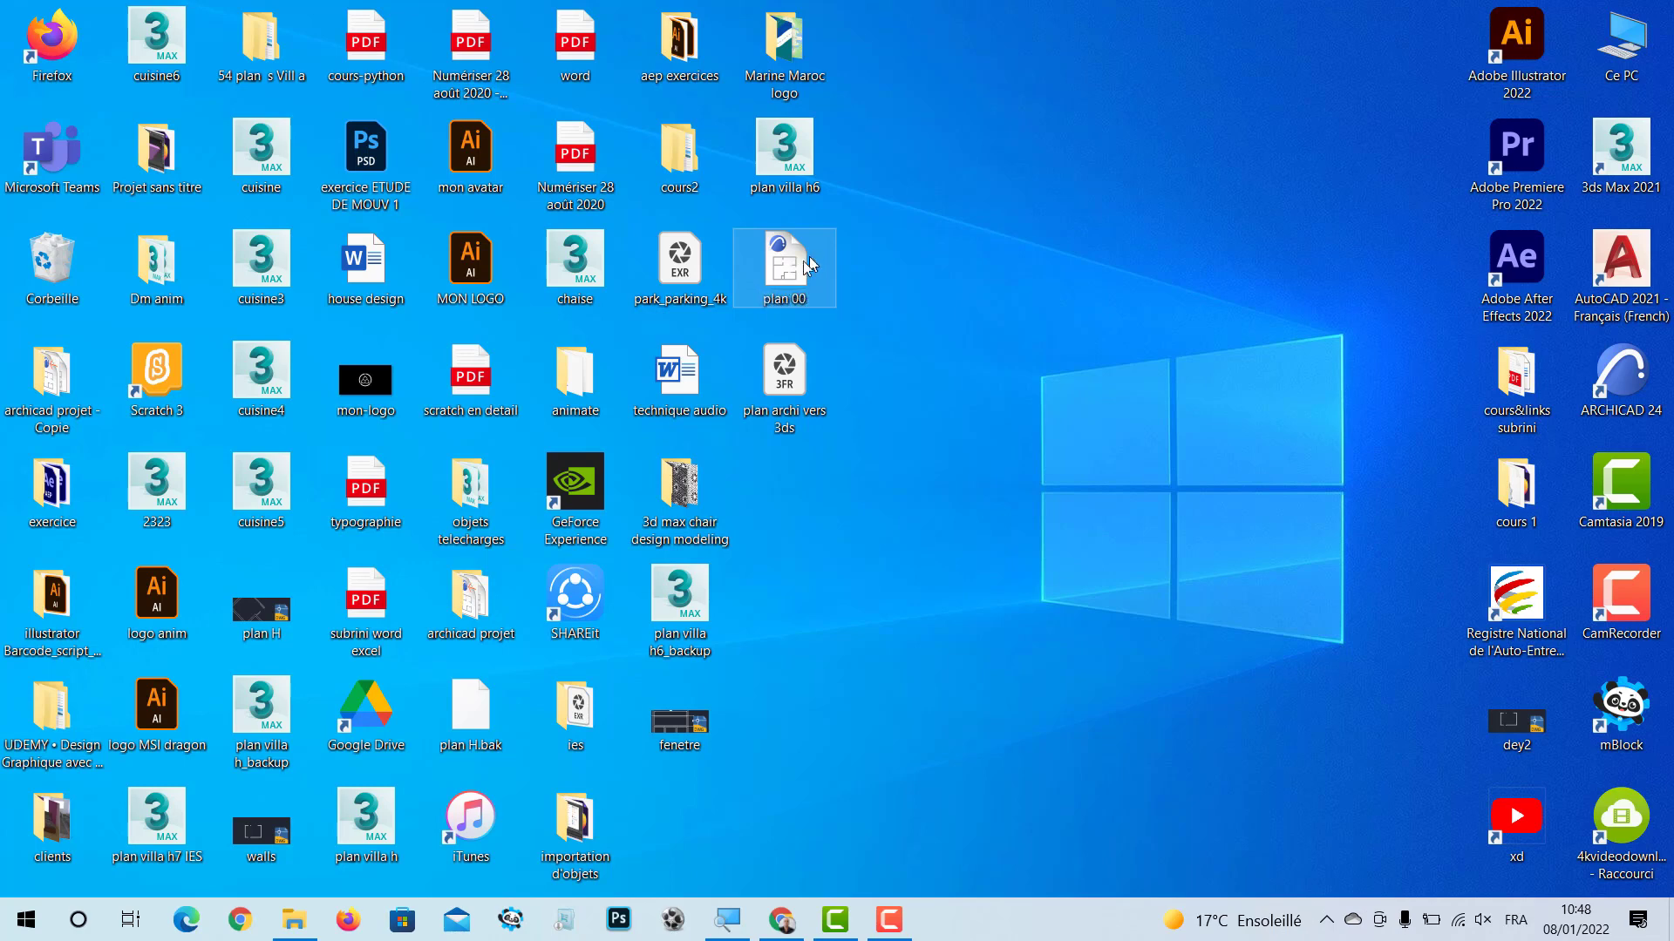
Step: Check the file type of "plan archi vers 3ds" in its properties and close the properties window
{"action": "left_click", "coordinate": [750, 298]}
{"action": "left_click", "coordinate": [795, 427]}
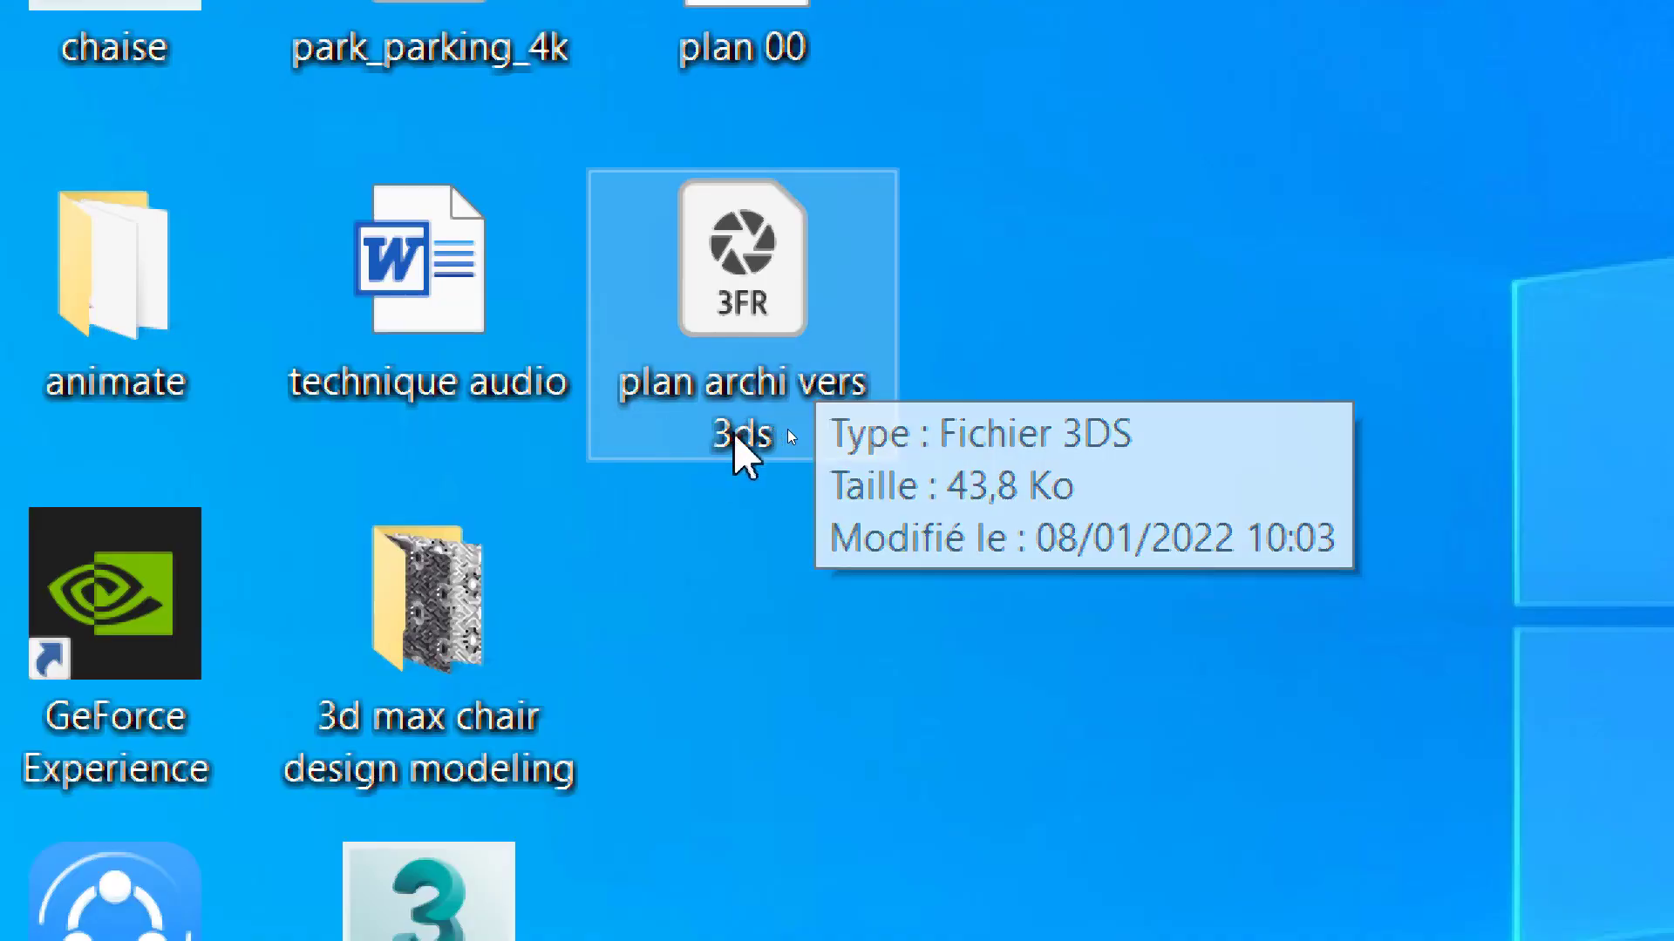
{"action": "right_click", "coordinate": [763, 420]}
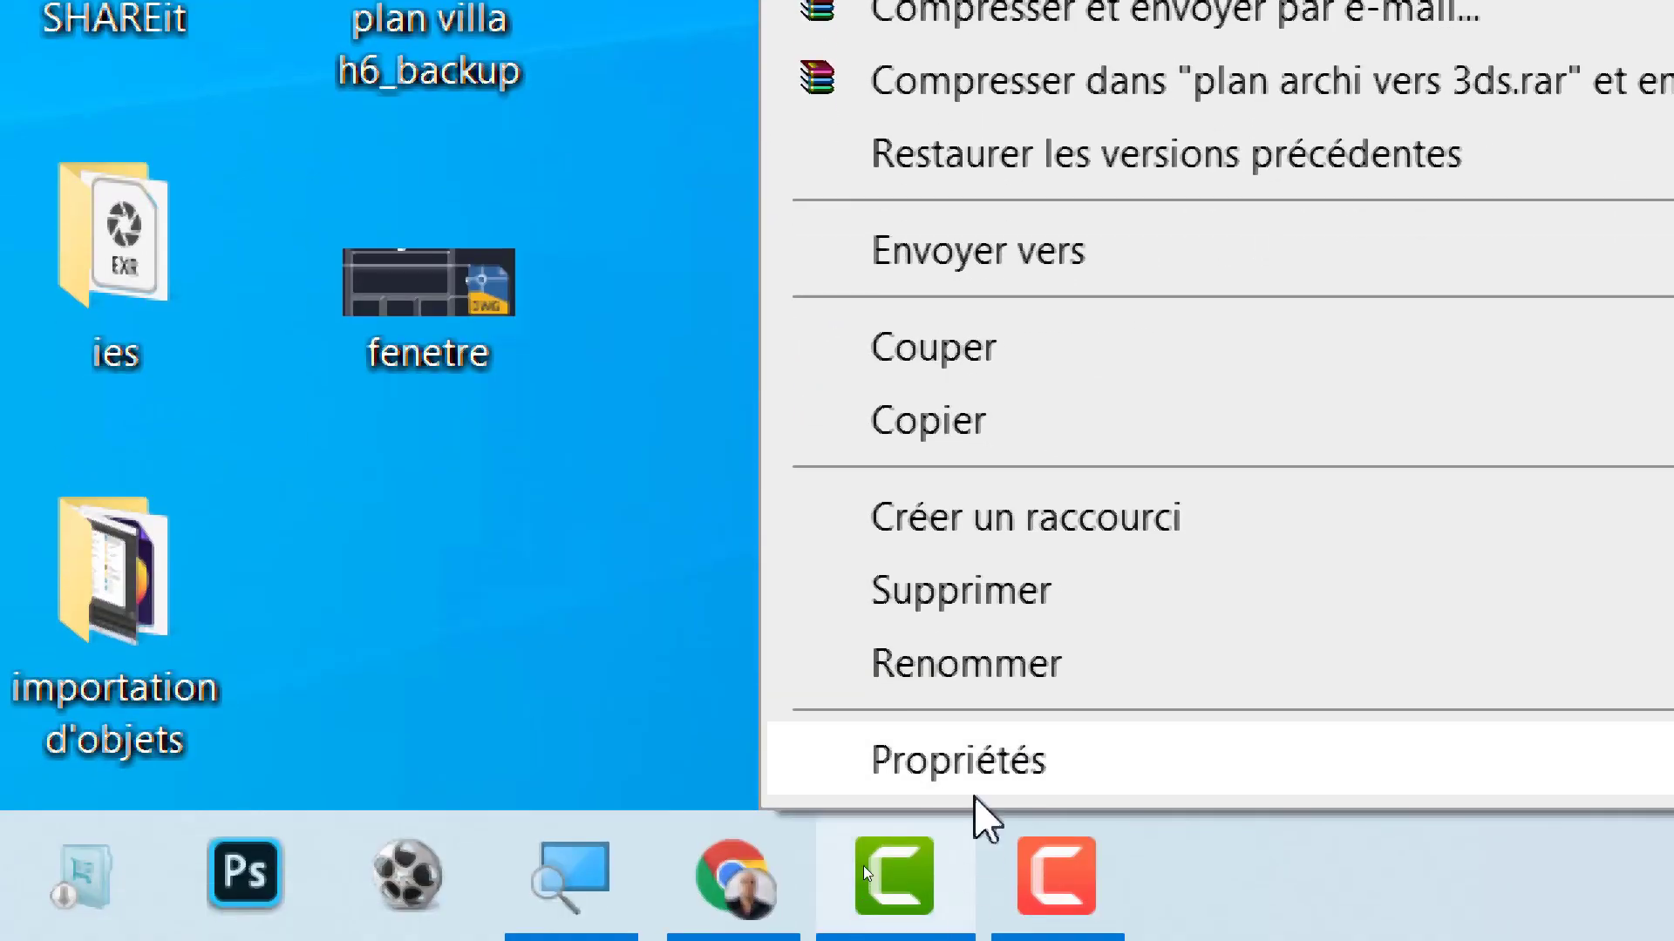
{"action": "left_click", "coordinate": [994, 765]}
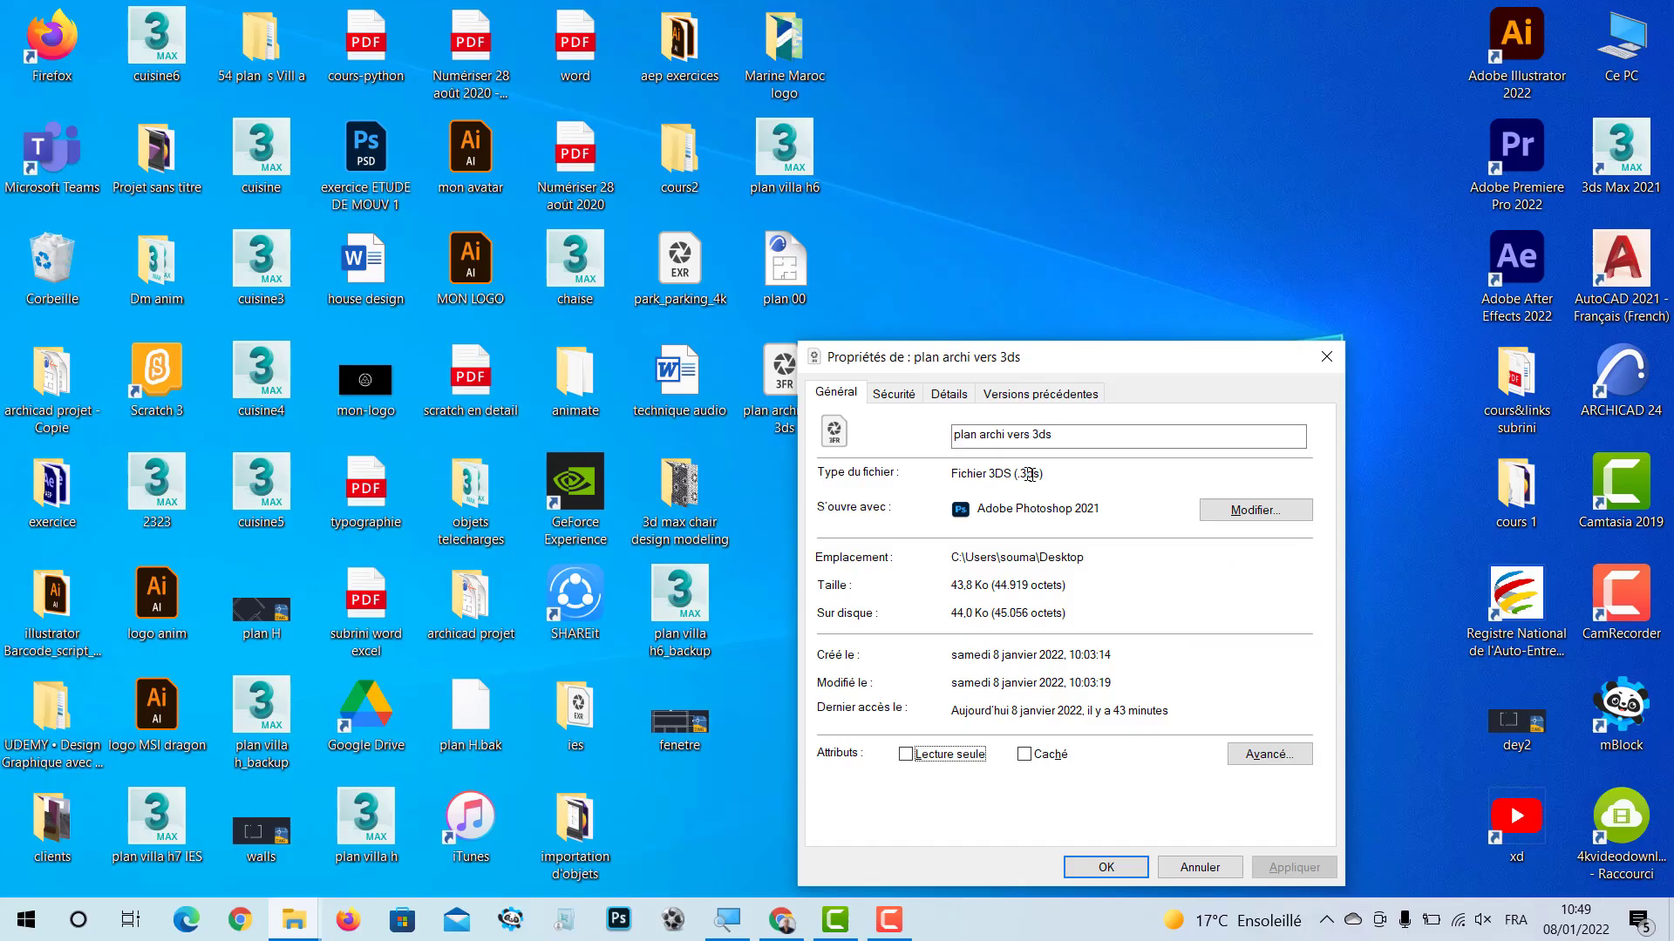
{"action": "left_click", "coordinate": [1323, 359]}
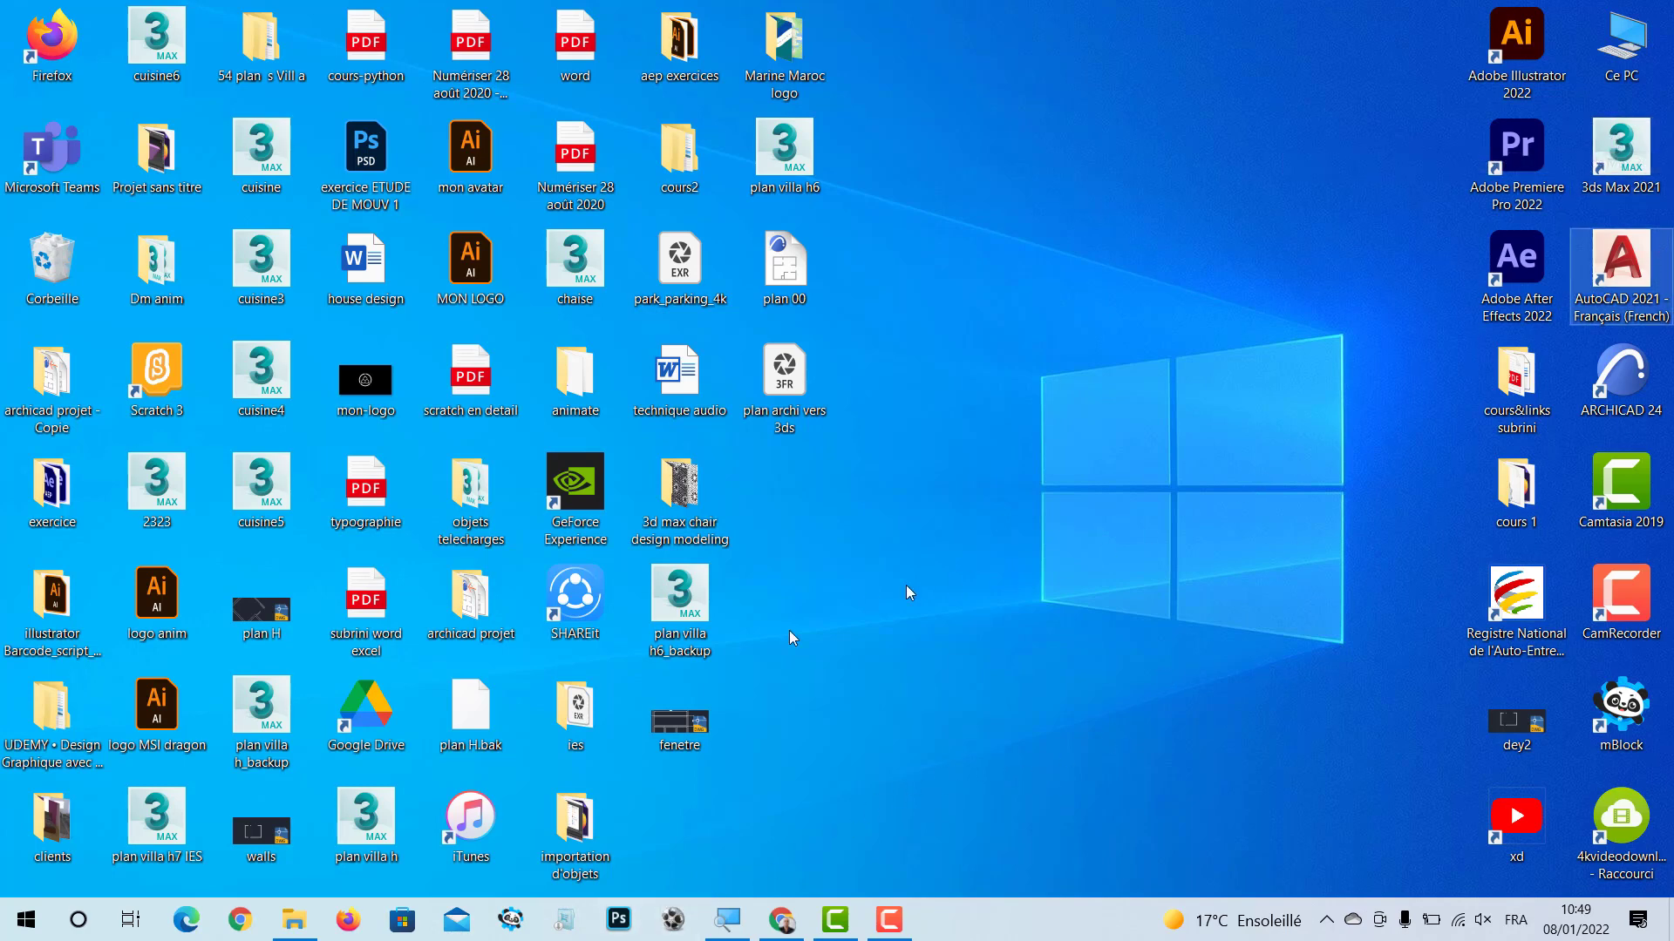
Step: Launch 3ds Max 2021 from the desktop
{"action": "double_click", "coordinate": [1608, 150]}
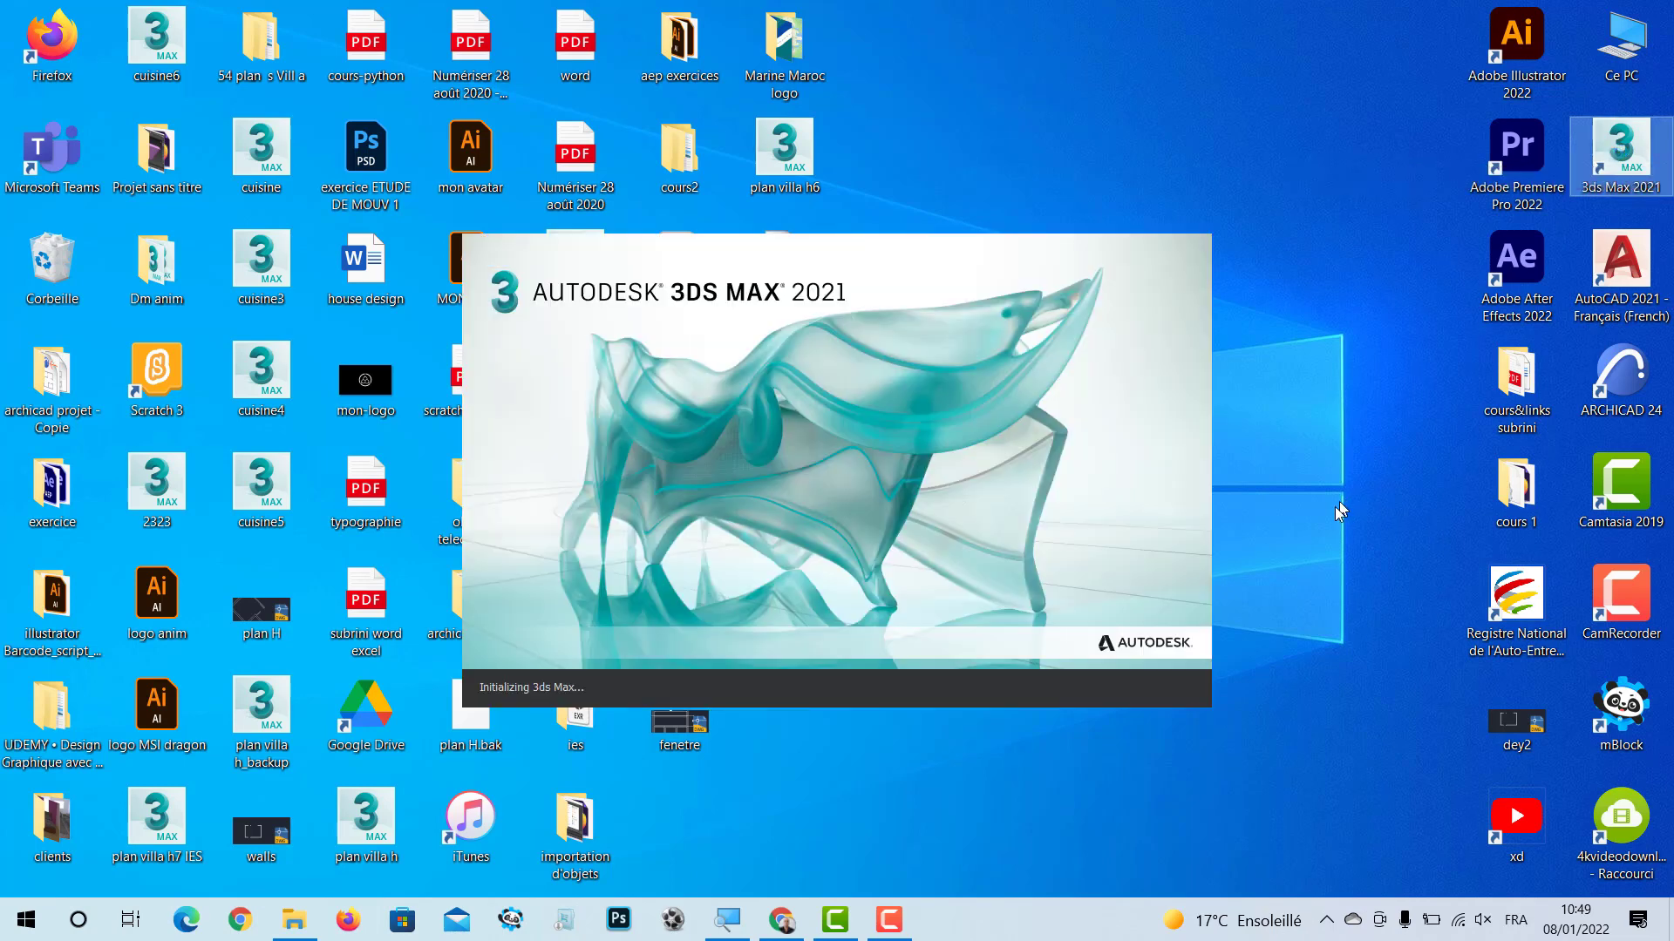
{"action": "mouse_move", "coordinate": [889, 932]}
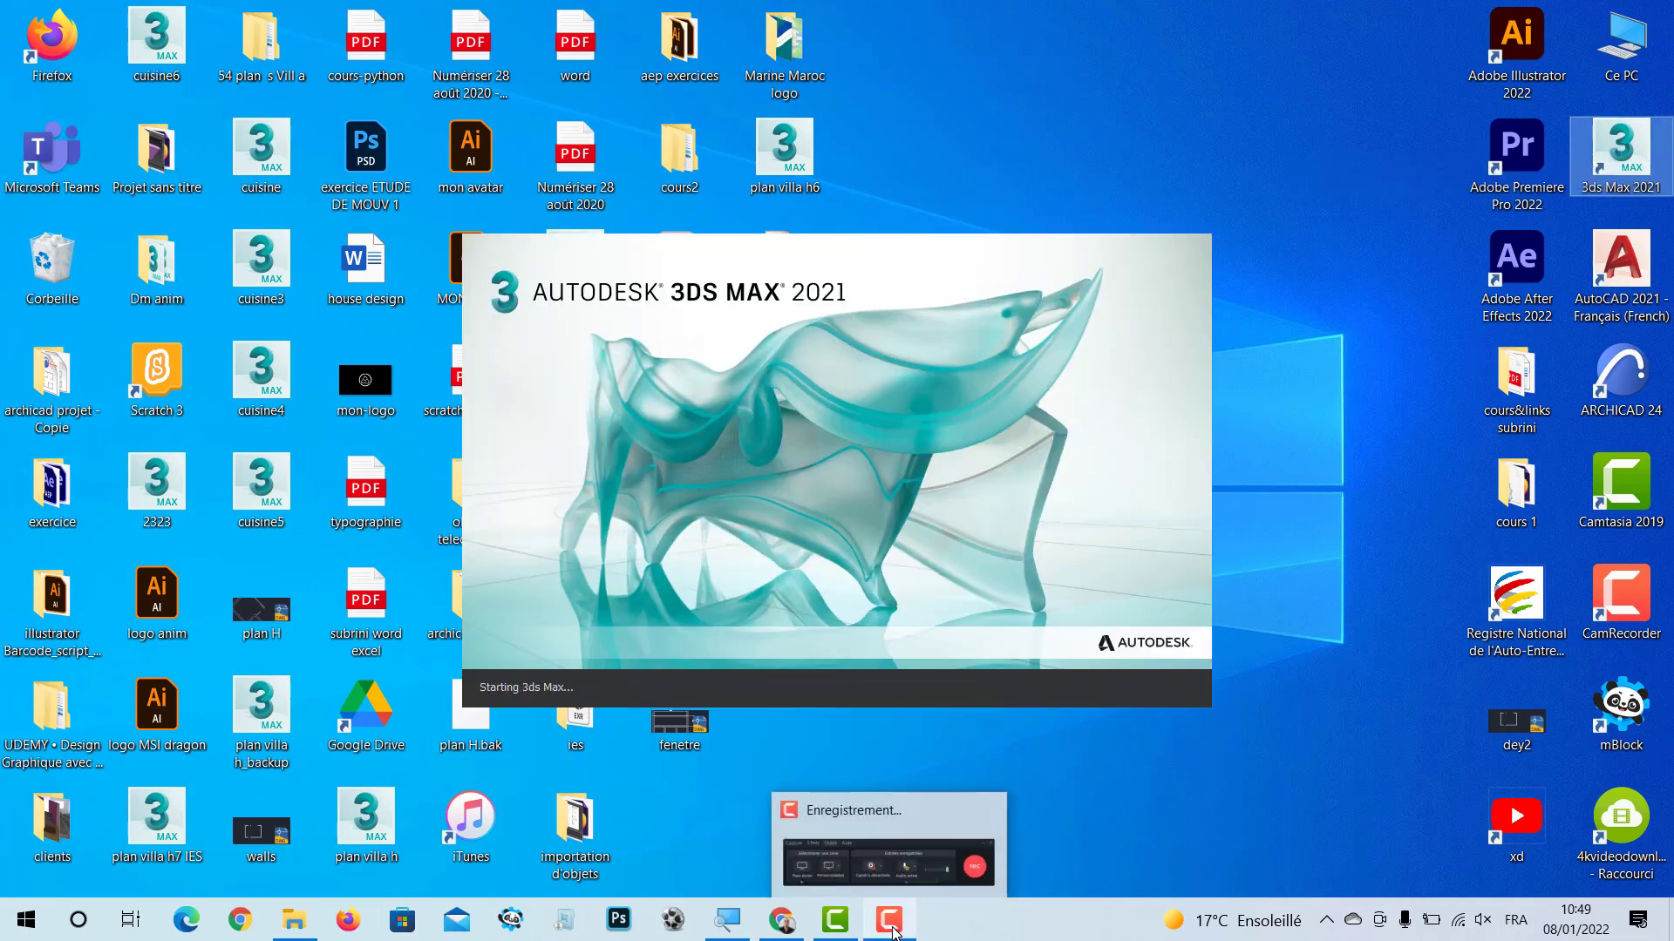
{"action": "left_click", "coordinate": [891, 925]}
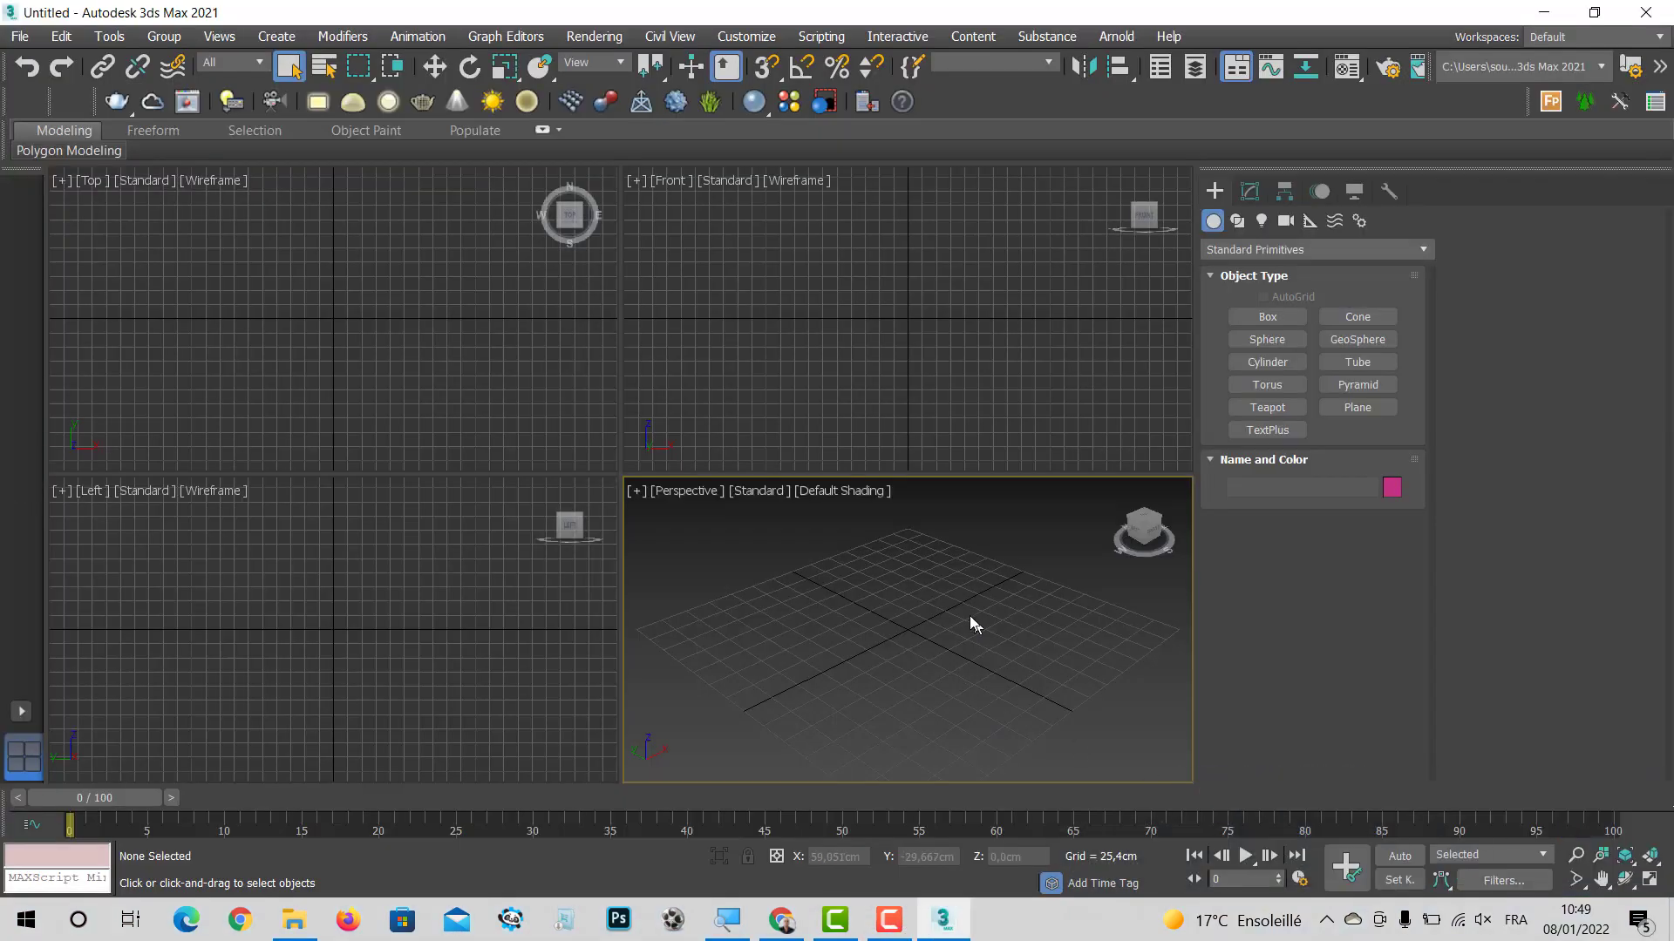
{"action": "left_click", "coordinate": [20, 38]}
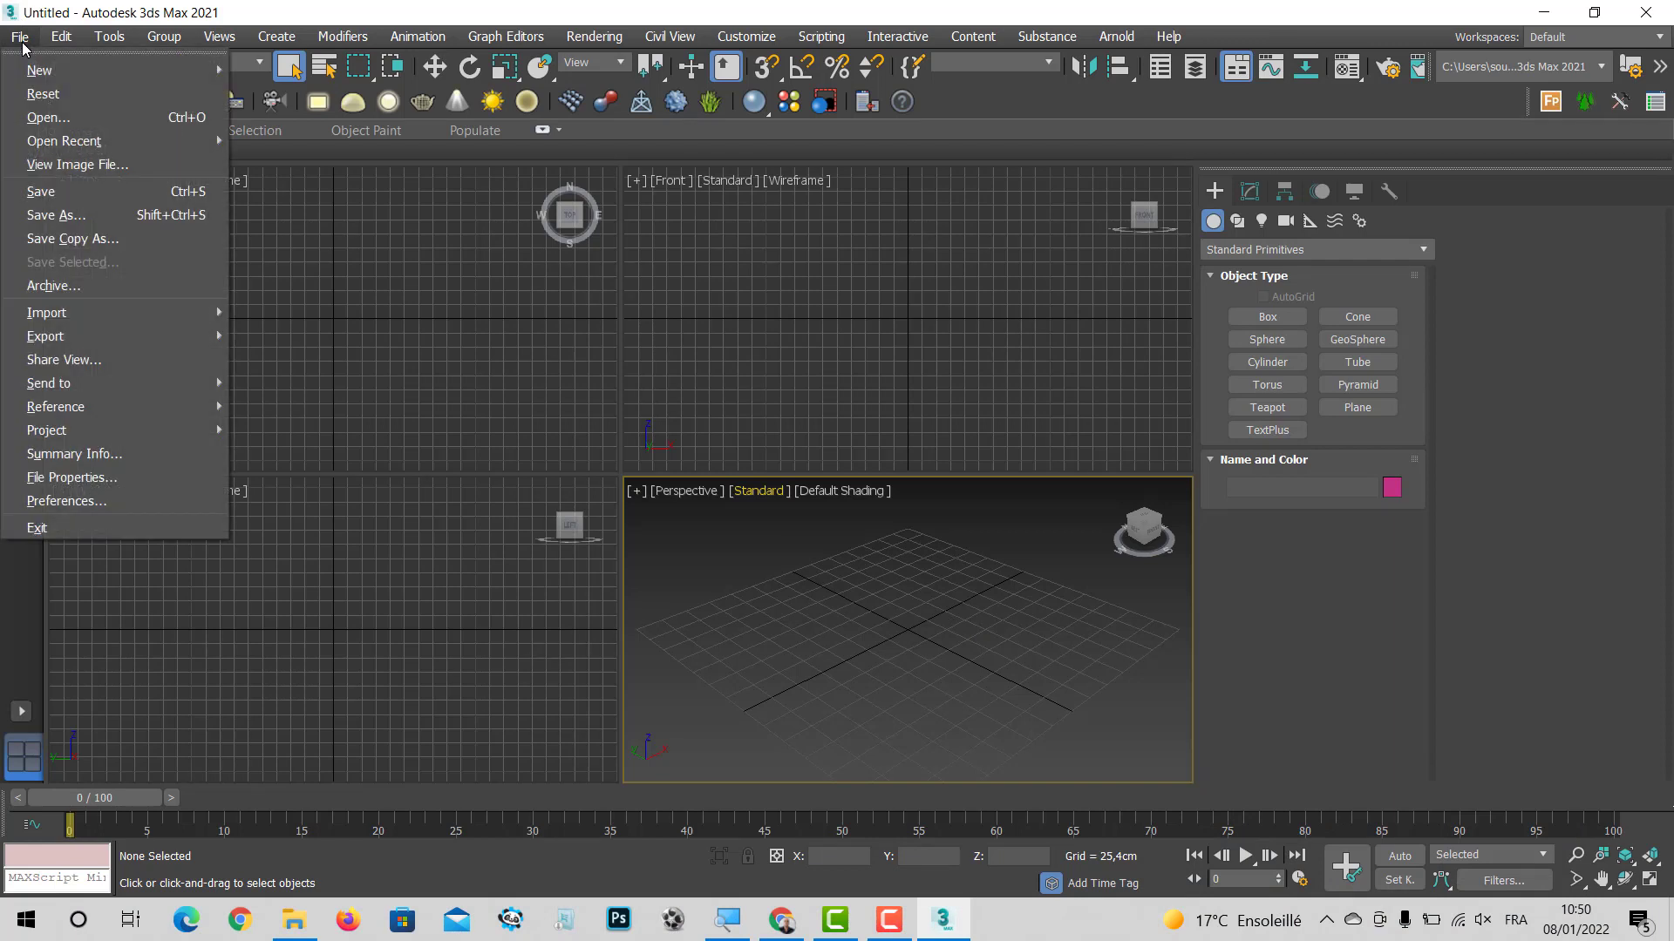
{"action": "mouse_move", "coordinate": [95, 317]}
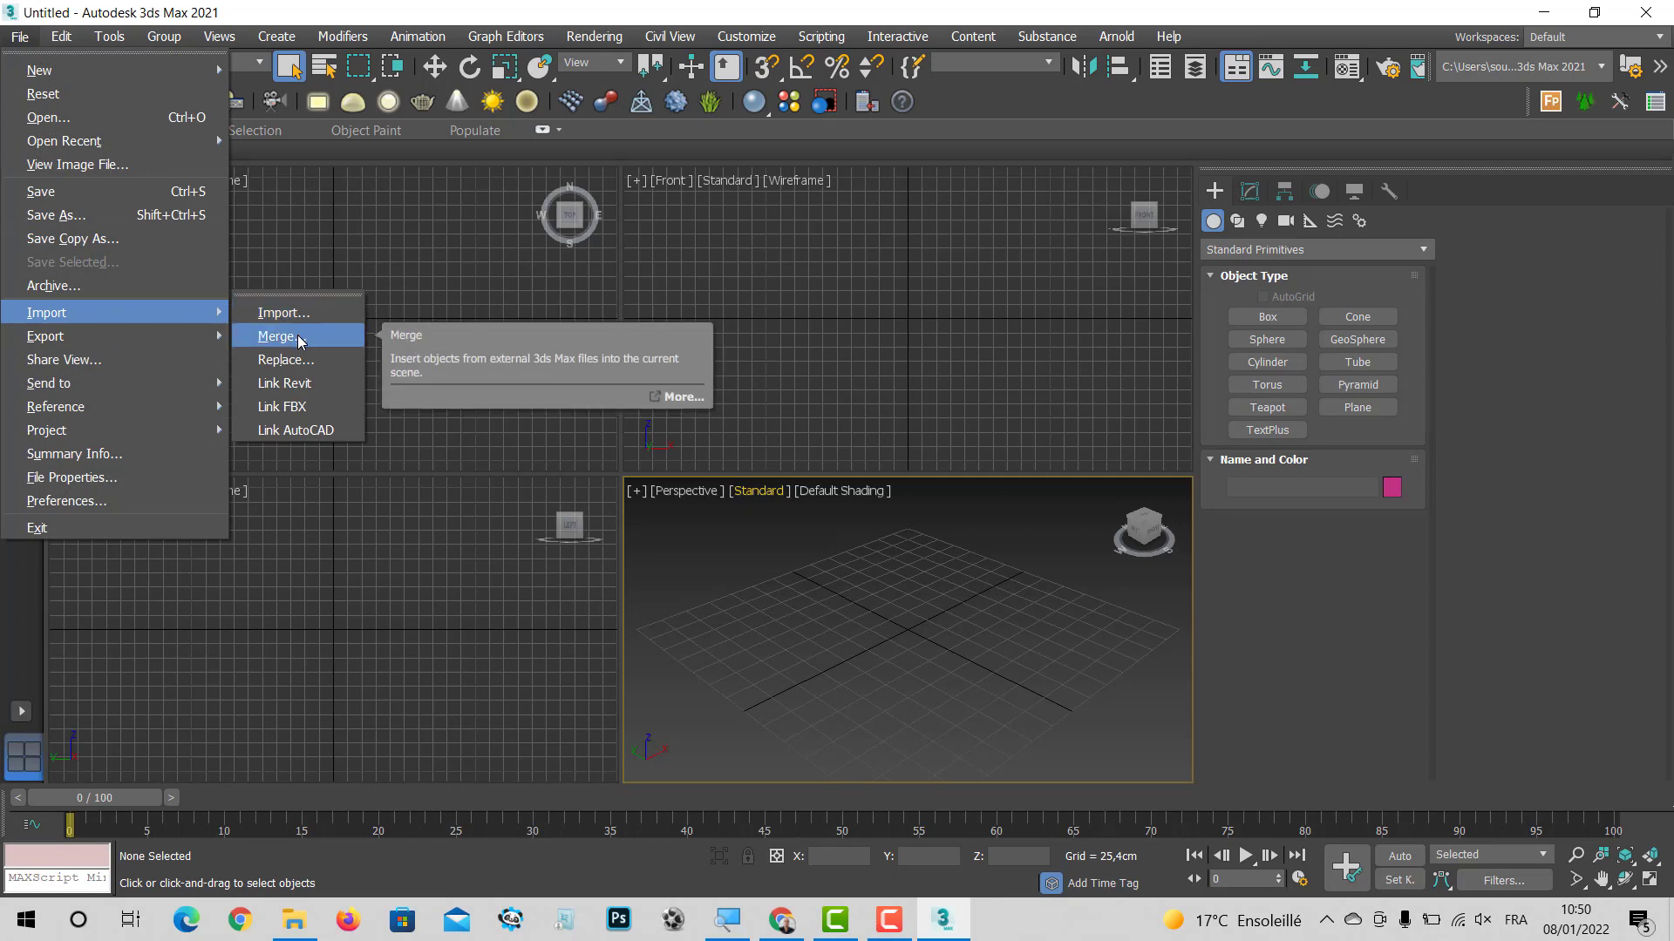
{"action": "left_click", "coordinate": [834, 307]}
{"action": "left_click", "coordinate": [792, 428]}
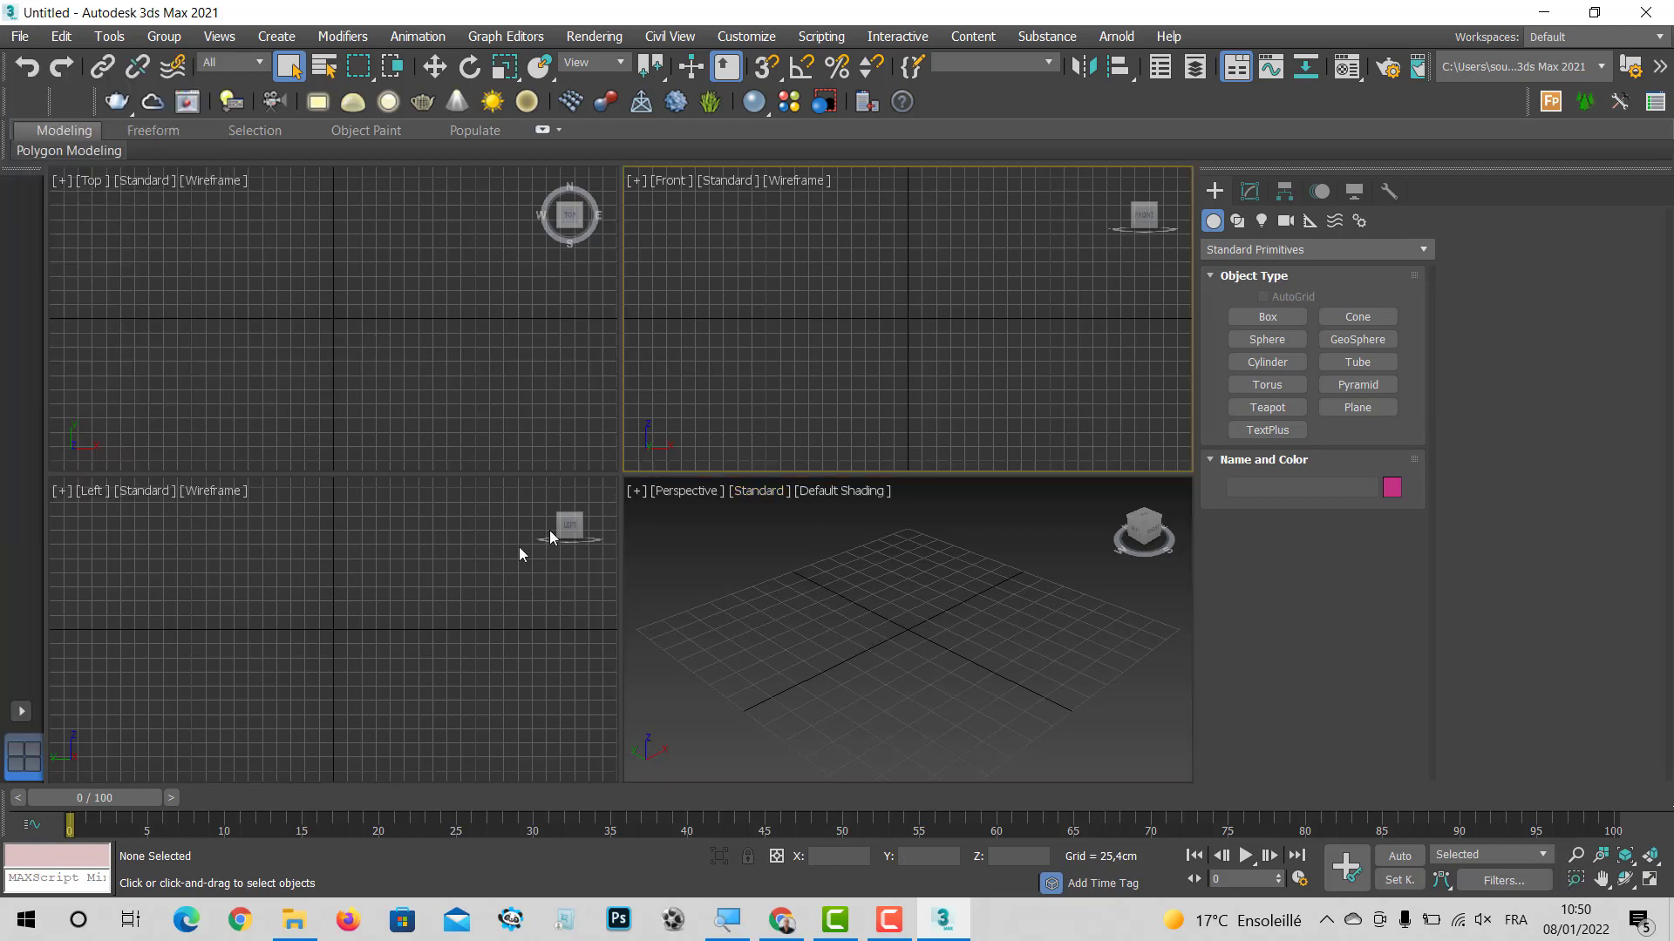
{"action": "left_click", "coordinate": [520, 547]}
{"action": "left_click", "coordinate": [441, 396]}
{"action": "left_click", "coordinate": [713, 600]}
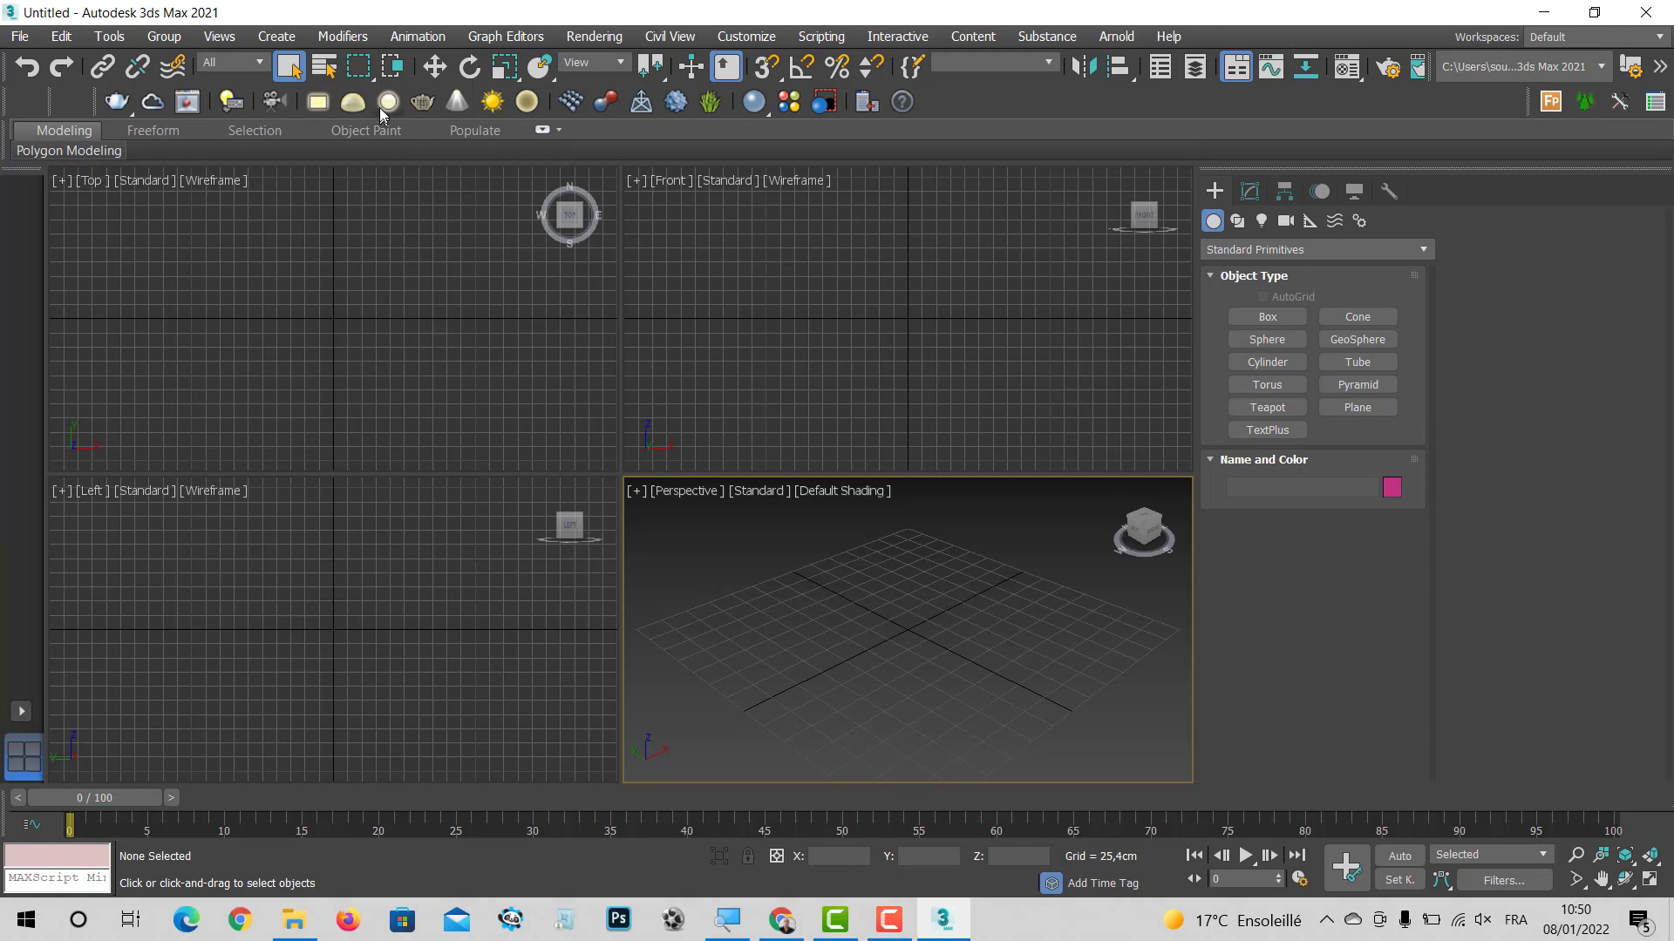
Step: Import "plan archi vers 3ds" from the Desktop, merging objects with the current scene, converting units and matching the stored animation length
{"action": "left_click", "coordinate": [19, 35]}
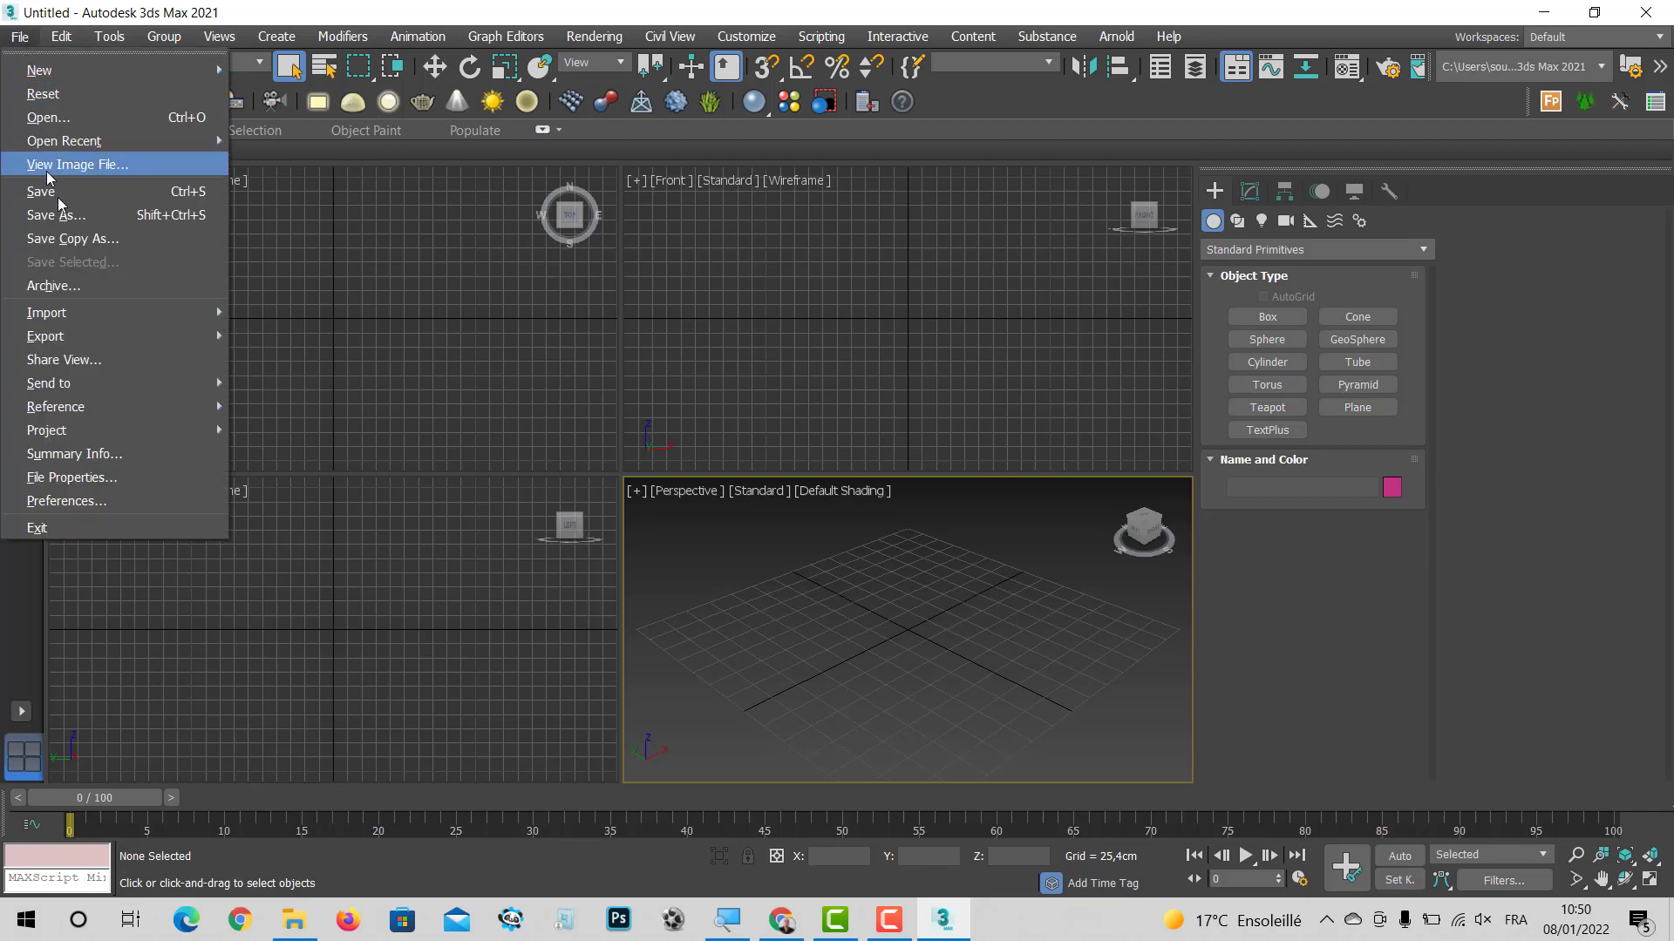
{"action": "left_click", "coordinate": [321, 316]}
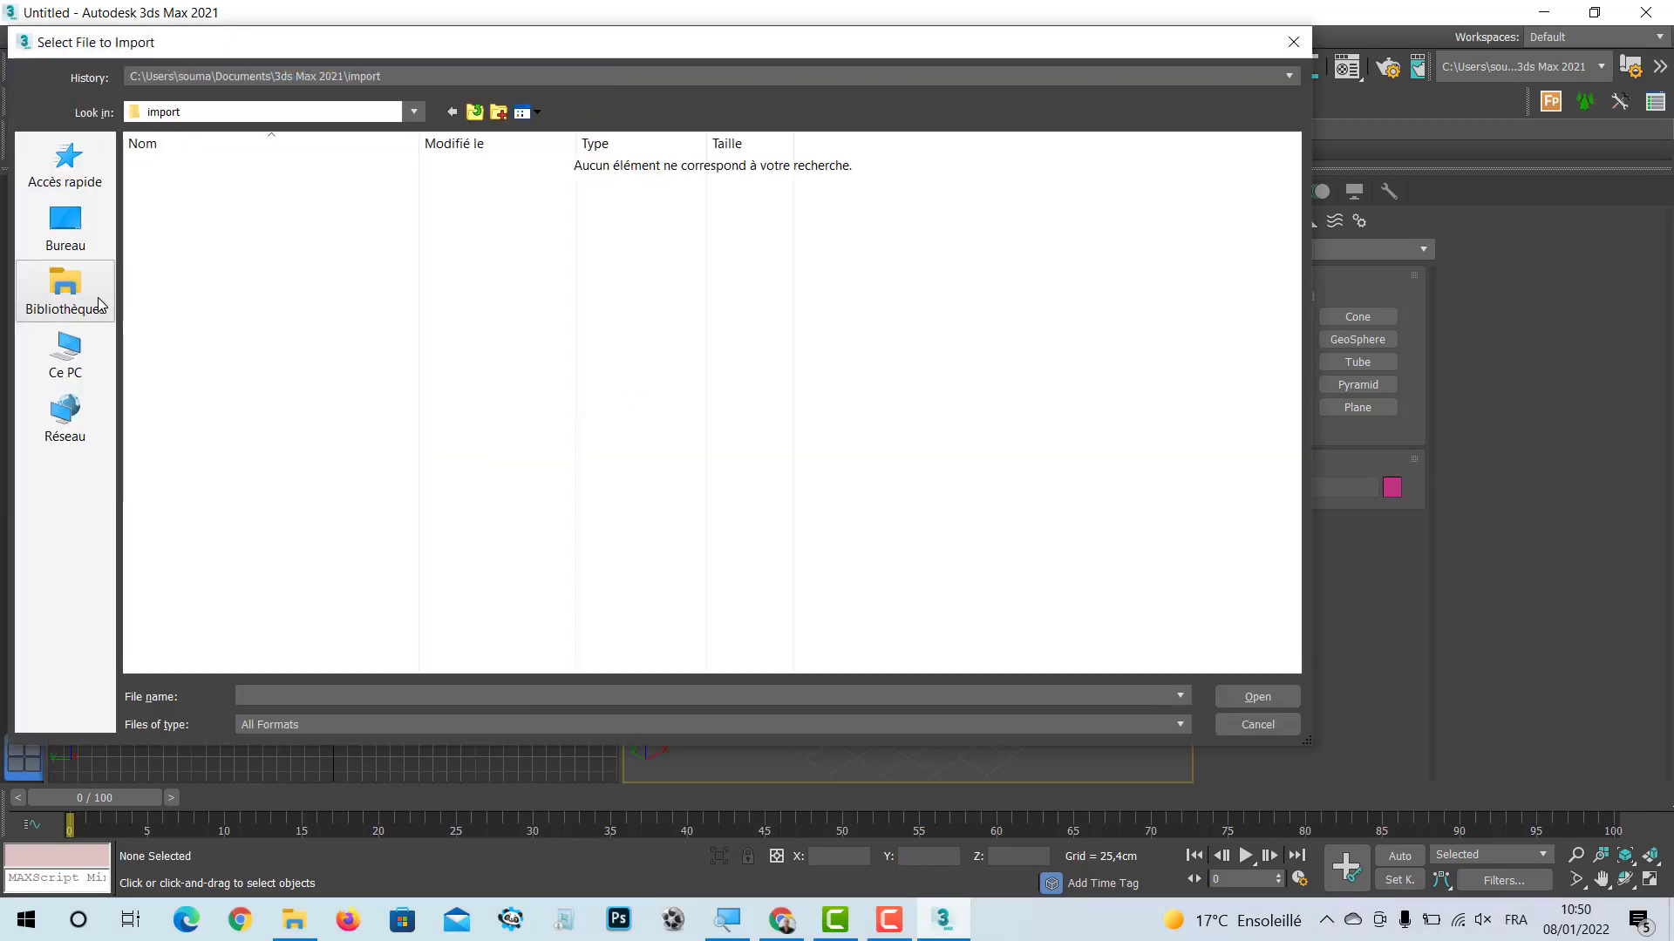
{"action": "left_click", "coordinate": [65, 229]}
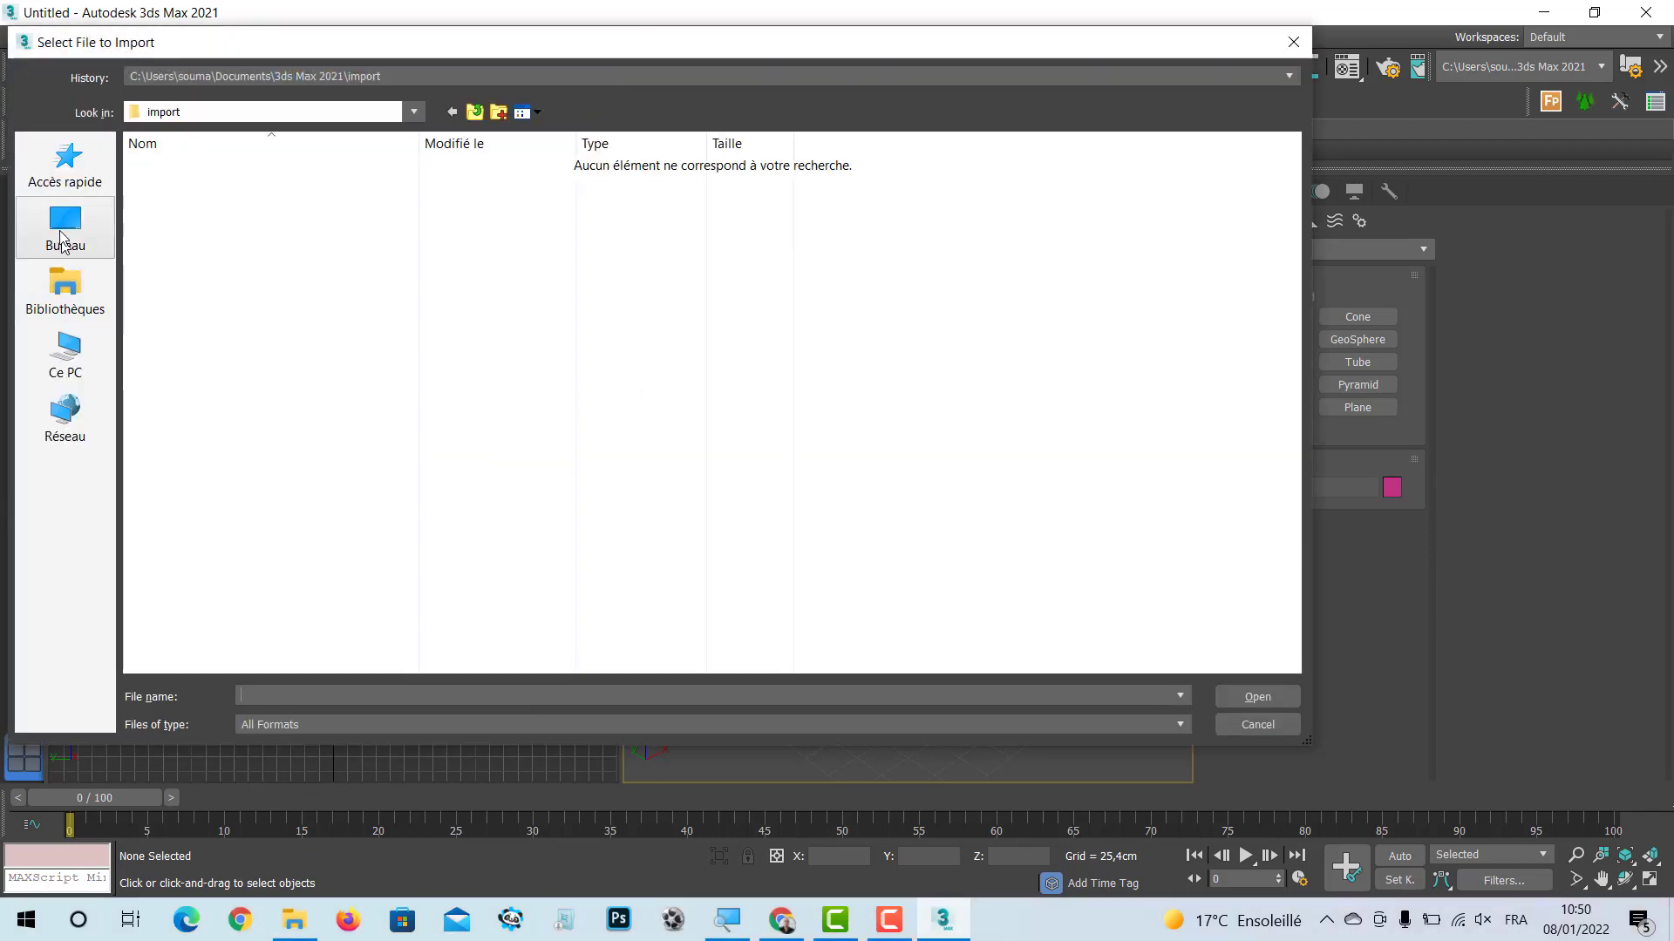
{"action": "left_click", "coordinate": [630, 476]}
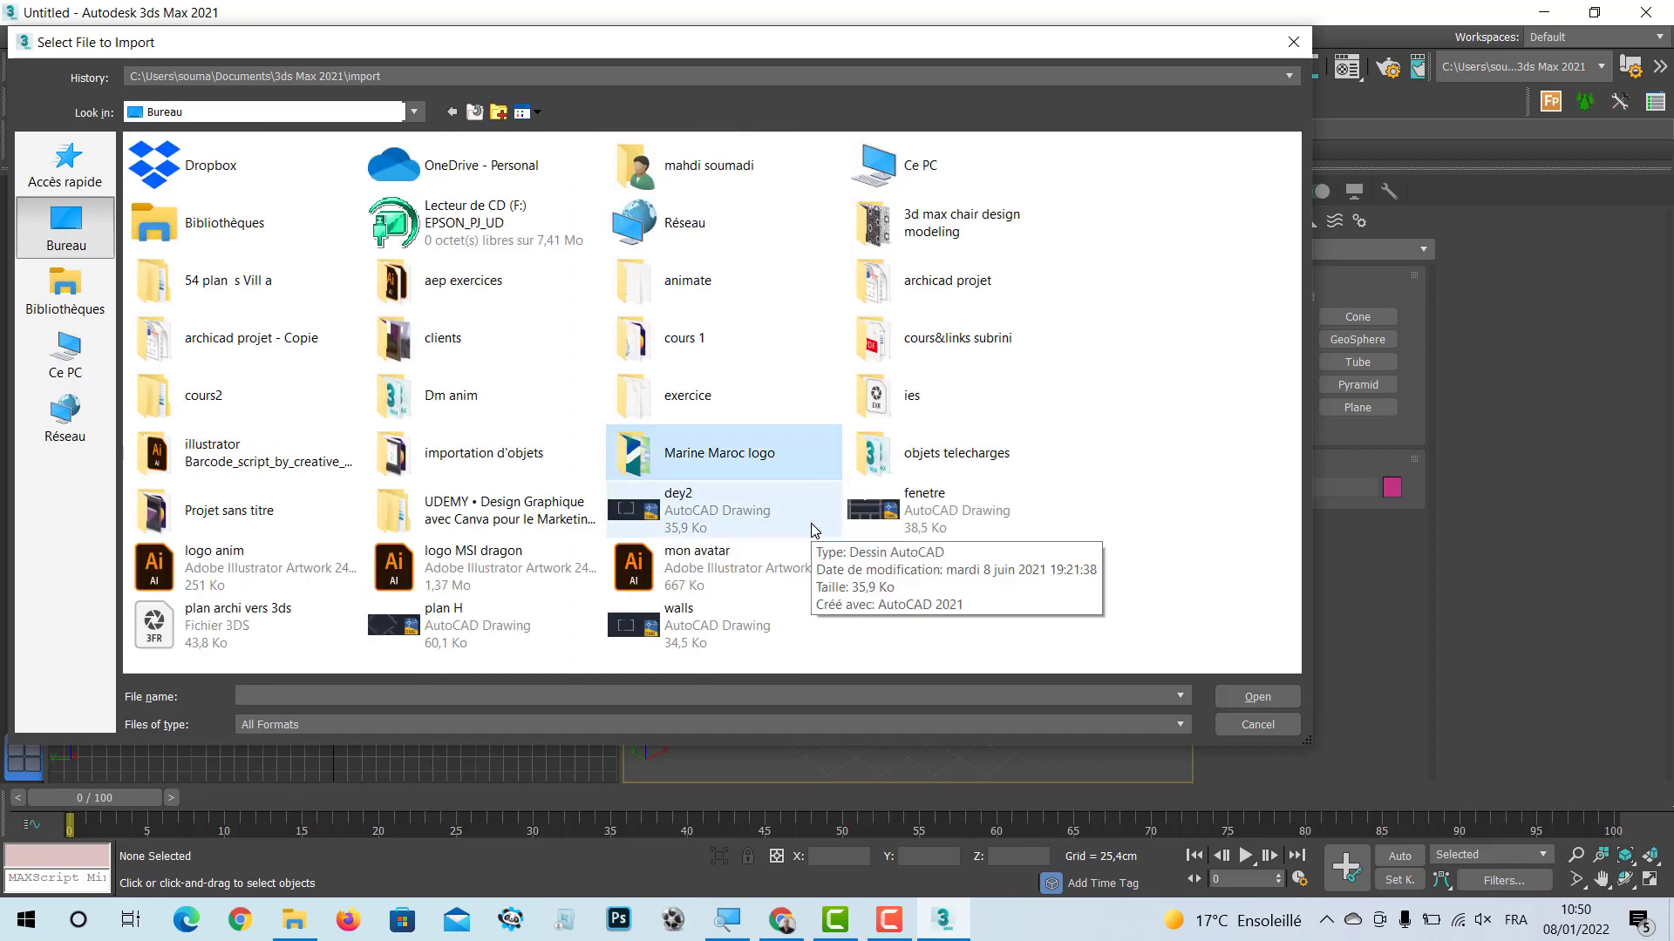
{"action": "left_click", "coordinate": [233, 626]}
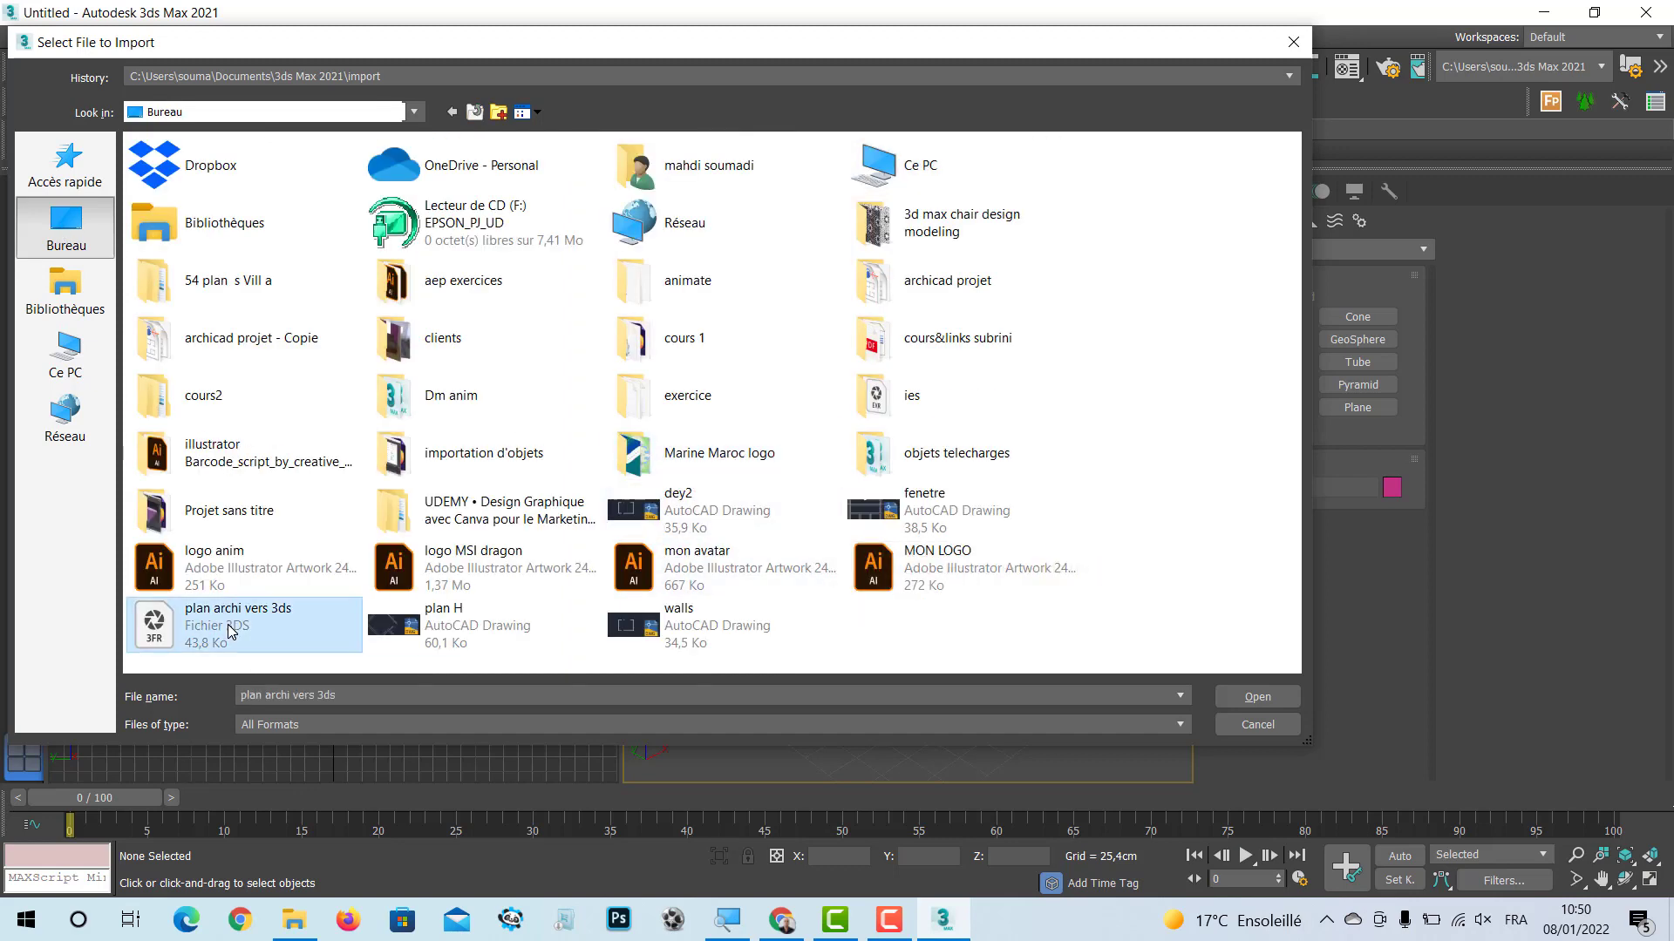
{"action": "left_click", "coordinate": [1230, 701]}
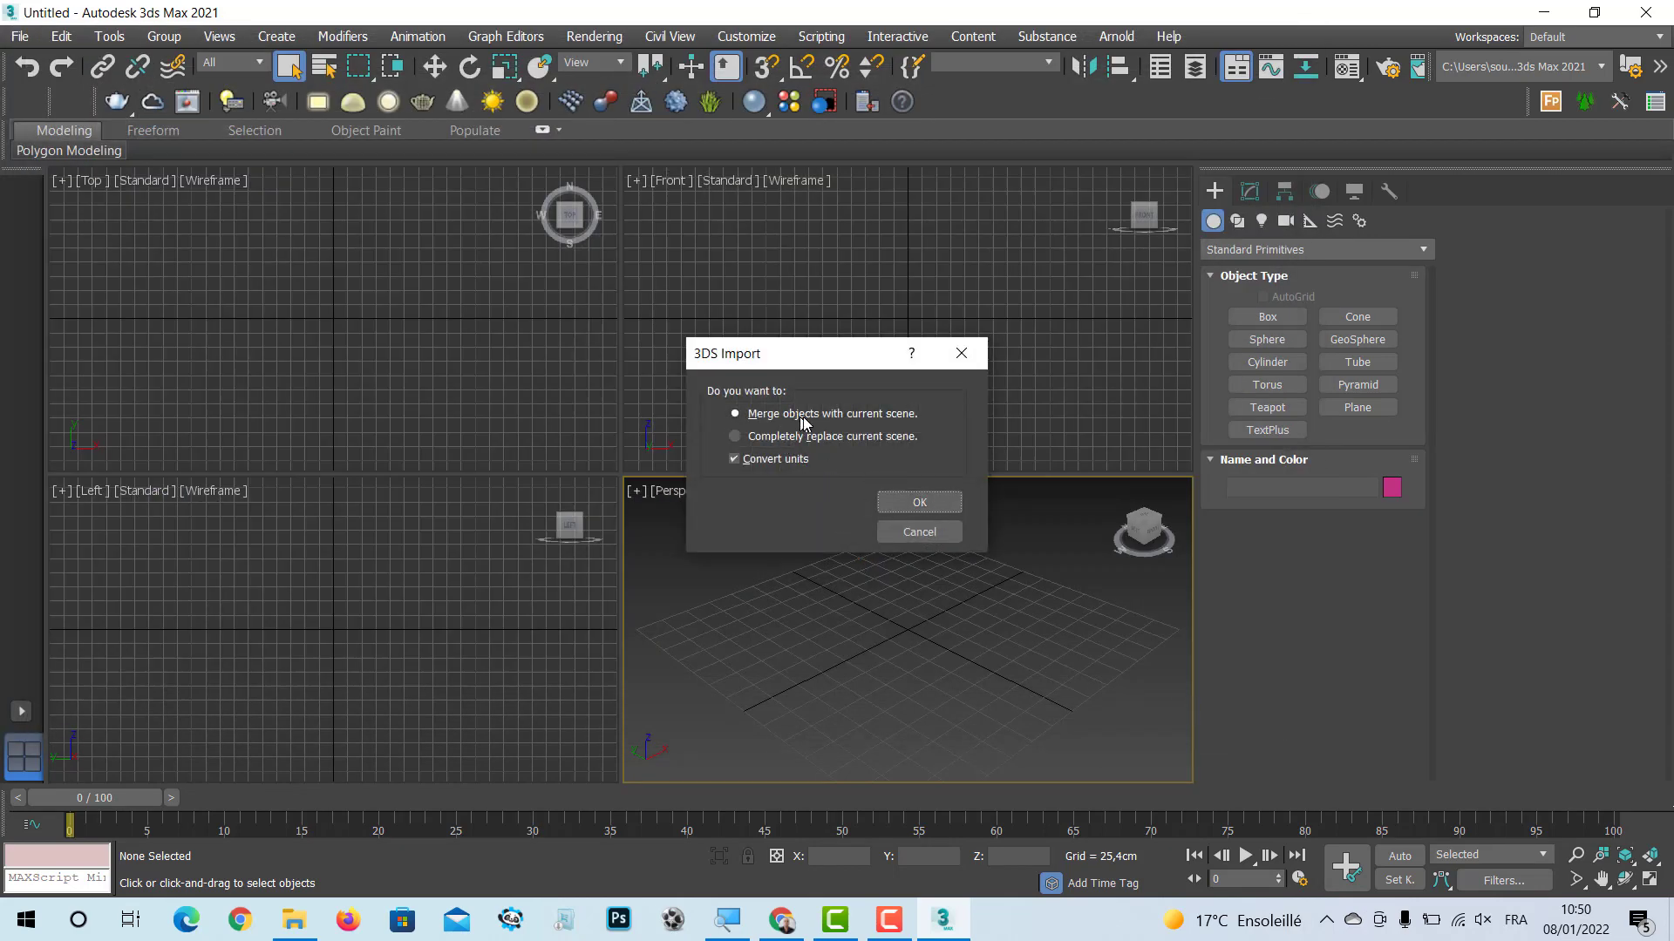
{"action": "left_click", "coordinate": [919, 503]}
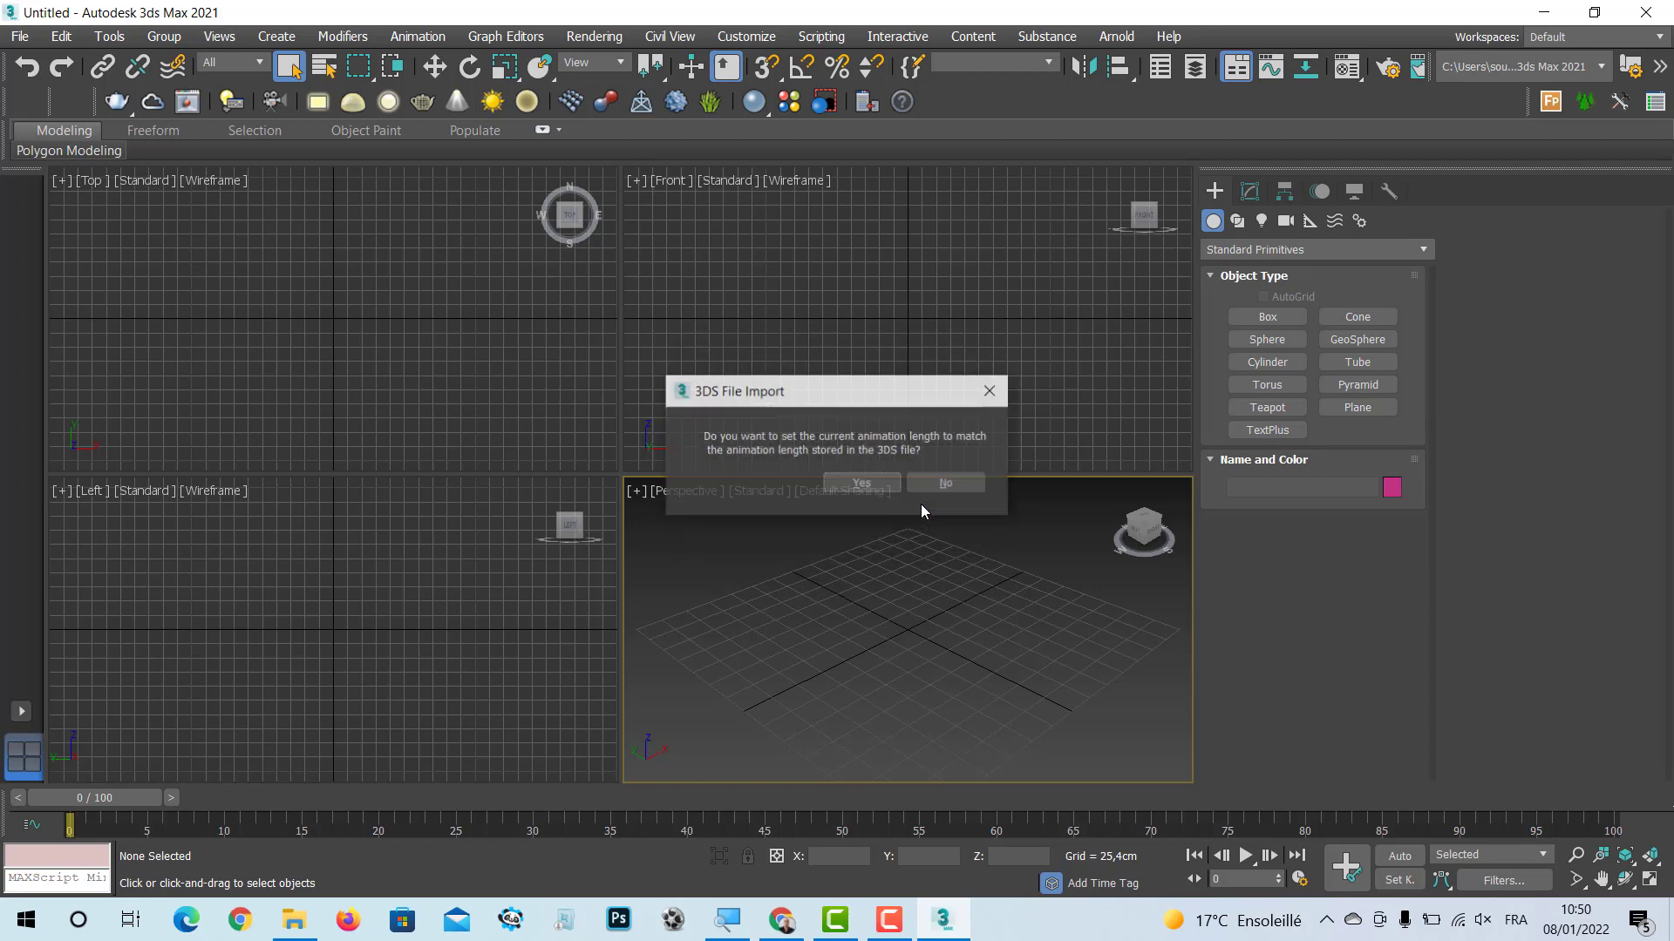
{"action": "left_click", "coordinate": [863, 483]}
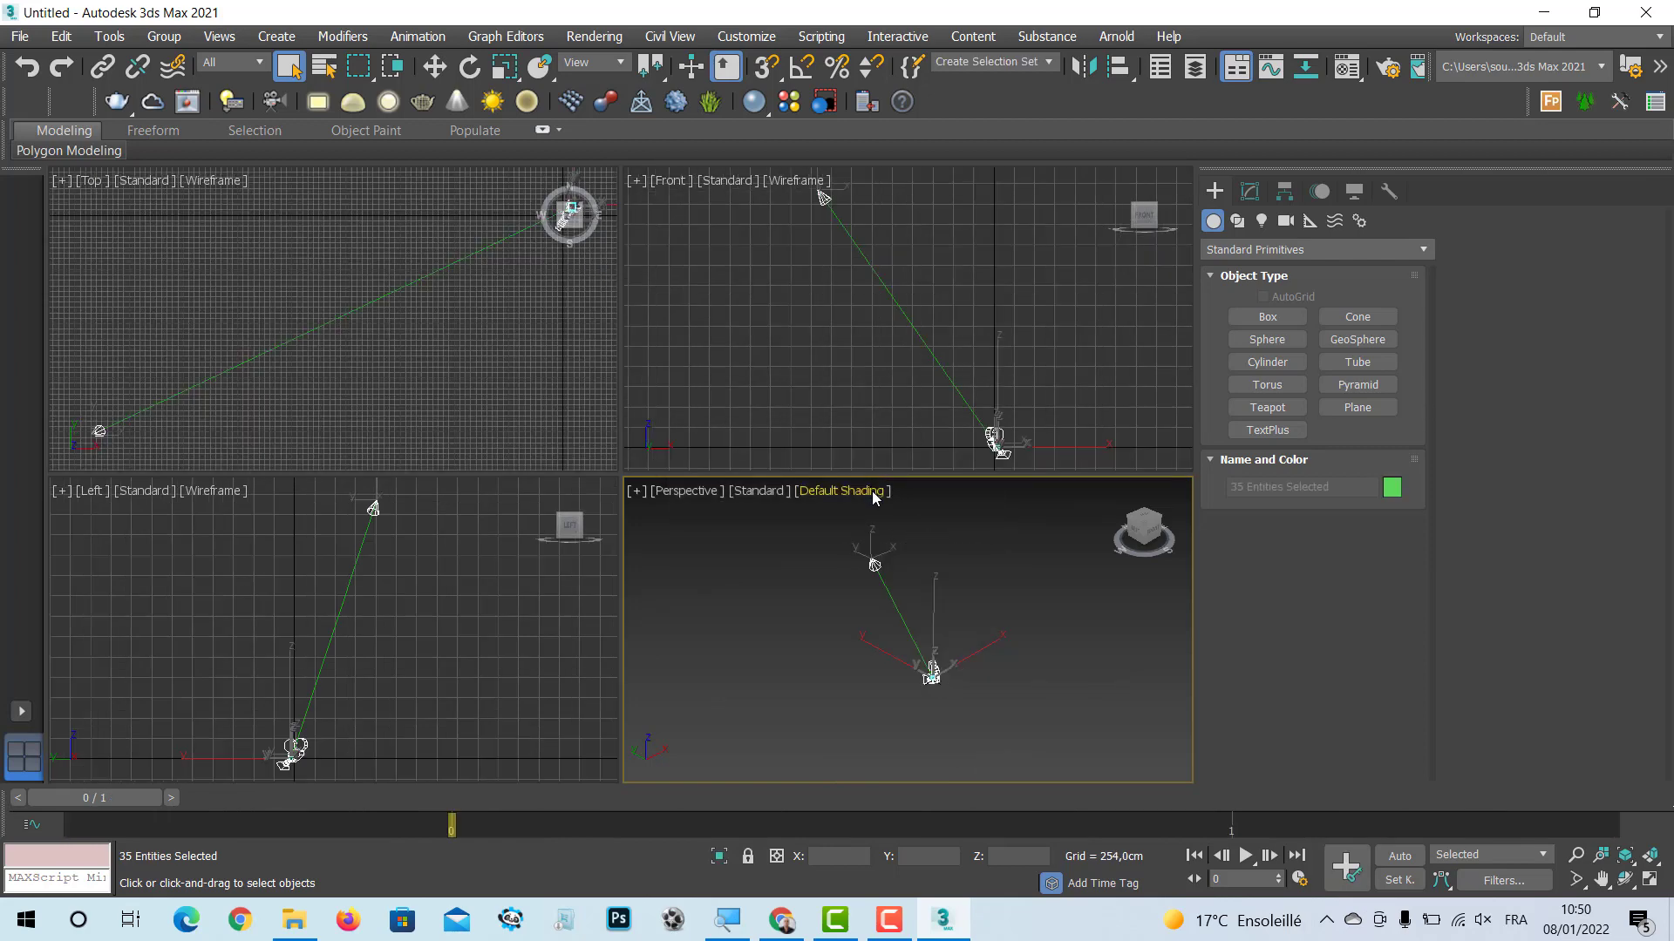
Step: Delete the imported Sun light and the camera beside the house
{"action": "left_click", "coordinate": [886, 595]}
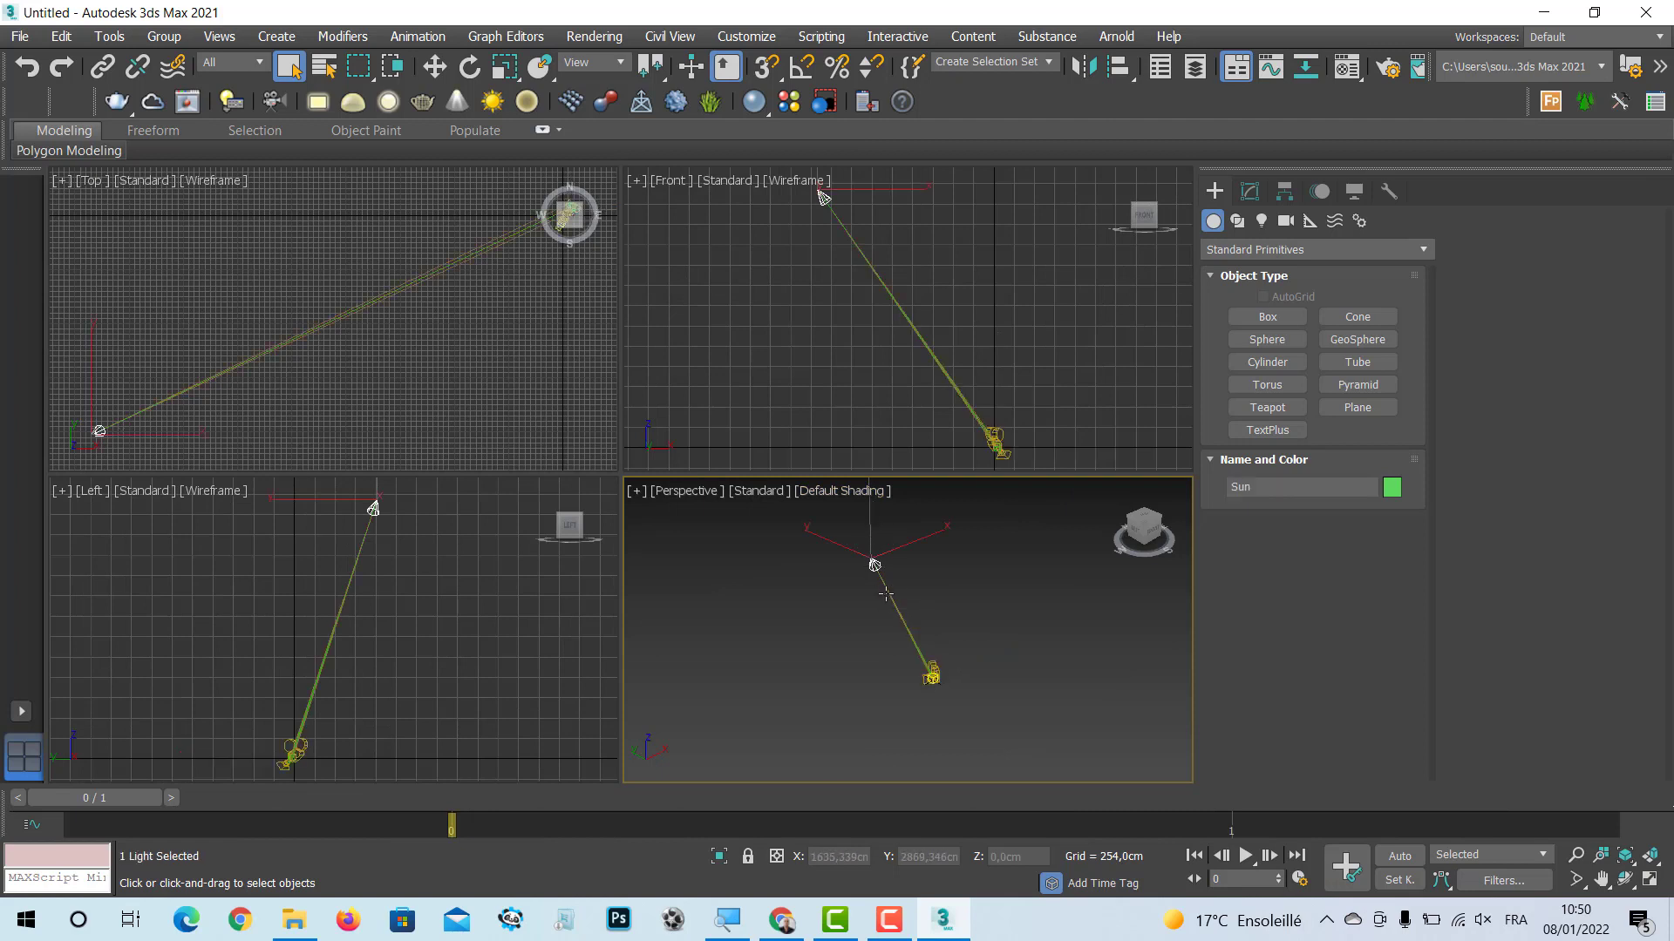
{"action": "key", "text": "Delete"}
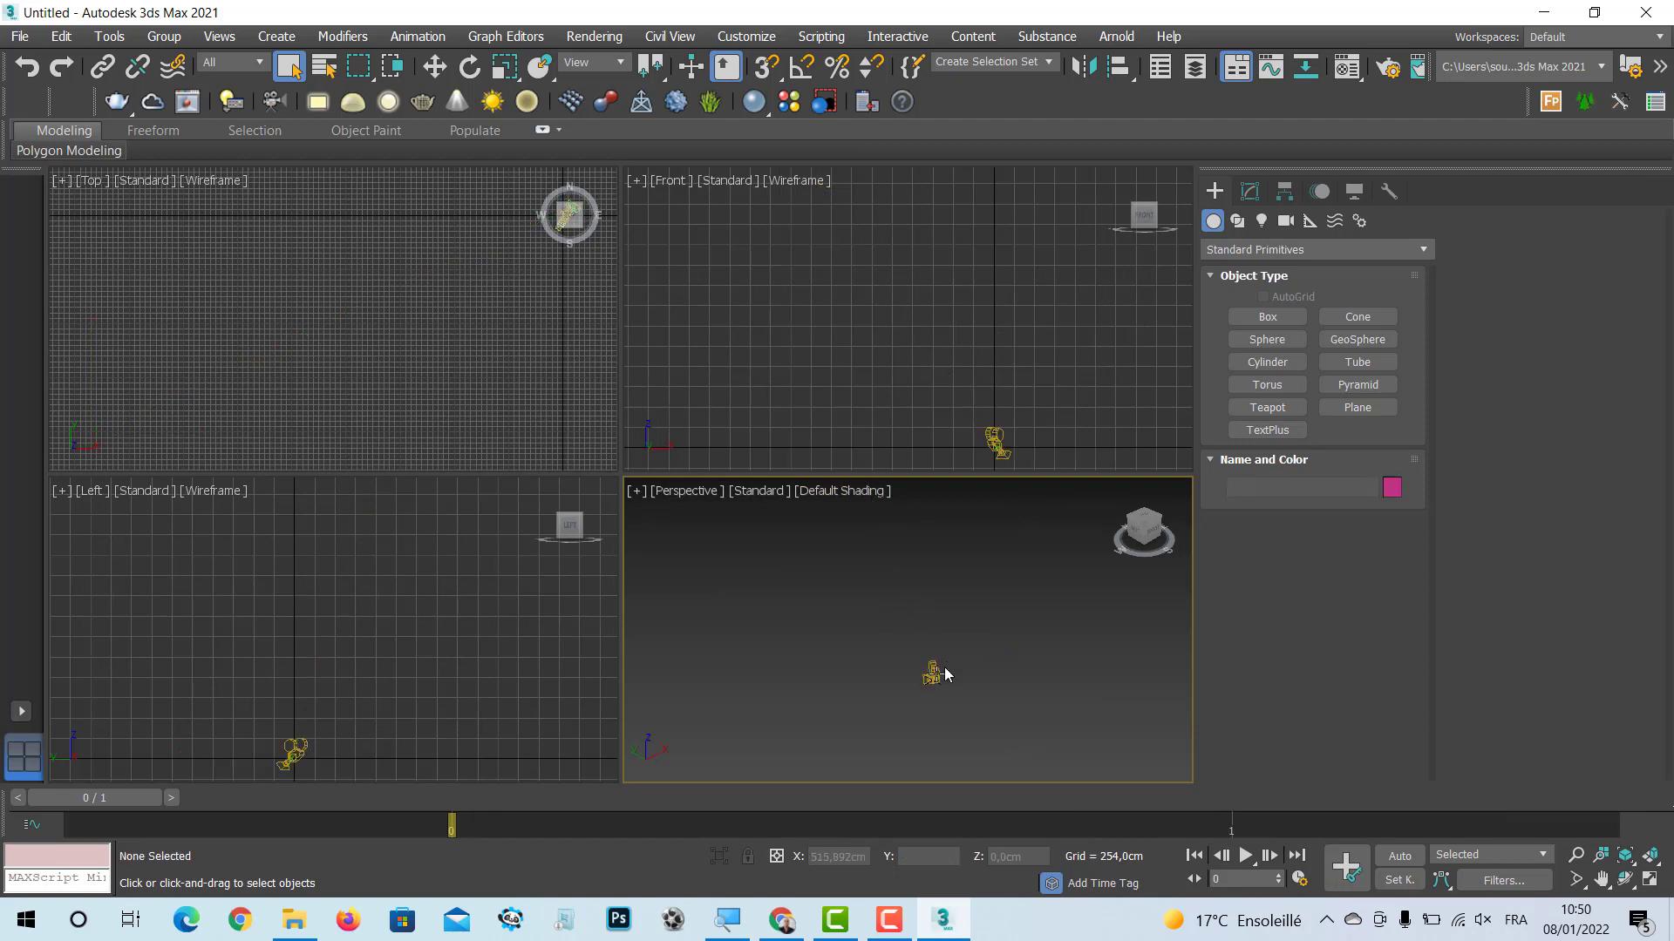
{"action": "scroll", "coordinate": [946, 674], "scroll_direction": "up", "scroll_amount": 8}
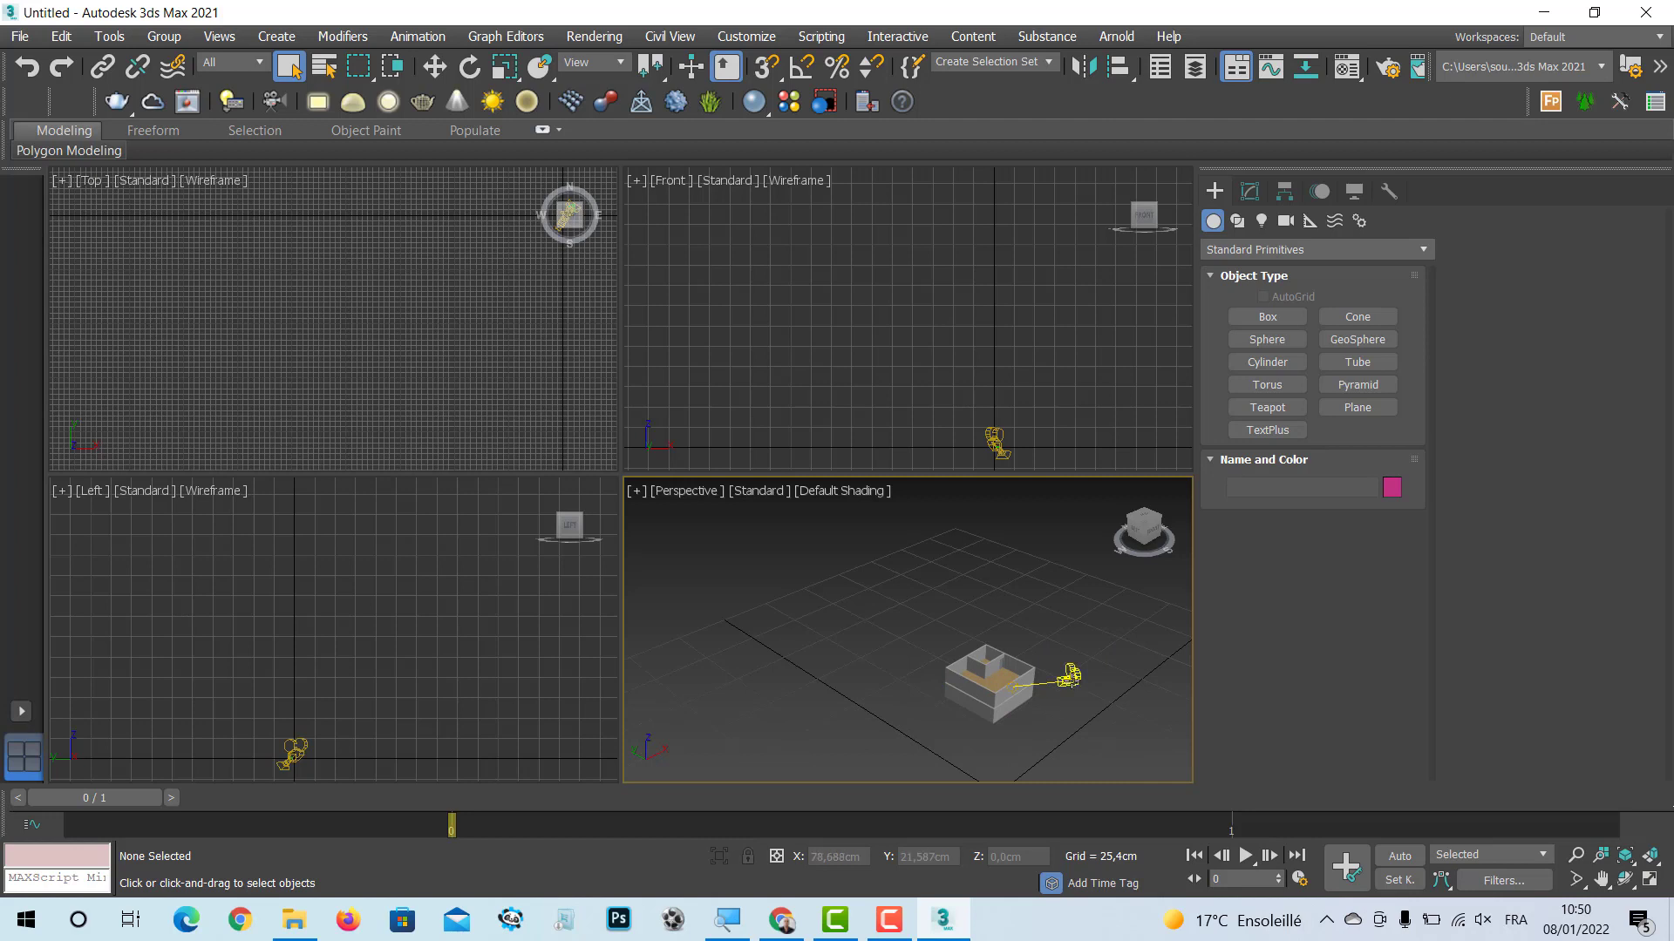
{"action": "left_click", "coordinate": [1070, 677]}
{"action": "key", "text": "Delete"}
Step: Zoom in on the house in the Perspective view and fit the model in the Top, Front and Left views
{"action": "scroll", "coordinate": [996, 691], "scroll_direction": "up", "scroll_amount": 5}
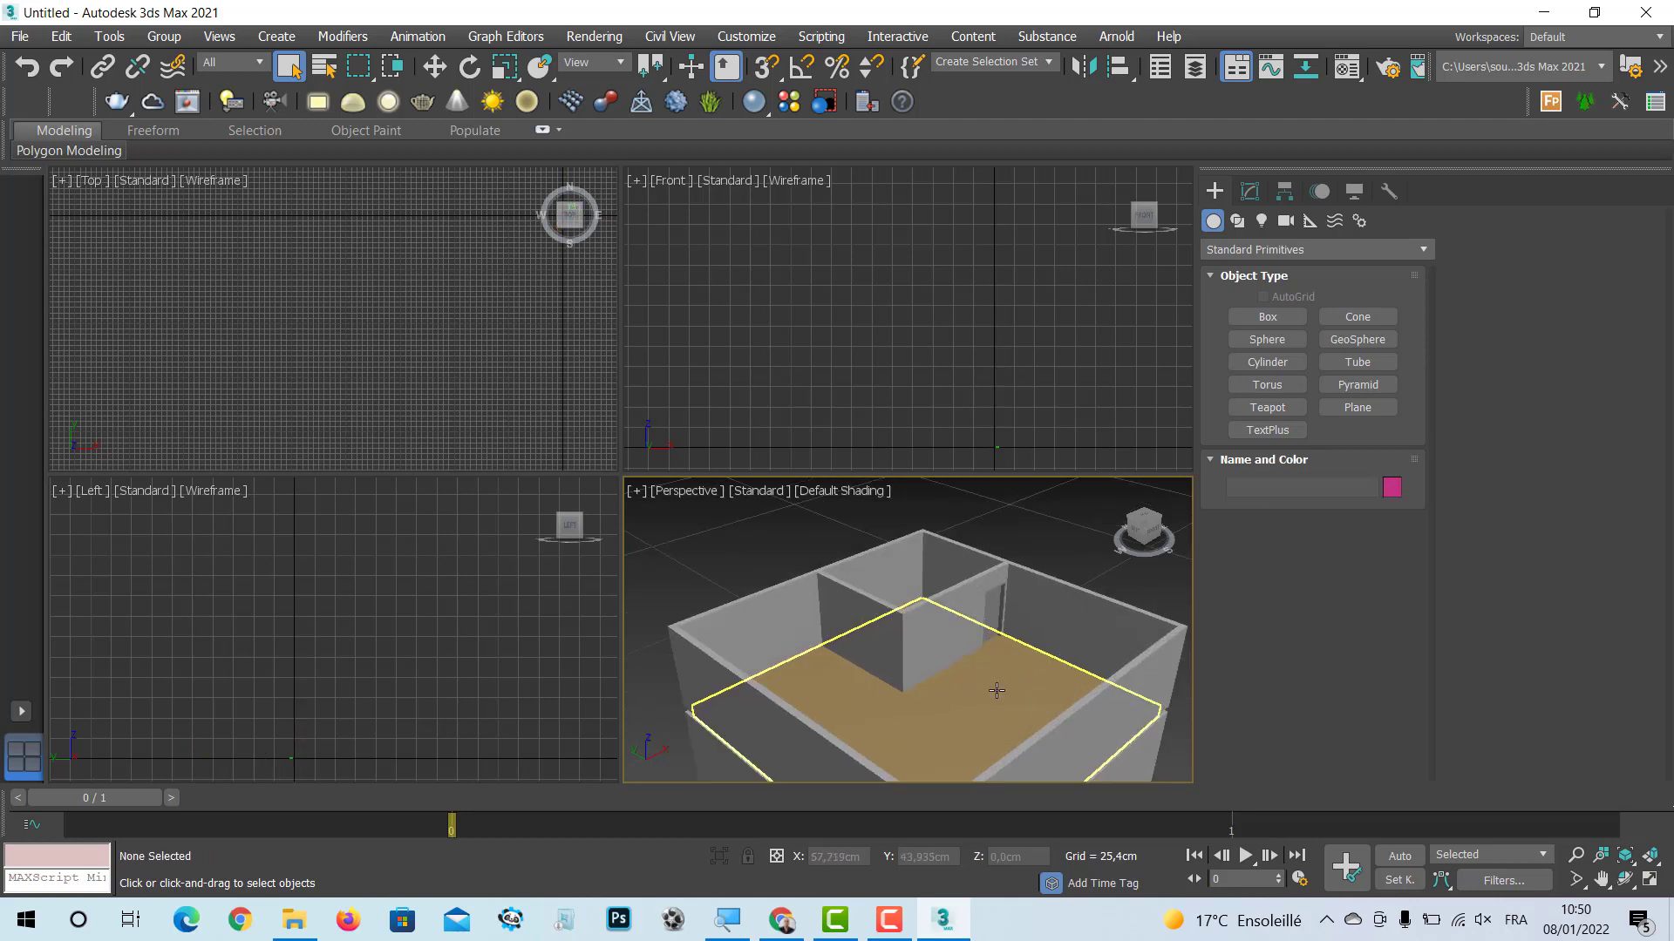
{"action": "middle_click_drag", "start_coordinate": [996, 691], "coordinate": [955, 657]}
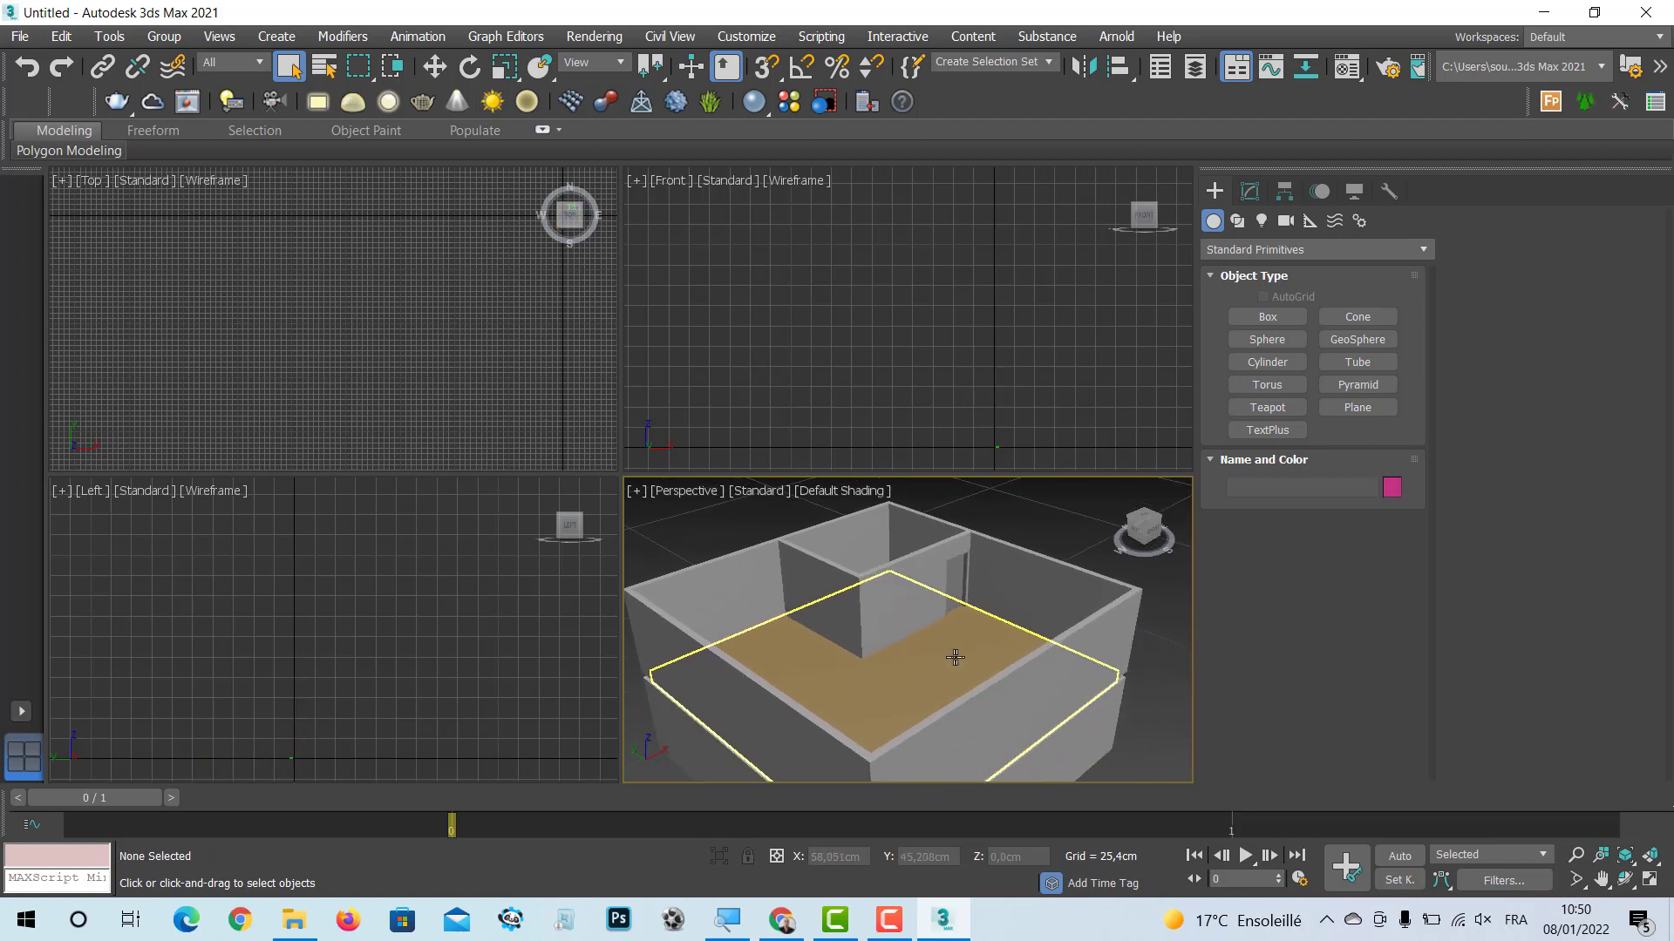
{"action": "left_click", "coordinate": [489, 354]}
{"action": "key", "text": "z"}
{"action": "left_click", "coordinate": [838, 360]}
{"action": "key", "text": "z"}
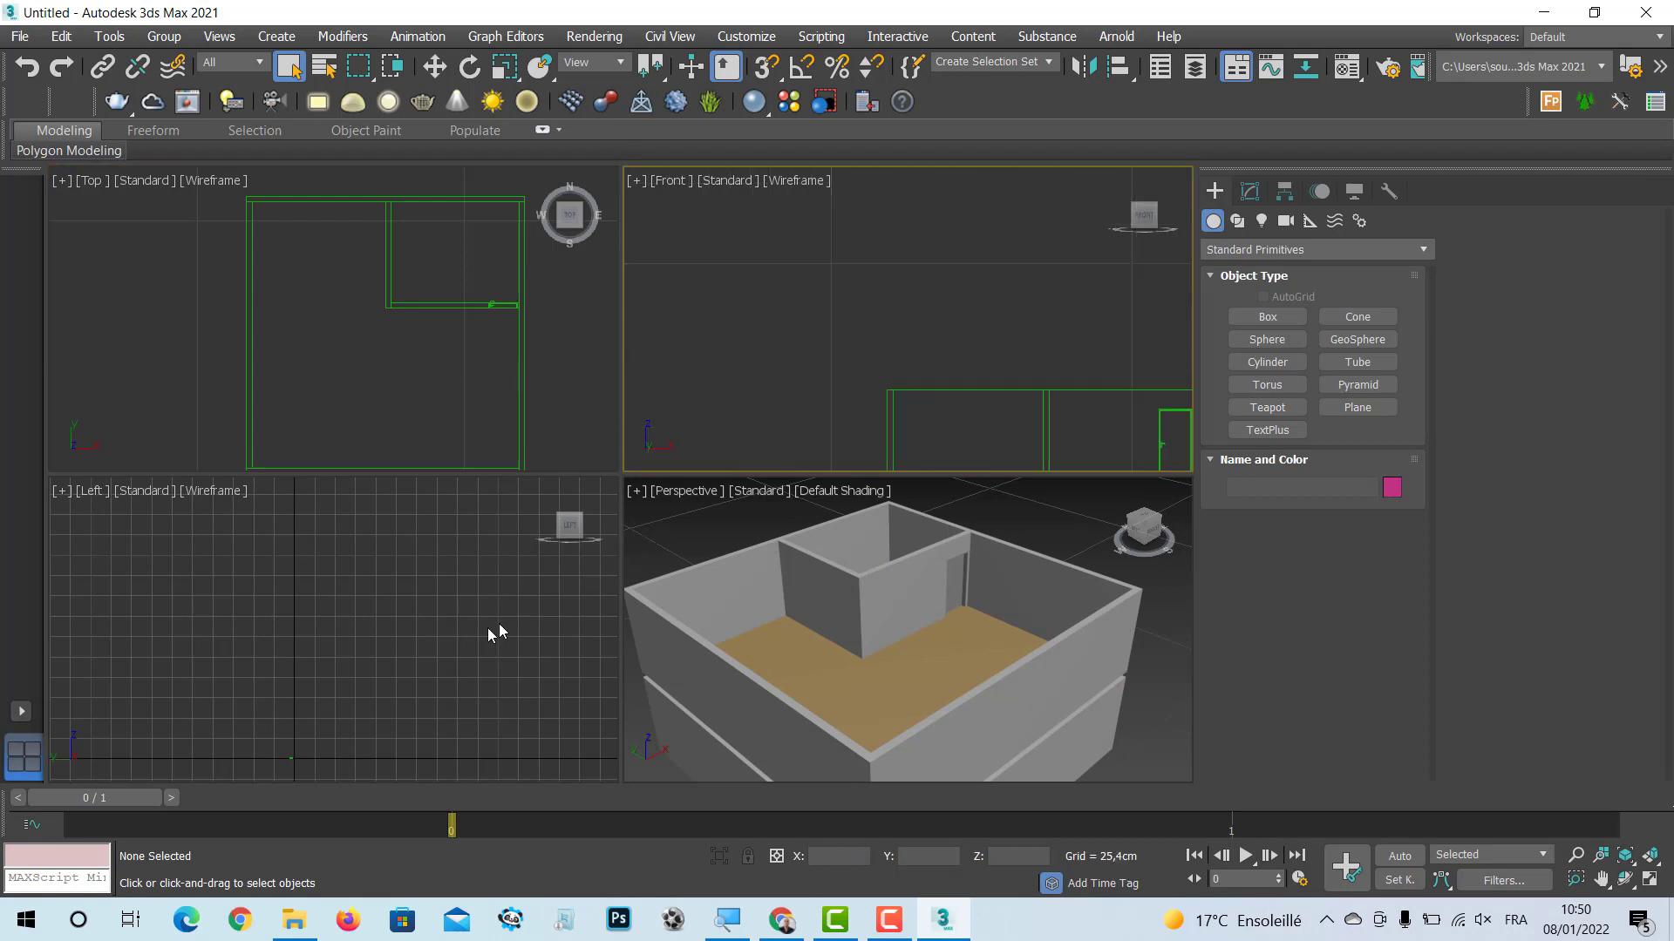
{"action": "left_click", "coordinate": [499, 631]}
{"action": "key", "text": "z"}
Step: Maximize the Perspective view and examine the house's walls, door and floor, selecting the floor slab
{"action": "middle_click_drag", "start_coordinate": [911, 678], "coordinate": [909, 634]}
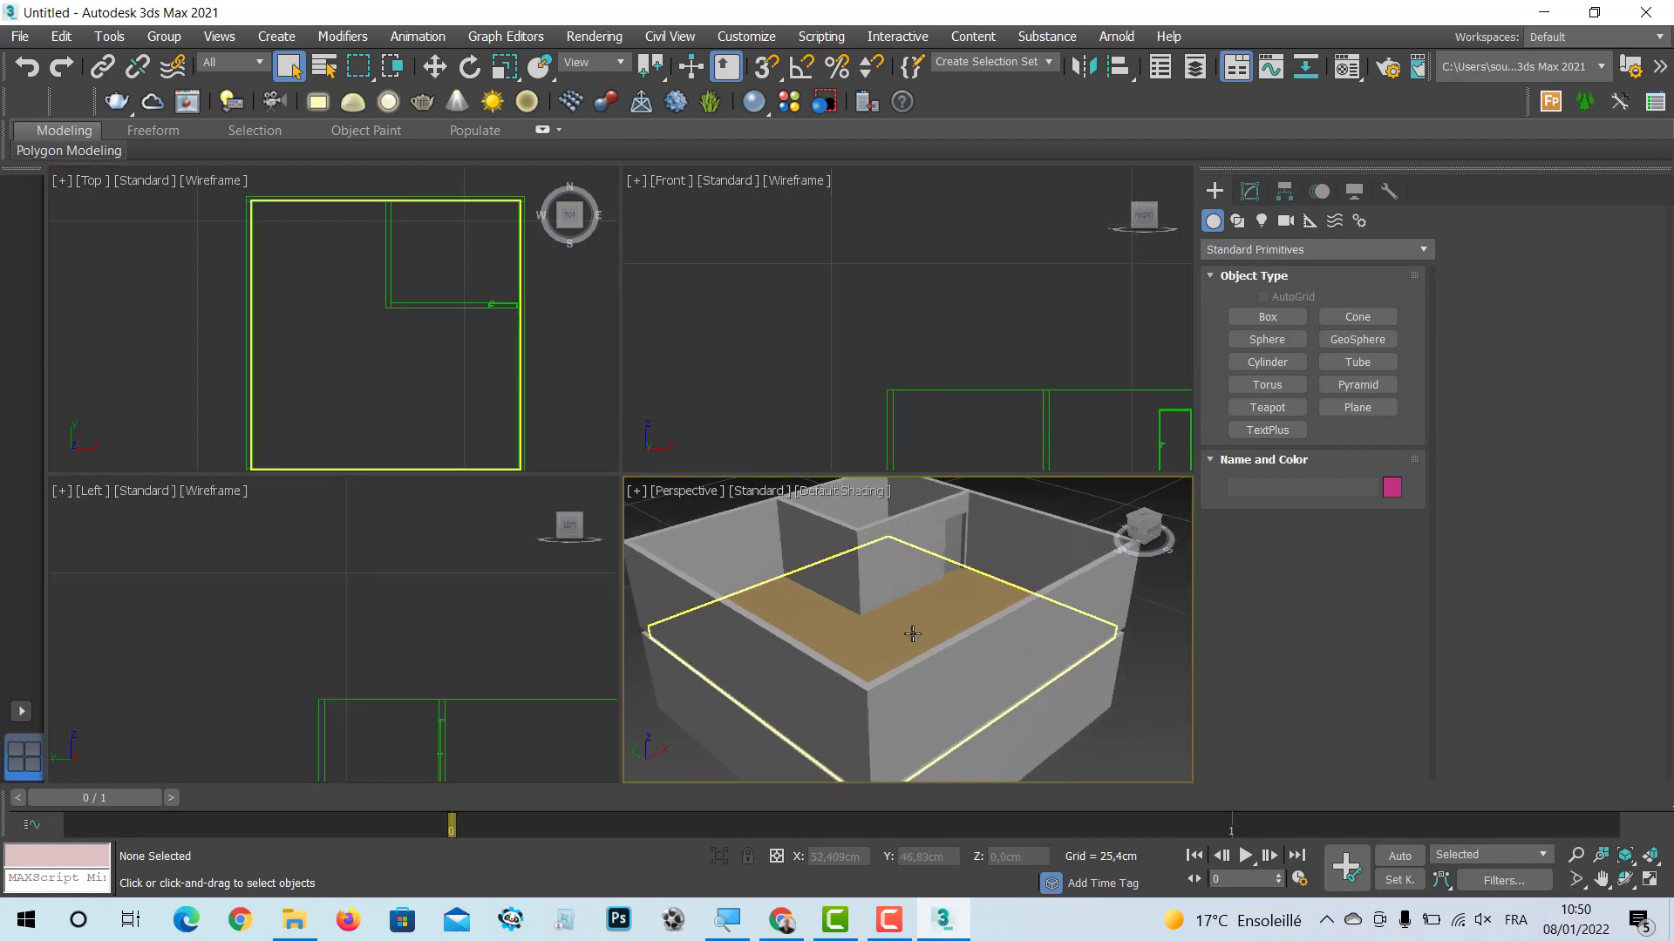
{"action": "key", "text": "alt+w"}
{"action": "scroll", "coordinate": [683, 497], "scroll_direction": "up", "scroll_amount": 1}
{"action": "scroll", "coordinate": [736, 535], "scroll_direction": "down", "scroll_amount": 2}
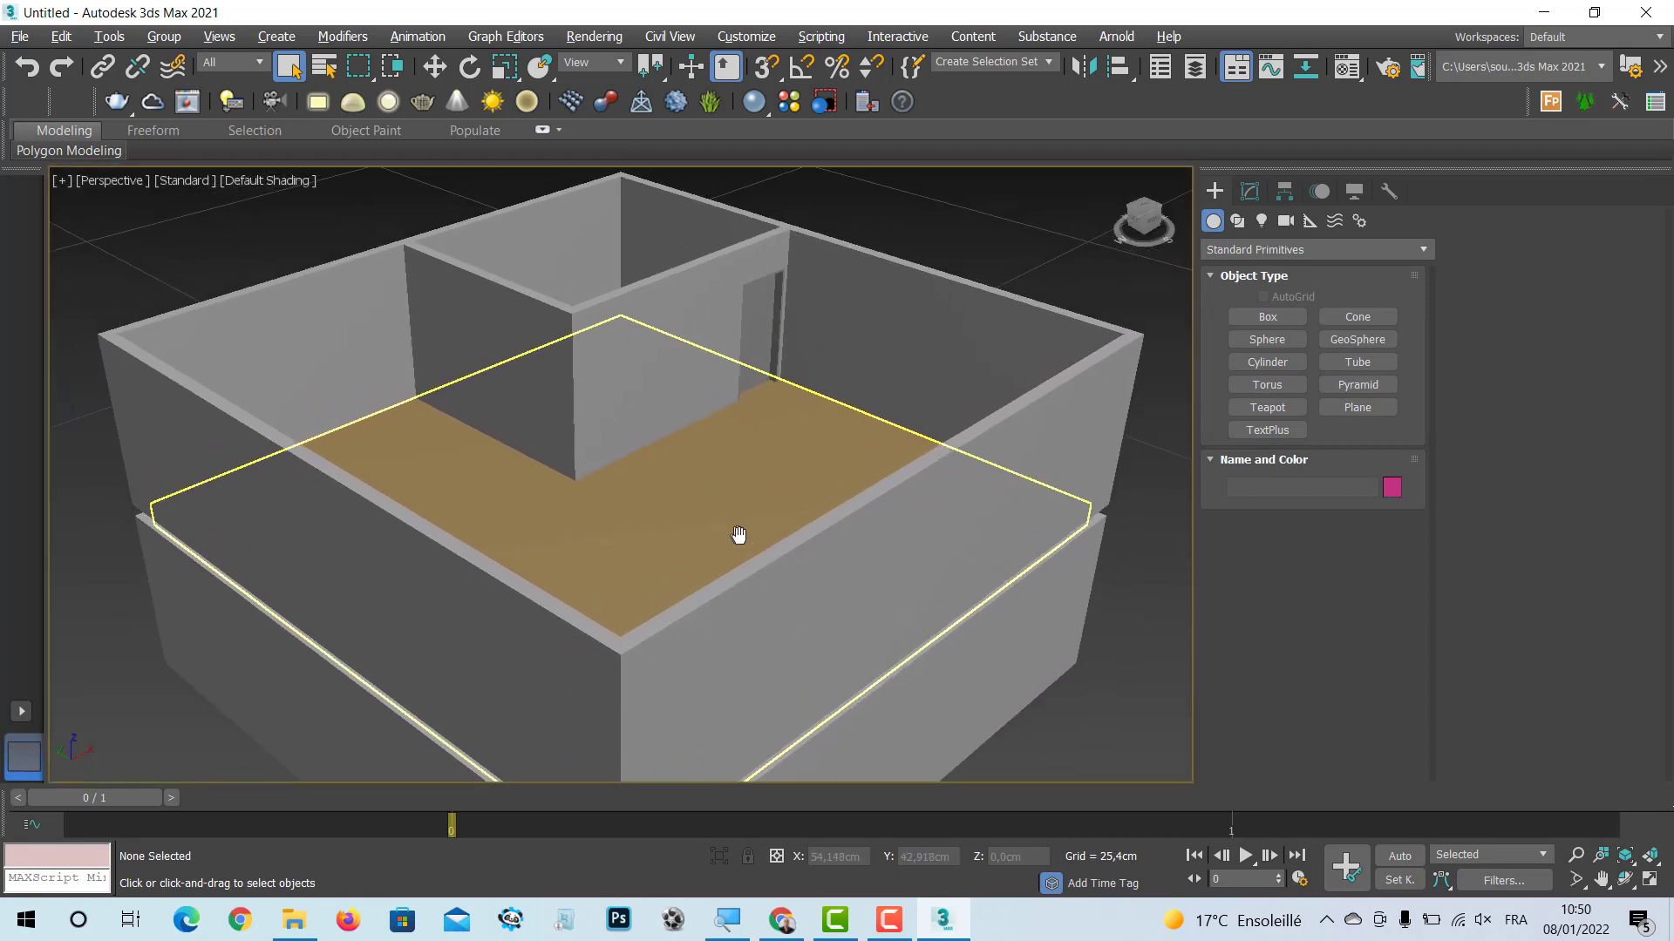
{"action": "scroll", "coordinate": [726, 546], "scroll_direction": "up", "scroll_amount": 5}
{"action": "scroll", "coordinate": [726, 546], "scroll_direction": "up", "scroll_amount": 3}
{"action": "scroll", "coordinate": [724, 553], "scroll_direction": "down", "scroll_amount": 3}
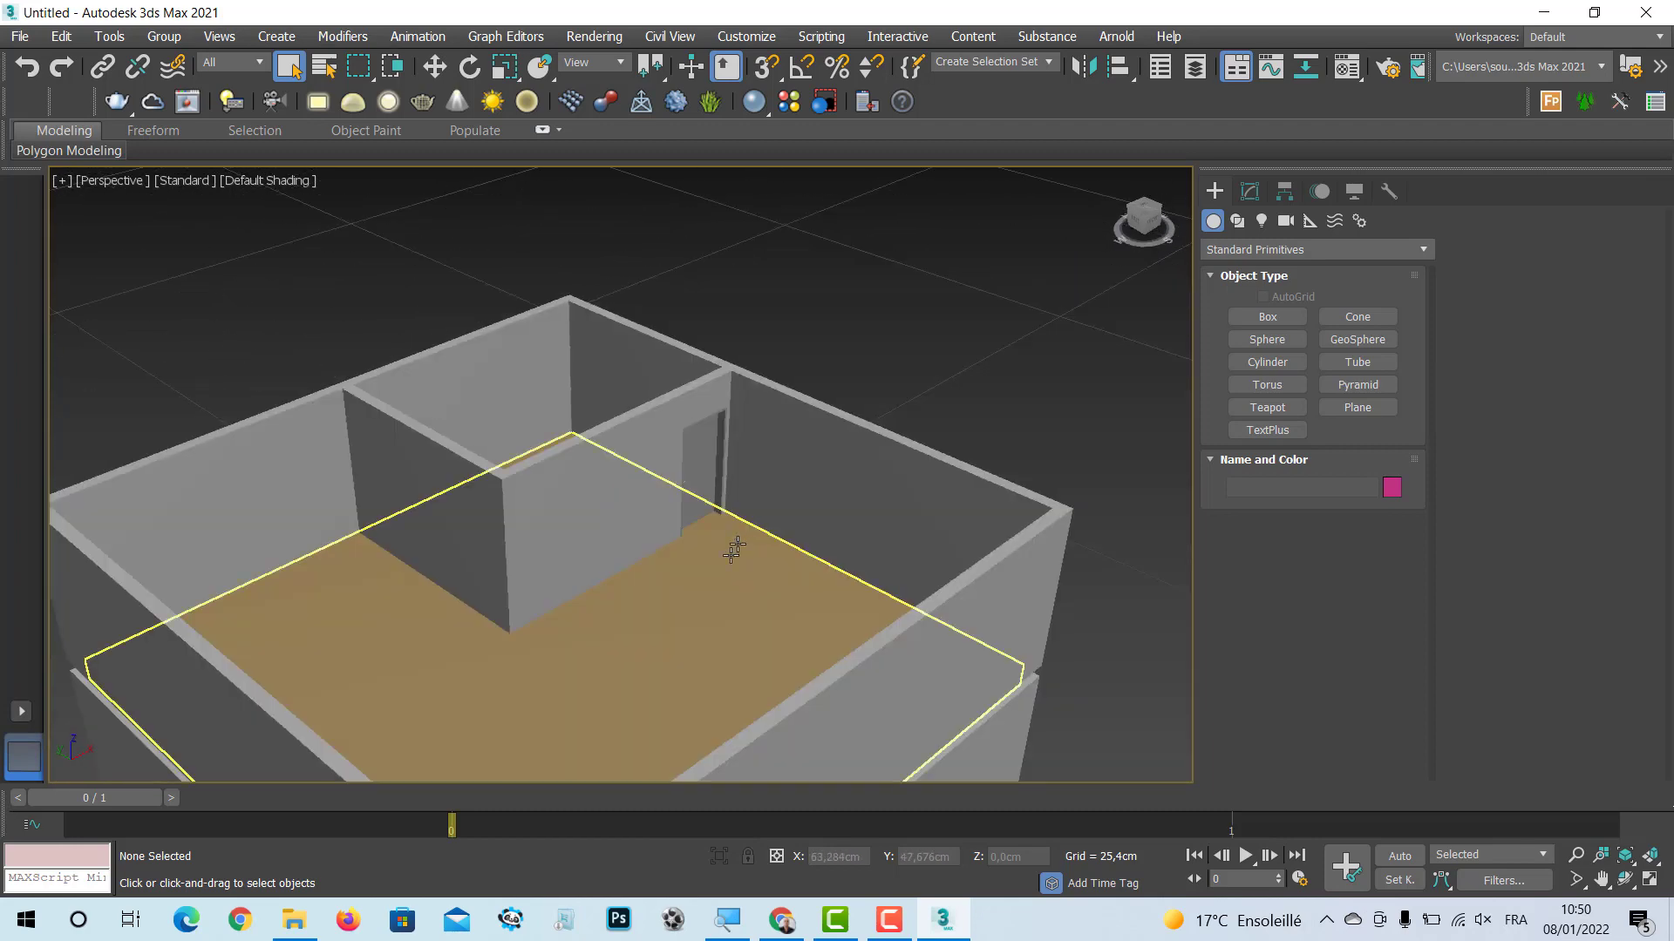
{"action": "left_click", "coordinate": [710, 595]}
{"action": "middle_click_drag", "start_coordinate": [710, 595], "coordinate": [713, 502], "text": "alt"}
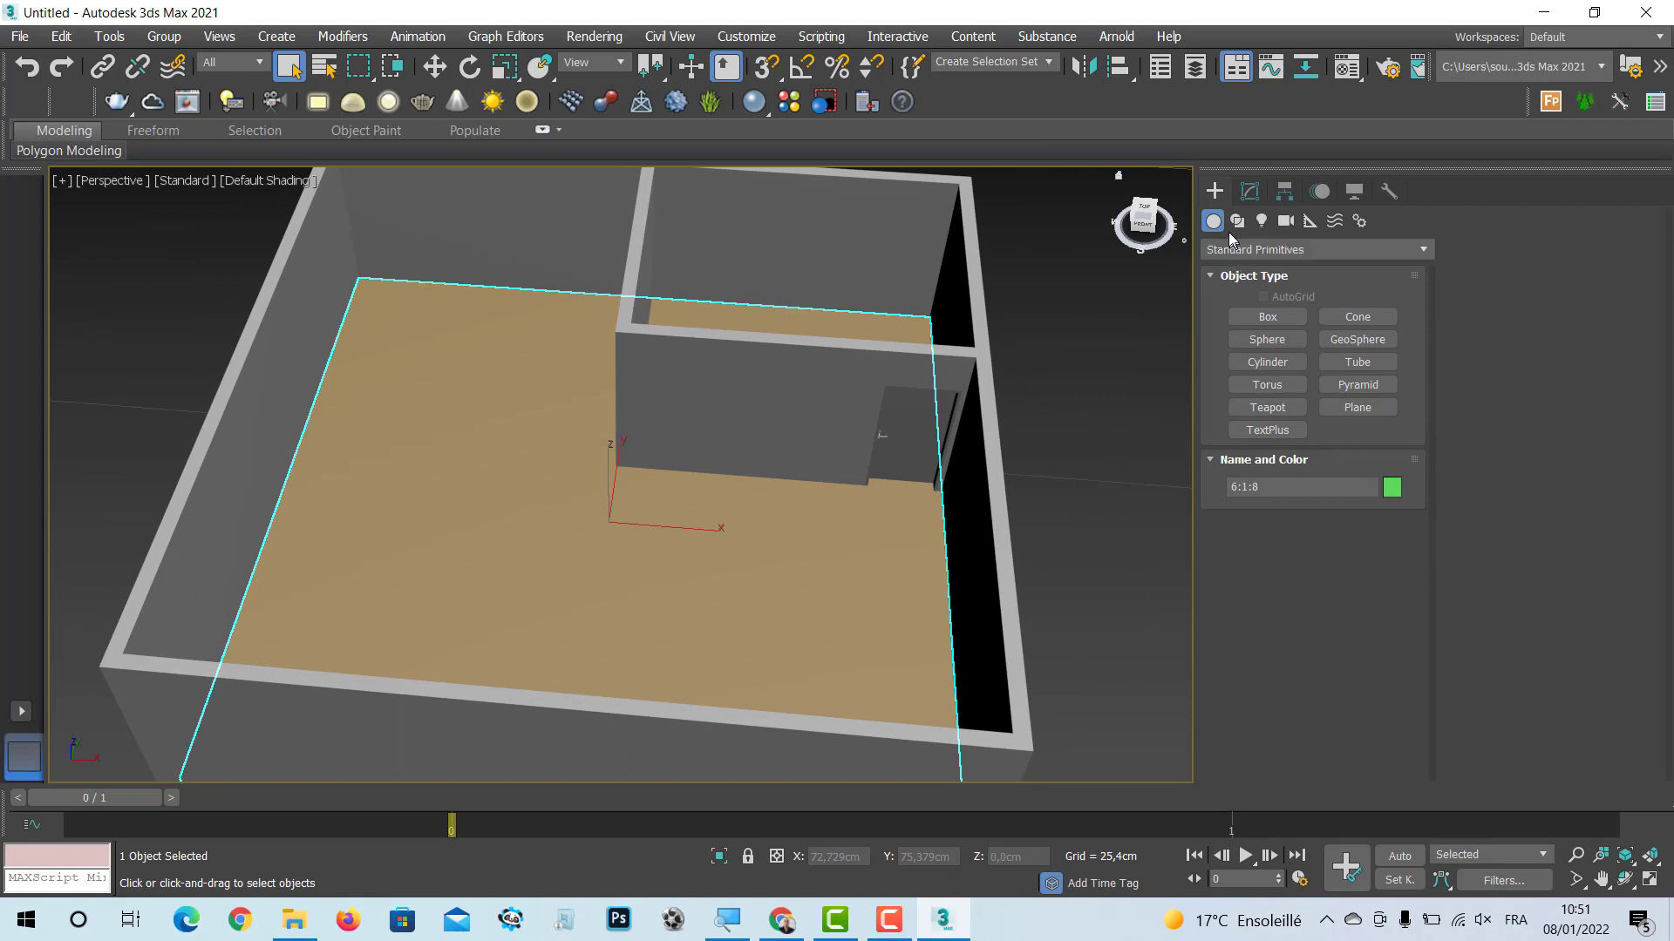
Step: Create a box inside the large room, about 7.8 cm long, 6.5 cm wide and 12.9 cm high
{"action": "left_click", "coordinate": [1268, 317]}
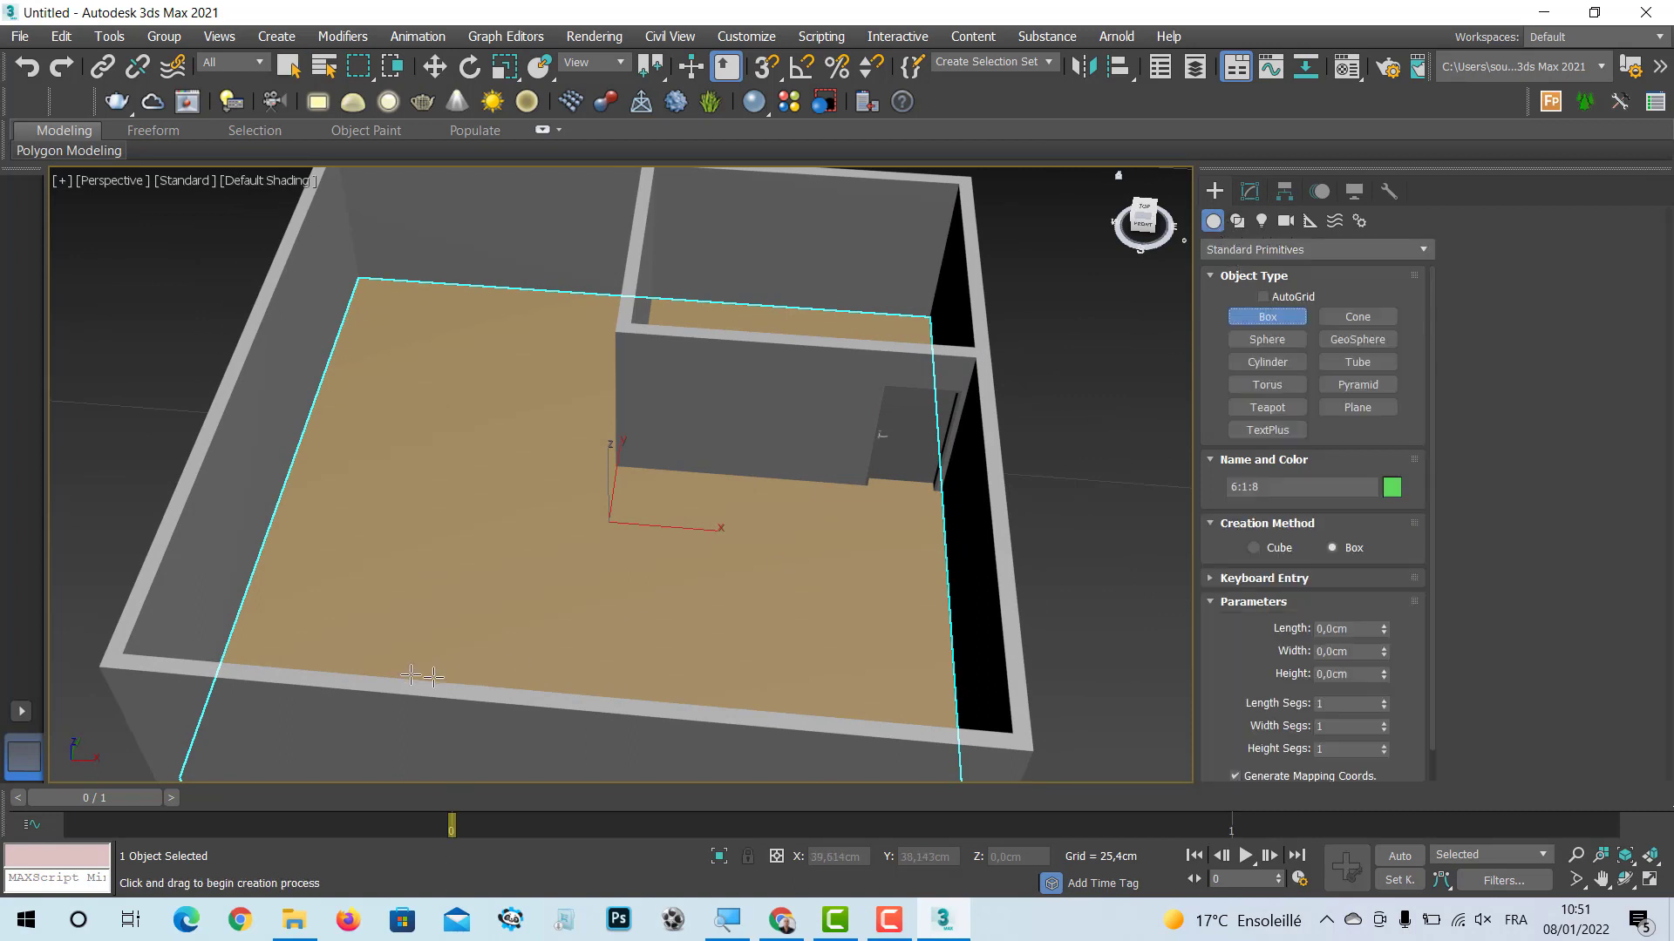
{"action": "left_click_drag", "start_coordinate": [504, 455], "coordinate": [325, 581]}
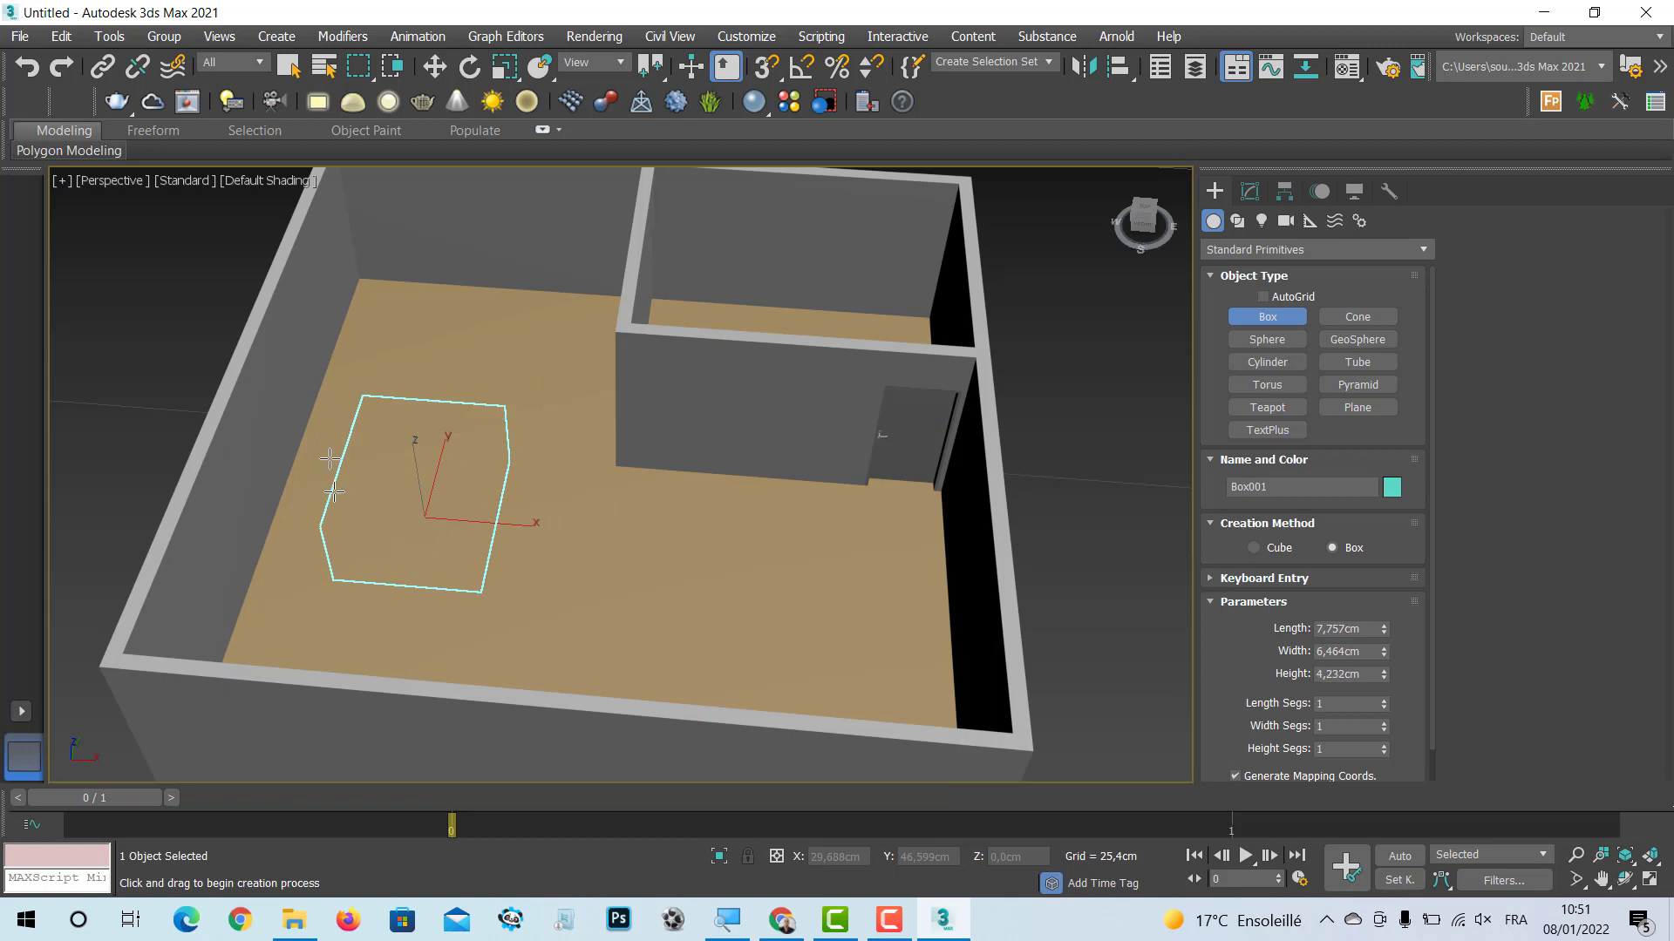
{"action": "left_click", "coordinate": [292, 306]}
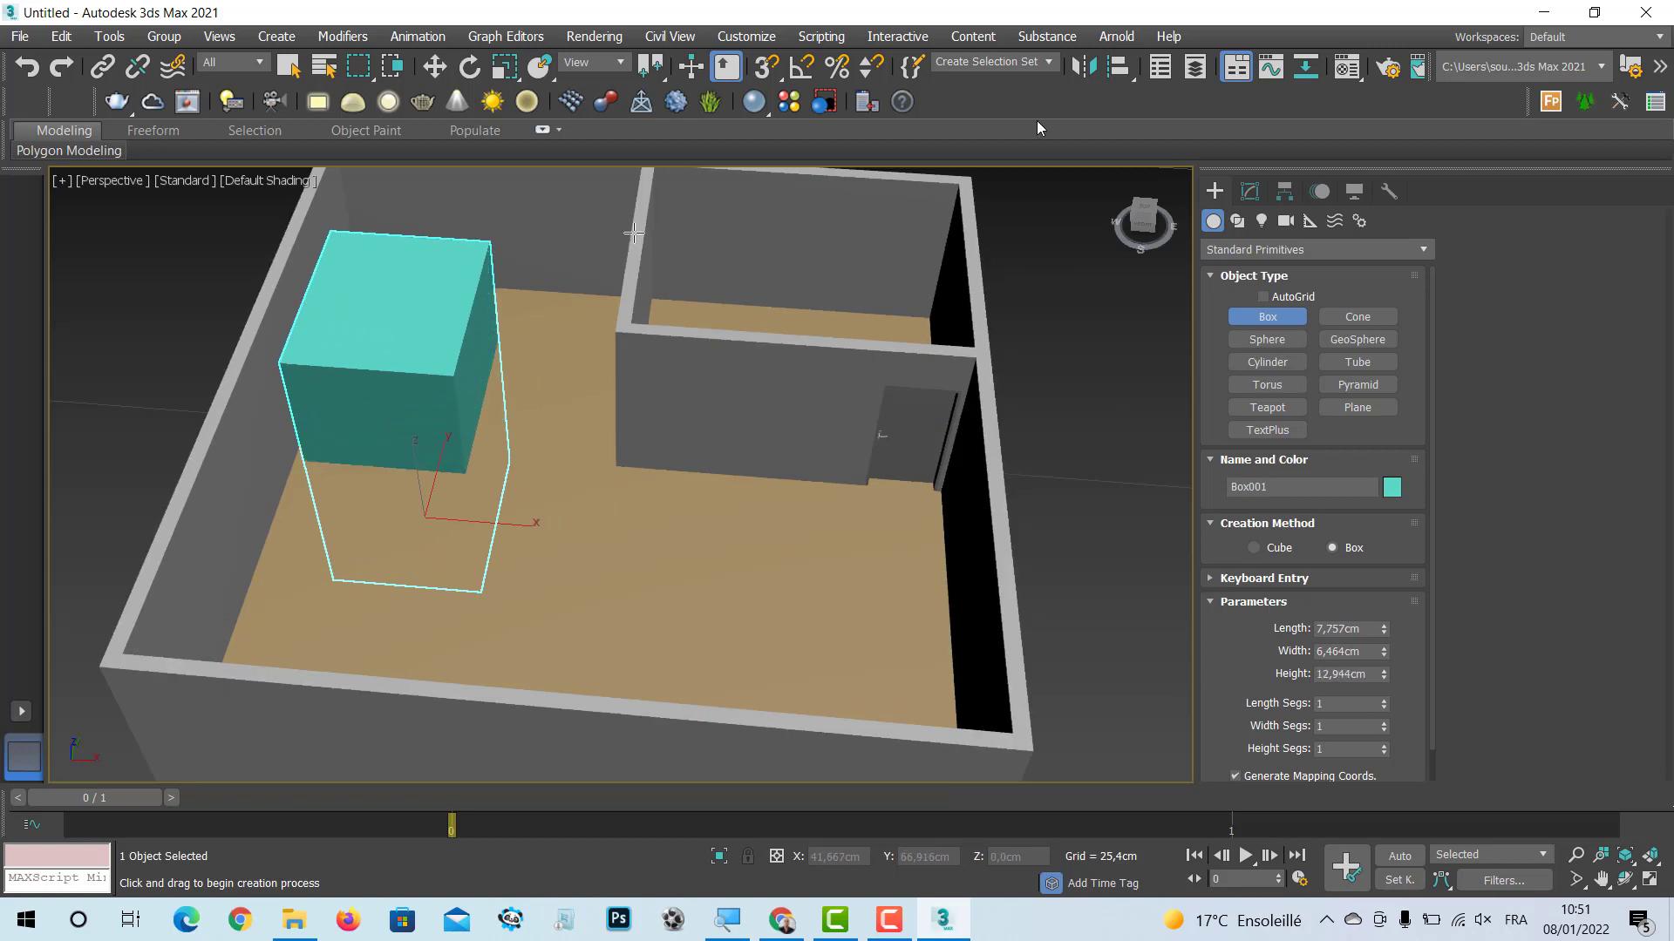
Step: Increase the new box's length to about 10.6 cm in its parameters
{"action": "left_click", "coordinate": [1249, 191]}
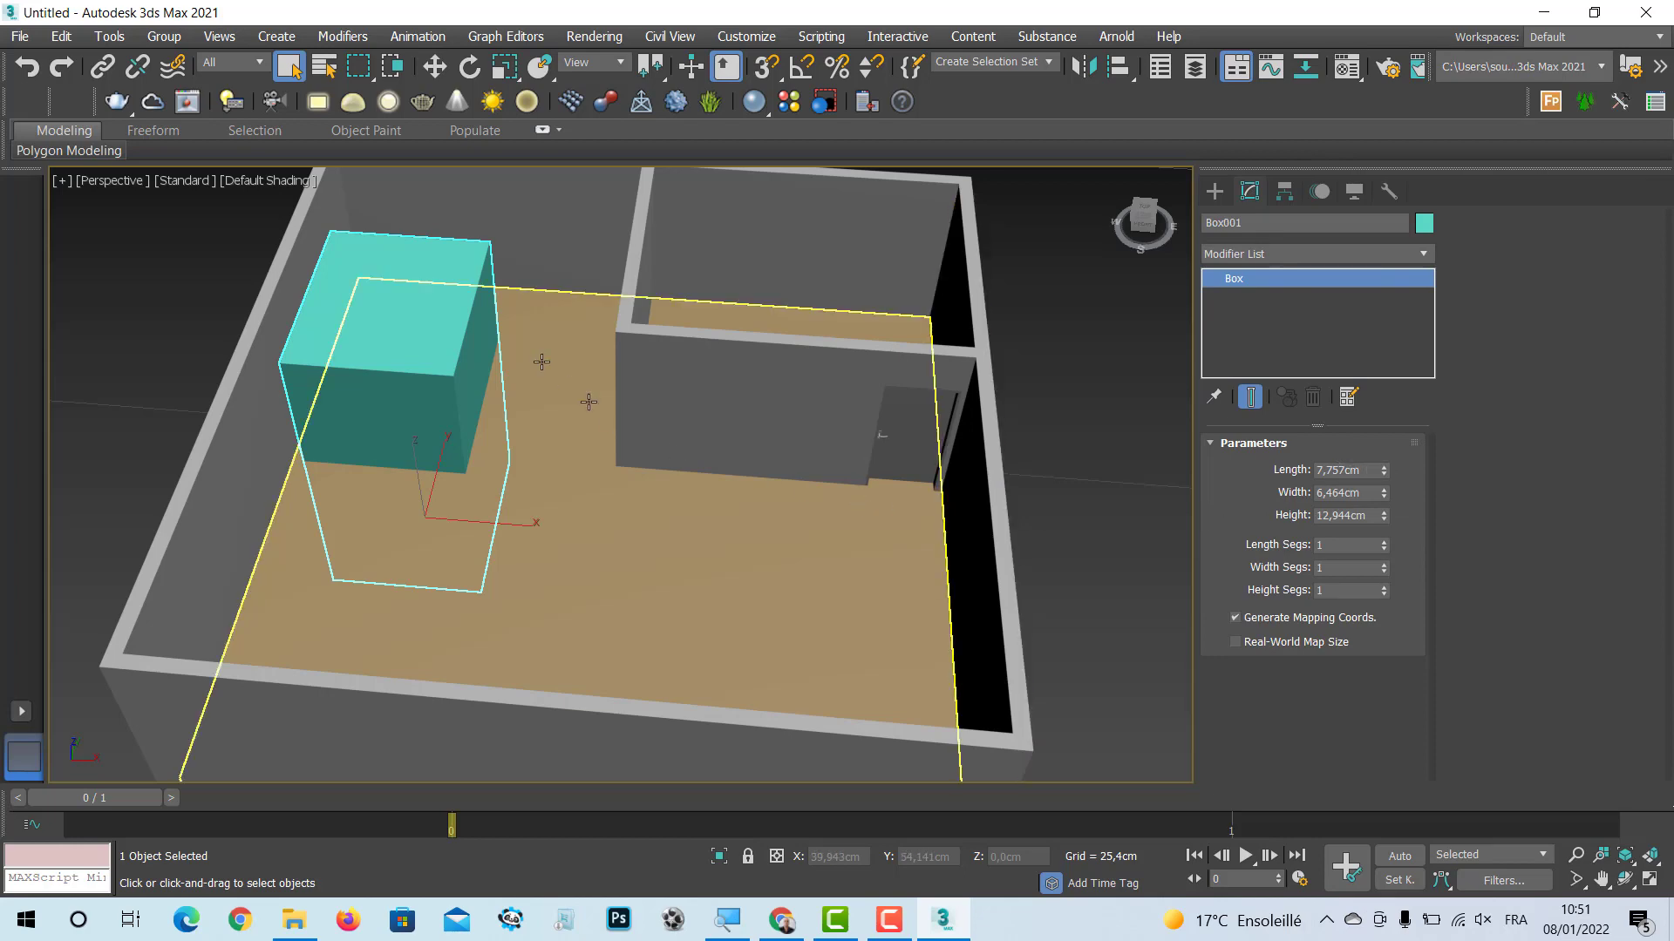
{"action": "middle_click_drag", "start_coordinate": [388, 434], "coordinate": [443, 444], "text": "alt"}
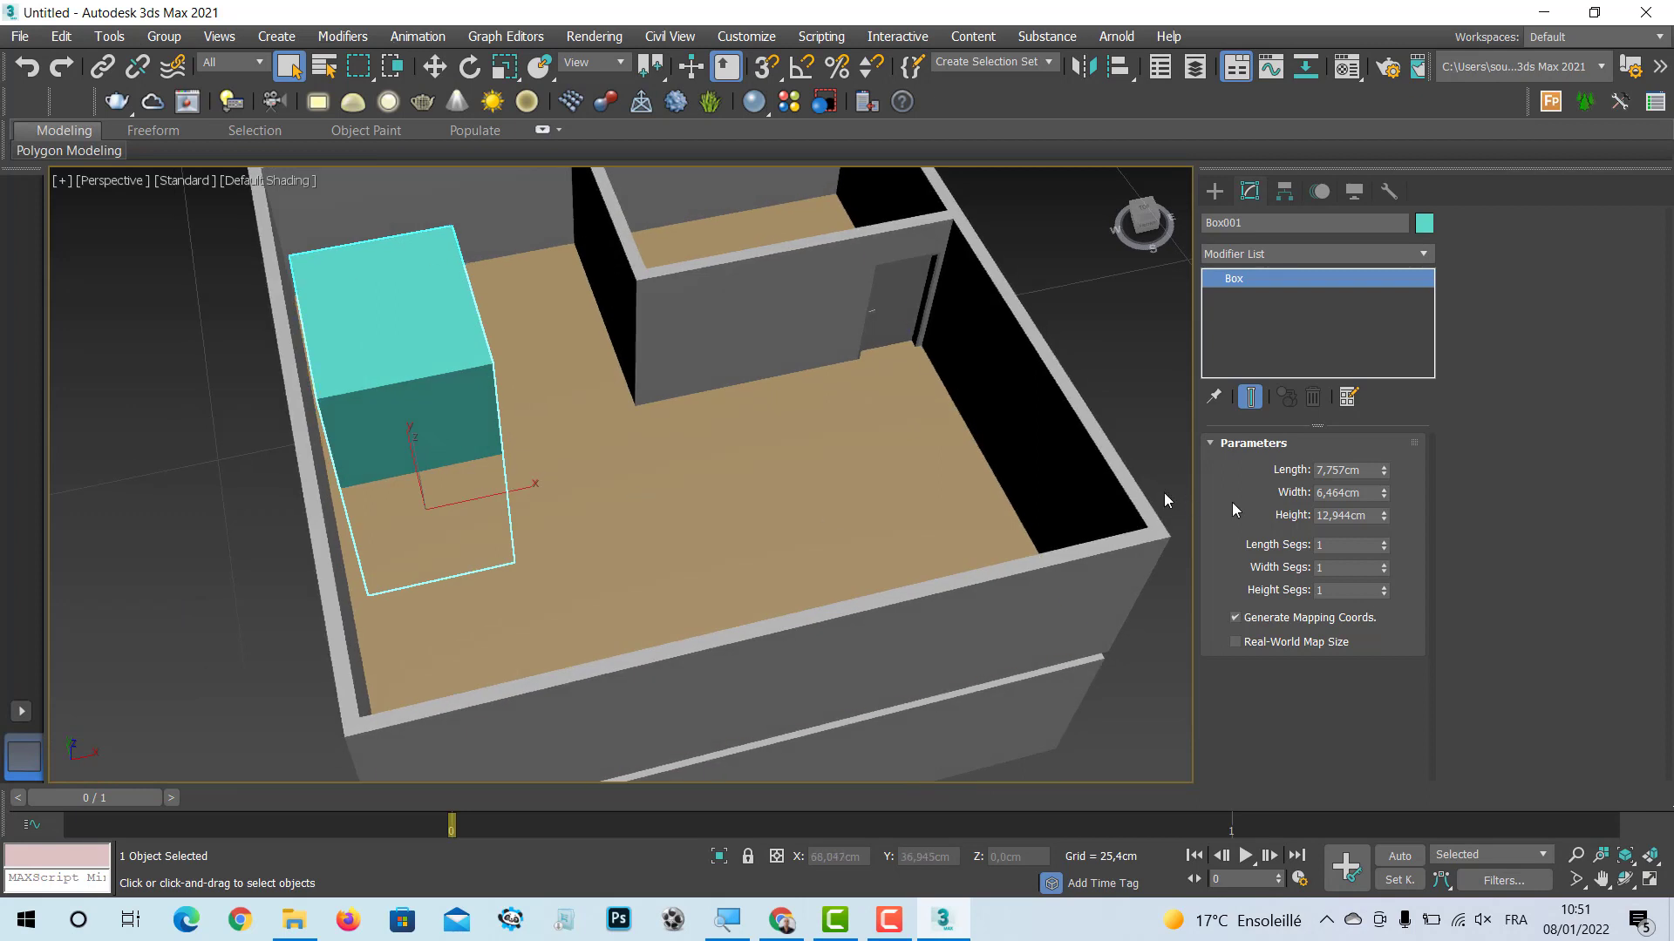
{"action": "left_click_drag", "start_coordinate": [1383, 467], "coordinate": [1384, 434]}
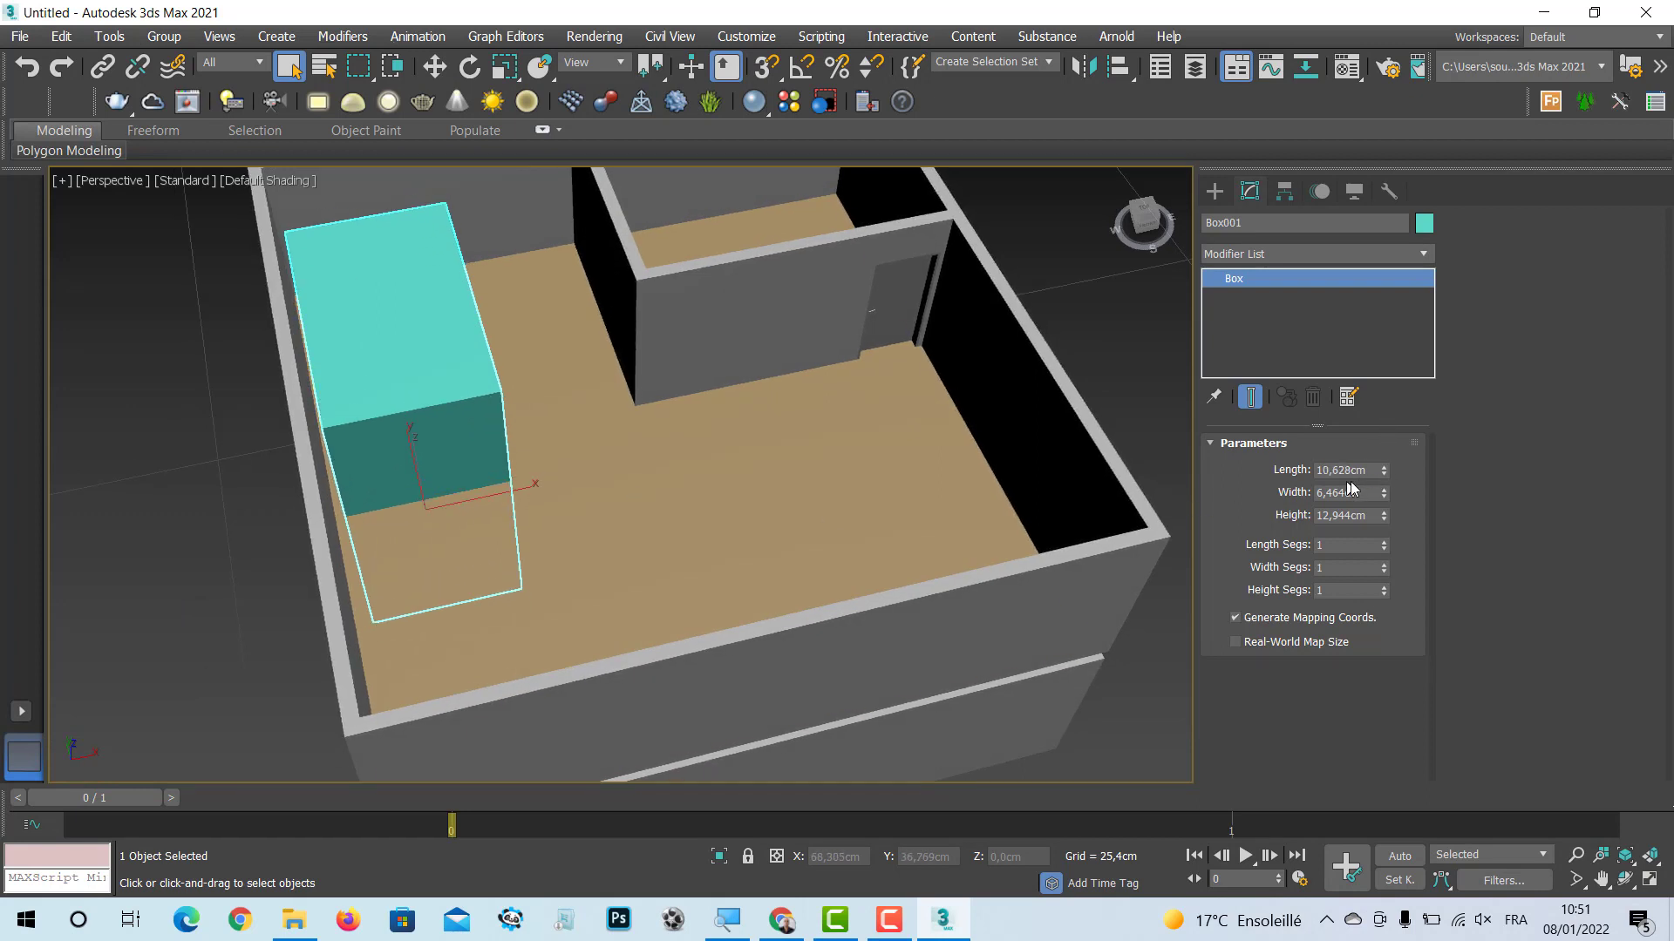
Step: Set the box's length to 100 cm and compare its size with the house in the Perspective view
{"action": "middle_click_drag", "start_coordinate": [662, 474], "coordinate": [730, 520], "text": "alt"}
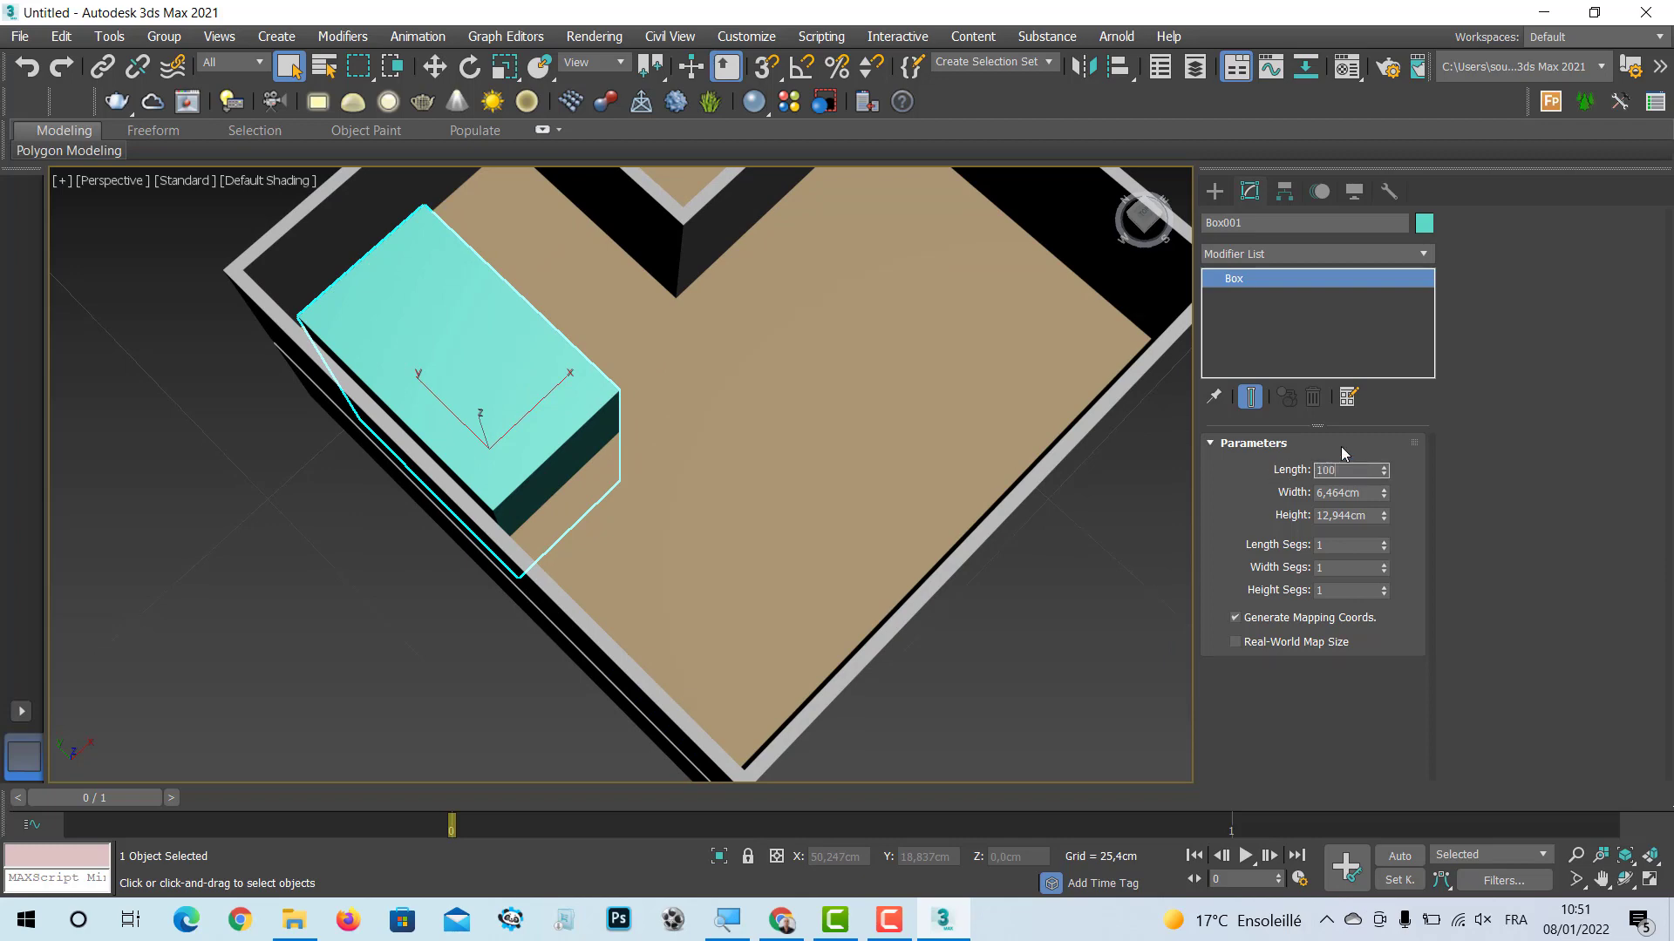
{"action": "key", "text": "Return"}
{"action": "scroll", "coordinate": [748, 553], "scroll_direction": "down", "scroll_amount": 8}
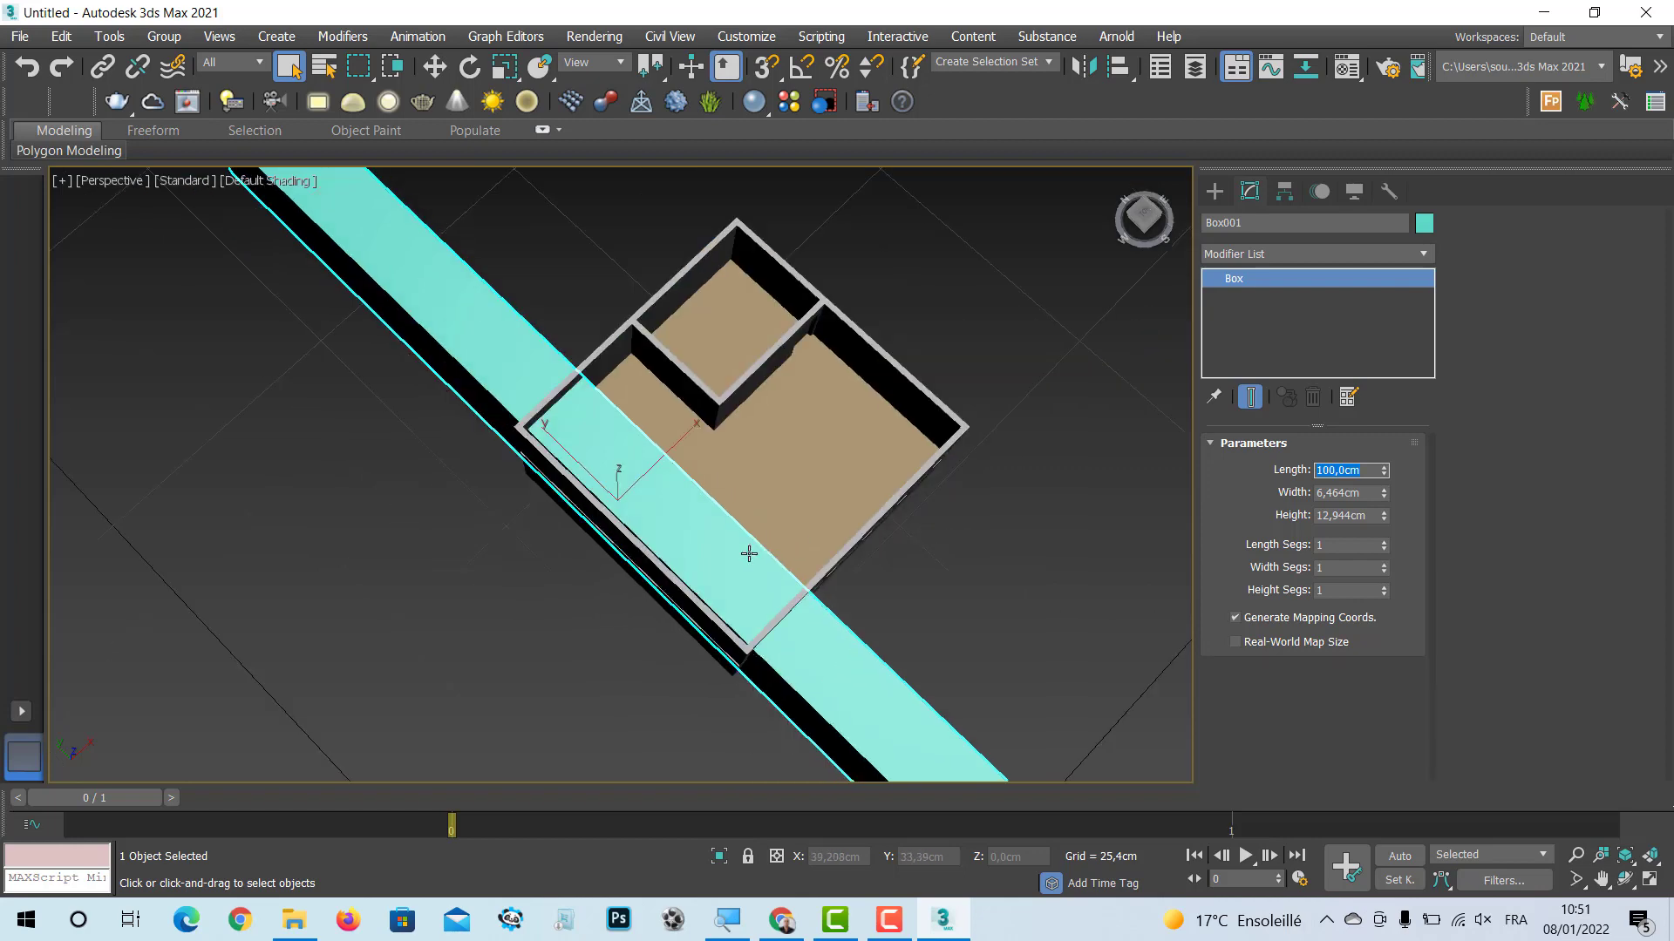
{"action": "scroll", "coordinate": [720, 579], "scroll_direction": "up", "scroll_amount": 4}
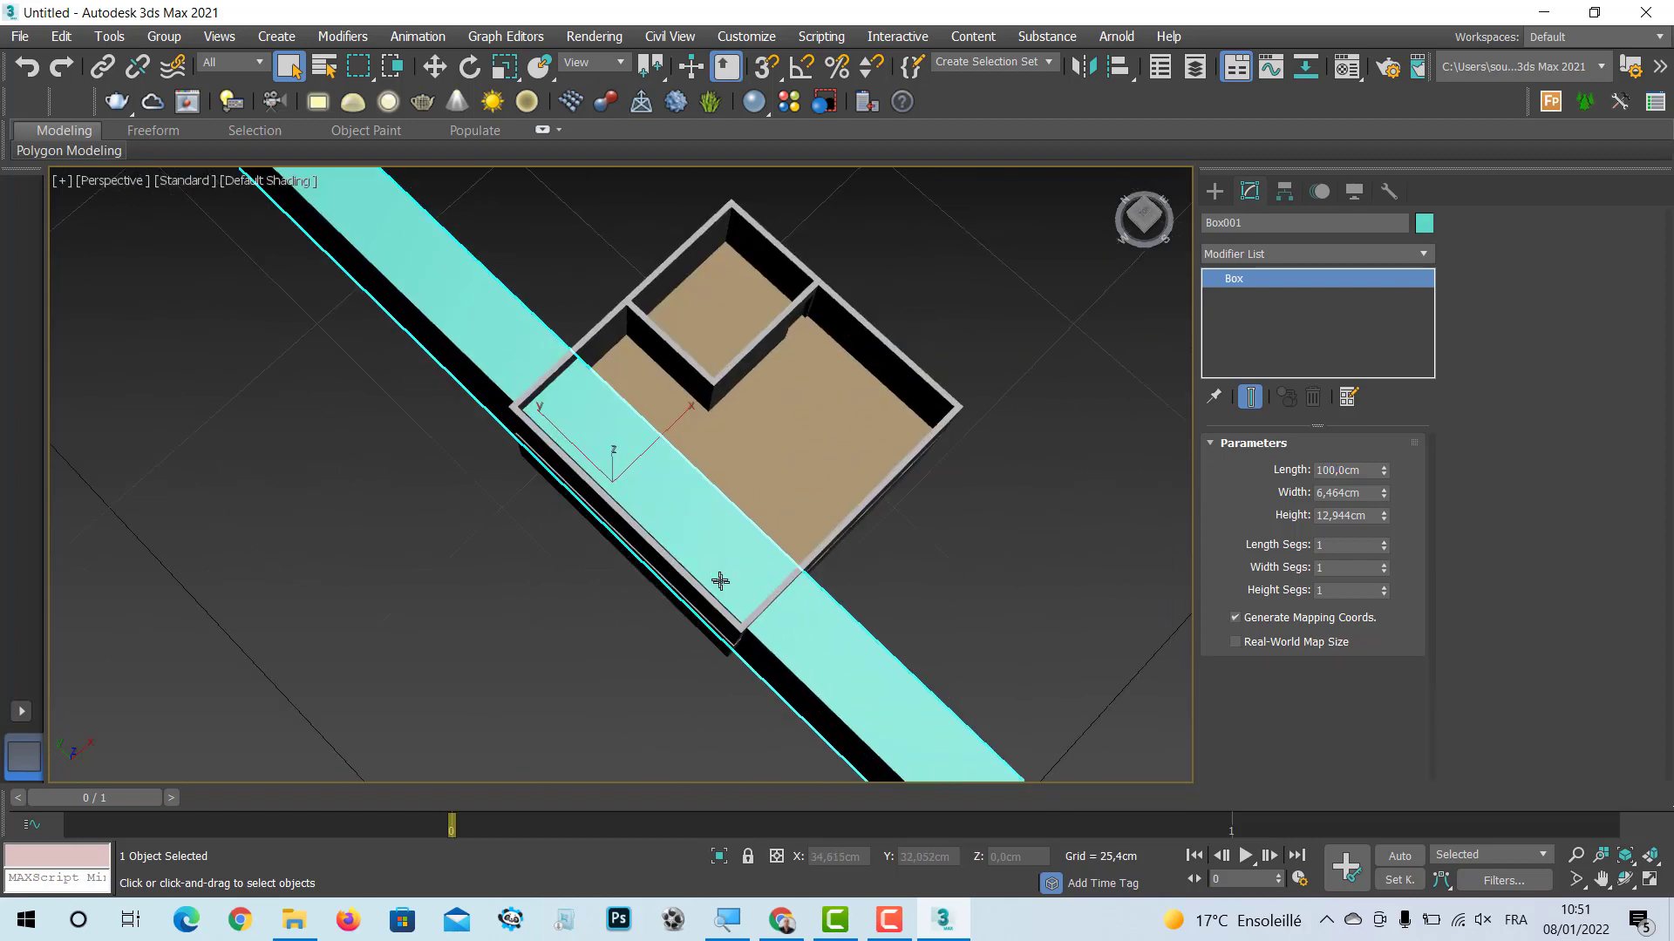
{"action": "middle_click_drag", "start_coordinate": [721, 579], "coordinate": [599, 499], "text": "alt"}
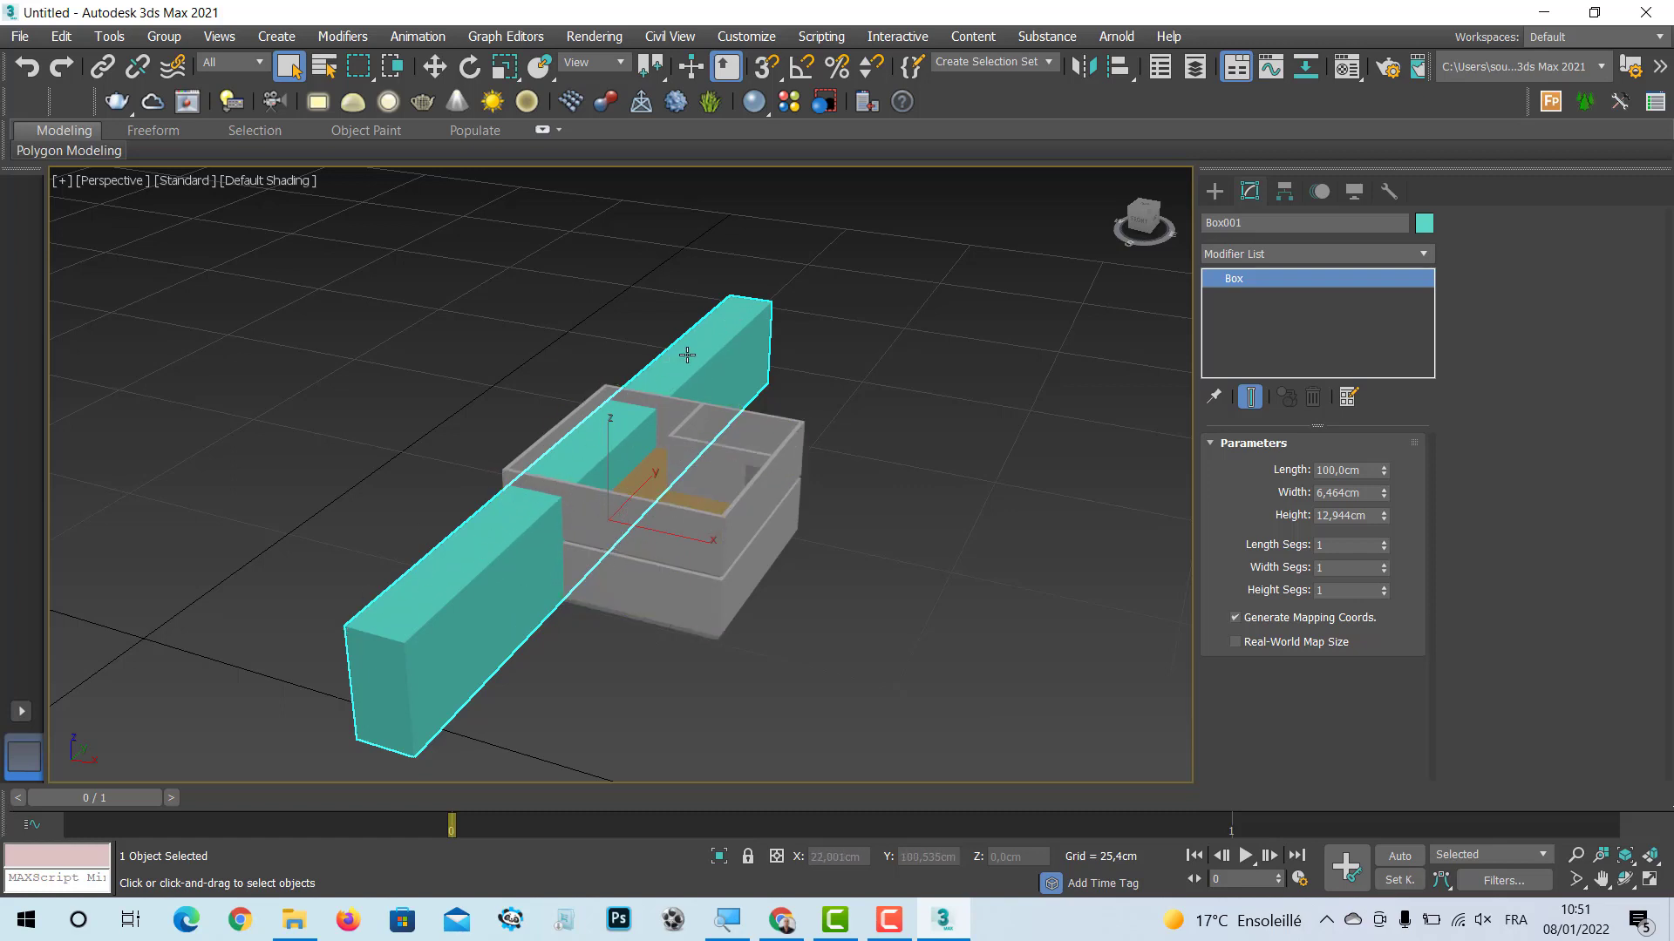
Step: Delete the test box and select the floor slab of the house
{"action": "key", "text": "Delete"}
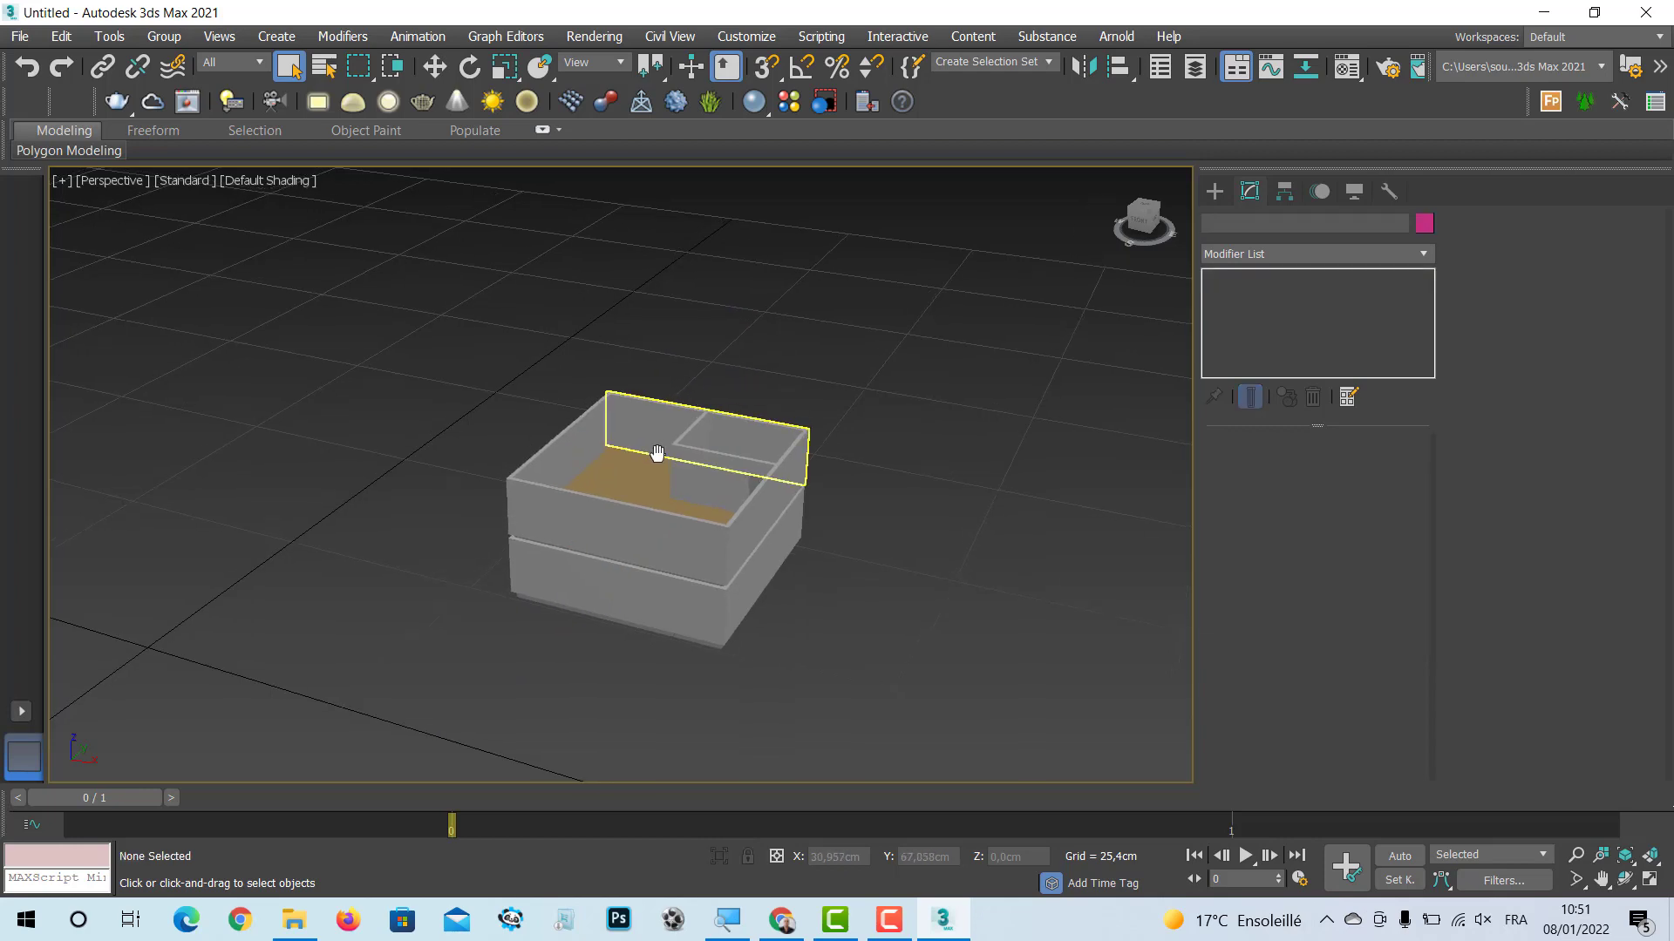
{"action": "scroll", "coordinate": [654, 462], "scroll_direction": "up", "scroll_amount": 5}
{"action": "scroll", "coordinate": [666, 541], "scroll_direction": "down", "scroll_amount": 5}
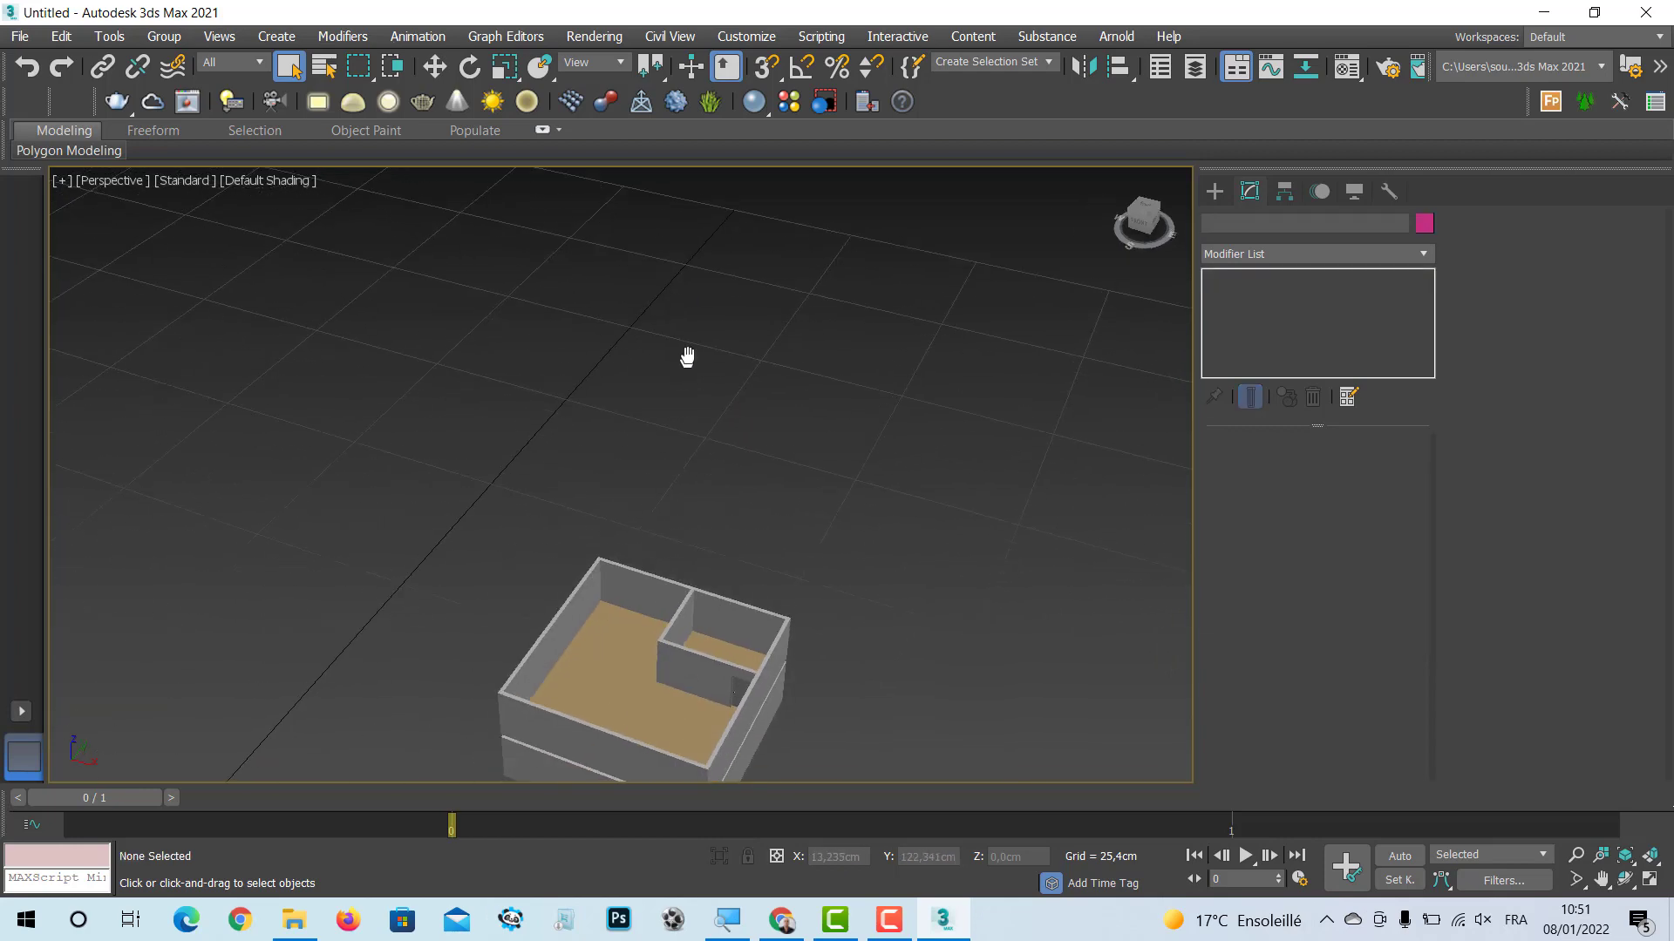
{"action": "left_click", "coordinate": [667, 643]}
{"action": "scroll", "coordinate": [666, 642], "scroll_direction": "up", "scroll_amount": 5}
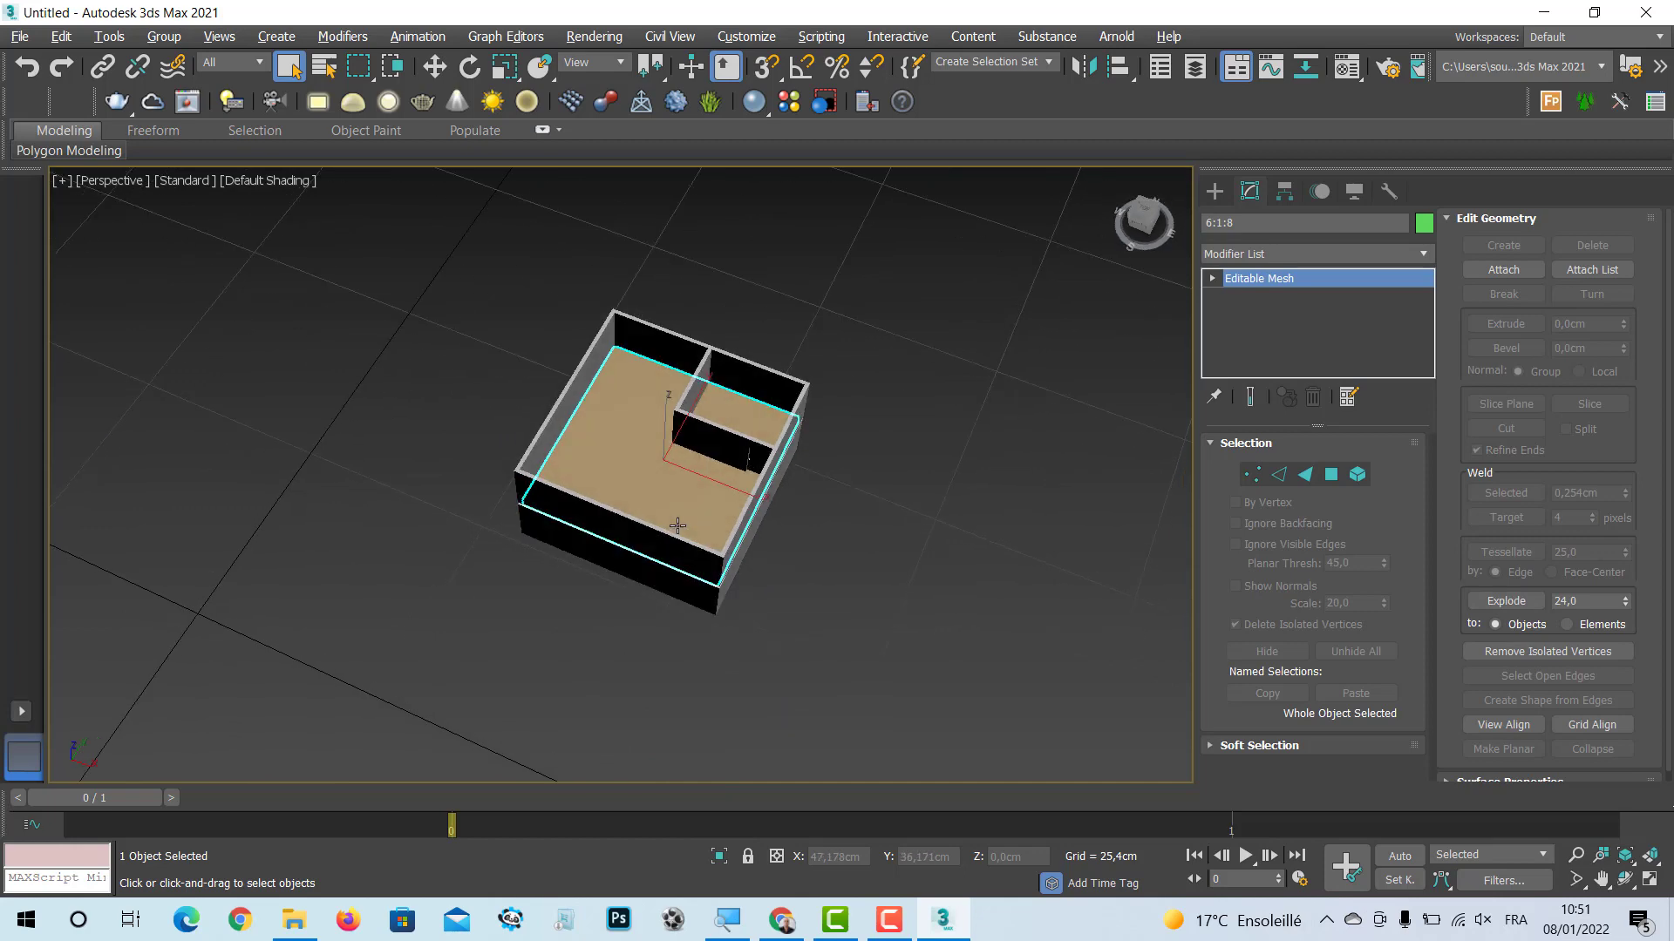
{"action": "middle_click_drag", "start_coordinate": [679, 488], "coordinate": [643, 572]}
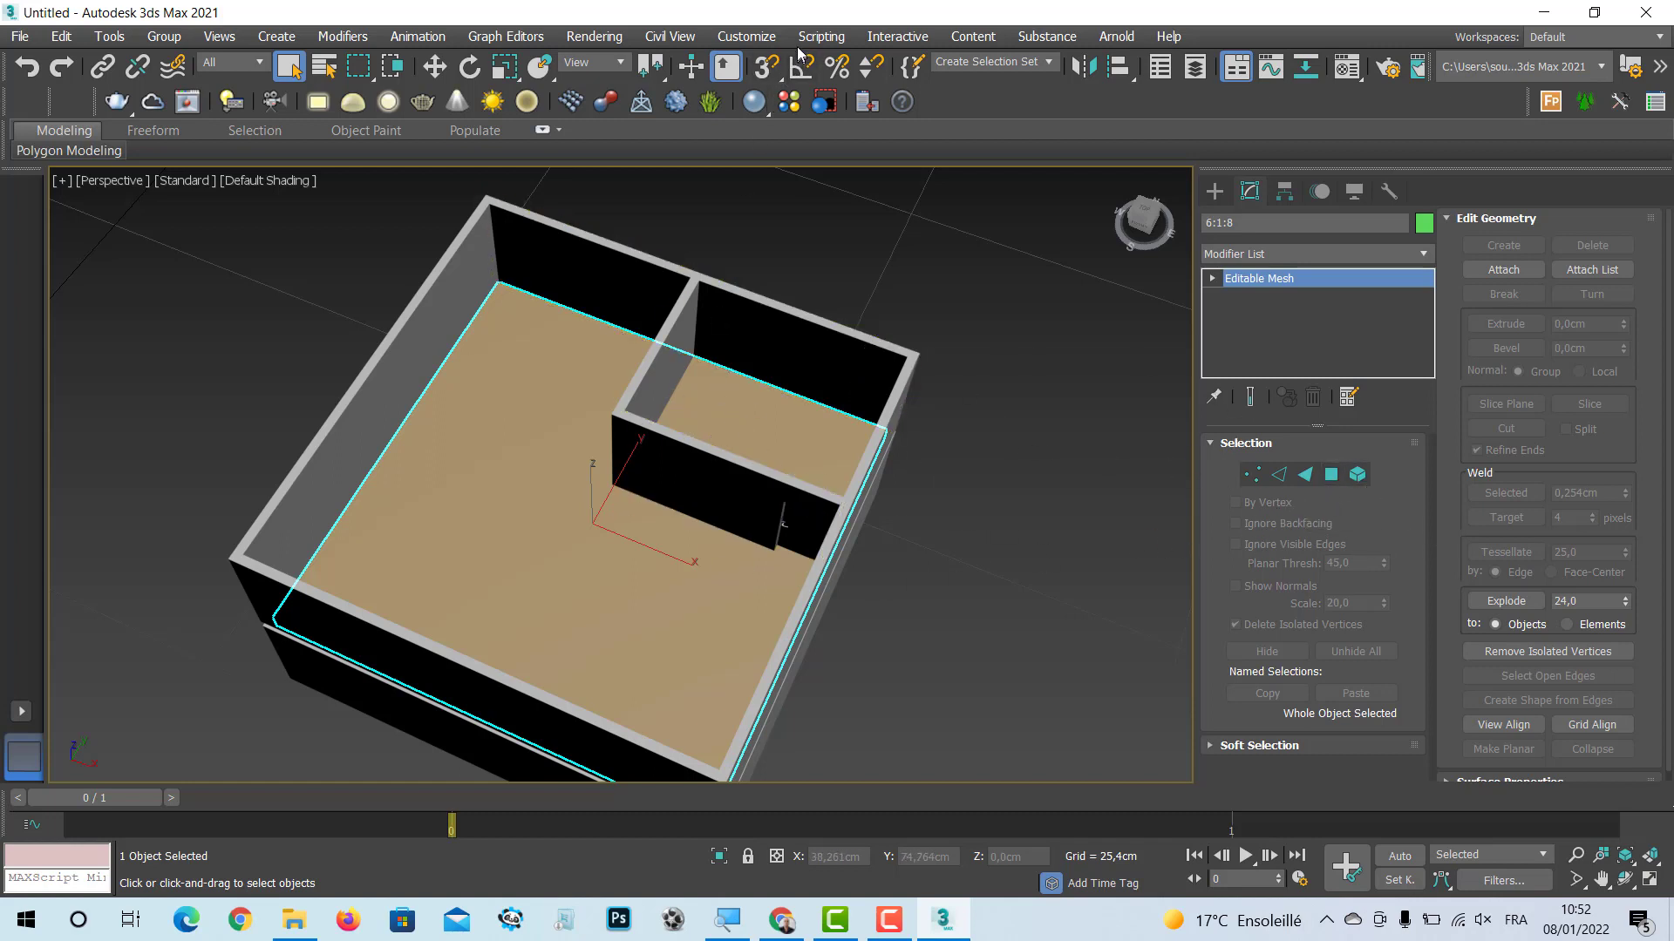
Step: Set the metric display unit scale to Meters in the units setup
{"action": "left_click", "coordinate": [748, 37]}
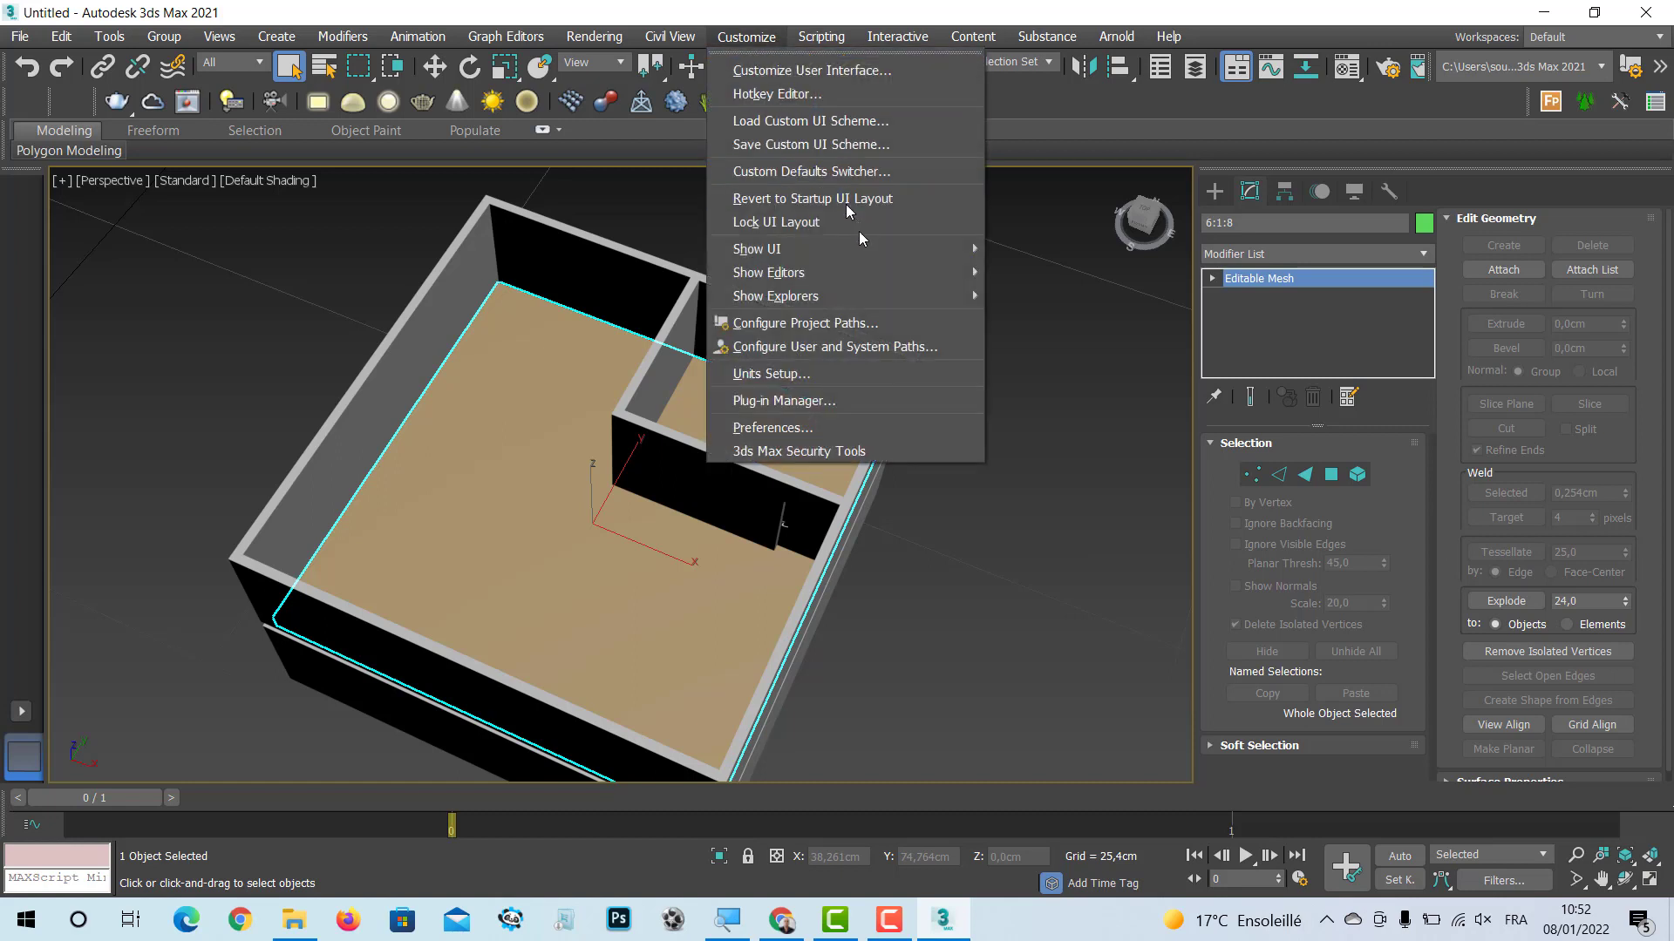
{"action": "left_click", "coordinate": [772, 373]}
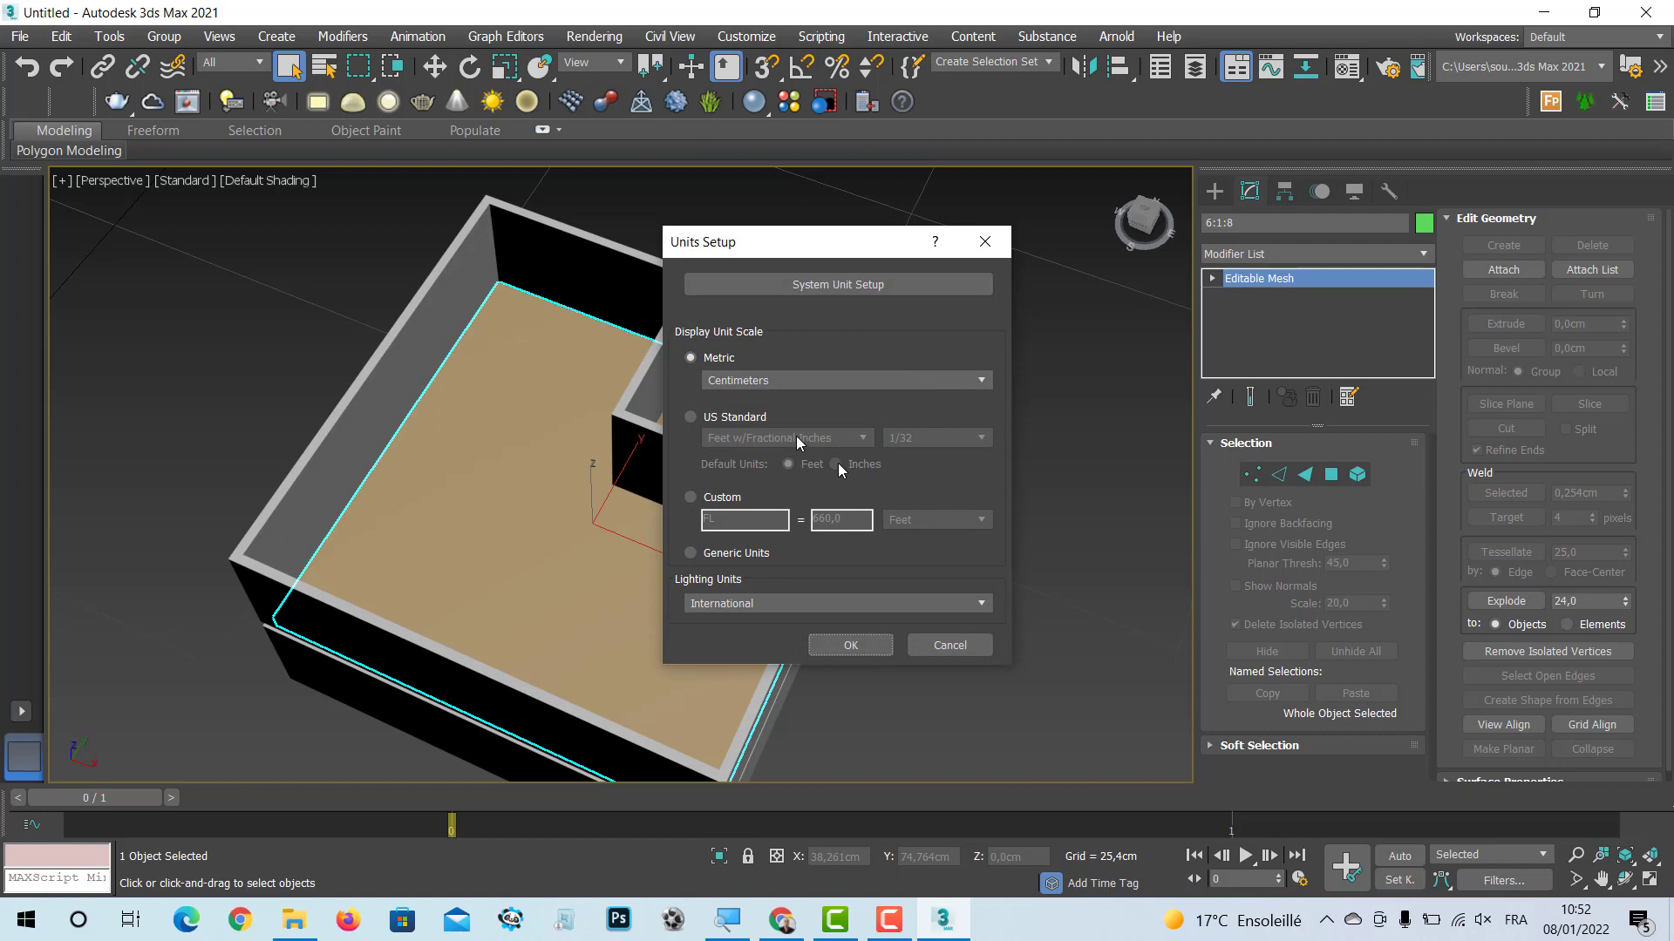
{"action": "left_click", "coordinate": [720, 380]}
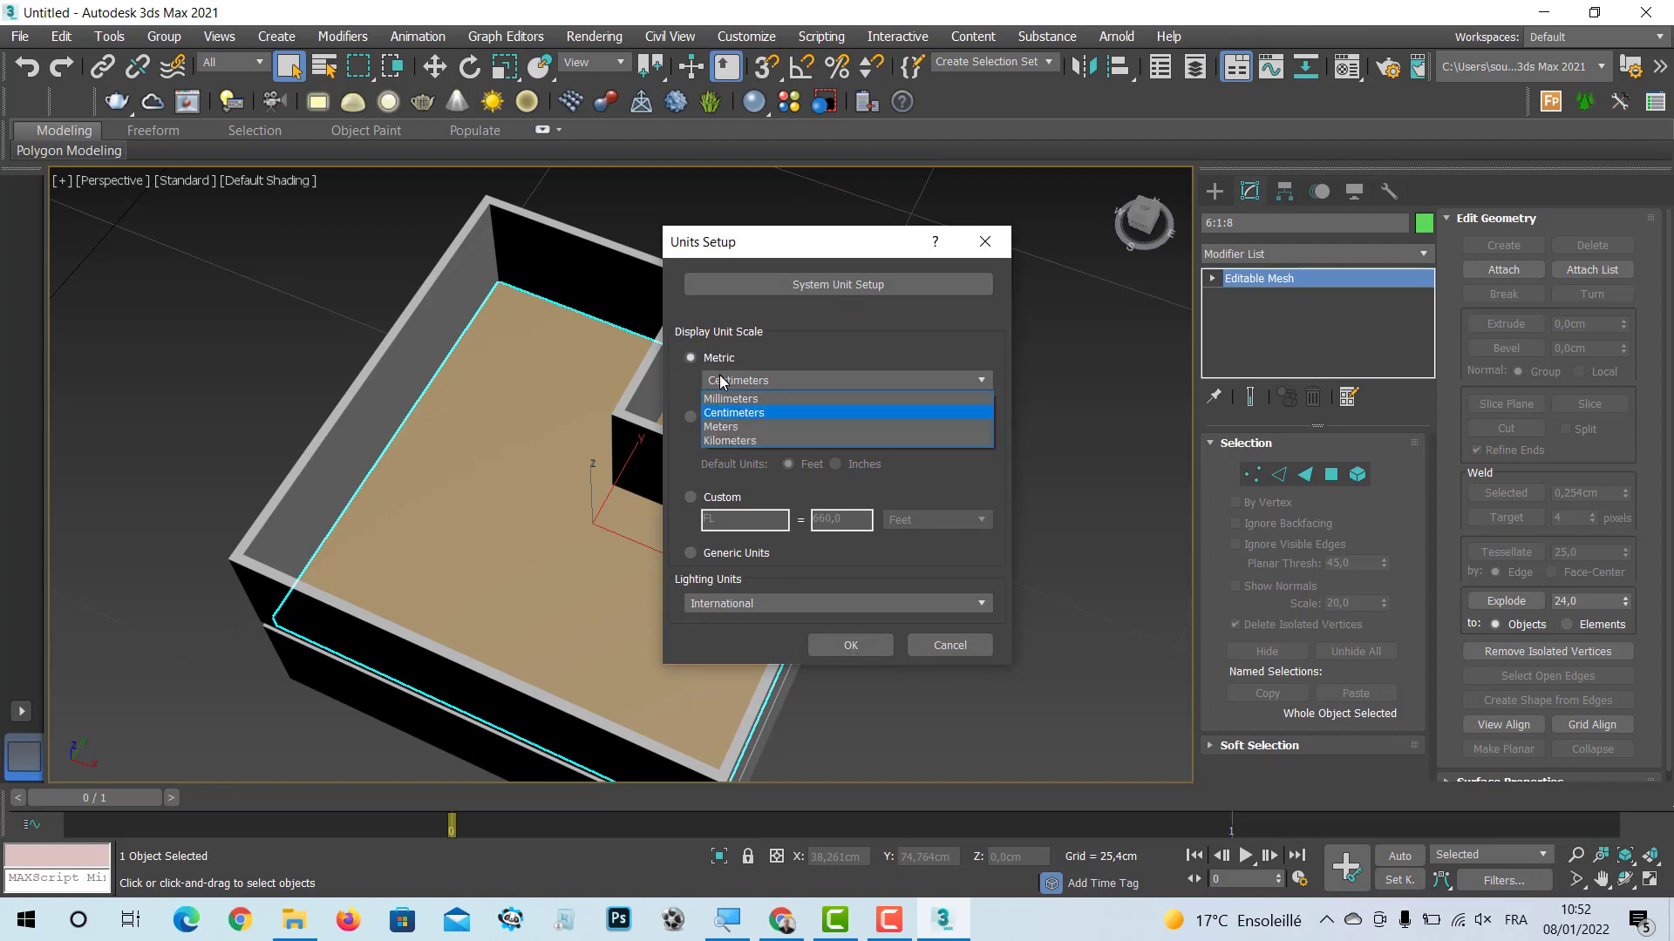
{"action": "left_click", "coordinate": [737, 428]}
{"action": "left_click", "coordinate": [851, 647]}
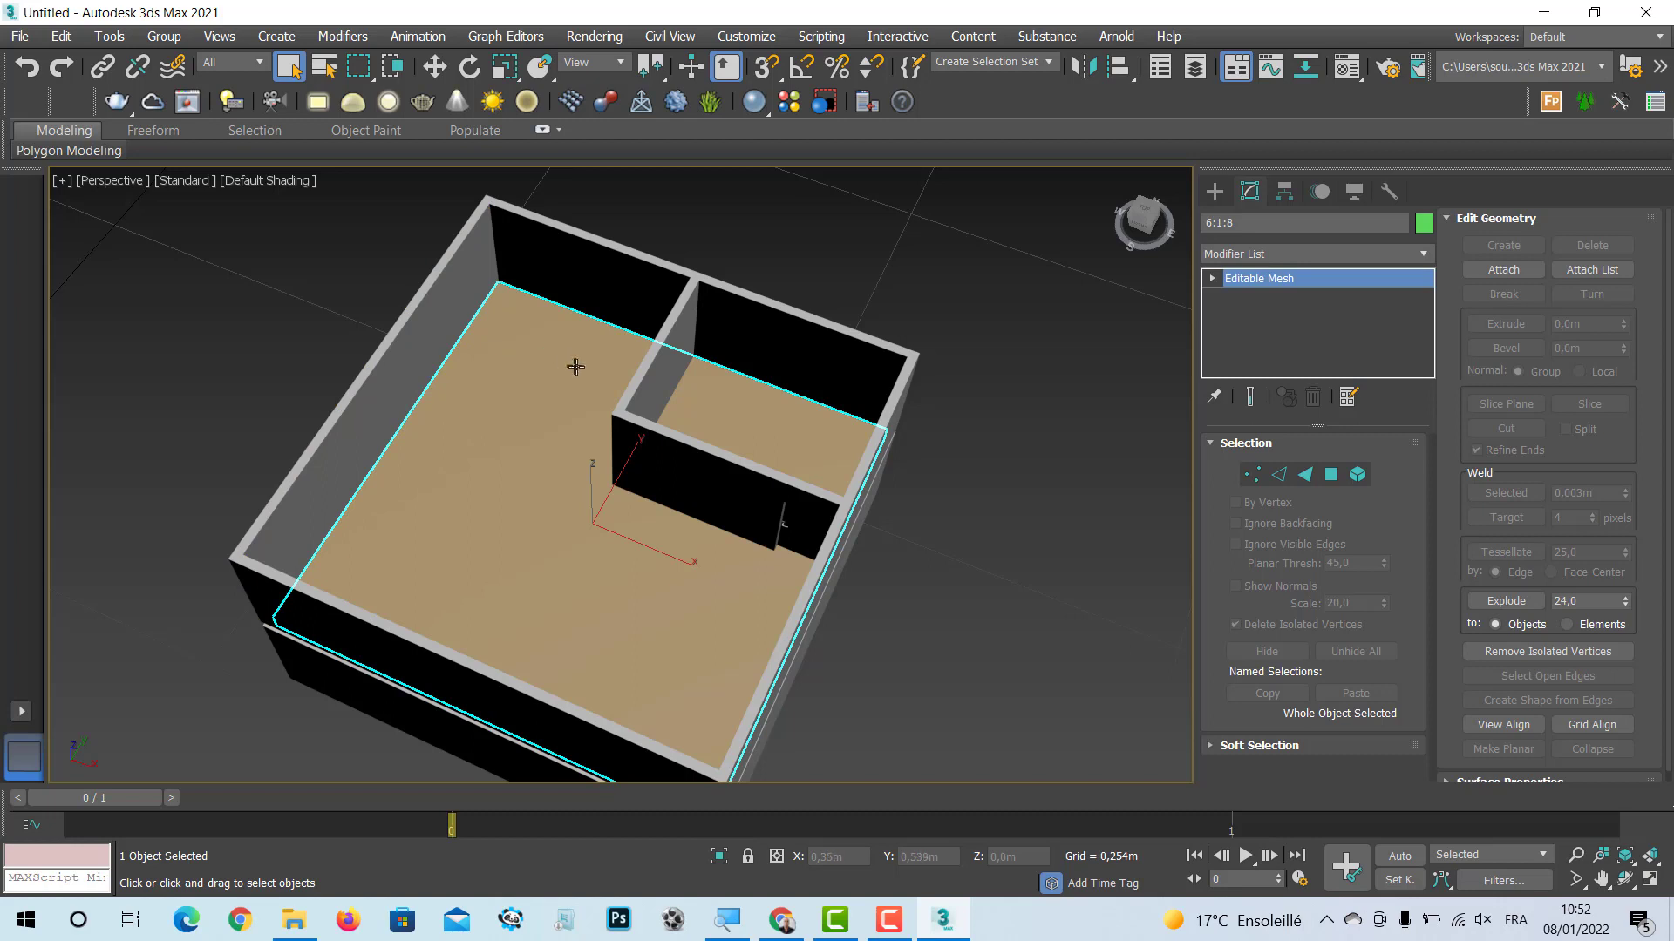
Step: Clear the scene by selecting and deleting every object, including the house, camera and light
{"action": "key", "text": "ctrl+d"}
{"action": "mouse_move", "coordinate": [689, 488]}
{"action": "left_mouse_down"}
{"action": "mouse_move", "coordinate": [710, 490]}
{"action": "mouse_move", "coordinate": [682, 499]}
{"action": "left_mouse_up"}
{"action": "key", "text": "ctrl+z"}
{"action": "key", "text": "ctrl+z"}
{"action": "key", "text": "ctrl+z"}
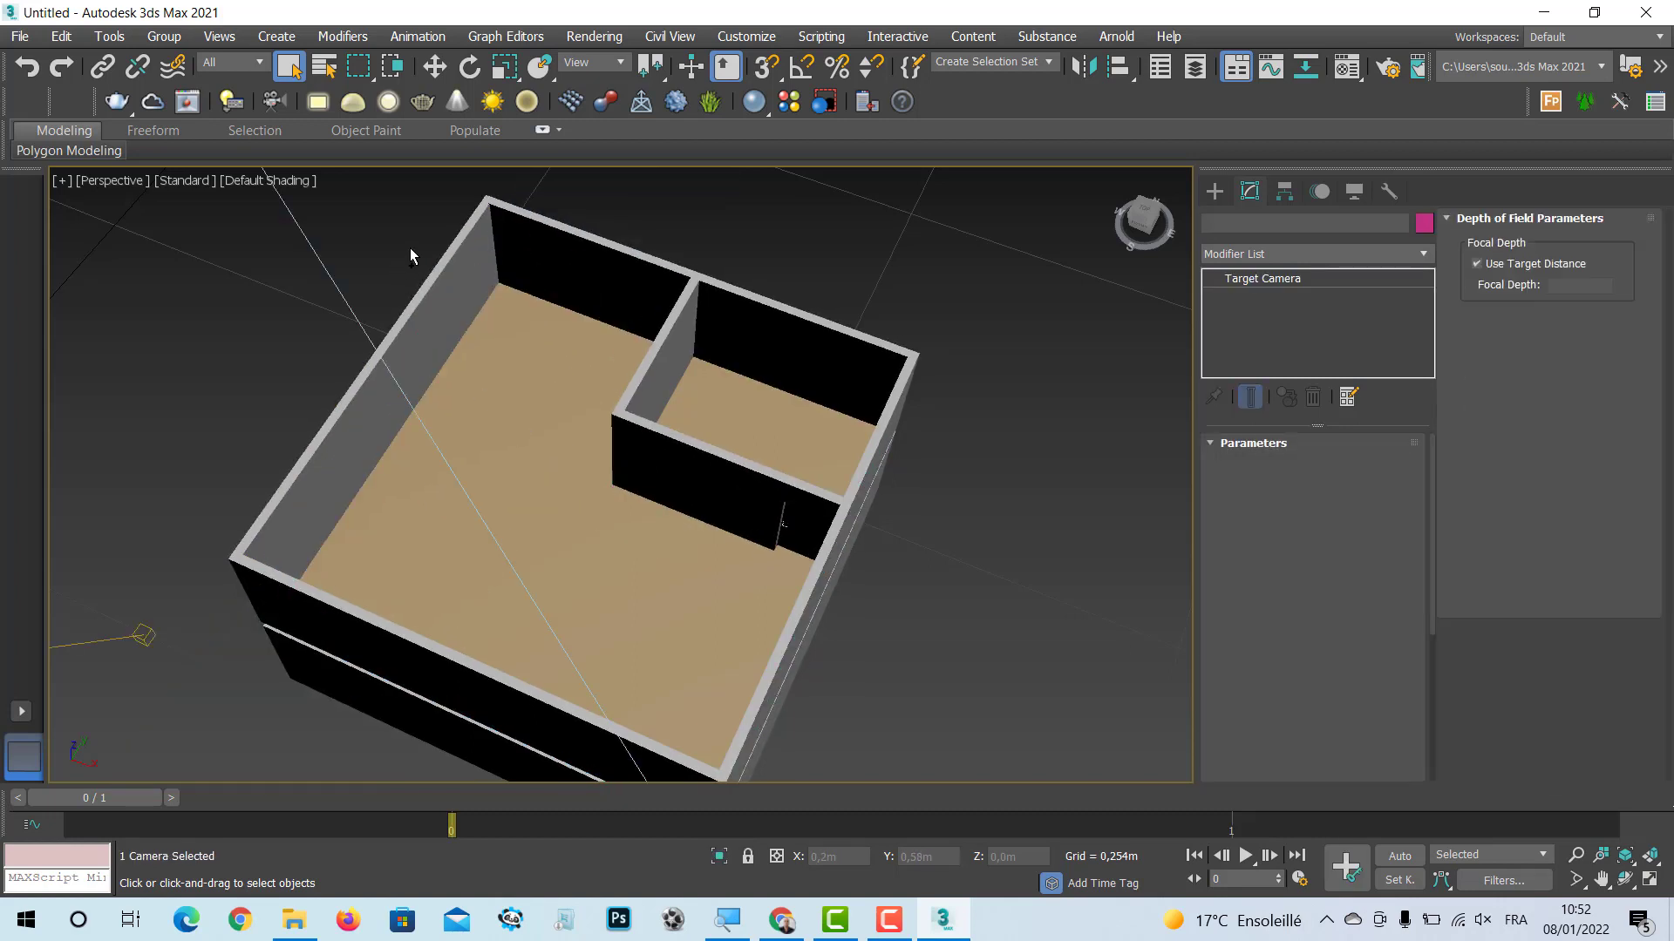
{"action": "key", "text": "ctrl+a"}
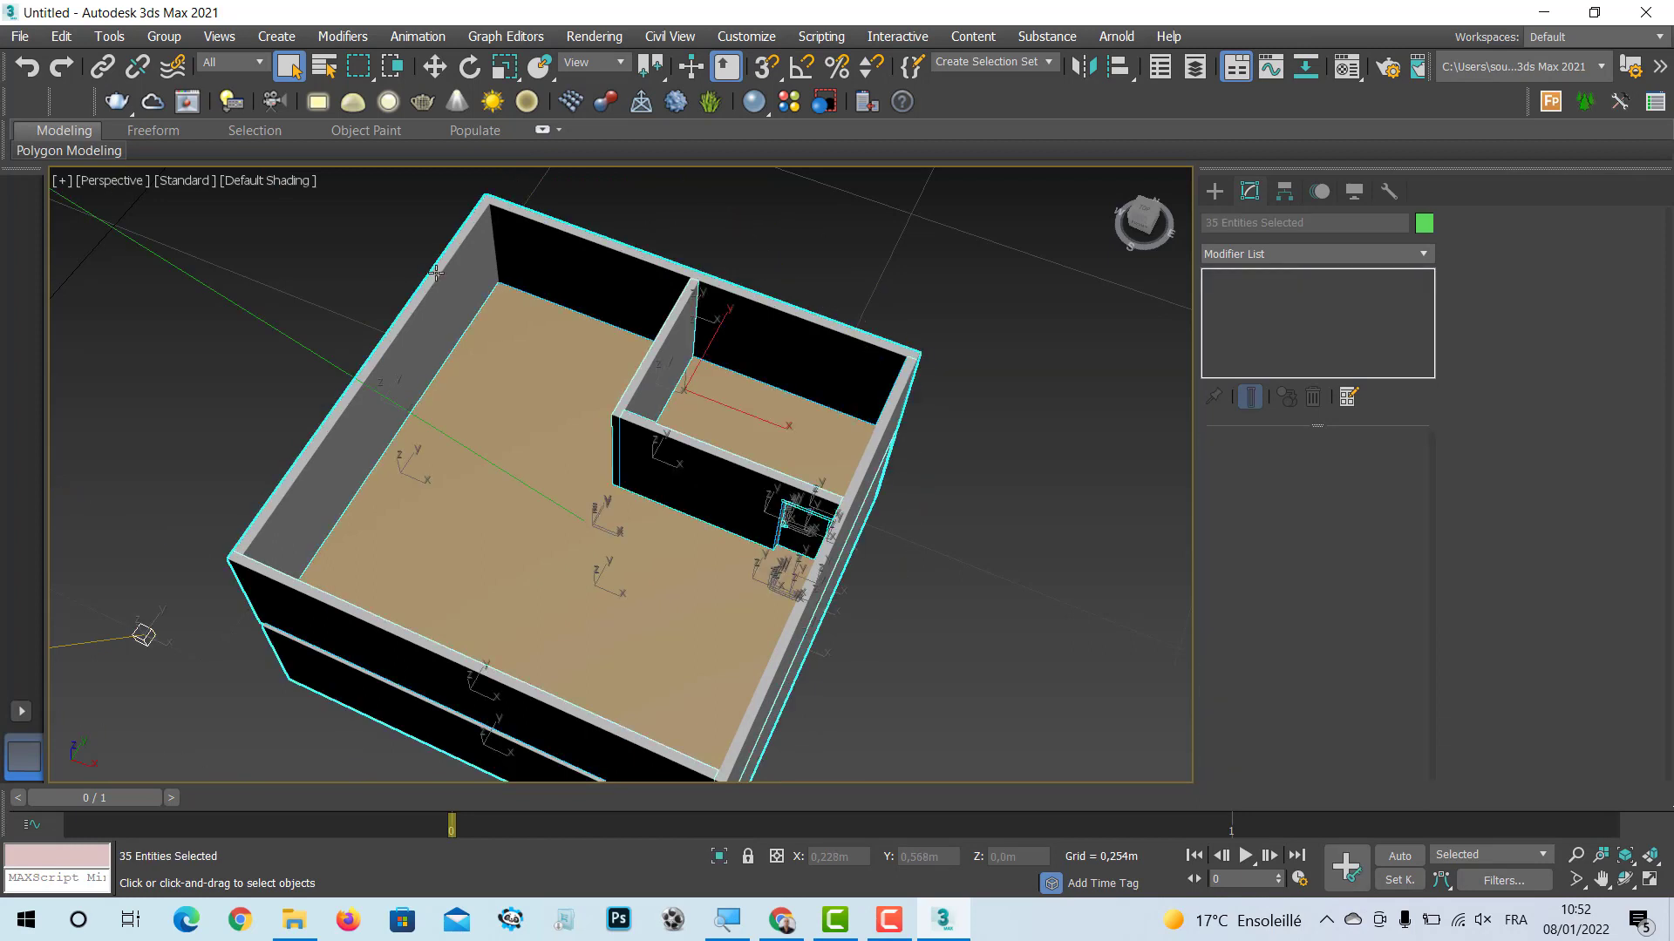
{"action": "key", "text": "Delete"}
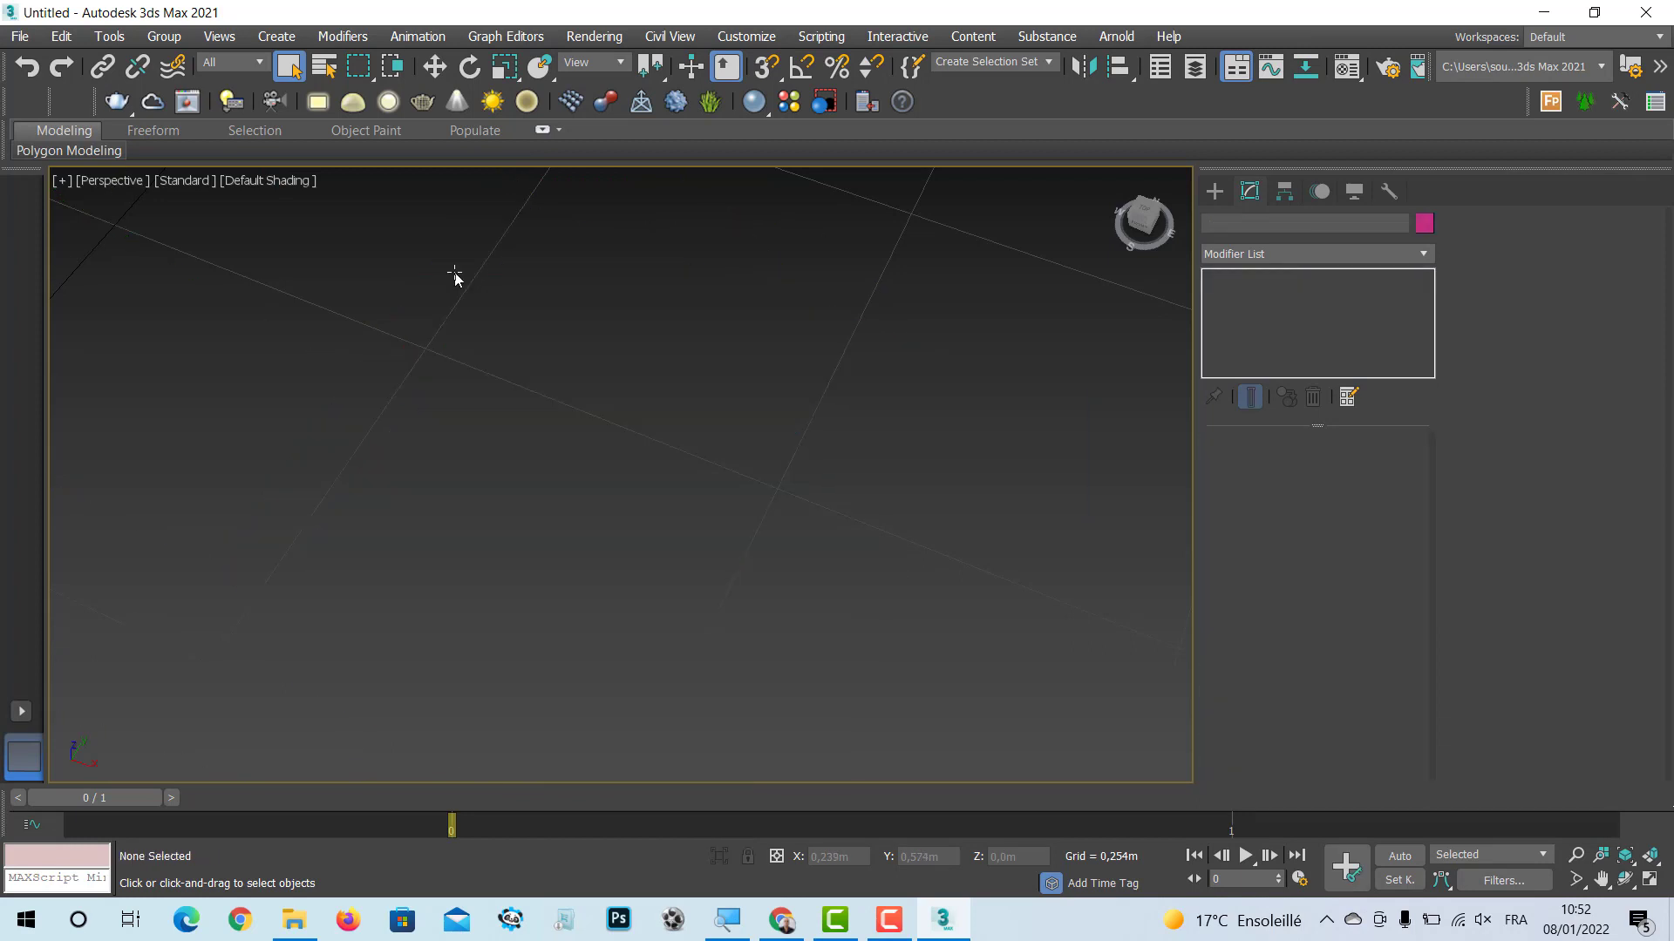
Step: Start merging a file into the scene, browsing the Desktop (Bureau) with all file types shown
{"action": "left_click", "coordinate": [16, 35]}
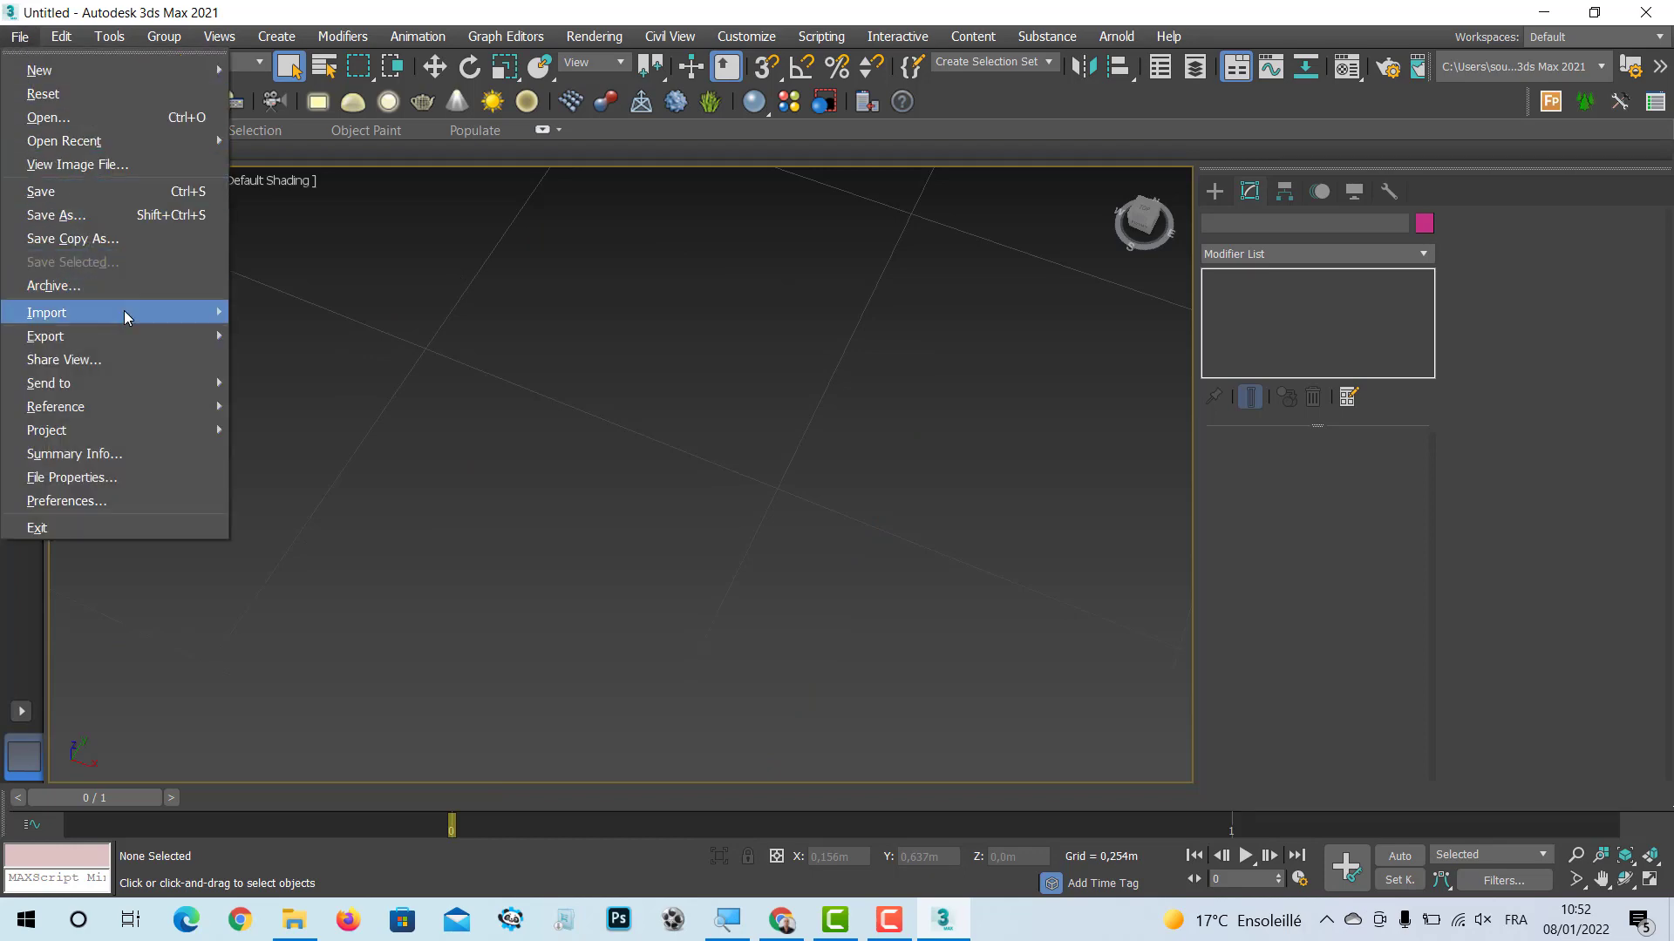
{"action": "mouse_move", "coordinate": [123, 315]}
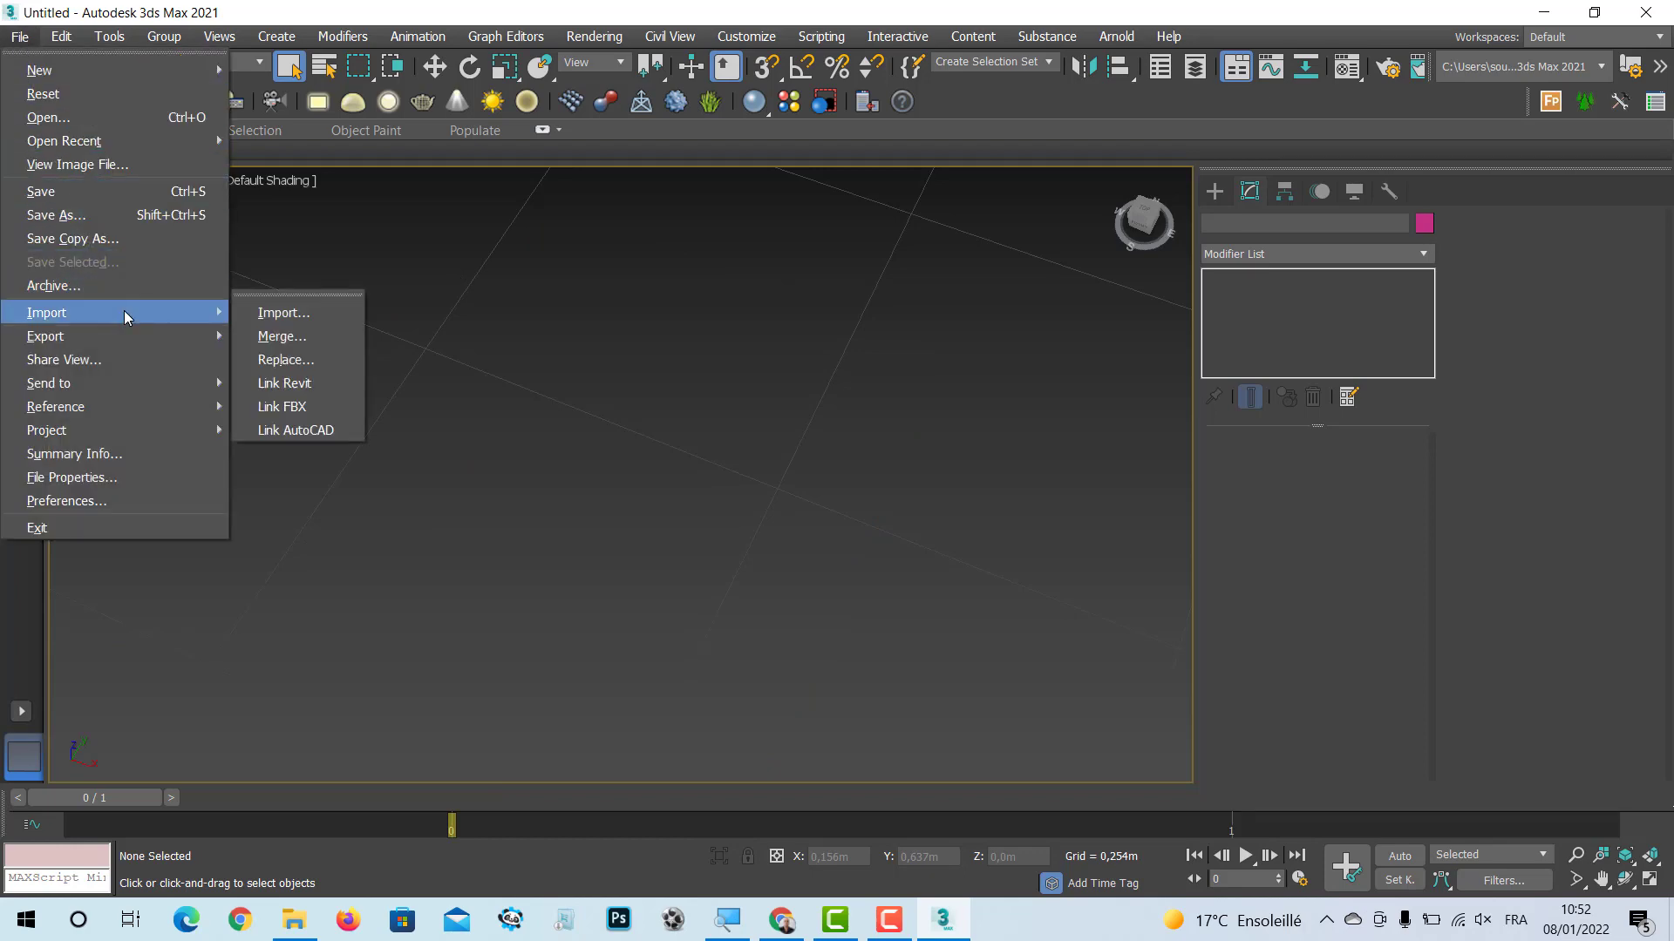
{"action": "left_click", "coordinate": [312, 346]}
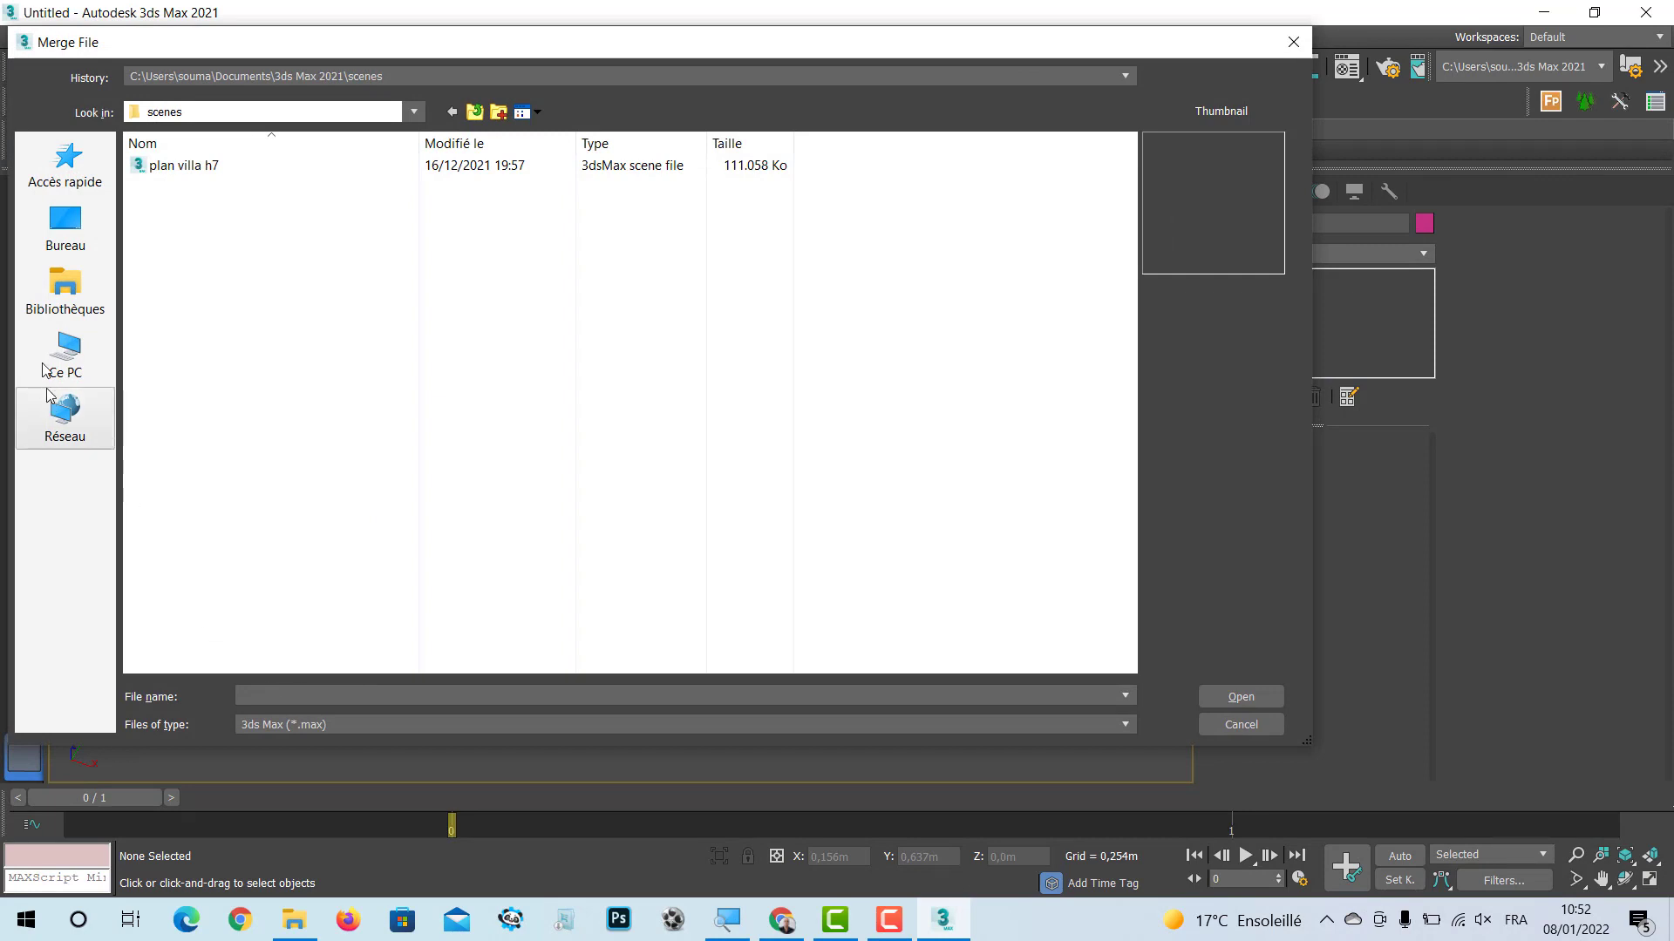
{"action": "left_click", "coordinate": [66, 229]}
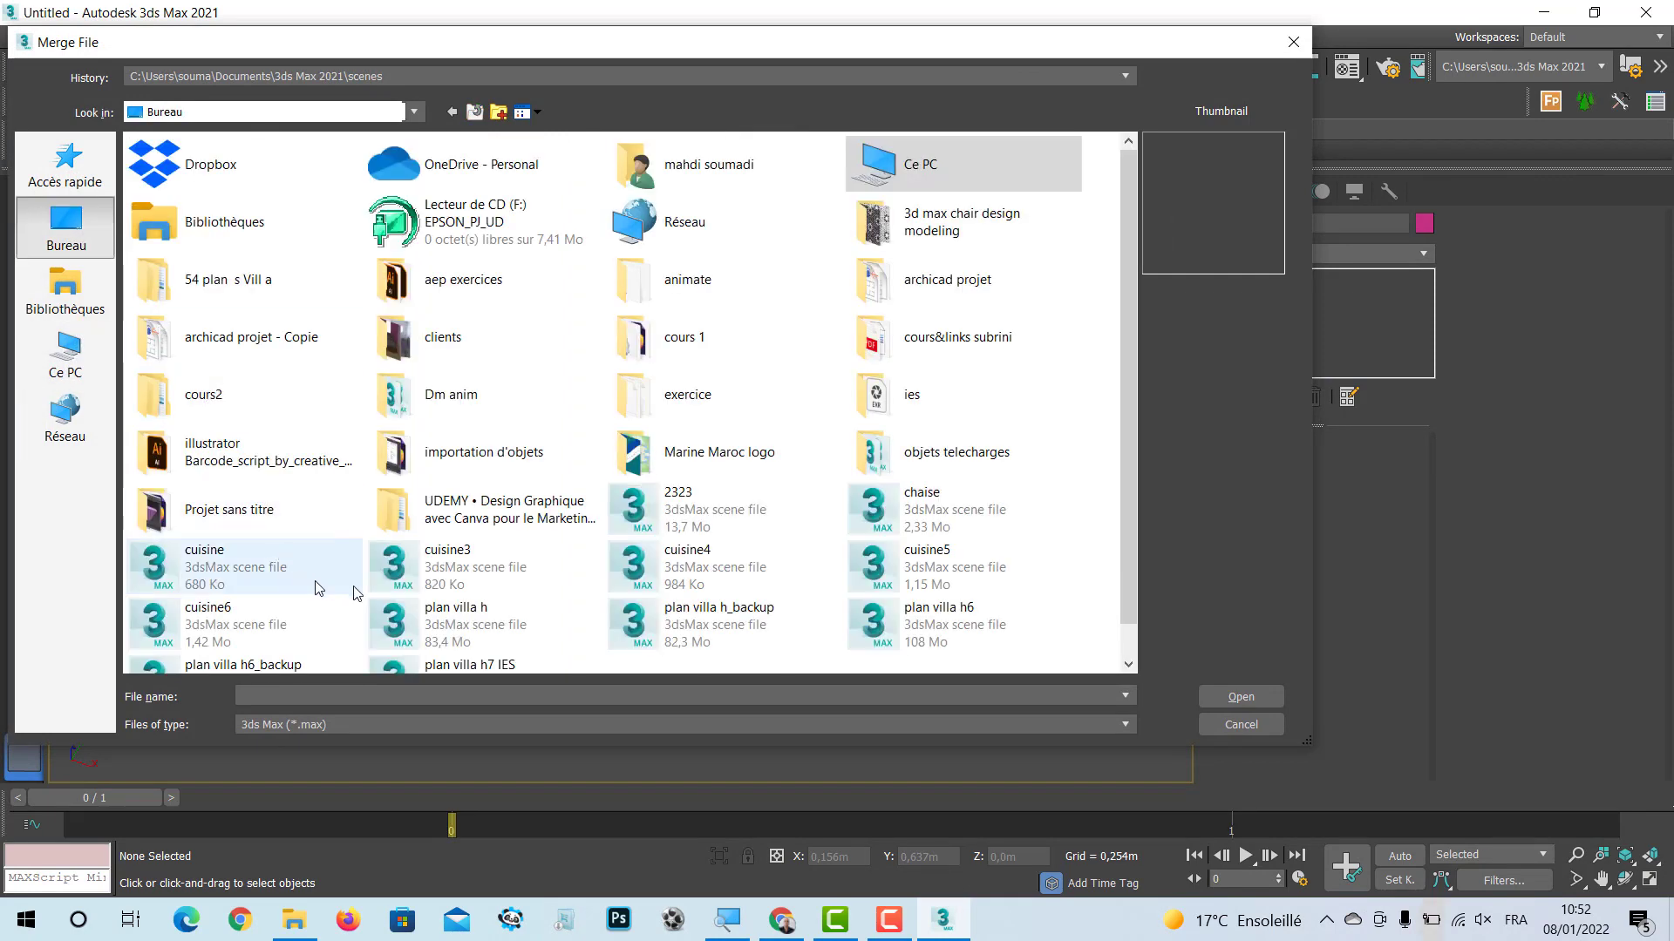
{"action": "scroll", "coordinate": [332, 588], "scroll_direction": "down", "scroll_amount": 1}
{"action": "left_click", "coordinate": [353, 730]}
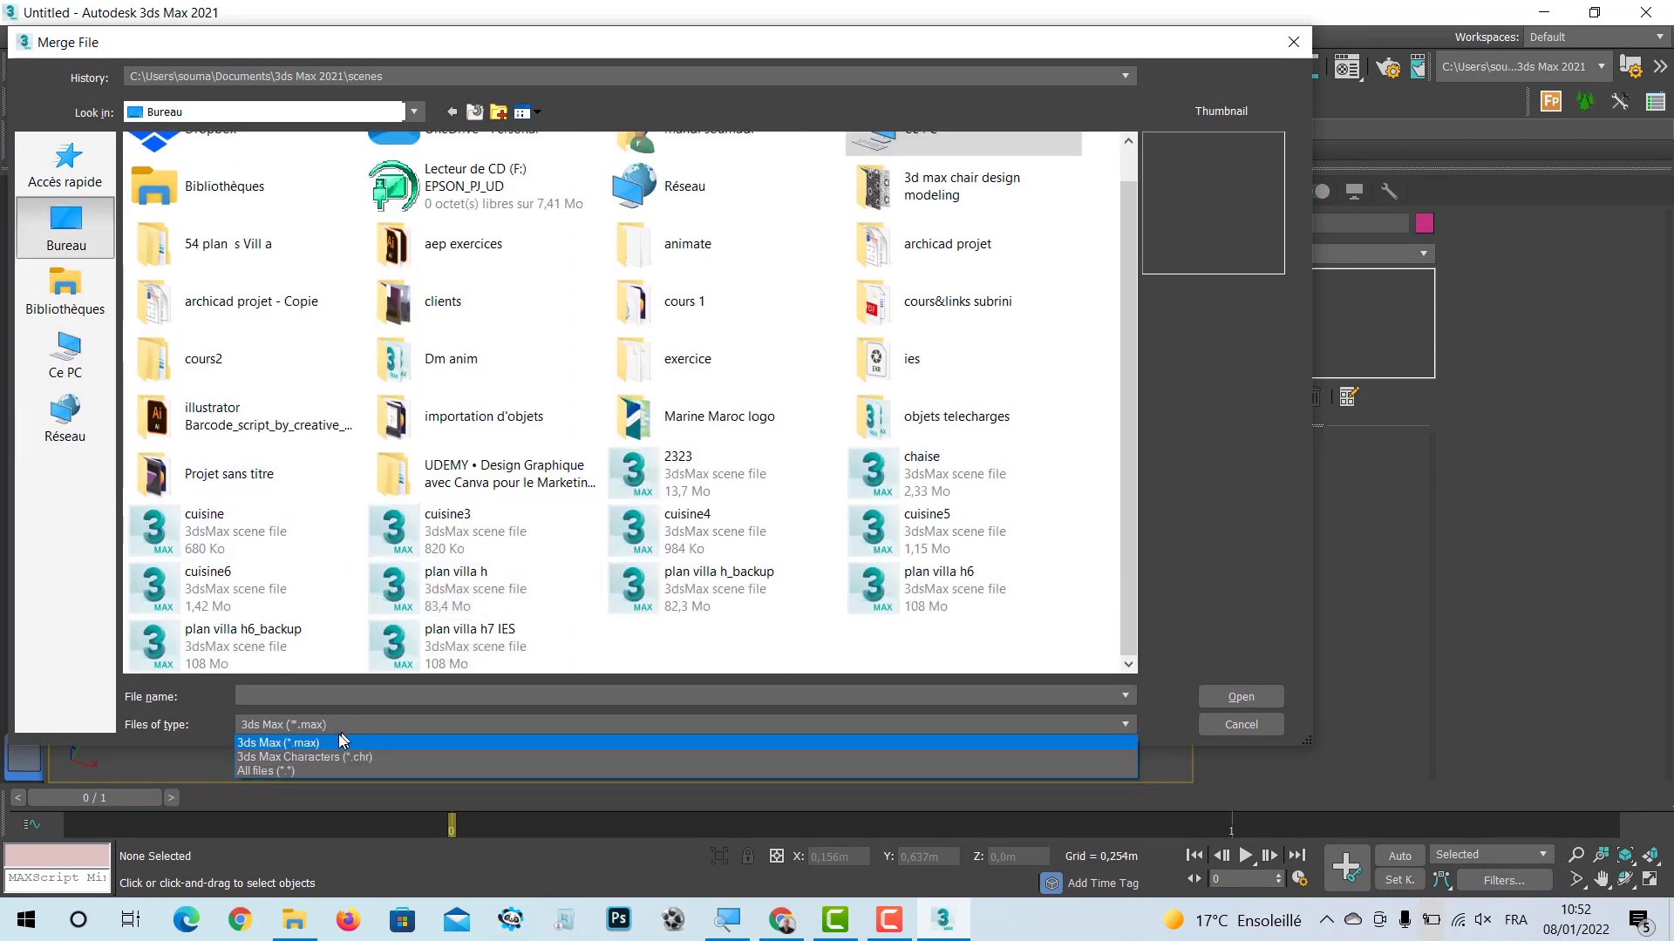
{"action": "left_click", "coordinate": [296, 772]}
{"action": "scroll", "coordinate": [296, 583], "scroll_direction": "down", "scroll_amount": 10}
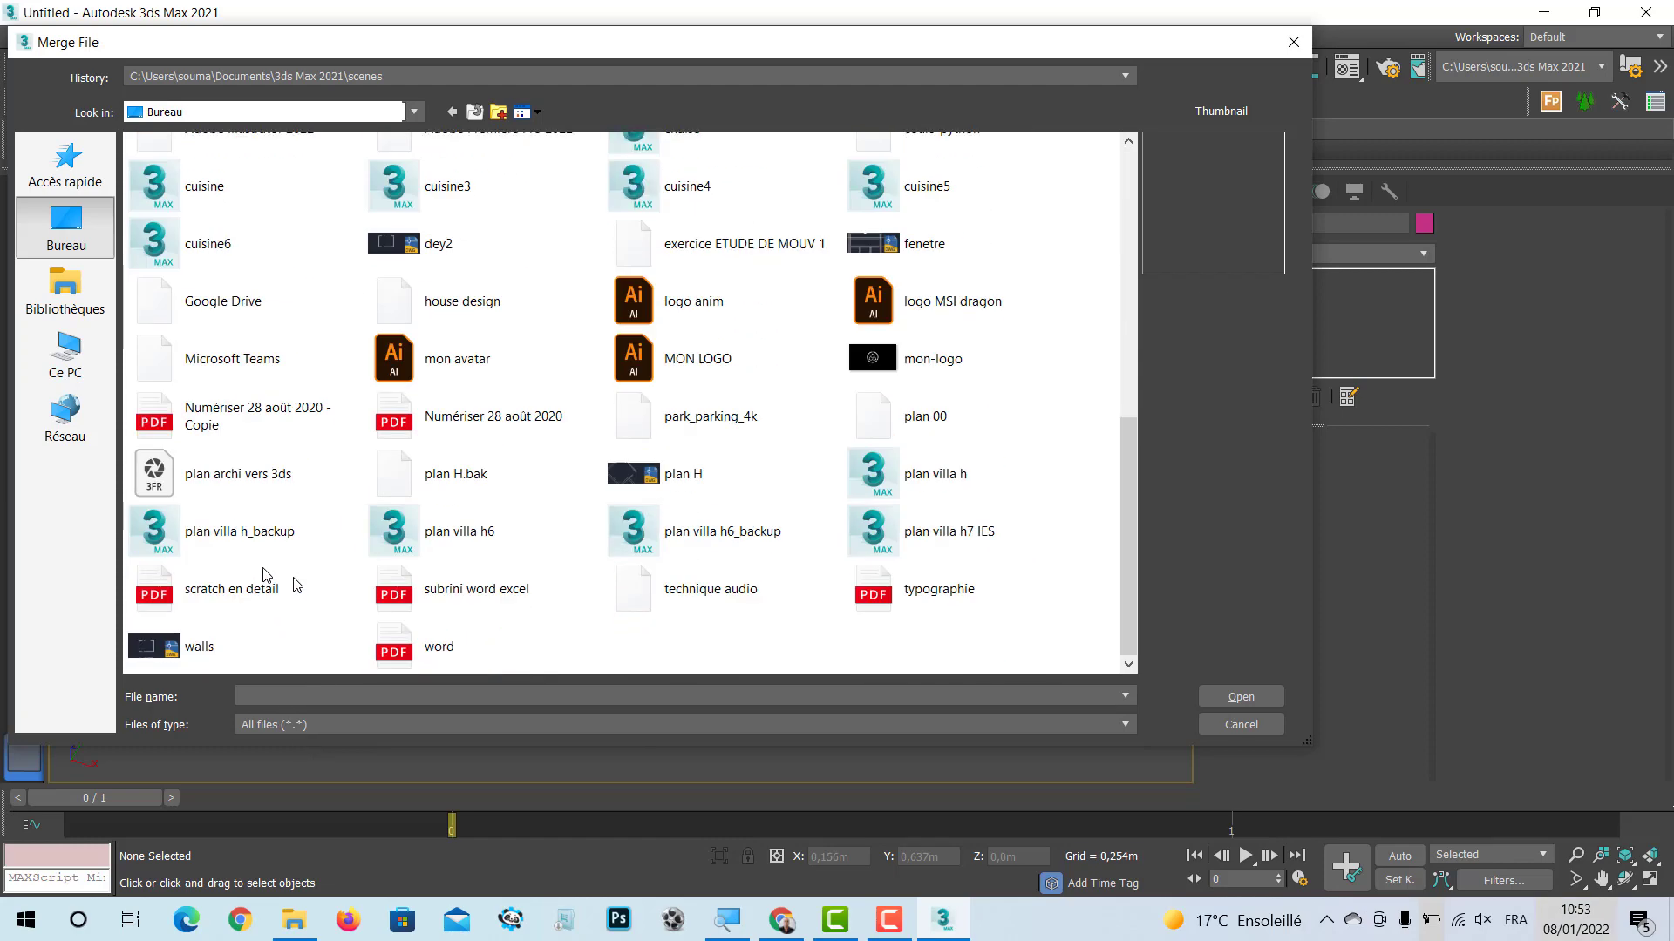
Step: Bring in the file "plan archi vers 3ds", completely replacing the current scene and converting units
{"action": "left_click", "coordinate": [207, 455]}
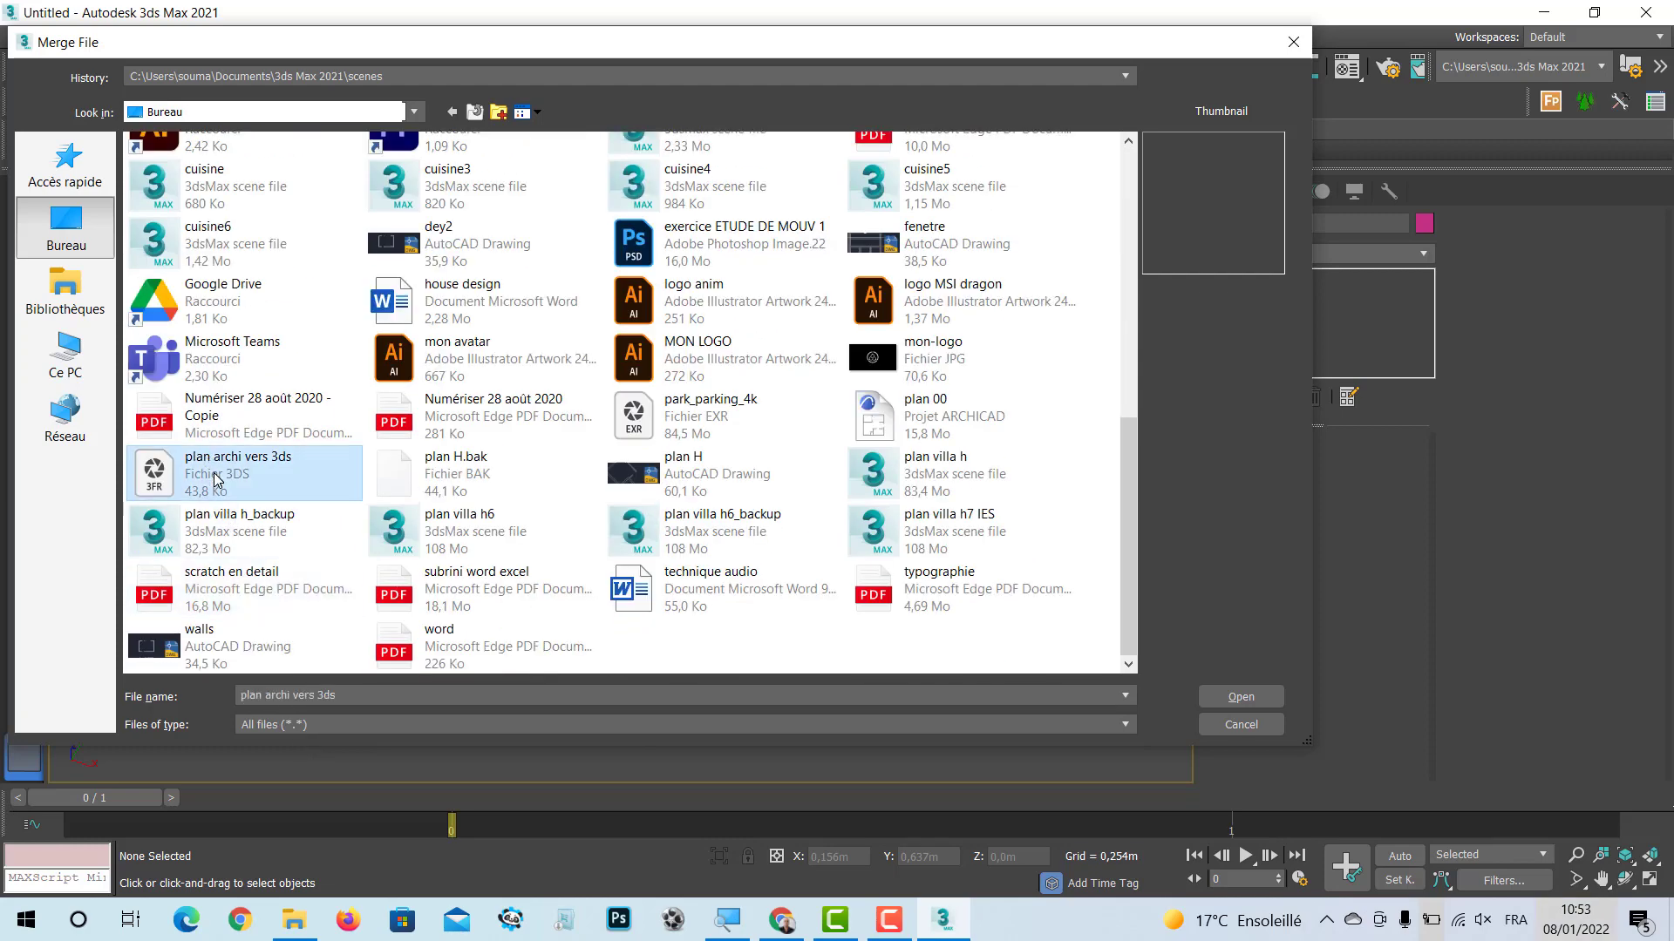
{"action": "left_click", "coordinate": [1239, 699]}
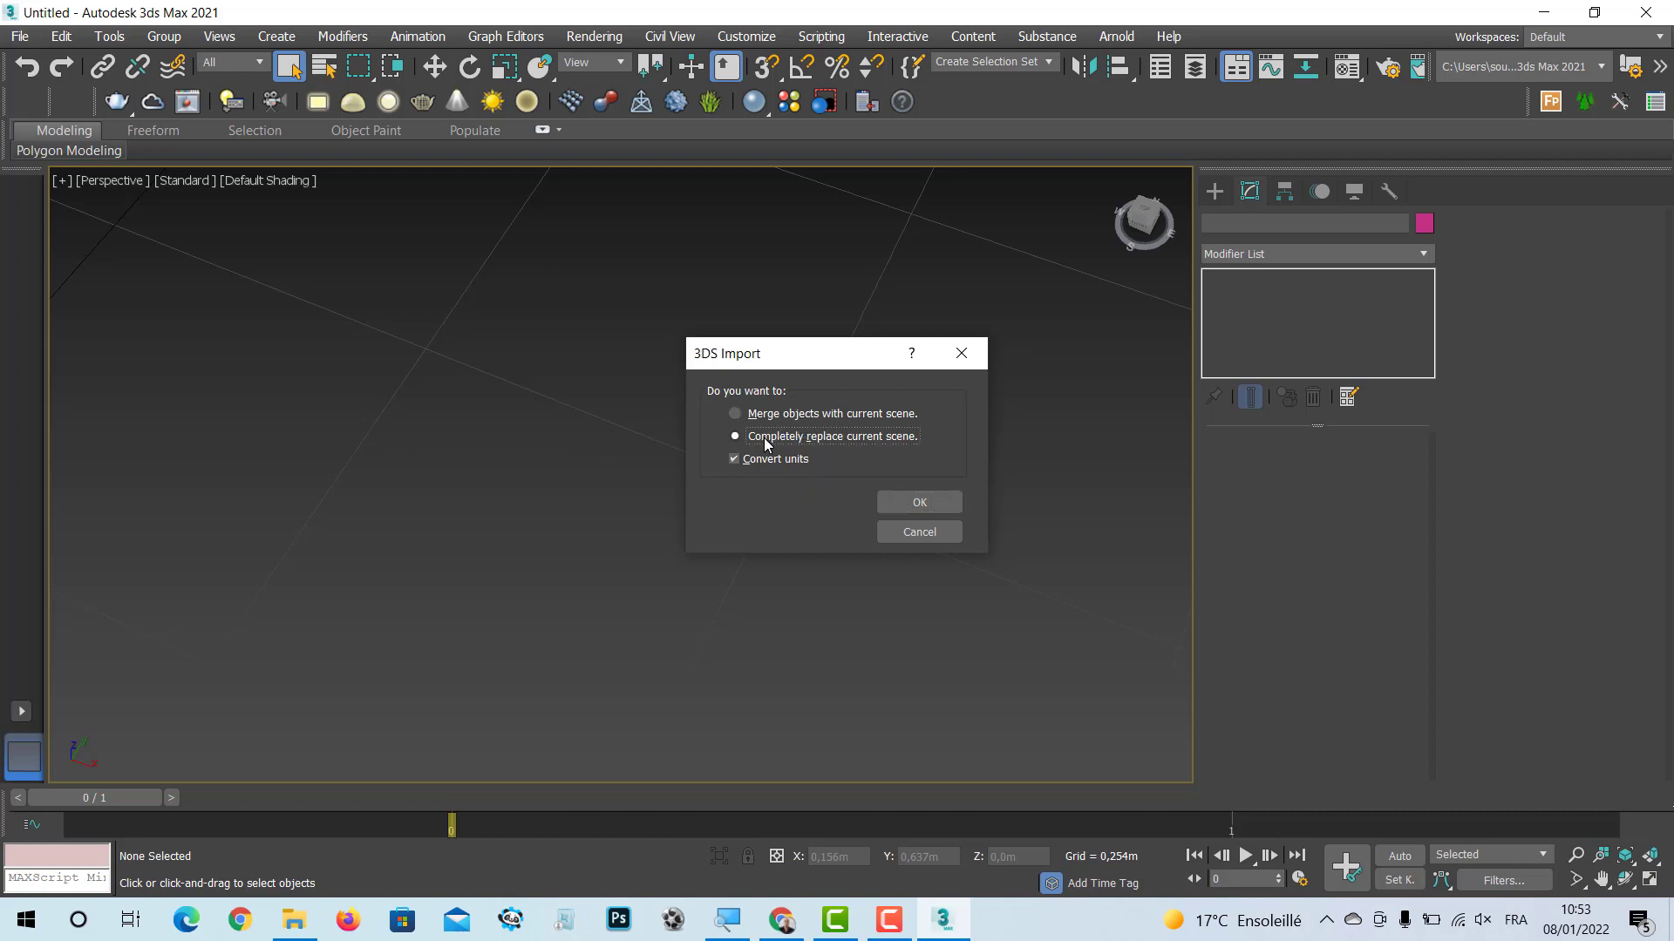
{"action": "left_click", "coordinate": [915, 506]}
{"action": "left_click", "coordinate": [883, 506]}
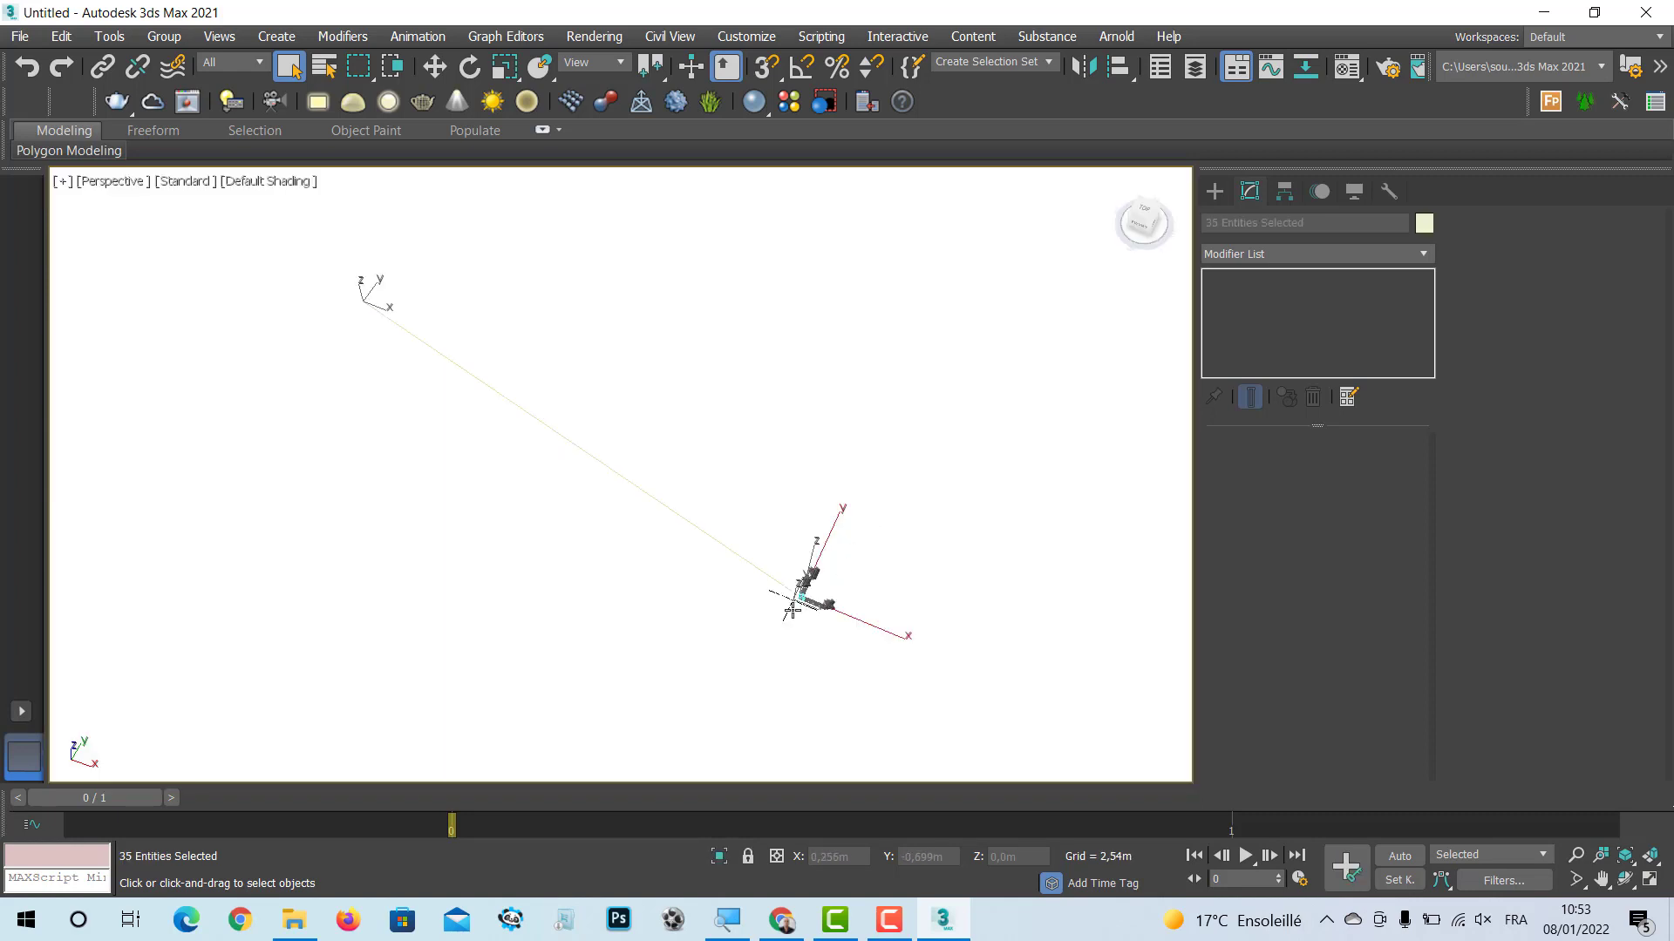
Step: Try to frame the imported objects in the Perspective view and activate the Move tool
{"action": "scroll", "coordinate": [792, 608], "scroll_direction": "down", "scroll_amount": 10}
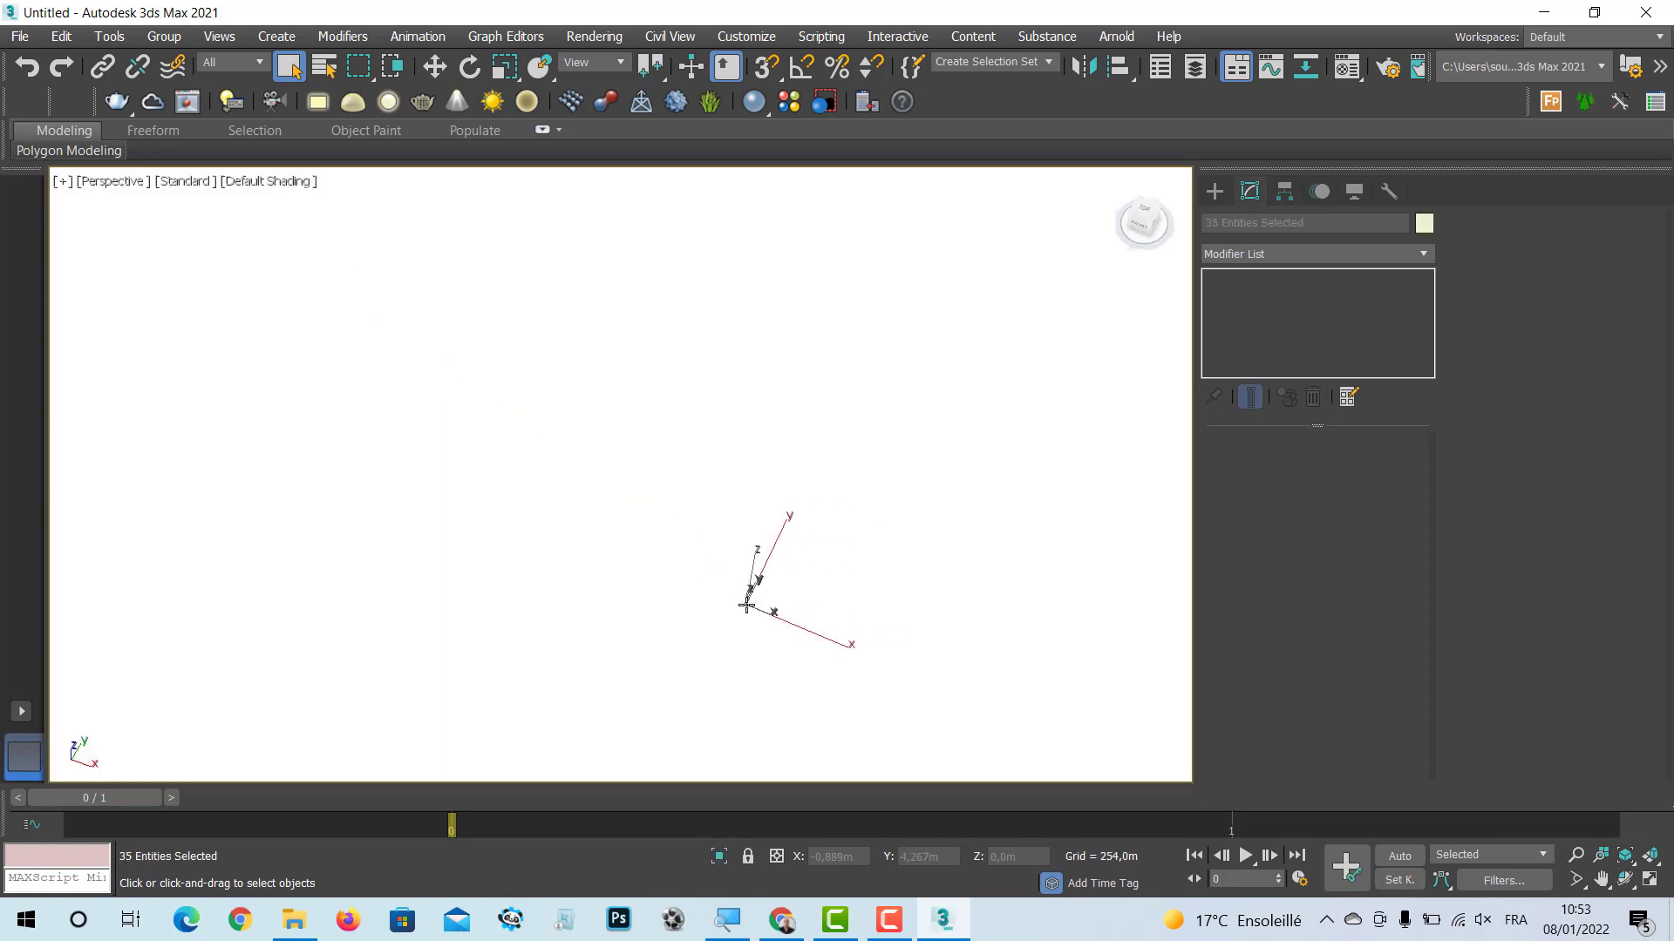
{"action": "key", "text": "z"}
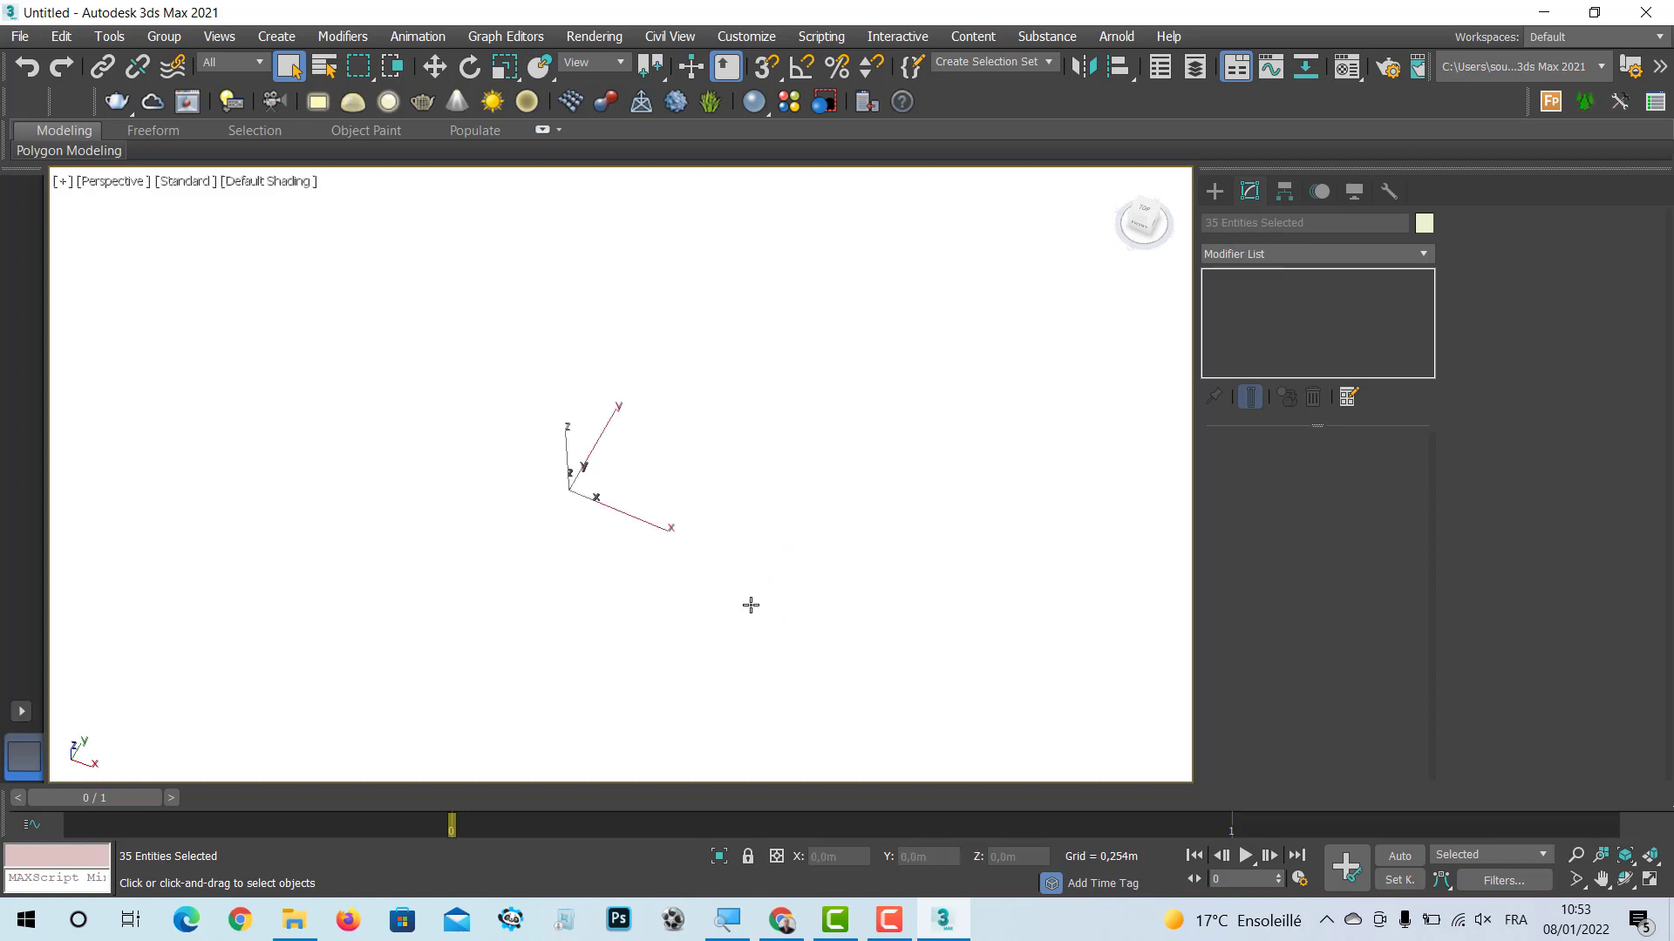
{"action": "middle_click_drag", "start_coordinate": [717, 591], "coordinate": [793, 571], "text": "alt"}
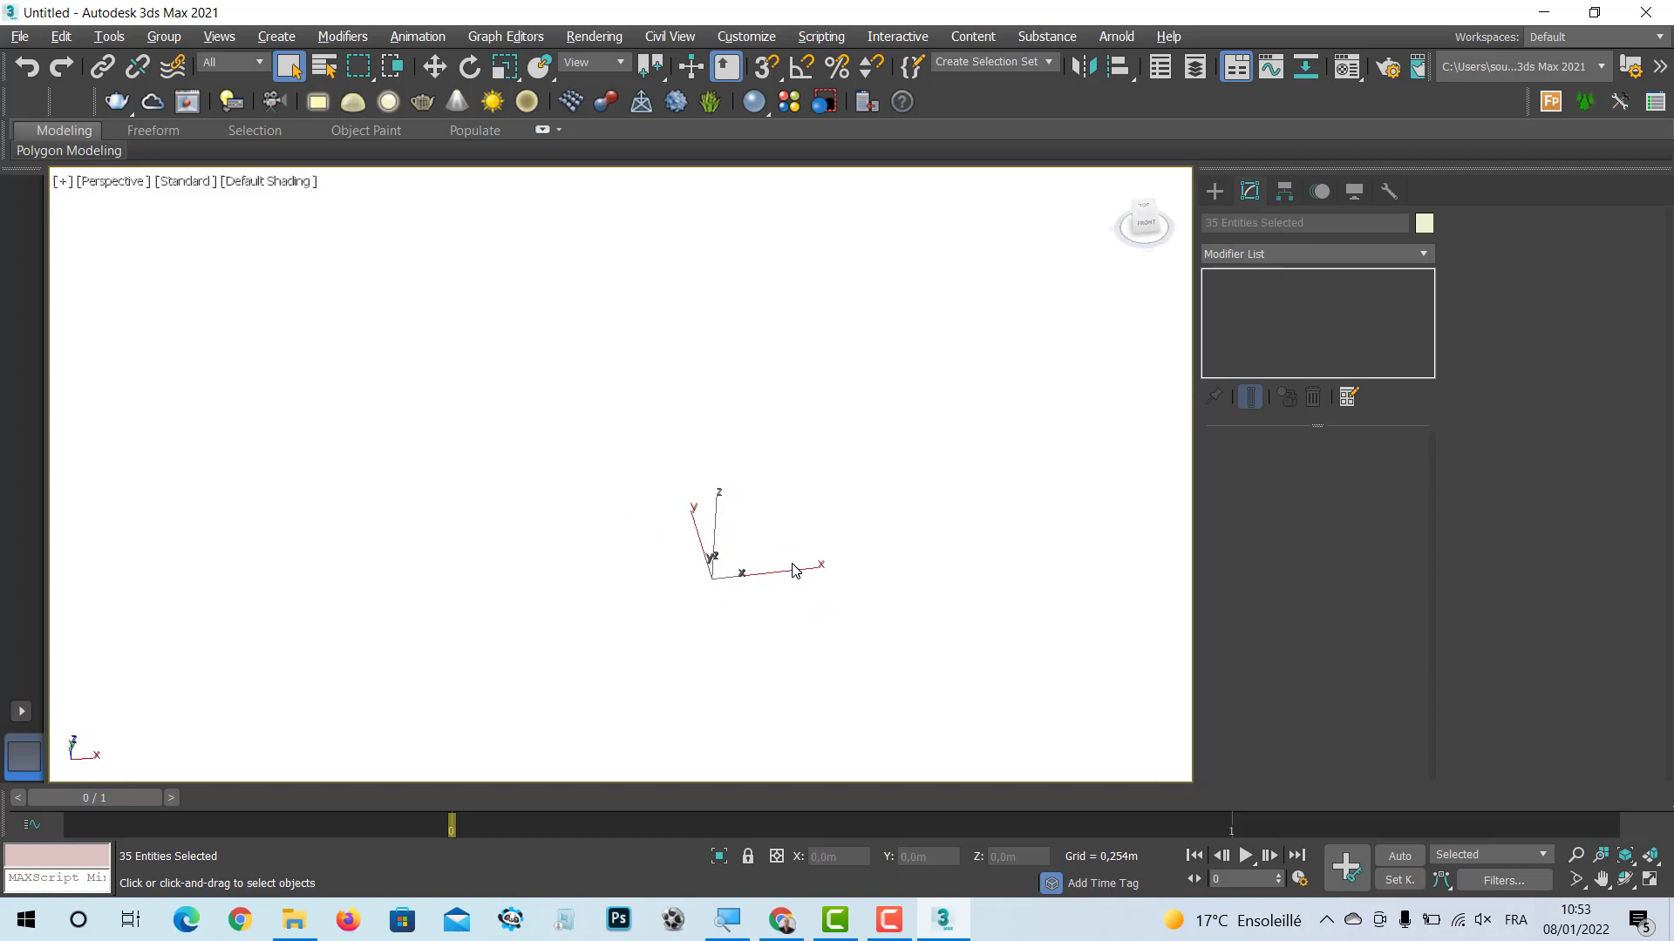
{"action": "left_click", "coordinate": [434, 66]}
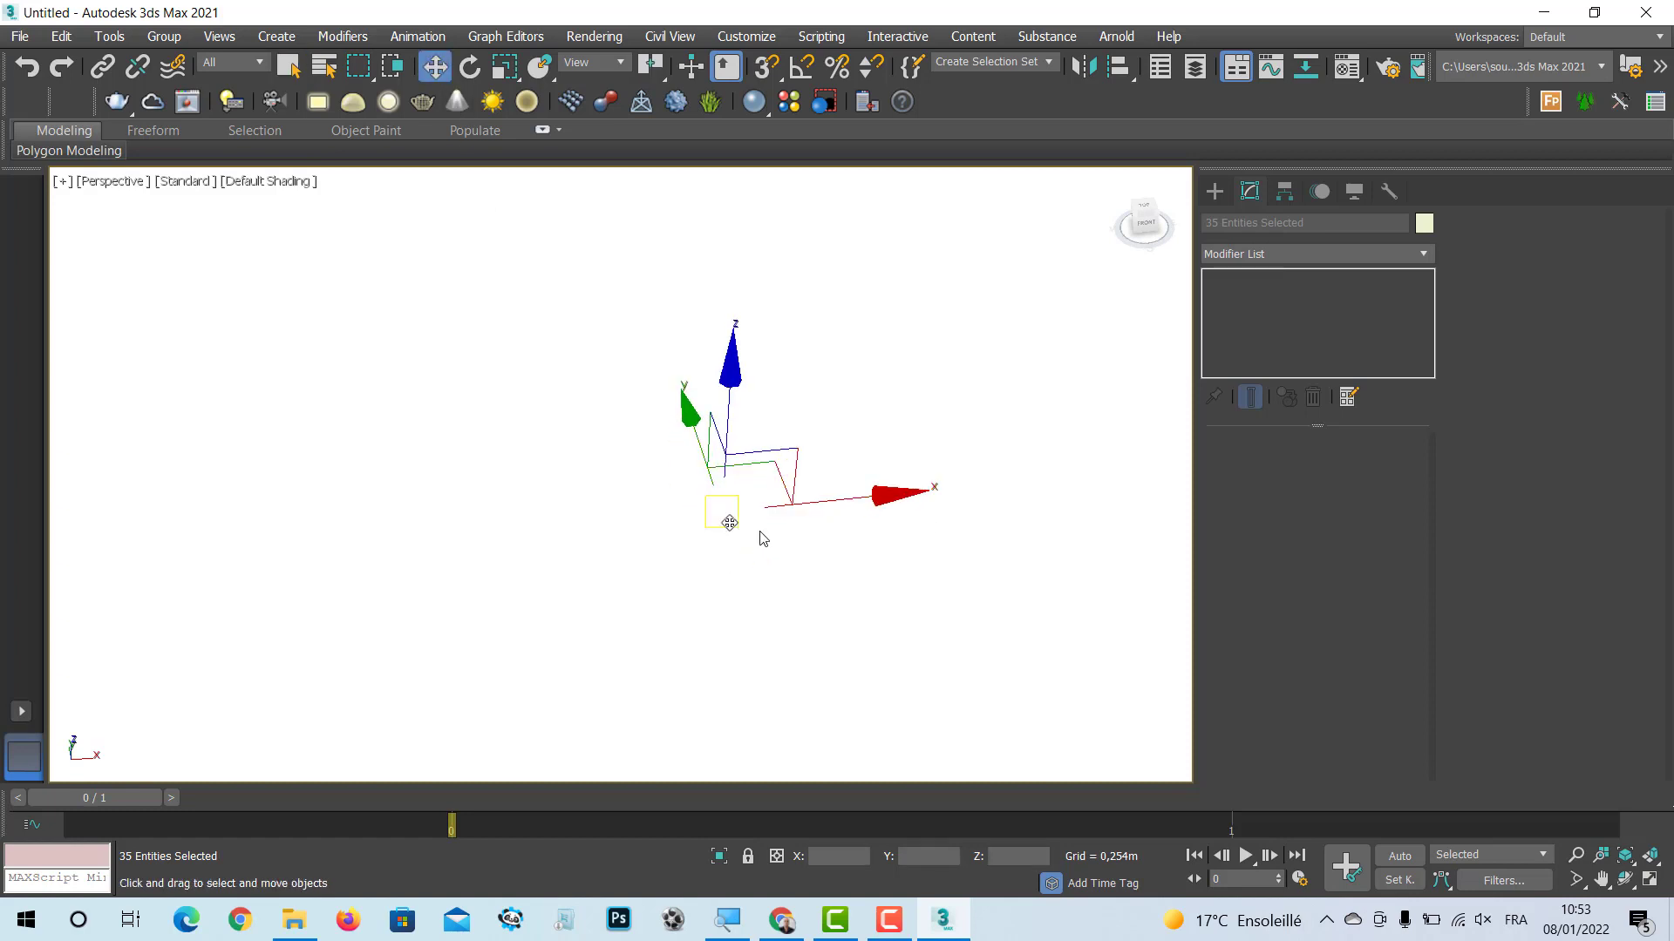
{"action": "left_click_drag", "start_coordinate": [719, 516], "coordinate": [725, 538]}
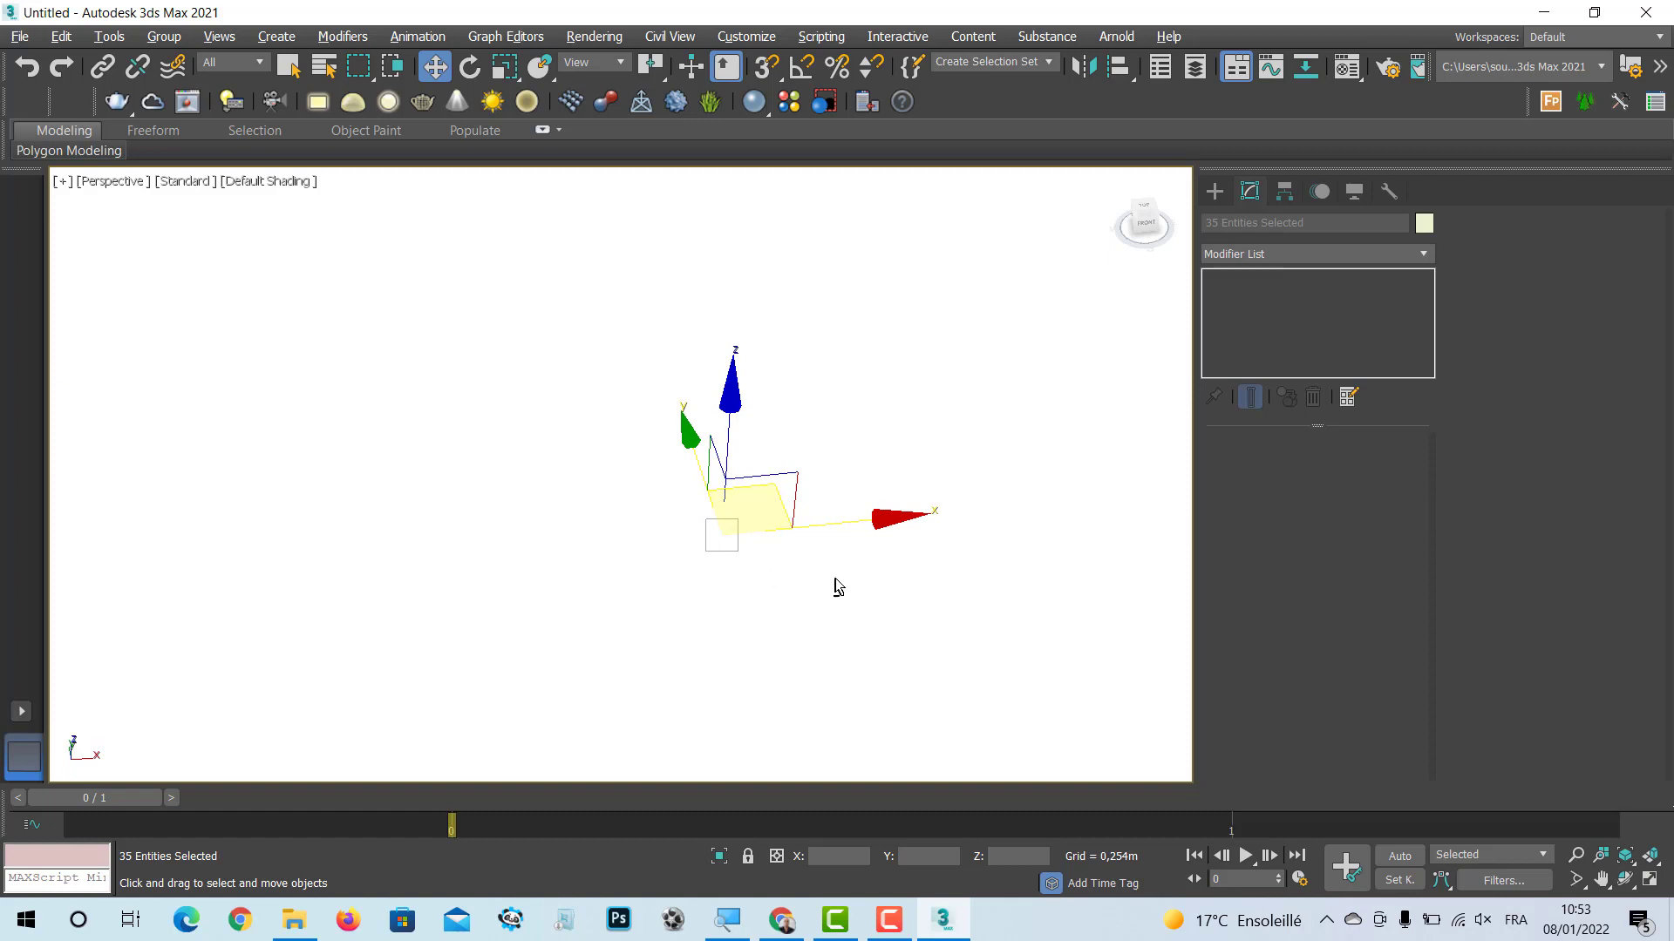
Step: Show all four viewports and delete the imported Sun spotlight and camera in the Left view
{"action": "key", "text": "alt+w"}
{"action": "middle_click_drag", "start_coordinate": [467, 587], "coordinate": [314, 684]}
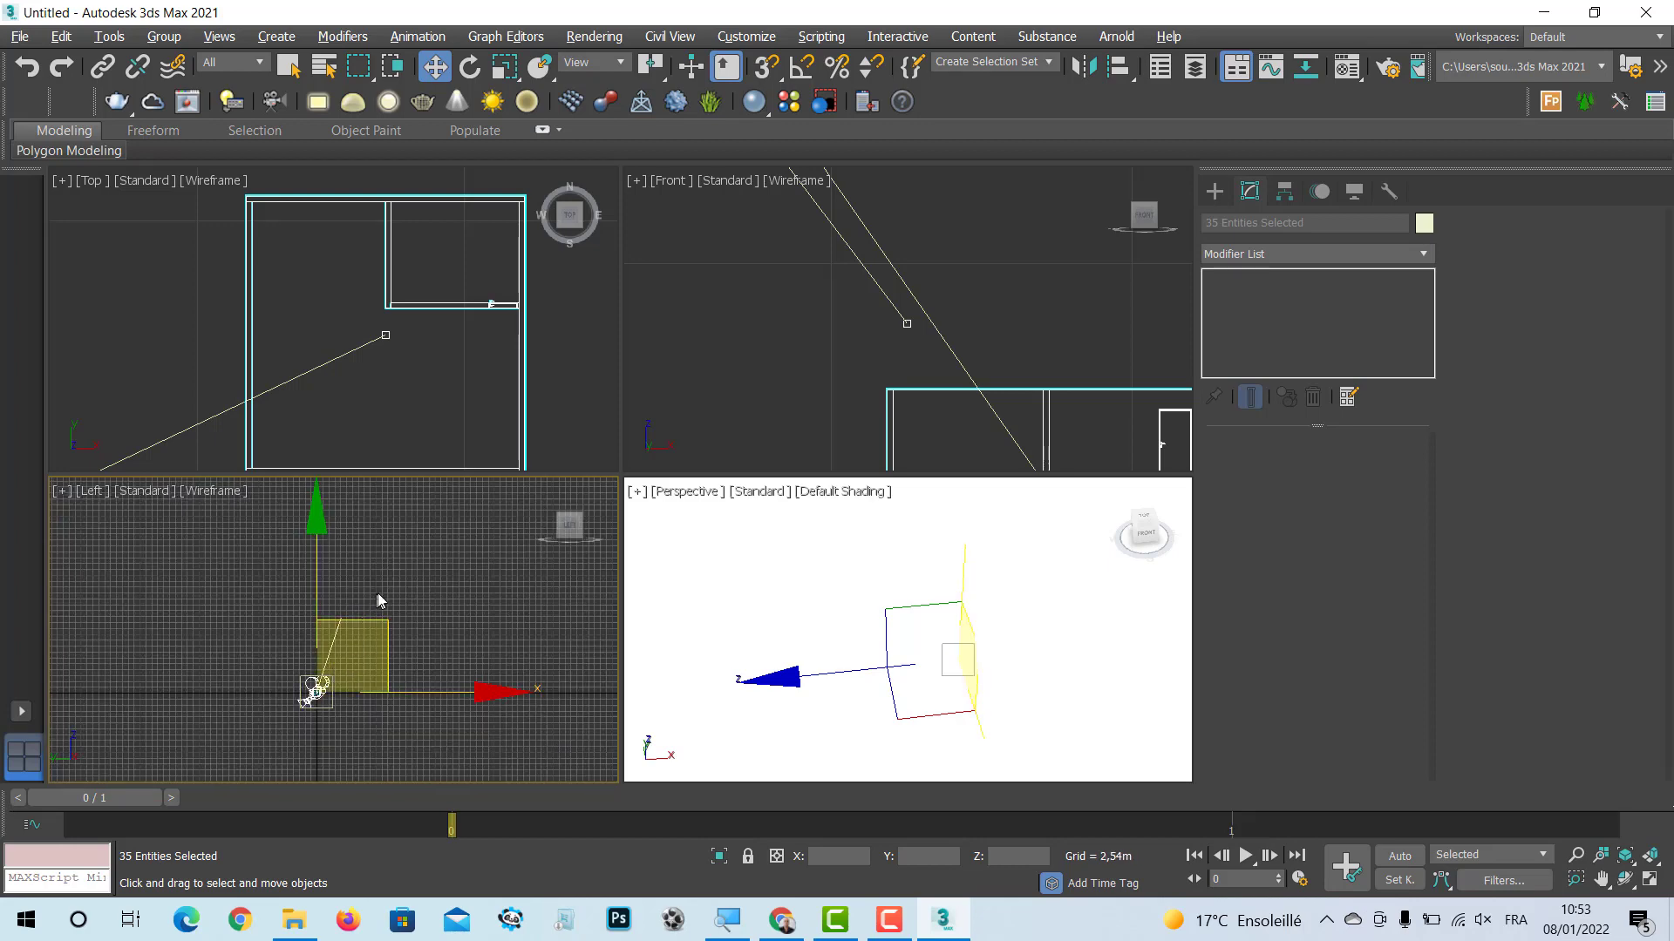
{"action": "left_click", "coordinate": [315, 689]}
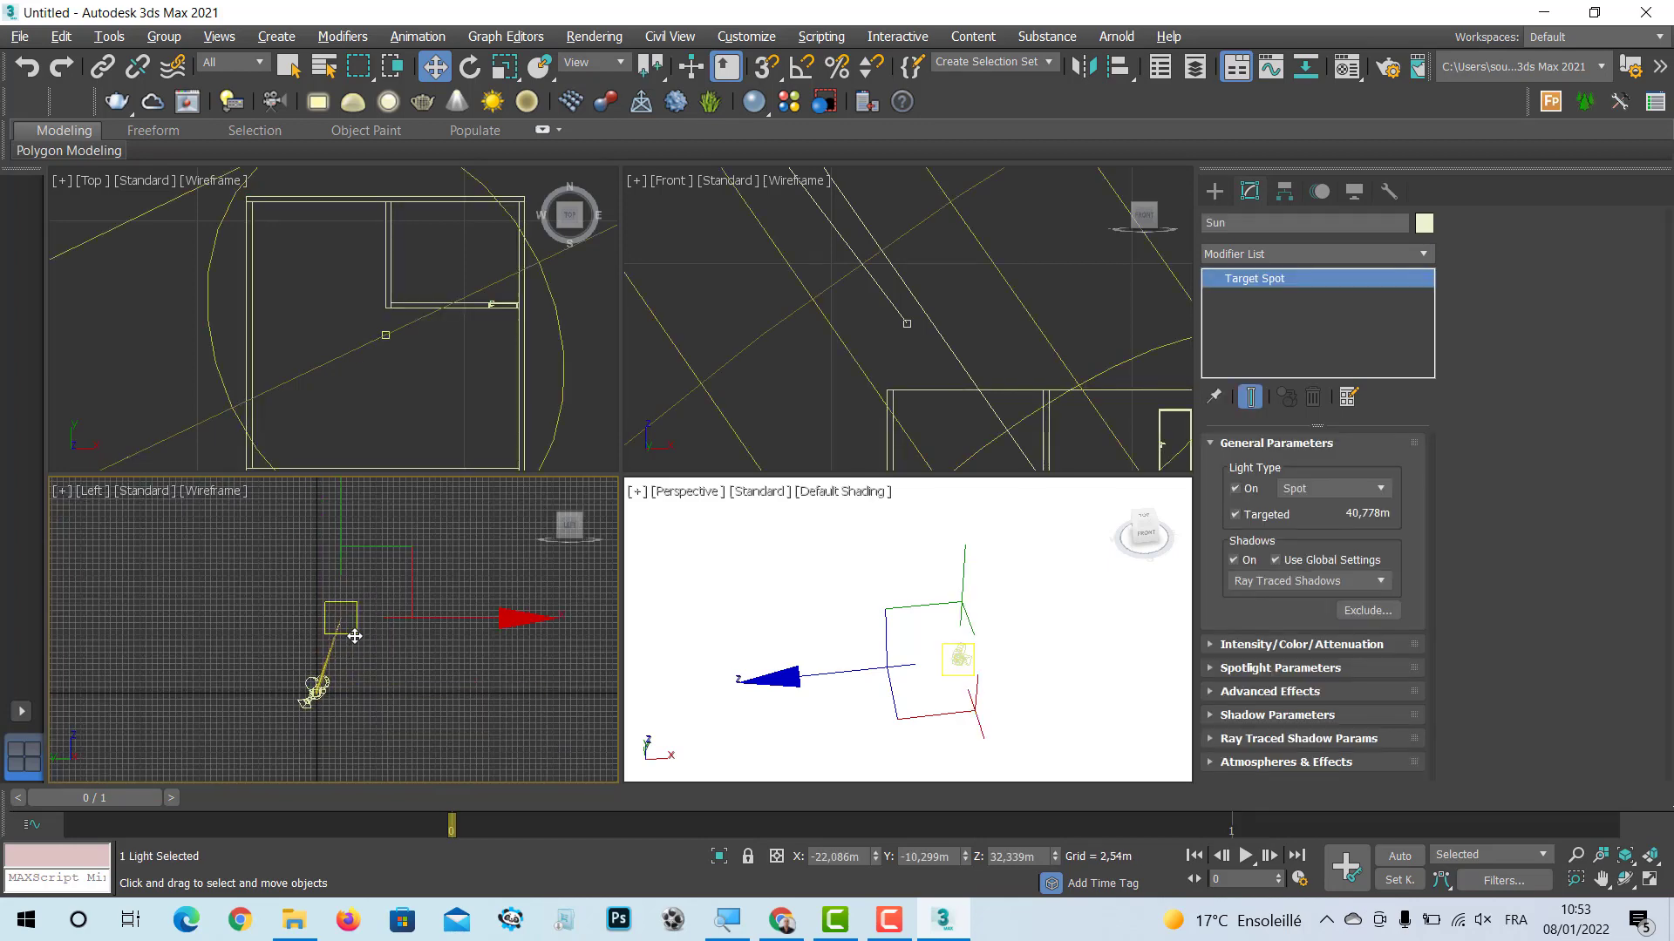
{"action": "left_click", "coordinate": [356, 641]}
{"action": "left_click", "coordinate": [316, 689]}
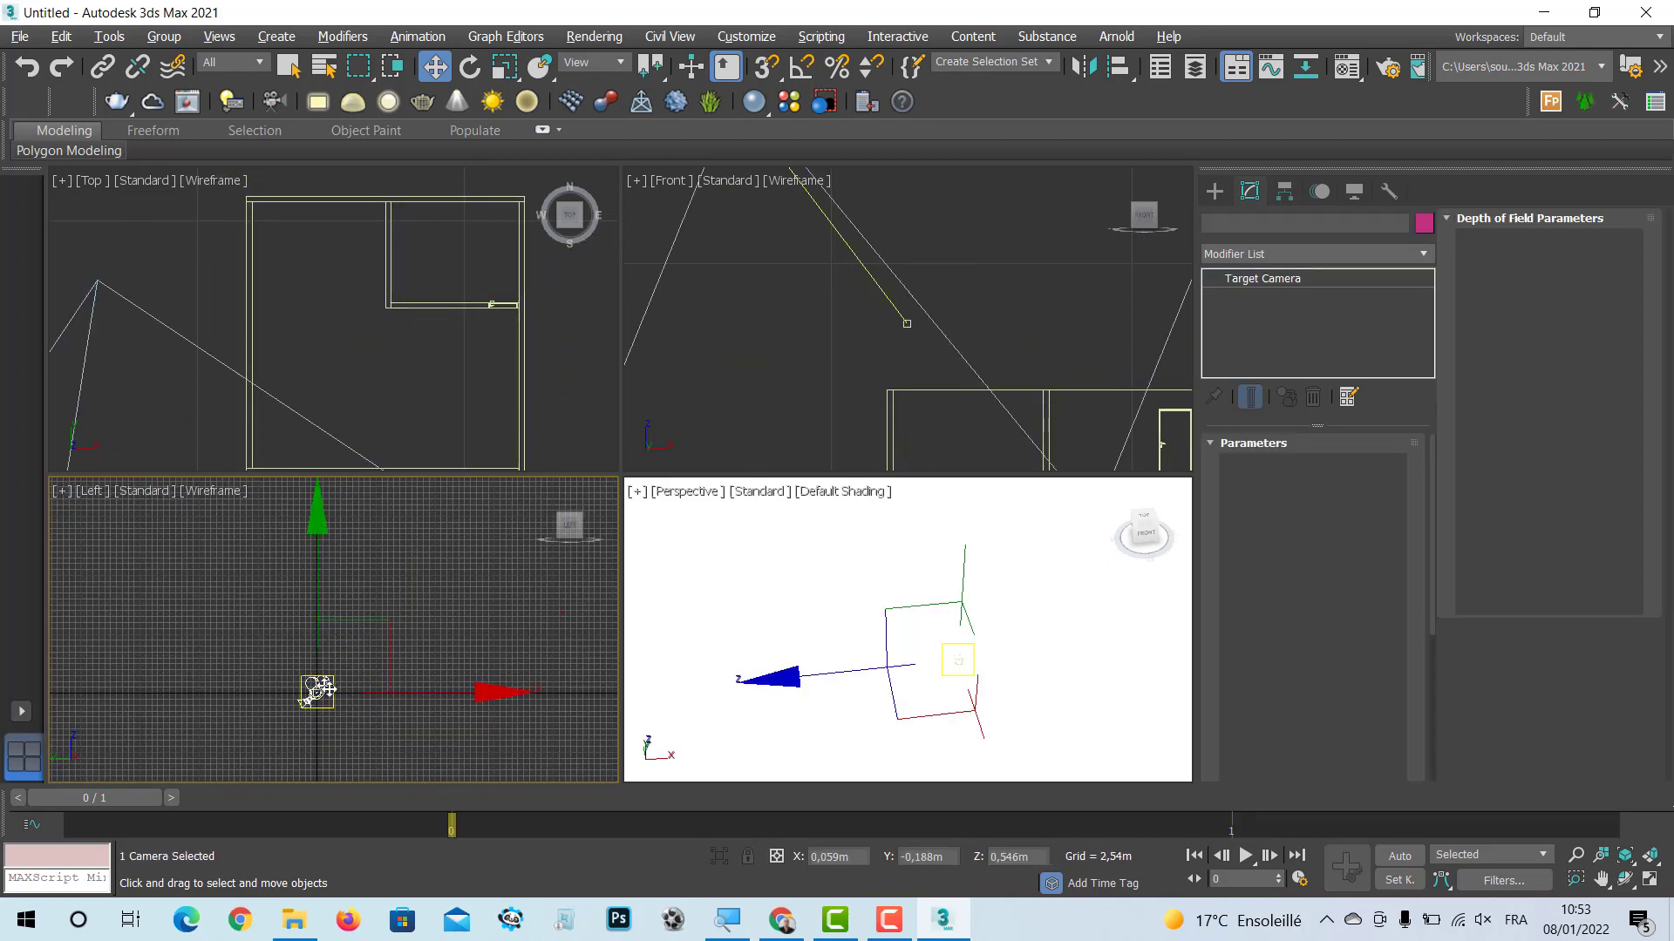
{"action": "key", "text": "Delete"}
Step: Select all remaining objects, frame them in the Left view and make the Perspective view active
{"action": "key", "text": "ctrl+a"}
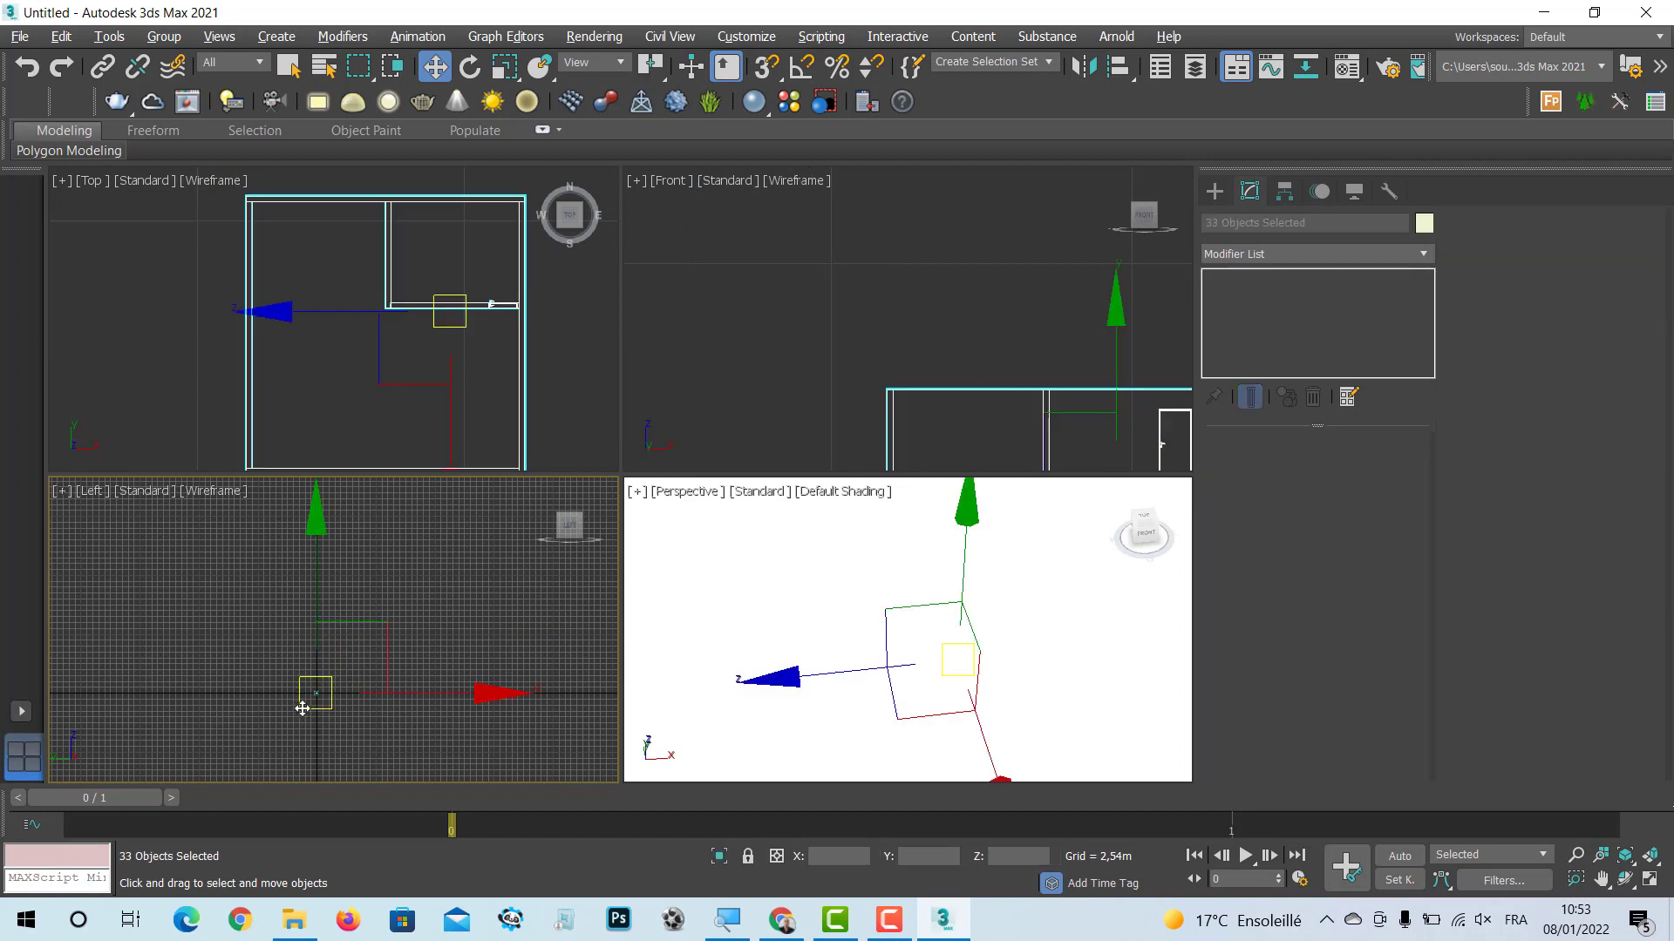
{"action": "scroll", "coordinate": [302, 708], "scroll_direction": "up", "scroll_amount": 5}
{"action": "right_click", "coordinate": [359, 704]}
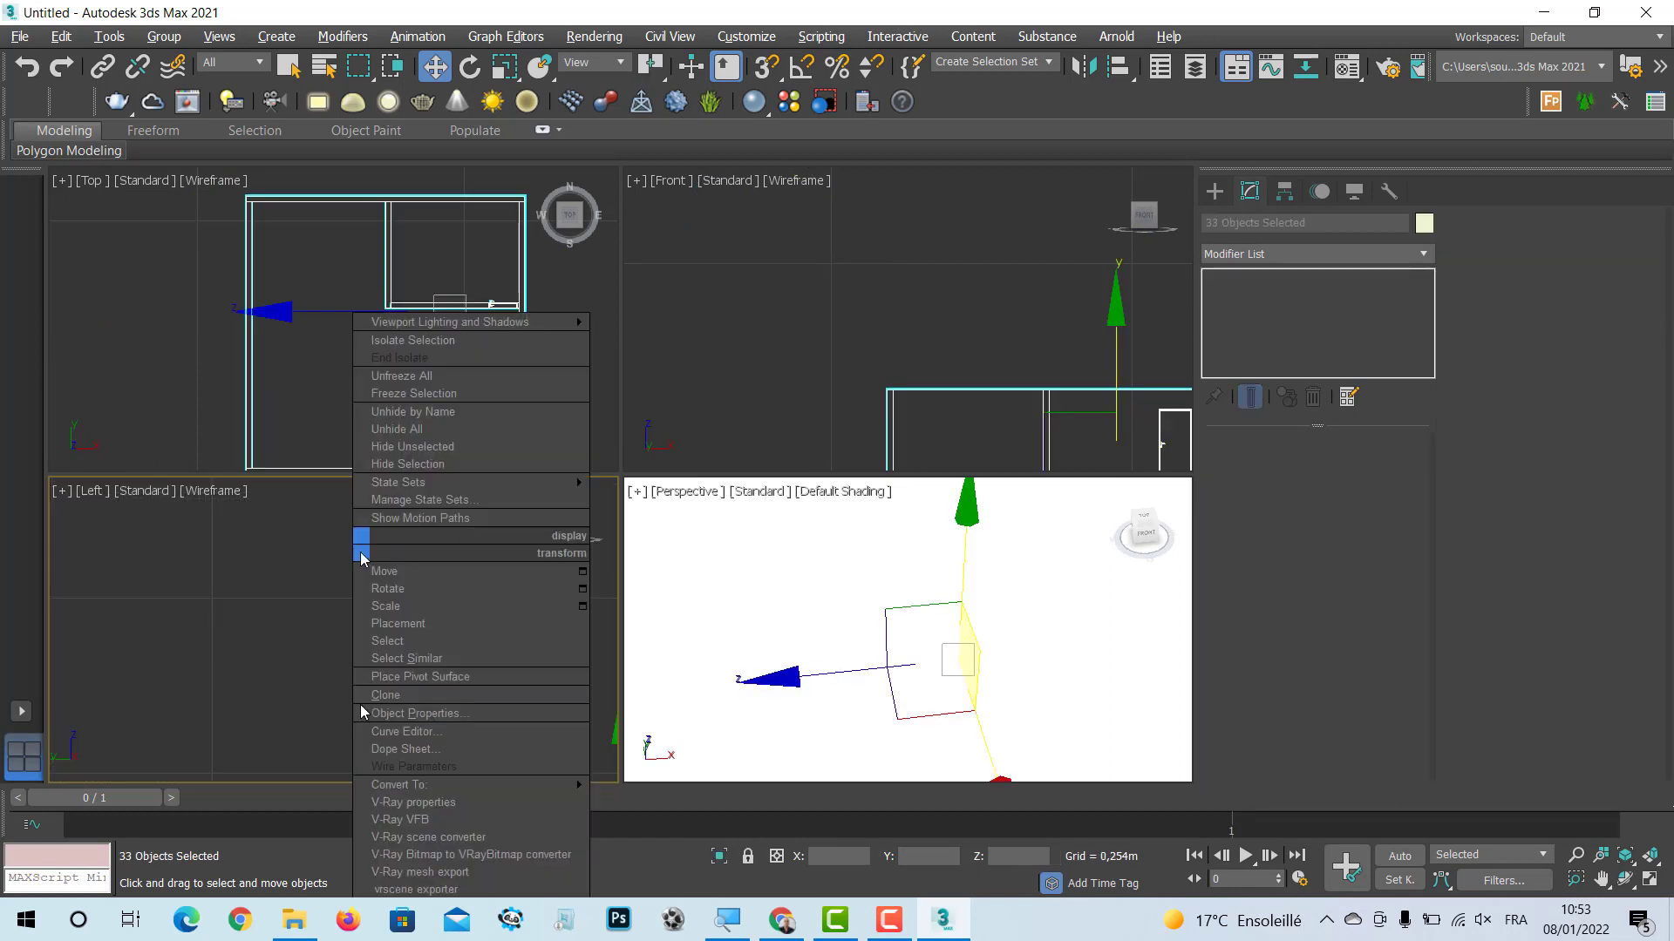
{"action": "key", "text": "z"}
{"action": "middle_click", "coordinate": [803, 624]}
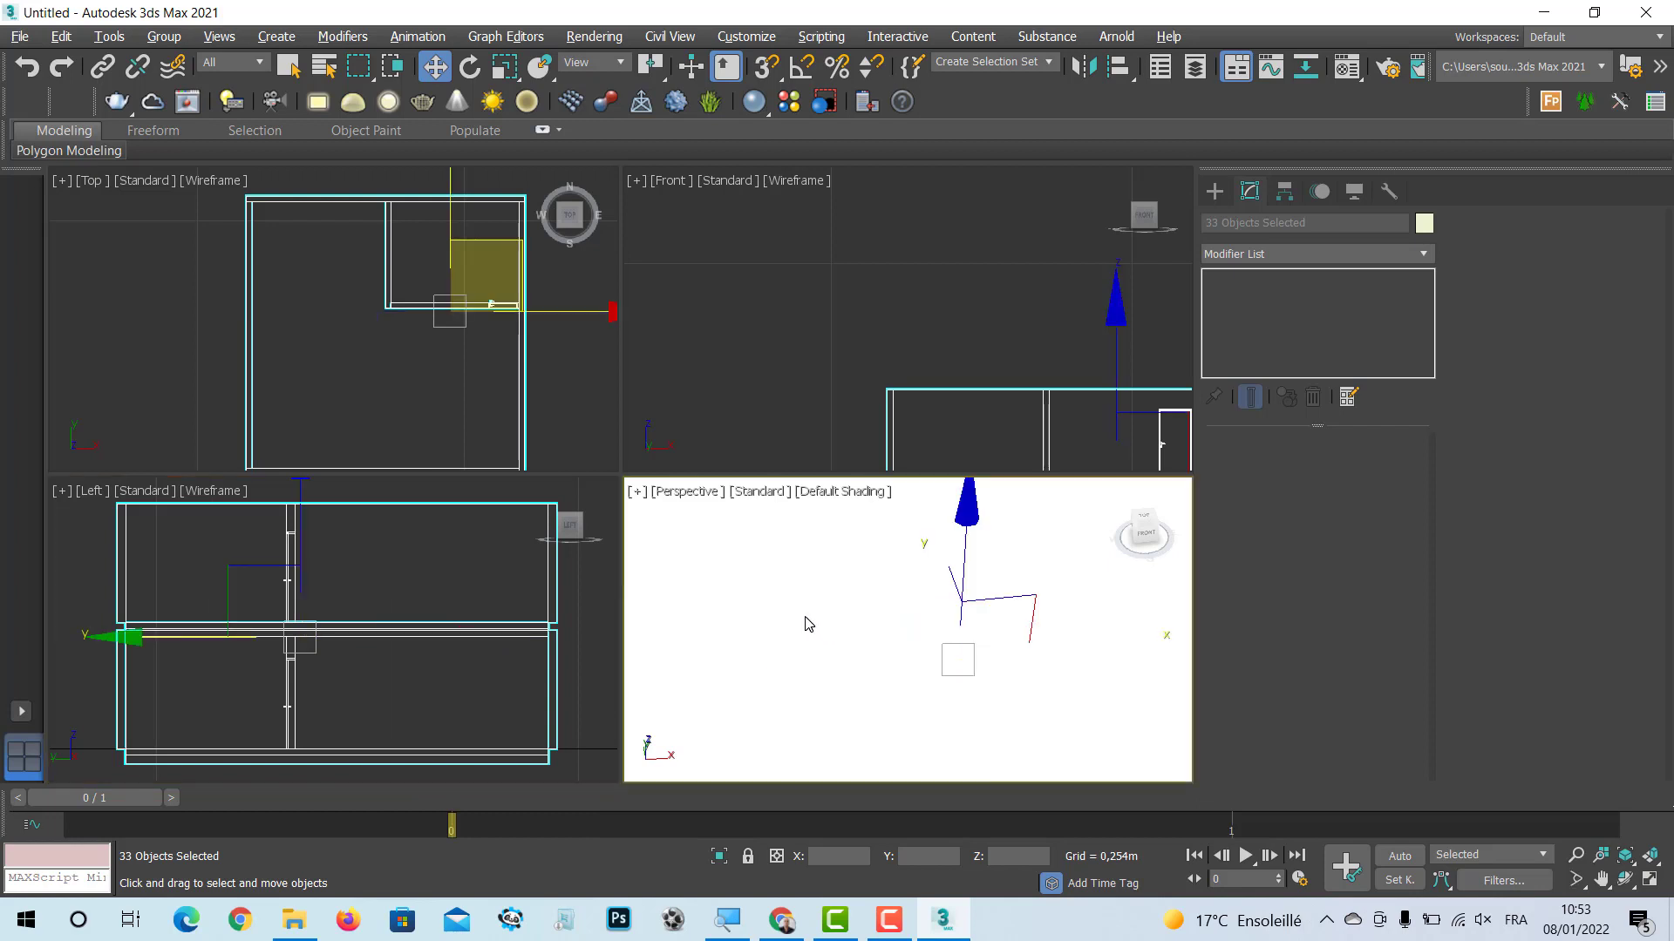
Step: Frame the imported building in the Front, Top and Perspective views, clear the selection and inspect the building from an angle in Perspective
{"action": "scroll", "coordinate": [806, 623], "scroll_direction": "up", "scroll_amount": 3}
{"action": "middle_click", "coordinate": [856, 309]}
{"action": "key", "text": "z"}
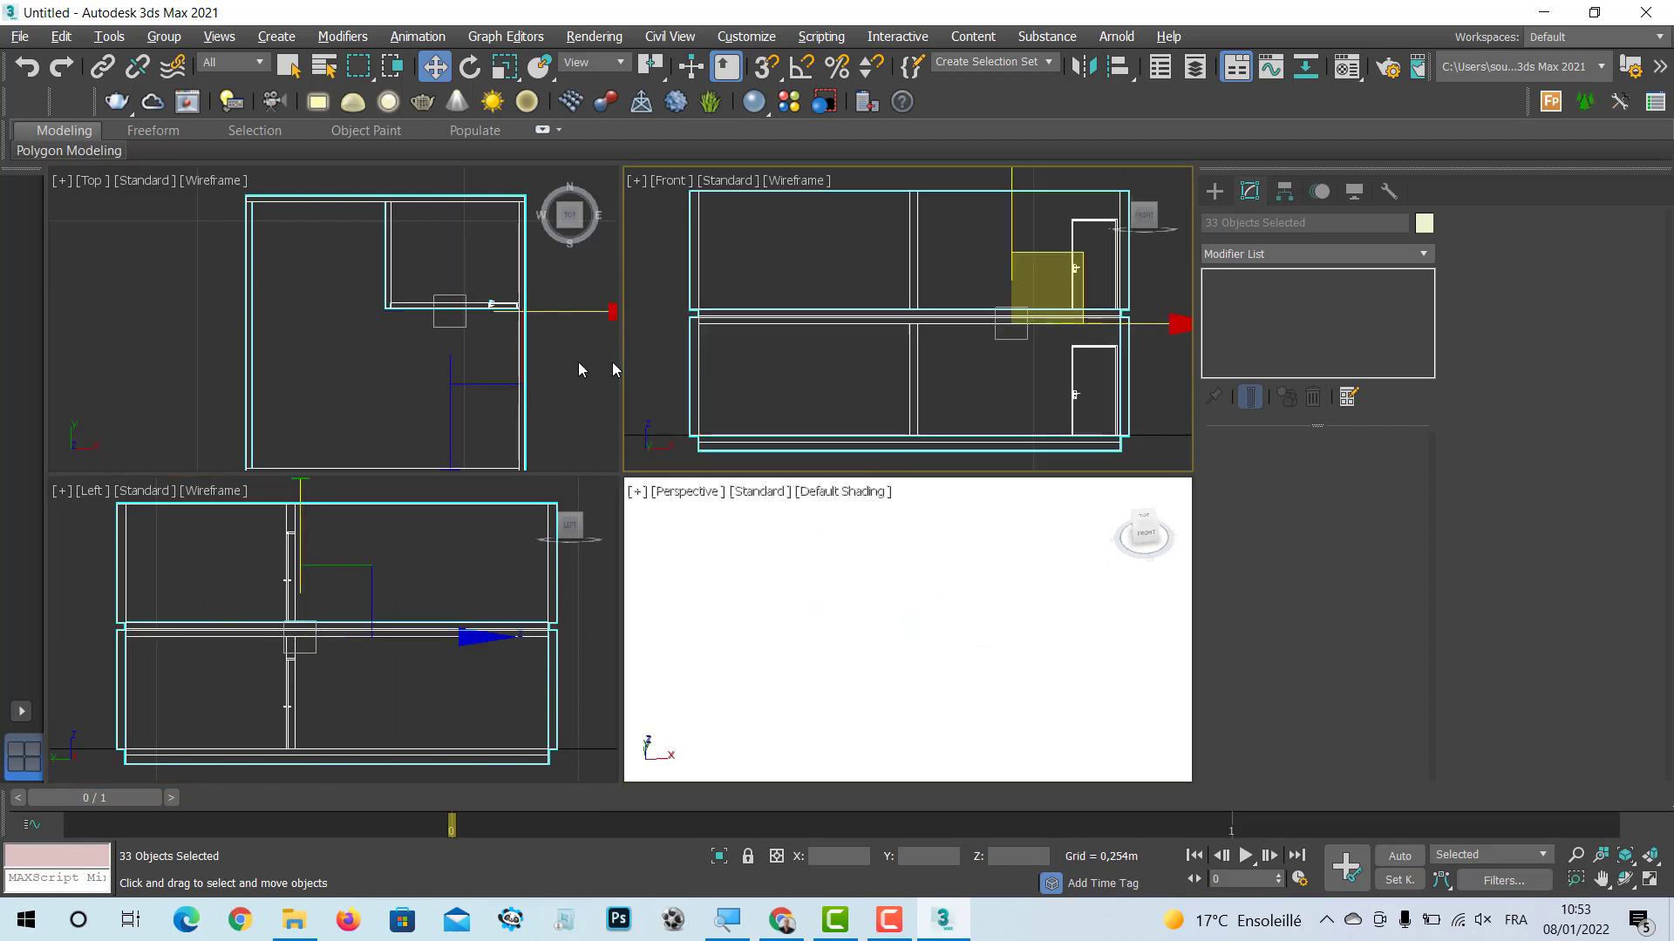
{"action": "middle_click", "coordinate": [473, 378]}
{"action": "key", "text": "z"}
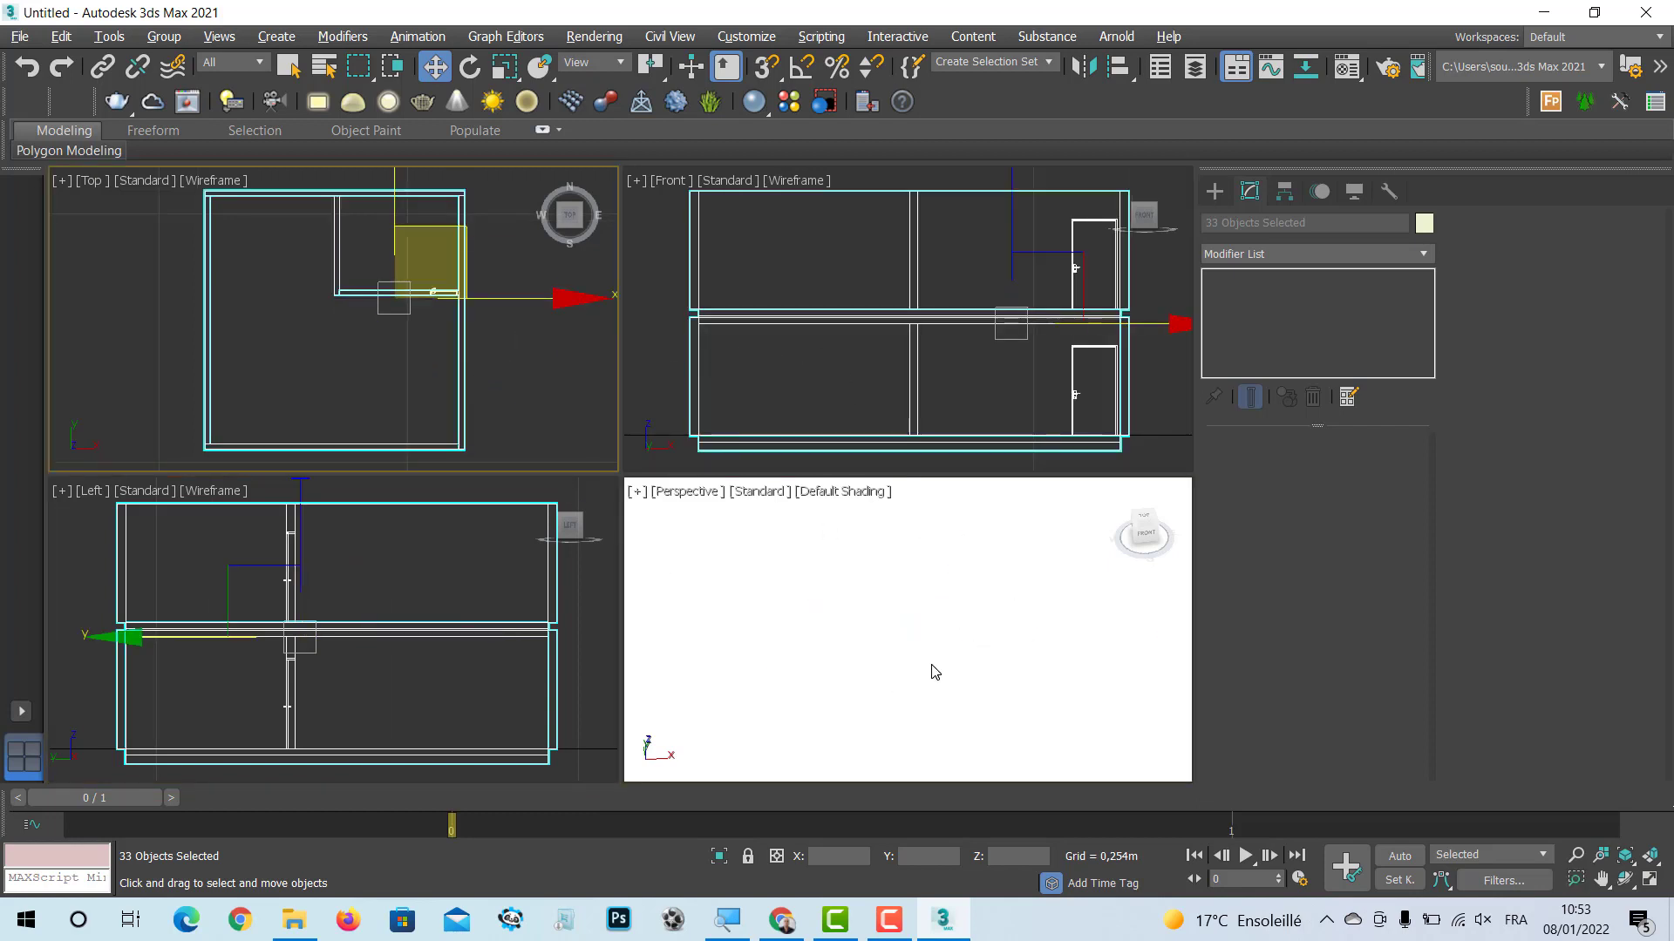
{"action": "scroll", "coordinate": [935, 672], "scroll_direction": "down", "scroll_amount": 3}
{"action": "scroll", "coordinate": [934, 673], "scroll_direction": "down", "scroll_amount": 3}
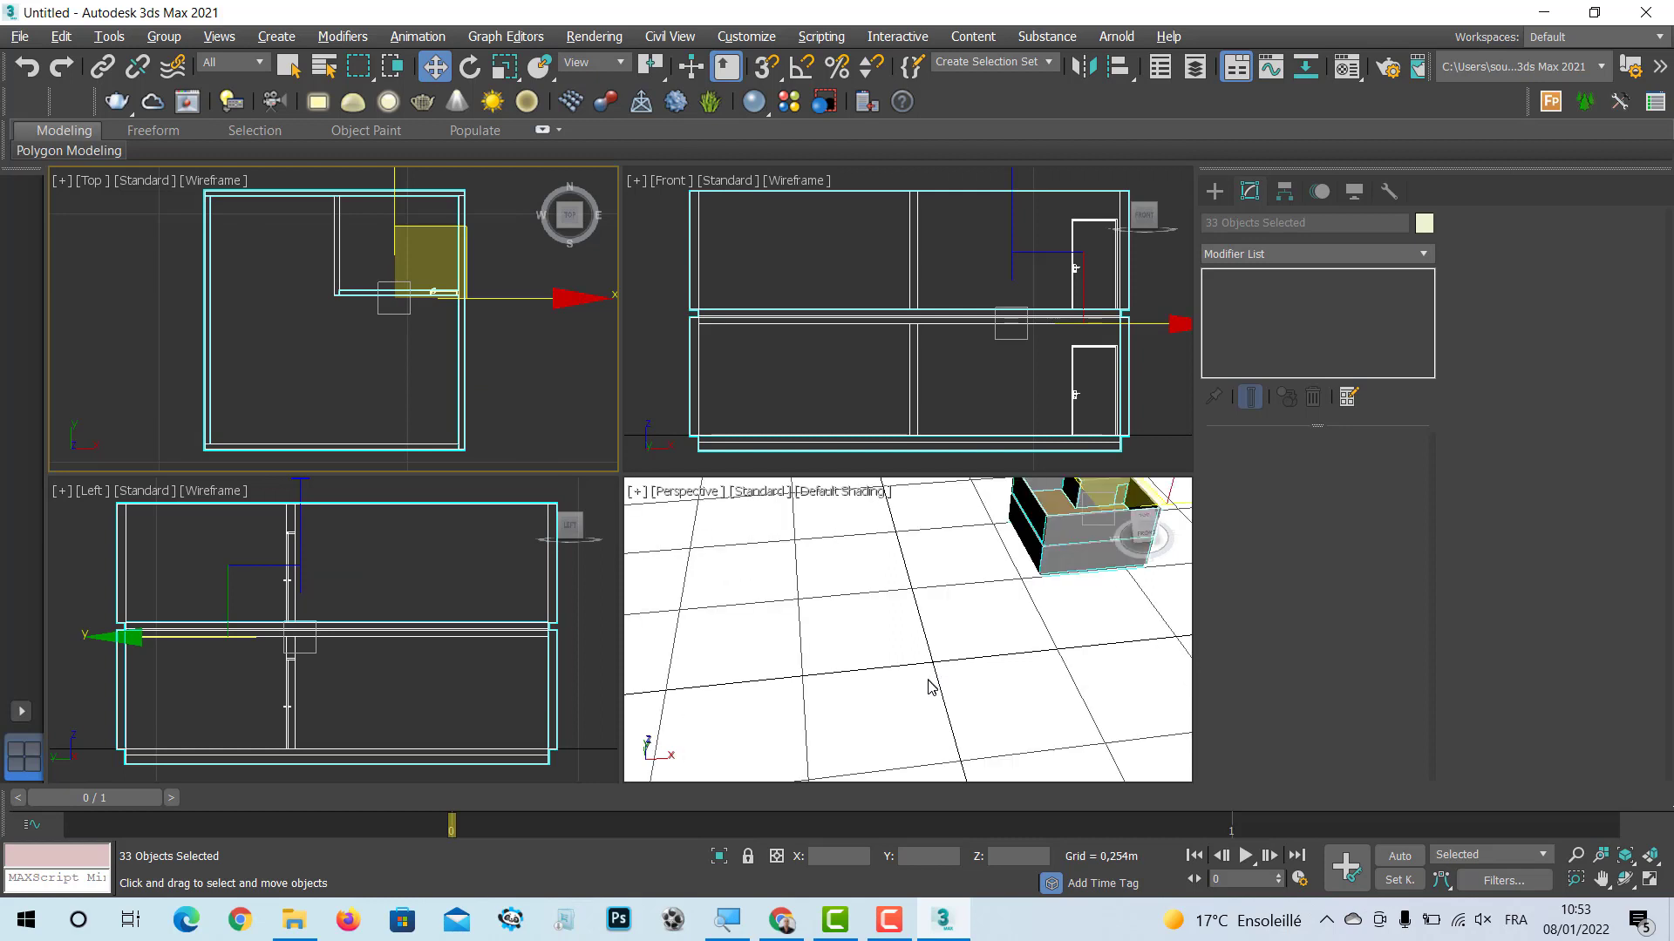
{"action": "middle_click", "coordinate": [1016, 635]}
{"action": "key", "text": "z"}
{"action": "left_click", "coordinate": [1070, 700]}
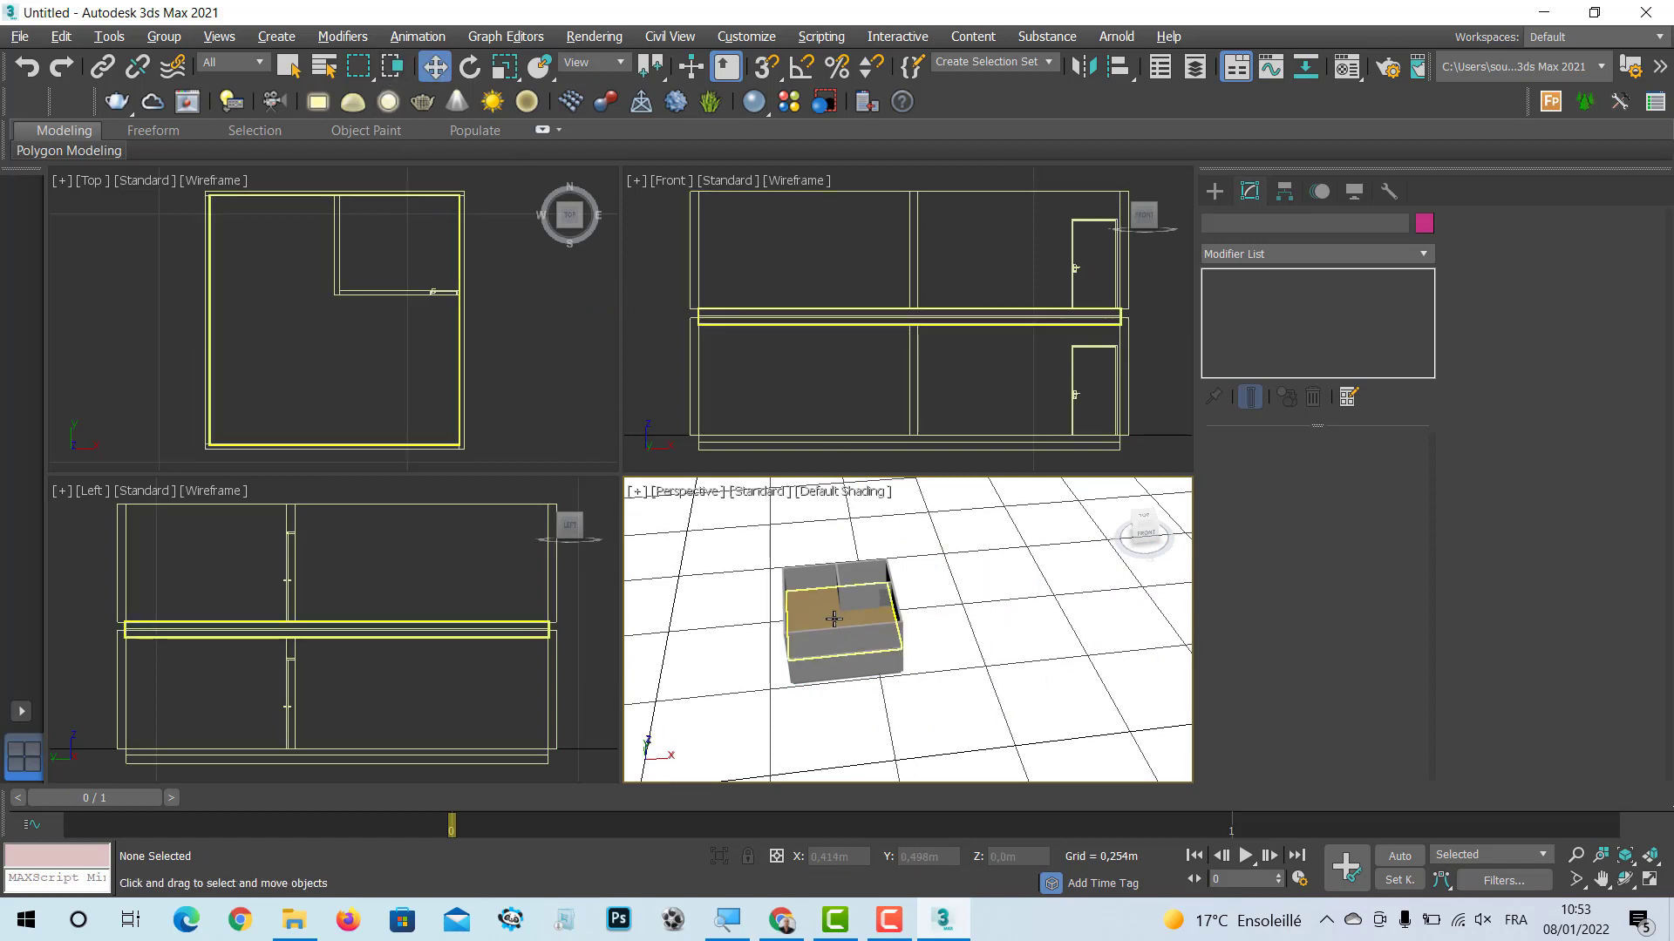
{"action": "middle_click_drag", "start_coordinate": [841, 620], "coordinate": [875, 618], "text": "alt"}
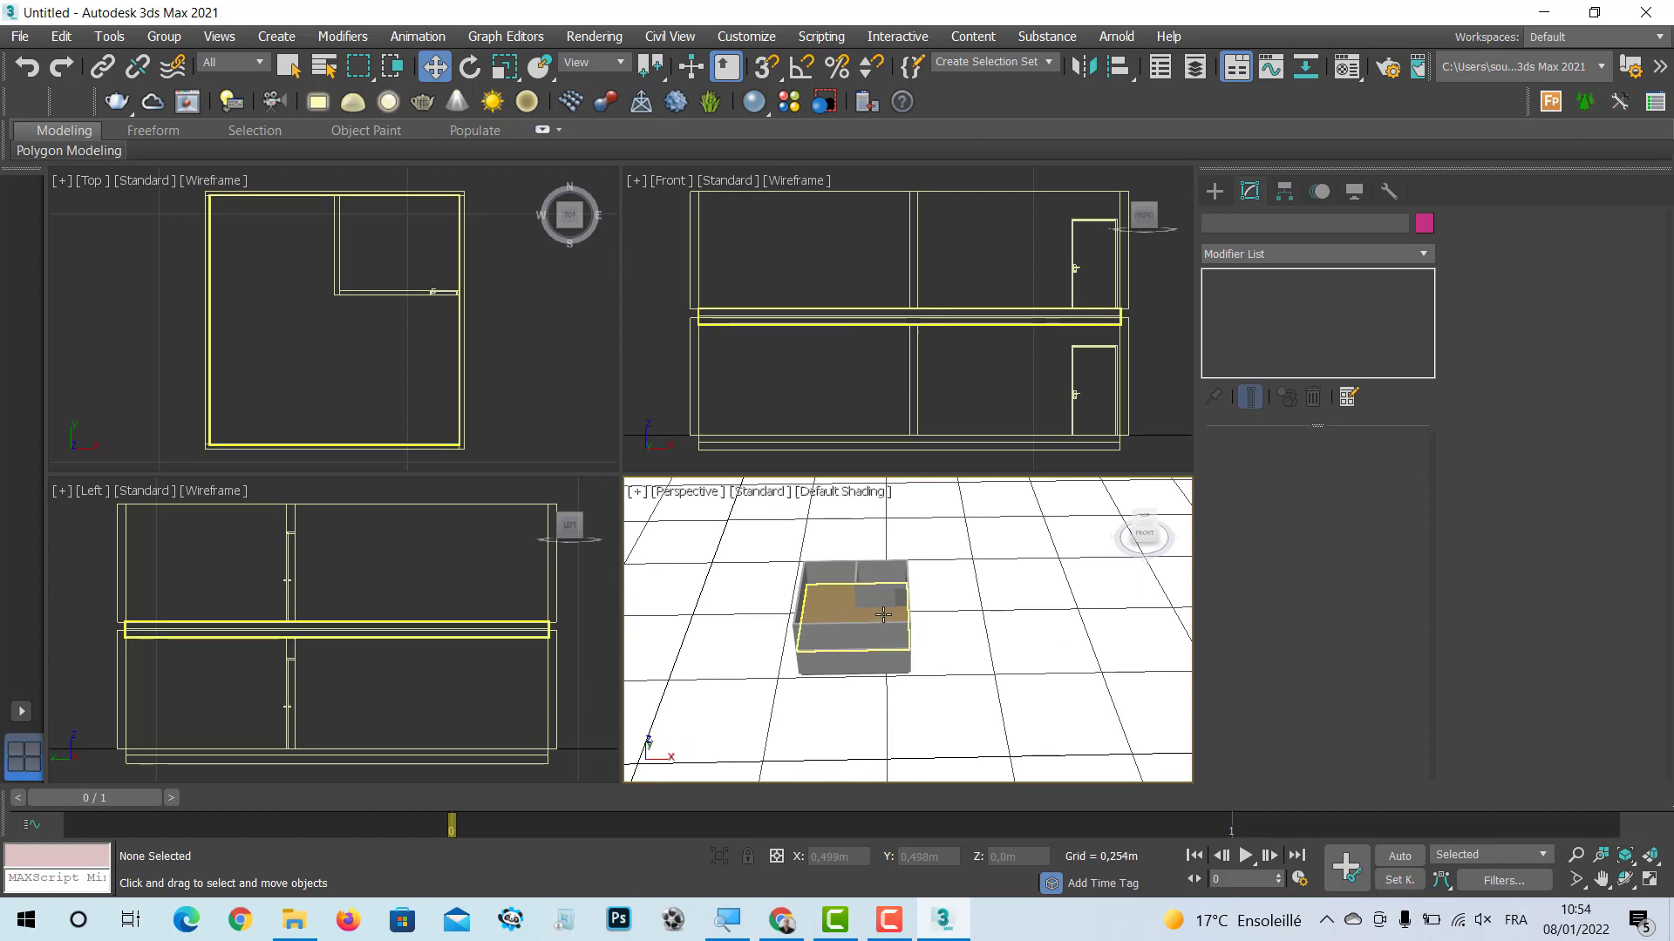
{"action": "scroll", "coordinate": [876, 624], "scroll_direction": "up", "scroll_amount": 3}
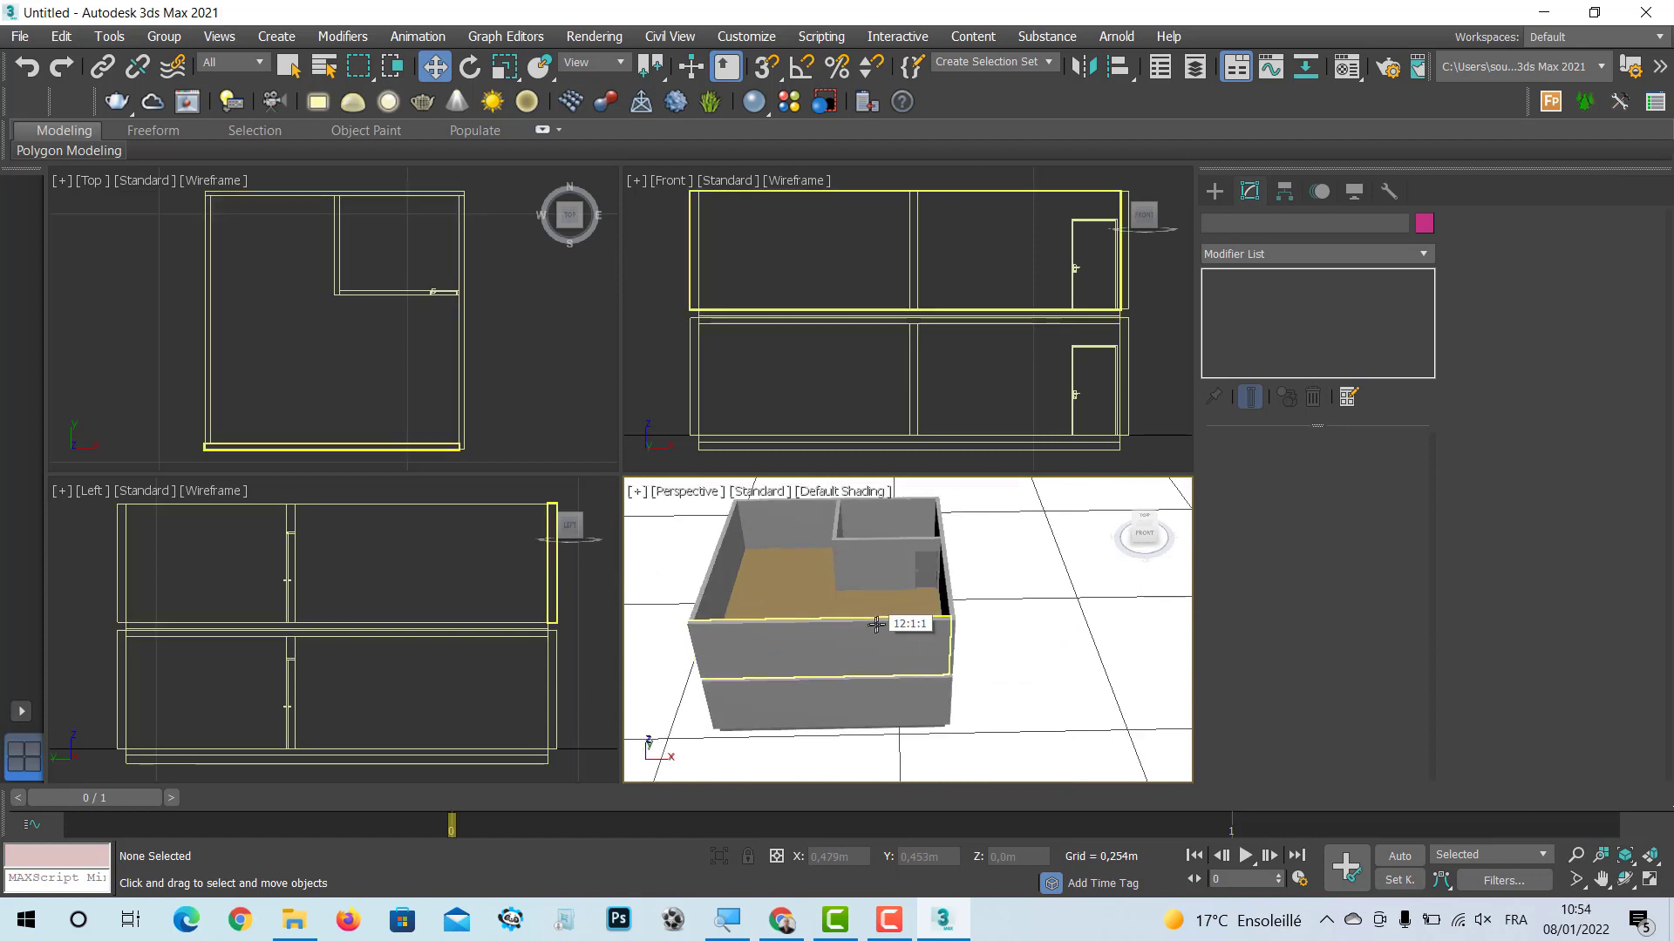
{"action": "middle_click_drag", "start_coordinate": [875, 624], "coordinate": [866, 630], "text": "alt"}
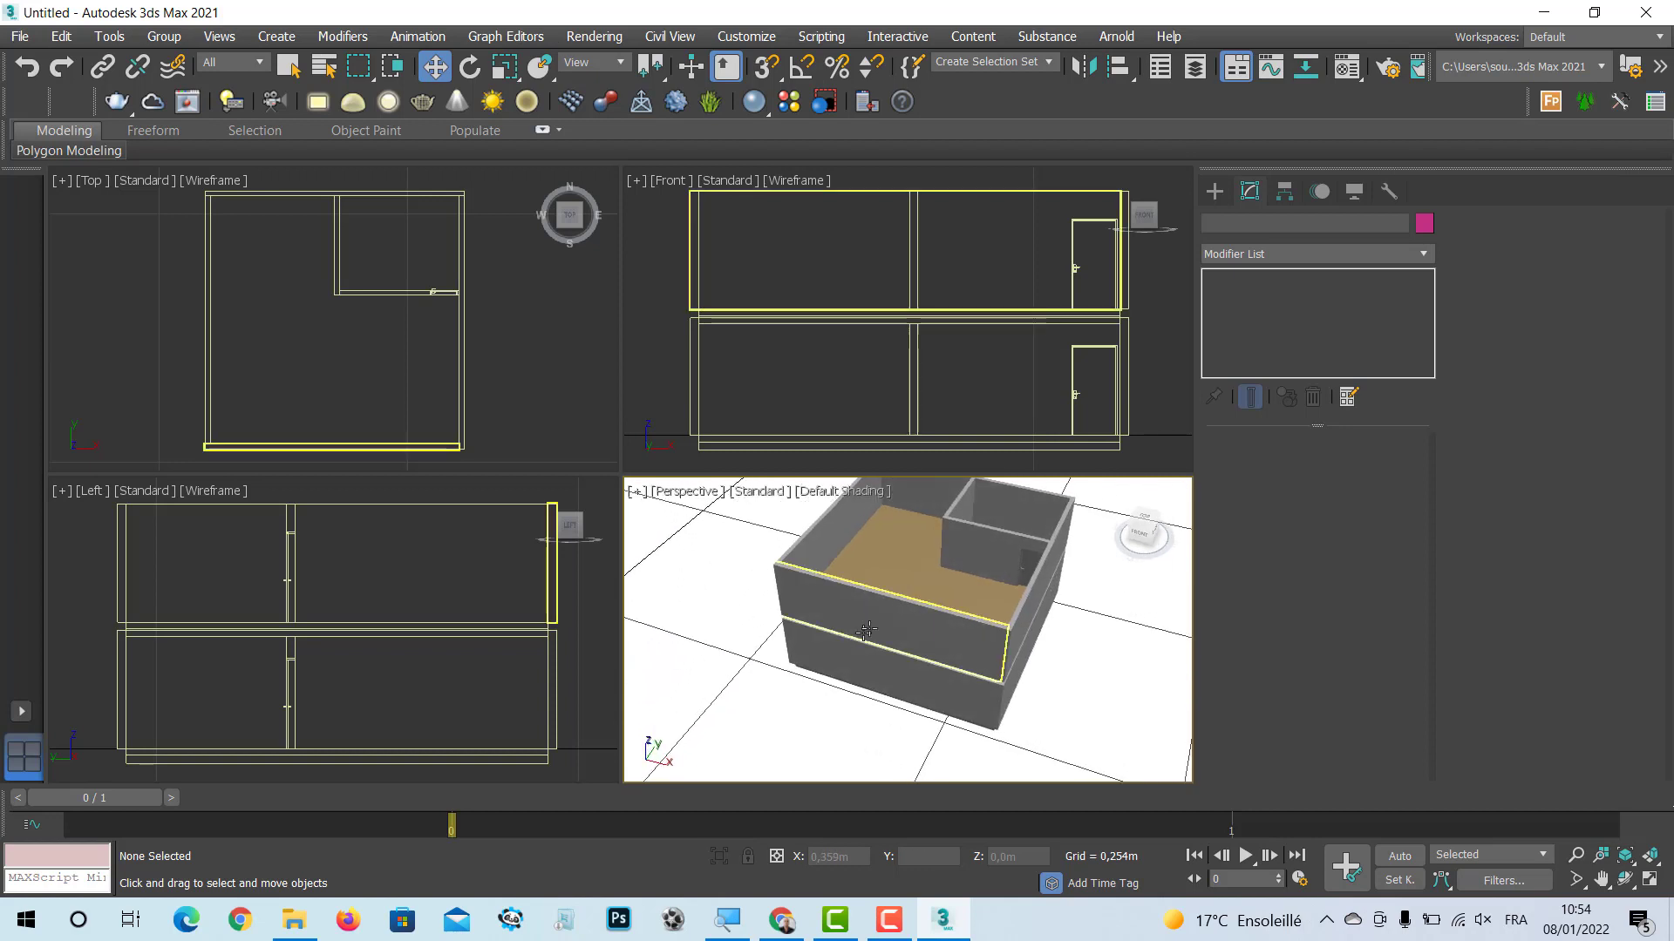
Step: Check the display unit scale in the units setup and close it without changes
{"action": "left_click", "coordinate": [740, 39]}
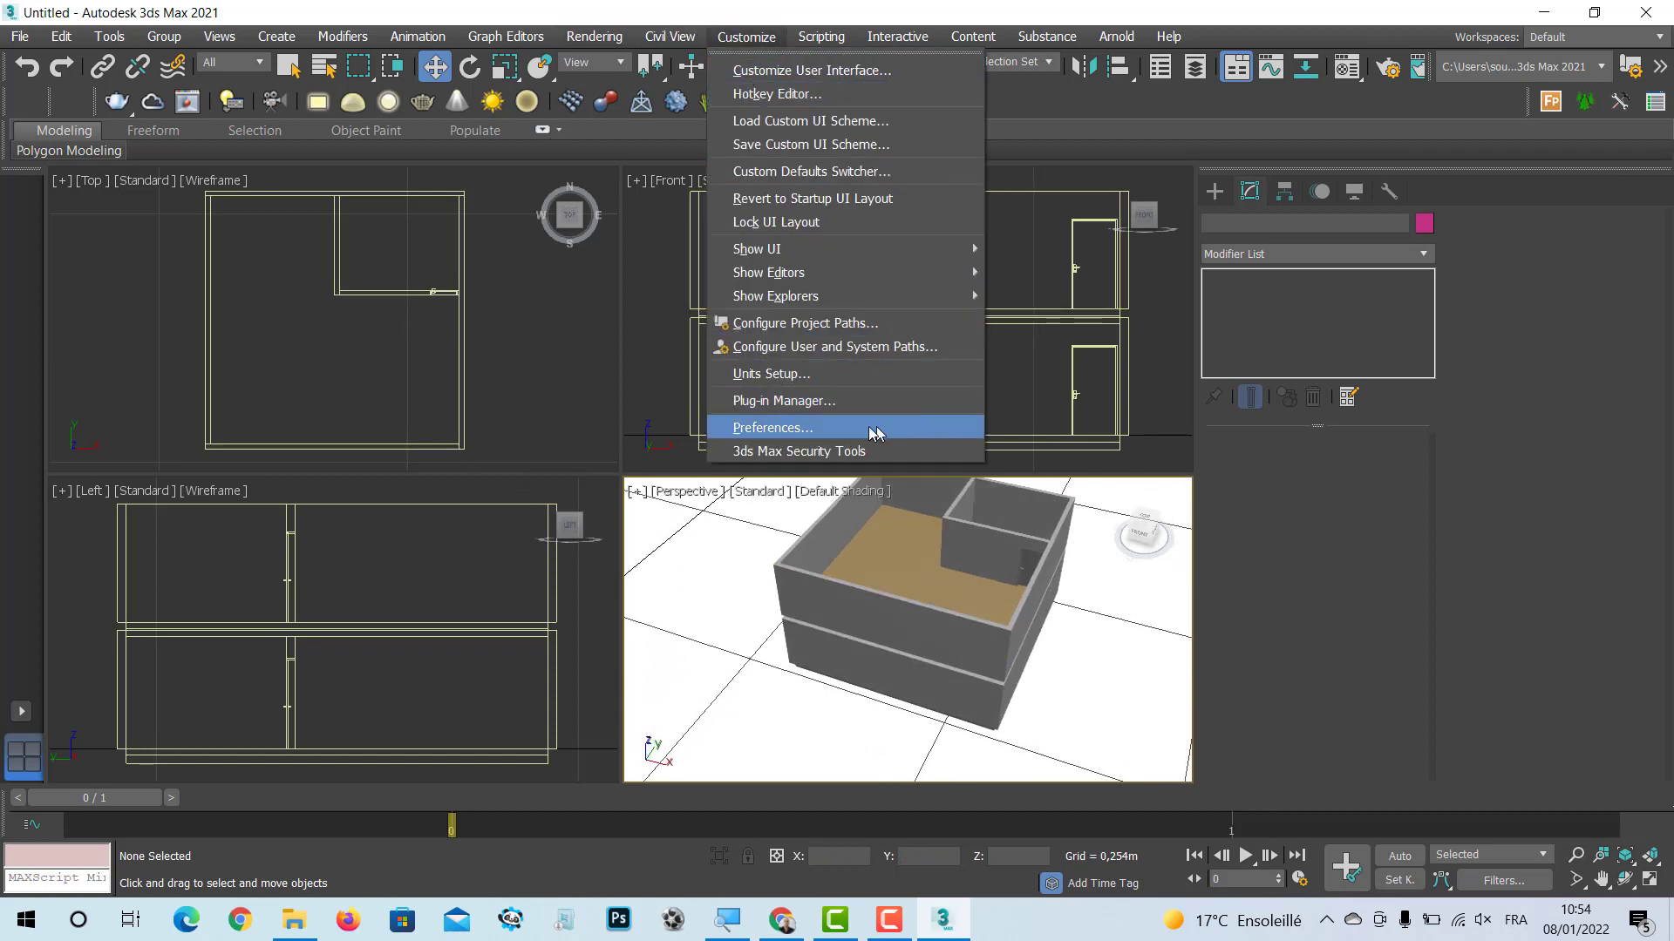
{"action": "left_click", "coordinate": [827, 375]}
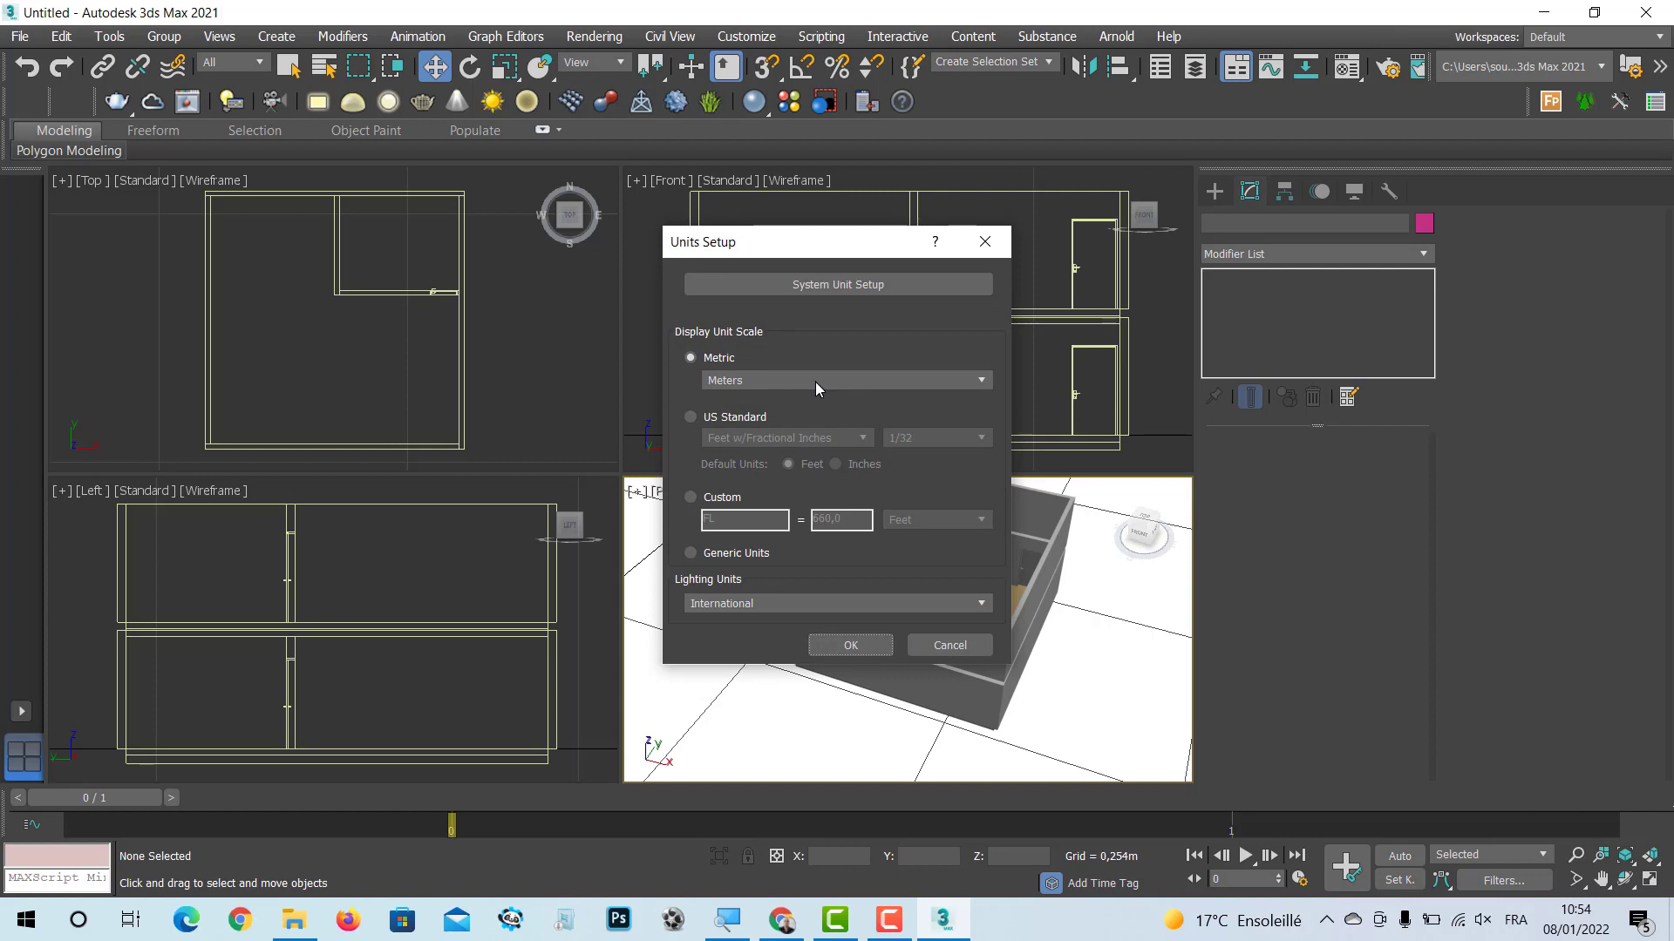
{"action": "left_click", "coordinate": [984, 241]}
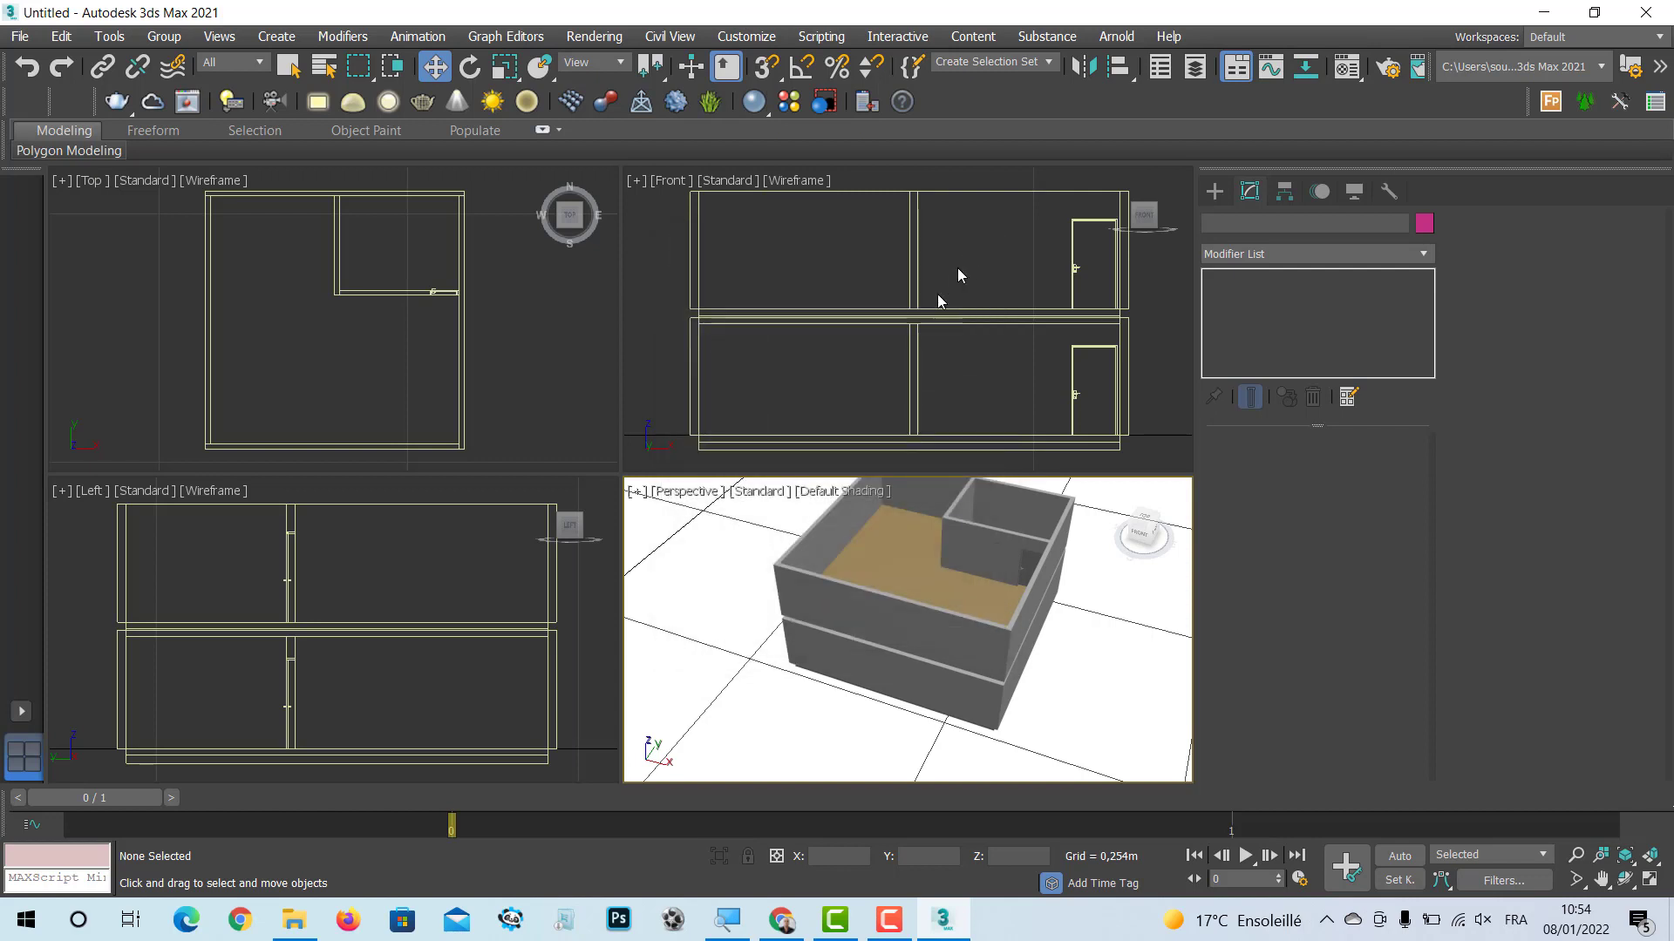
Step: Draw a trial box about 0.24 m long, 0.01 m wide and 0.067 m high along the building's side wall, and delete it
{"action": "left_click", "coordinate": [919, 618]}
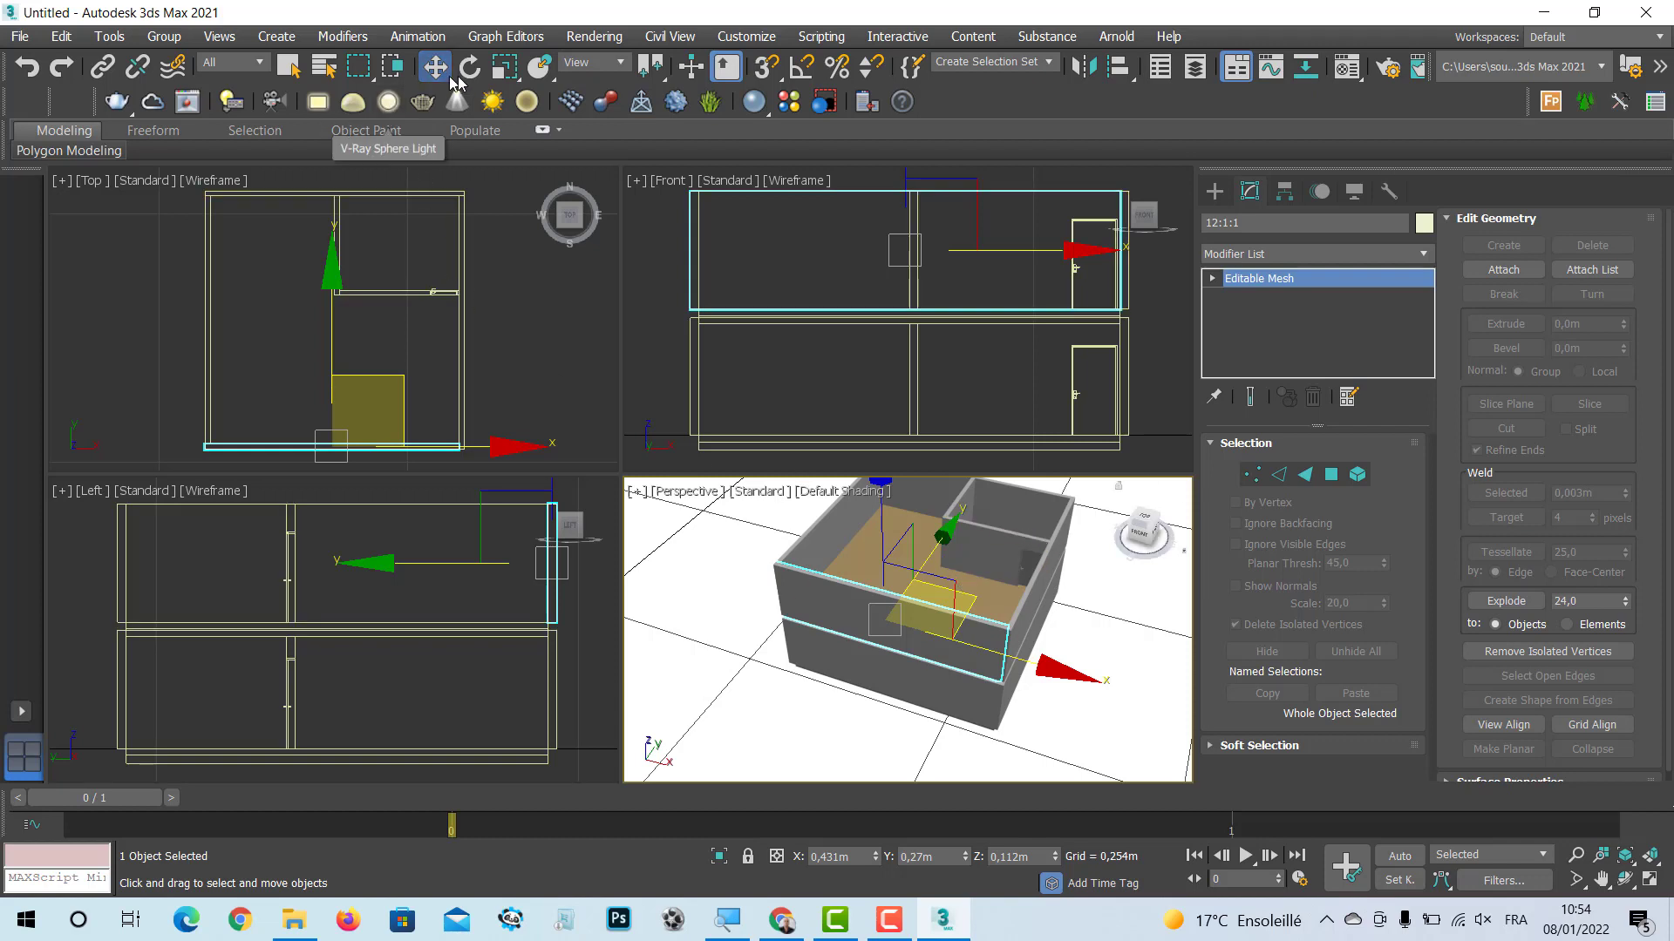
{"action": "left_click", "coordinate": [1213, 194]}
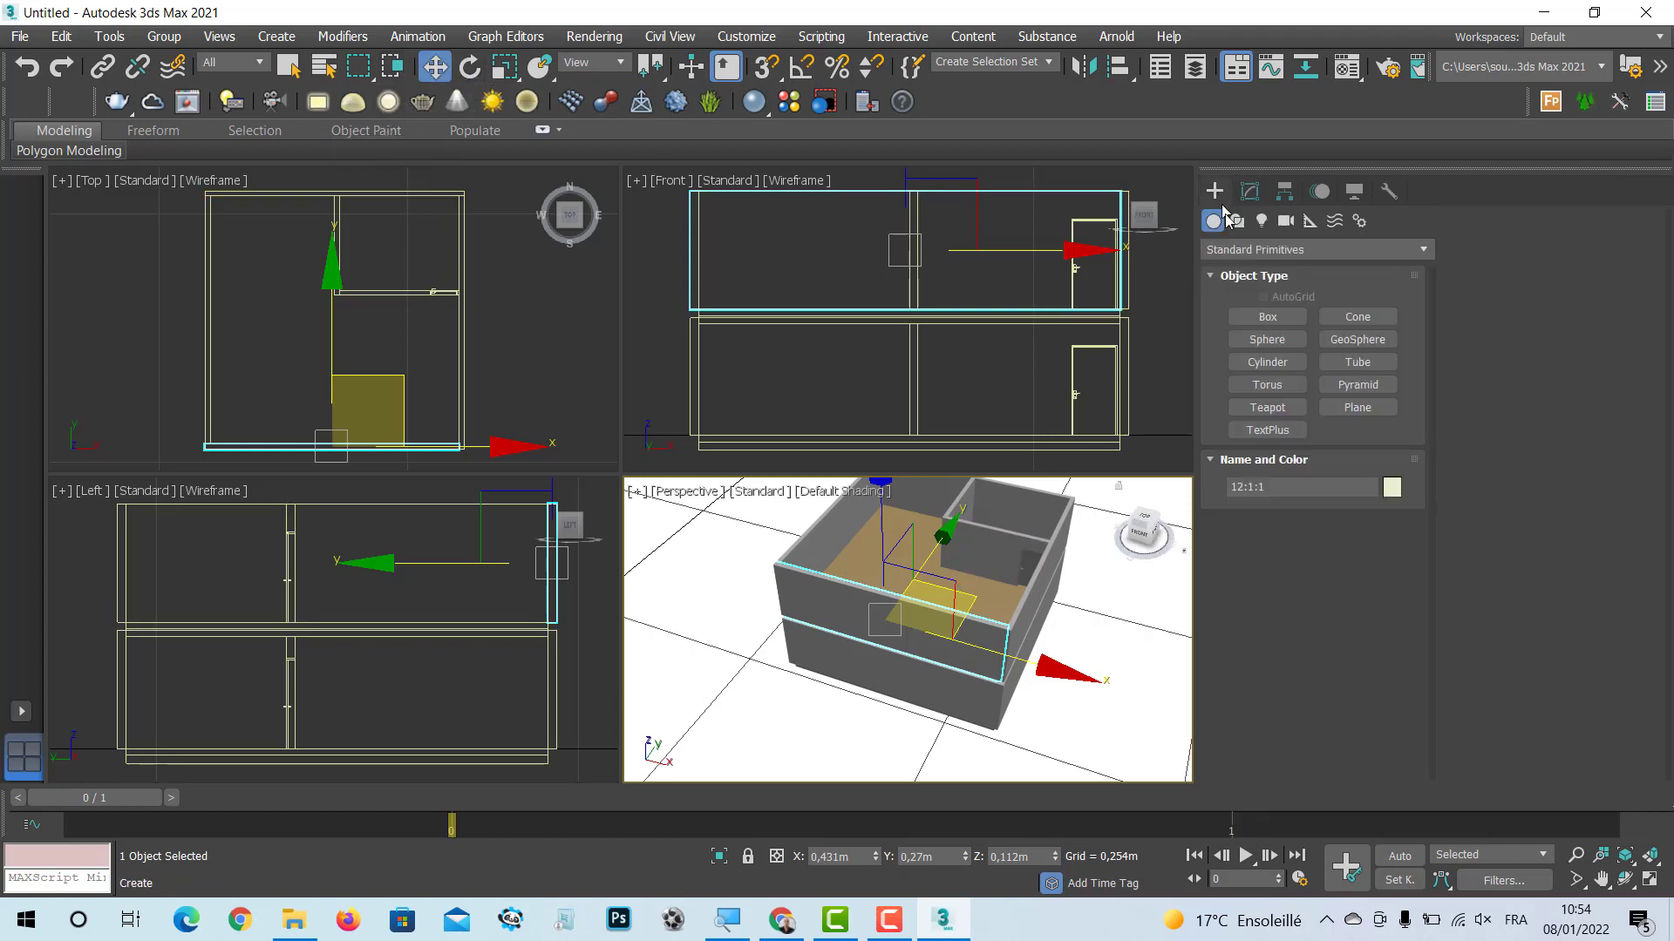
{"action": "left_click", "coordinate": [1258, 318]}
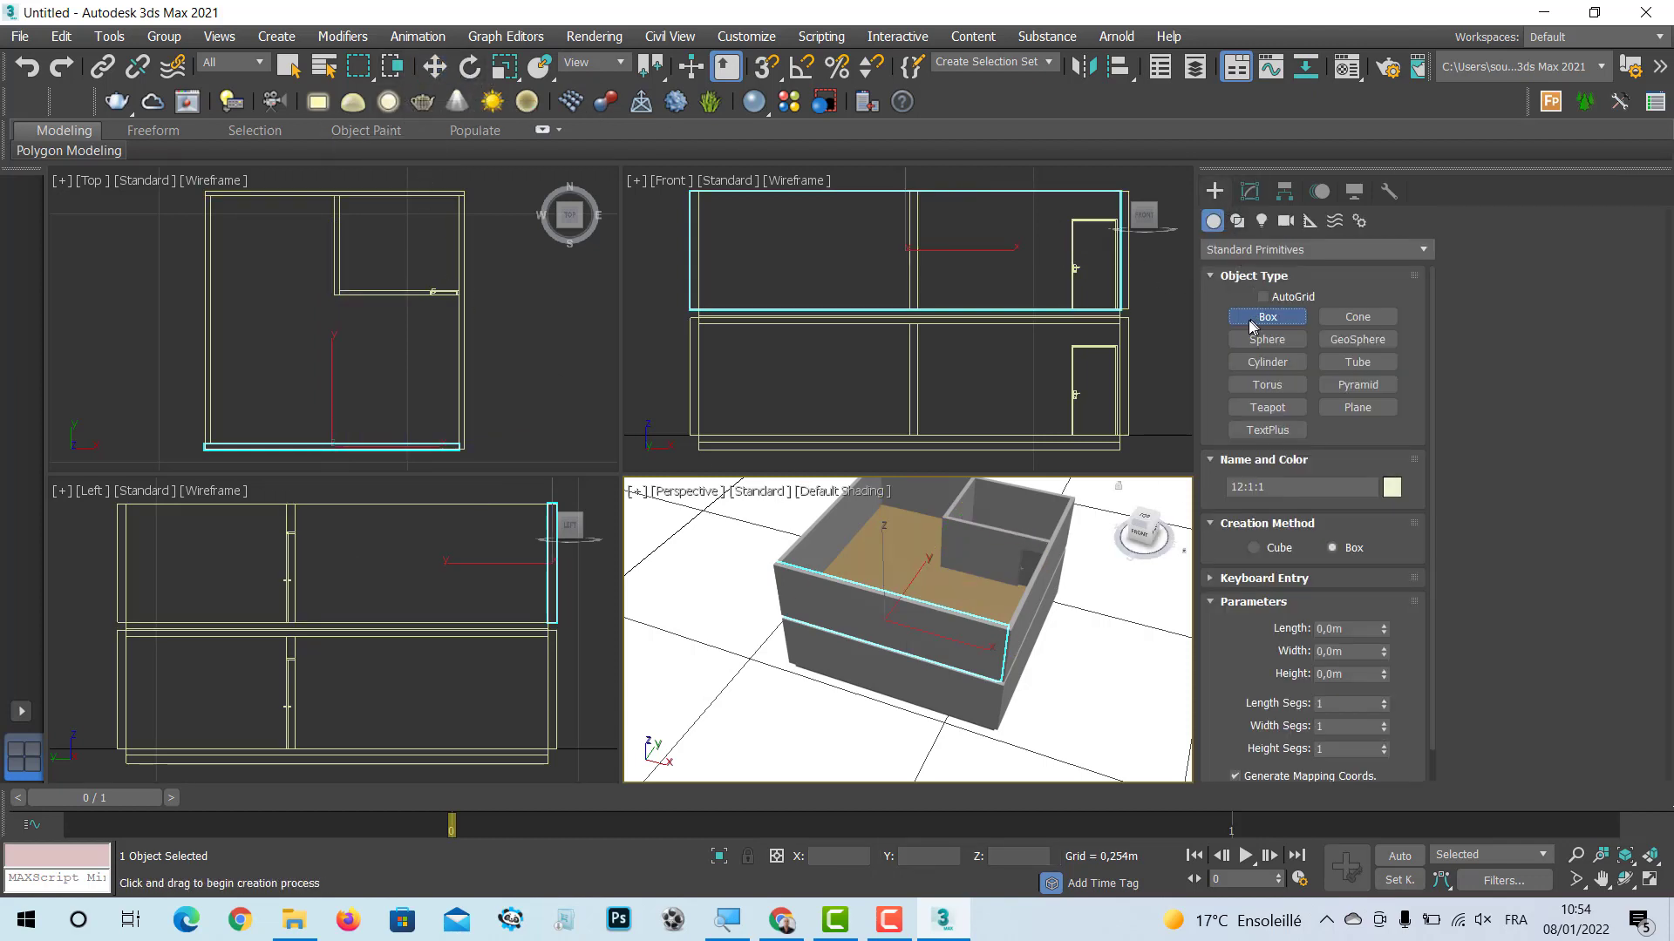
{"action": "left_click_drag", "start_coordinate": [217, 206], "coordinate": [227, 445]}
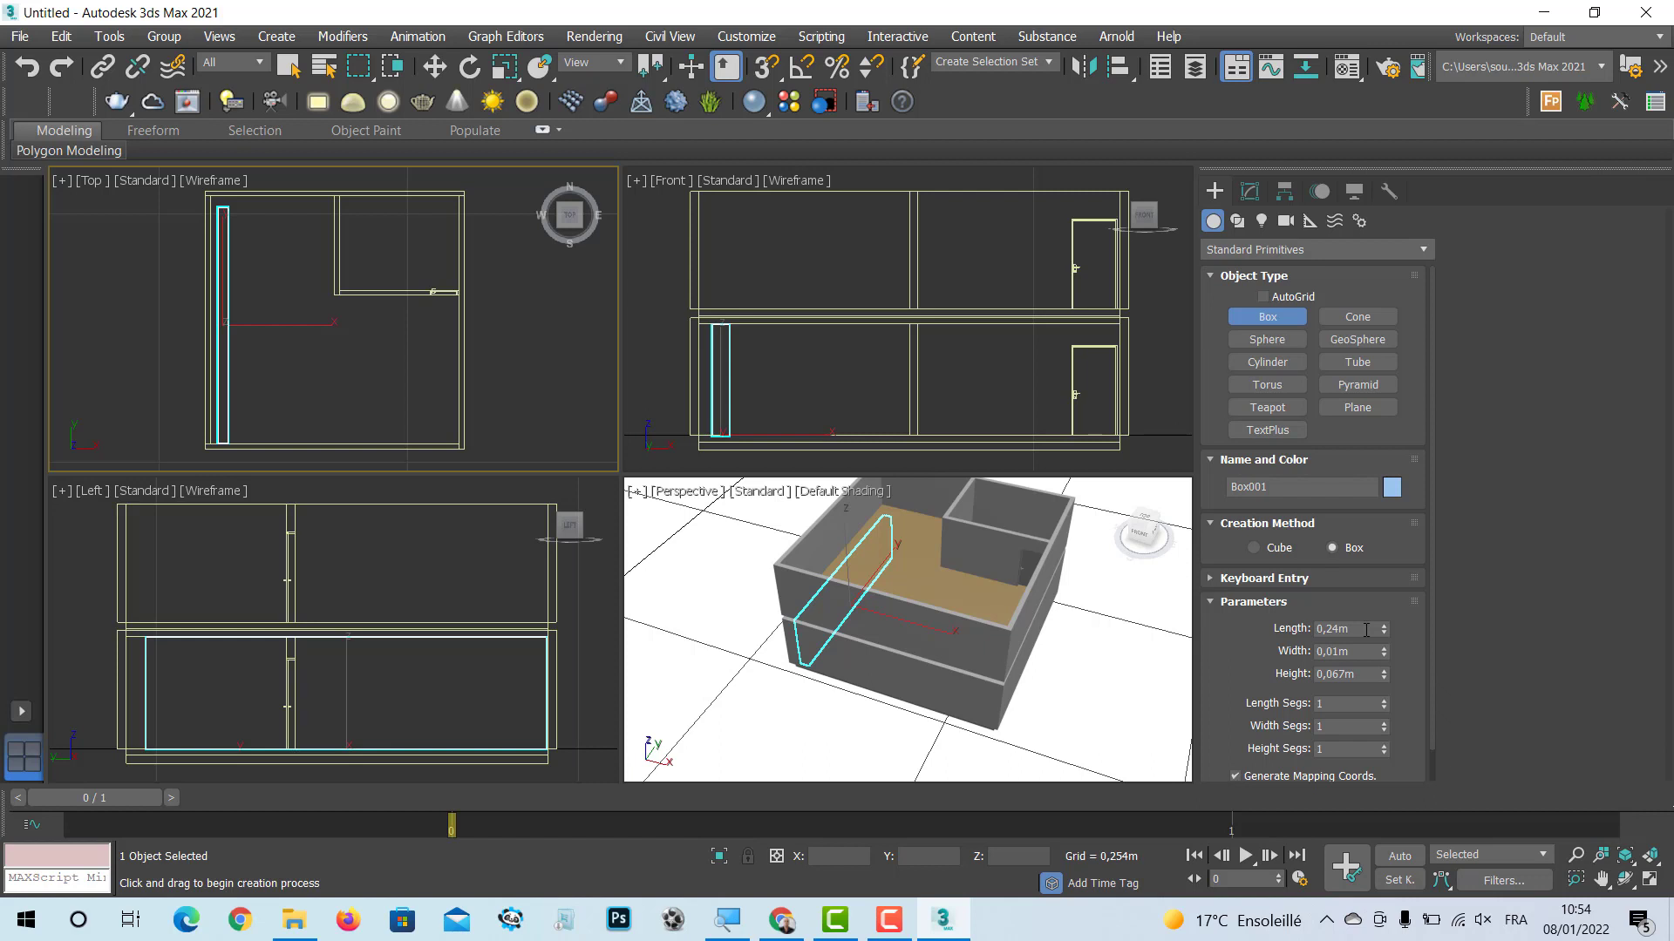
{"action": "key", "text": "Delete"}
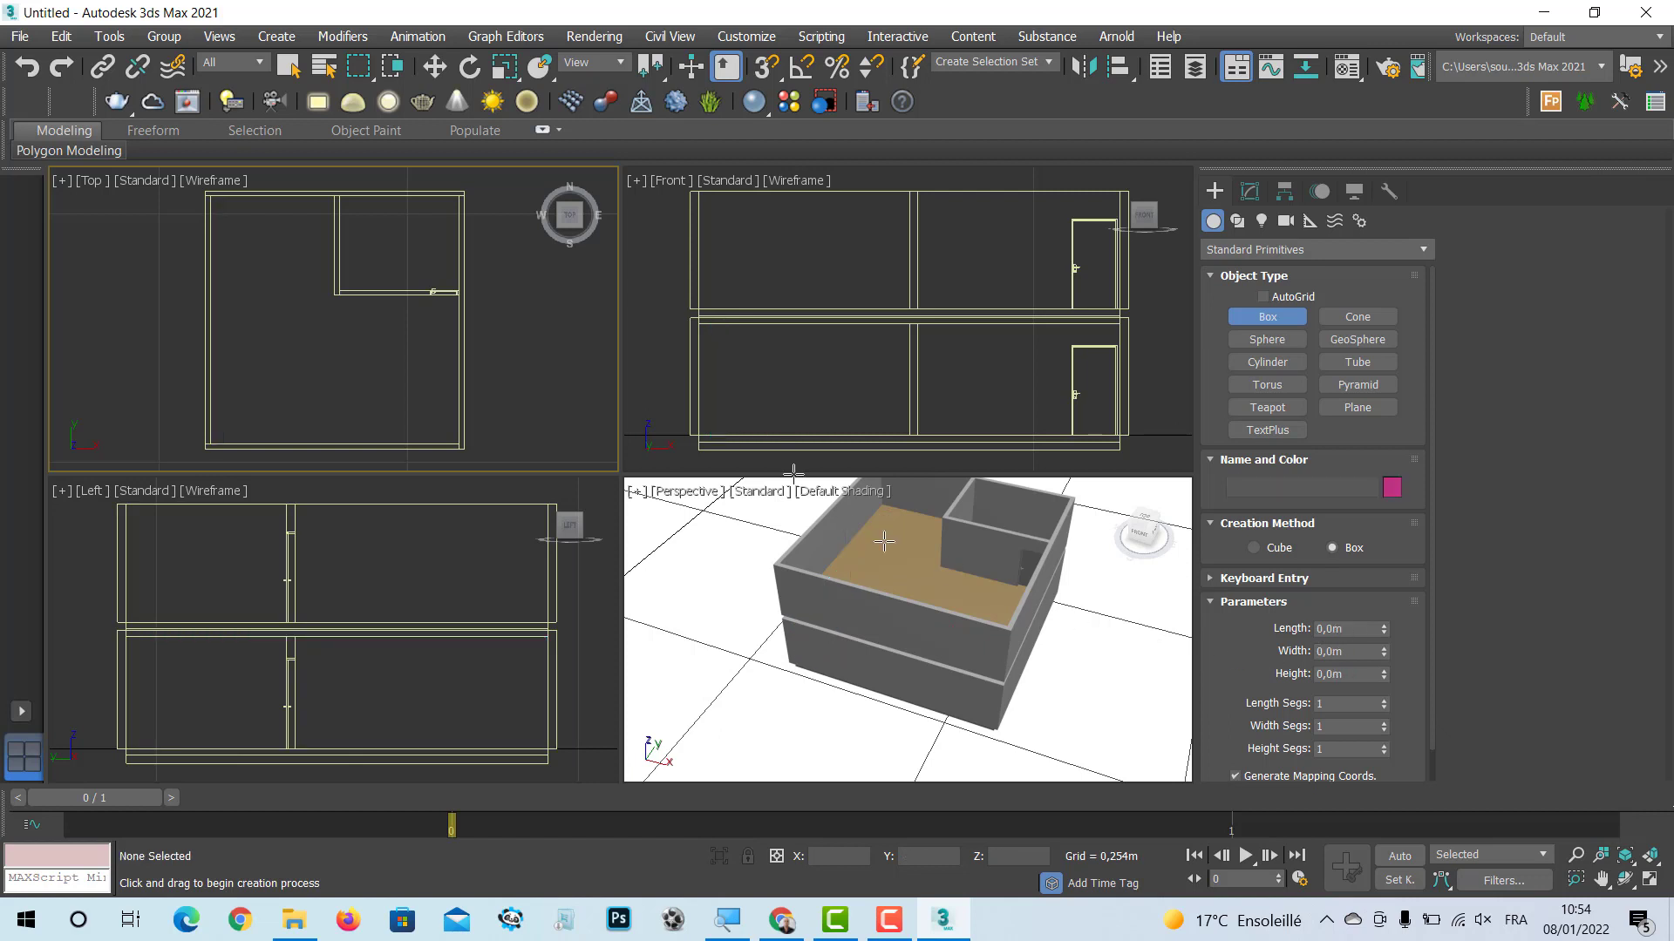
Step: Maximize the Top view and draw a plane about 0.6 m long and 0.75 m wide beside the building
{"action": "middle_click_drag", "start_coordinate": [333, 327], "coordinate": [351, 324]}
{"action": "key", "text": "alt+w"}
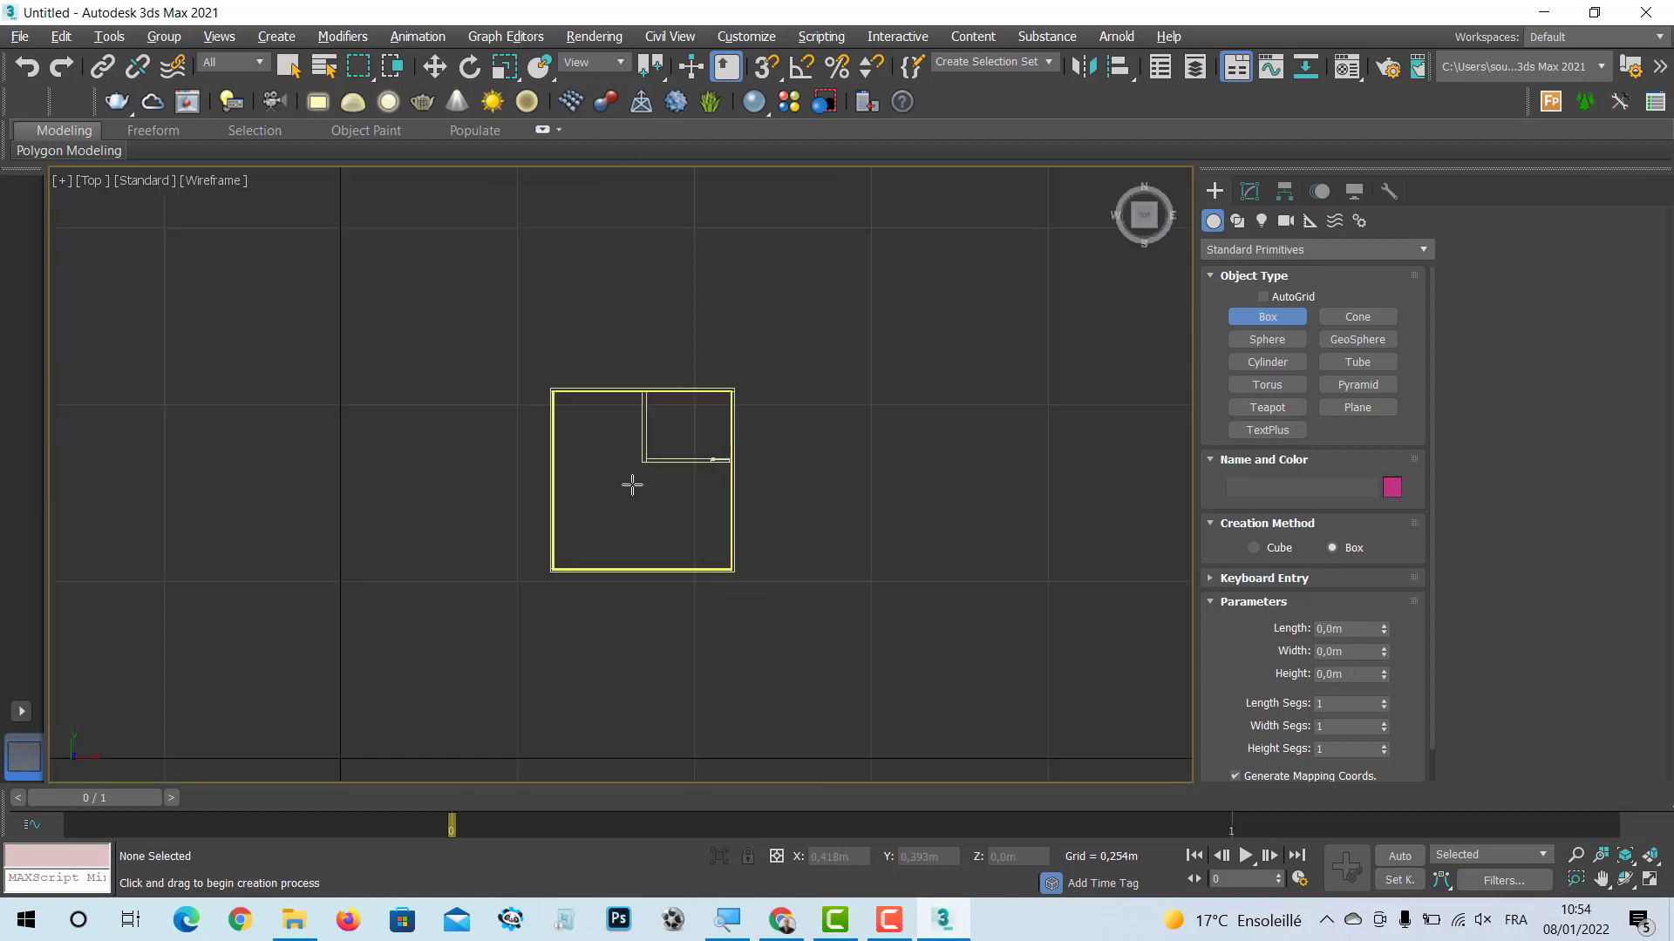
{"action": "scroll", "coordinate": [635, 486], "scroll_direction": "down", "scroll_amount": 2}
{"action": "middle_click_drag", "start_coordinate": [635, 485], "coordinate": [611, 483]}
{"action": "scroll", "coordinate": [610, 482], "scroll_direction": "down", "scroll_amount": 1}
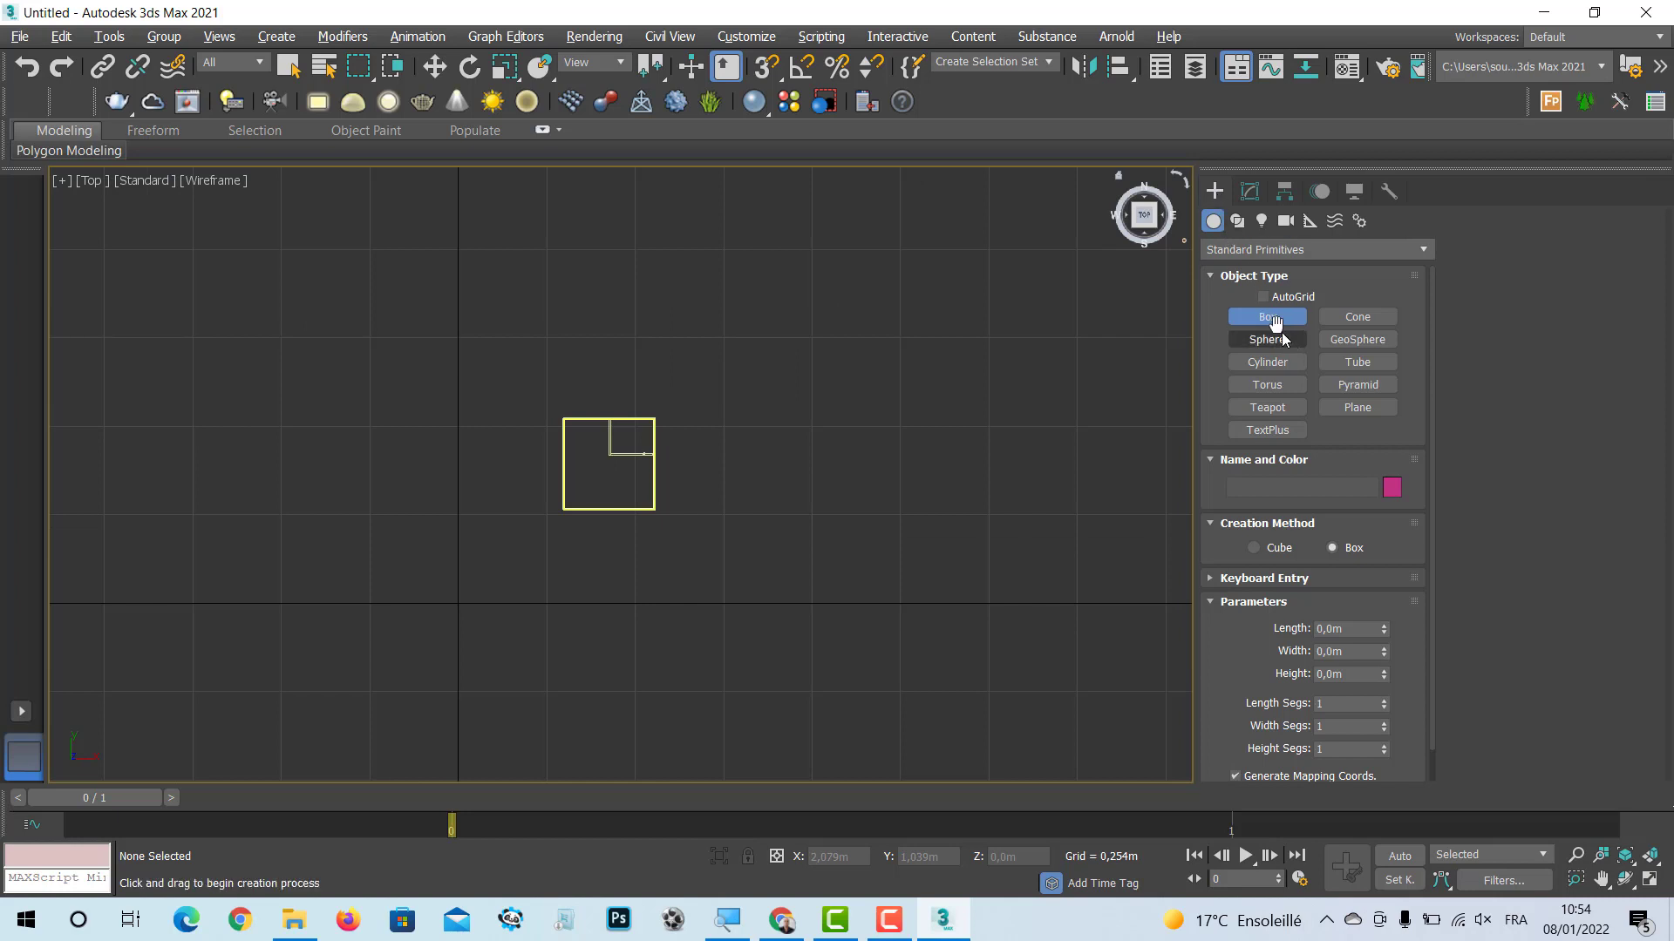
{"action": "left_click", "coordinate": [1335, 410]}
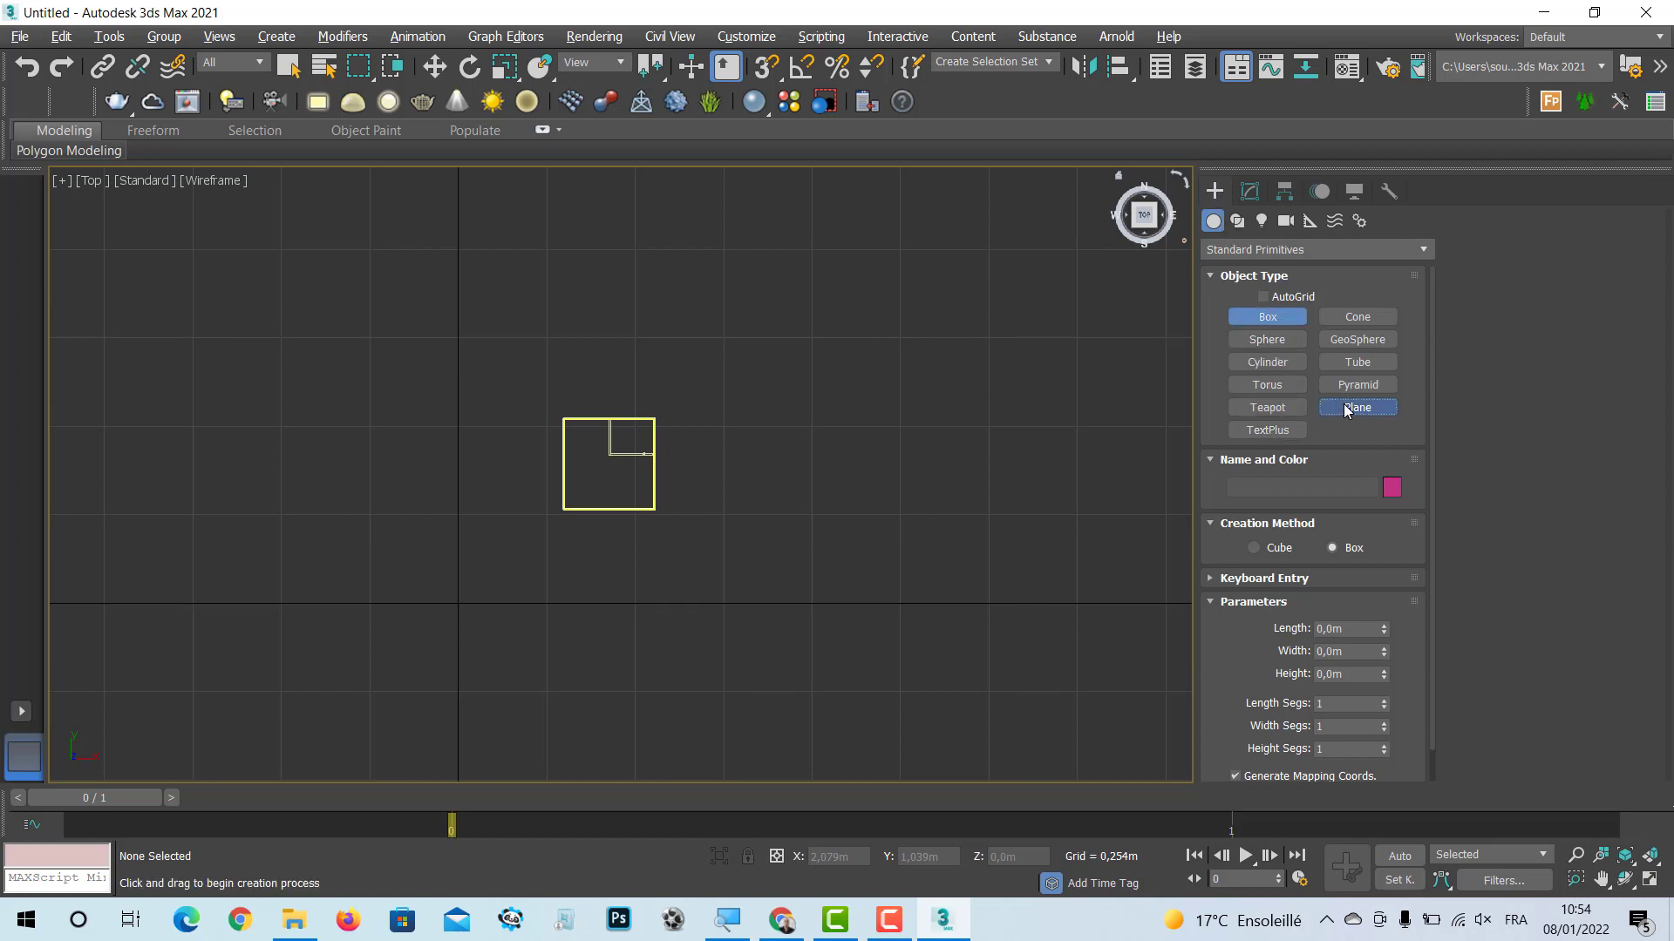
{"action": "middle_click_drag", "start_coordinate": [796, 479], "coordinate": [679, 441]}
{"action": "left_click_drag", "start_coordinate": [621, 398], "coordinate": [883, 608]}
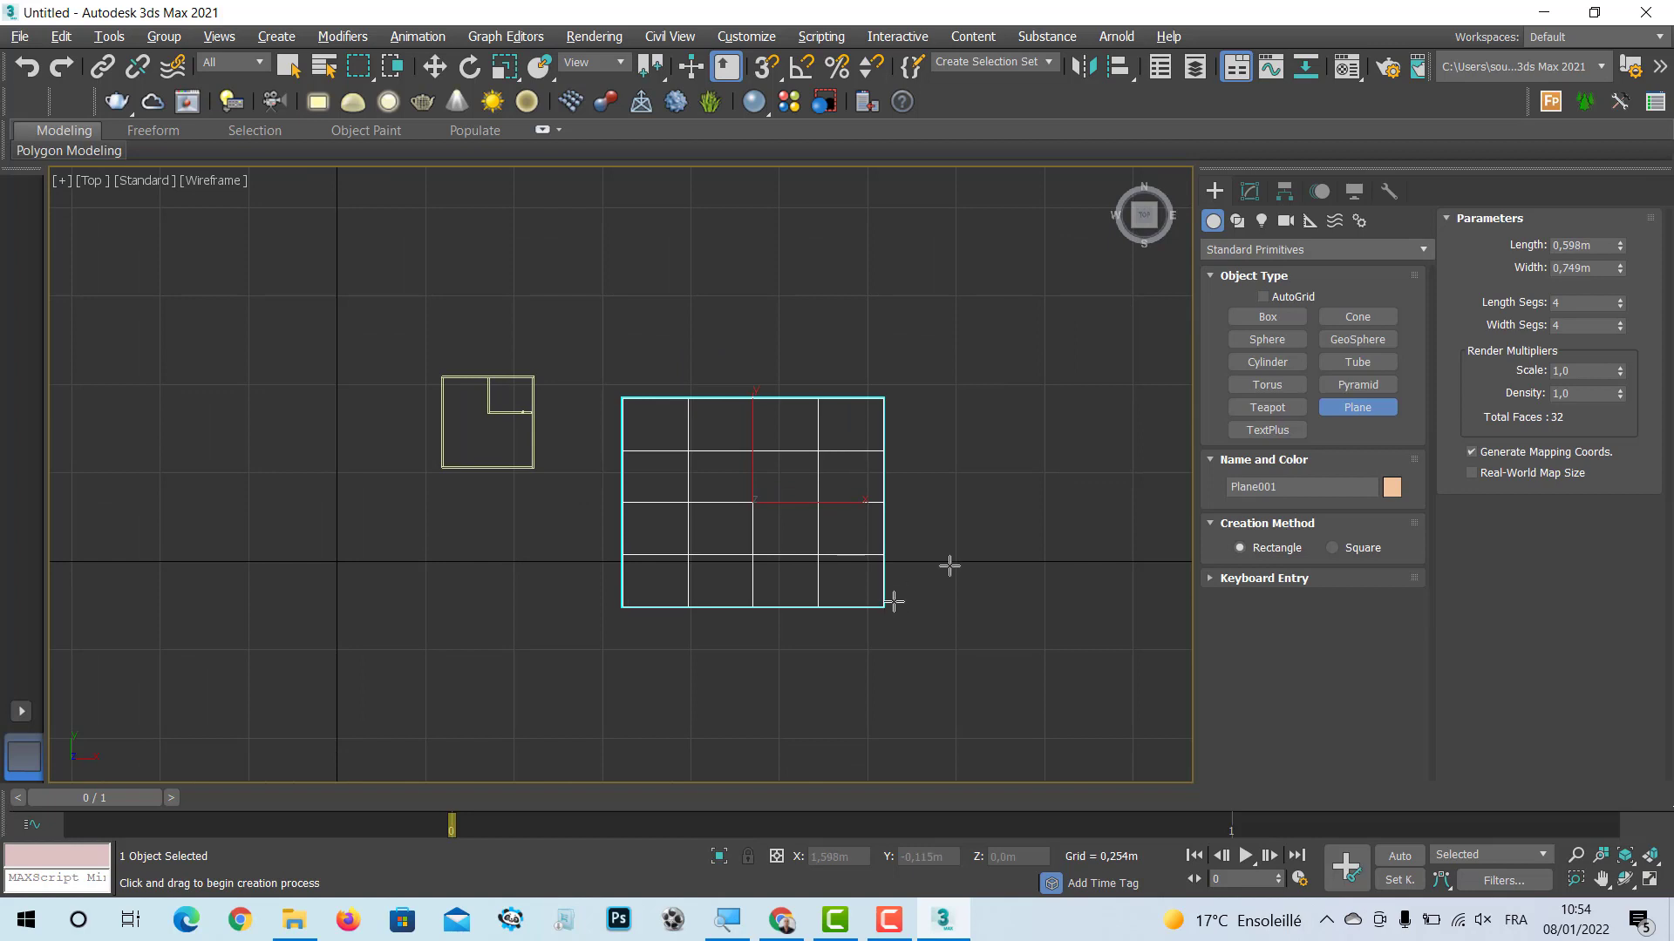
Step: Reduce the plane to one length and one width segment and set its length and width to 1000 cm each
{"action": "left_click", "coordinate": [1249, 191]}
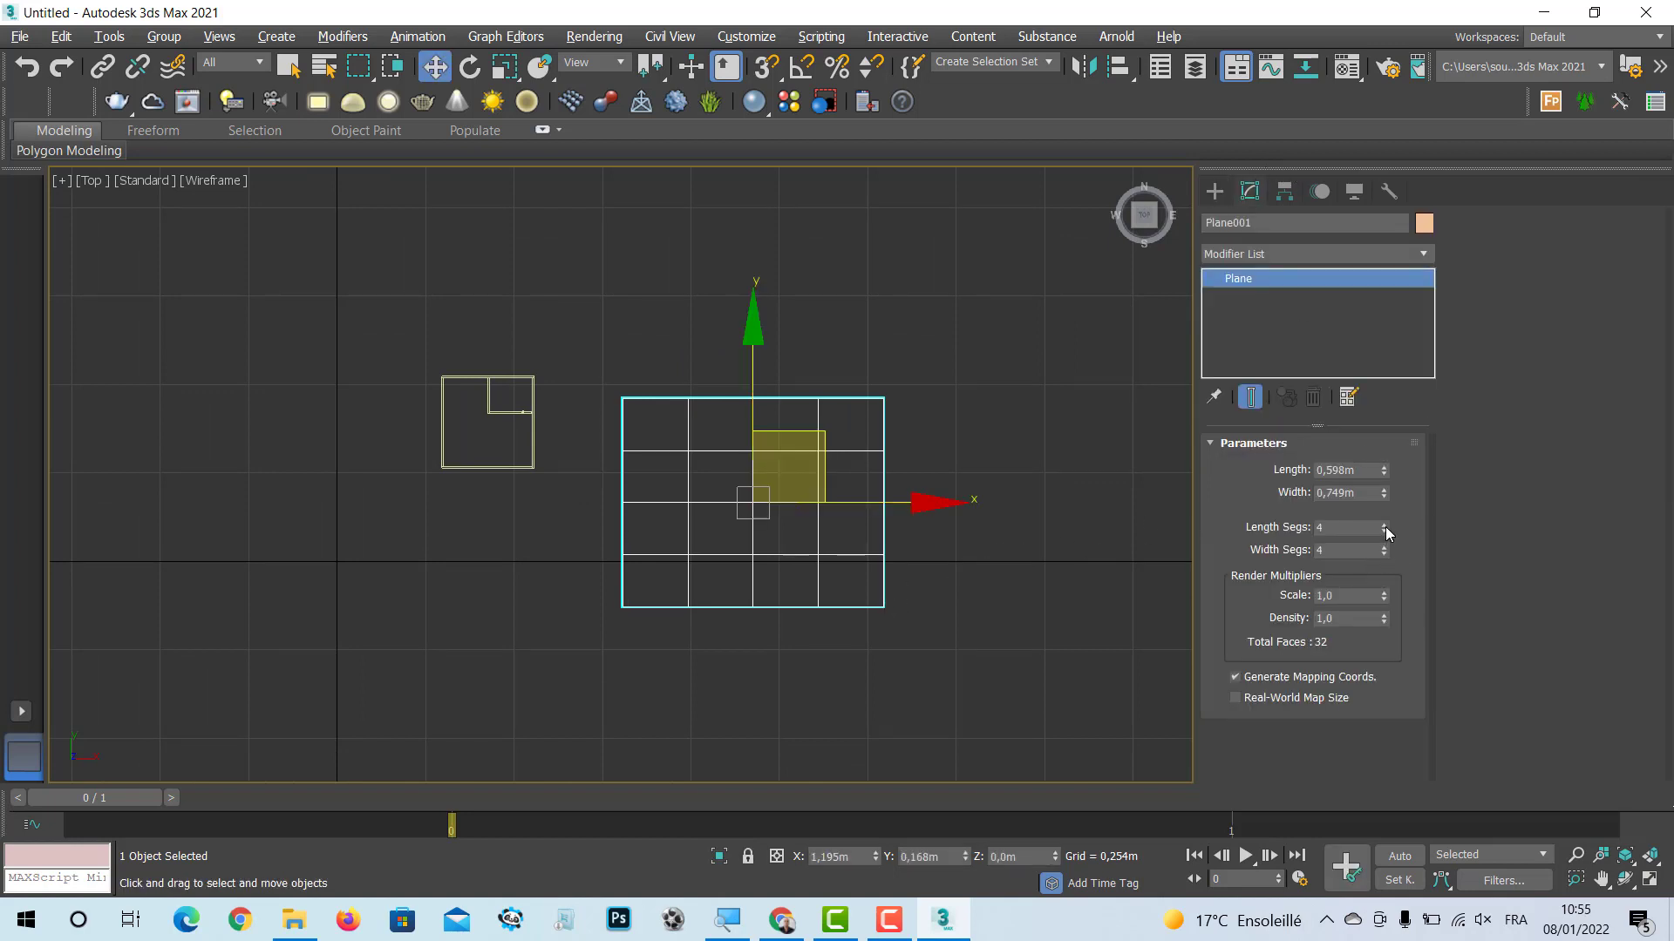
{"action": "left_click_drag", "start_coordinate": [1384, 527], "coordinate": [1386, 621]}
{"action": "left_click", "coordinate": [1363, 470]}
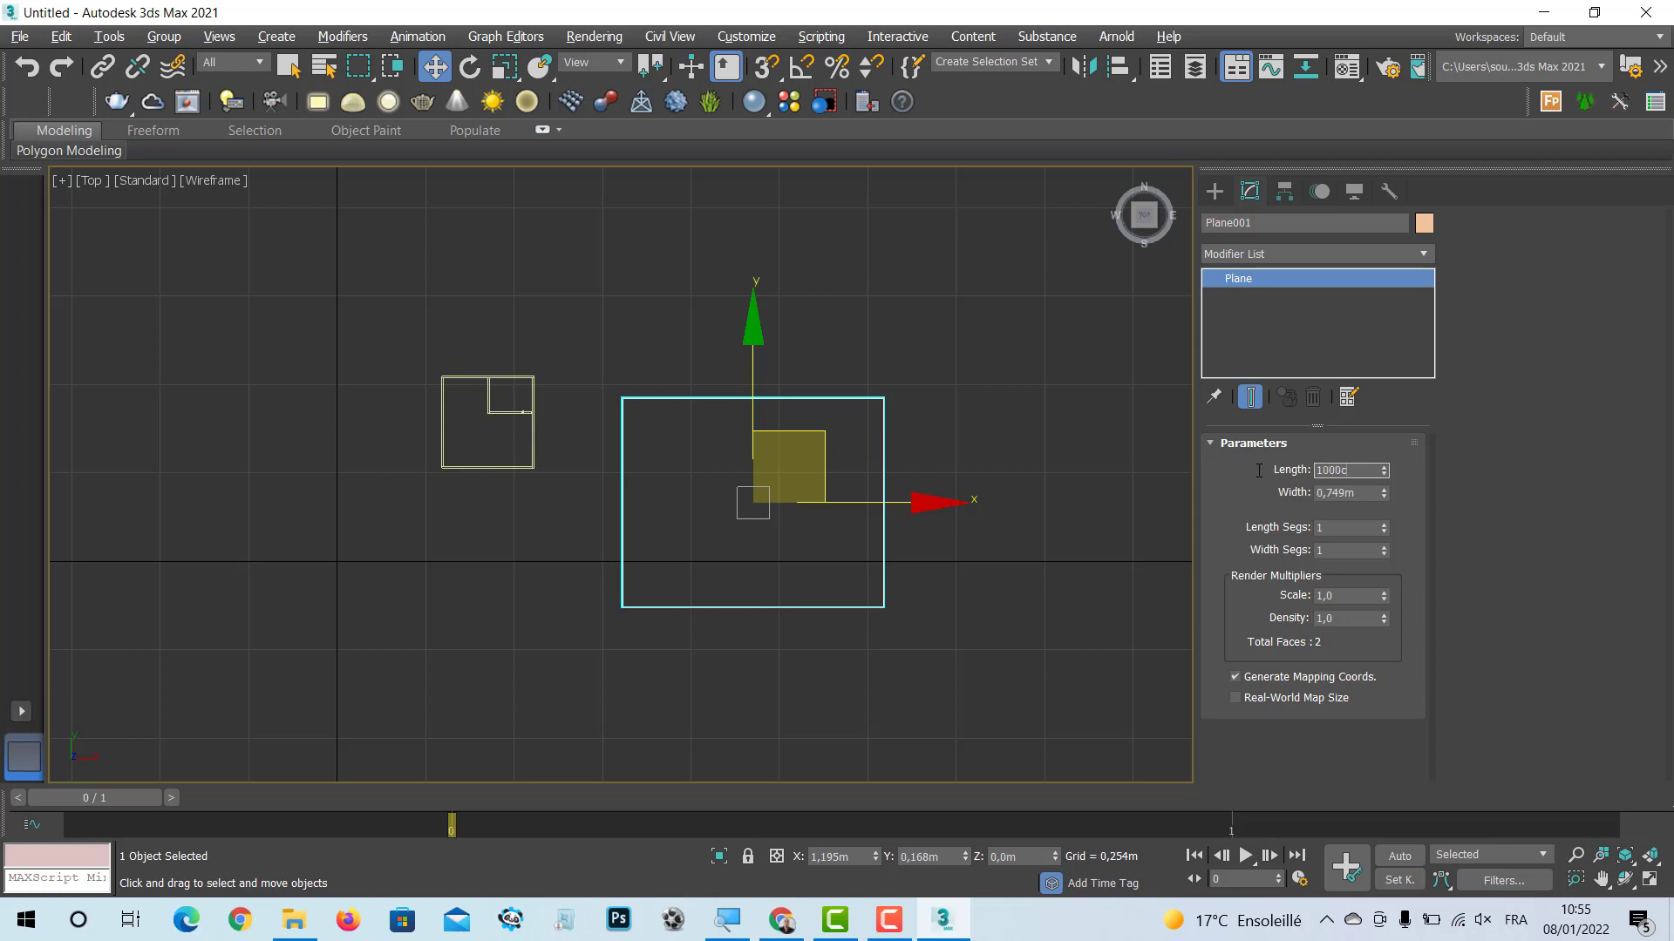
{"action": "left_click", "coordinate": [1363, 493]}
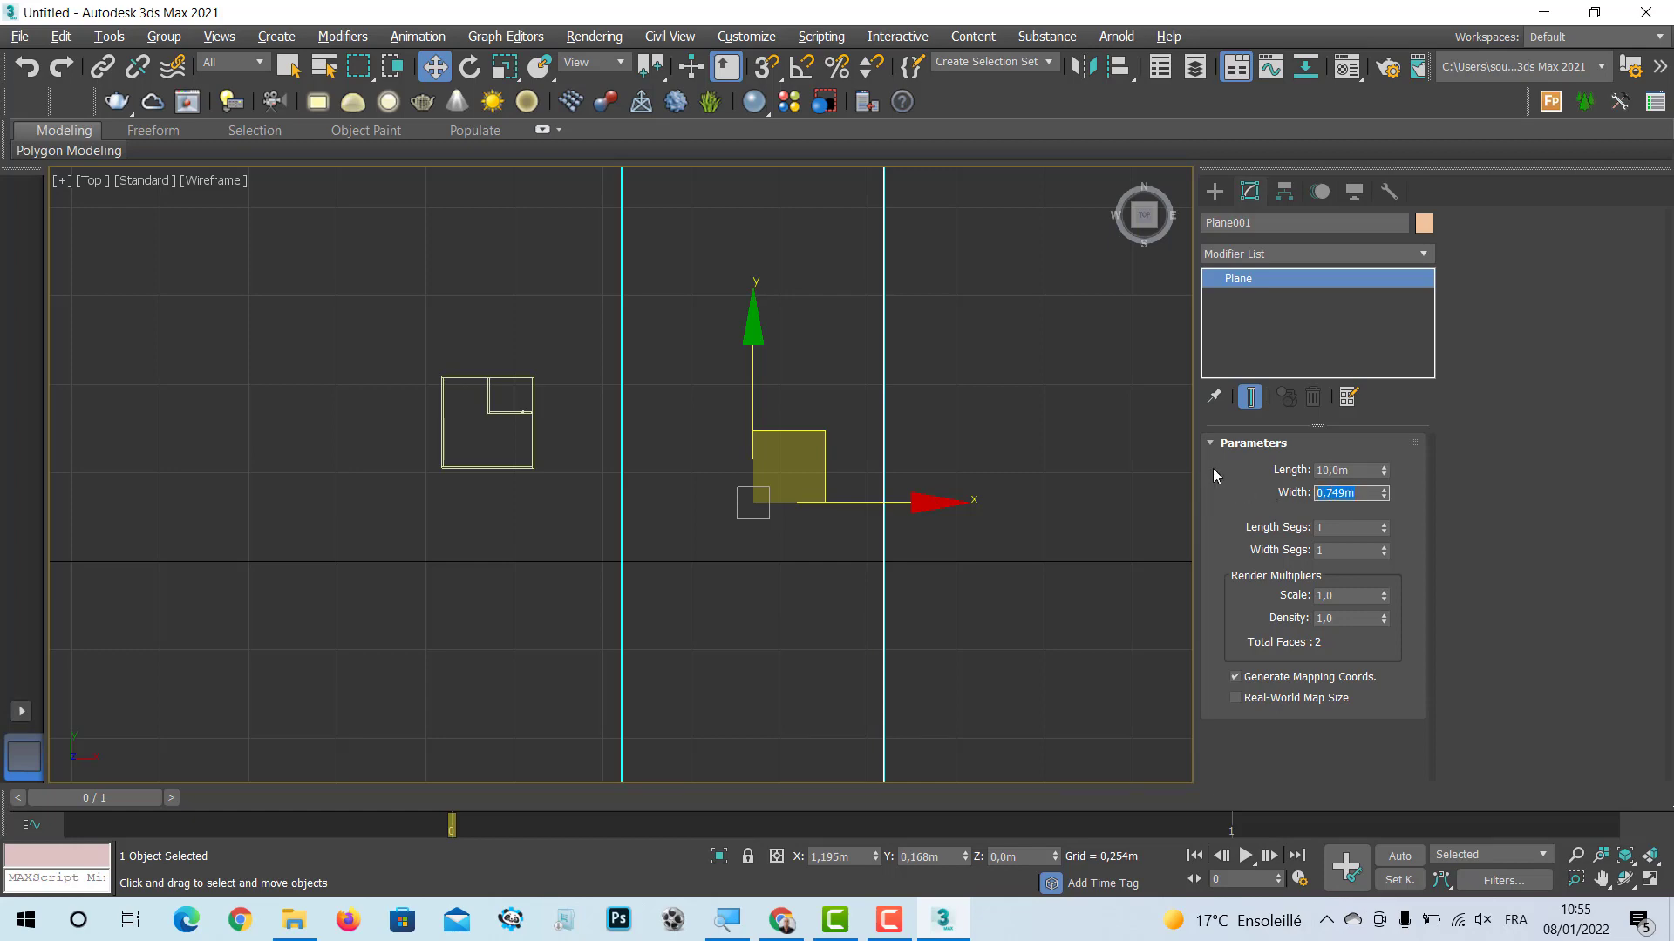
{"action": "type", "text": "1000cm"}
{"action": "key", "text": "Return"}
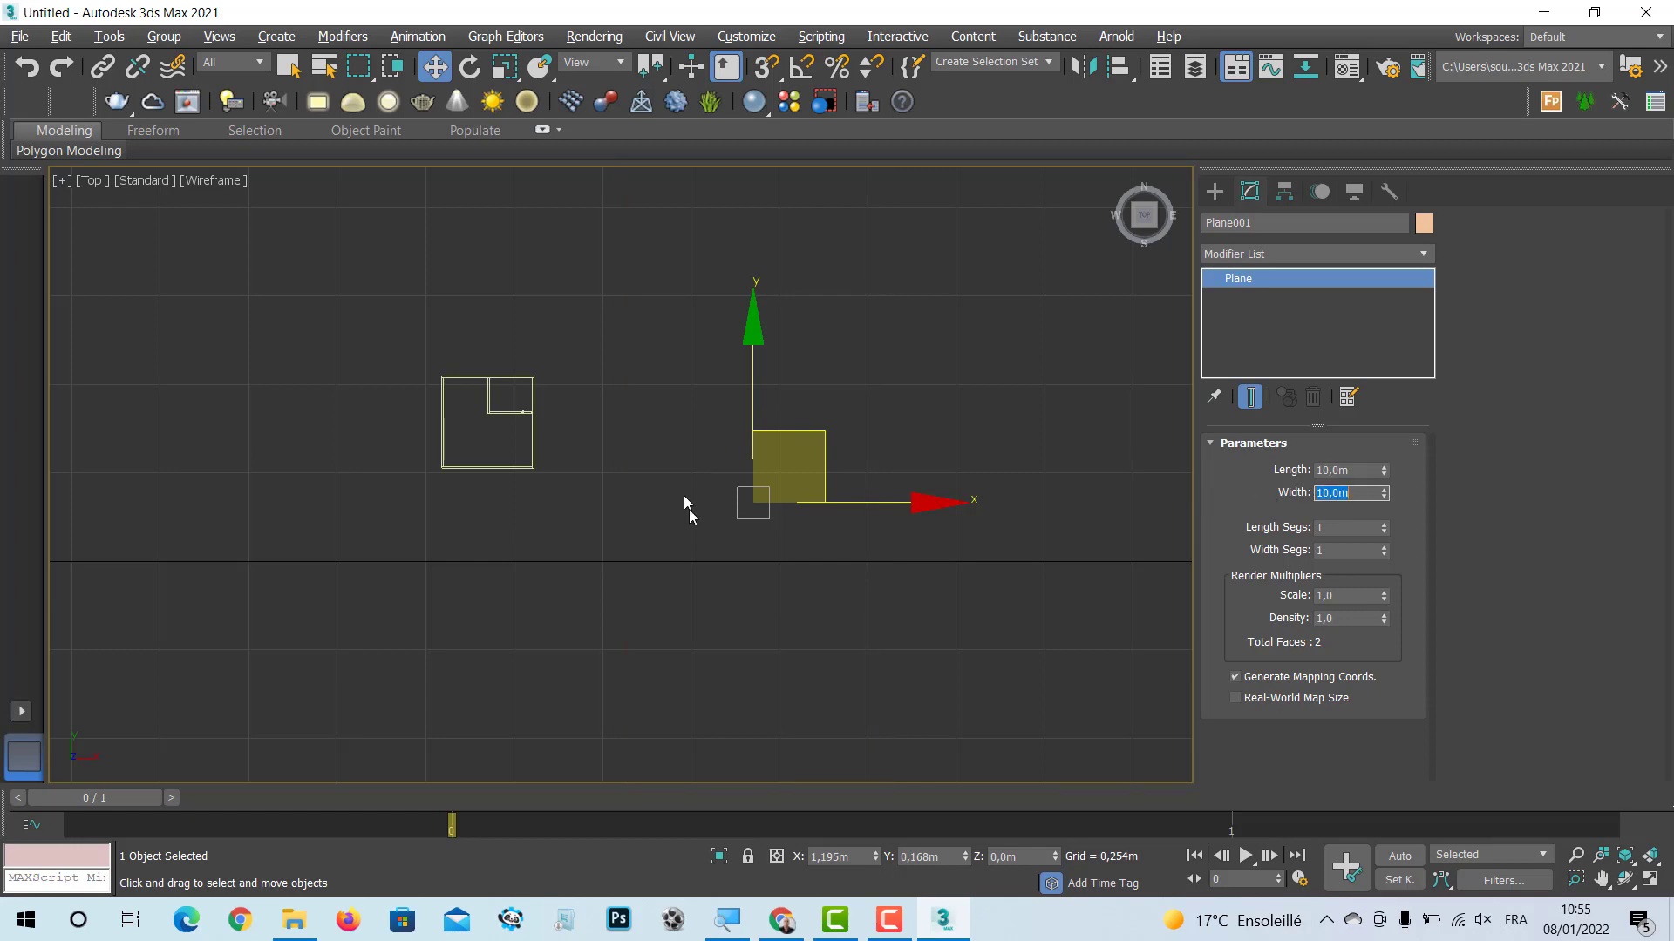
Step: Select all the building objects without the plane in the Top view and move them near the plane's center
{"action": "scroll", "coordinate": [689, 509], "scroll_direction": "down", "scroll_amount": 5}
{"action": "middle_click_drag", "start_coordinate": [699, 529], "coordinate": [676, 486]}
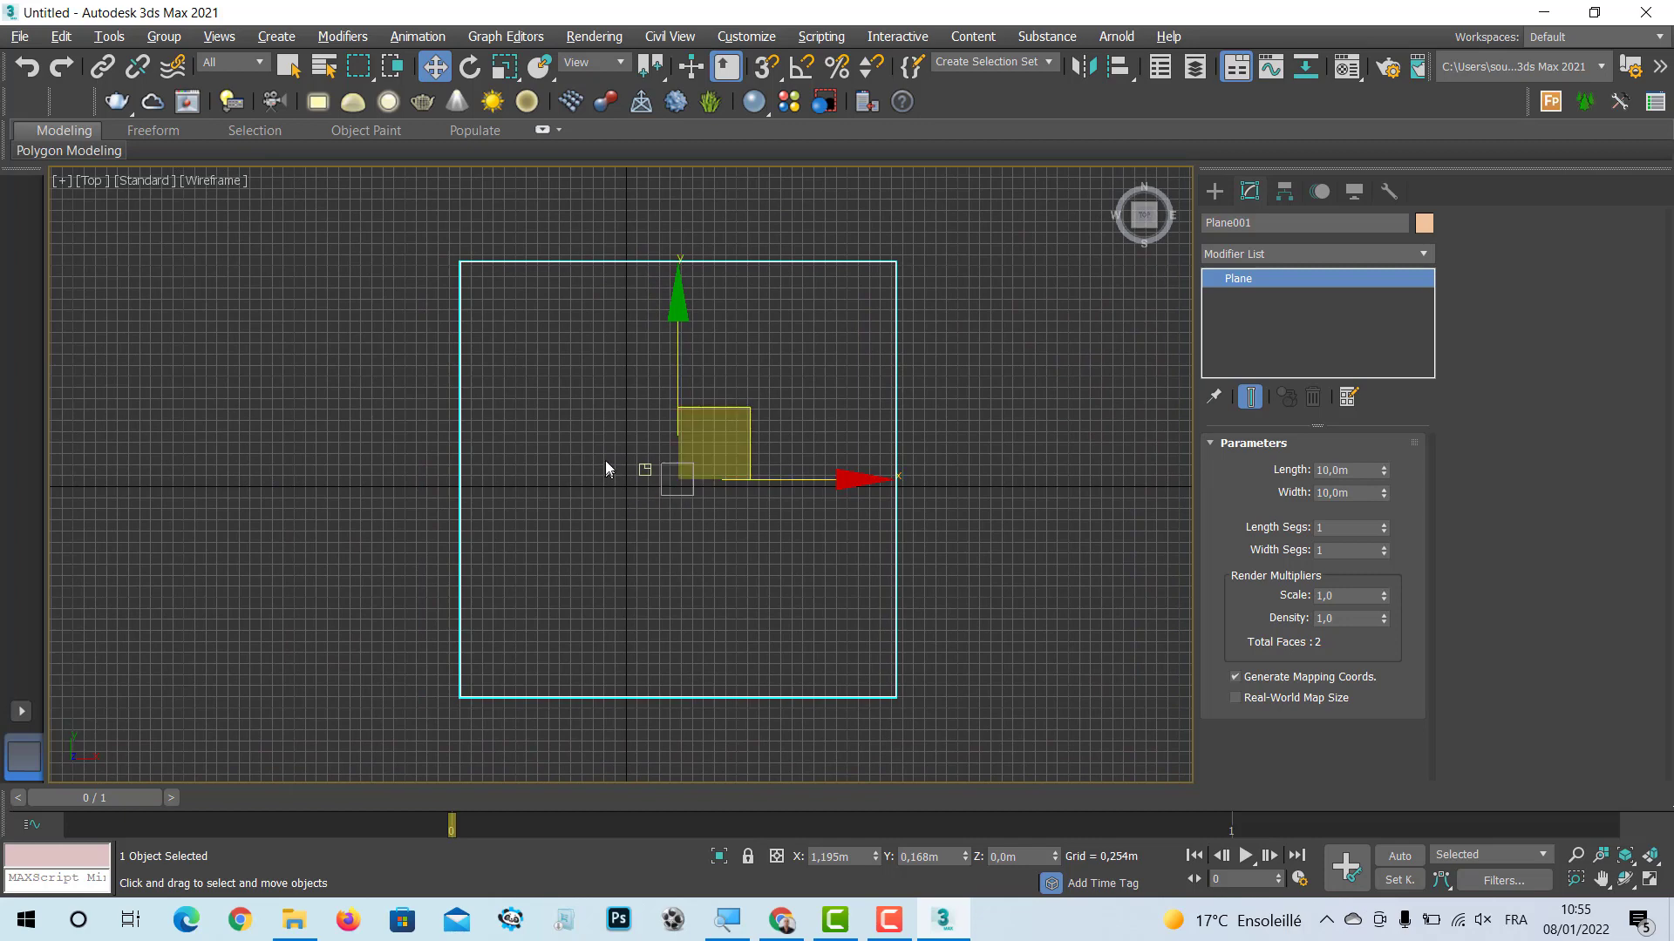
{"action": "left_click_drag", "start_coordinate": [605, 457], "coordinate": [666, 494]}
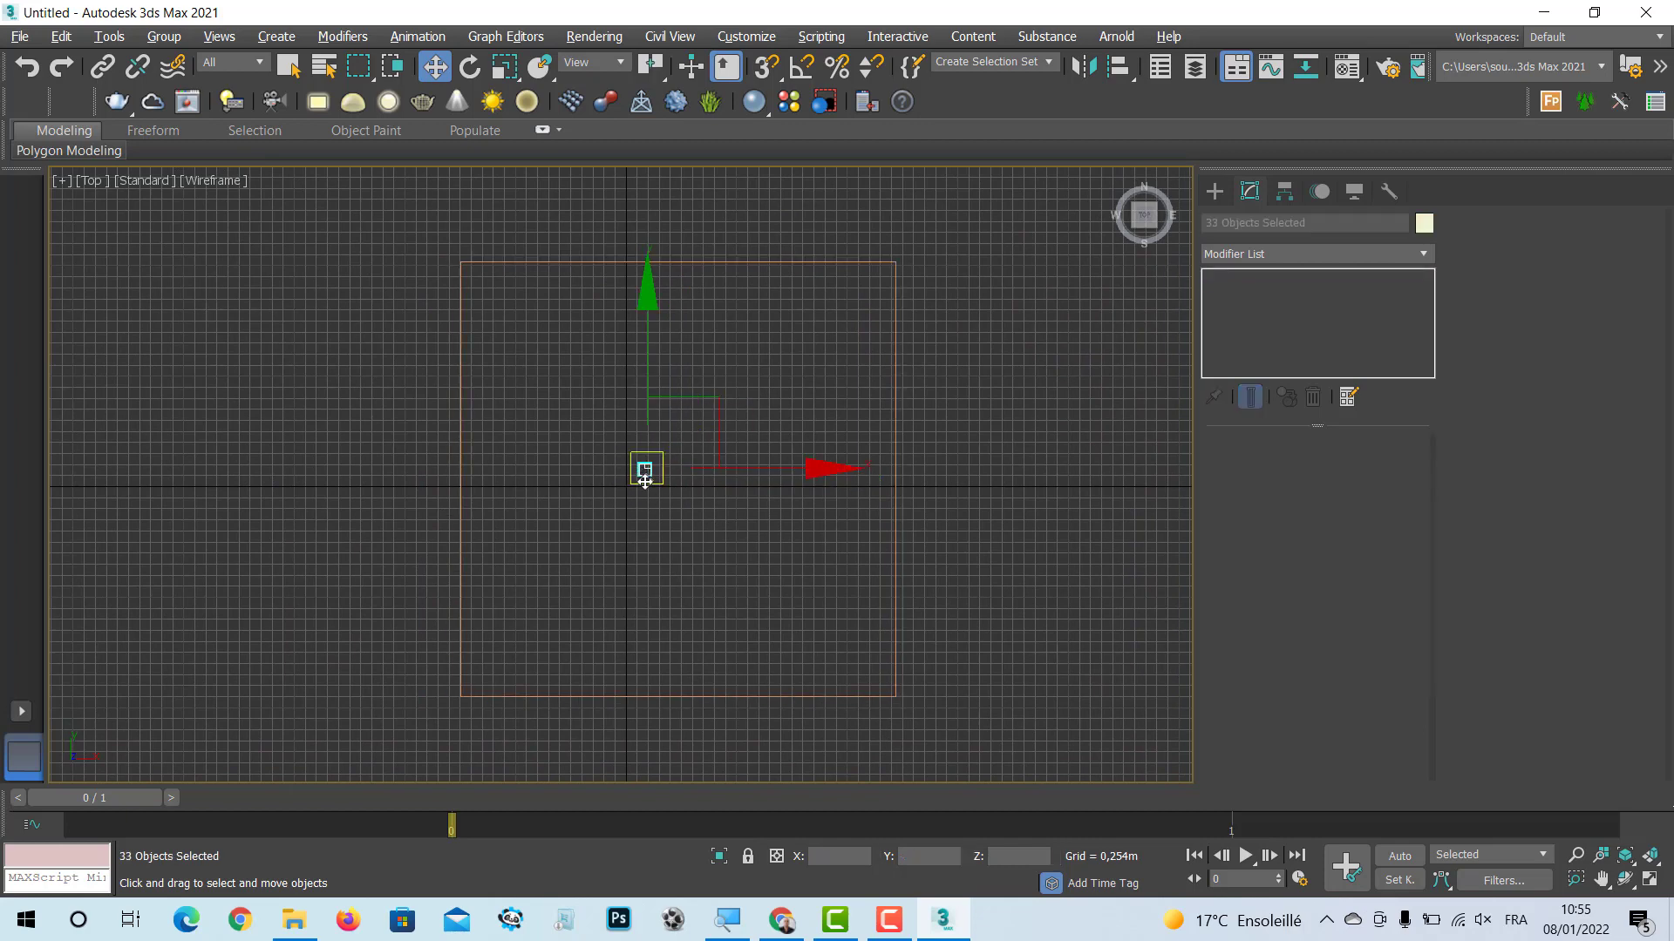
{"action": "left_click", "coordinate": [666, 500]}
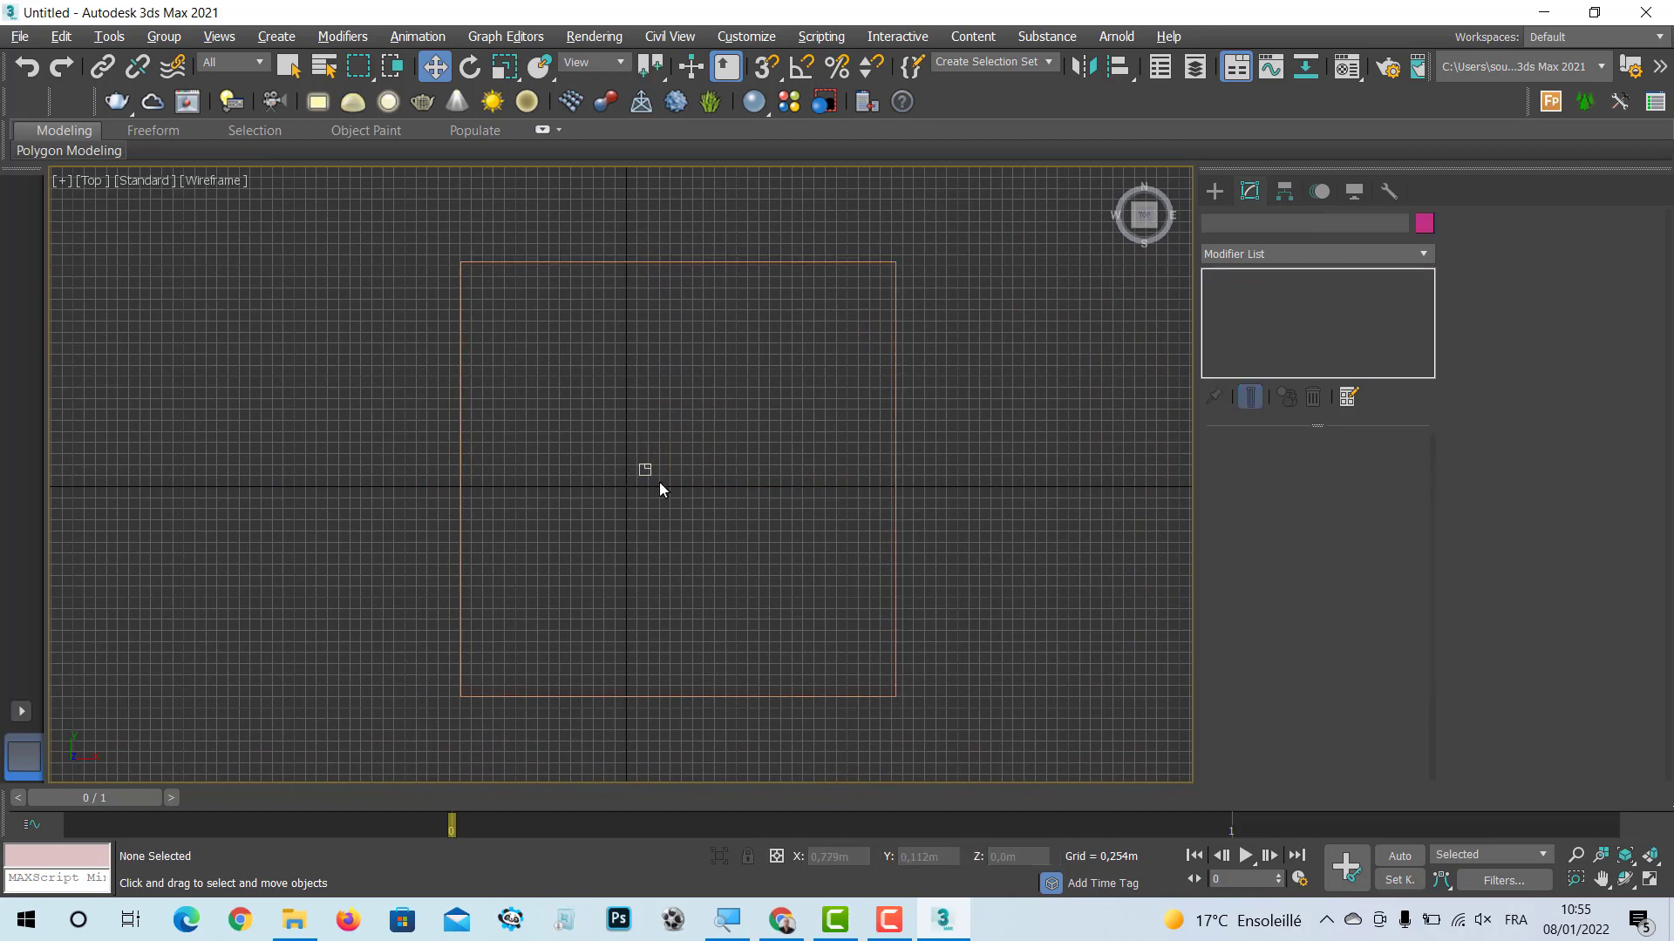
{"action": "scroll", "coordinate": [654, 477], "scroll_direction": "up", "scroll_amount": 5}
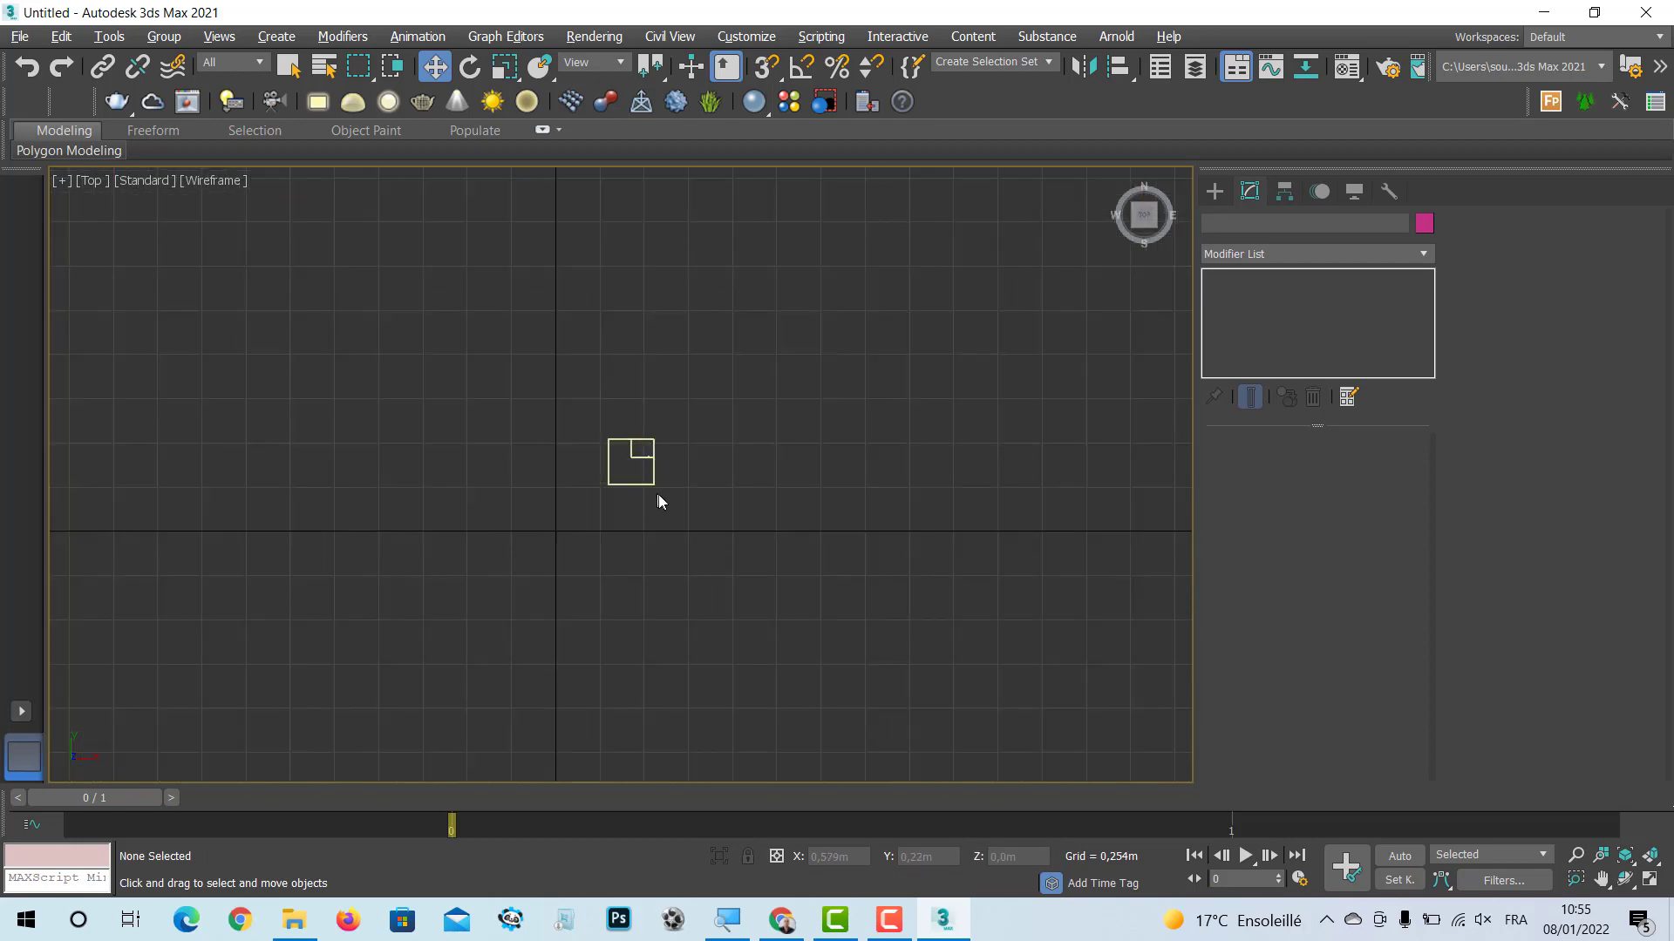
{"action": "left_click", "coordinate": [643, 486]}
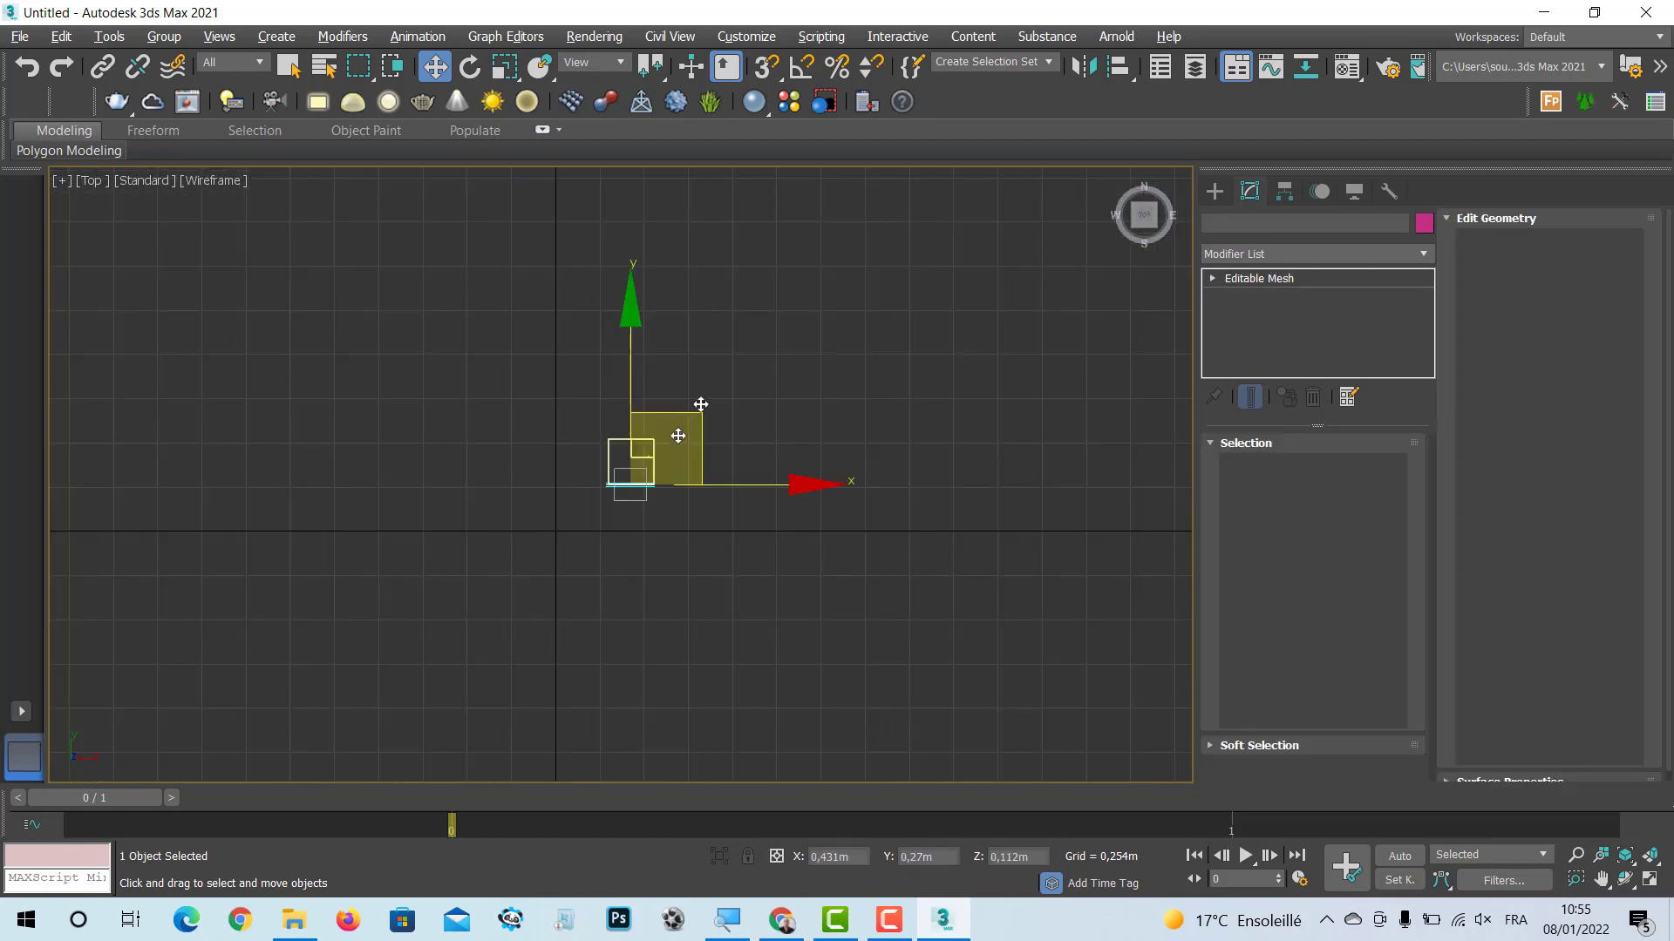
{"action": "left_click_drag", "start_coordinate": [596, 510], "coordinate": [577, 526]}
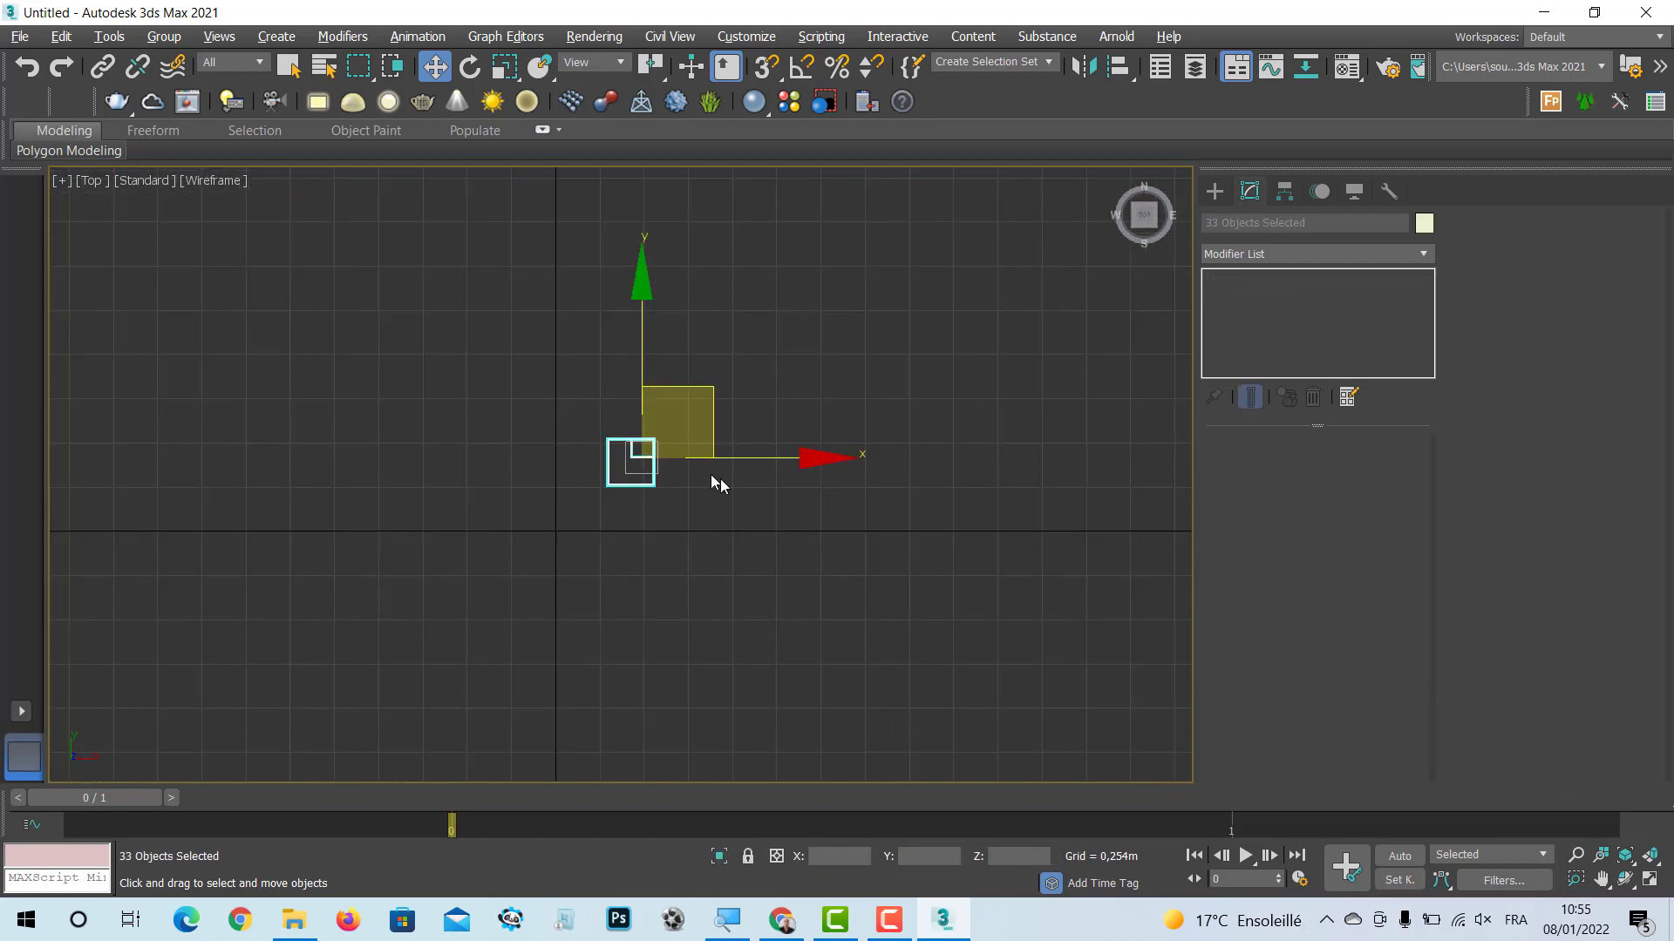
{"action": "scroll", "coordinate": [717, 484], "scroll_direction": "down", "scroll_amount": 3}
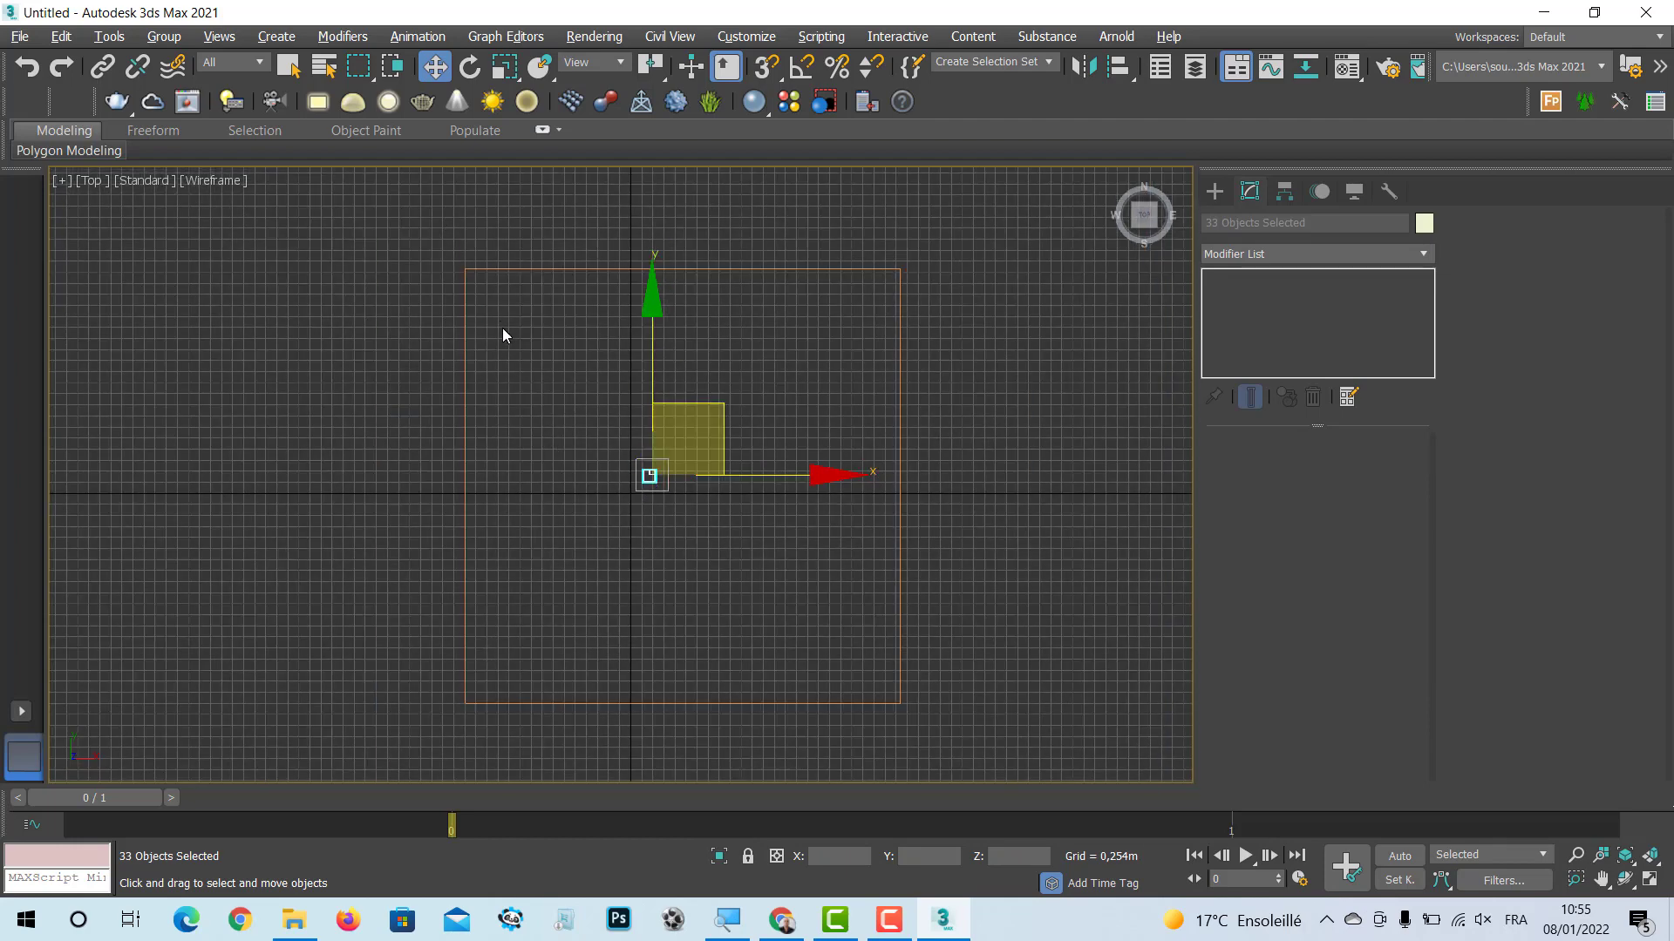
{"action": "left_click_drag", "start_coordinate": [725, 418], "coordinate": [757, 443]}
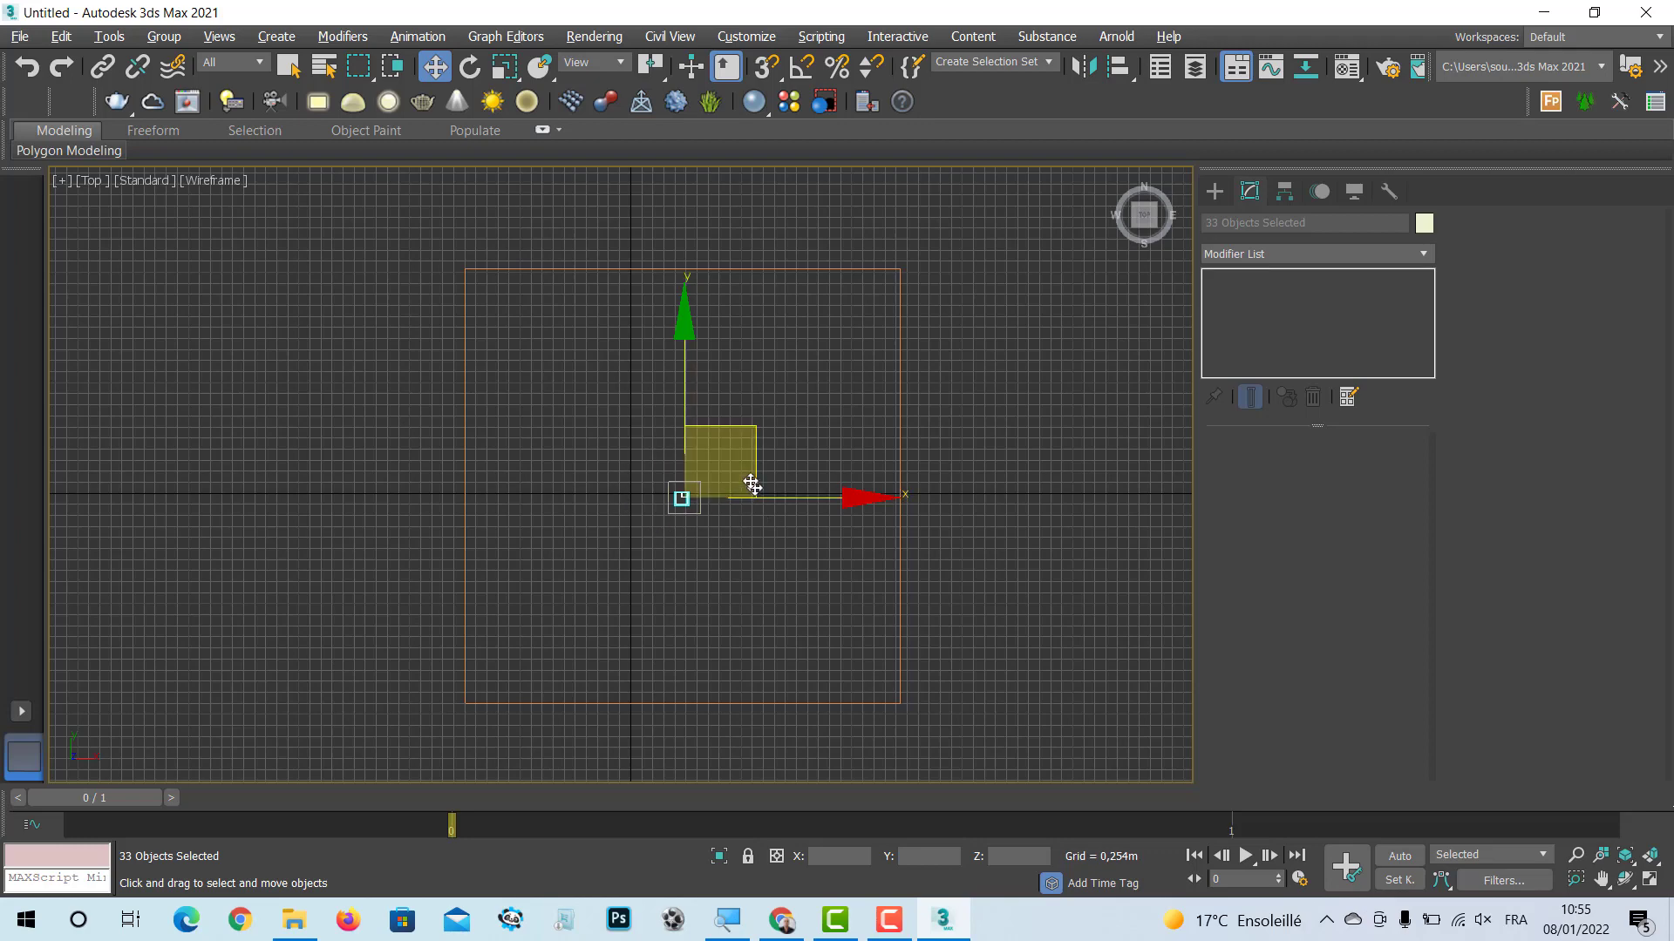
Step: Scale the selected building up uniformly and move it over the reference plane
{"action": "left_click", "coordinate": [504, 67]}
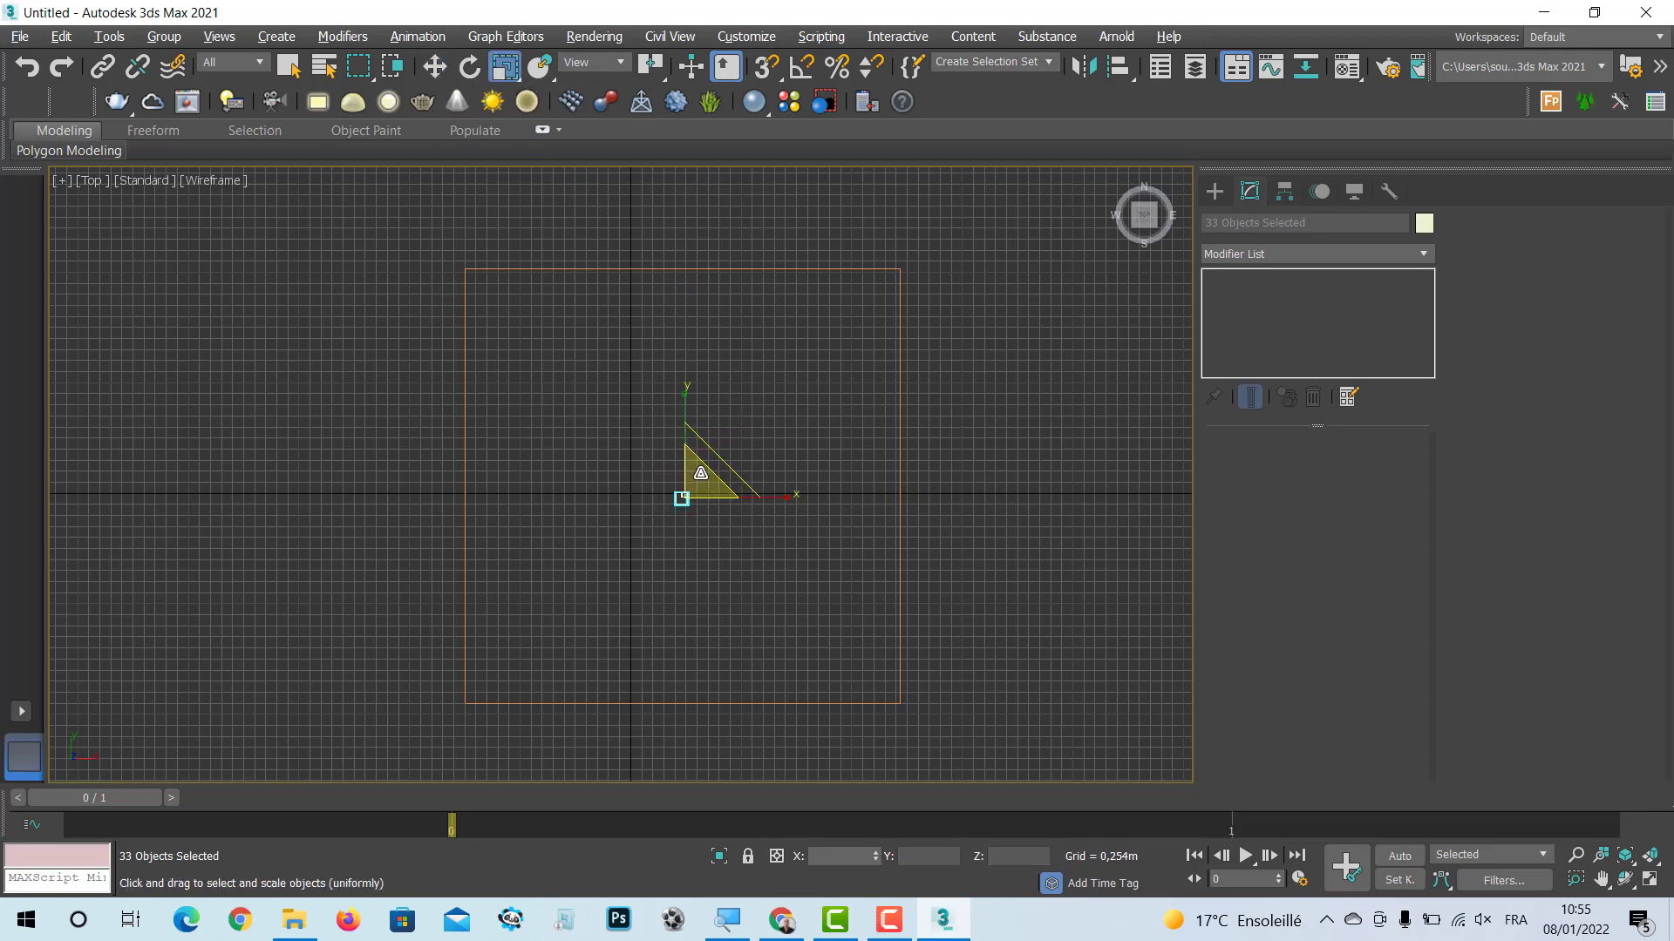
{"action": "left_click_drag", "start_coordinate": [702, 462], "coordinate": [782, 256]}
{"action": "left_click", "coordinate": [434, 67]}
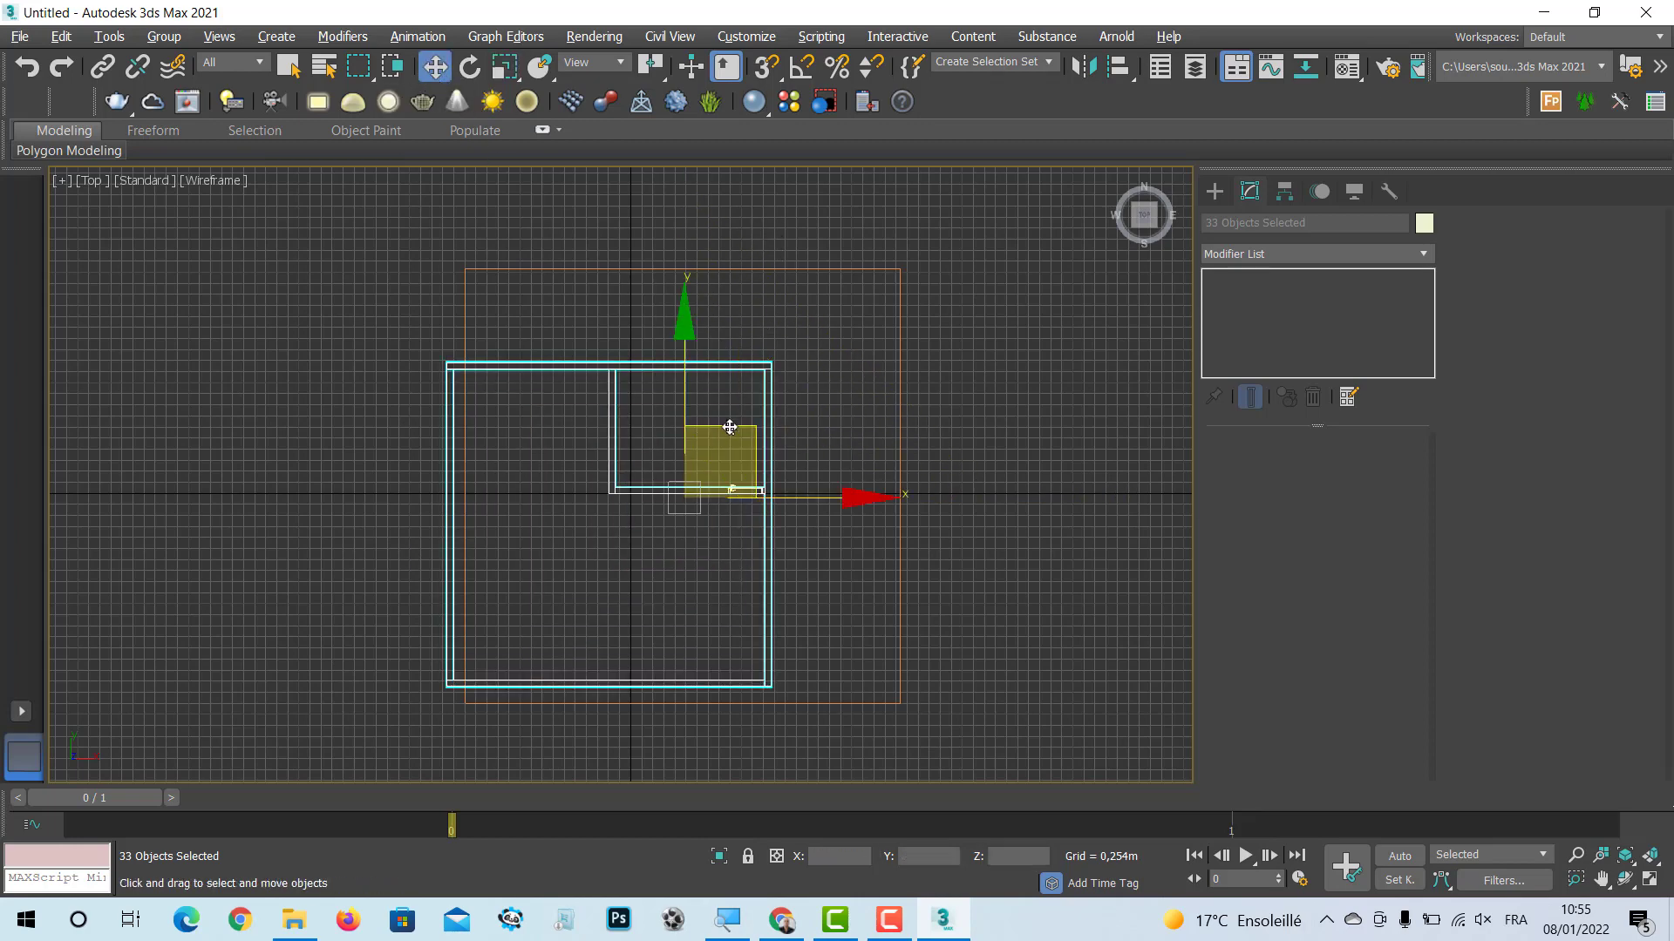
{"action": "left_click_drag", "start_coordinate": [761, 430], "coordinate": [816, 453]}
Step: Fine-tune the building's uniform scale and position until its outline matches the 10 m reference plane in the Top view
{"action": "key", "text": "r"}
{"action": "left_click", "coordinate": [436, 70]}
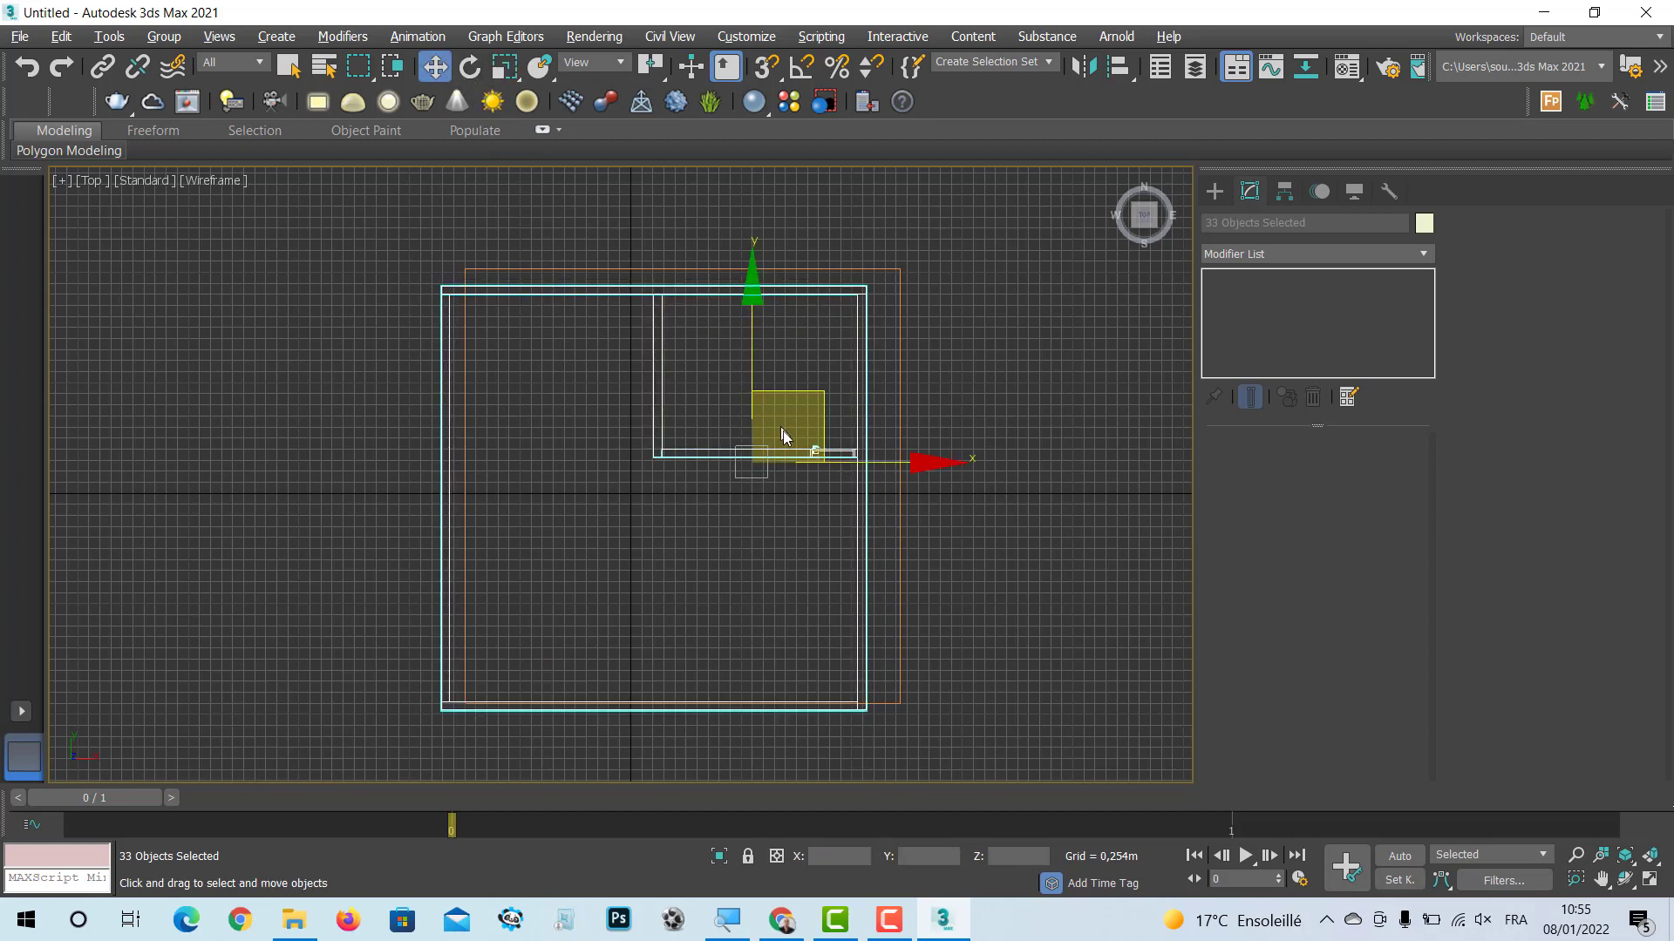
{"action": "left_click_drag", "start_coordinate": [821, 406], "coordinate": [849, 391]}
{"action": "left_click", "coordinate": [505, 70]}
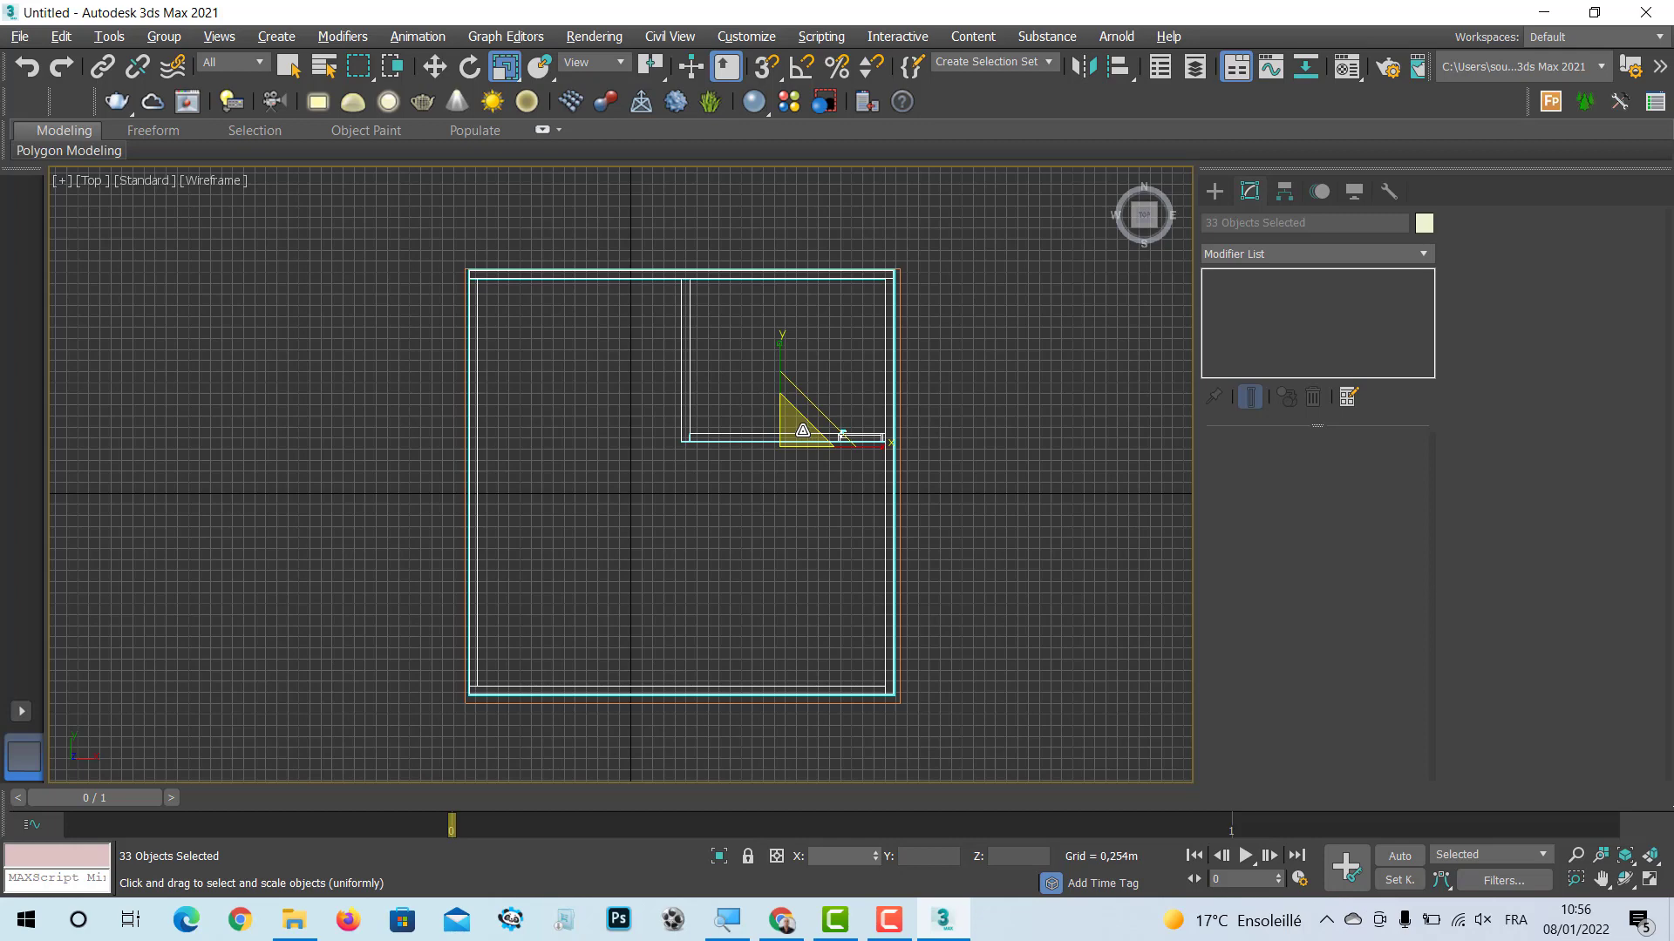
{"action": "left_click_drag", "start_coordinate": [842, 434], "coordinate": [845, 433]}
{"action": "left_click", "coordinate": [434, 67]}
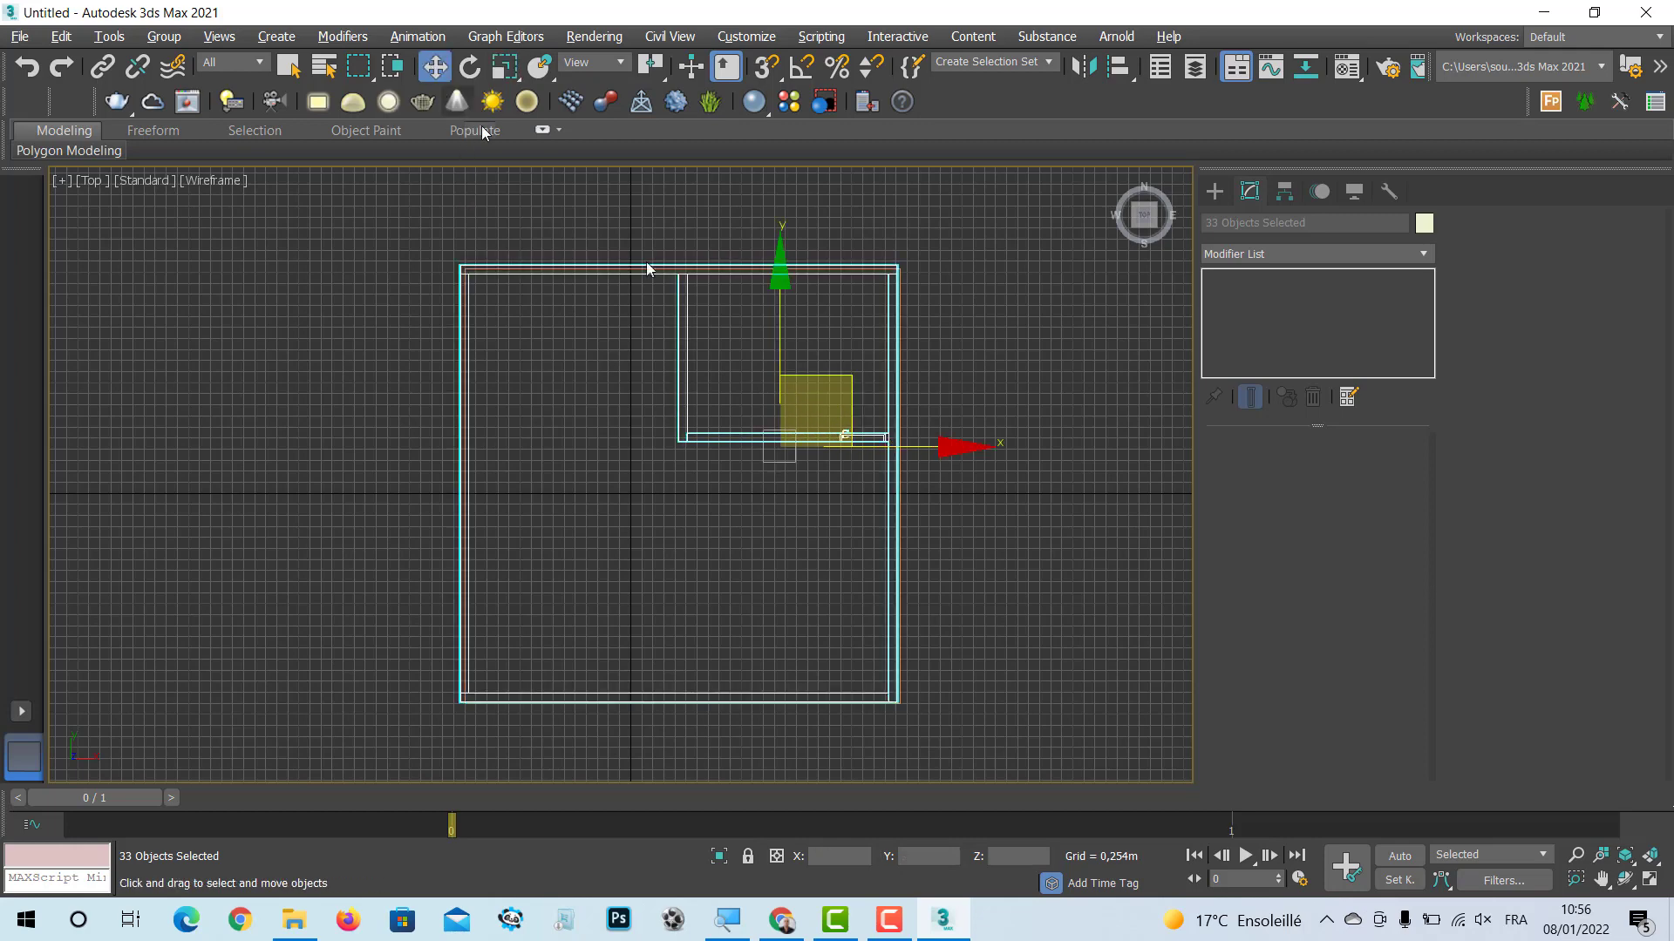
{"action": "left_click", "coordinate": [985, 659]}
Step: Select the reference plane Plane001 by name from the scene's object list and delete it
{"action": "key", "text": "alt+w"}
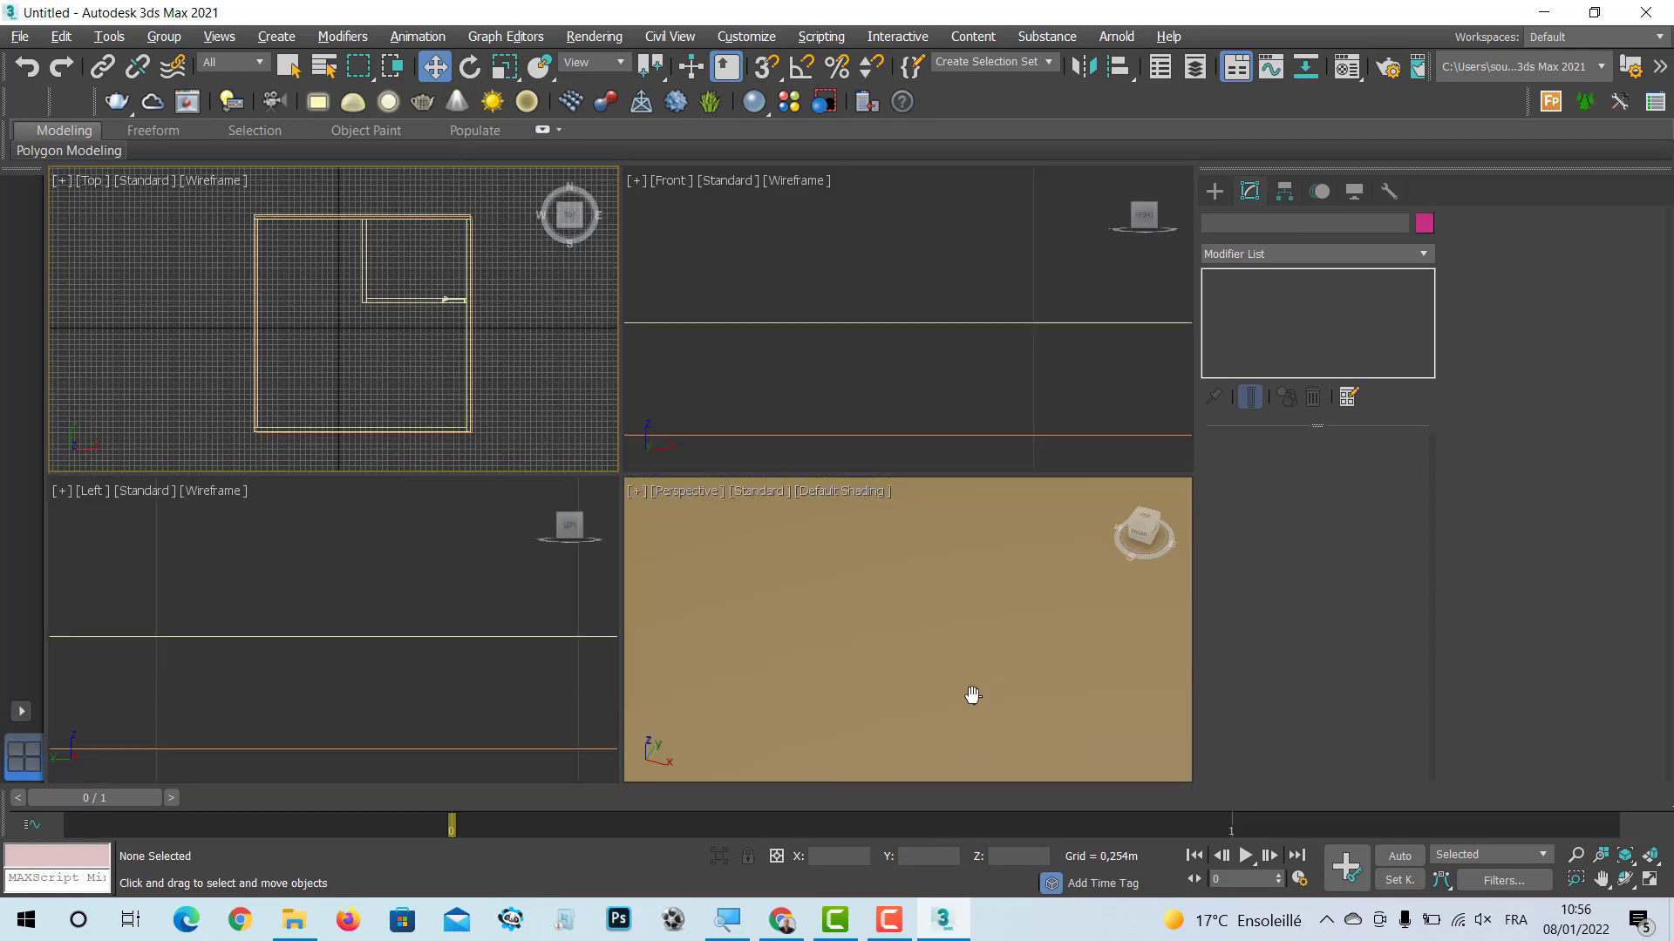
{"action": "middle_click_drag", "start_coordinate": [973, 695], "coordinate": [983, 650]}
{"action": "key", "text": "alt+w"}
{"action": "scroll", "coordinate": [939, 685], "scroll_direction": "down", "scroll_amount": 3}
{"action": "scroll", "coordinate": [941, 686], "scroll_direction": "down", "scroll_amount": 2}
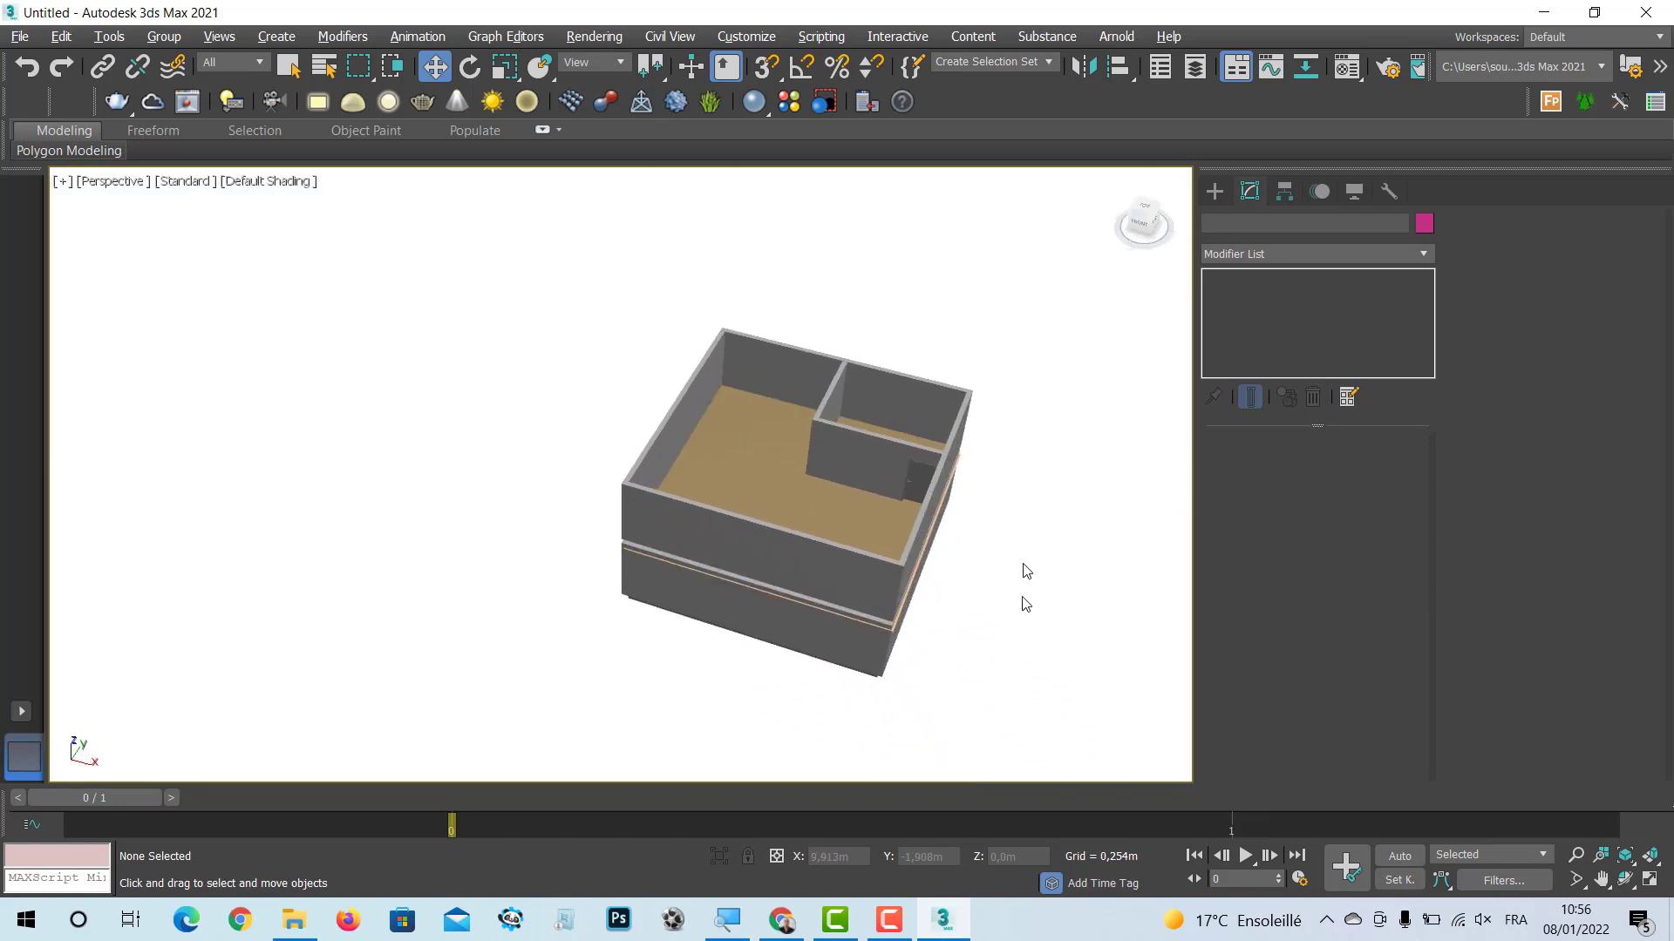
{"action": "left_click", "coordinate": [800, 514]}
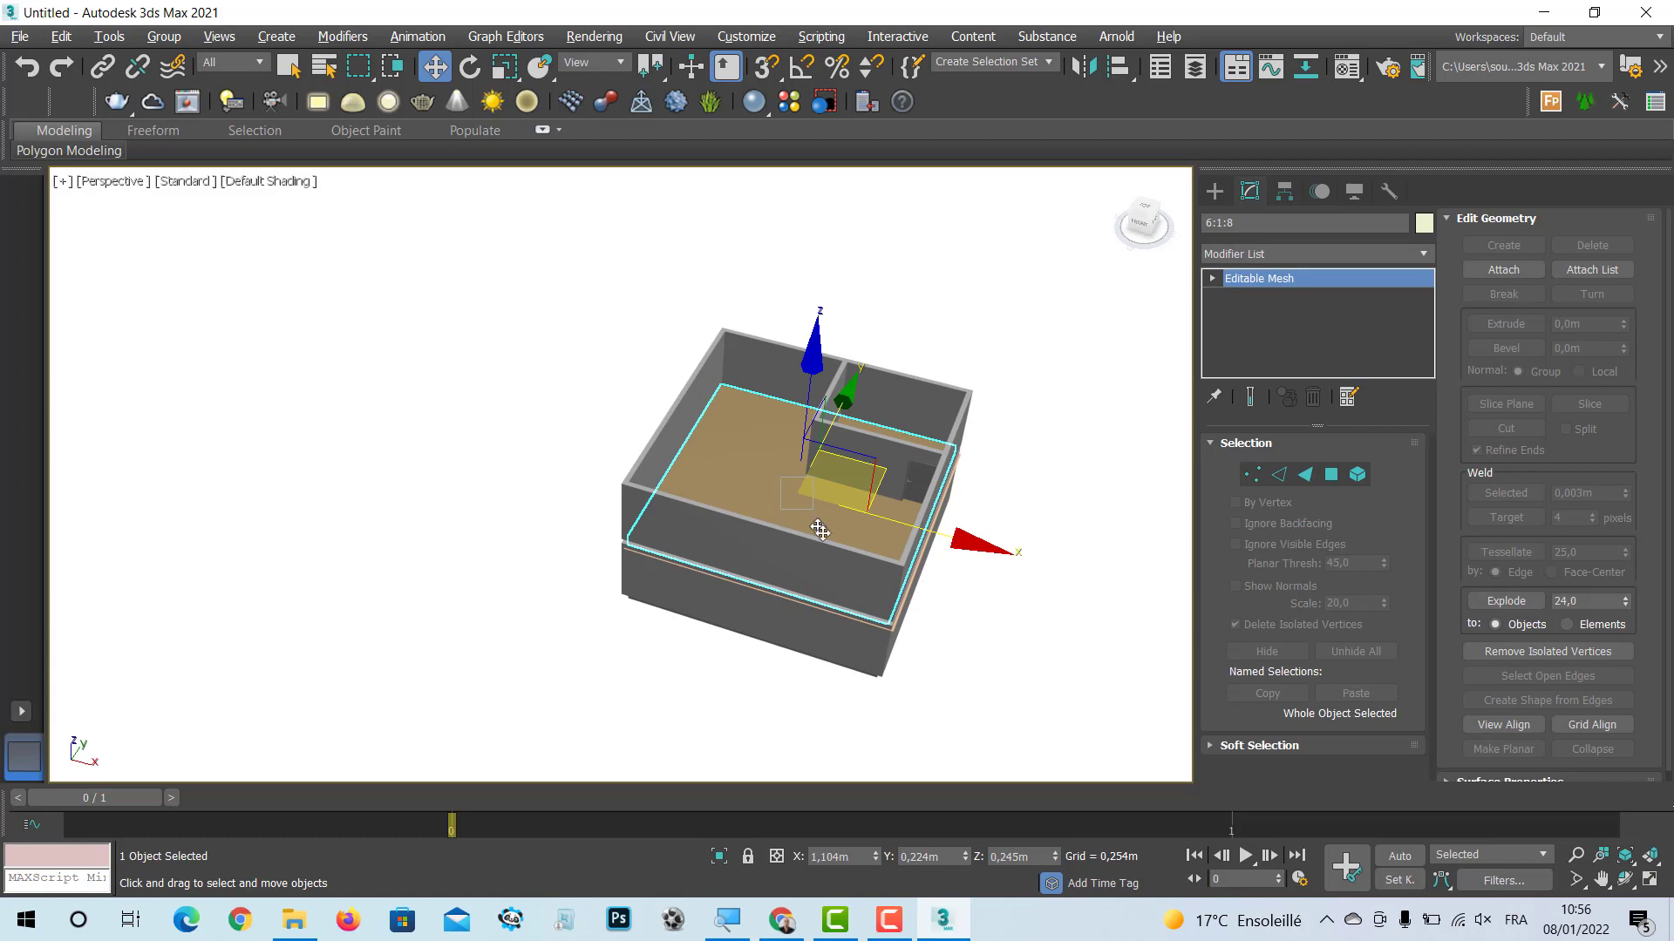
{"action": "key", "text": "h"}
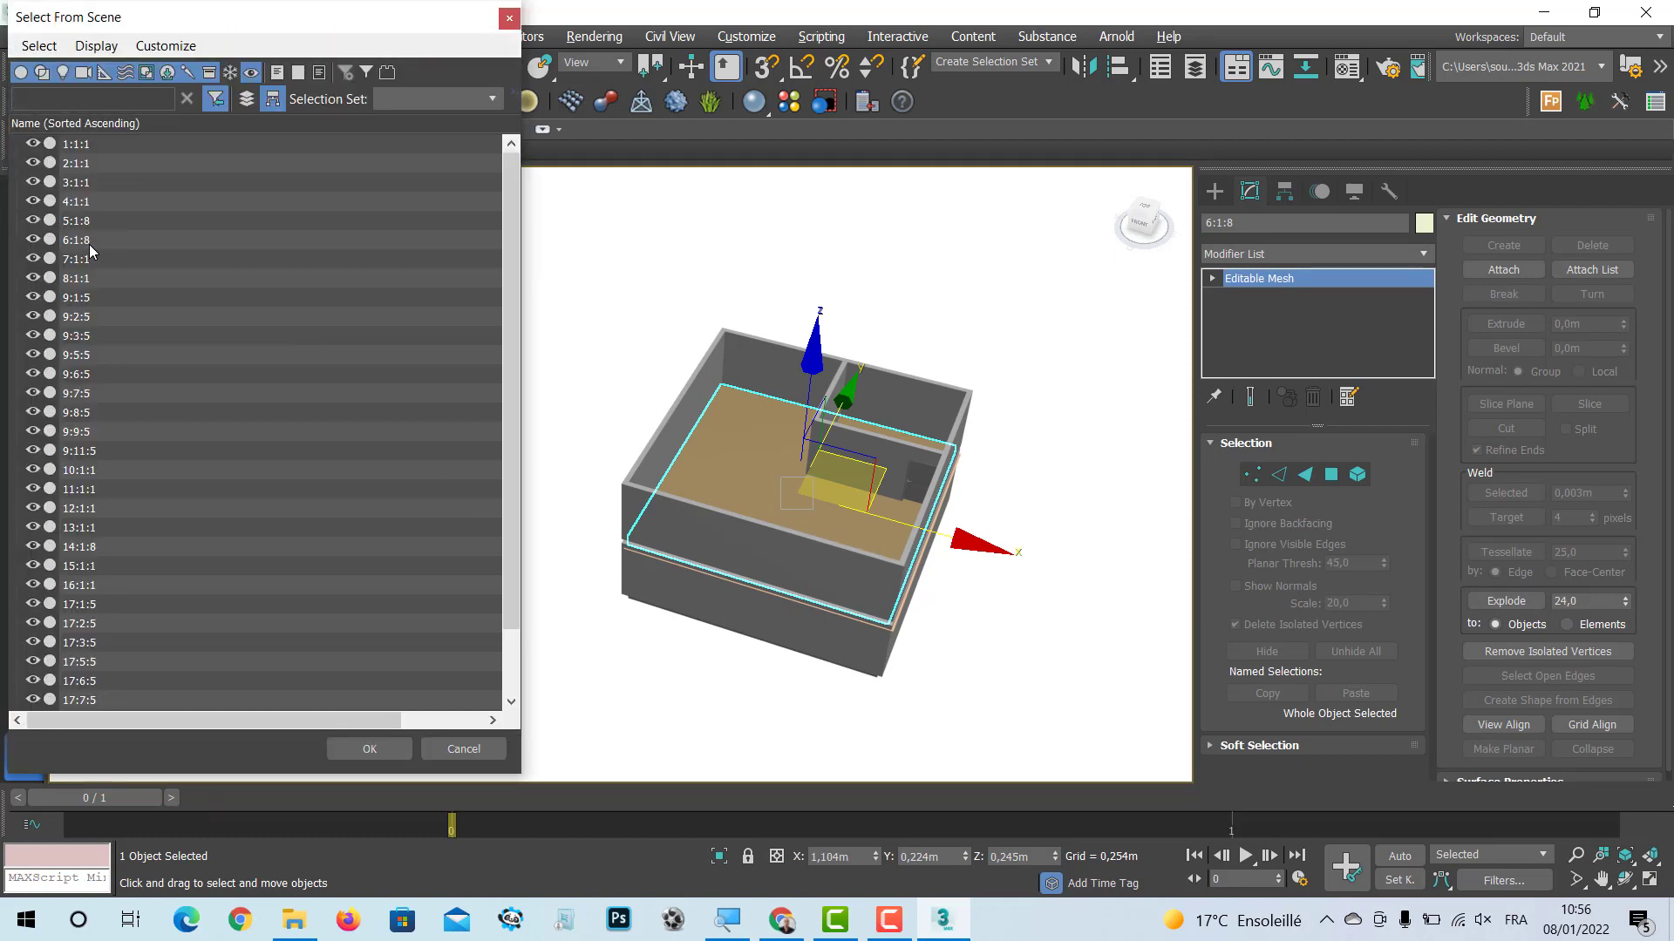
{"action": "scroll", "coordinate": [94, 248], "scroll_direction": "down", "scroll_amount": 2}
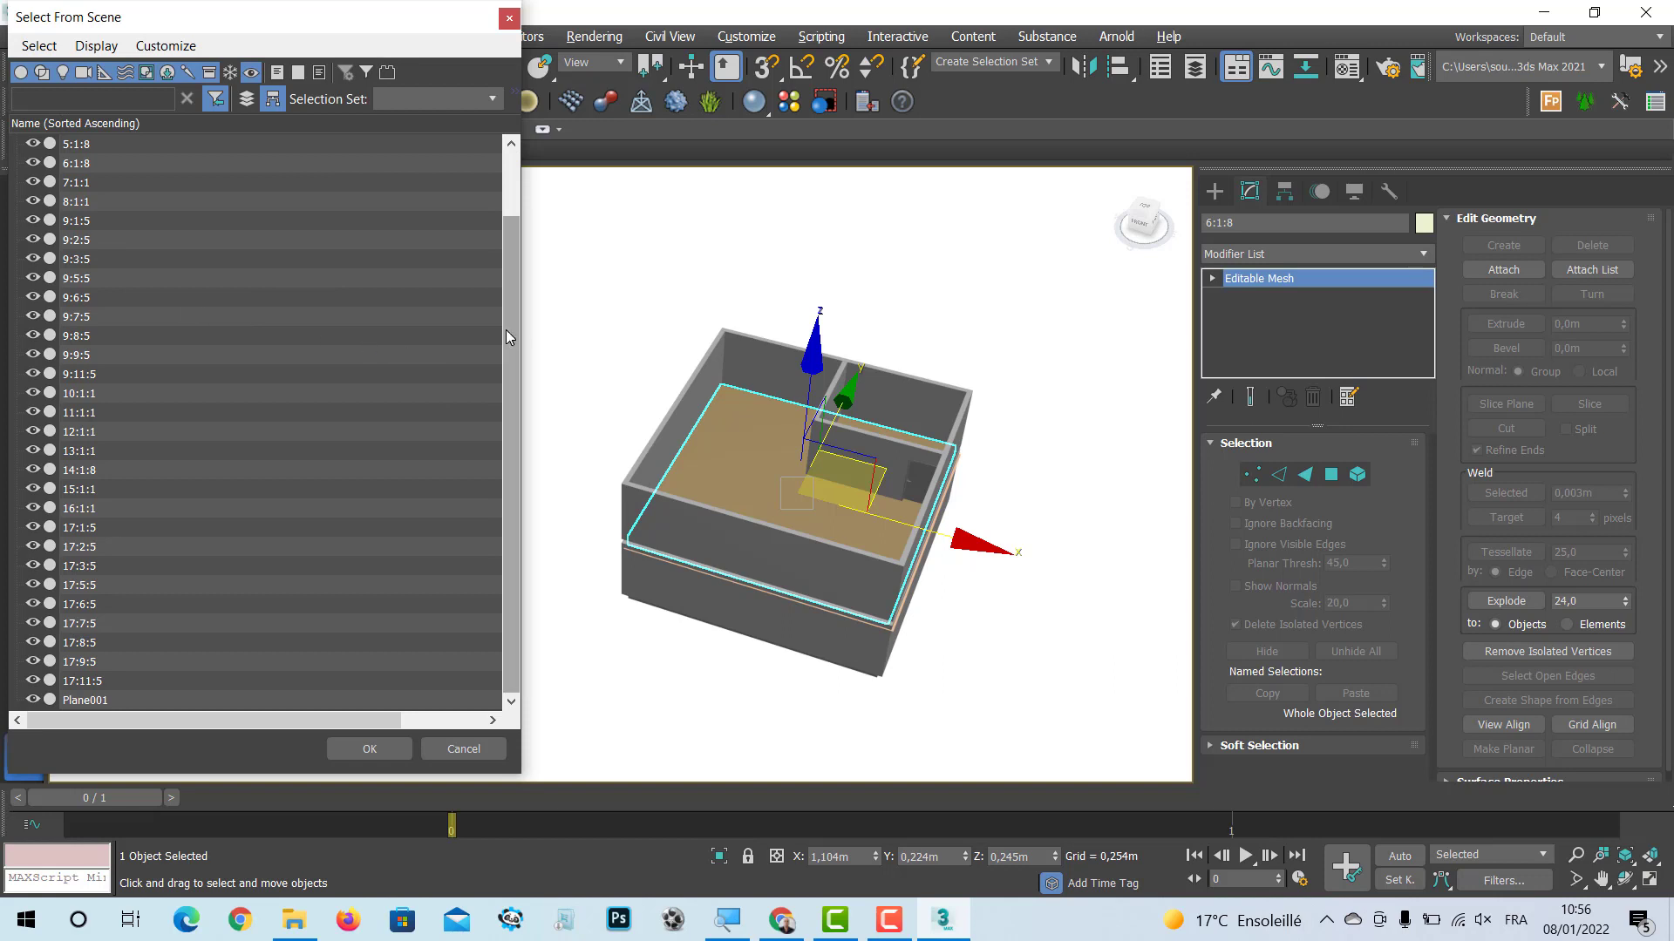
{"action": "left_click_drag", "start_coordinate": [514, 351], "coordinate": [444, 443]}
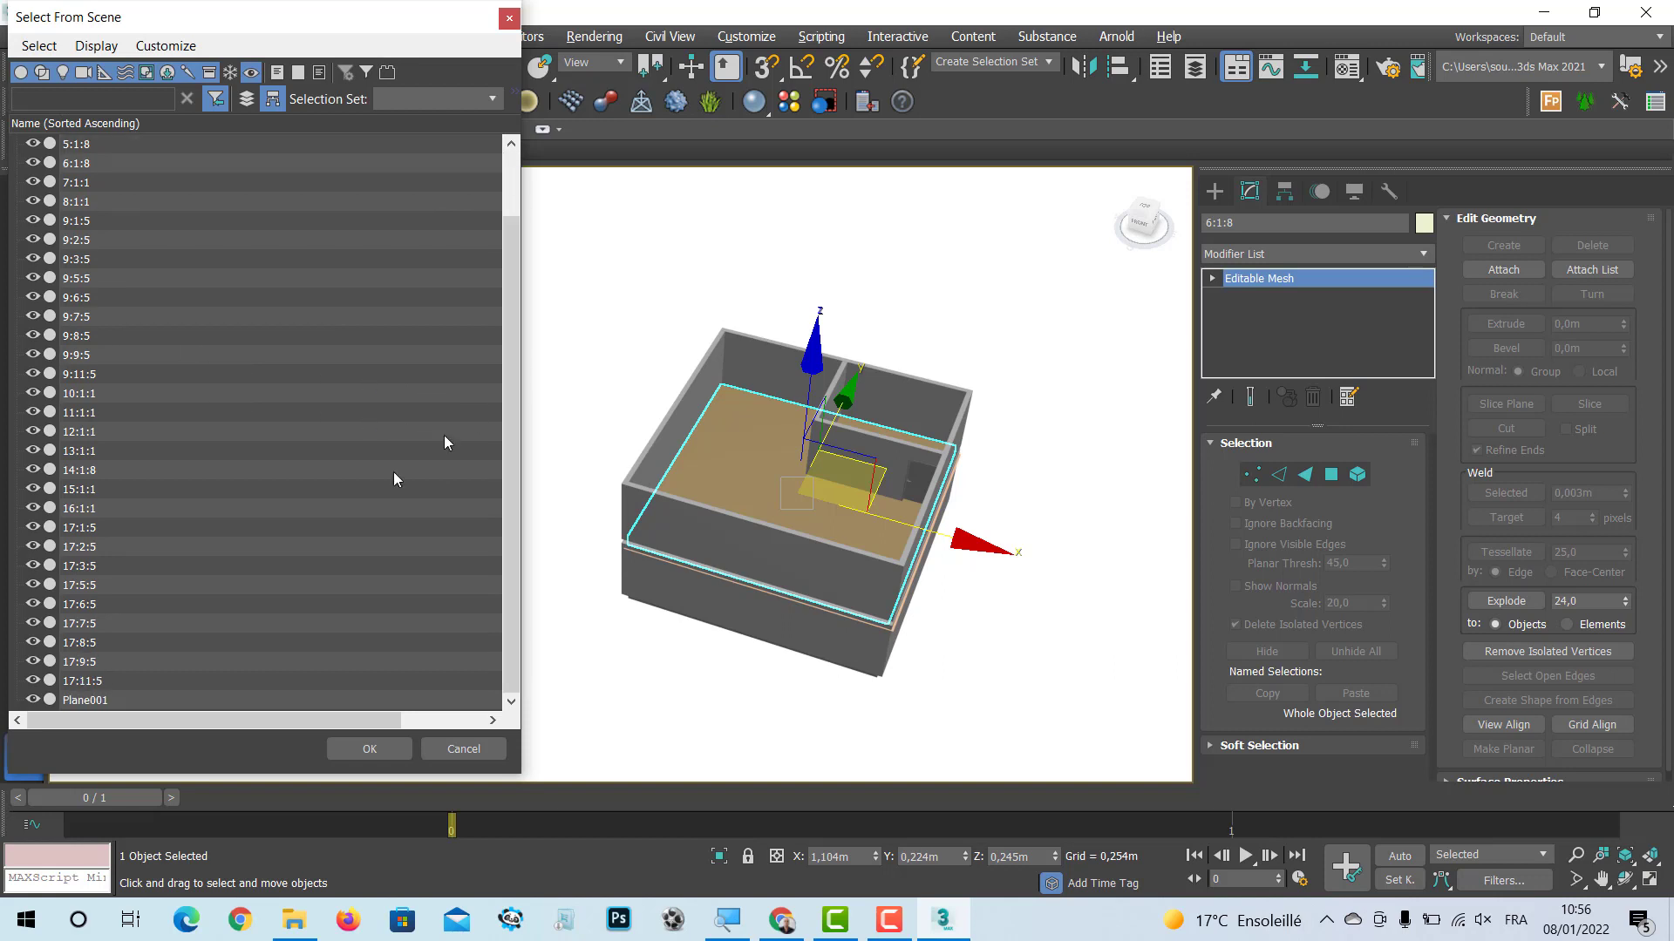
{"action": "left_click", "coordinate": [91, 699]}
{"action": "left_click", "coordinate": [374, 751]}
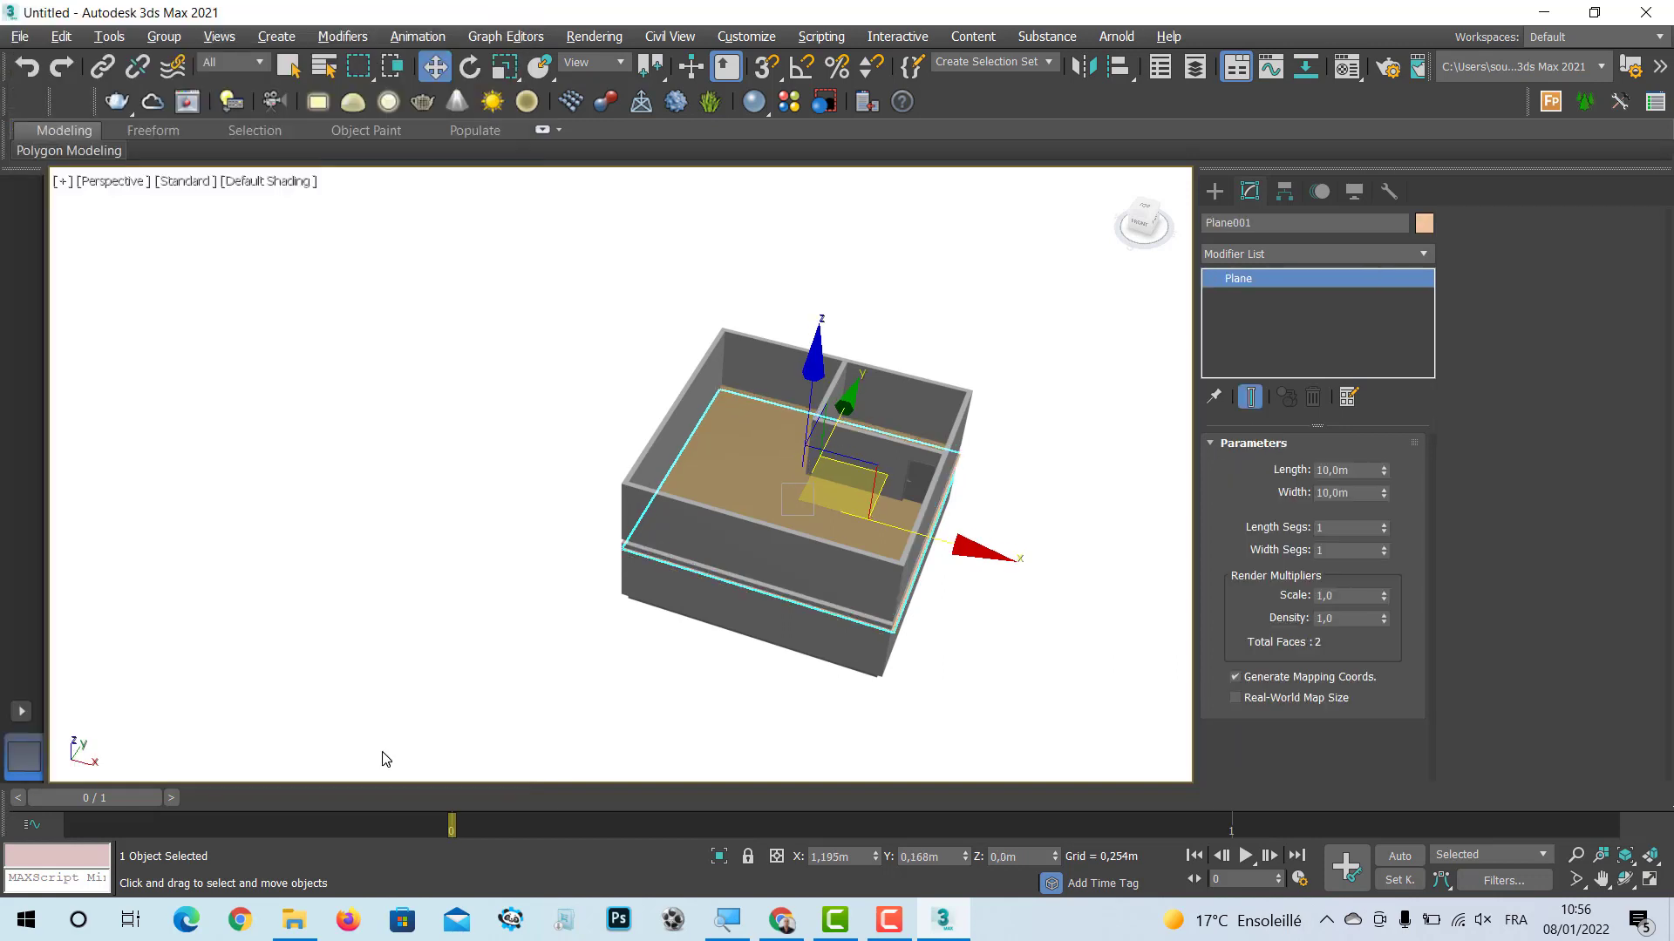
{"action": "left_click", "coordinate": [390, 759]}
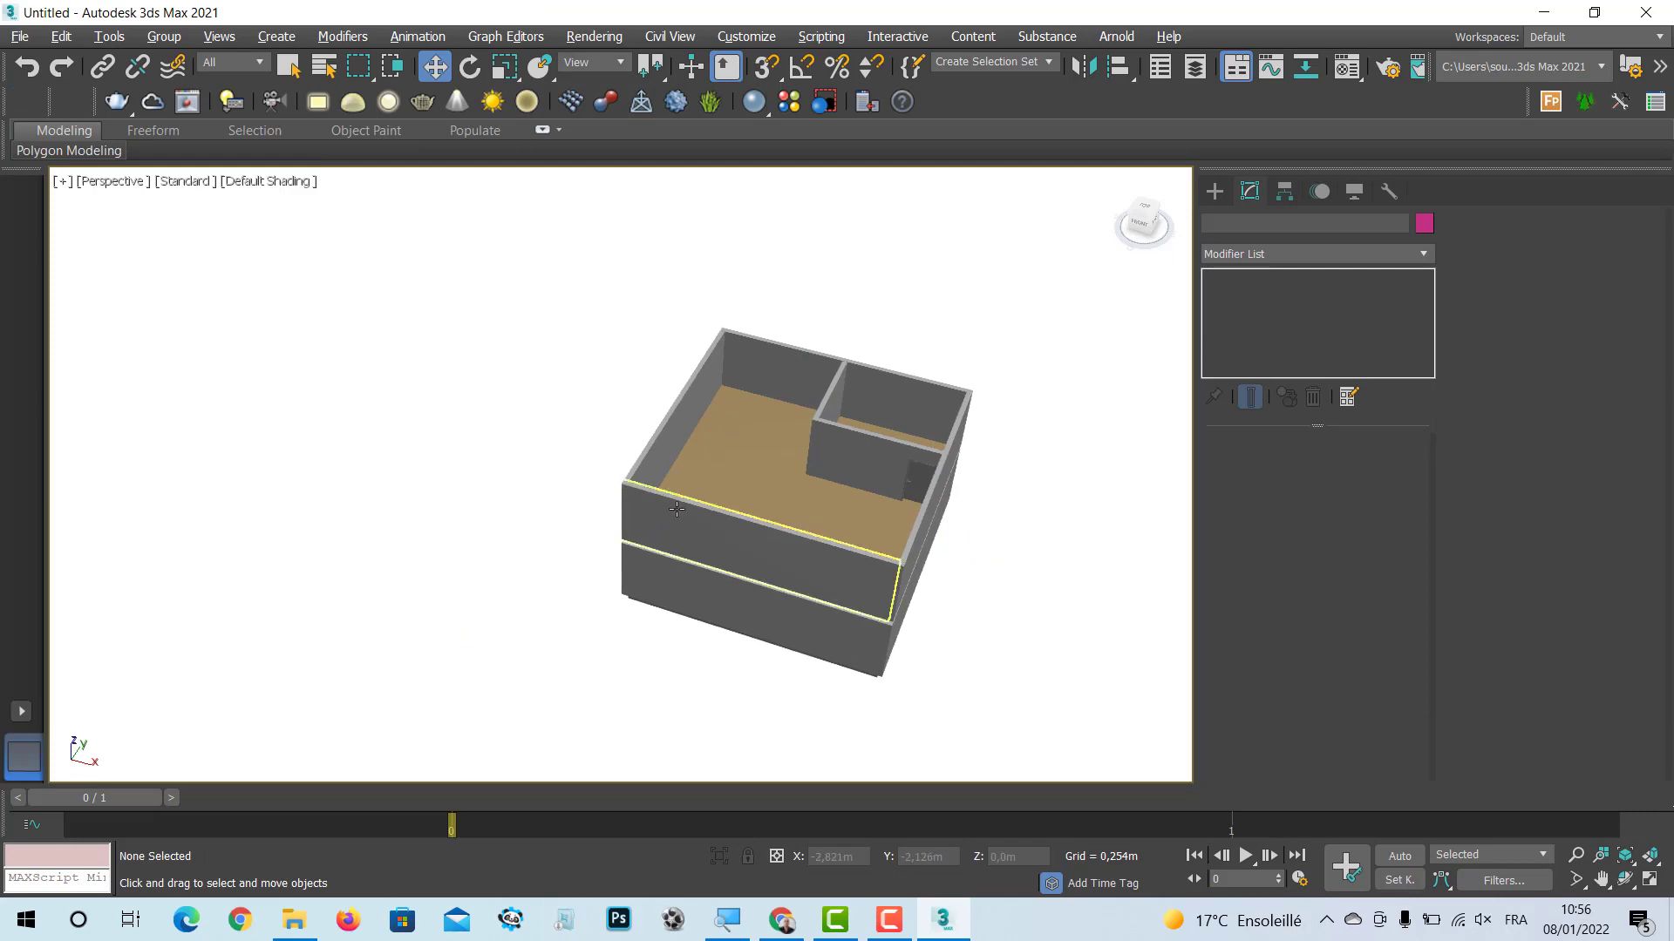
Step: Restore the four-viewport layout, frame the building in the Left view and open the Layer Explorer clear of that view
{"action": "key", "text": "alt+w"}
{"action": "middle_click", "coordinate": [416, 602]}
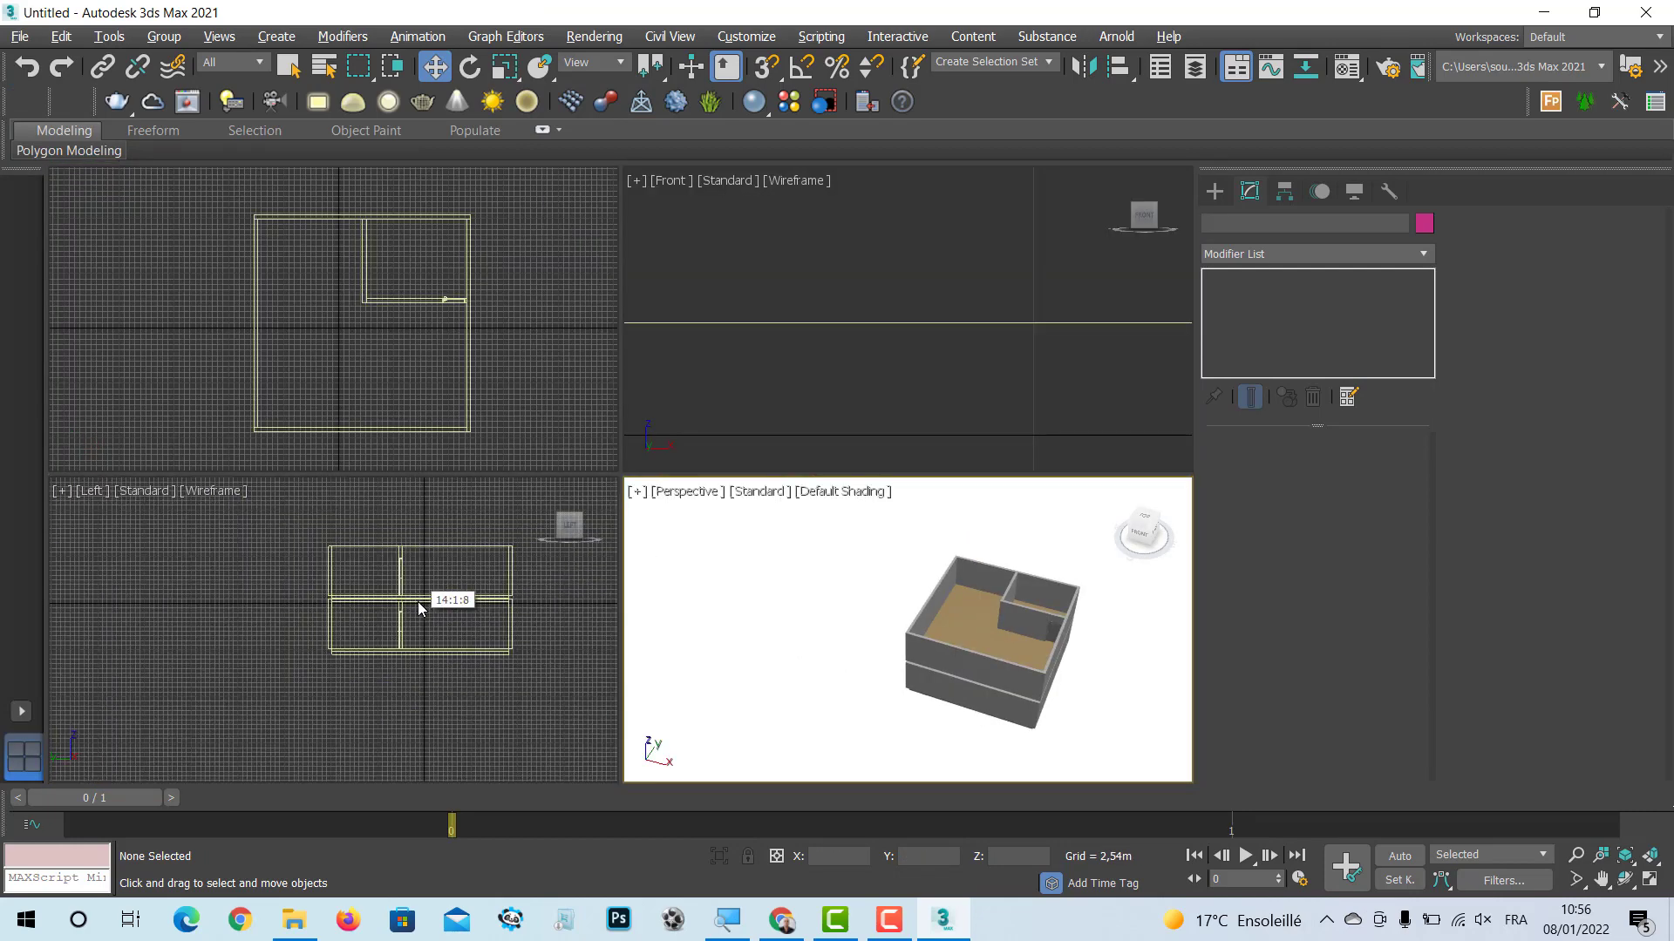
{"action": "middle_click_drag", "start_coordinate": [414, 608], "coordinate": [348, 664]}
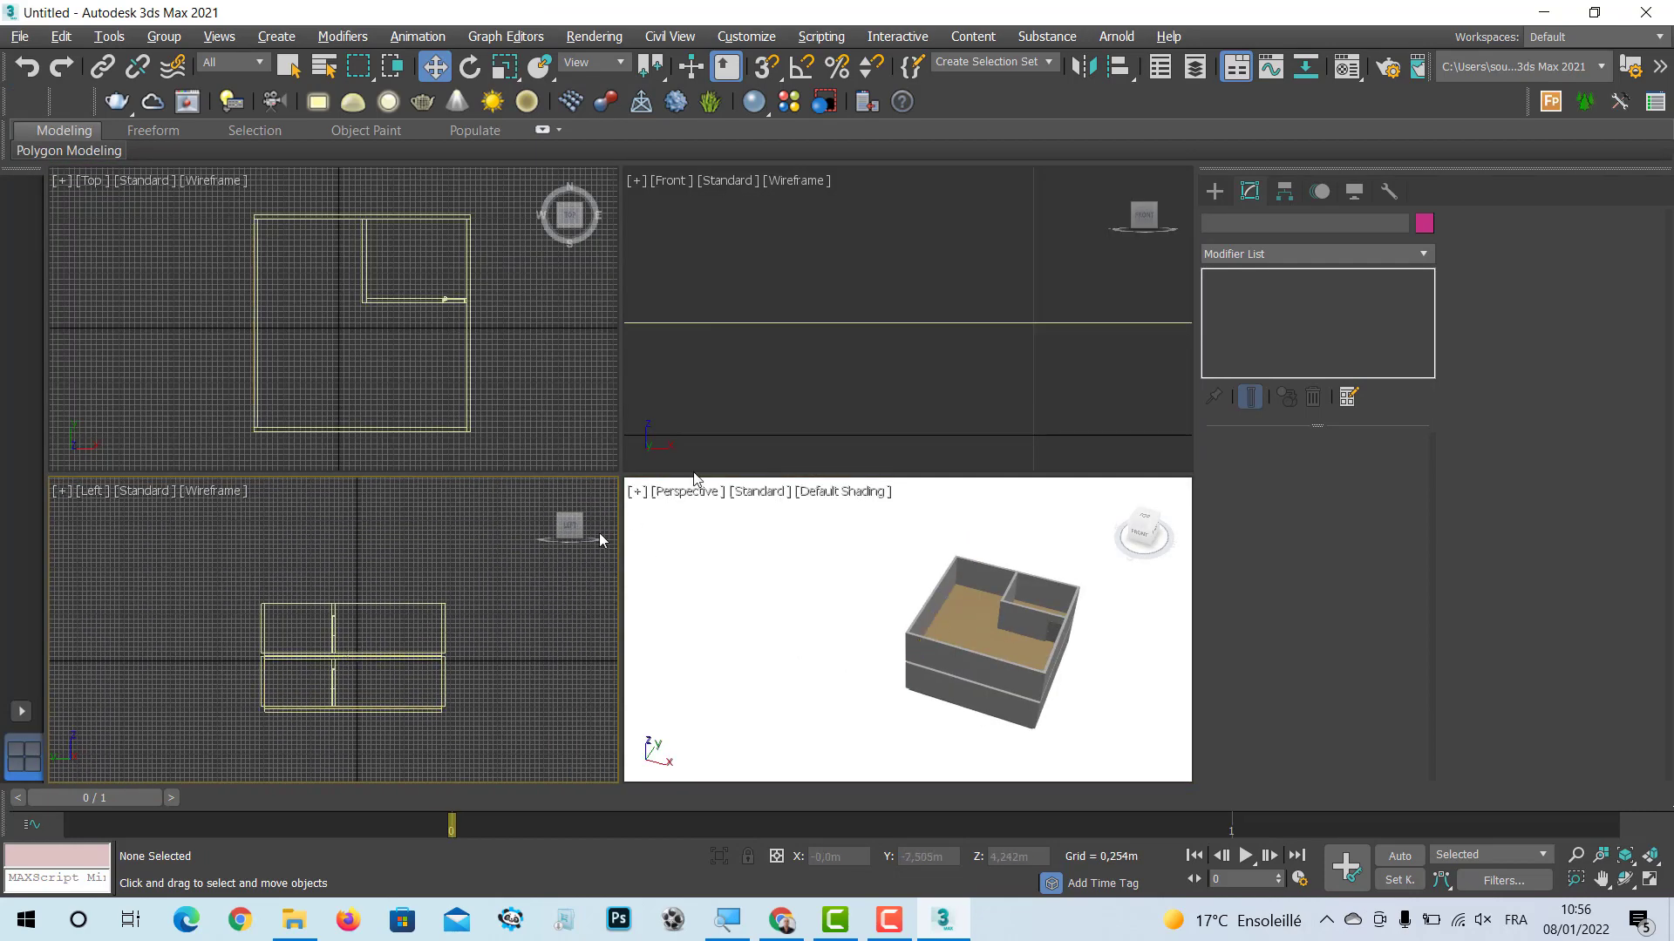
{"action": "left_click", "coordinate": [1194, 70]}
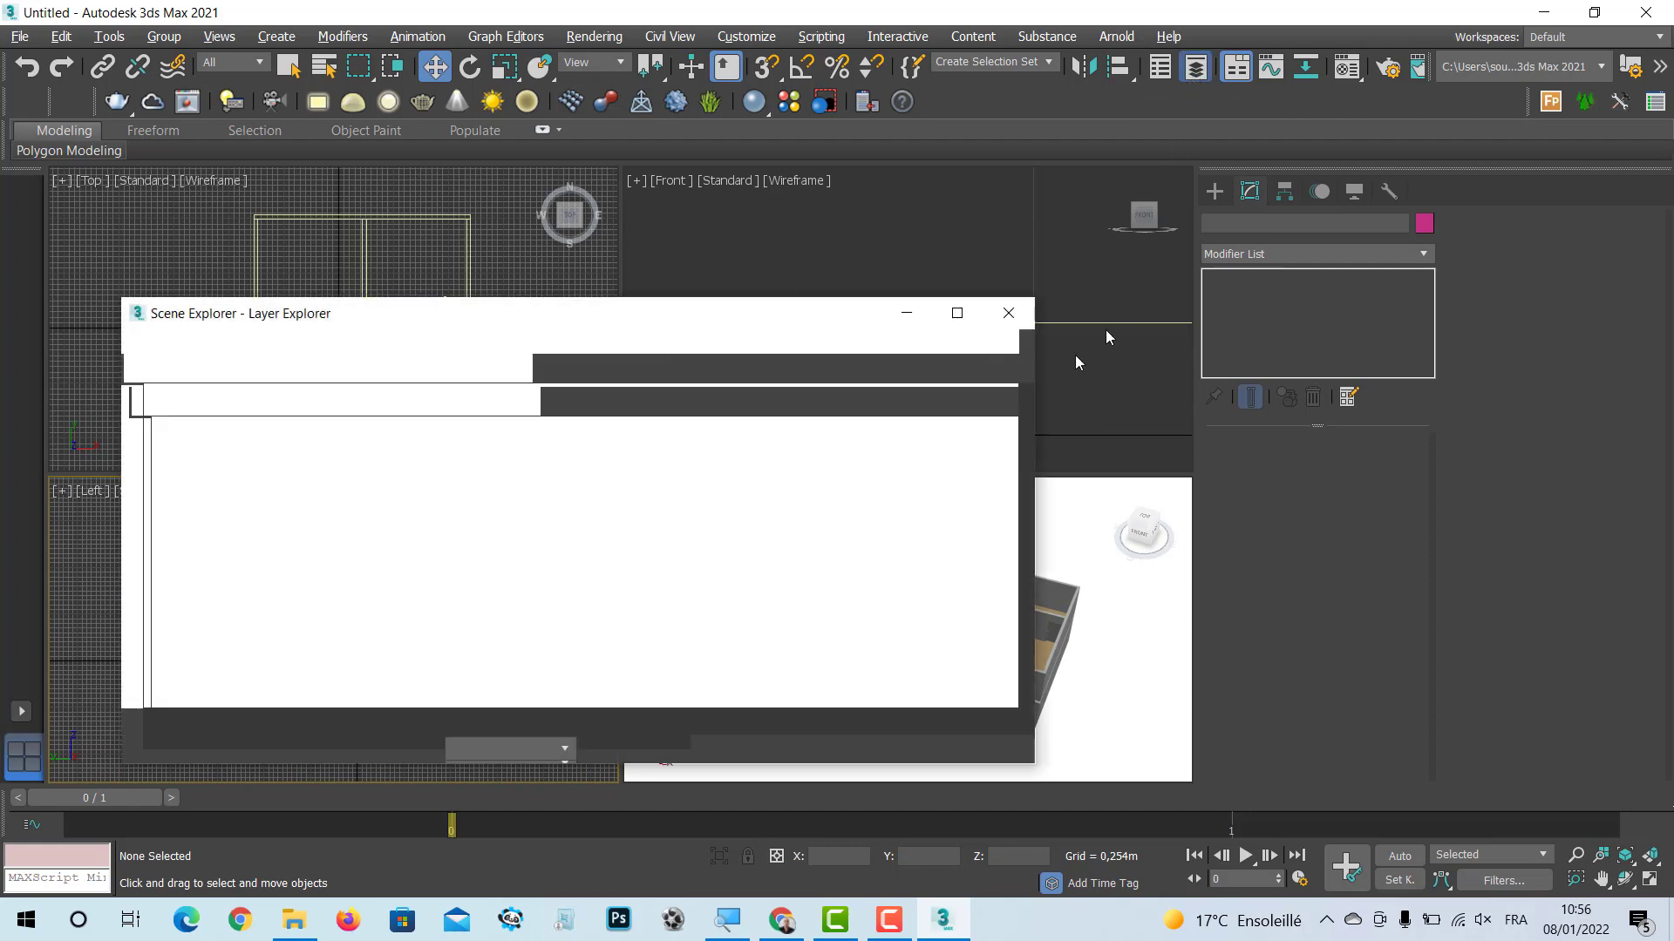
{"action": "left_click_drag", "start_coordinate": [571, 316], "coordinate": [1134, 232]}
Step: Create a layer named "1er etage" from the upper storey's objects selected in the Left view, and collapse its contents
{"action": "left_click_drag", "start_coordinate": [475, 568], "coordinate": [222, 651]}
{"action": "scroll", "coordinate": [360, 671], "scroll_direction": "up", "scroll_amount": 3}
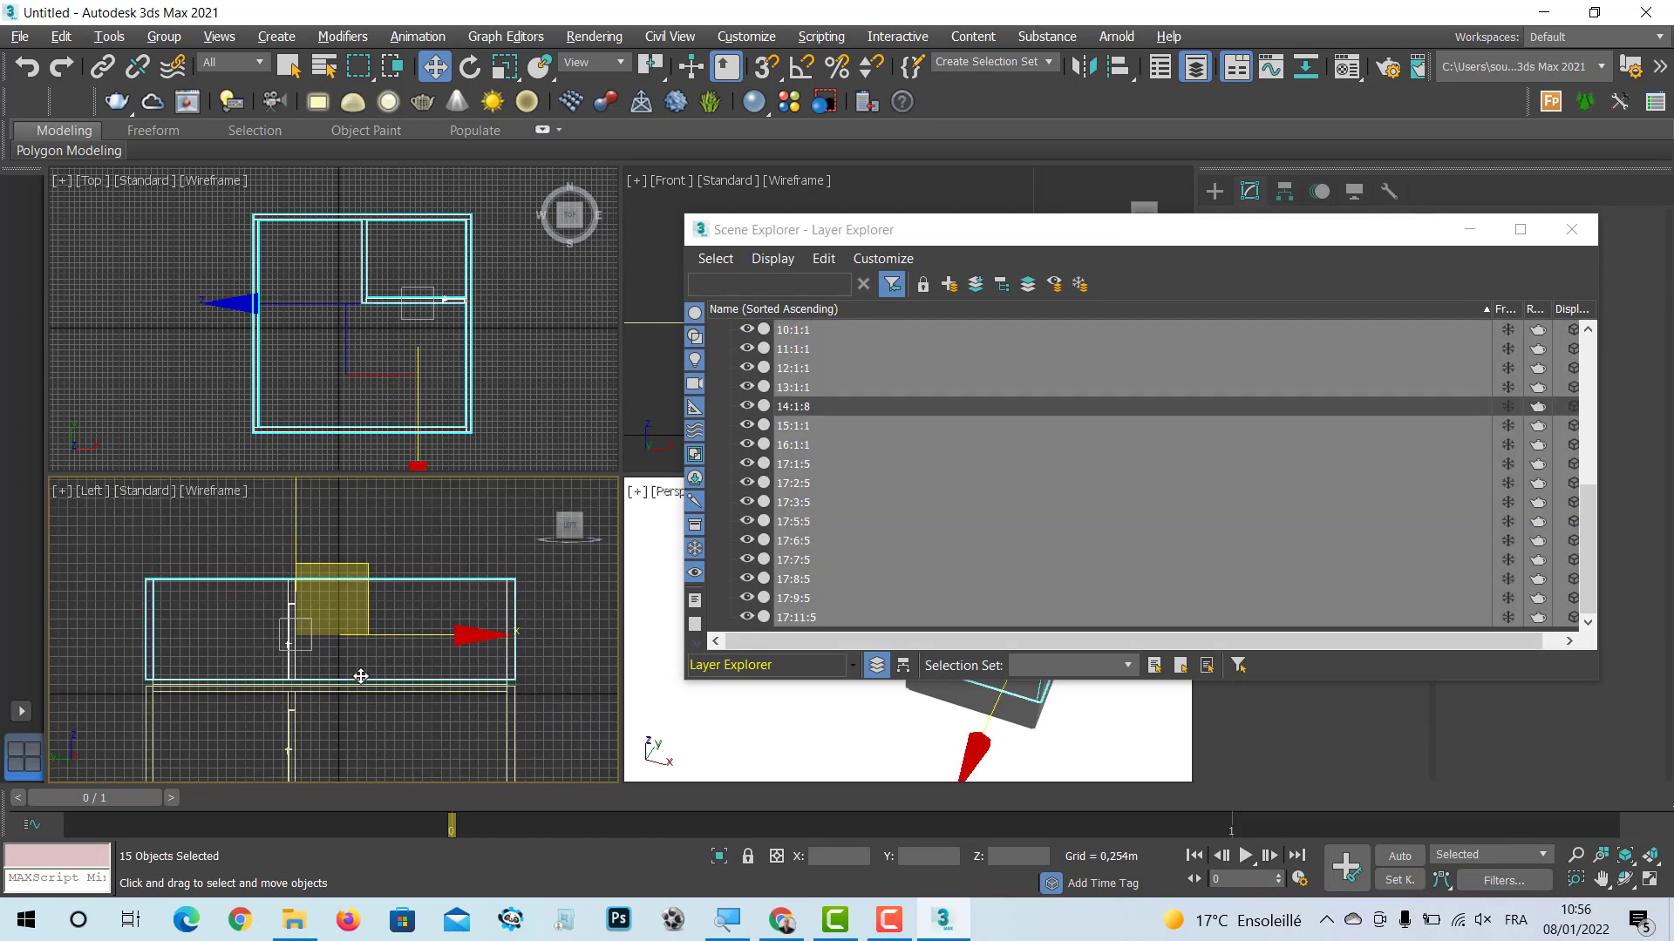
{"action": "left_click", "coordinate": [948, 284]}
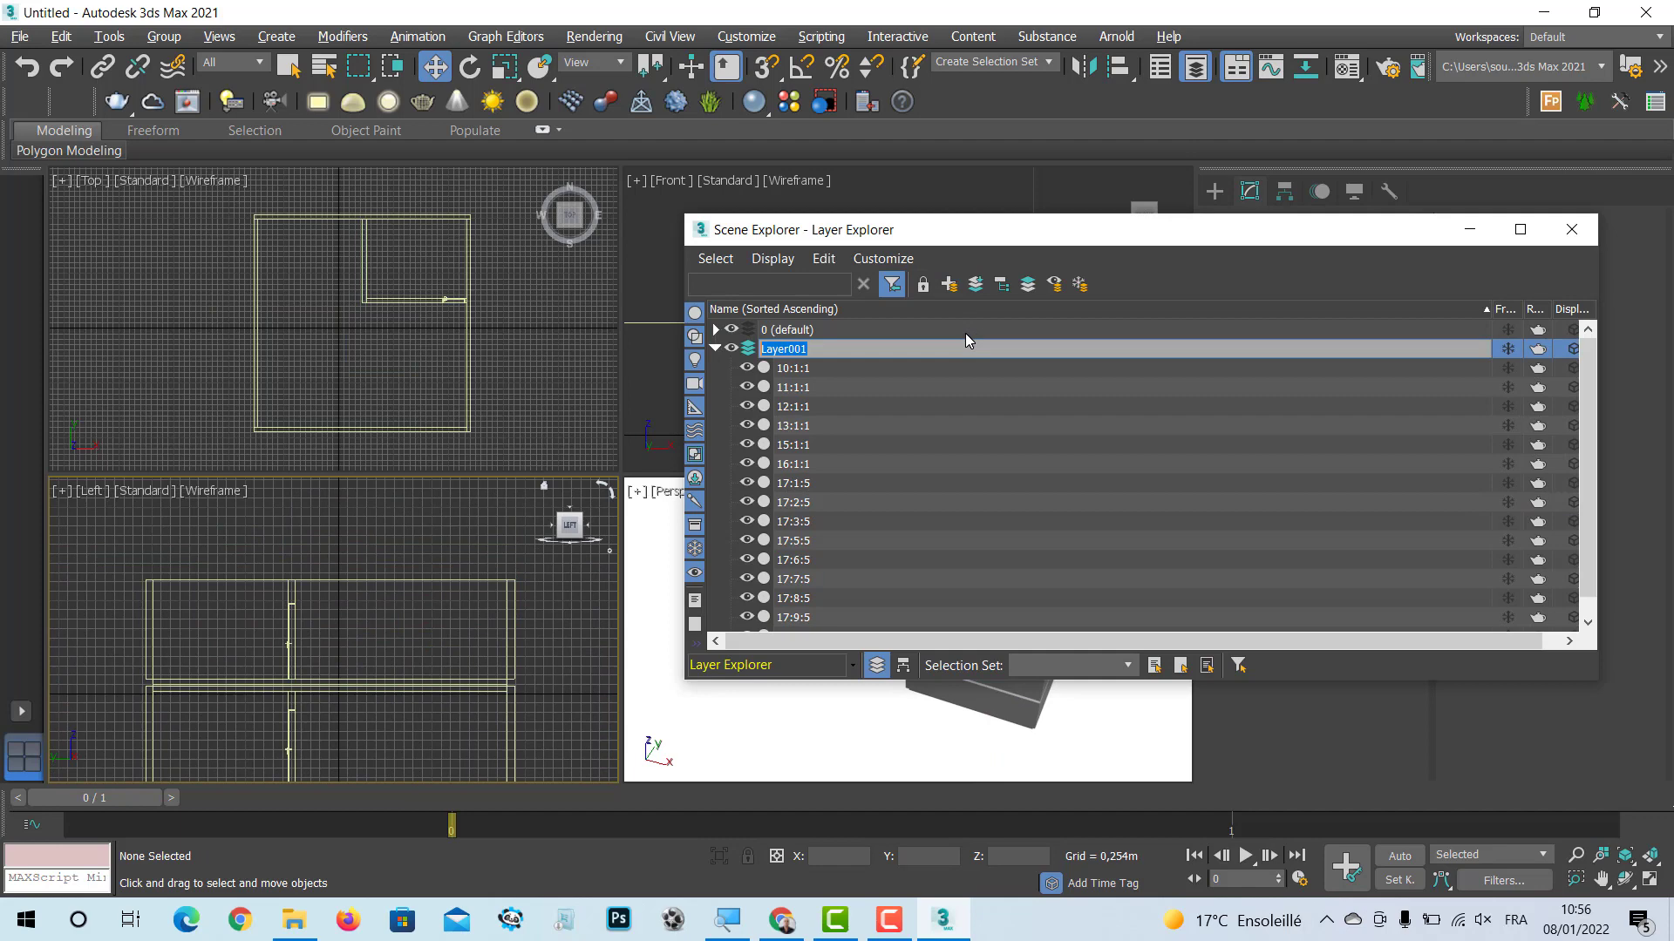
{"action": "type", "text": "1er etage"}
{"action": "left_click", "coordinate": [467, 553]}
{"action": "left_click", "coordinate": [748, 347]}
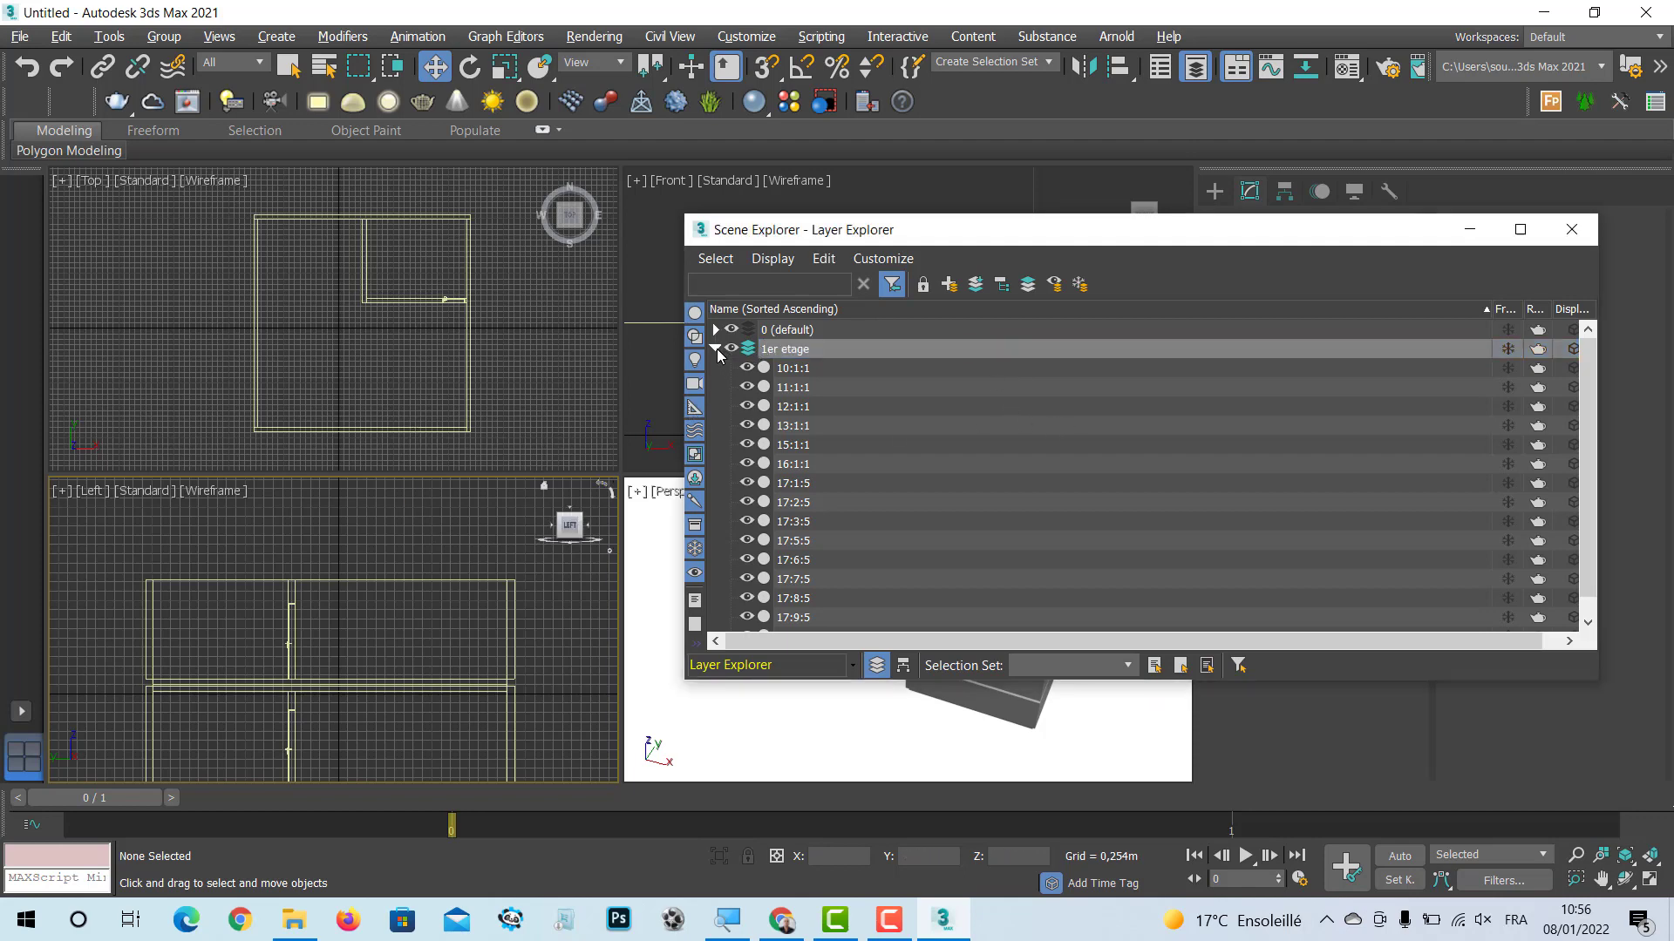
{"action": "left_click", "coordinate": [717, 348]}
{"action": "left_click", "coordinate": [716, 348]}
{"action": "left_click", "coordinate": [717, 348]}
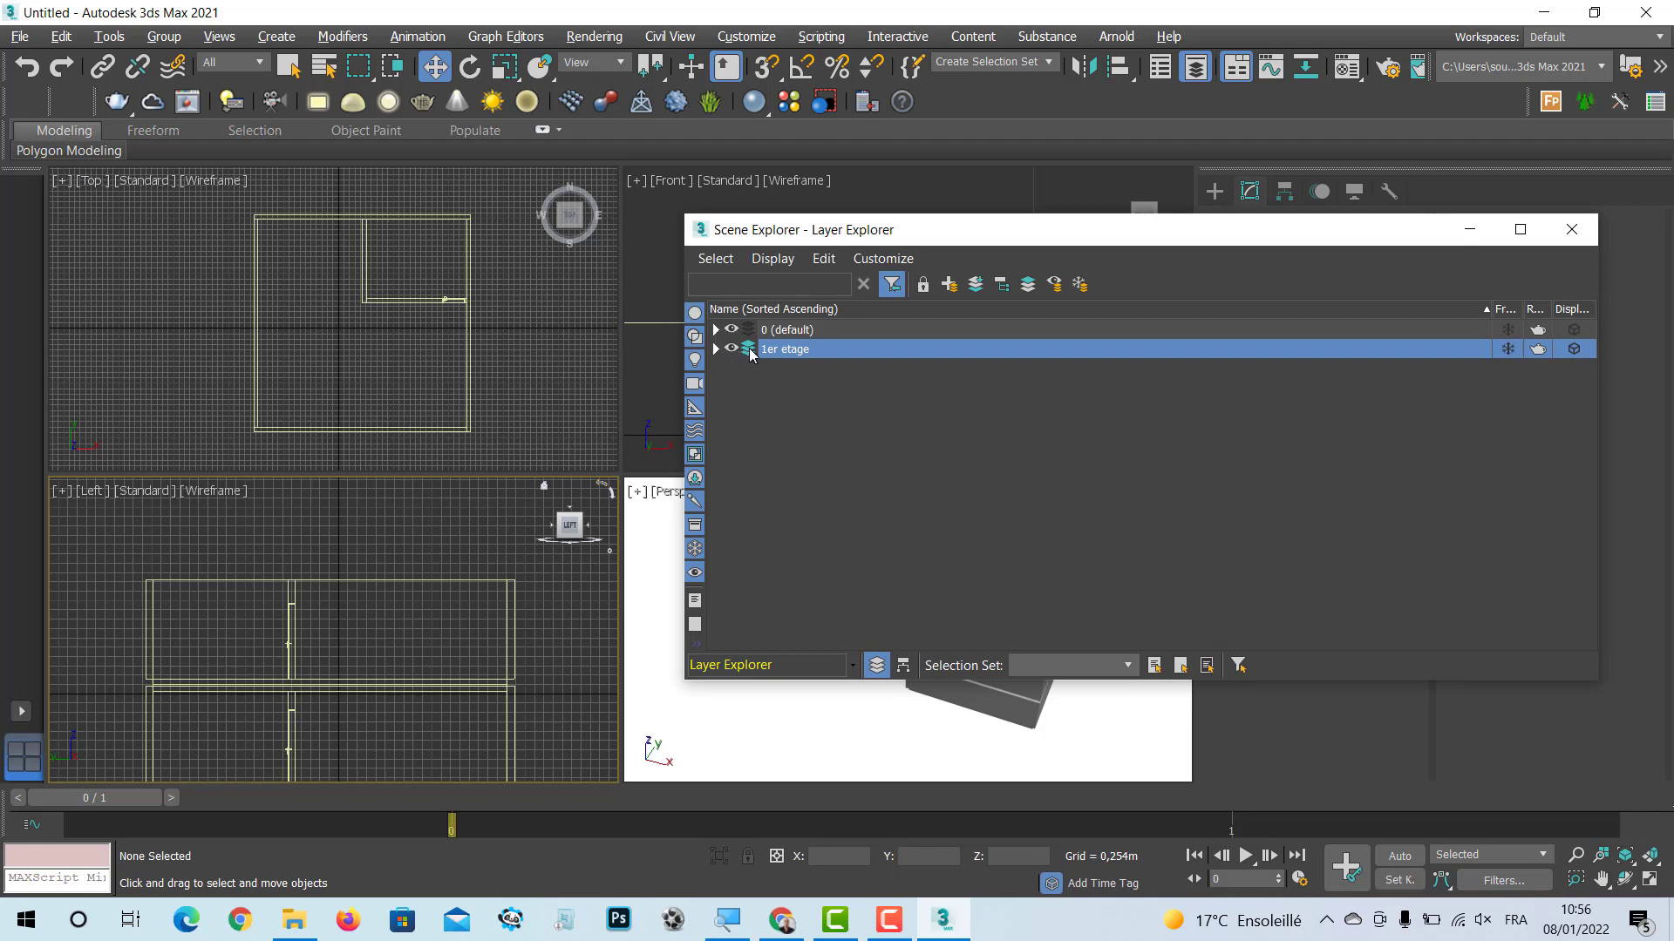
Step: Create a layer named "rez de ch" nested inside the "1er etage" layer
{"action": "left_click", "coordinate": [949, 285]}
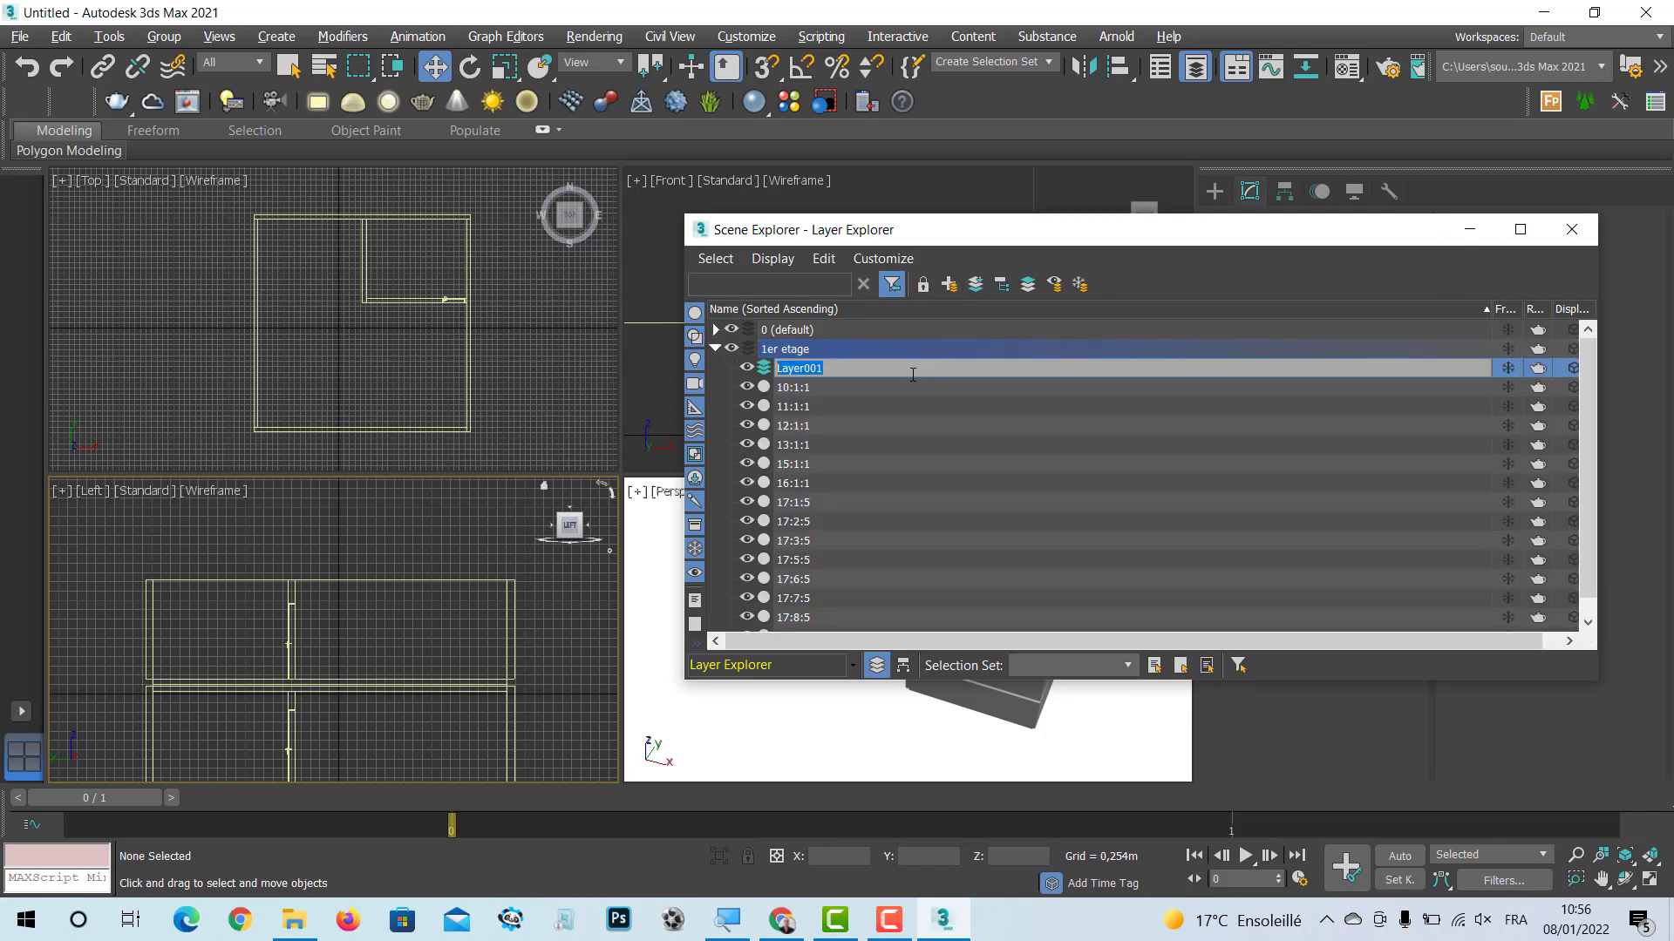
{"action": "type", "text": "rez de ch"}
{"action": "left_click", "coordinate": [709, 416]}
{"action": "left_click", "coordinate": [716, 349]}
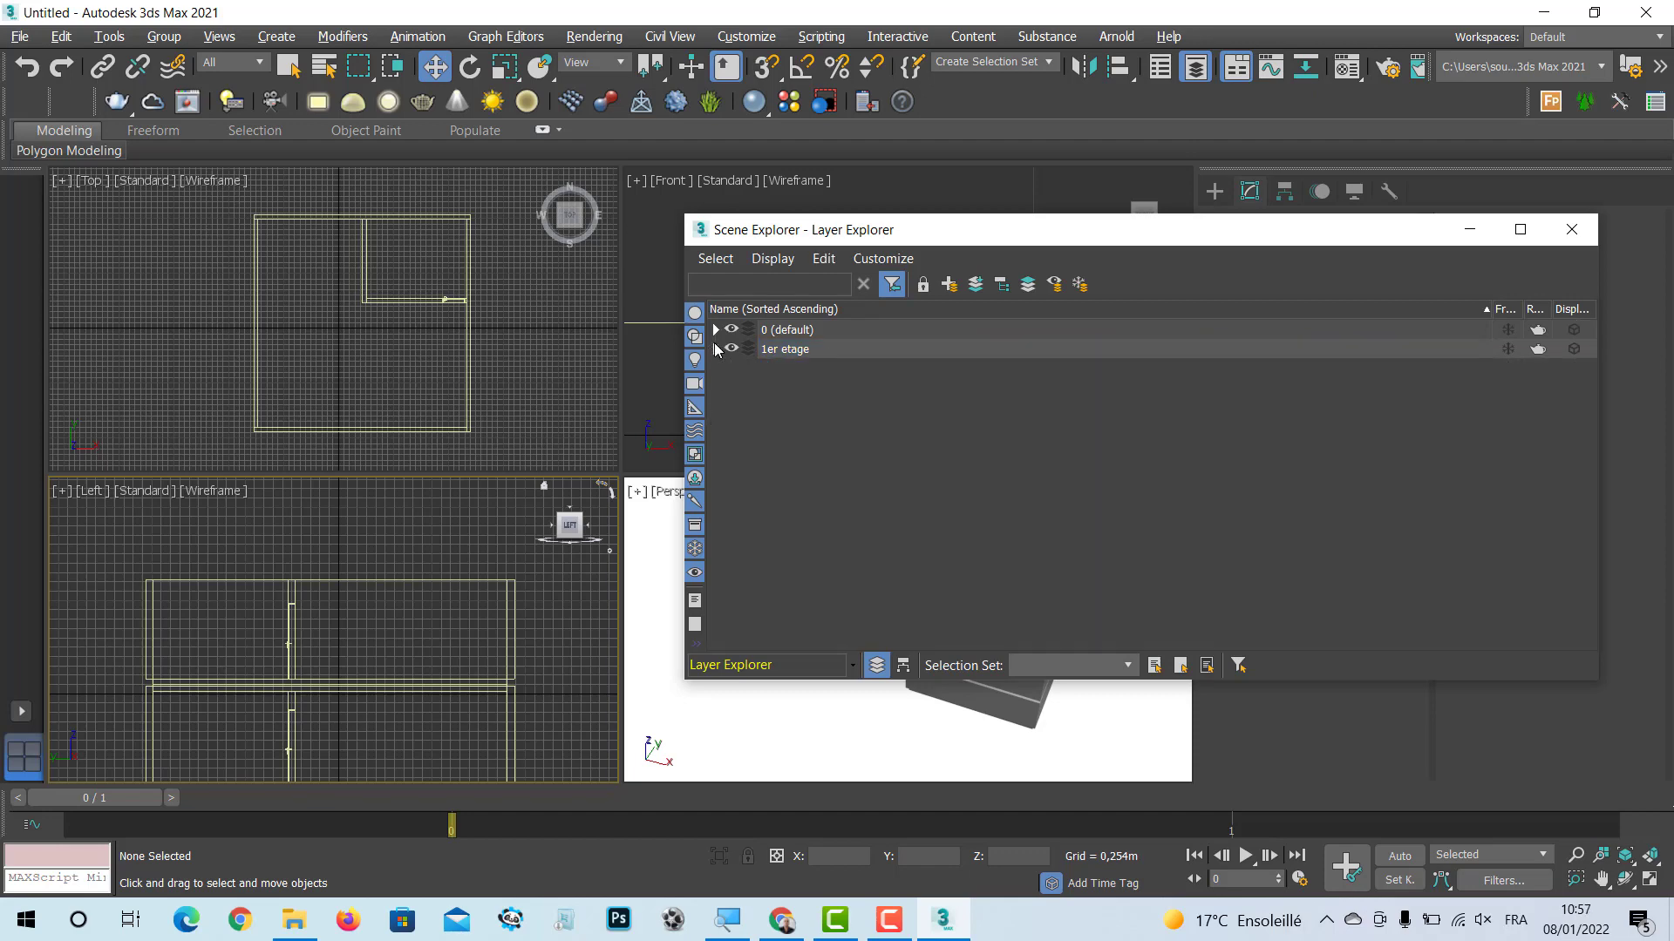
{"action": "left_click", "coordinate": [715, 349]}
Step: Delete the nested "rez de ch" layer and collapse the "1er etage" layer
{"action": "left_click", "coordinate": [784, 366]}
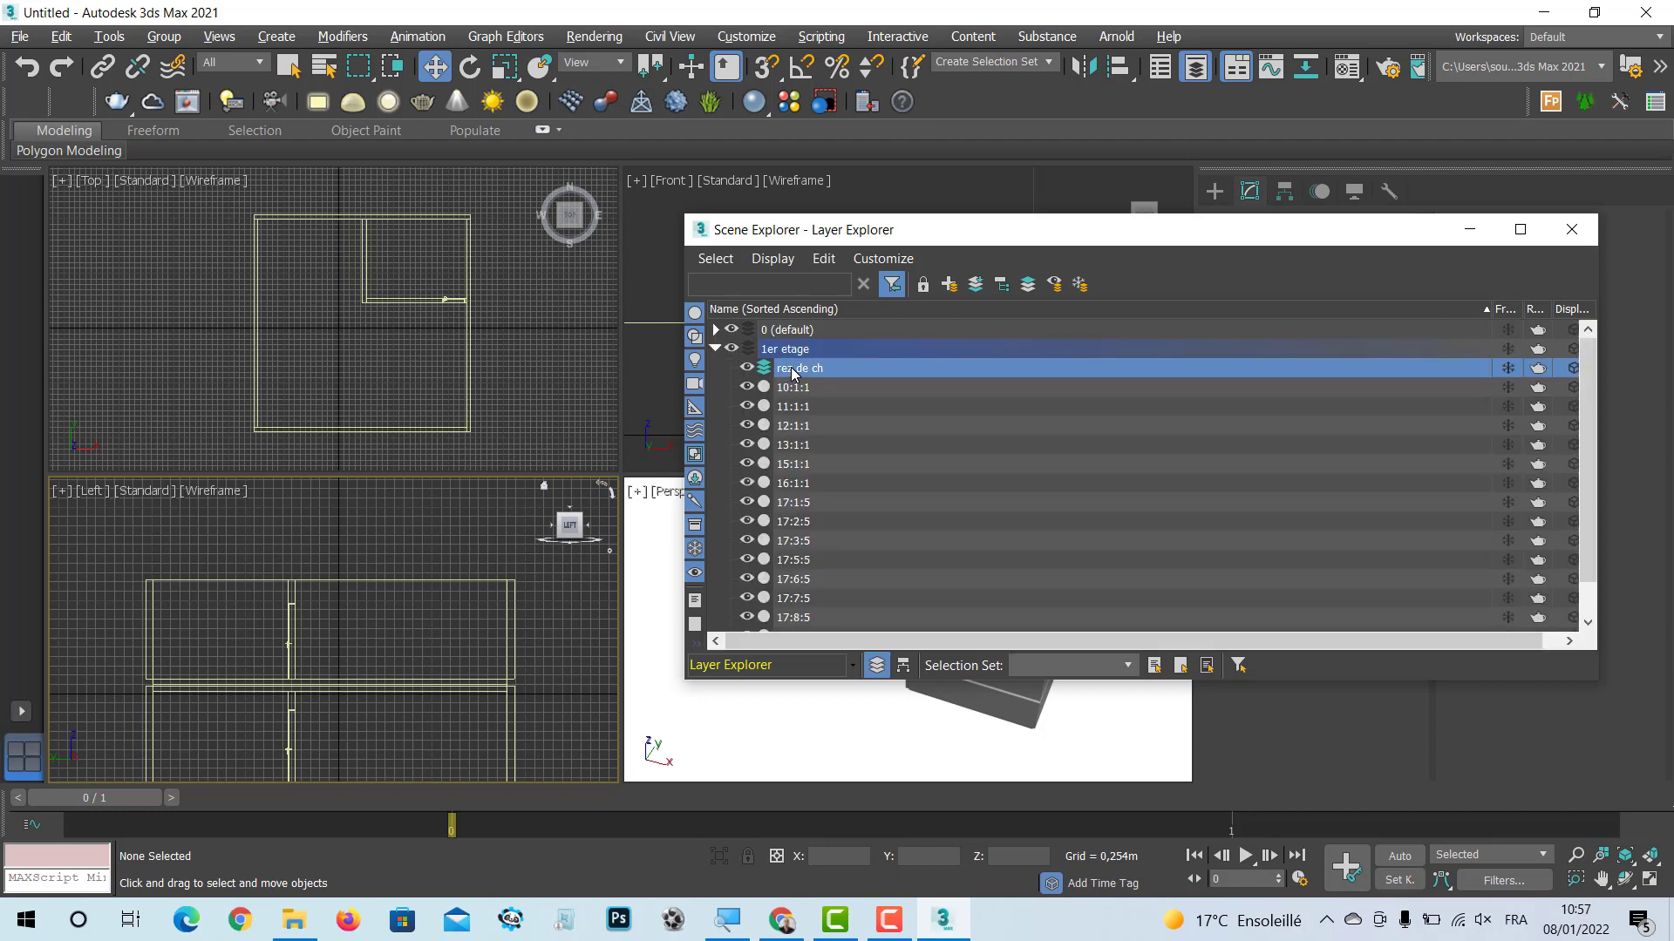
{"action": "right_click", "coordinate": [784, 362]}
{"action": "left_click", "coordinate": [834, 475]}
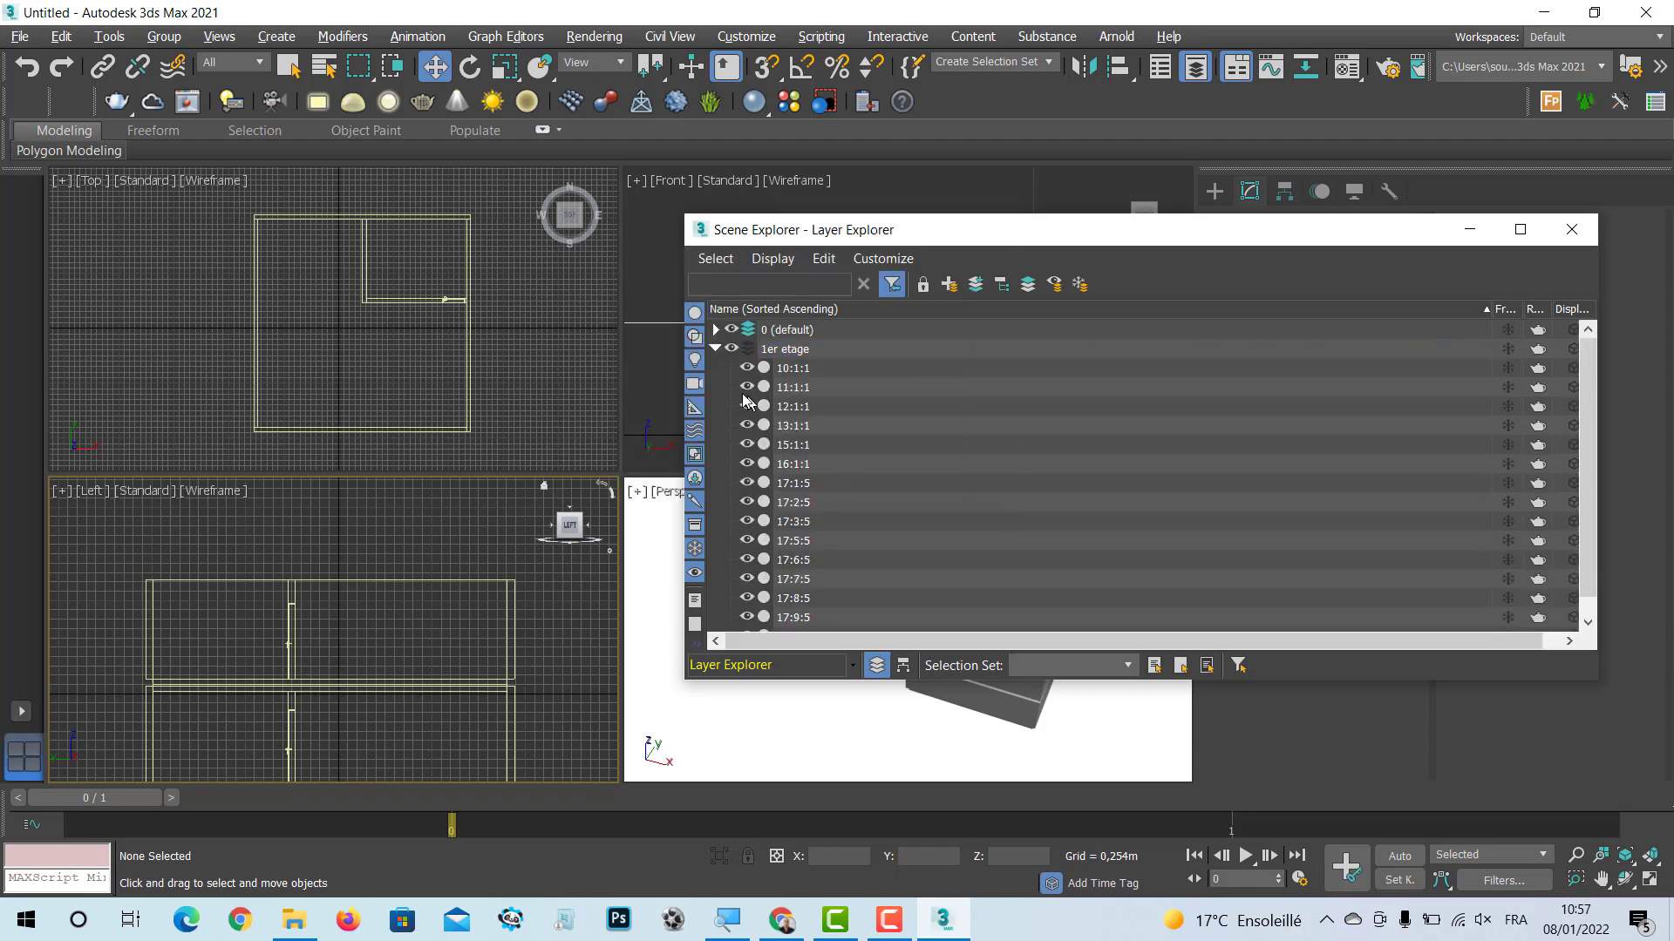
{"action": "left_click", "coordinate": [715, 349]}
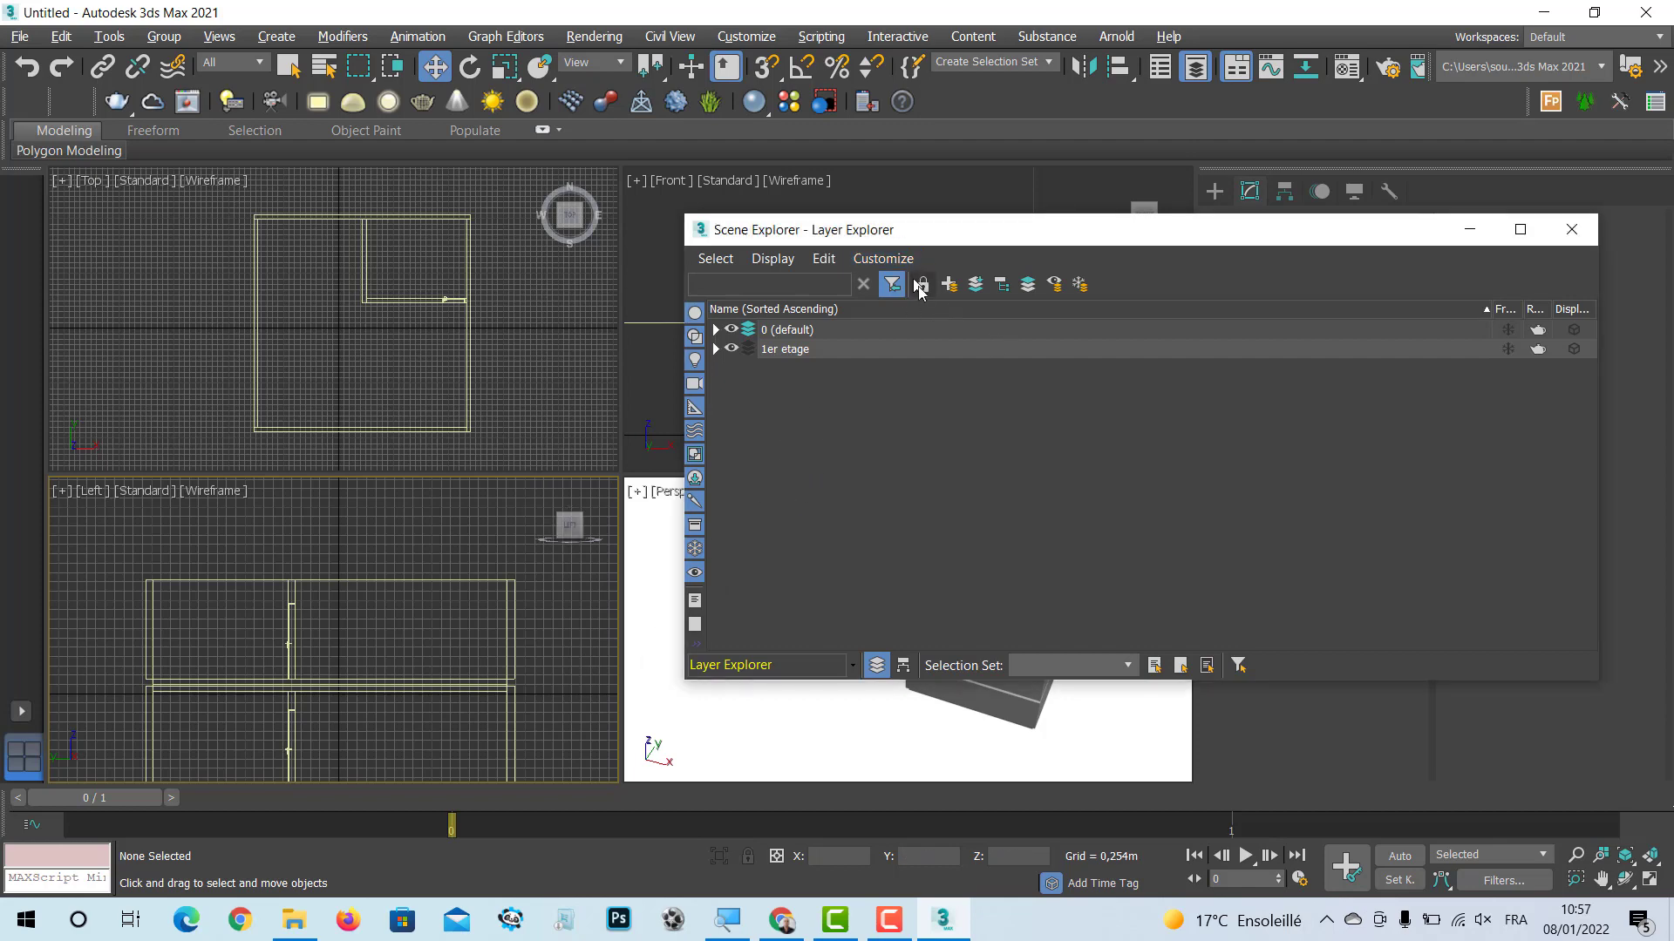
Step: Create a top-level layer named "rez de ch" and add the upper storey's objects, including the slab beneath, to it
{"action": "left_click", "coordinate": [949, 285]}
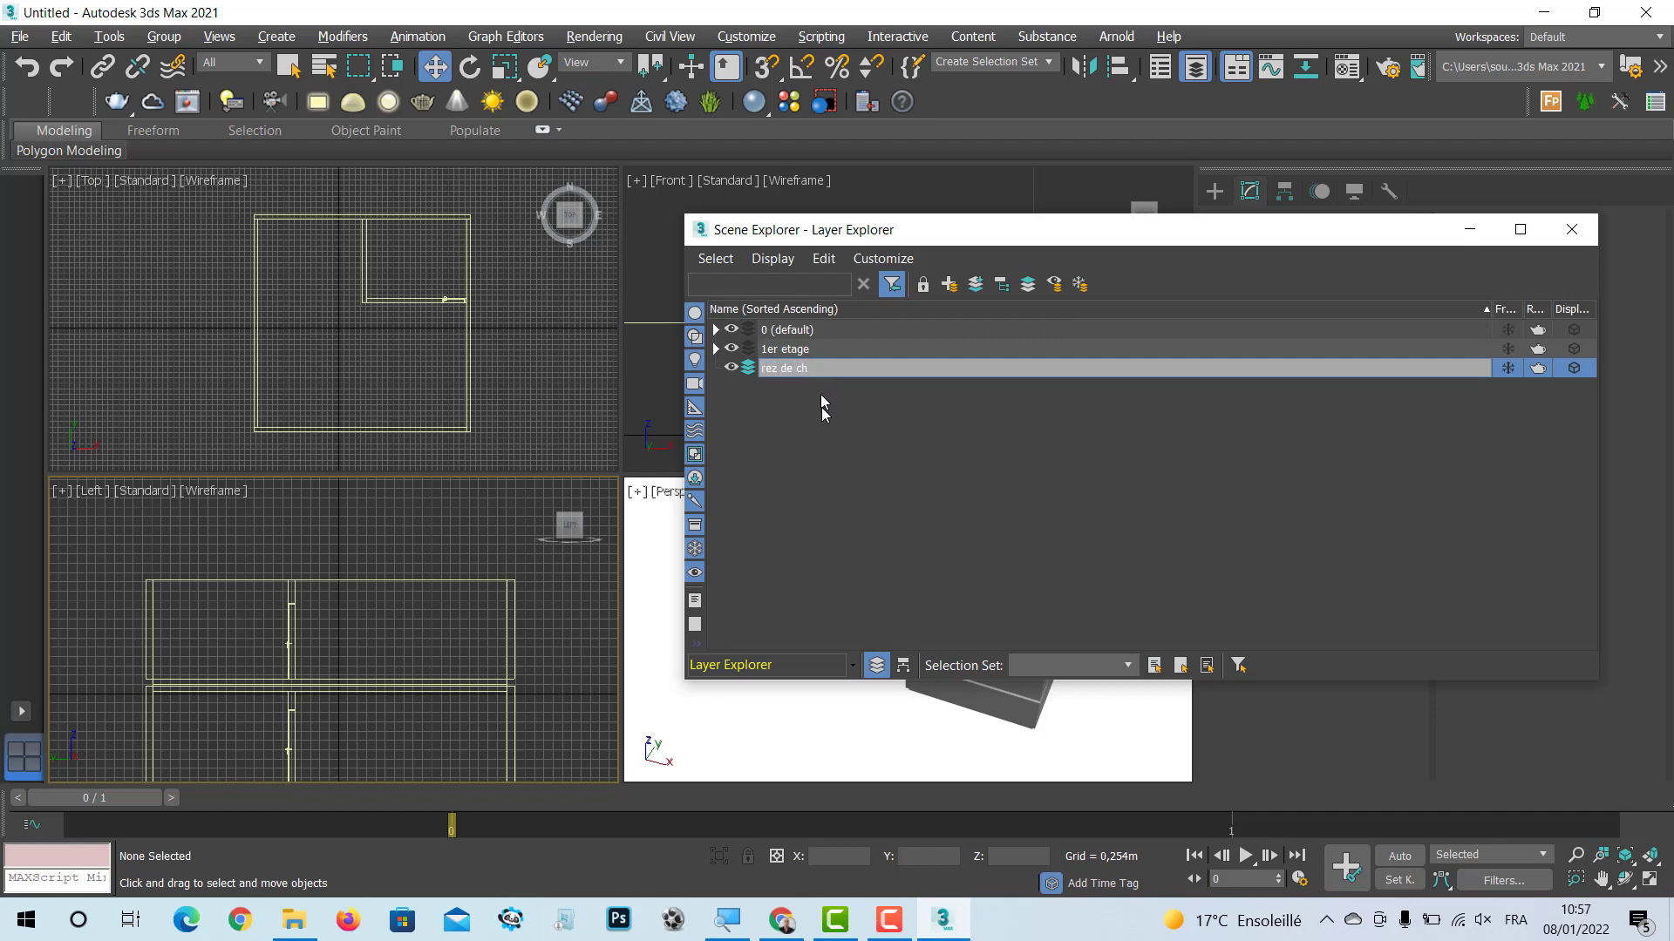
{"action": "left_click", "coordinate": [797, 439]}
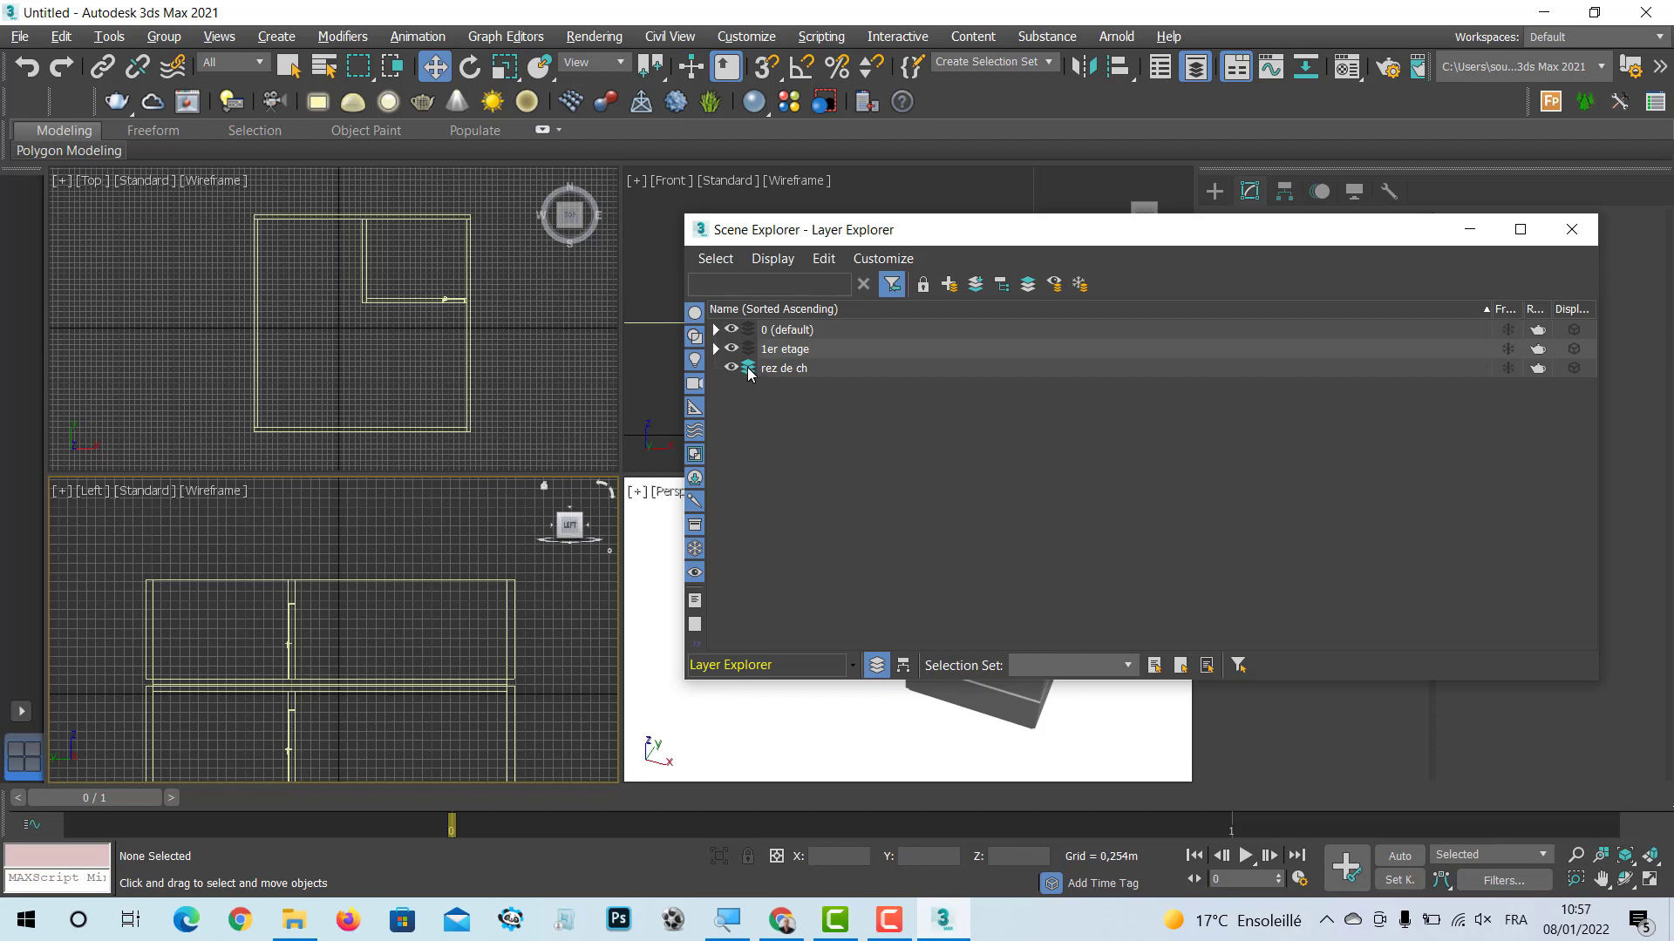
{"action": "left_click_drag", "start_coordinate": [523, 561], "coordinate": [103, 683]}
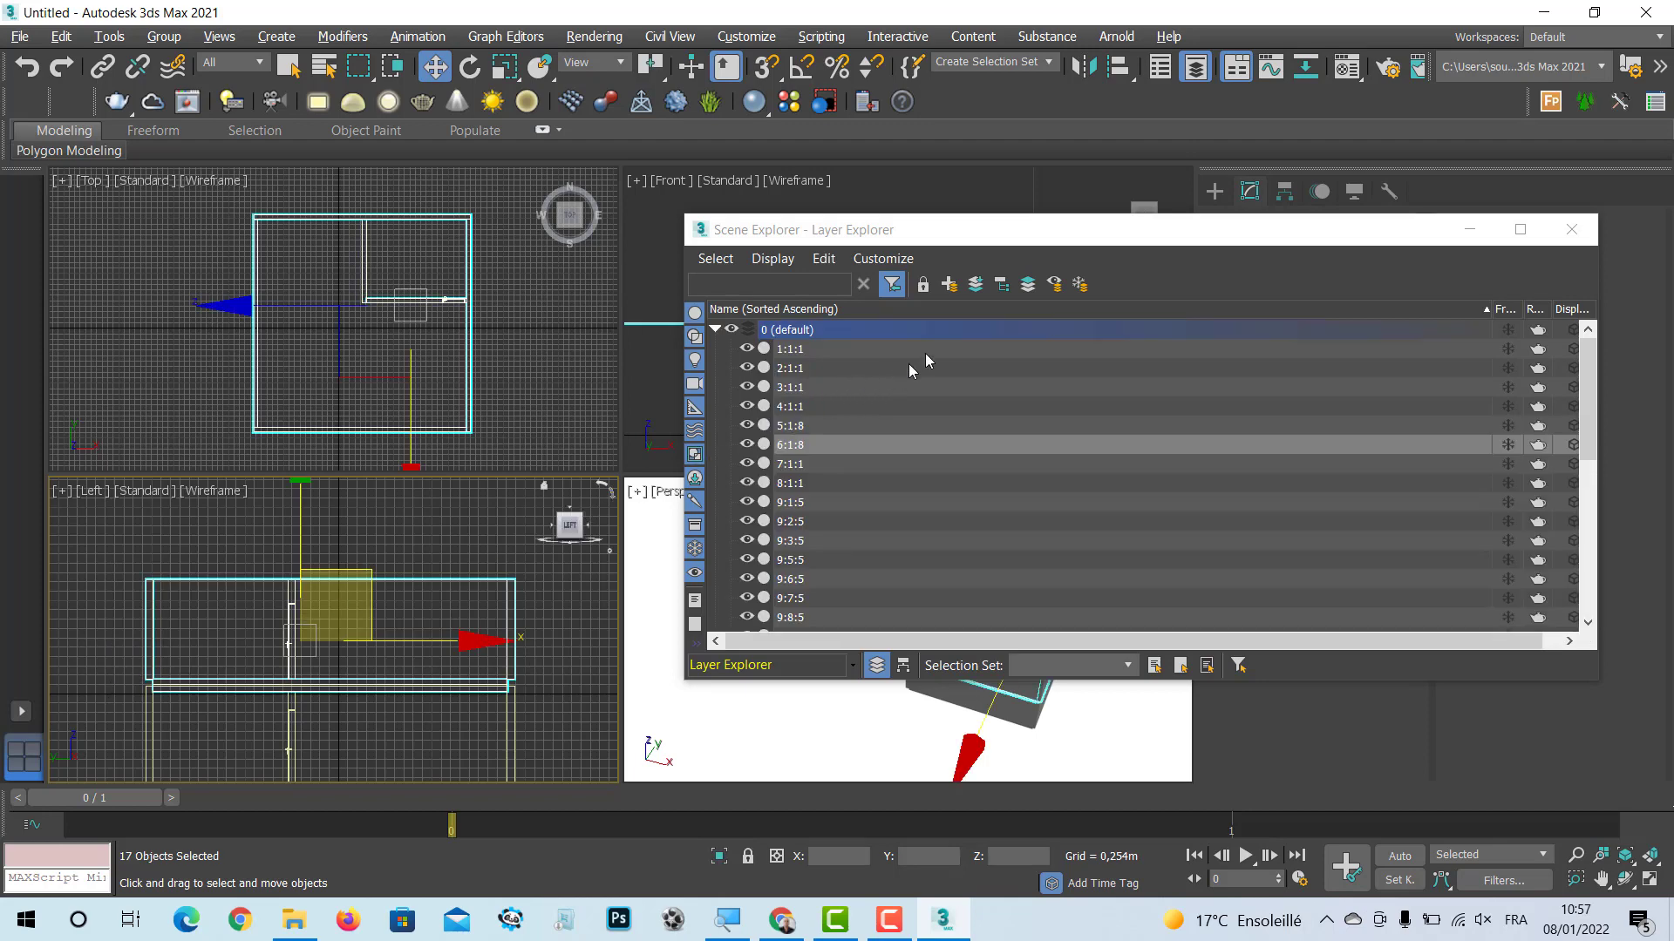
{"action": "left_click", "coordinate": [976, 285]}
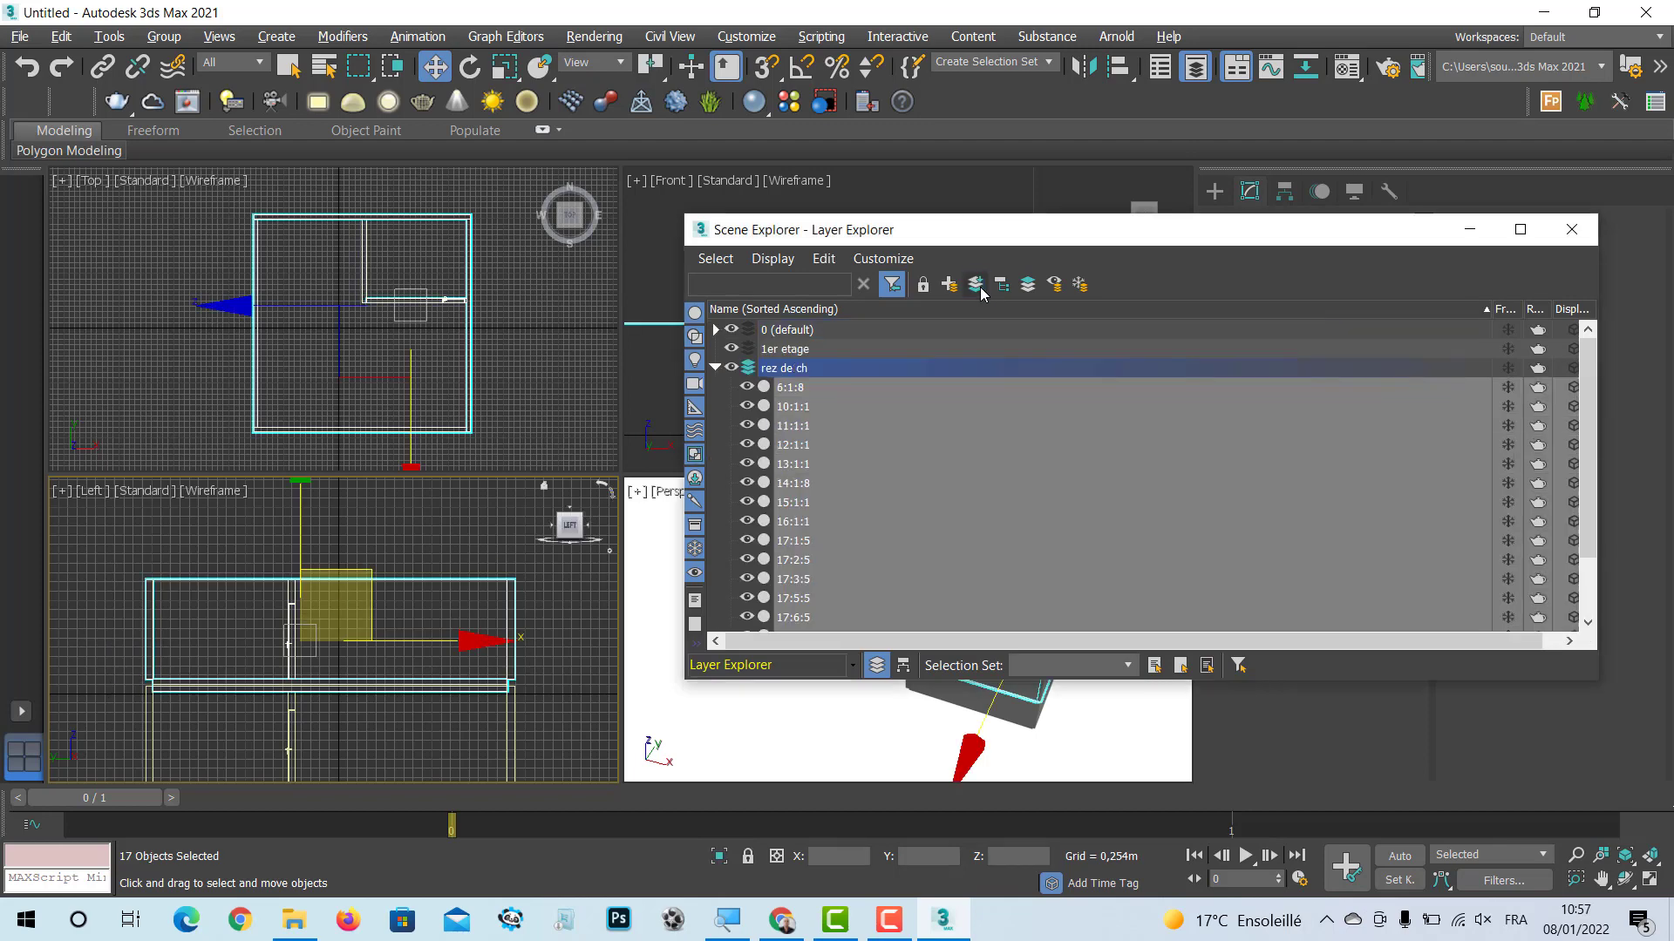
{"action": "left_click", "coordinate": [715, 368]}
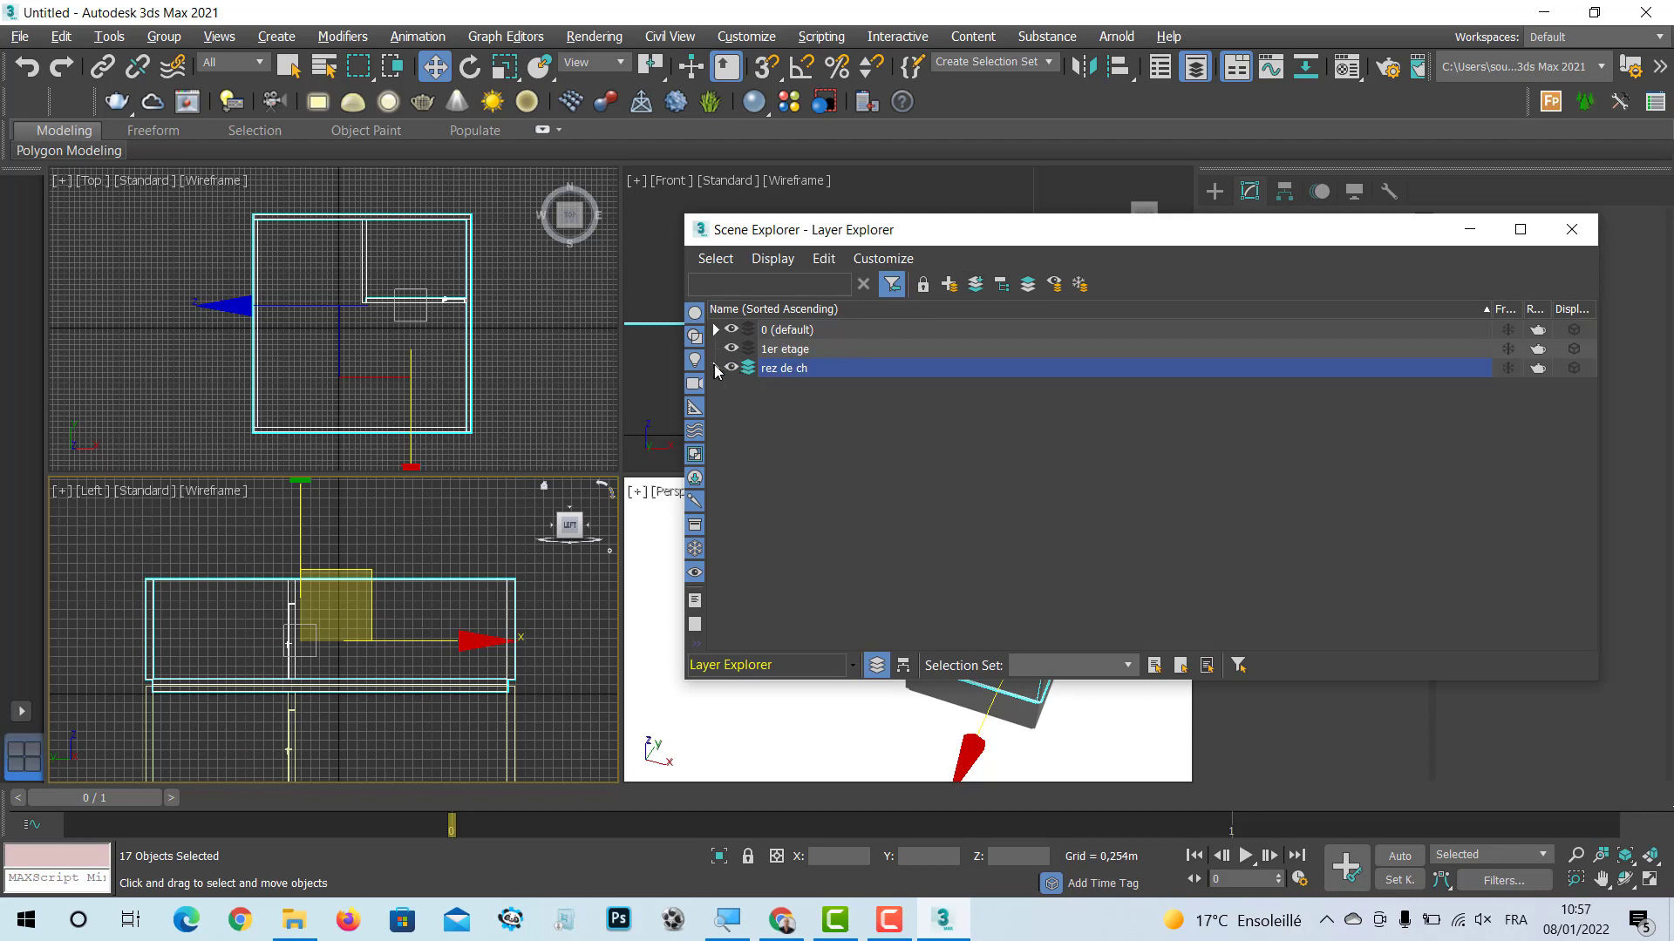
Step: Hide the "rez de ch" layer and move the lower storey's objects into the "1er etage" layer as the active layer
{"action": "left_click", "coordinate": [731, 368]}
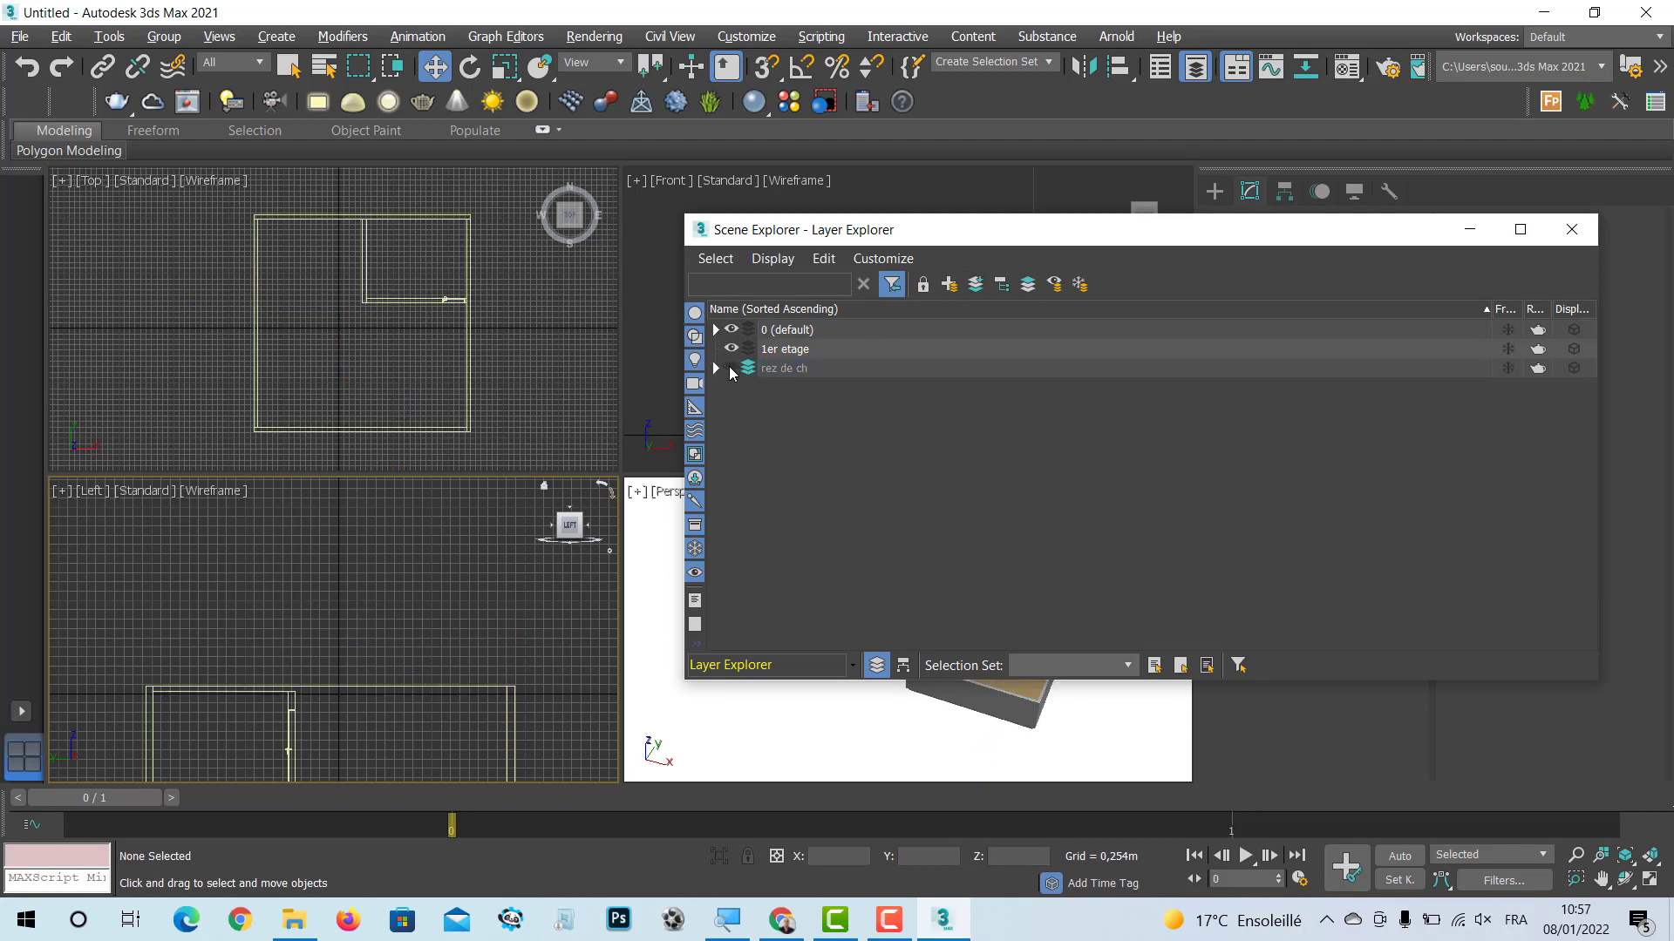
{"action": "middle_click_drag", "start_coordinate": [411, 640], "coordinate": [412, 554]}
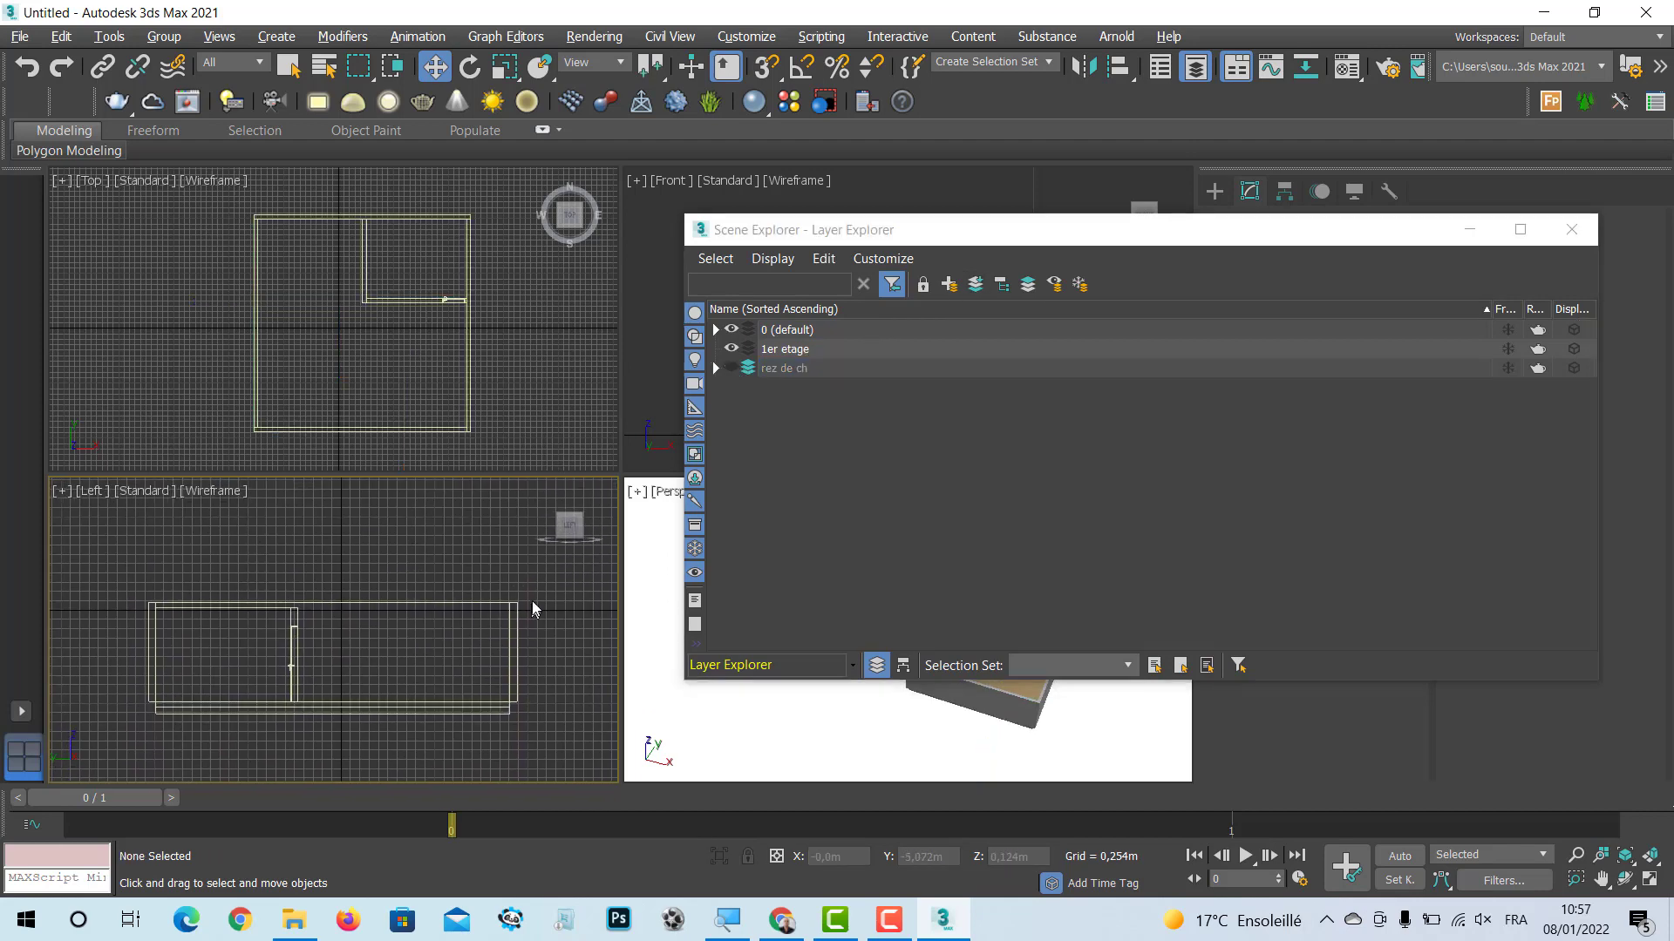
{"action": "left_click_drag", "start_coordinate": [515, 611], "coordinate": [132, 745]}
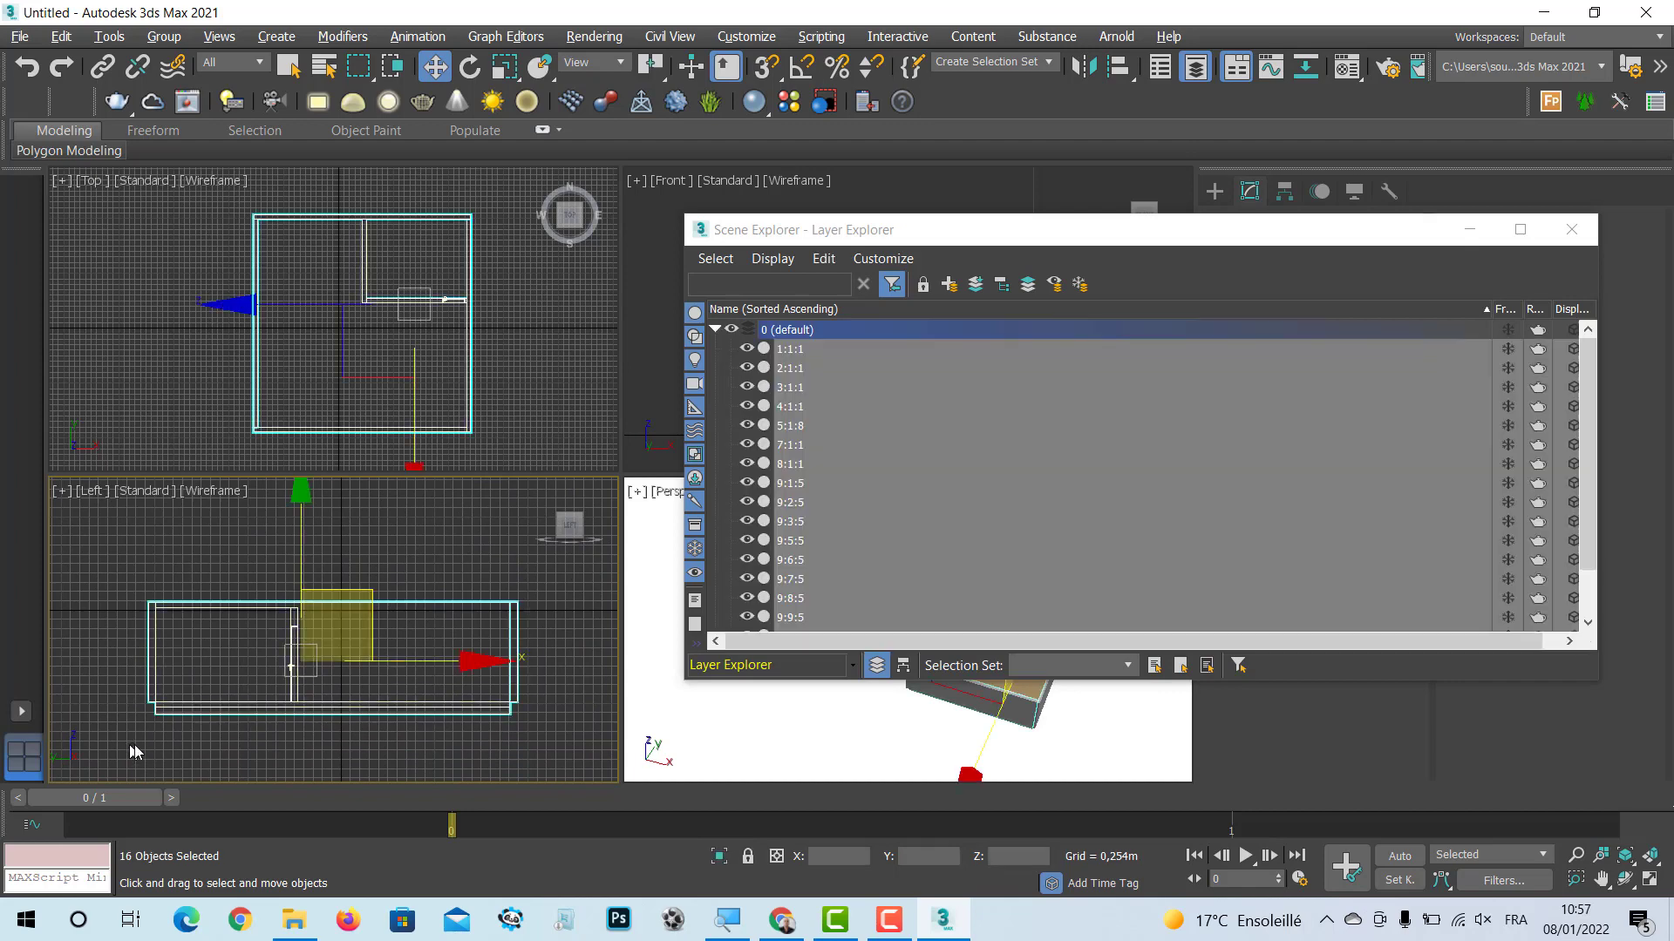
{"action": "left_click", "coordinate": [715, 330]}
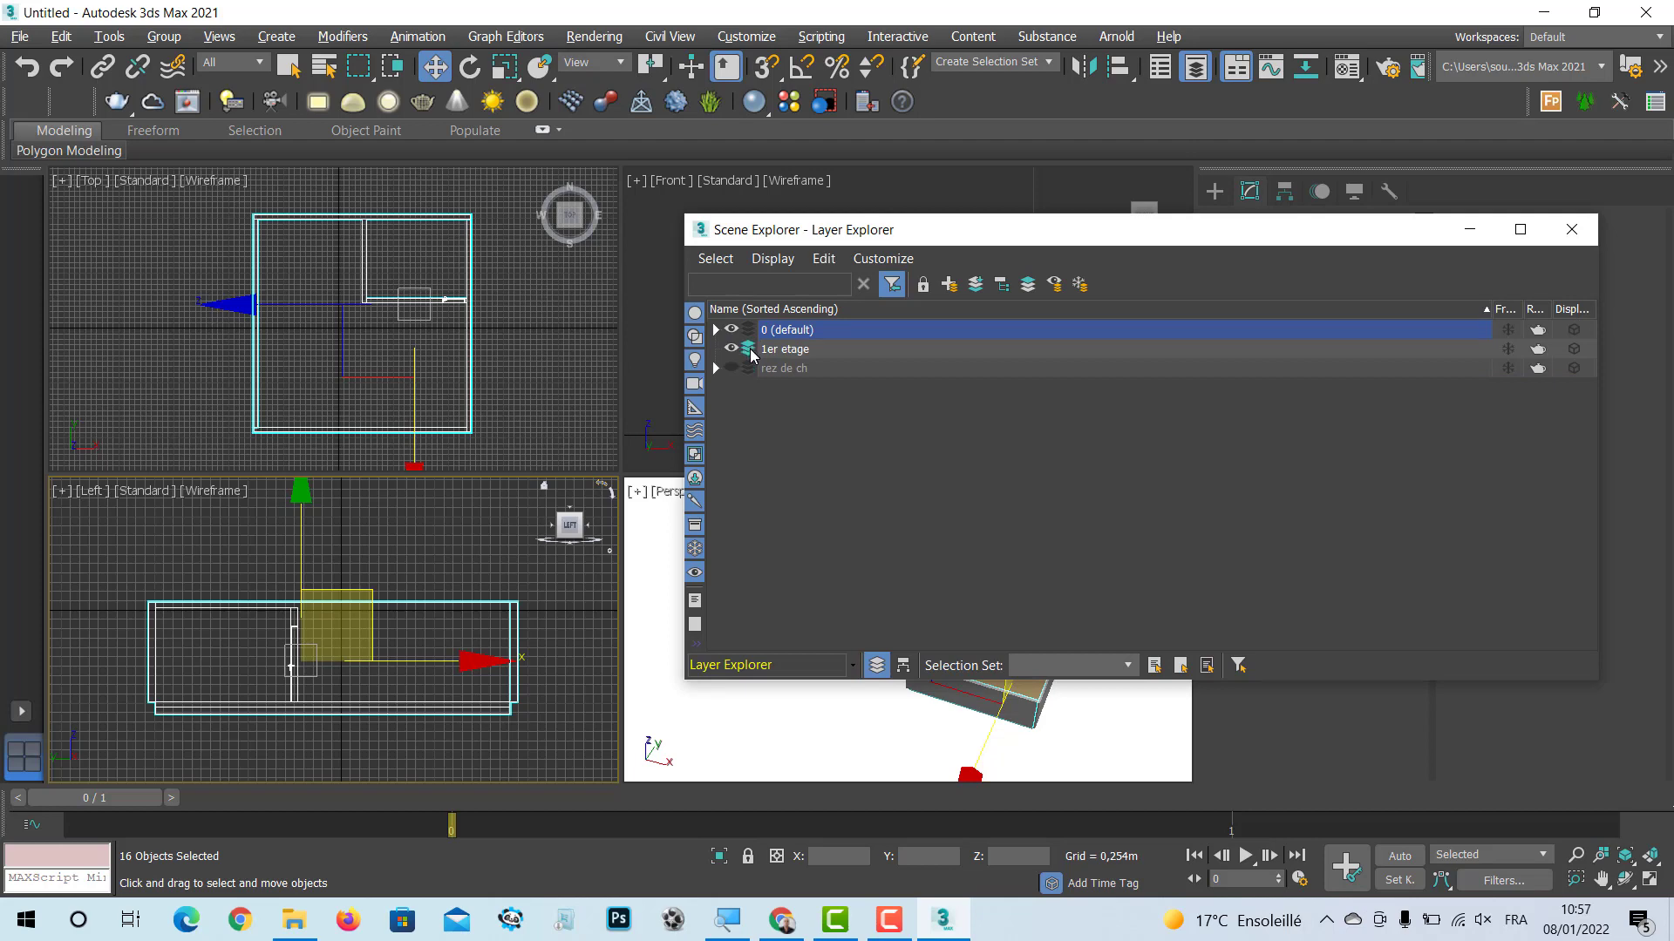
{"action": "left_click_drag", "start_coordinate": [127, 758], "coordinate": [127, 758]}
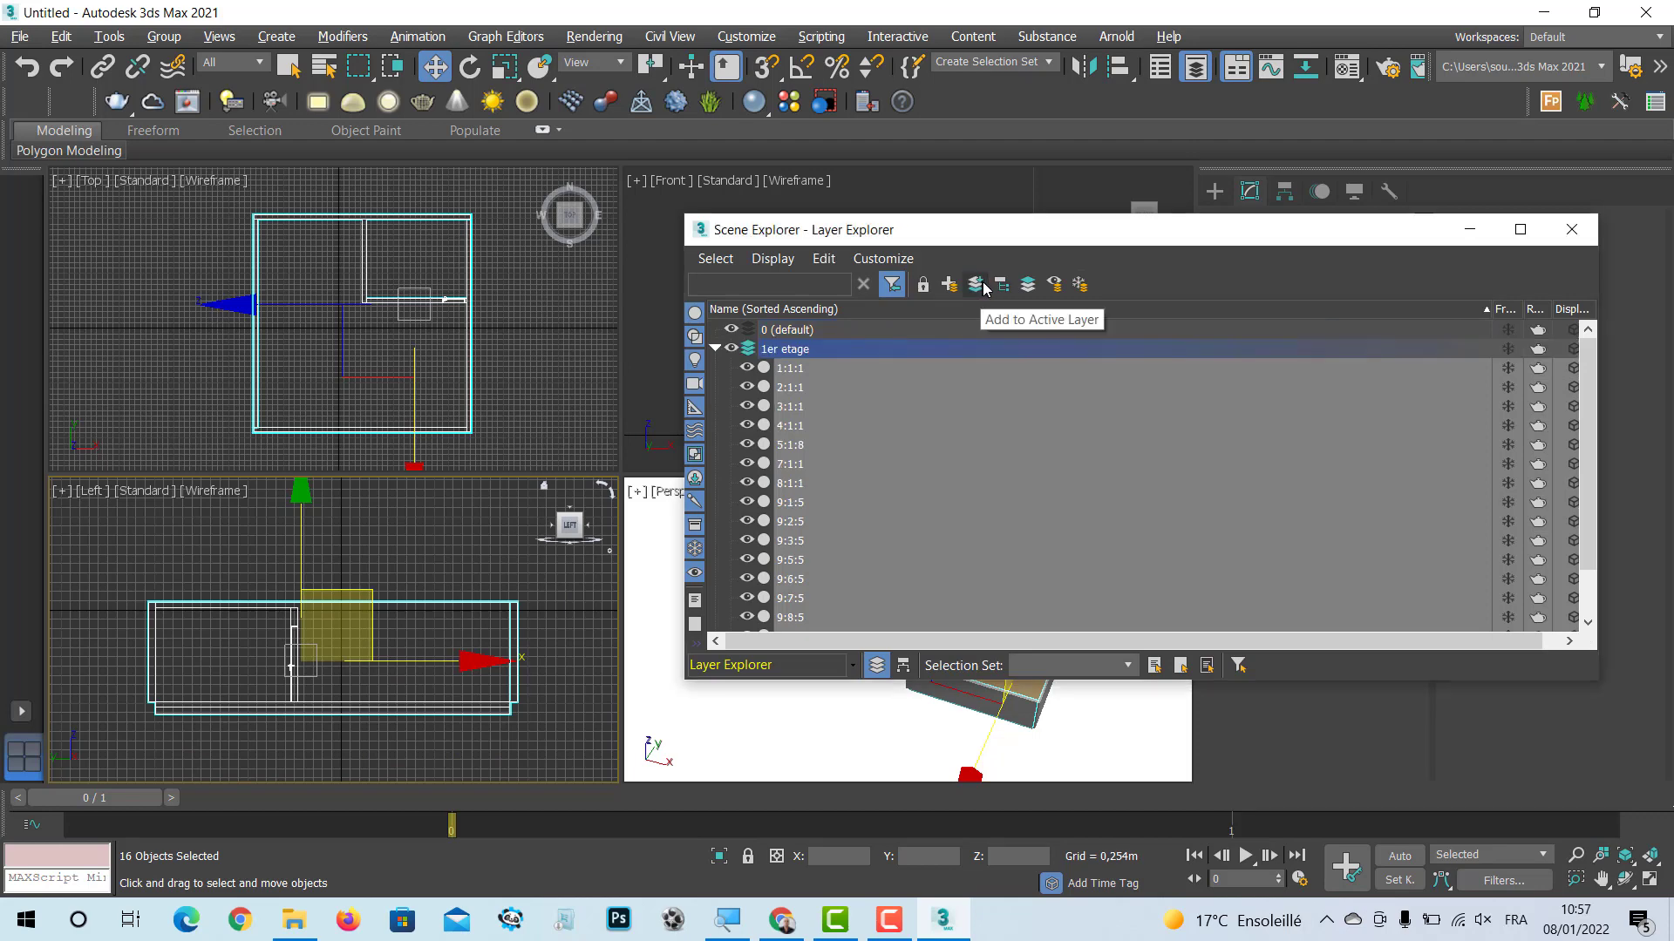
{"action": "left_click", "coordinate": [715, 349]}
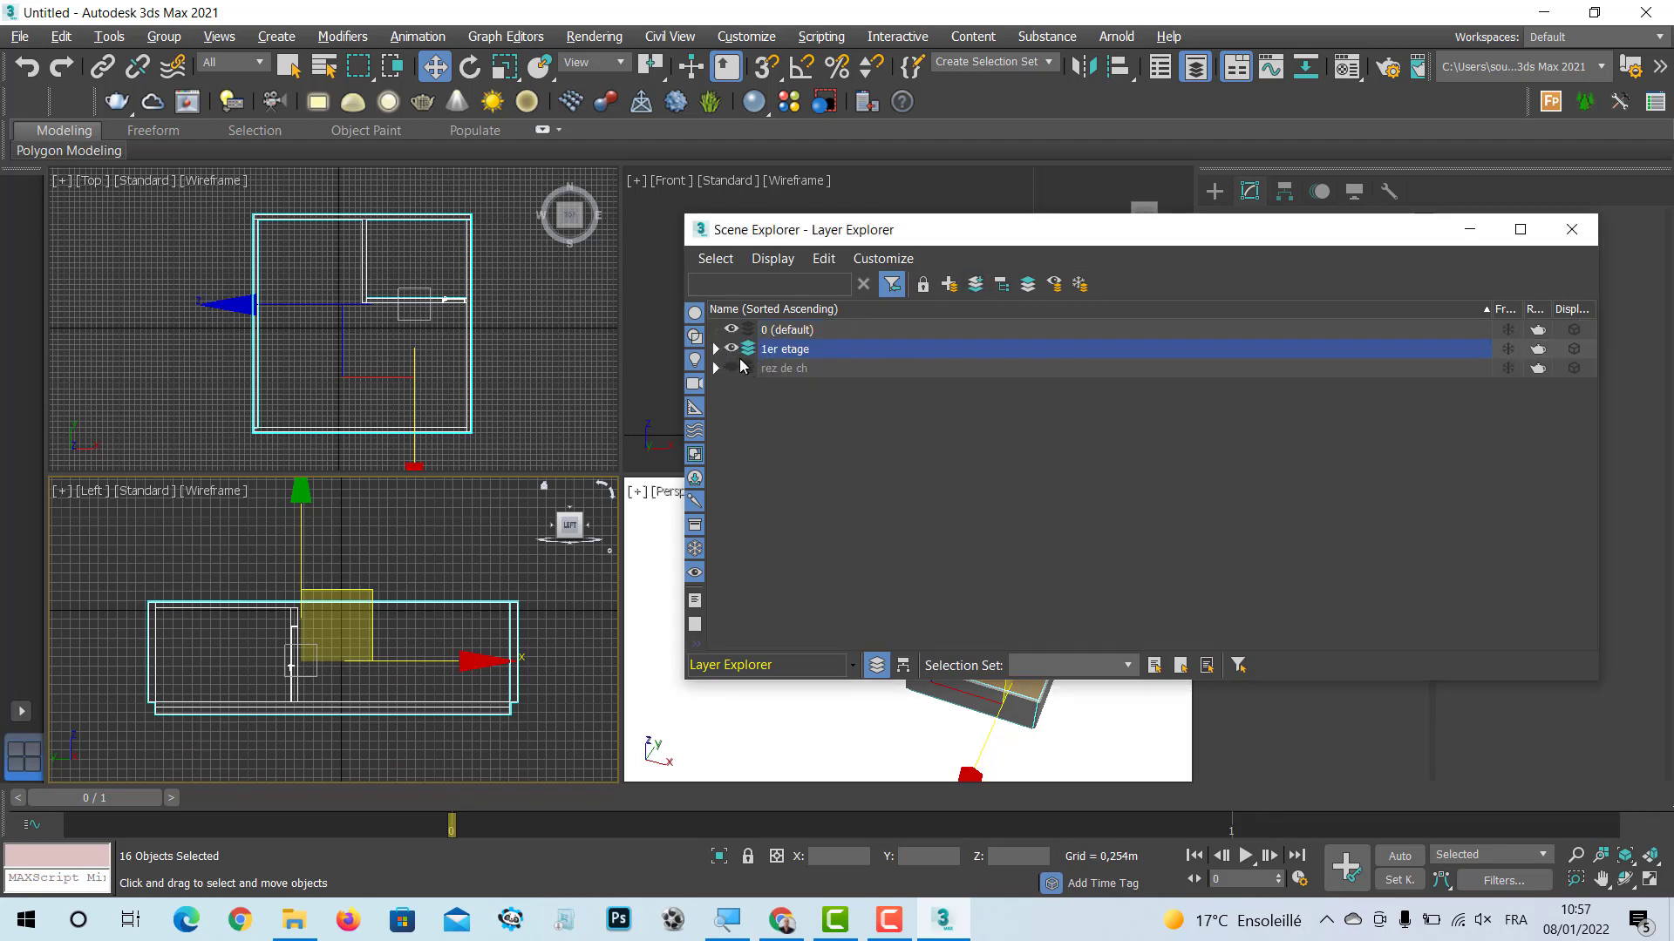
{"action": "left_click", "coordinate": [793, 351]}
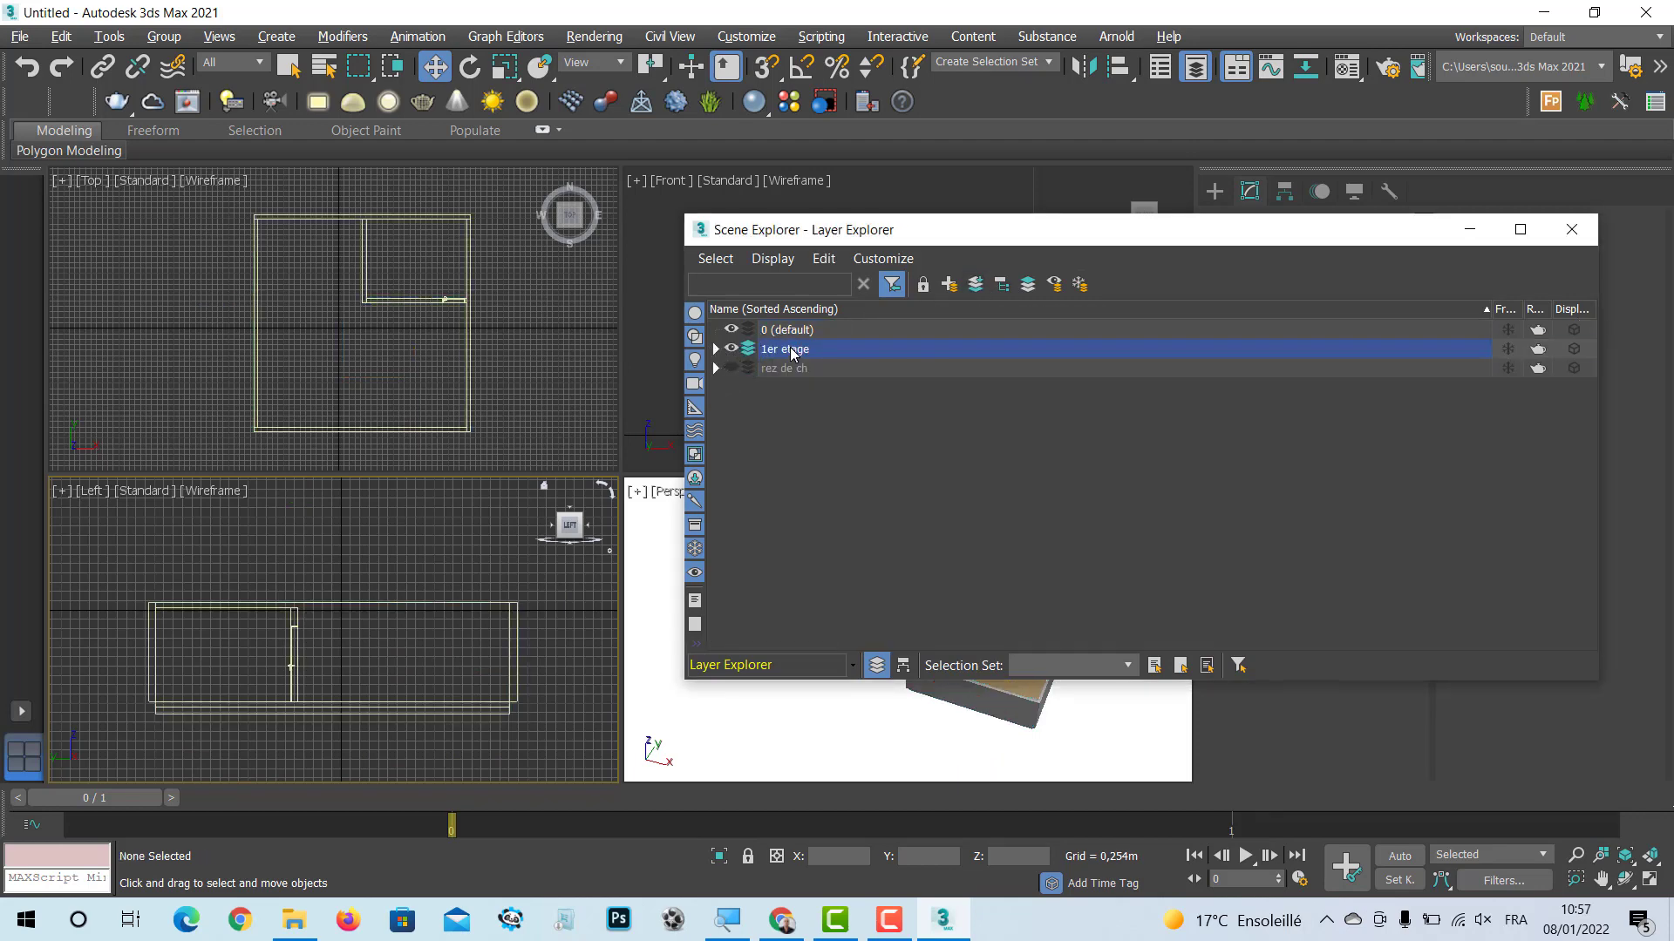
Step: Rename the "1er etage" layer to "rezdech" and the hidden "rez de ch" layer to "1er etage"
{"action": "left_click", "coordinate": [793, 353]}
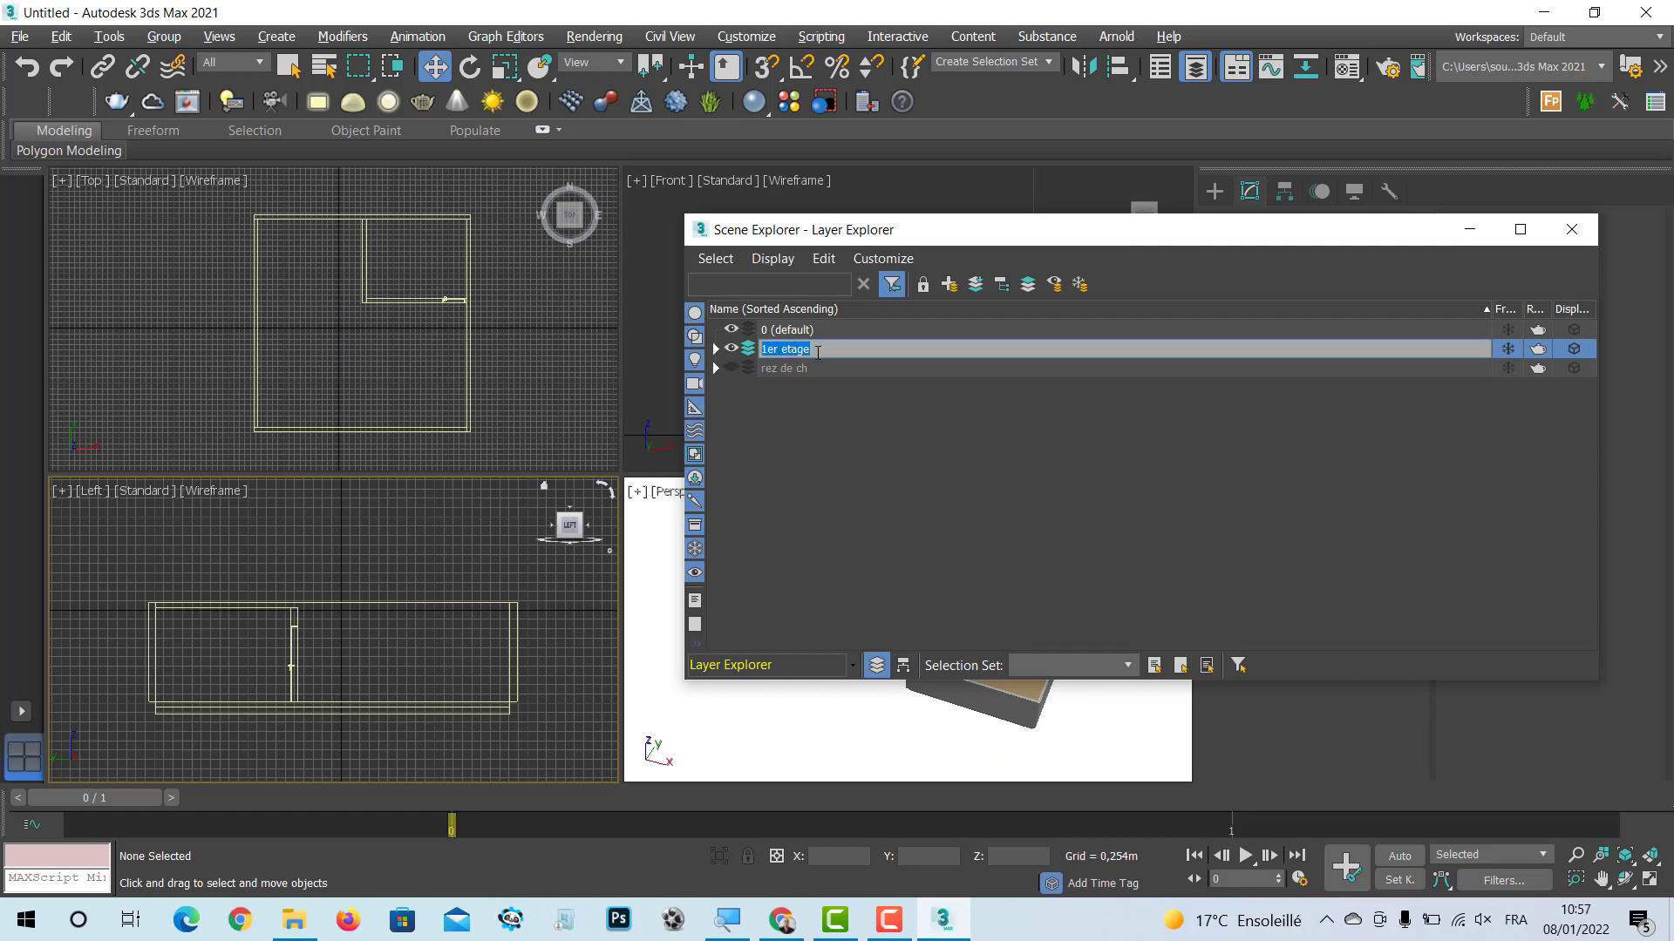
{"action": "type", "text": "rezdech"}
{"action": "key", "text": "Return"}
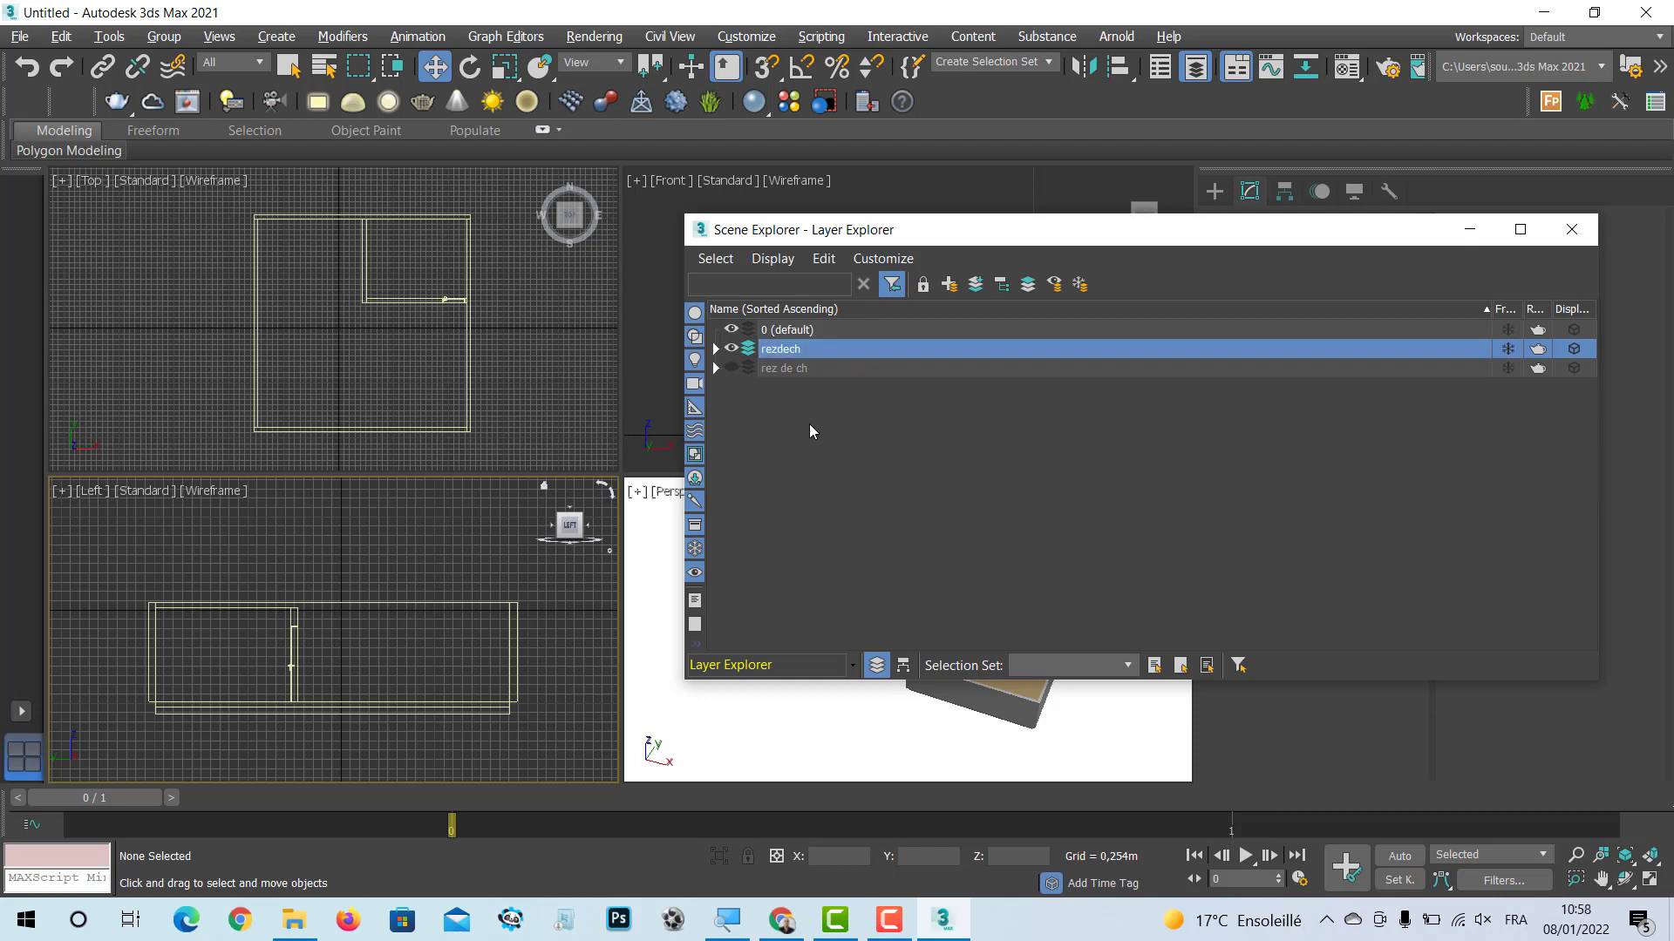
{"action": "left_click", "coordinate": [787, 369]}
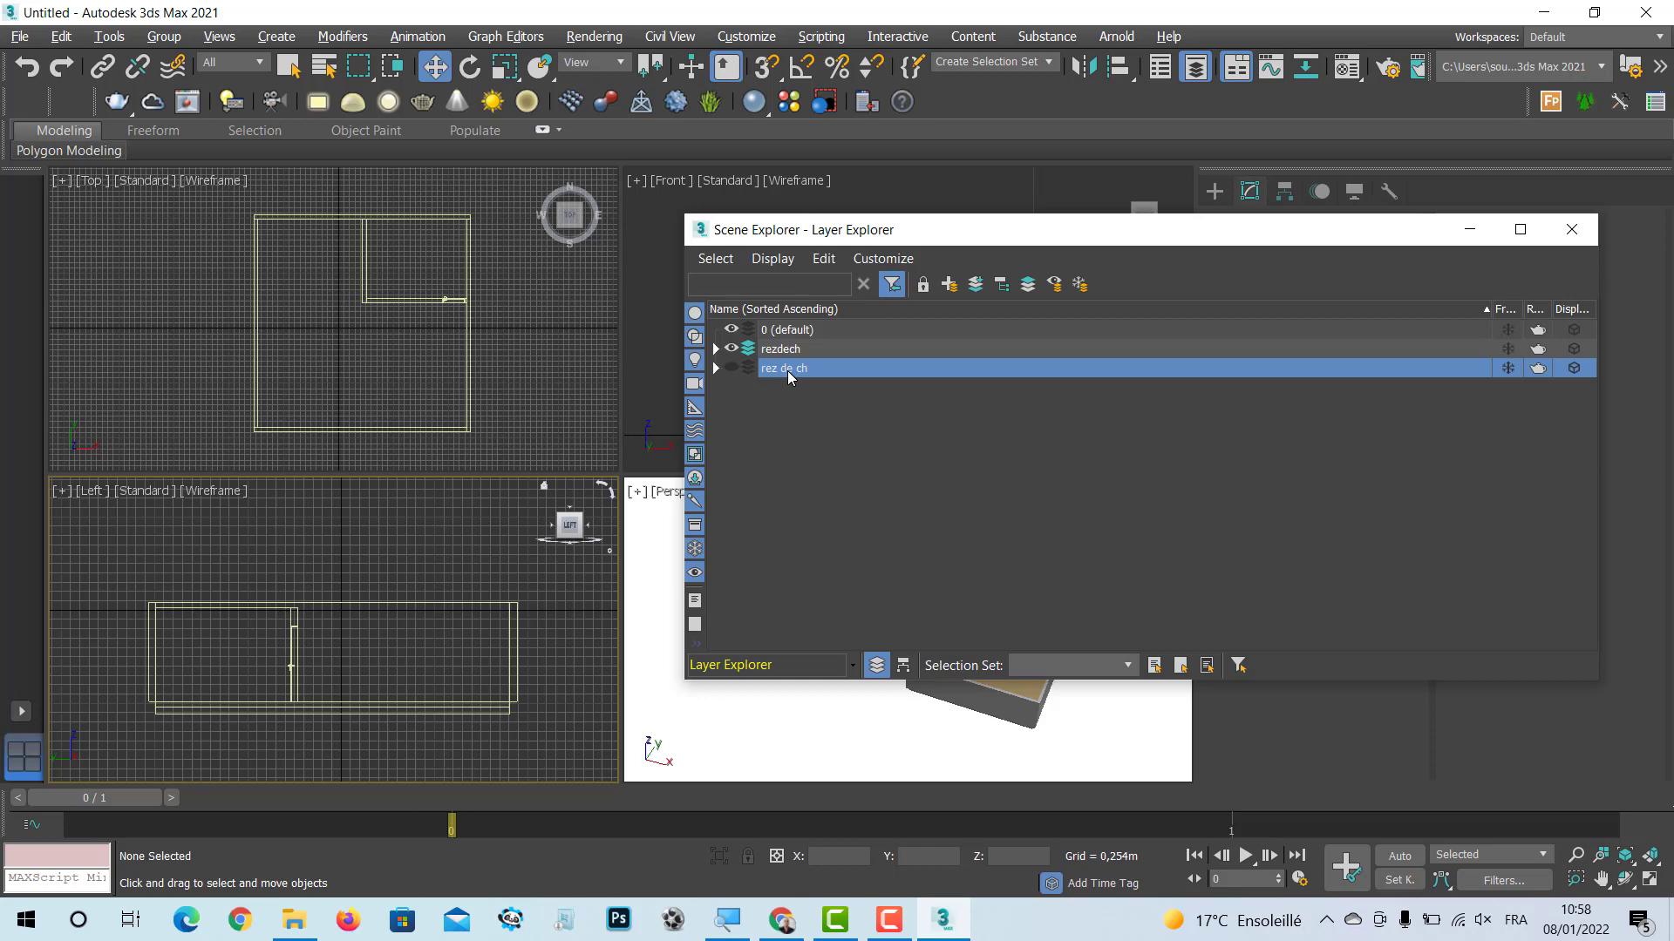
{"action": "left_click", "coordinate": [787, 369]}
{"action": "type", "text": "1er etage"}
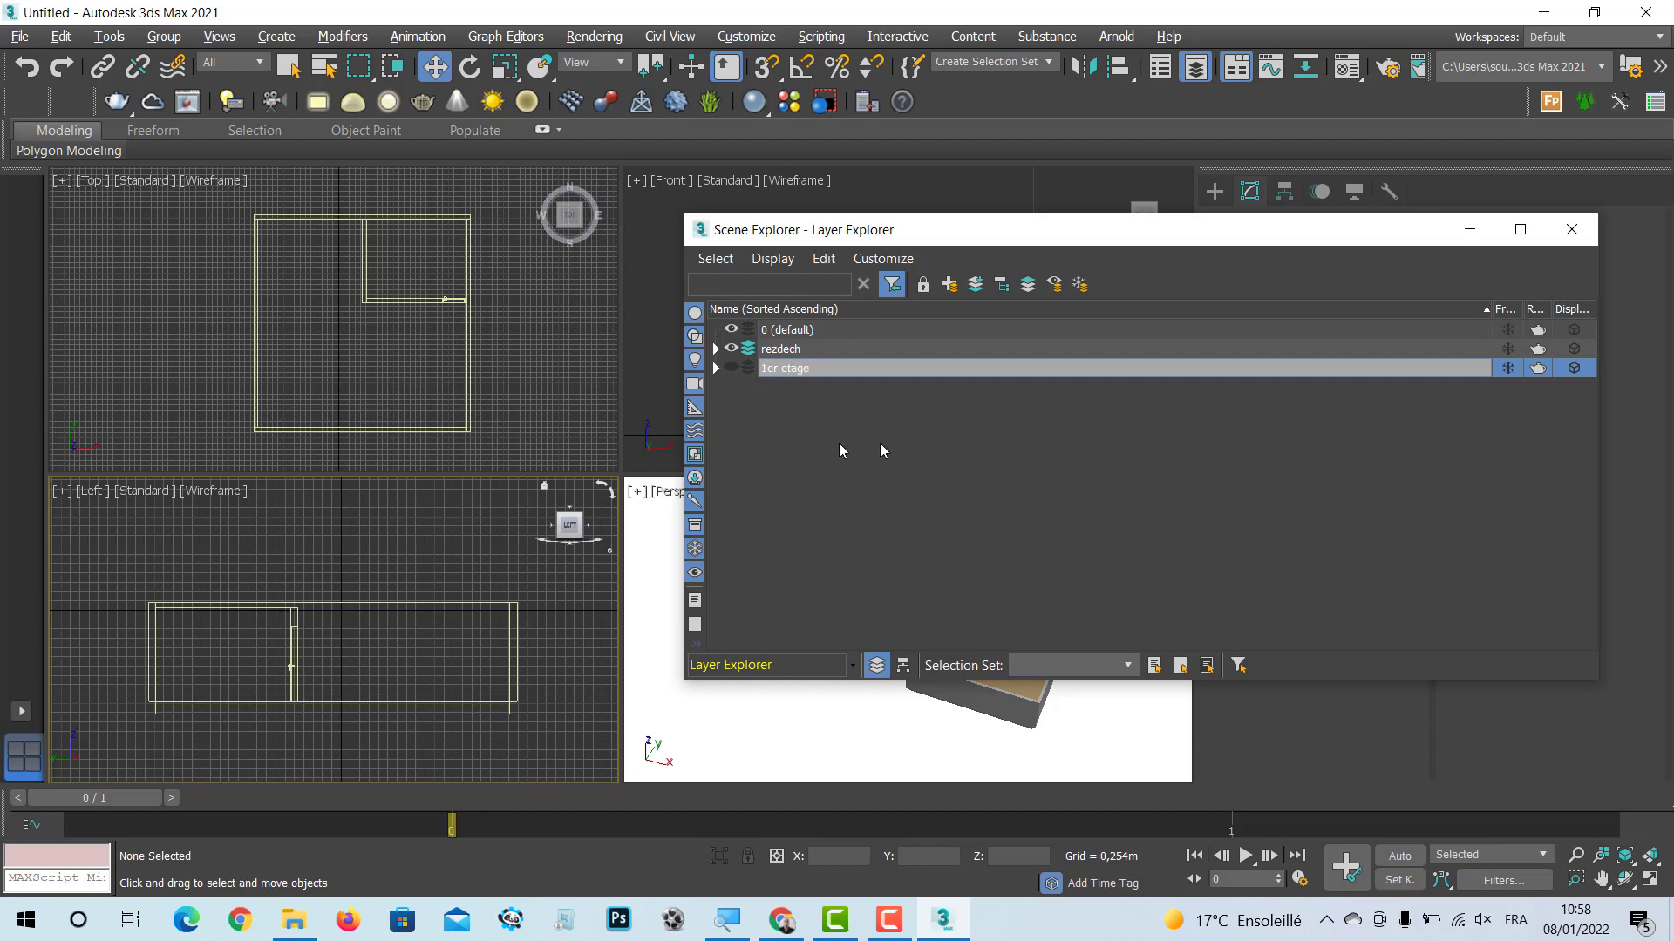
{"action": "left_click", "coordinate": [789, 448]}
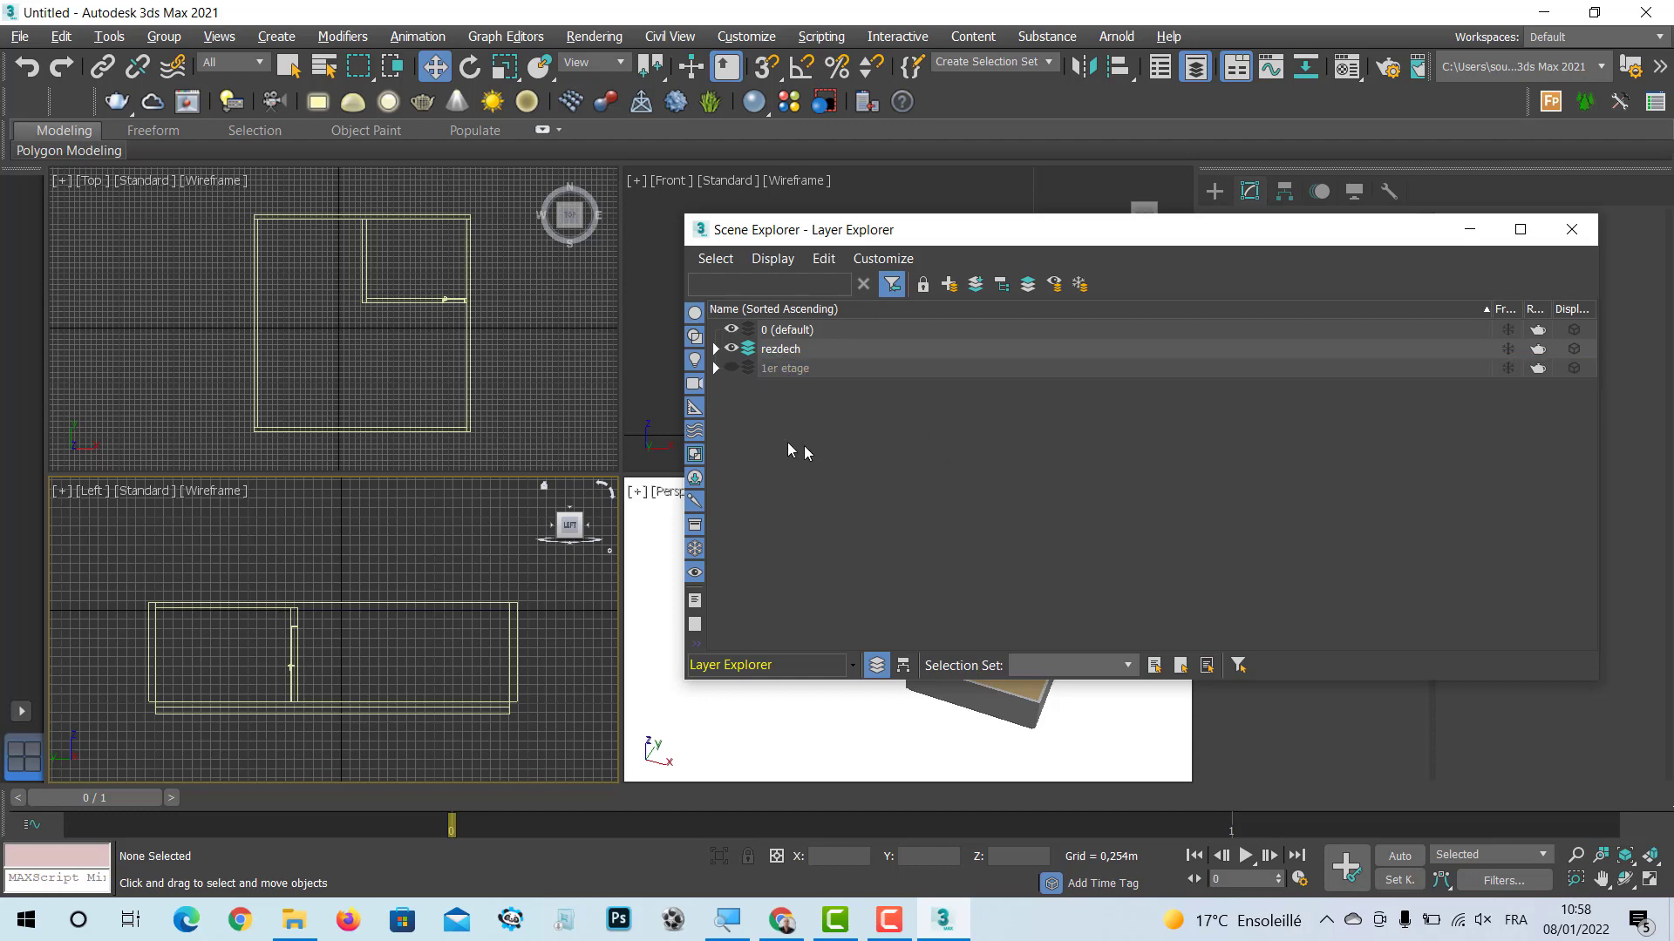
Step: Toggle the visibility of the "rezdech" and "1er etage" layers to check their storeys, leaving both layers shown
{"action": "left_click", "coordinate": [732, 350]}
{"action": "left_click", "coordinate": [731, 349]}
{"action": "left_click", "coordinate": [732, 349]}
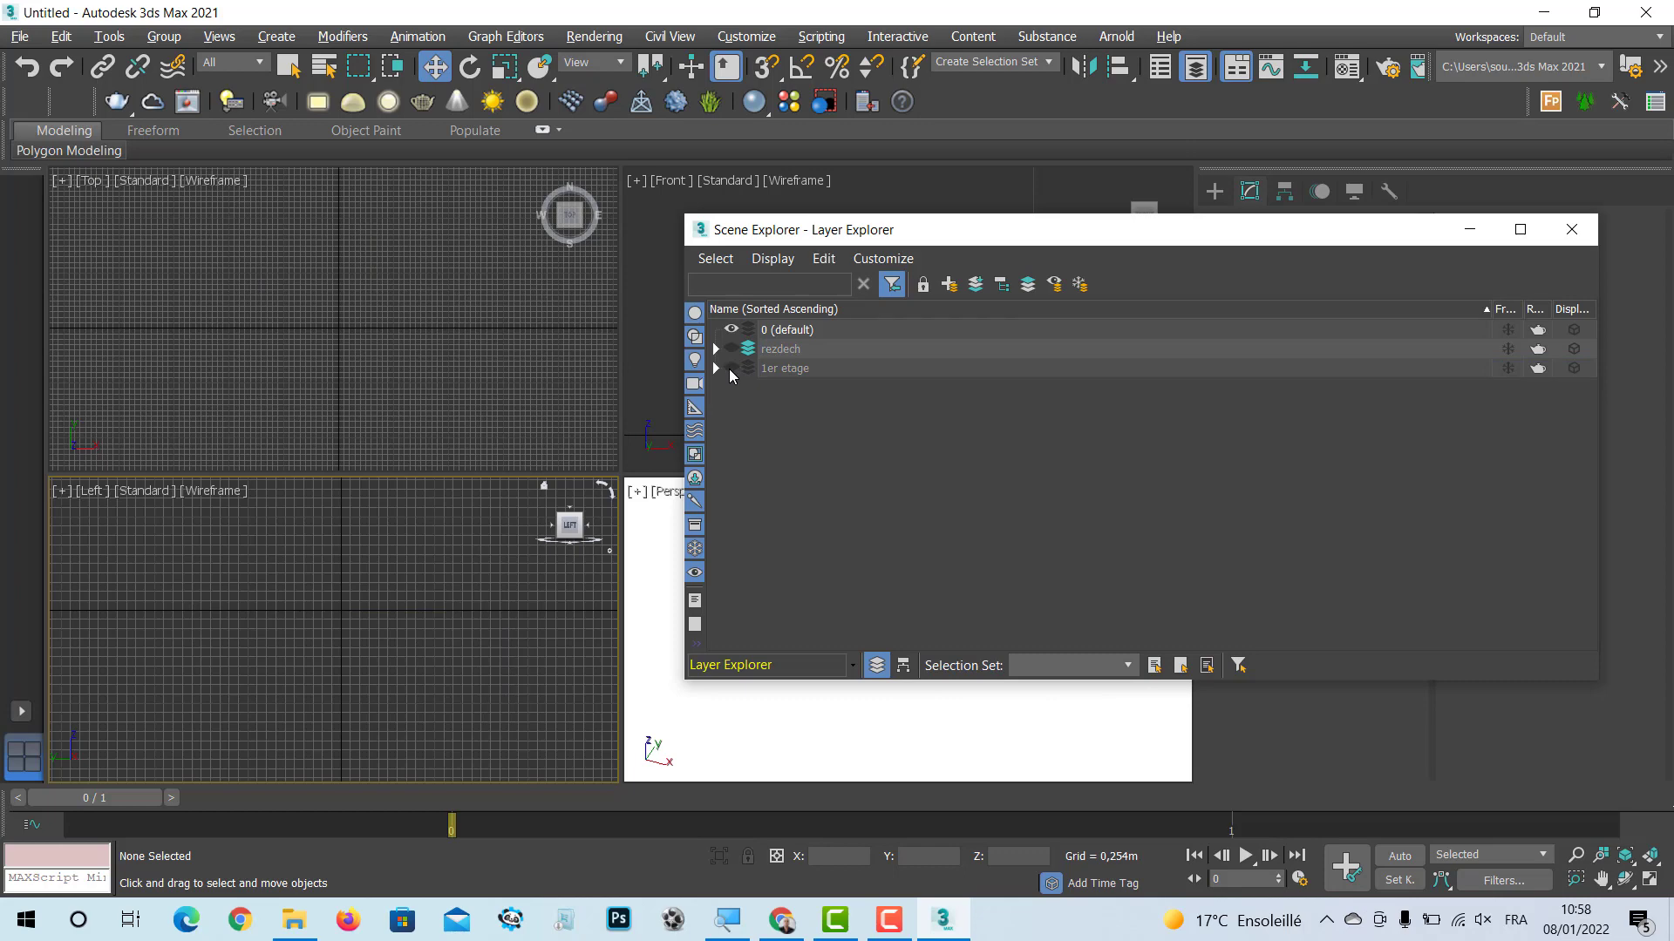
{"action": "left_click", "coordinate": [730, 368]}
{"action": "left_click", "coordinate": [731, 369]}
{"action": "left_click", "coordinate": [731, 368]}
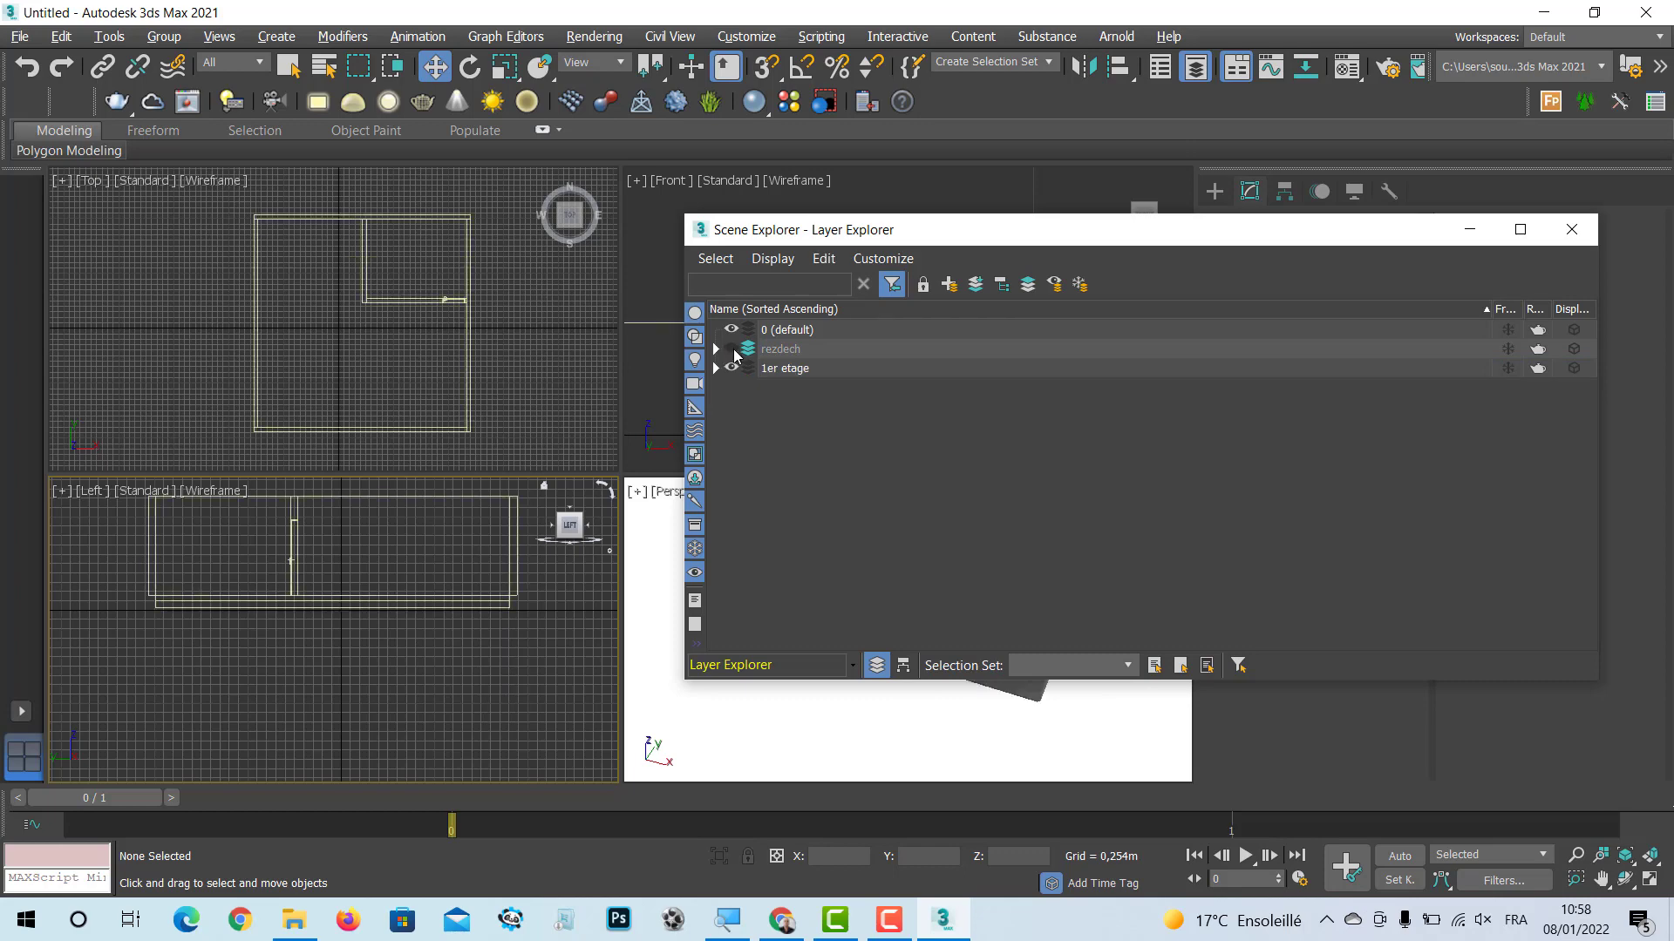
{"action": "left_click", "coordinate": [731, 349]}
Step: Toggle the visibility of the "0 (default)" layer to check what it contains, leaving it shown
{"action": "left_click", "coordinate": [731, 330]}
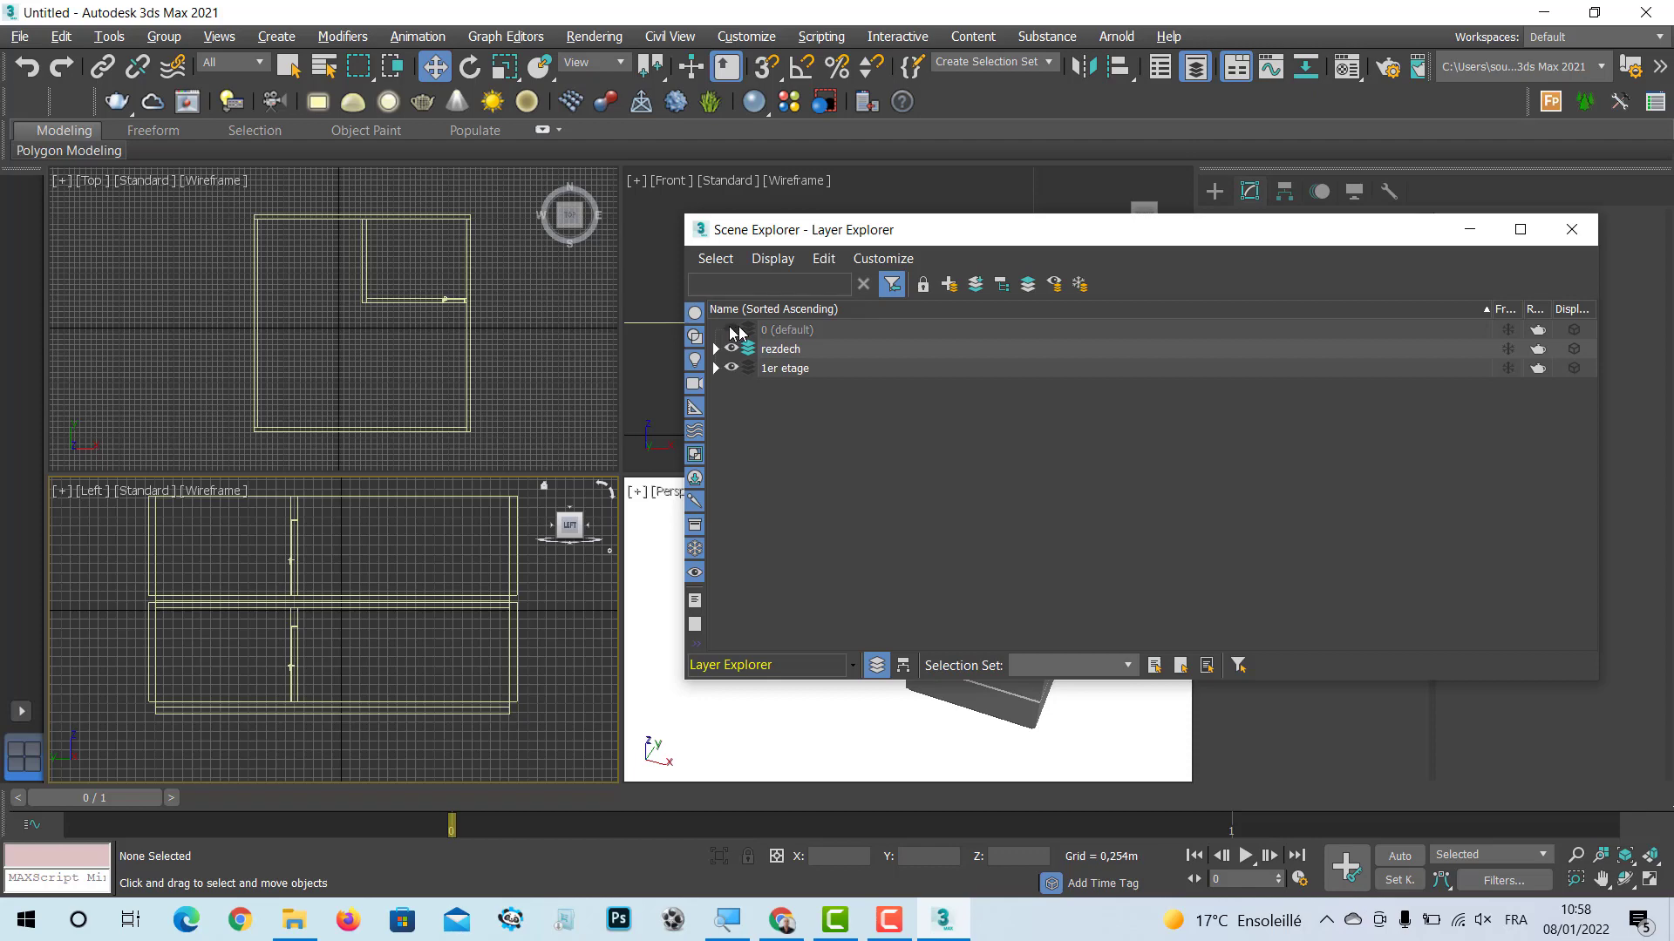
{"action": "left_click", "coordinate": [732, 331]}
{"action": "left_click", "coordinate": [732, 331]}
{"action": "left_click", "coordinate": [731, 331]}
{"action": "left_click", "coordinate": [732, 331]}
{"action": "left_click", "coordinate": [731, 331]}
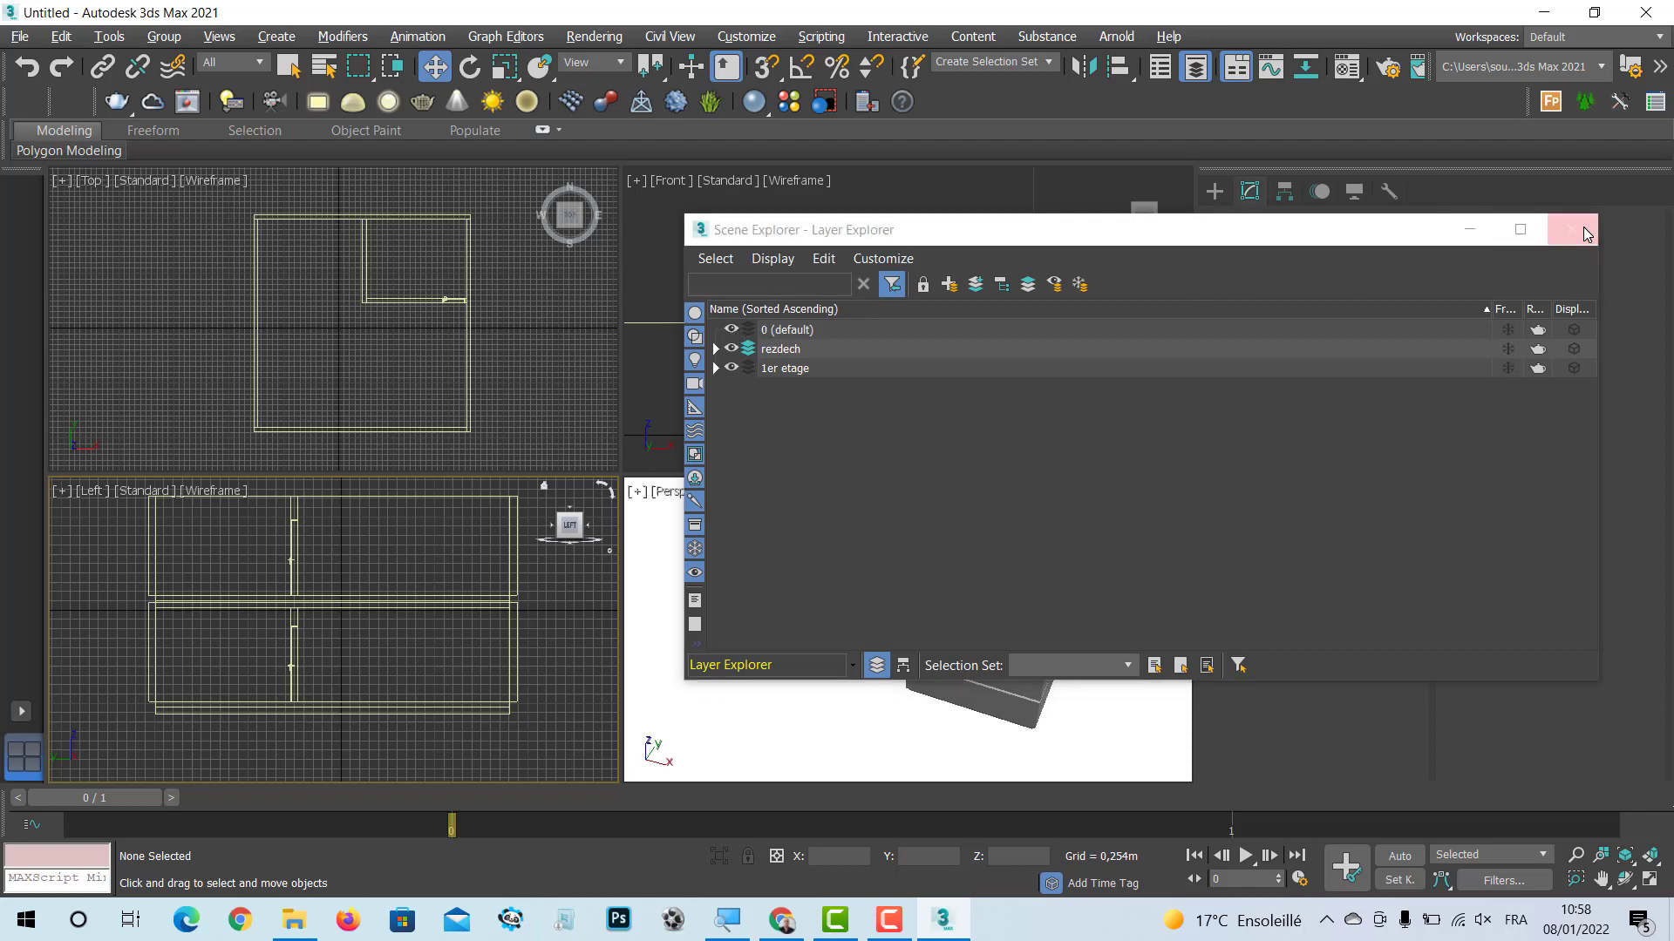
Step: Close the Layer Explorer and maximize the Perspective view on the building
{"action": "left_click", "coordinate": [1572, 229]}
{"action": "right_click", "coordinate": [994, 640]}
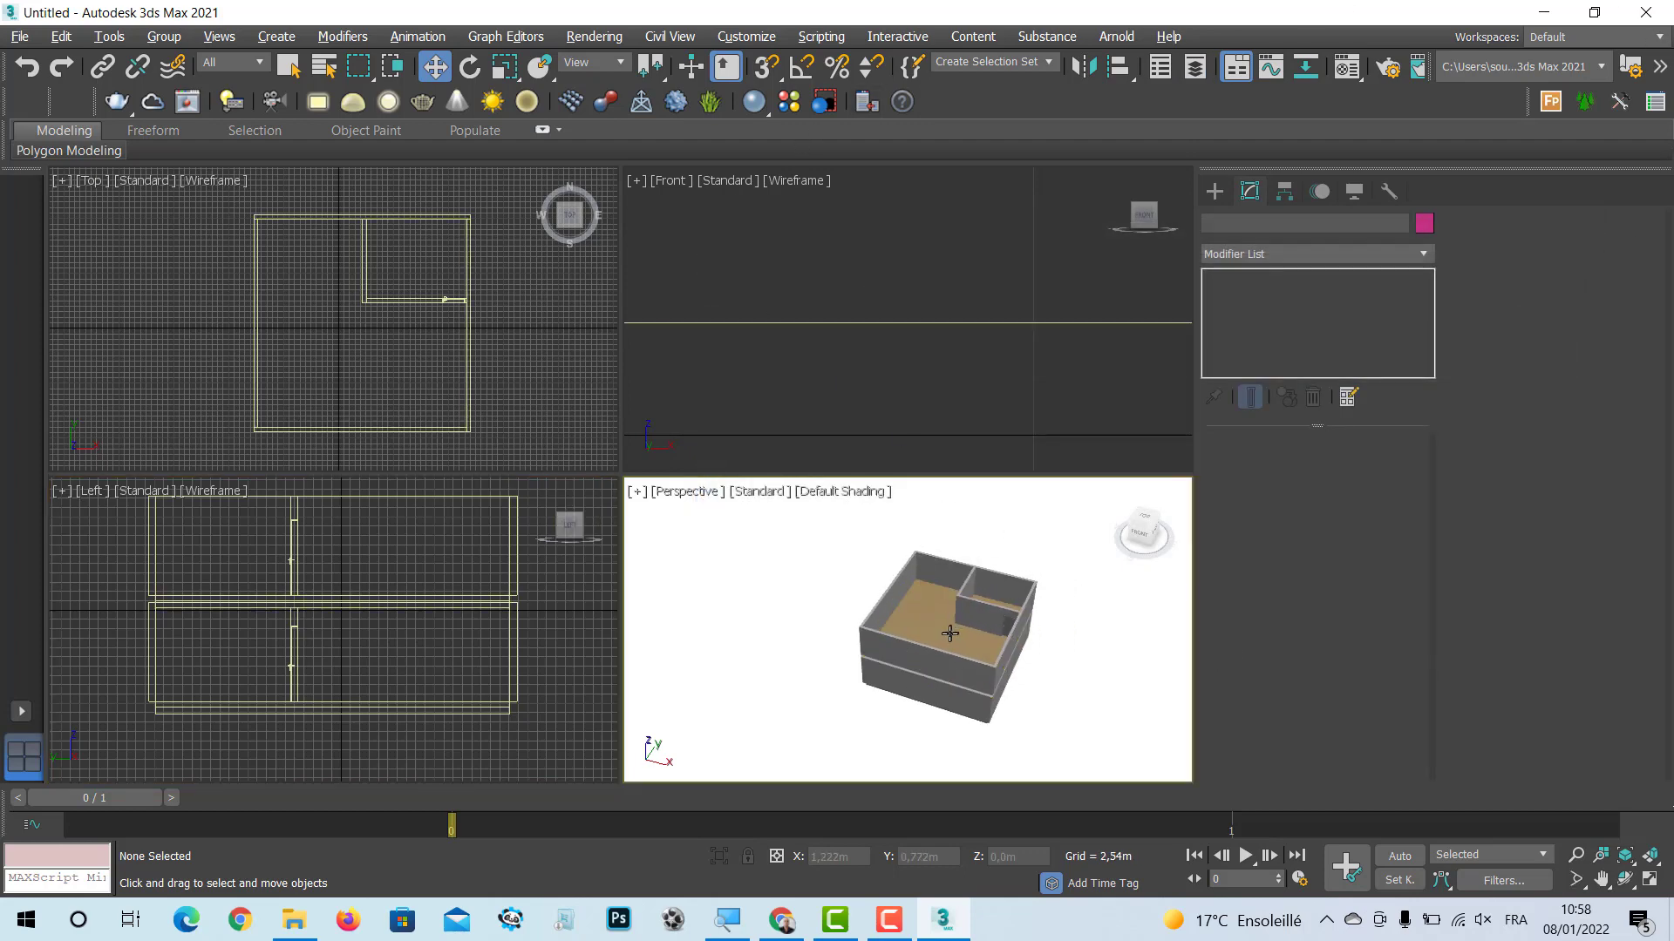
{"action": "key", "text": "alt+w"}
{"action": "scroll", "coordinate": [736, 524], "scroll_direction": "up", "scroll_amount": 6}
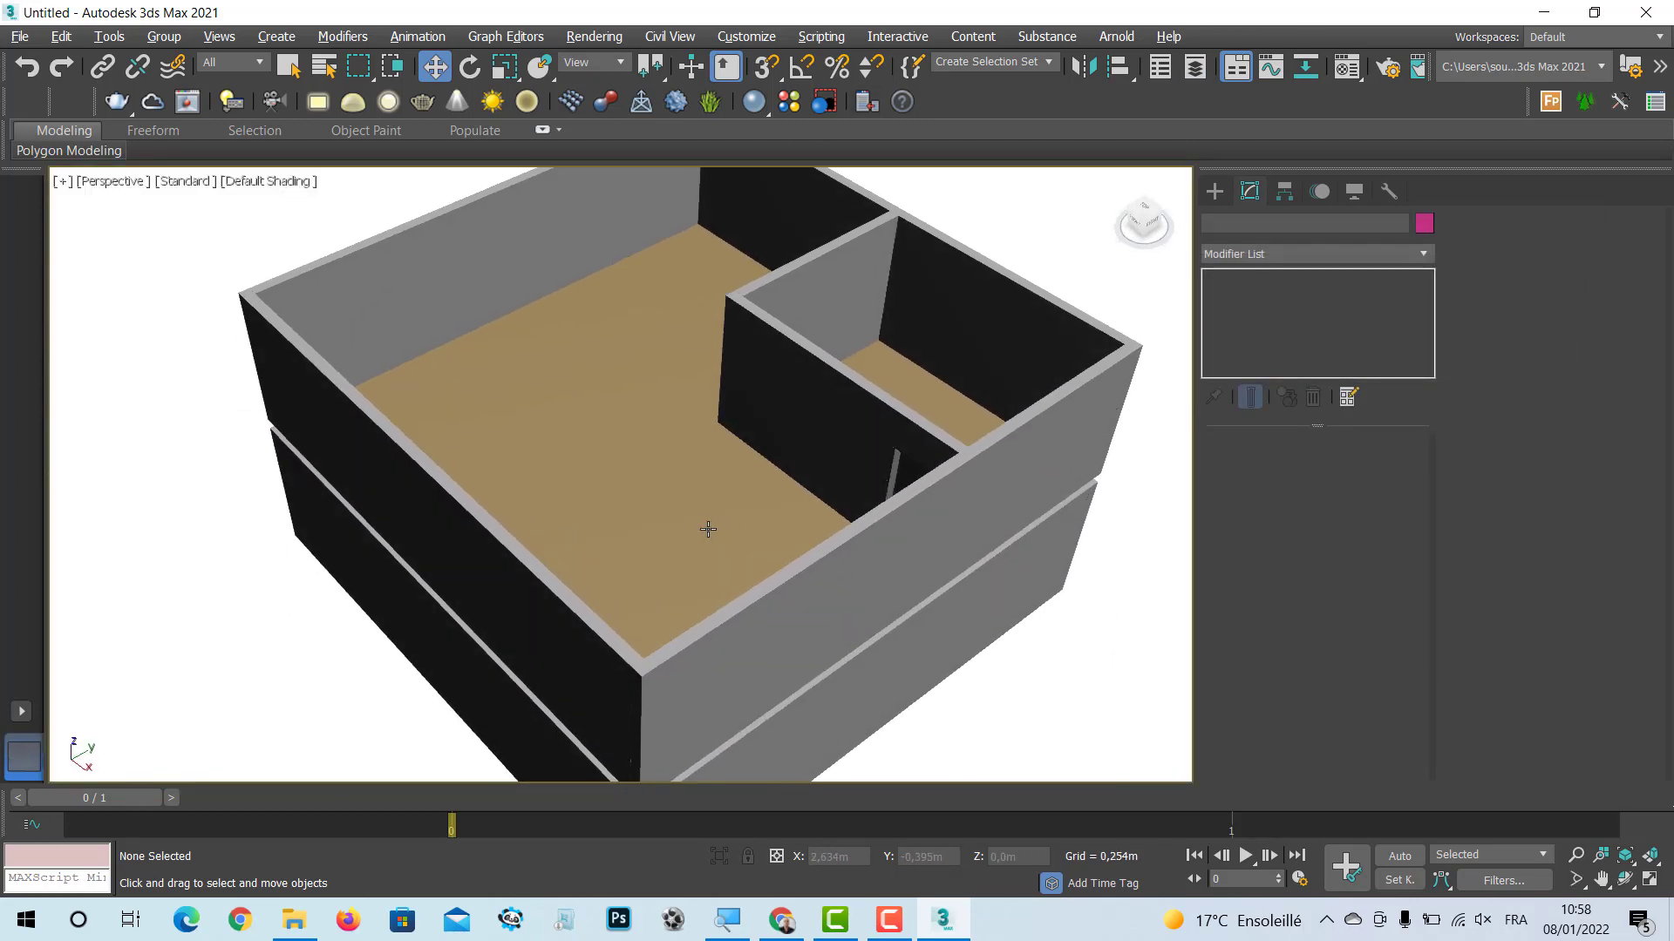
Step: Switch to Chrome and look over the Wood materials on vray-materials.de, including the Wood Decking preview
{"action": "left_click", "coordinate": [781, 920]}
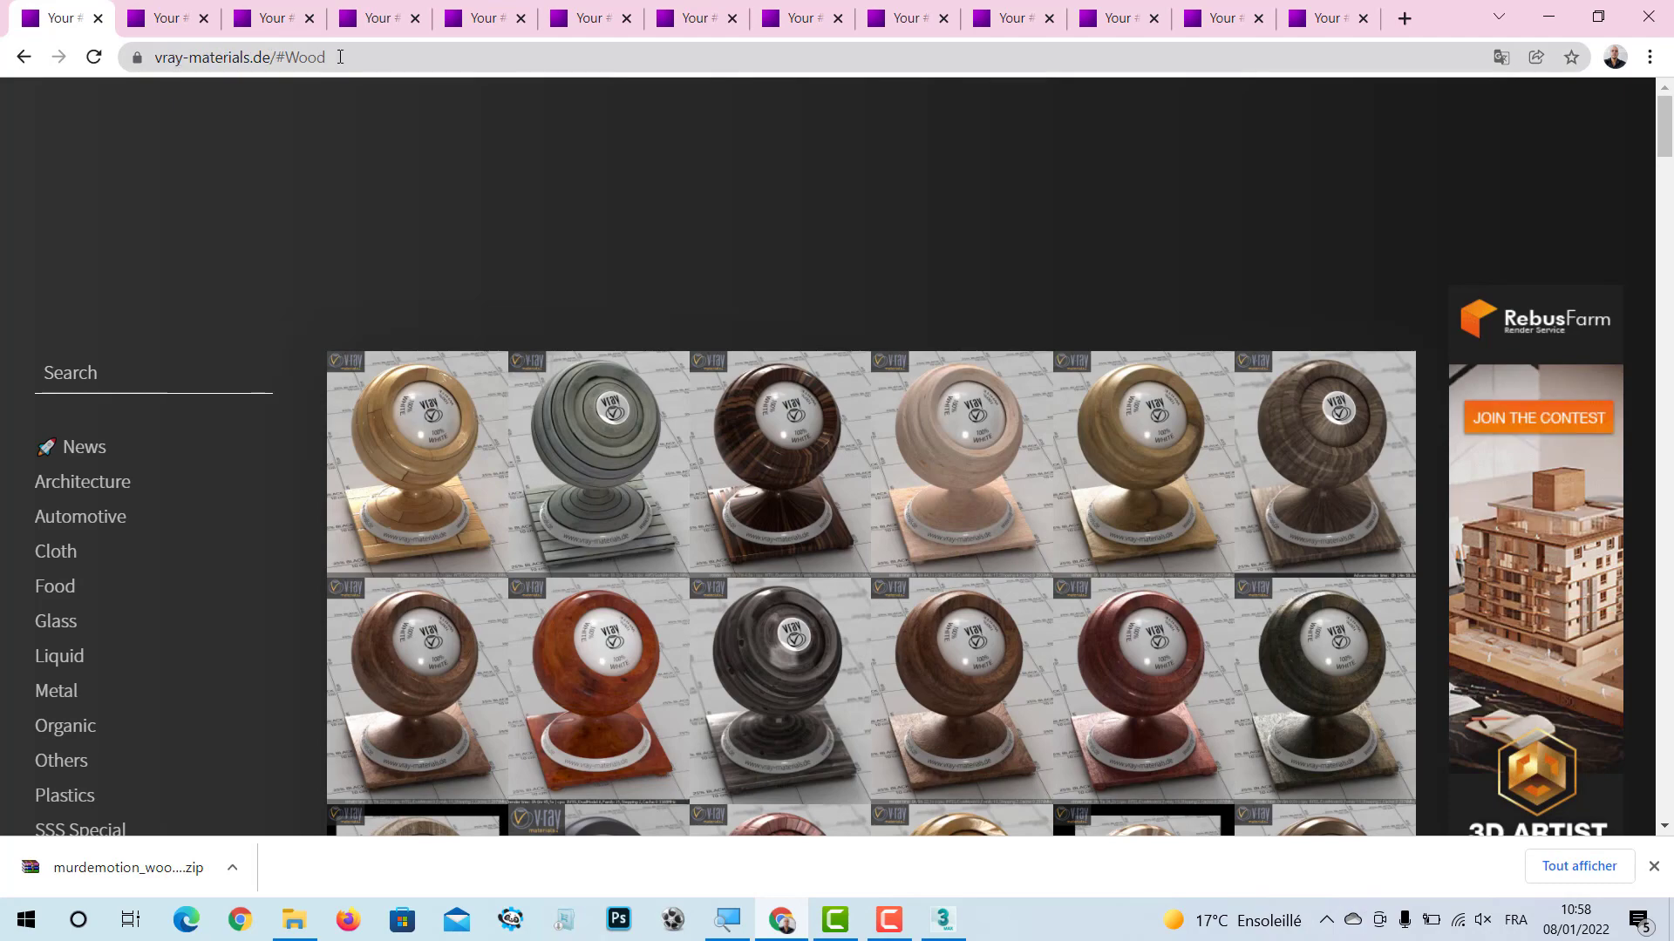
{"action": "scroll", "coordinate": [157, 576], "scroll_direction": "down", "scroll_amount": 5}
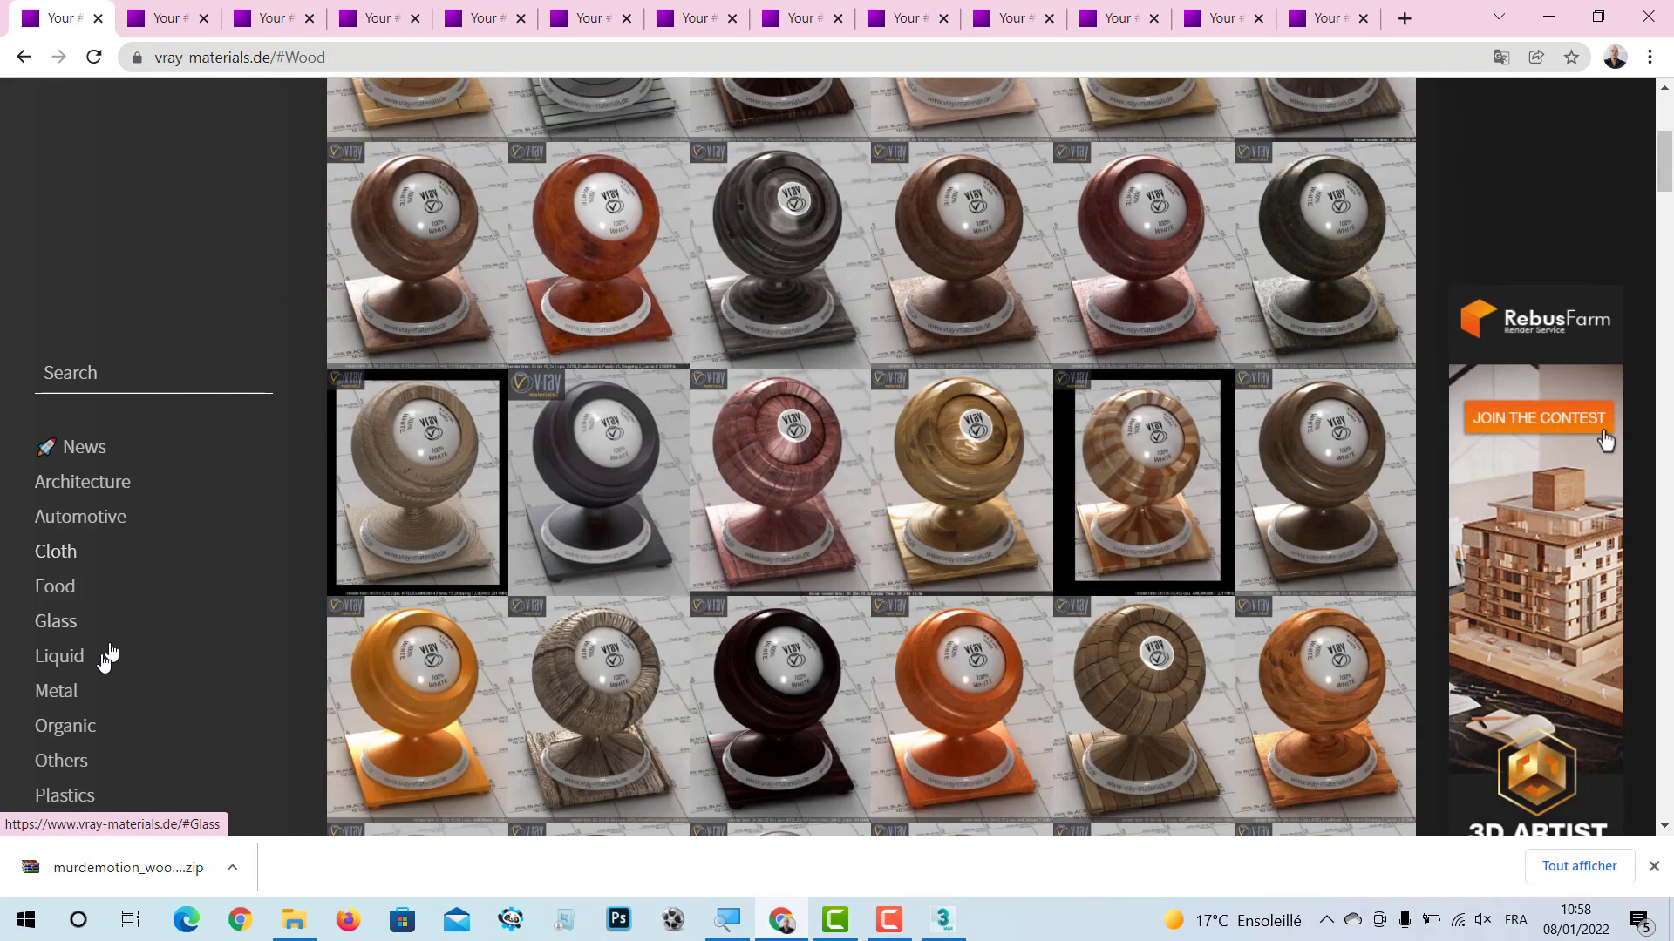
{"action": "scroll", "coordinate": [150, 685], "scroll_direction": "up", "scroll_amount": 5}
{"action": "mouse_move", "coordinate": [417, 504]}
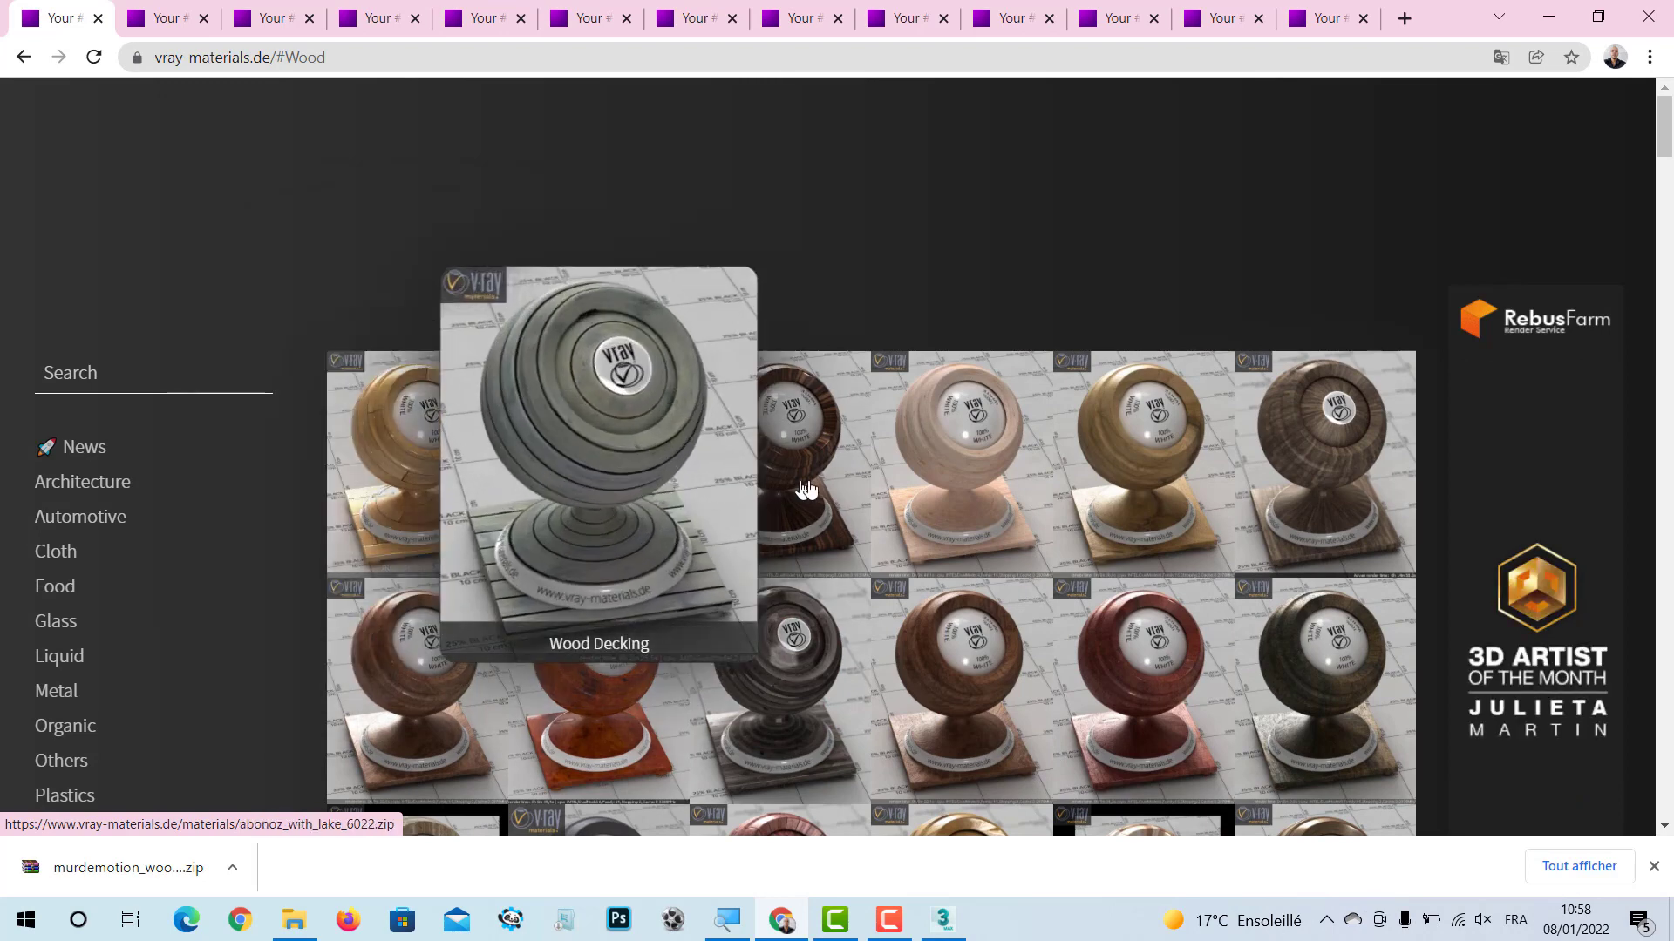
{"action": "mouse_move", "coordinate": [807, 493]}
{"action": "left_click", "coordinate": [1549, 18]}
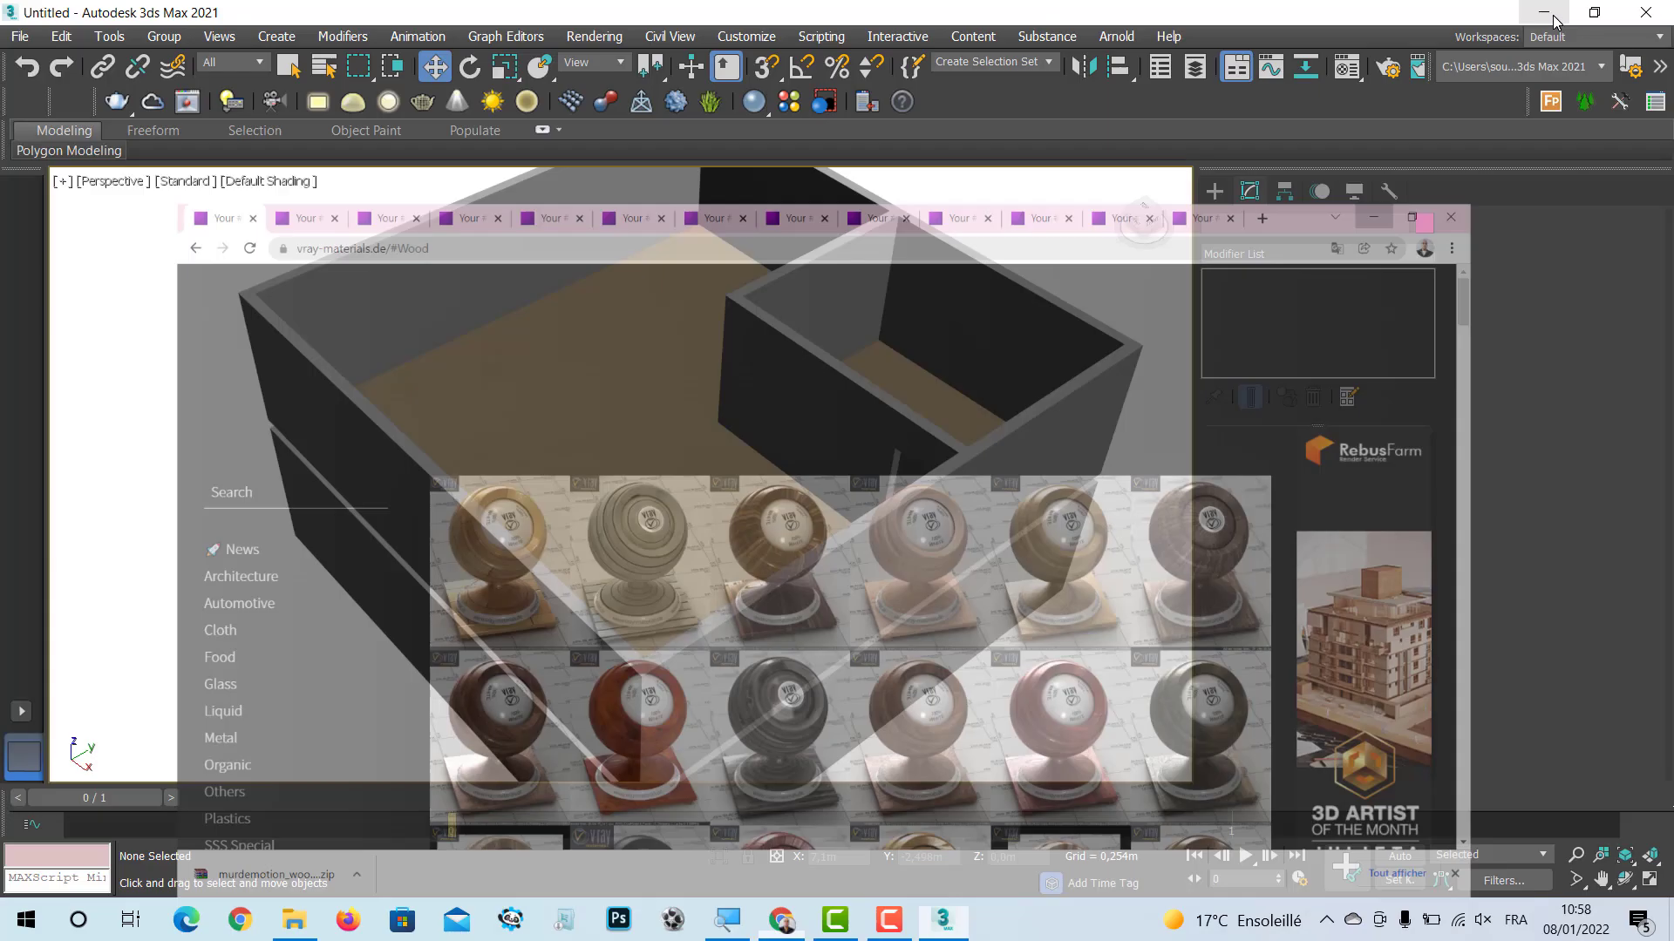
Step: Switch to File Explorer and open the murdemotion_wood_2252 folder in Documents > 3ds Max 2021 > materiallibraries
{"action": "left_click", "coordinate": [1556, 19]}
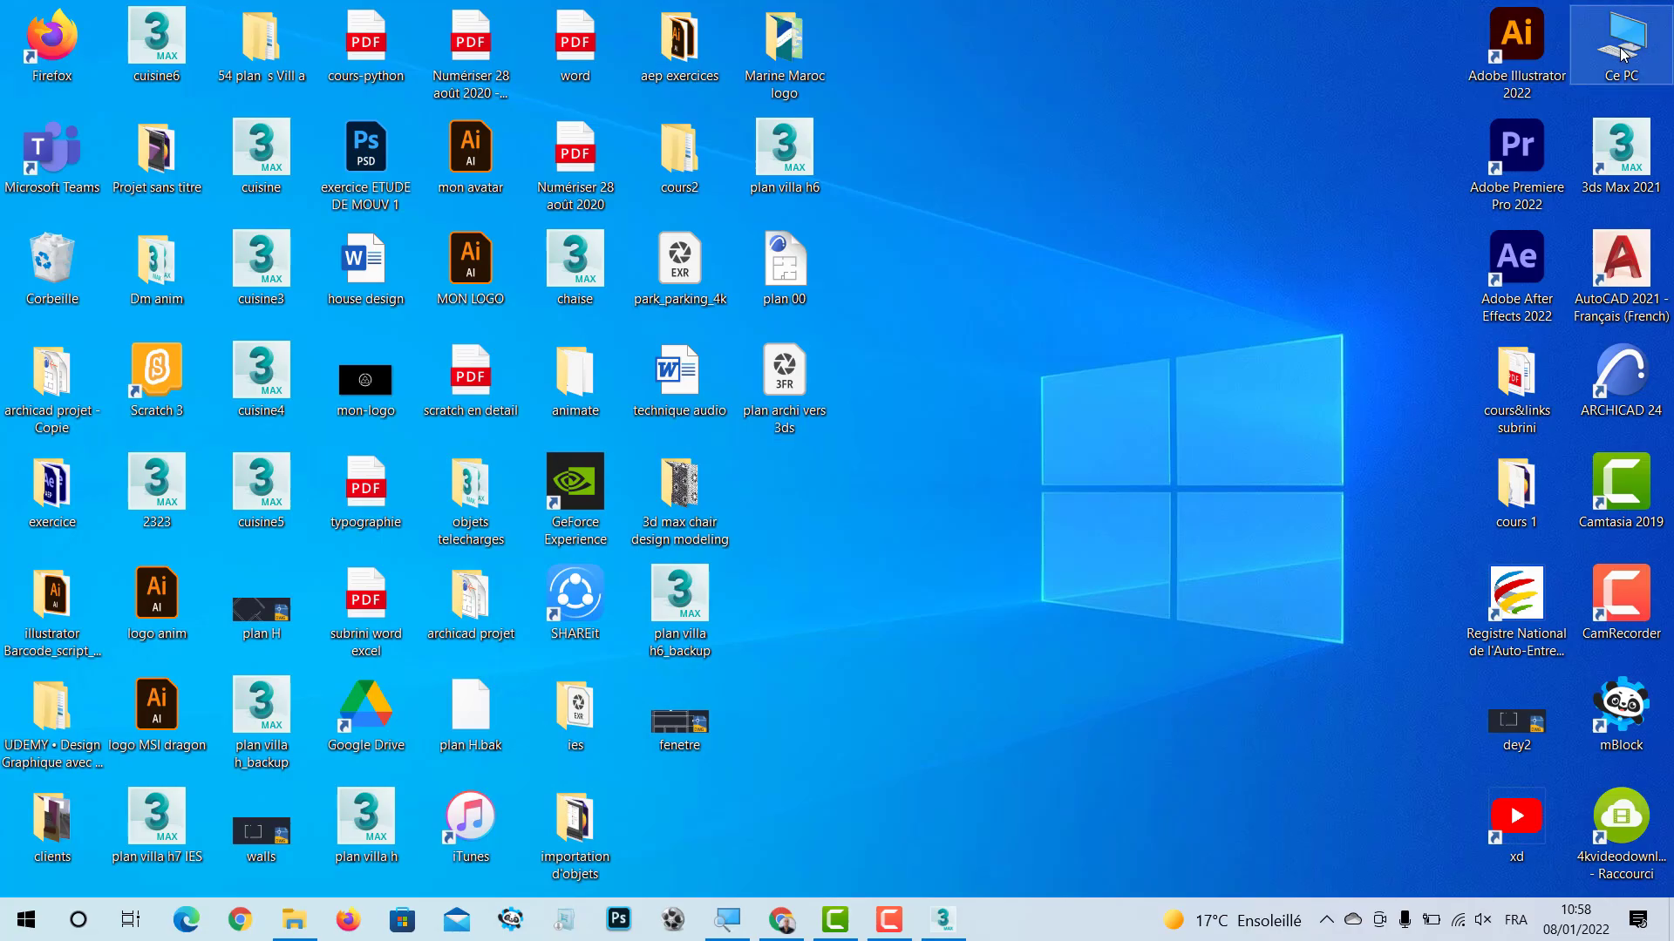
{"action": "double_click", "coordinate": [1611, 61]}
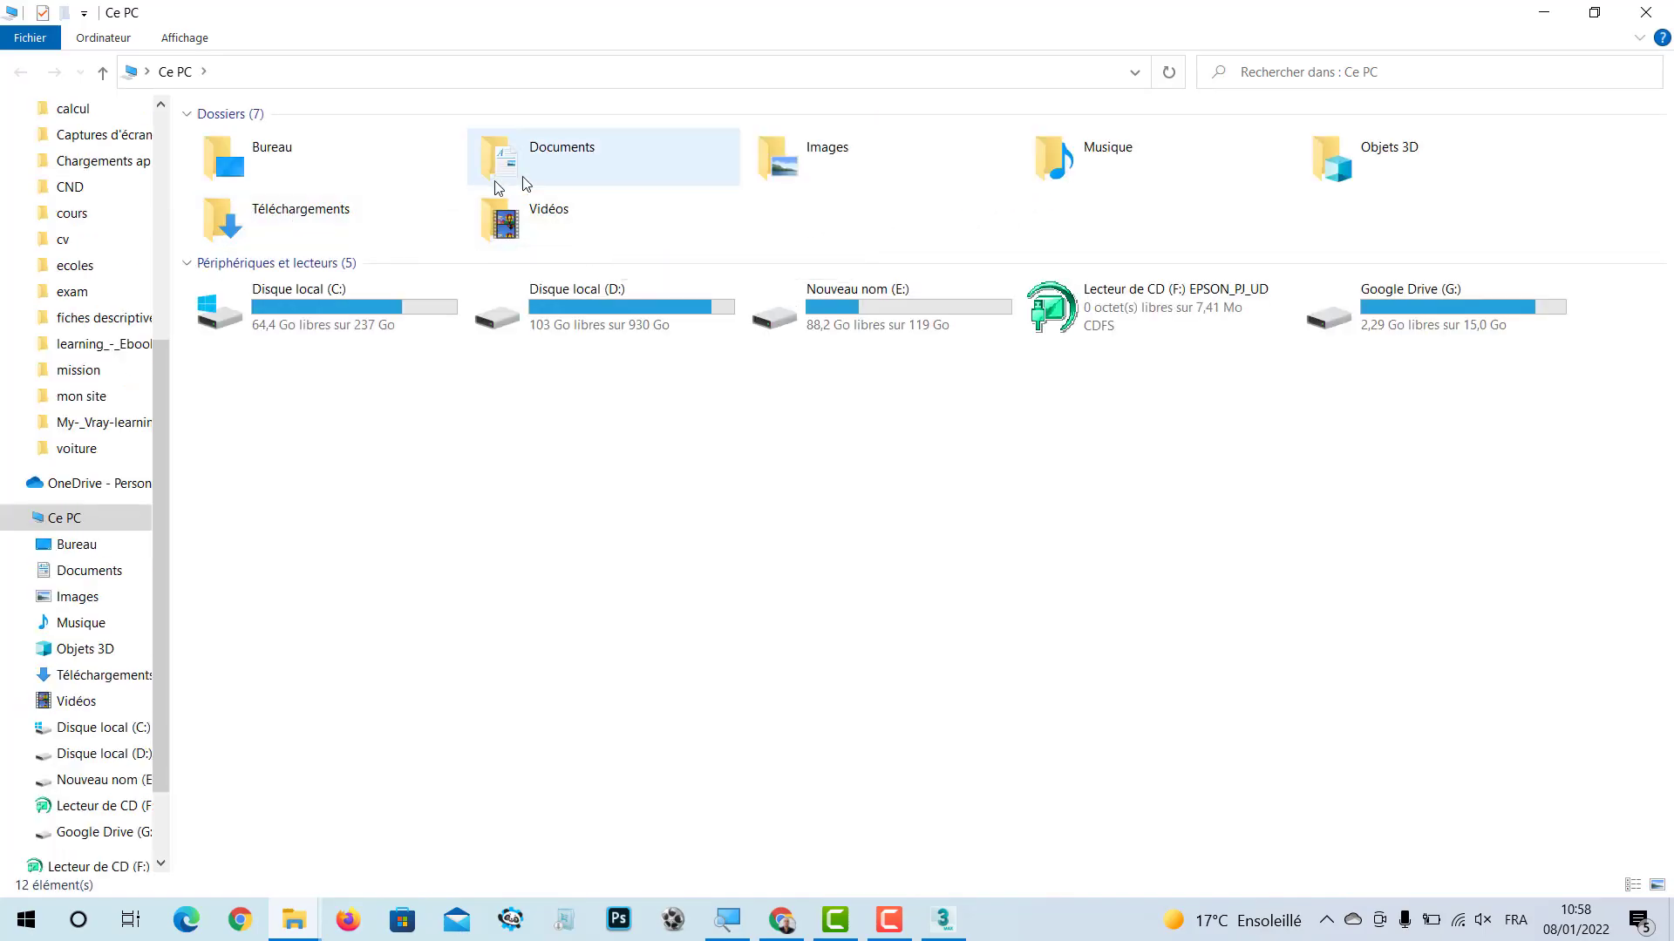
{"action": "double_click", "coordinate": [549, 170]}
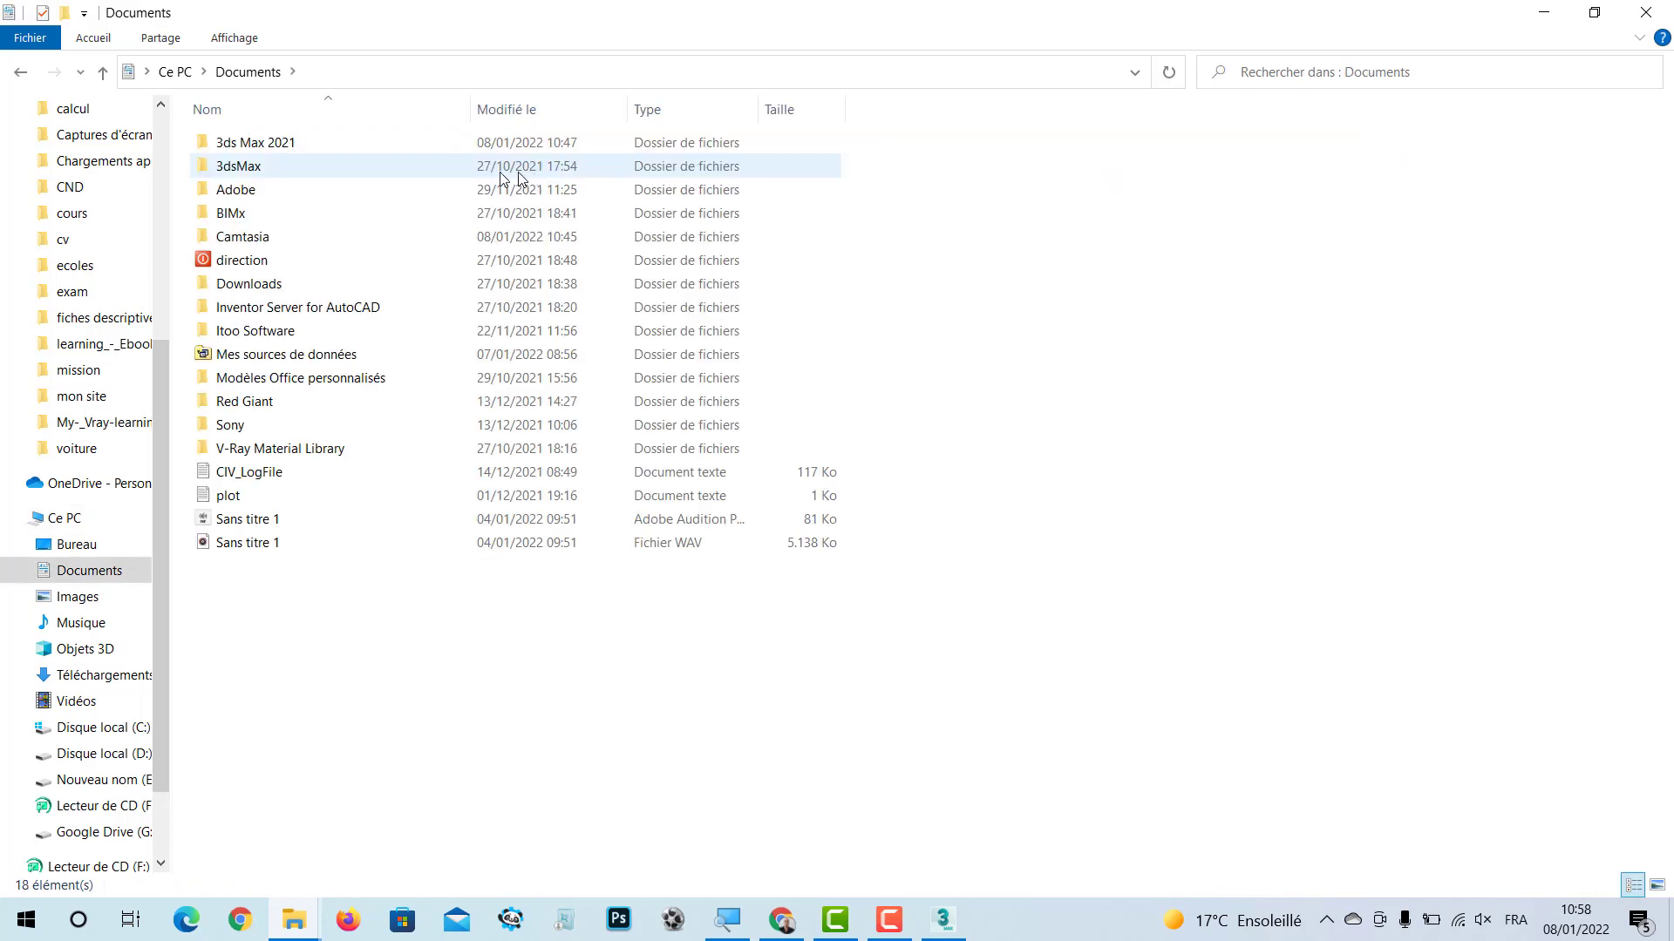
{"action": "double_click", "coordinate": [315, 152]}
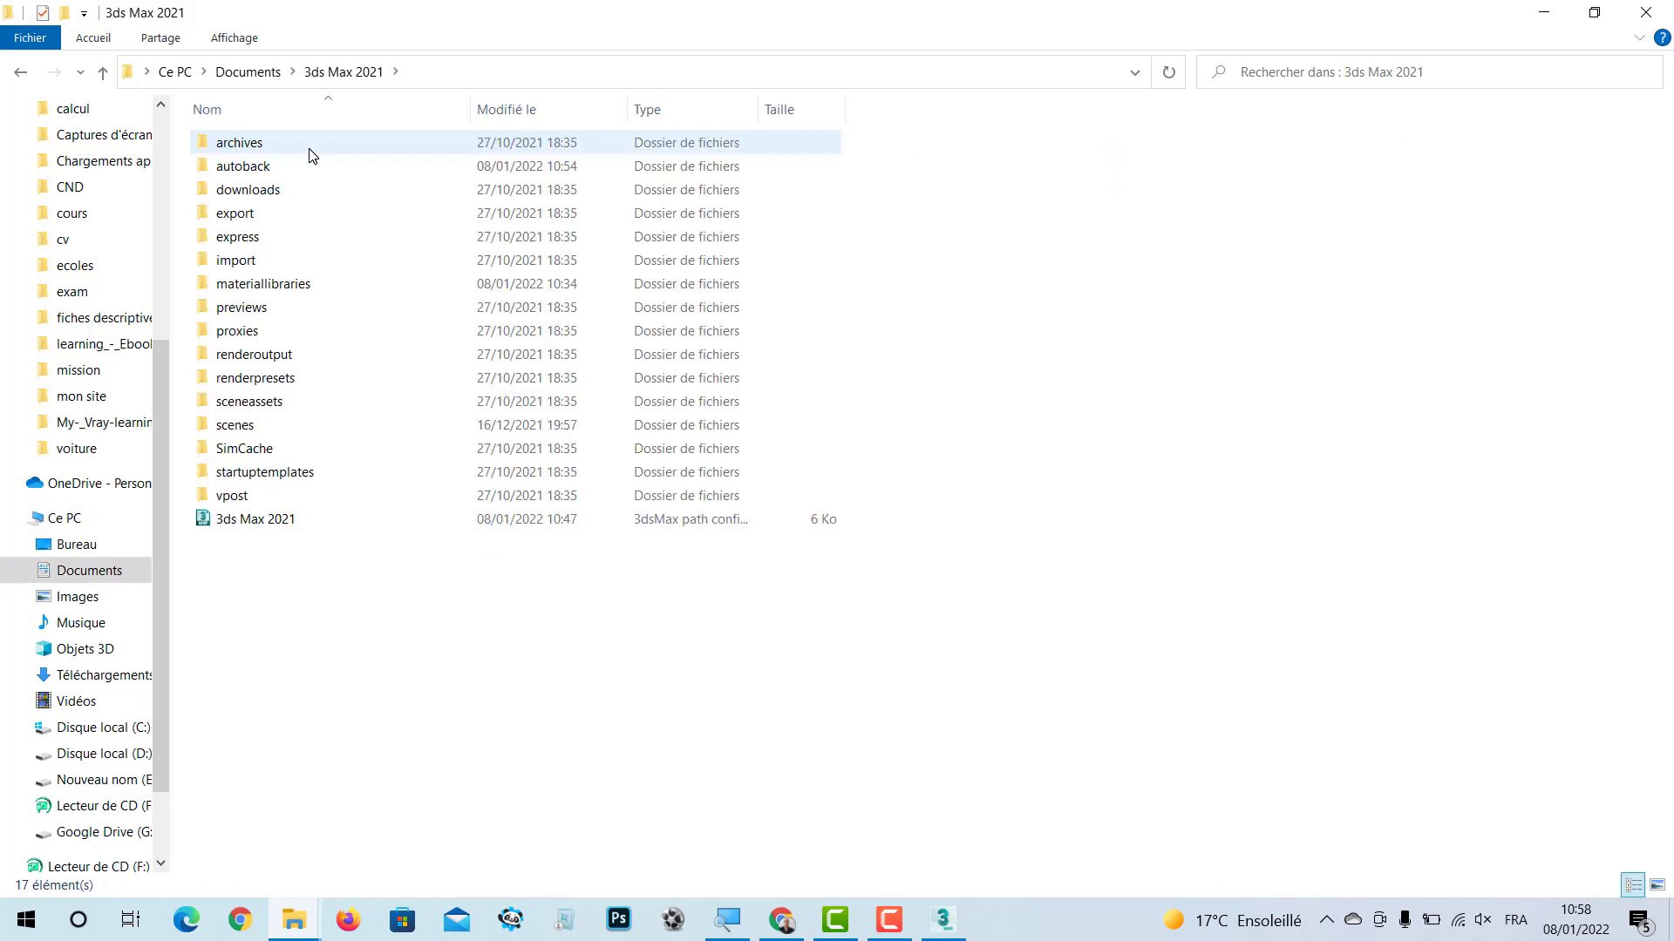
{"action": "double_click", "coordinate": [310, 286]}
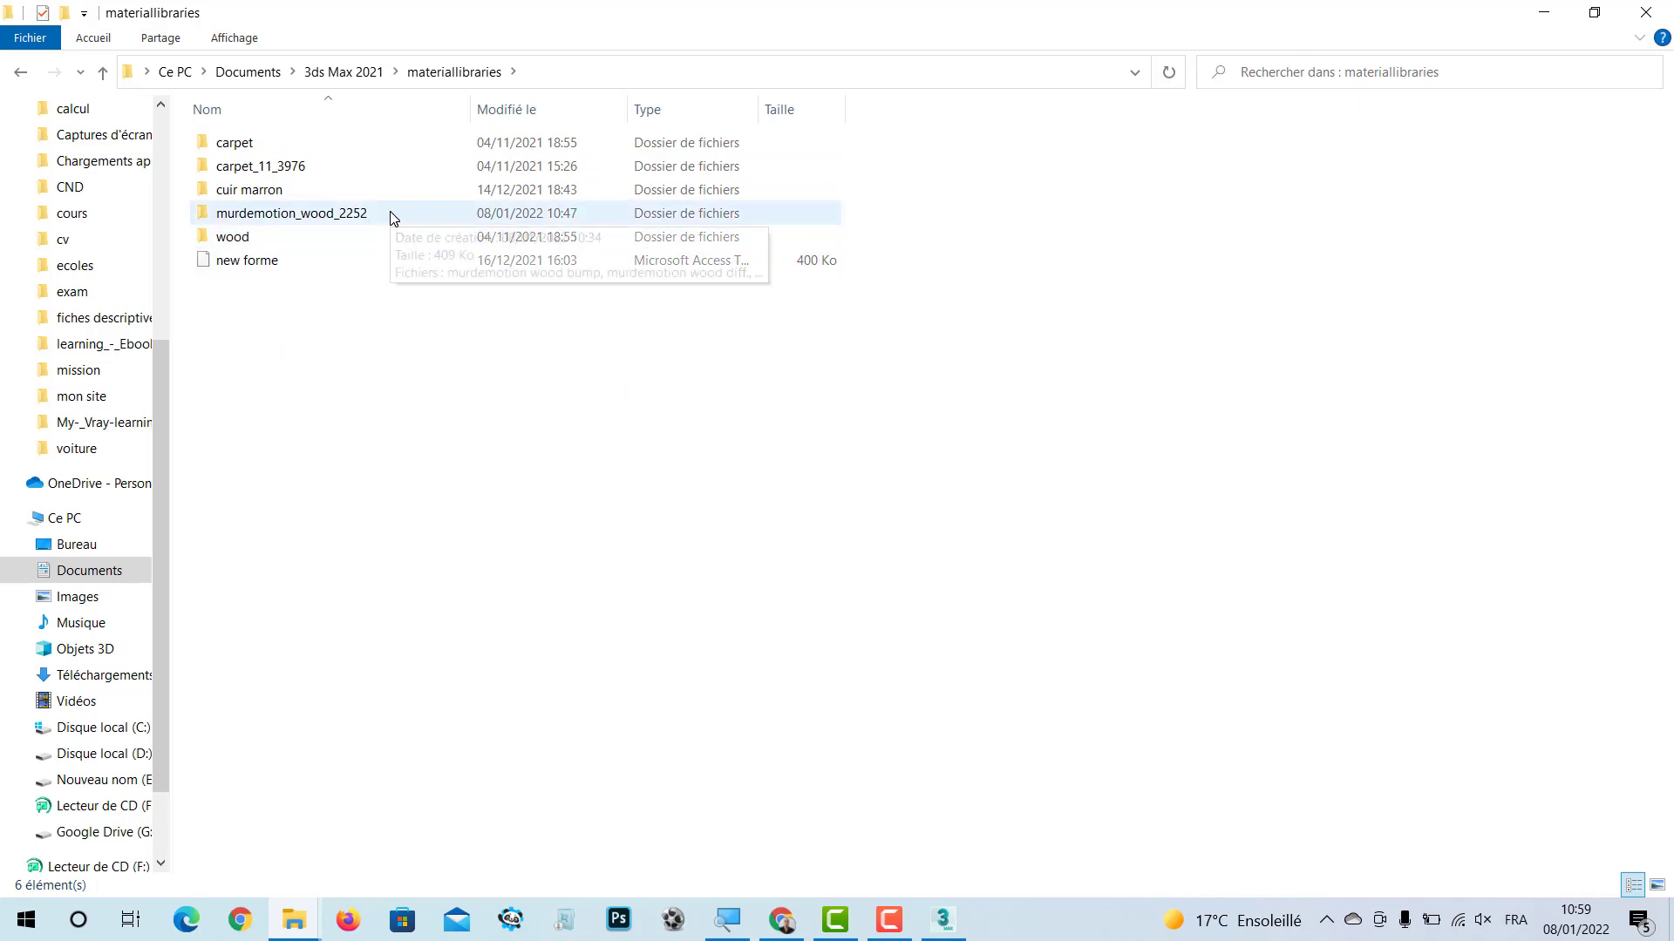
{"action": "double_click", "coordinate": [299, 218]}
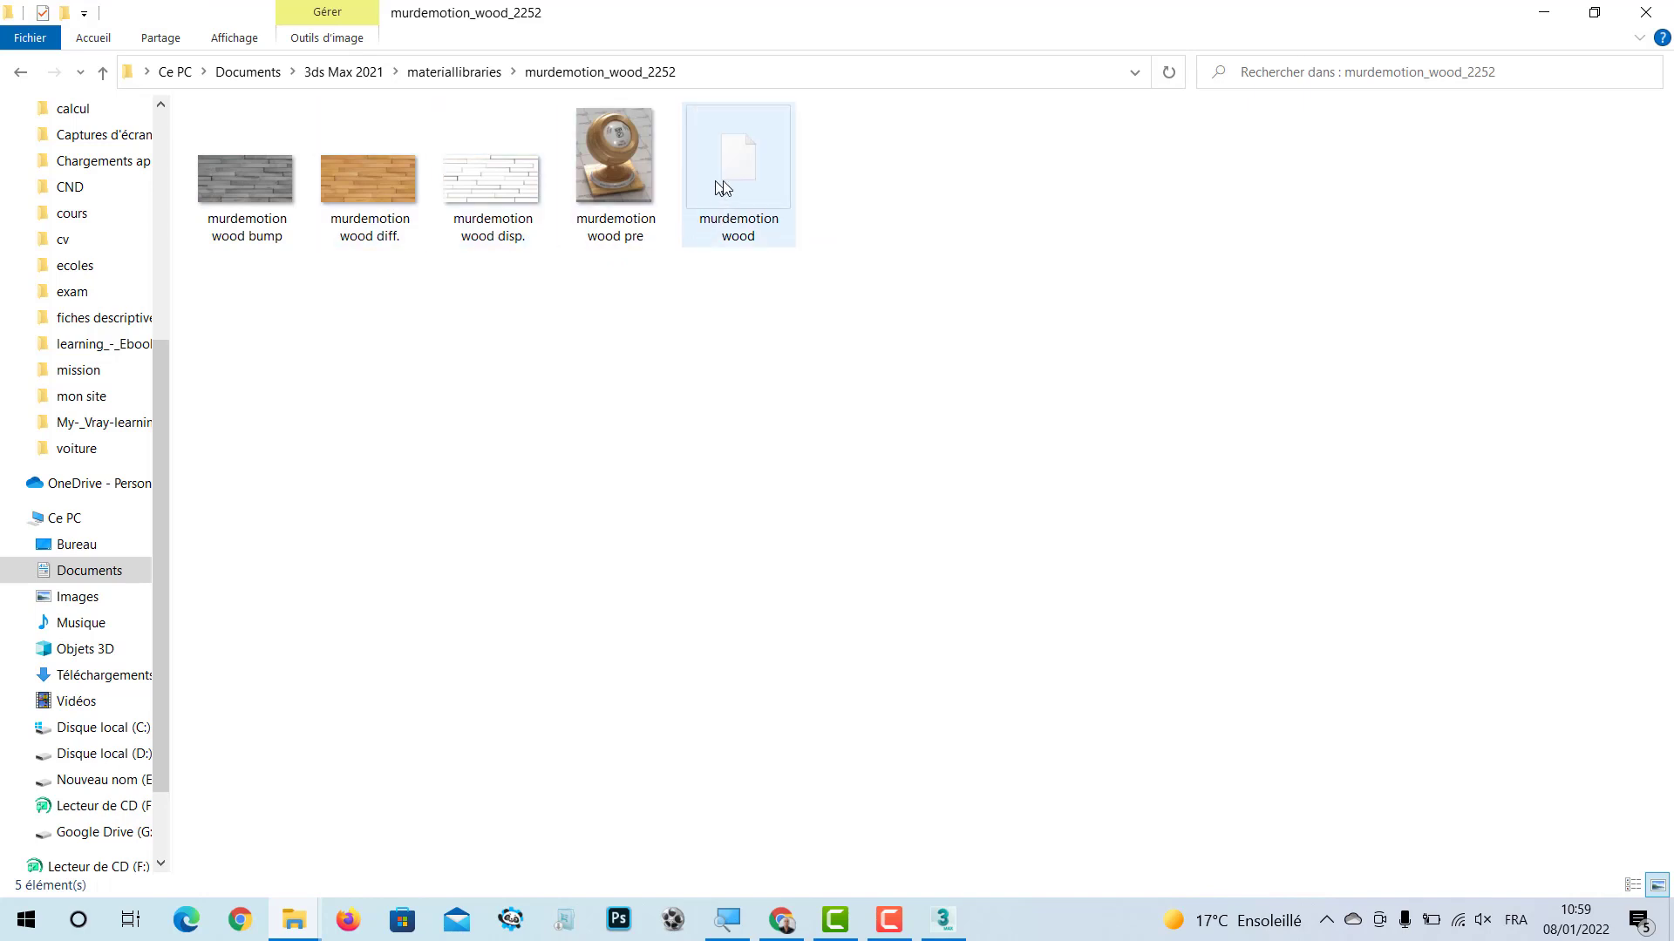
Step: Examine the murdemotion wood material file and its bump, diff. and disp. texture images, and close the folder
{"action": "left_click", "coordinate": [751, 175]}
{"action": "left_click", "coordinate": [469, 192]}
{"action": "left_click", "coordinate": [385, 197]}
{"action": "left_click", "coordinate": [240, 201]}
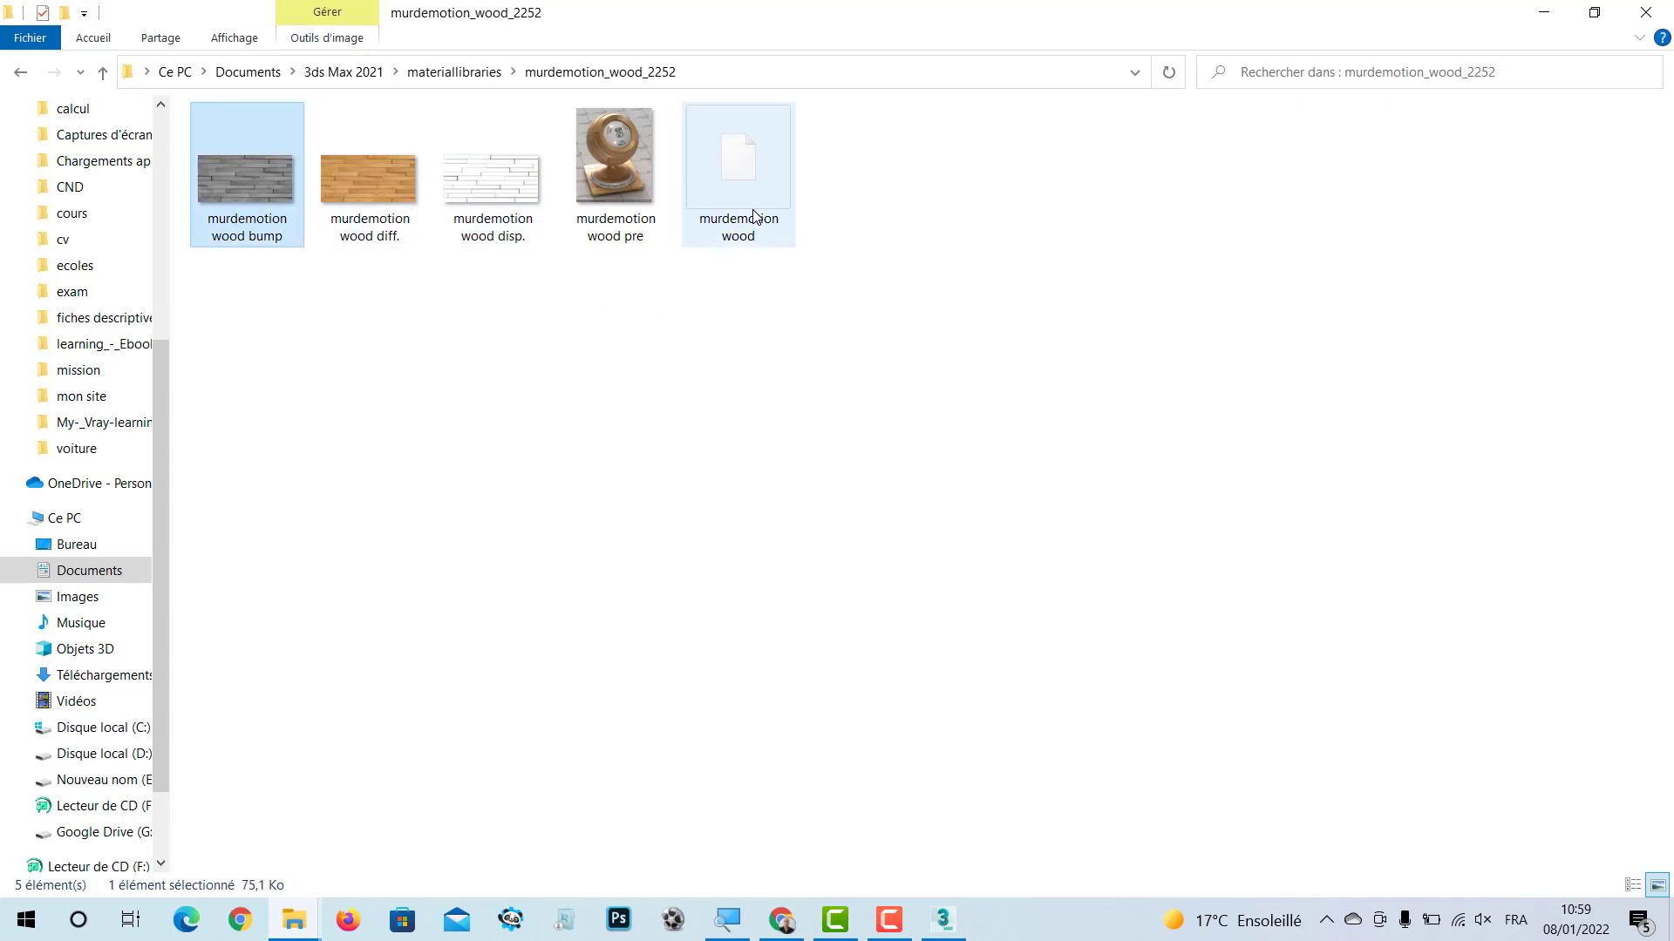
{"action": "mouse_move", "coordinate": [754, 212]}
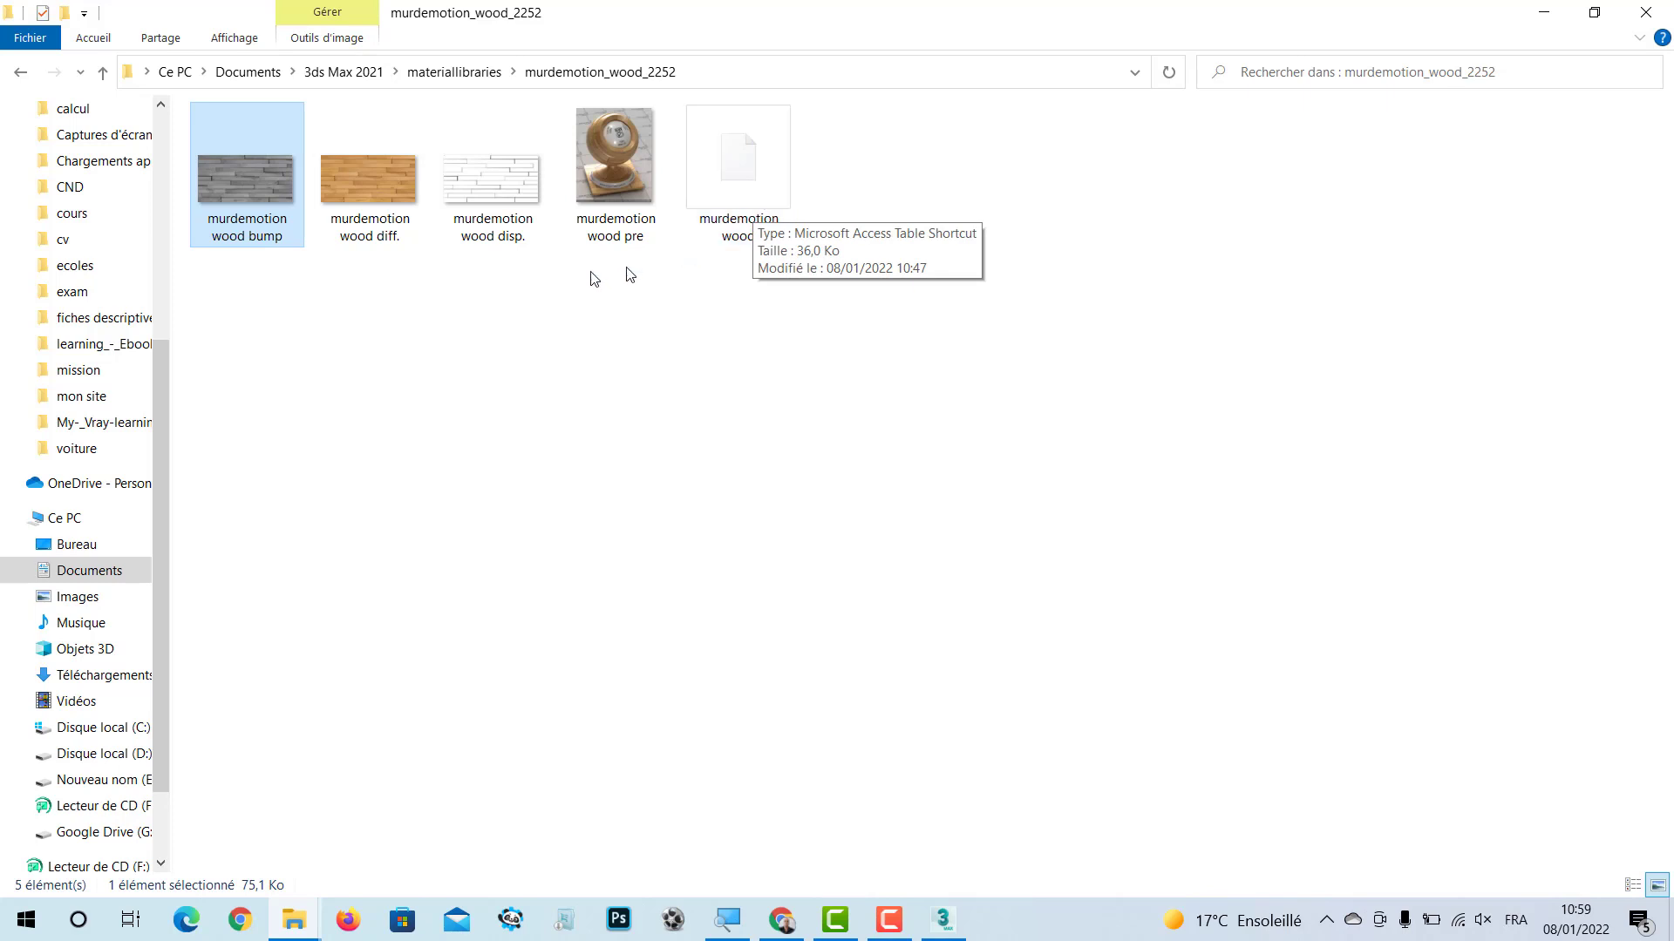
{"action": "left_click", "coordinate": [368, 194]}
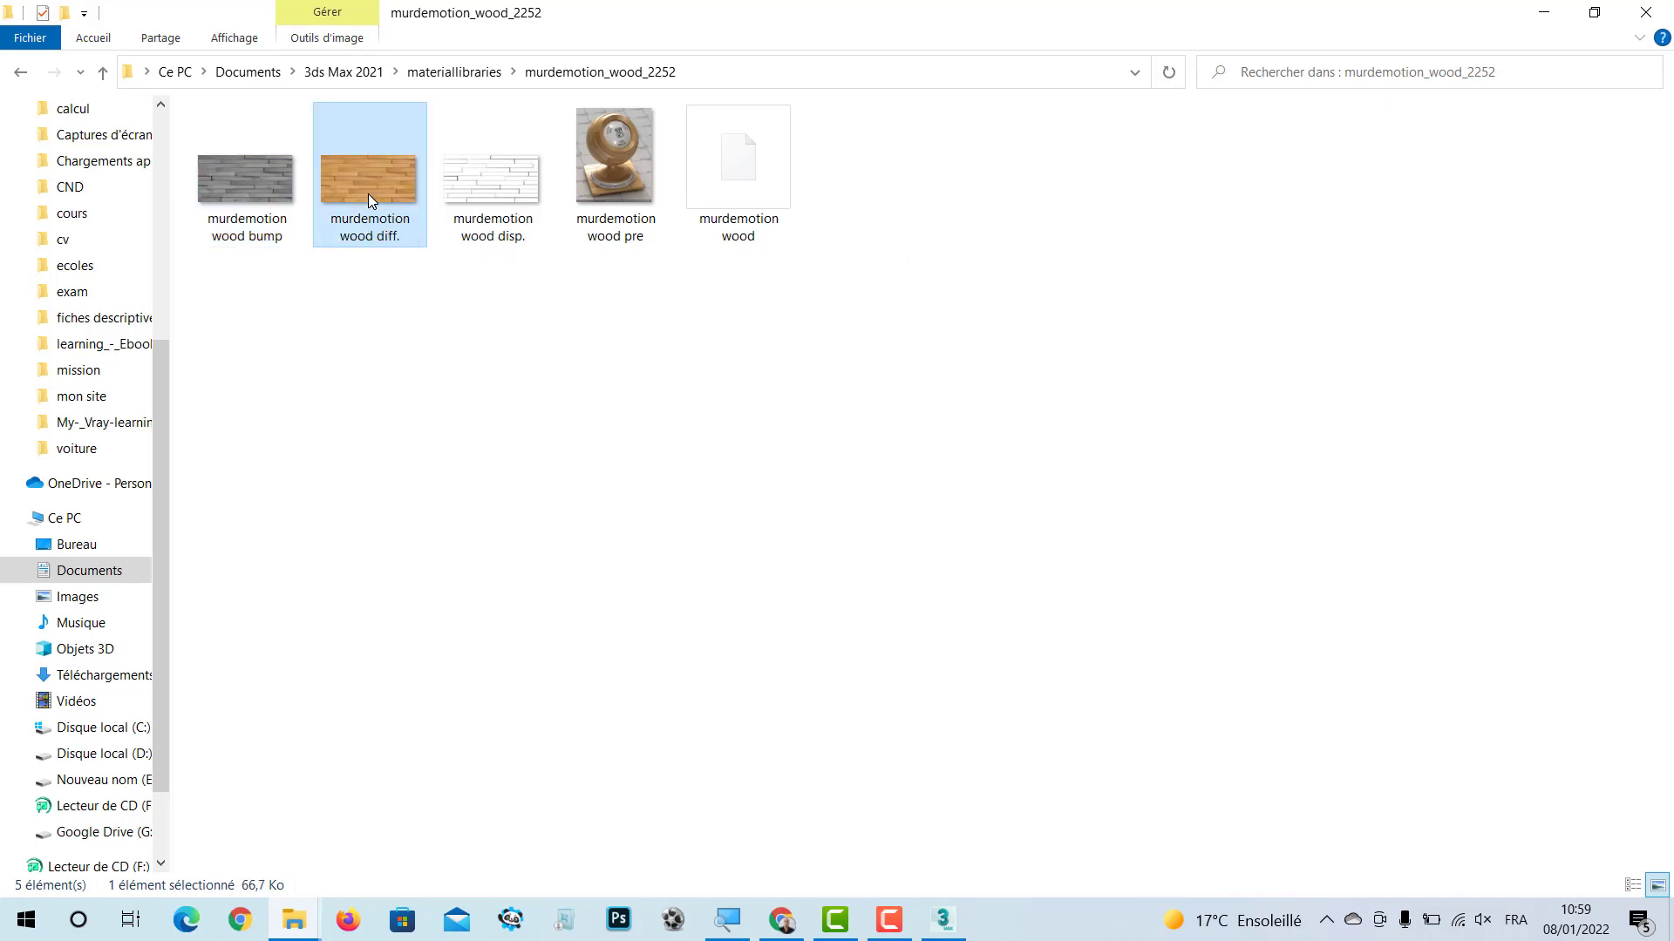
{"action": "left_click", "coordinate": [216, 185]}
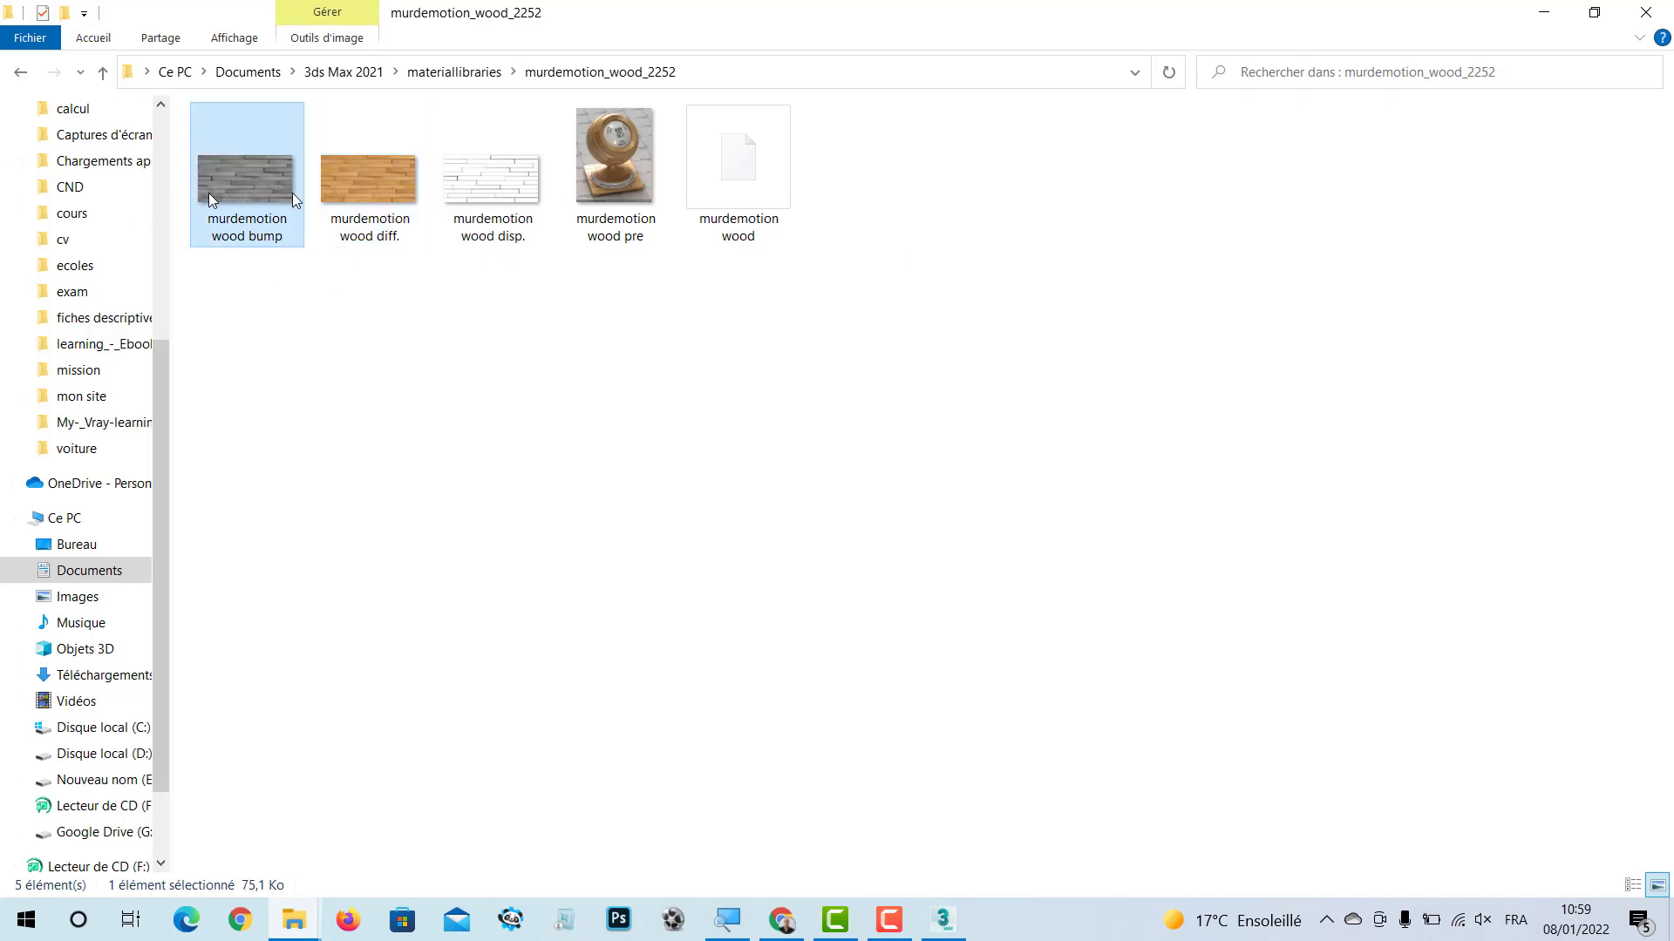
{"action": "left_click", "coordinate": [506, 203]}
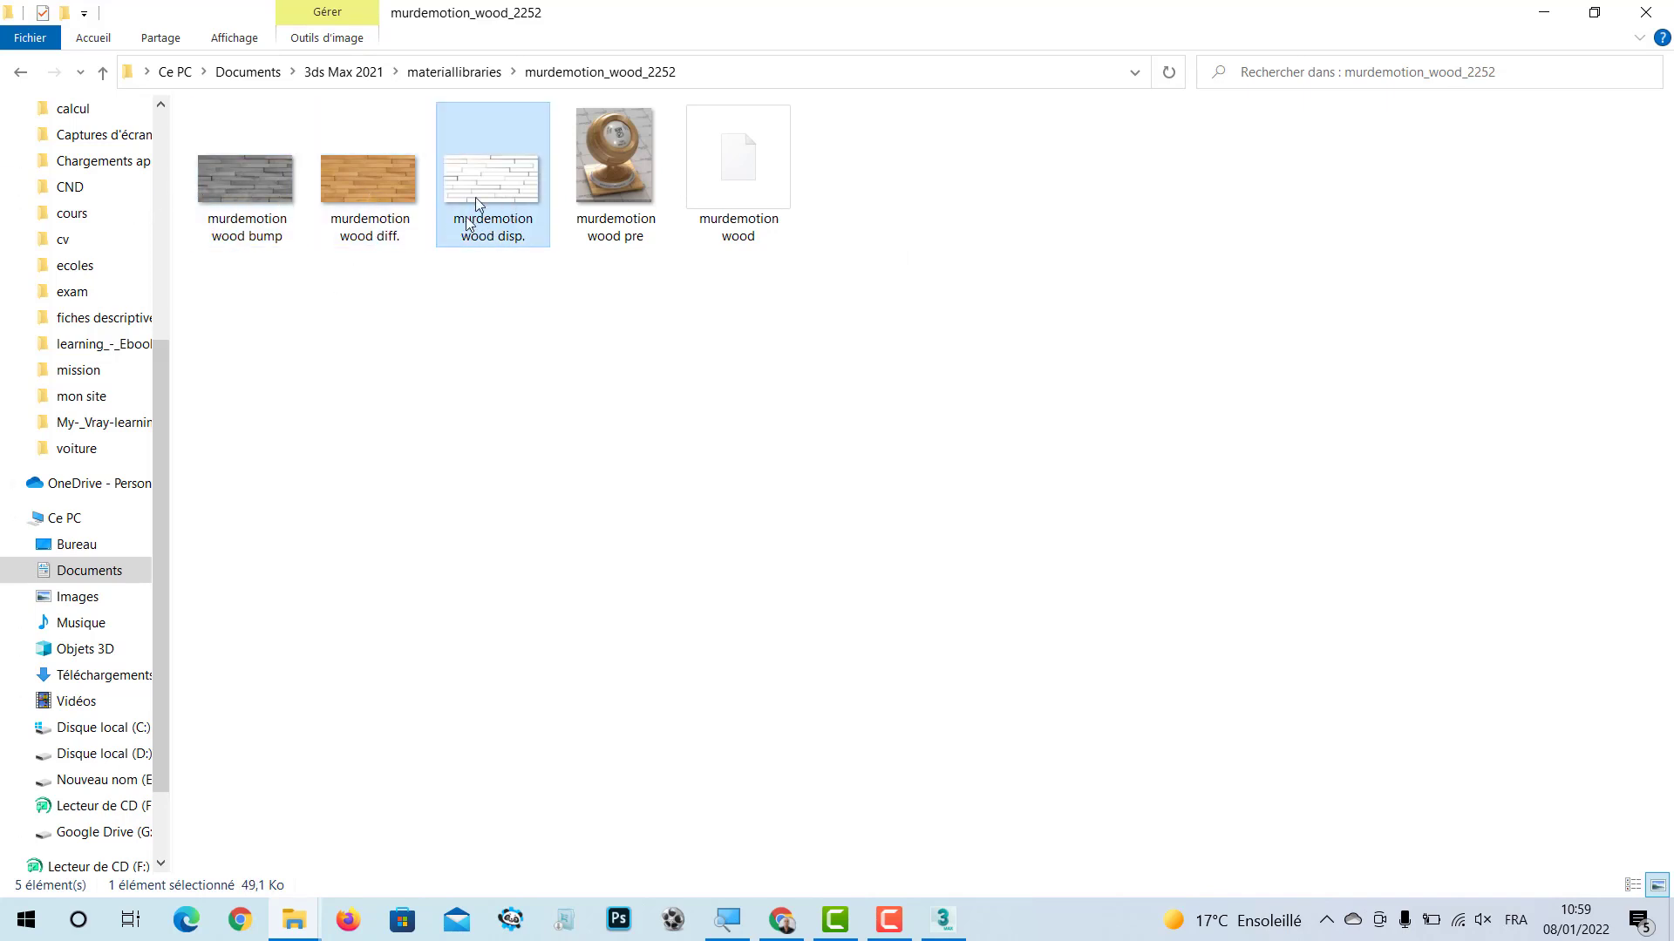
{"action": "left_click", "coordinate": [1646, 12]}
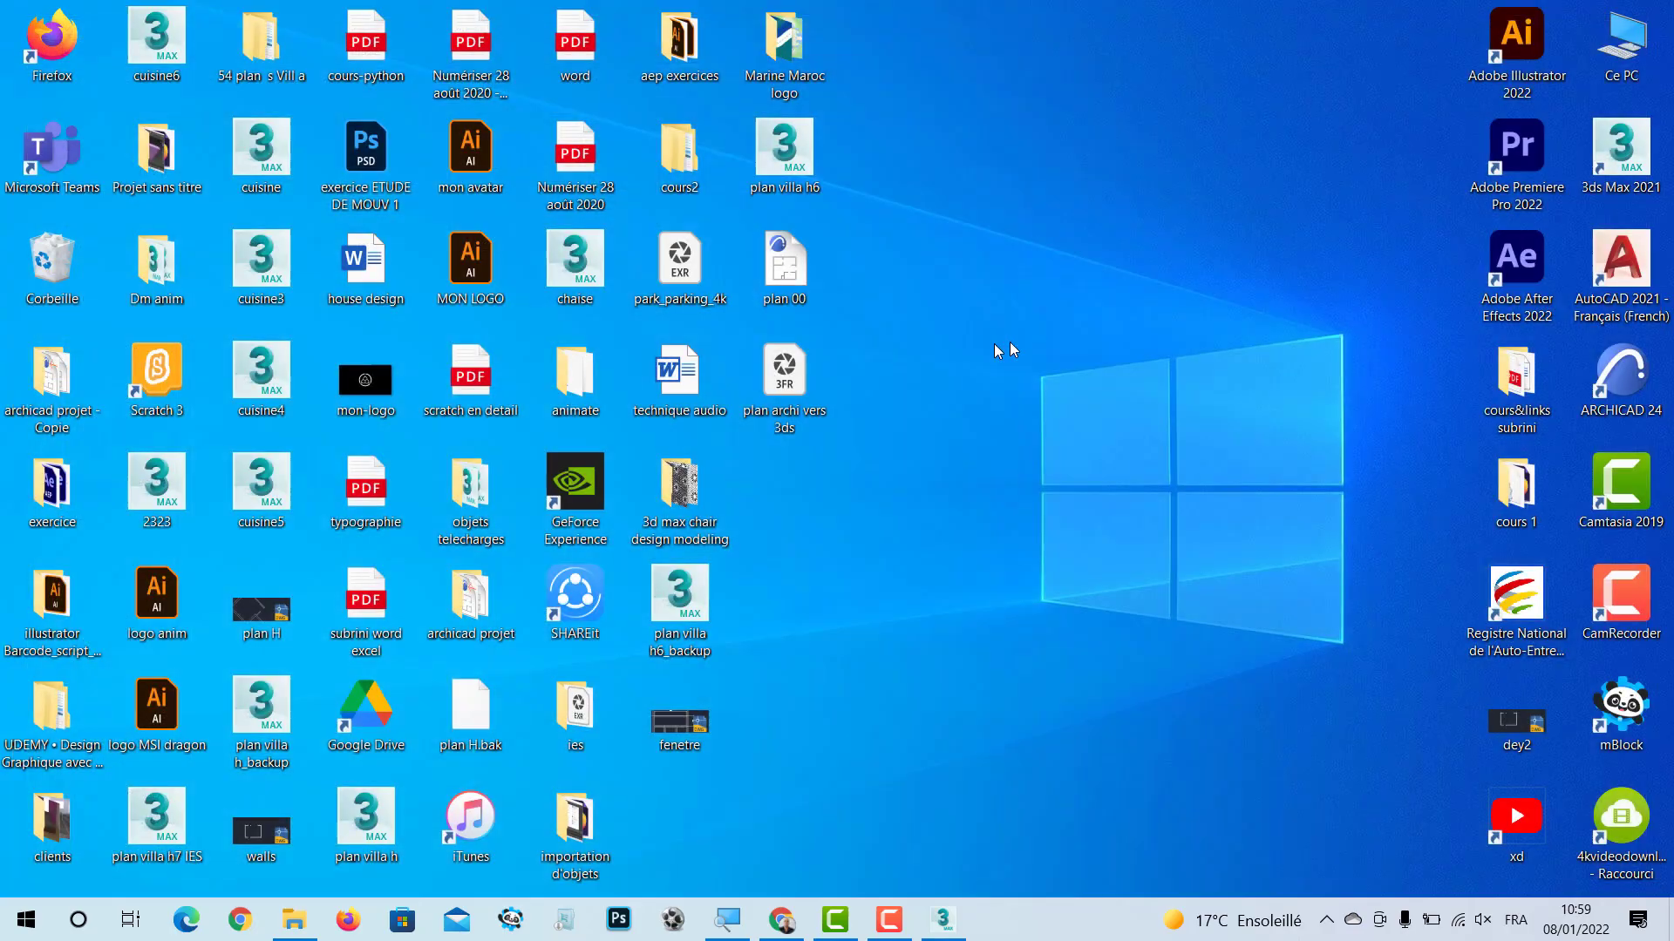
Step: Return to 3ds Max and delete the two stacked floor slabs of the upper storey
{"action": "left_click", "coordinate": [955, 917]}
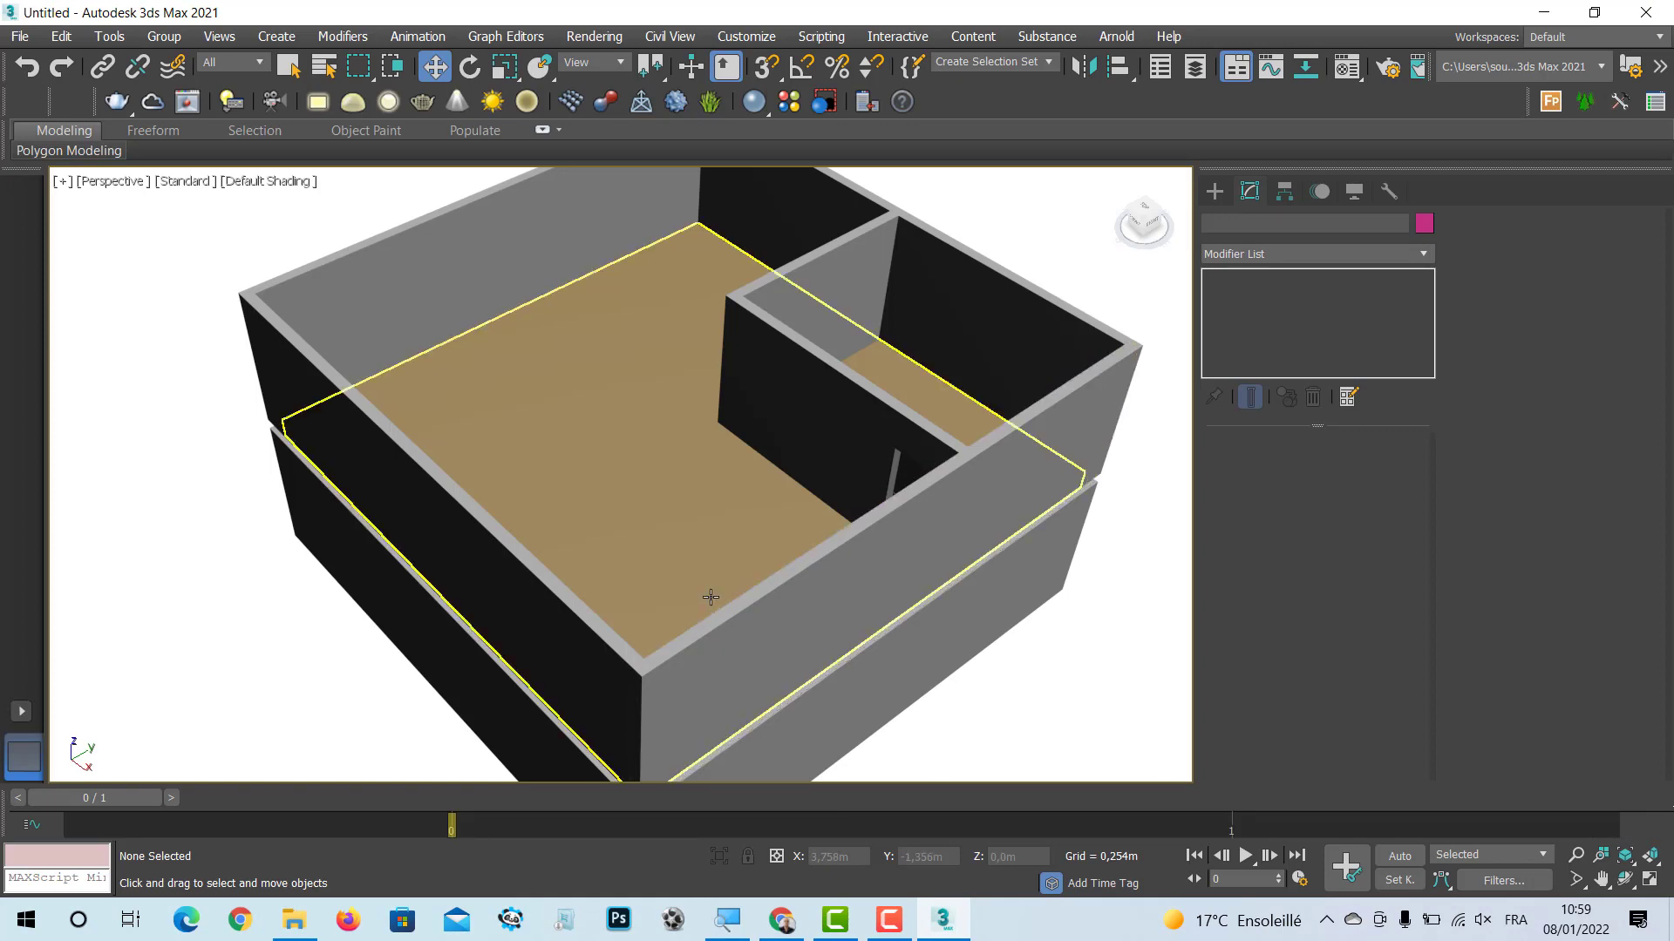
{"action": "left_click", "coordinate": [672, 501]}
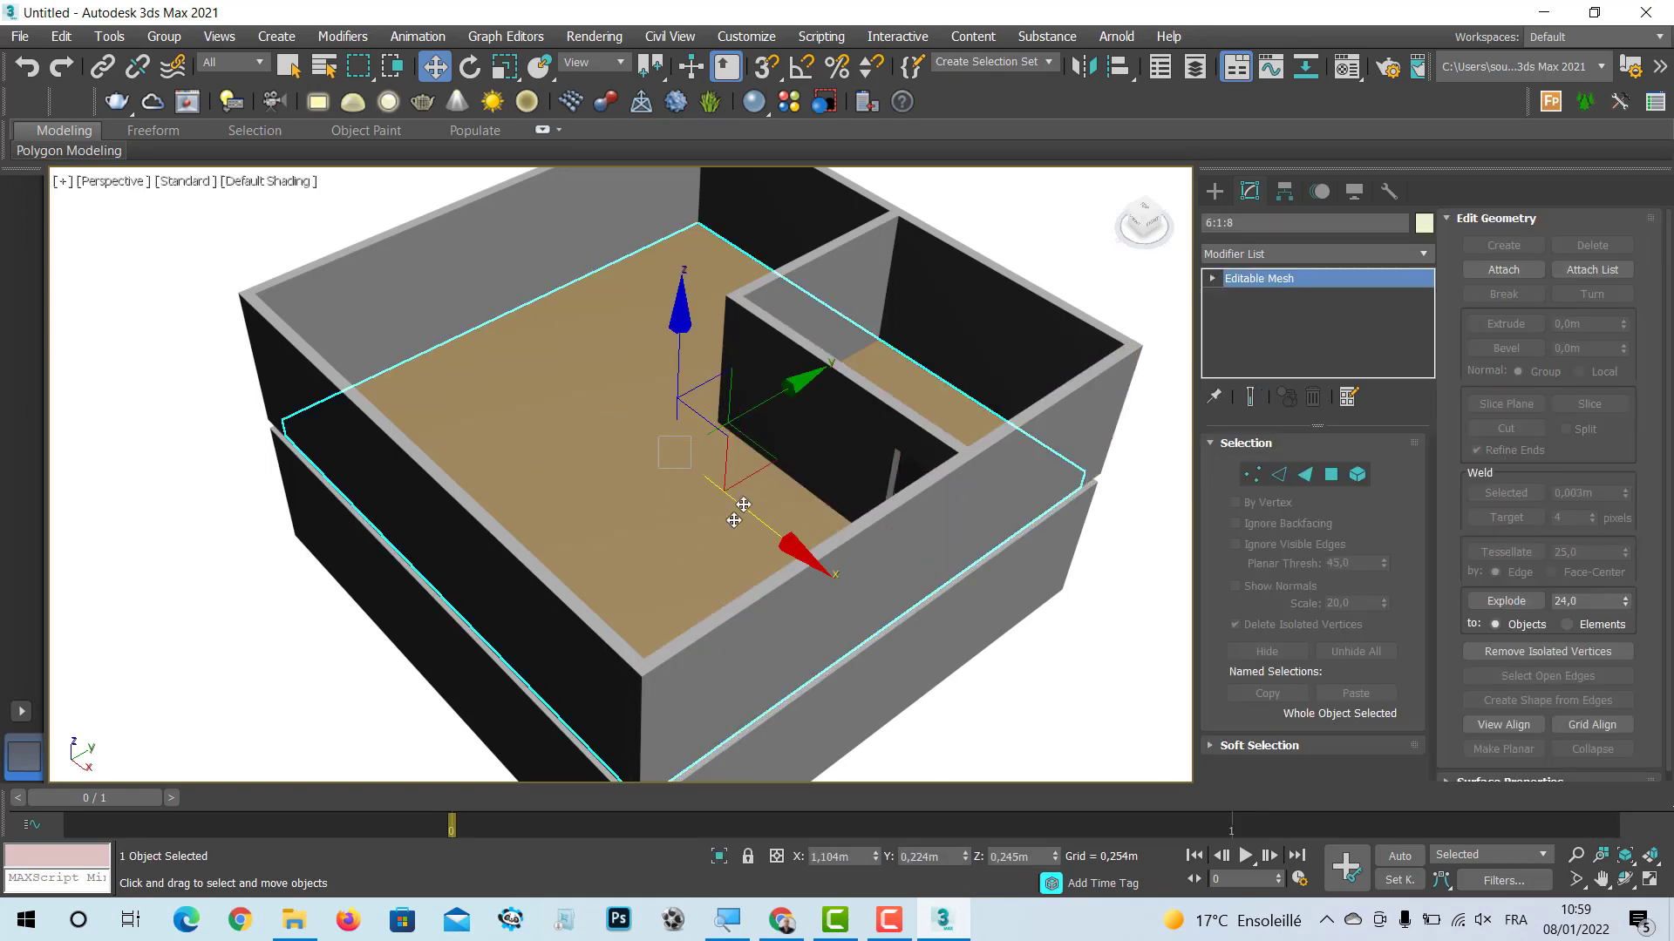
{"action": "middle_click_drag", "start_coordinate": [691, 527], "coordinate": [736, 560]}
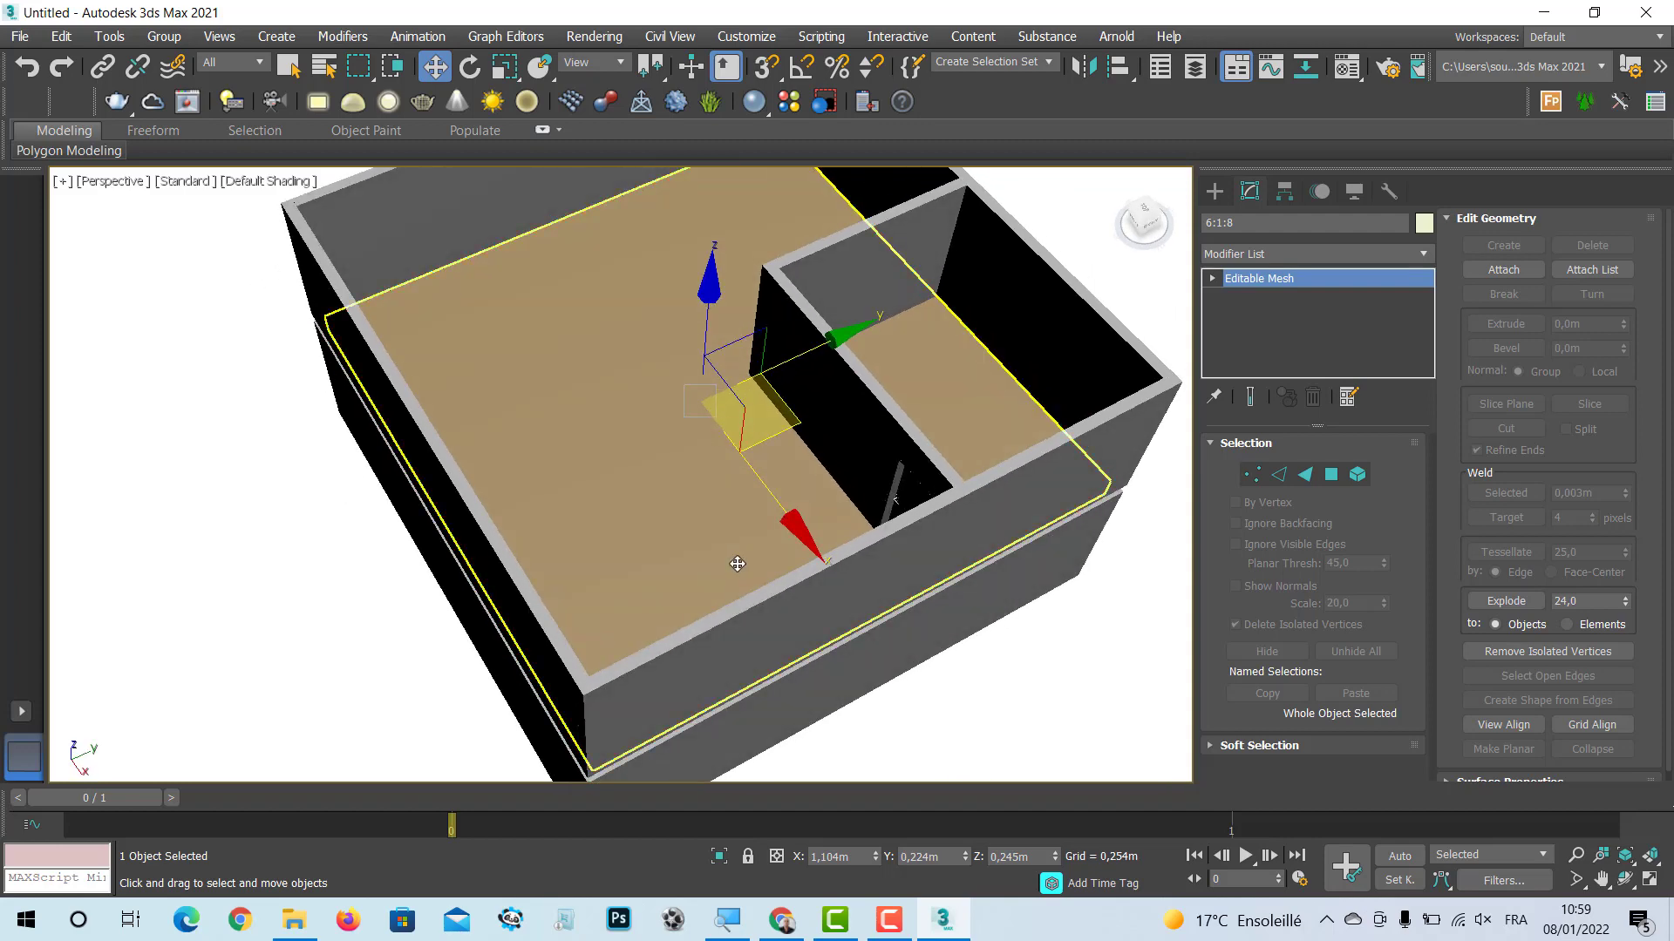
{"action": "key", "text": "ctrl+d"}
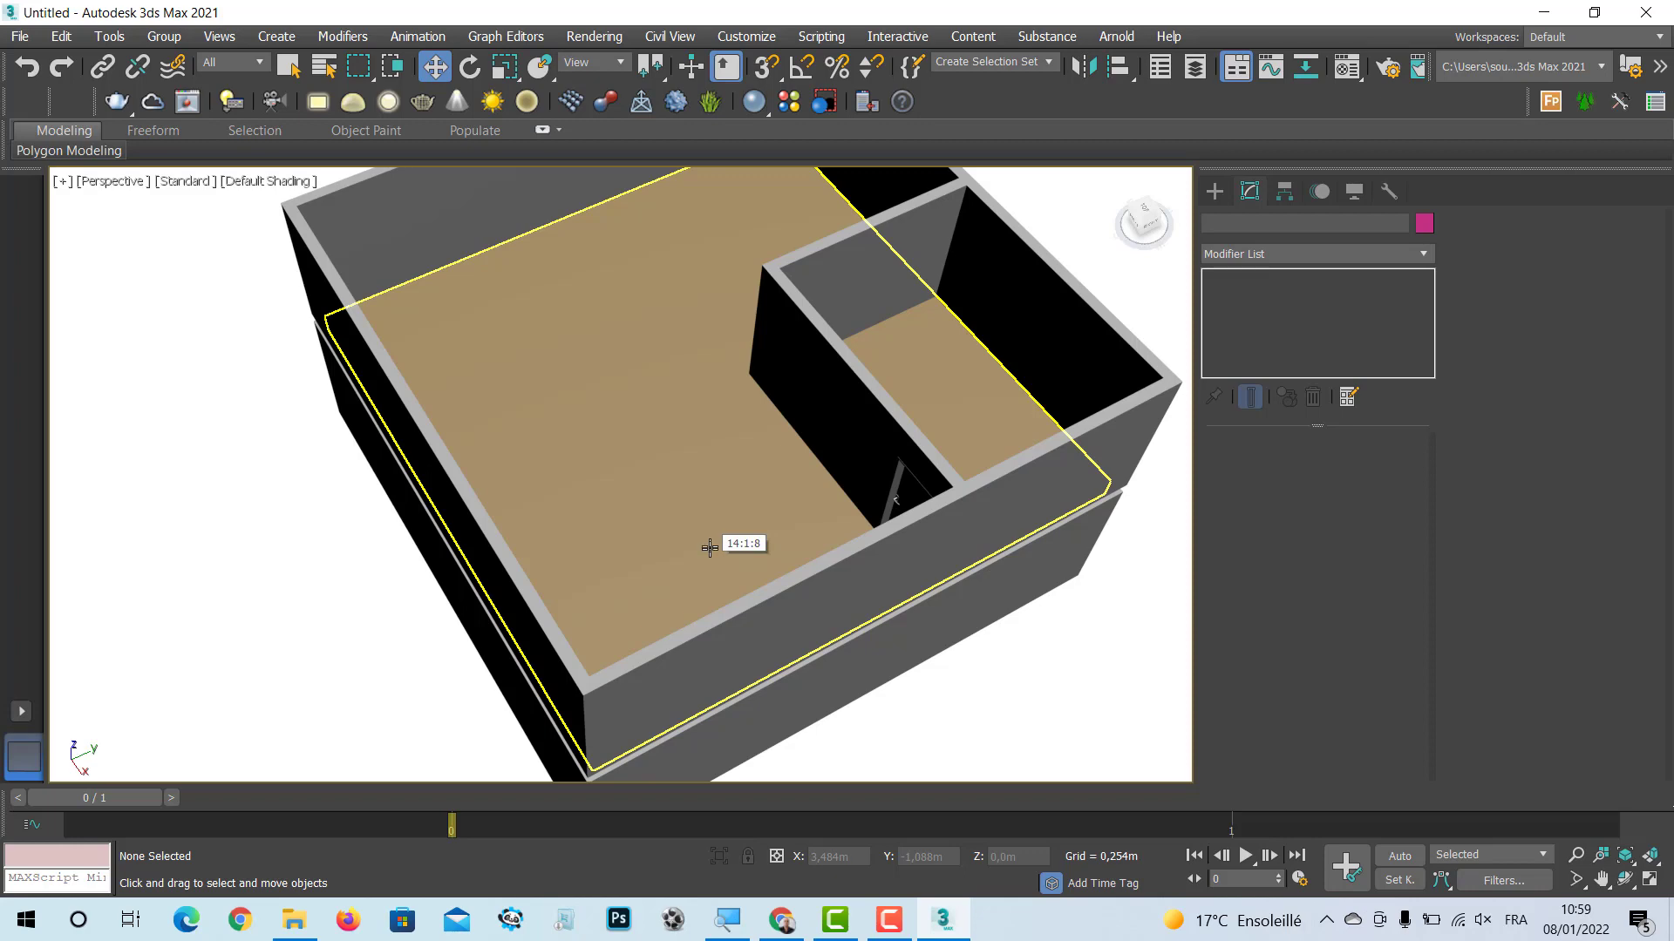
{"action": "left_click", "coordinate": [665, 513]}
{"action": "key", "text": "ctrl+z"}
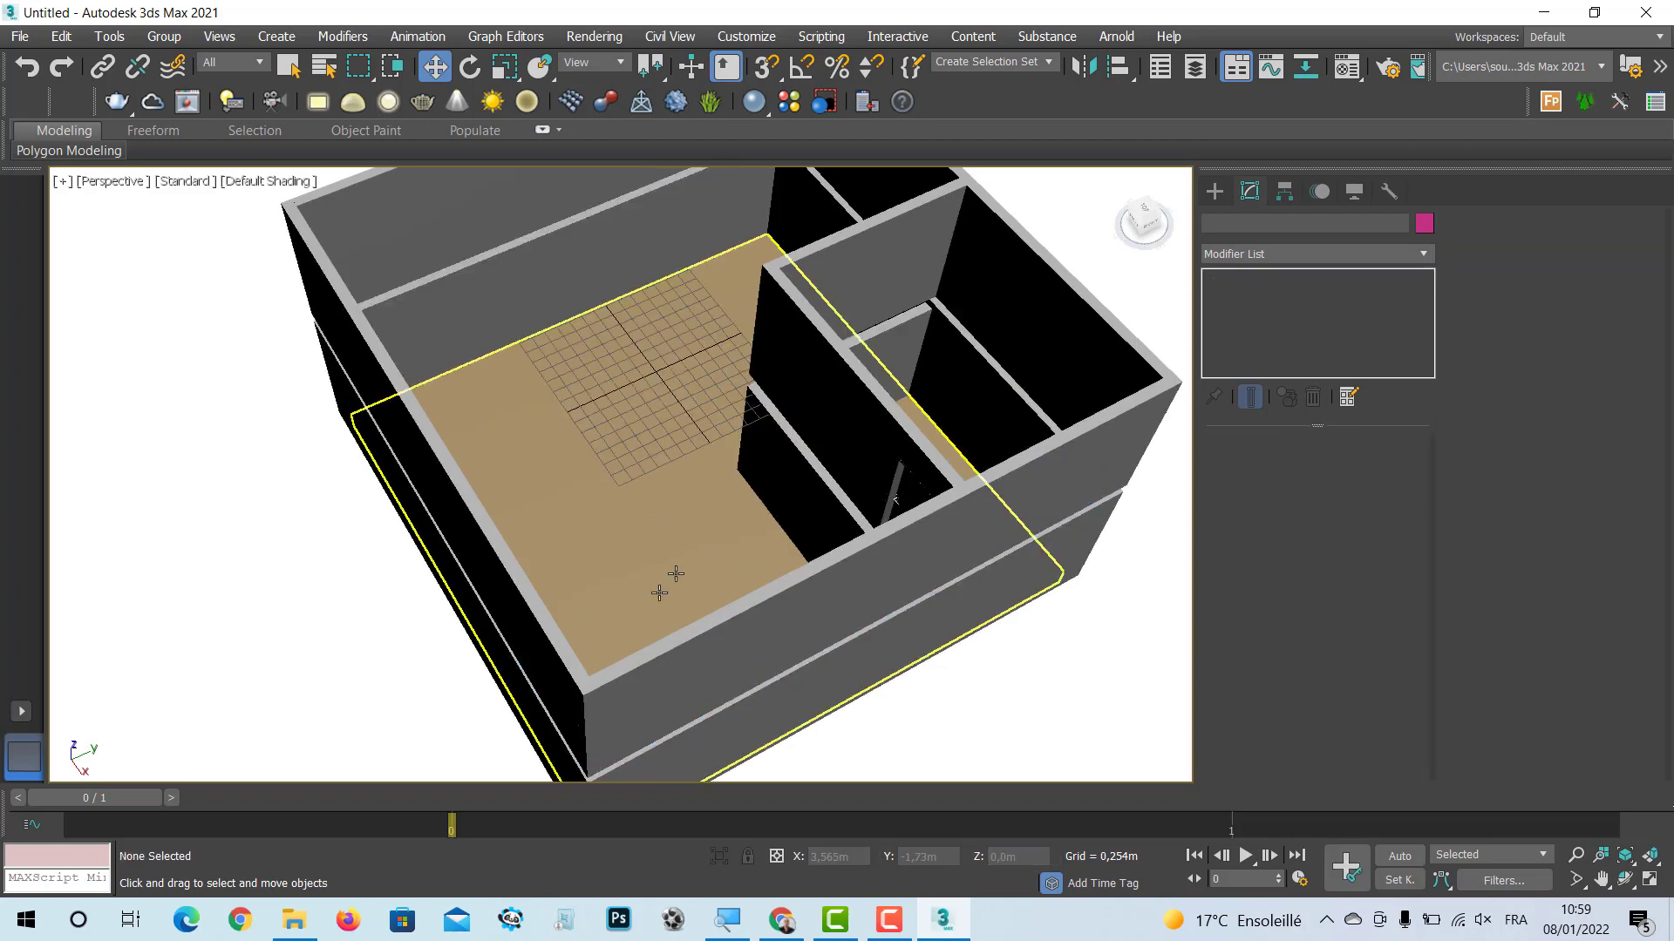
Step: Delete the floor slabs beneath the lower storey
{"action": "middle_click_drag", "start_coordinate": [647, 539], "coordinate": [688, 489], "text": "alt"}
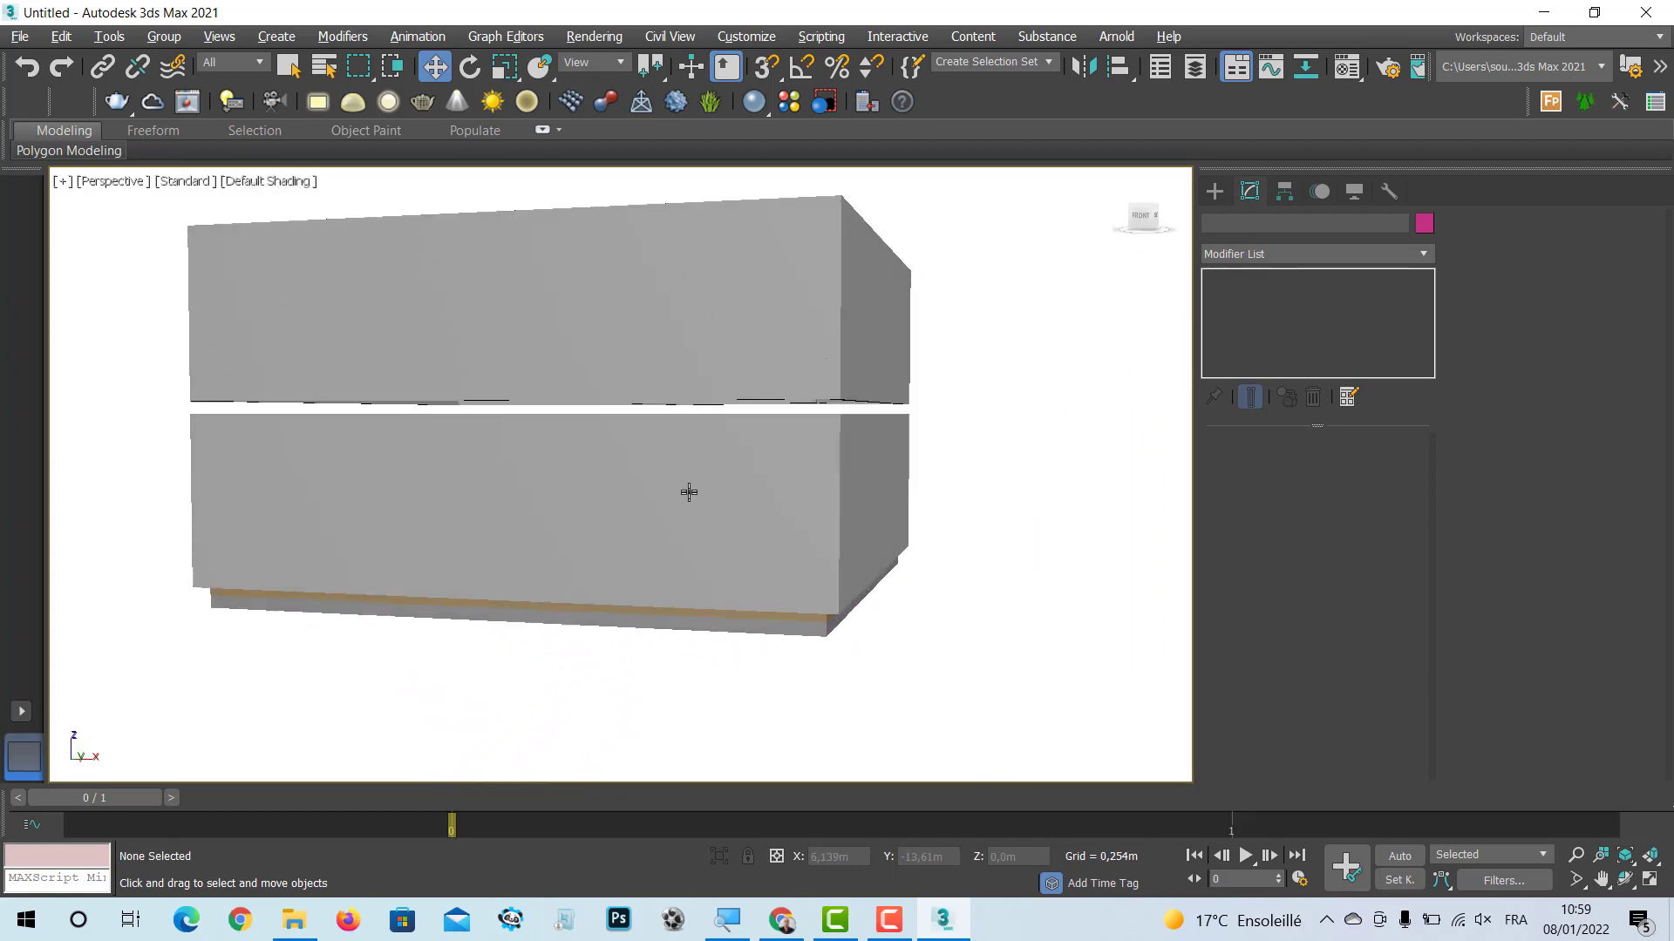
{"action": "left_click", "coordinate": [770, 621]}
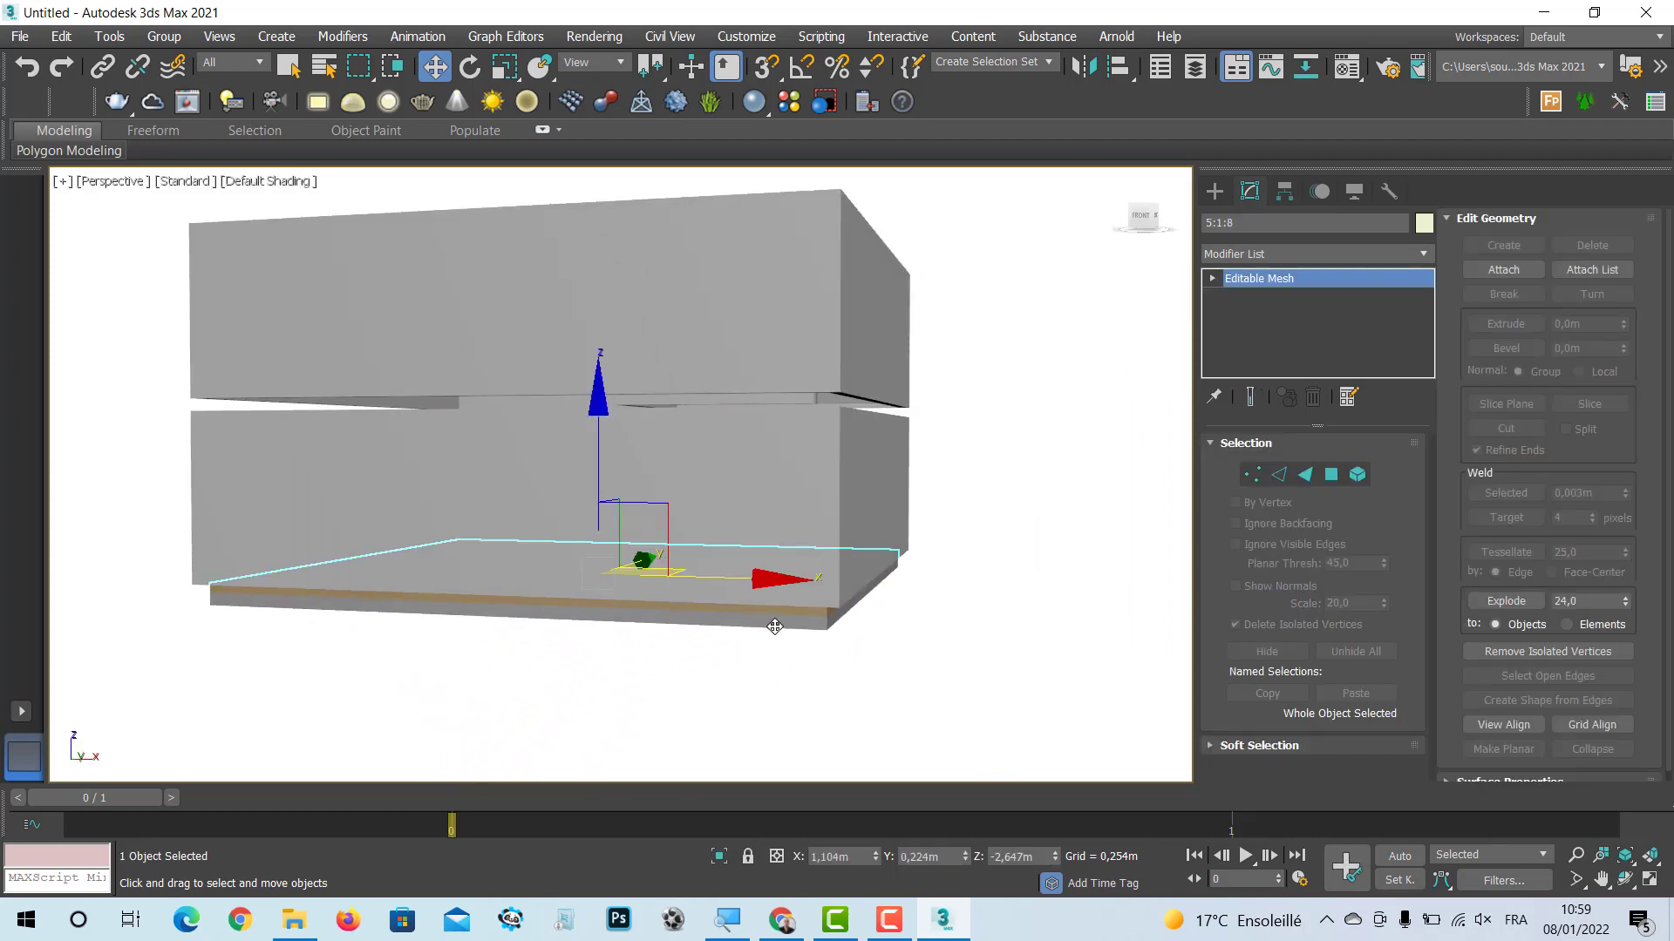
{"action": "key", "text": "Delete"}
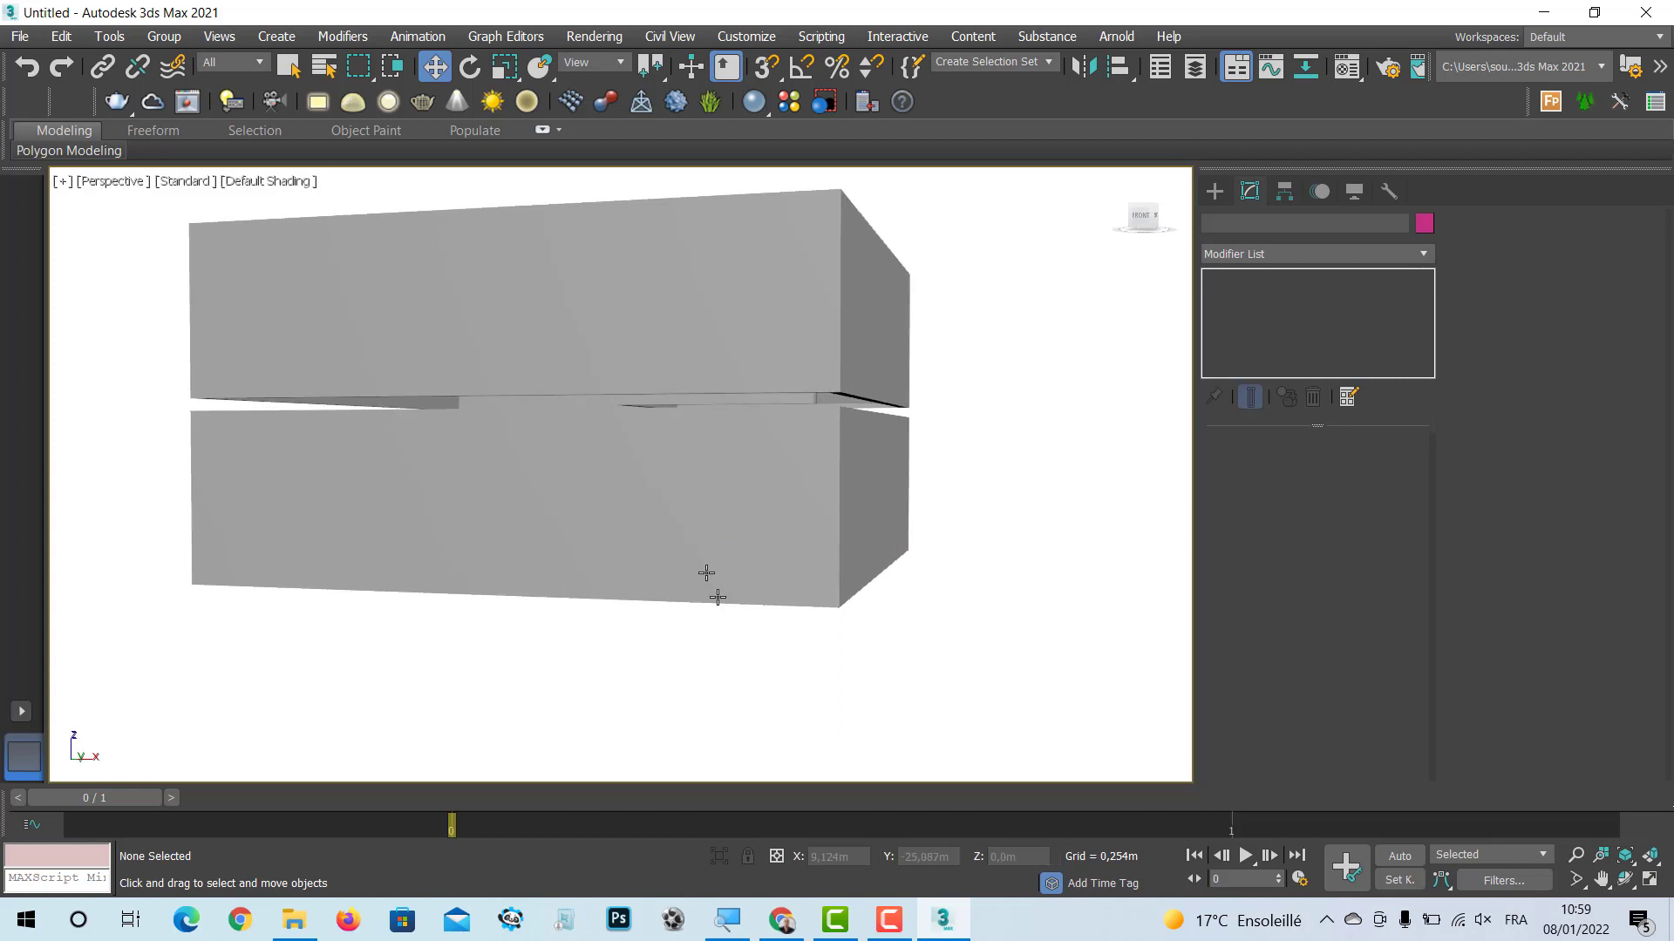
Step: Examine the two storeys' walls in the Front view and in the Top wireframe view
{"action": "middle_click_drag", "start_coordinate": [706, 572], "coordinate": [676, 553], "text": "alt"}
{"action": "key", "text": "alt+w"}
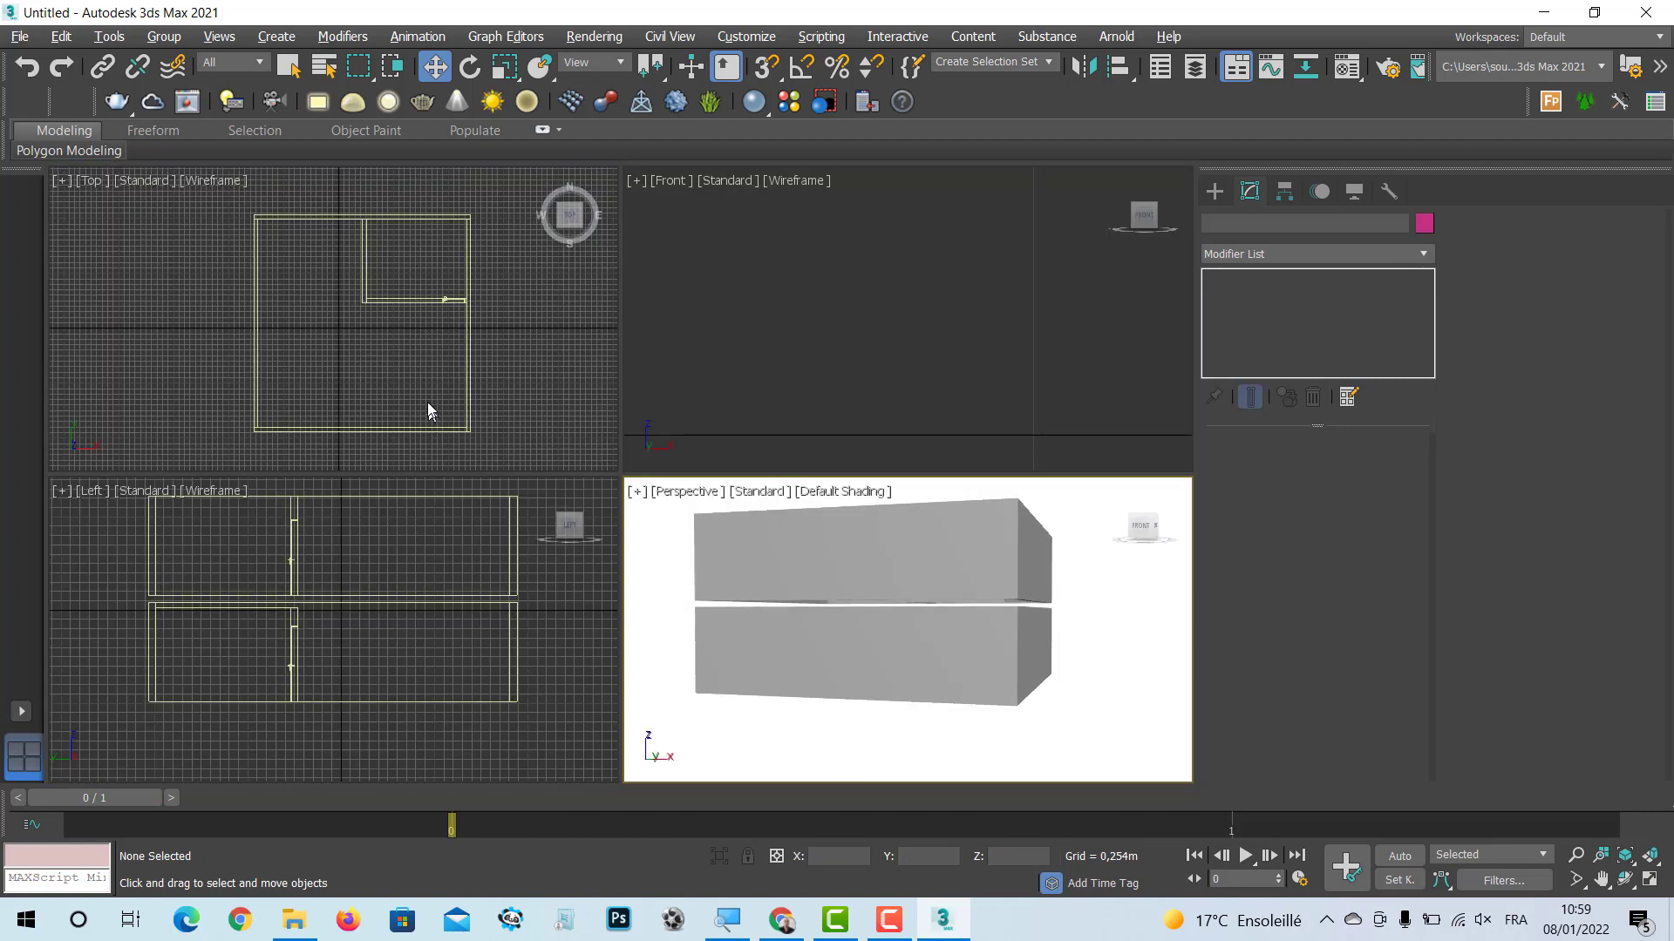
{"action": "middle_click_drag", "start_coordinate": [428, 412], "coordinate": [439, 419]}
{"action": "left_click", "coordinate": [871, 297]}
{"action": "key", "text": "alt+w"}
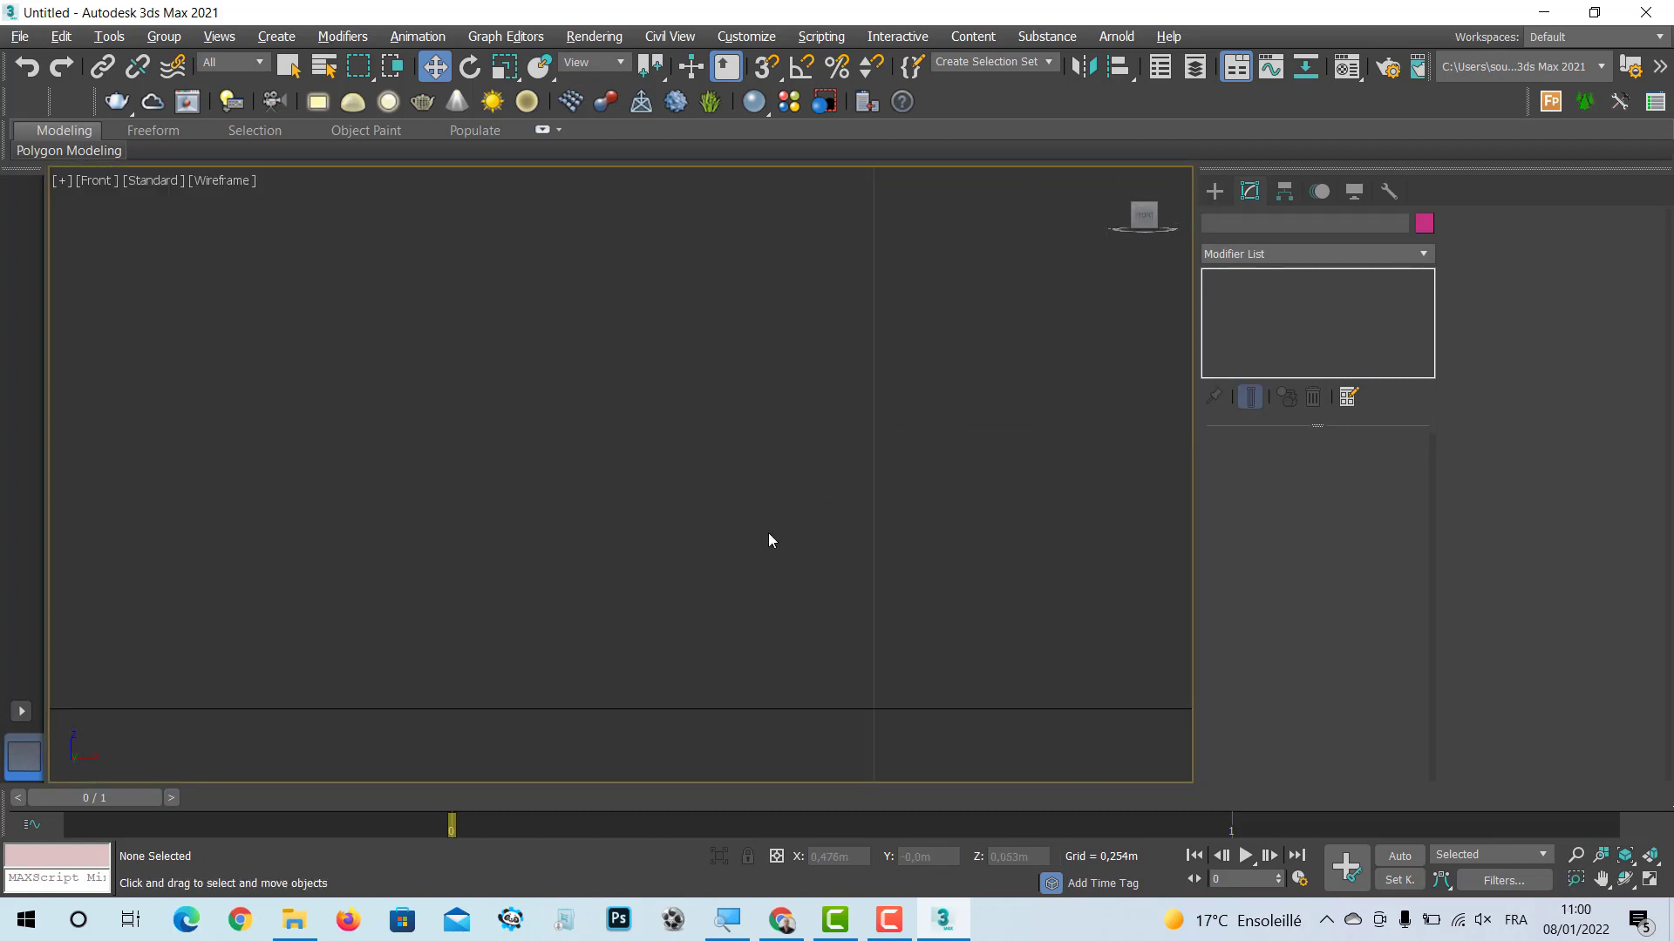
{"action": "scroll", "coordinate": [768, 540], "scroll_direction": "down", "scroll_amount": 10}
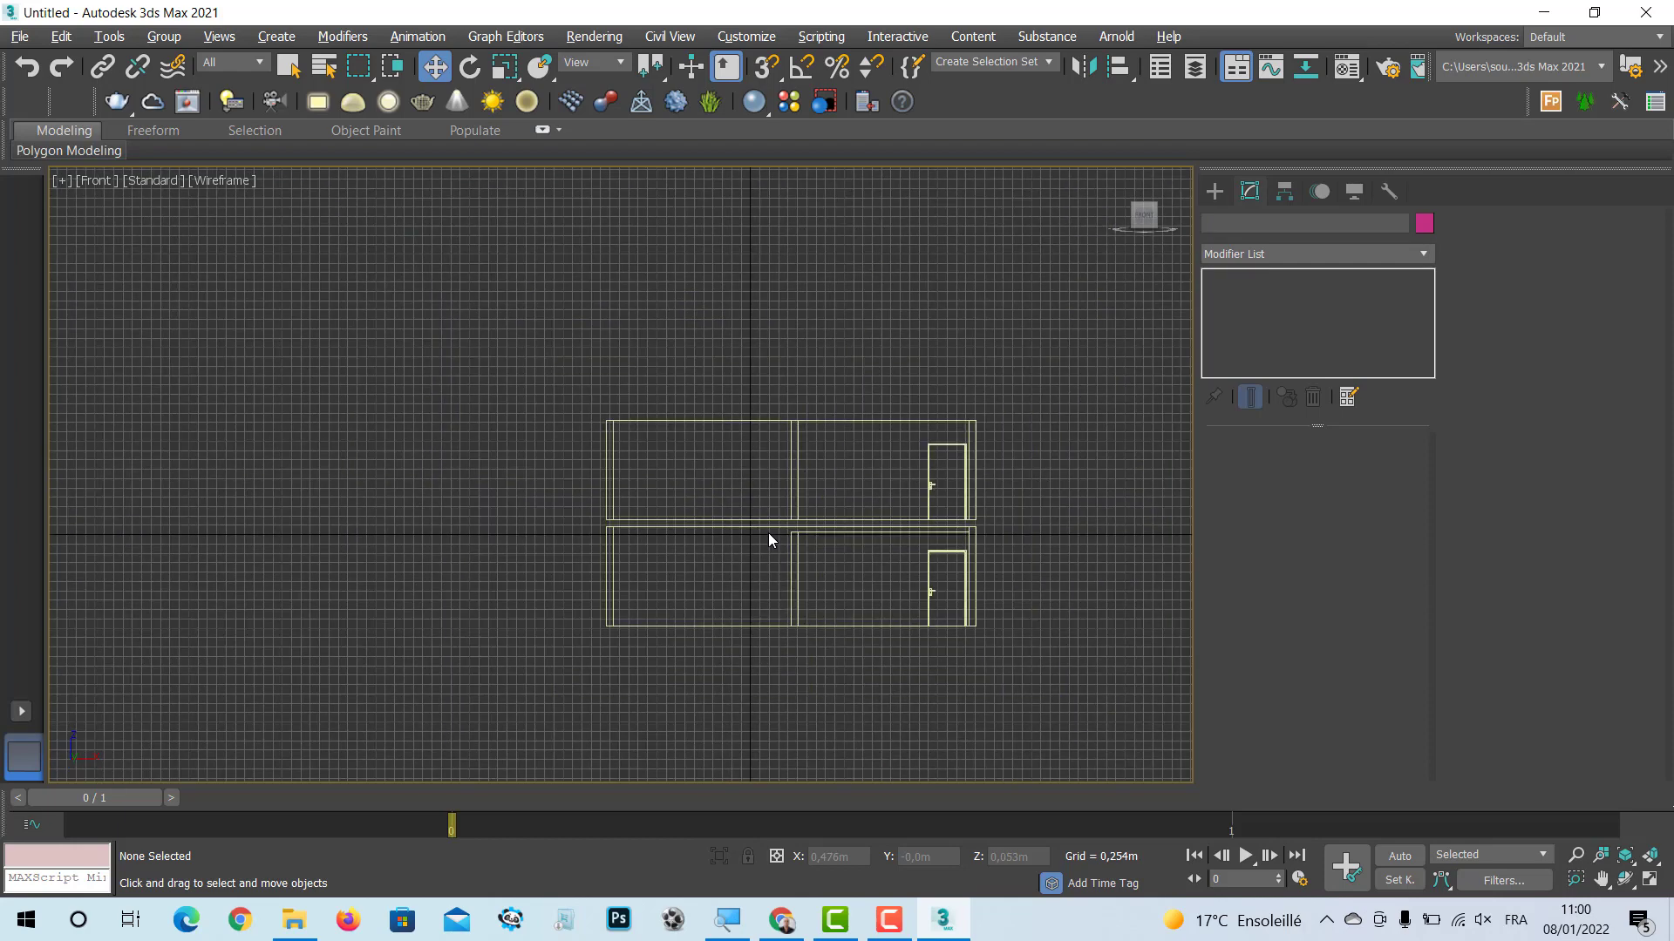
{"action": "key", "text": "alt+w"}
{"action": "left_click", "coordinate": [515, 415]}
{"action": "key", "text": "alt+w"}
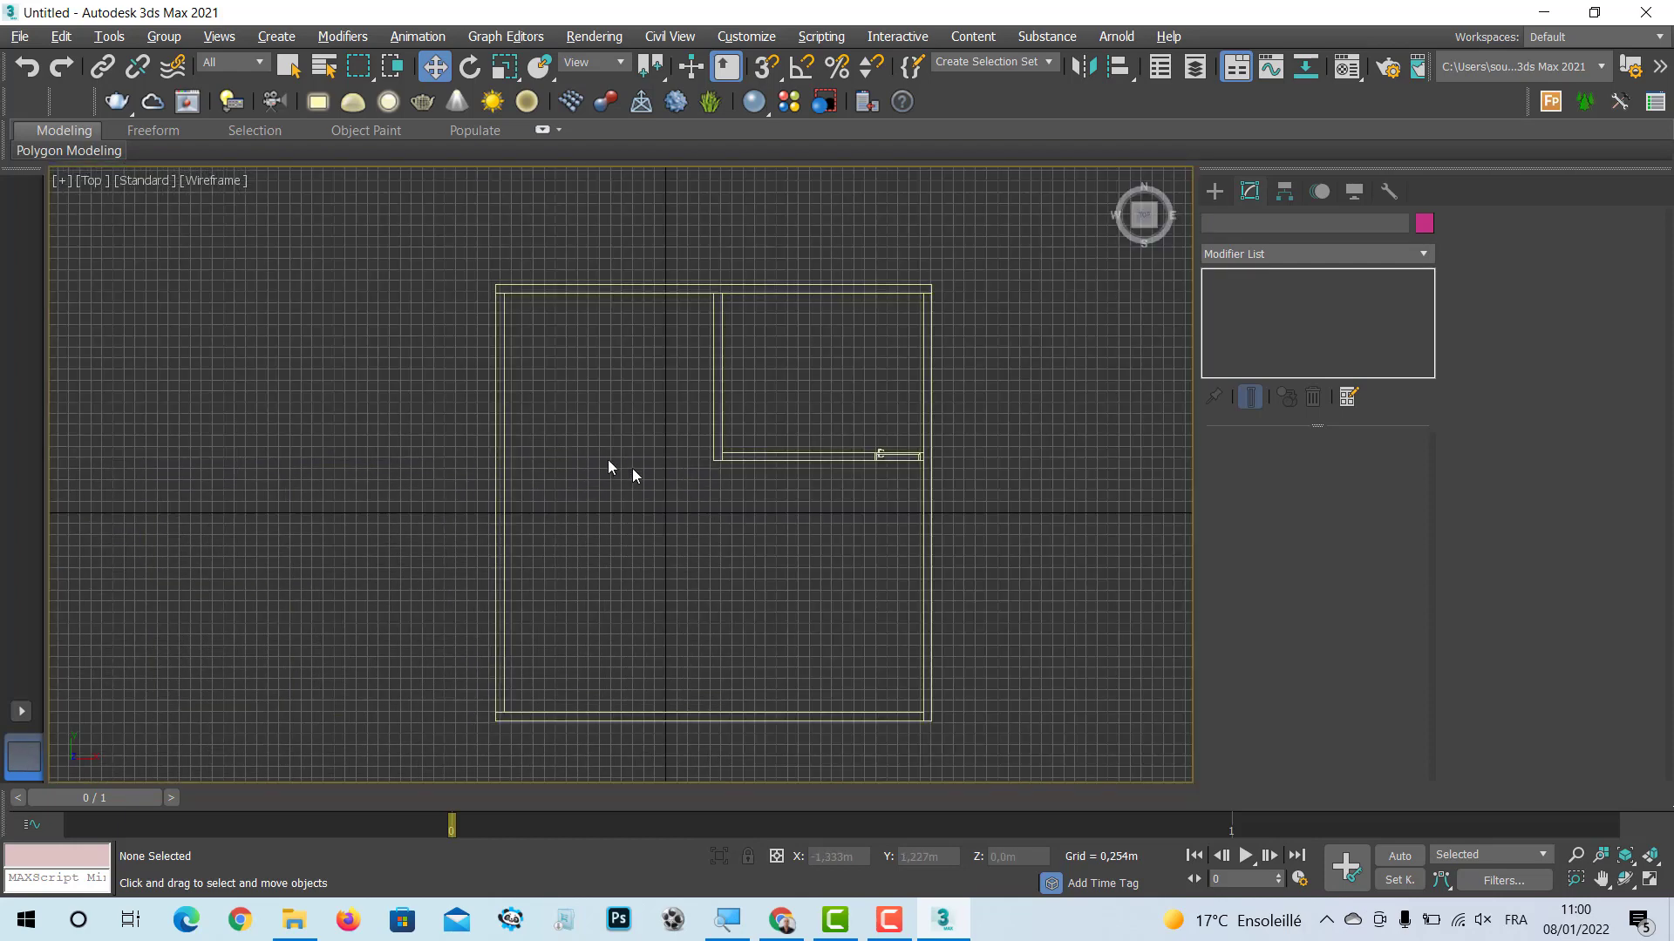
{"action": "scroll", "coordinate": [662, 472], "scroll_direction": "up", "scroll_amount": 4}
{"action": "scroll", "coordinate": [676, 510], "scroll_direction": "down", "scroll_amount": 4}
{"action": "middle_click_drag", "start_coordinate": [706, 549], "coordinate": [573, 501]}
Step: Start a standard Plane primitive and enable 3D snapping with Vertex as the only snap target
{"action": "left_click", "coordinate": [1214, 193]}
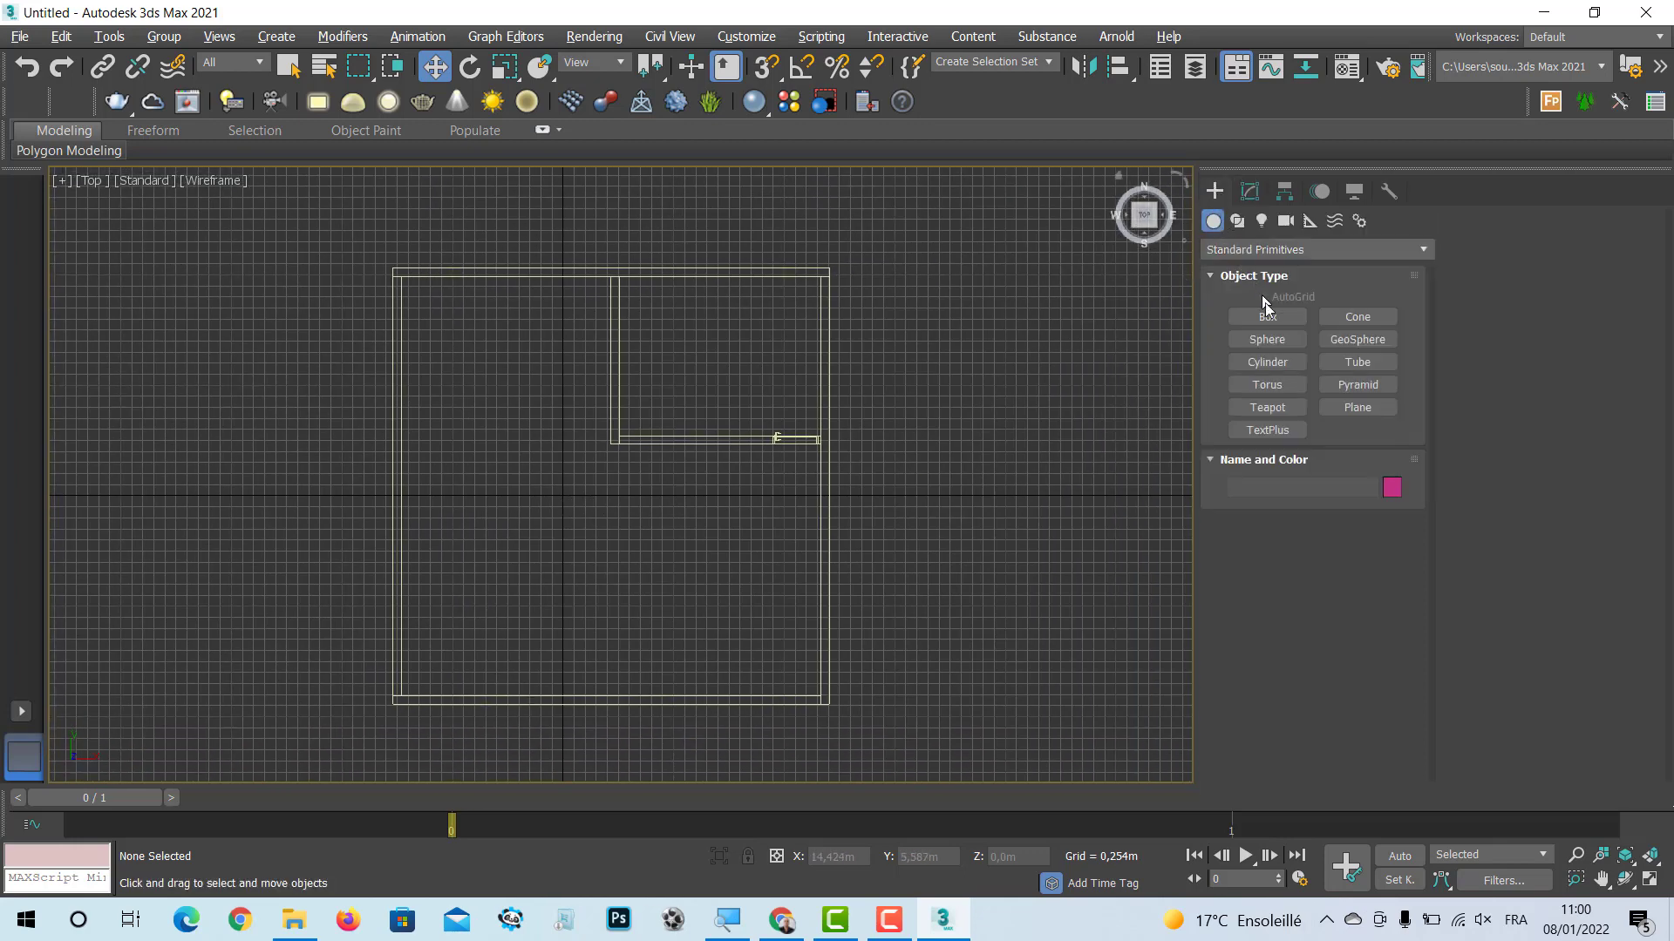
{"action": "left_click", "coordinate": [1363, 409]}
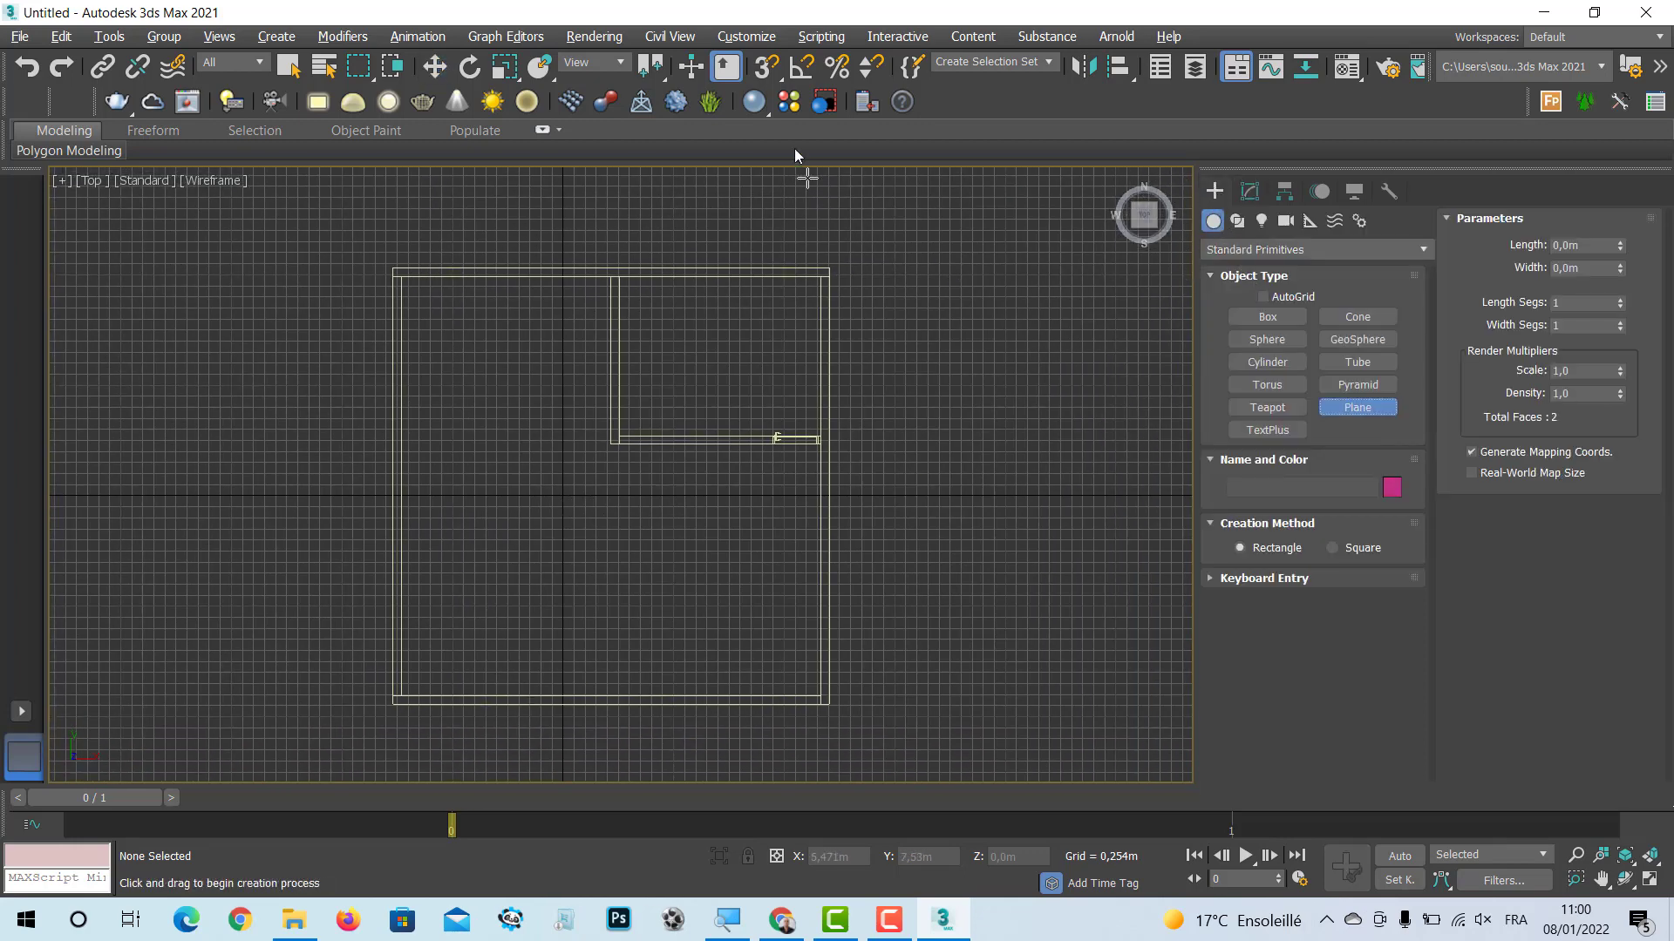
{"action": "left_click", "coordinate": [768, 67]}
{"action": "right_click", "coordinate": [767, 67]}
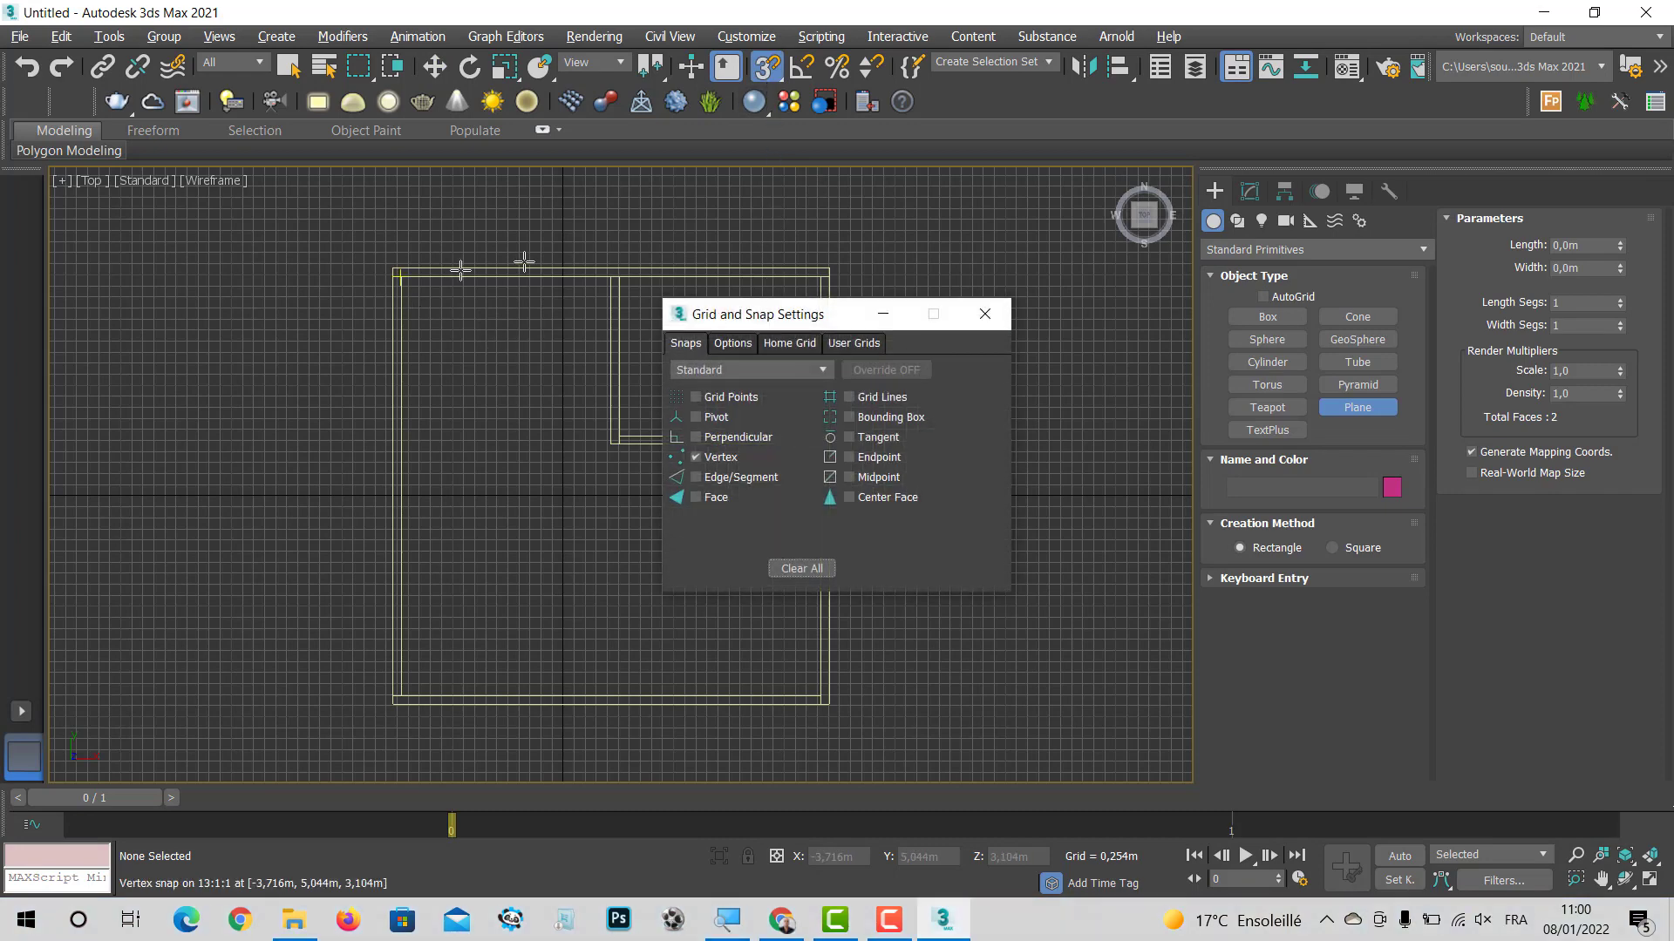
{"action": "left_click", "coordinate": [696, 397]}
{"action": "left_click", "coordinate": [696, 397]}
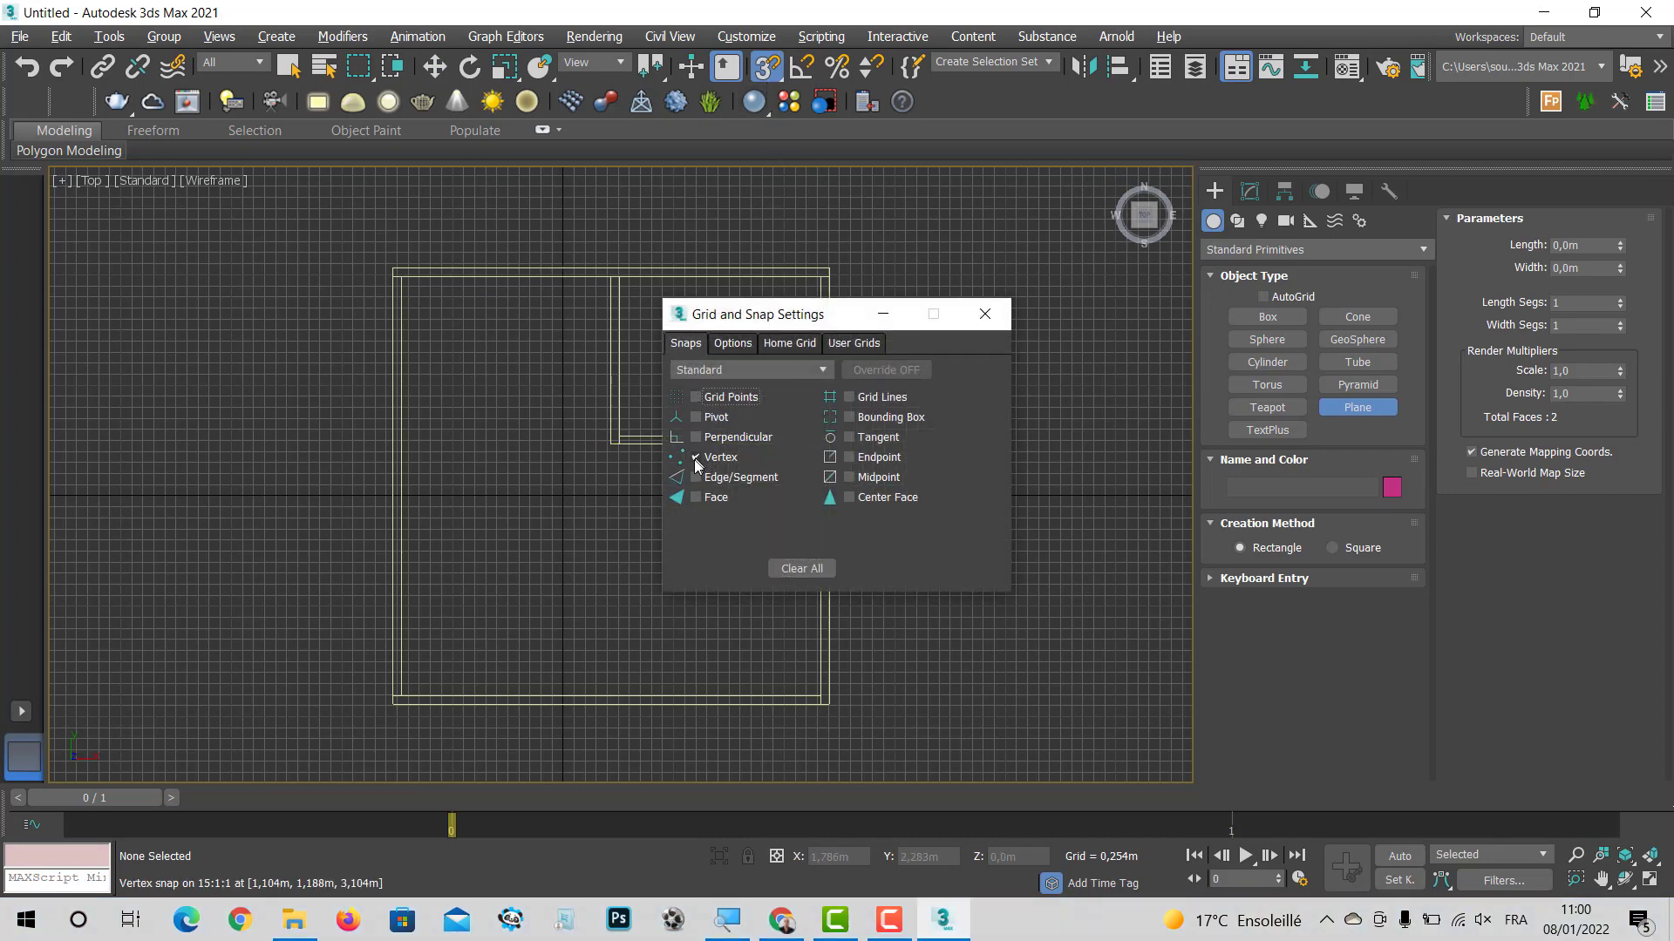
{"action": "left_click", "coordinate": [984, 313]}
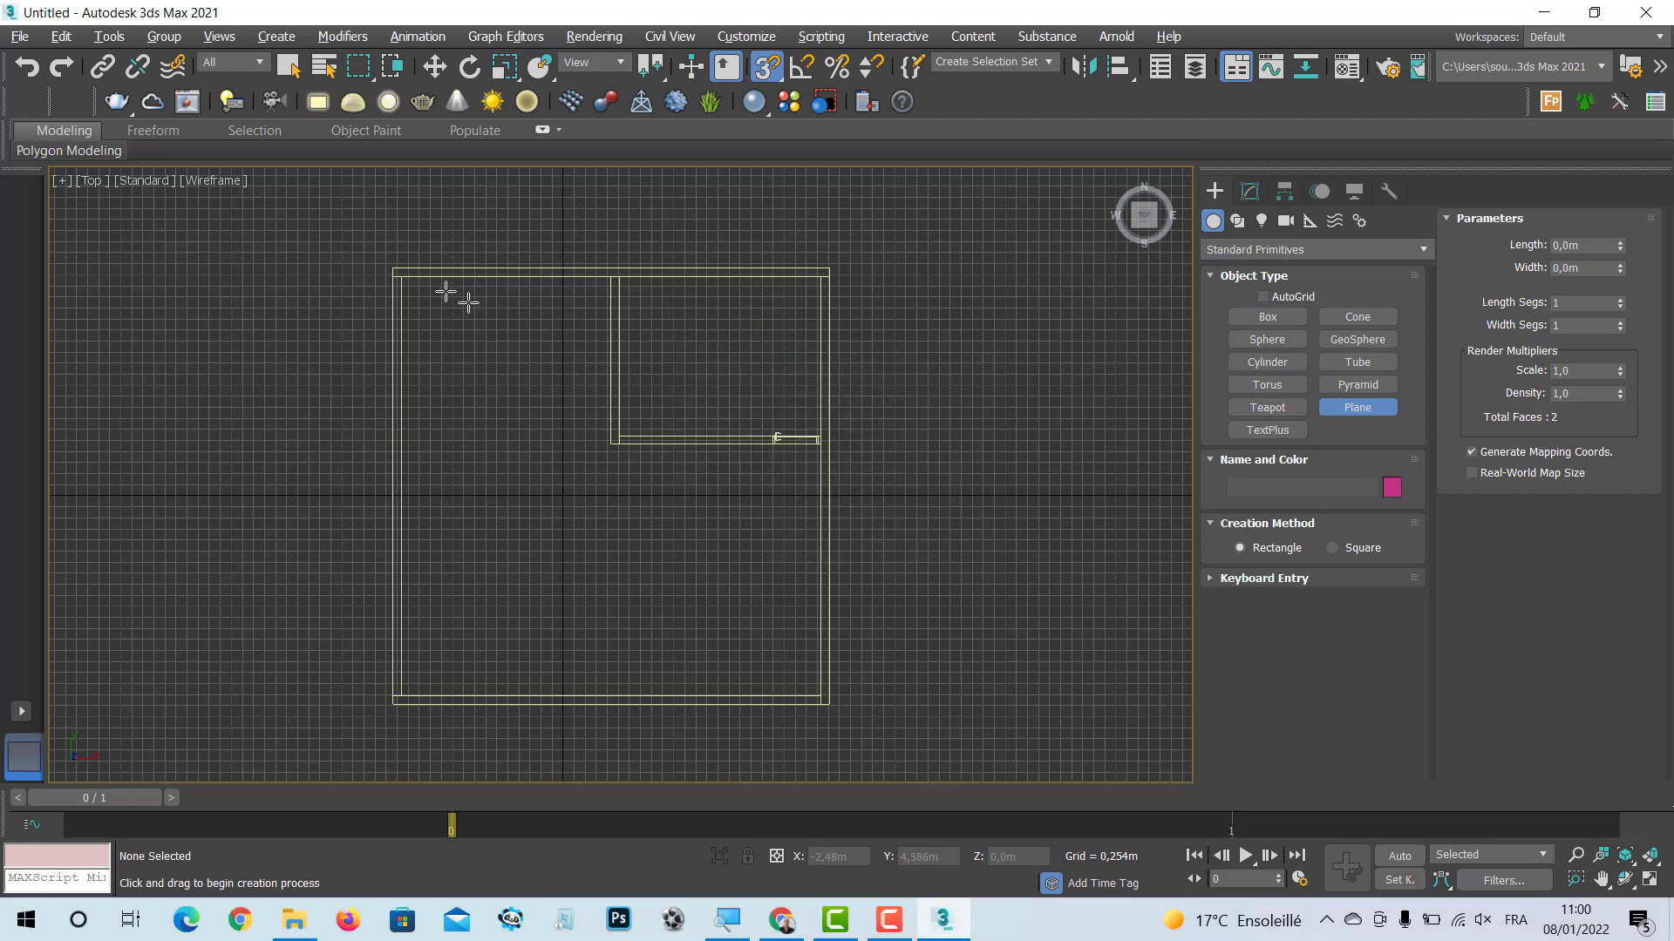
Step: Draw a plane of about 10.026 by 10.026 m between opposite outer wall corners in the Top view and inspect it in perspective
{"action": "left_click_drag", "start_coordinate": [398, 269], "coordinate": [828, 700]}
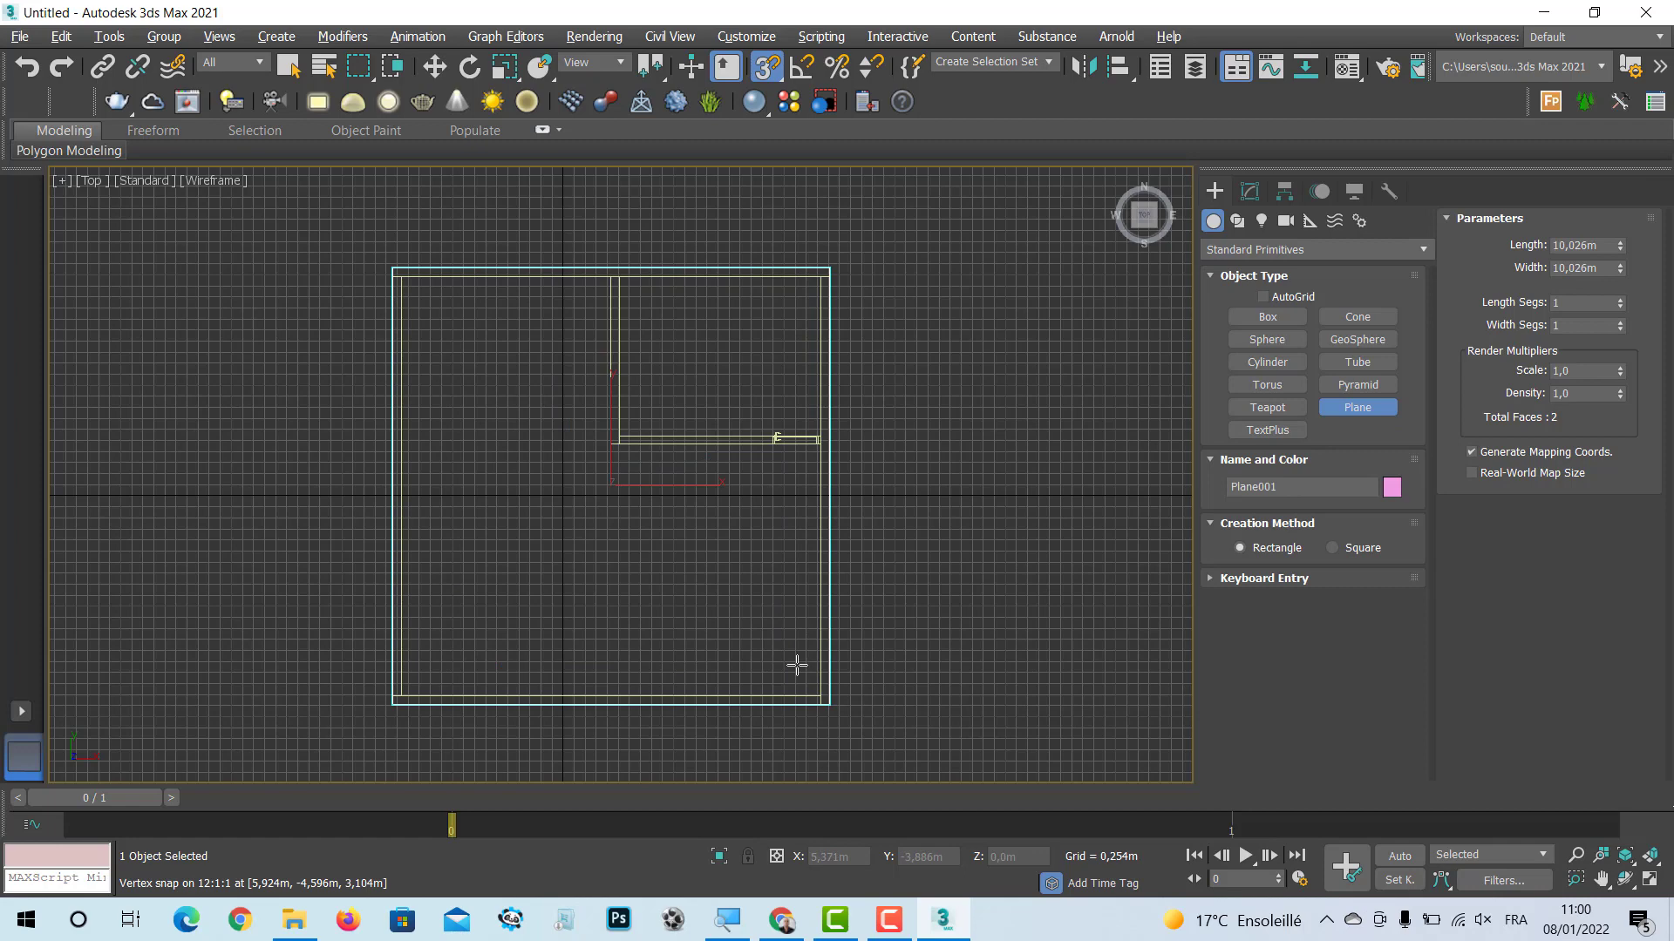
{"action": "key", "text": "alt+w"}
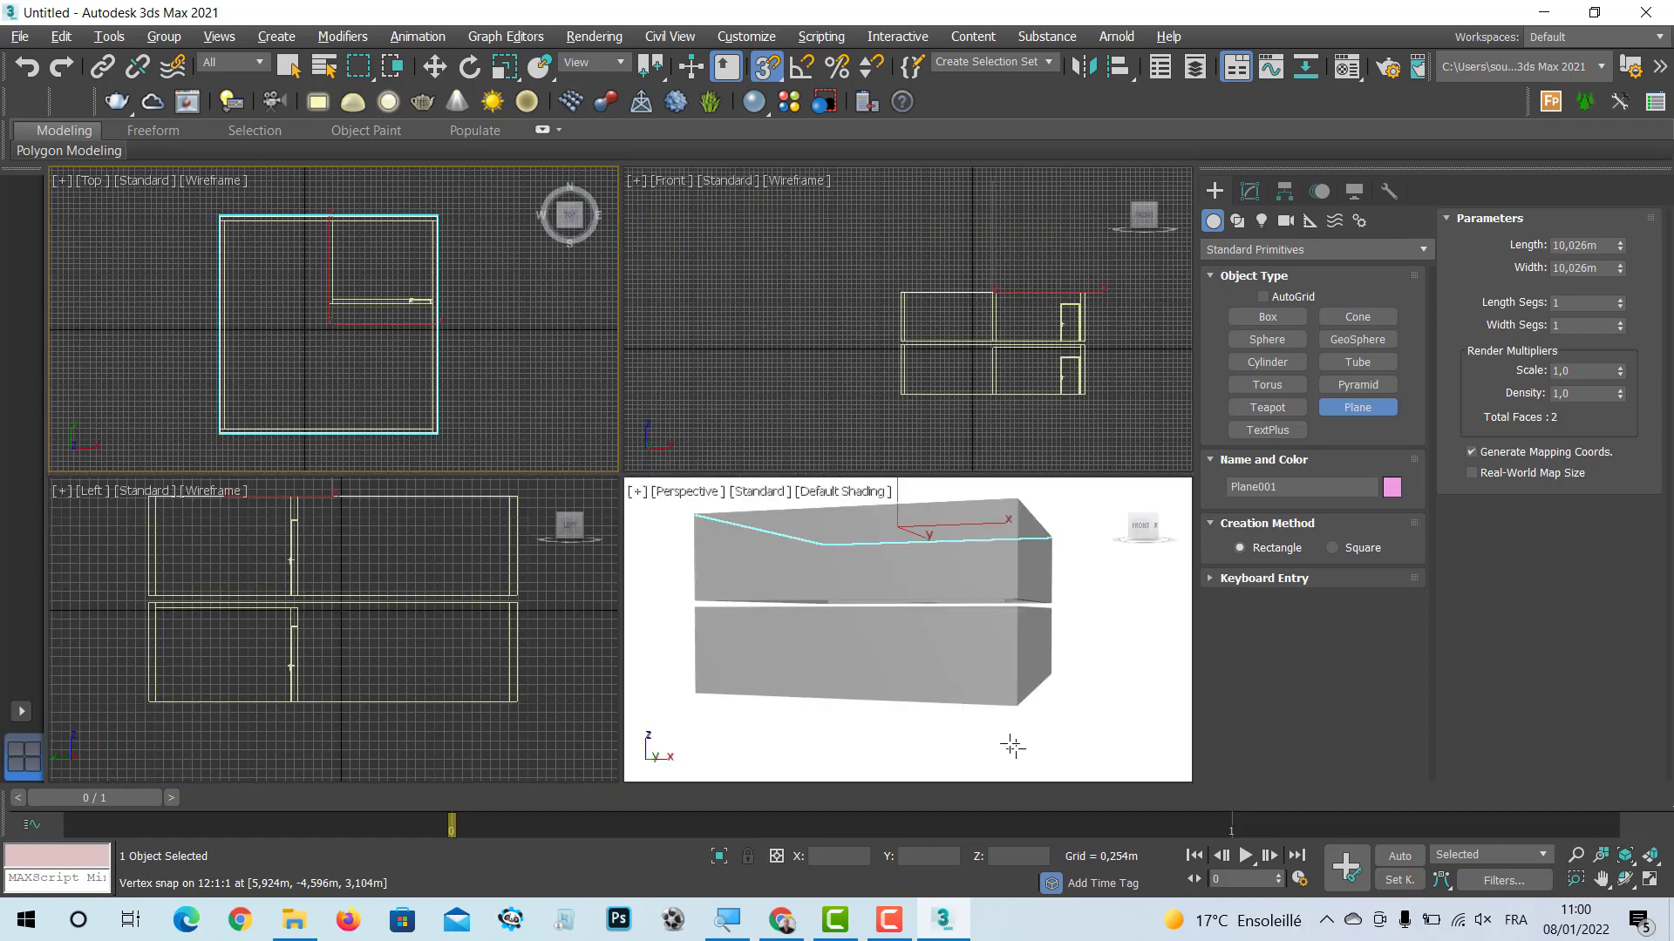
{"action": "middle_click", "coordinate": [969, 684]}
{"action": "key", "text": "alt+w"}
{"action": "mouse_move", "coordinate": [715, 438]}
{"action": "middle_mouse_down", "text": "alt"}
{"action": "mouse_move", "coordinate": [683, 485]}
{"action": "mouse_move", "coordinate": [732, 463]}
{"action": "middle_mouse_up", "text": "alt"}
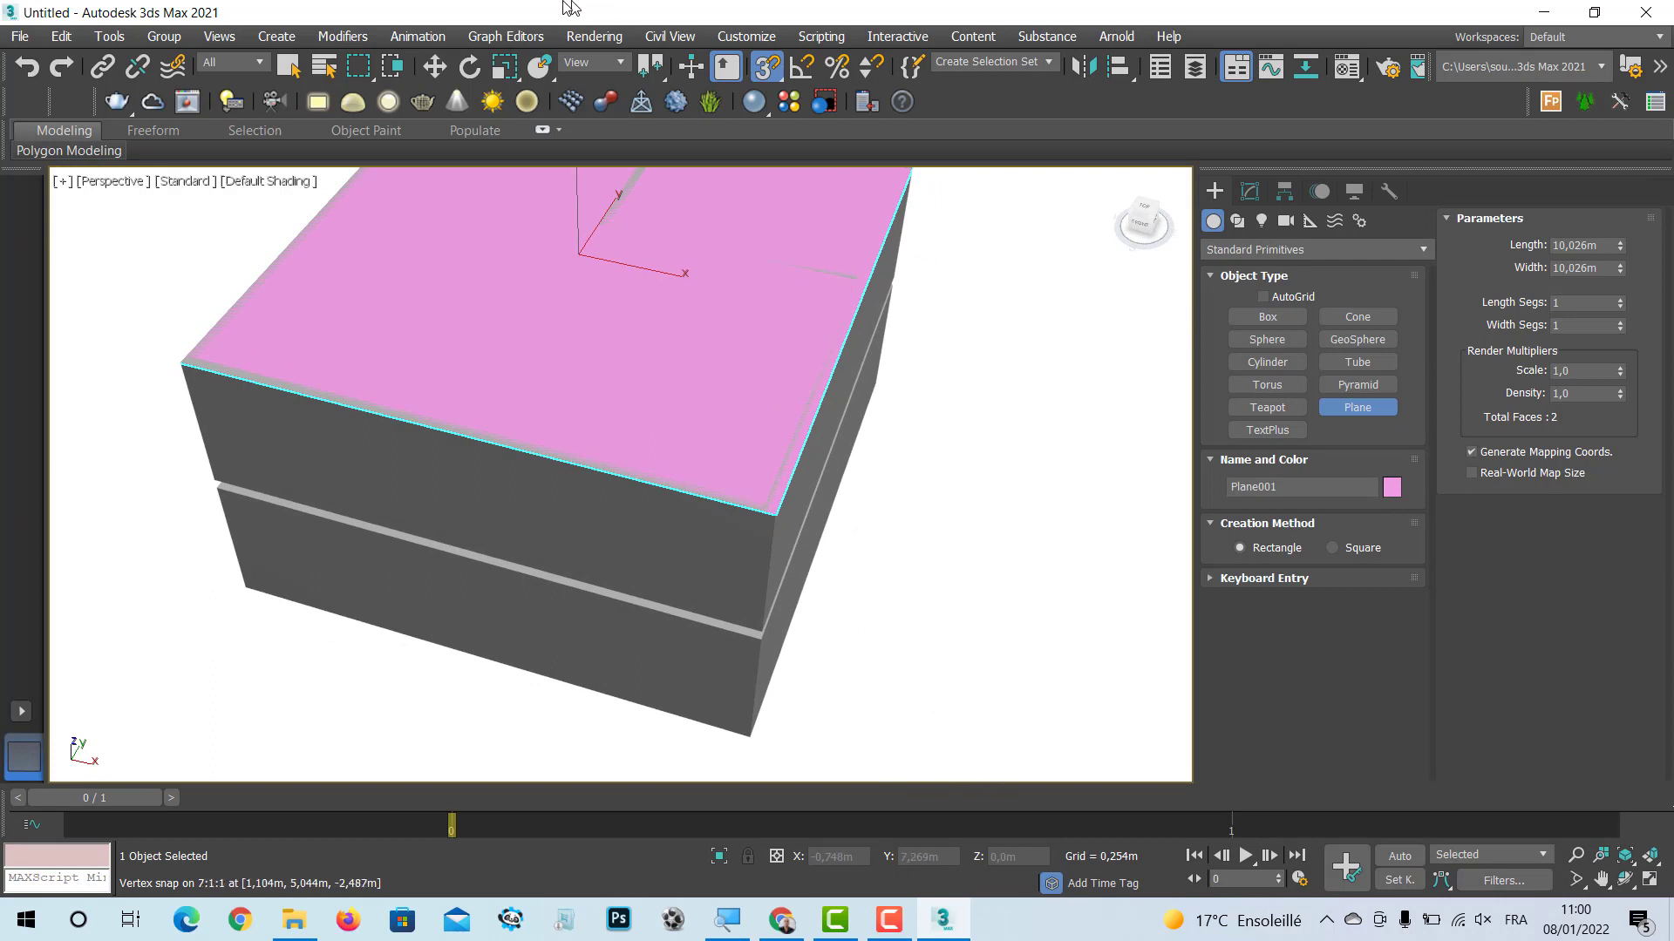
Step: Reset the new plane's Z position to 0 m to place it near the junction of the two storeys
{"action": "left_click", "coordinate": [435, 67]}
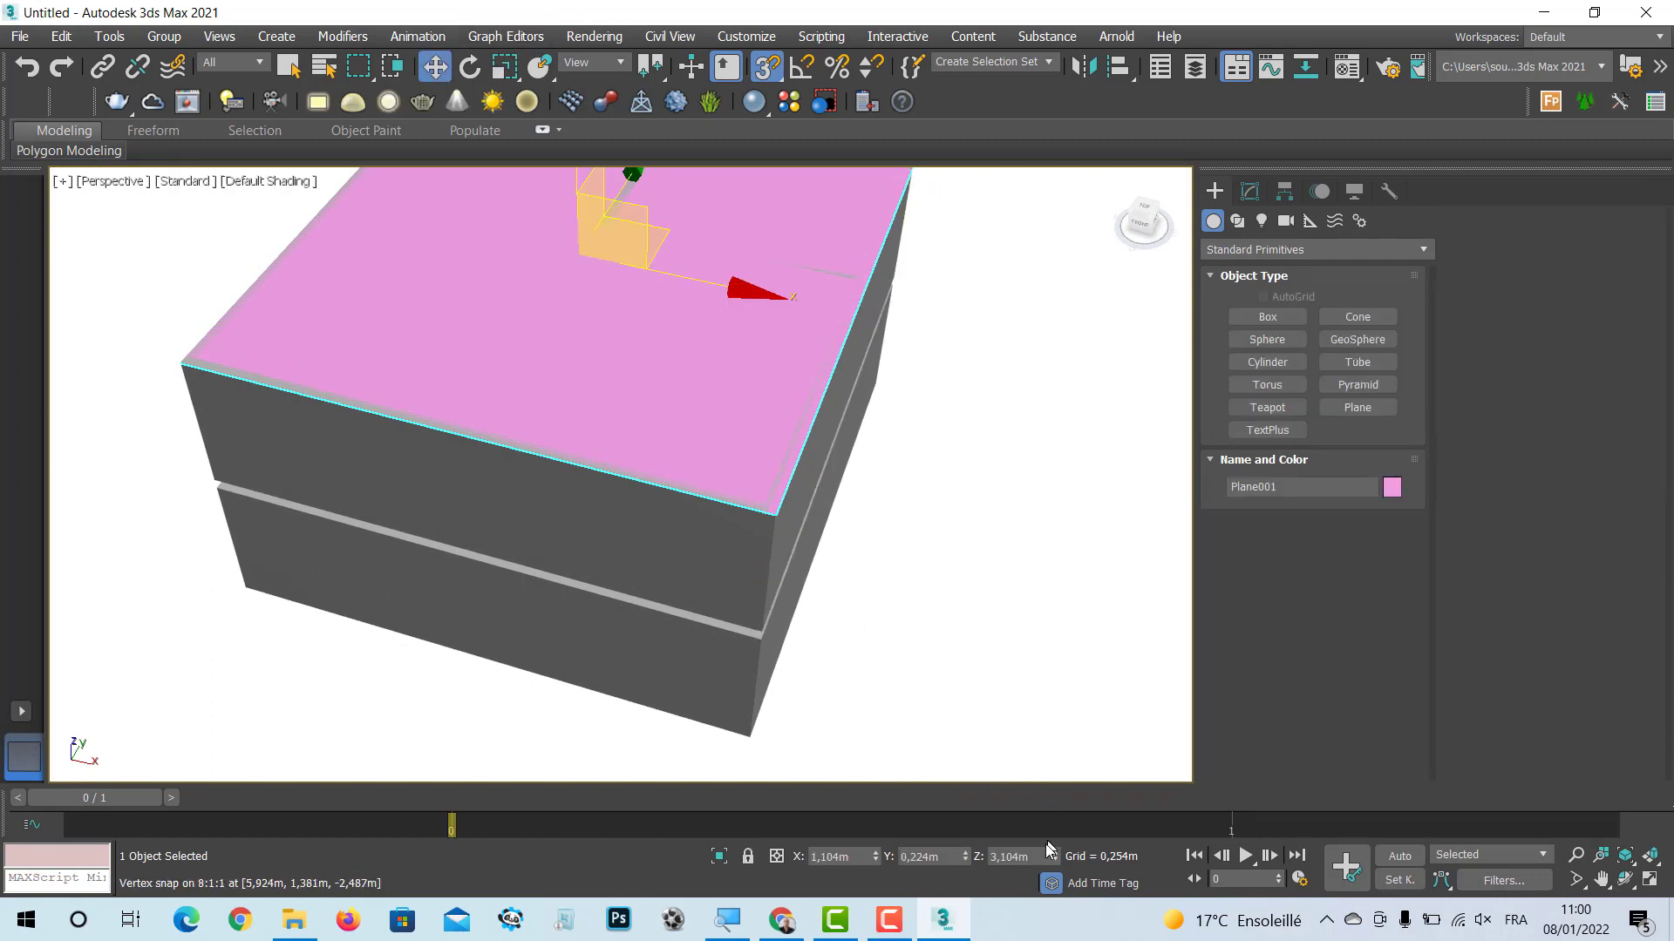
{"action": "right_click", "coordinate": [1054, 858]}
{"action": "middle_click_drag", "start_coordinate": [712, 567], "coordinate": [796, 500], "text": "alt"}
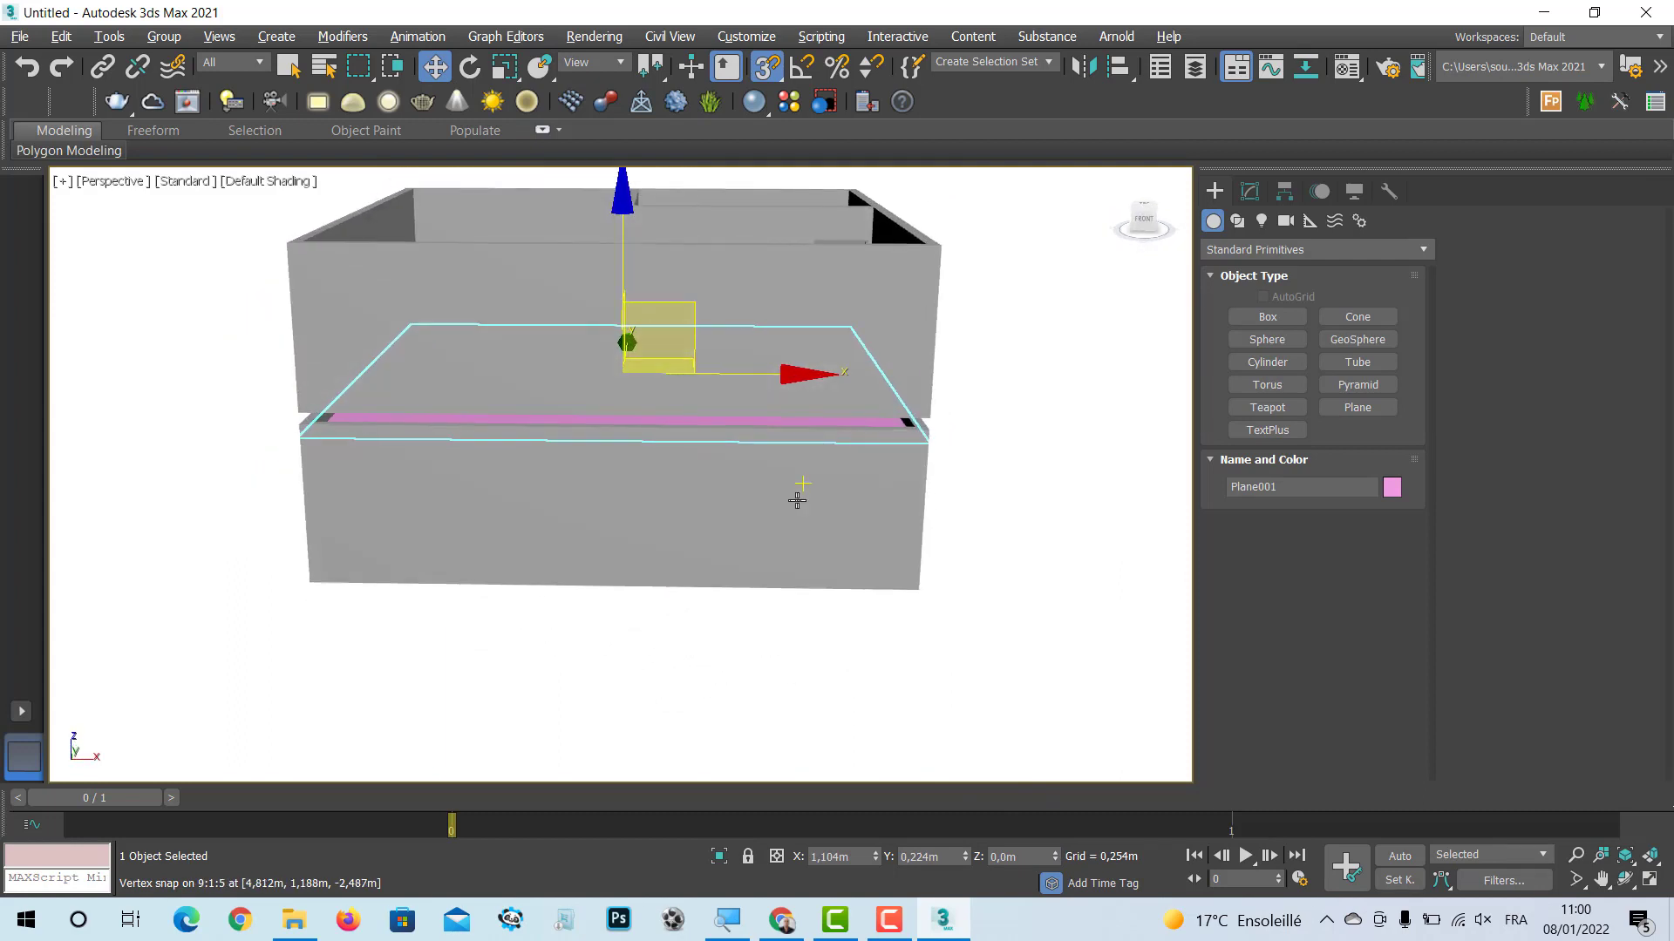
Step: Apply a Shell modifier to the plane between the storeys
{"action": "left_click", "coordinate": [1425, 251]}
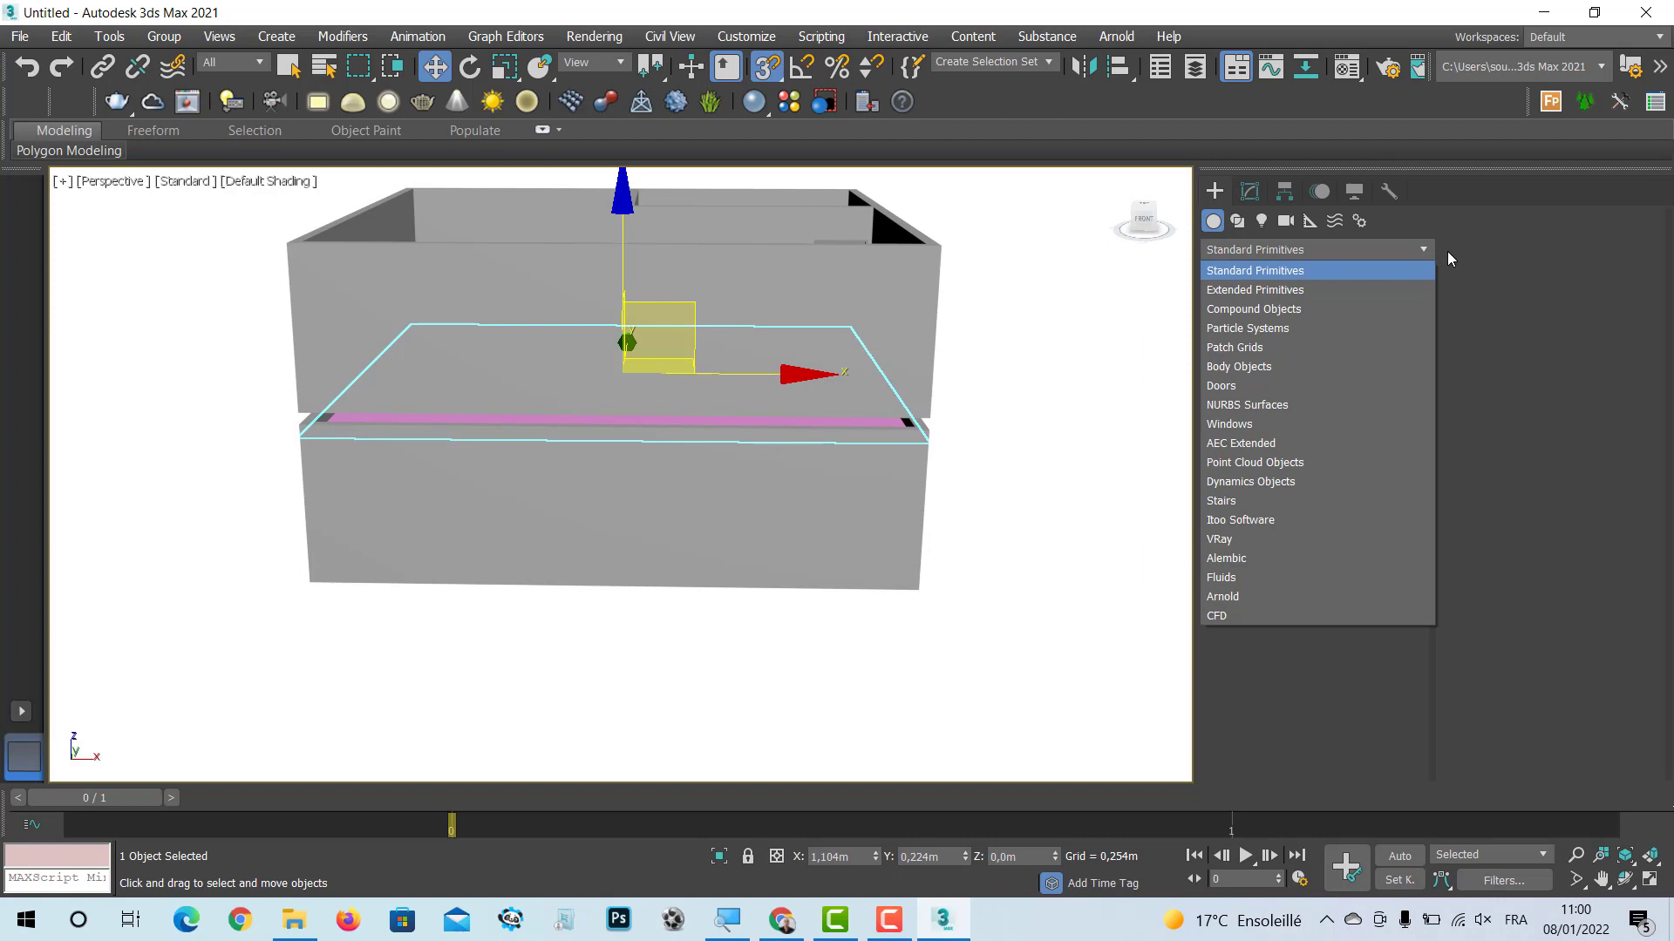
{"action": "left_click", "coordinate": [1249, 191]}
{"action": "left_click", "coordinate": [1414, 255]}
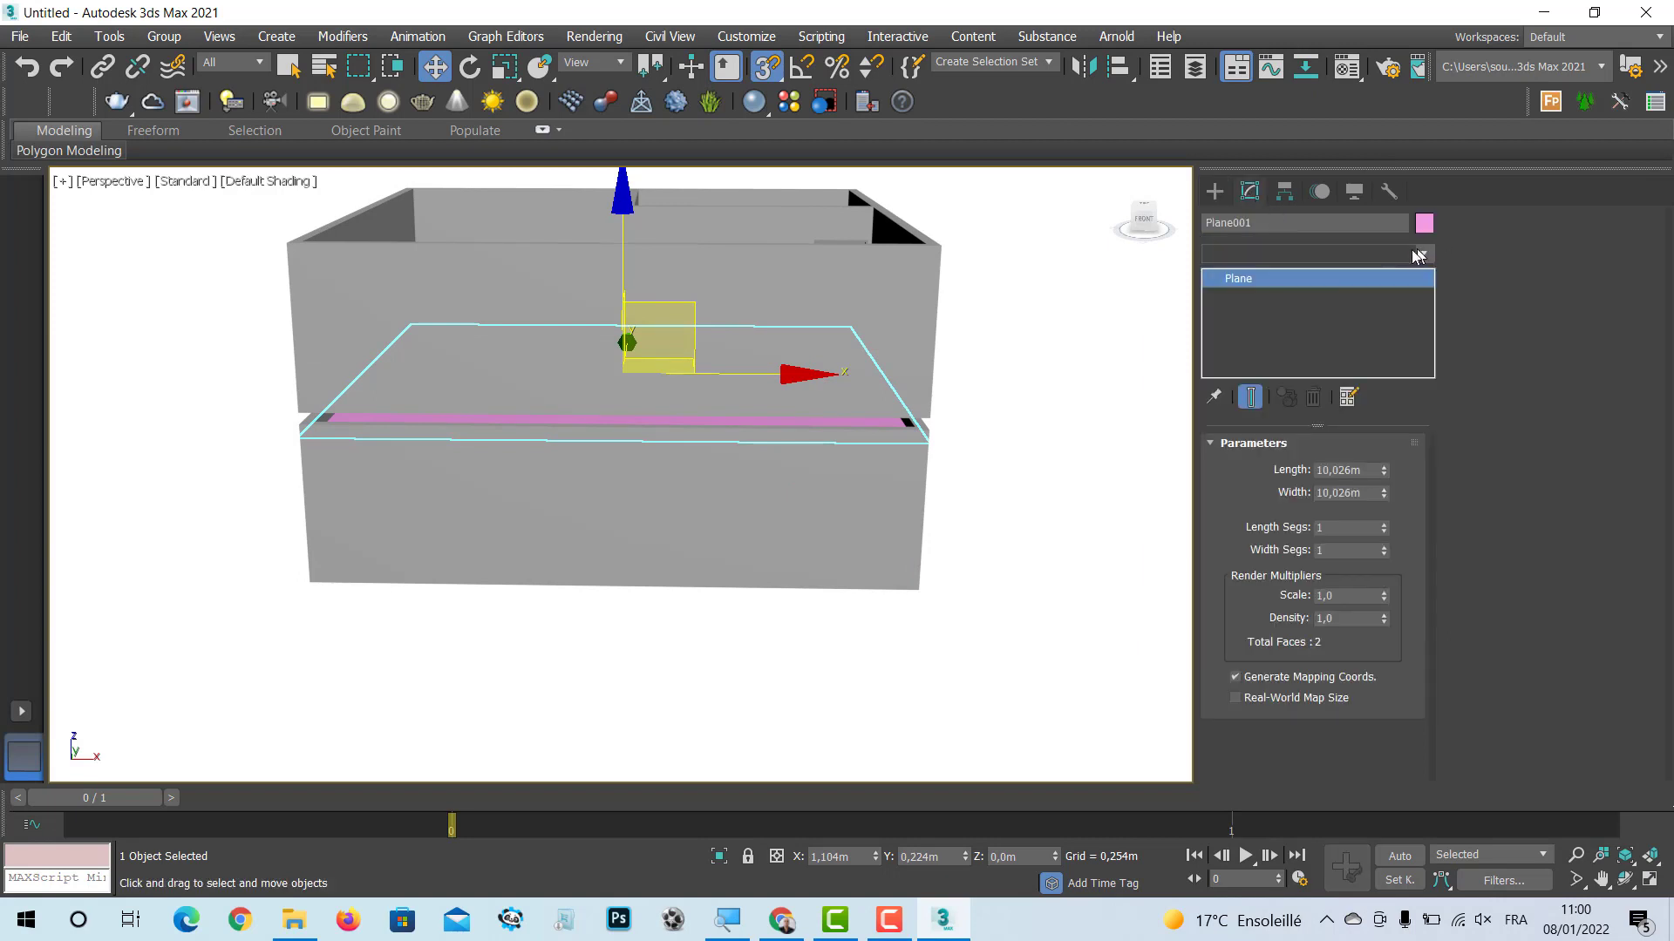
{"action": "type", "text": "sh"}
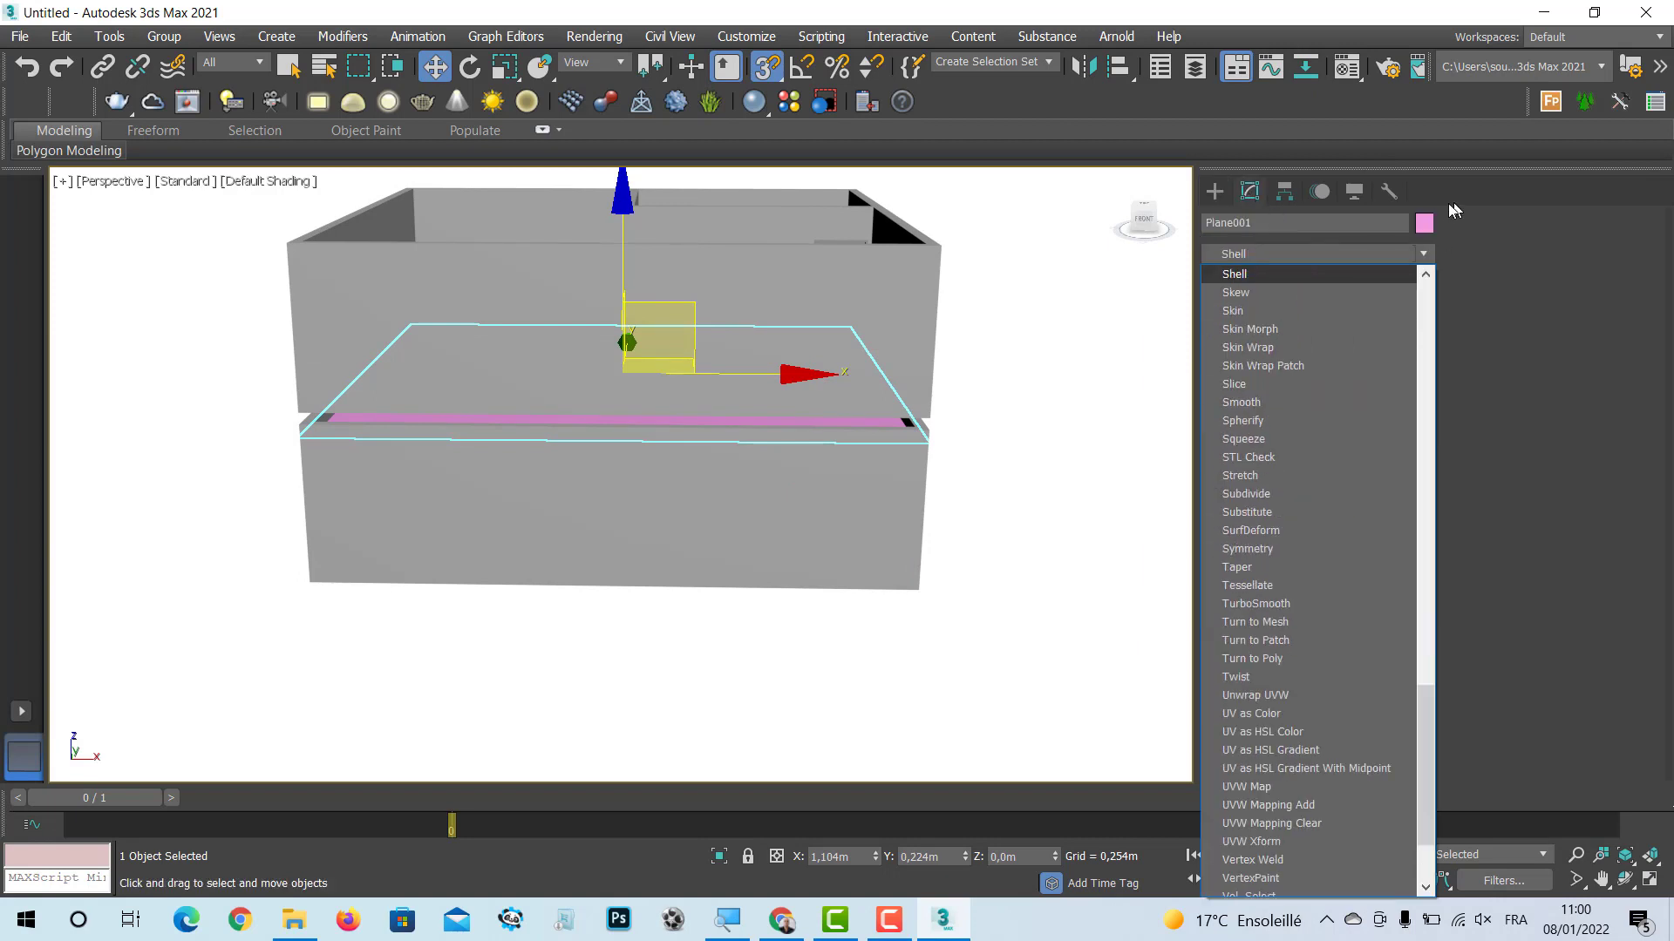
{"action": "left_click", "coordinate": [1270, 276]}
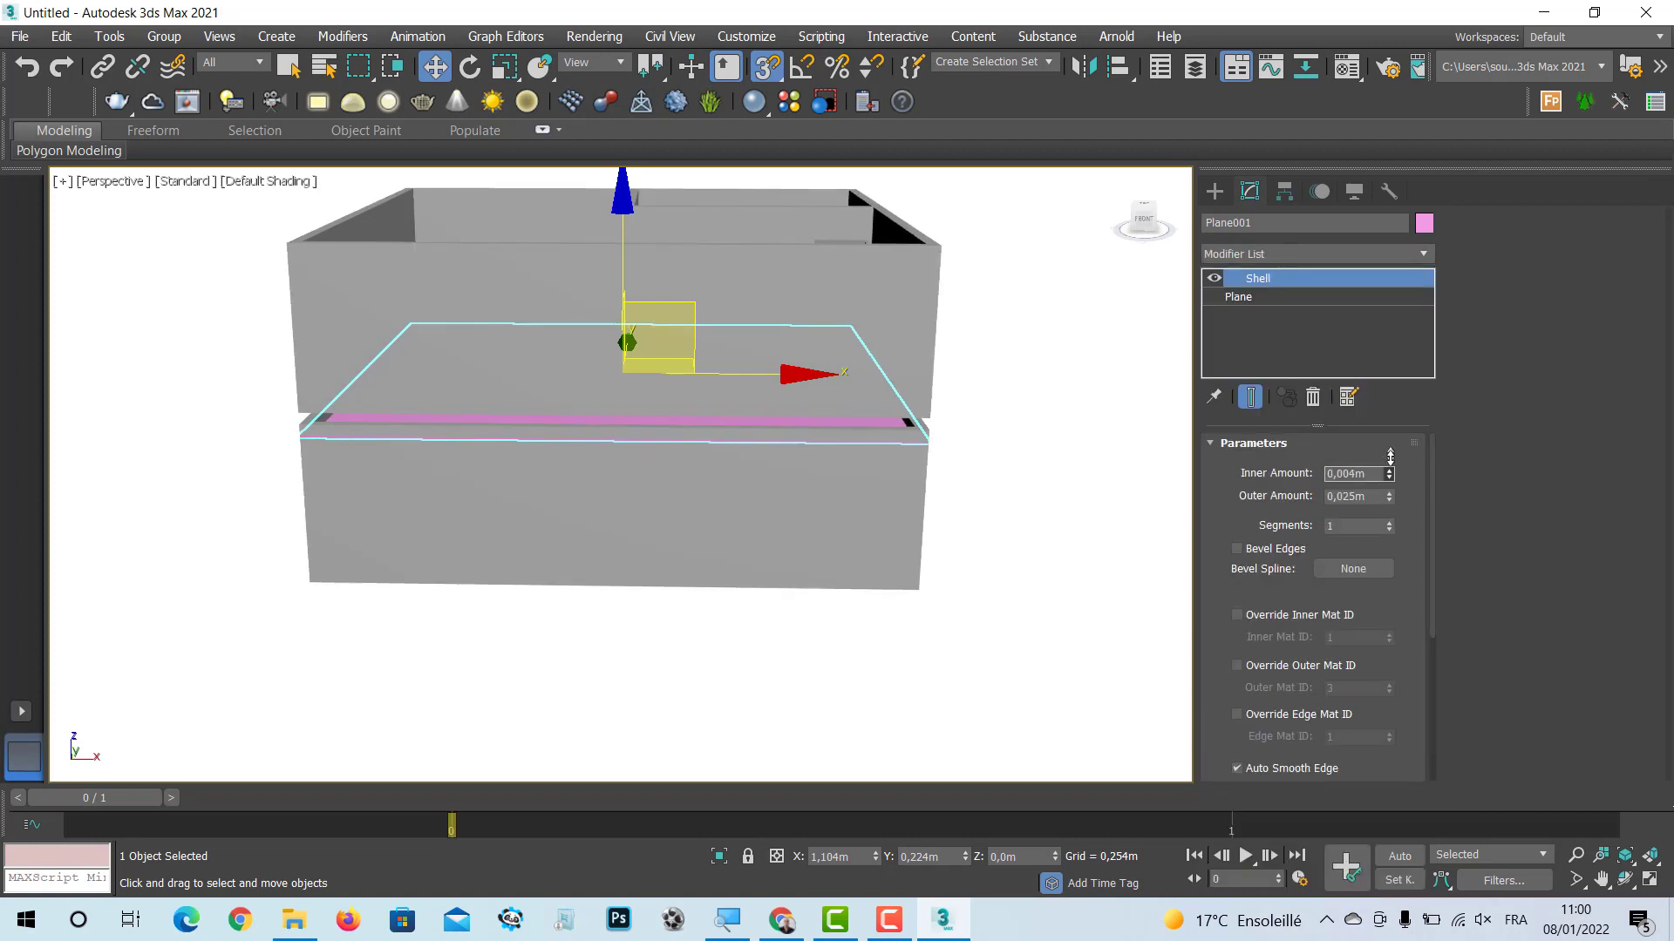
Step: Set the Shell's inner amount to 0 m and outer amount to about 0.415 m so the slab fills the gap between the storeys
{"action": "left_click_drag", "start_coordinate": [1388, 496], "coordinate": [1373, 762]}
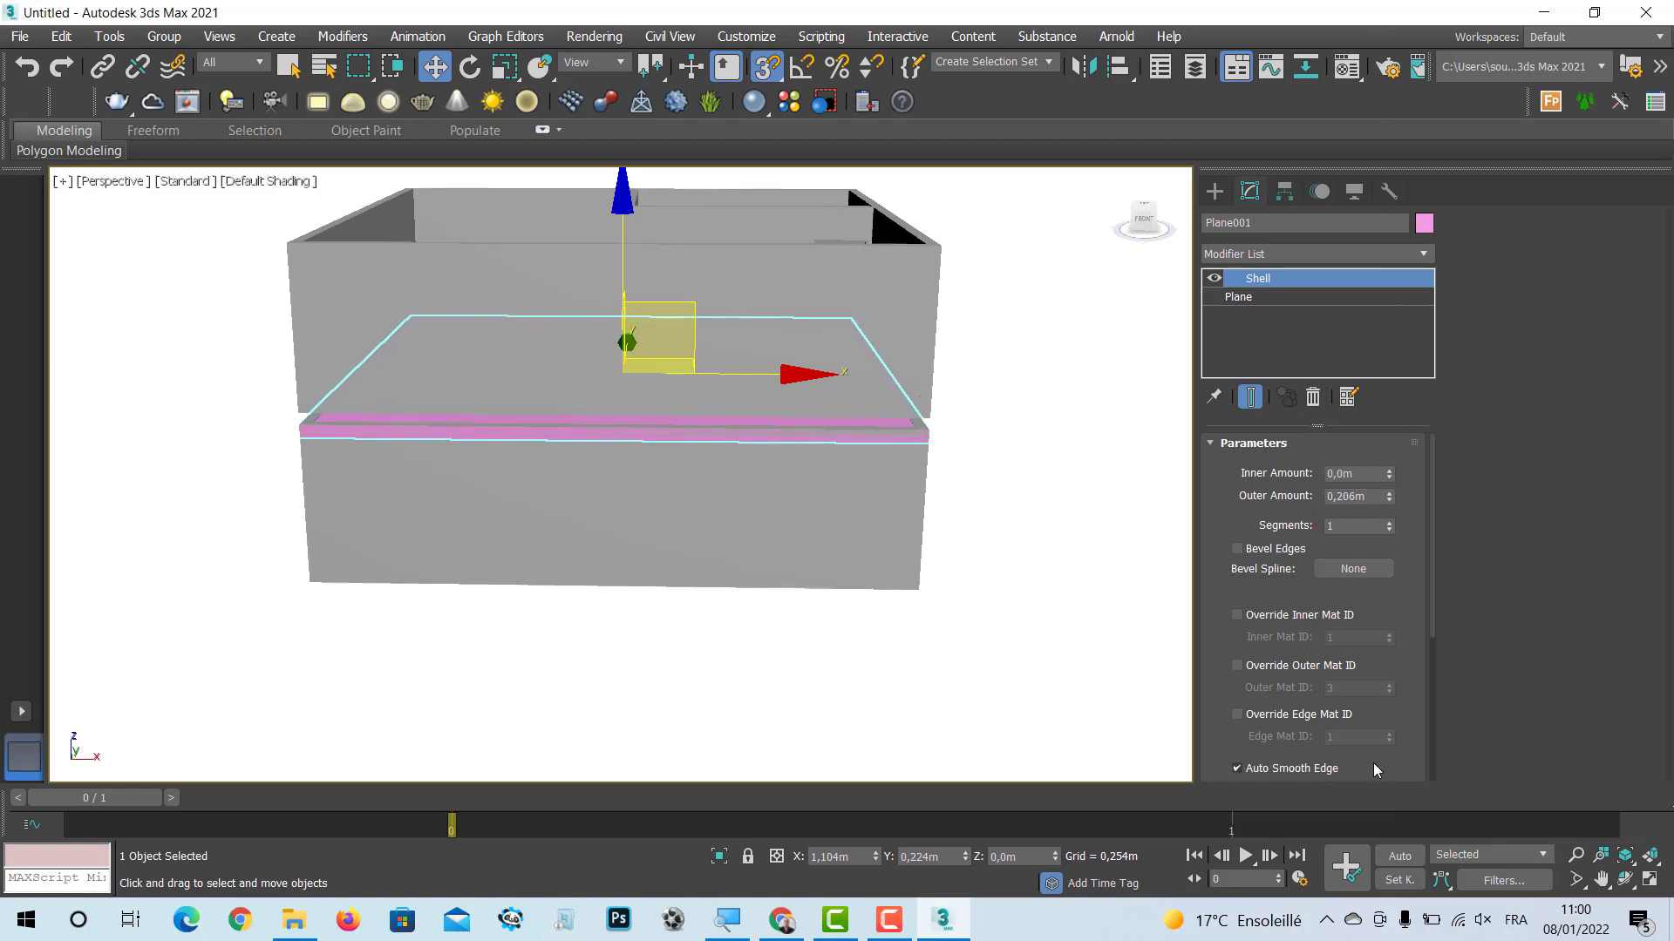
{"action": "left_click_drag", "start_coordinate": [1389, 496], "coordinate": [1379, 249]}
{"action": "key", "text": "alt+w"}
{"action": "key", "text": "alt+w"}
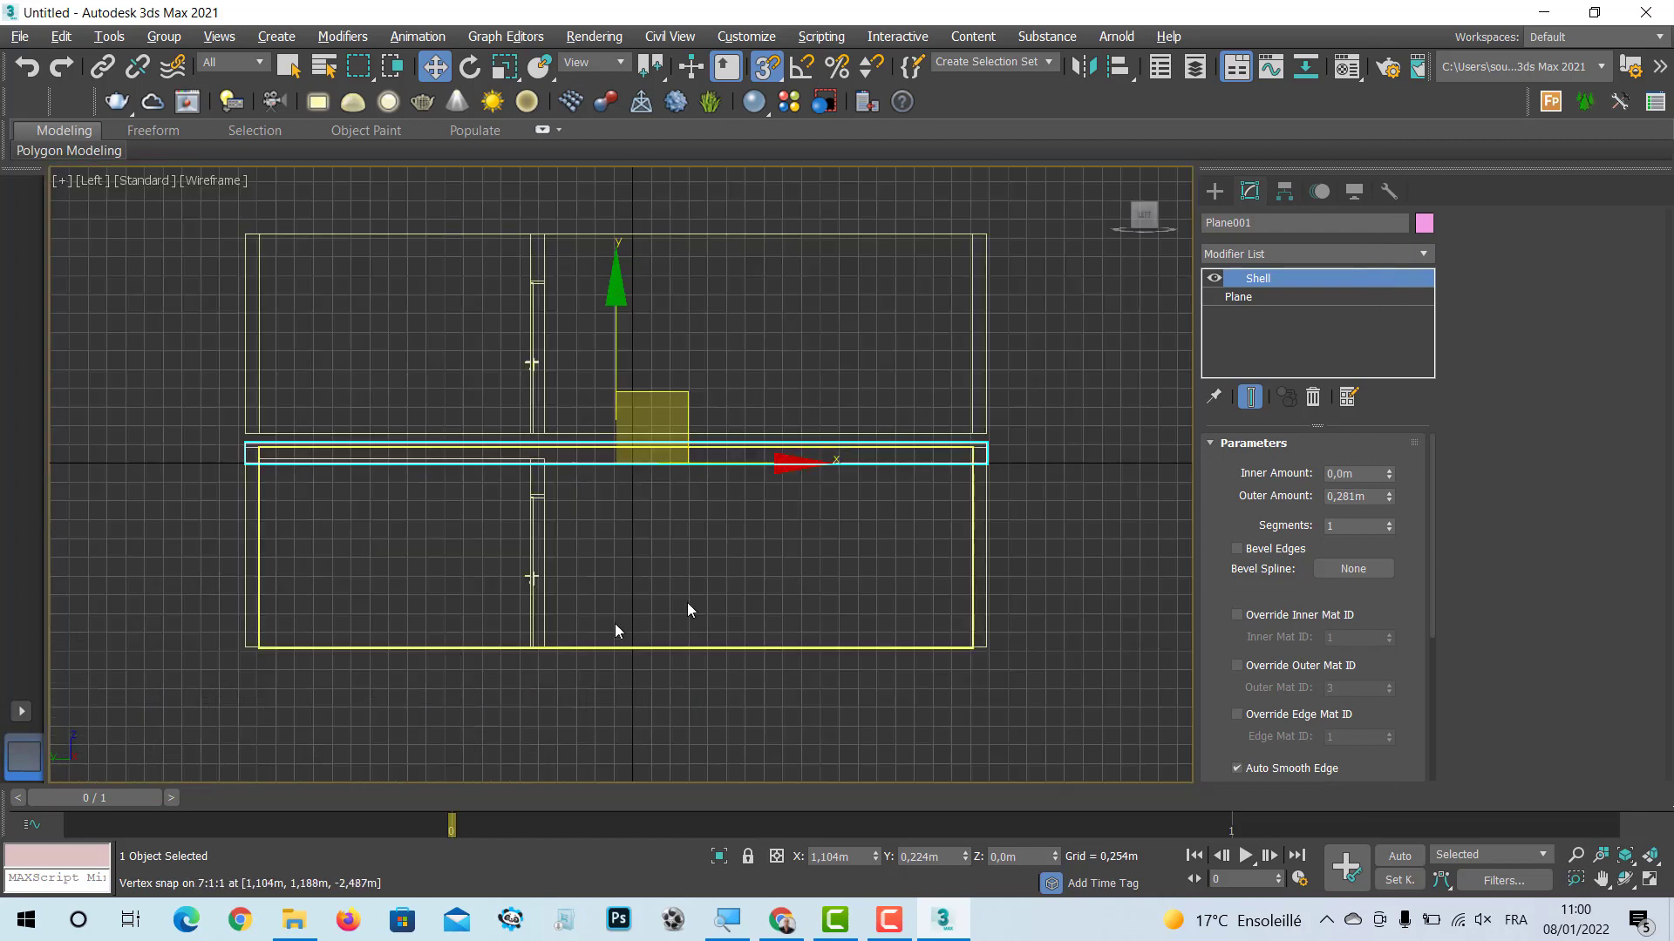
{"action": "scroll", "coordinate": [924, 485], "scroll_direction": "up", "scroll_amount": 10}
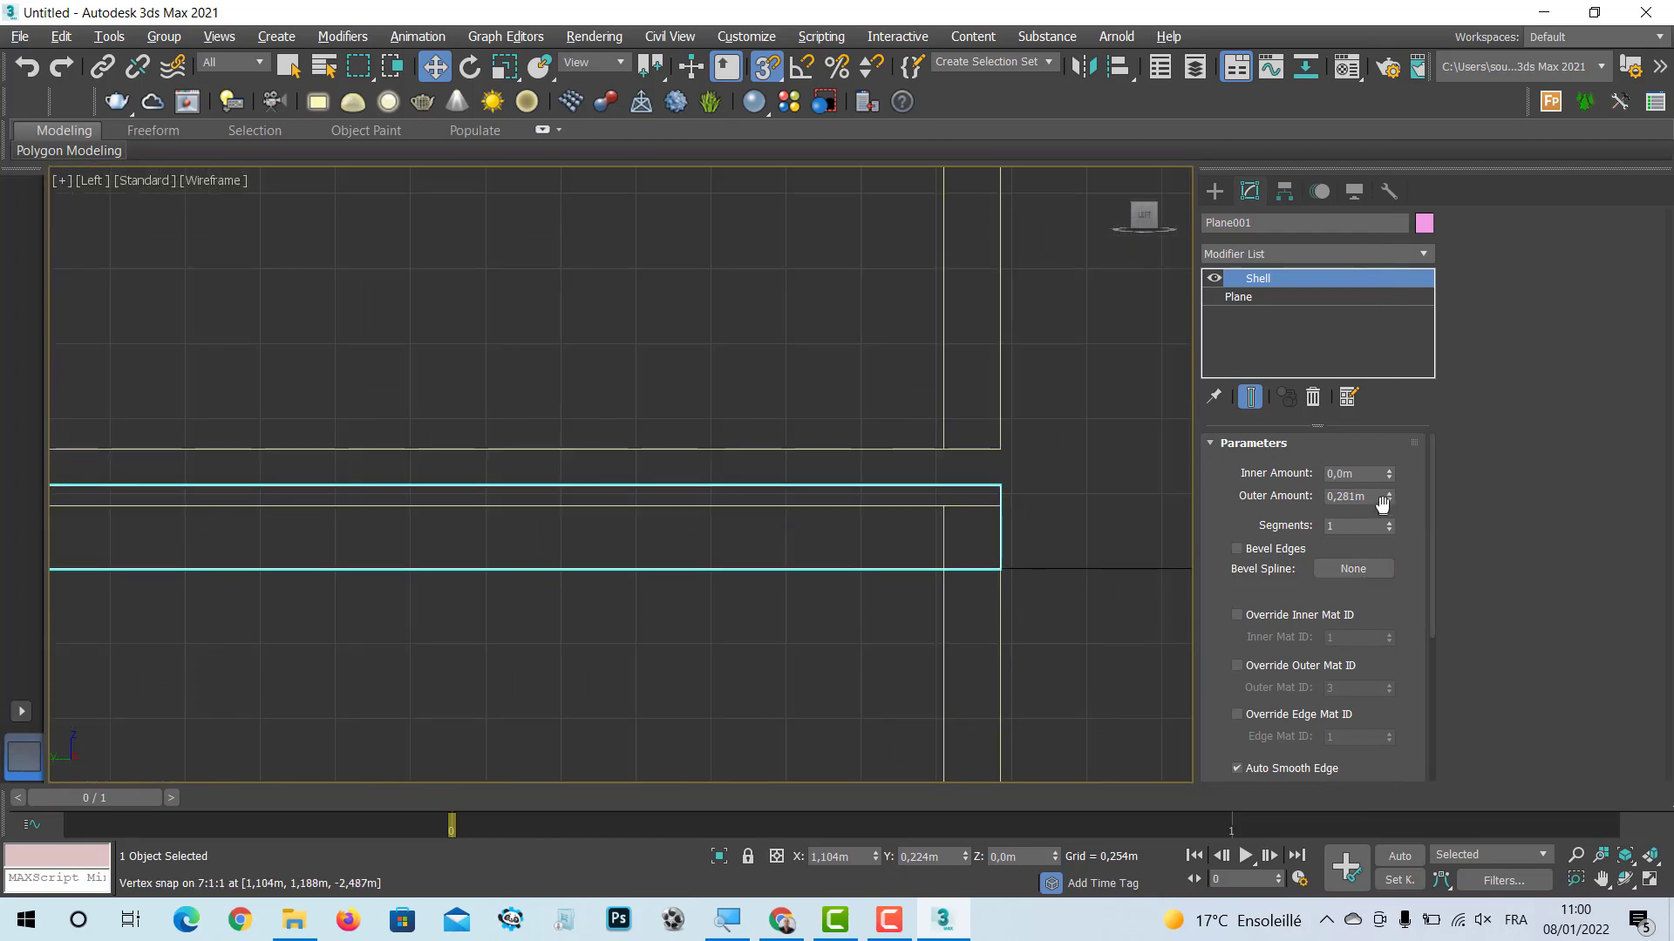
{"action": "left_click_drag", "start_coordinate": [1389, 490], "coordinate": [1325, 48]}
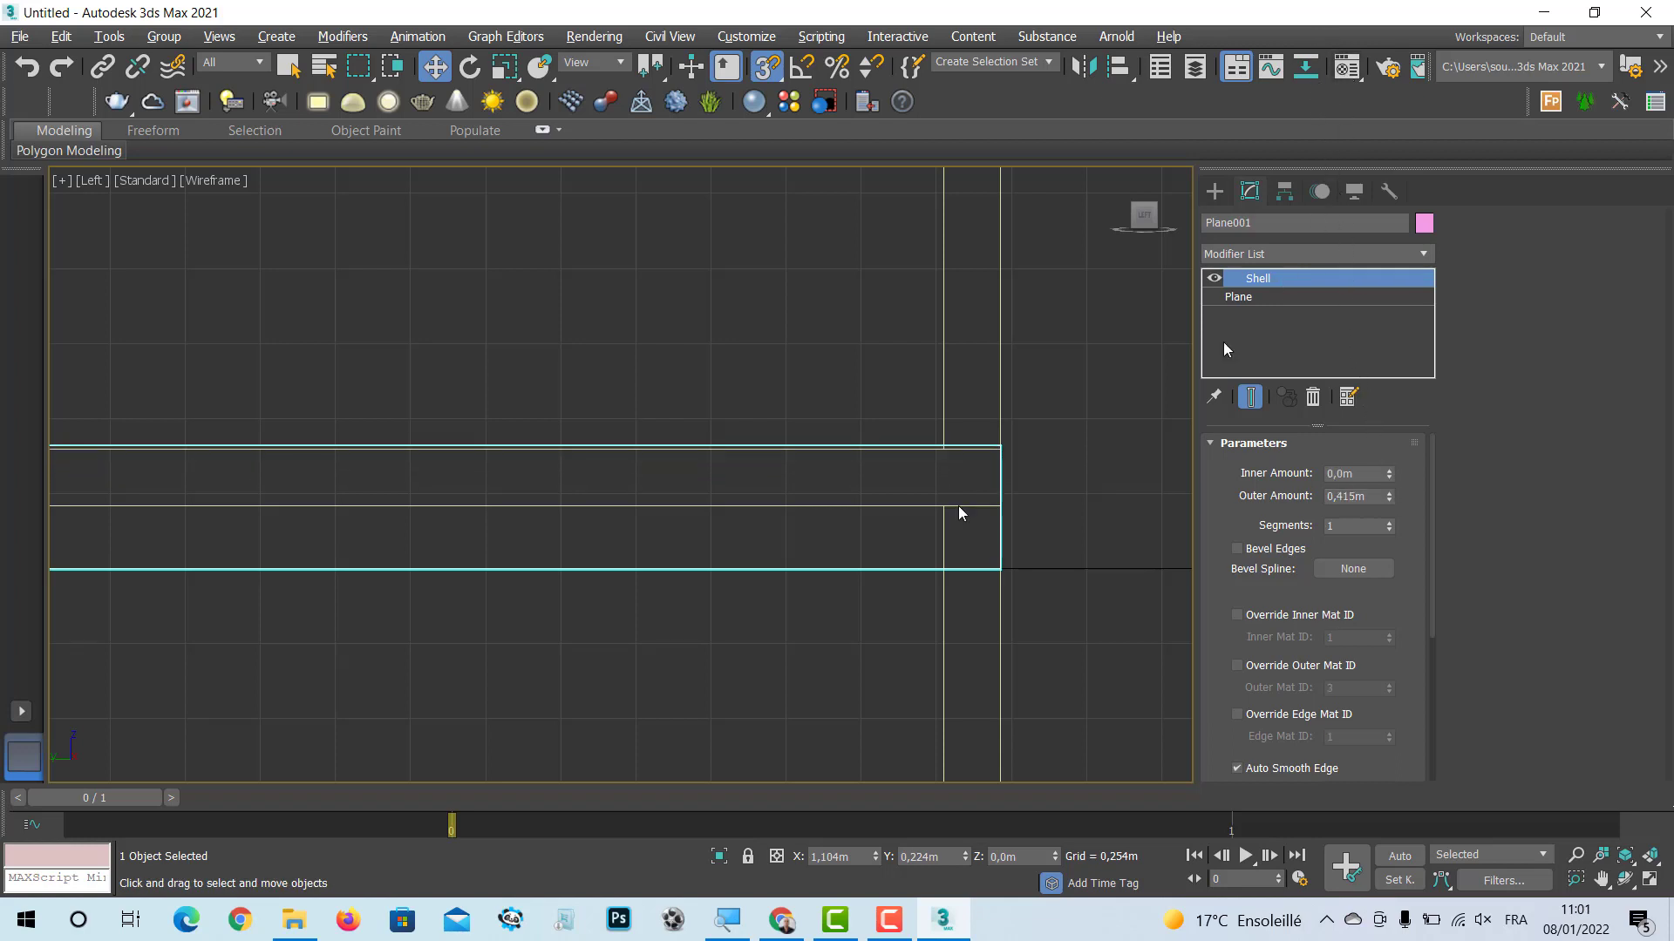
Step: Clone the slab as an instance, turn snapping off, and move the clone down to the lower storey's base at Z about -2.682 m
{"action": "middle_click_drag", "start_coordinate": [810, 514], "coordinate": [847, 541]}
{"action": "scroll", "coordinate": [877, 584], "scroll_direction": "down", "scroll_amount": 5}
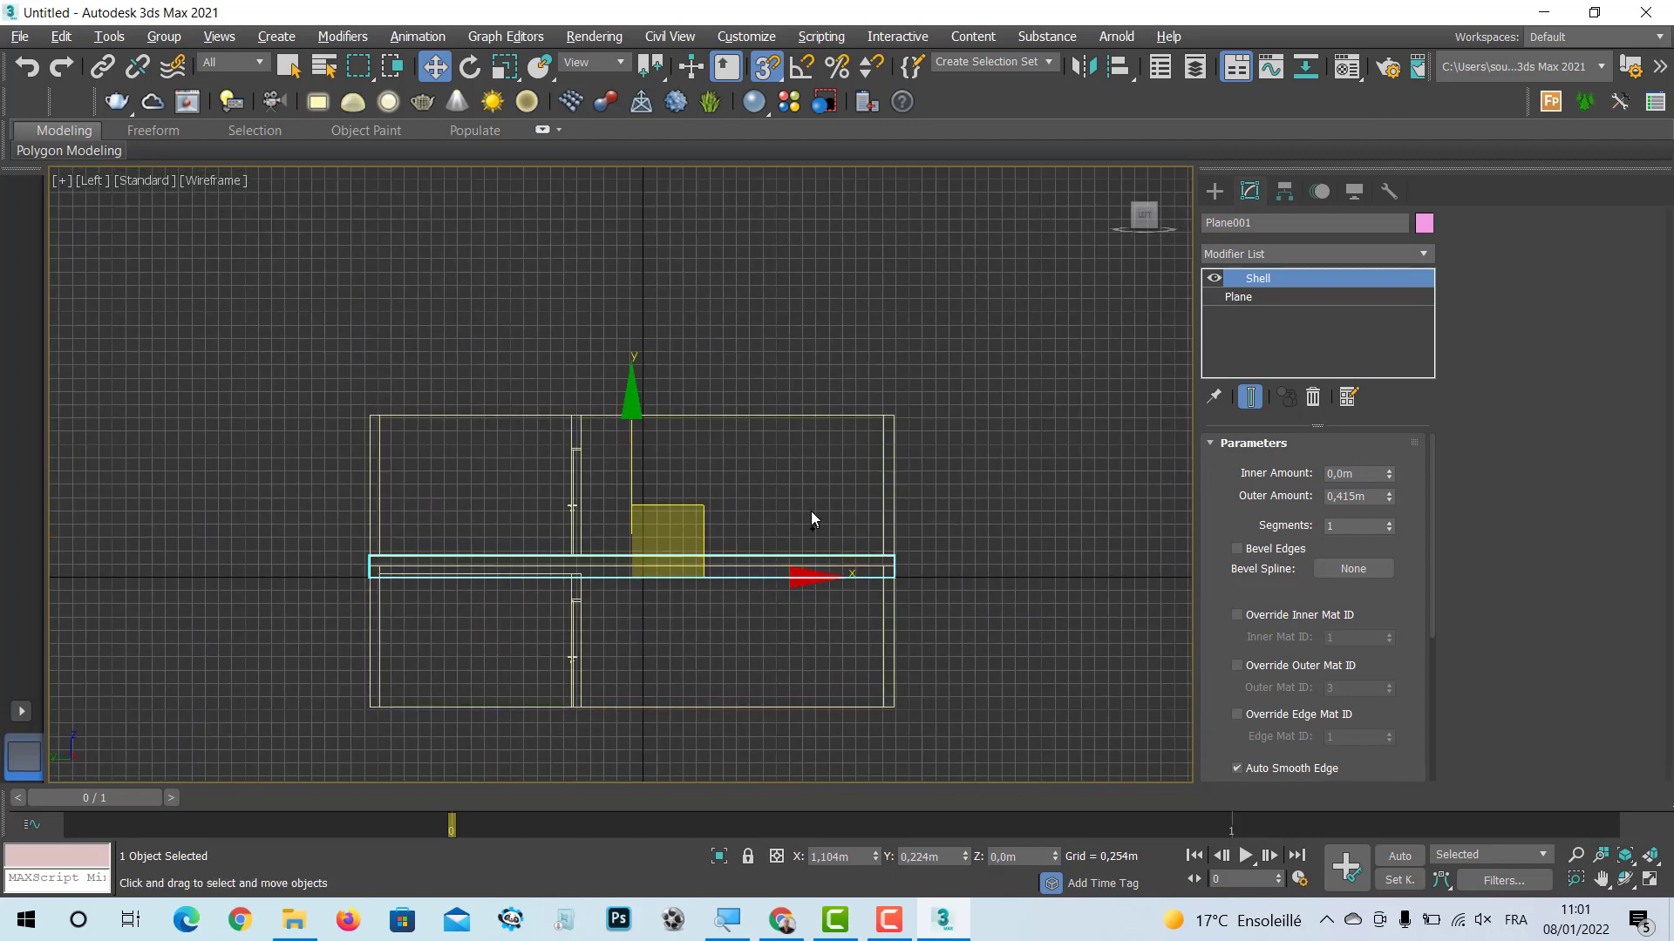
{"action": "key", "text": "ctrl+v"}
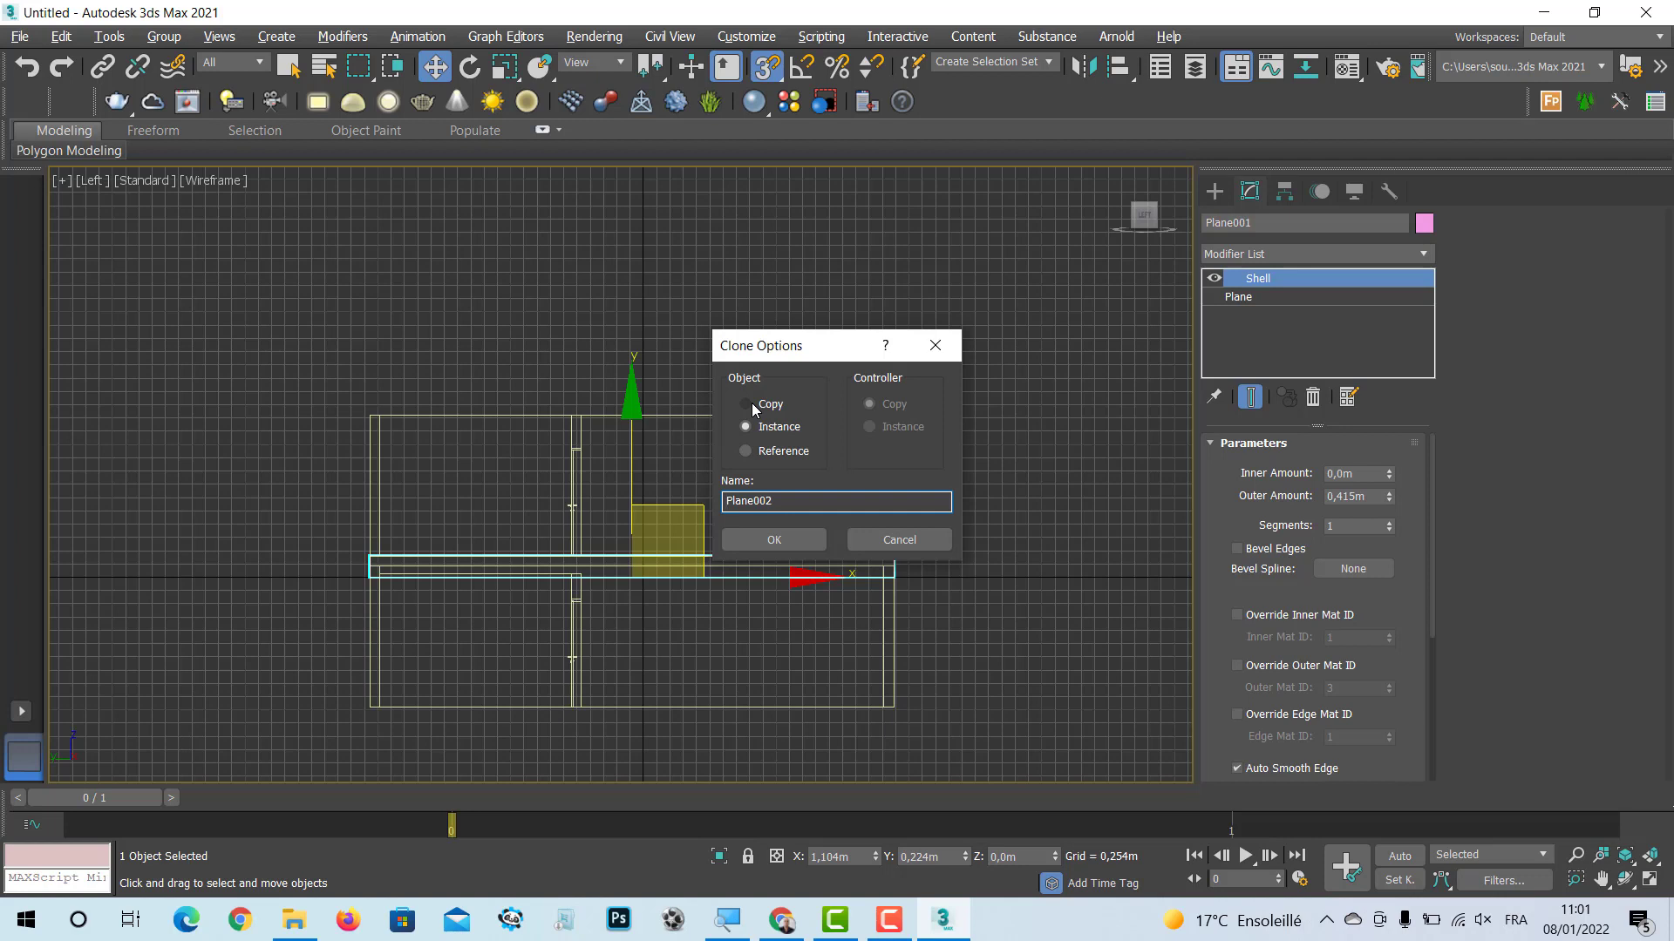
{"action": "left_click", "coordinate": [788, 544]}
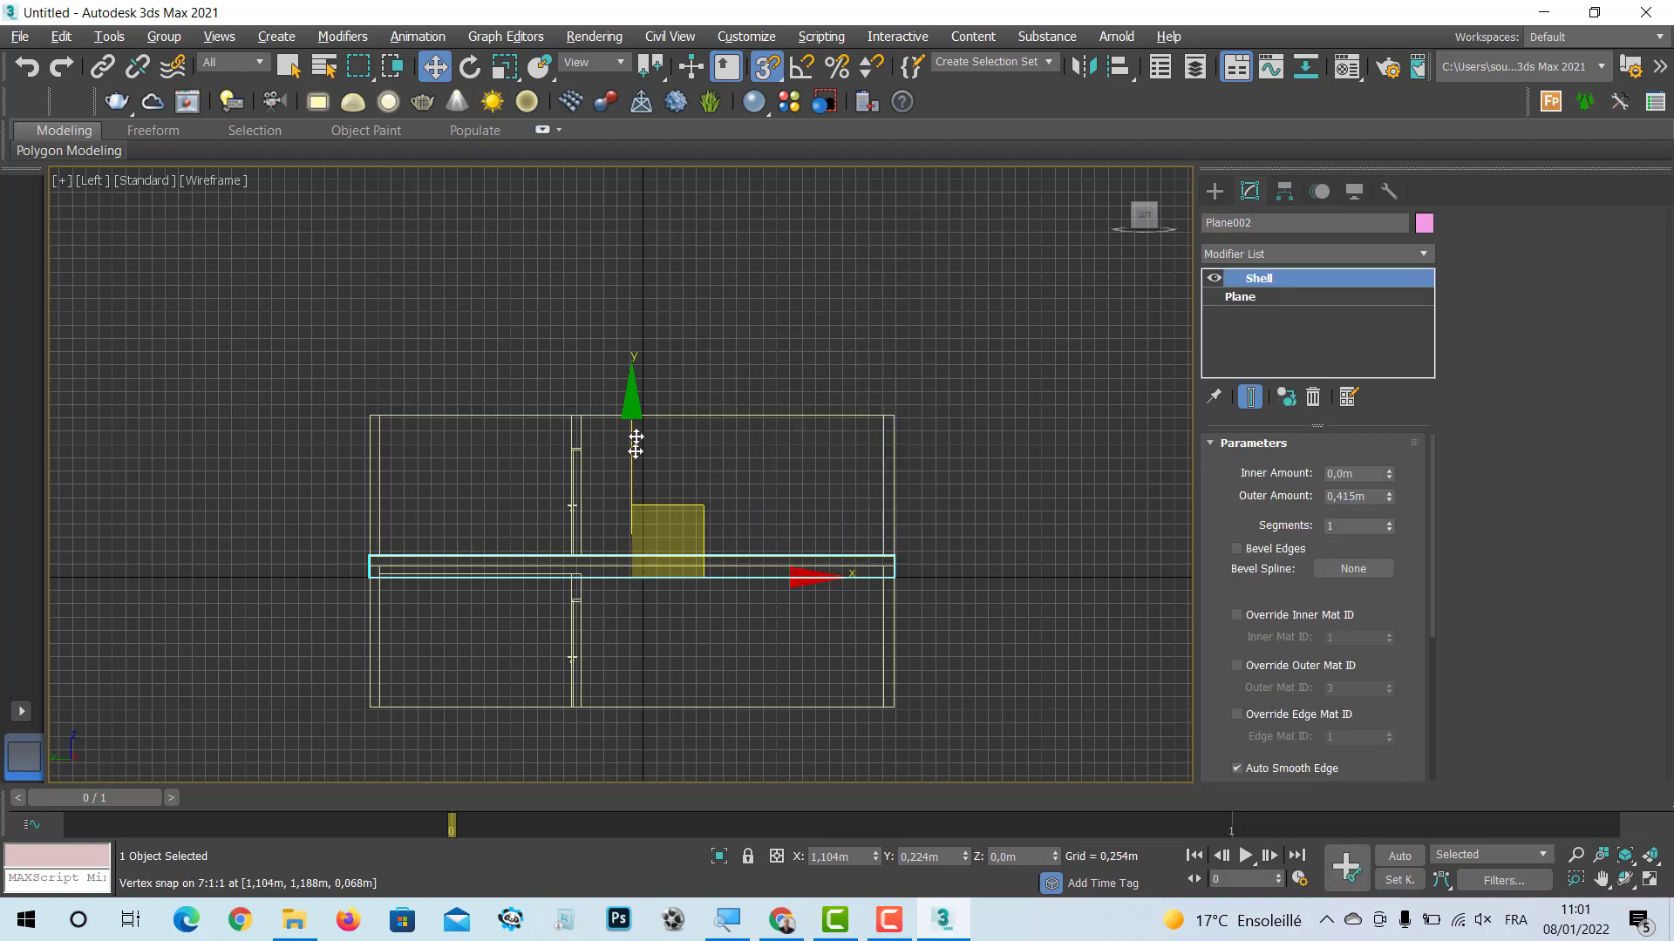
{"action": "left_click_drag", "start_coordinate": [632, 417], "coordinate": [624, 560]}
{"action": "key", "text": "s"}
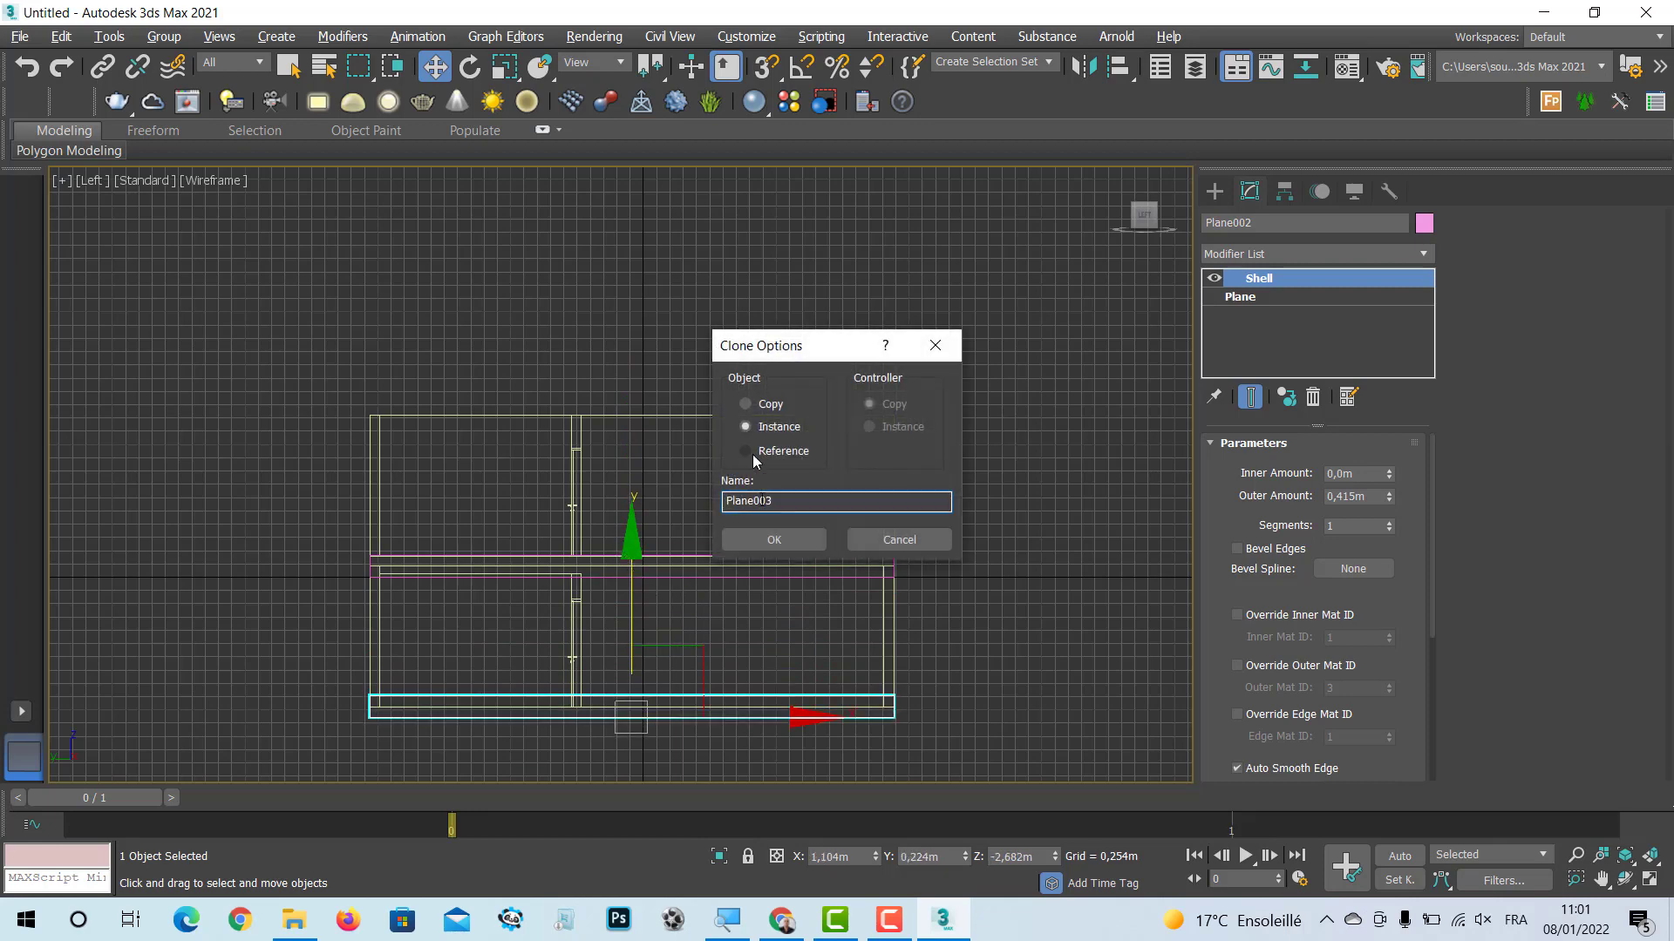
Step: Clone the bottom slab as an instance, move the clone up to the top of the upper storey at Z about 2.829 m, and inspect all slabs in perspective
{"action": "left_click", "coordinate": [774, 540]}
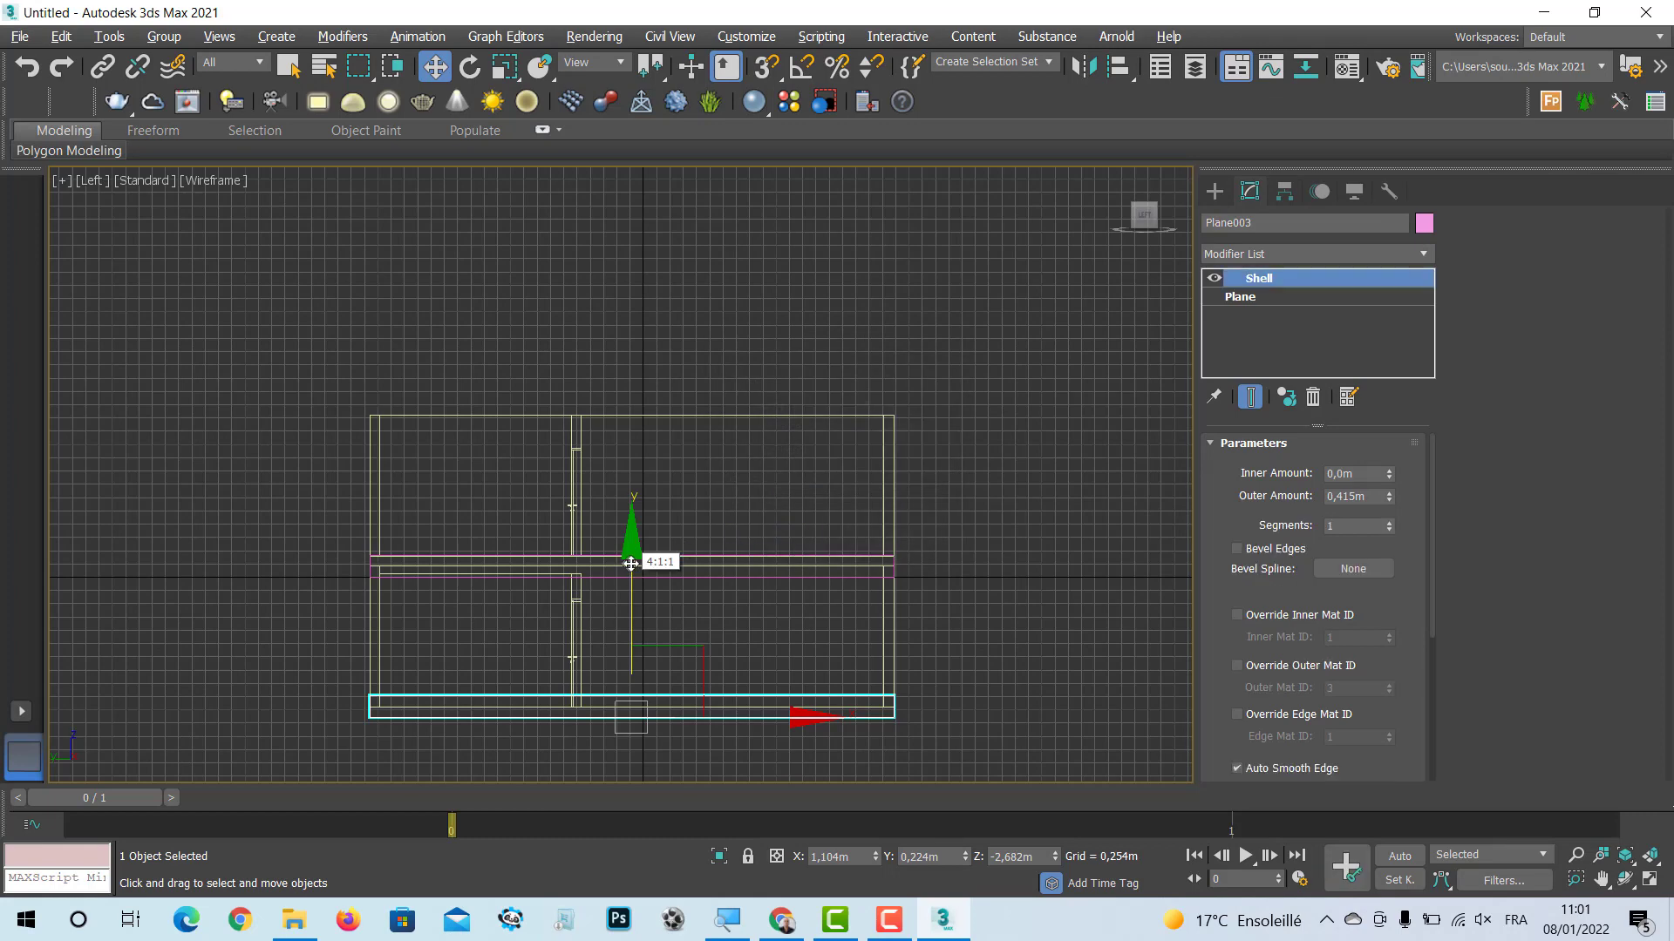
{"action": "left_click_drag", "start_coordinate": [631, 564], "coordinate": [662, 277]}
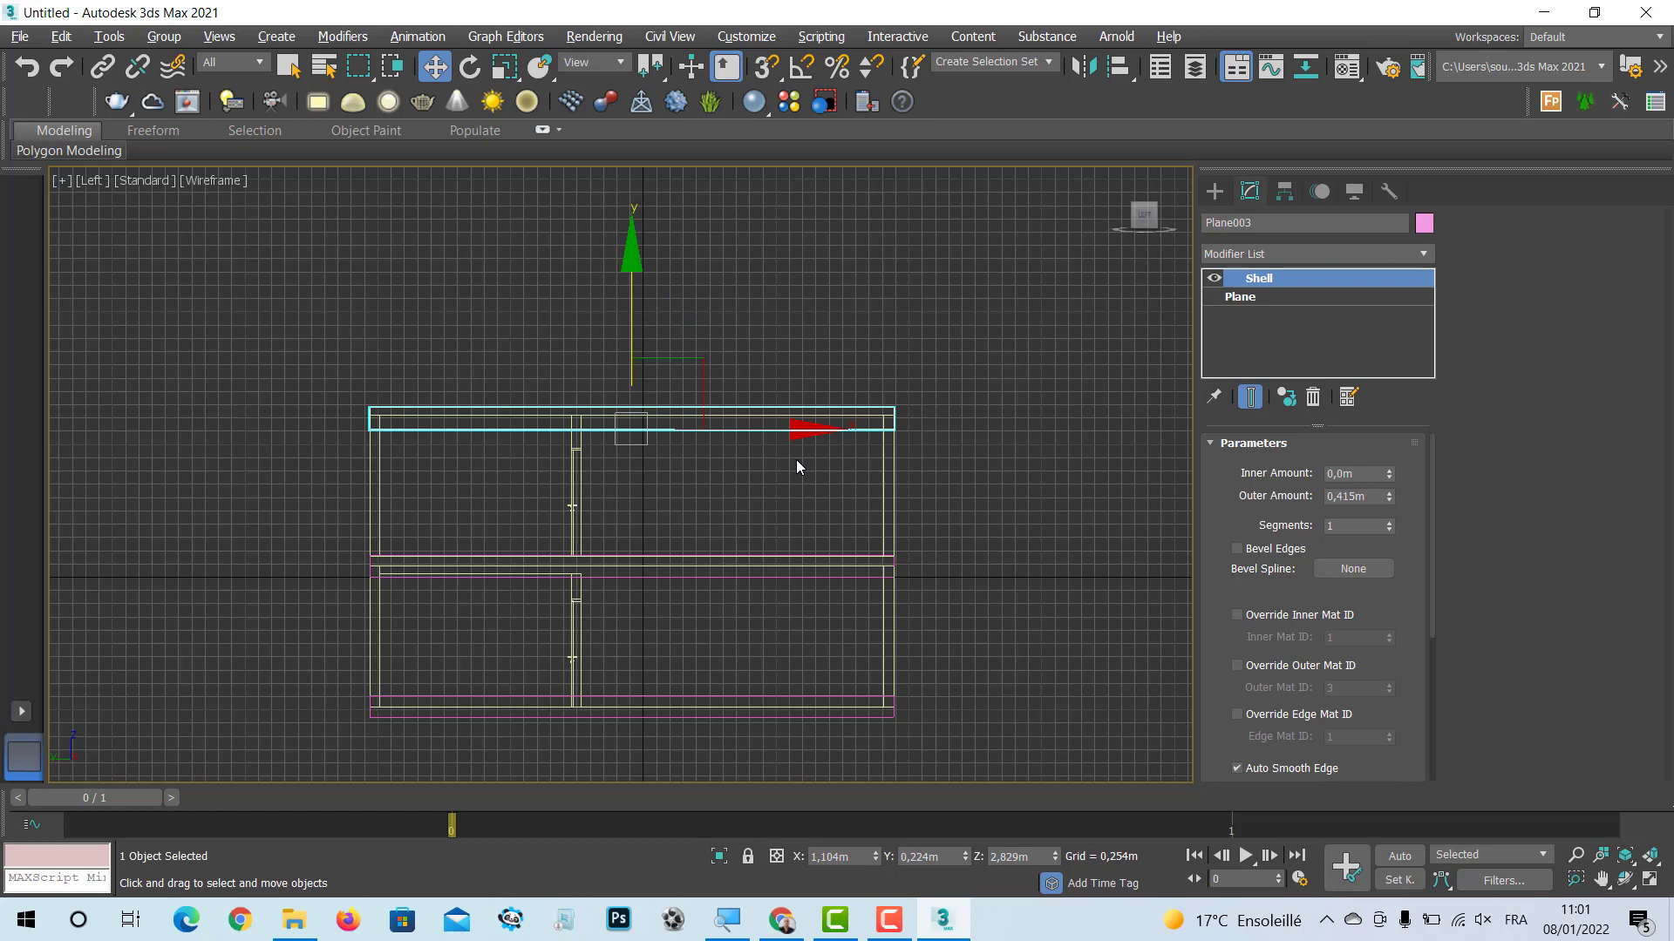
{"action": "key", "text": "alt+w"}
{"action": "left_click", "coordinate": [906, 599]}
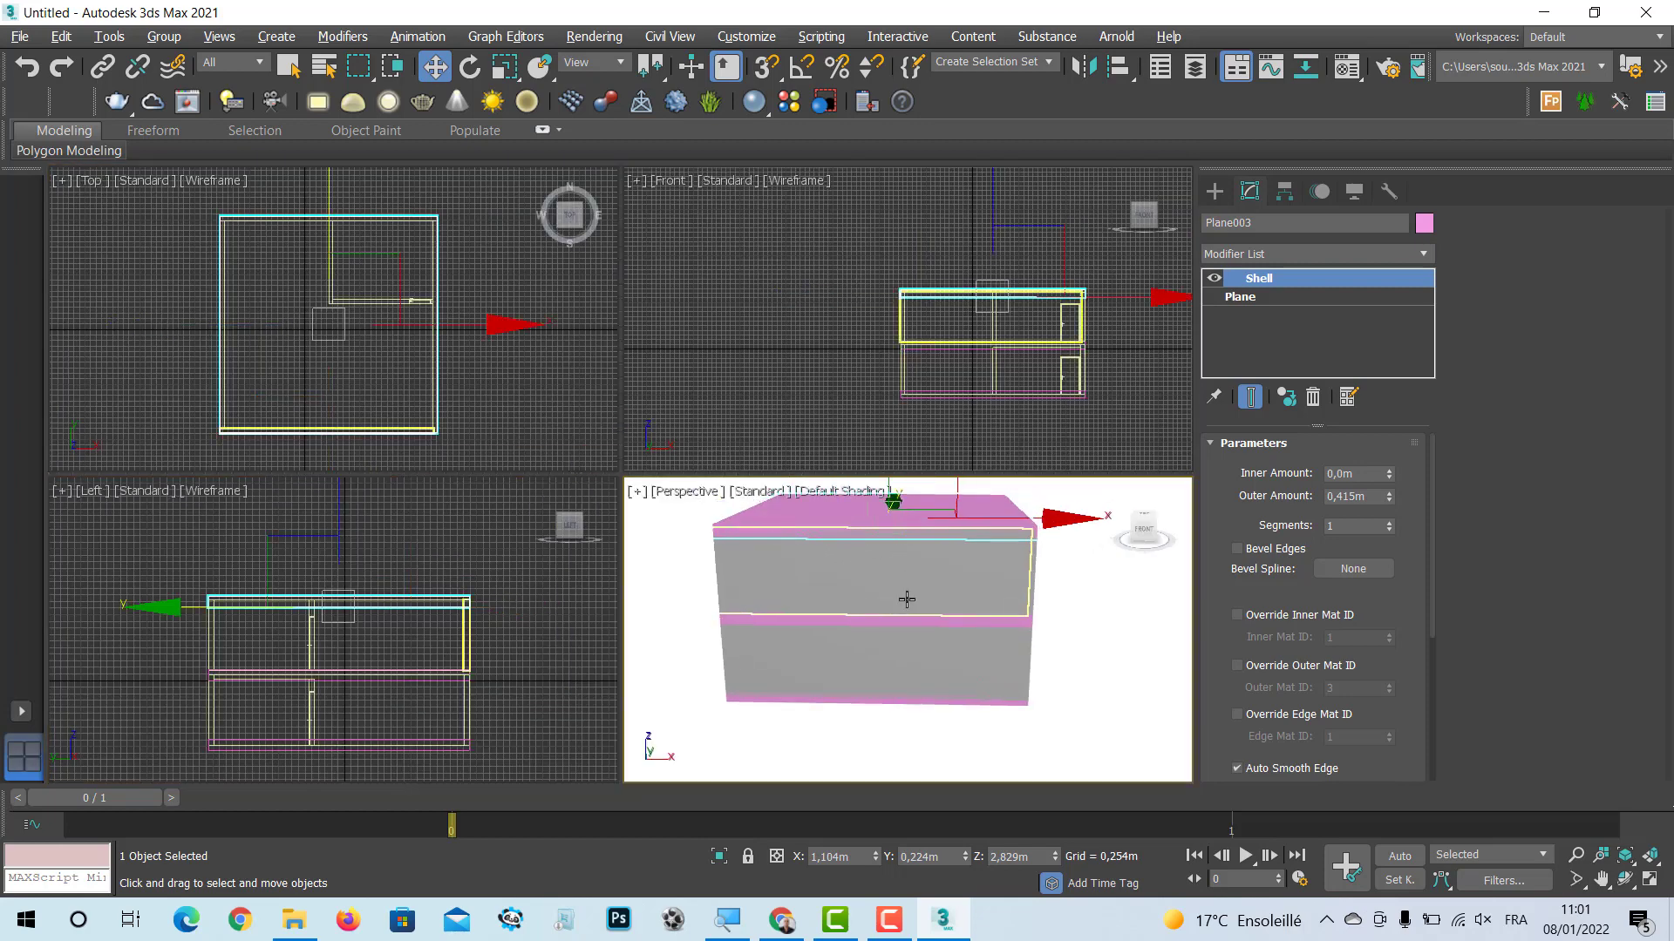
{"action": "key", "text": "alt+w"}
{"action": "middle_click_drag", "start_coordinate": [770, 497], "coordinate": [484, 510], "text": "alt"}
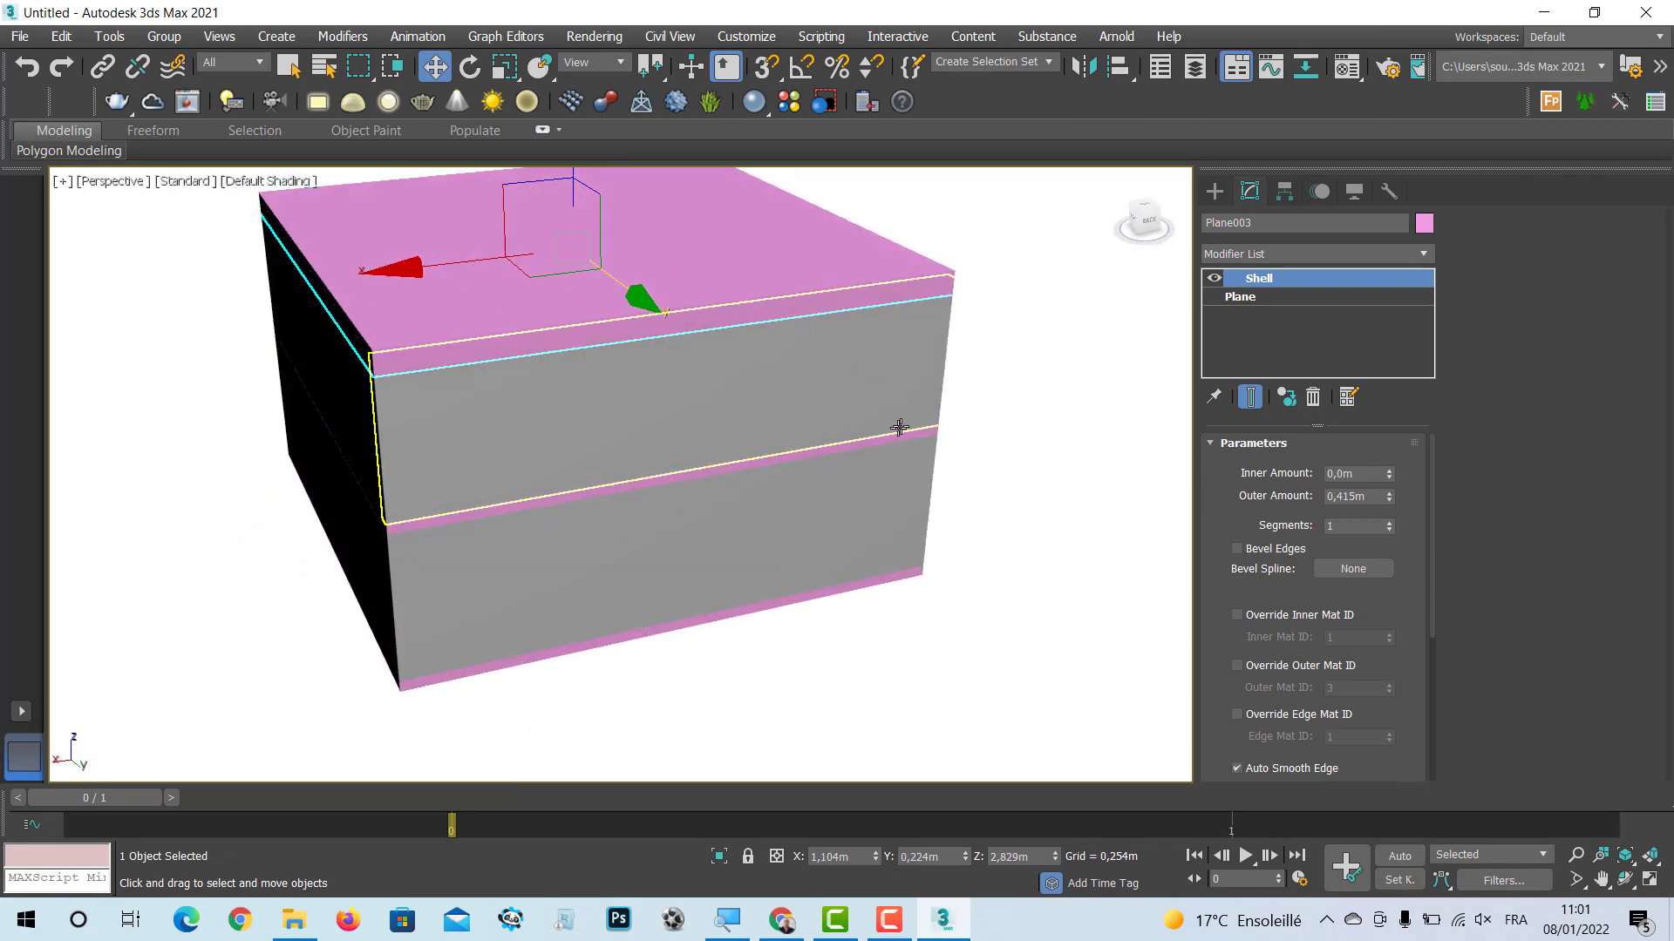
{"action": "middle_click_drag", "start_coordinate": [904, 363], "coordinate": [915, 452], "text": "alt"}
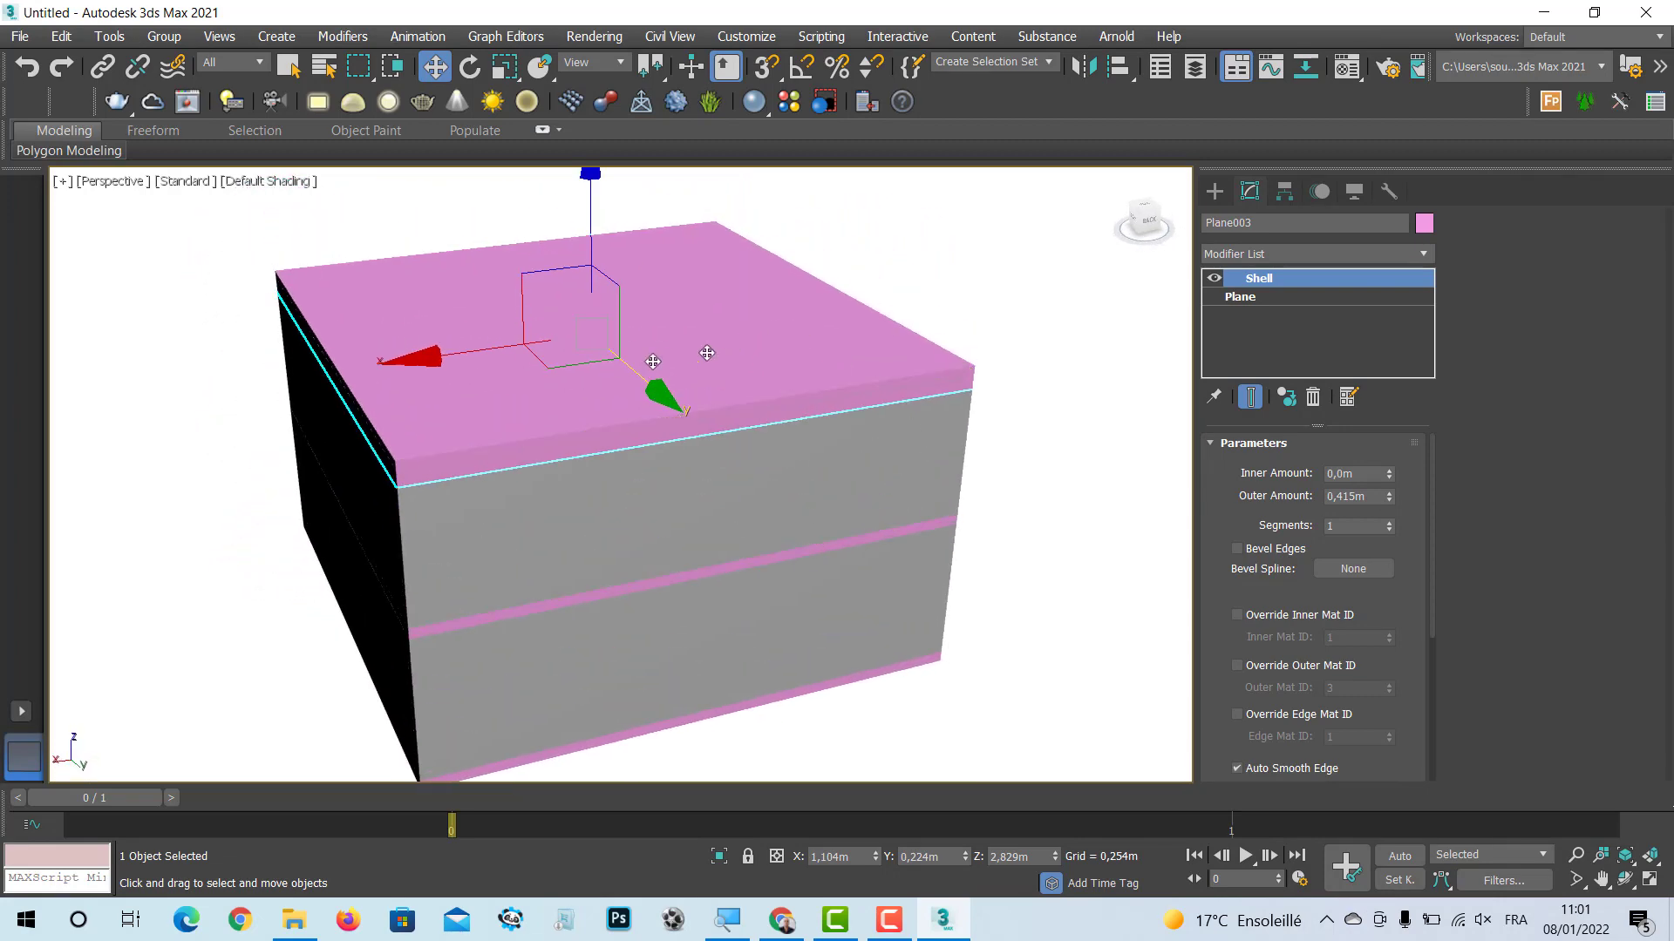
Step: Check the top slab's entry in the Layer Explorer, close the explorer, and clear the selection
{"action": "left_click", "coordinate": [1195, 66]}
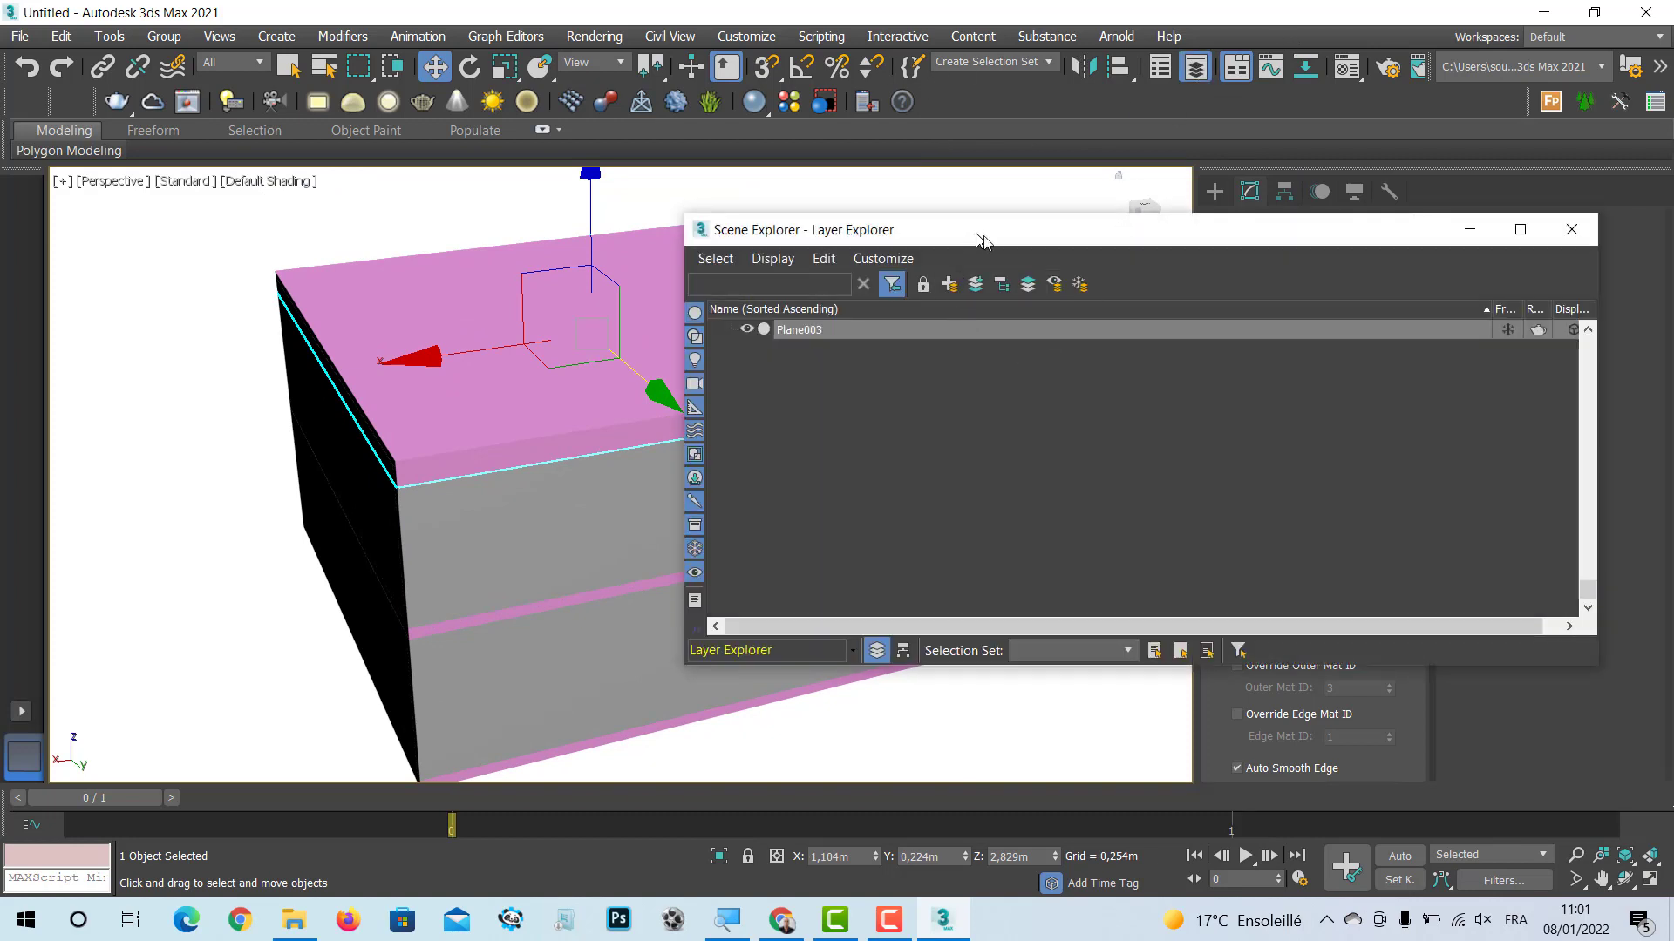
{"action": "left_click_drag", "start_coordinate": [978, 237], "coordinate": [1169, 243]}
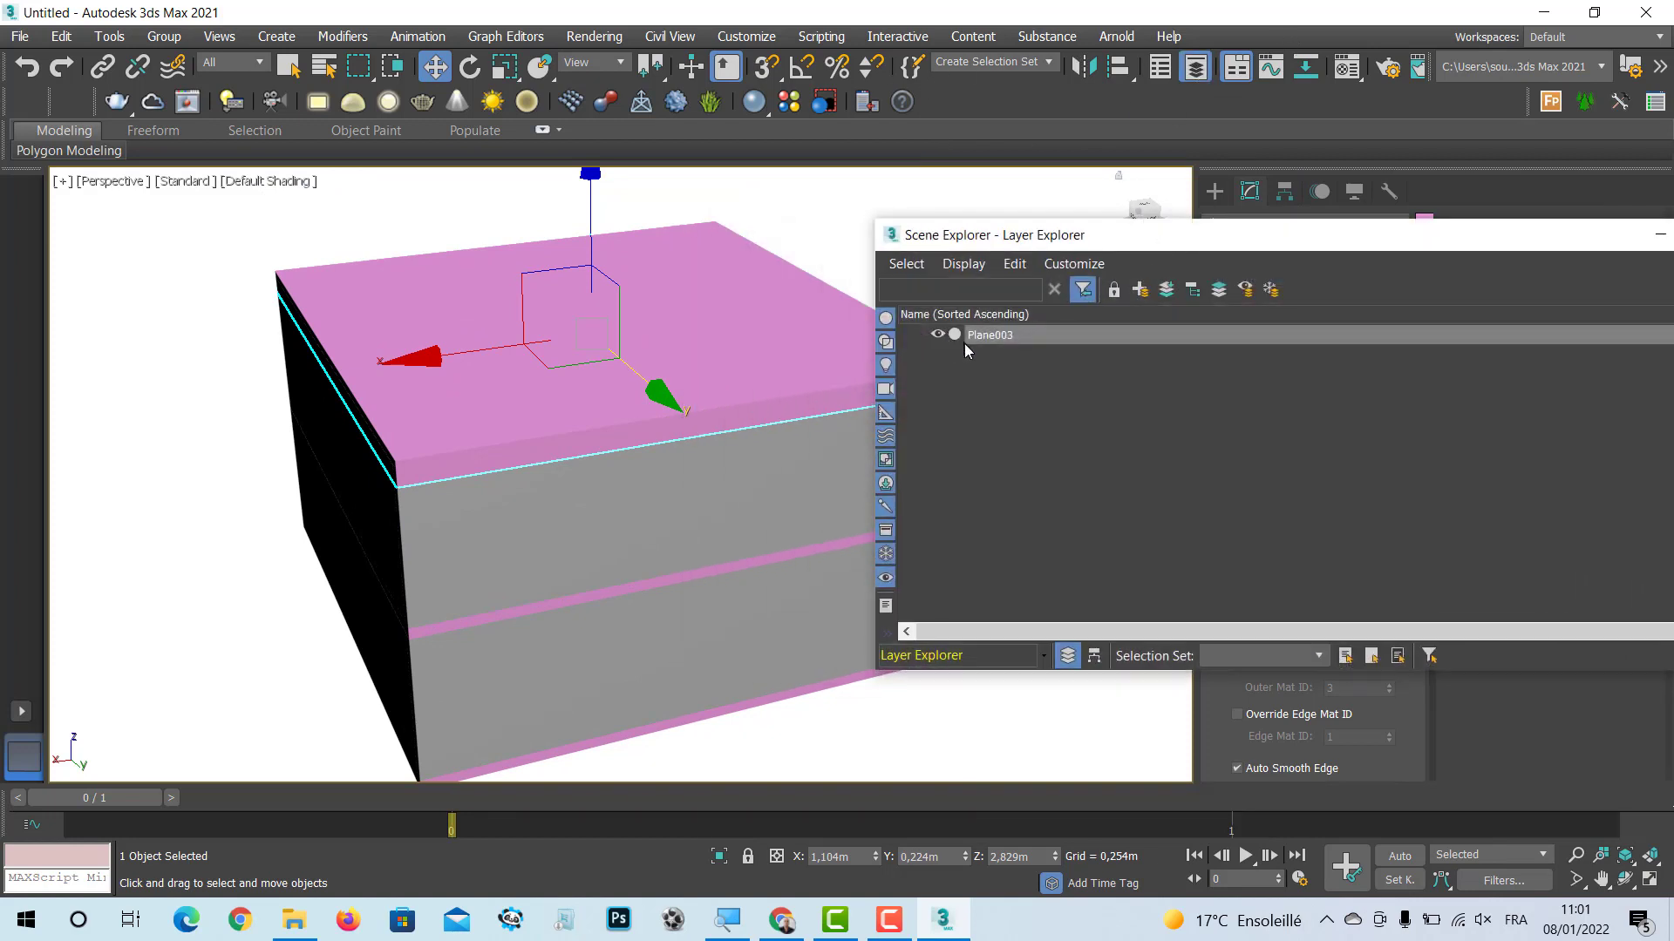
{"action": "left_click_drag", "start_coordinate": [1156, 237], "coordinate": [824, 244]}
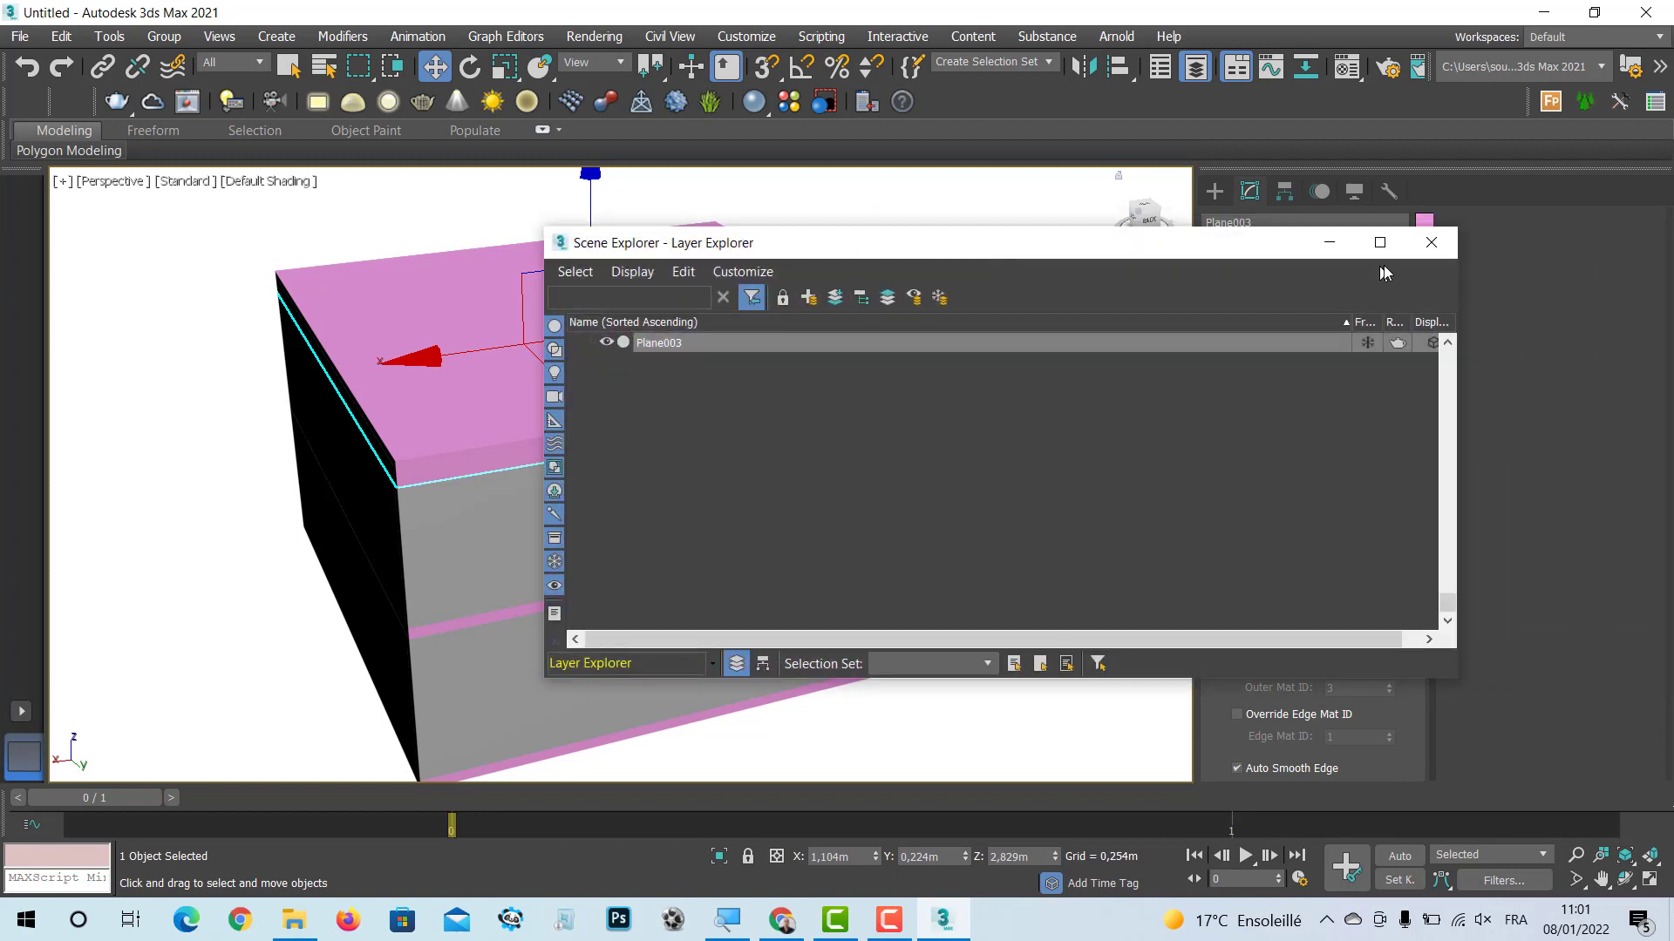
{"action": "left_click", "coordinate": [1442, 250]}
{"action": "left_click", "coordinate": [1072, 575]}
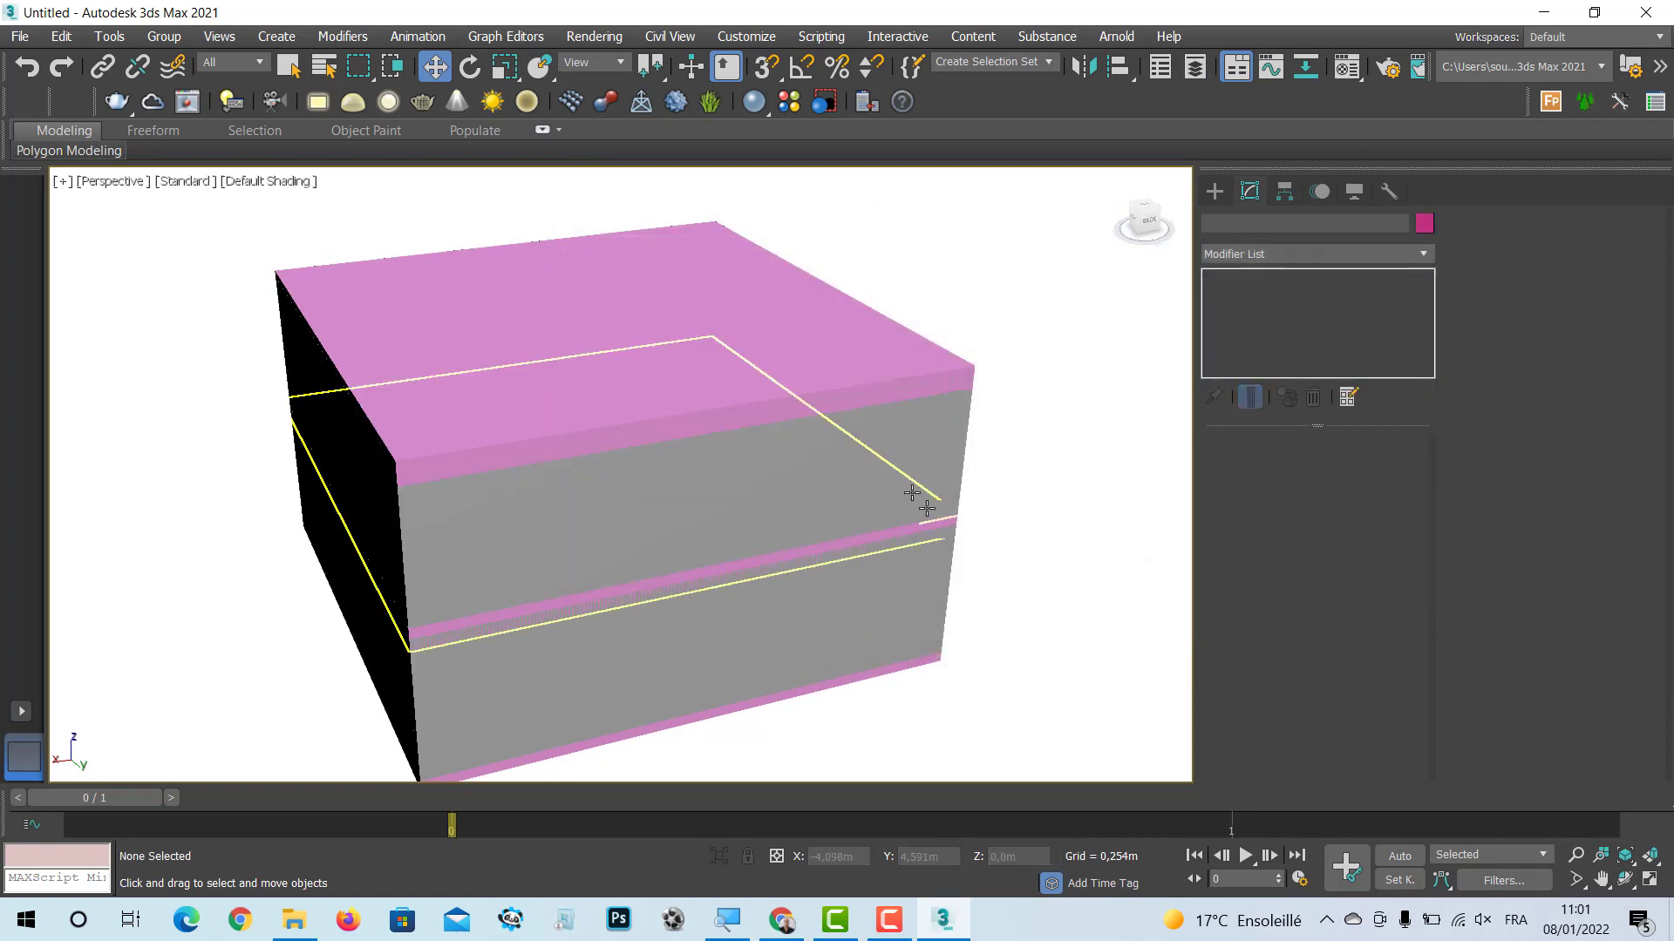
Step: Open the Layer Explorer docked above the command panel, locate the top slab's entry in it, and clear the selection
{"action": "left_click", "coordinate": [1194, 73]}
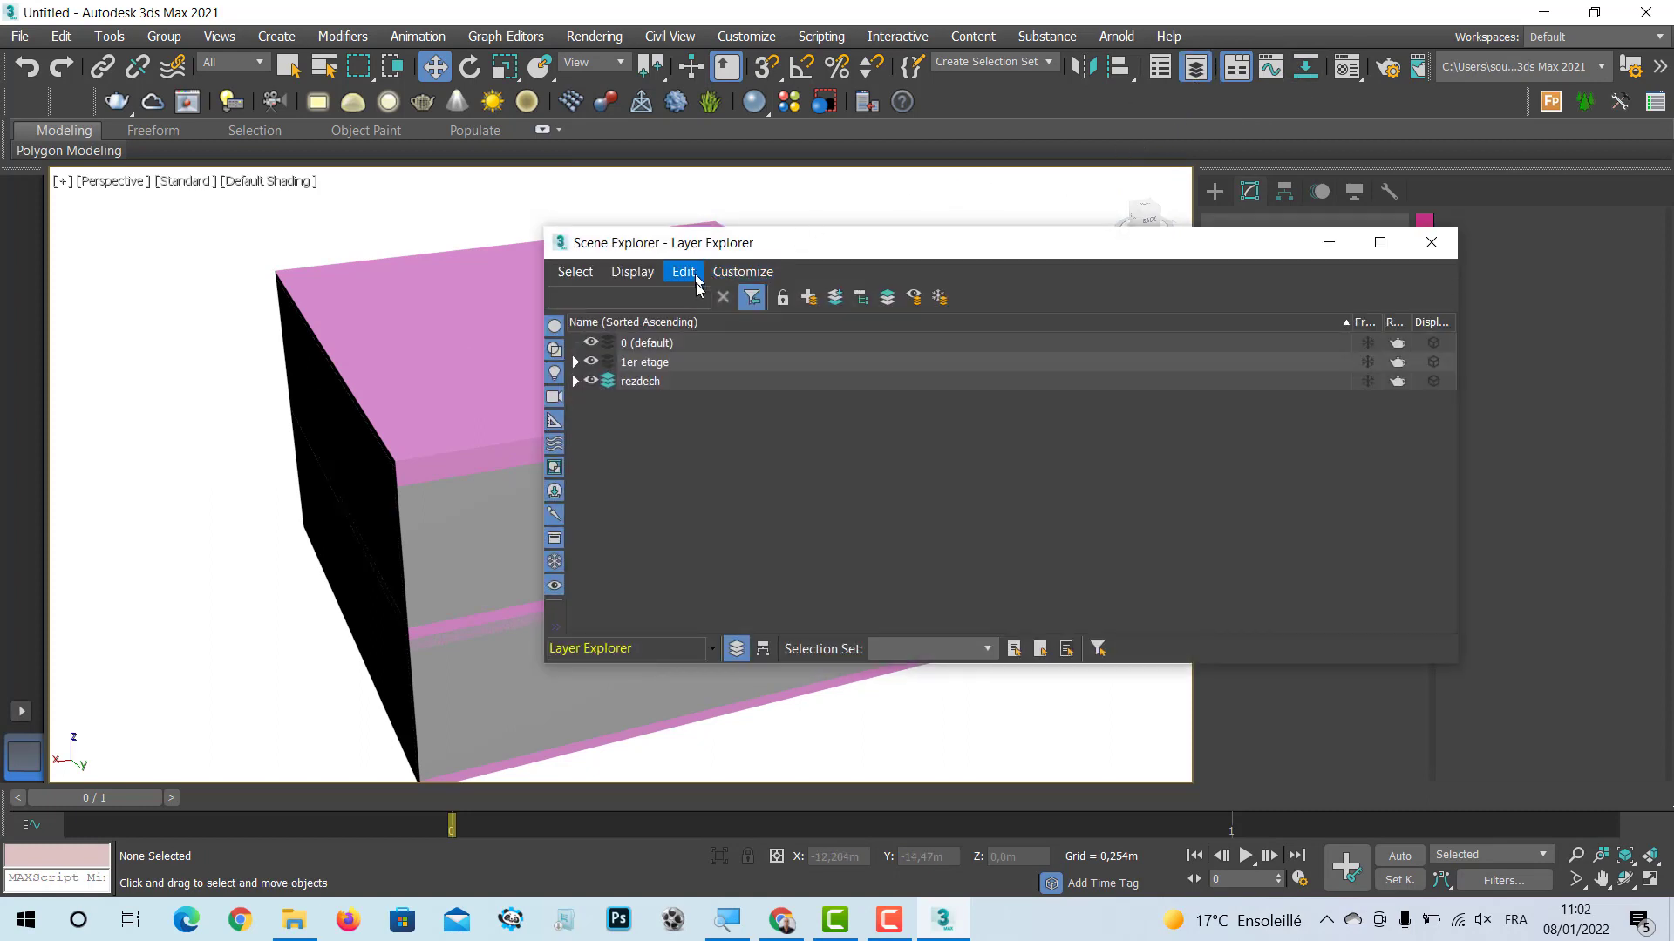
{"action": "left_click_drag", "start_coordinate": [922, 239], "coordinate": [1482, 244]}
{"action": "left_click", "coordinate": [674, 343]}
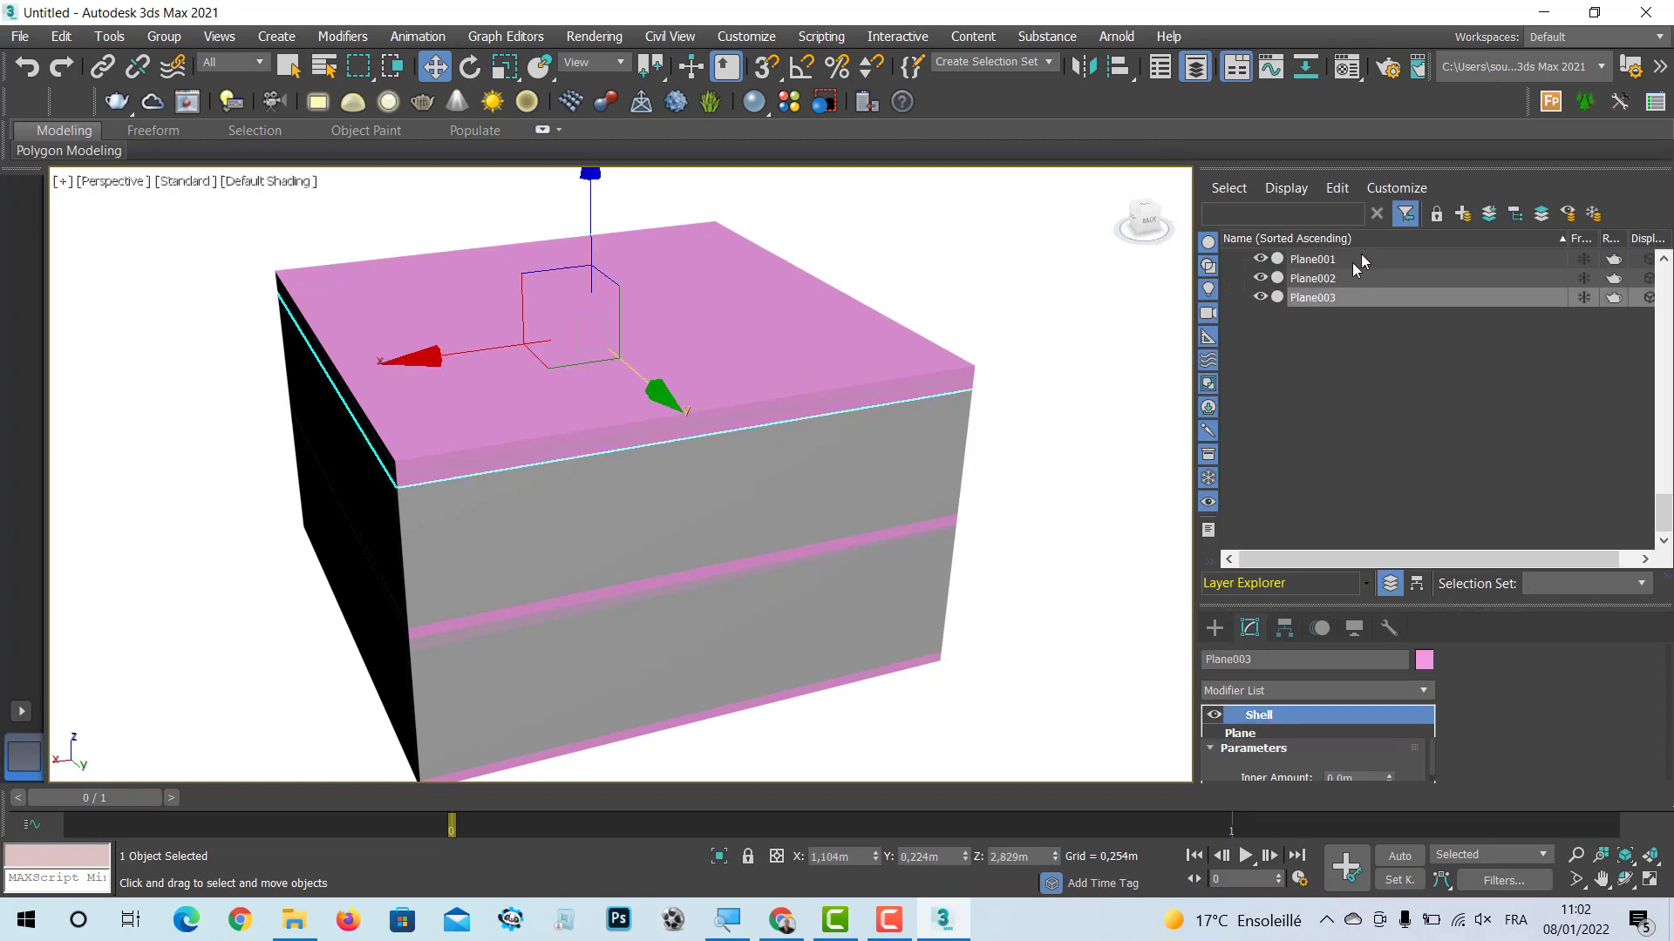
{"action": "left_click", "coordinate": [979, 443]}
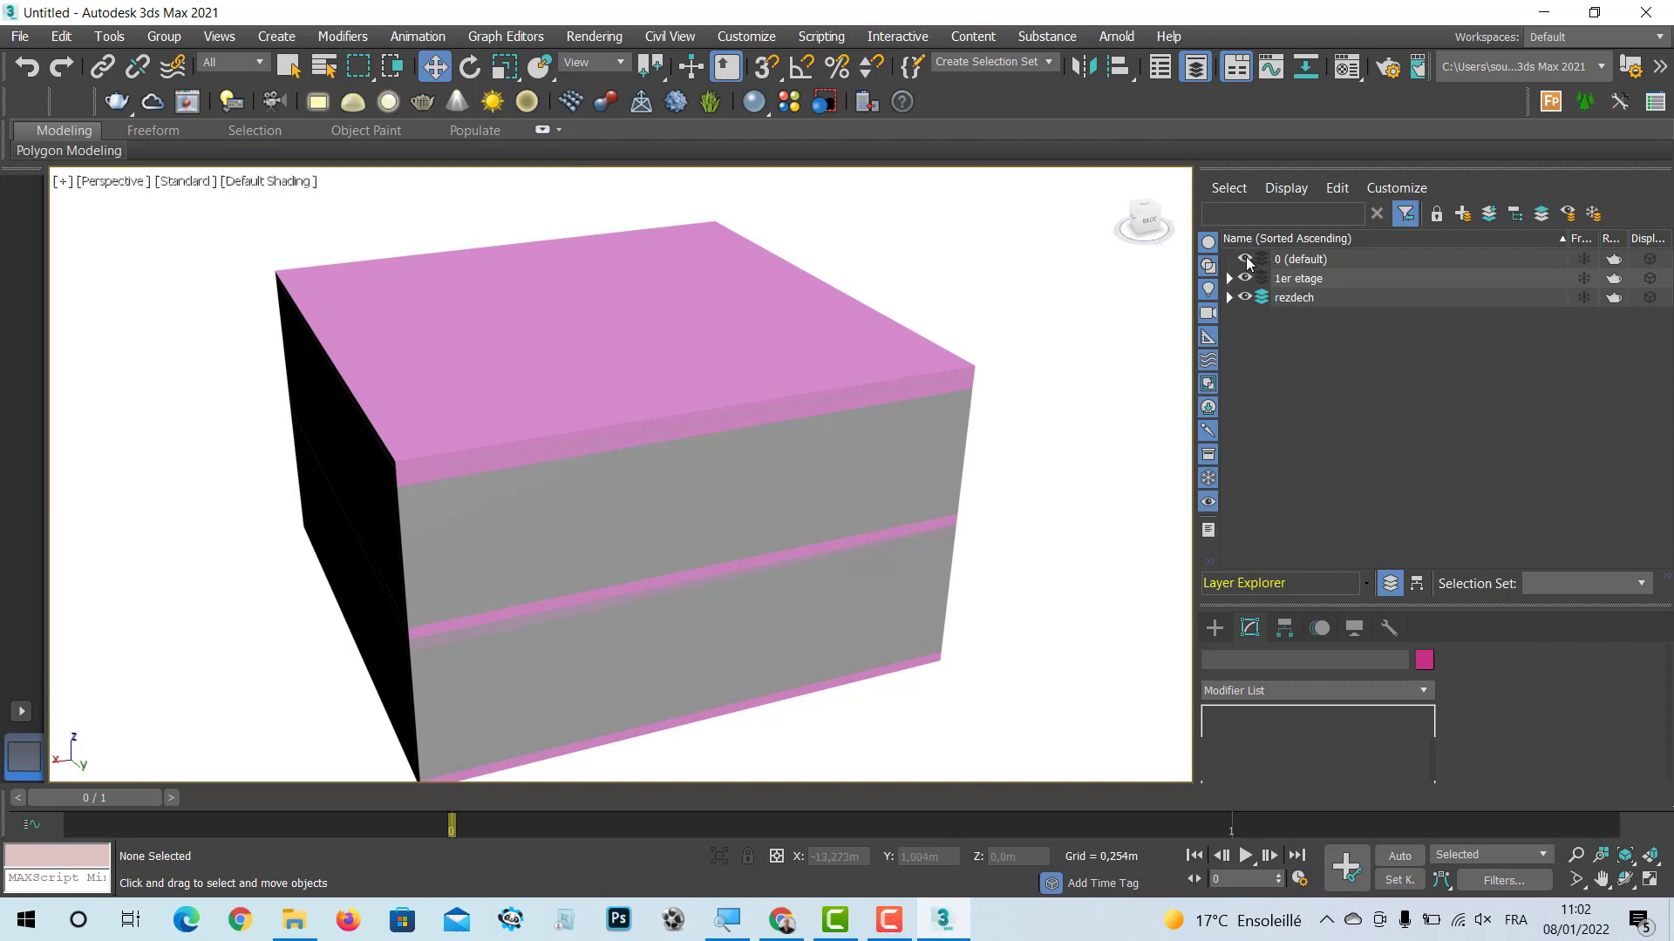
Step: Check which layer holds the slabs by listing the 1er etage and rezdech contents and toggling the rezdech layer's visibility
{"action": "left_click", "coordinate": [1245, 260]}
{"action": "left_click", "coordinate": [1229, 279]}
{"action": "left_click", "coordinate": [1229, 279]}
{"action": "left_click", "coordinate": [1229, 298]}
{"action": "left_click", "coordinate": [1229, 298]}
{"action": "left_click", "coordinate": [1244, 297]}
{"action": "left_click", "coordinate": [1243, 297]}
{"action": "left_click", "coordinate": [1244, 297]}
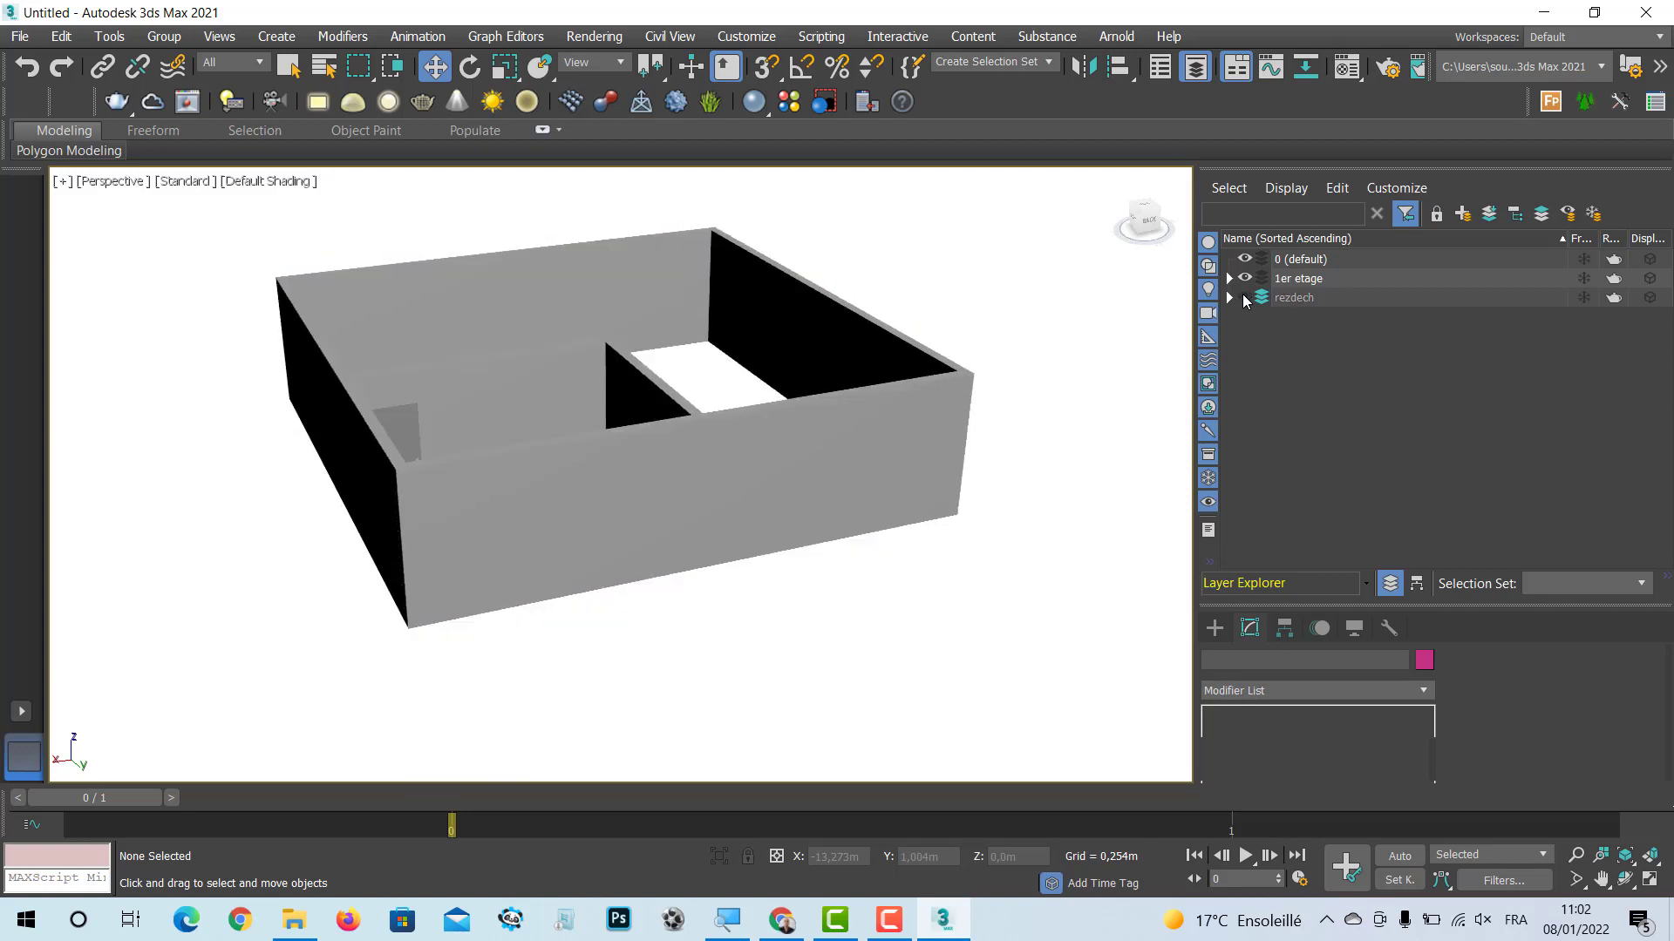
{"action": "left_click", "coordinate": [1244, 297]}
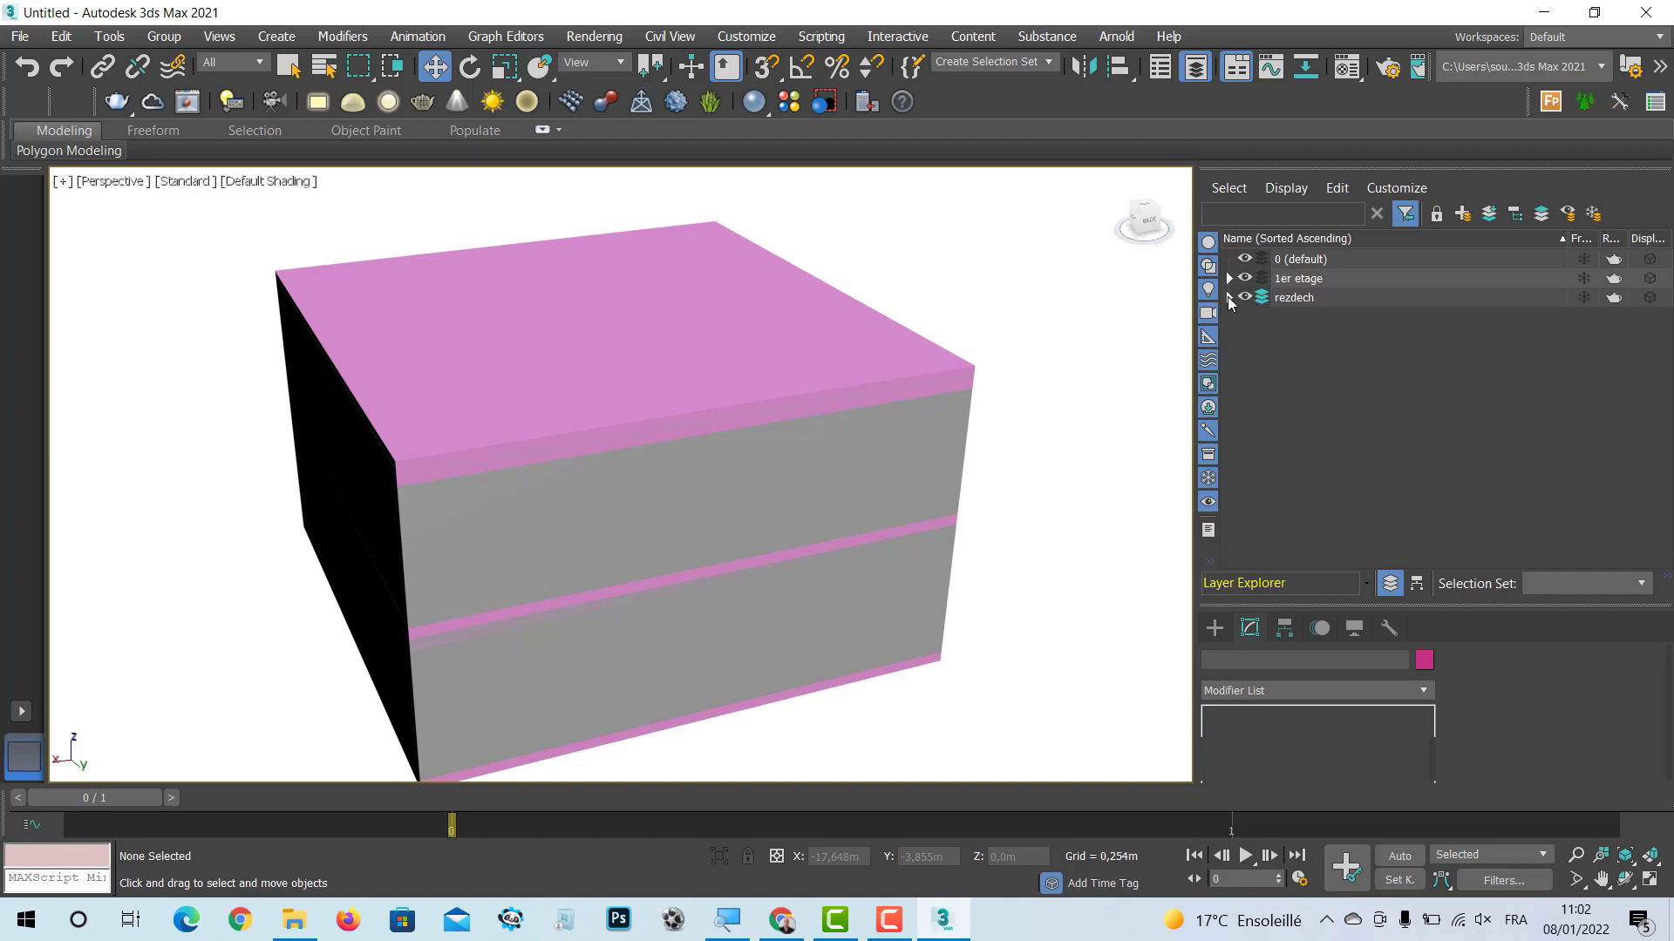
Step: List the objects in the rezdech layer and toggle Plane001 and Plane002 to identify which slabs they are
{"action": "left_click", "coordinate": [1229, 299]}
{"action": "scroll", "coordinate": [1334, 387], "scroll_direction": "down", "scroll_amount": 2}
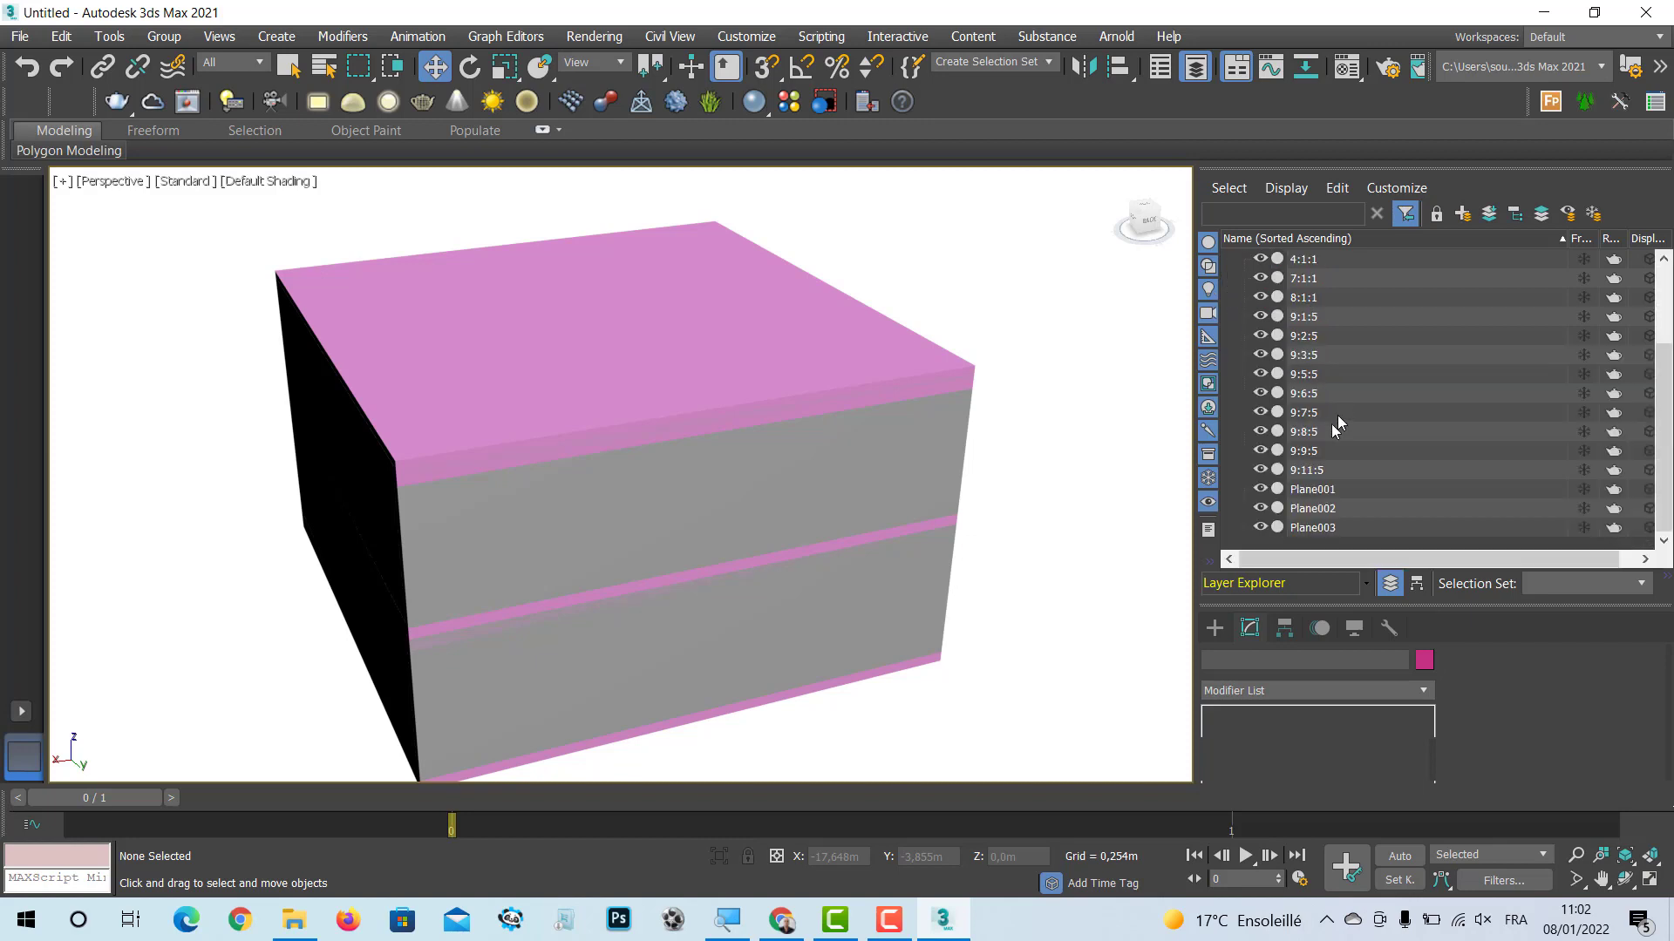
{"action": "left_click", "coordinate": [1314, 490]}
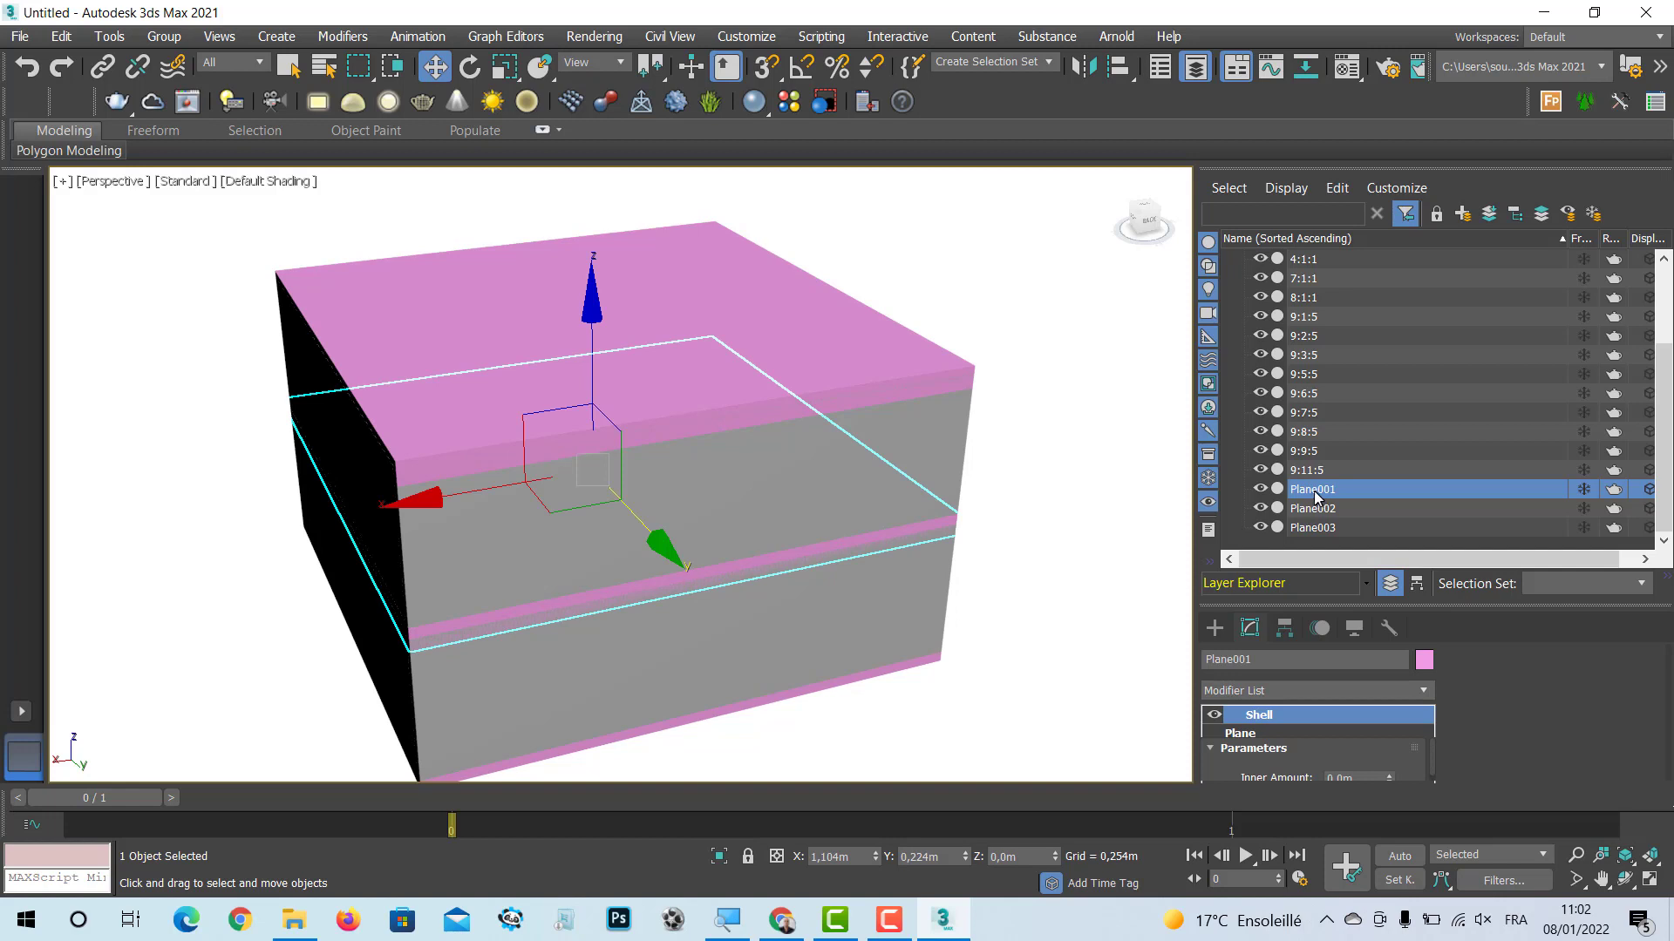
{"action": "left_click", "coordinate": [1260, 489]}
{"action": "left_click", "coordinate": [1260, 489]}
{"action": "scroll", "coordinate": [1298, 475], "scroll_direction": "up", "scroll_amount": 2}
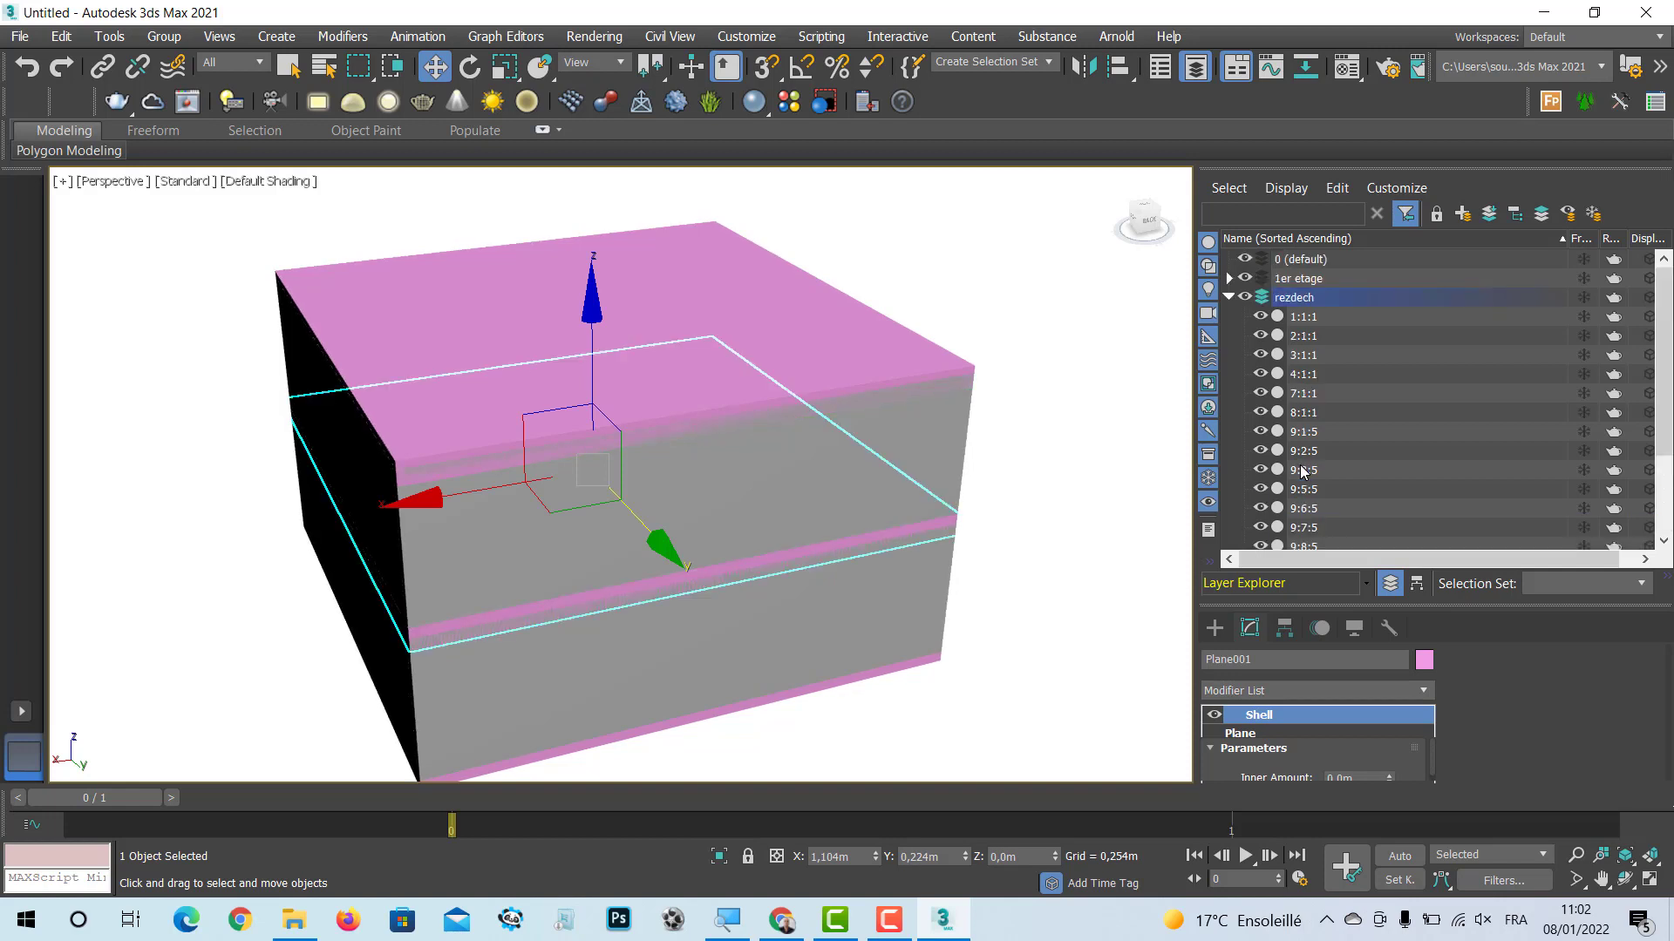
{"action": "scroll", "coordinate": [1318, 454], "scroll_direction": "down", "scroll_amount": 2}
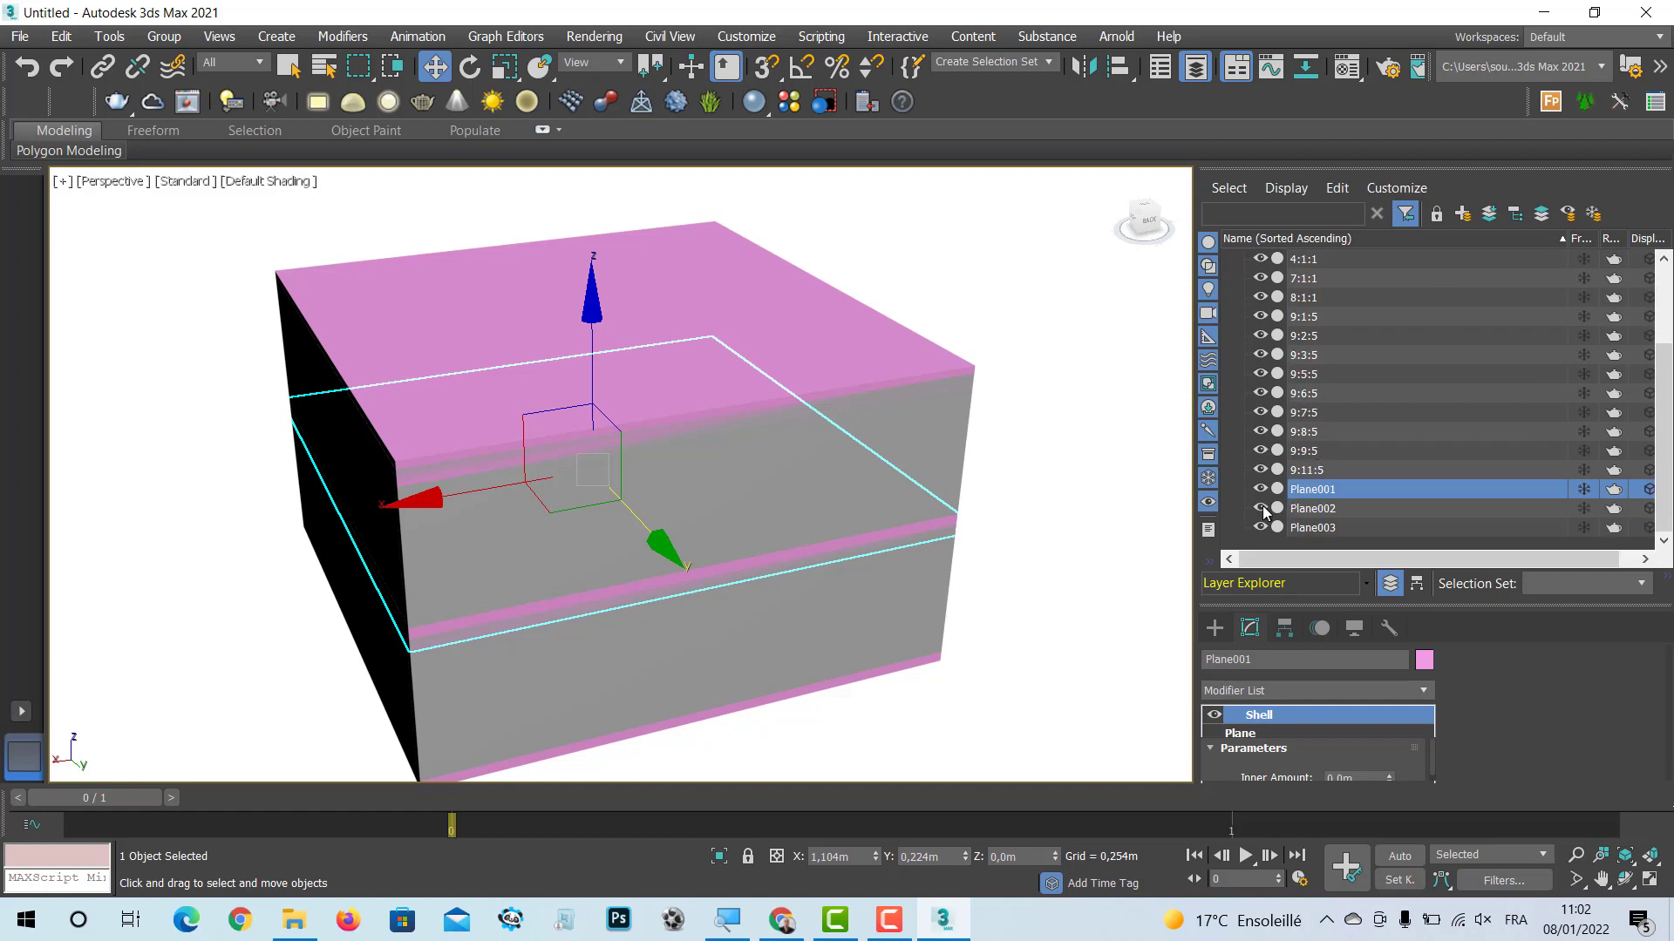
{"action": "left_click", "coordinate": [1259, 509]}
{"action": "left_click", "coordinate": [1259, 508]}
Step: Identify the top slab Plane003 by toggling its visibility and move it from the rezdech layer to the 1er etage layer
{"action": "left_click", "coordinate": [1260, 527]}
{"action": "left_click", "coordinate": [1259, 527]}
{"action": "left_click", "coordinate": [1259, 527]}
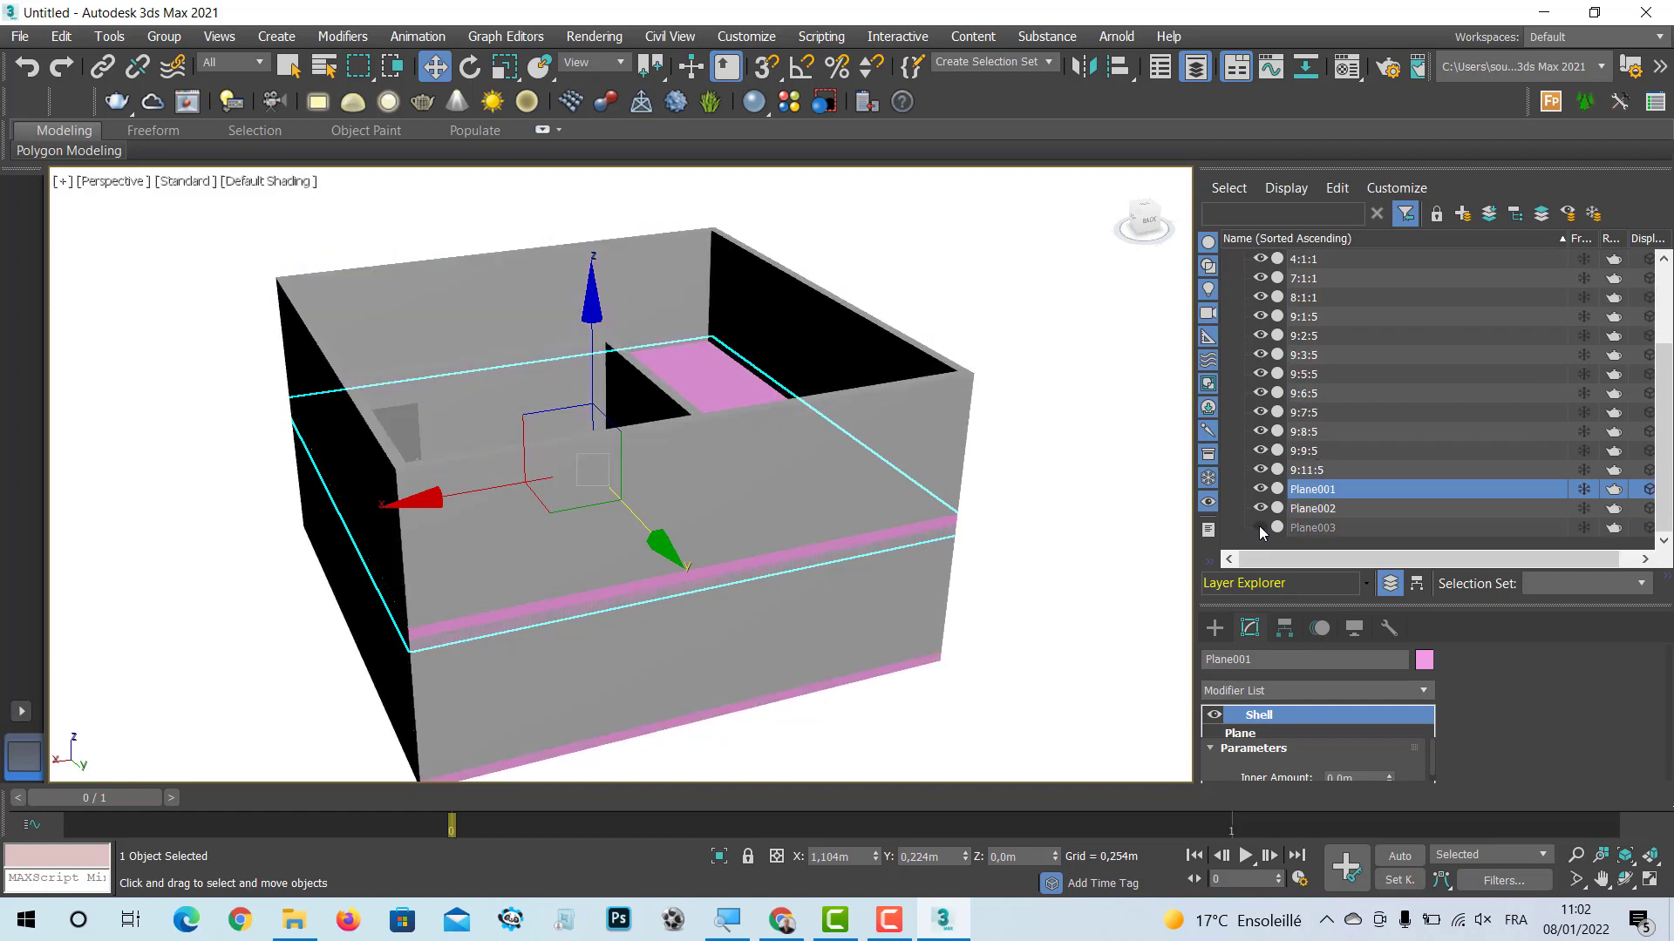
{"action": "left_click", "coordinate": [1260, 527]}
{"action": "left_click", "coordinate": [1308, 528]}
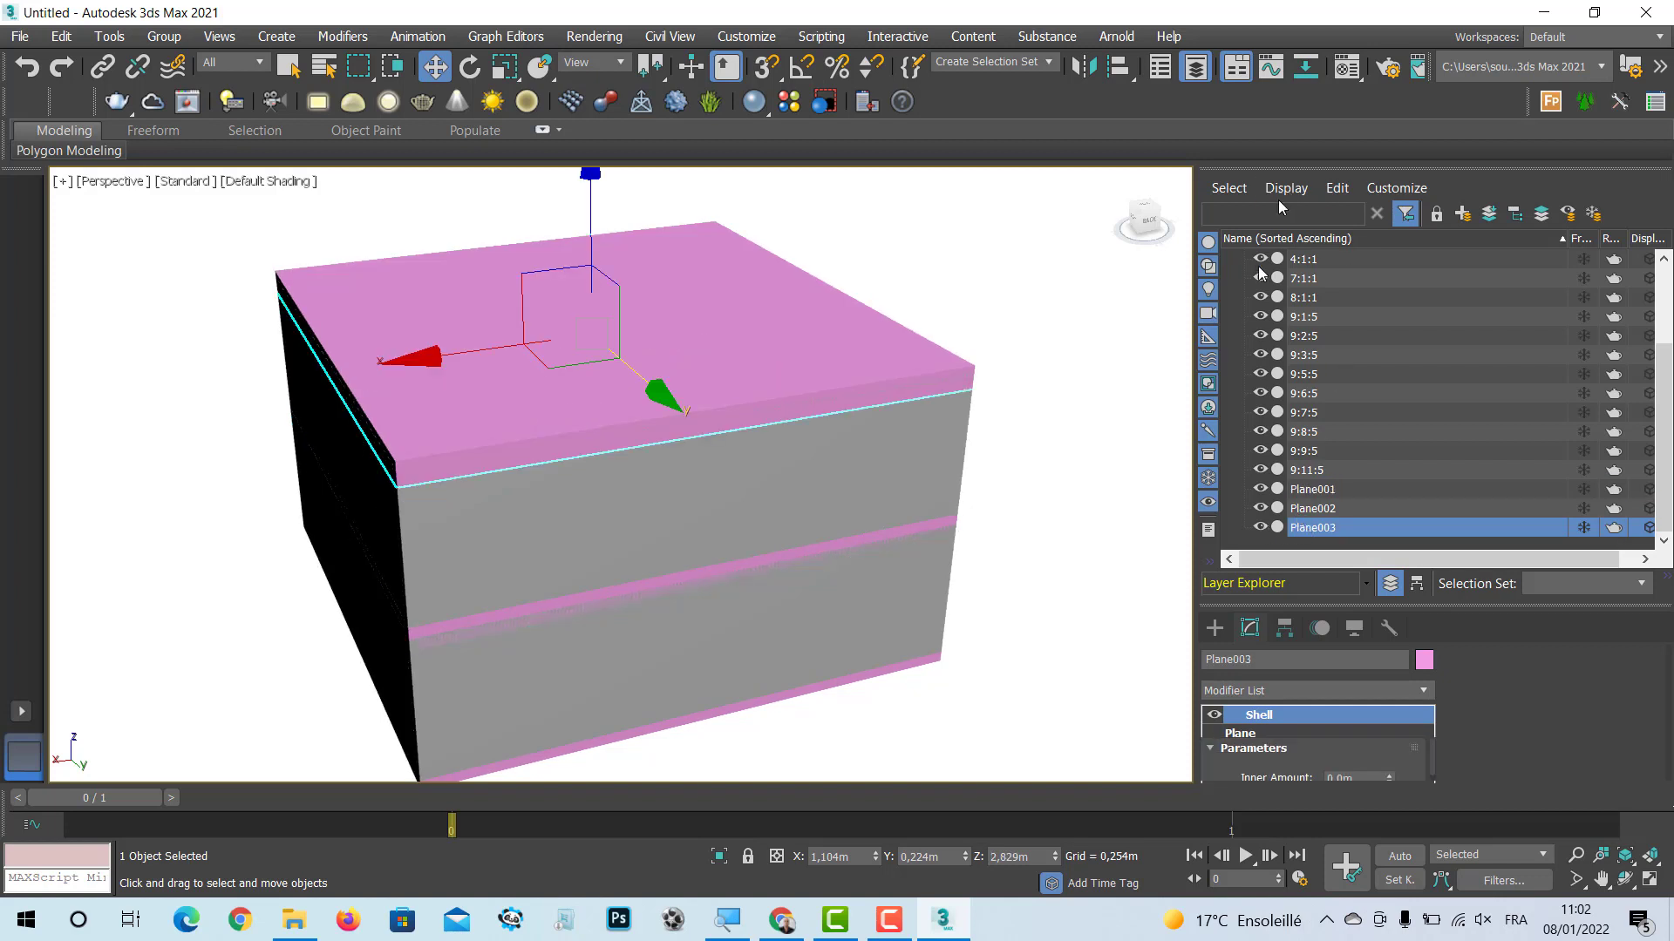
{"action": "scroll", "coordinate": [1312, 314], "scroll_direction": "up", "scroll_amount": 2}
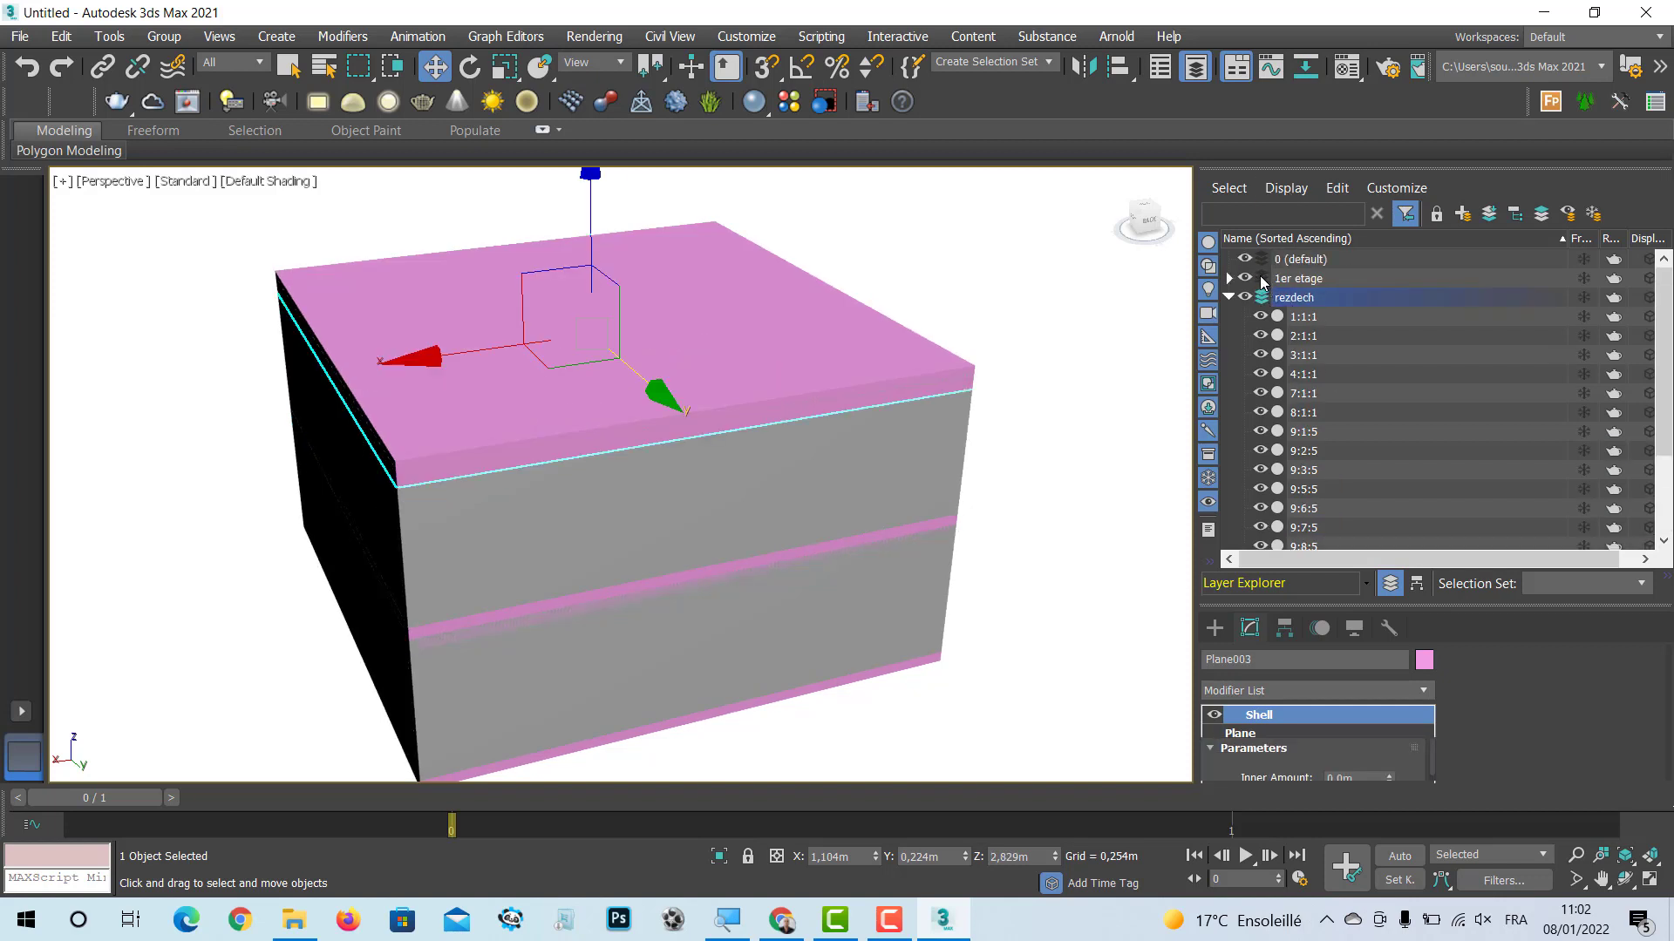
{"action": "left_click", "coordinate": [1489, 213]}
{"action": "scroll", "coordinate": [1270, 288], "scroll_direction": "up", "scroll_amount": 3}
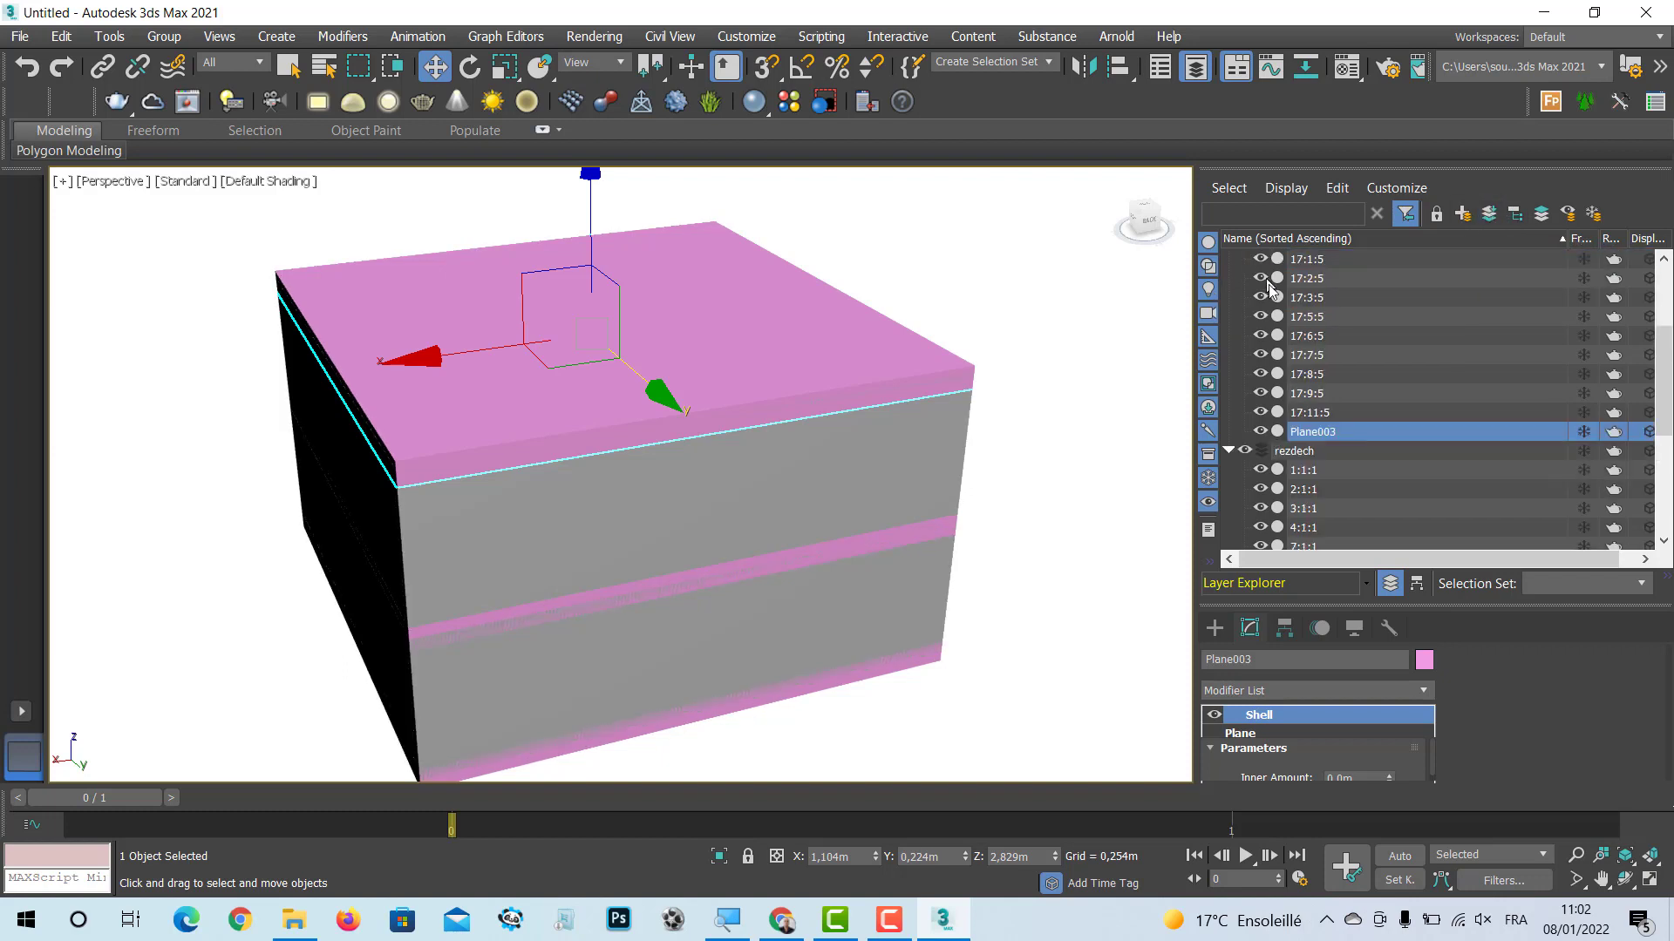
Step: Hide the top slab Plane003 within the 1er etage layer and close the Layer Explorer
{"action": "left_click", "coordinate": [1258, 431]}
{"action": "left_click", "coordinate": [1259, 430]}
{"action": "scroll", "coordinate": [1273, 401], "scroll_direction": "up", "scroll_amount": 3}
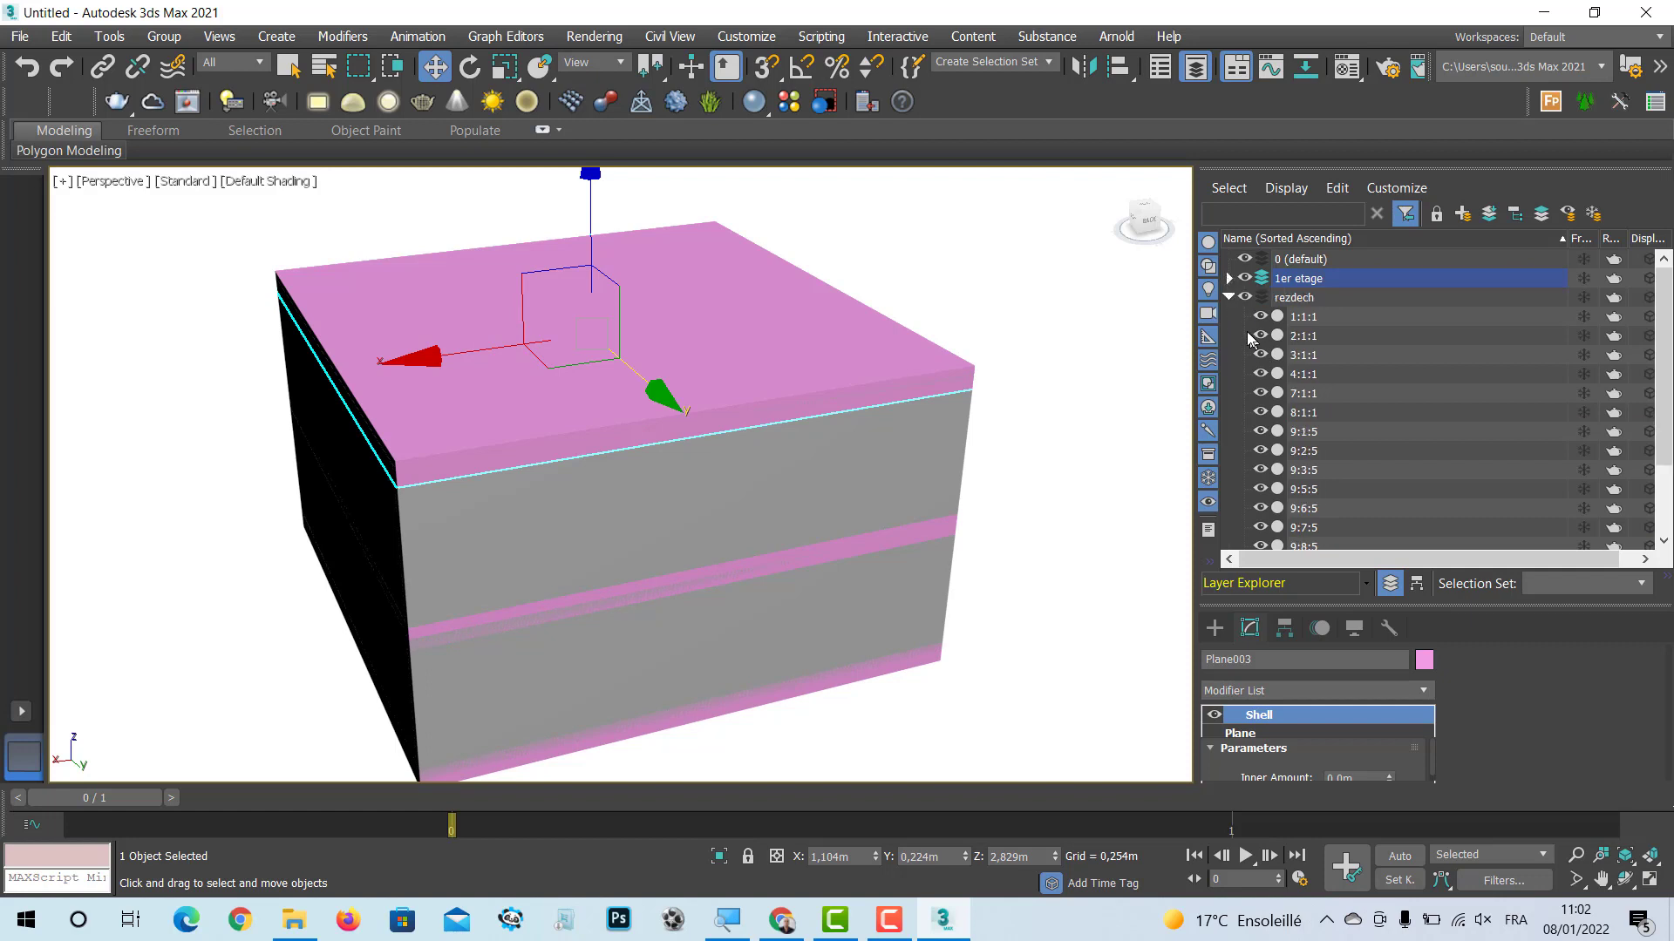
{"action": "left_click", "coordinate": [1228, 279]}
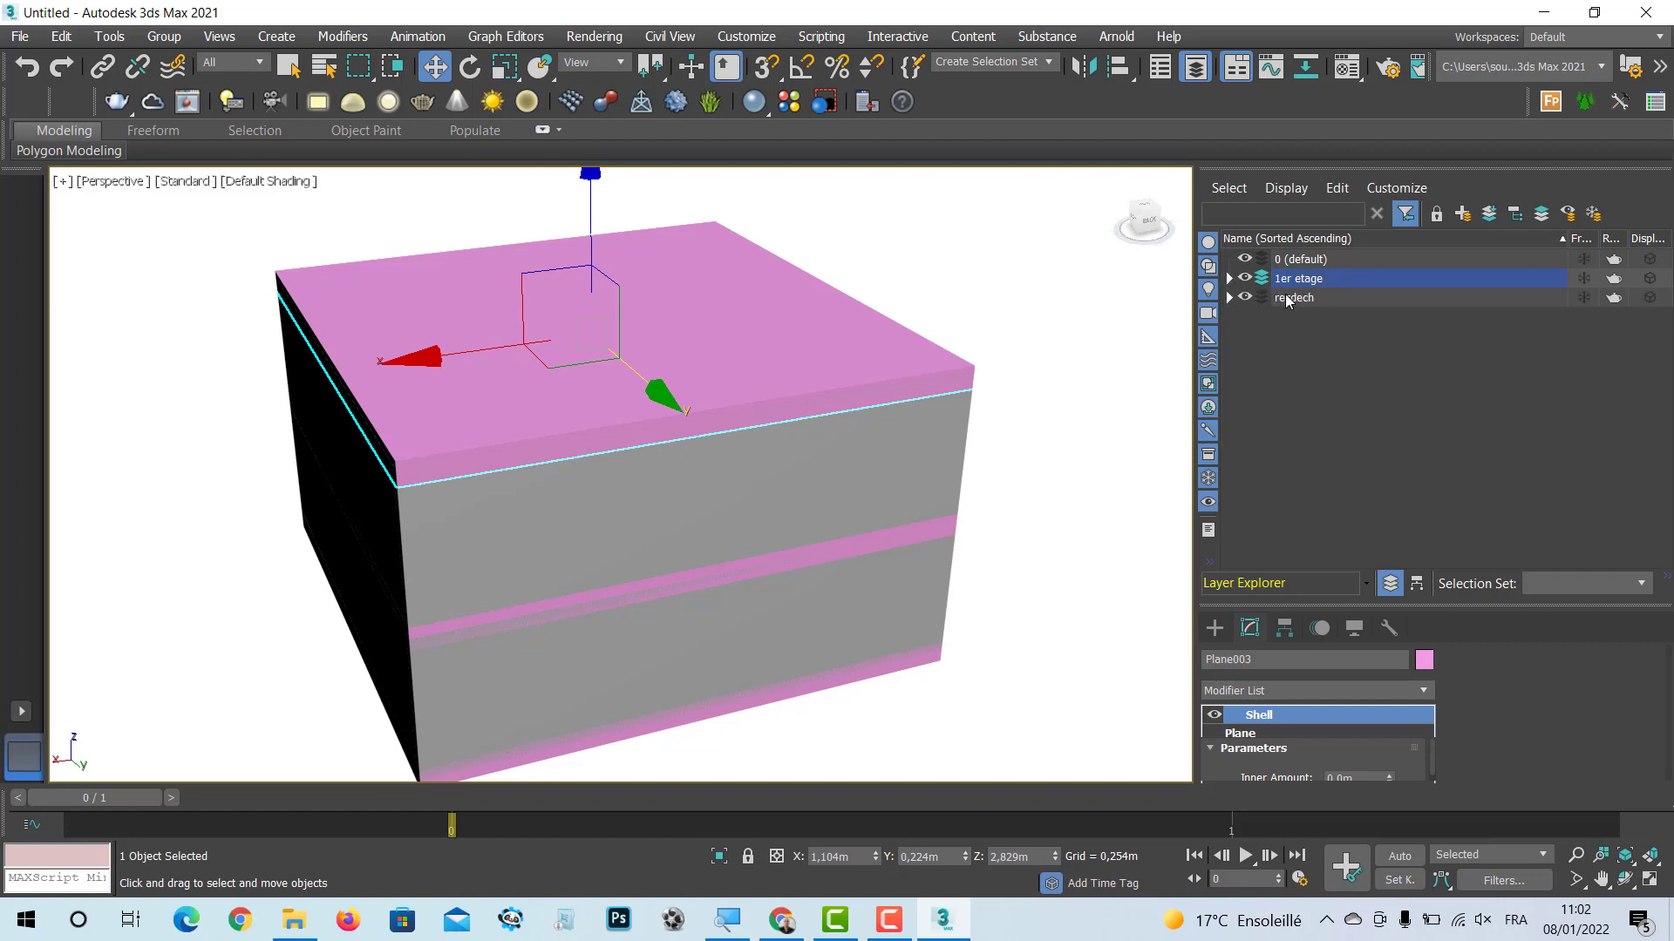
{"action": "left_click", "coordinate": [1229, 279]}
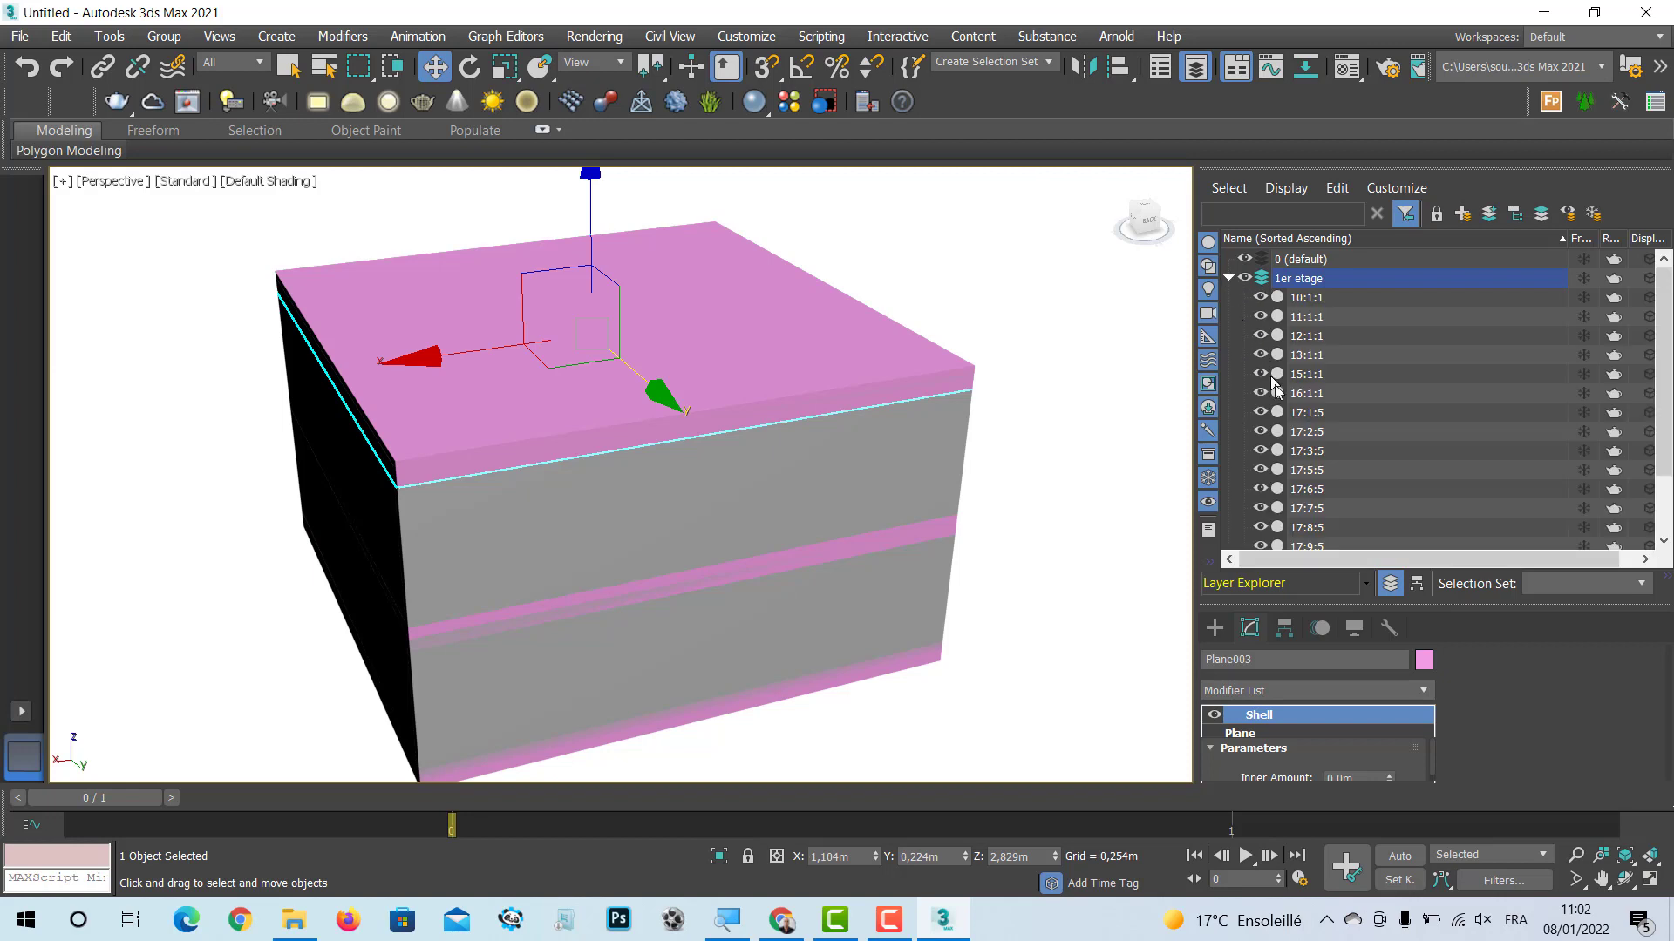
{"action": "scroll", "coordinate": [1319, 471], "scroll_direction": "down", "scroll_amount": 2}
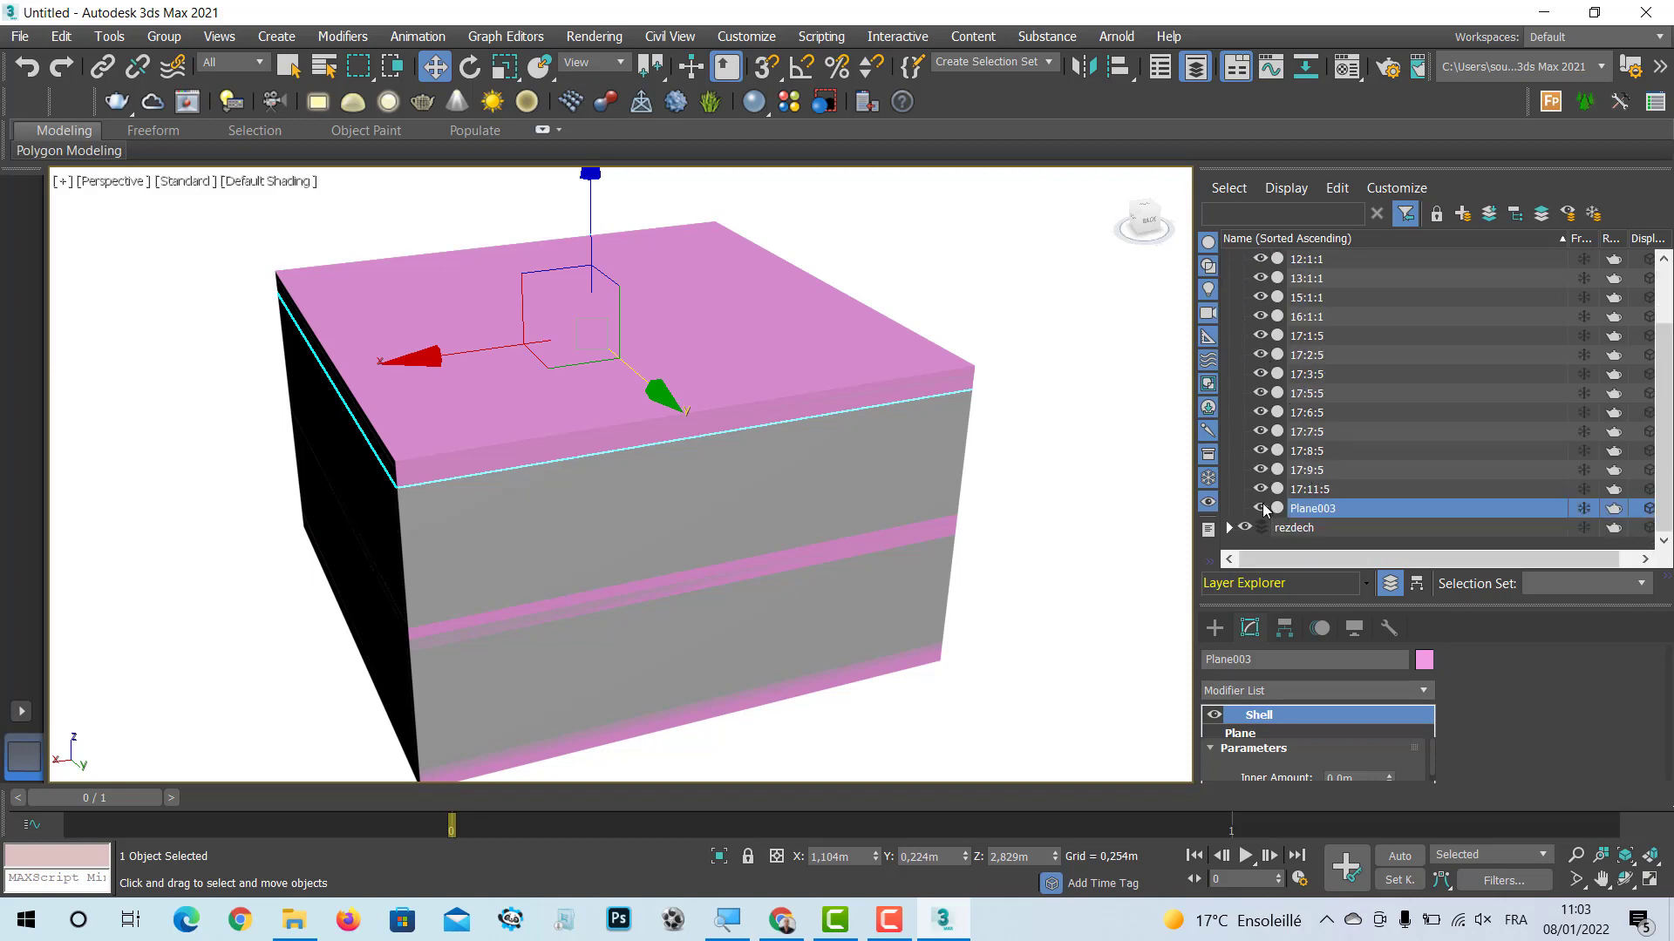
{"action": "left_click", "coordinate": [1260, 509]}
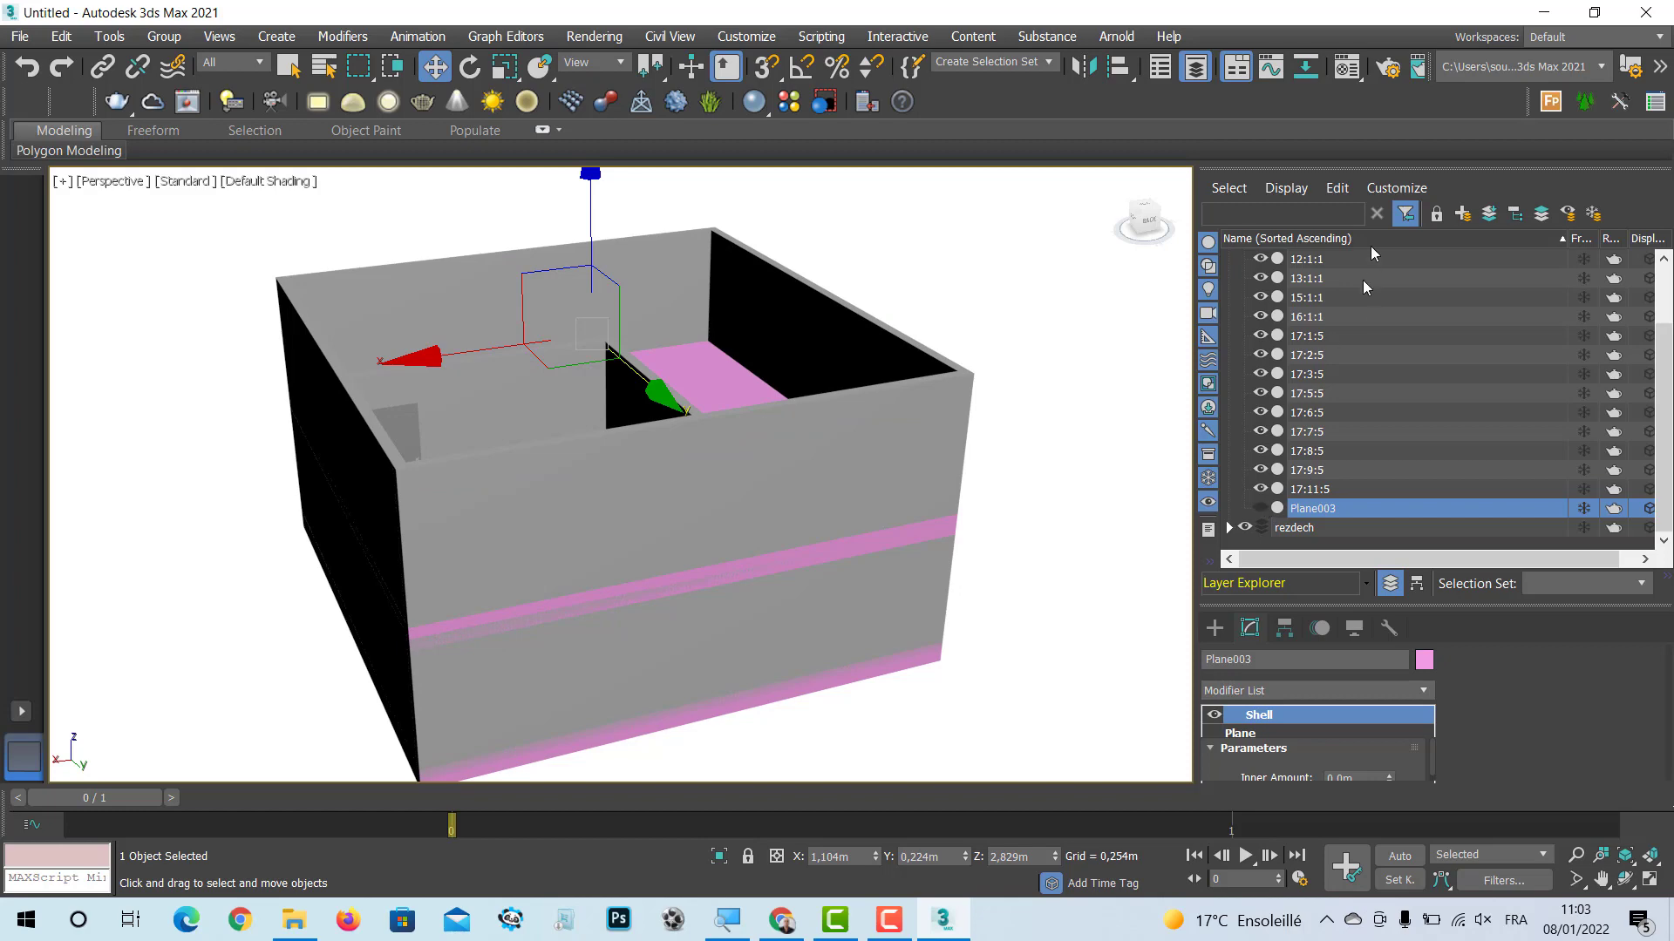
{"action": "left_click_drag", "start_coordinate": [1325, 170], "coordinate": [907, 253]}
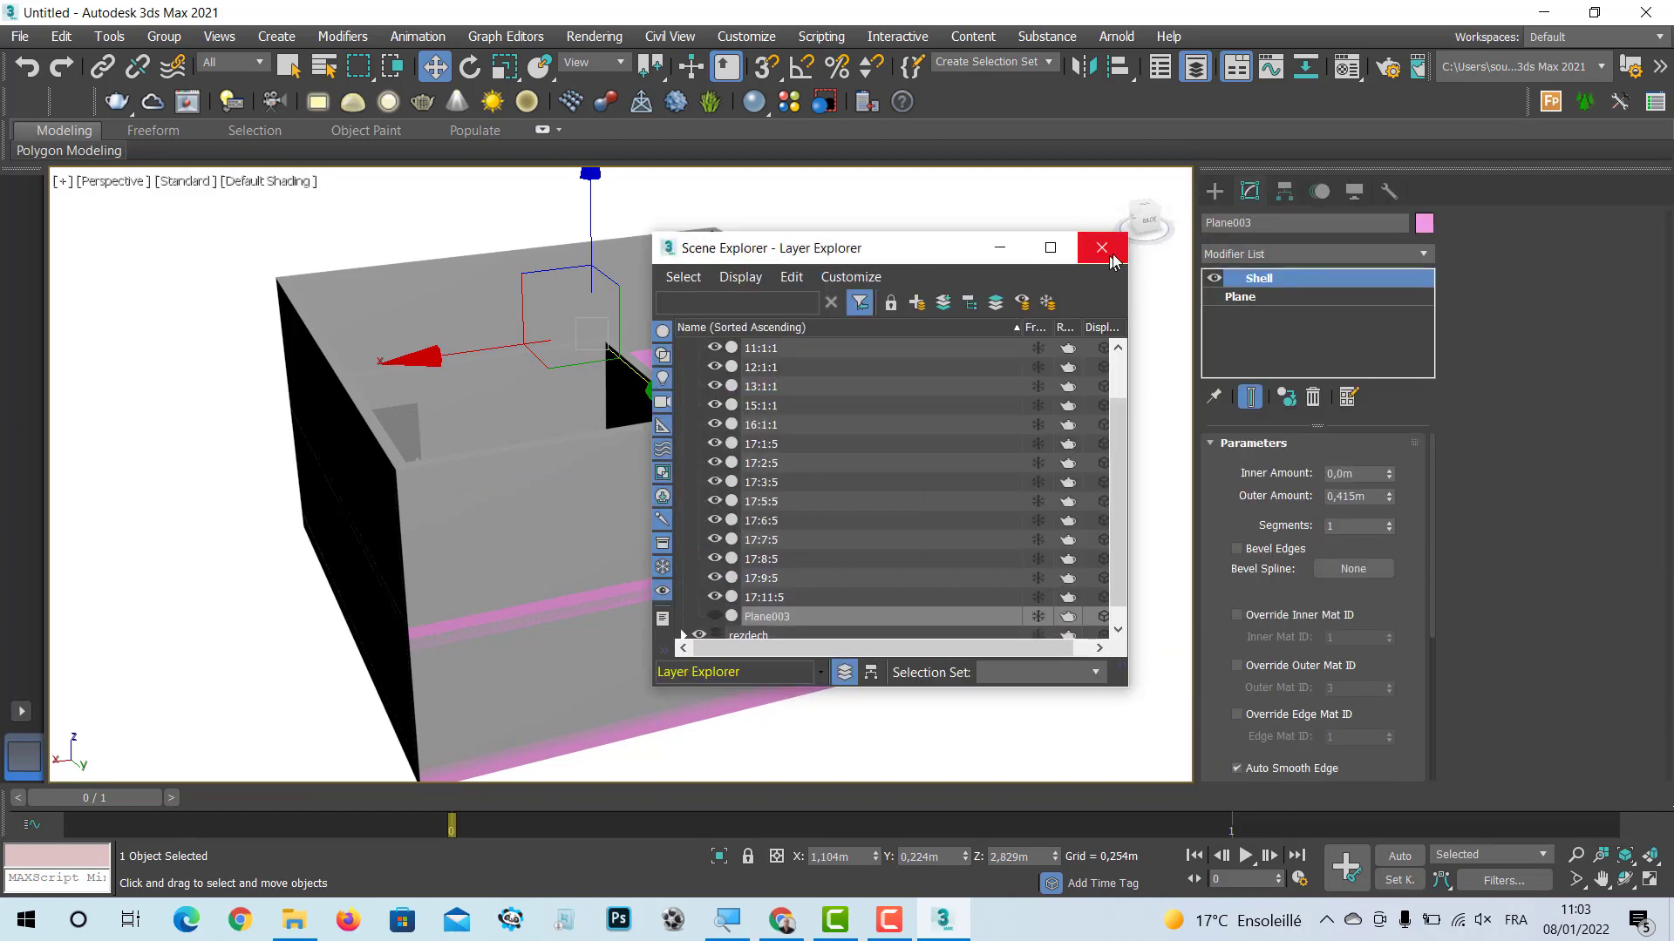
{"action": "left_click", "coordinate": [1113, 247]}
Step: Show the small upper-storey room in a maximized Top view and activate the Line tool with 3D snapping to Vertex
{"action": "middle_click_drag", "start_coordinate": [801, 357], "coordinate": [709, 433], "text": "alt"}
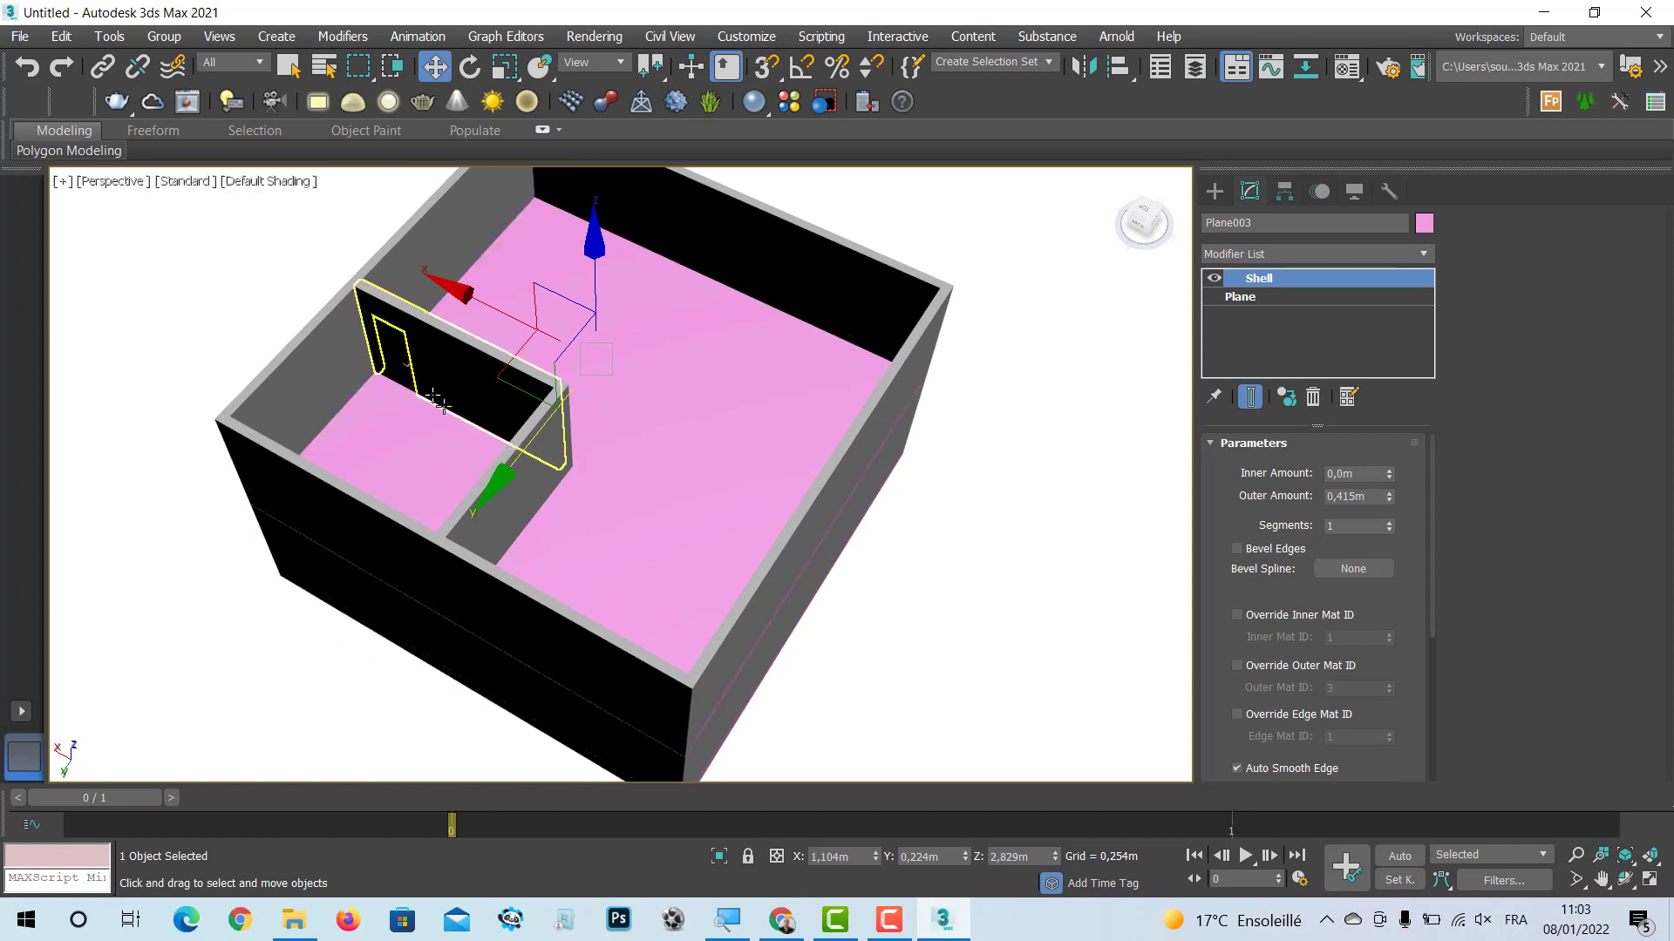
{"action": "middle_click_drag", "start_coordinate": [357, 475], "coordinate": [393, 436], "text": "alt"}
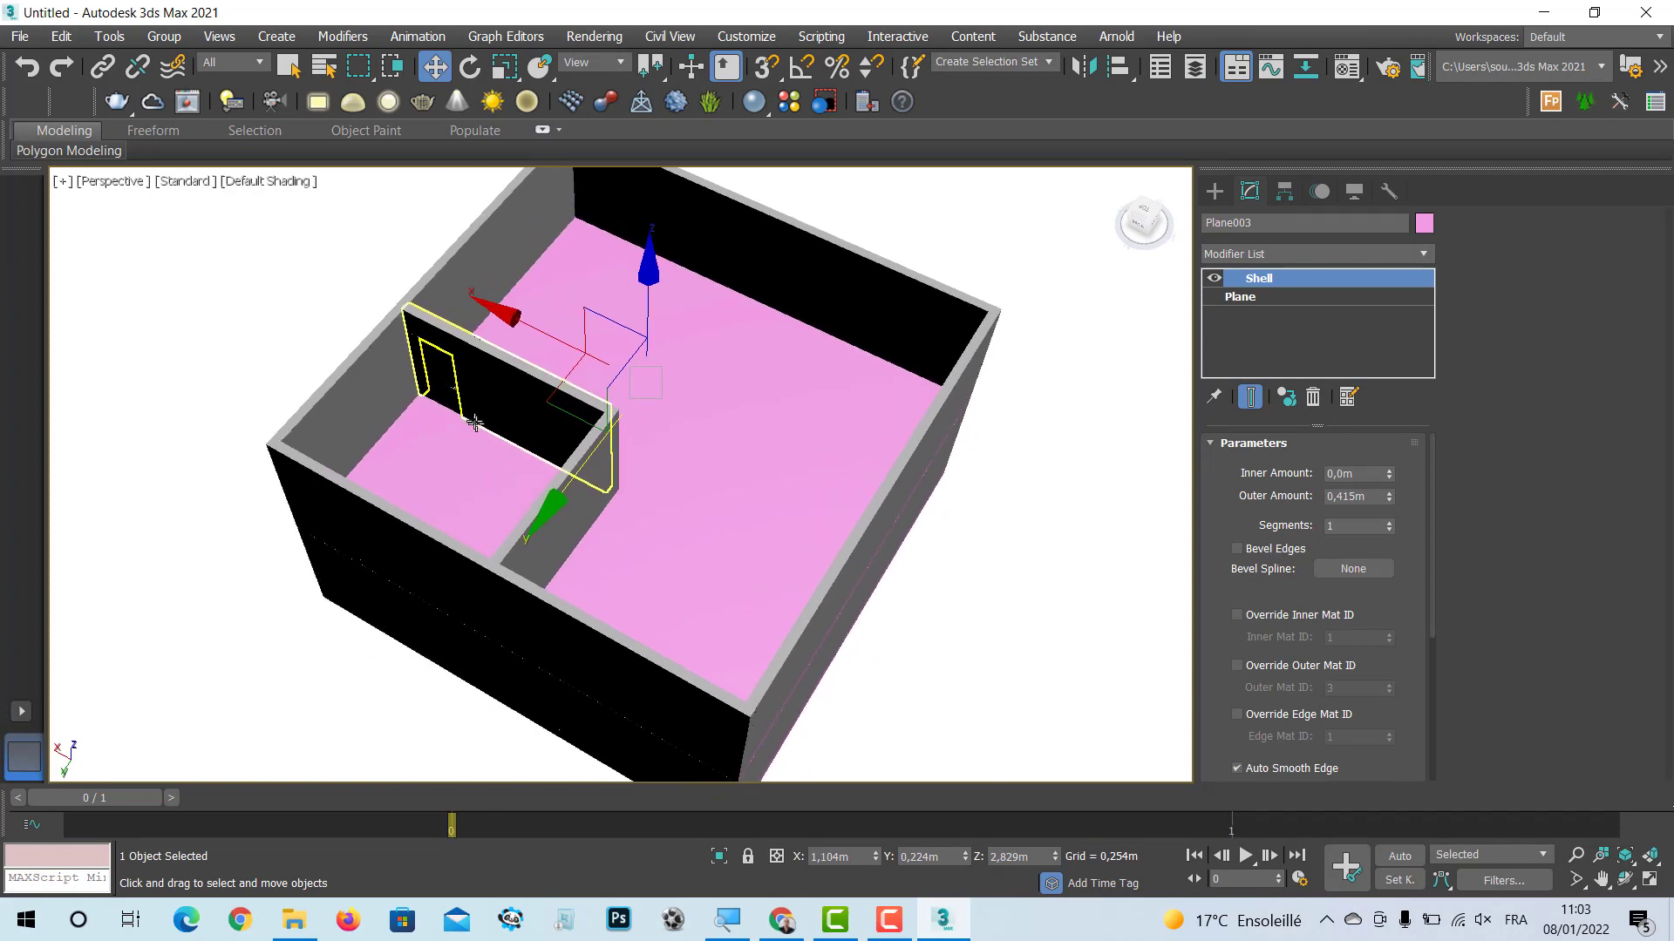
{"action": "key", "text": "alt+w"}
{"action": "middle_click_drag", "start_coordinate": [406, 303], "coordinate": [460, 342]}
{"action": "key", "text": "alt+w"}
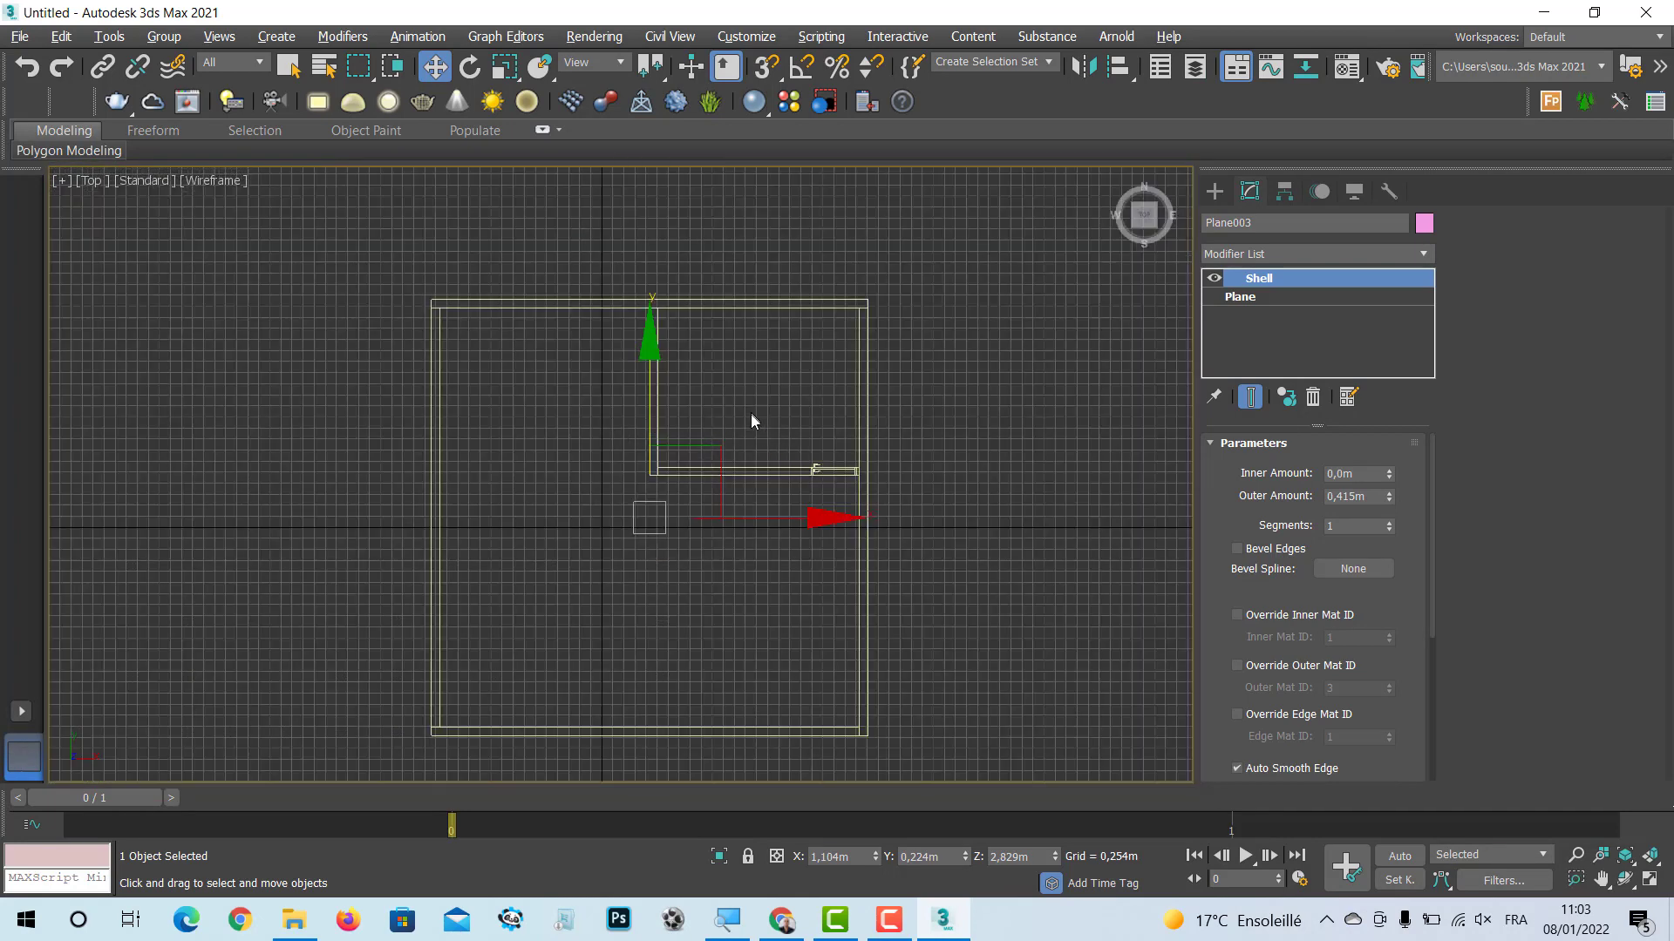
{"action": "middle_click_drag", "start_coordinate": [751, 412], "coordinate": [714, 468]}
{"action": "scroll", "coordinate": [719, 449], "scroll_direction": "up", "scroll_amount": 5}
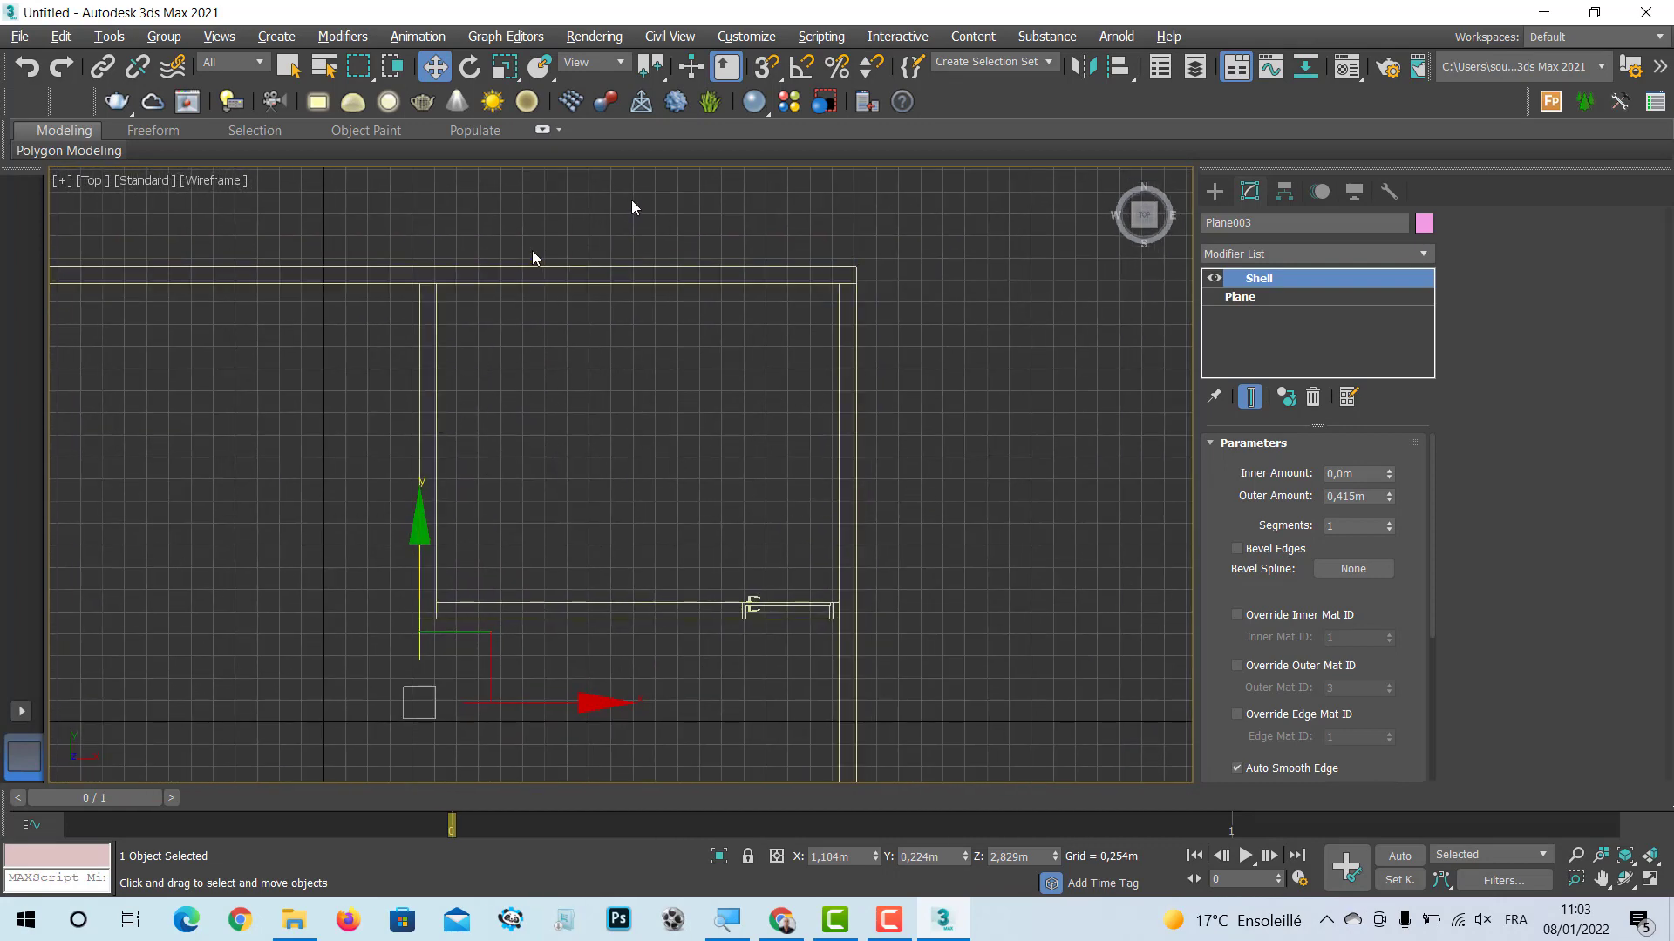
{"action": "left_click", "coordinate": [1214, 191]}
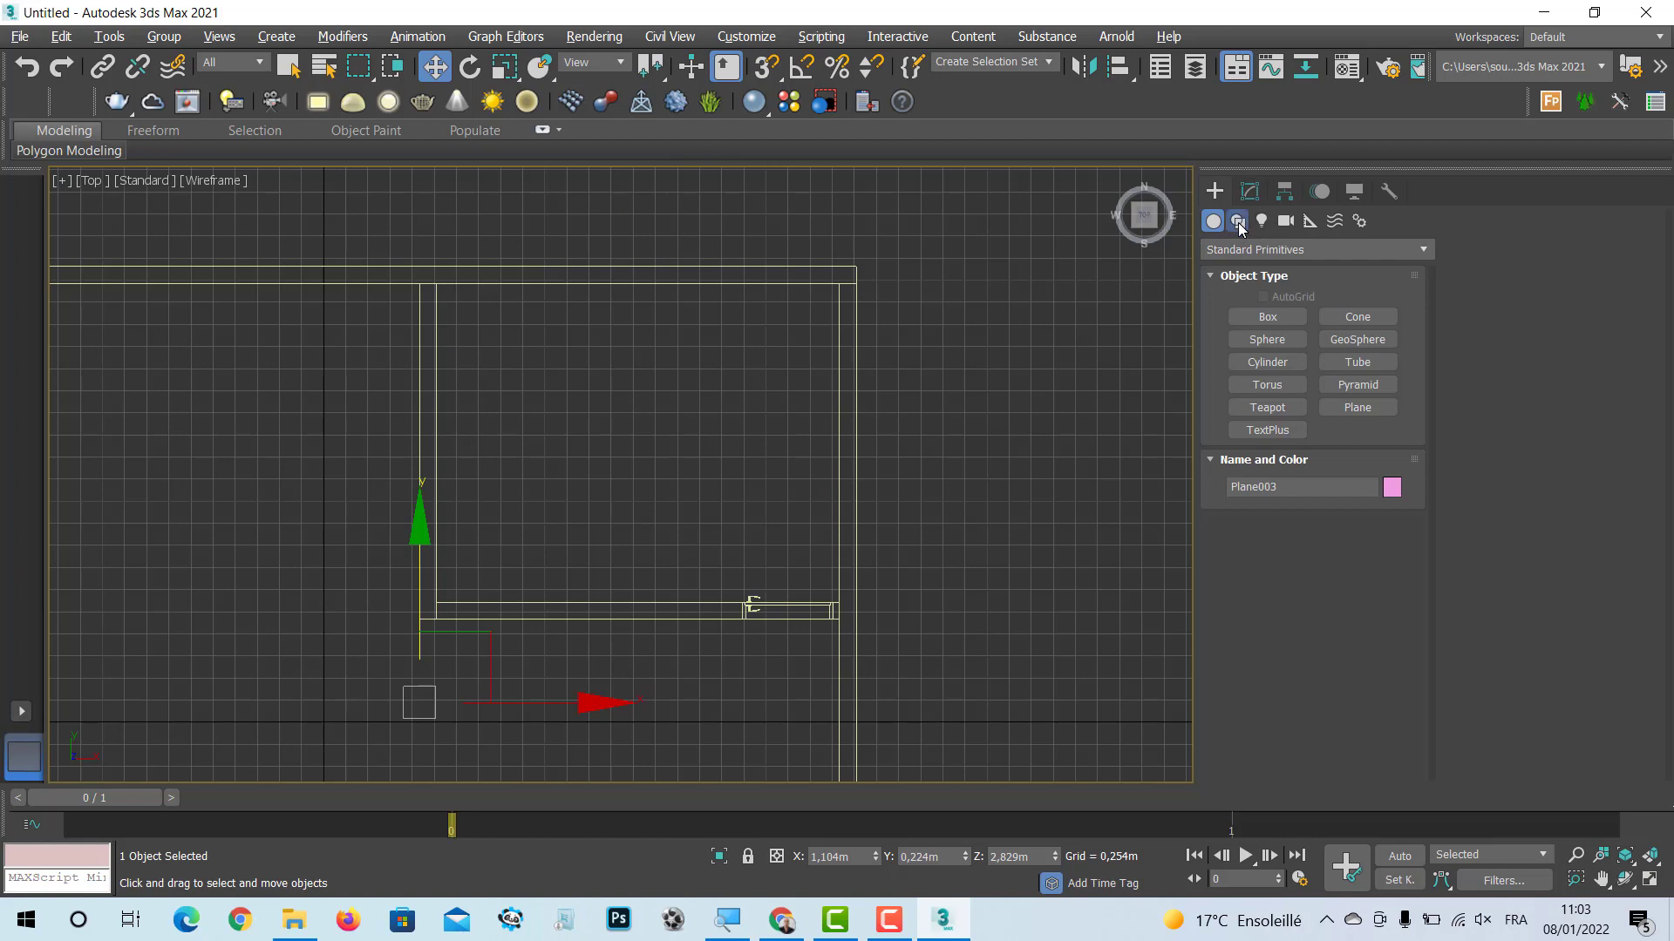
{"action": "left_click", "coordinate": [1238, 220]}
{"action": "left_click", "coordinate": [1266, 333]}
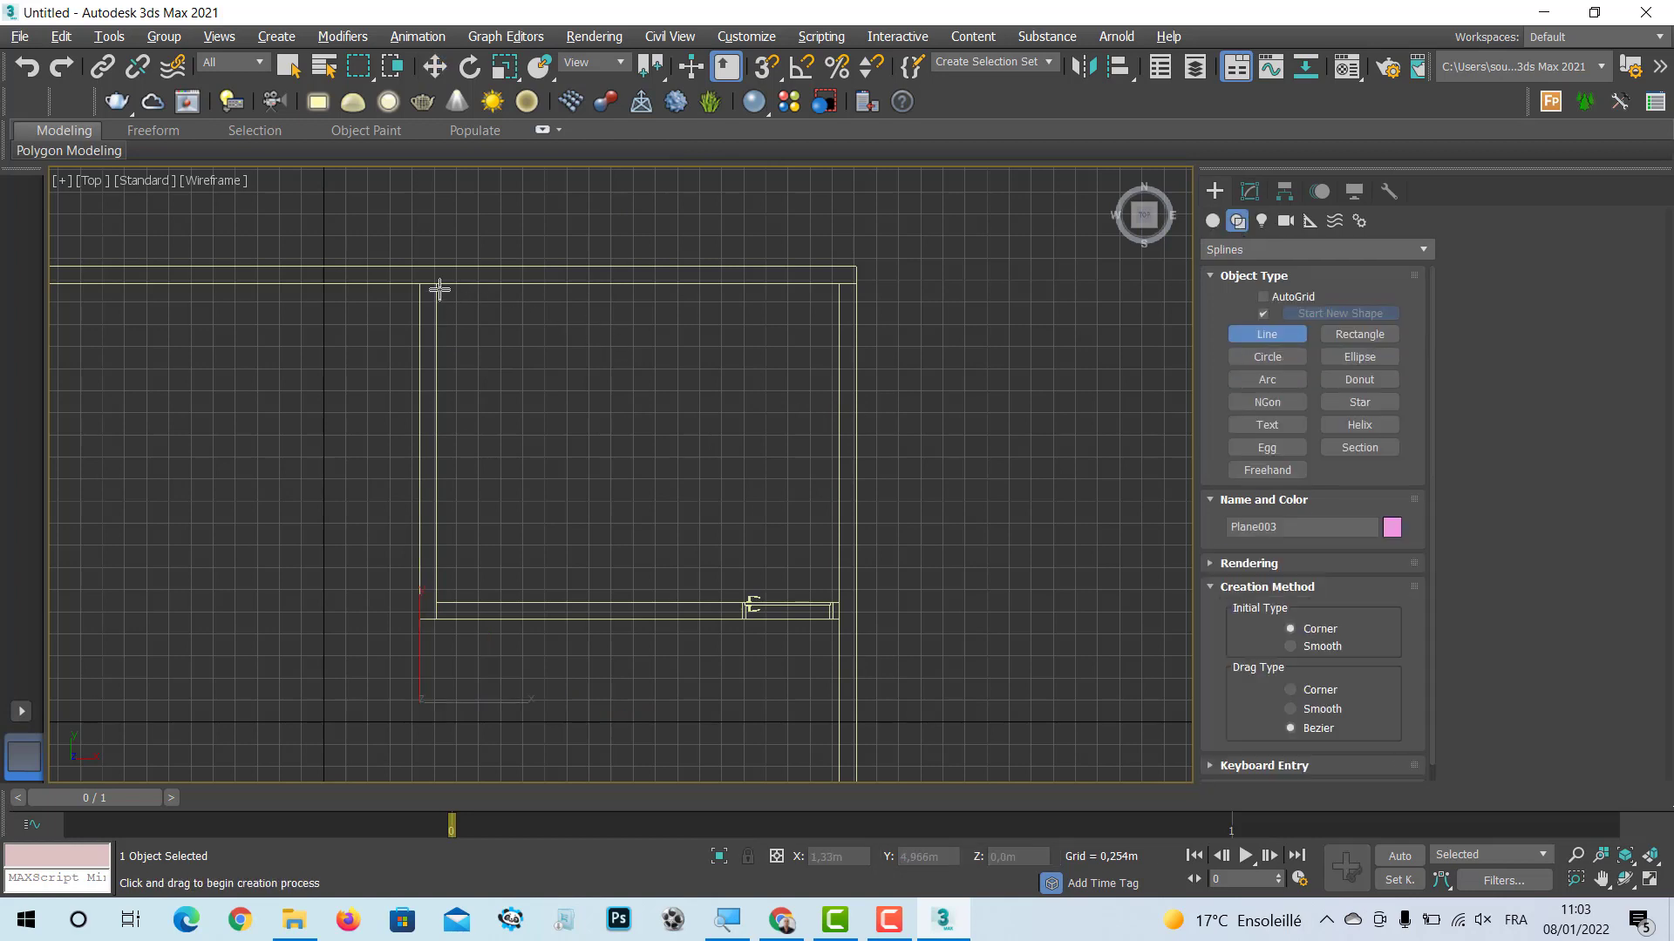
{"action": "right_click", "coordinate": [766, 67]}
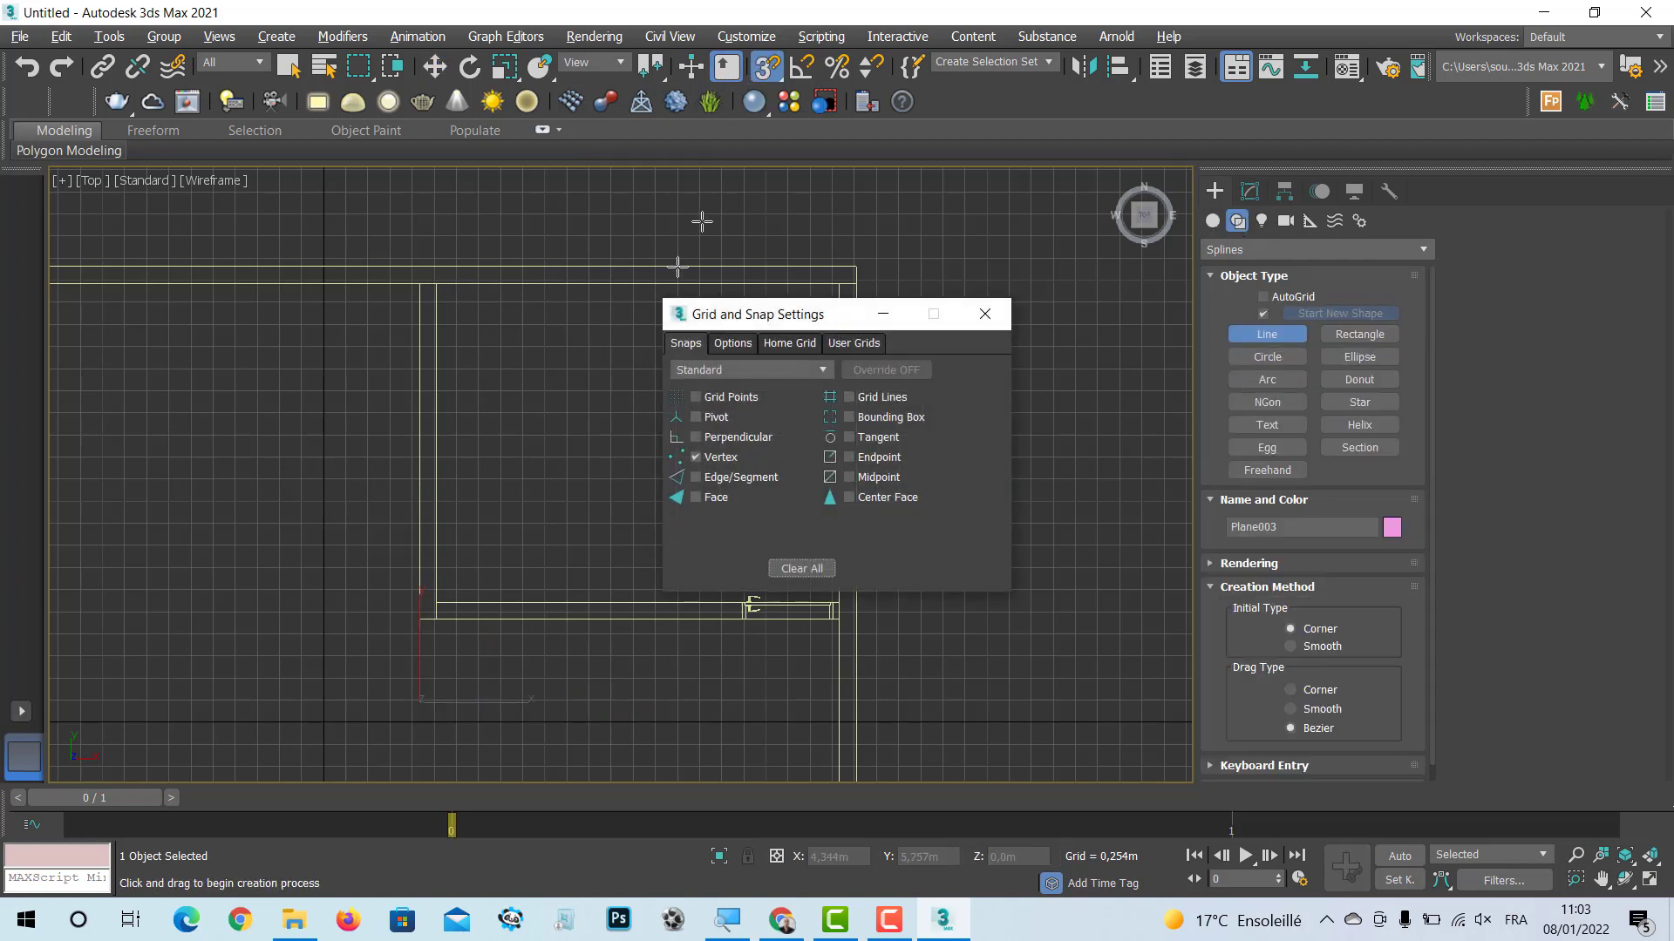
{"action": "left_click", "coordinate": [985, 314]}
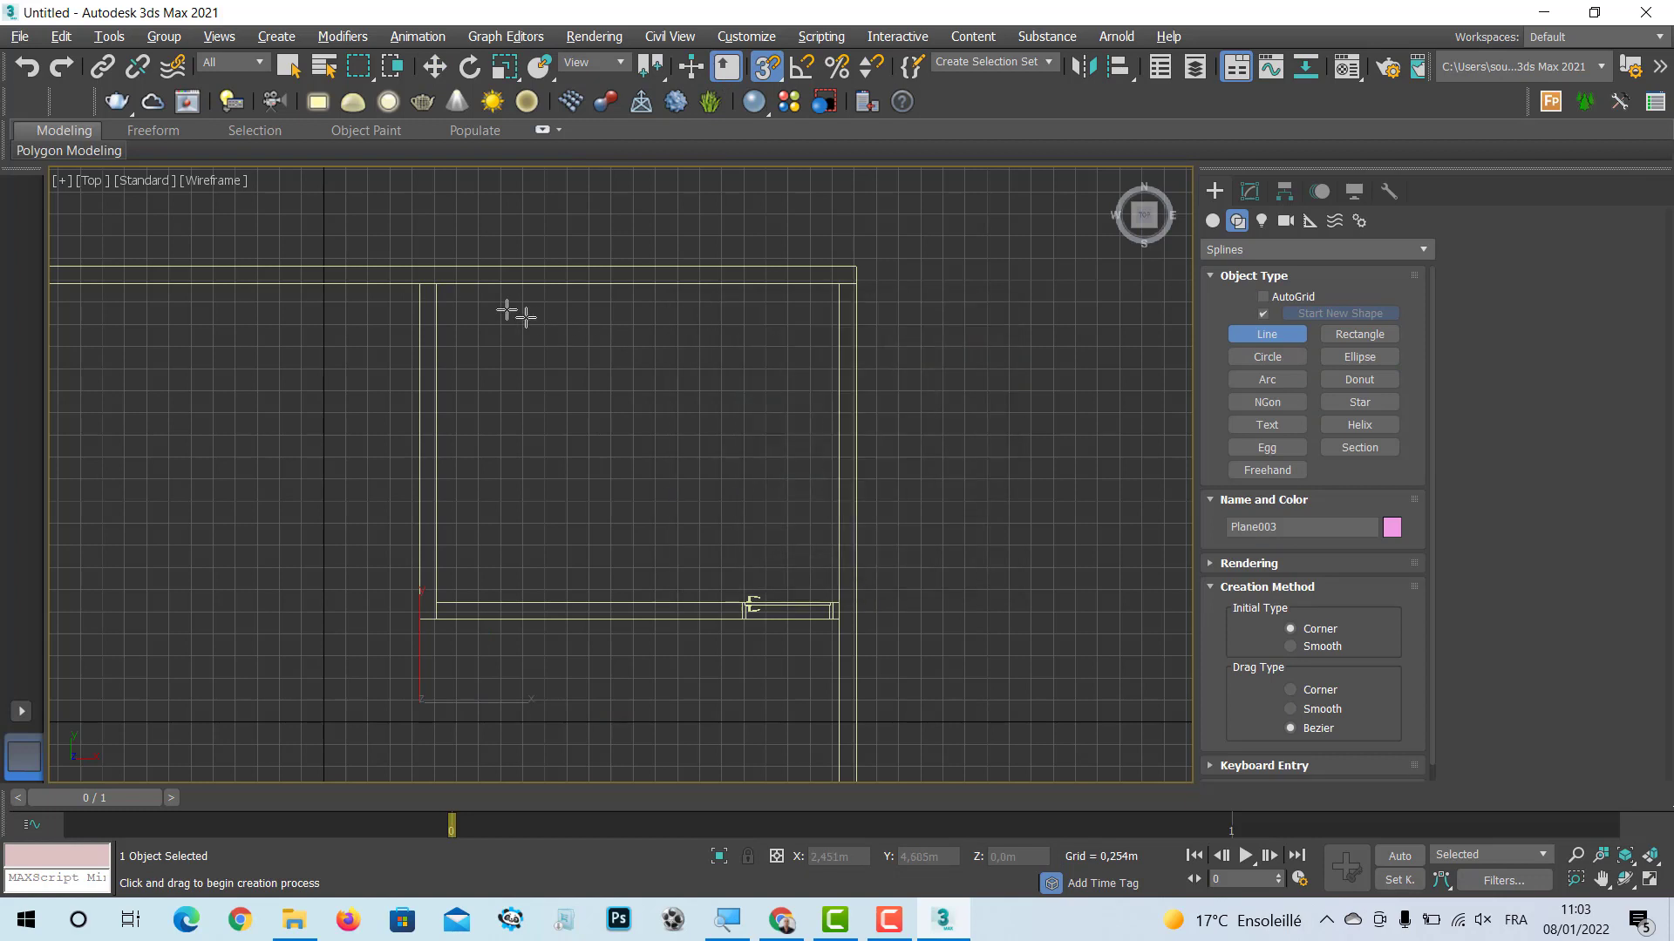
Step: Try to trace the small room's inner outline with a vertex-snapped line through its corners, and discard the attempt
{"action": "left_click", "coordinate": [436, 283]}
{"action": "left_click", "coordinate": [838, 283]}
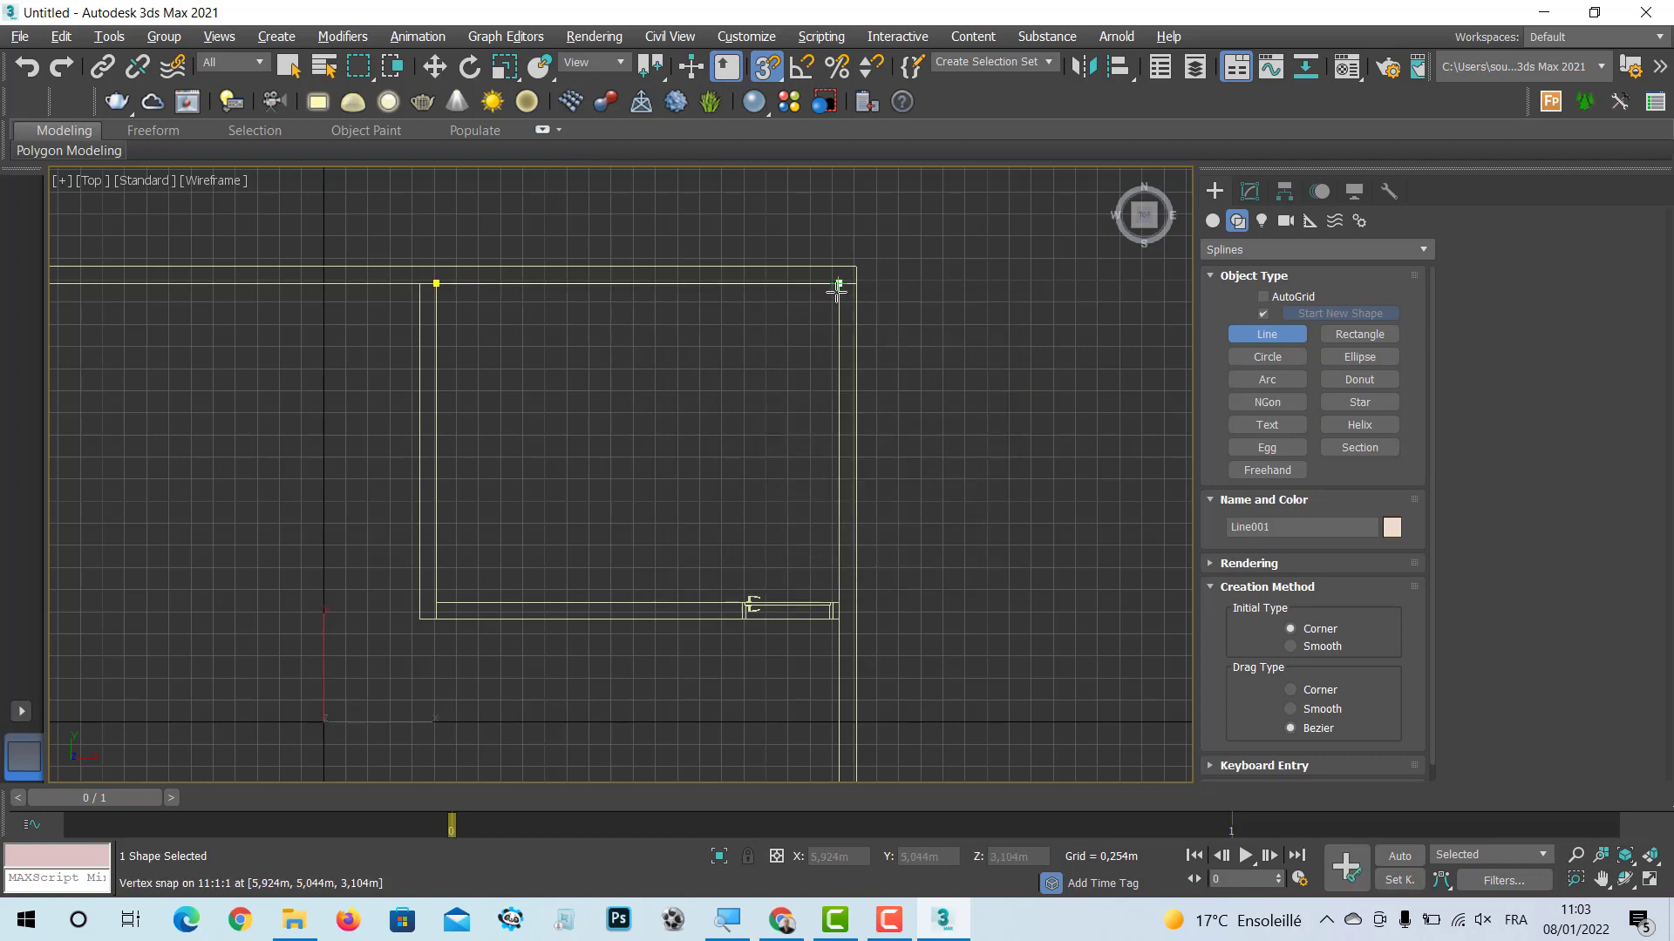
{"action": "scroll", "coordinate": [839, 600], "scroll_direction": "up", "scroll_amount": 6}
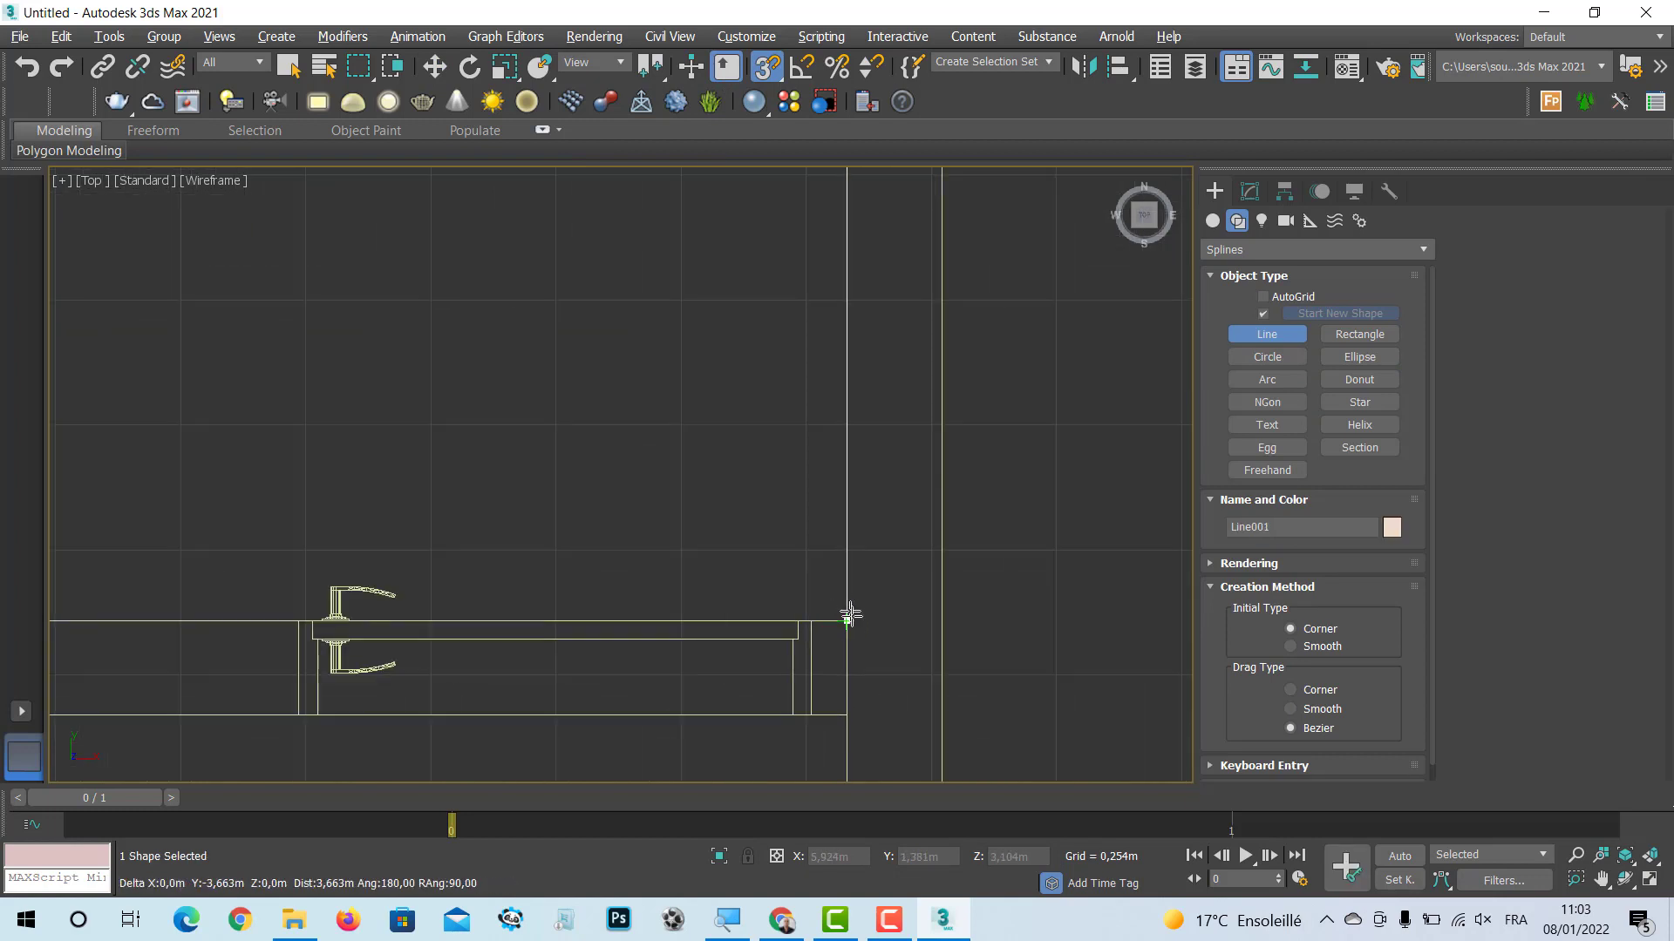
{"action": "left_click", "coordinate": [848, 614]}
{"action": "middle_click_drag", "start_coordinate": [291, 489], "coordinate": [973, 473]}
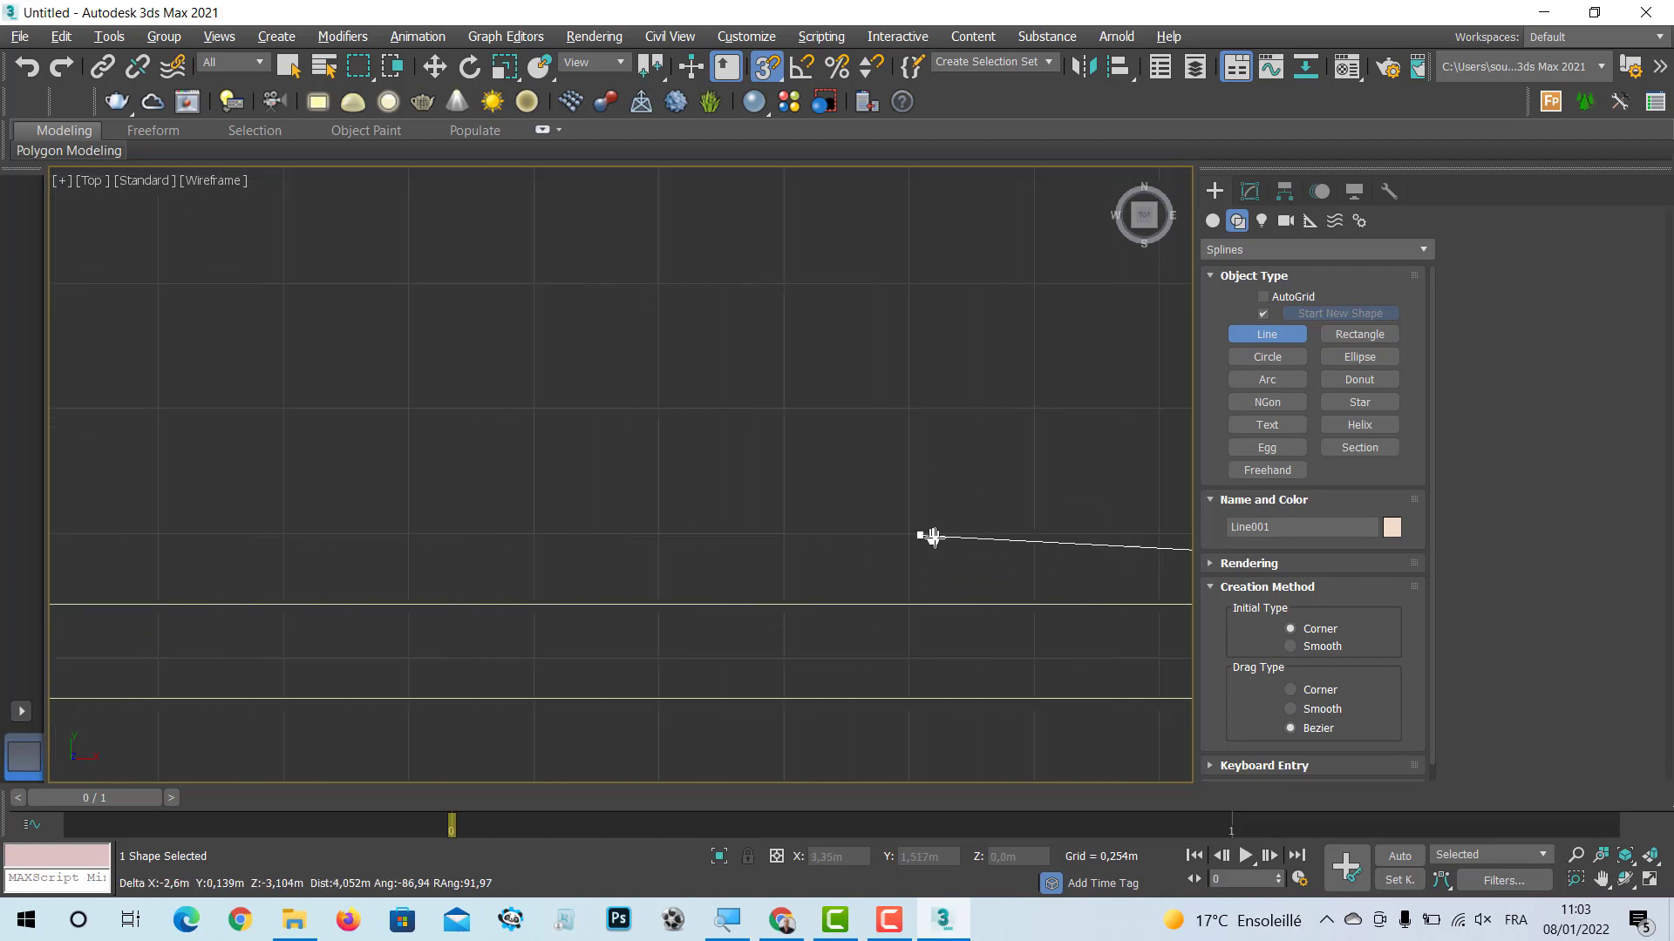
{"action": "mouse_move", "coordinate": [927, 535]}
{"action": "middle_mouse_down"}
{"action": "mouse_move", "coordinate": [964, 519]}
{"action": "mouse_move", "coordinate": [564, 579]}
{"action": "middle_mouse_up"}
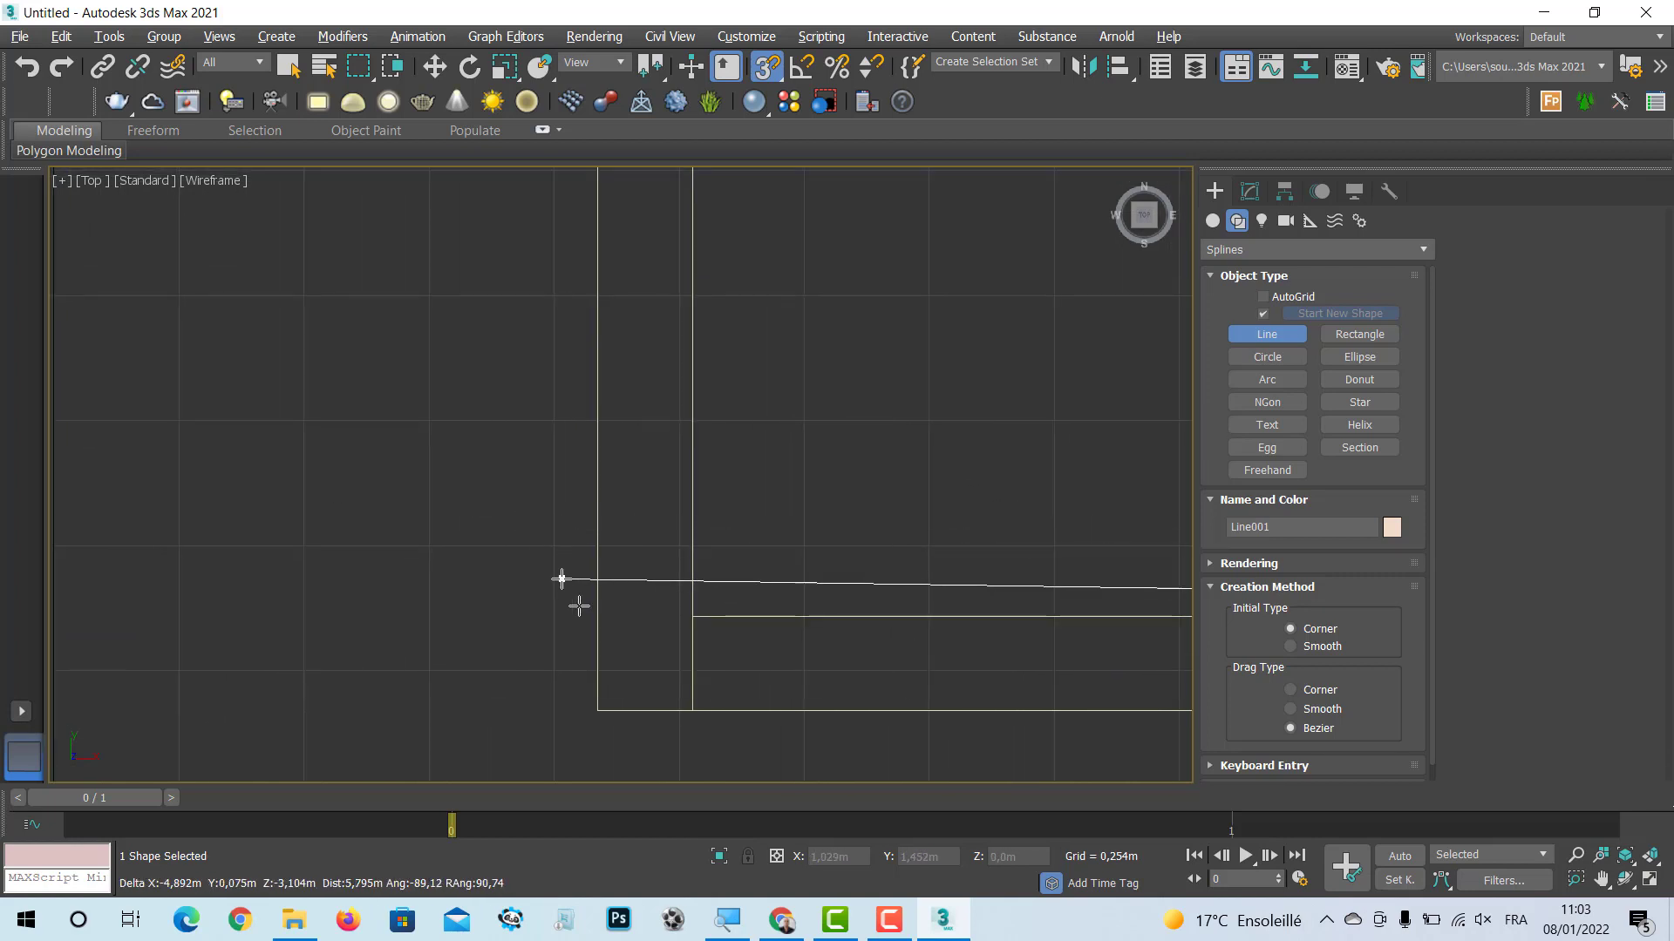
{"action": "left_click", "coordinate": [695, 610]}
{"action": "scroll", "coordinate": [722, 558], "scroll_direction": "down", "scroll_amount": 4}
{"action": "scroll", "coordinate": [712, 518], "scroll_direction": "up", "scroll_amount": 2}
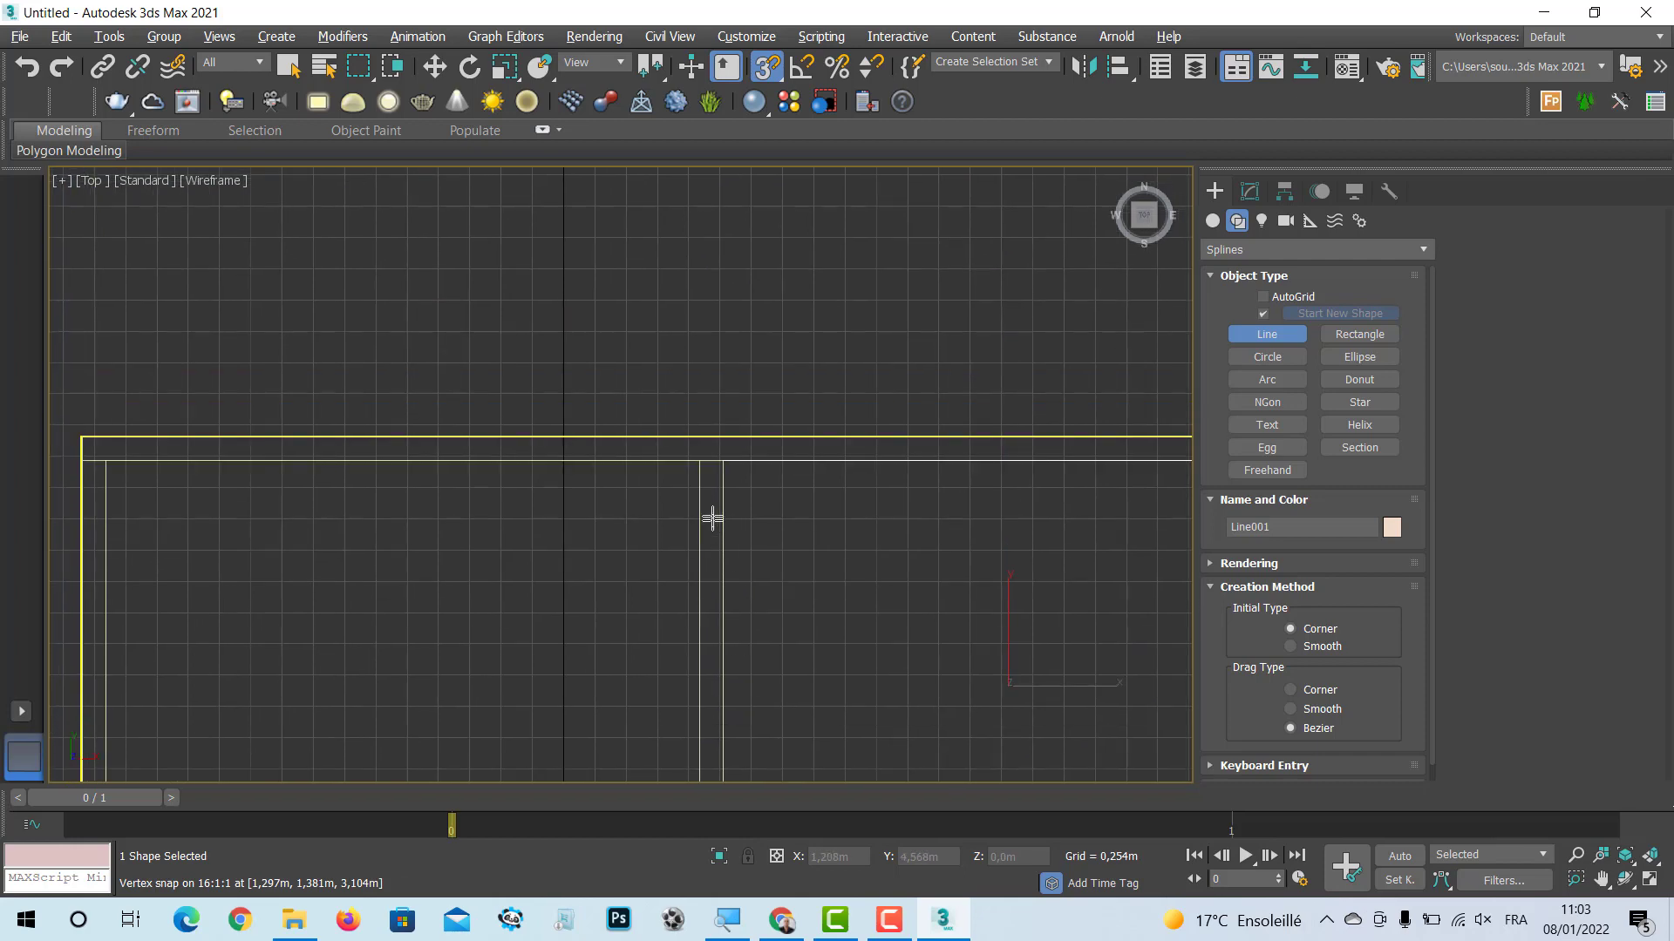
{"action": "scroll", "coordinate": [712, 519], "scroll_direction": "up", "scroll_amount": 6}
{"action": "left_click", "coordinate": [755, 297]}
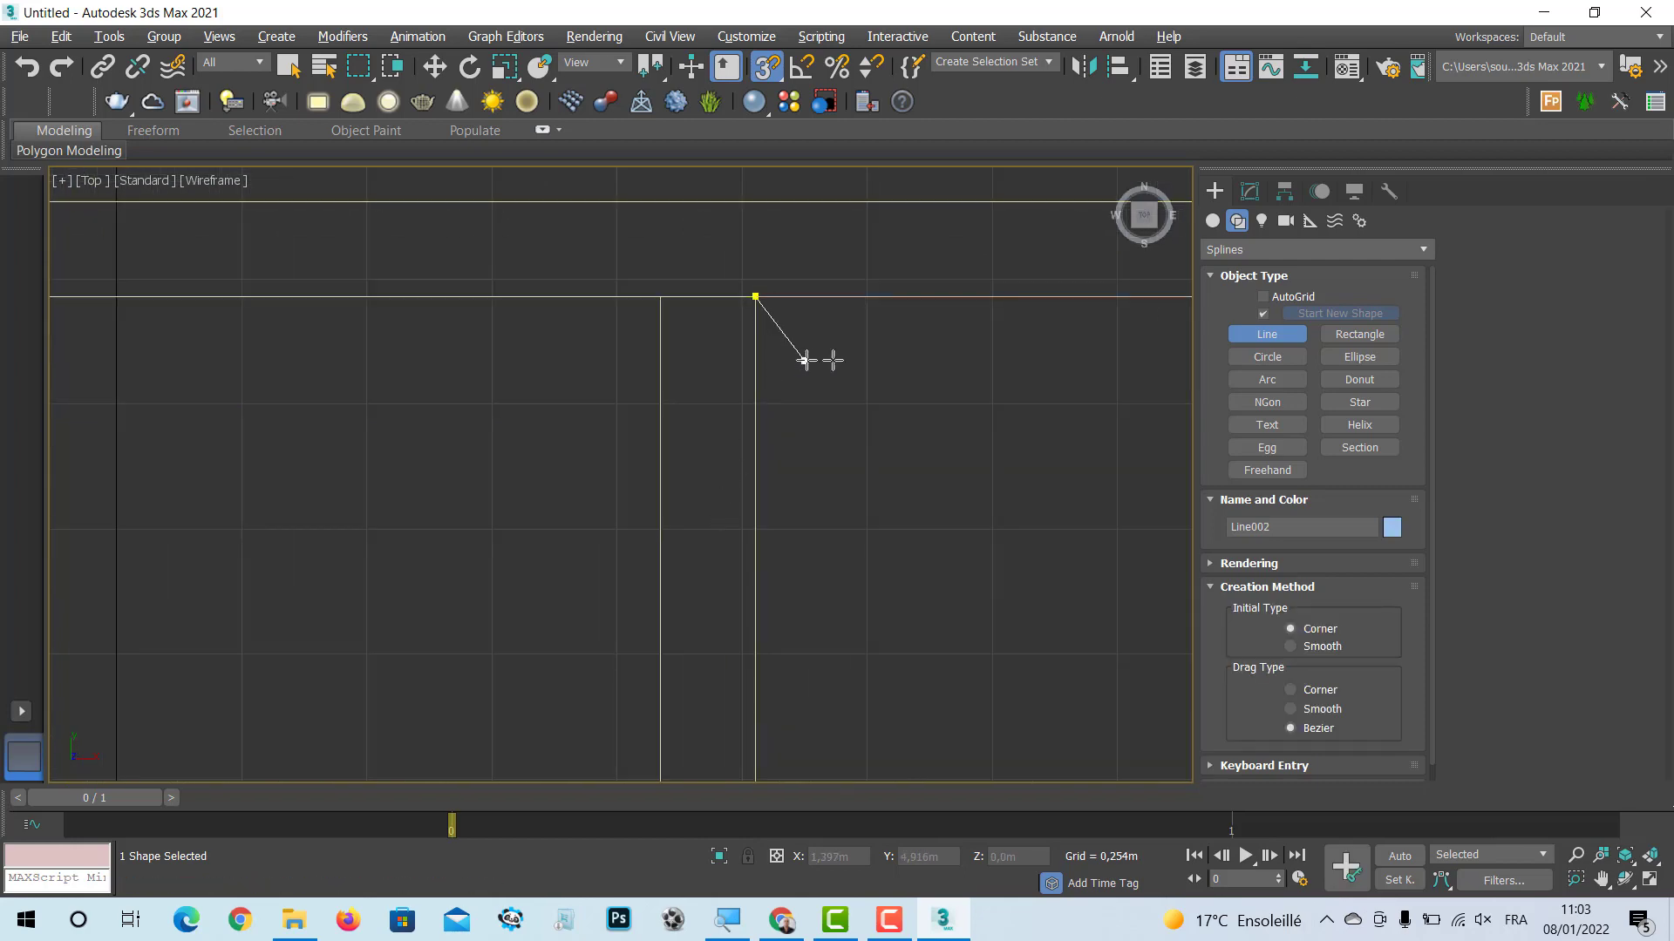
{"action": "scroll", "coordinate": [892, 400], "scroll_direction": "down", "scroll_amount": 6}
{"action": "middle_click_drag", "start_coordinate": [947, 424], "coordinate": [659, 447]}
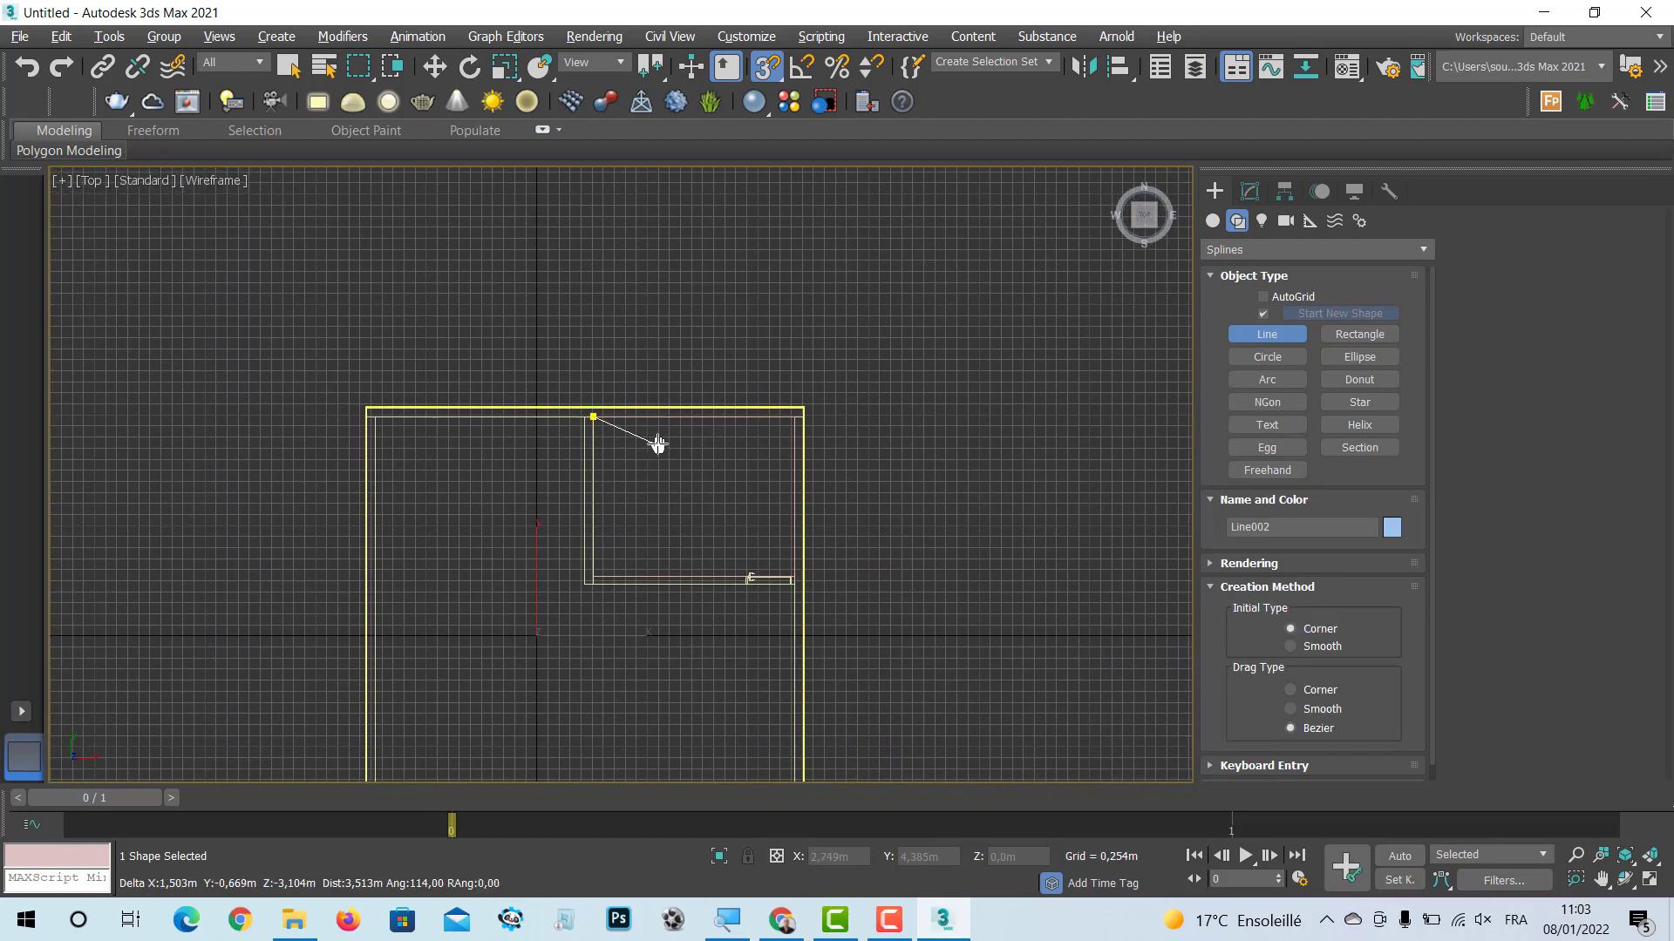
{"action": "right_click", "coordinate": [663, 441]}
{"action": "left_click", "coordinate": [802, 477]}
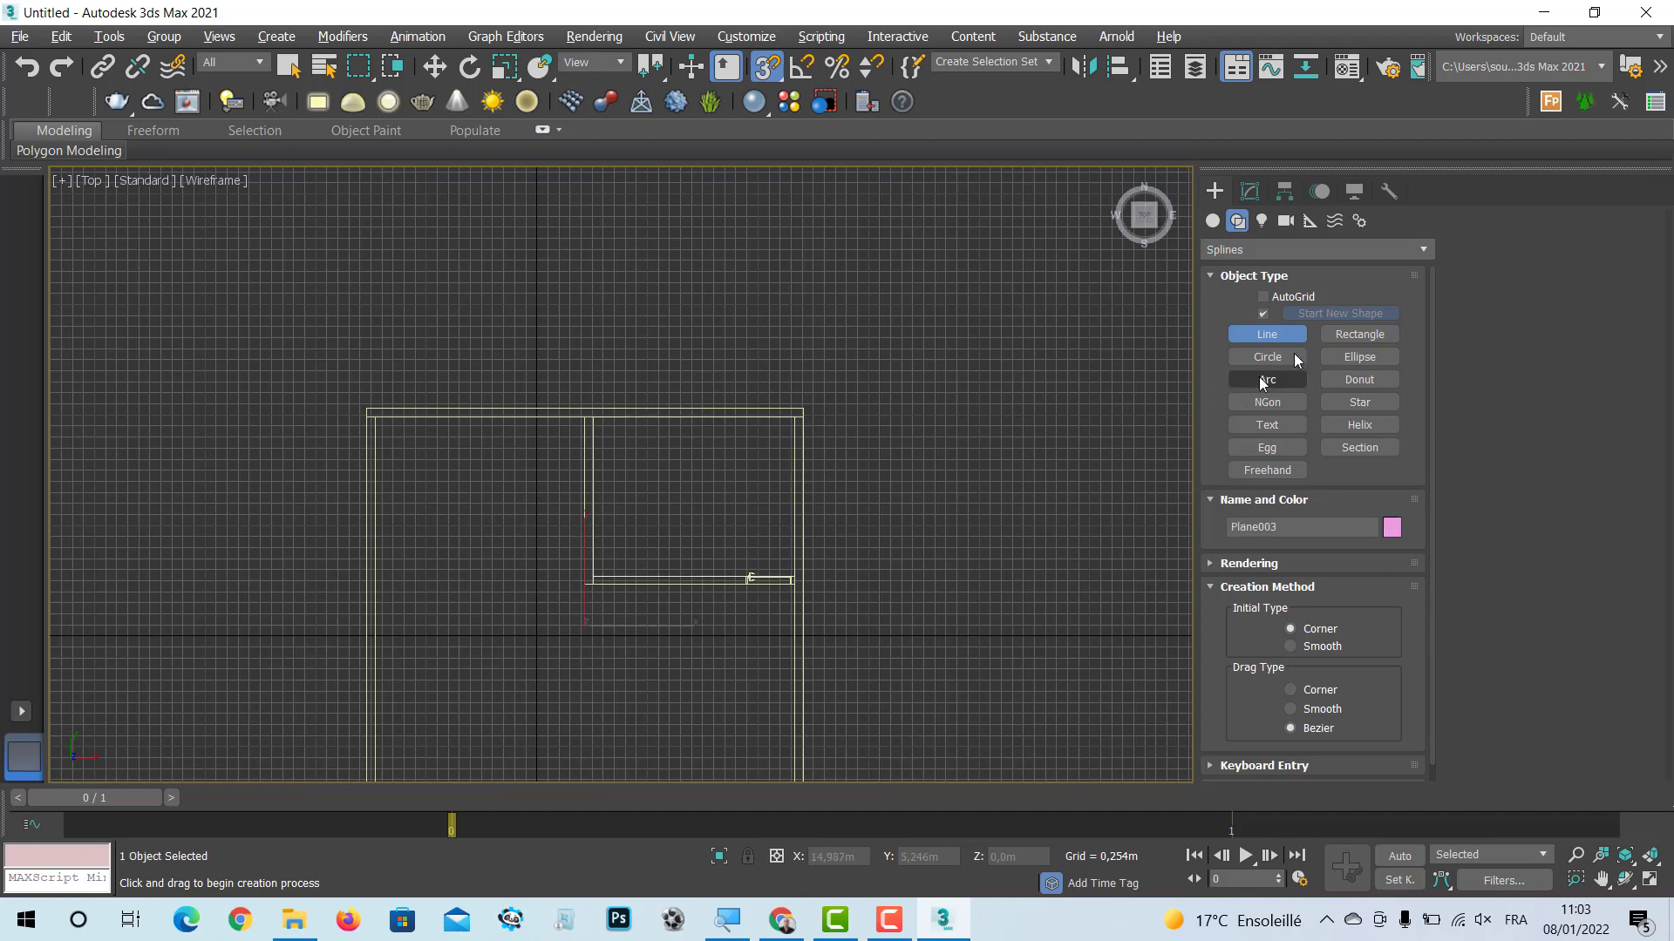
Step: Trace the small upper-storey room's inner outline with a vertex-snapped line through its four corners and close the spline
{"action": "scroll", "coordinate": [750, 462], "scroll_direction": "up", "scroll_amount": 6}
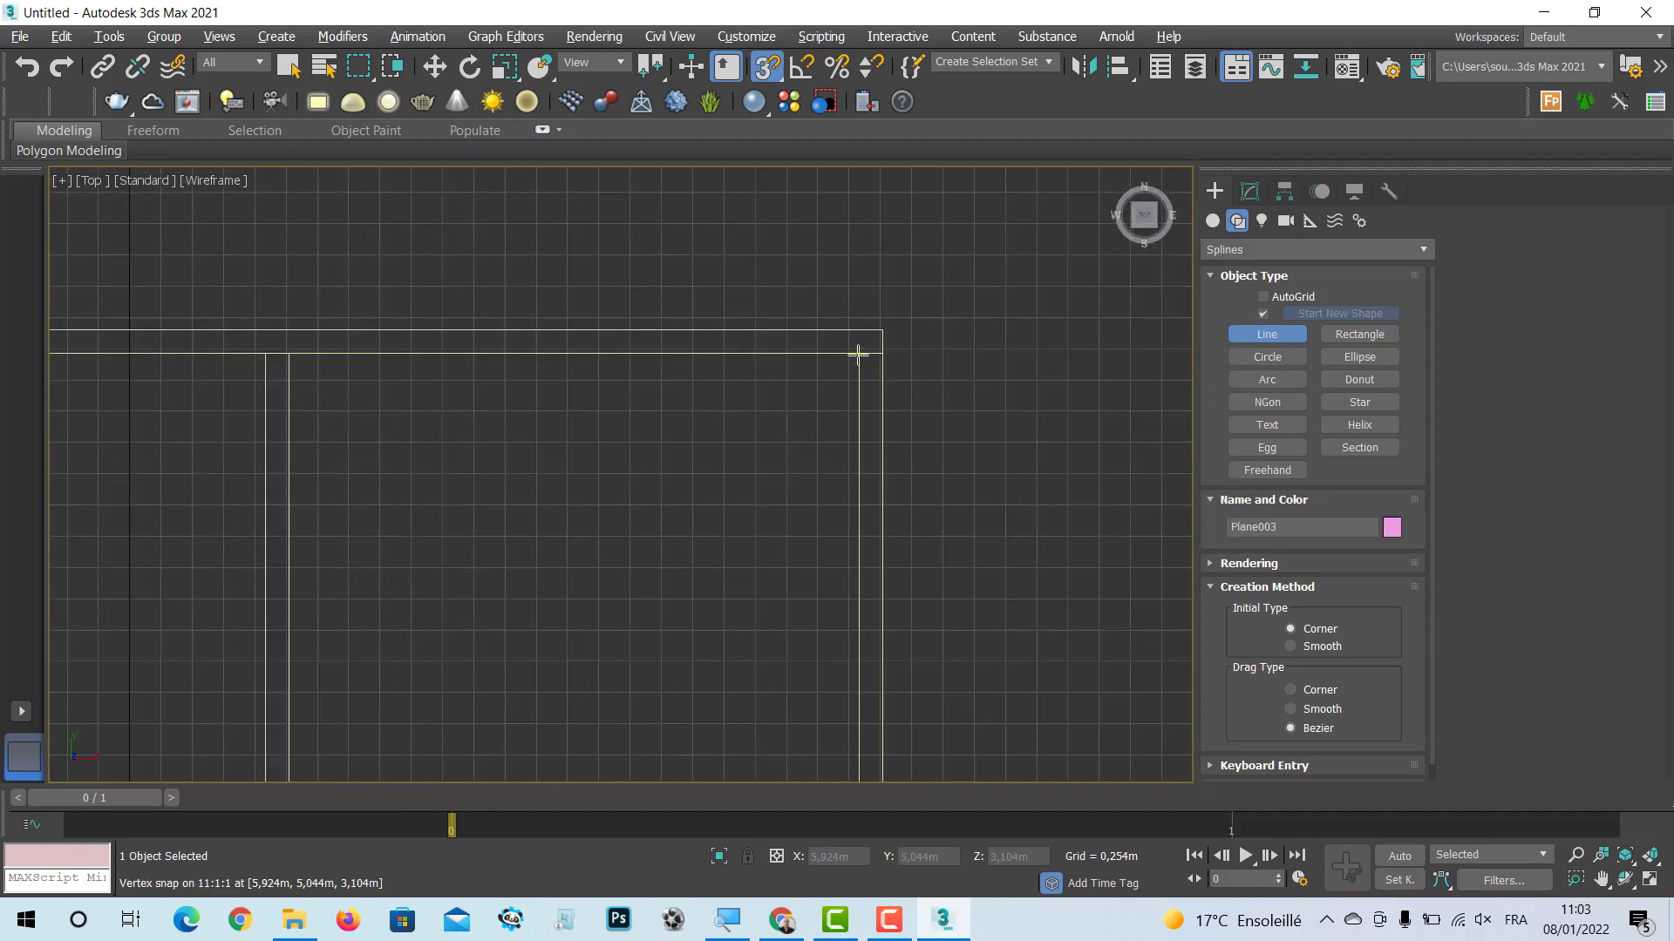
{"action": "left_click", "coordinate": [857, 353]}
{"action": "left_click", "coordinate": [289, 353]}
{"action": "middle_click_drag", "start_coordinate": [400, 665], "coordinate": [558, 394]}
{"action": "left_click", "coordinate": [454, 519]}
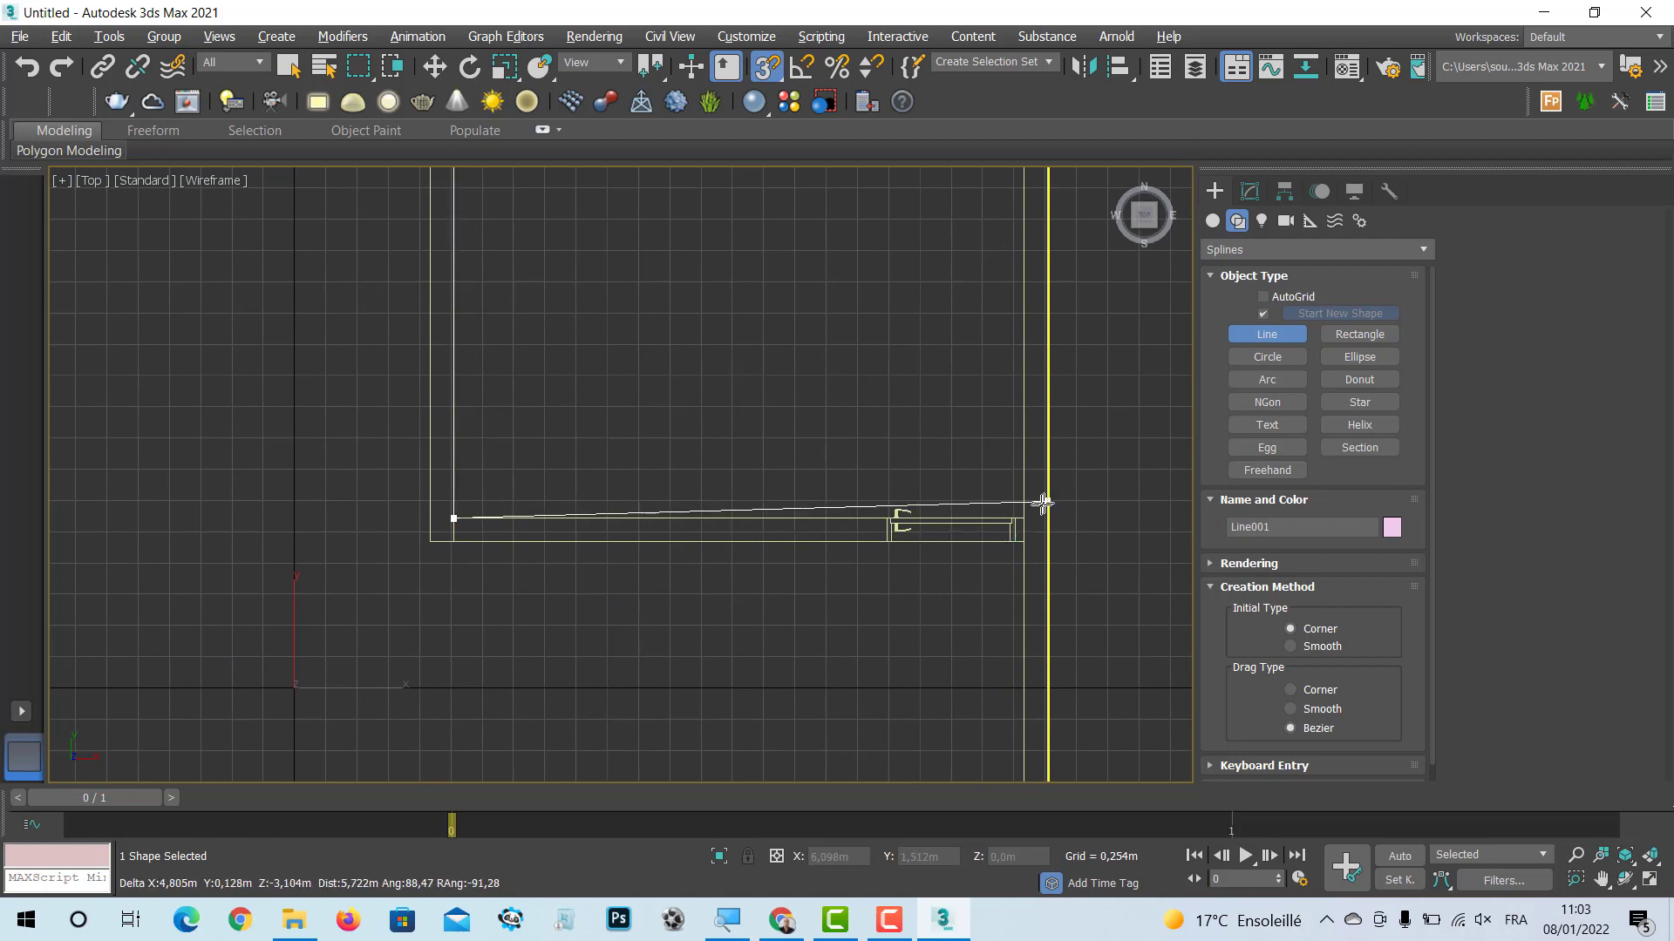
{"action": "left_click", "coordinate": [1003, 475]}
{"action": "middle_click_drag", "start_coordinate": [981, 298], "coordinate": [844, 593]}
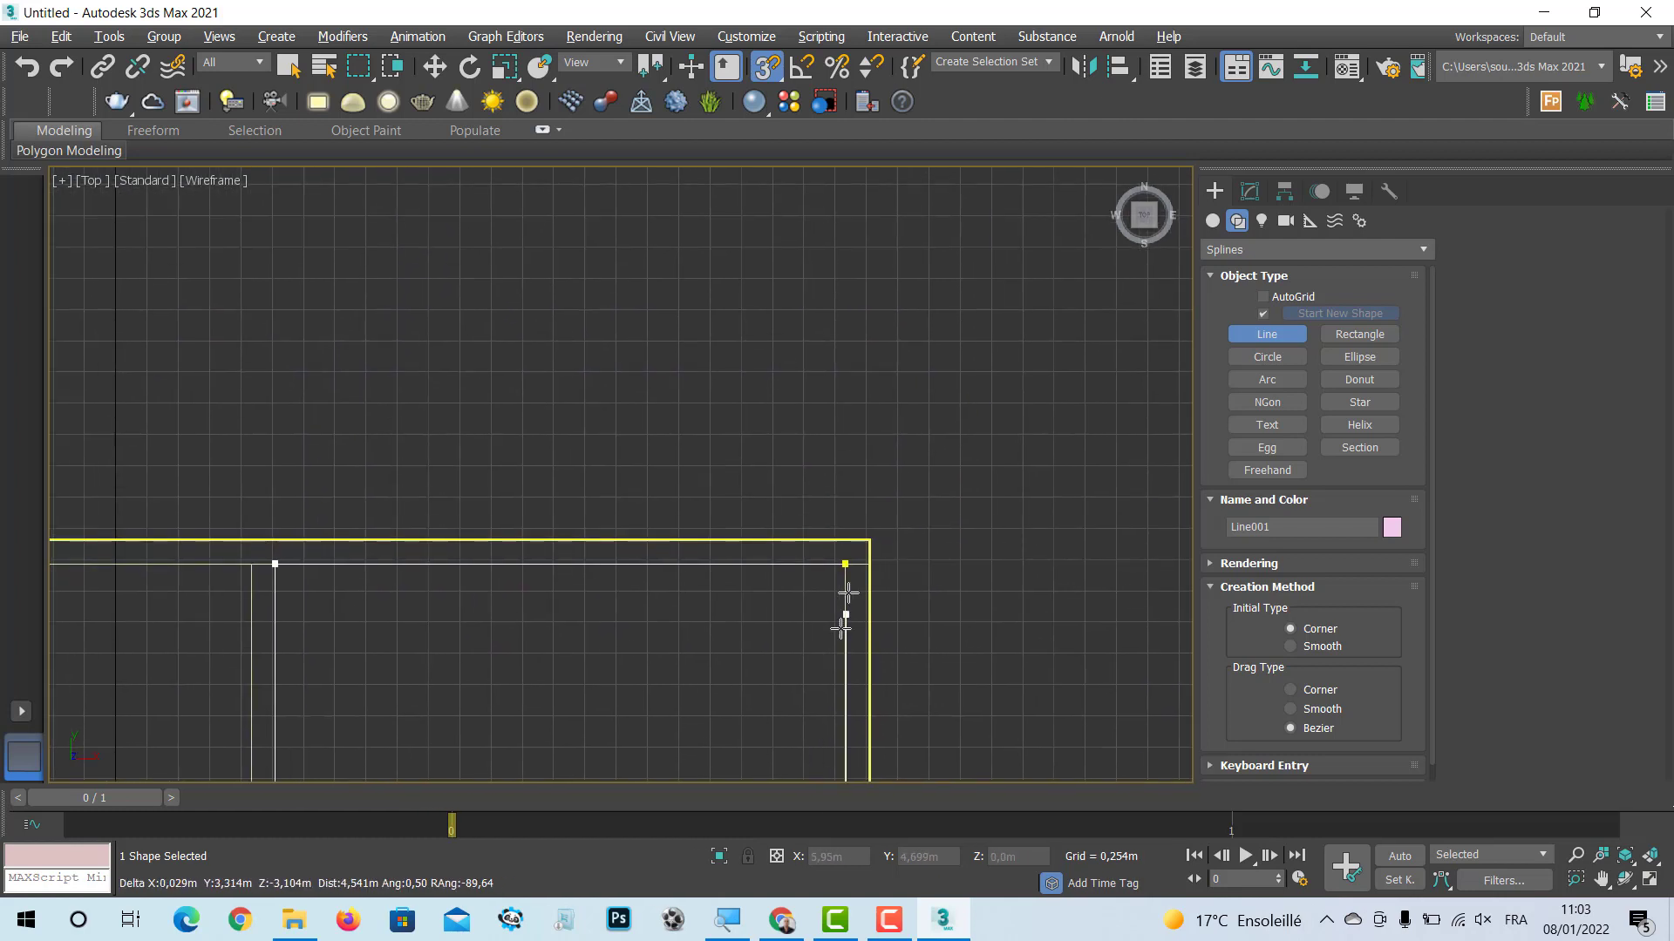
{"action": "left_click", "coordinate": [844, 565]}
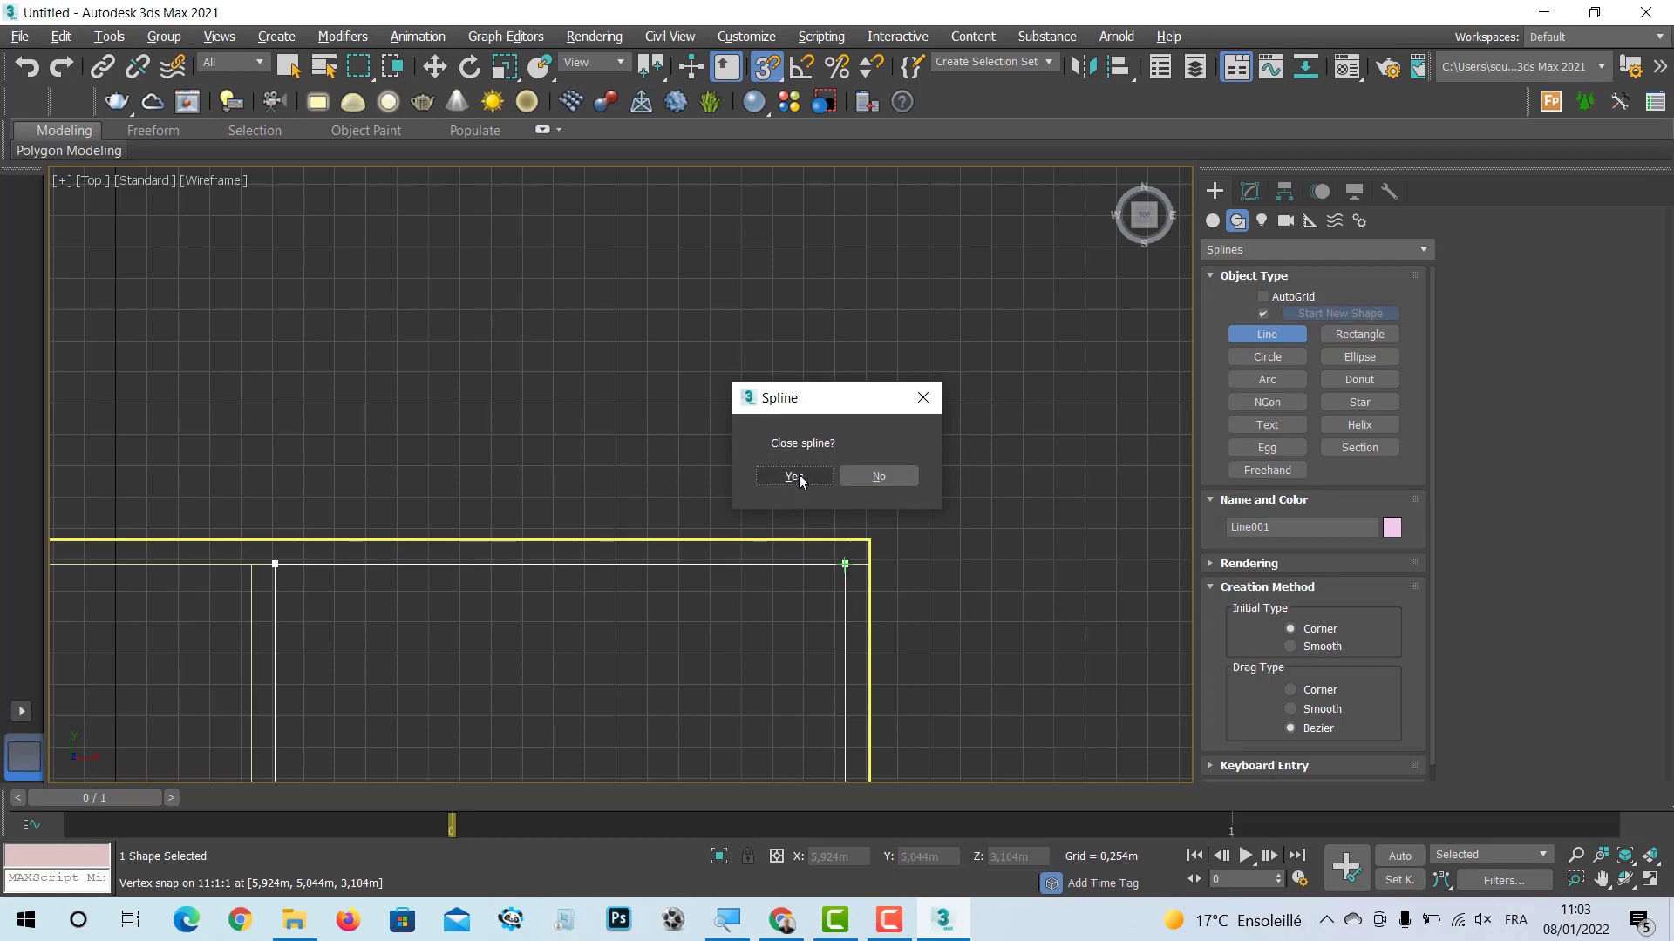
{"action": "left_click", "coordinate": [788, 474]}
Step: Isolate the room outline in a maximized Left view and enter its Vertex level with the Move tool active
{"action": "key", "text": "alt+w"}
{"action": "scroll", "coordinate": [419, 643], "scroll_direction": "up", "scroll_amount": 1}
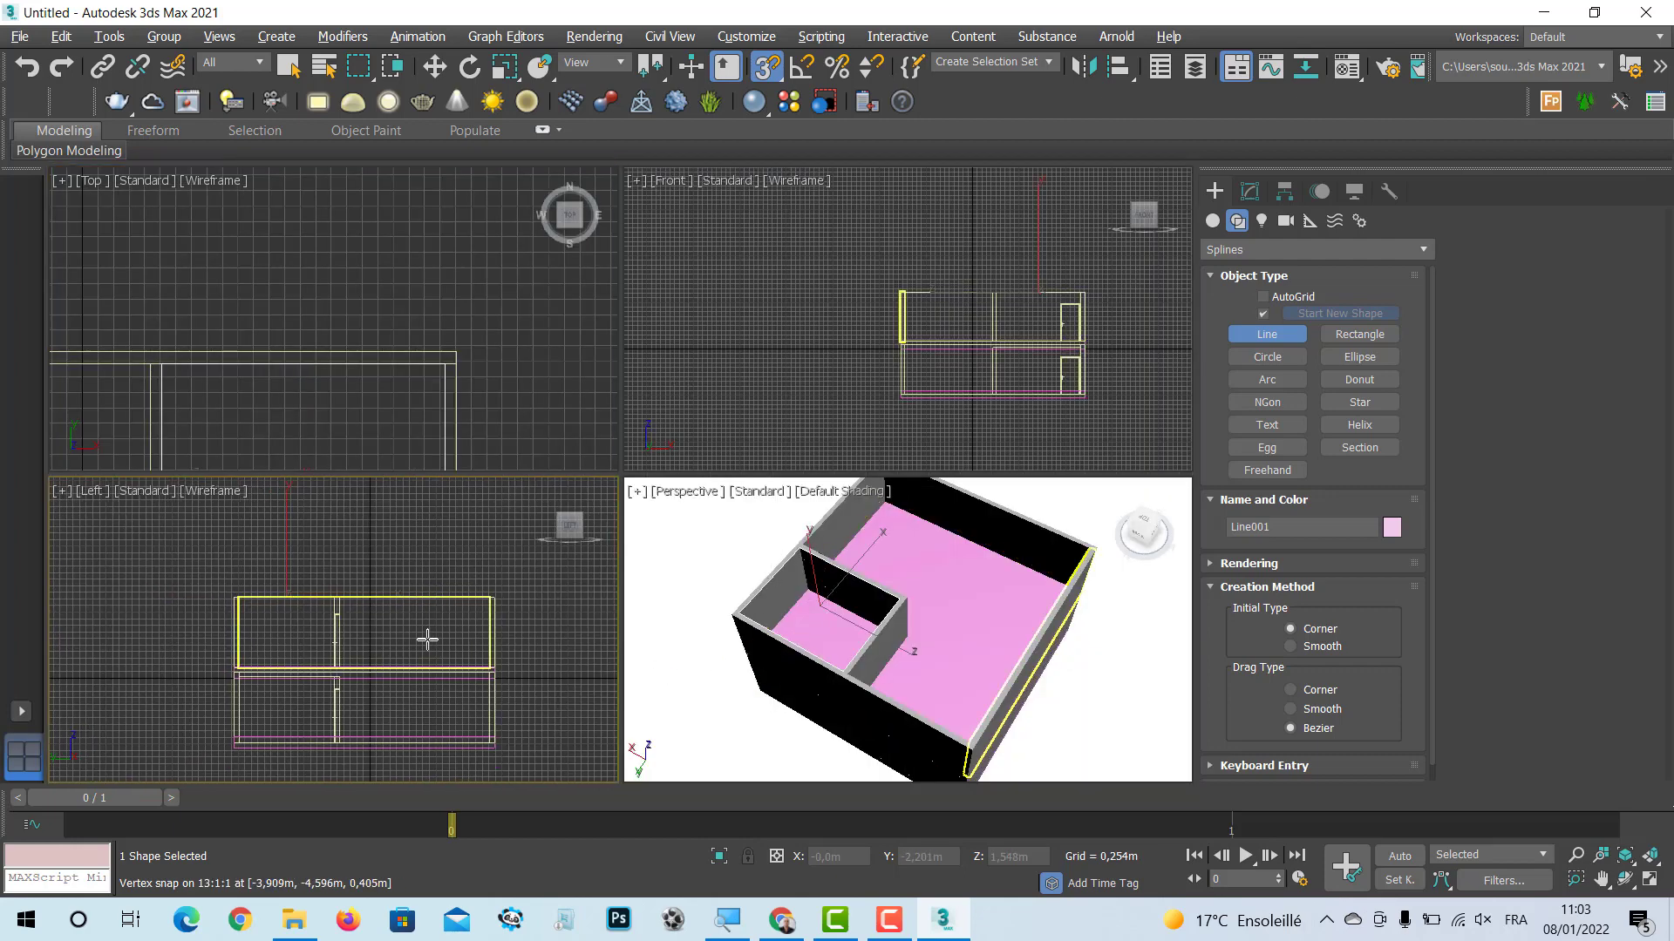
{"action": "key", "text": "alt+w"}
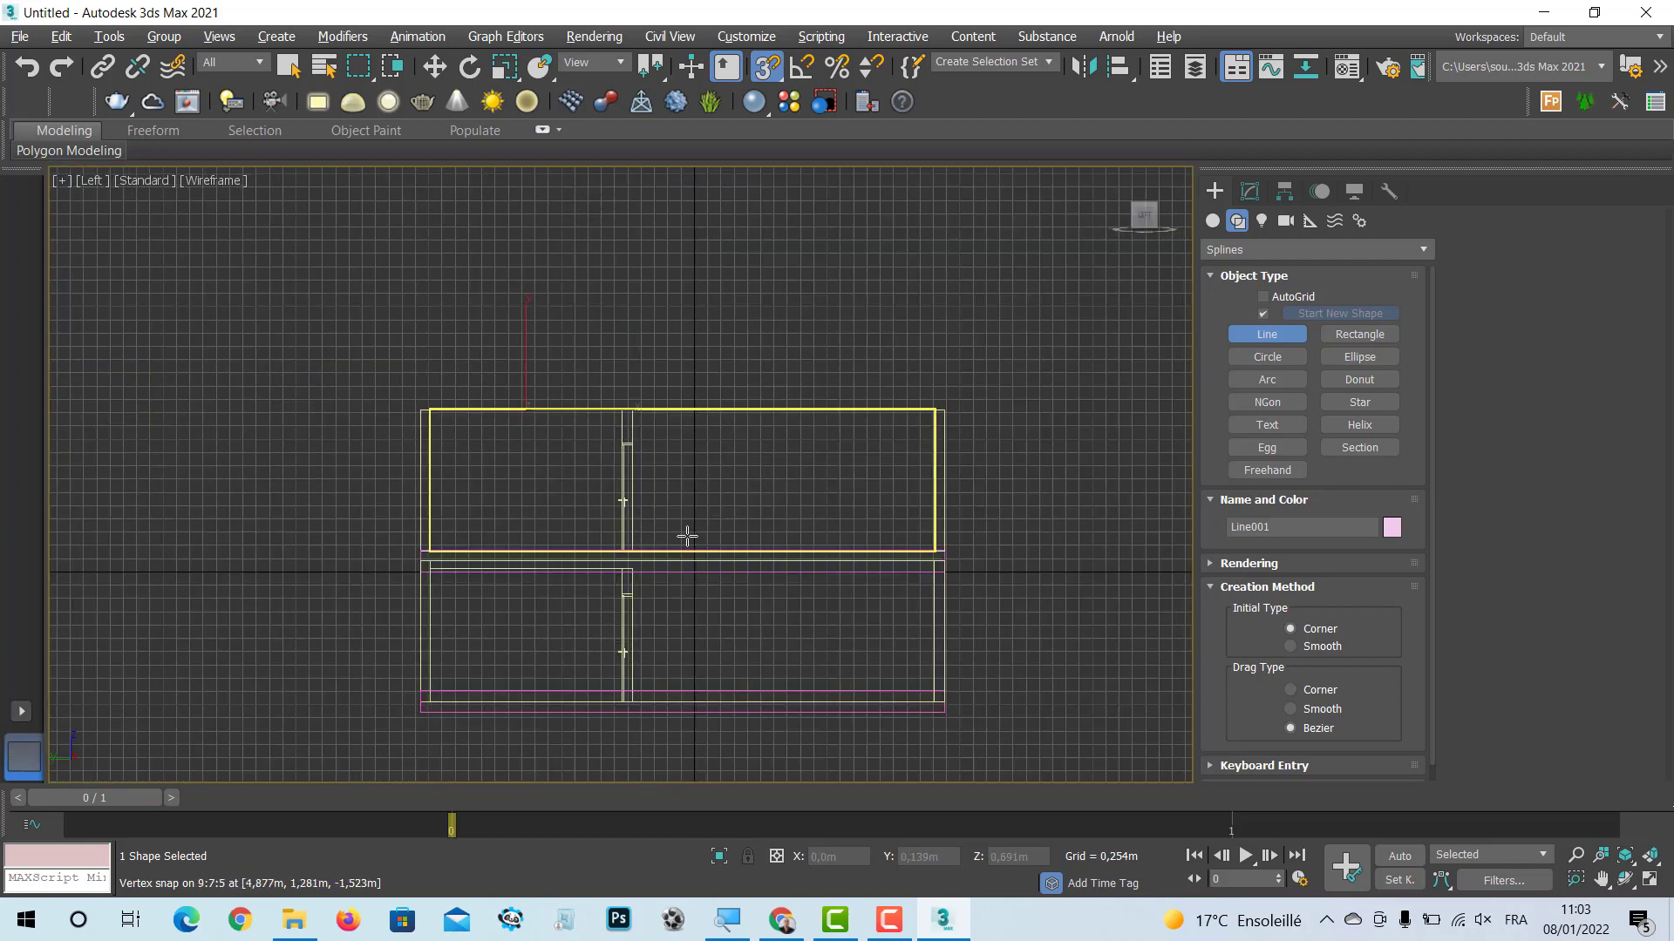
{"action": "left_click", "coordinate": [720, 857]}
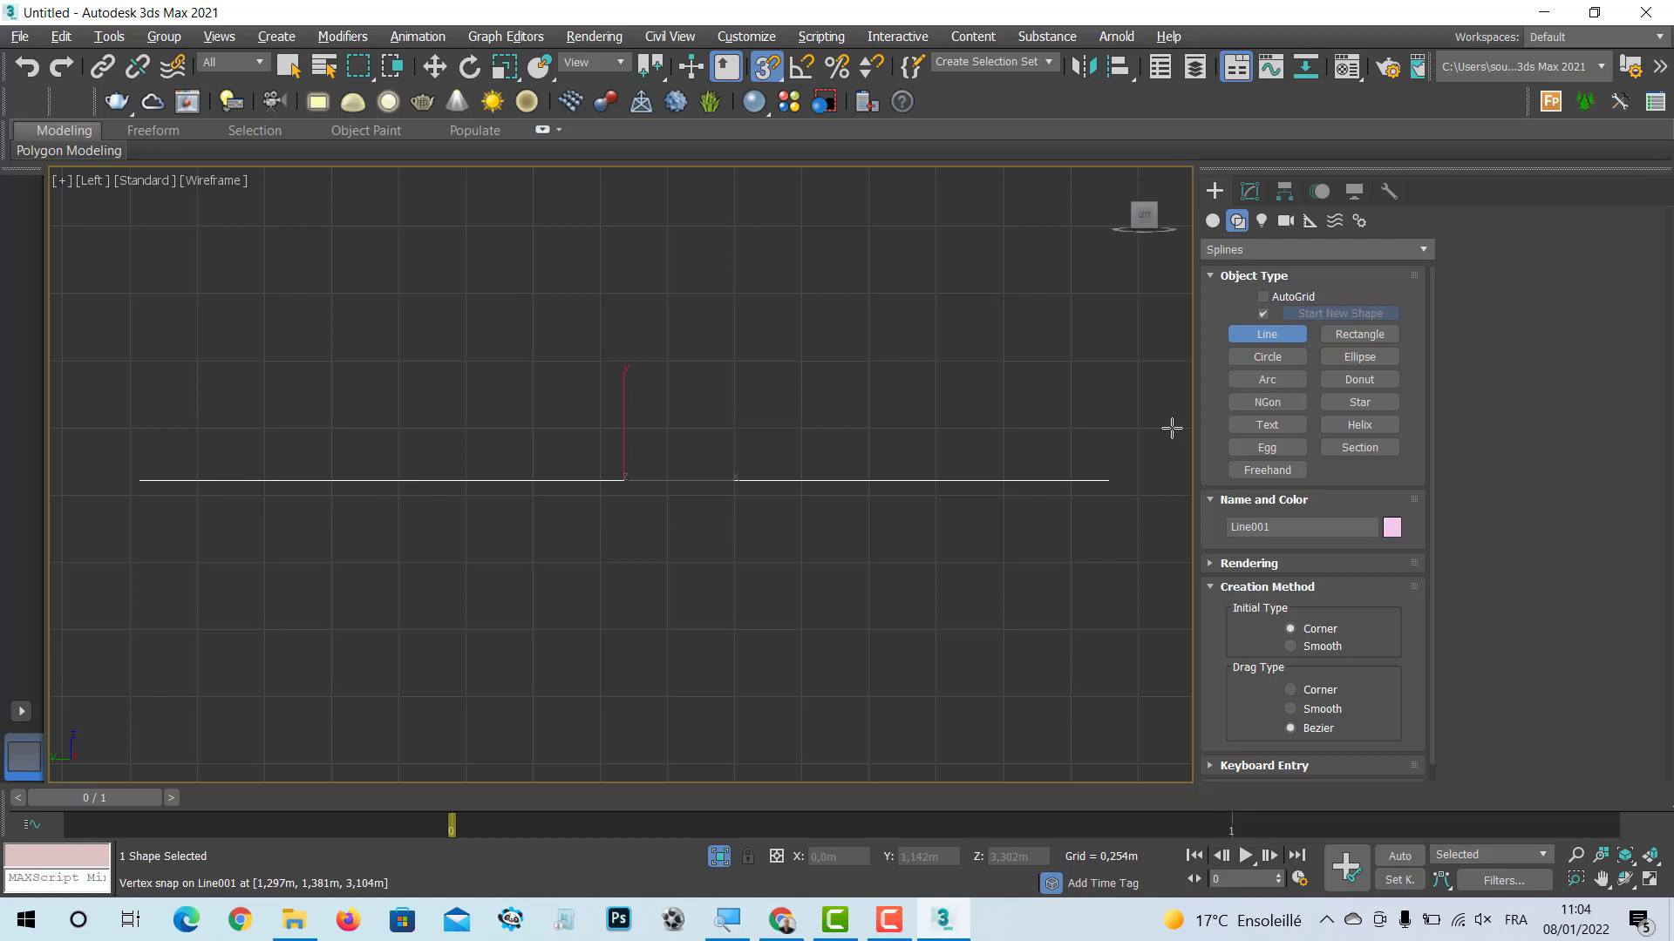
{"action": "key", "text": "w"}
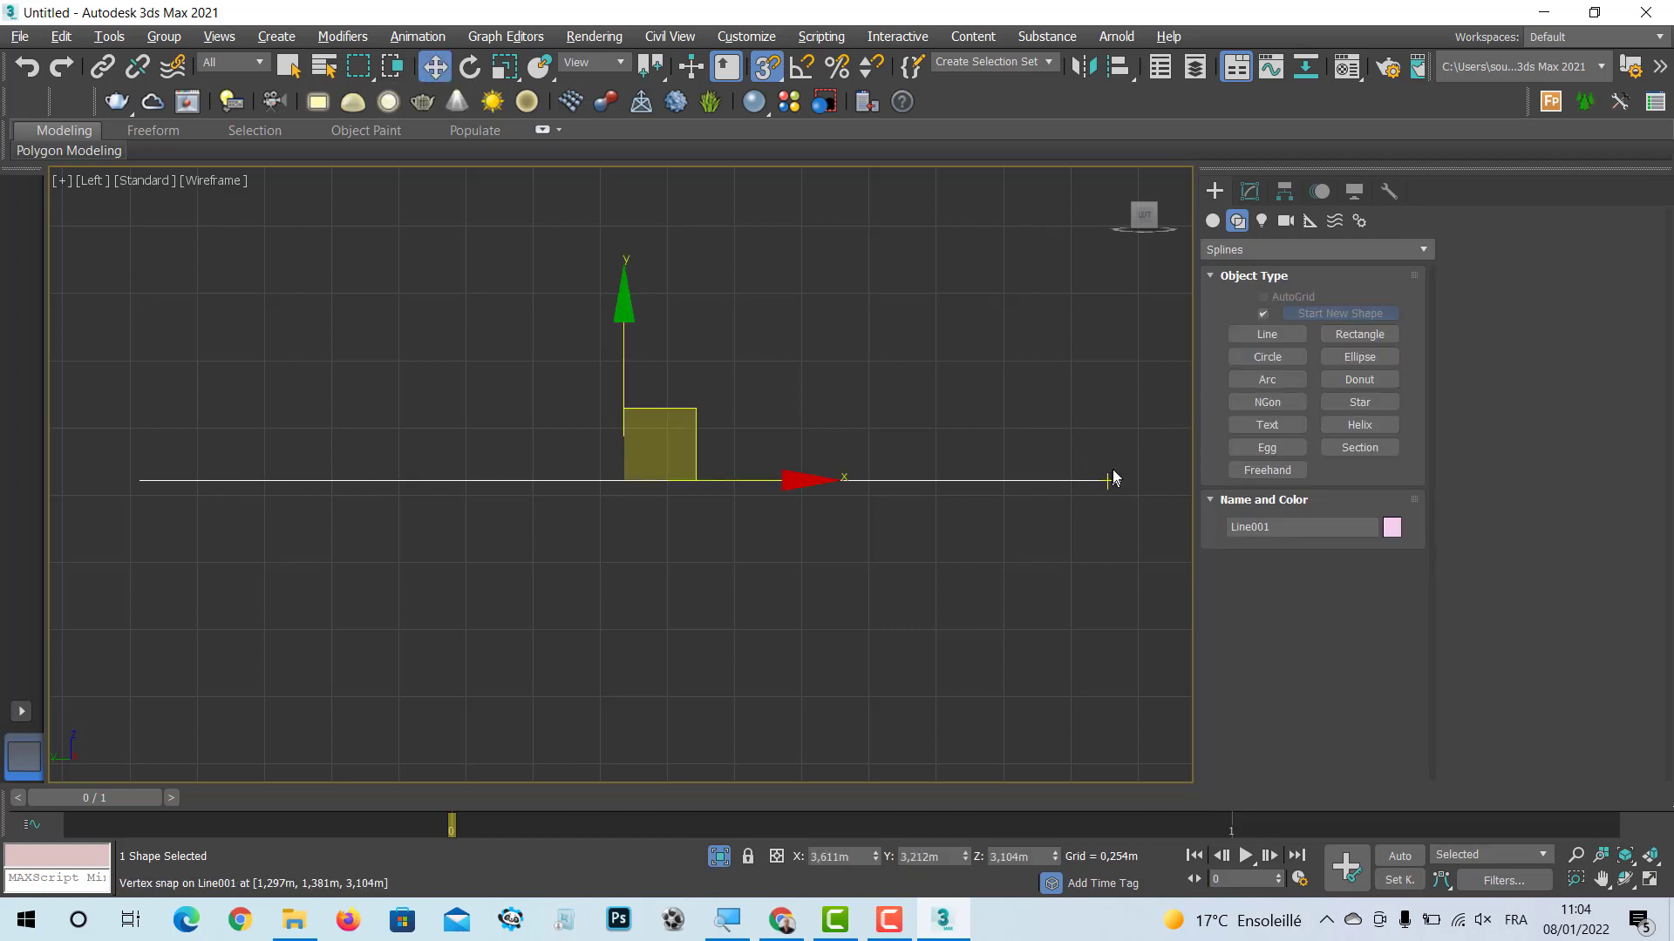
{"action": "left_click", "coordinate": [1249, 191]}
{"action": "left_click", "coordinate": [1282, 501]}
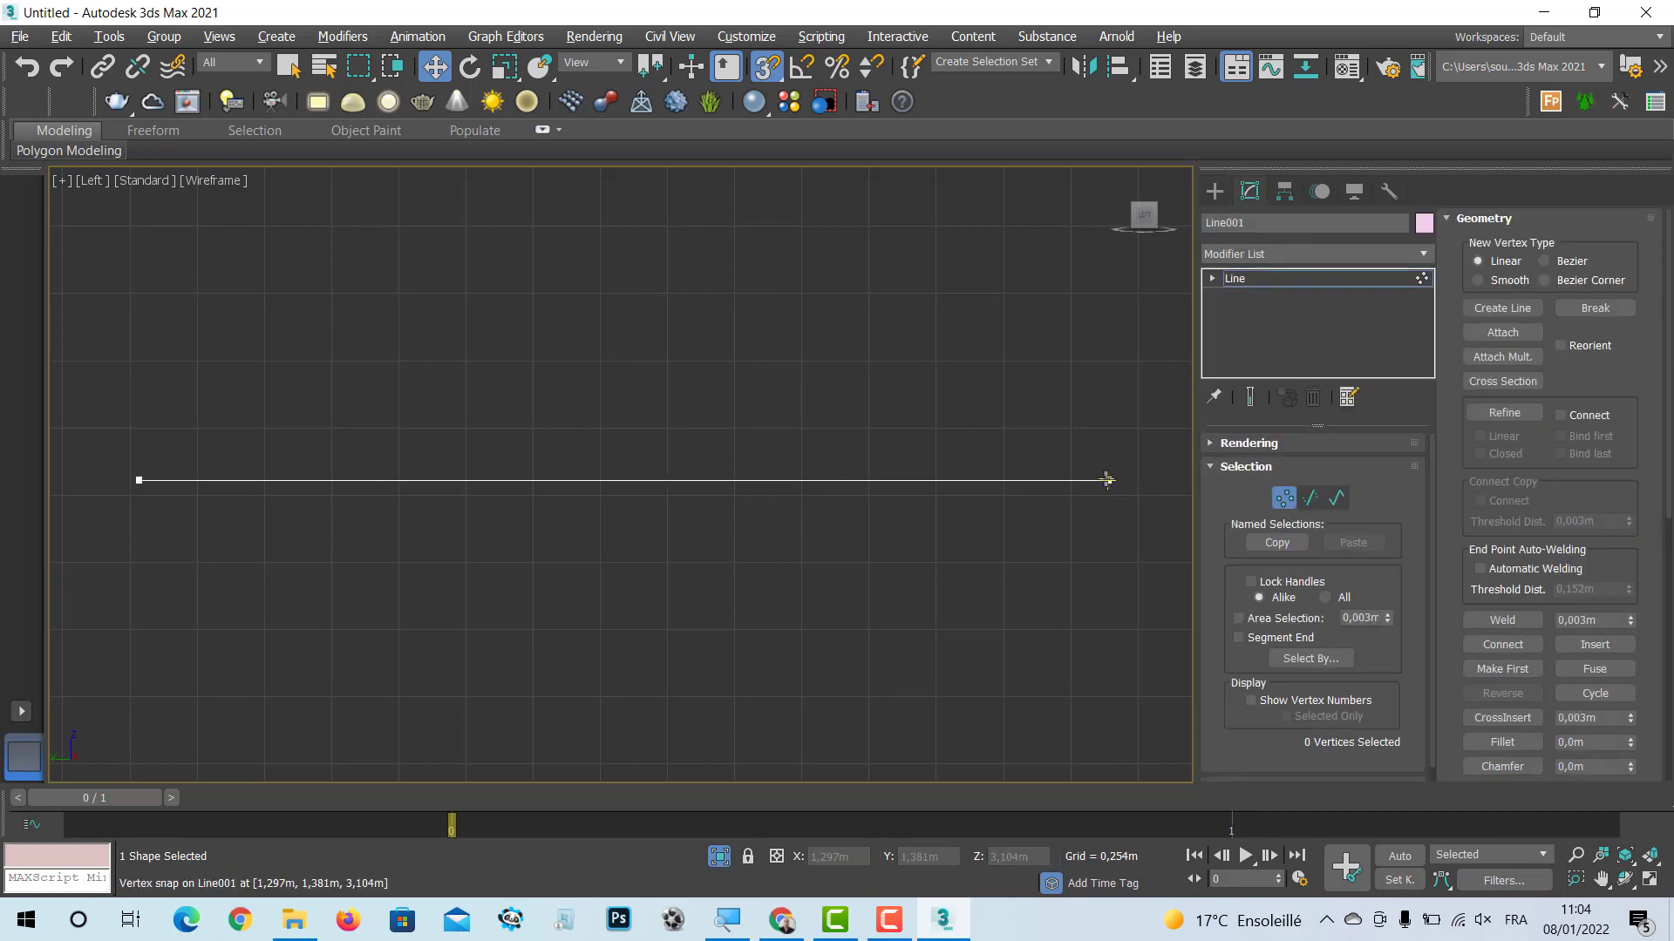
Step: Try to raise one end vertex of the isolated outline freehand along the vertical axis, and undo the move
{"action": "left_click", "coordinate": [1109, 480]}
{"action": "left_click_drag", "start_coordinate": [1110, 383], "coordinate": [1111, 265]}
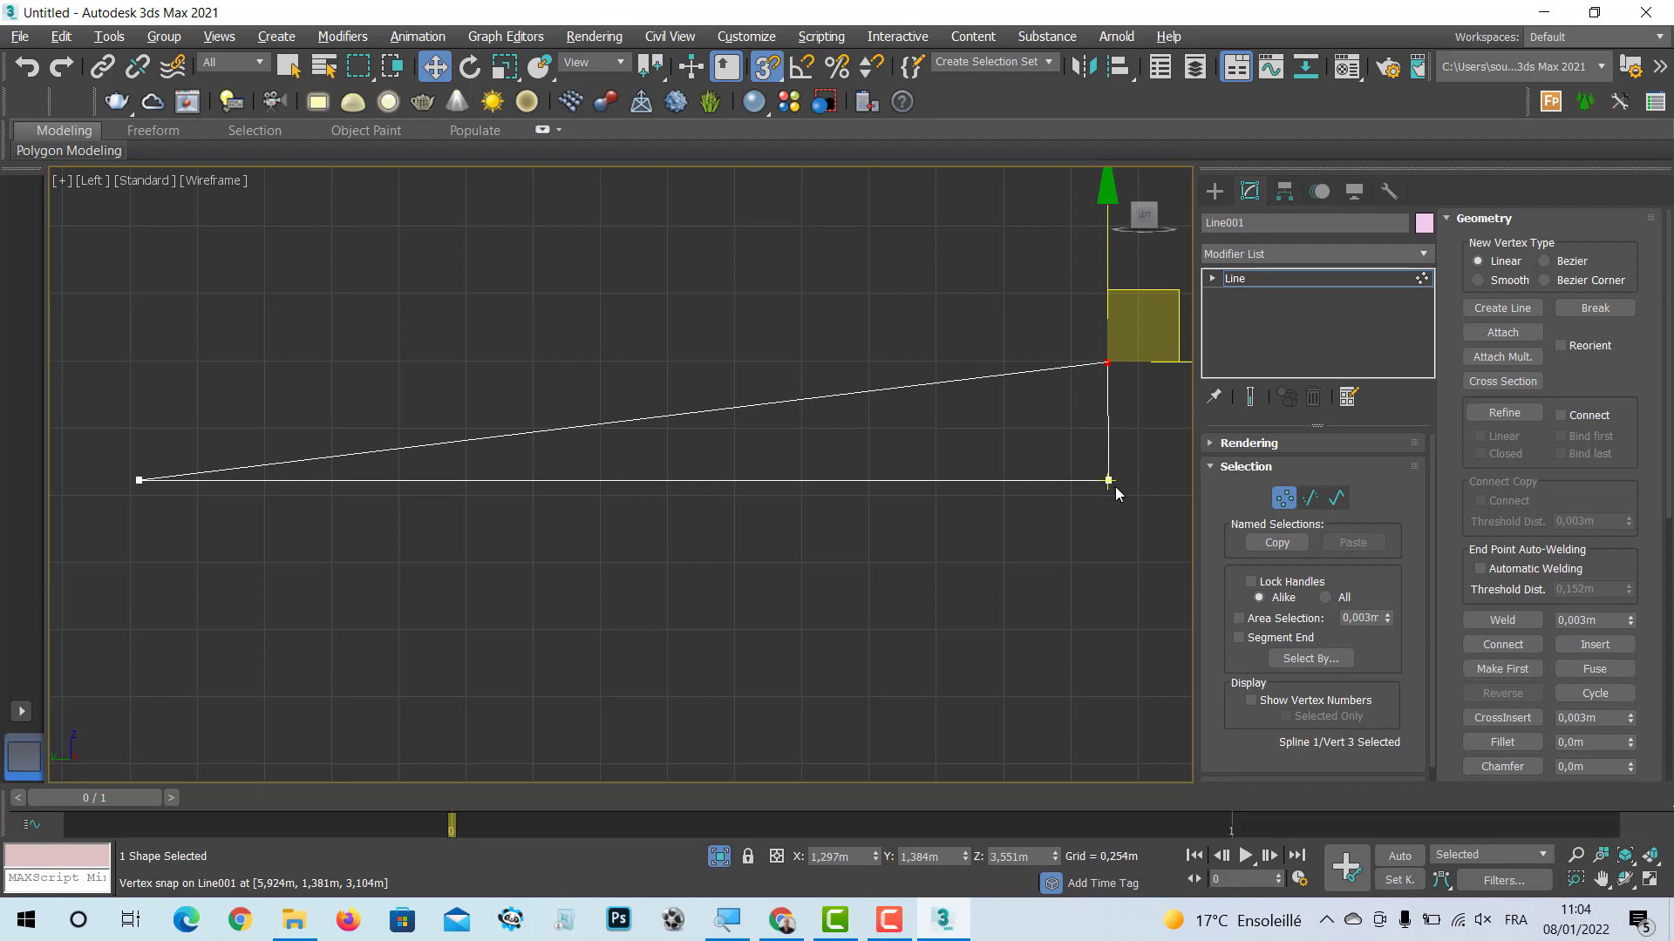
{"action": "key", "text": "ctrl+z"}
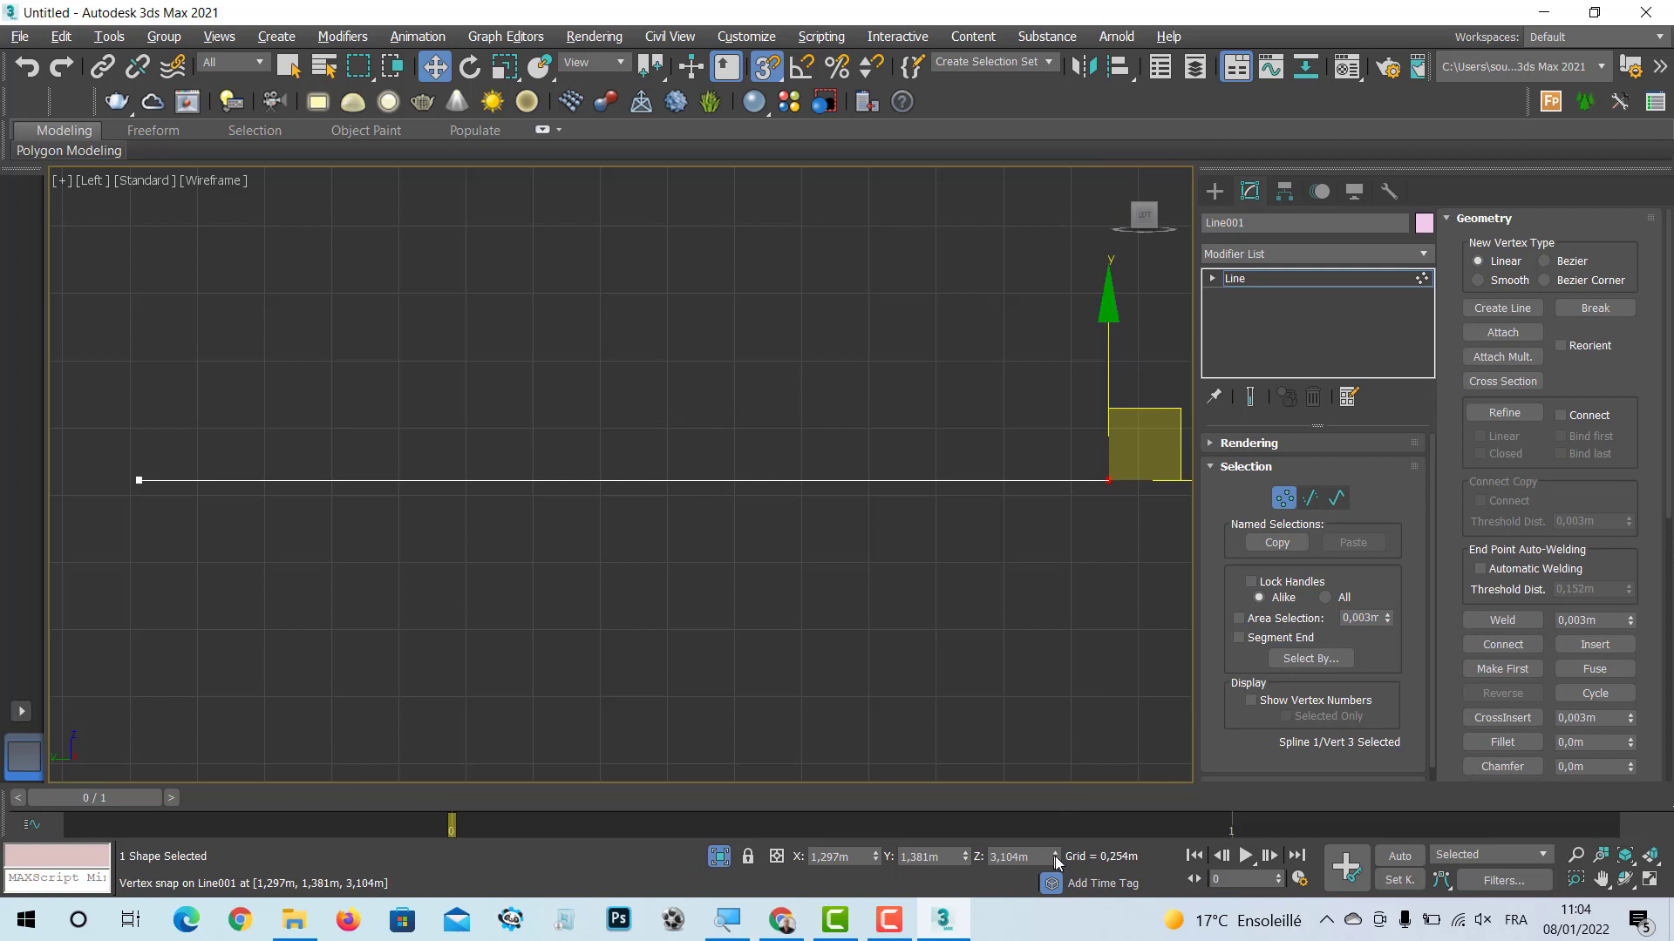
Step: Raise the end vertex to Z 3,427 m, level it again at Z 3,104 m, and leave Vertex editing
{"action": "left_click_drag", "start_coordinate": [1056, 863], "coordinate": [1043, 830]}
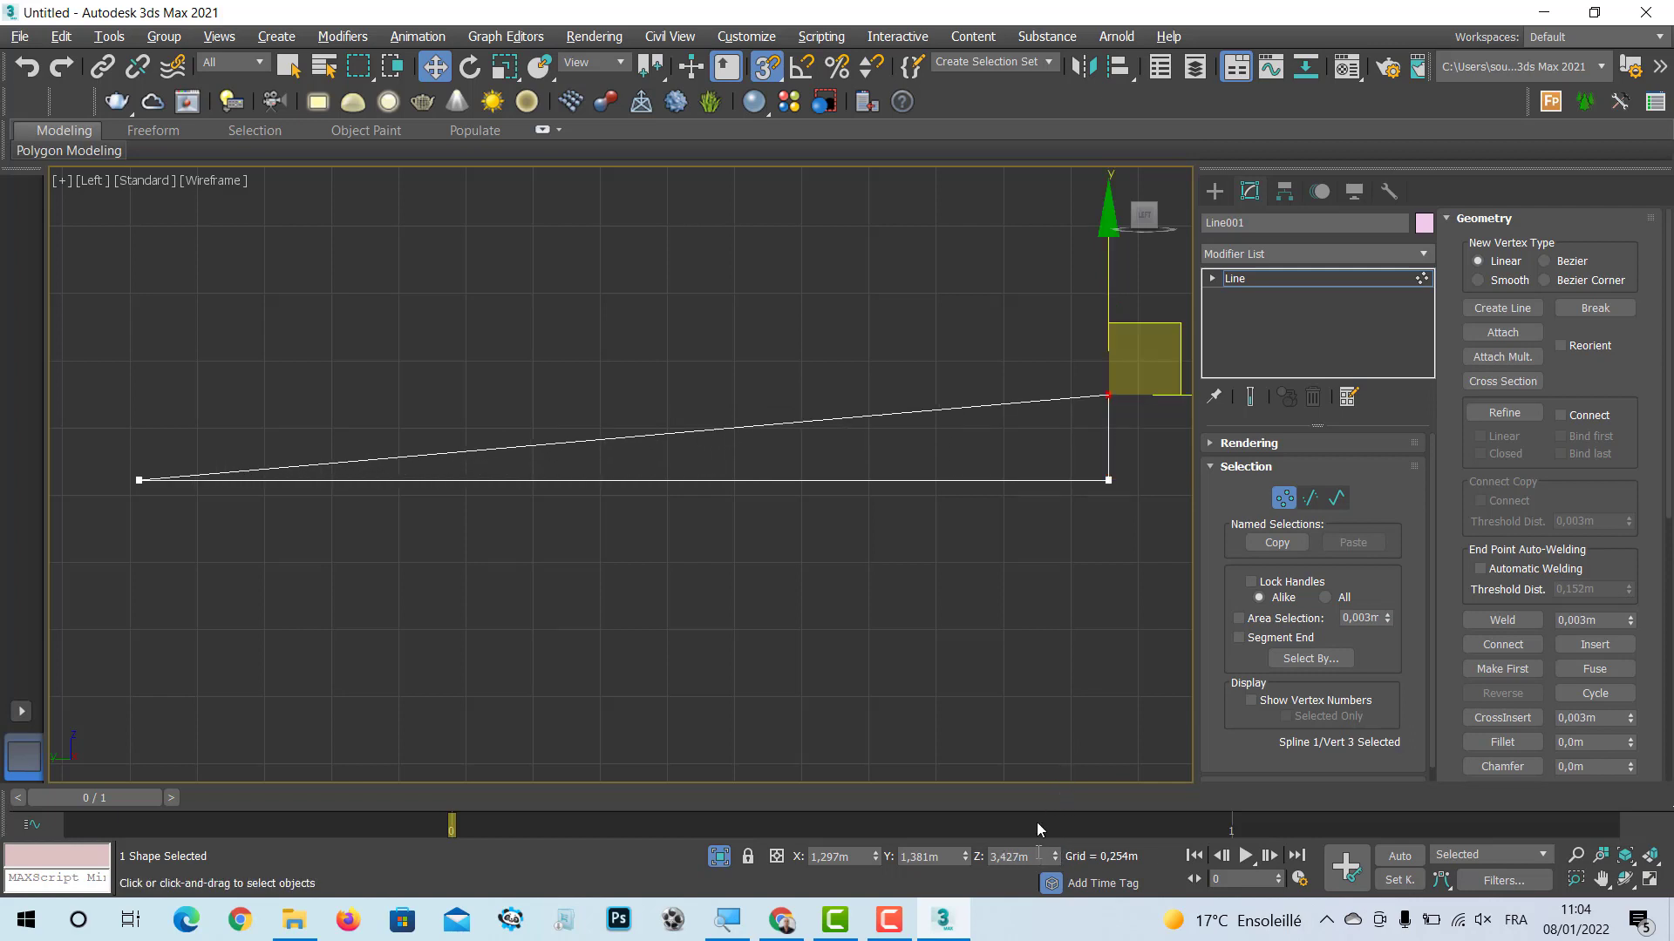
{"action": "left_click", "coordinate": [1107, 480]}
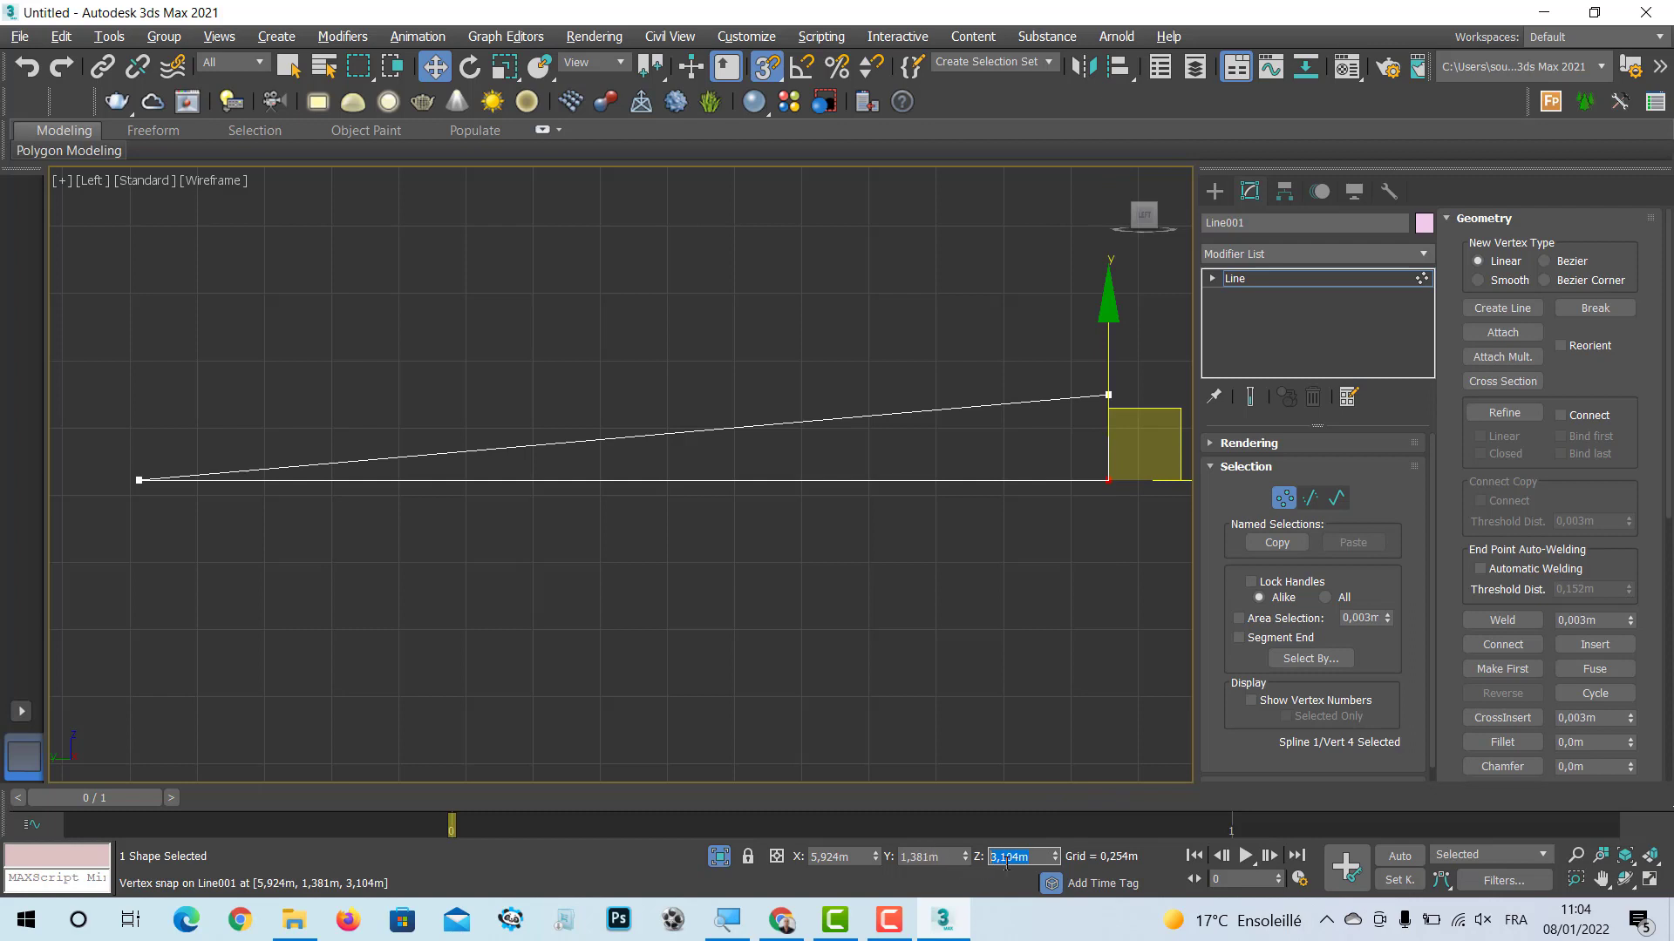
{"action": "left_click", "coordinate": [1106, 397]}
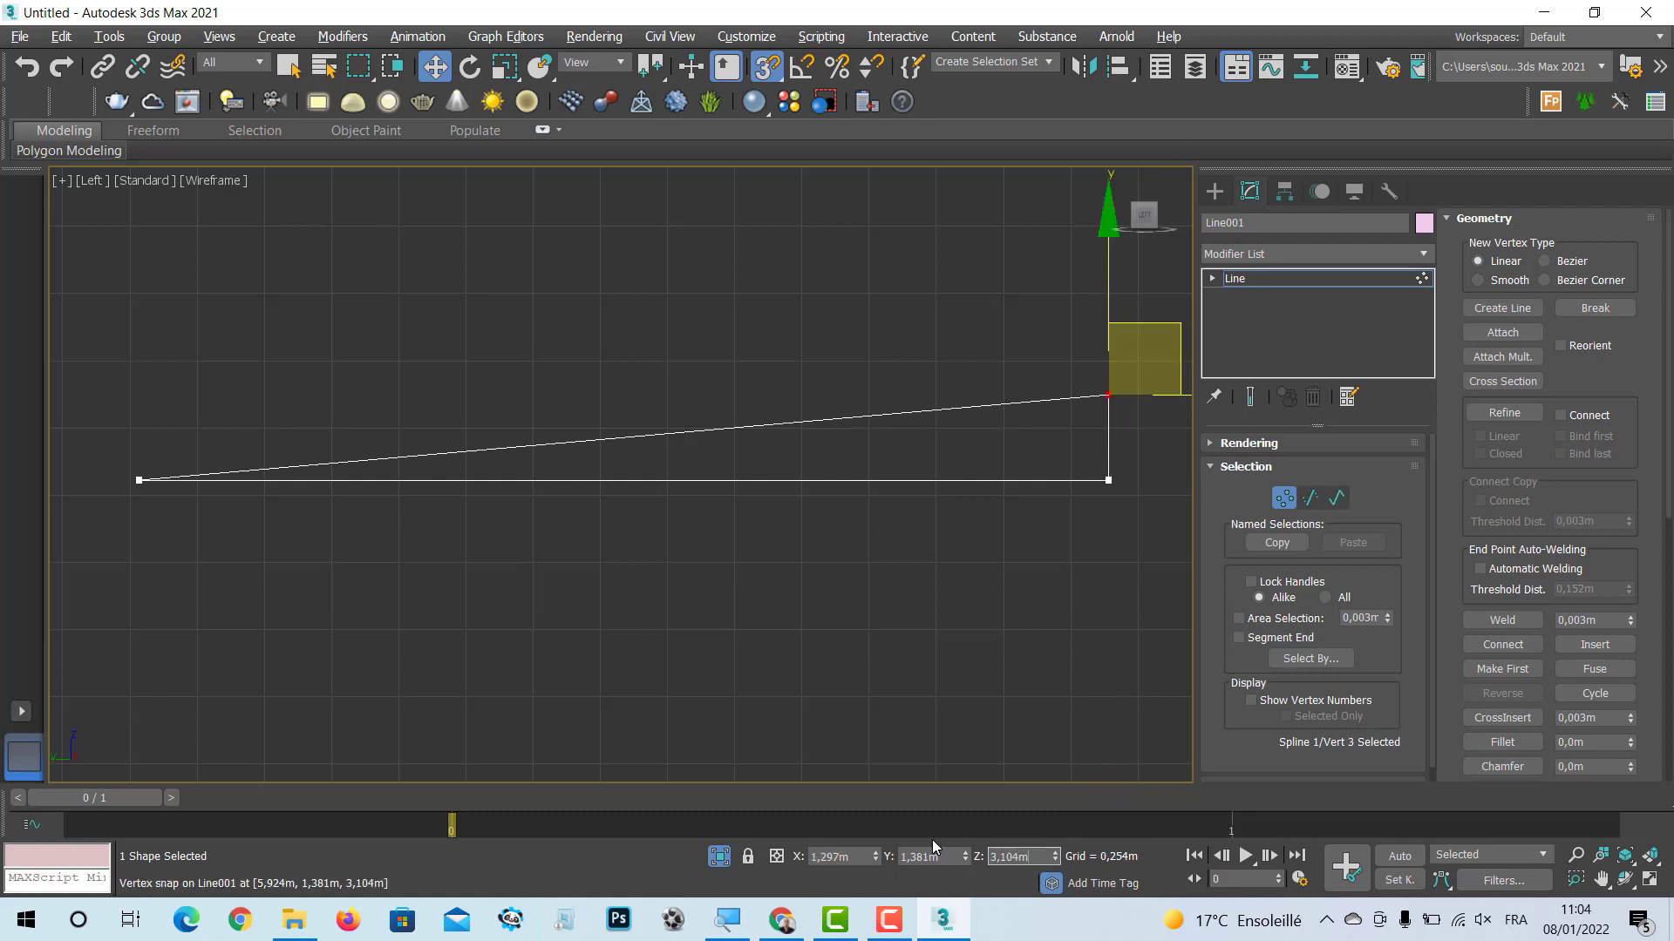
{"action": "key", "text": "Return"}
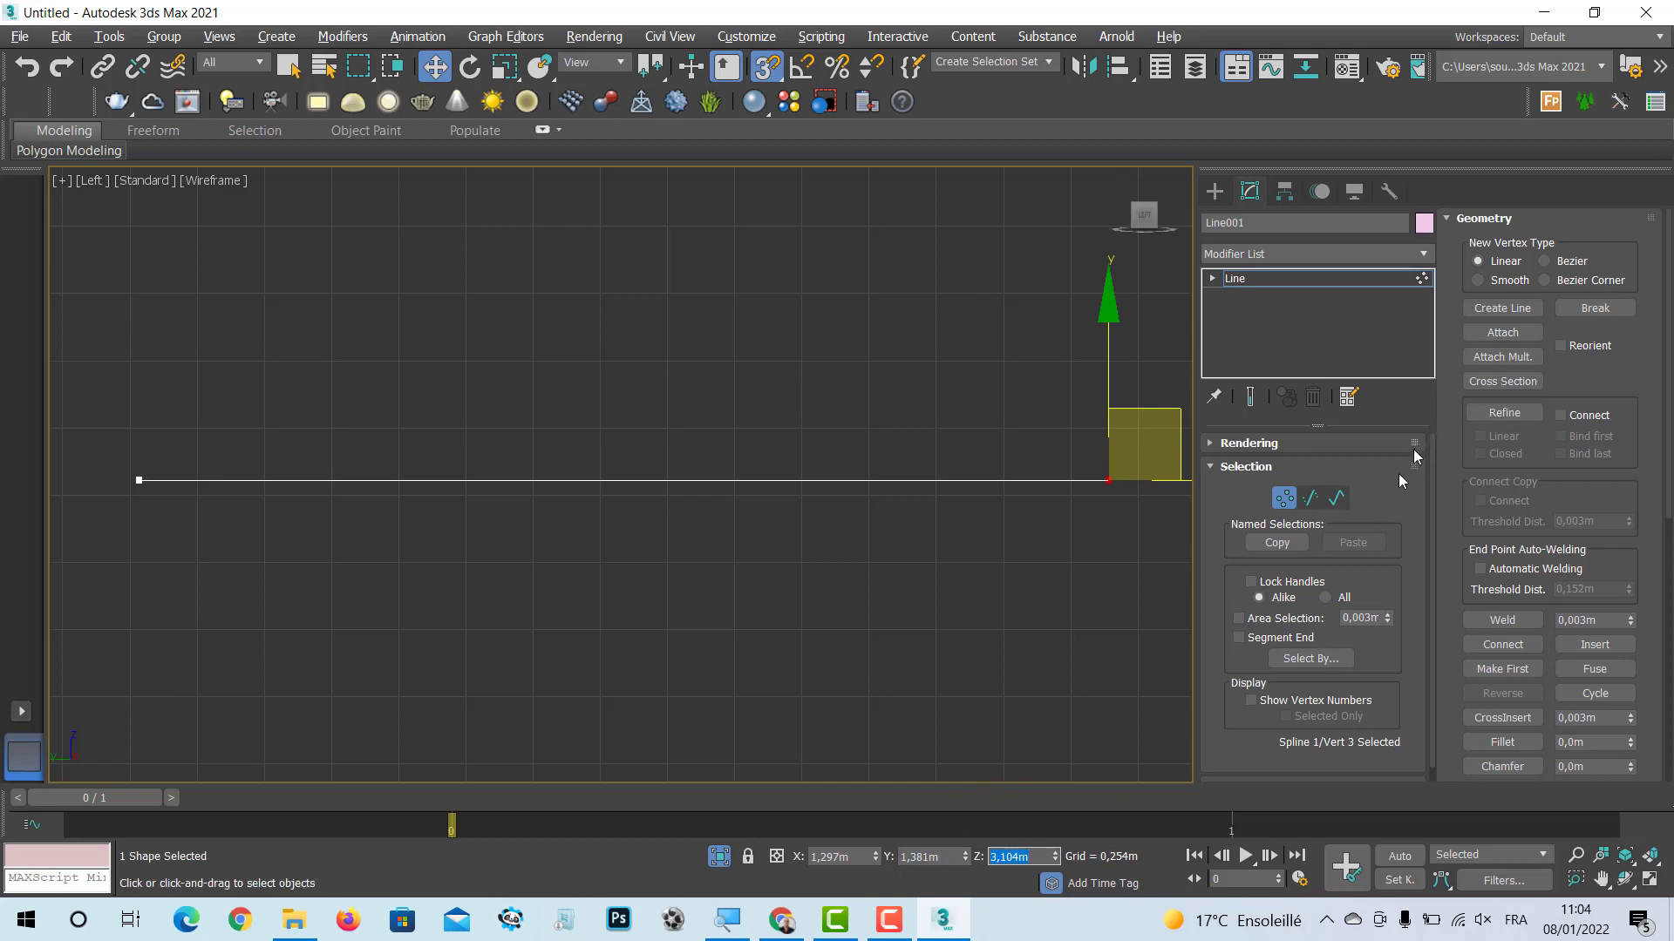
{"action": "left_click", "coordinate": [1284, 497]}
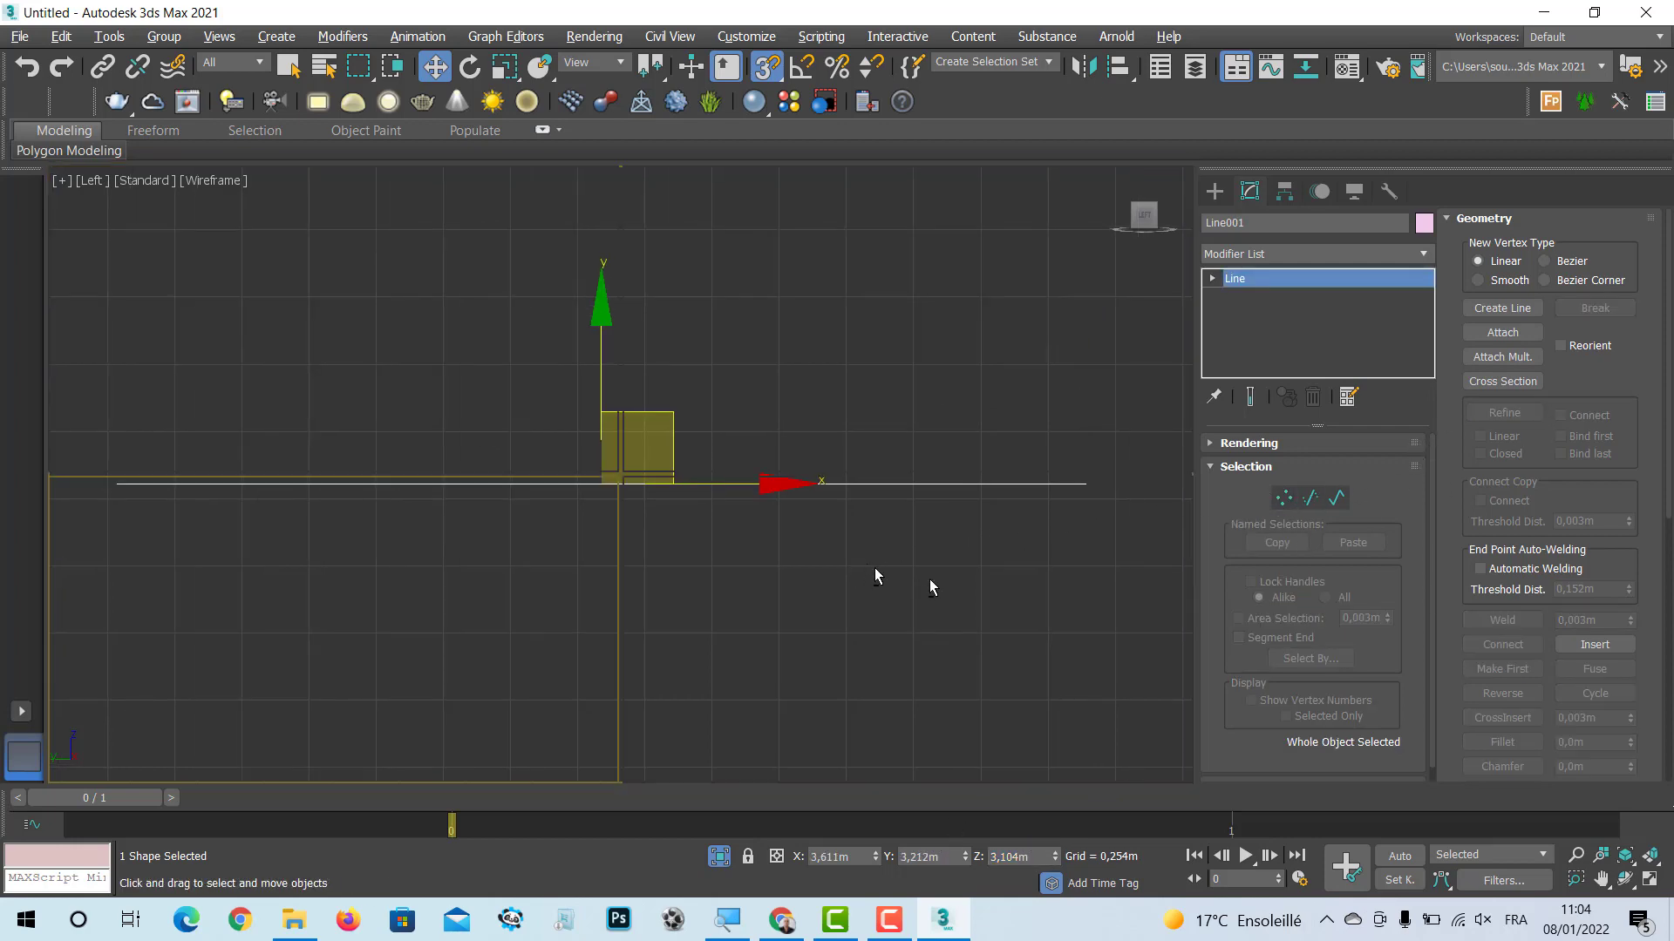
Step: End the isolation and show the small room with its outline up close in a maximized Perspective view
{"action": "key", "text": "alt+w"}
{"action": "middle_click", "coordinate": [964, 567]}
{"action": "key", "text": "alt+w"}
{"action": "middle_click_drag", "start_coordinate": [812, 578], "coordinate": [898, 604]}
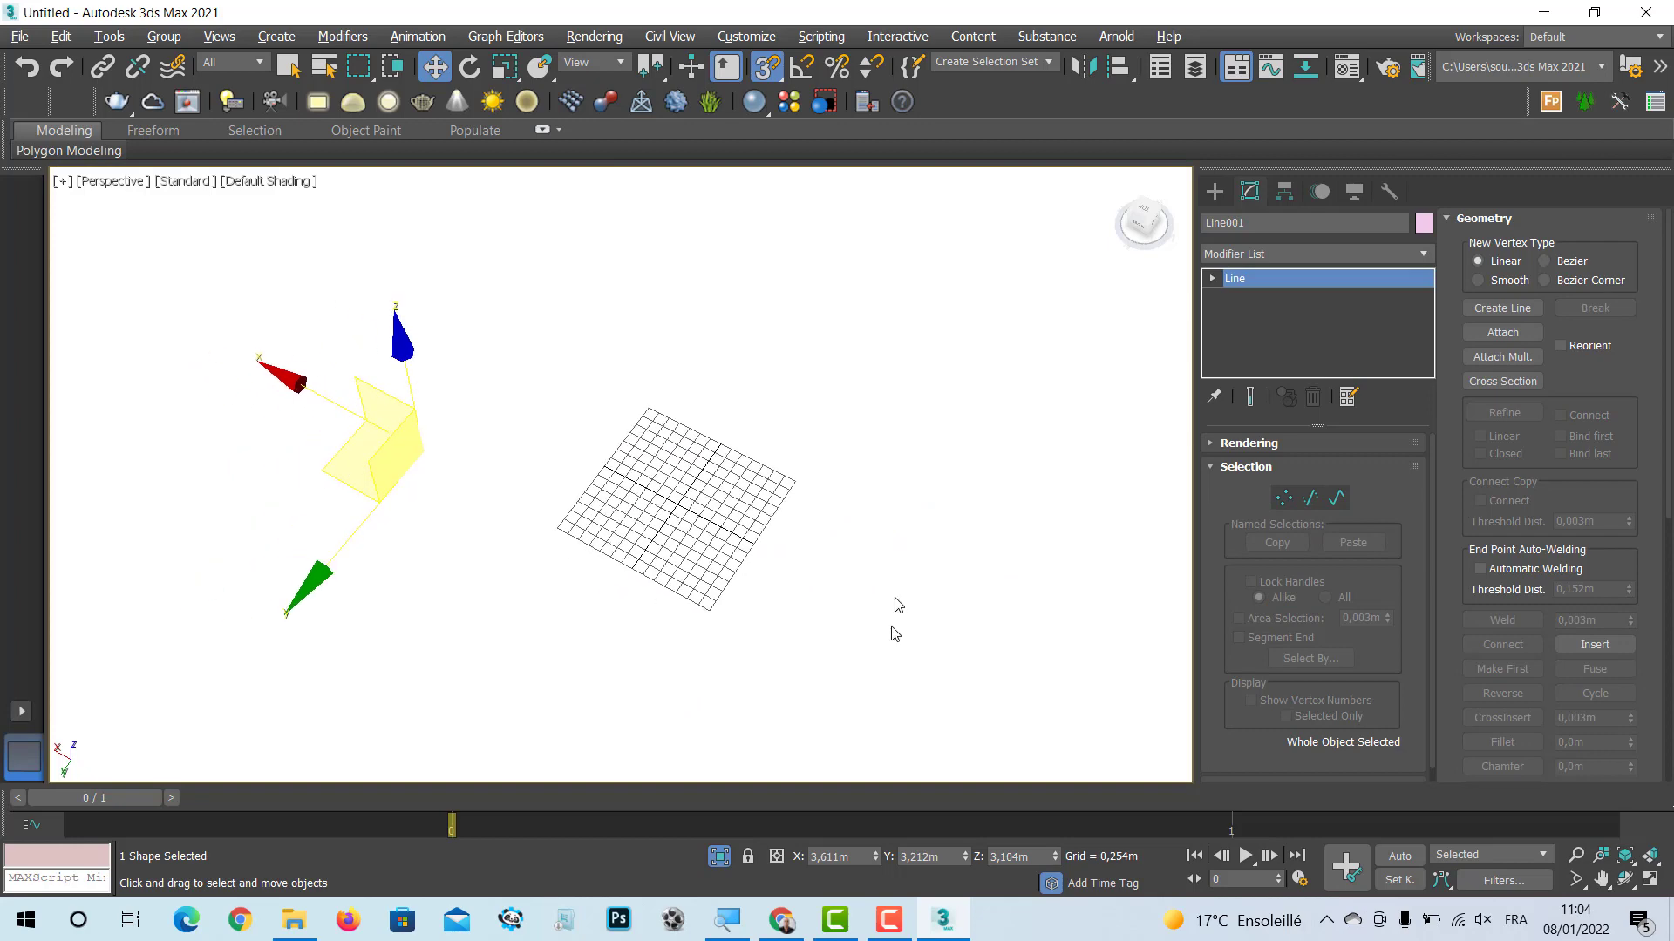
{"action": "left_click", "coordinate": [719, 856]}
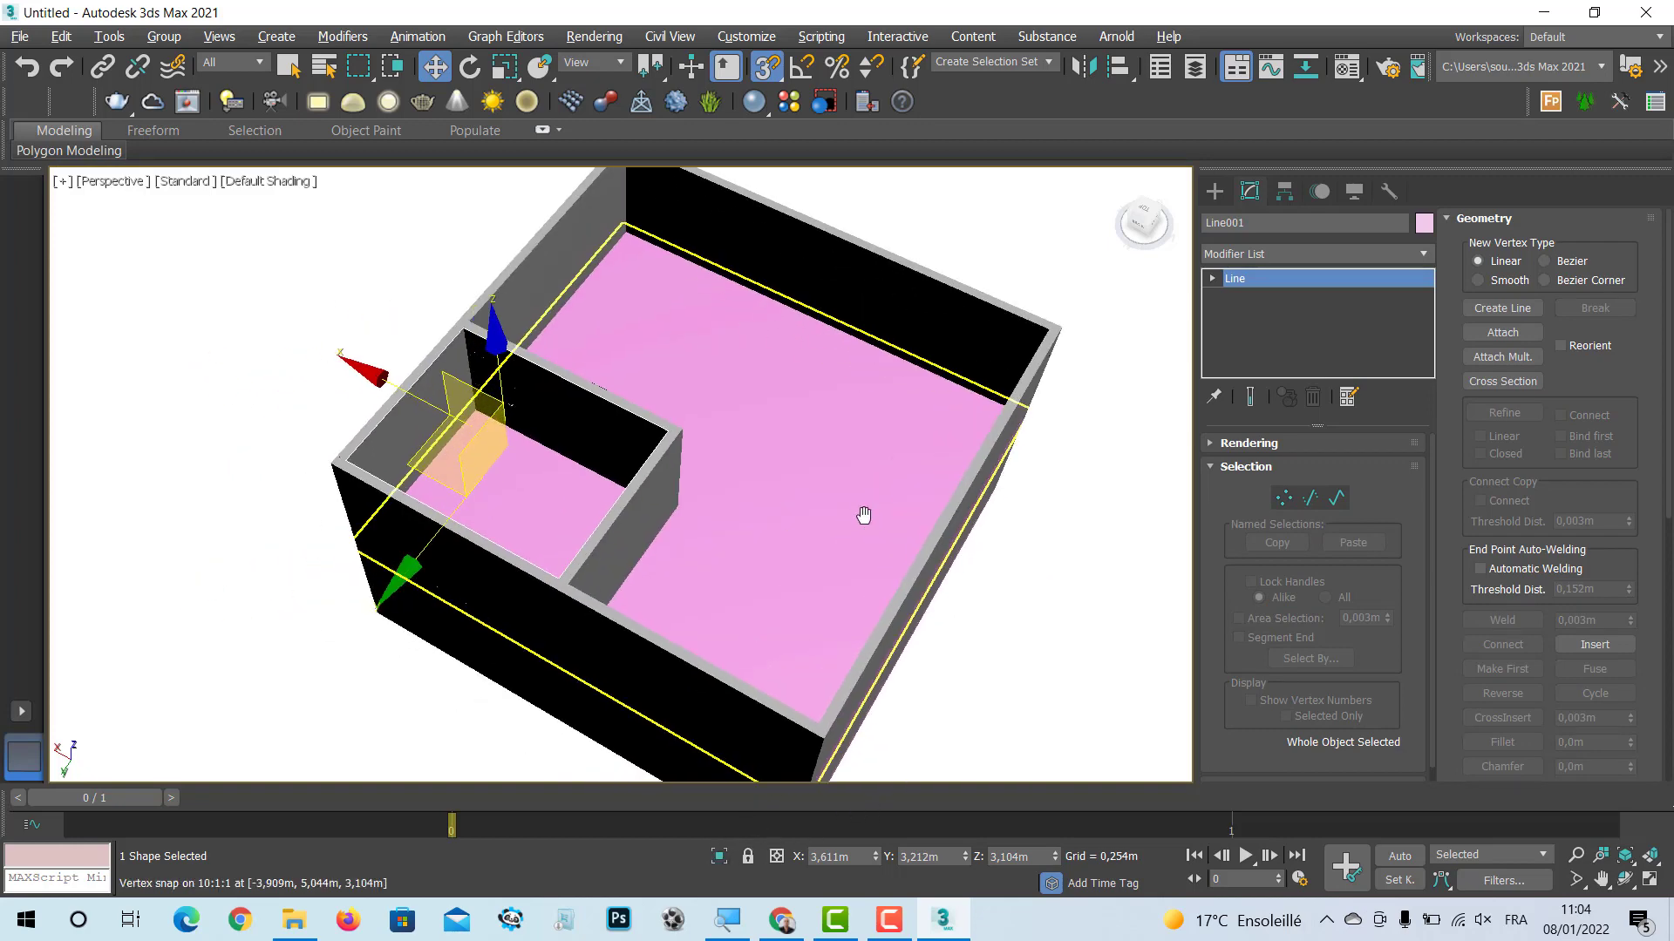
{"action": "middle_click_drag", "start_coordinate": [793, 536], "coordinate": [888, 514], "text": "alt"}
{"action": "scroll", "coordinate": [709, 515], "scroll_direction": "up", "scroll_amount": 1}
{"action": "scroll", "coordinate": [665, 505], "scroll_direction": "up", "scroll_amount": 1}
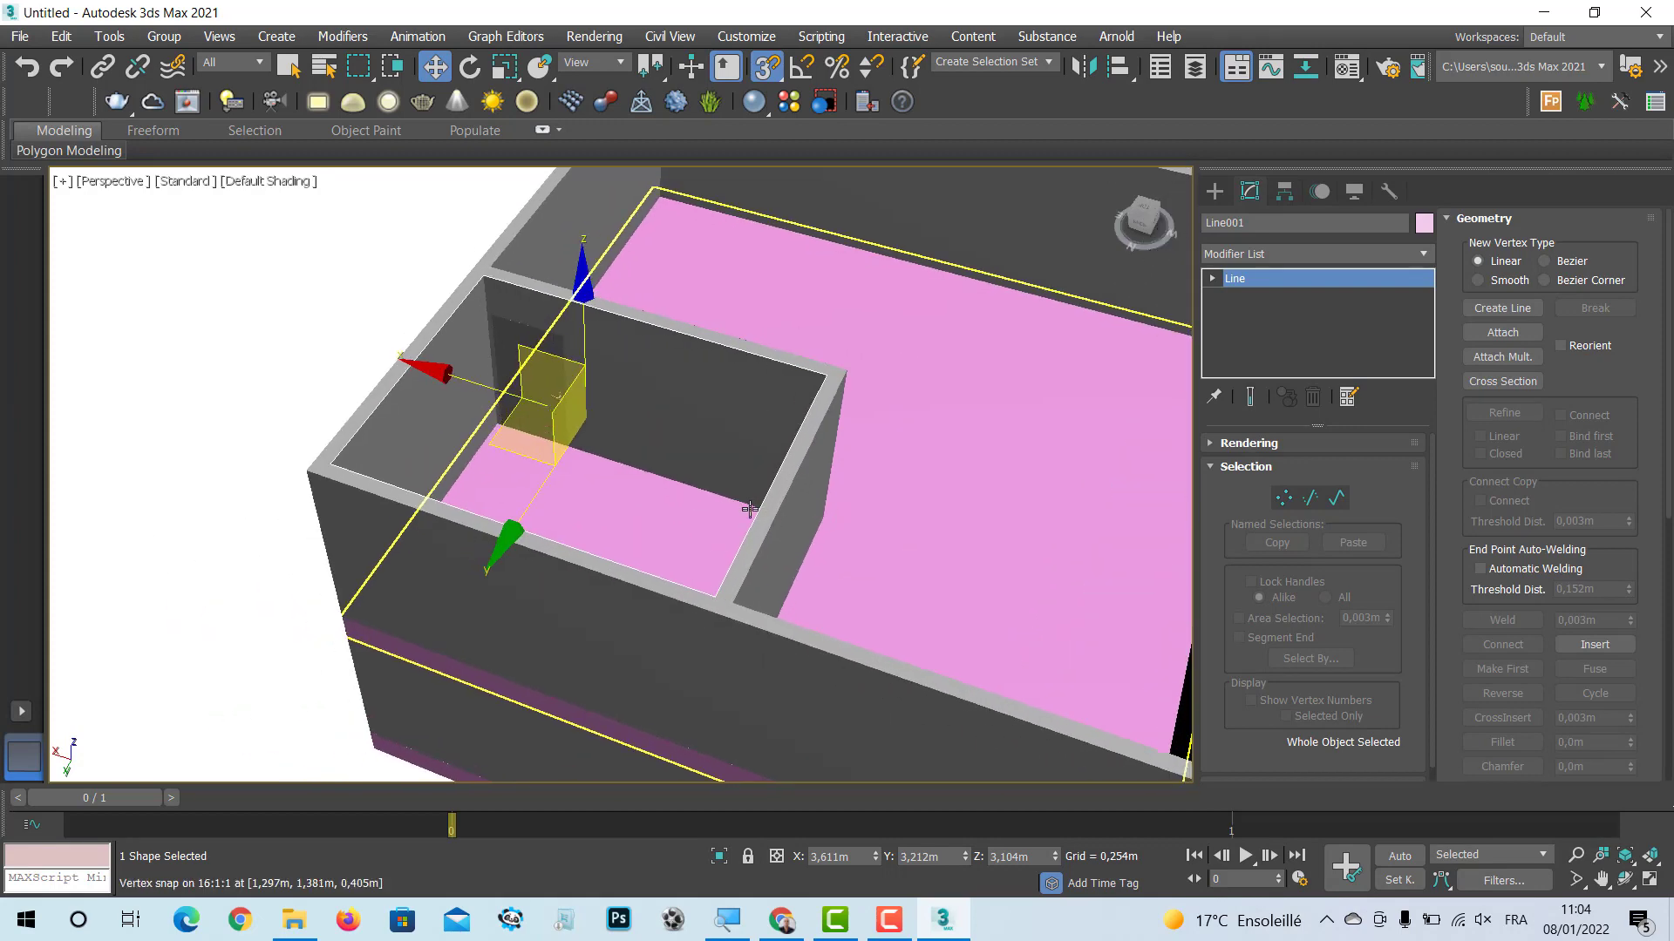
{"action": "scroll", "coordinate": [750, 514], "scroll_direction": "up", "scroll_amount": 1}
{"action": "scroll", "coordinate": [750, 514], "scroll_direction": "down", "scroll_amount": 2}
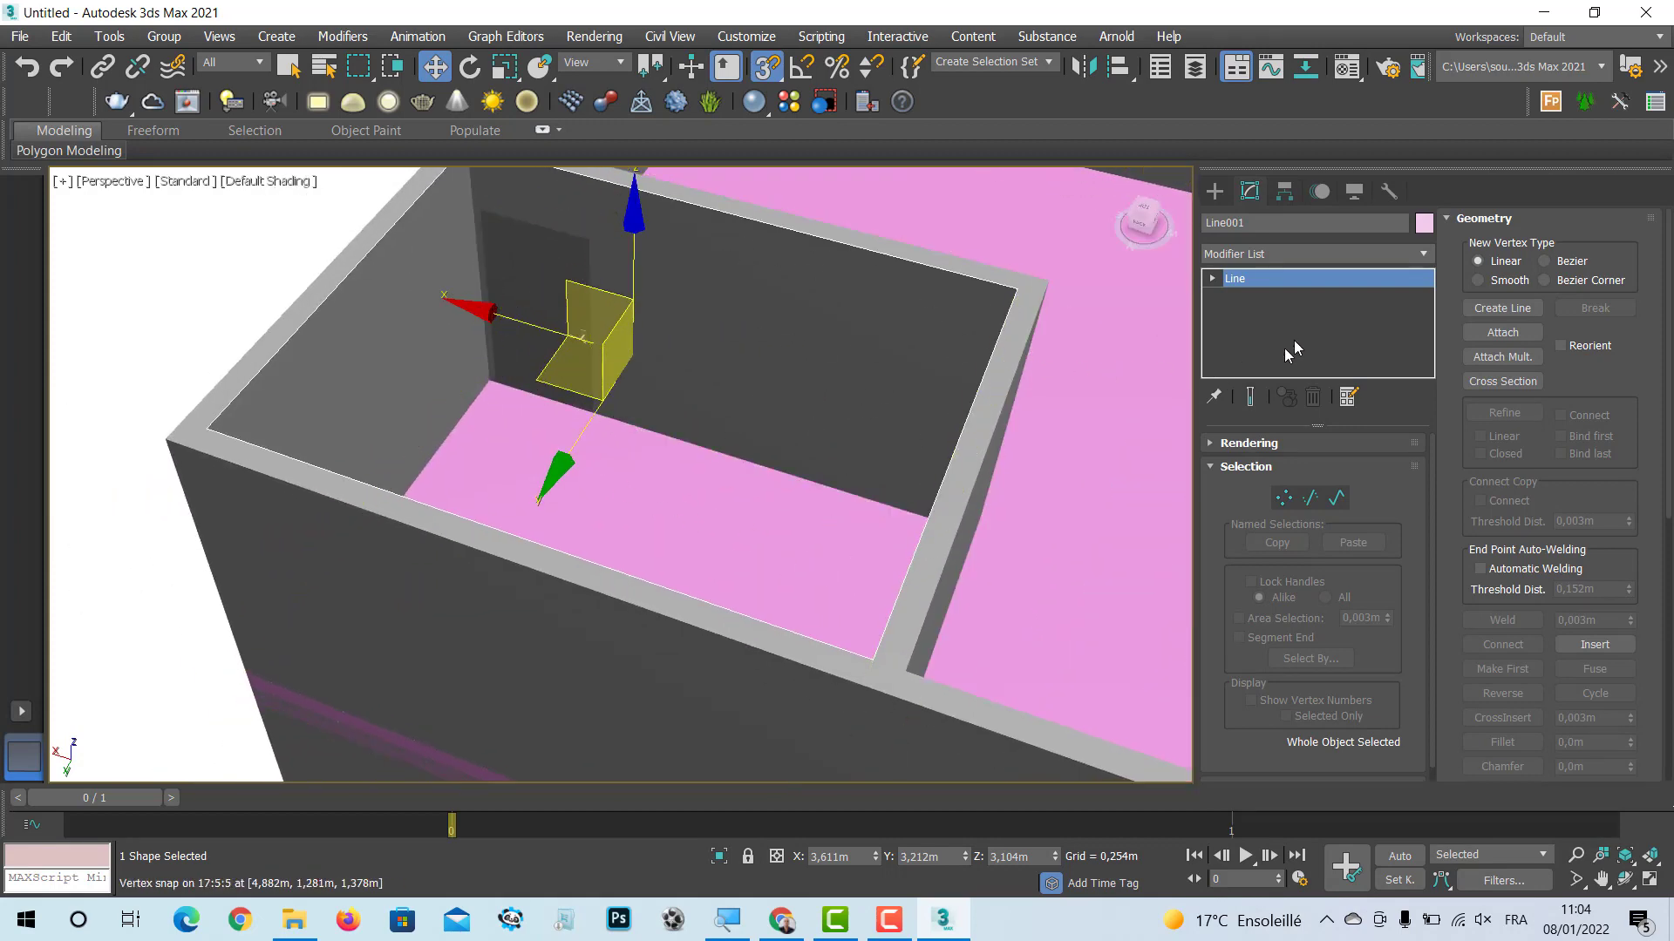
Step: Apply an Extrude modifier to the room outline with an amount of 0,013 m
{"action": "left_click", "coordinate": [1422, 255]}
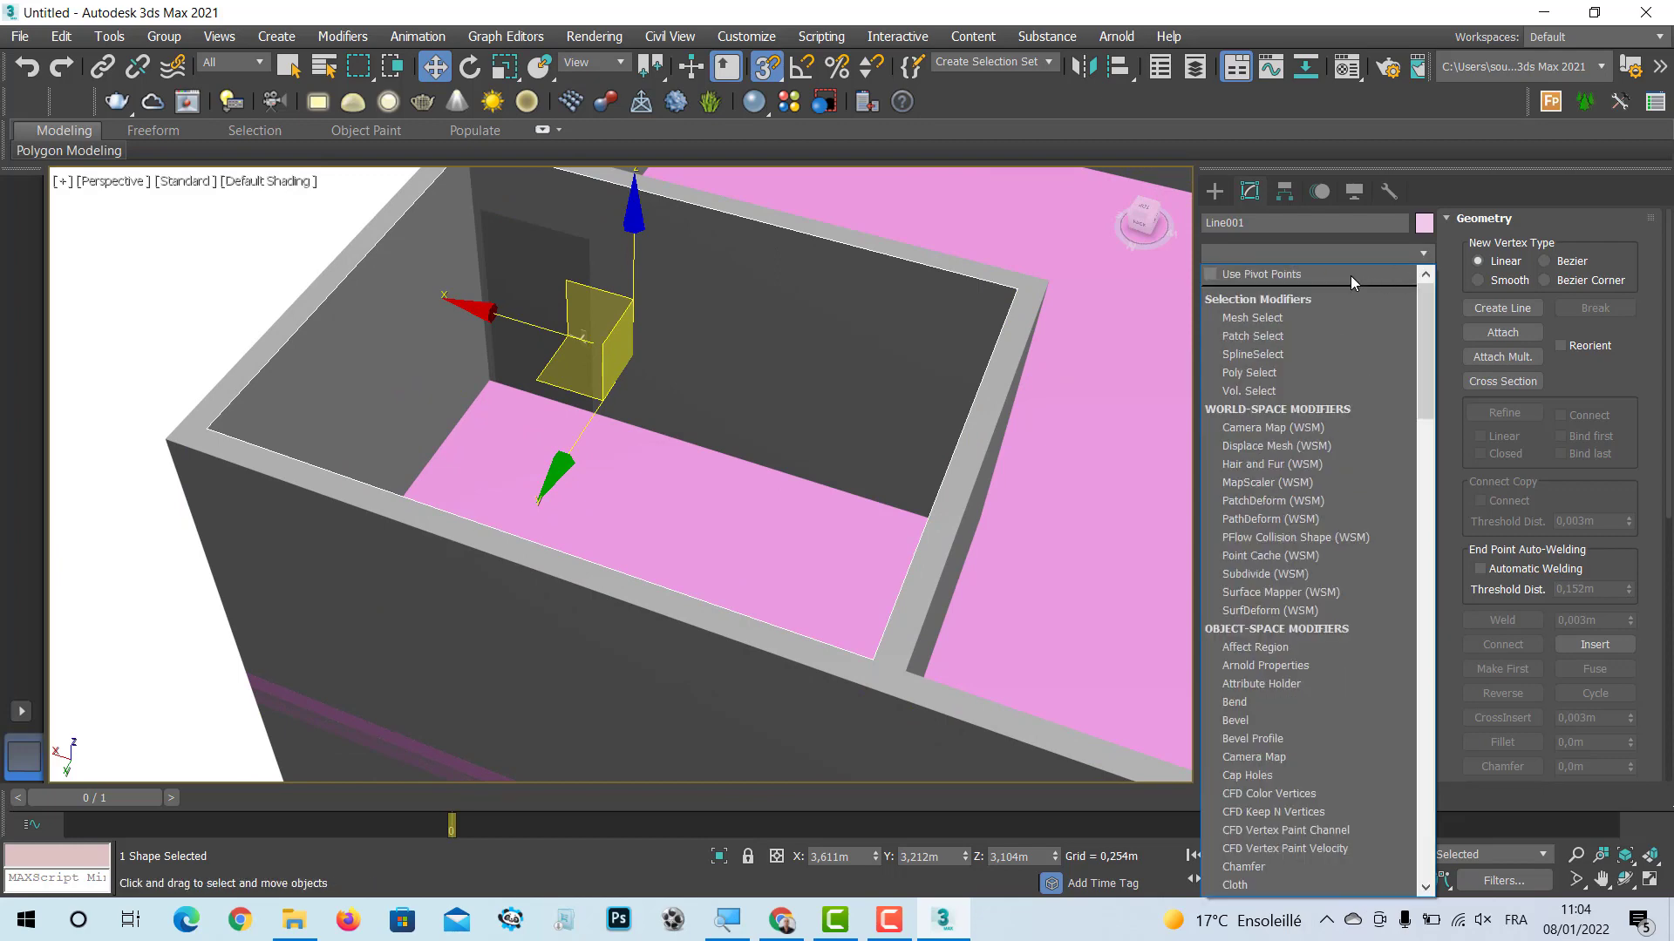
{"action": "scroll", "coordinate": [1352, 275], "scroll_direction": "down", "scroll_amount": 5}
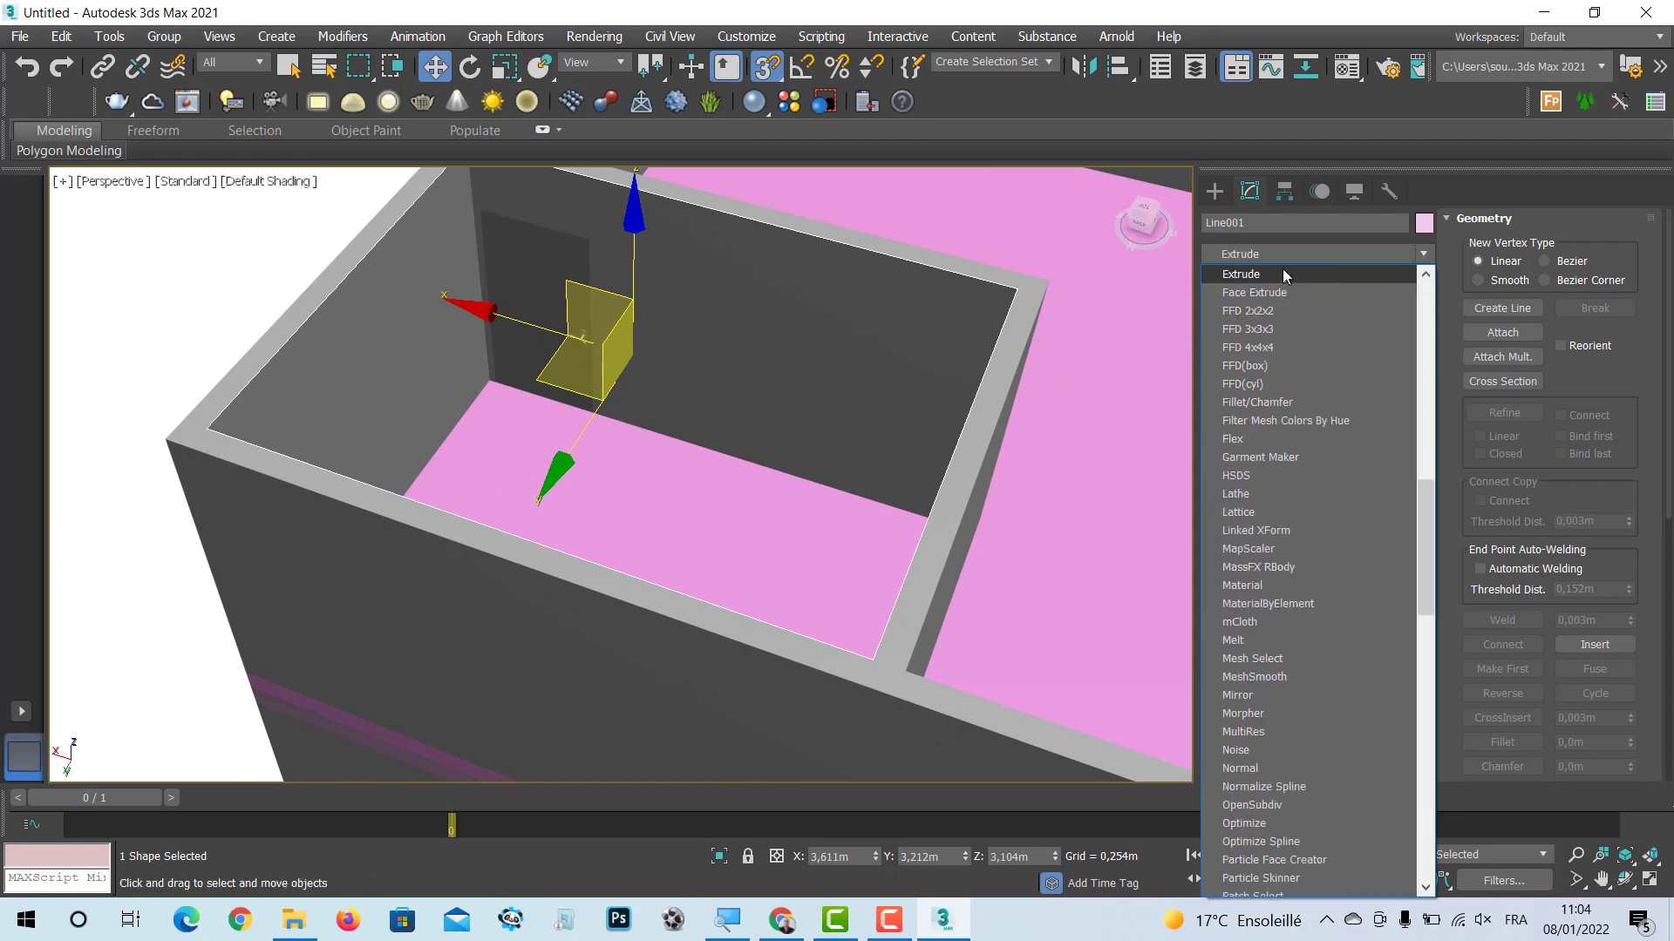
{"action": "left_click", "coordinate": [1284, 272]}
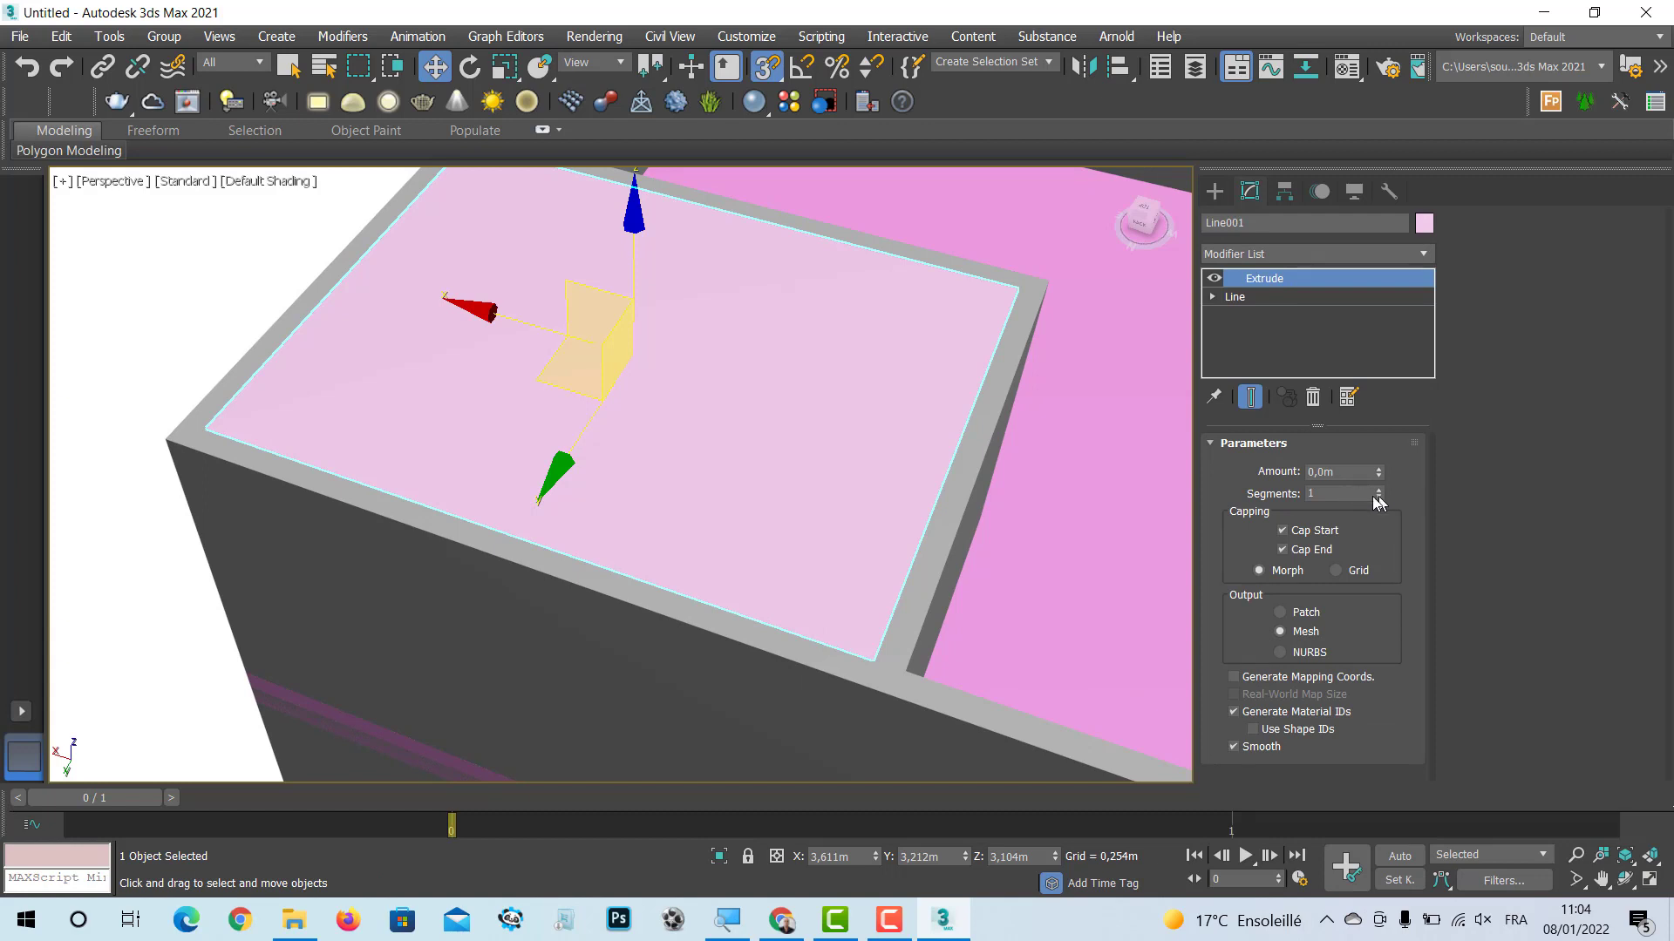
{"action": "left_click_drag", "start_coordinate": [1380, 478], "coordinate": [1381, 473]}
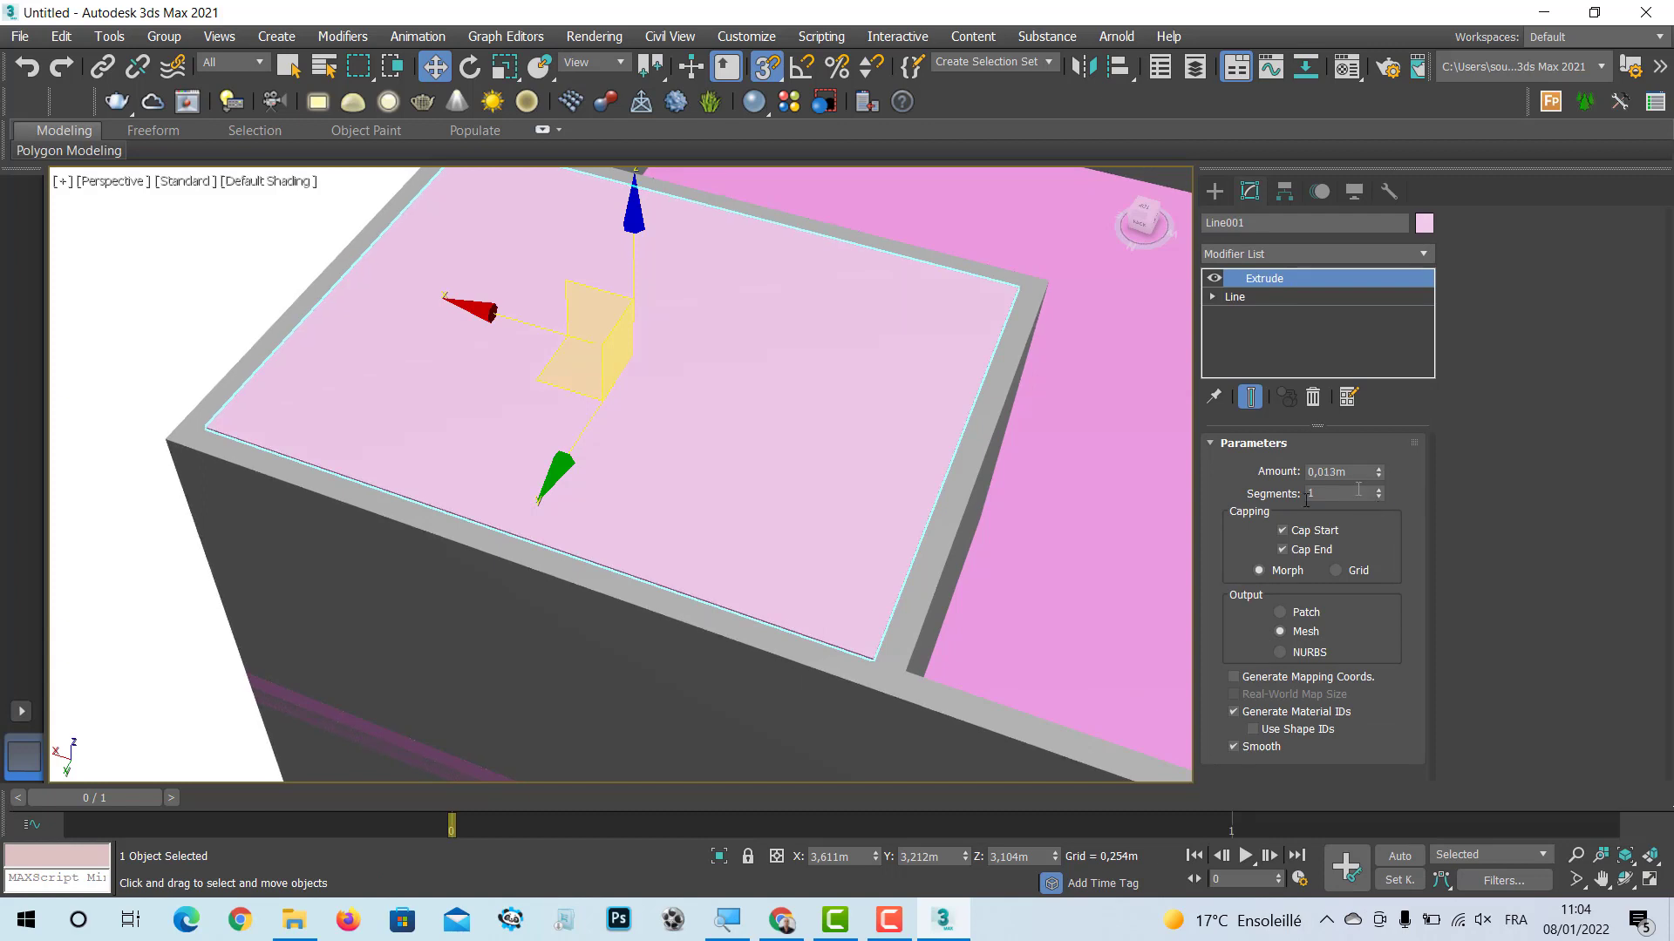
Step: Turn off 3D snapping and lower the extruded floor panel onto the small room's floor, at about Z 0,406 m
{"action": "left_click", "coordinate": [767, 67]}
{"action": "mouse_move", "coordinate": [643, 200]}
{"action": "left_mouse_down"}
{"action": "mouse_move", "coordinate": [649, 479]}
{"action": "mouse_move", "coordinate": [651, 463]}
{"action": "left_mouse_up"}
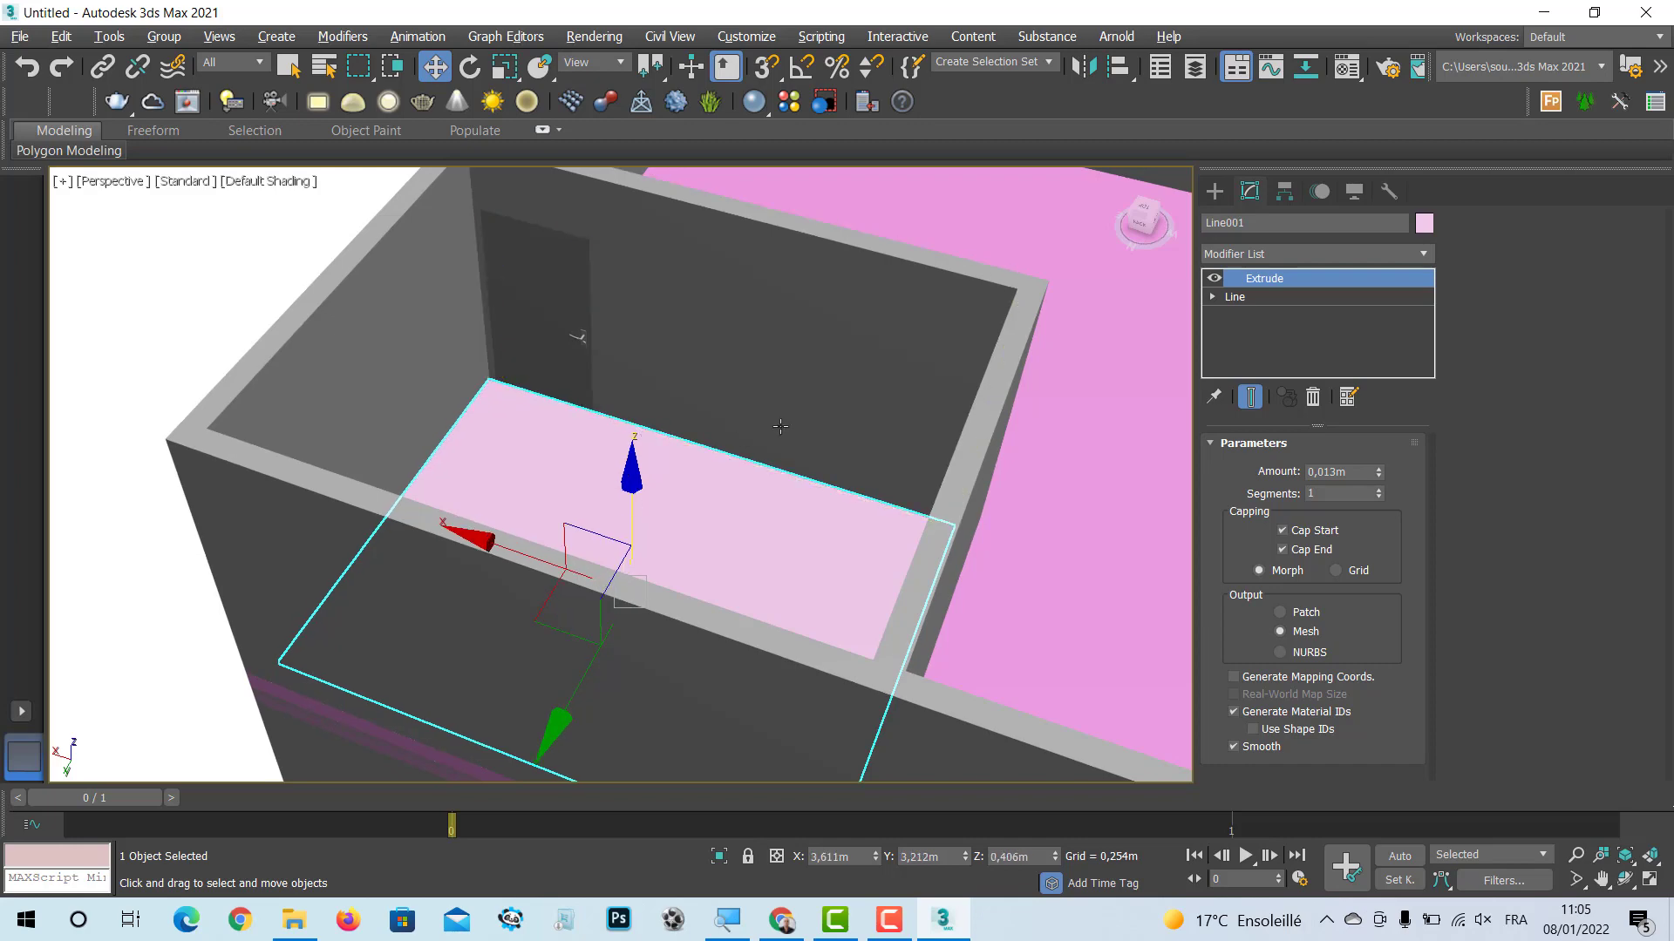
{"action": "middle_click_drag", "start_coordinate": [780, 426], "coordinate": [721, 430], "text": "alt"}
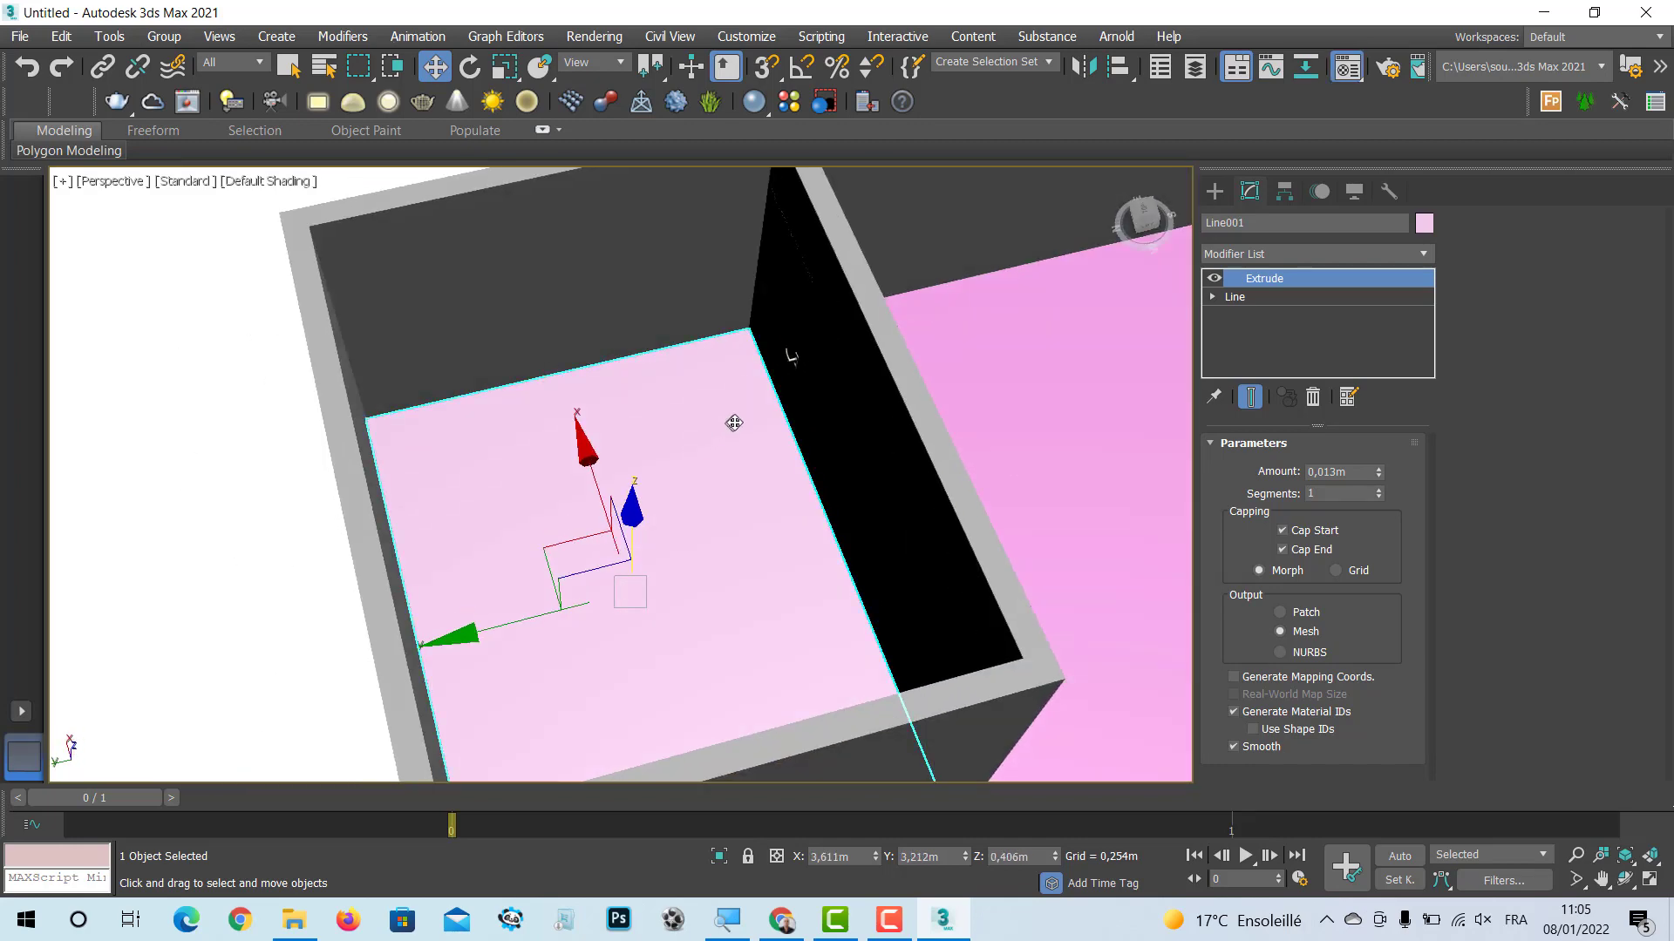
Step: Open the Material Editor beside the model and assign Material #1 to the small room's floor panel
{"action": "key", "text": "m"}
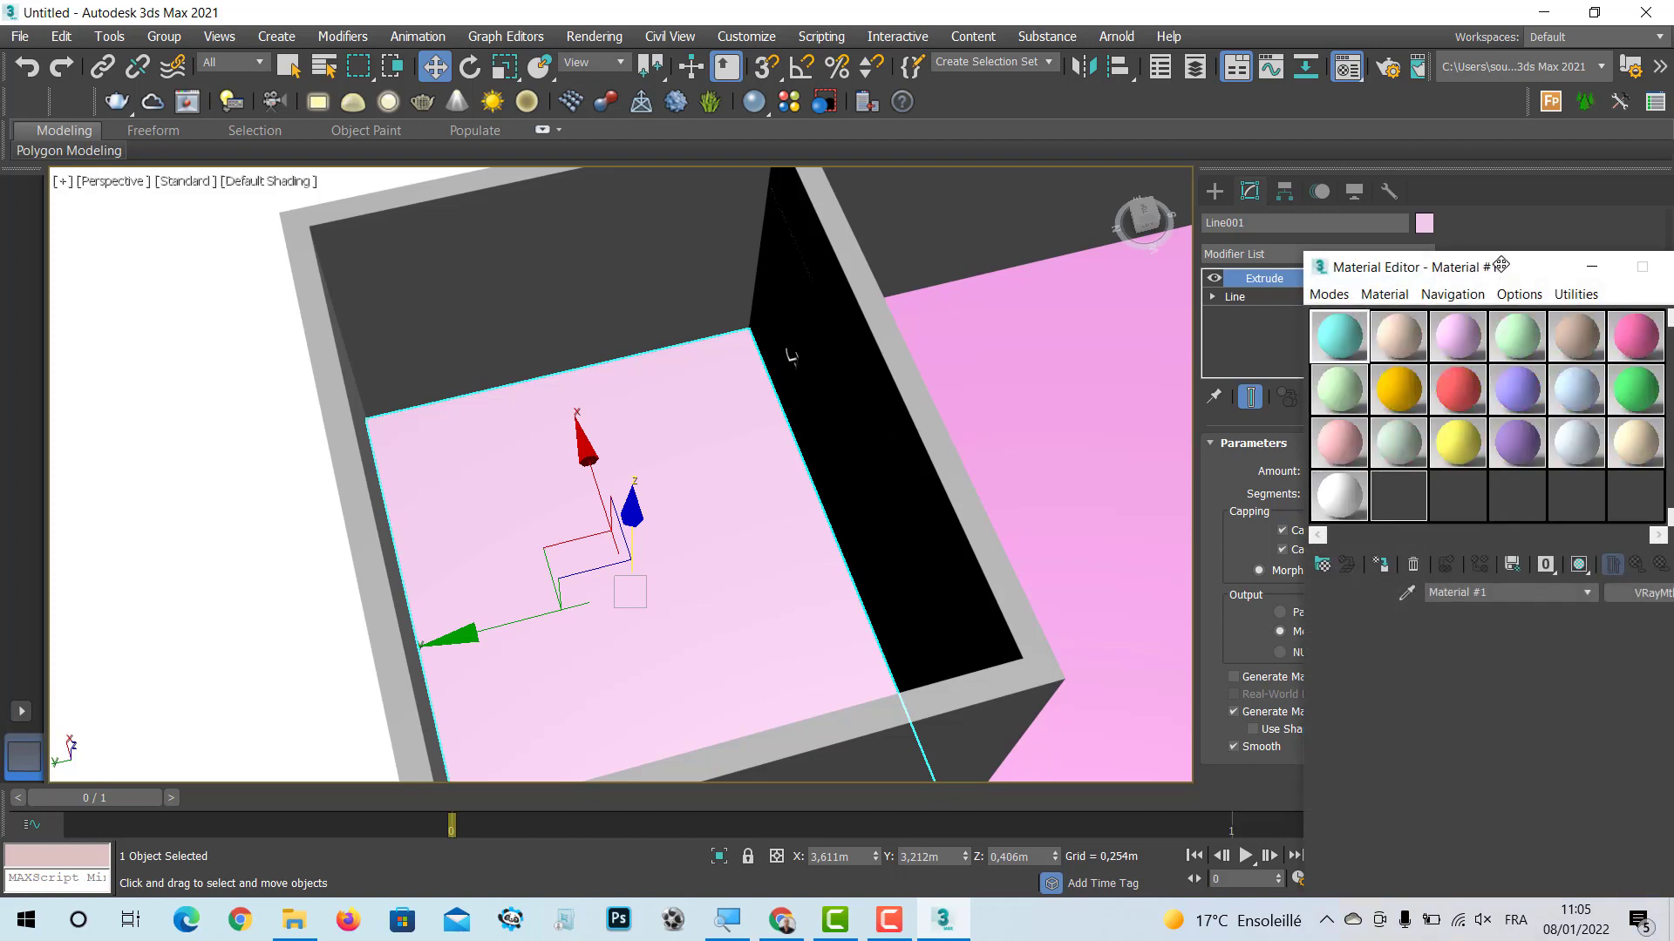
{"action": "left_click_drag", "start_coordinate": [1500, 264], "coordinate": [1215, 195]}
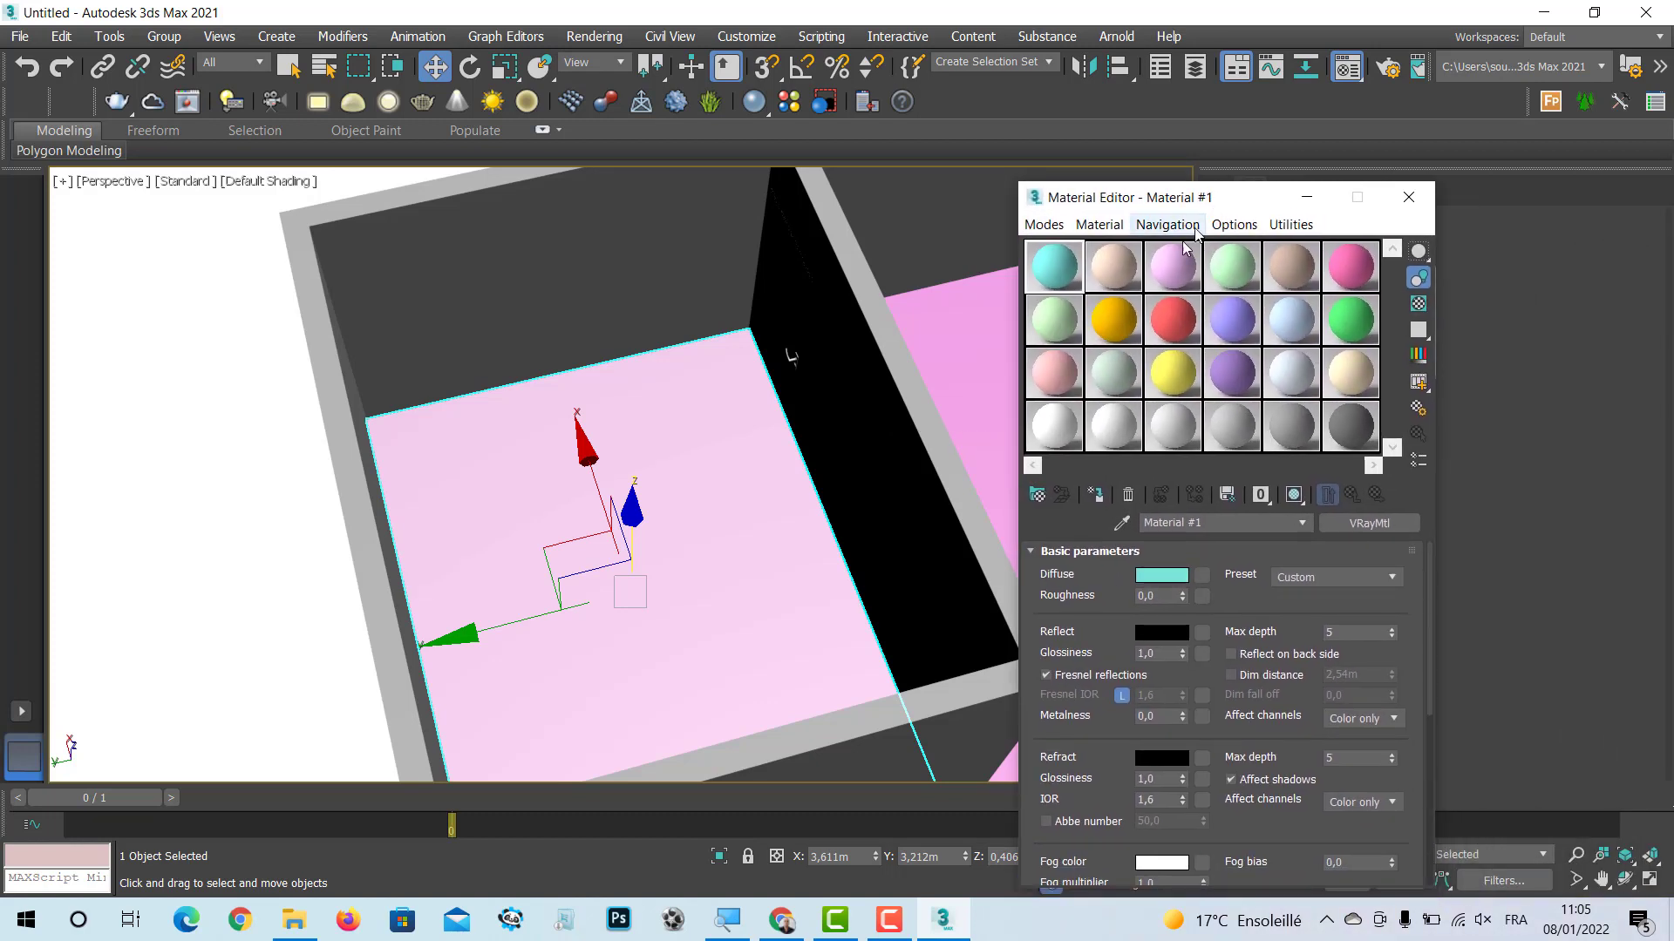
{"action": "left_click", "coordinate": [1100, 501]}
{"action": "middle_click_drag", "start_coordinate": [695, 508], "coordinate": [616, 466], "text": "alt"}
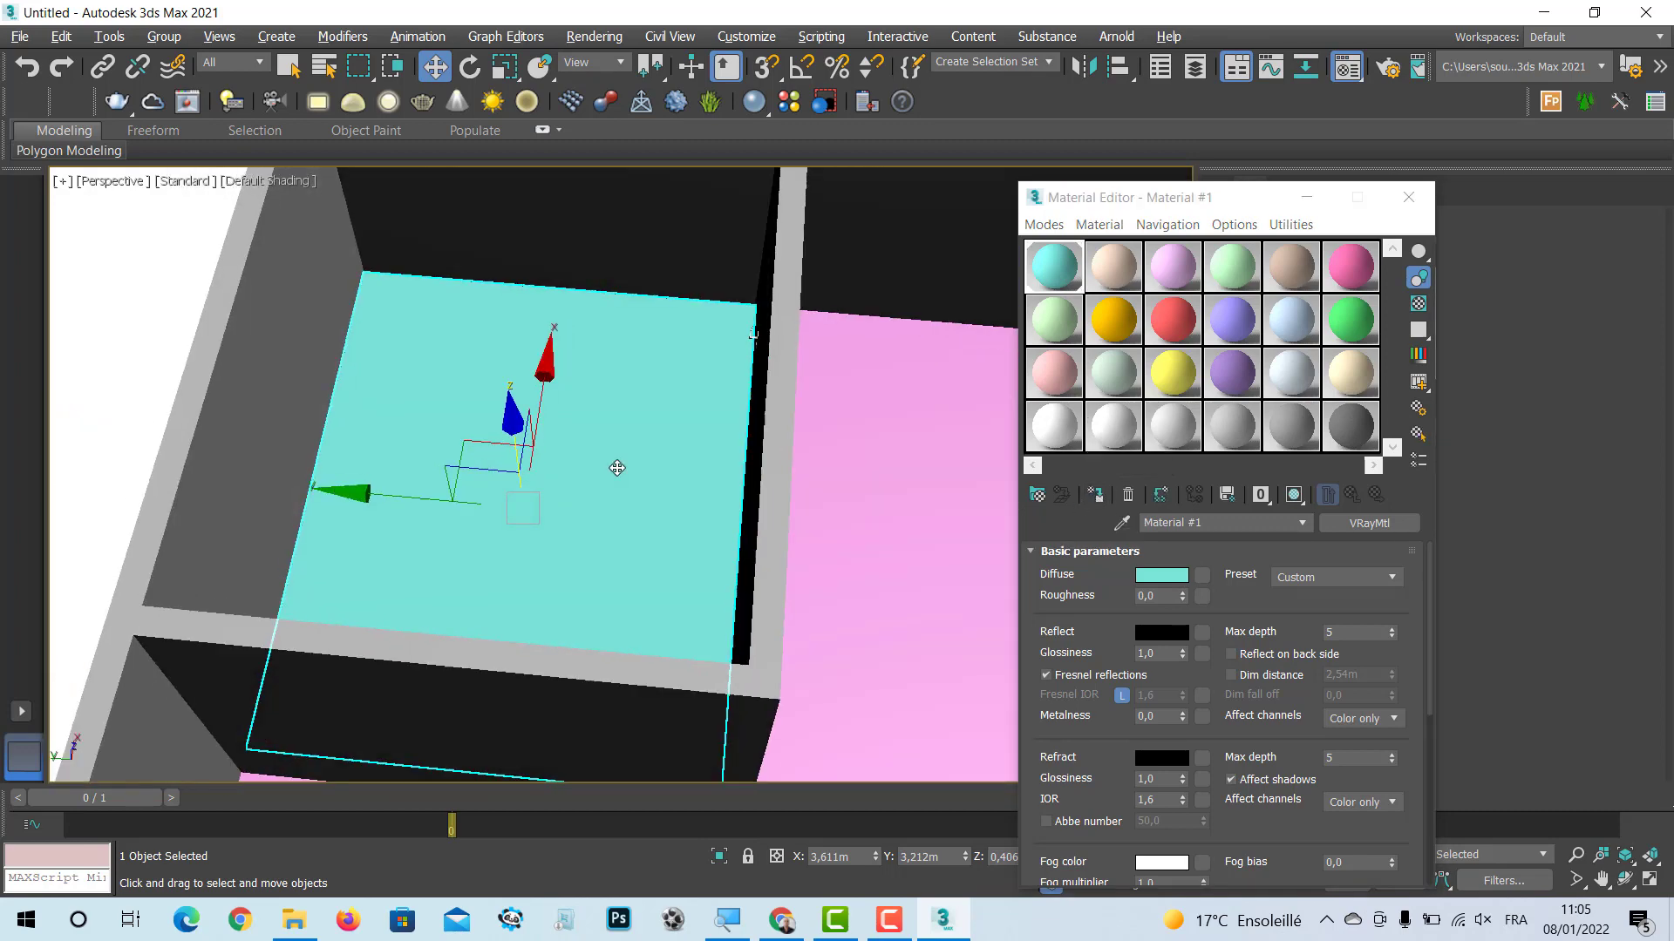
Step: Open the Material/Map Browser, view the murdemotion_wood_2252 library folder without importing, and place the browser beside the Material Editor
{"action": "left_click", "coordinate": [1037, 496]}
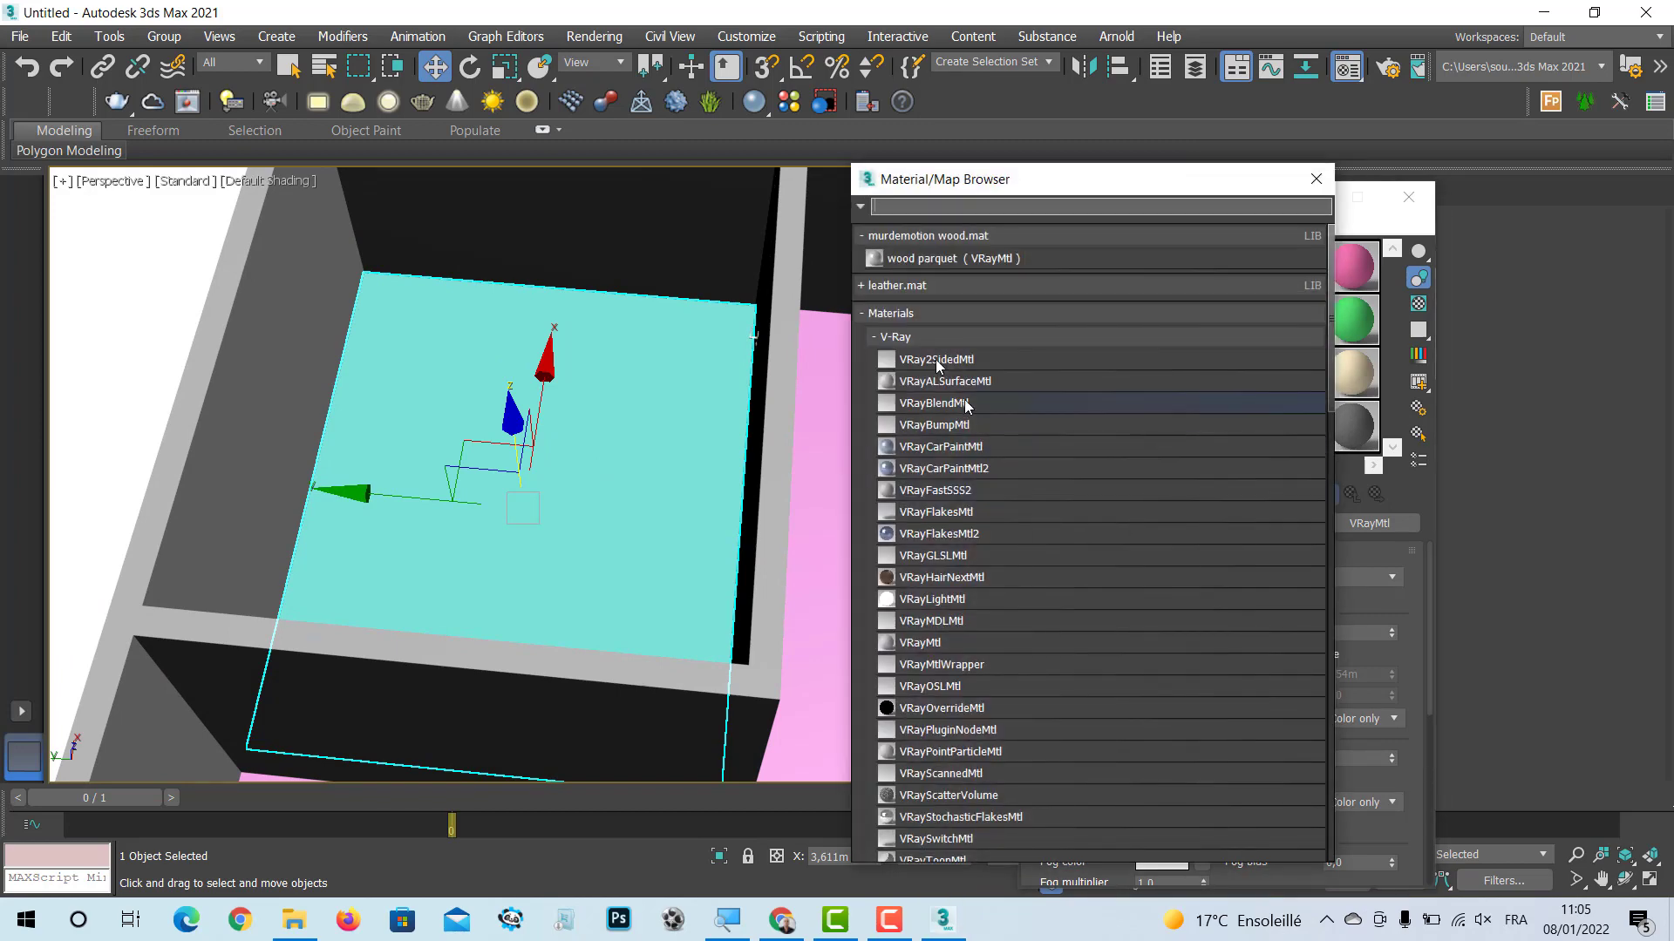
{"action": "left_click", "coordinate": [859, 207]}
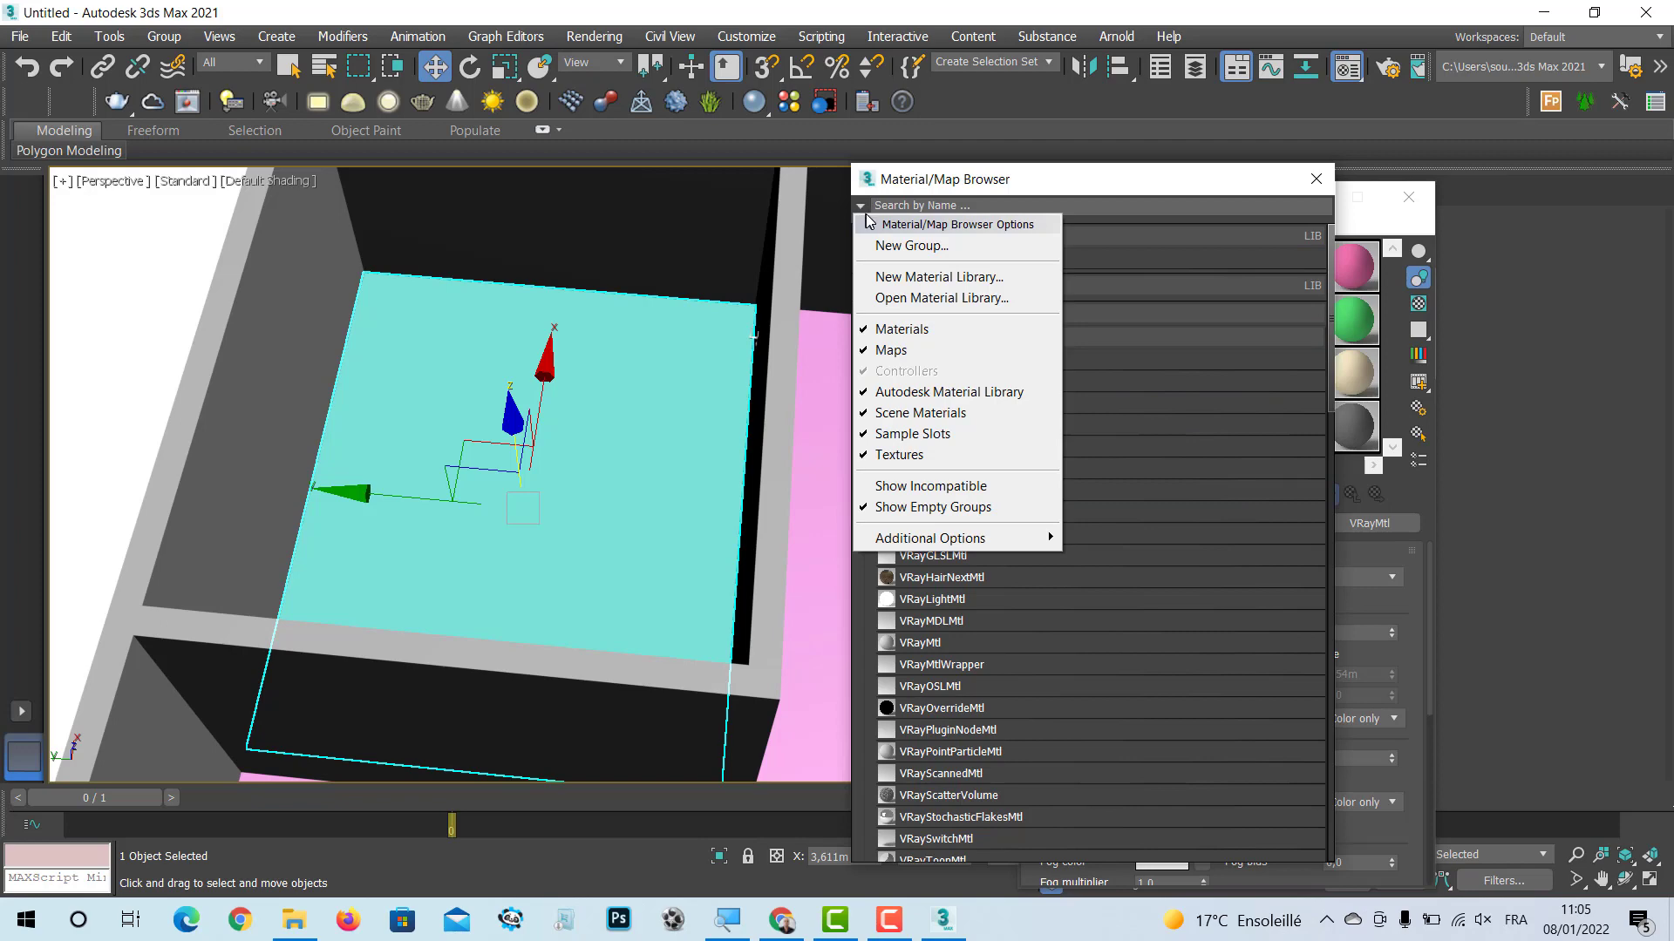
{"action": "left_click", "coordinate": [908, 299]}
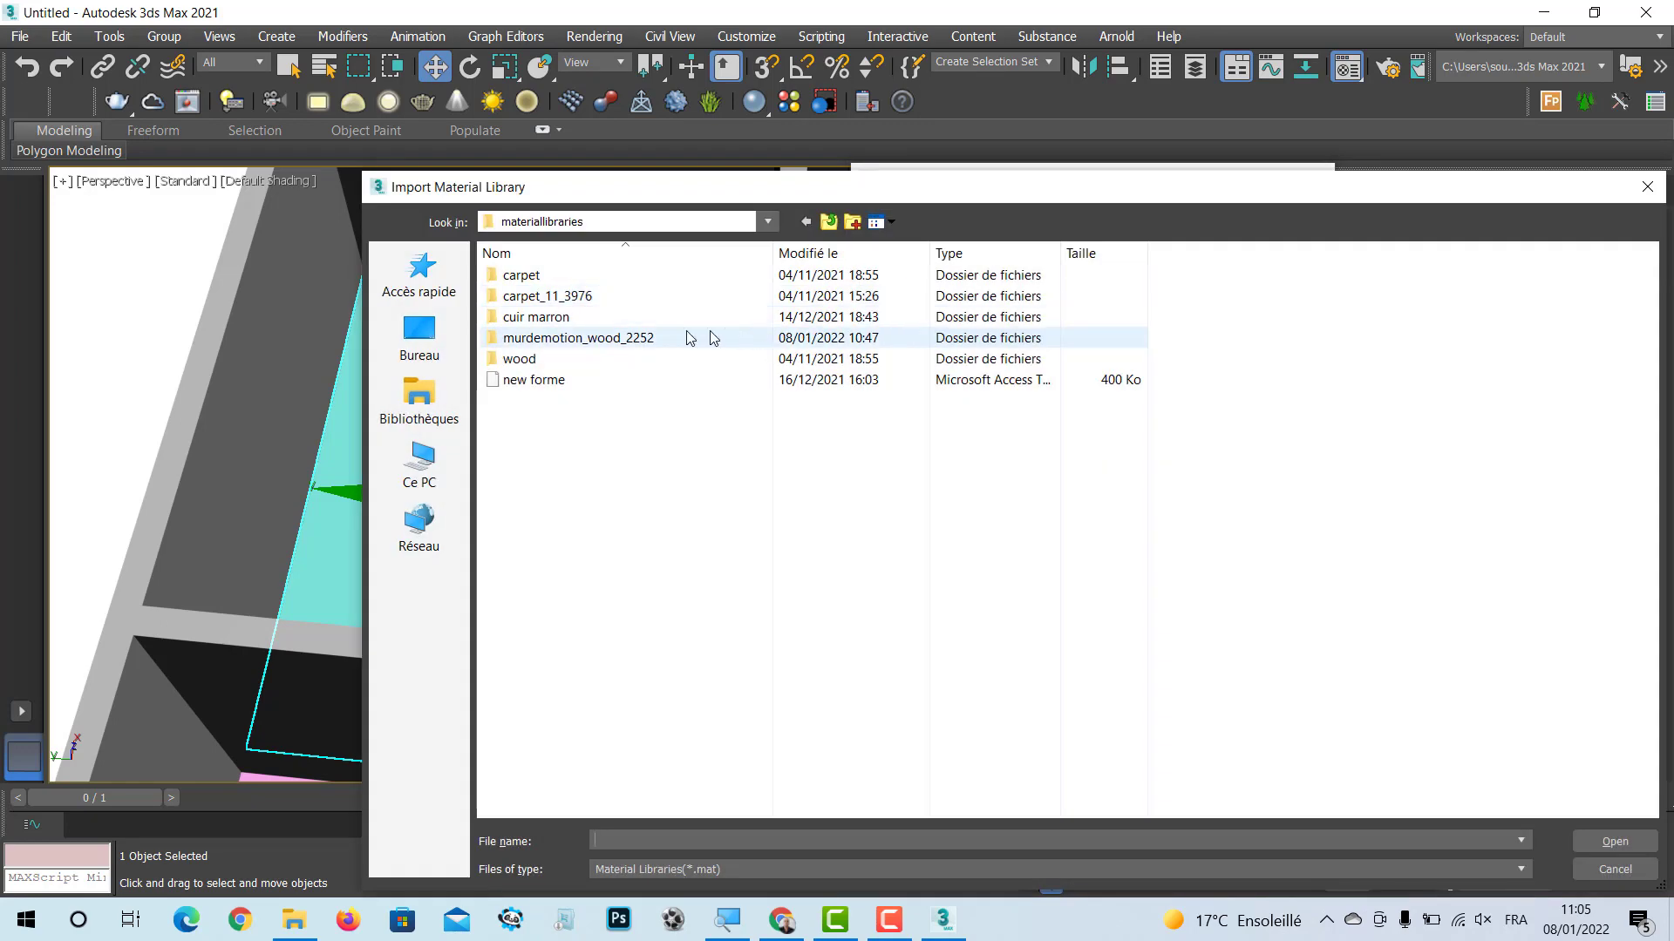
{"action": "double_click", "coordinate": [633, 340]}
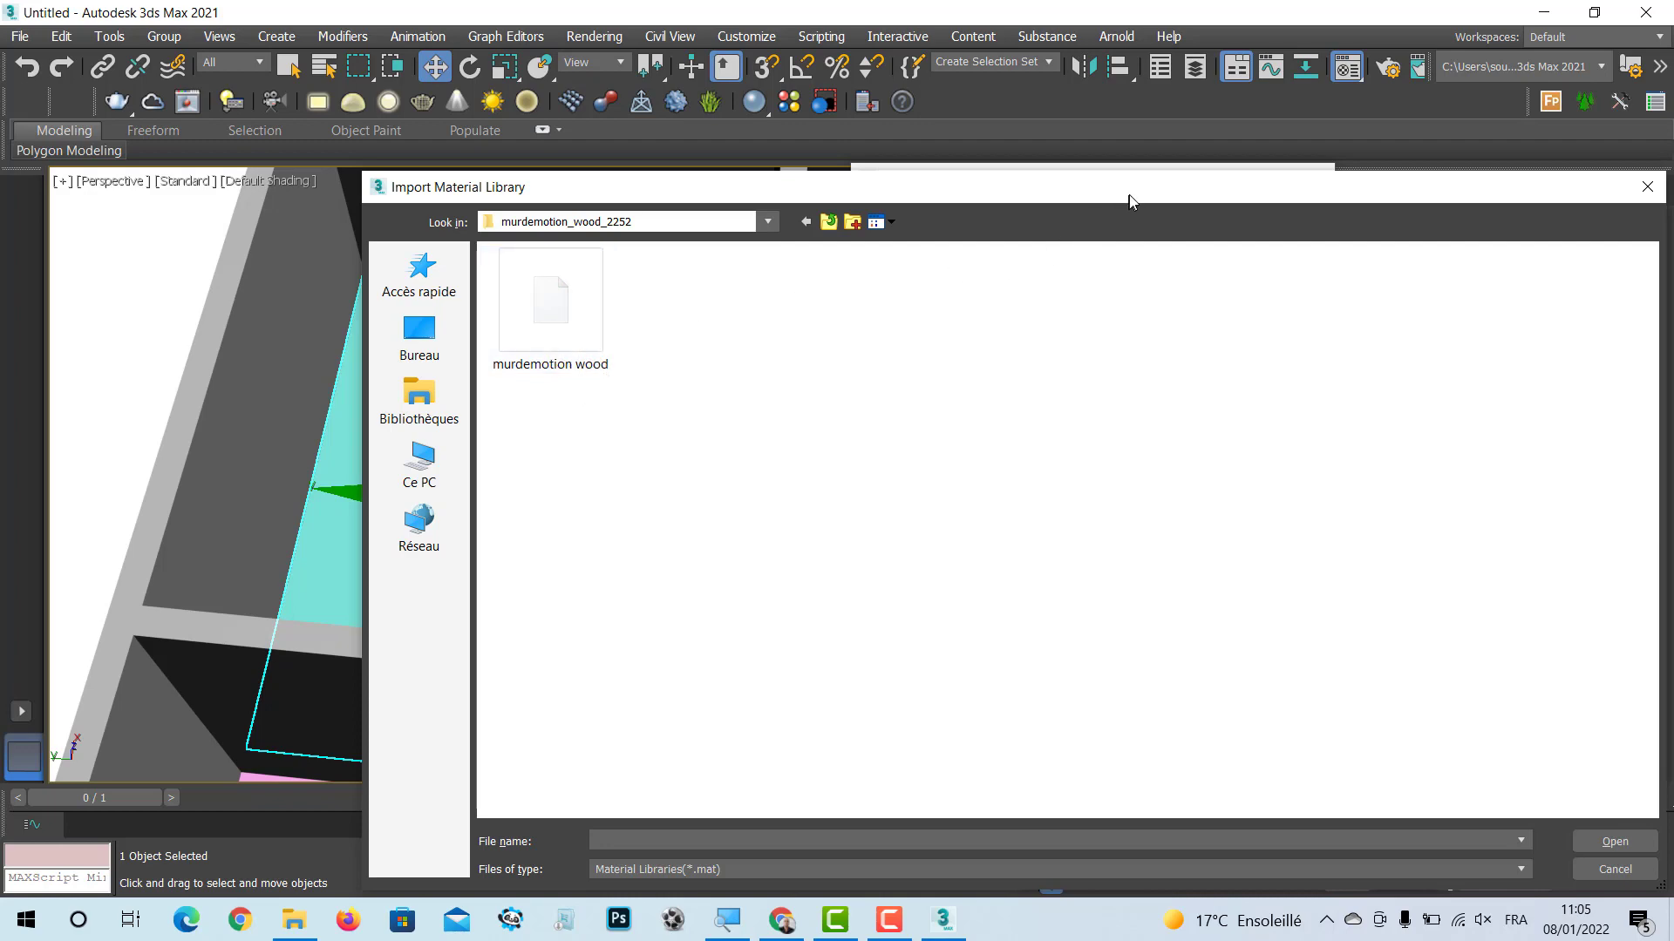
{"action": "left_click_drag", "start_coordinate": [1128, 196], "coordinate": [832, 183]}
{"action": "left_click", "coordinate": [1349, 174]}
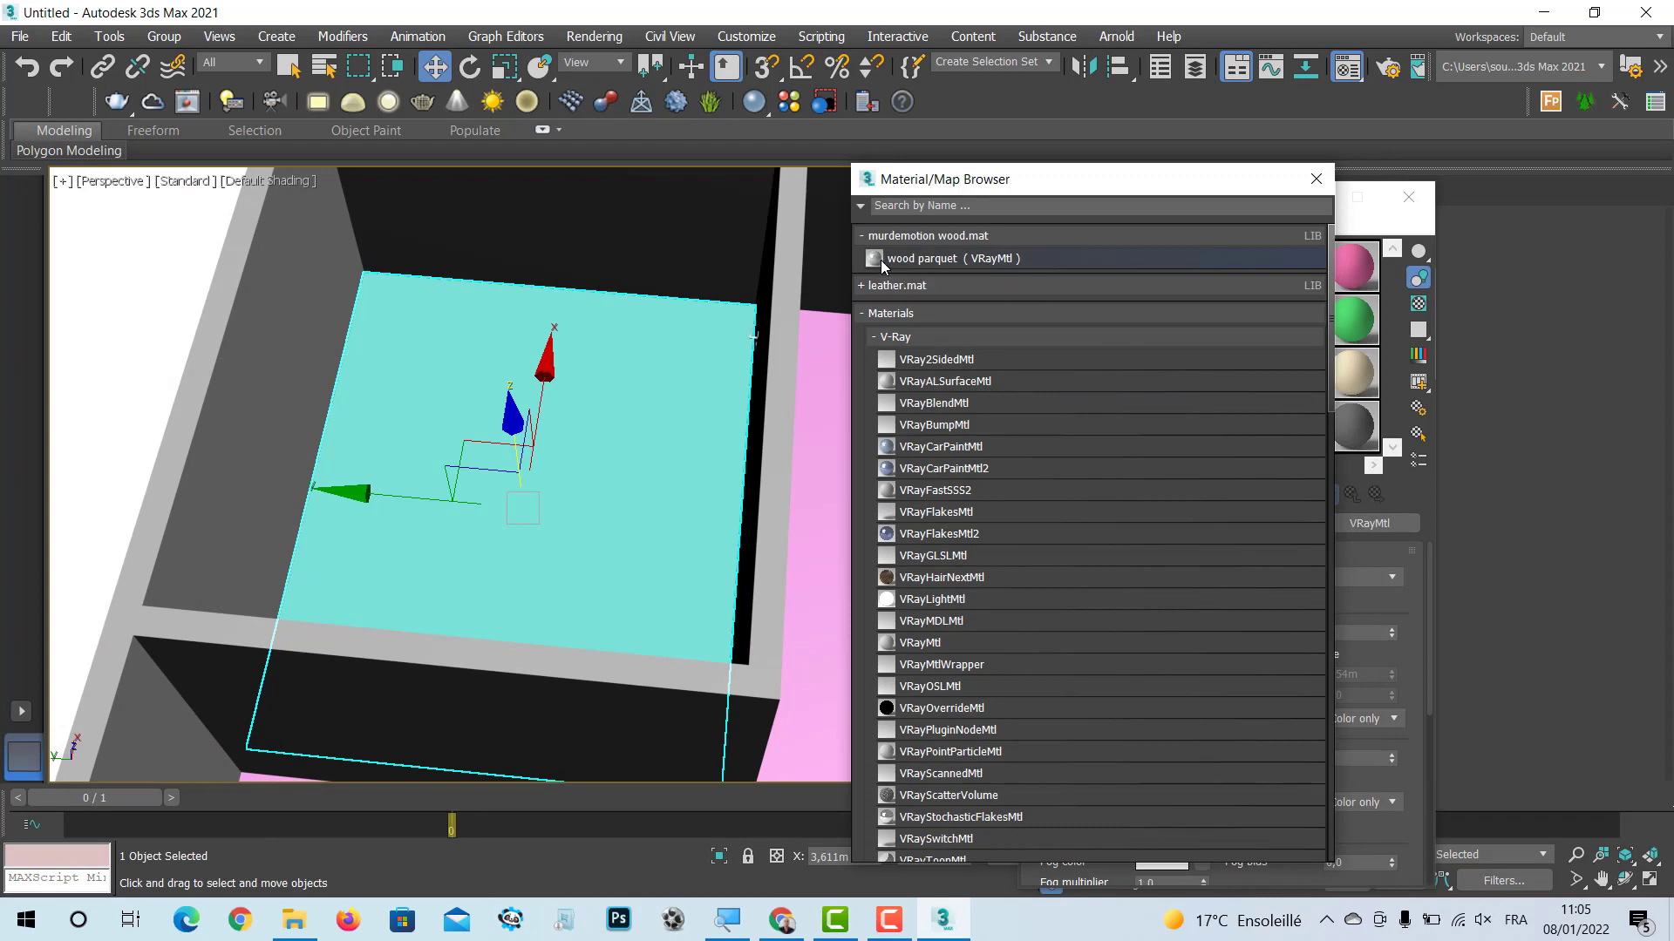
{"action": "left_click_drag", "start_coordinate": [1035, 179], "coordinate": [499, 205]}
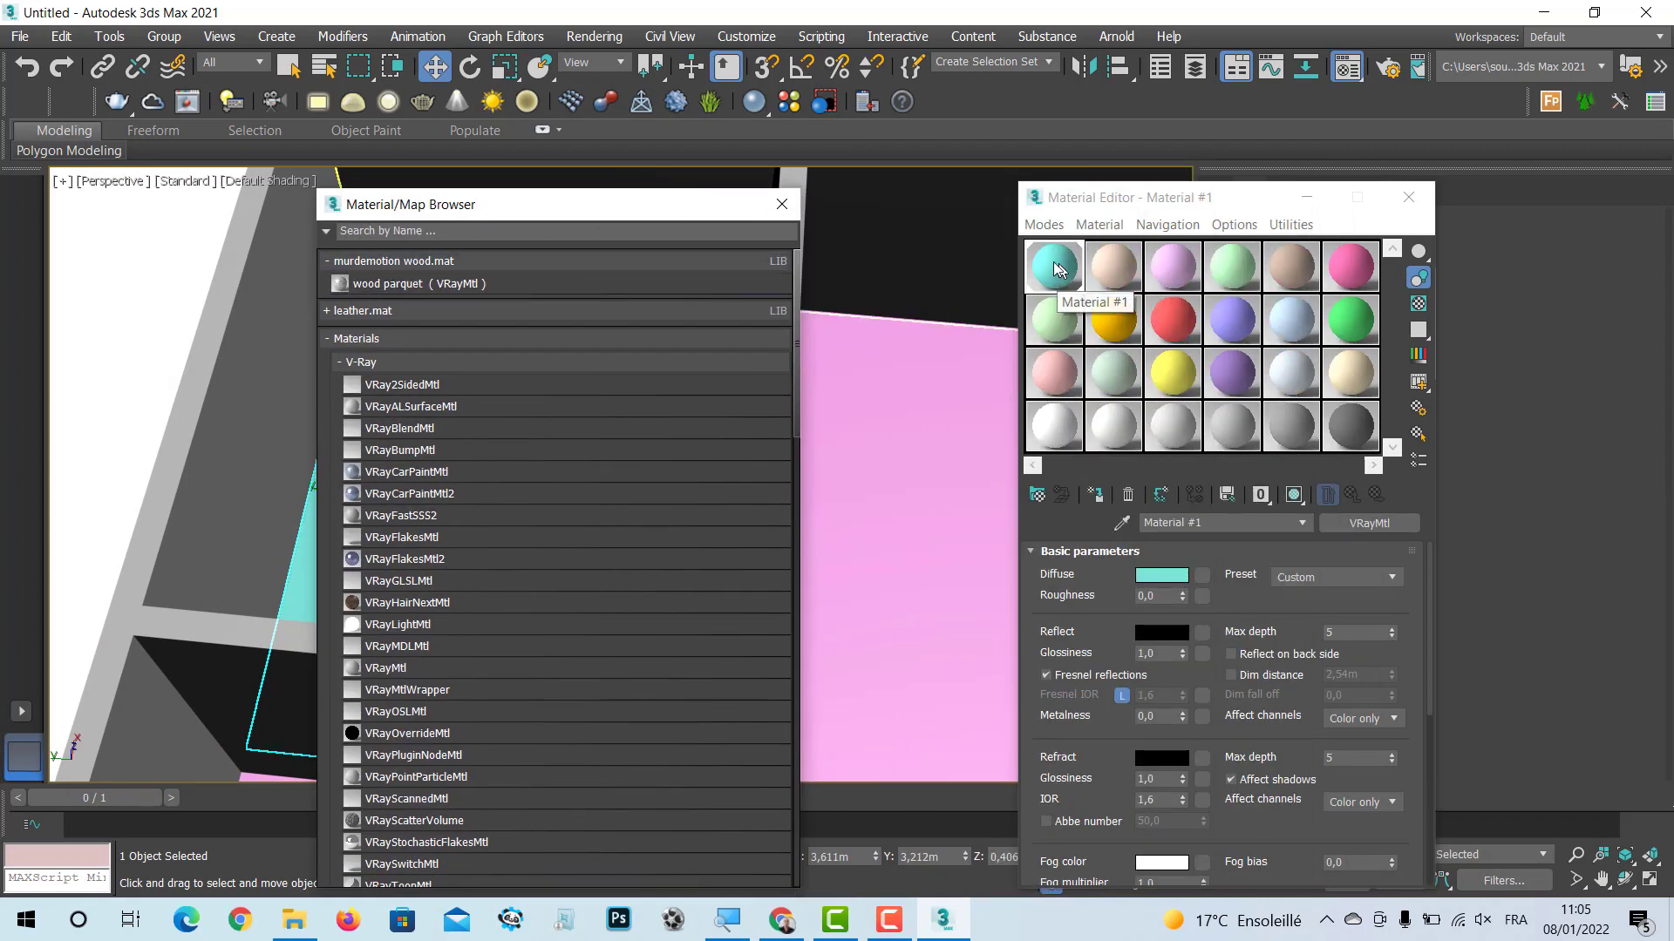
Step: Load the wood parquet material from the murdemotion wood.mat library into the first slot and assign it to the selected floor panel
{"action": "double_click", "coordinate": [338, 282]}
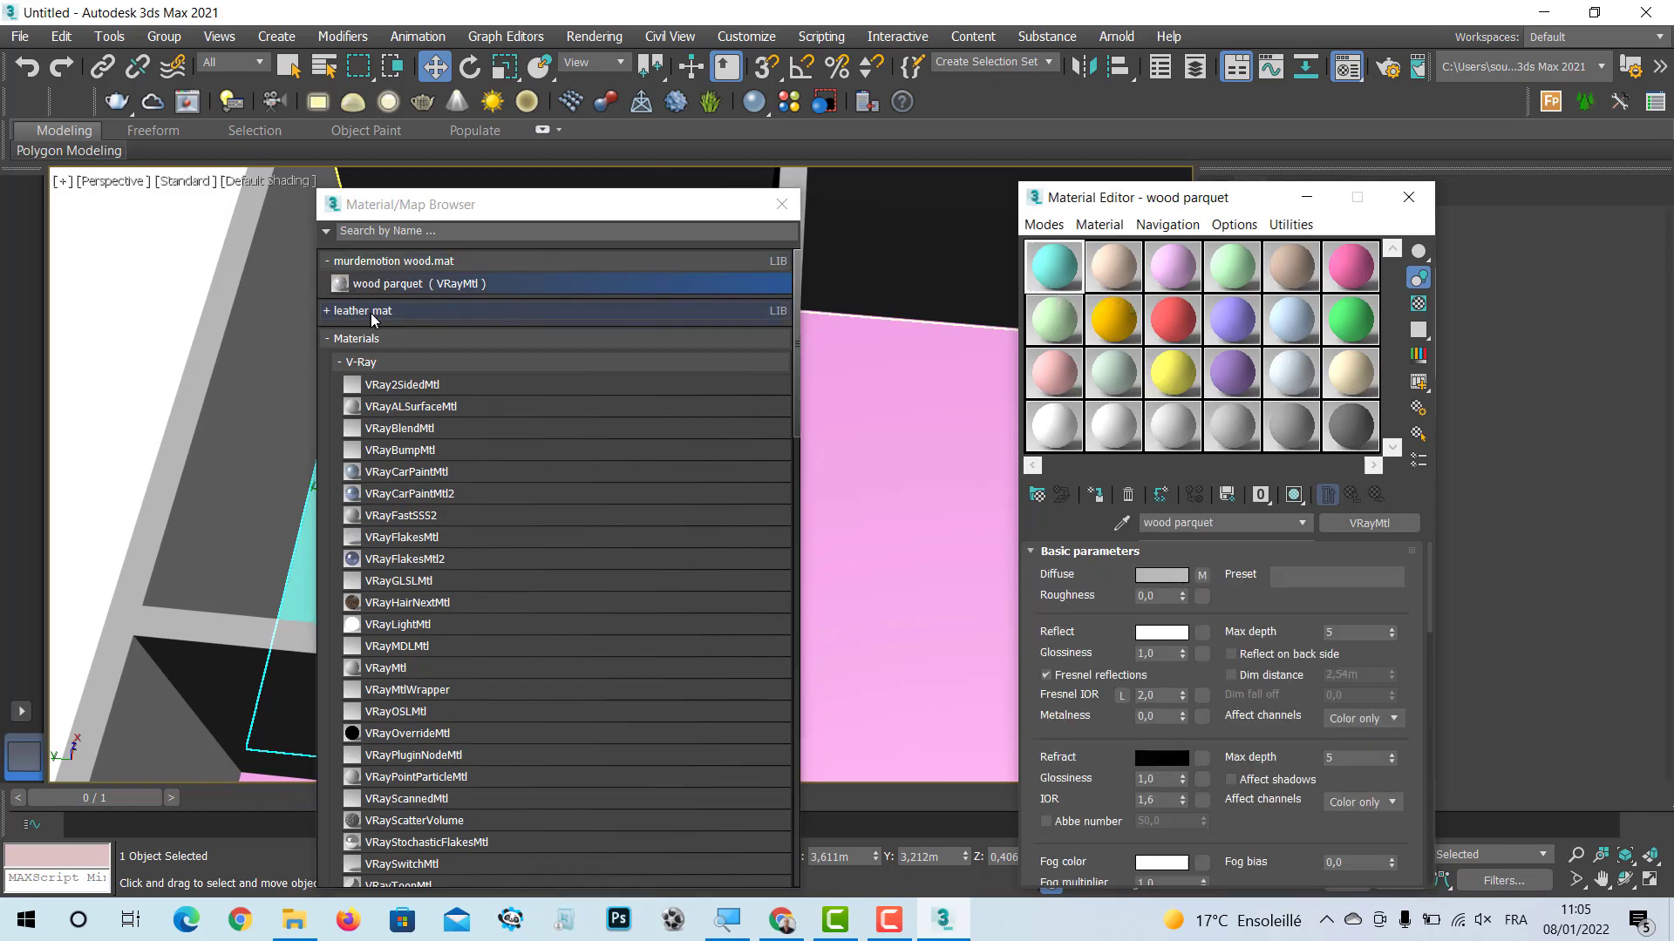
{"action": "left_click", "coordinate": [789, 205]}
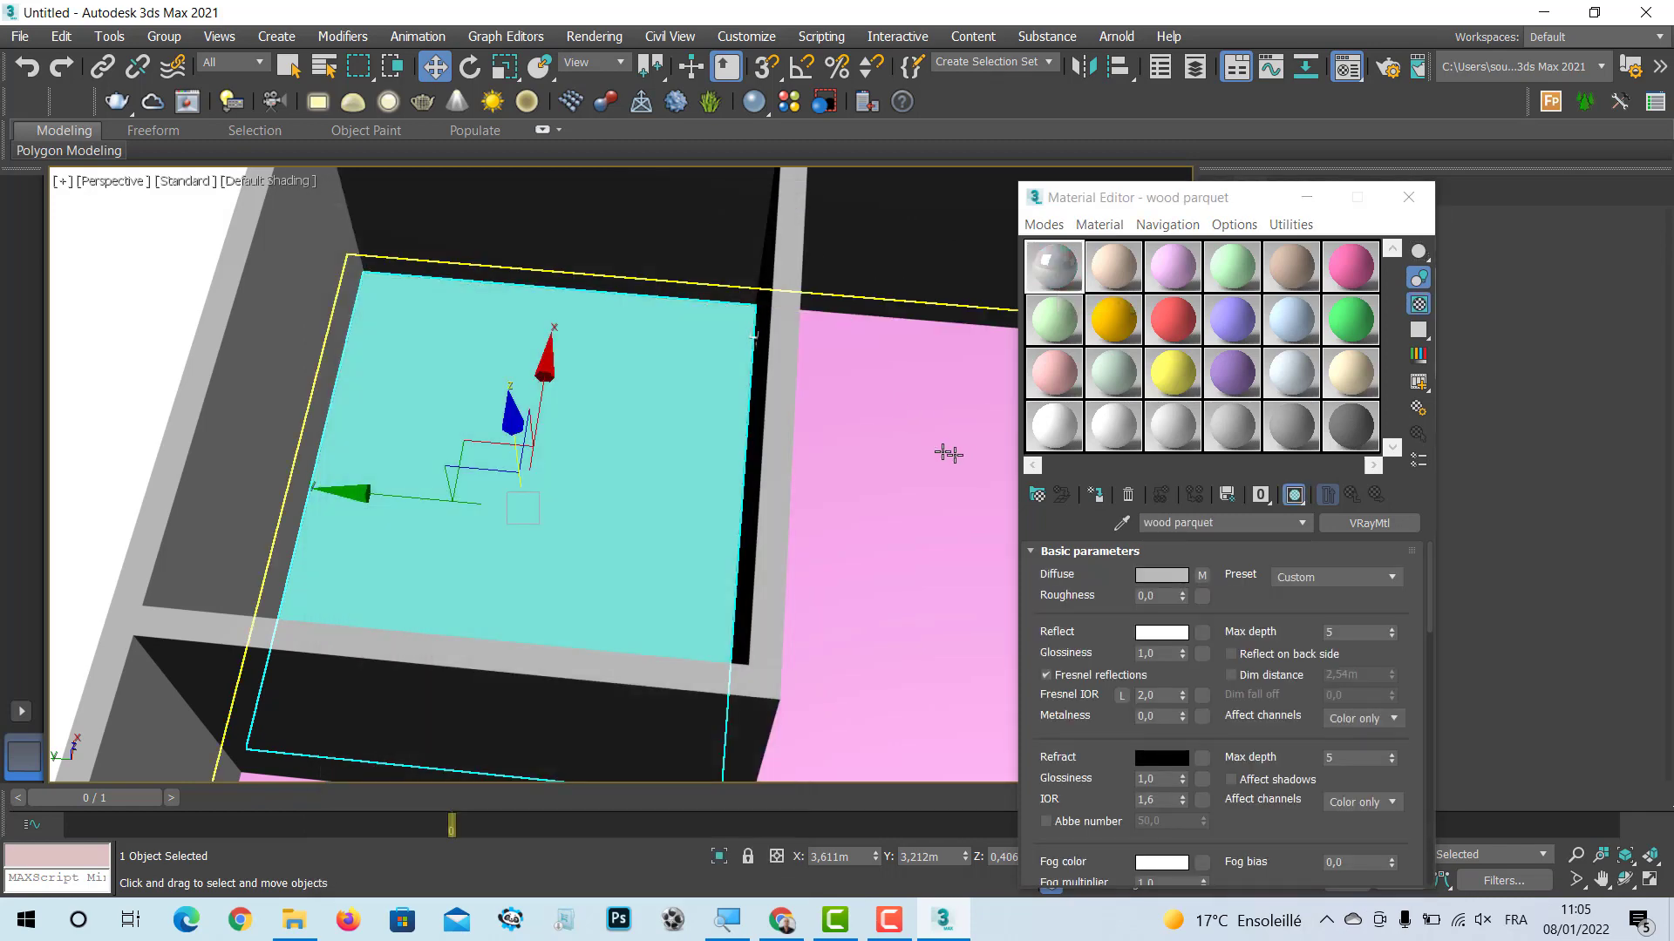
{"action": "left_click", "coordinate": [1096, 496]}
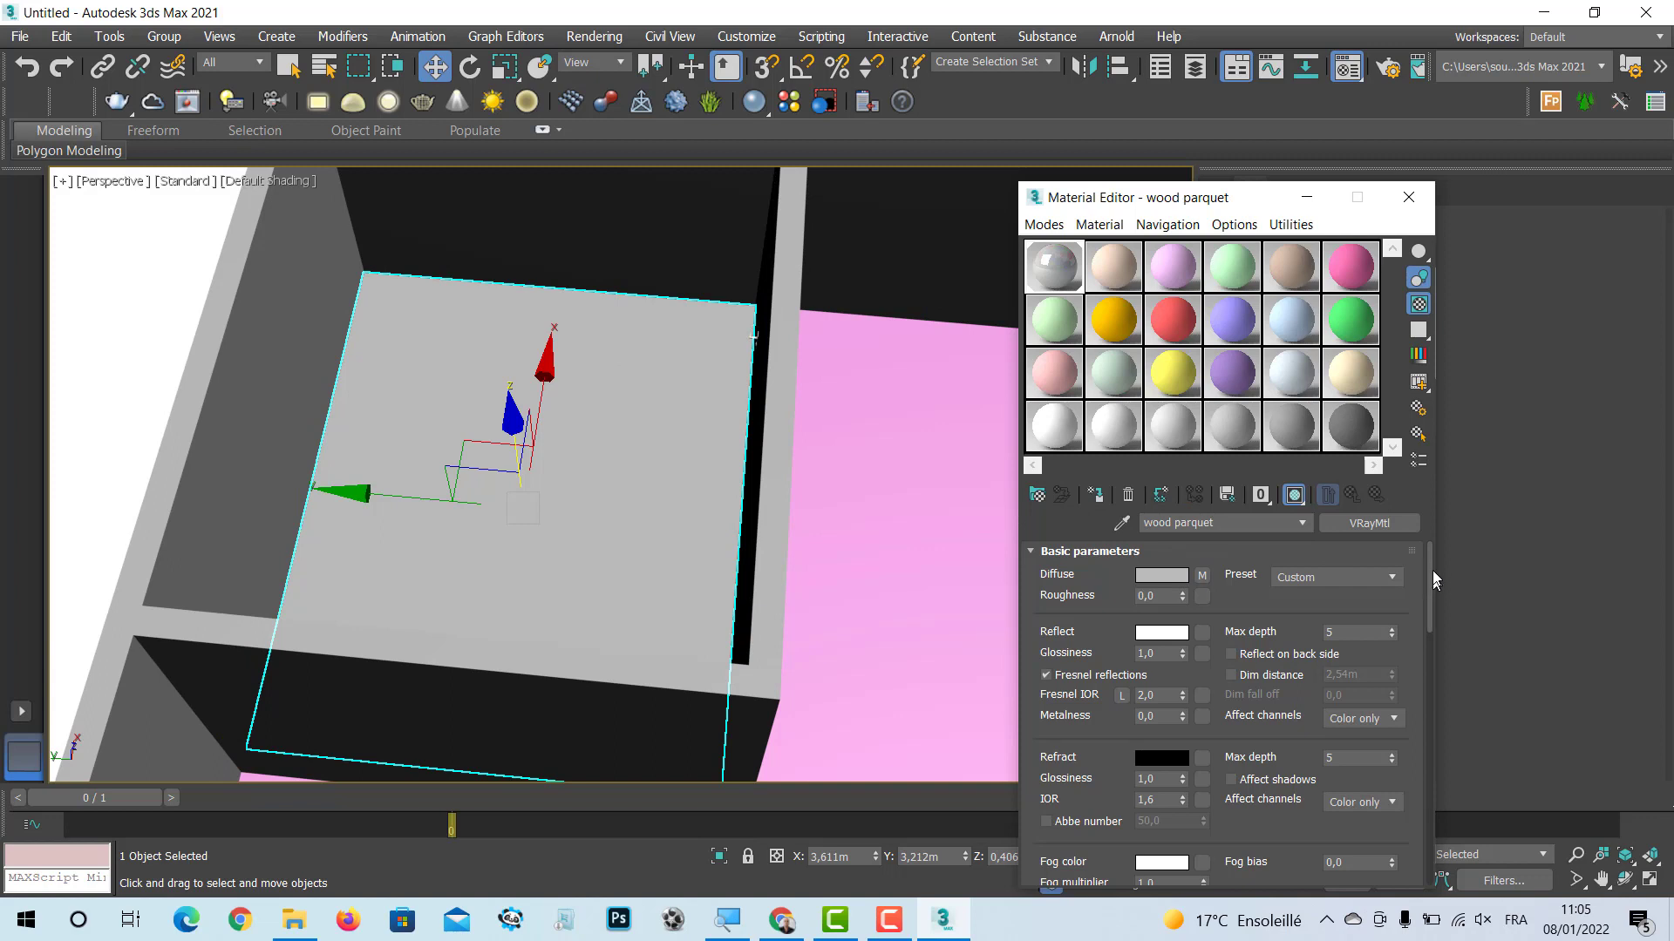
Step: Collapse the wood parquet material's rollouts, move Maps above Basic parameters and expand Maps
{"action": "left_click", "coordinate": [1031, 554]}
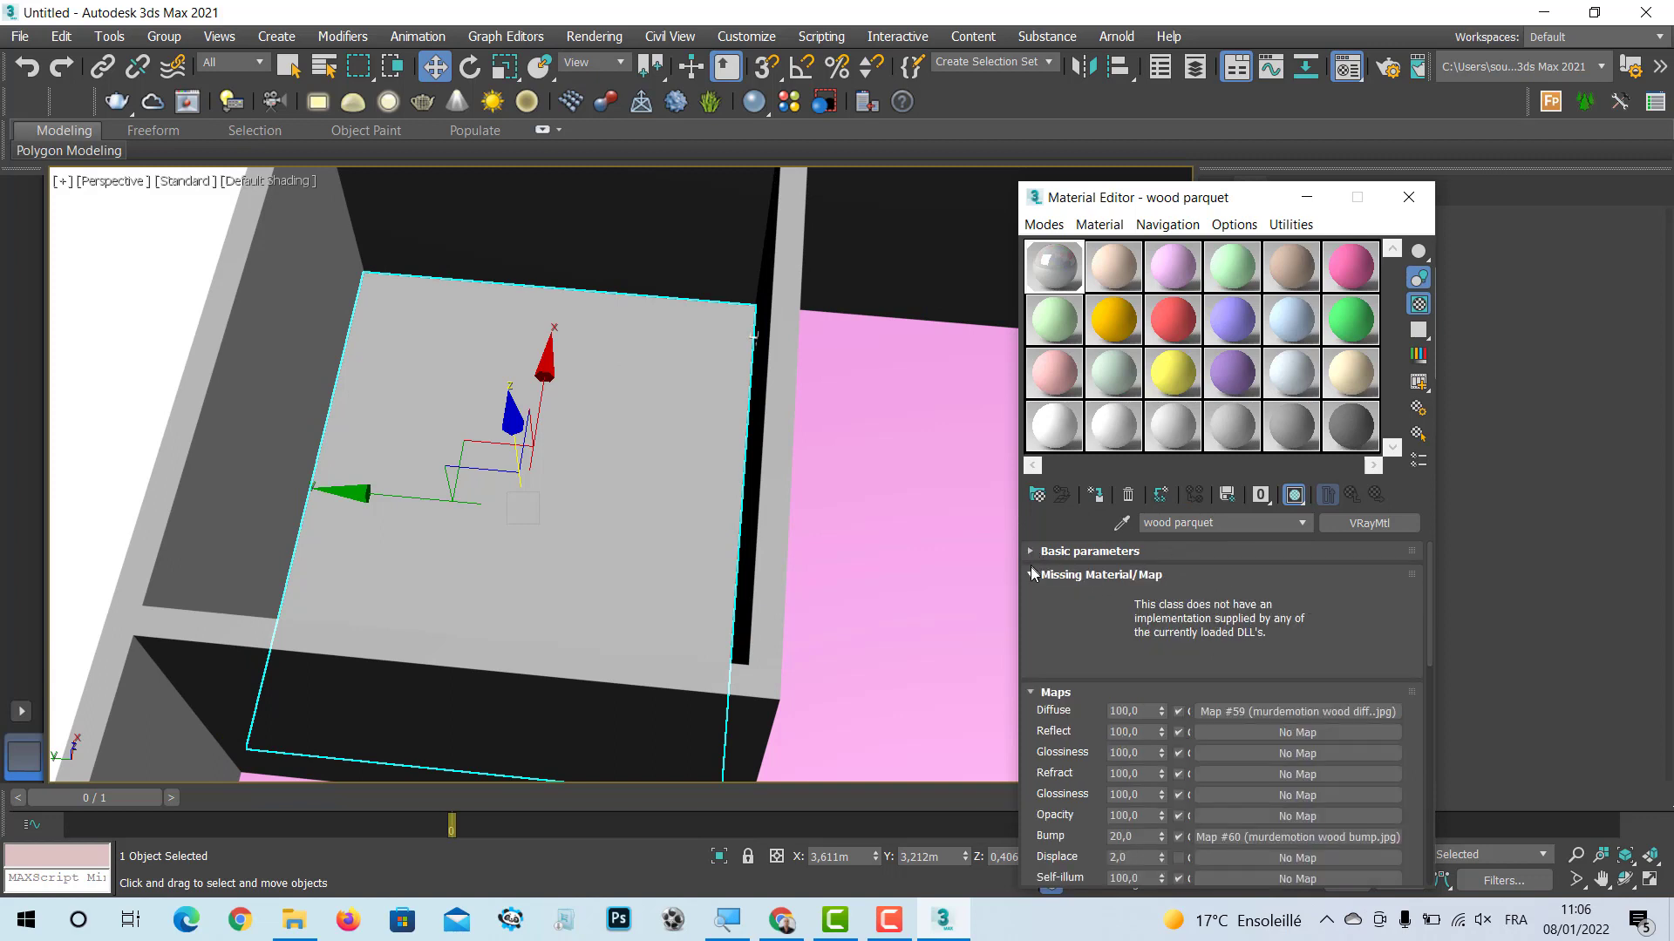
{"action": "left_click", "coordinate": [1033, 575]}
{"action": "left_click", "coordinate": [1034, 598]}
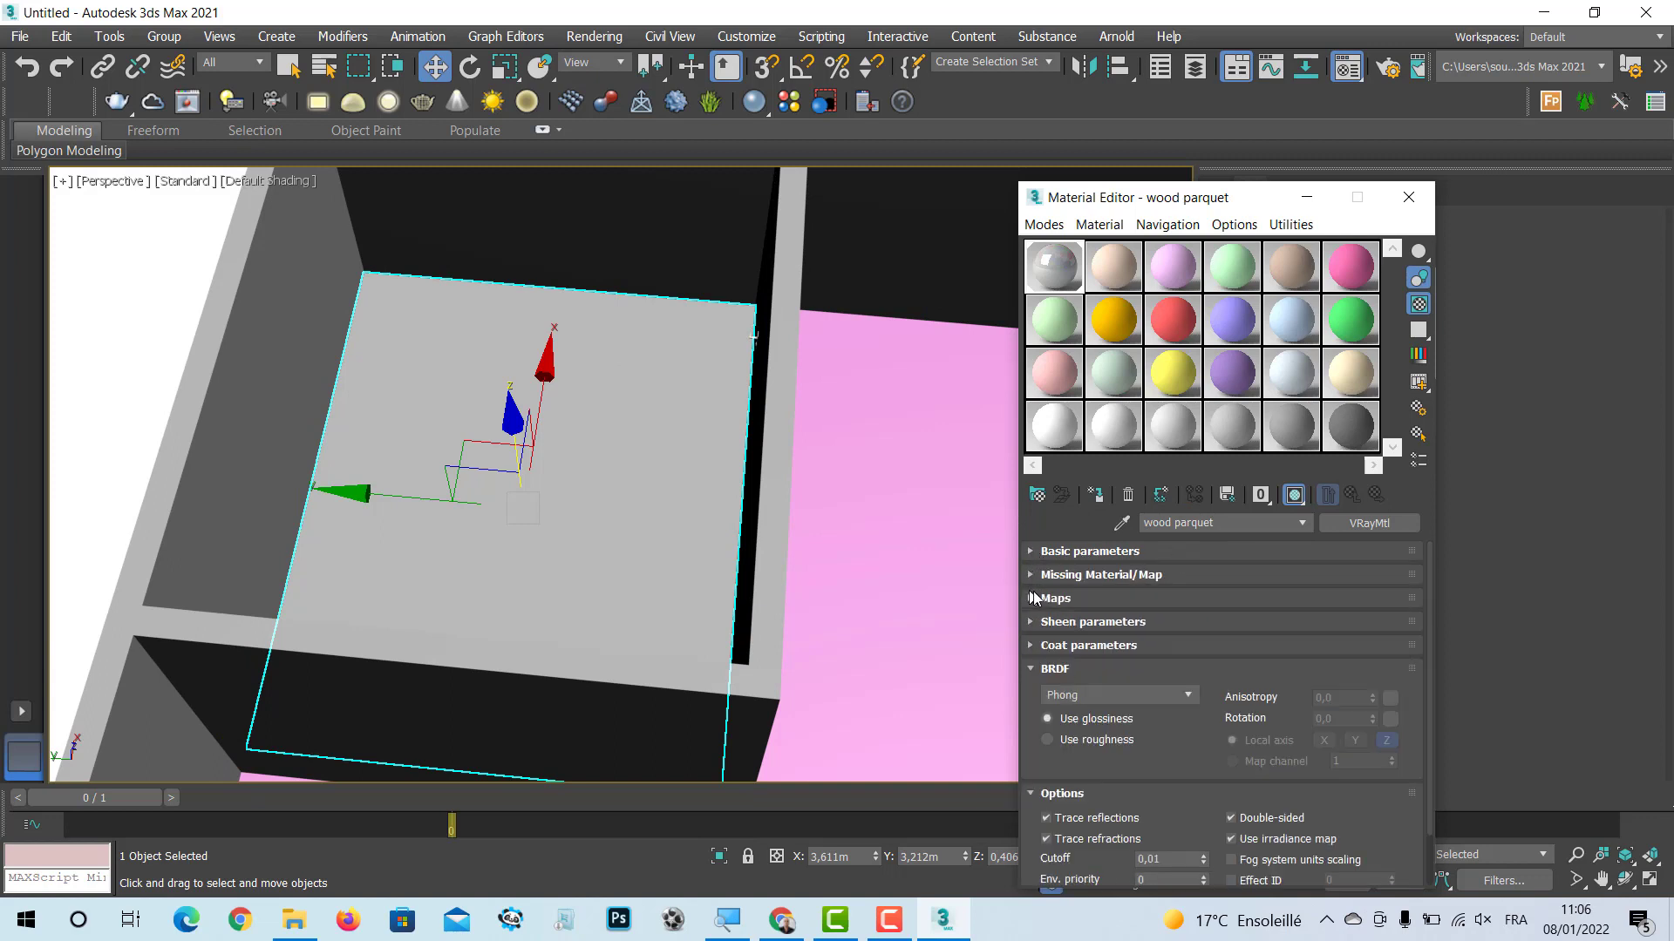
{"action": "right_click", "coordinate": [1142, 580]}
{"action": "left_click", "coordinate": [1173, 609]}
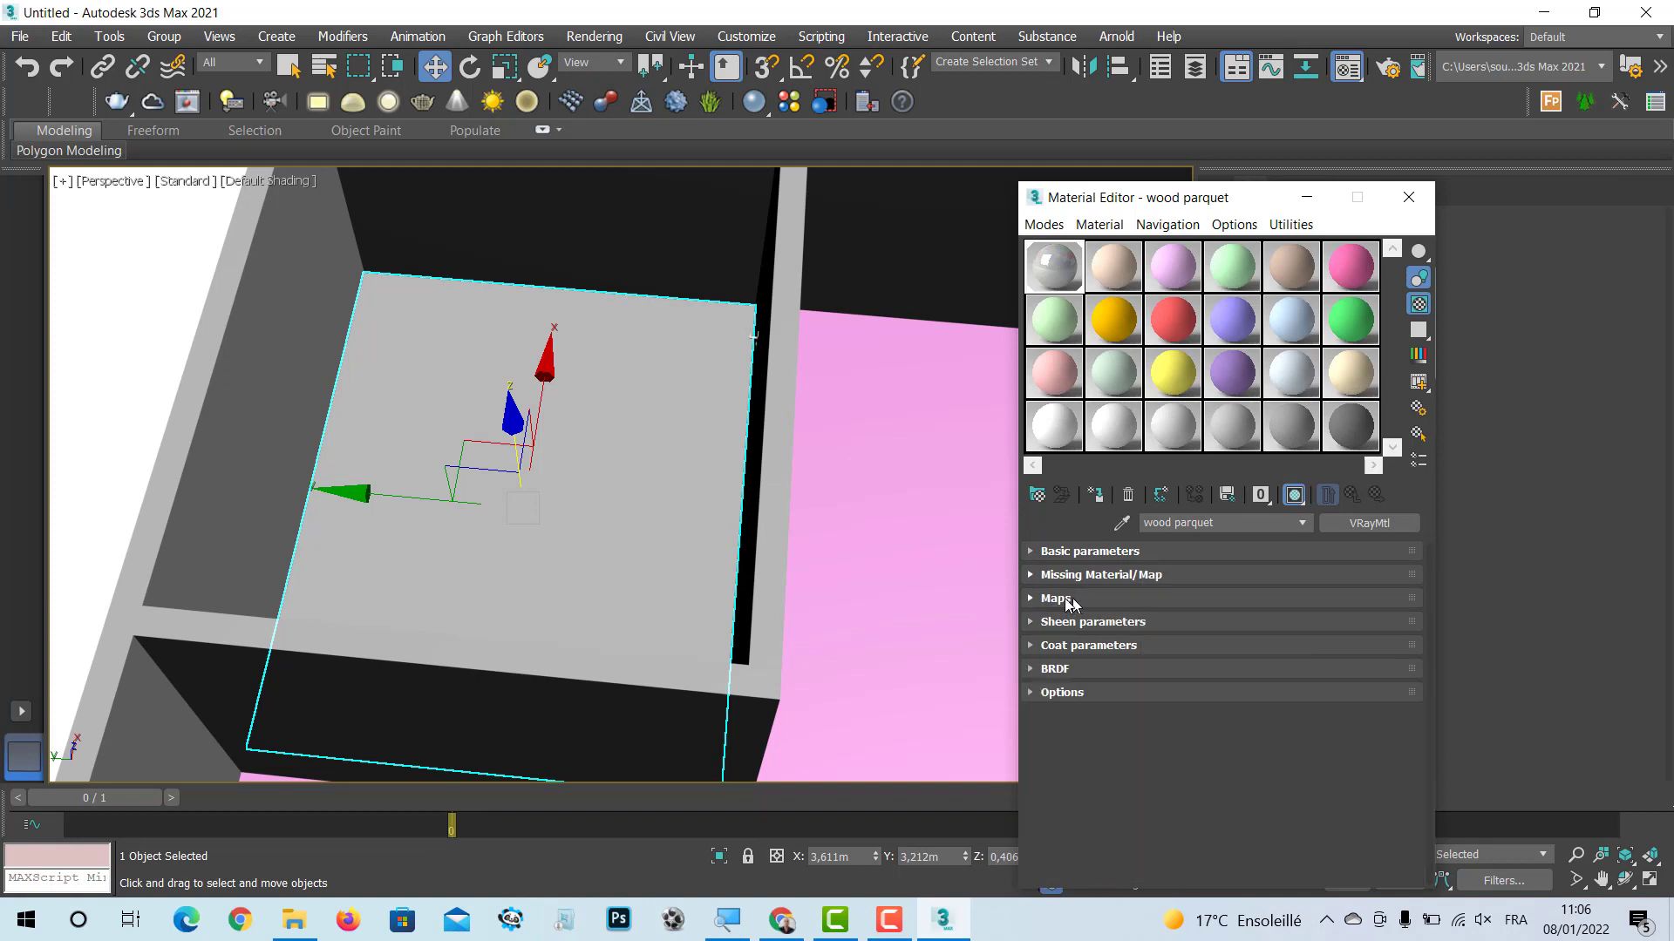
{"action": "left_click_drag", "start_coordinate": [1410, 599], "coordinate": [1409, 551]}
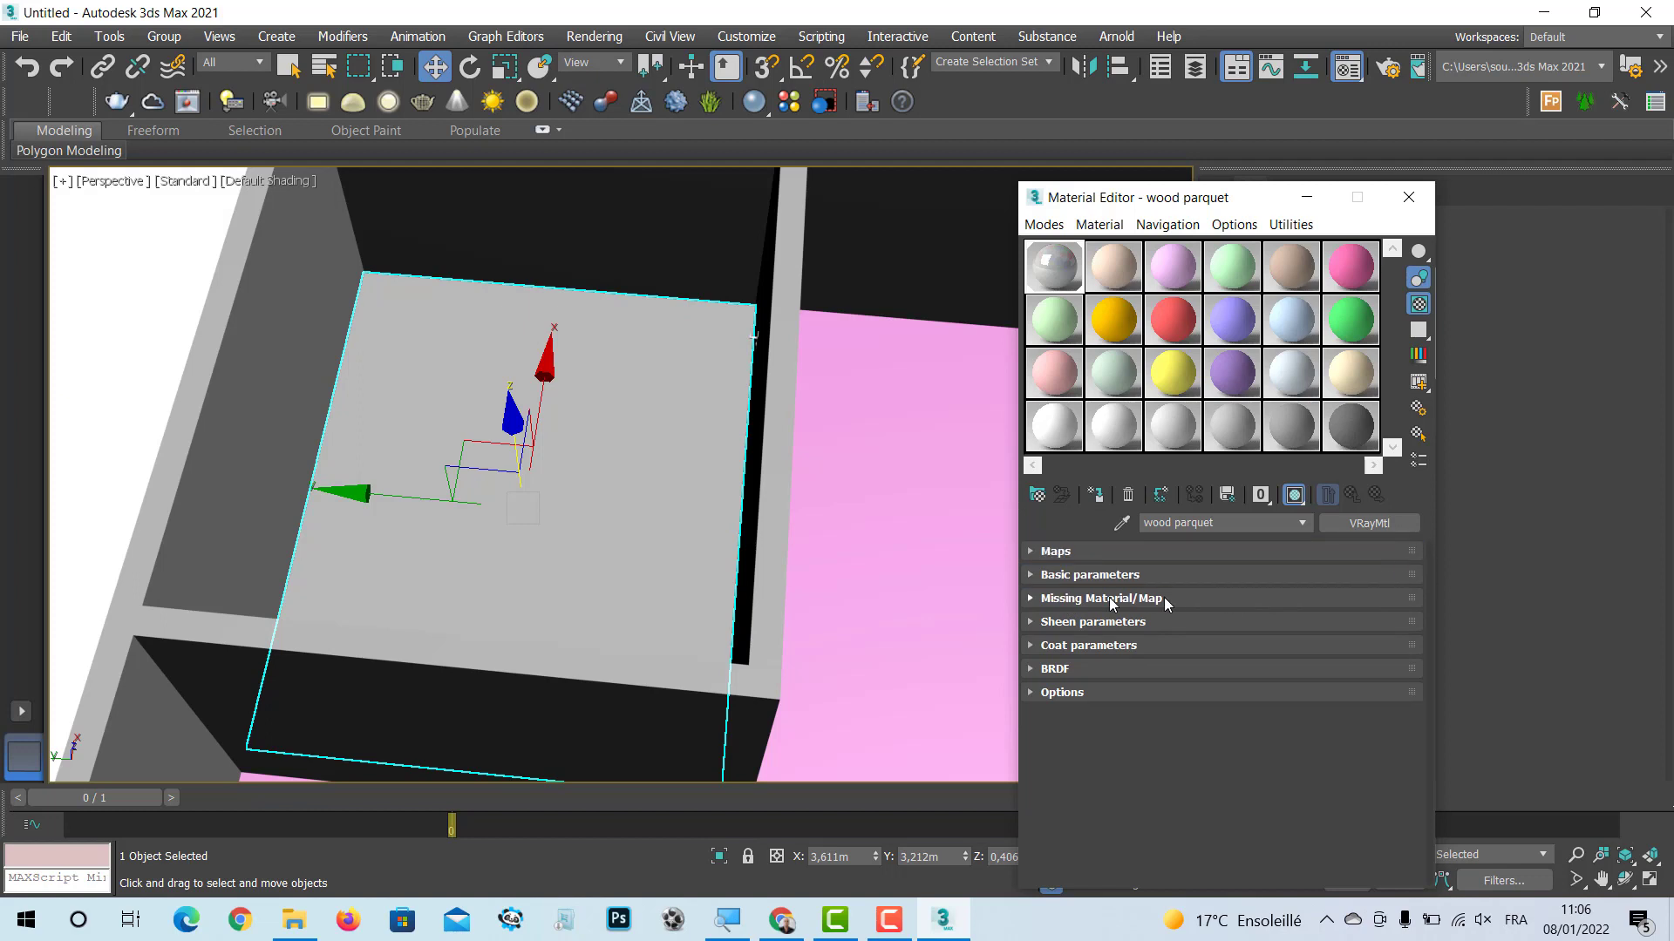
{"action": "left_click", "coordinate": [1031, 553]}
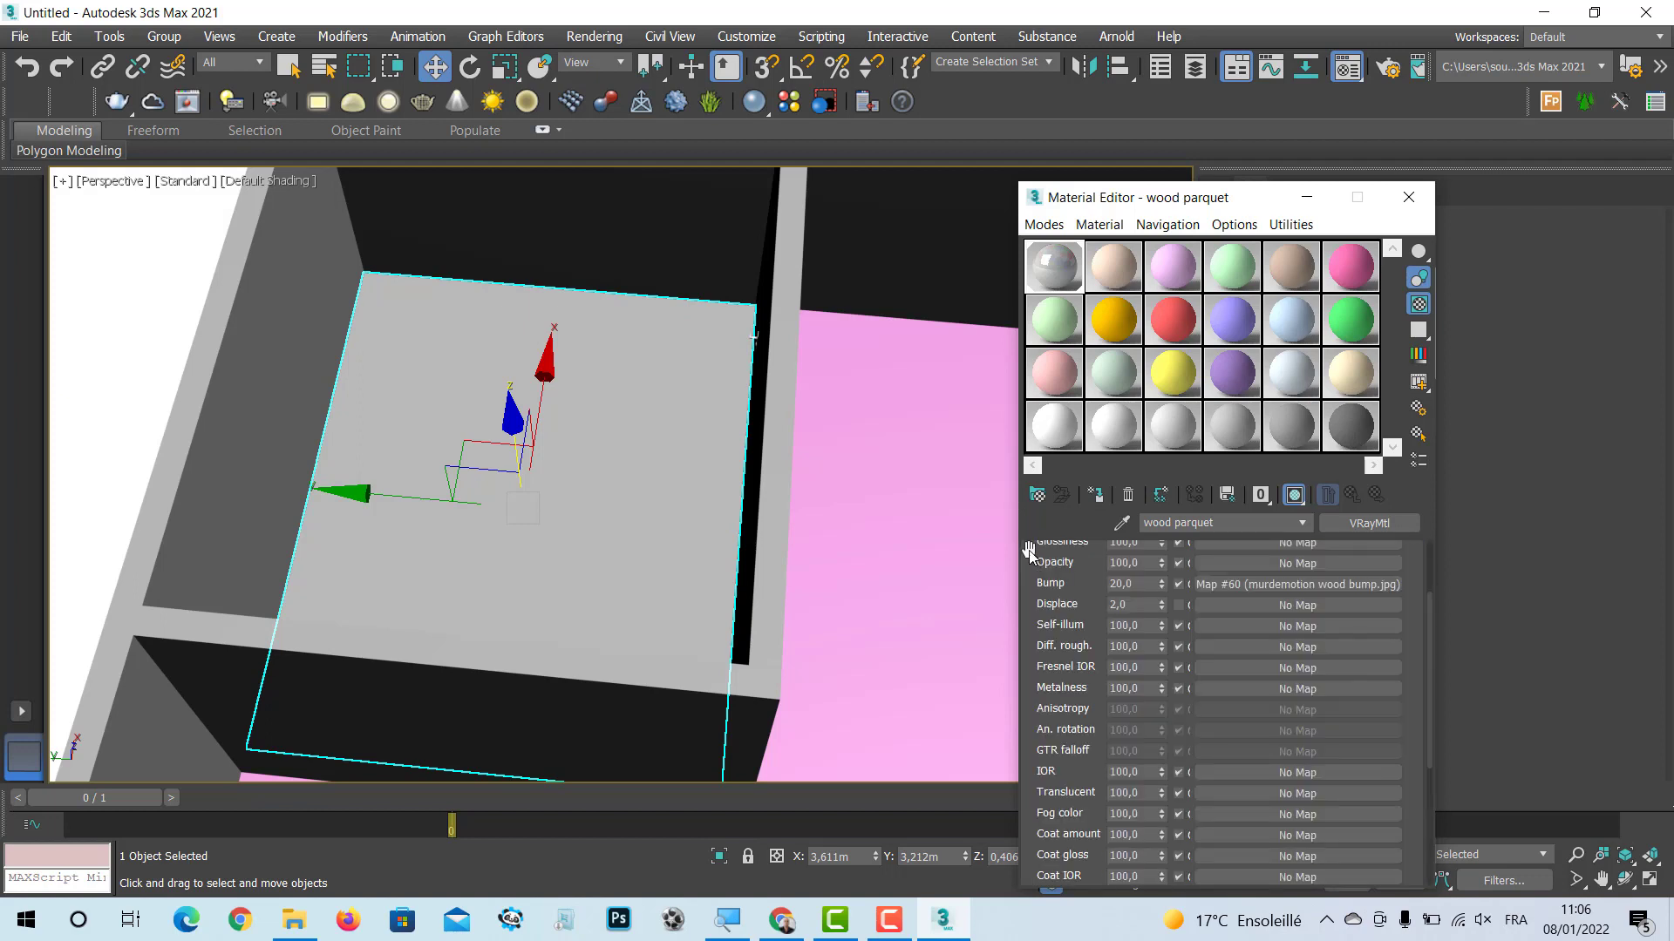
Step: Replace the wood parquet material's Diffuse map with a VRayBitmap, discarding the old map
{"action": "scroll", "coordinate": [1199, 625], "scroll_direction": "up", "scroll_amount": 2}
{"action": "scroll", "coordinate": [1261, 606], "scroll_direction": "down", "scroll_amount": 2}
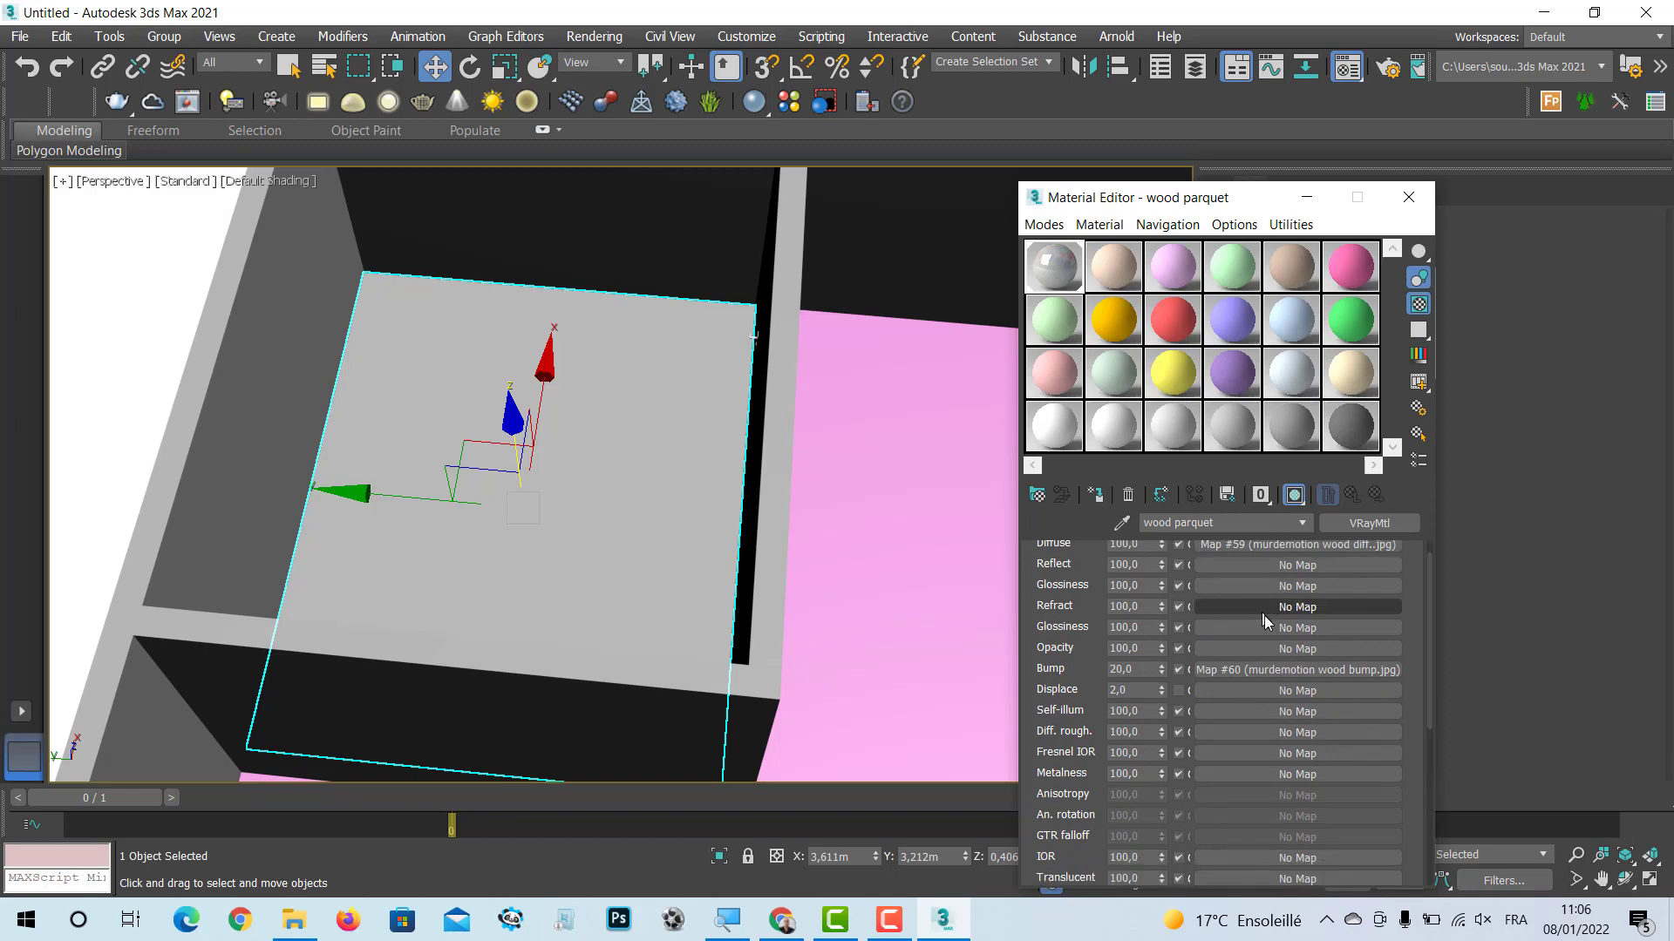
{"action": "scroll", "coordinate": [1266, 615], "scroll_direction": "up", "scroll_amount": 2}
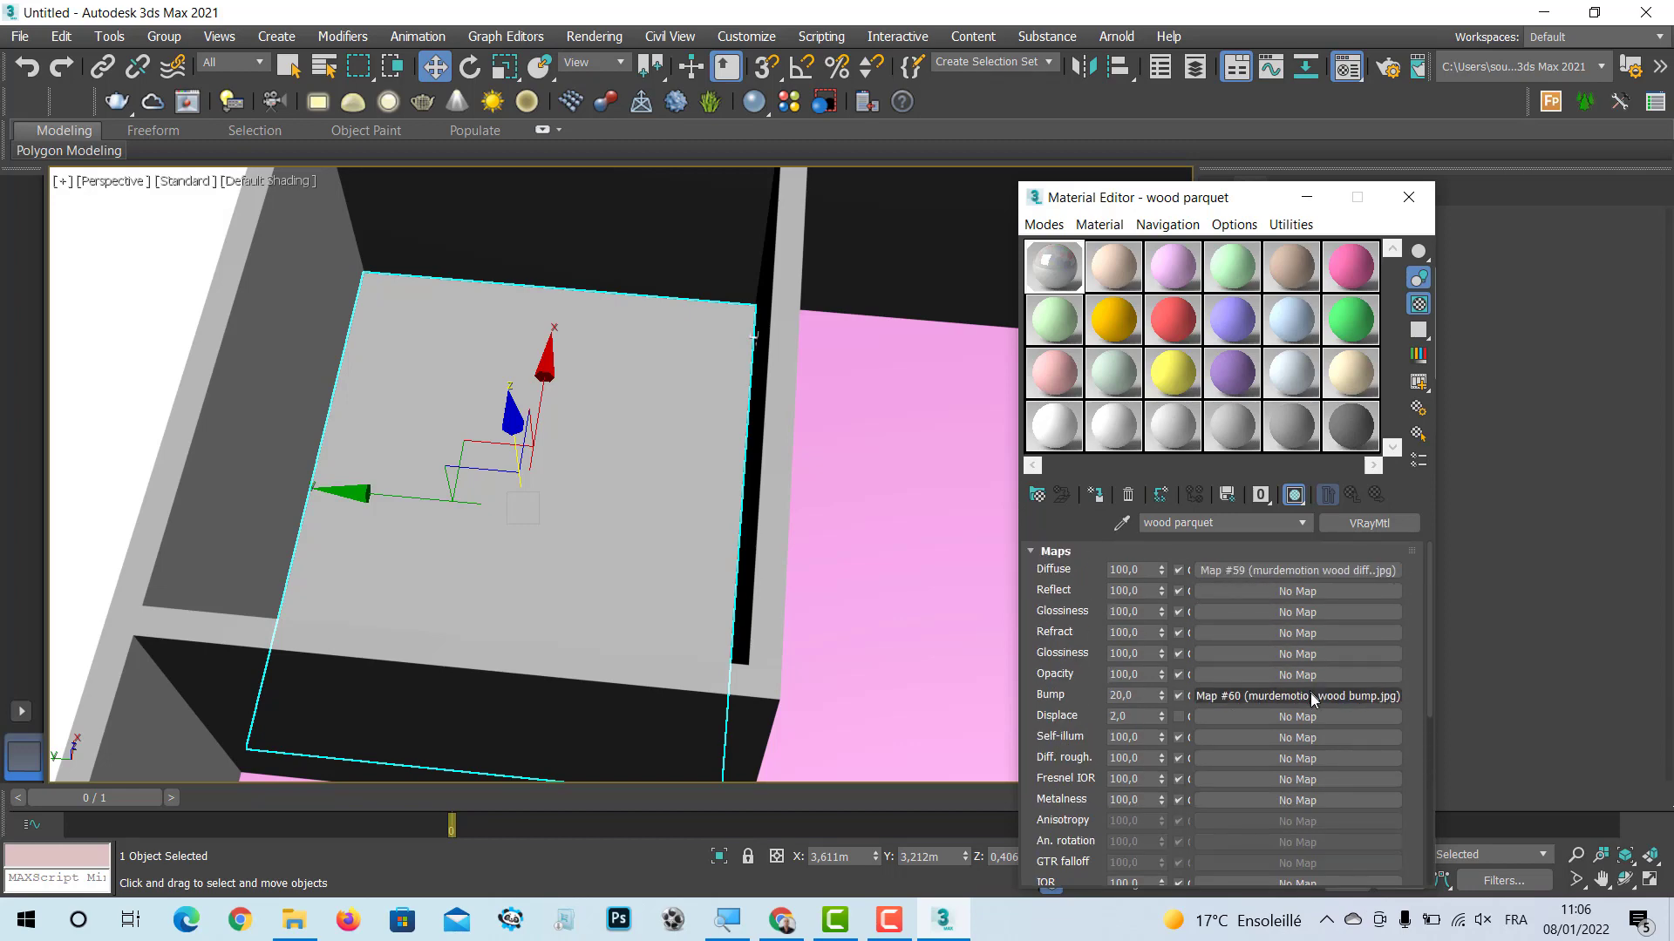
{"action": "scroll", "coordinate": [1306, 710], "scroll_direction": "down", "scroll_amount": 5}
{"action": "scroll", "coordinate": [1304, 706], "scroll_direction": "down", "scroll_amount": 3}
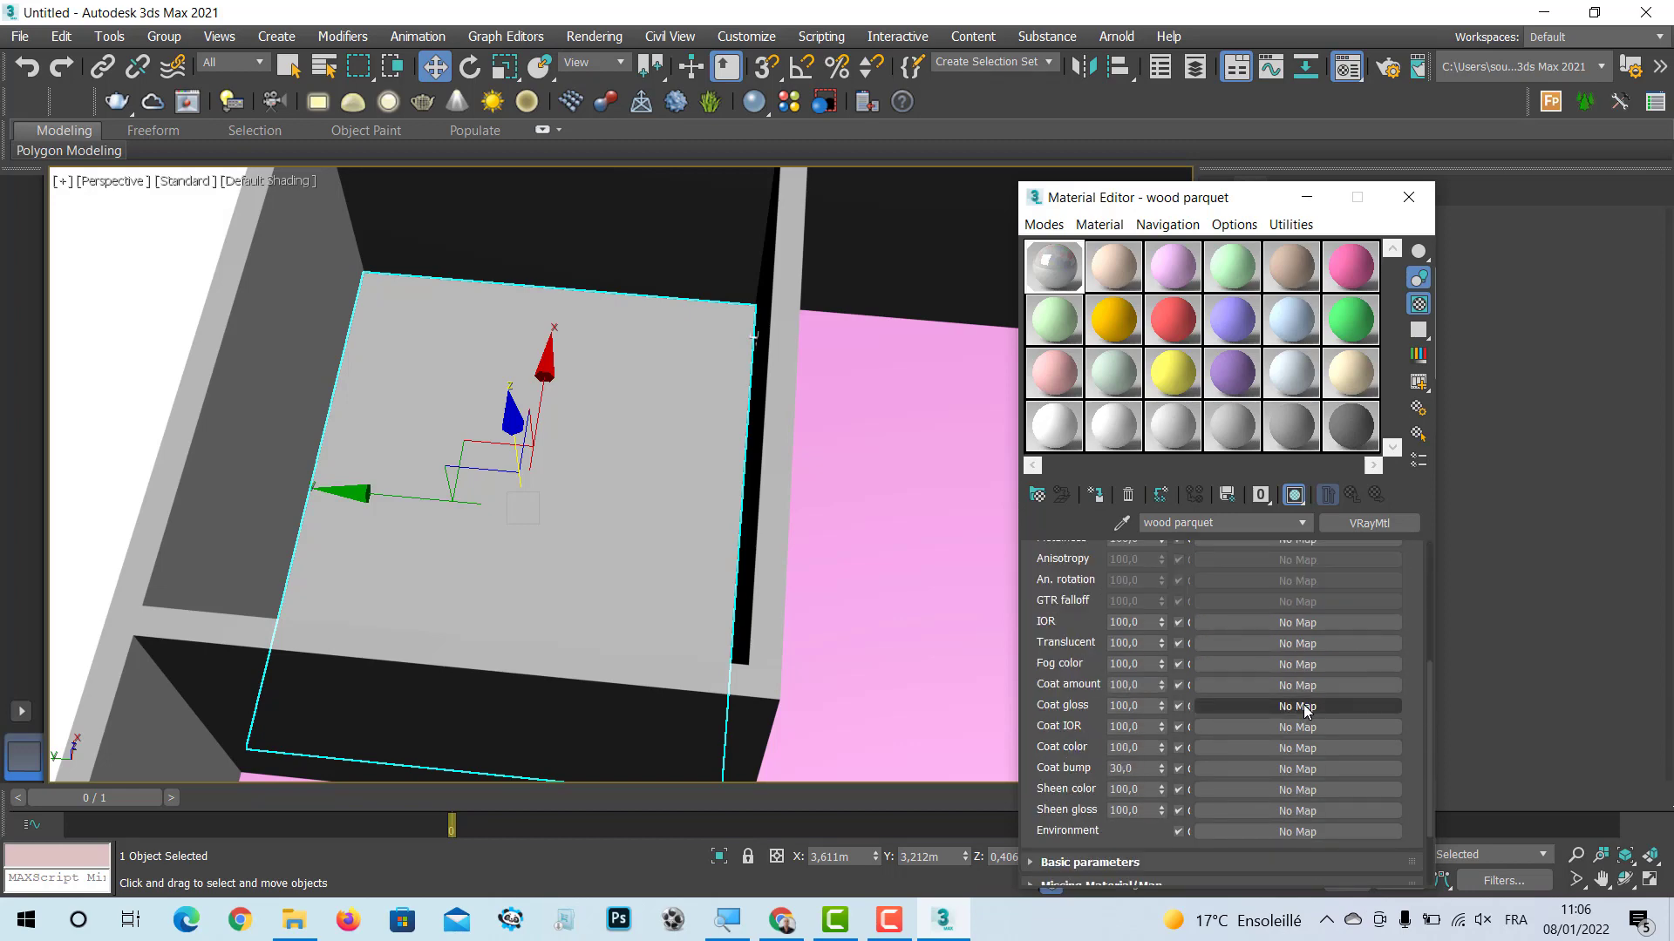
{"action": "scroll", "coordinate": [1300, 703], "scroll_direction": "up", "scroll_amount": 8}
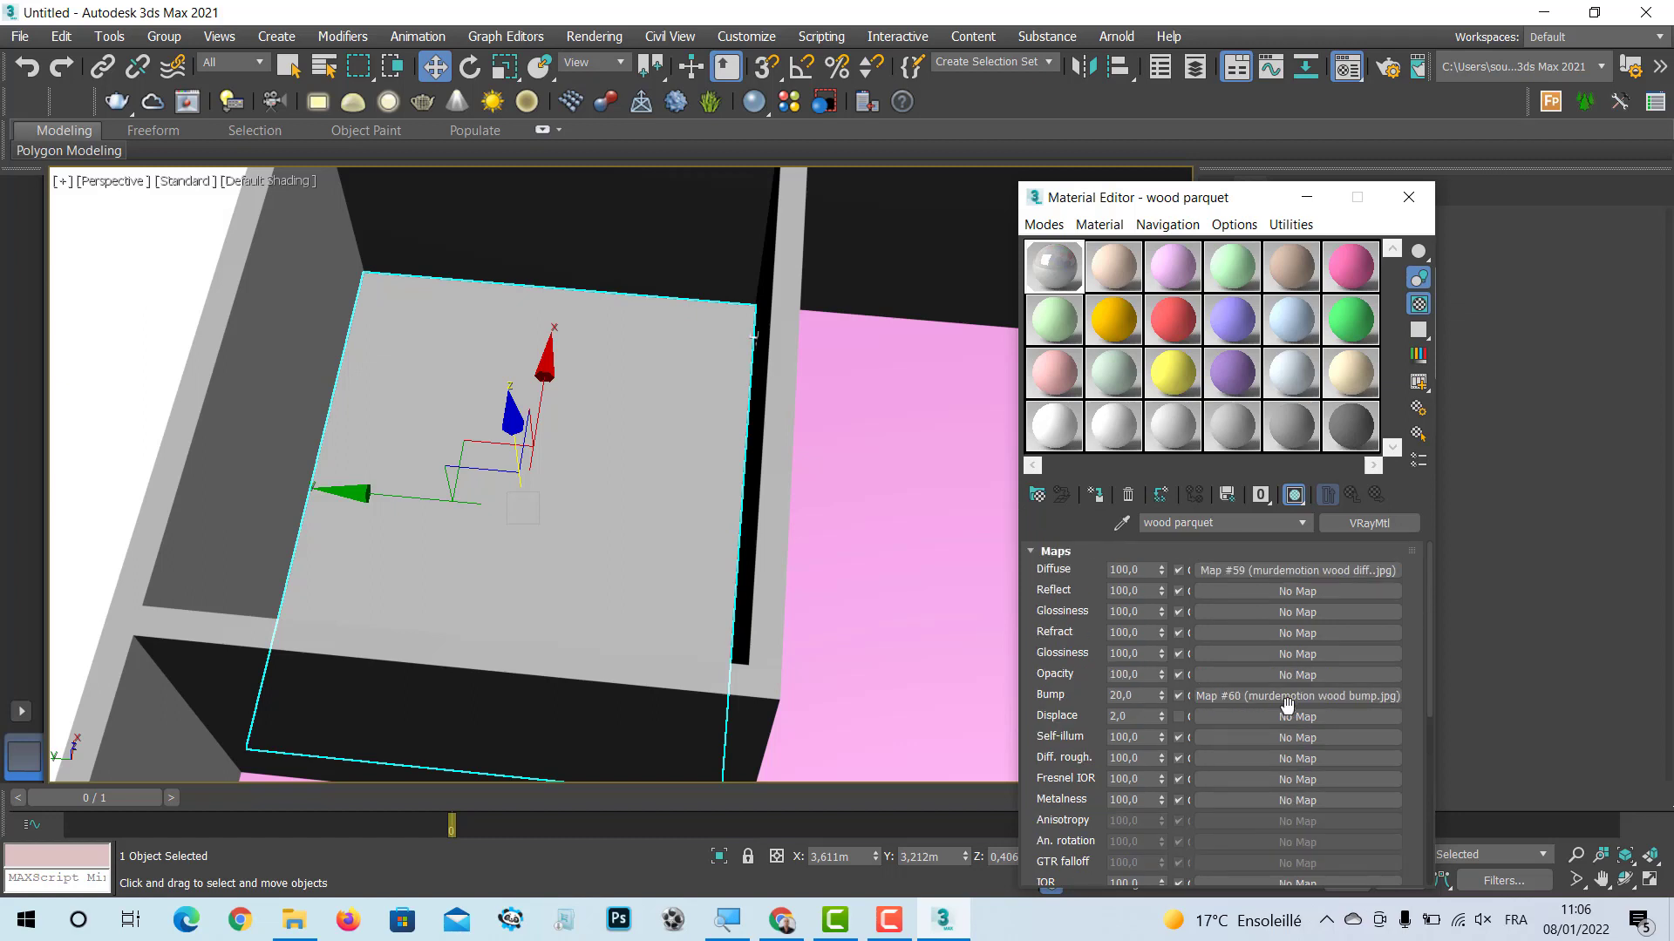
{"action": "left_click", "coordinate": [1272, 568]}
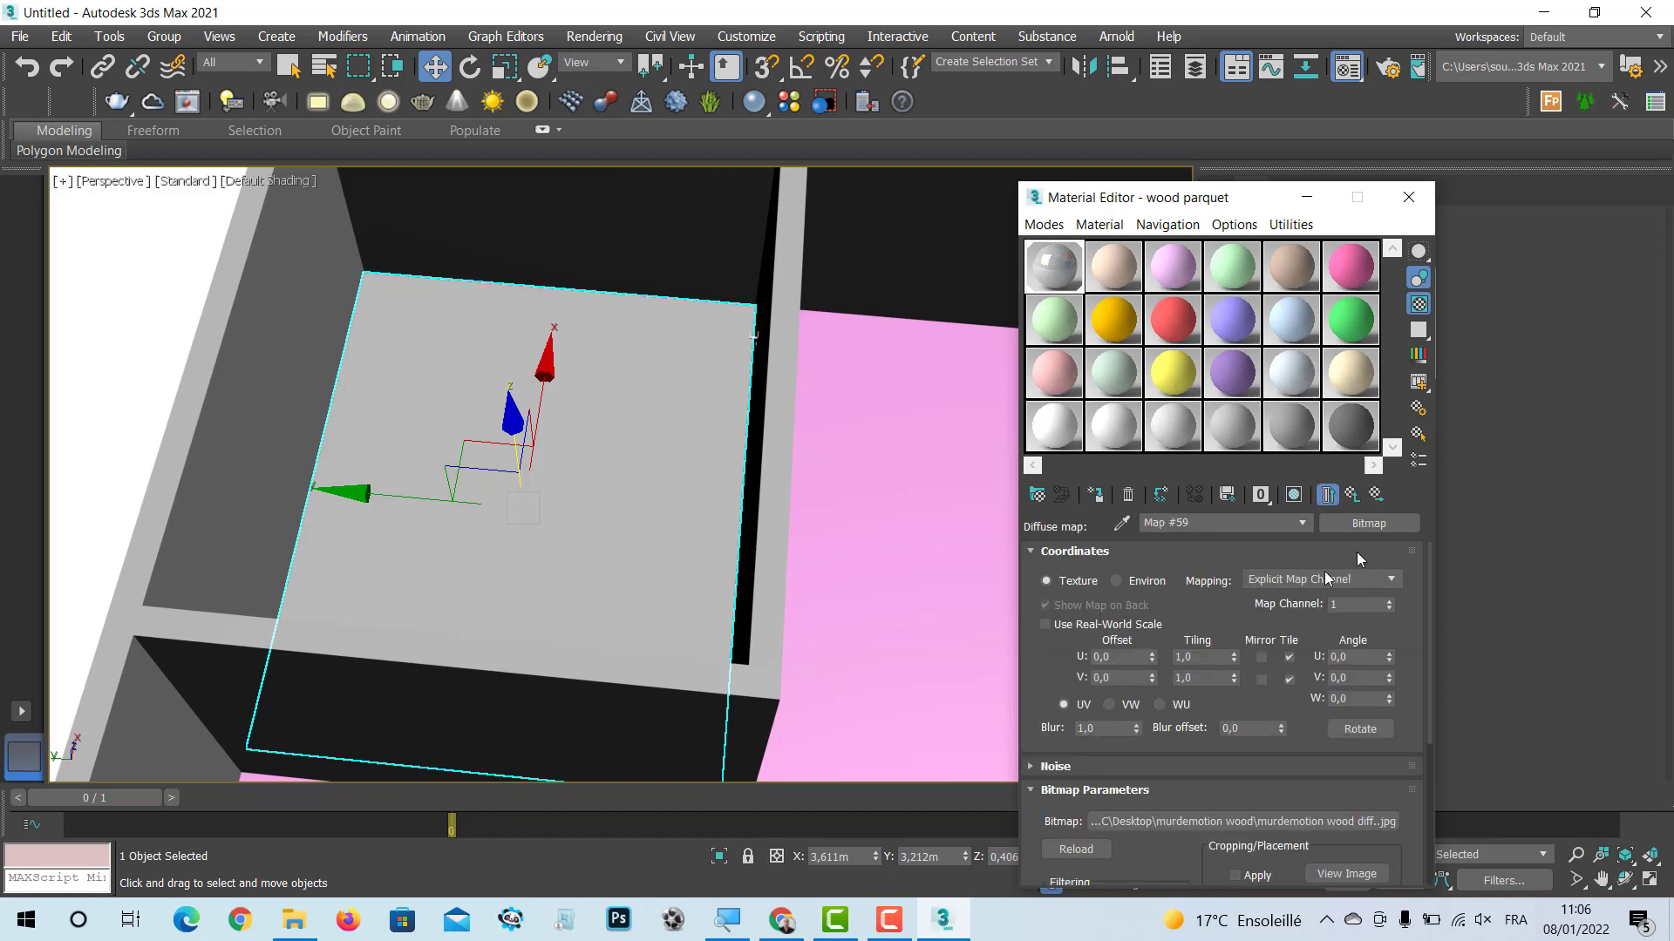
{"action": "left_click", "coordinate": [1368, 523]}
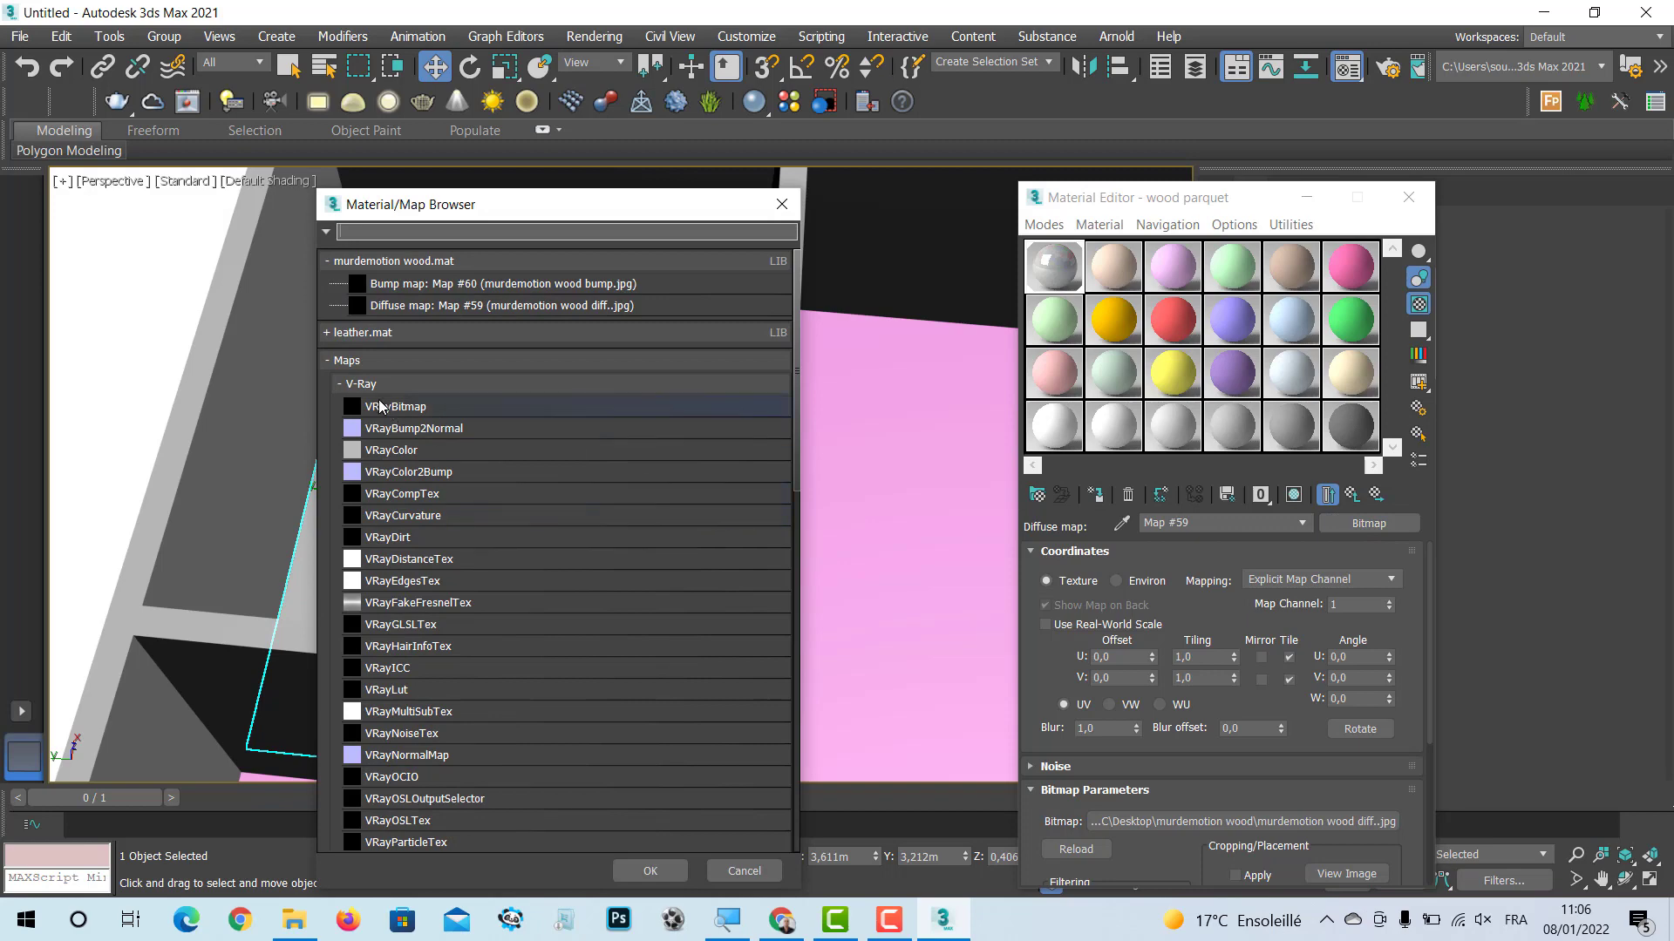
{"action": "double_click", "coordinate": [380, 406]}
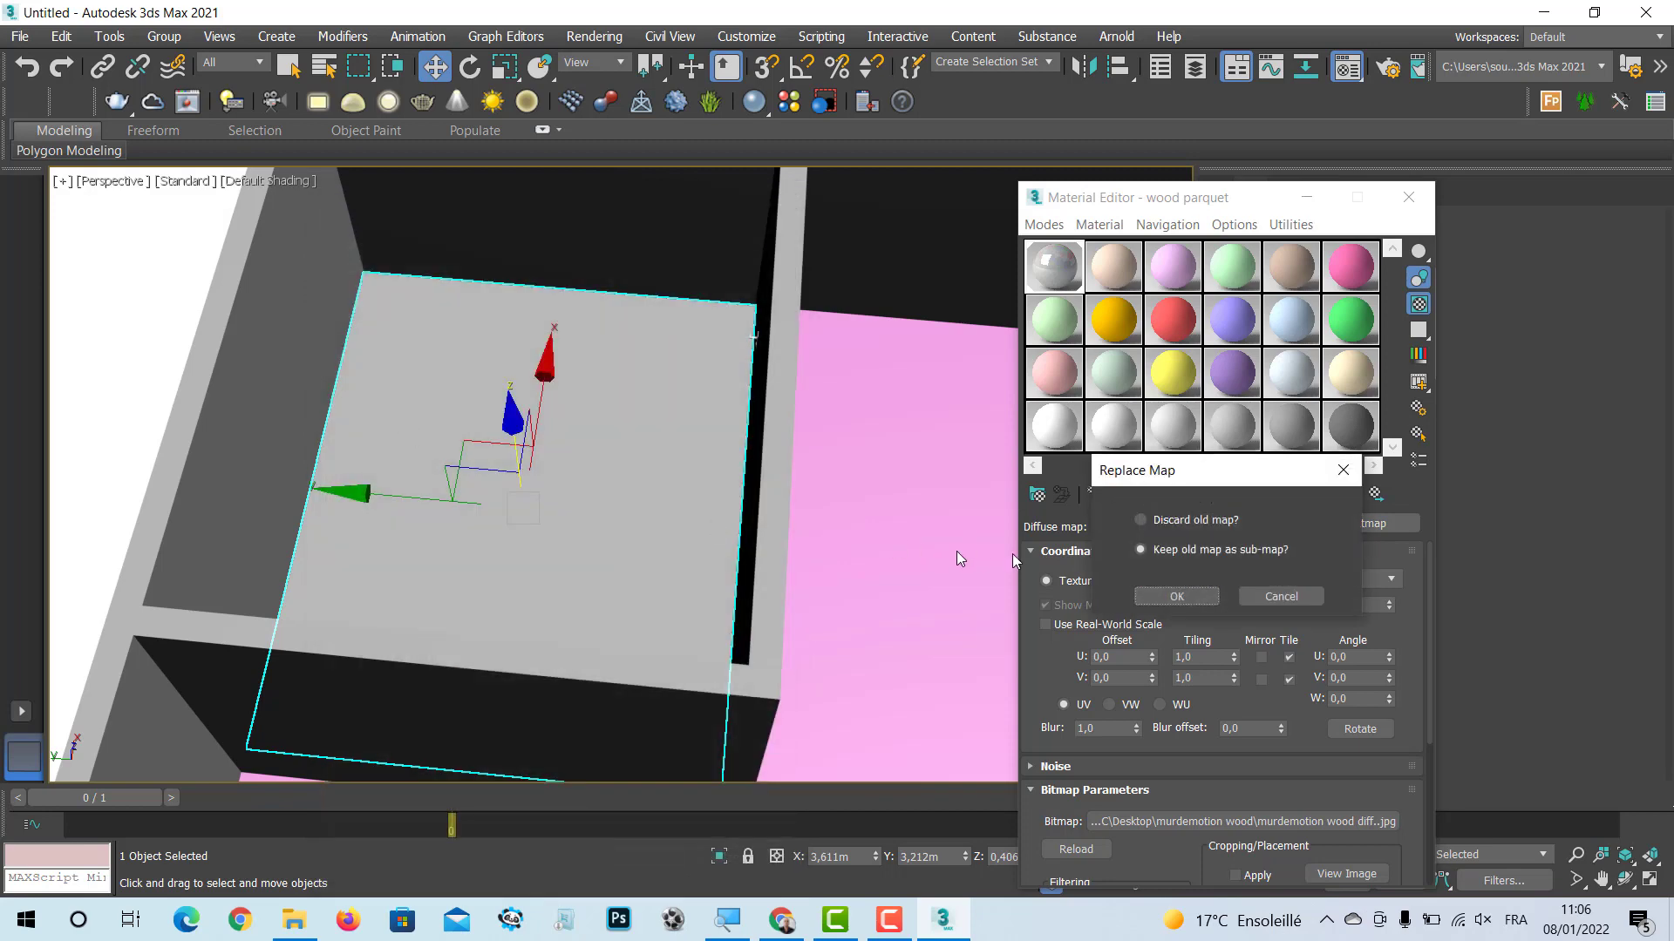
{"action": "left_click", "coordinate": [1191, 595]}
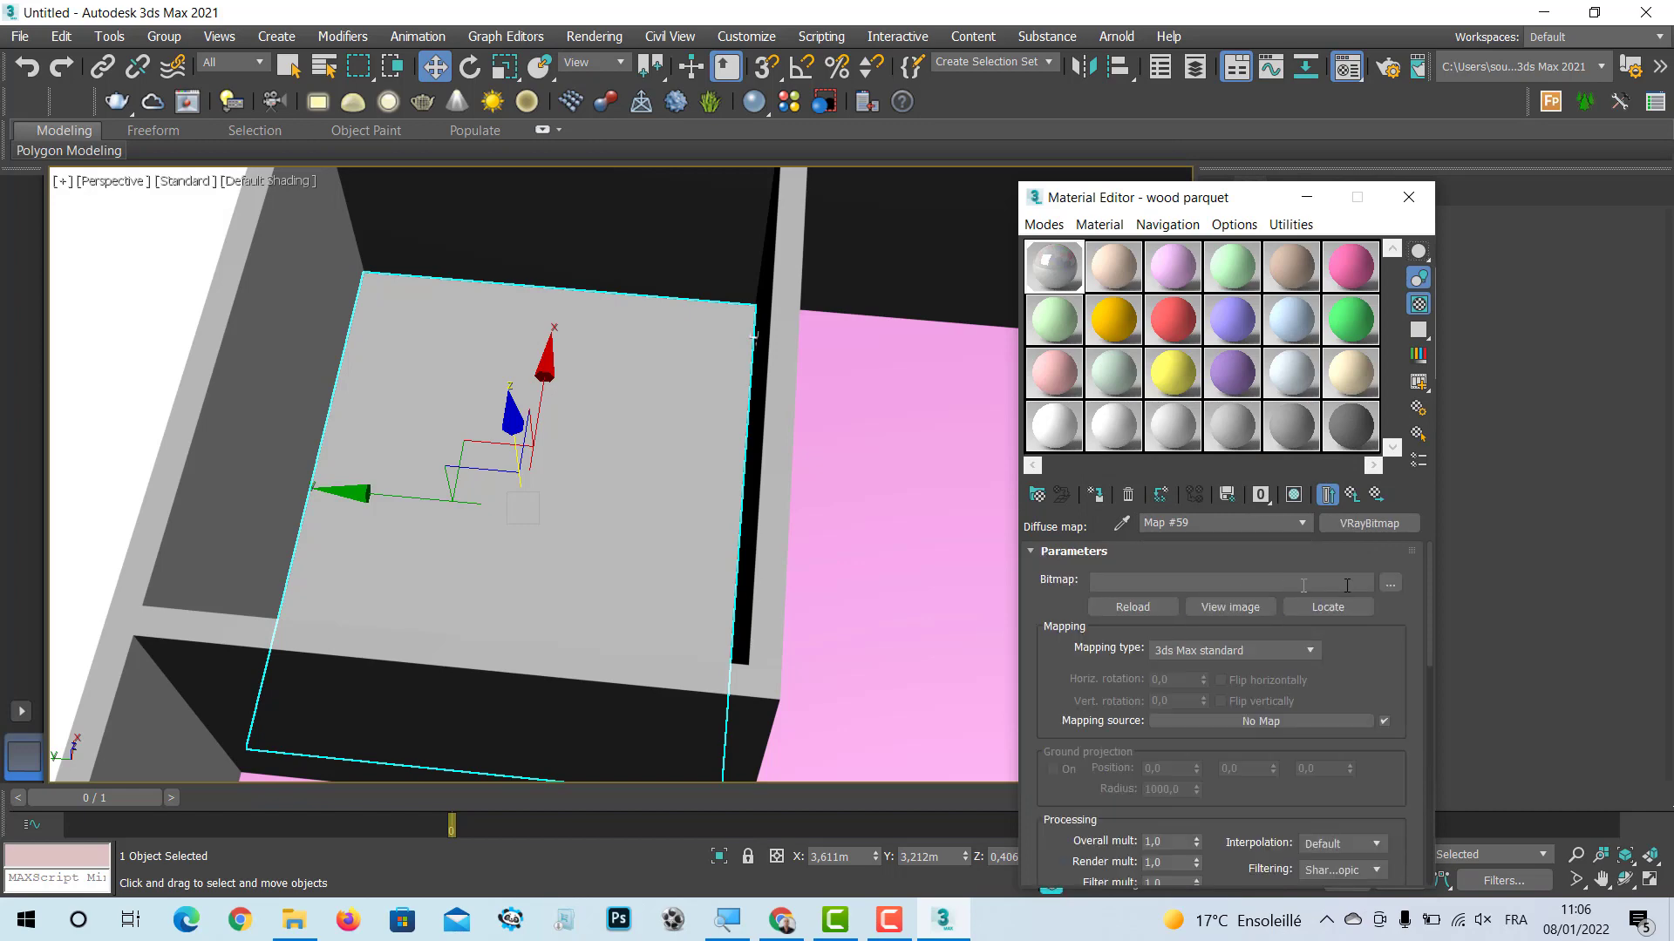
Step: Browse for the diffuse VRayBitmap's image in the murdemotion_wood_2252 folder under Documents, 3ds Max 2021, materiallibraries
{"action": "left_click", "coordinate": [1389, 583]}
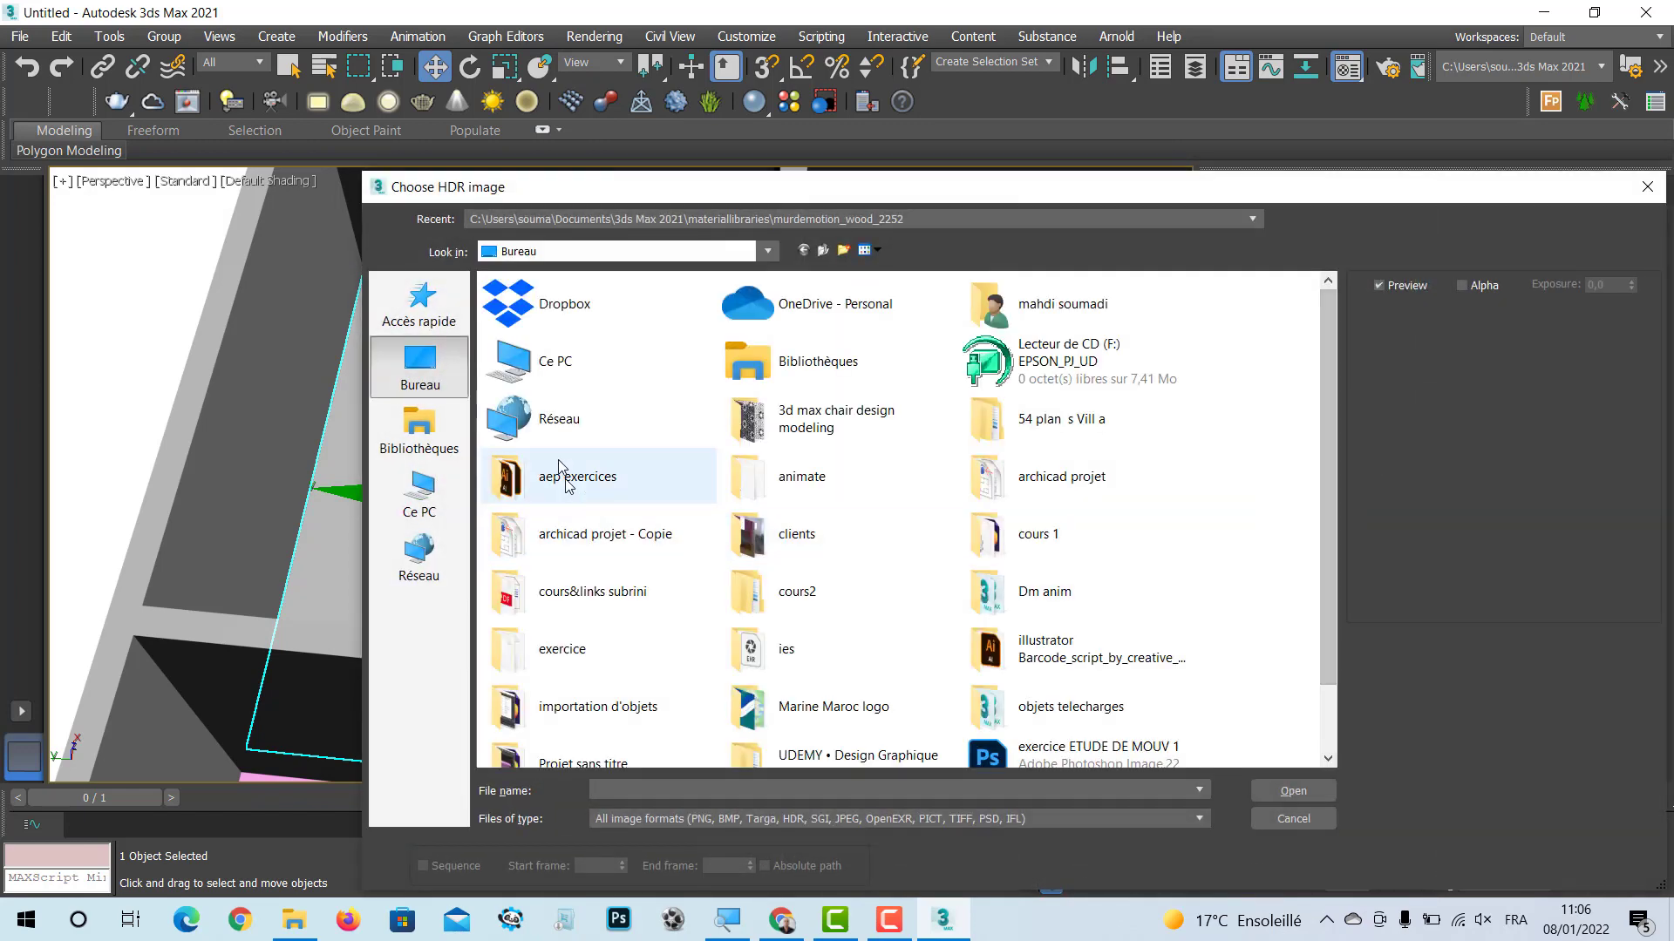
{"action": "left_click", "coordinate": [422, 450]}
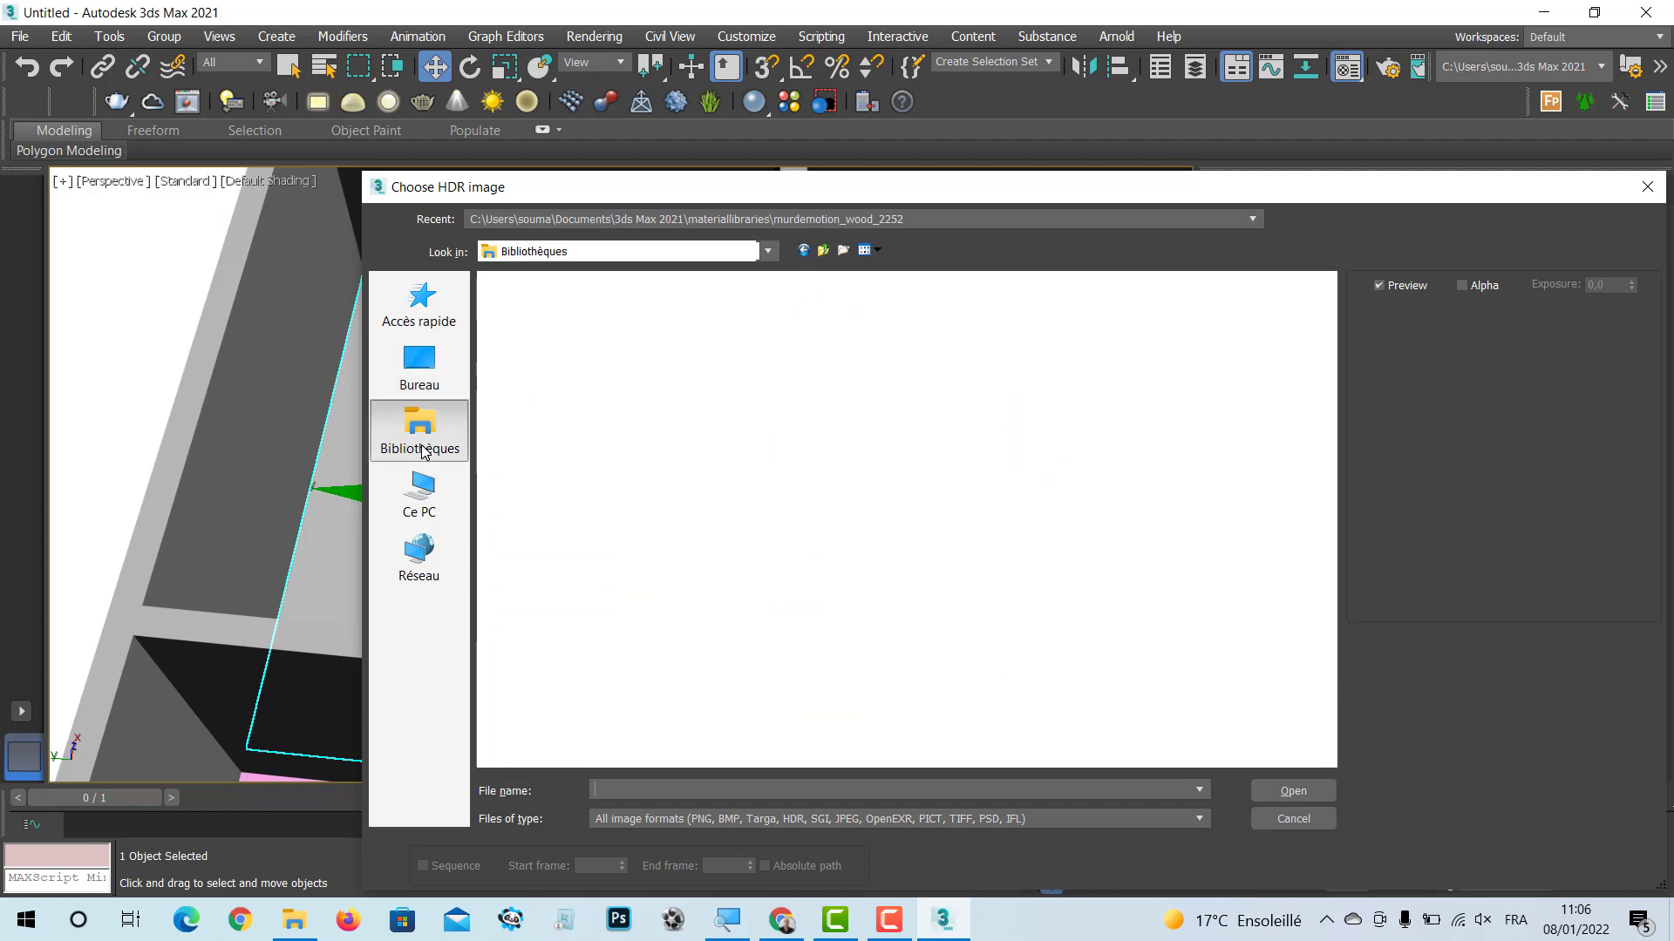
{"action": "double_click", "coordinate": [615, 324]}
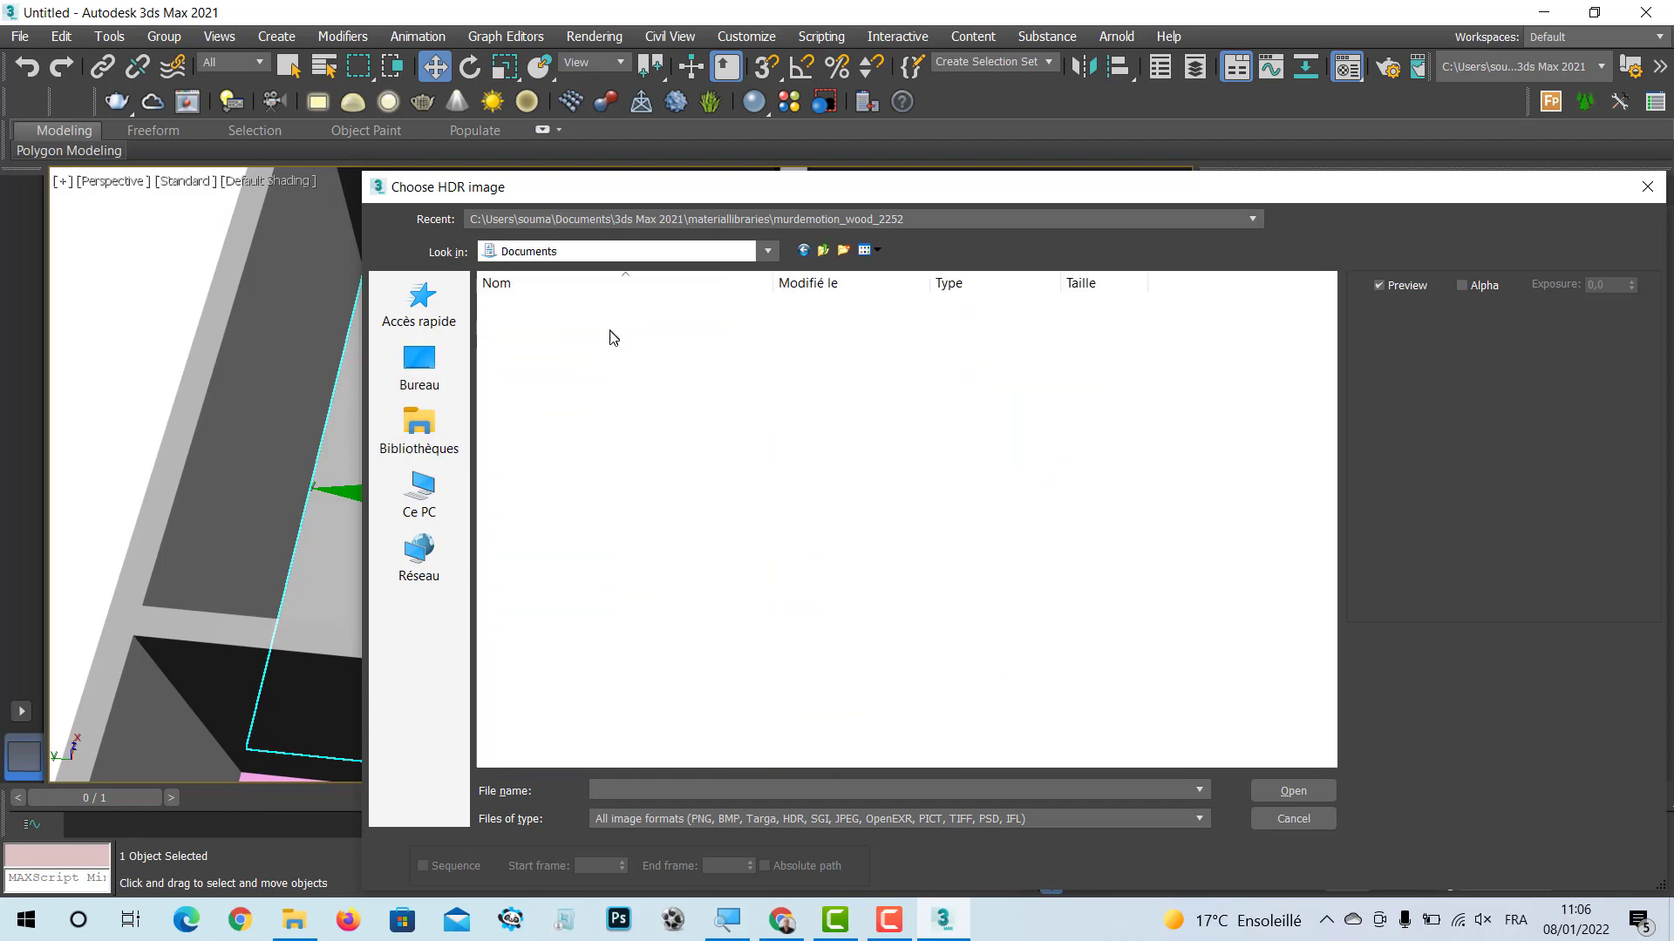
{"action": "double_click", "coordinate": [582, 326]}
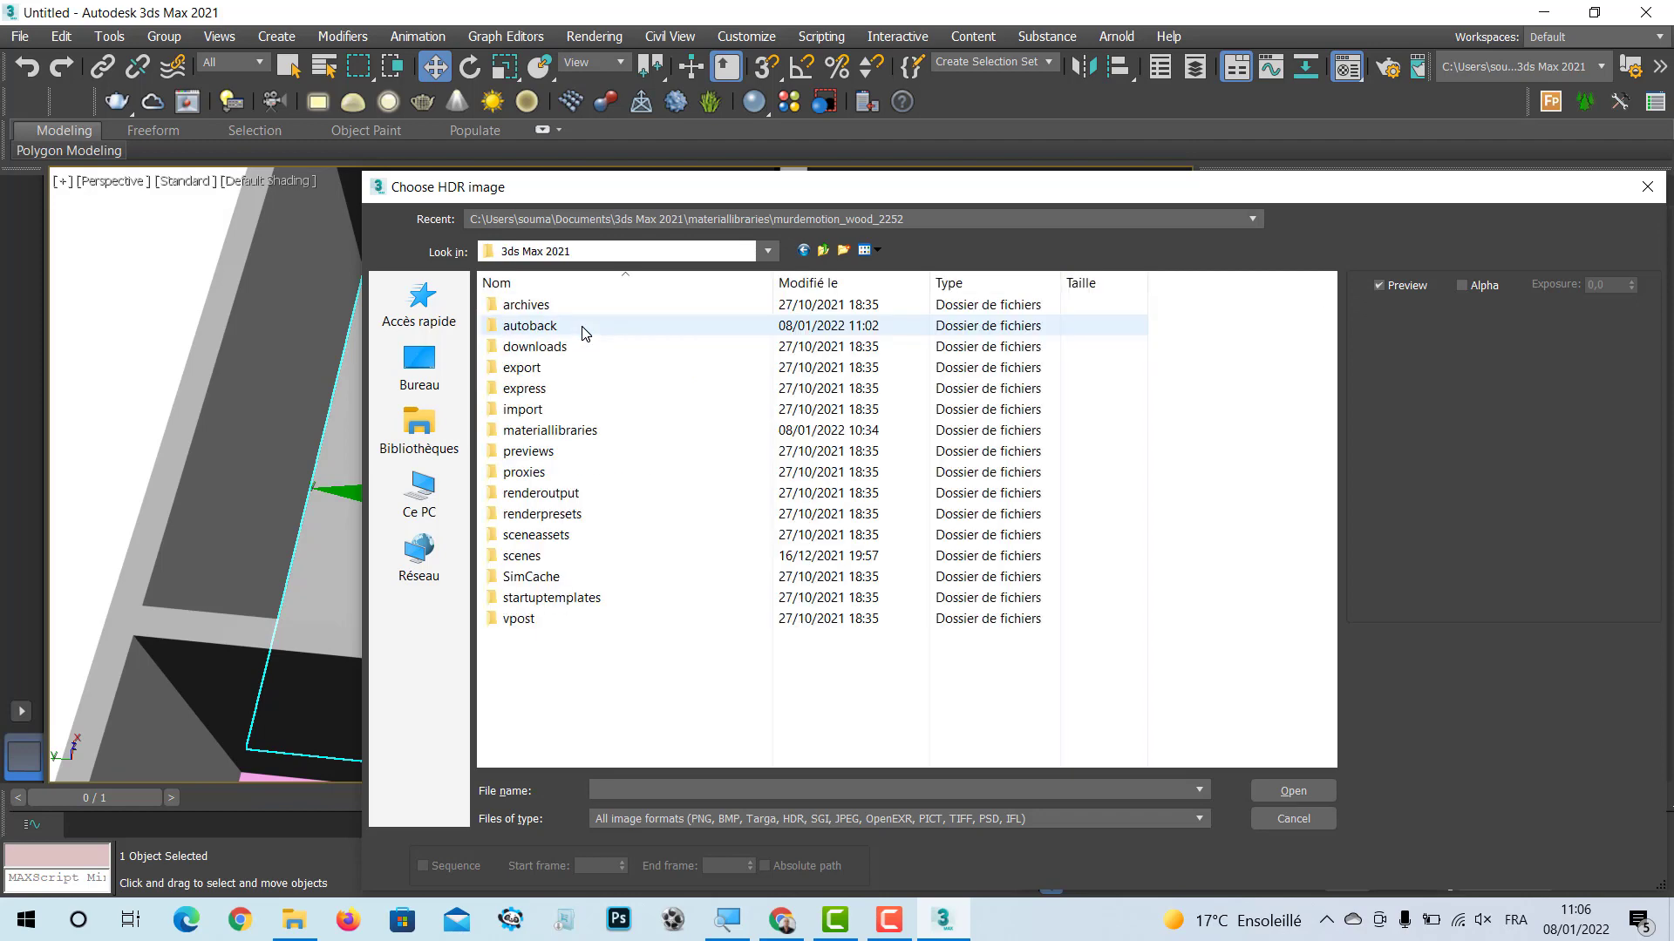
{"action": "double_click", "coordinate": [562, 438]}
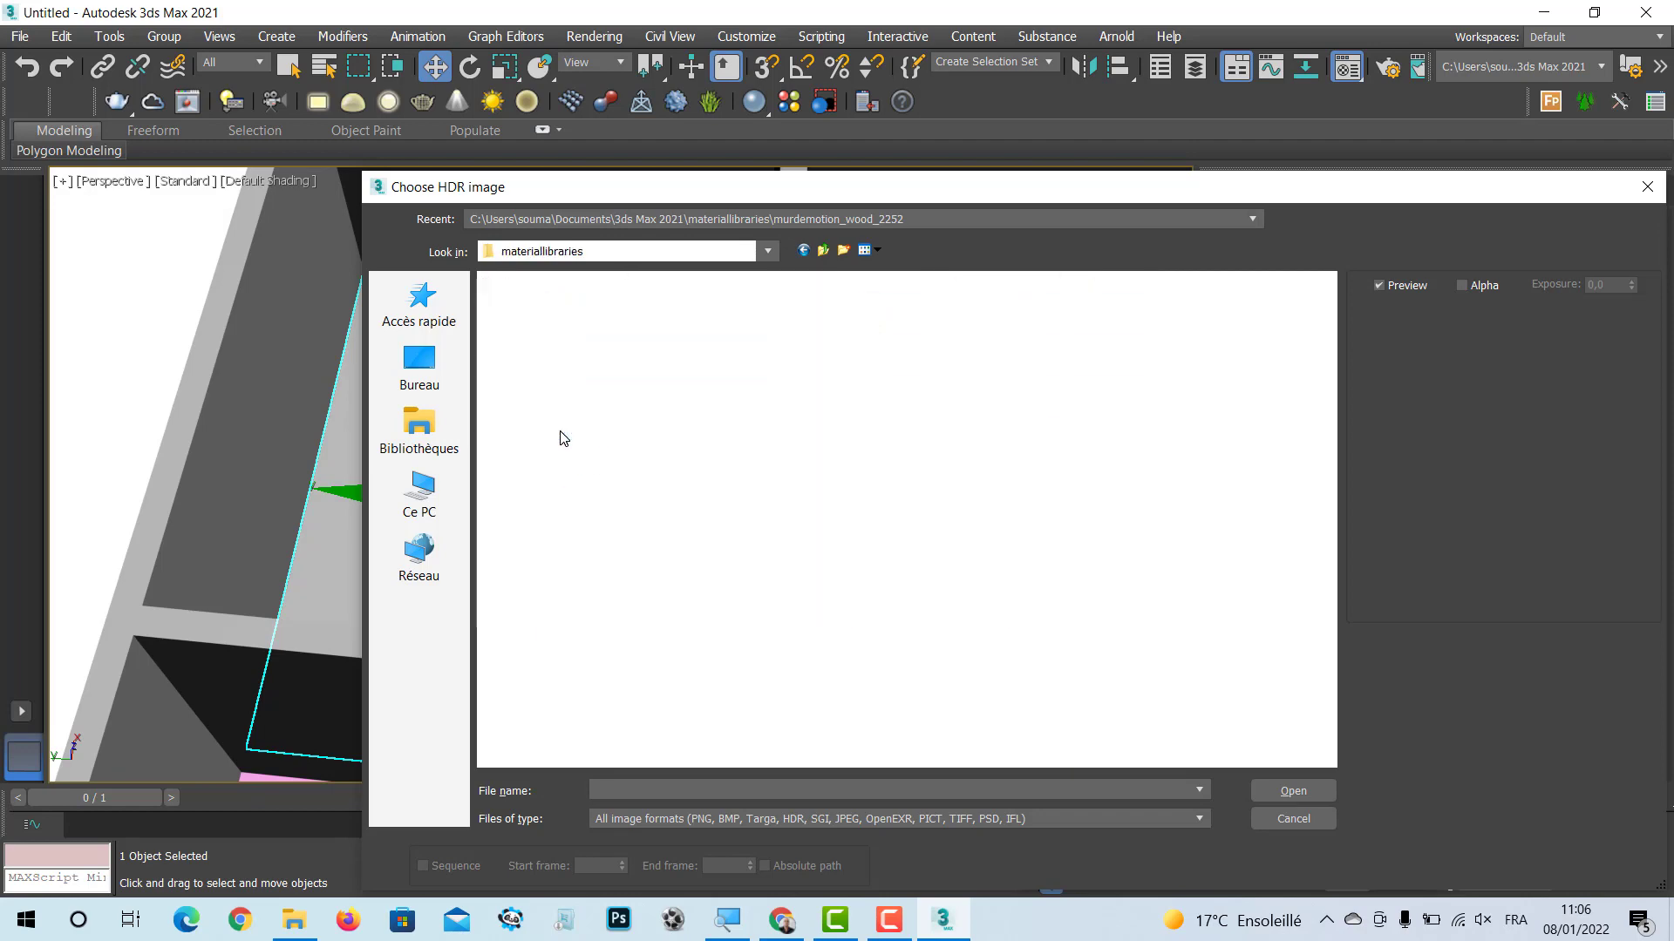
{"action": "left_click", "coordinate": [586, 384]}
{"action": "double_click", "coordinate": [579, 369]}
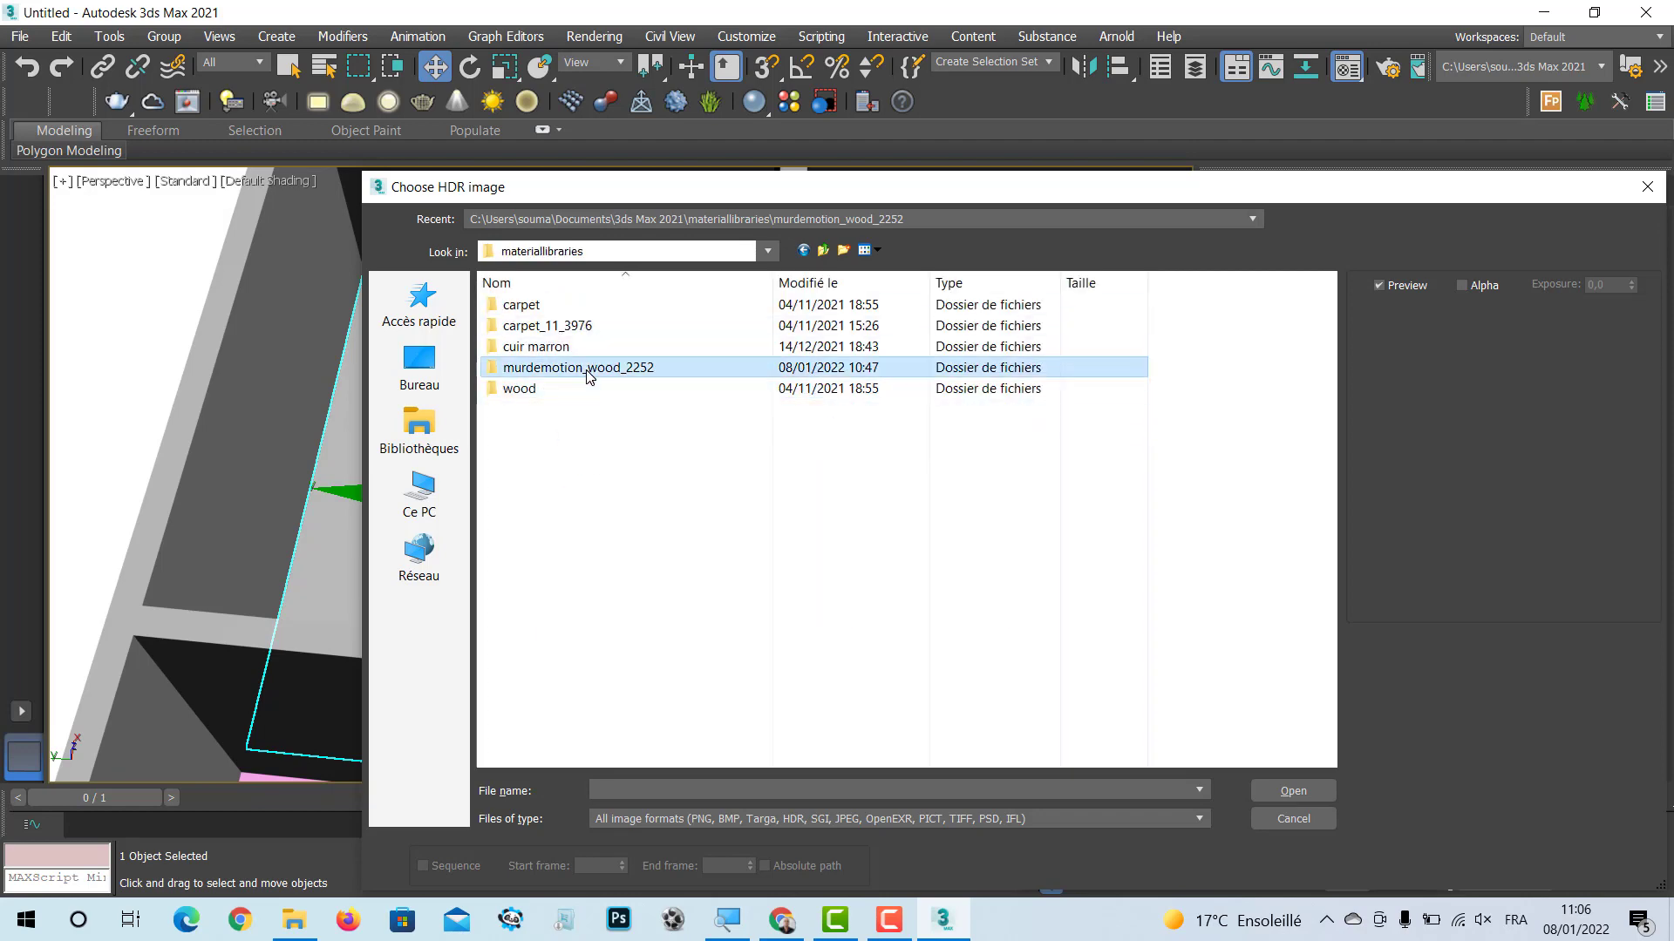
Step: Show the folder's images as large thumbnails and load murdemotion wood diff. as the diffuse bitmap
{"action": "right_click", "coordinate": [811, 489]}
{"action": "mouse_move", "coordinate": [1028, 508]}
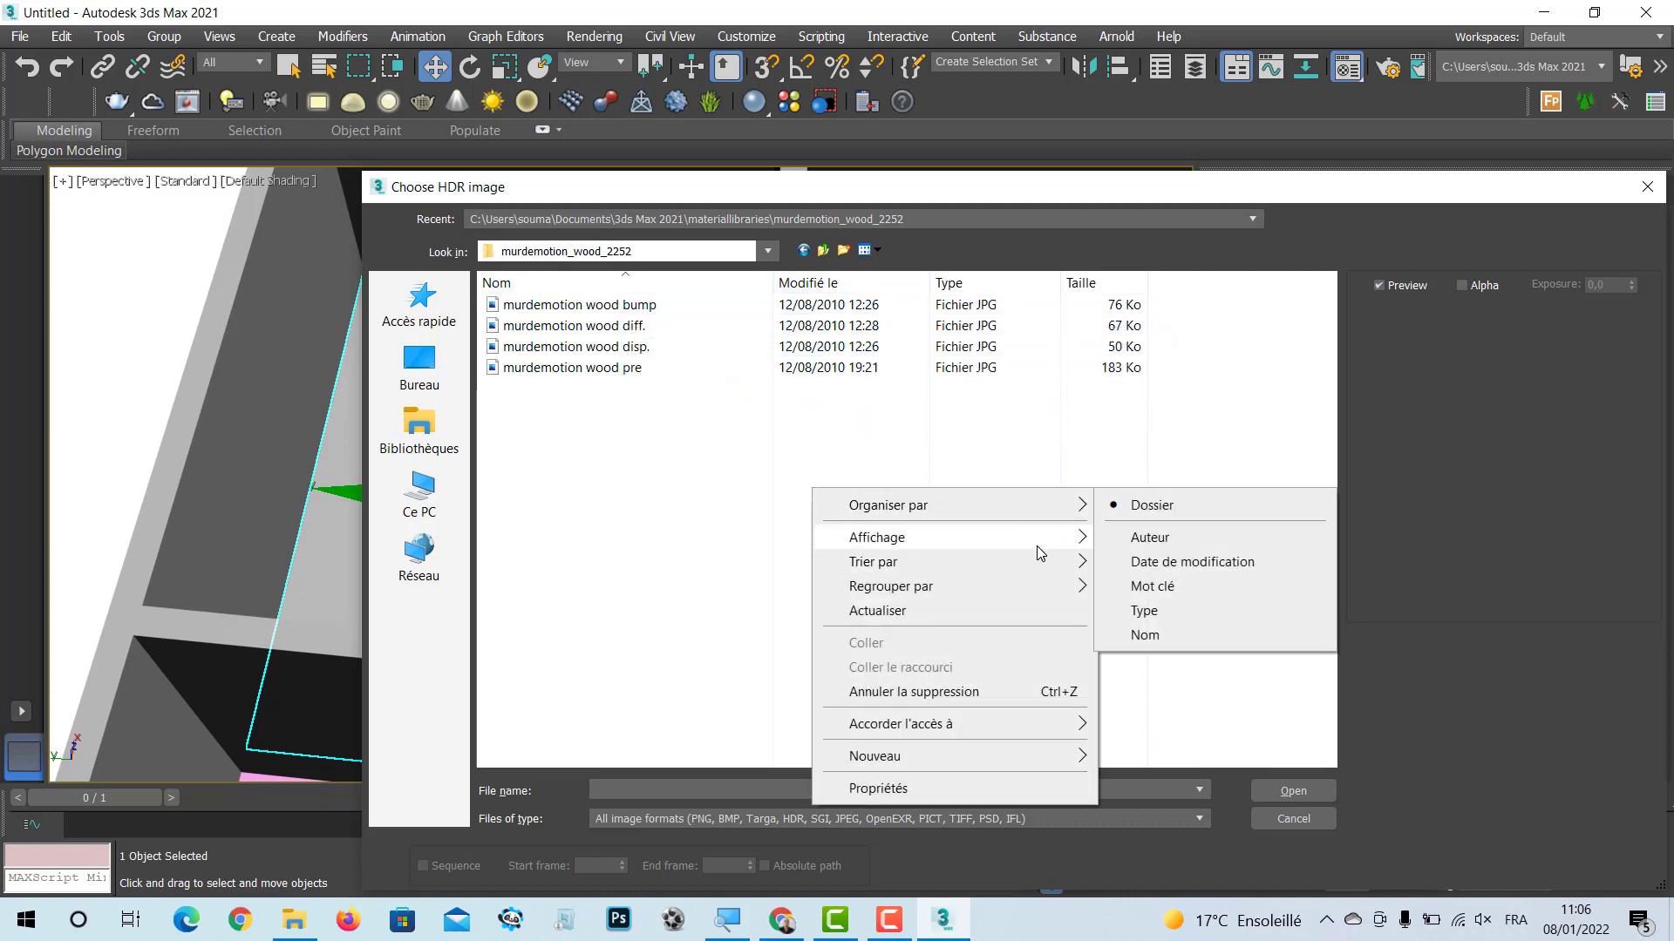
{"action": "mouse_move", "coordinate": [1037, 538]}
{"action": "left_click", "coordinate": [1169, 568]}
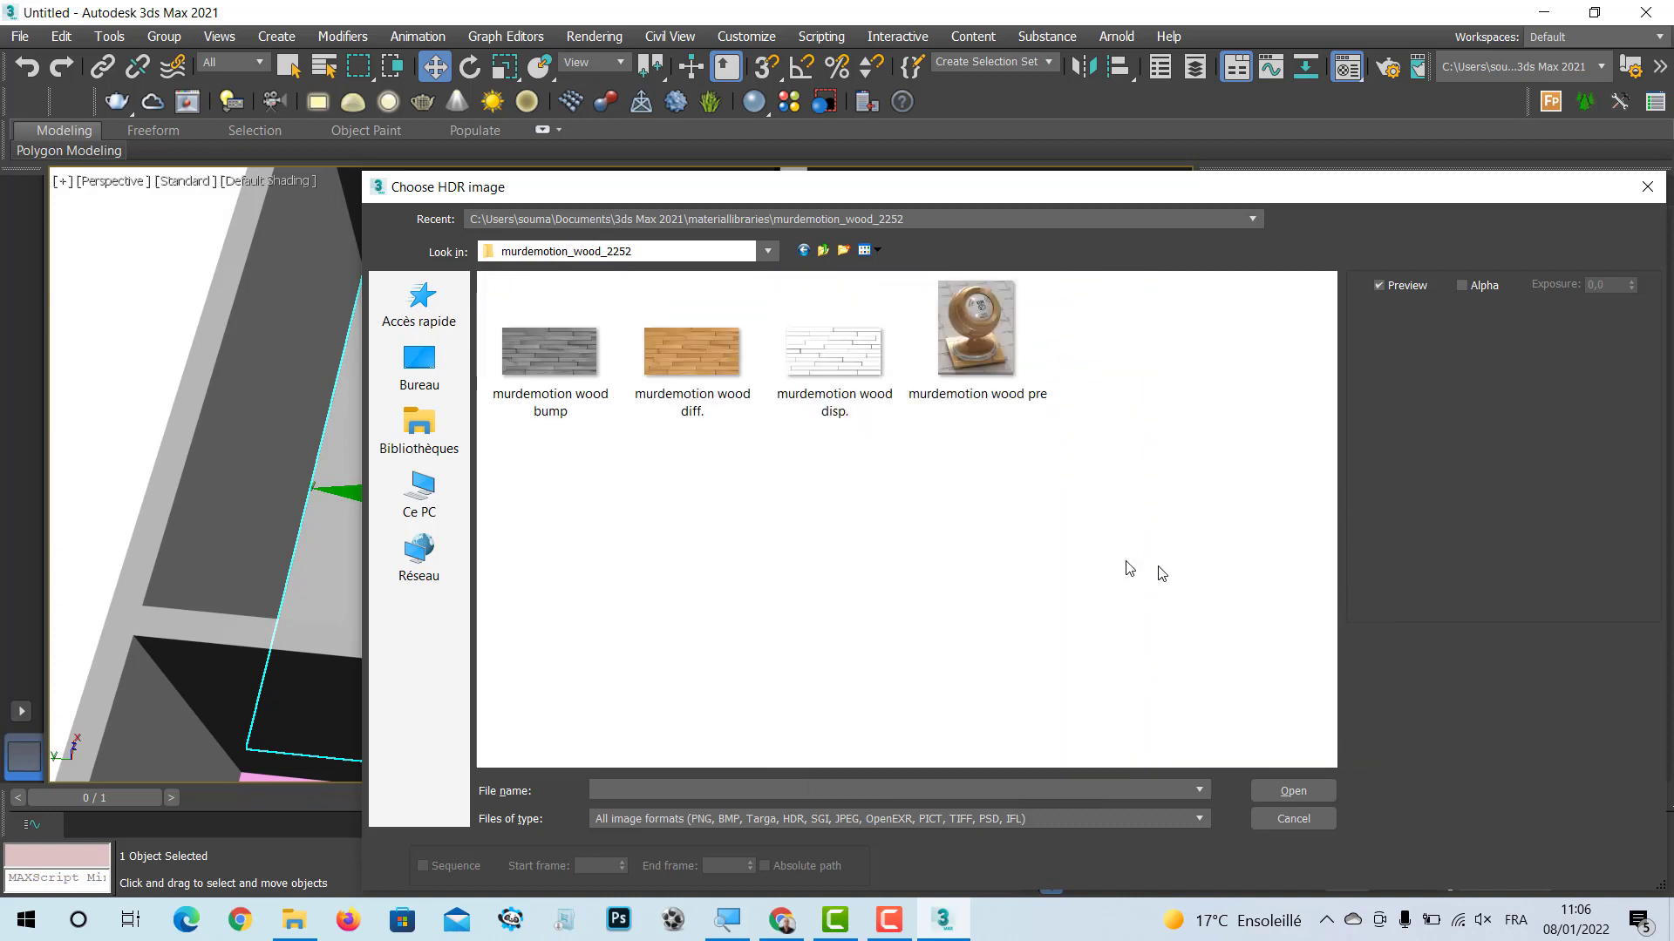
{"action": "left_click", "coordinate": [698, 358]}
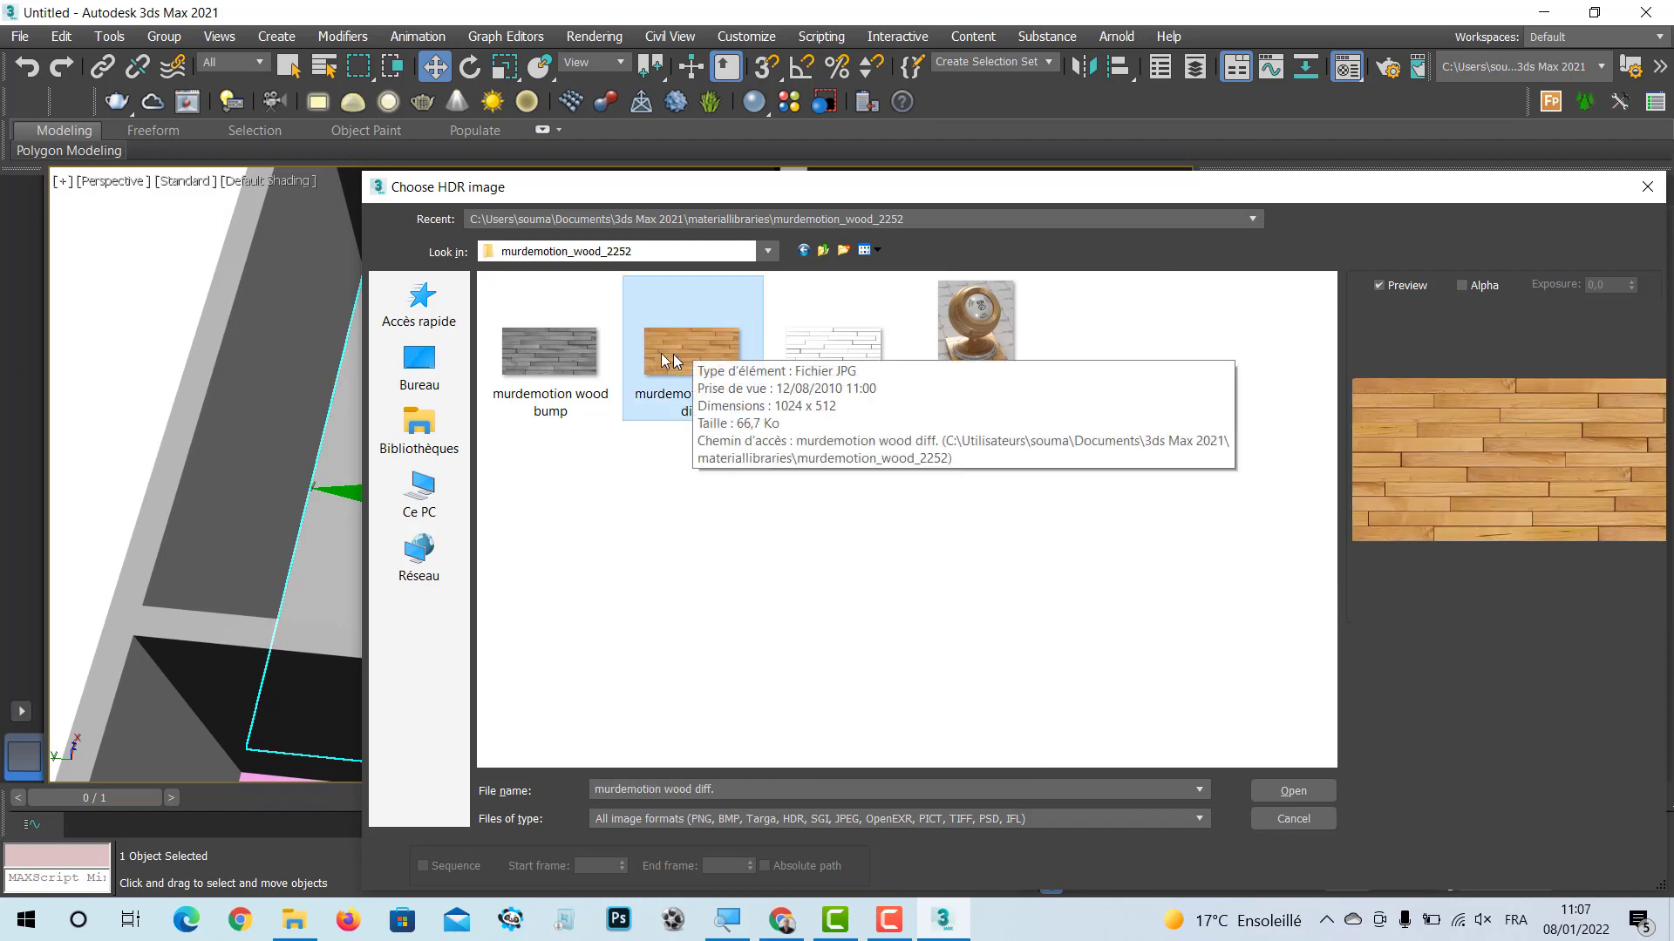
{"action": "left_click", "coordinate": [1294, 791]}
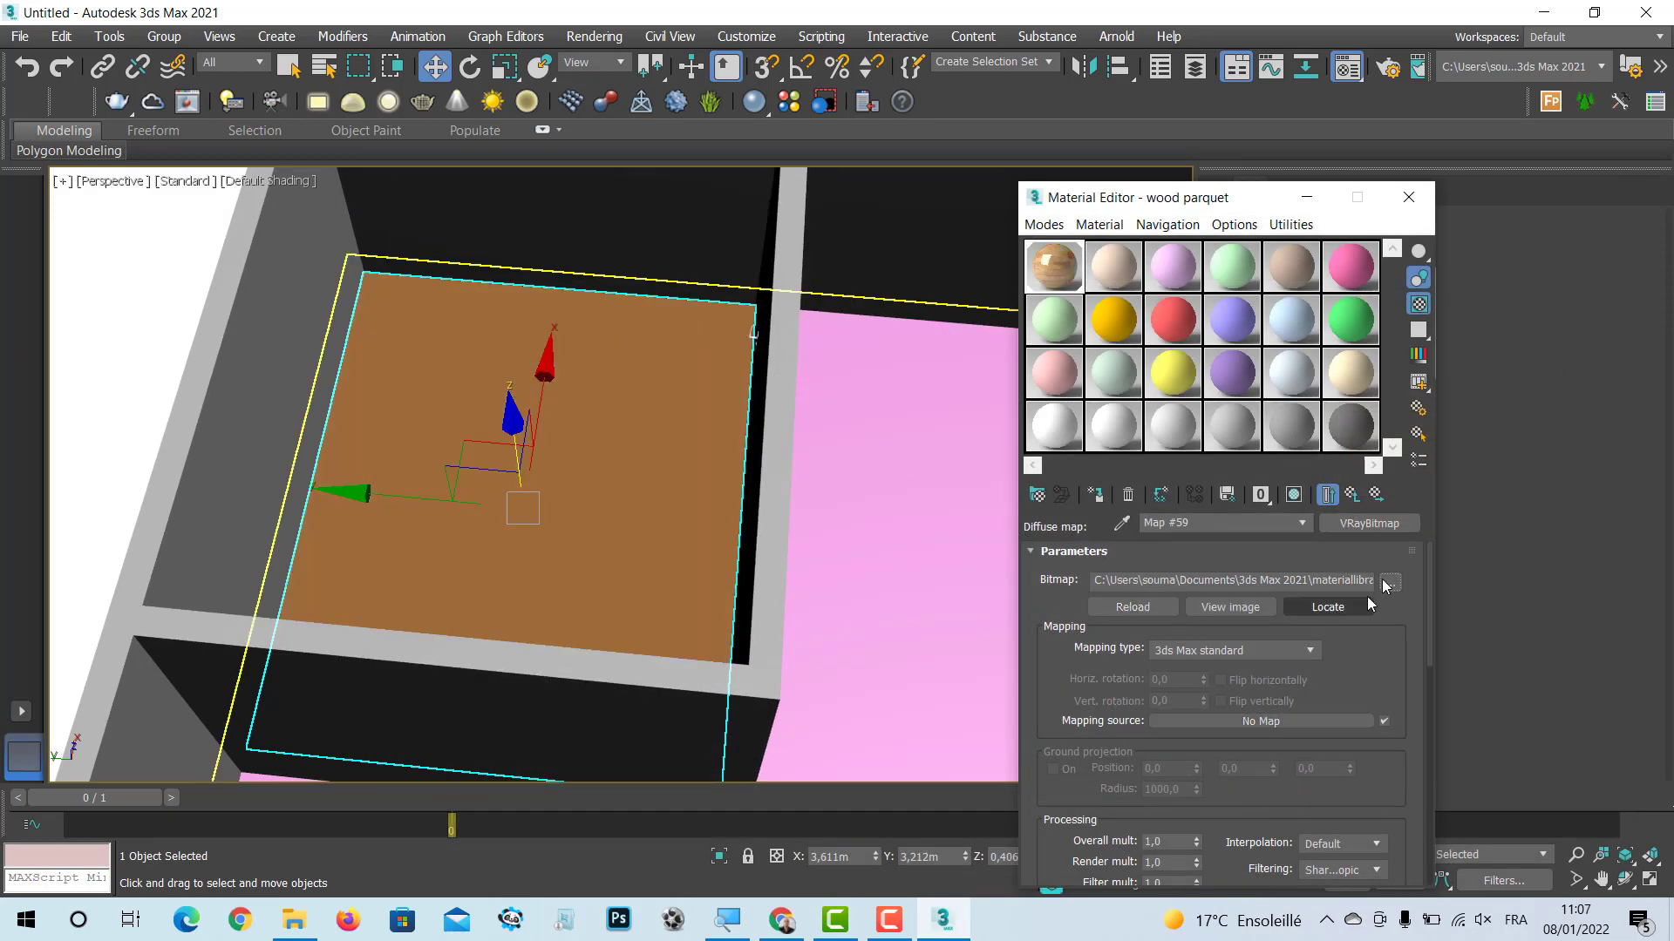
Step: Replace the material's Bump map with a VRayBitmap, discarding the old map, and open the file selection for its image
{"action": "left_click", "coordinate": [1353, 495]}
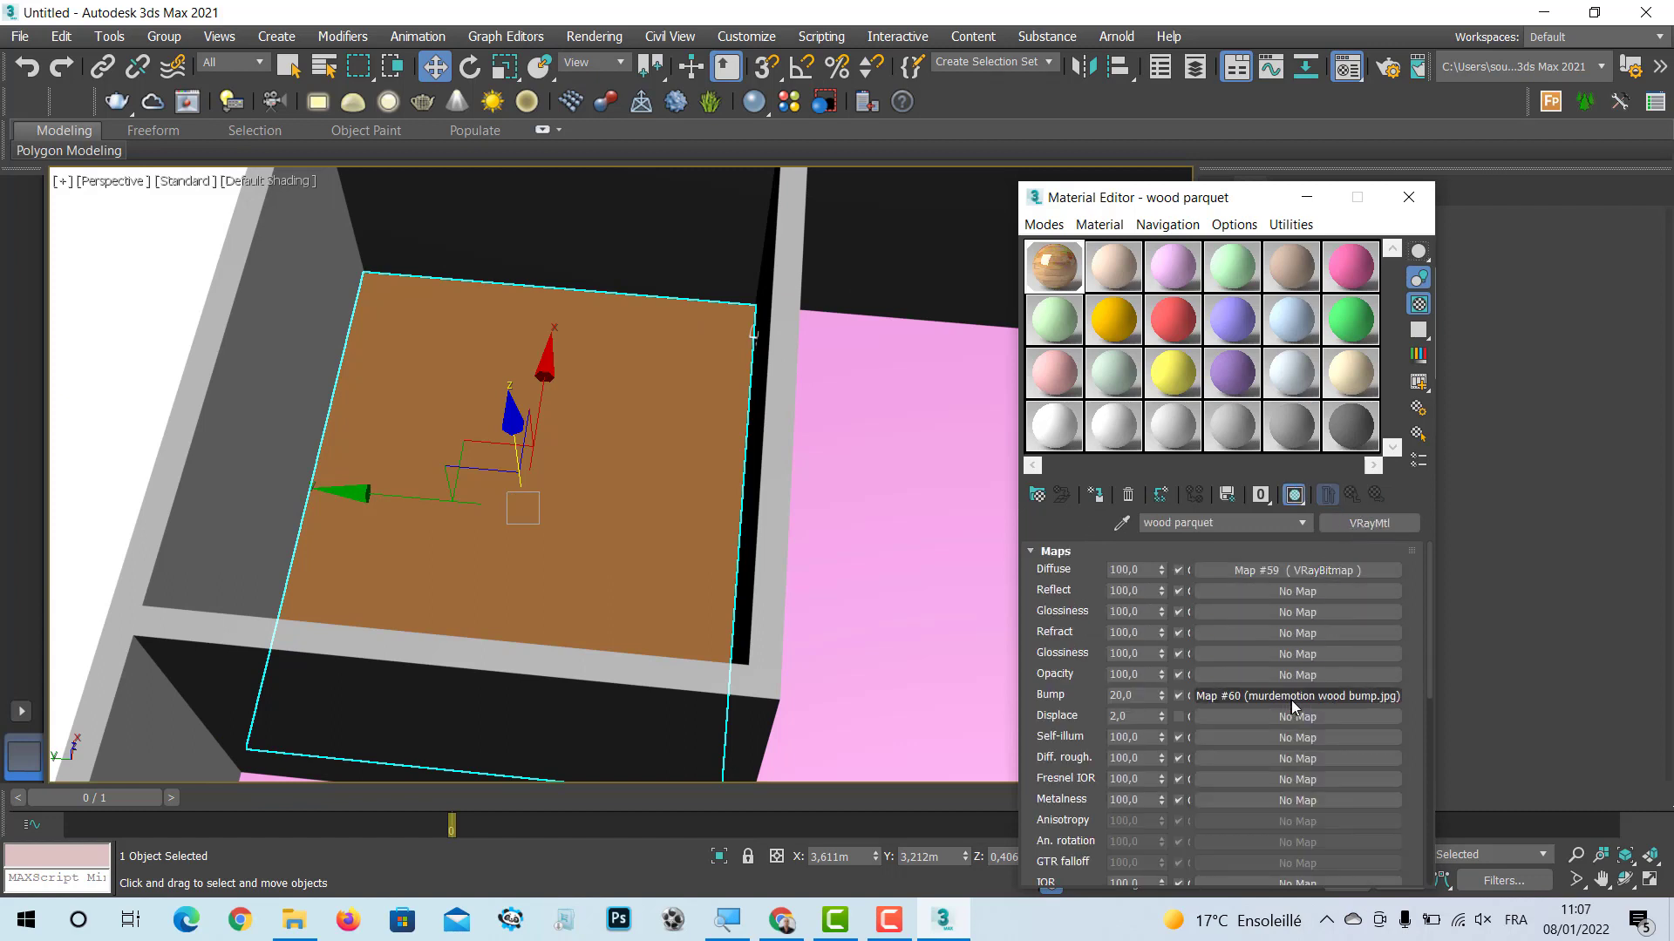
{"action": "left_click", "coordinate": [1339, 695]}
{"action": "left_click", "coordinate": [1368, 523]}
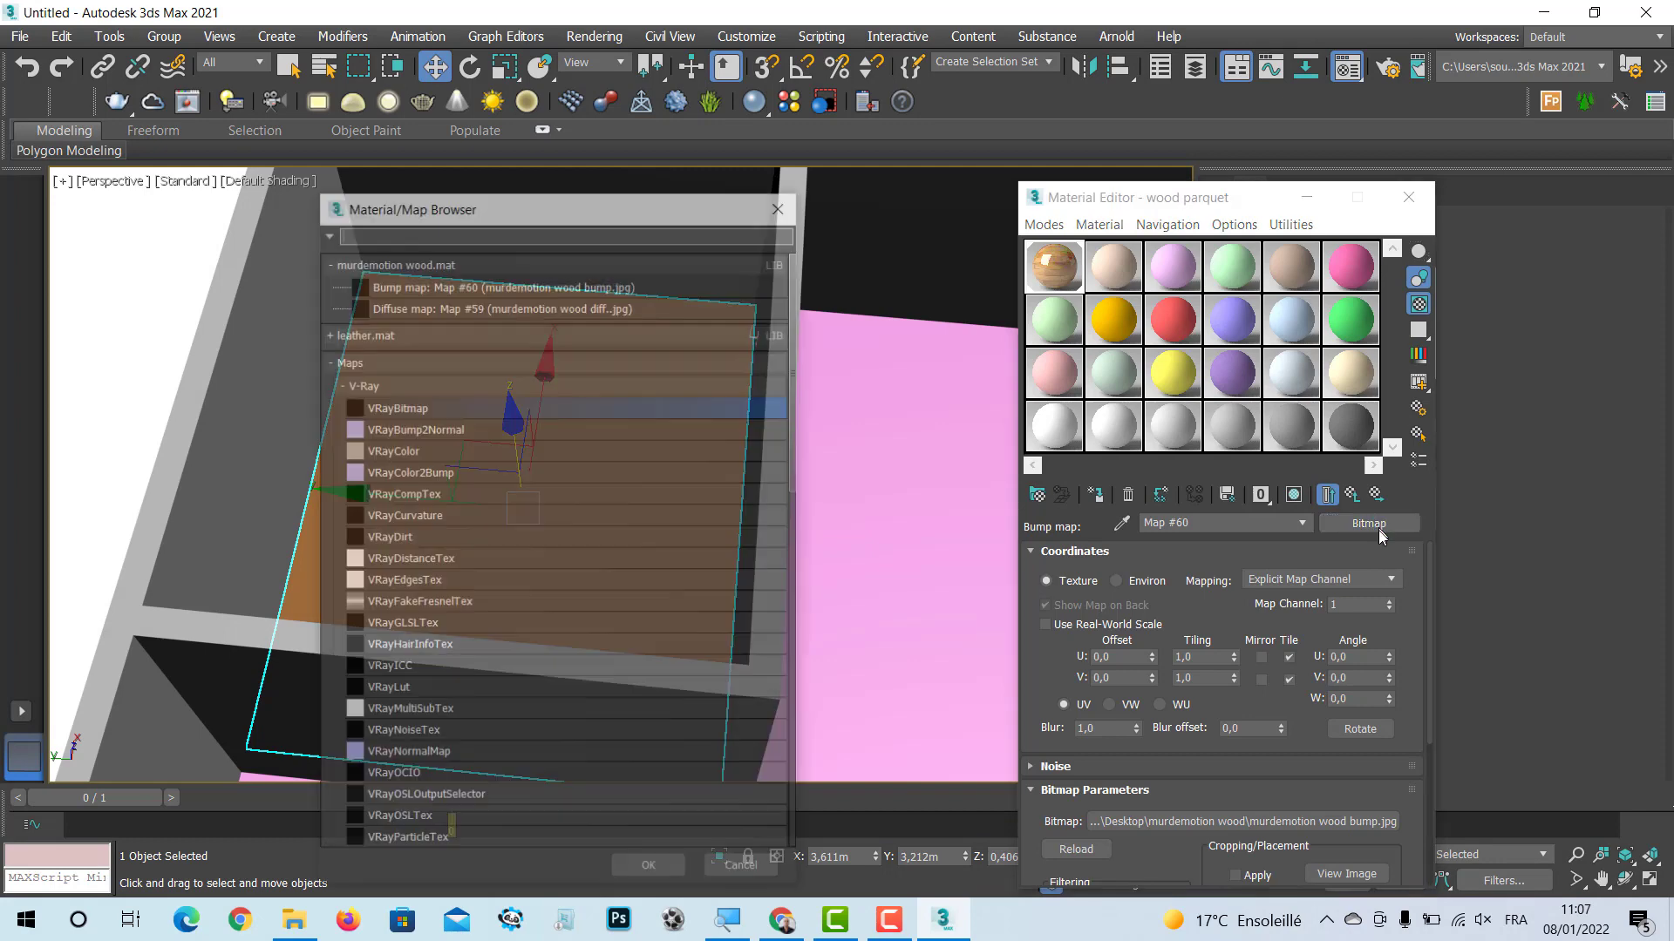
{"action": "double_click", "coordinate": [388, 408]}
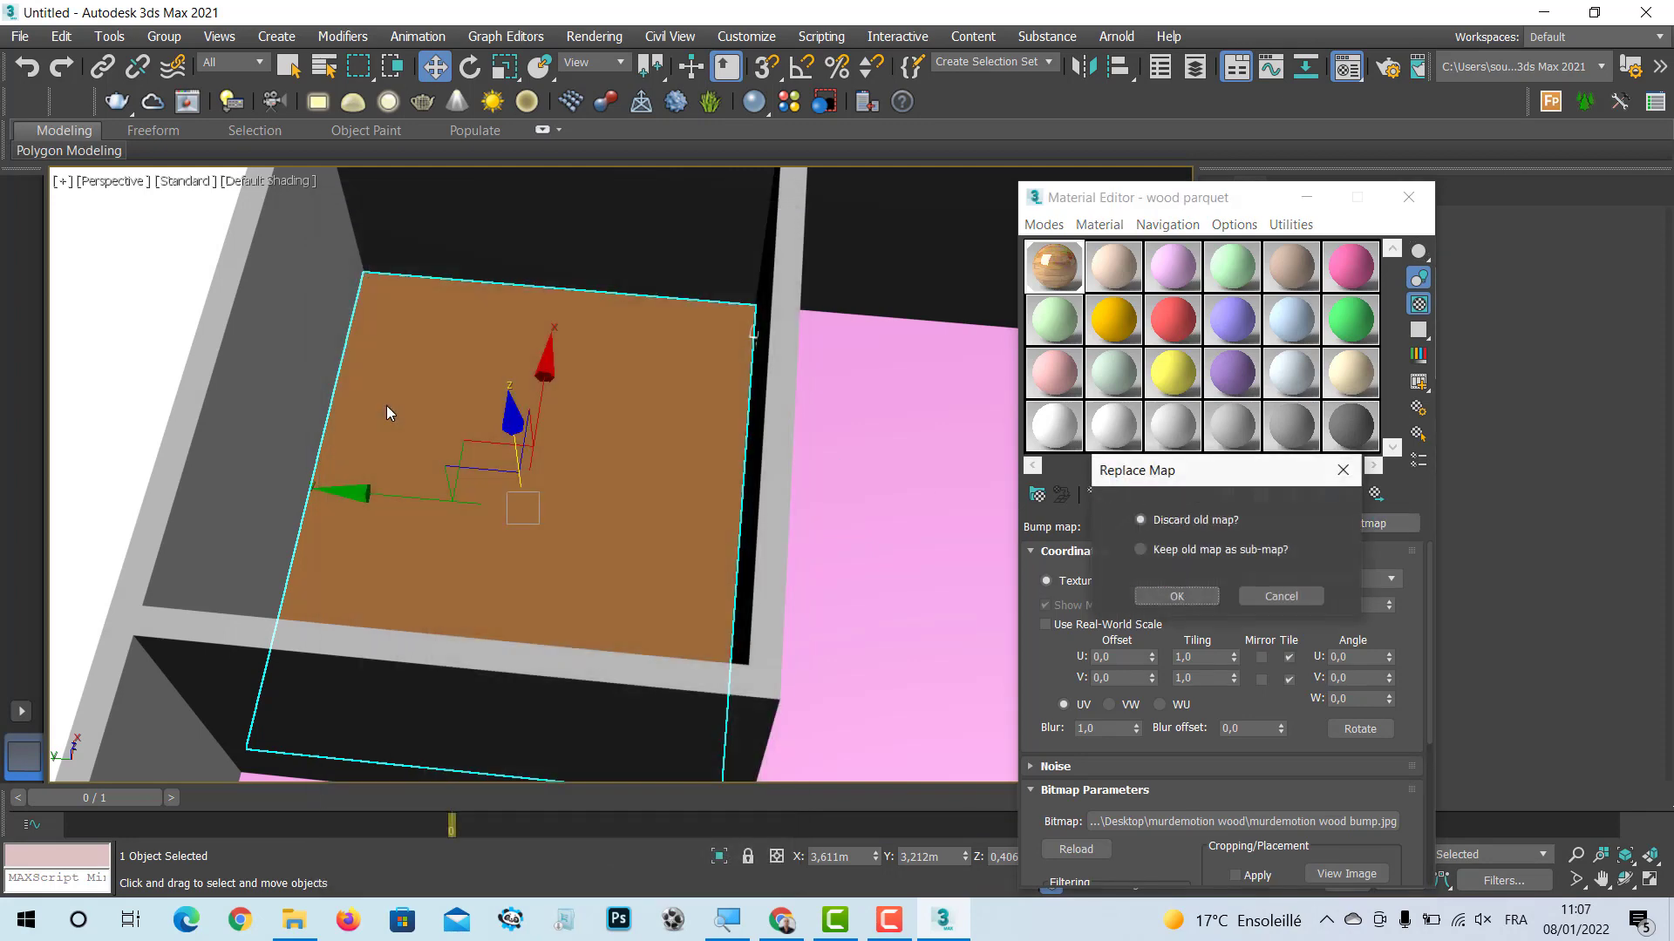
{"action": "left_click", "coordinate": [1187, 598]}
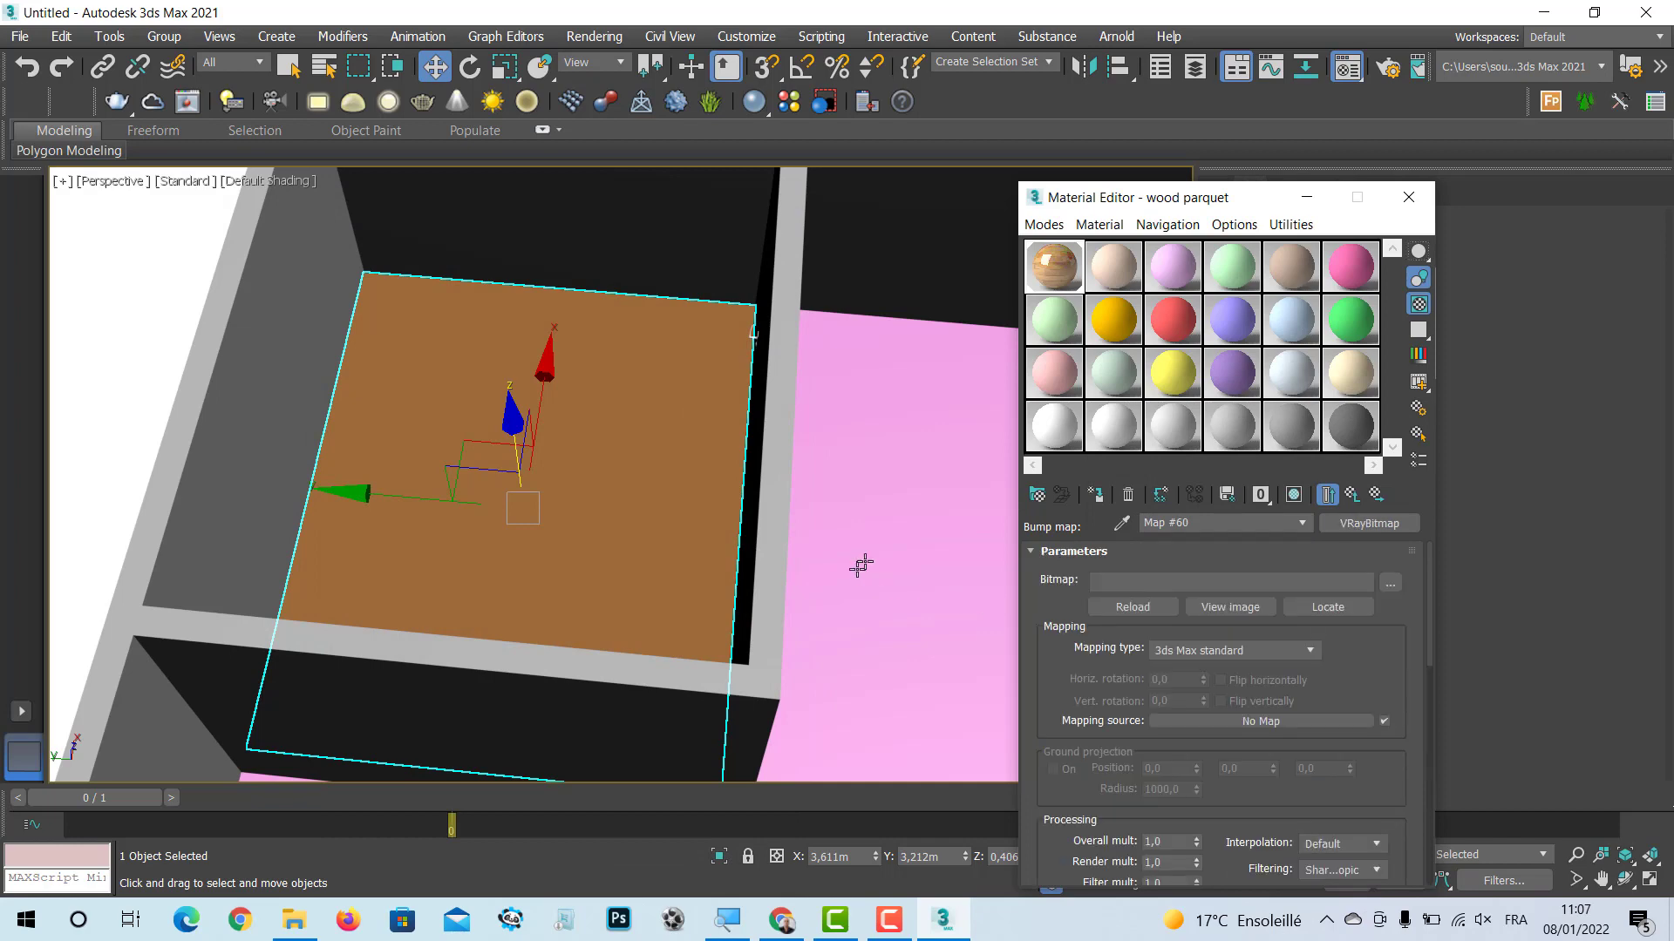
{"action": "left_click", "coordinate": [1391, 582]}
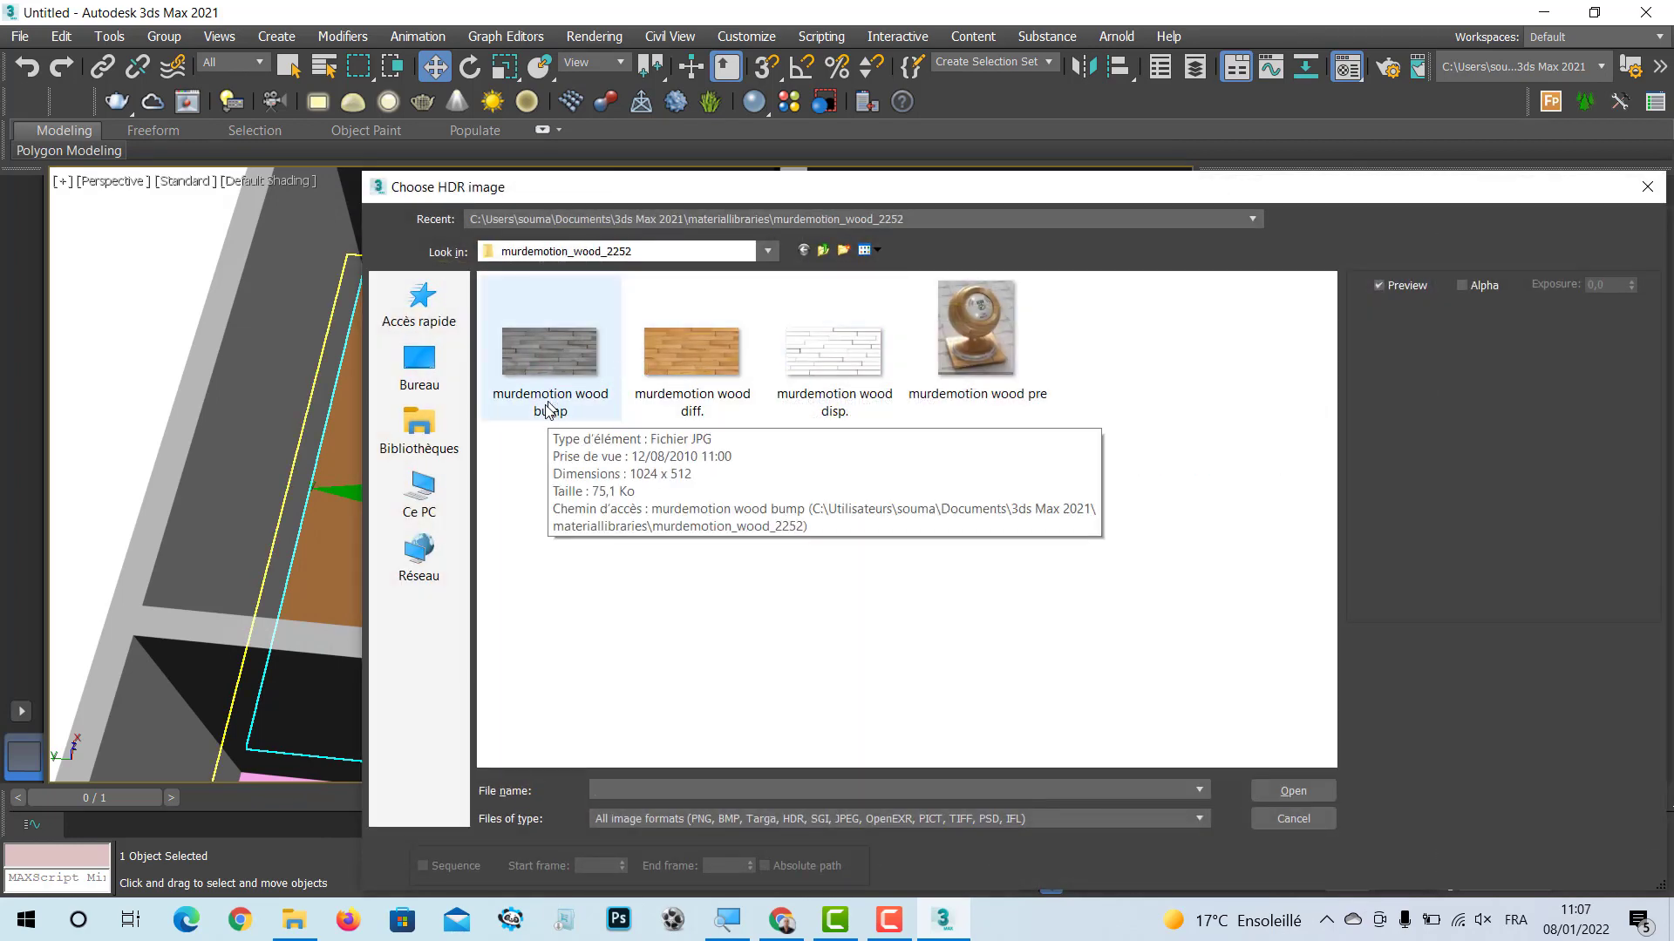
Step: Load the murdemotion wood bump image into the wood parquet material's bump VRayBitmap and return to the parent material
{"action": "left_click_drag", "start_coordinate": [872, 201], "coordinate": [359, 249]}
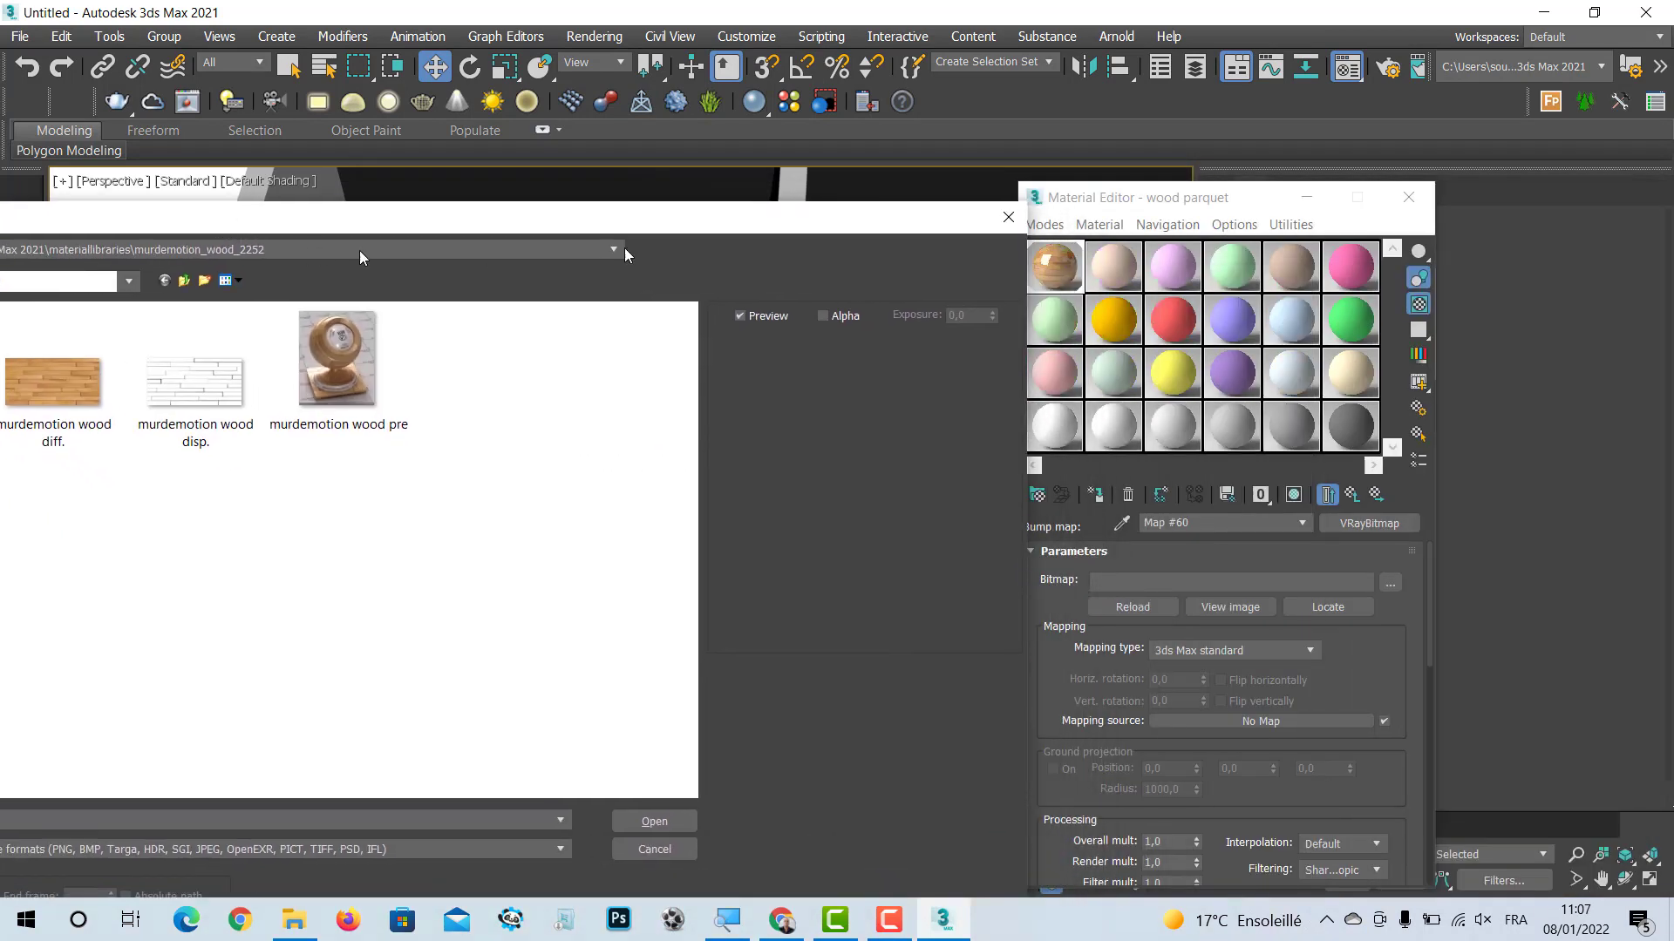
{"action": "left_click_drag", "start_coordinate": [723, 224], "coordinate": [659, 238]}
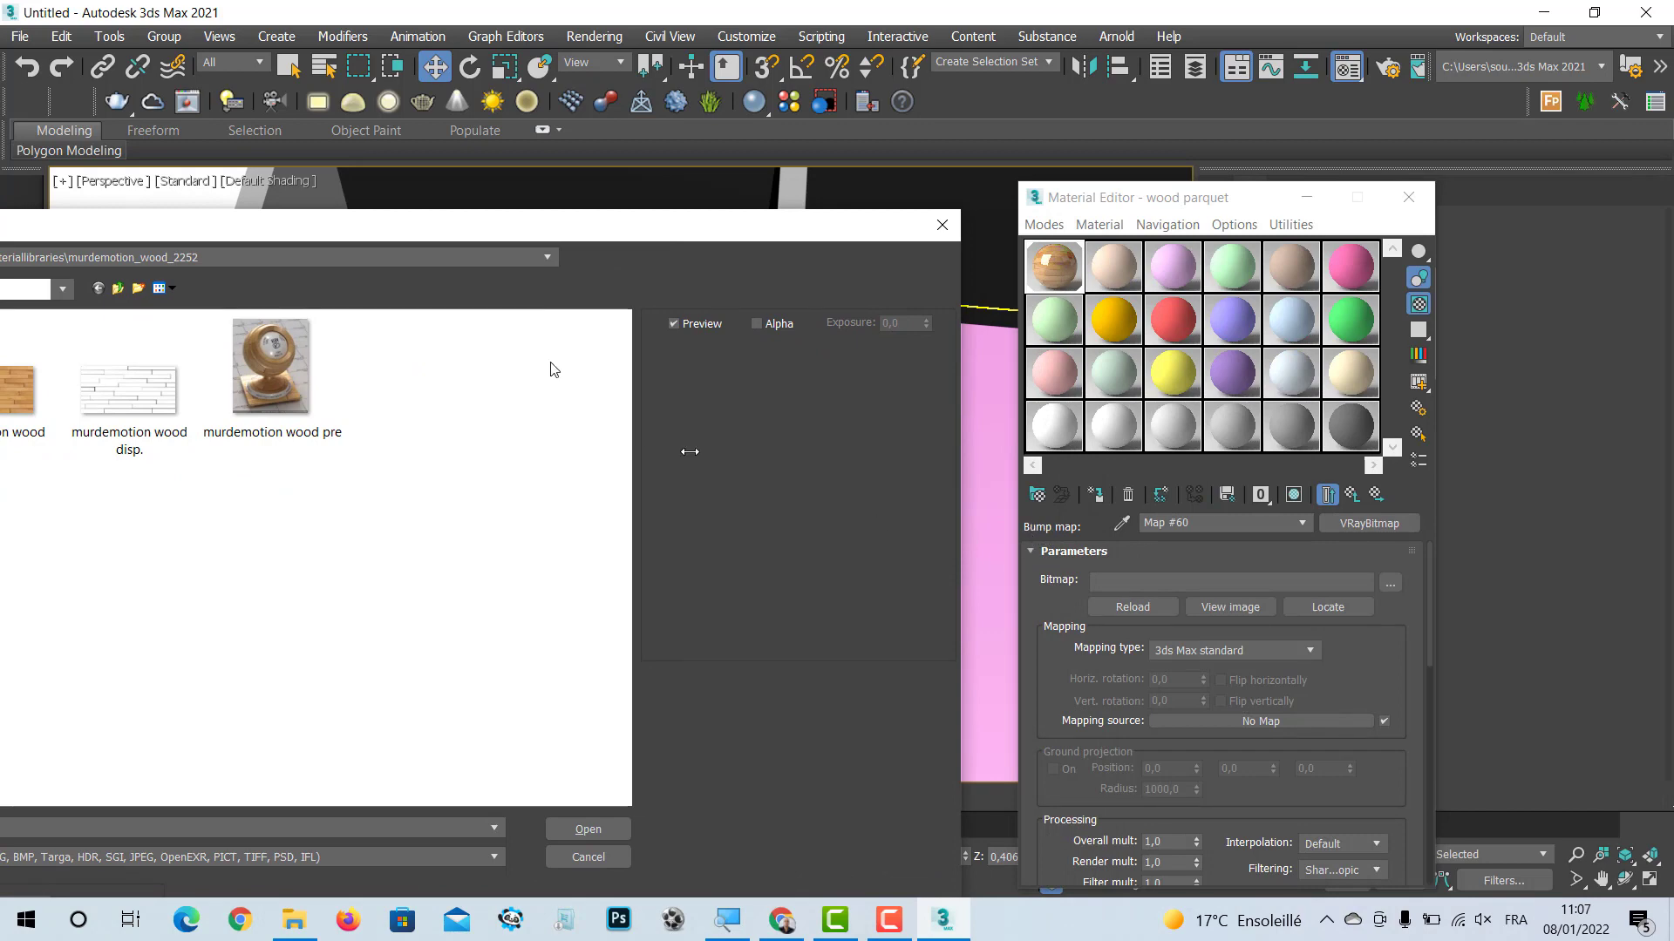
{"action": "left_click_drag", "start_coordinate": [371, 231], "coordinate": [995, 200]}
{"action": "left_click", "coordinate": [471, 366]}
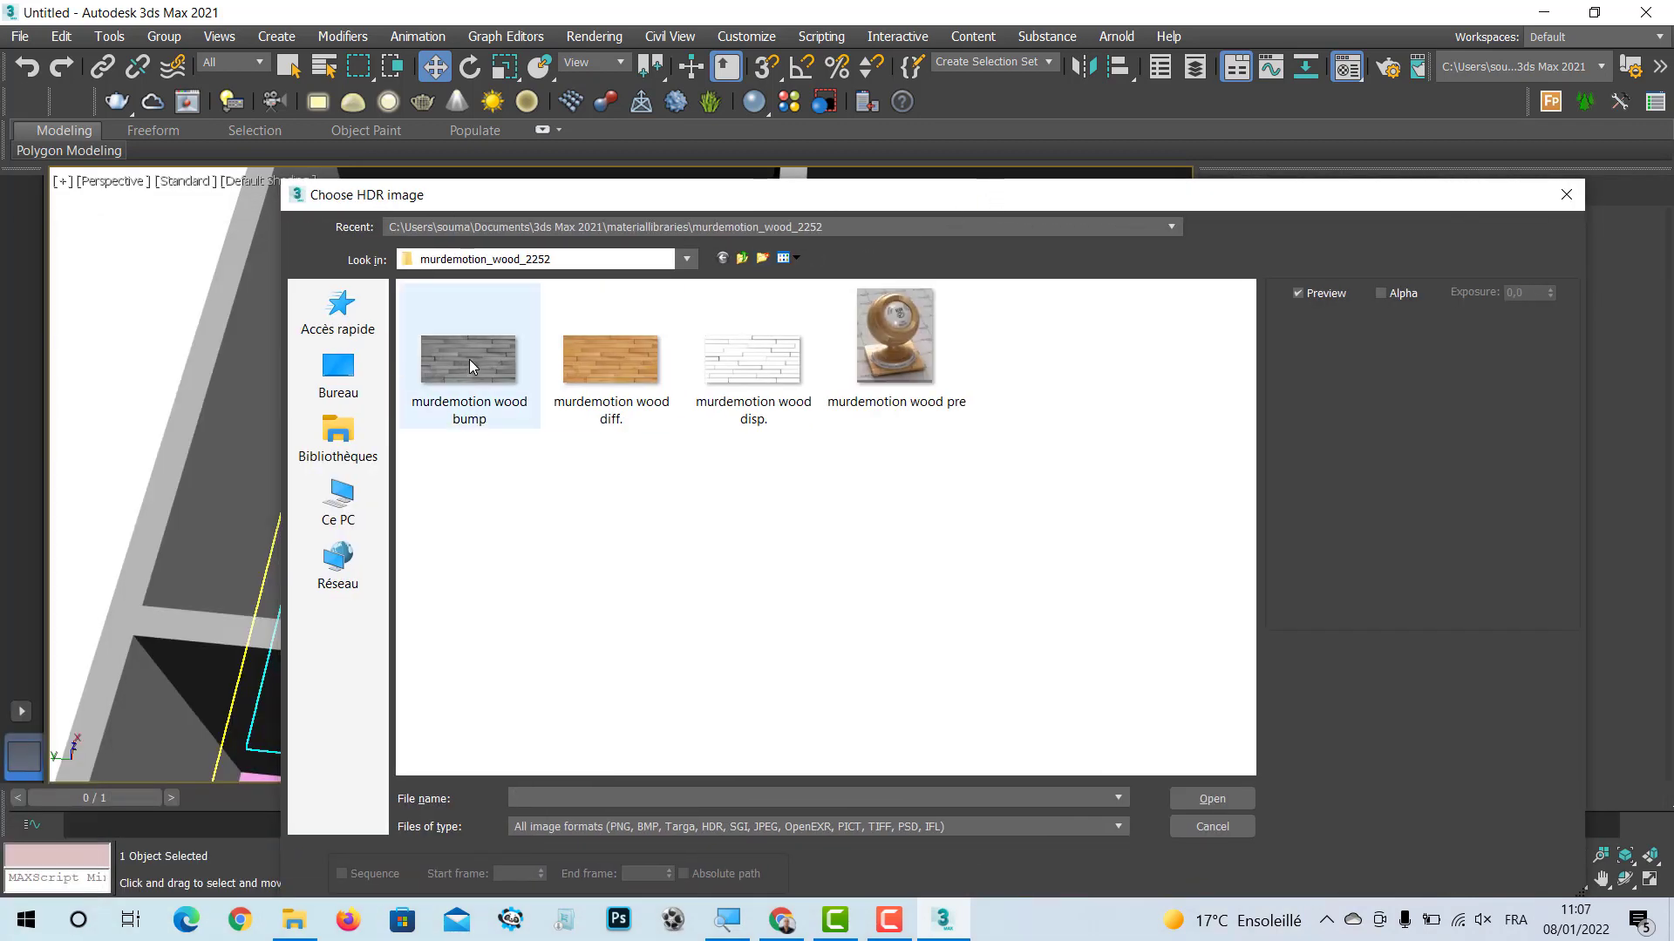
{"action": "left_click", "coordinate": [1190, 797]}
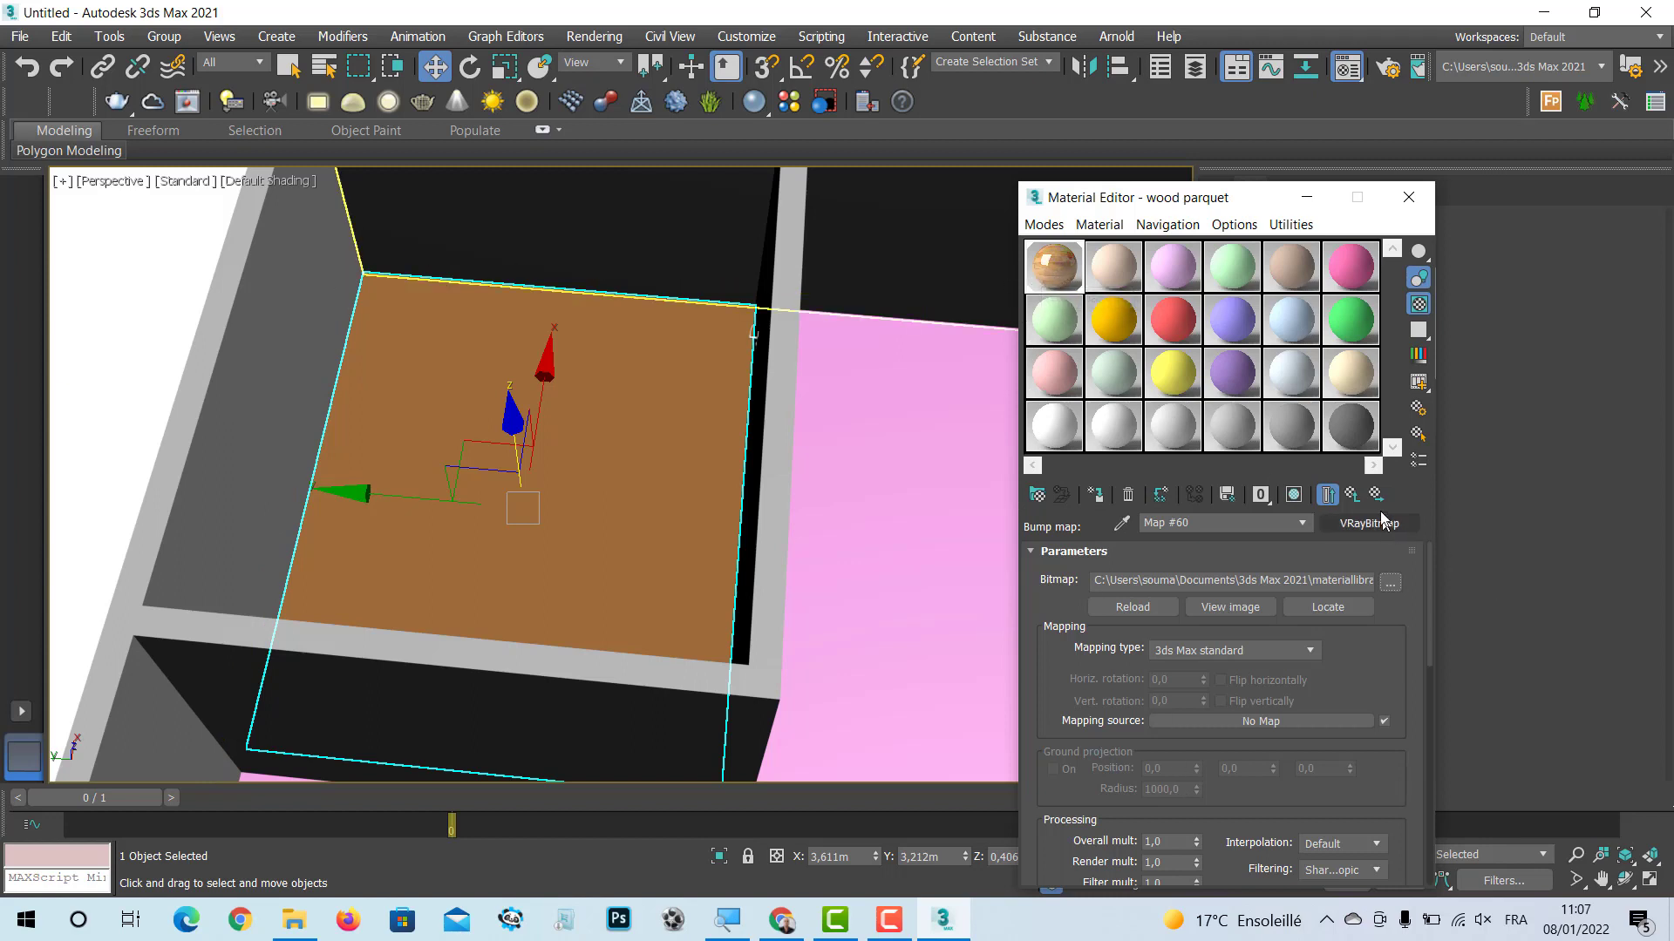
{"action": "left_click", "coordinate": [1356, 495]}
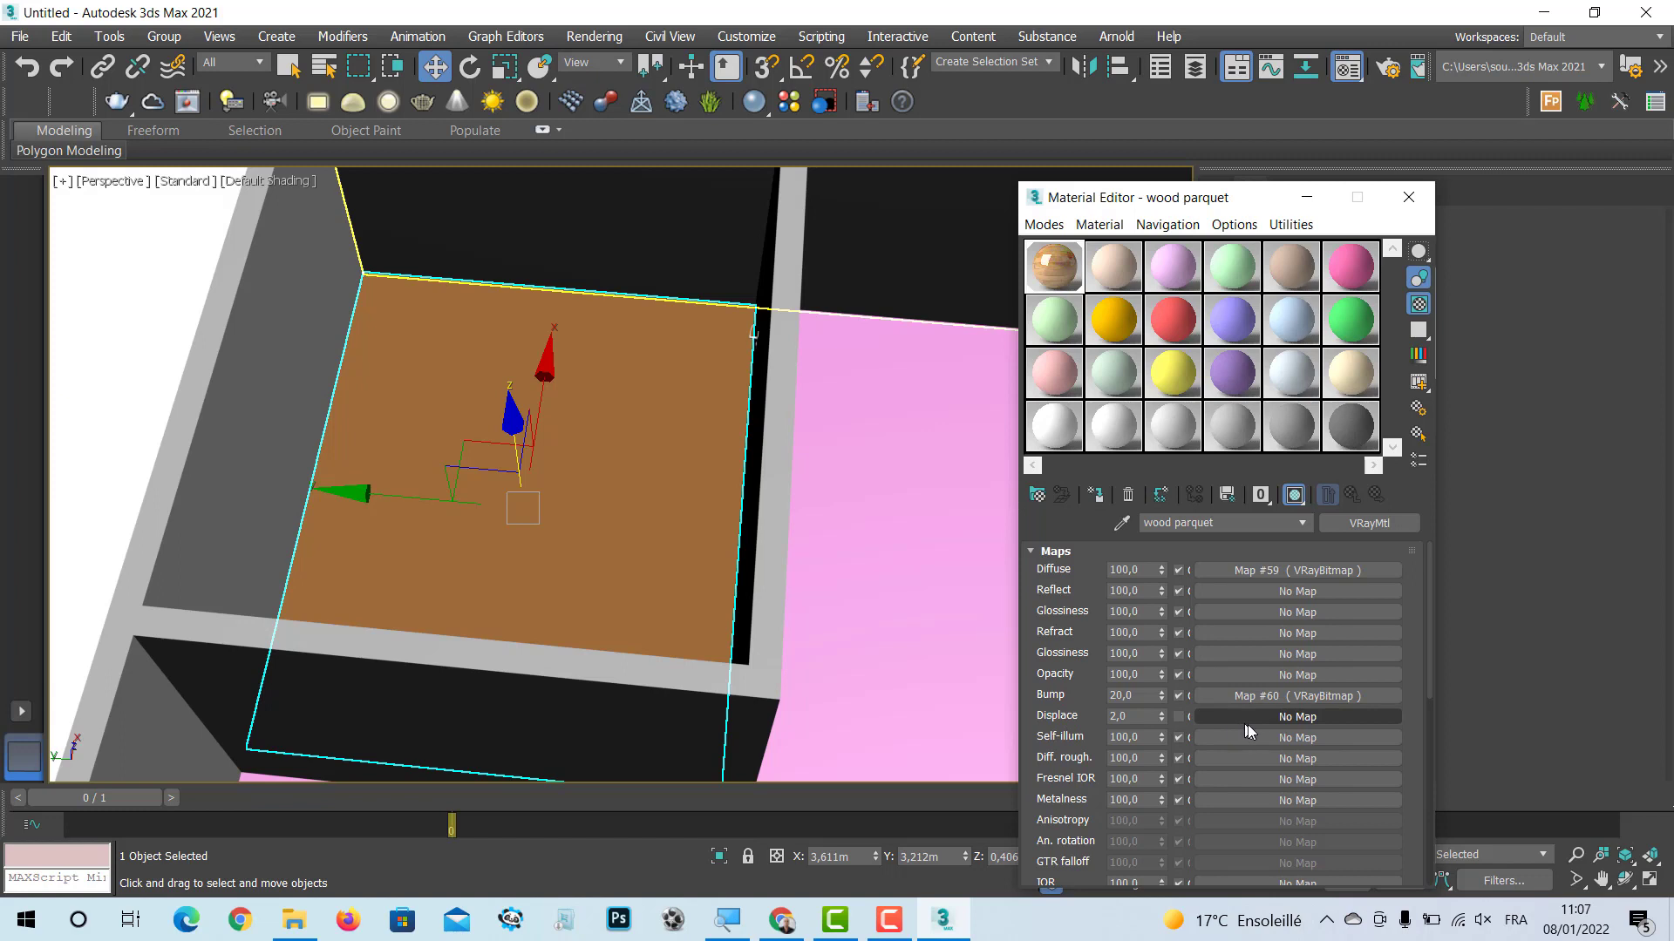
Step: Enable displacement on the wood parquet material, assign a VRayBitmap with murdemotion wood disp., and show that map in the viewport
{"action": "left_click", "coordinate": [1180, 720]}
{"action": "left_click", "coordinate": [1326, 720]}
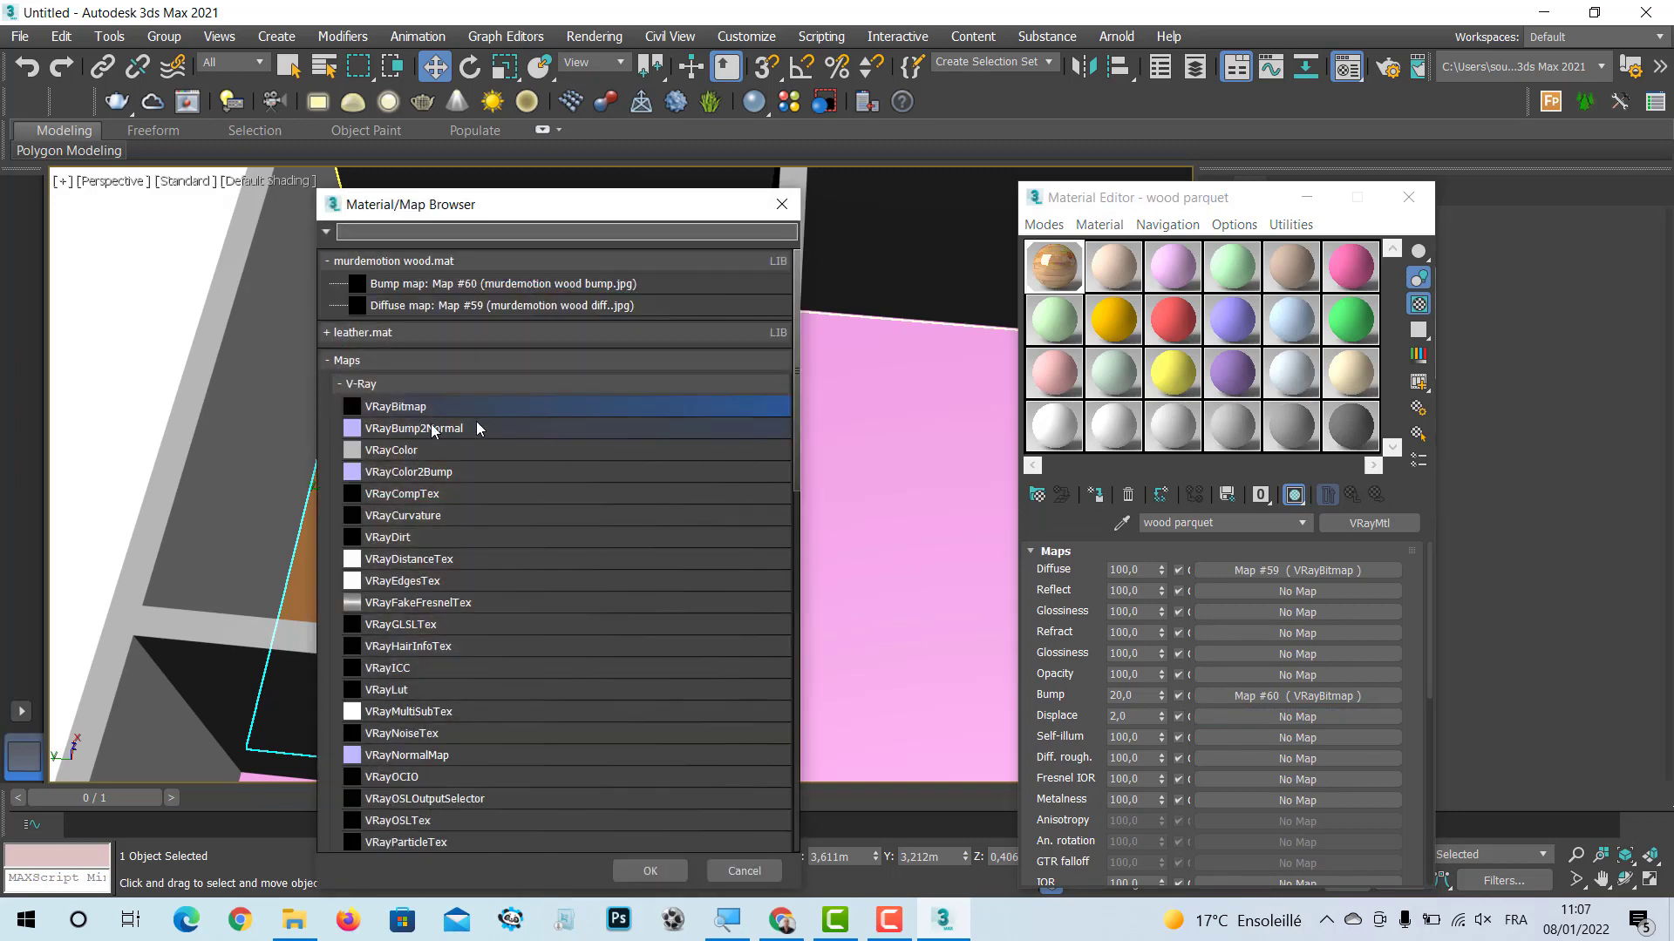
{"action": "double_click", "coordinate": [413, 407]}
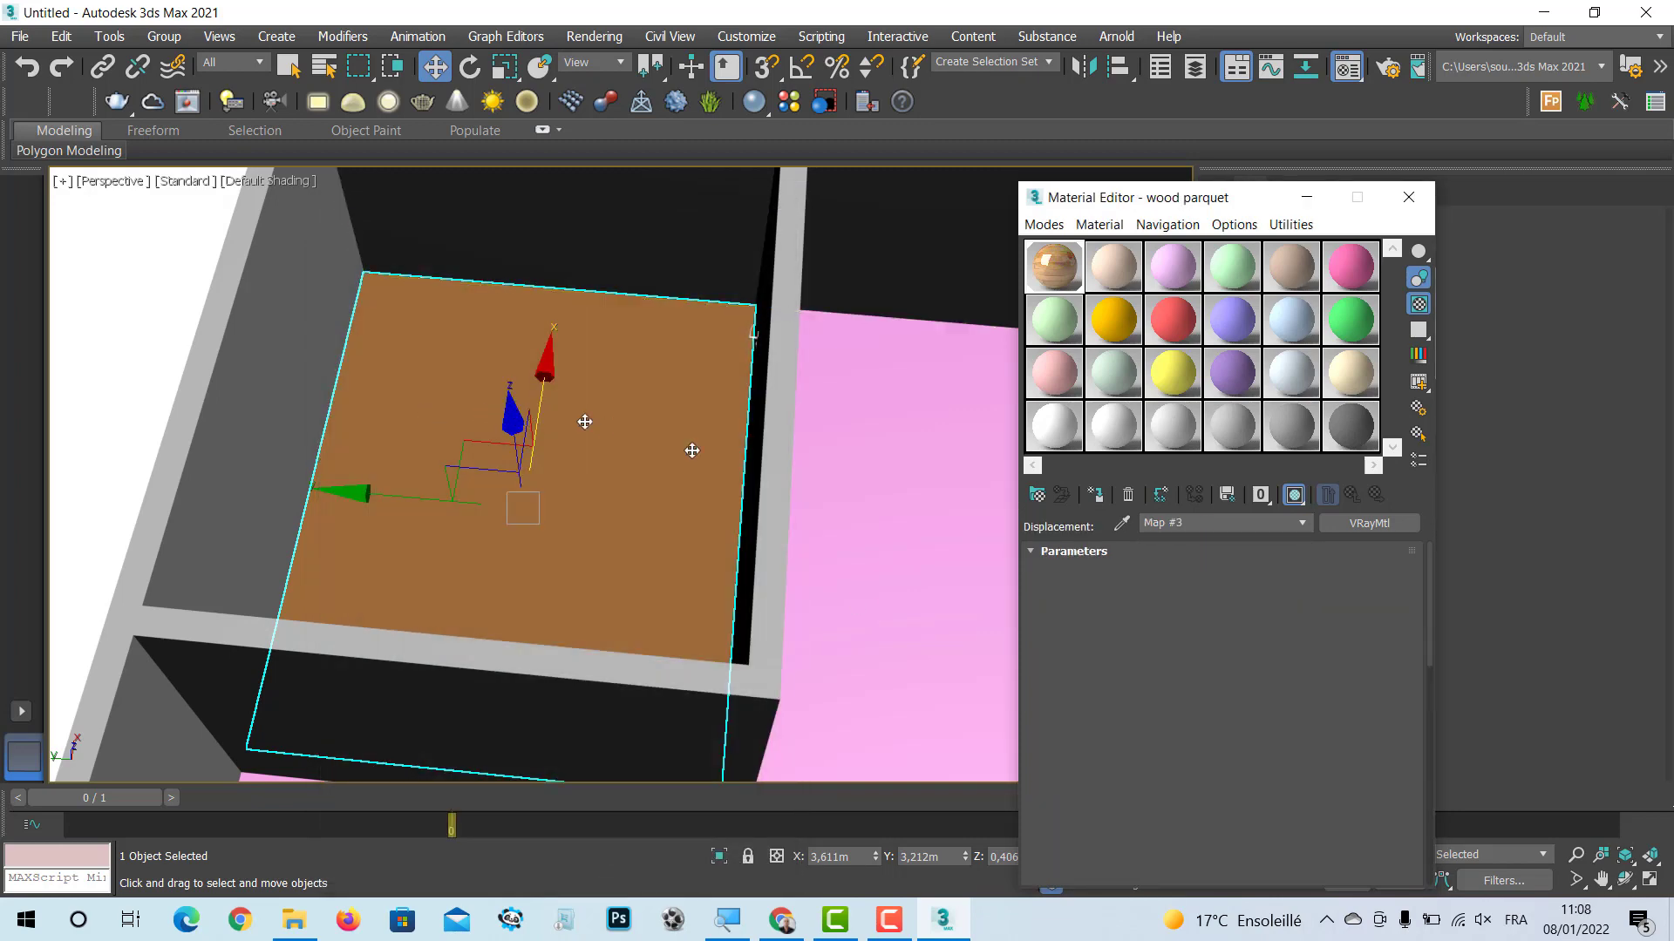
{"action": "left_click", "coordinate": [1396, 583]}
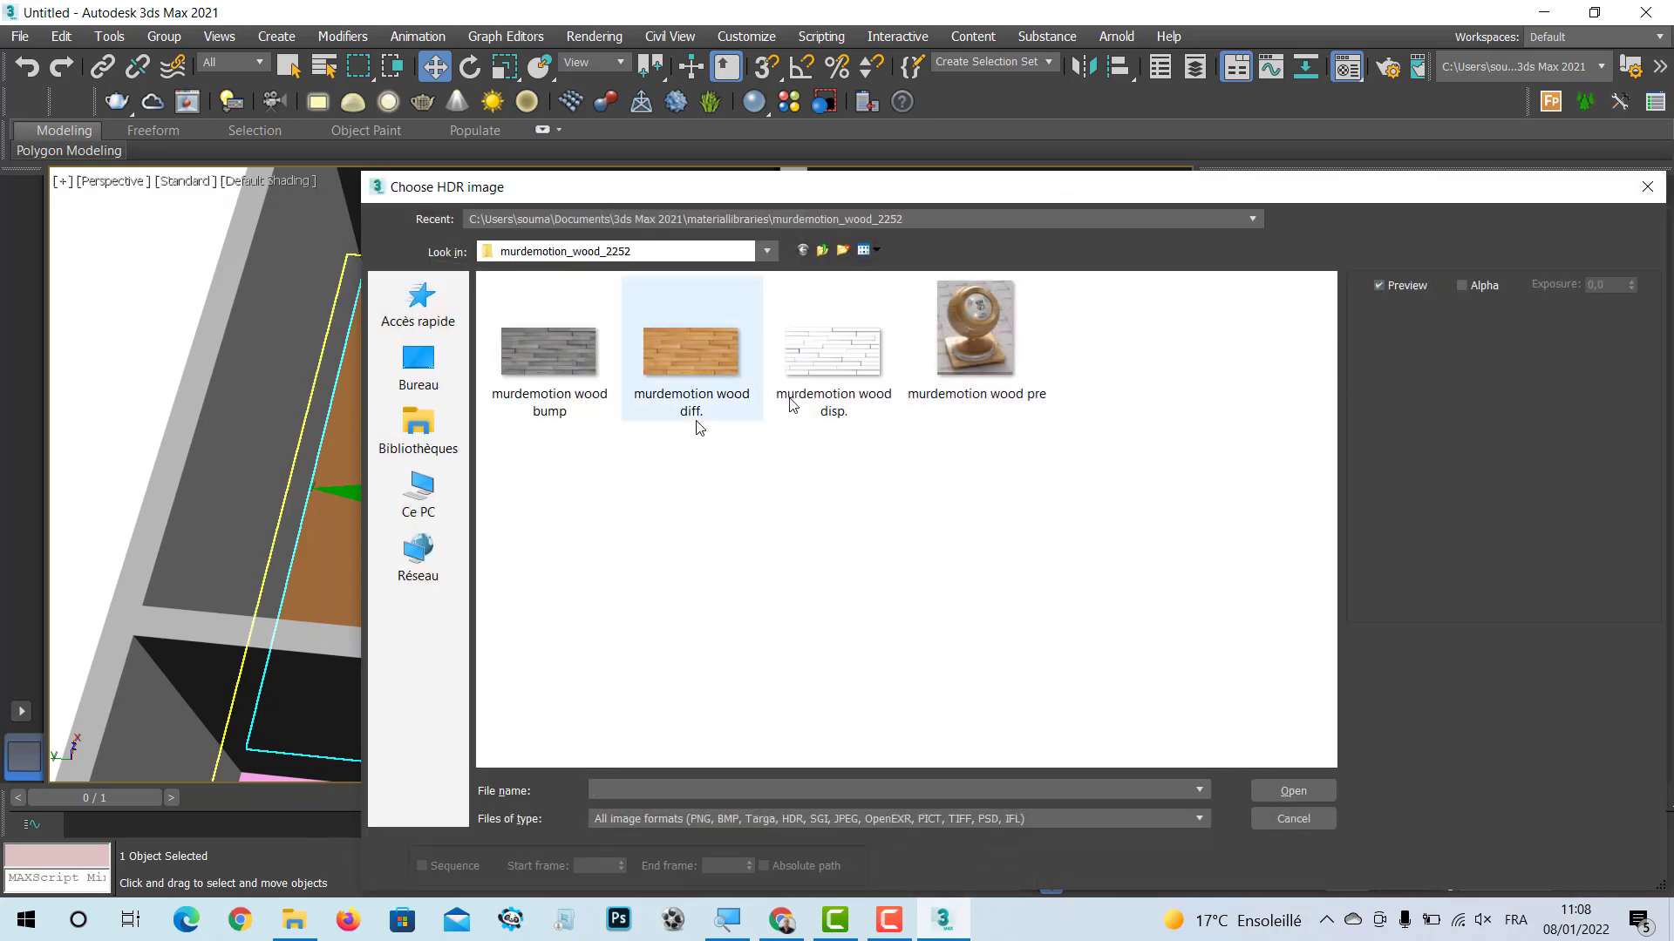
{"action": "left_click", "coordinate": [830, 380]}
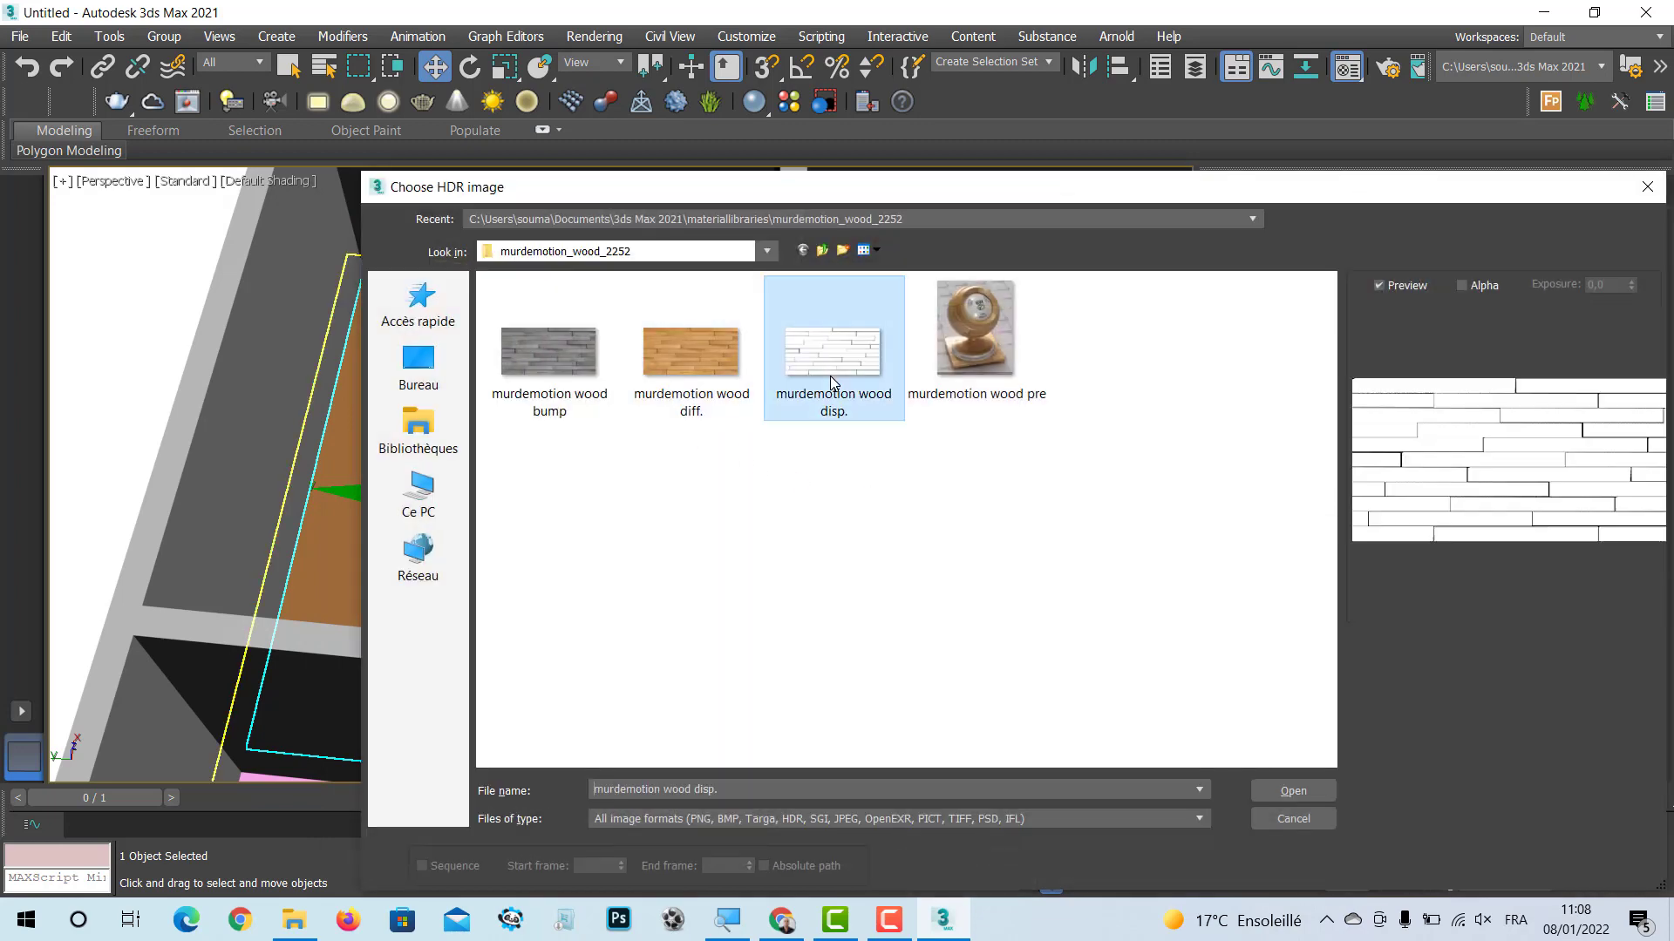
{"action": "left_click", "coordinate": [1293, 791]}
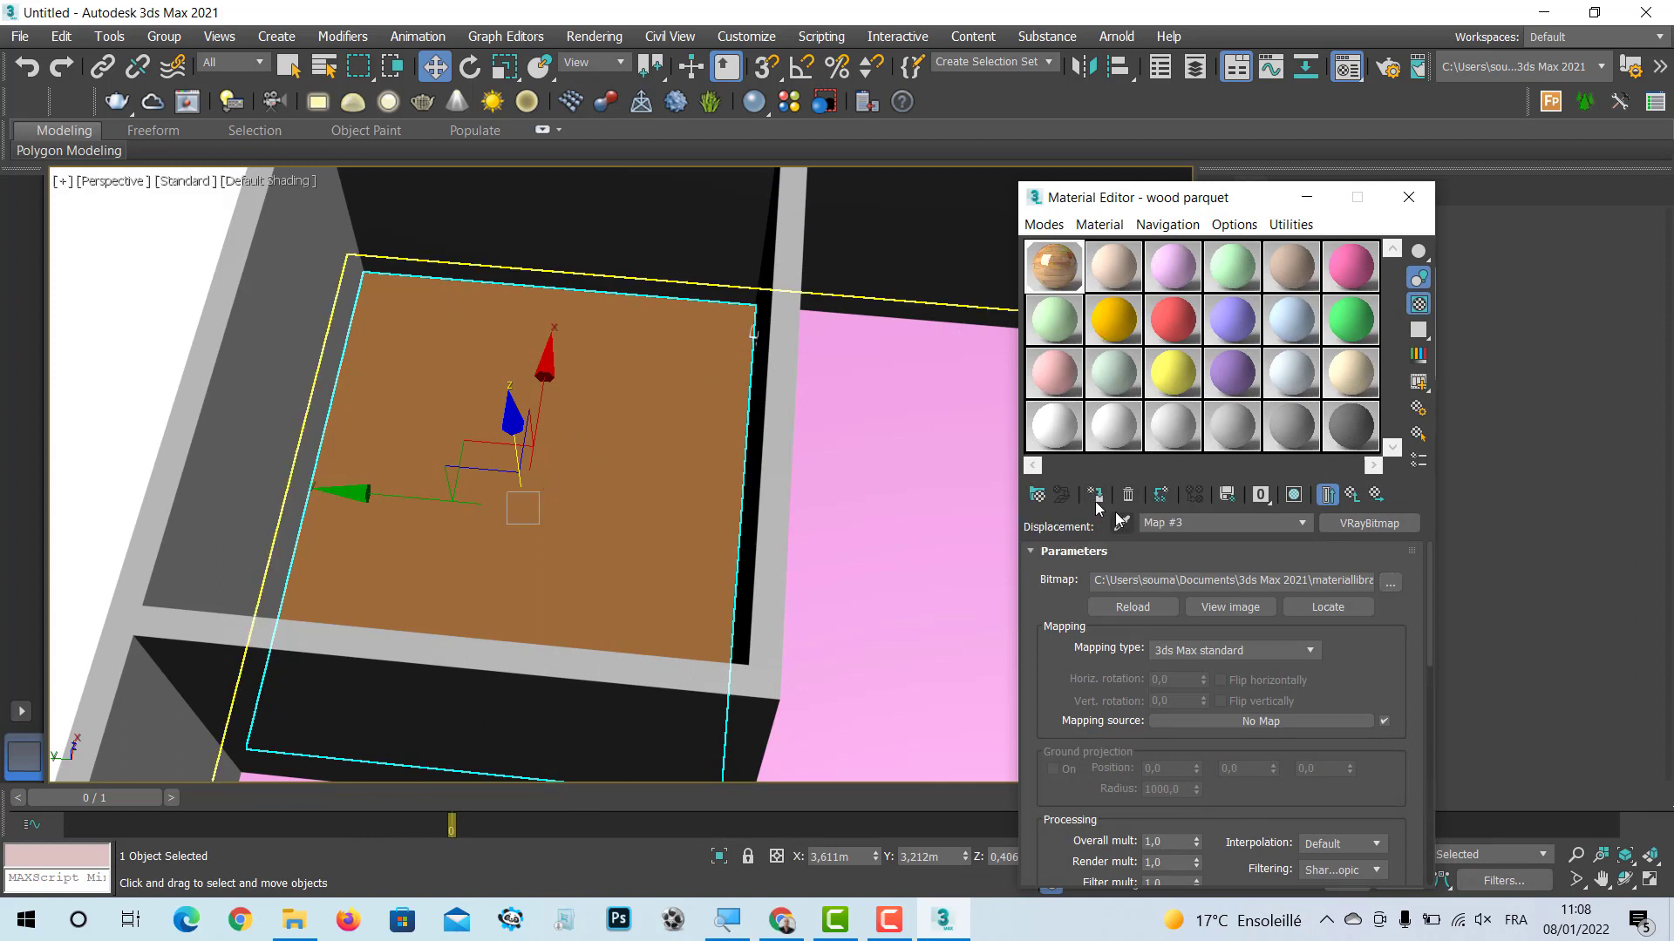
{"action": "left_click", "coordinate": [1294, 495]}
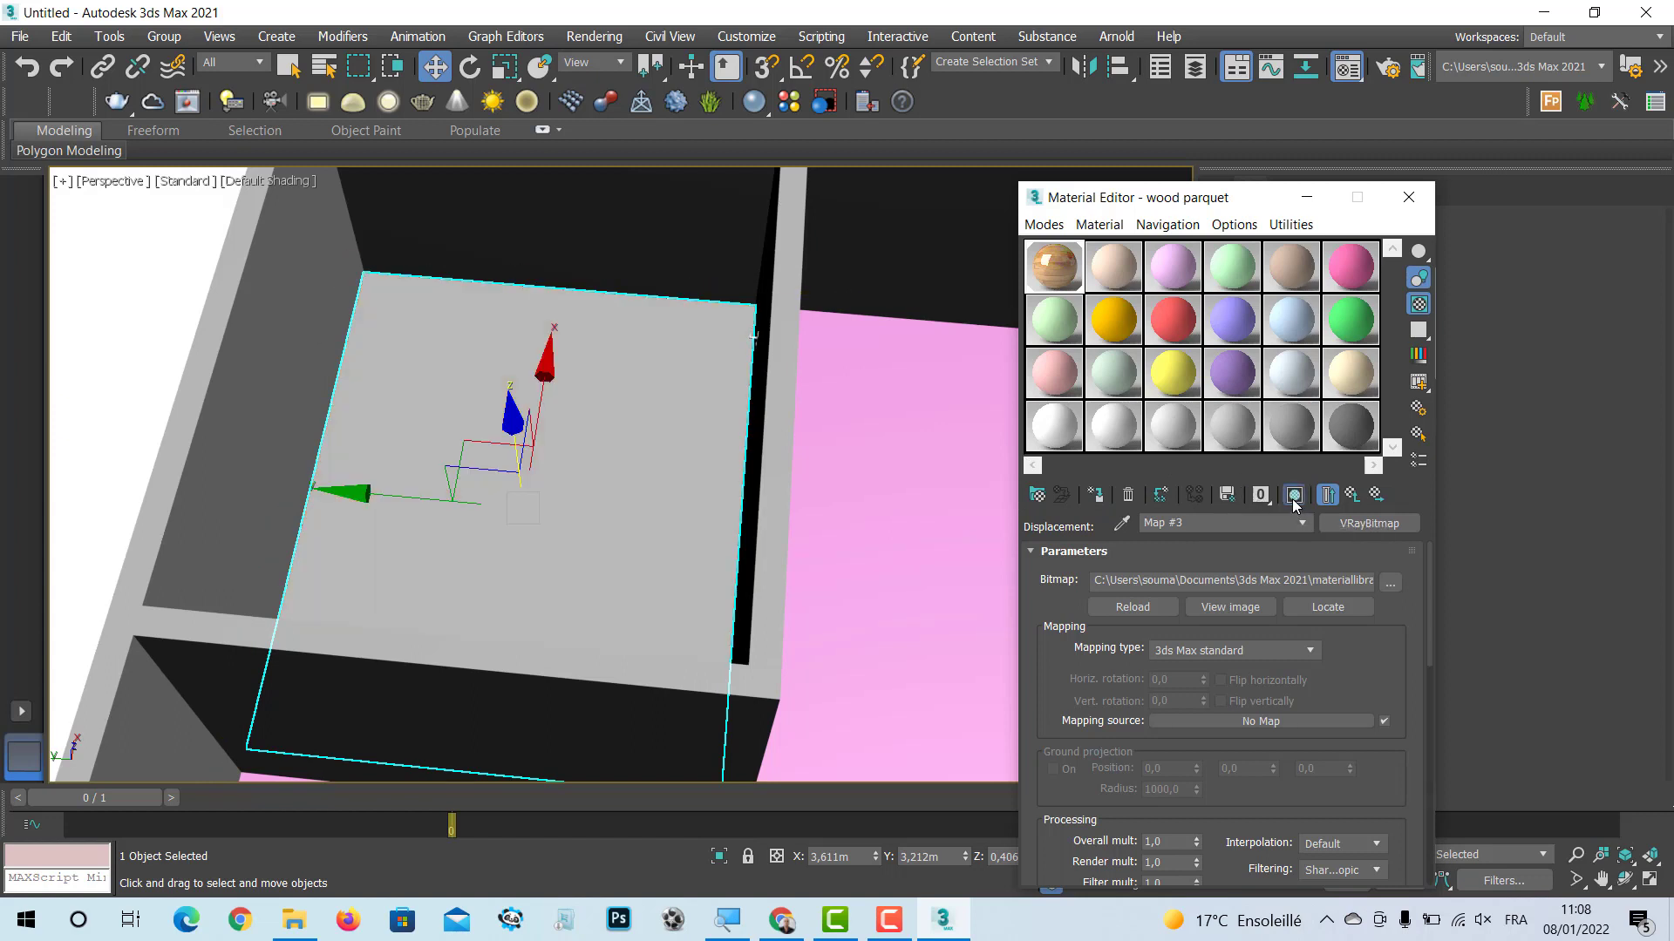
{"action": "left_click", "coordinate": [1409, 197]}
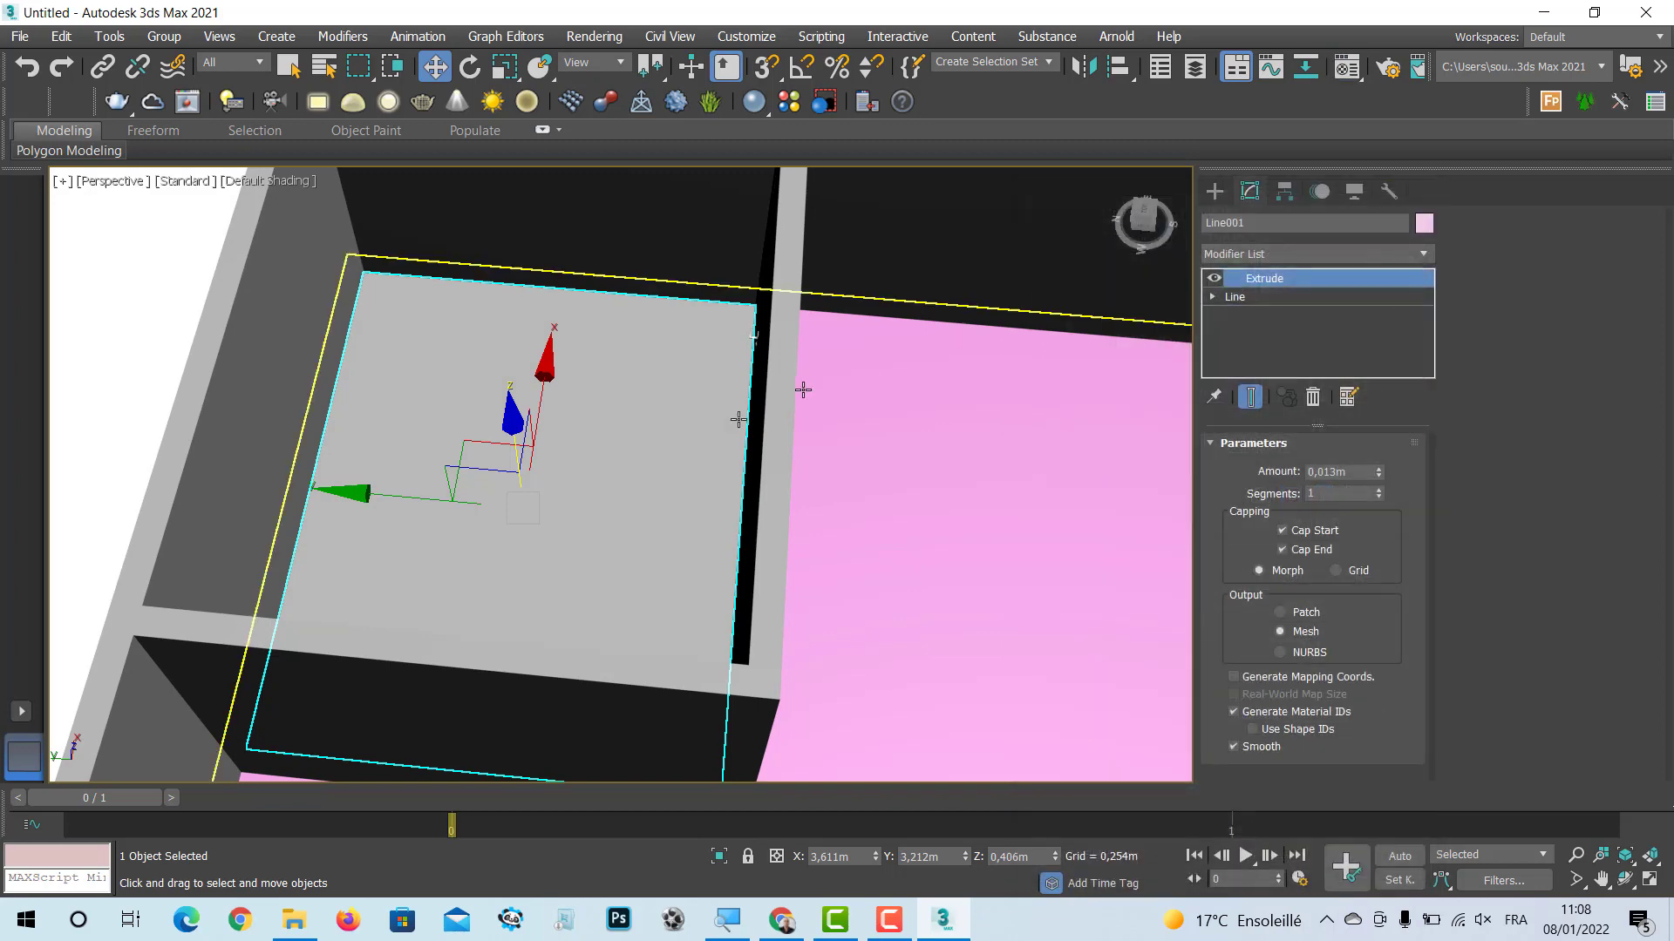
Step: Add a UVW Map modifier to the small room's floor and set its mapping to Box
{"action": "mouse_move", "coordinate": [747, 434]}
{"action": "middle_mouse_down"}
{"action": "mouse_move", "coordinate": [839, 440]}
{"action": "mouse_move", "coordinate": [732, 444]}
{"action": "middle_mouse_up"}
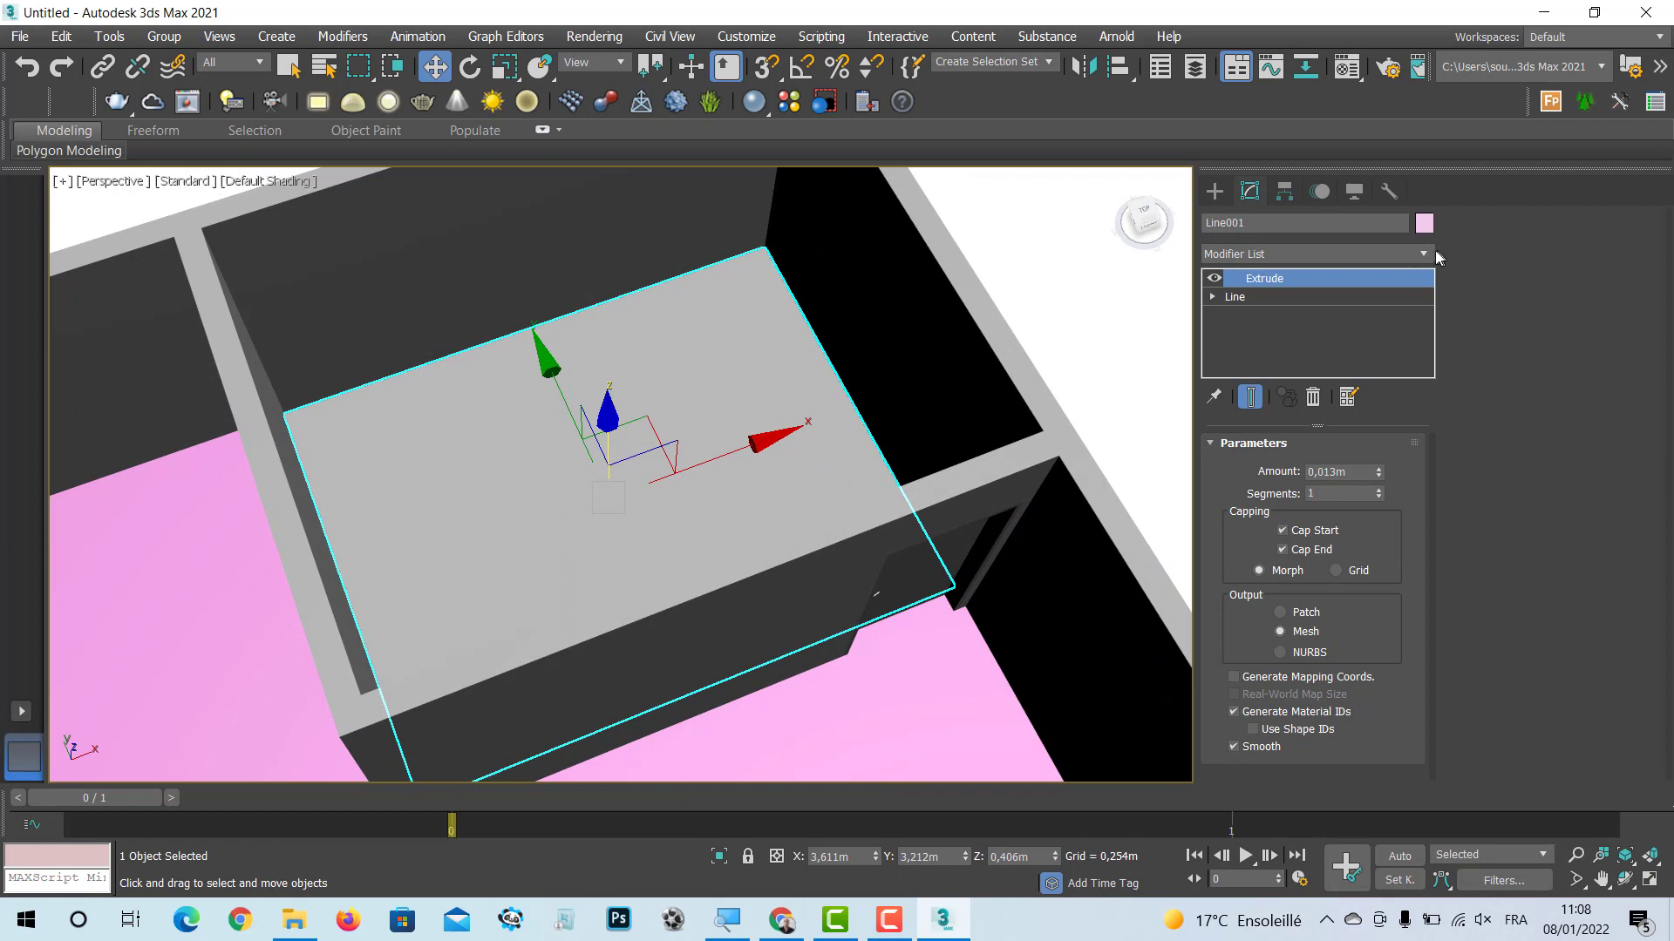
{"action": "left_click", "coordinate": [1429, 251]}
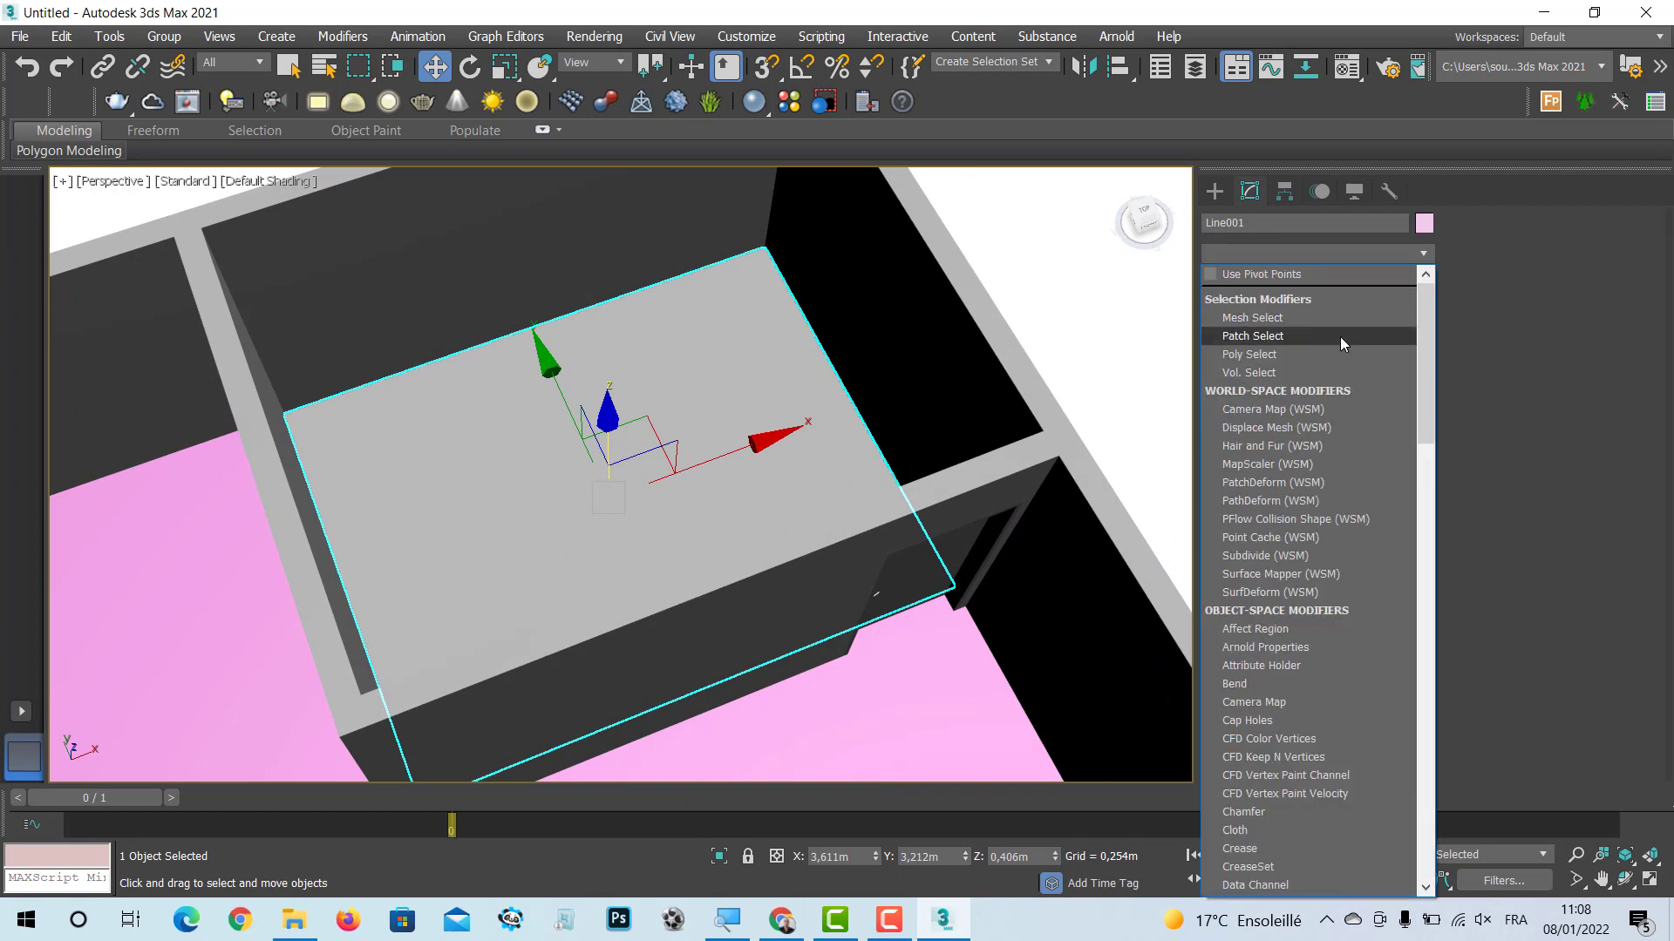
{"action": "type", "text": "uv"}
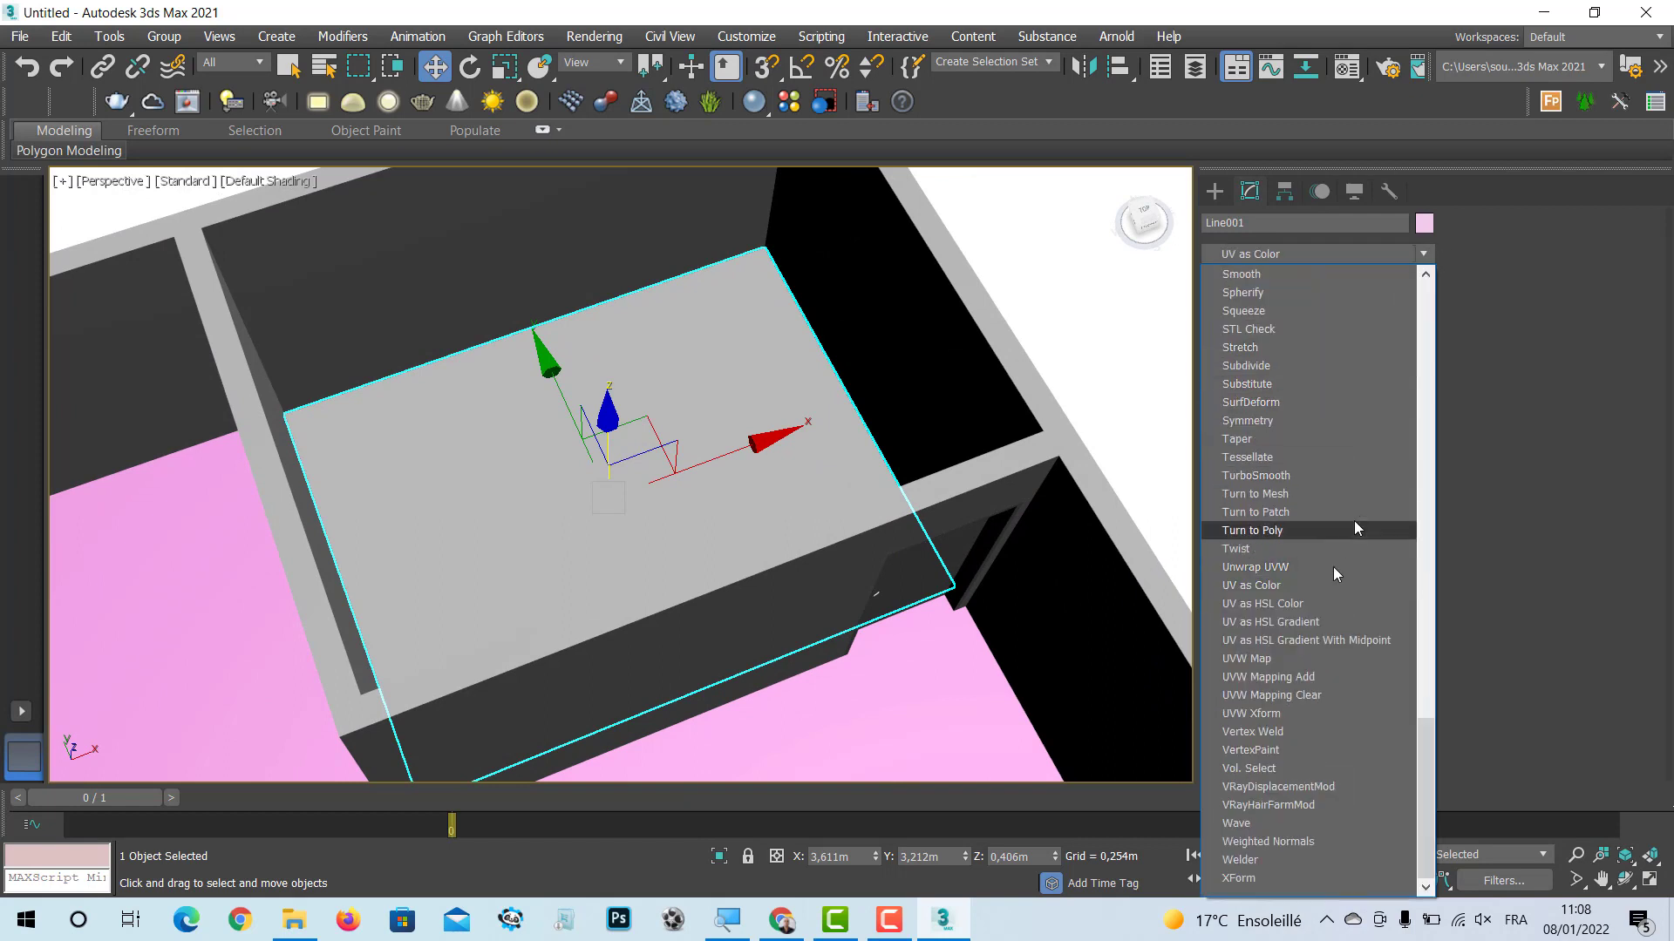
{"action": "left_click", "coordinate": [1316, 661]}
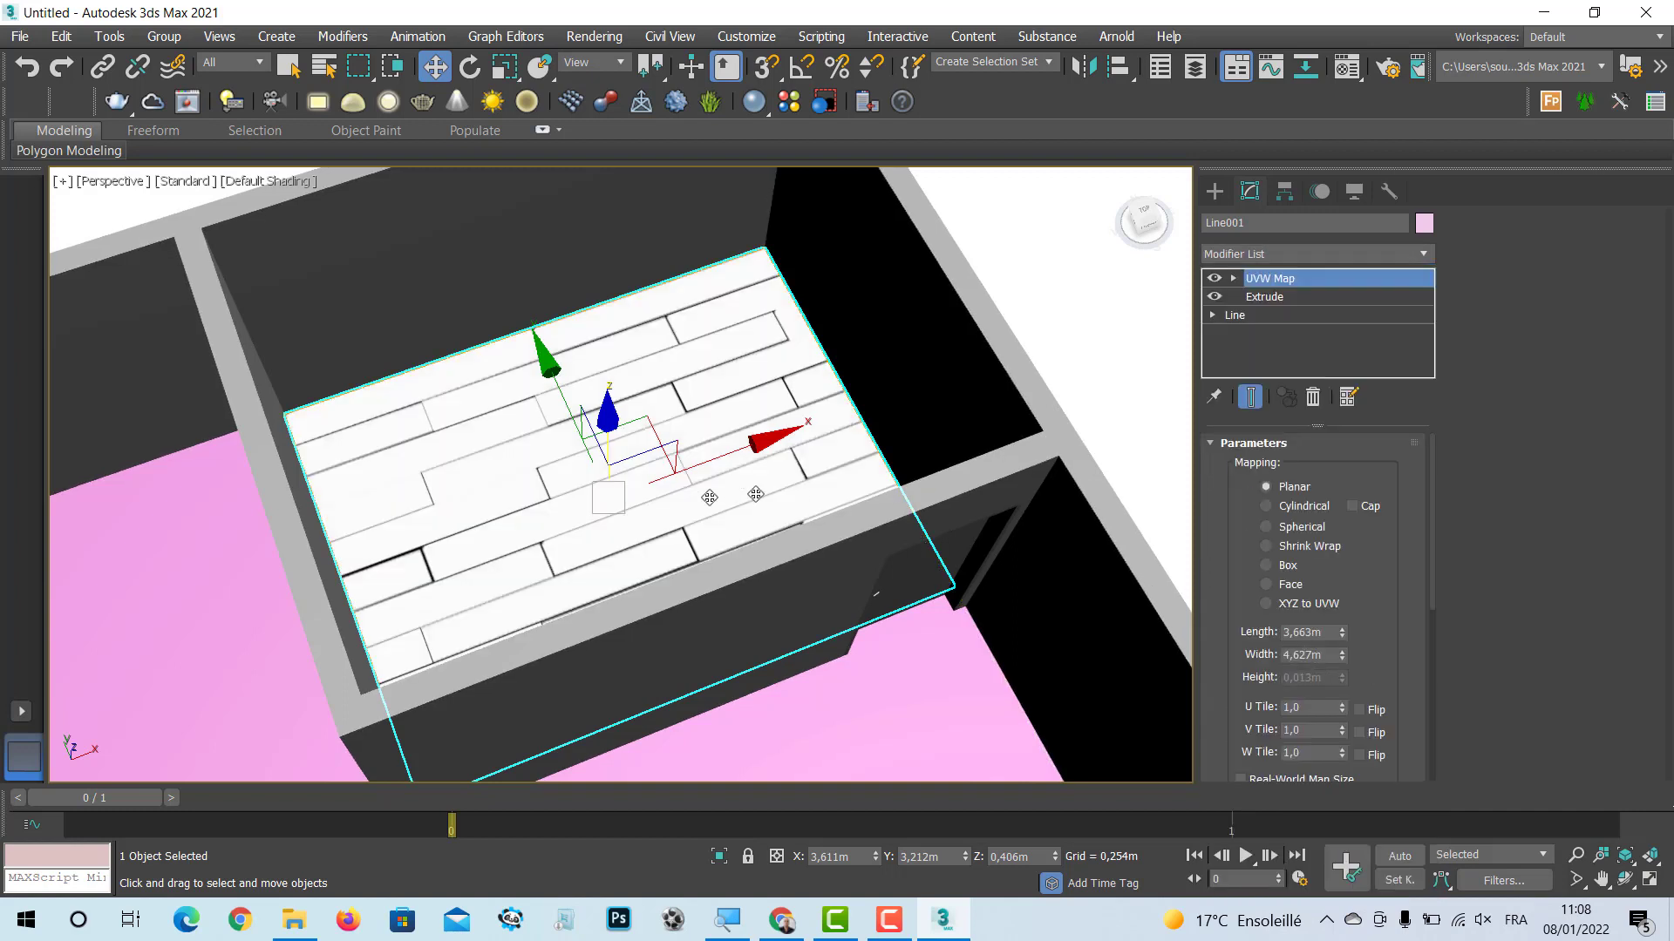
{"action": "left_click", "coordinate": [1267, 565]}
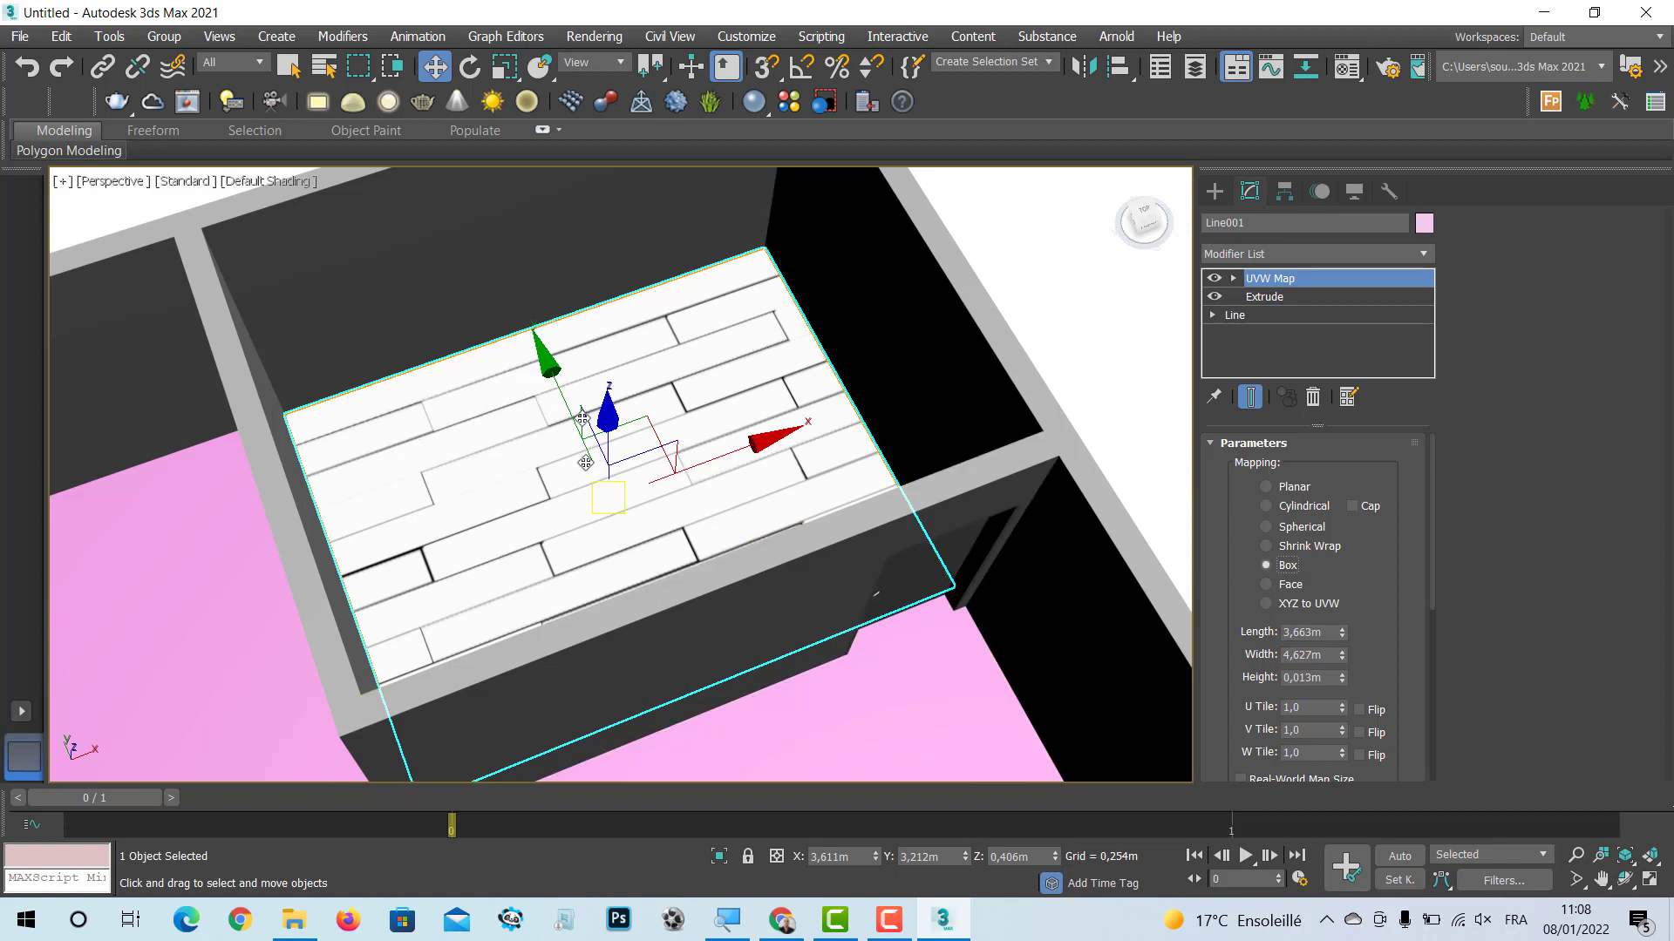
Step: Render the perspective view of the whole building to check the parquet floor
{"action": "middle_click_drag", "start_coordinate": [758, 411], "coordinate": [802, 376]}
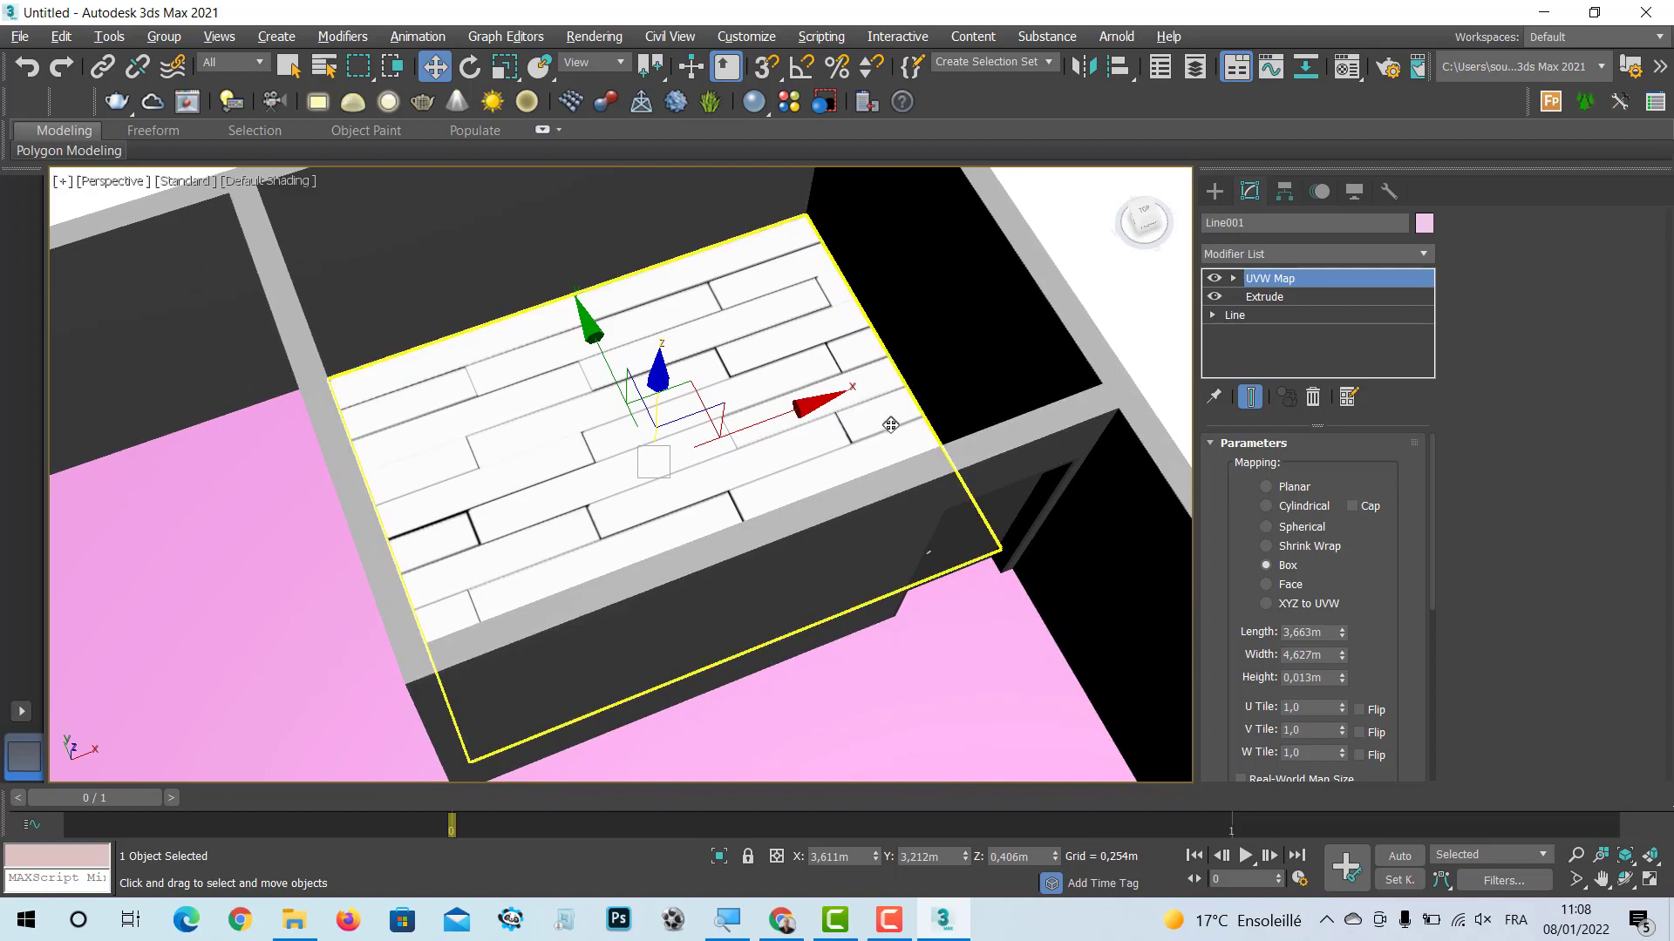
{"action": "middle_click_drag", "start_coordinate": [890, 424], "coordinate": [689, 514], "text": "alt"}
{"action": "key", "text": "shift+q"}
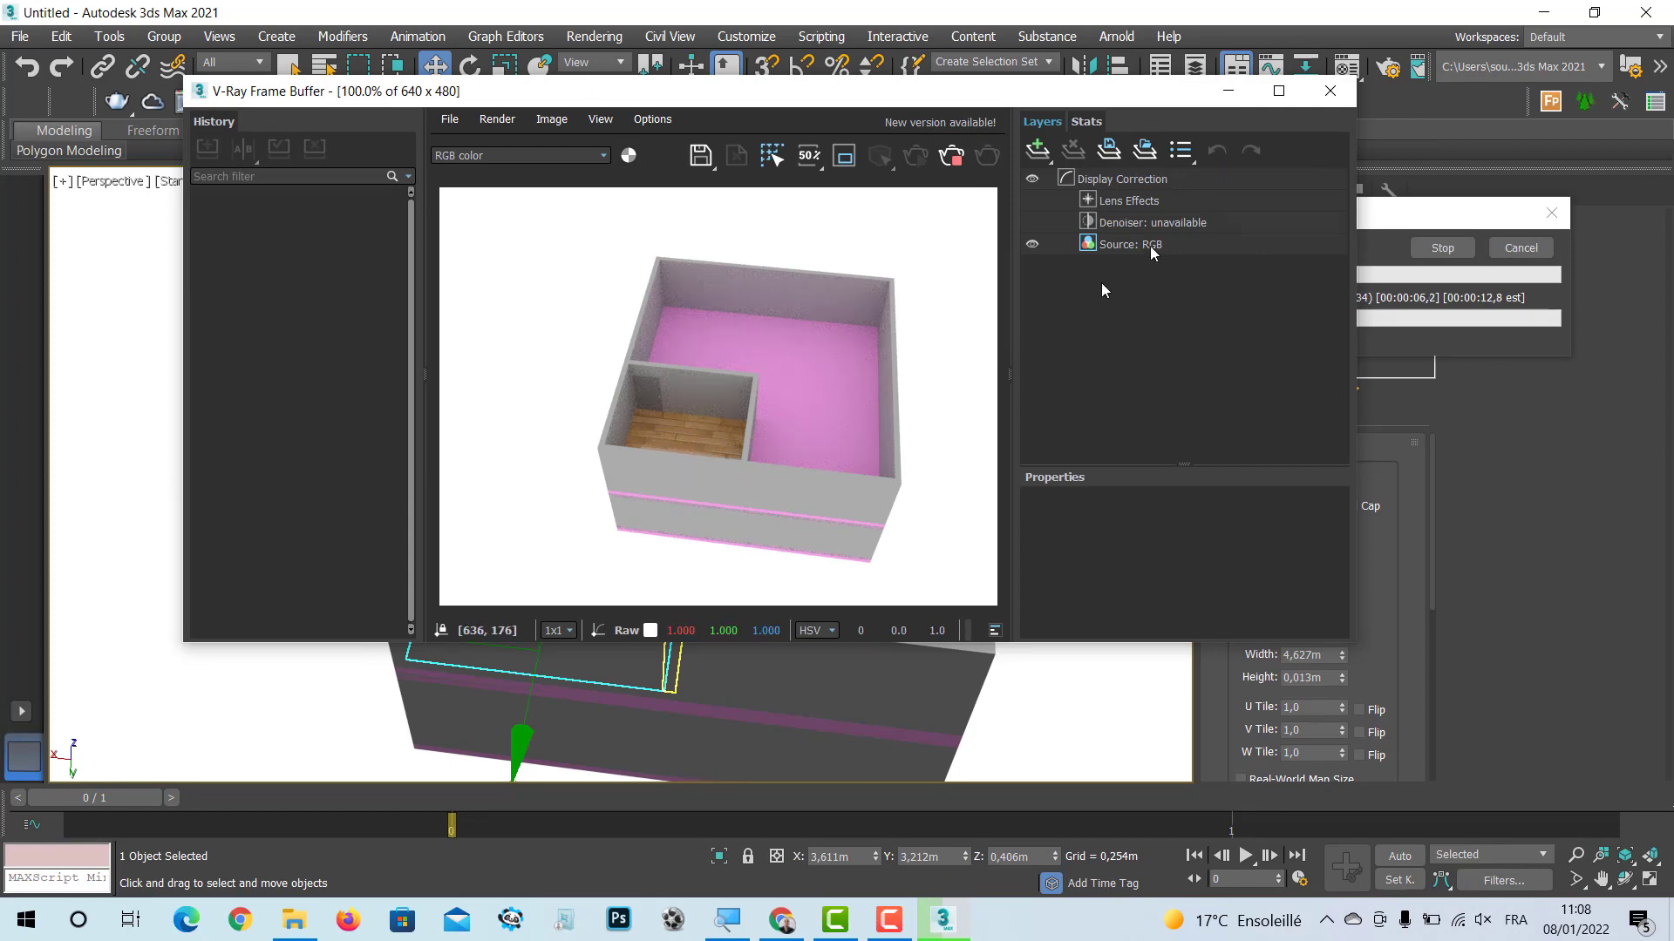
{"action": "left_click", "coordinate": [1229, 91]}
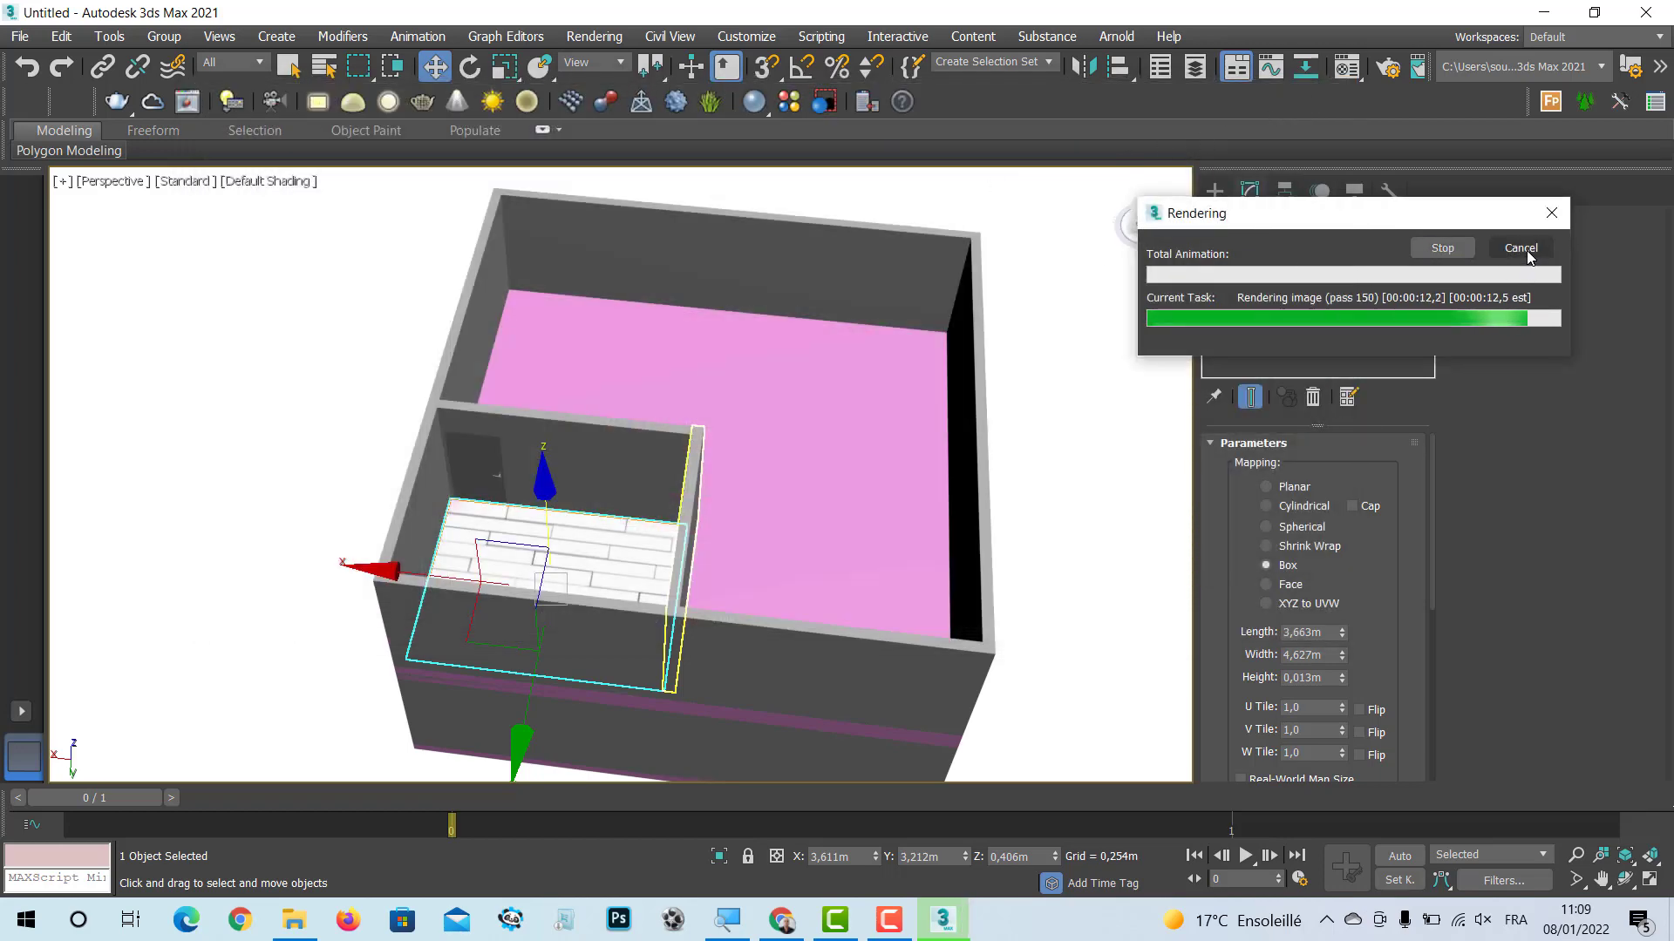
Step: Choose V-Ray 5, hotfix 2 as the renderer in the render setup and turn off global illumination
{"action": "middle_click_drag", "start_coordinate": [893, 354], "coordinate": [731, 428]}
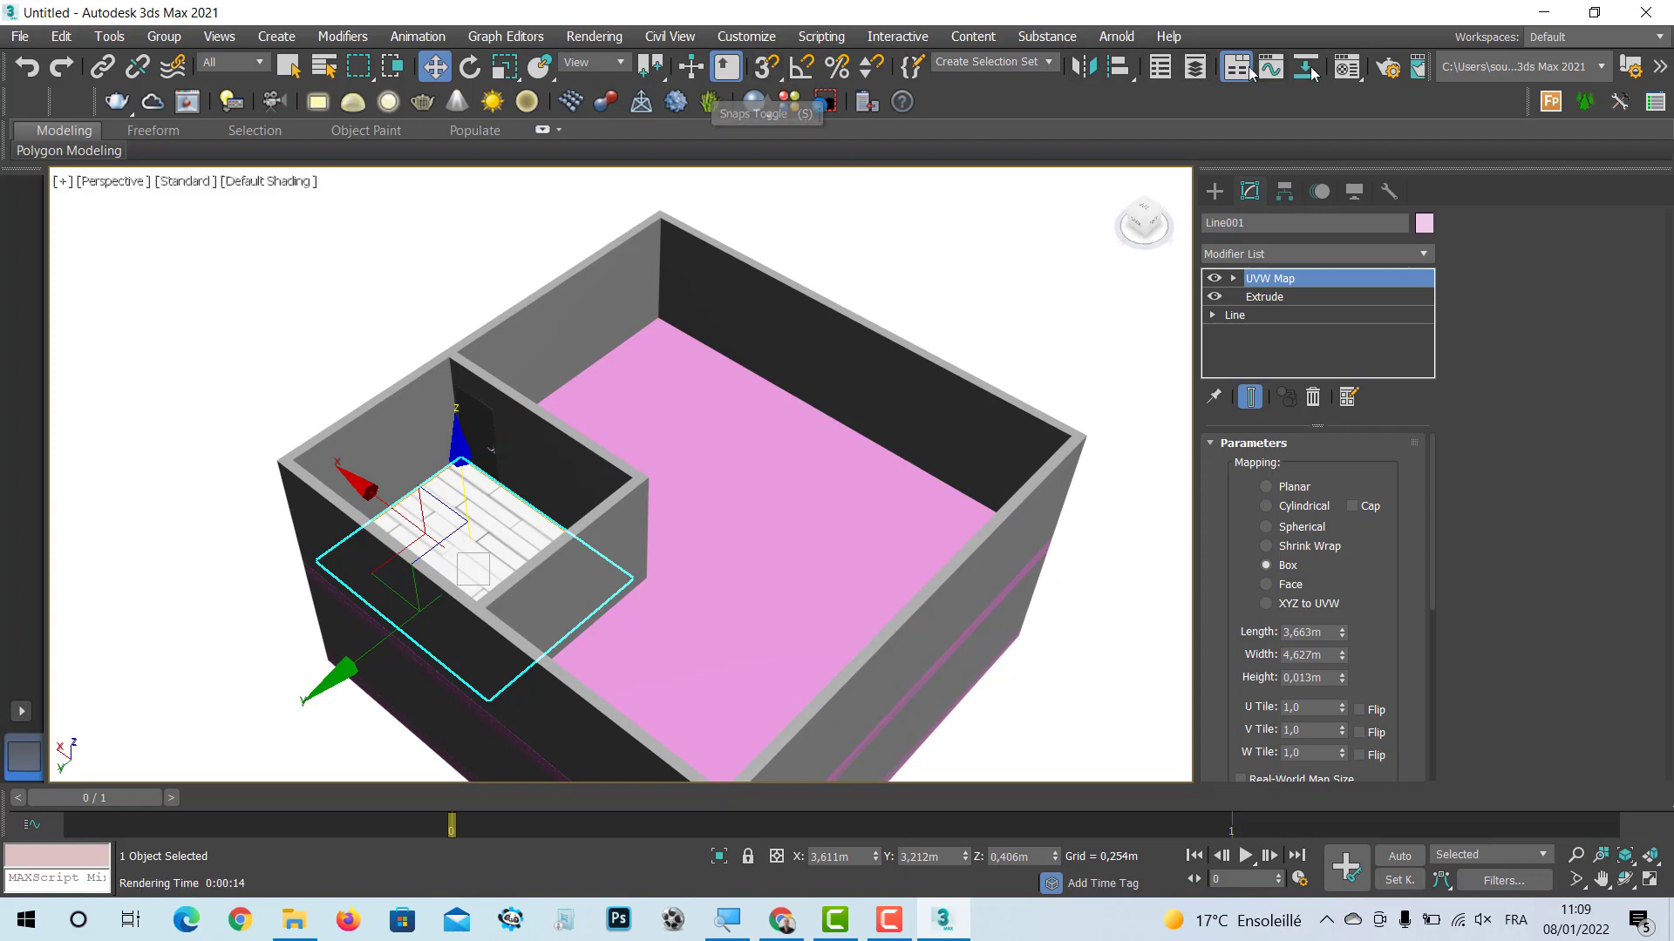
{"action": "left_click", "coordinate": [1390, 76]}
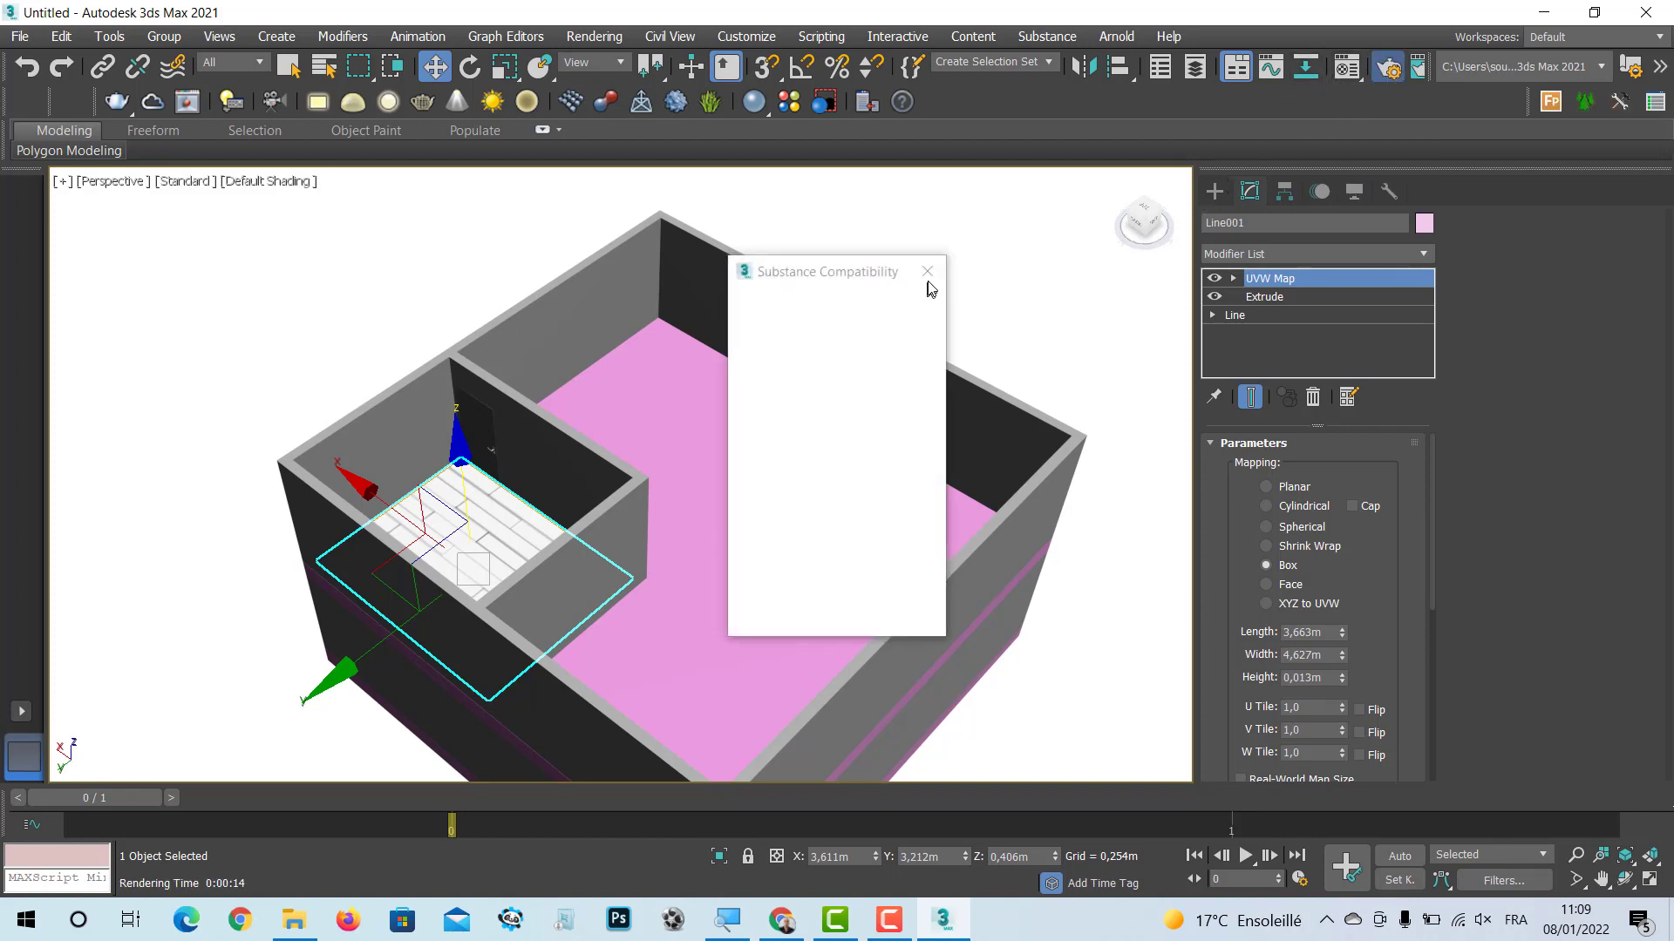
{"action": "left_click", "coordinate": [929, 271]}
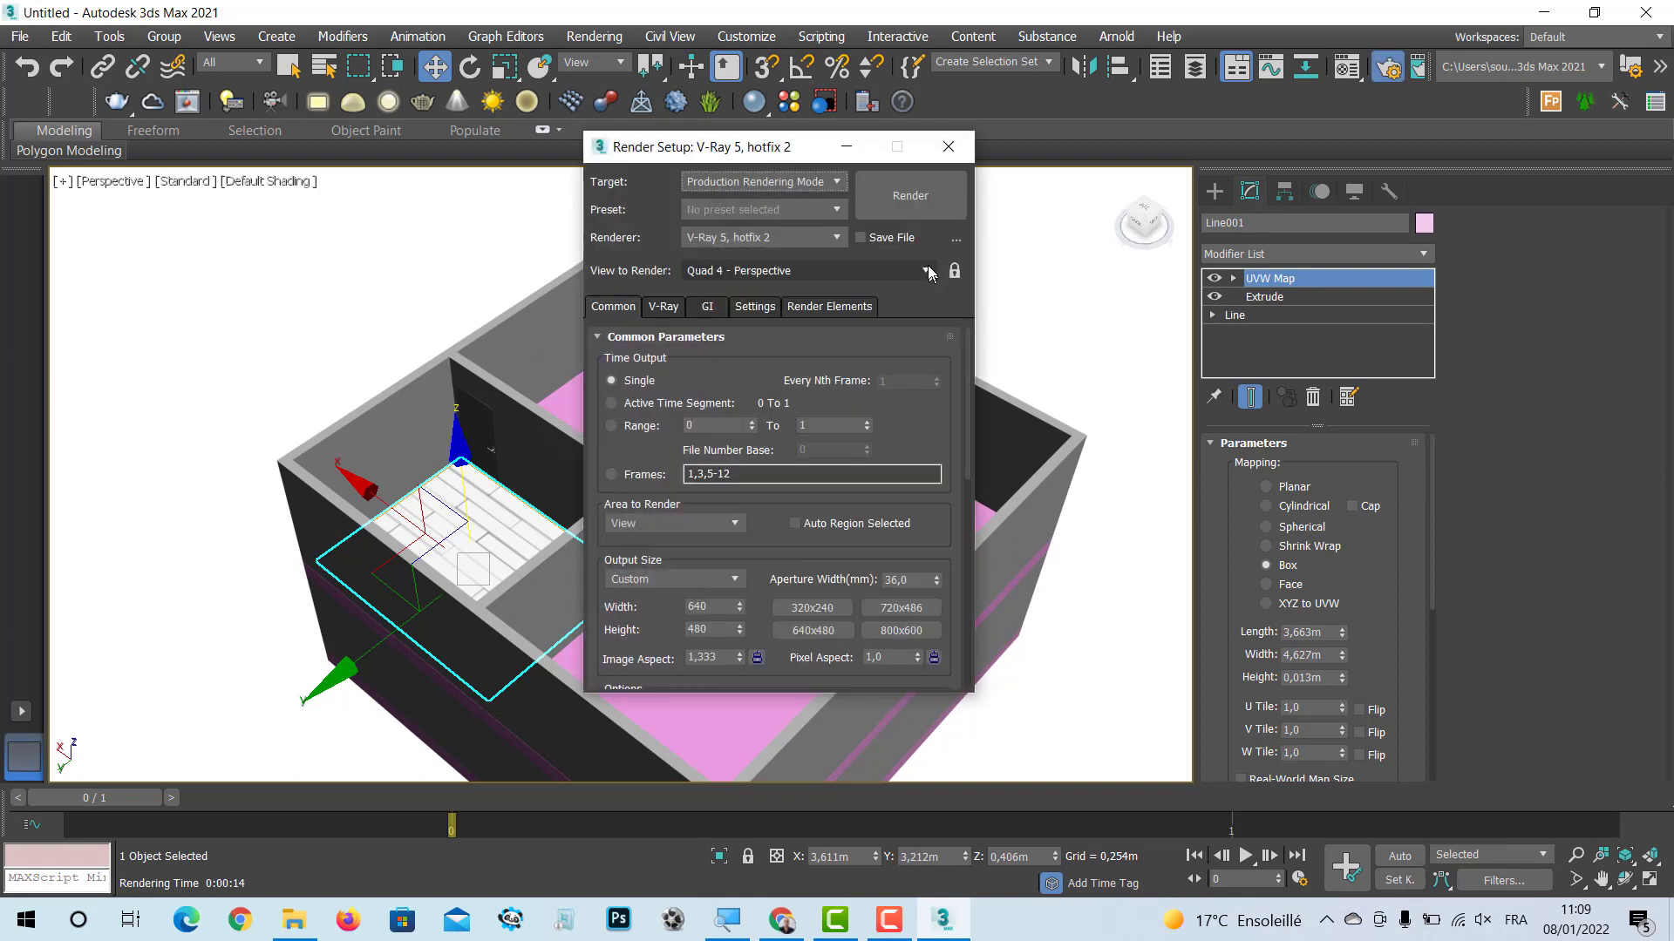
{"action": "left_click_drag", "start_coordinate": [798, 158], "coordinate": [929, 164]}
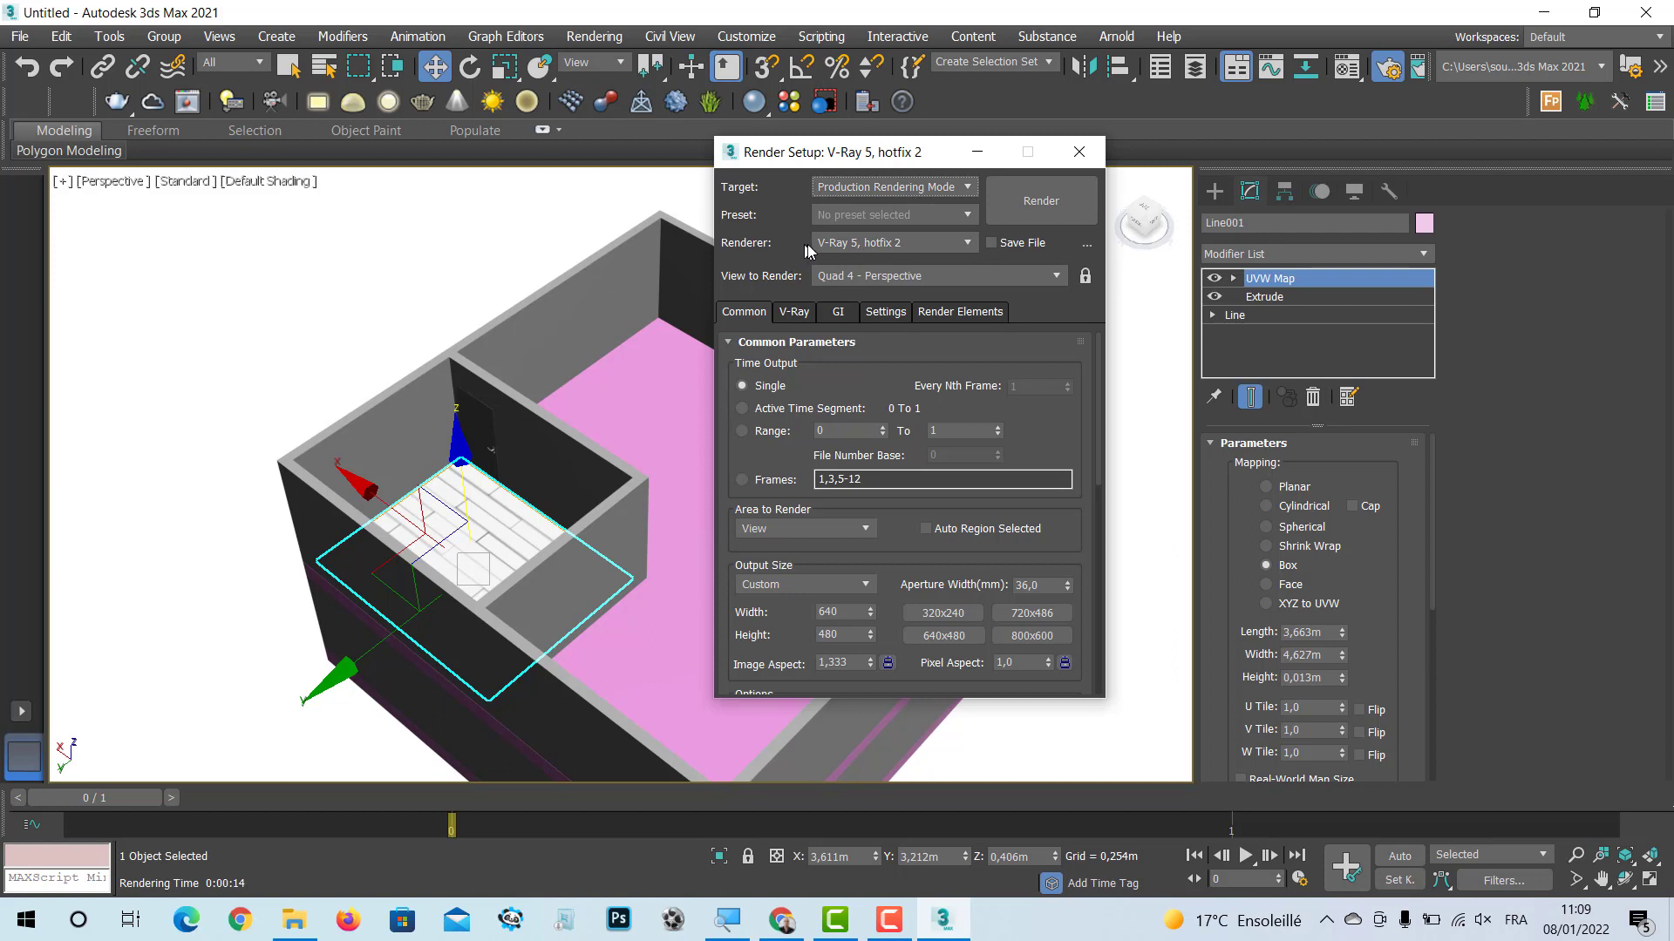
{"action": "left_click", "coordinate": [877, 244]}
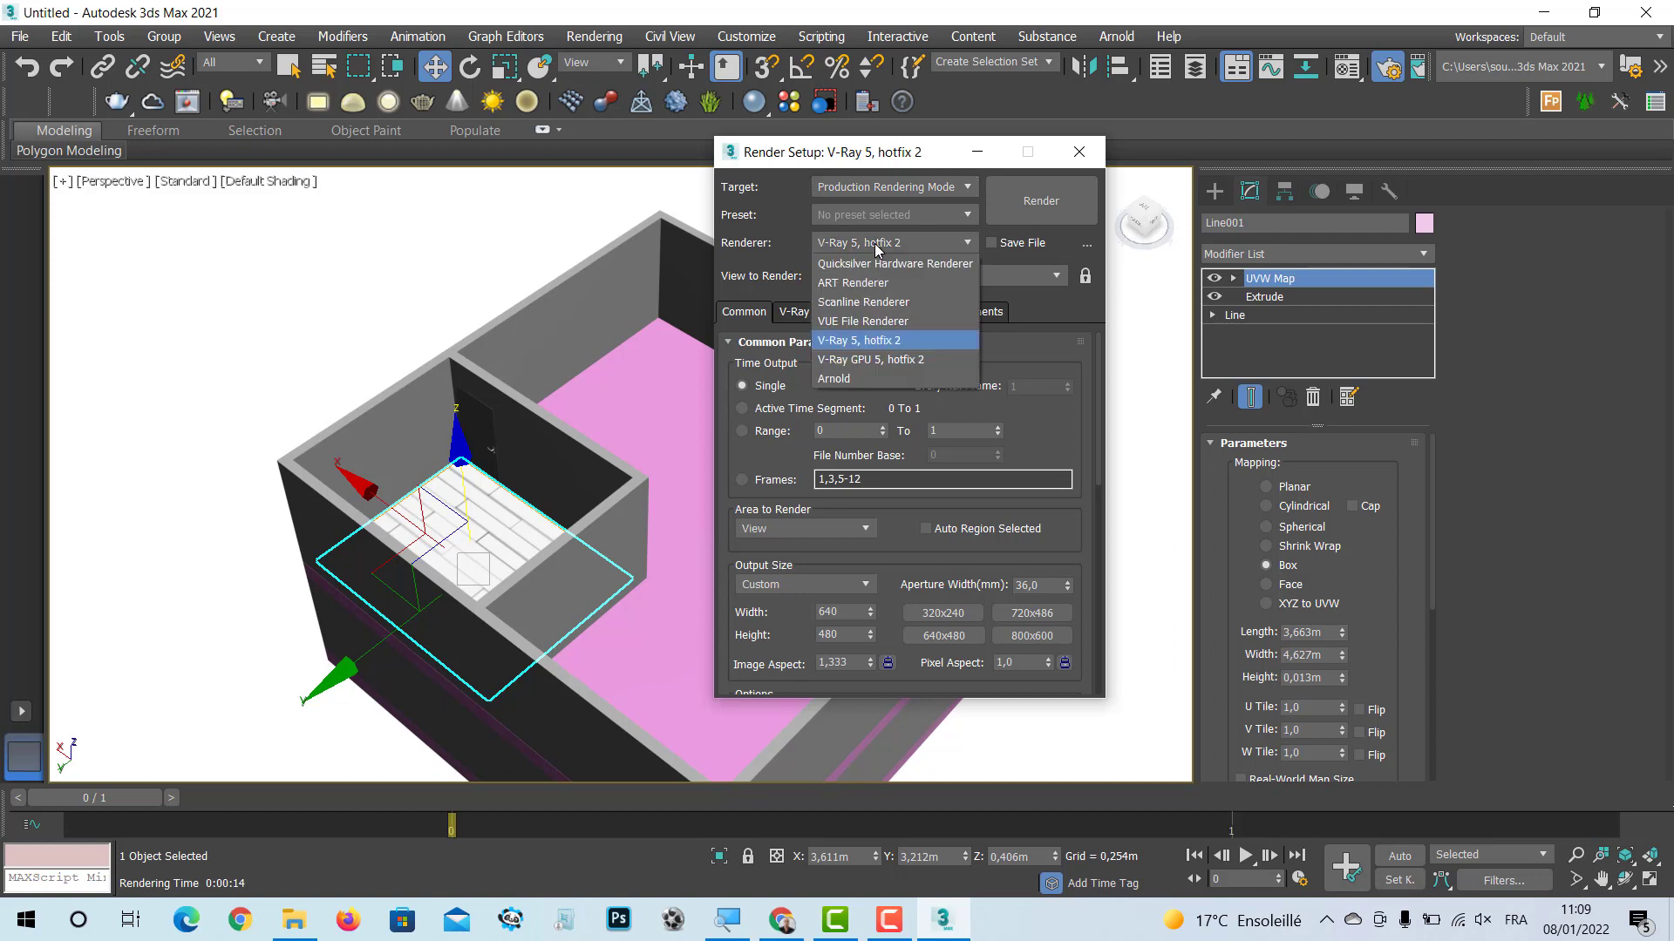
{"action": "left_click", "coordinate": [904, 341]}
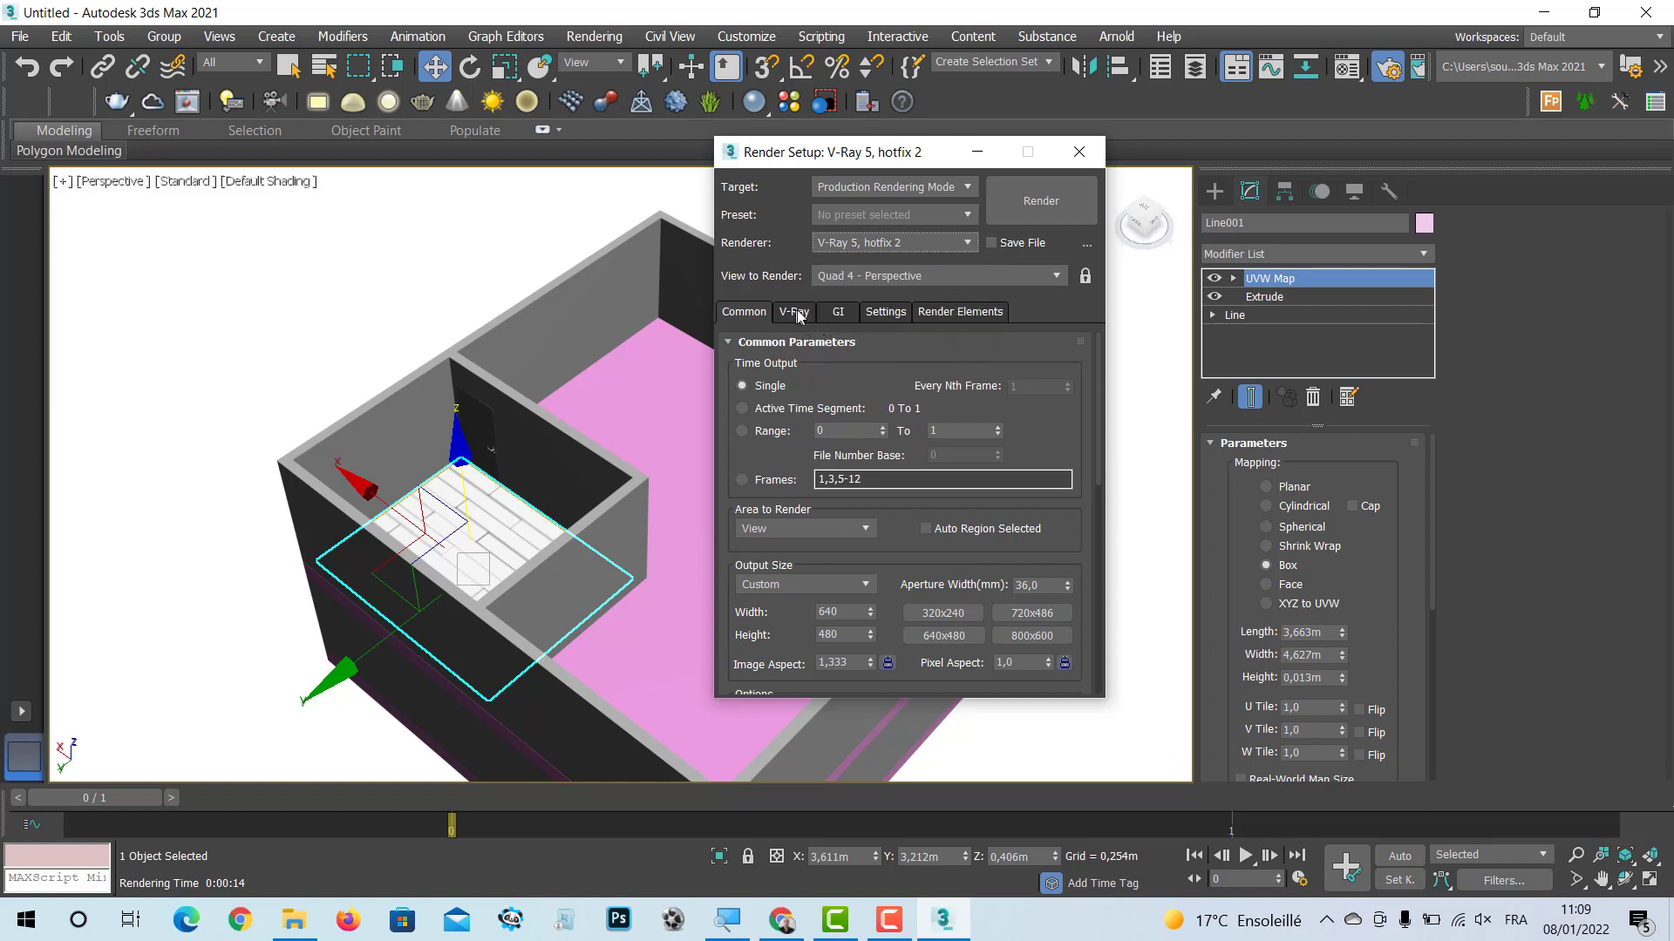
{"action": "left_click", "coordinate": [840, 316]}
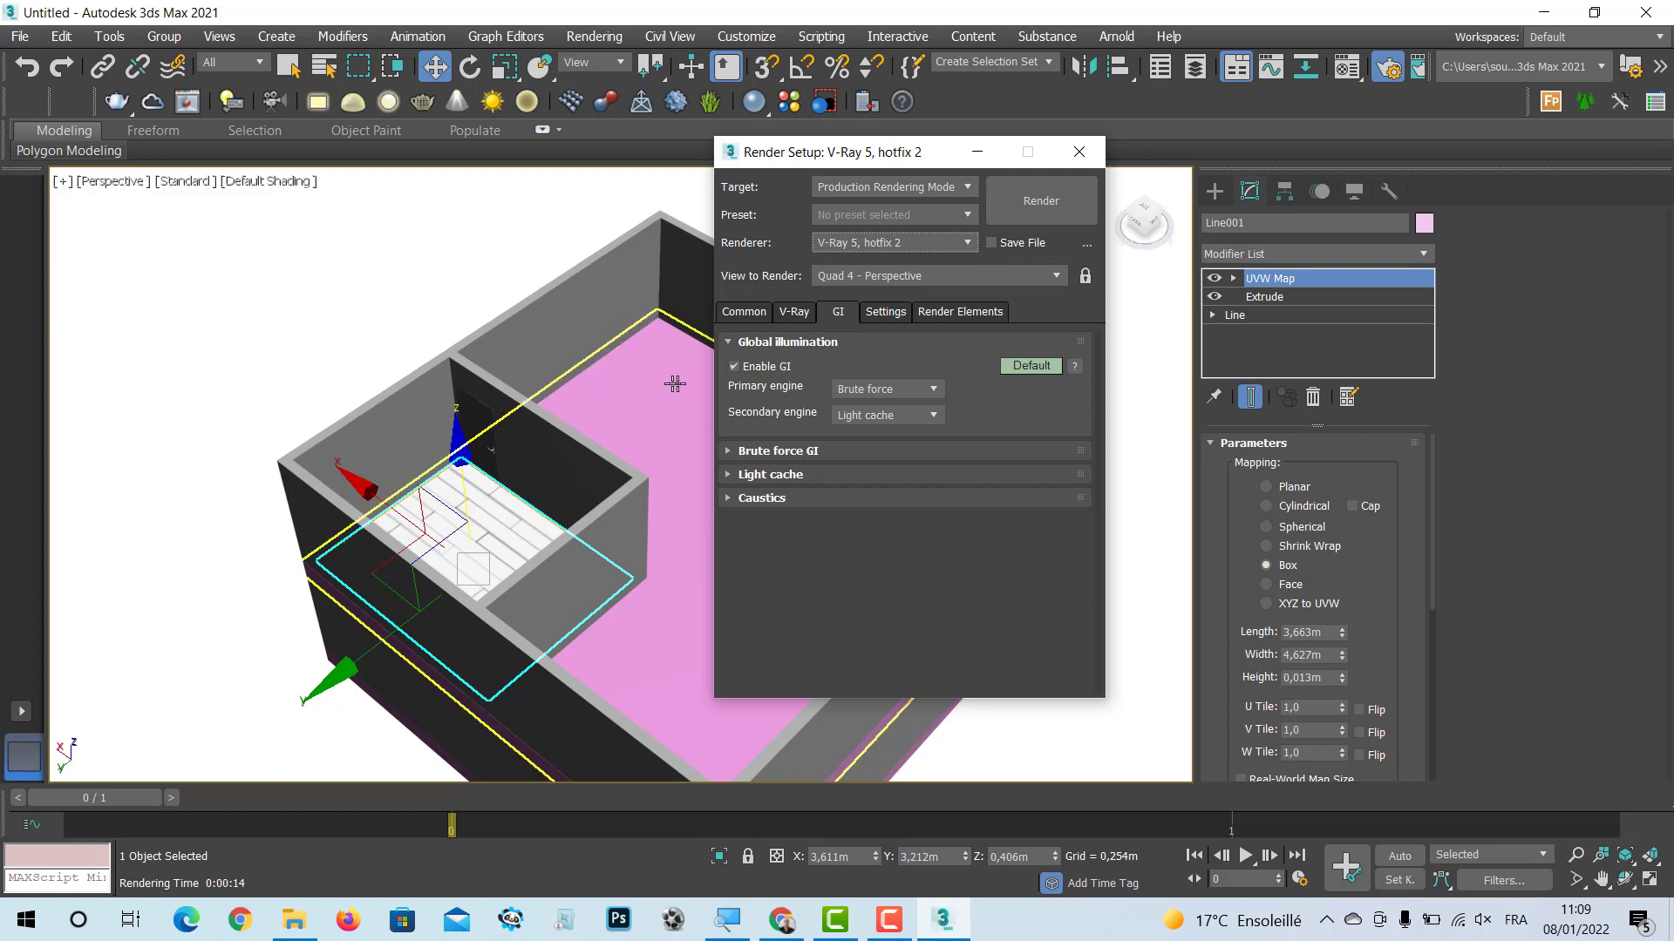
{"action": "left_click", "coordinate": [734, 368]}
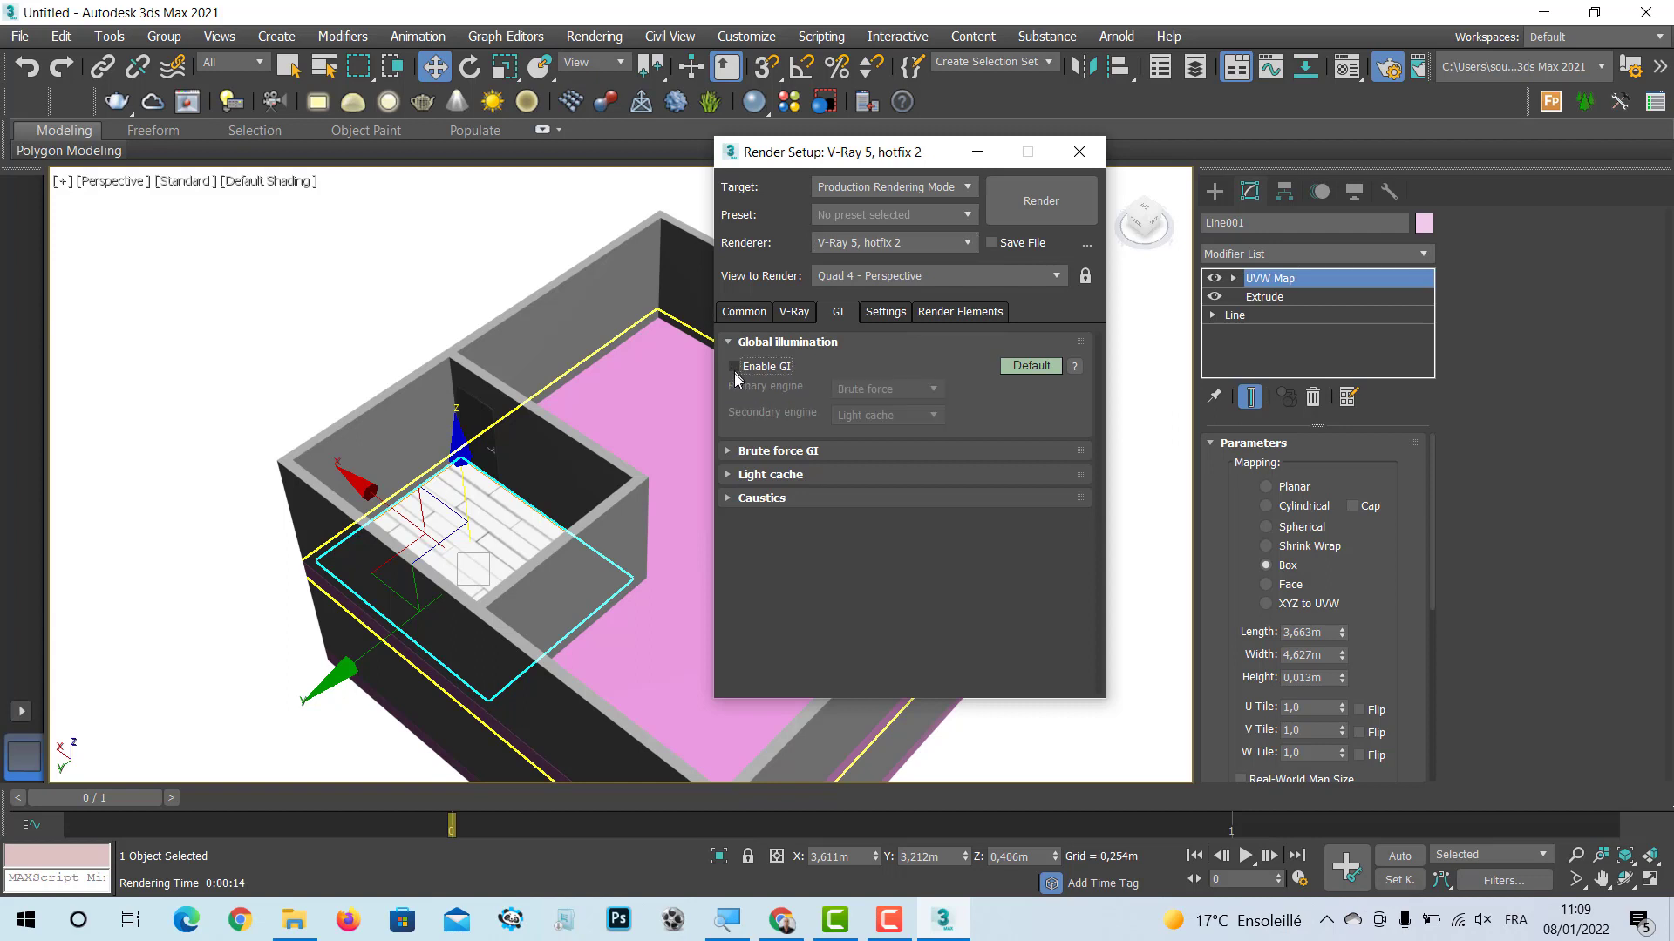
Step: Render the perspective view without global illumination, then close the render windows and decline the Substance compatibility scripts
{"action": "left_click", "coordinate": [1042, 204]}
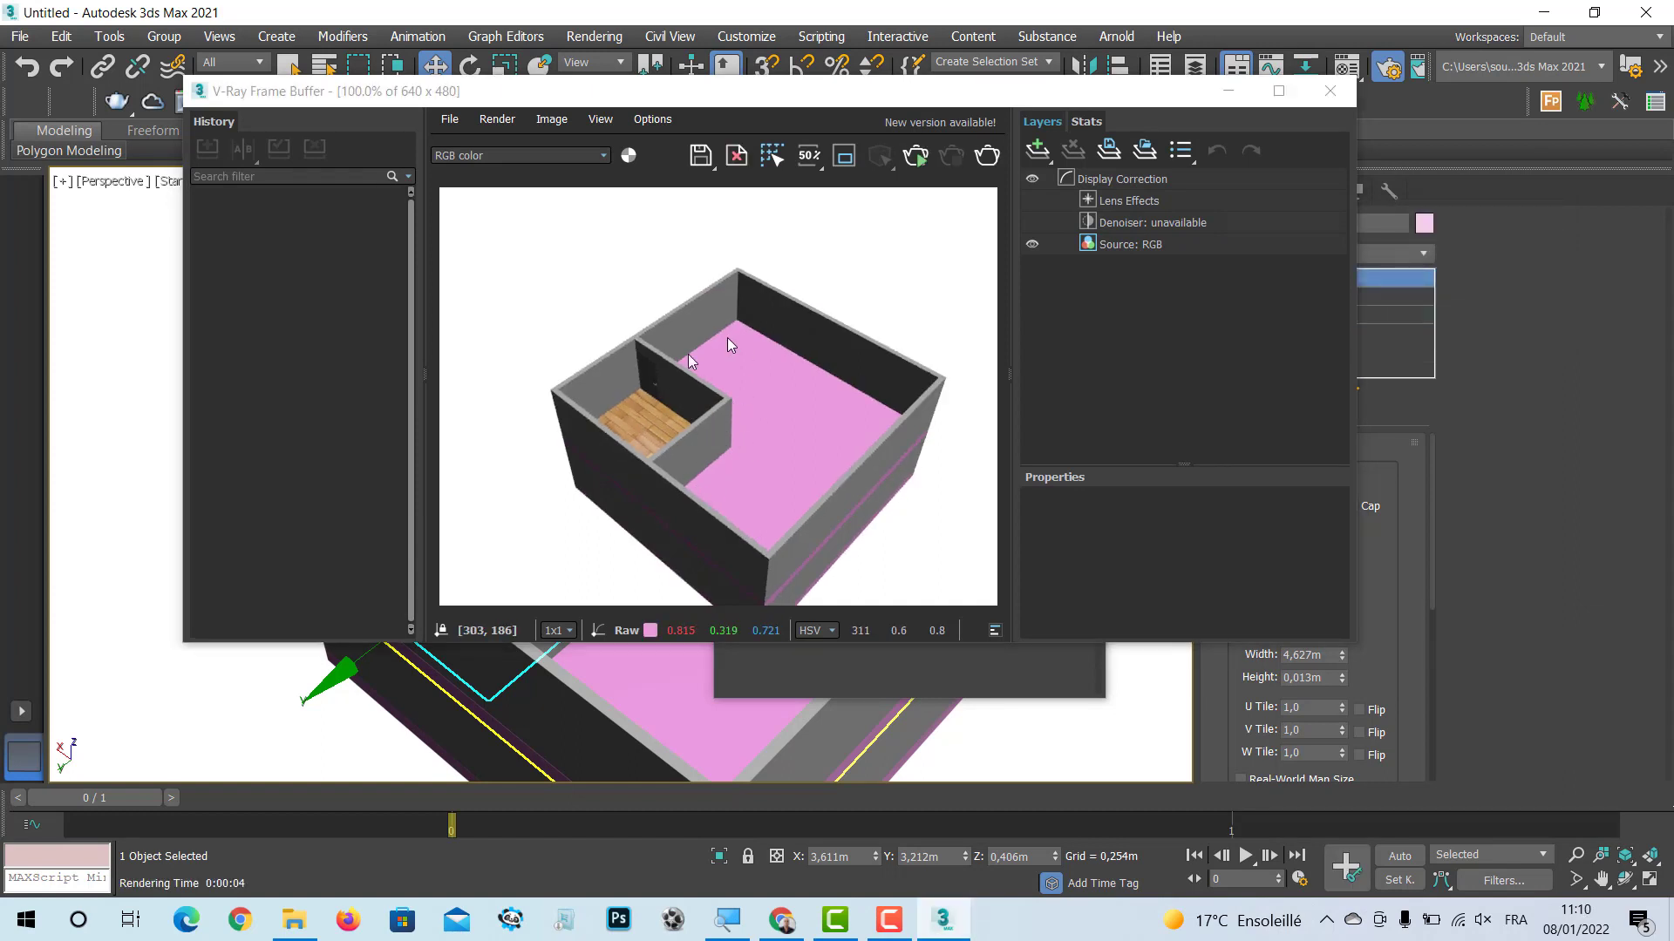
{"action": "left_click", "coordinate": [1312, 96]}
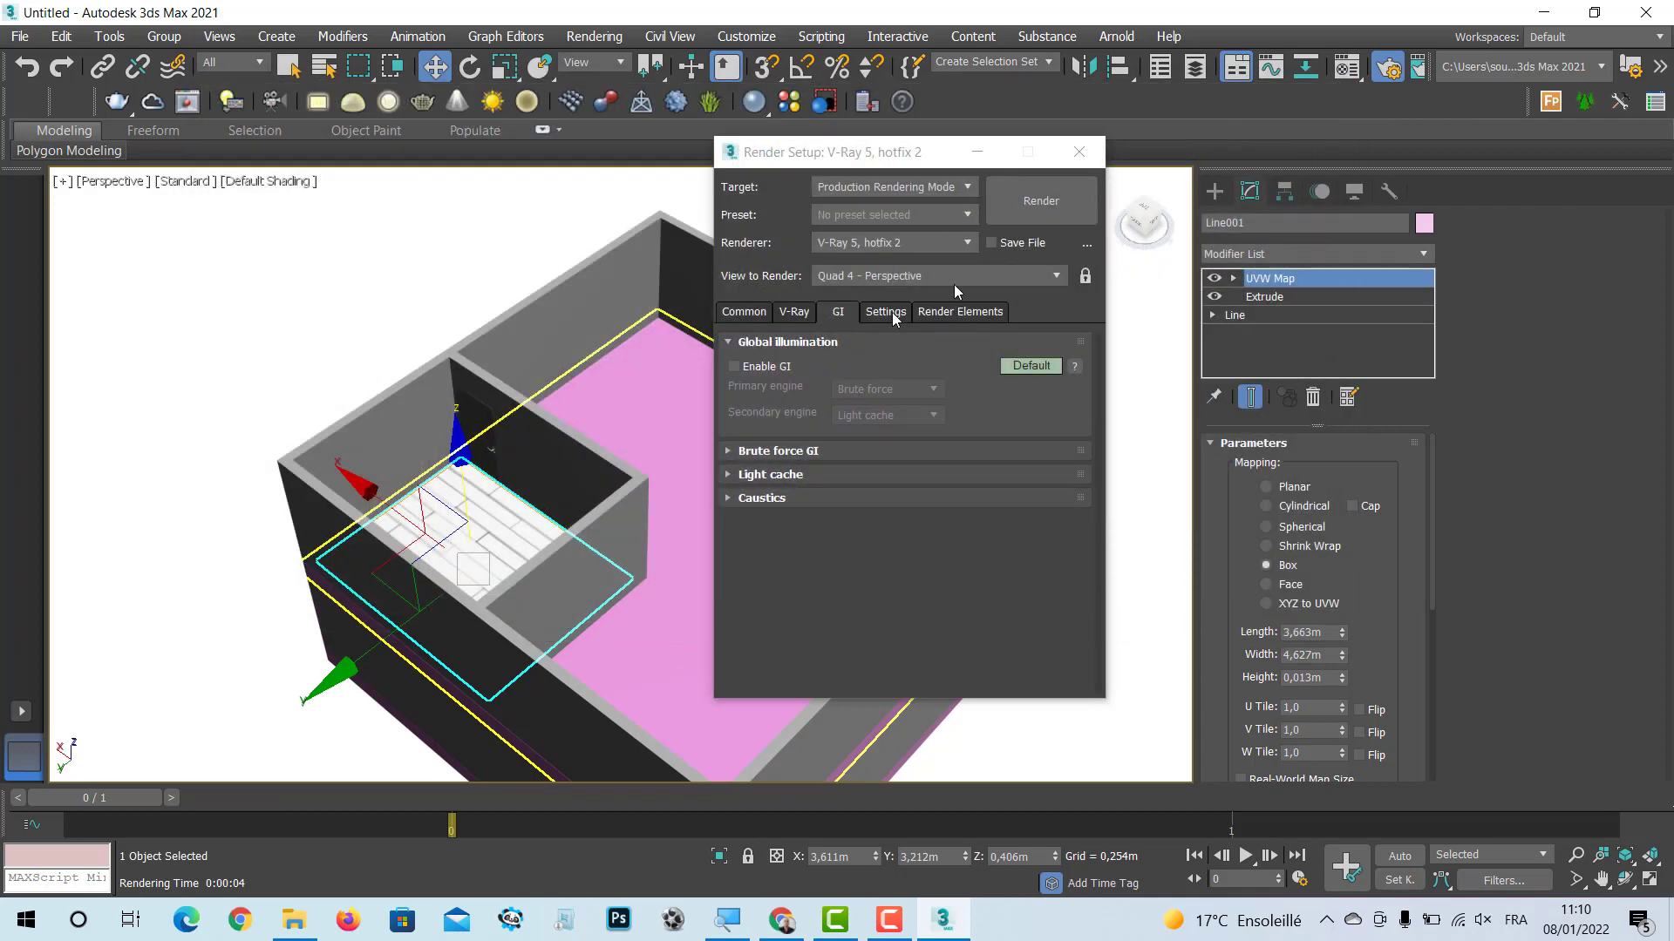
{"action": "left_click", "coordinate": [1081, 154]}
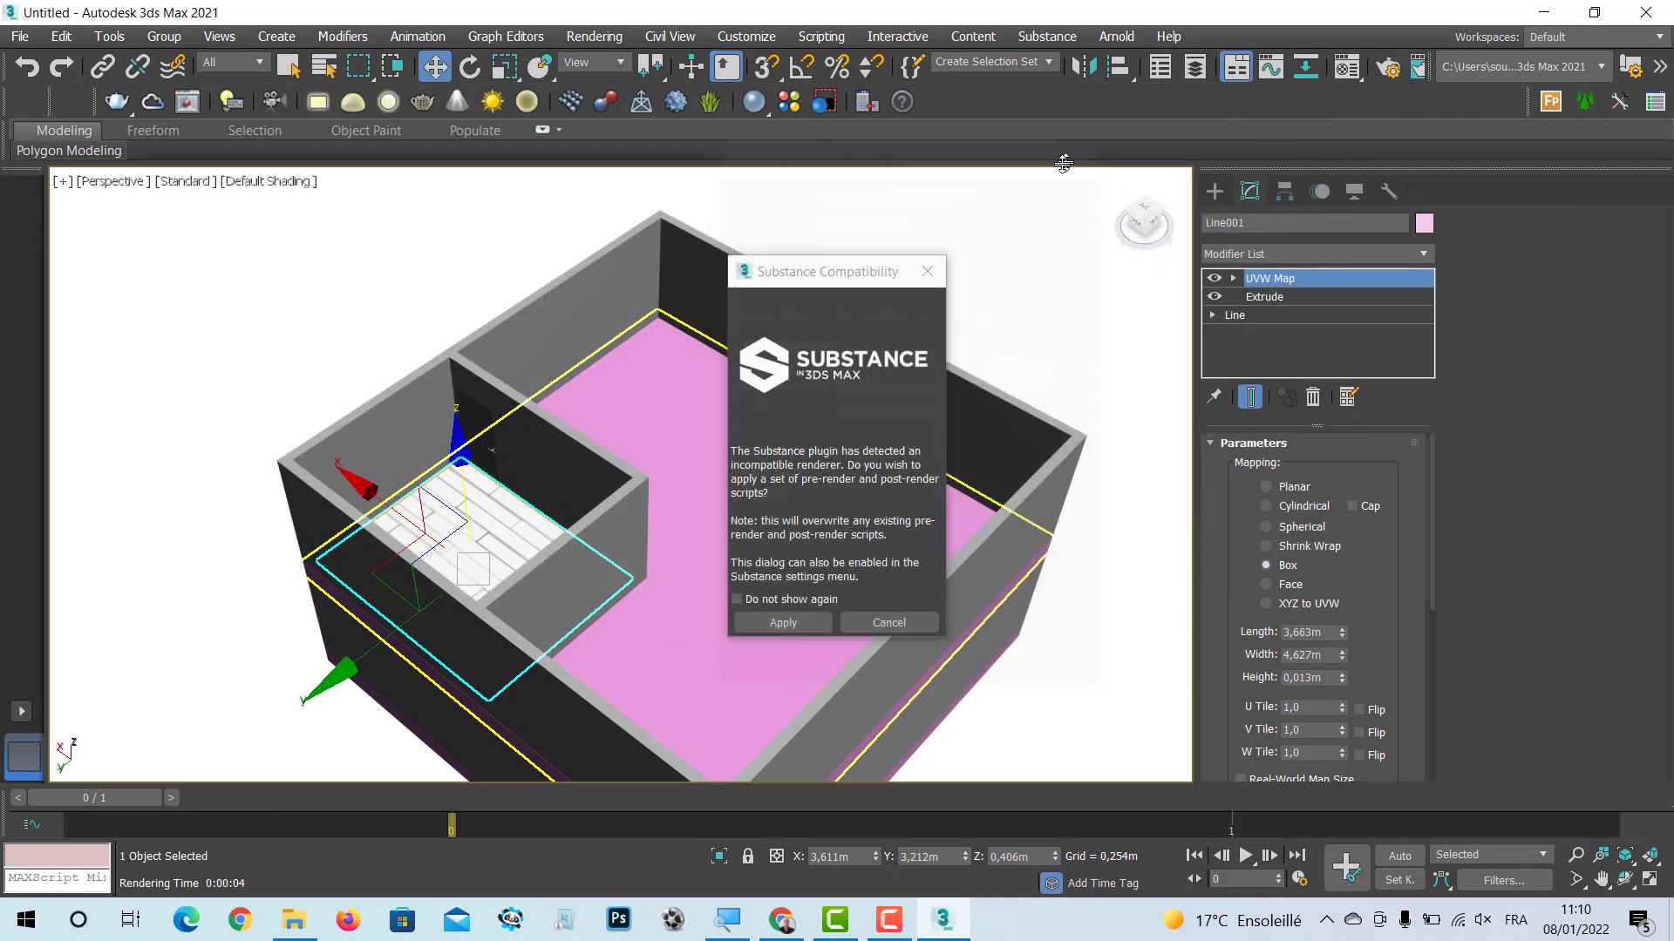
{"action": "left_click", "coordinate": [870, 624]}
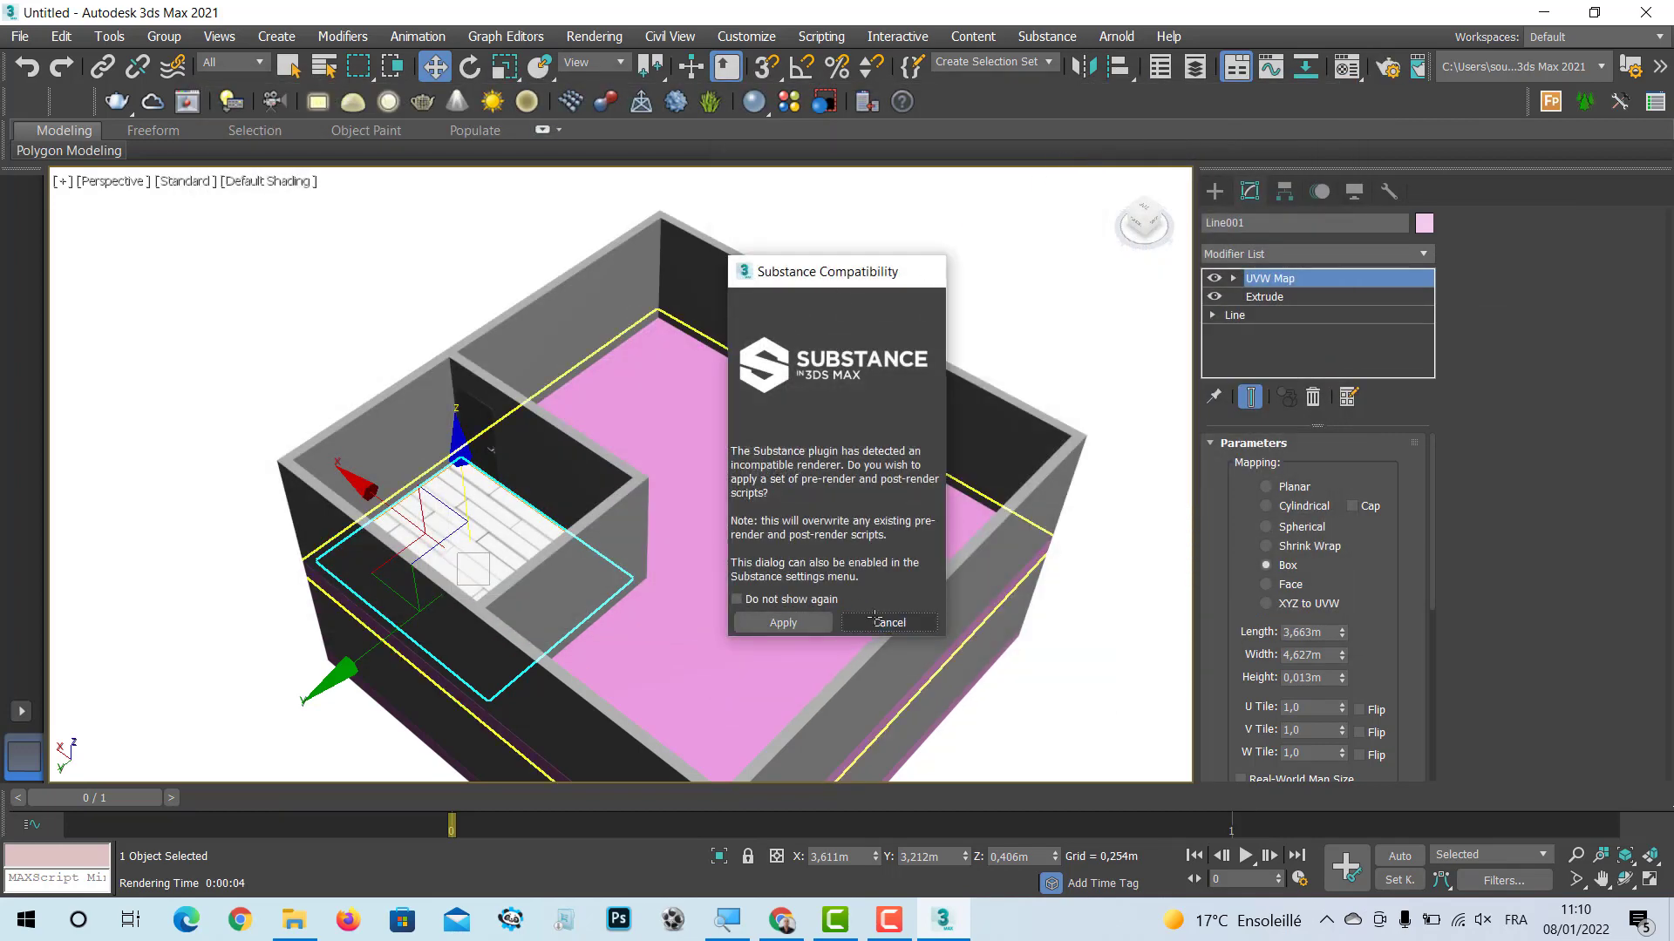
Step: Rename the small room's parquet floor object as "rev sol"
{"action": "middle_click_drag", "start_coordinate": [714, 489], "coordinate": [766, 442]}
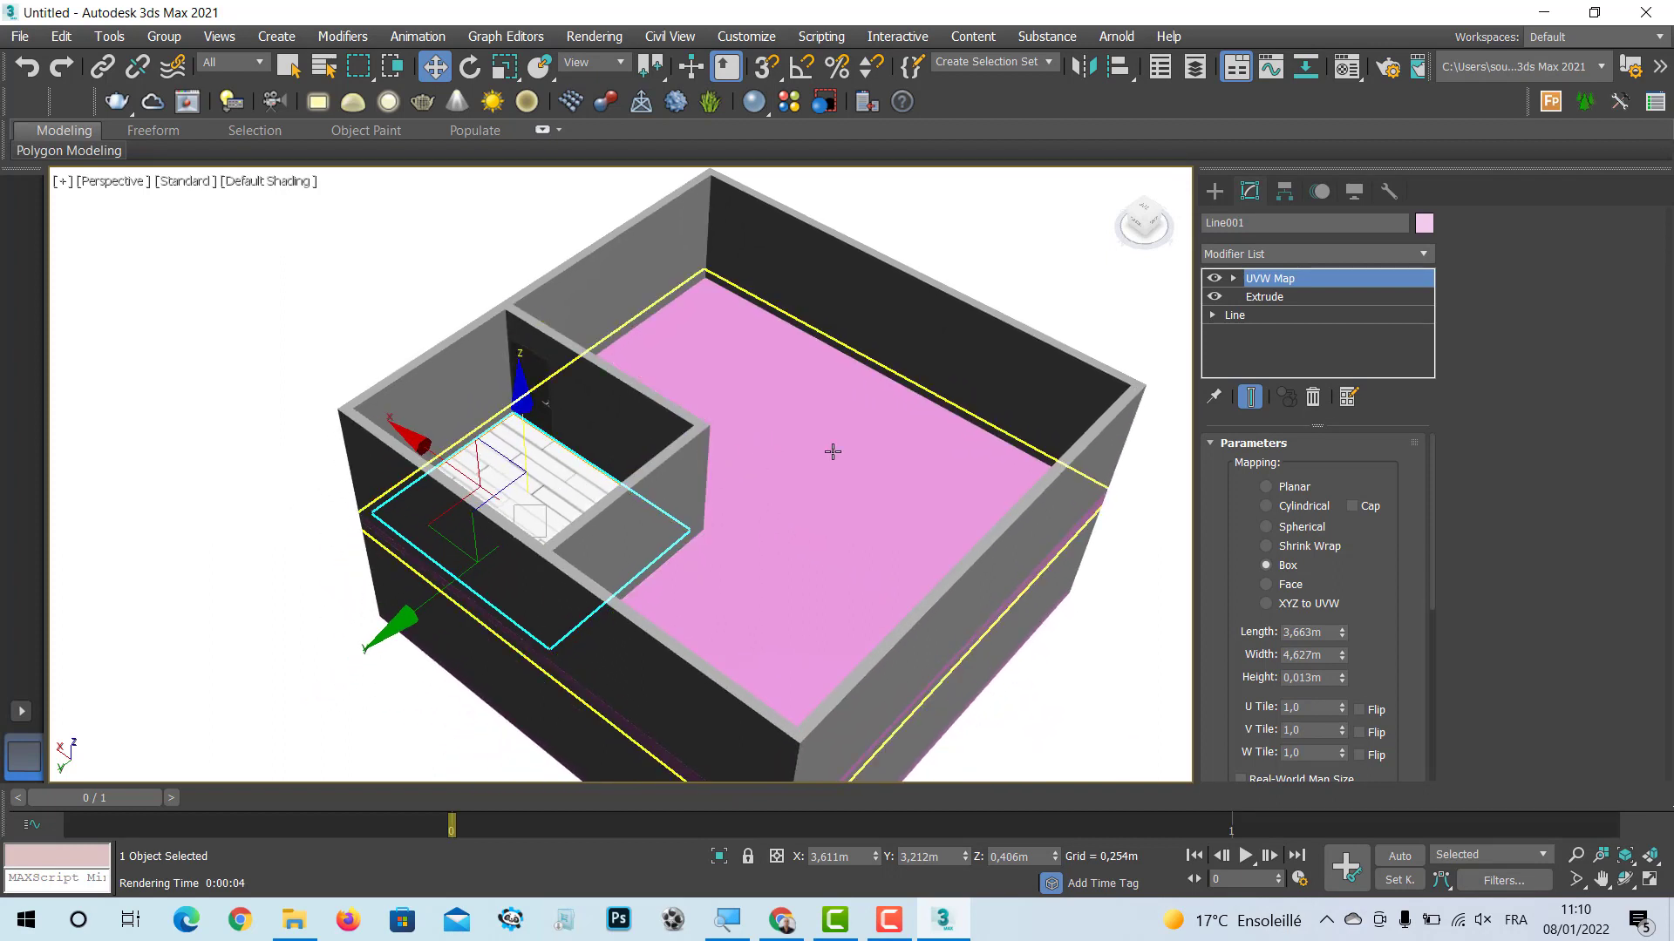
{"action": "left_click", "coordinate": [536, 468]}
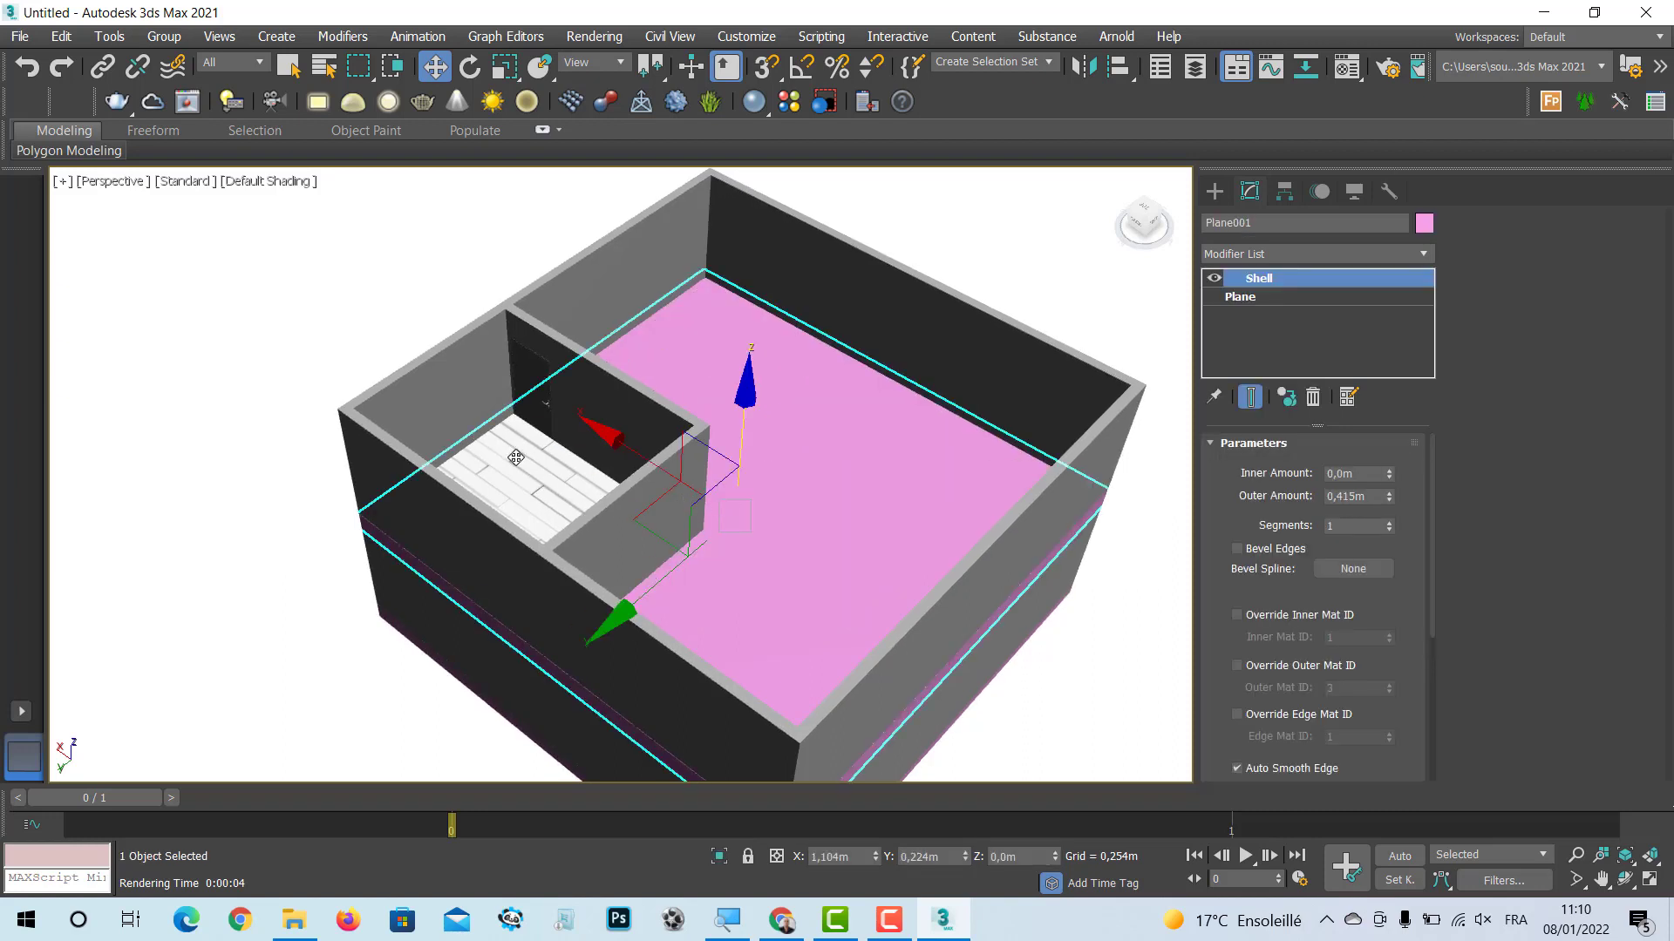
{"action": "middle_click_drag", "start_coordinate": [519, 471], "coordinate": [624, 474]}
{"action": "scroll", "coordinate": [624, 470], "scroll_direction": "up", "scroll_amount": 5}
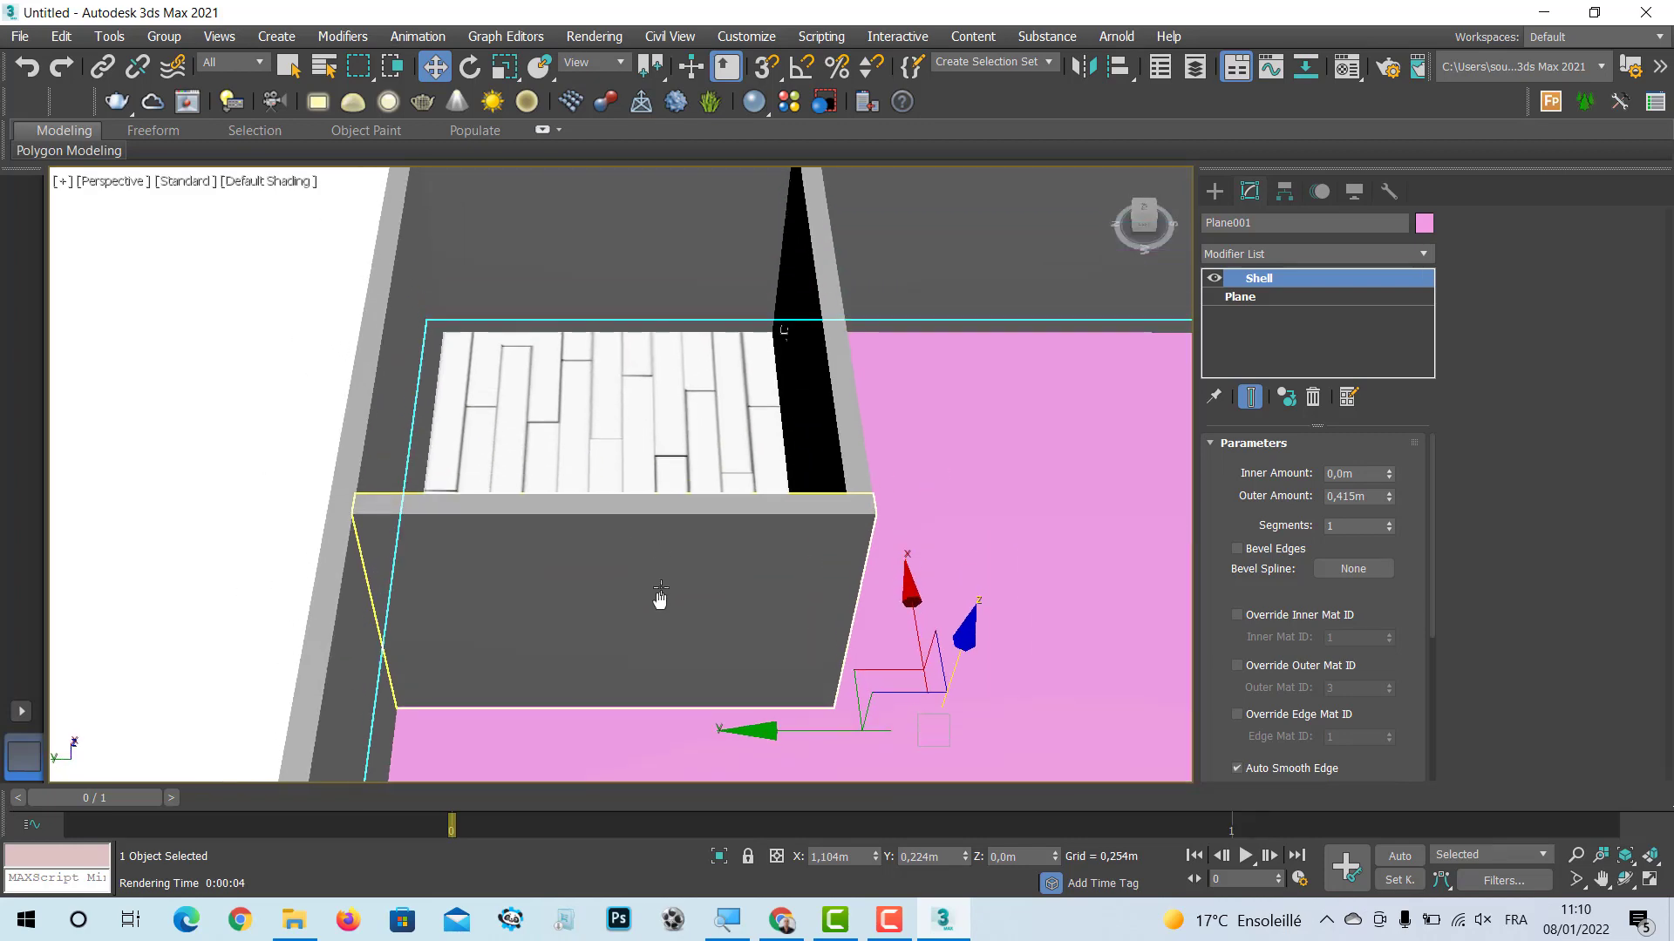
{"action": "left_click", "coordinate": [553, 363]}
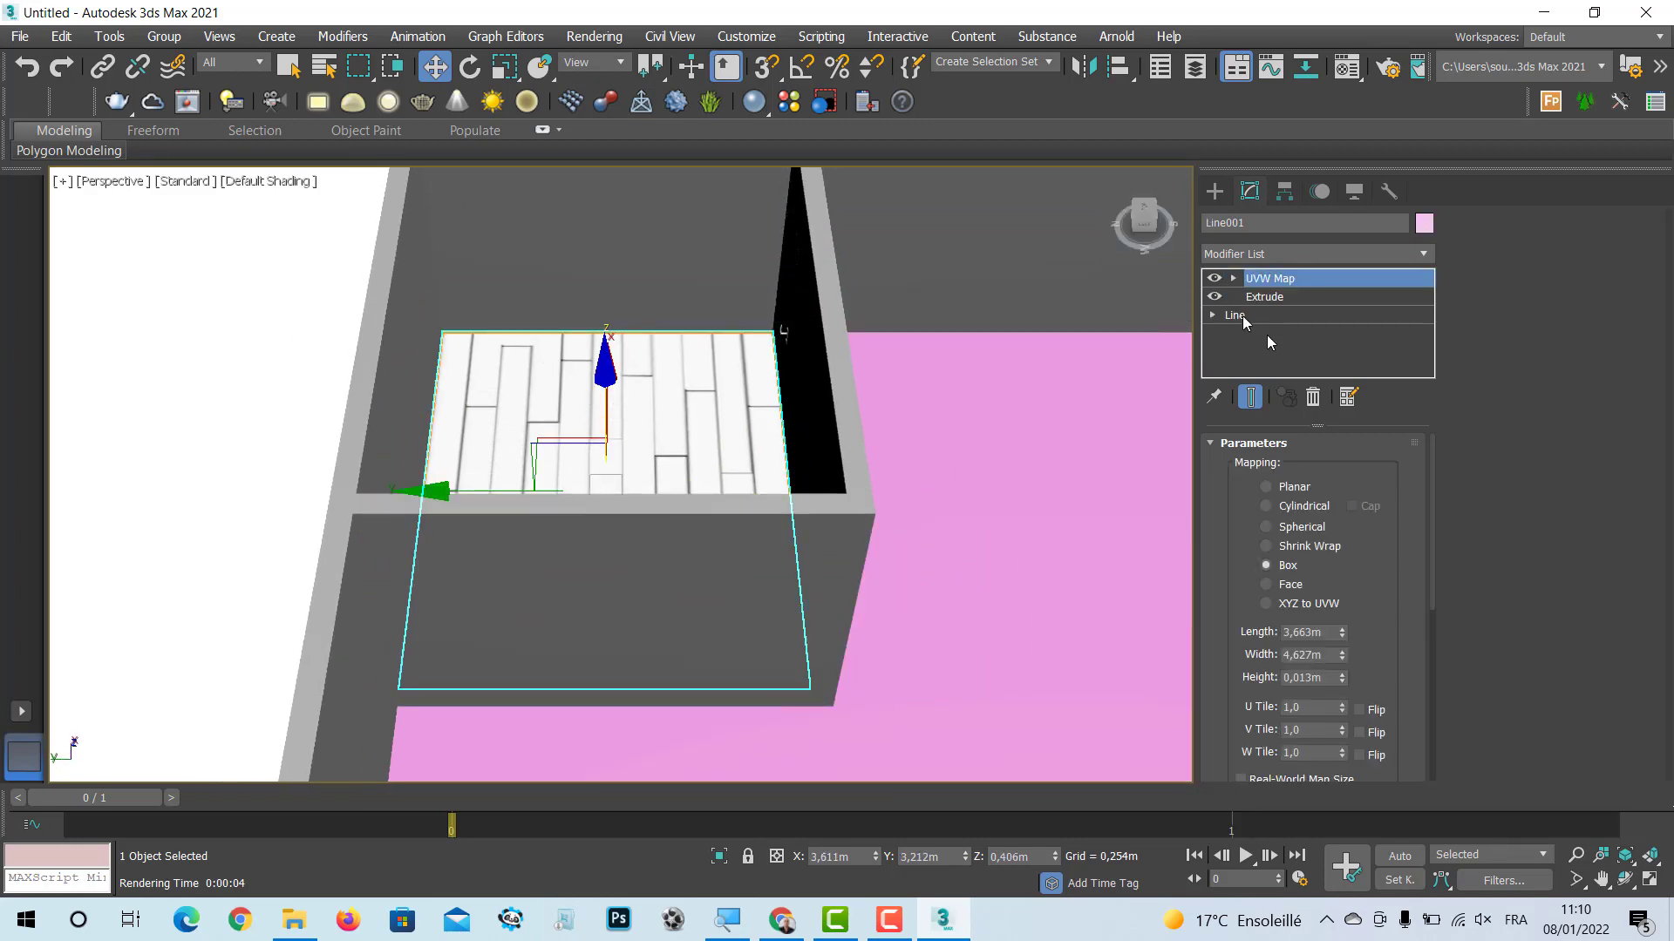
{"action": "left_click", "coordinate": [1255, 224]}
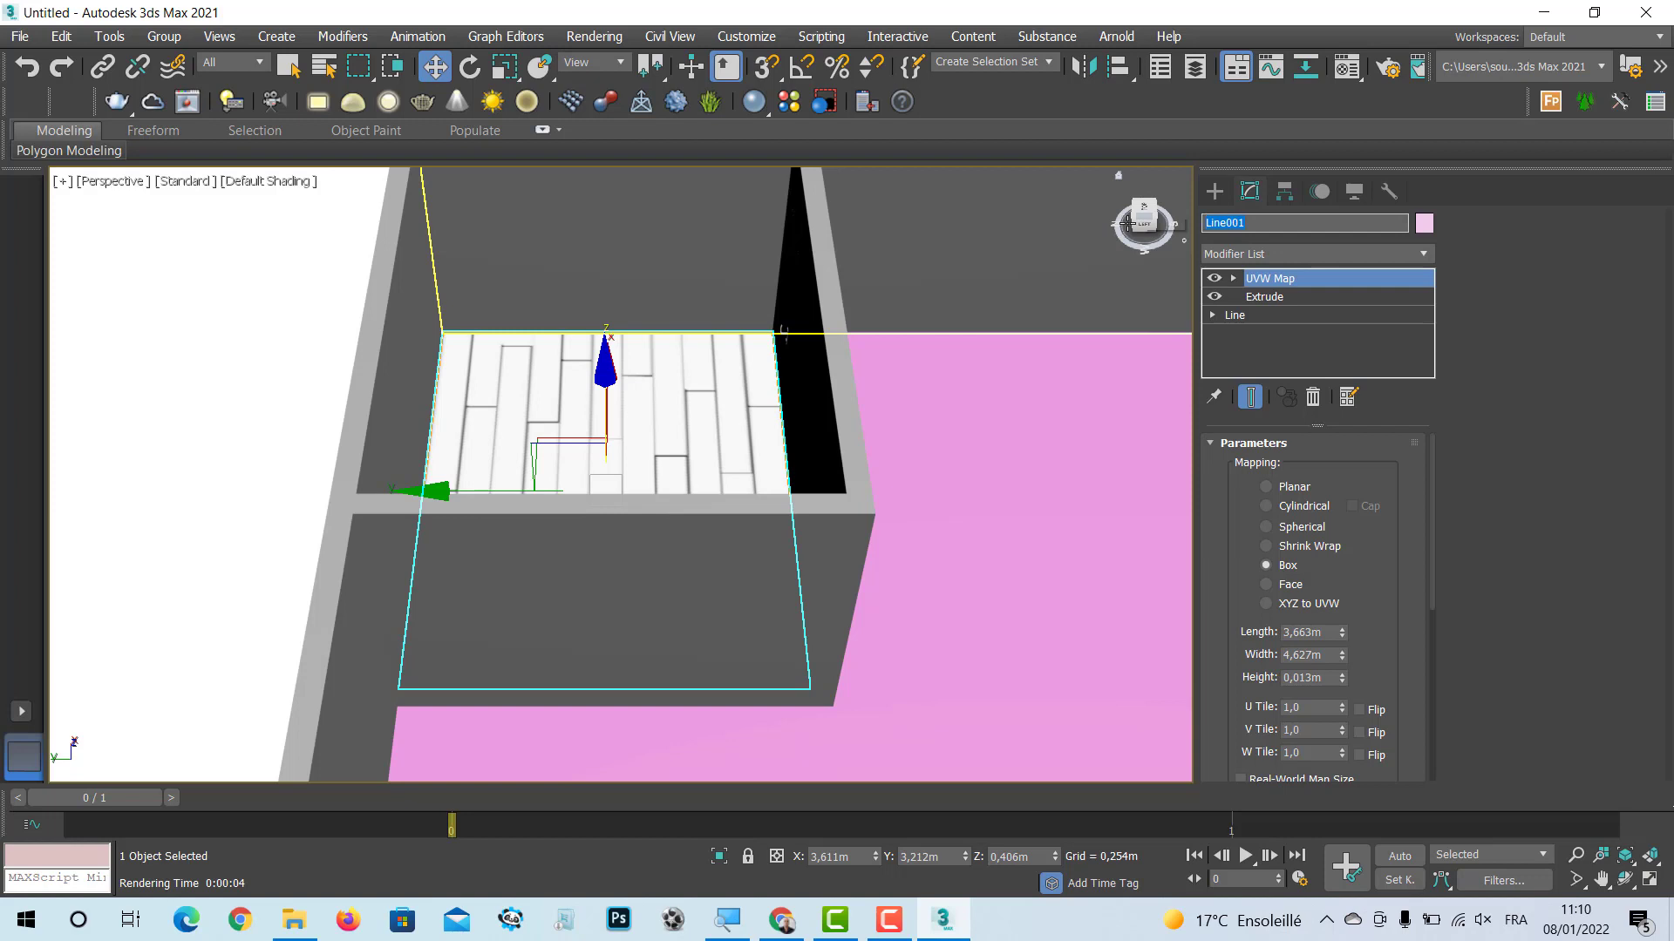
{"action": "type", "text": "rev sol"}
{"action": "key", "text": "Return"}
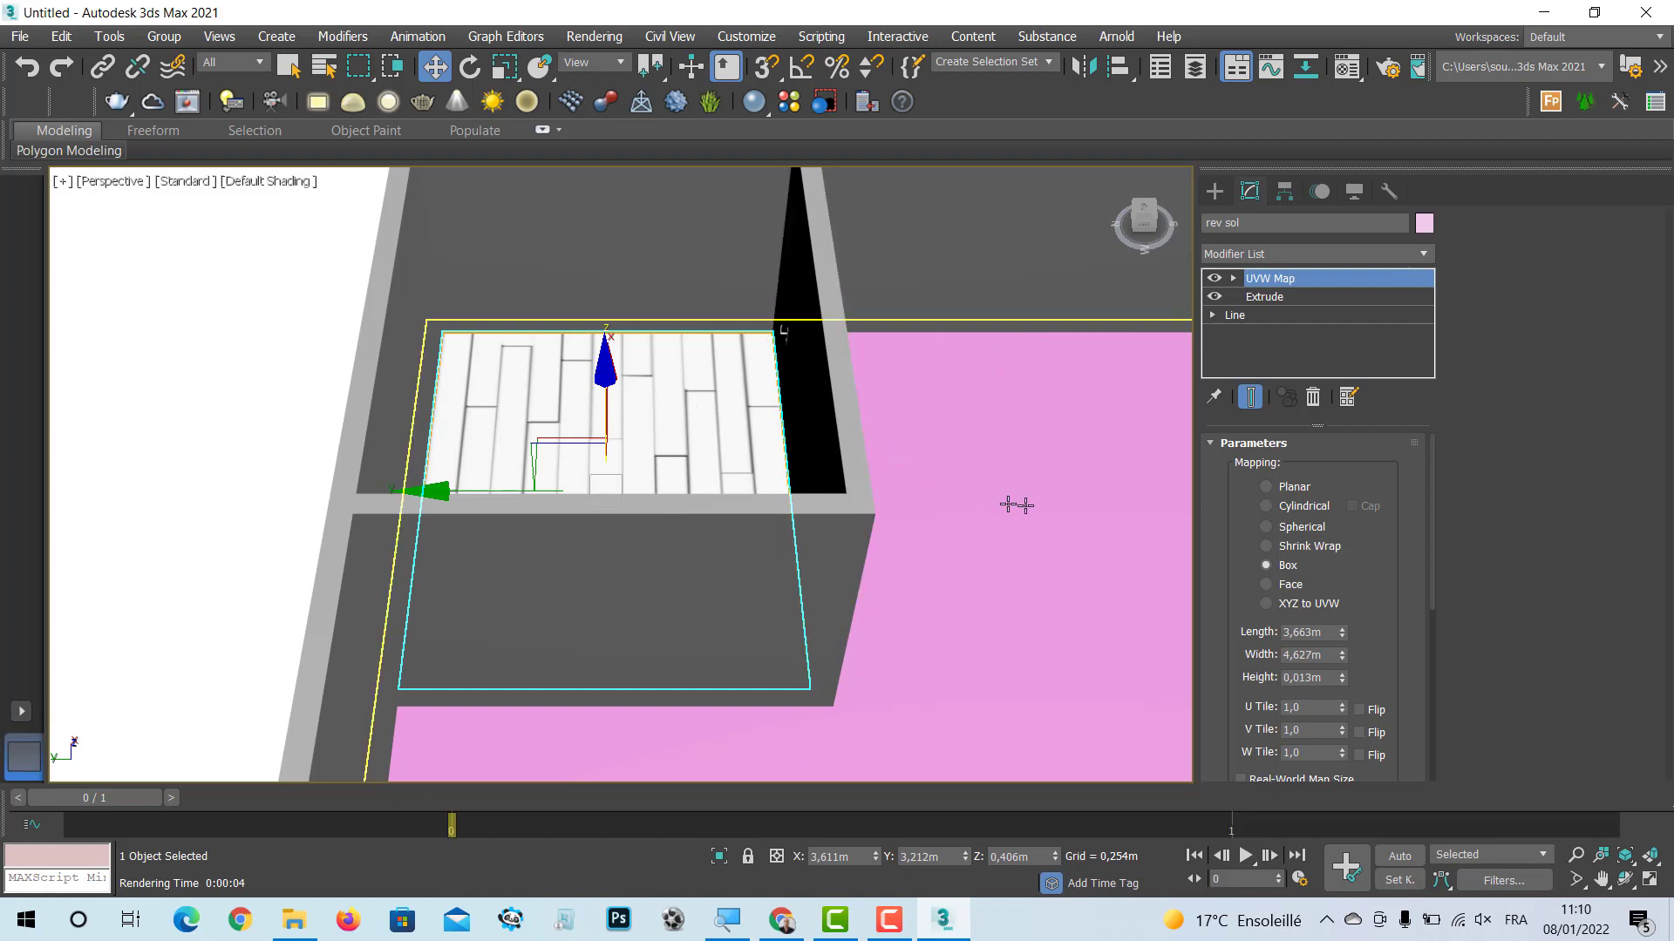
Step: Clone the small room's parquet floor as an independent copy named "rev sol001"
{"action": "left_click", "coordinate": [889, 488]}
{"action": "left_click", "coordinate": [692, 393]}
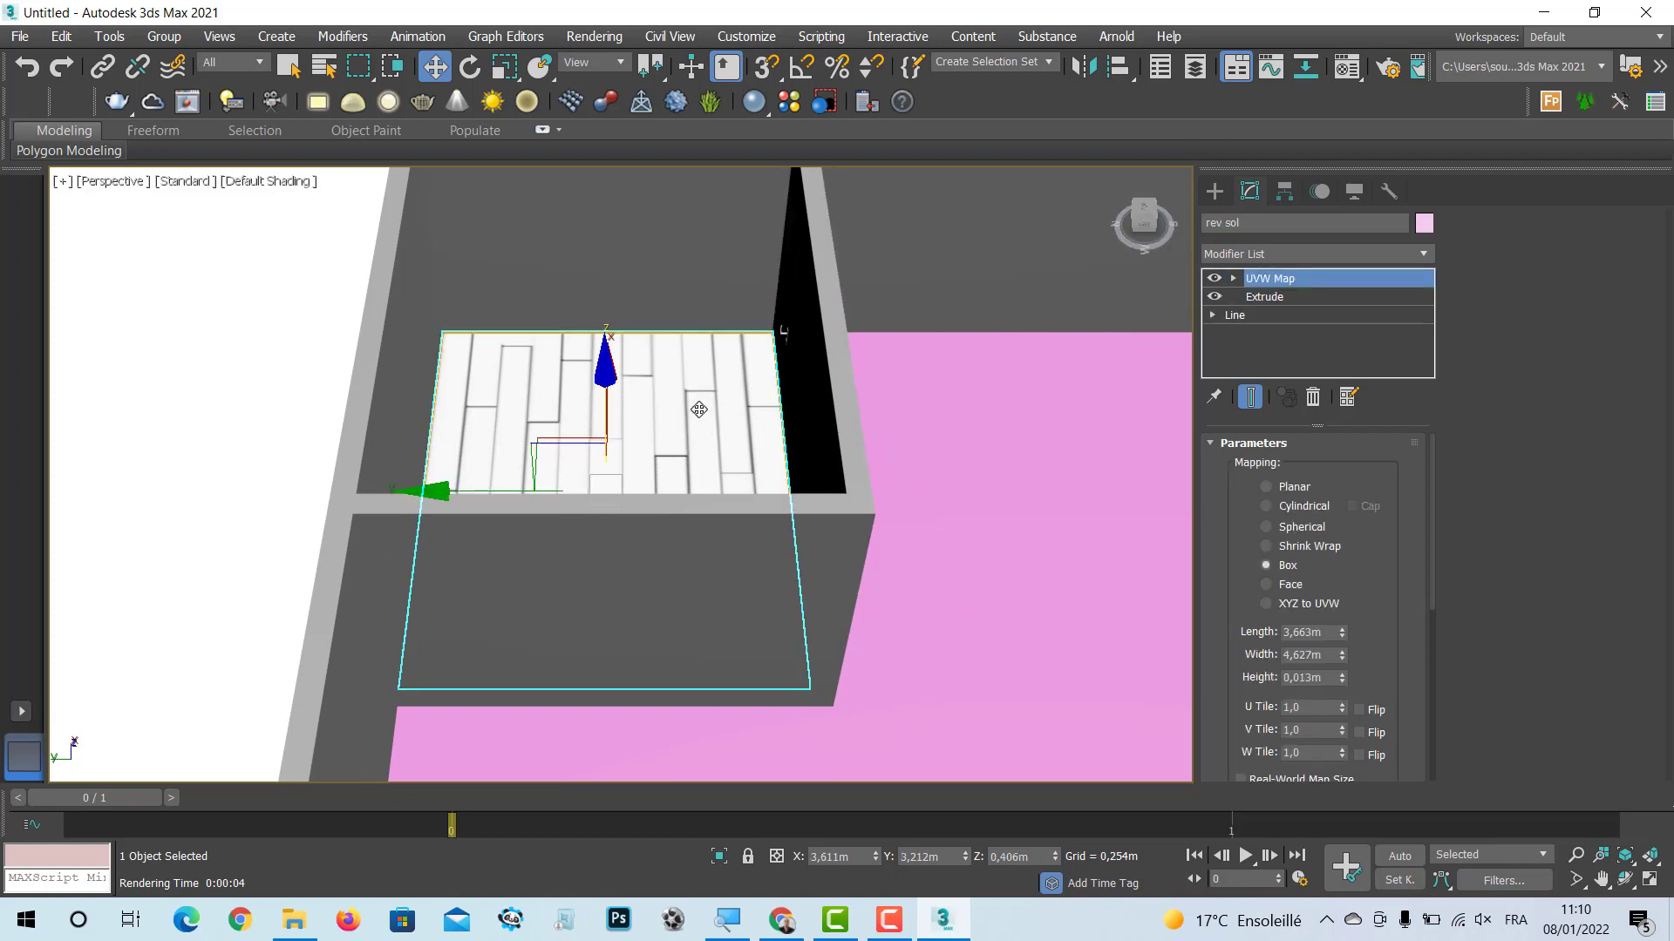
{"action": "key", "text": "ctrl+v"}
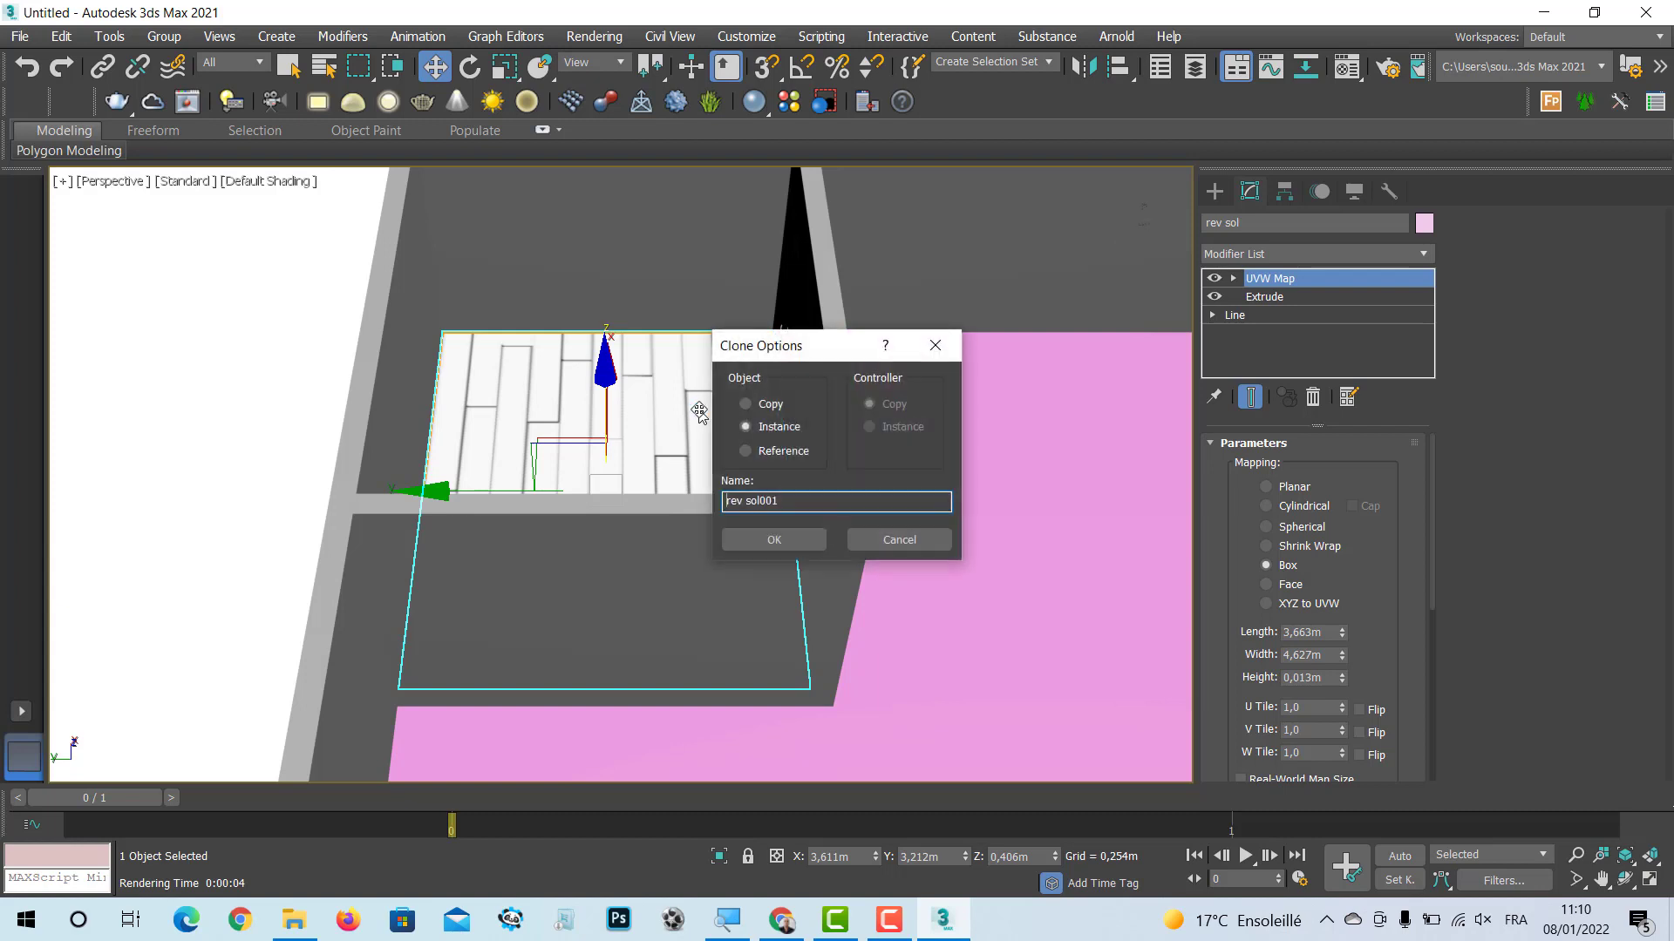
{"action": "left_click", "coordinate": [746, 404]}
{"action": "left_click", "coordinate": [774, 540]}
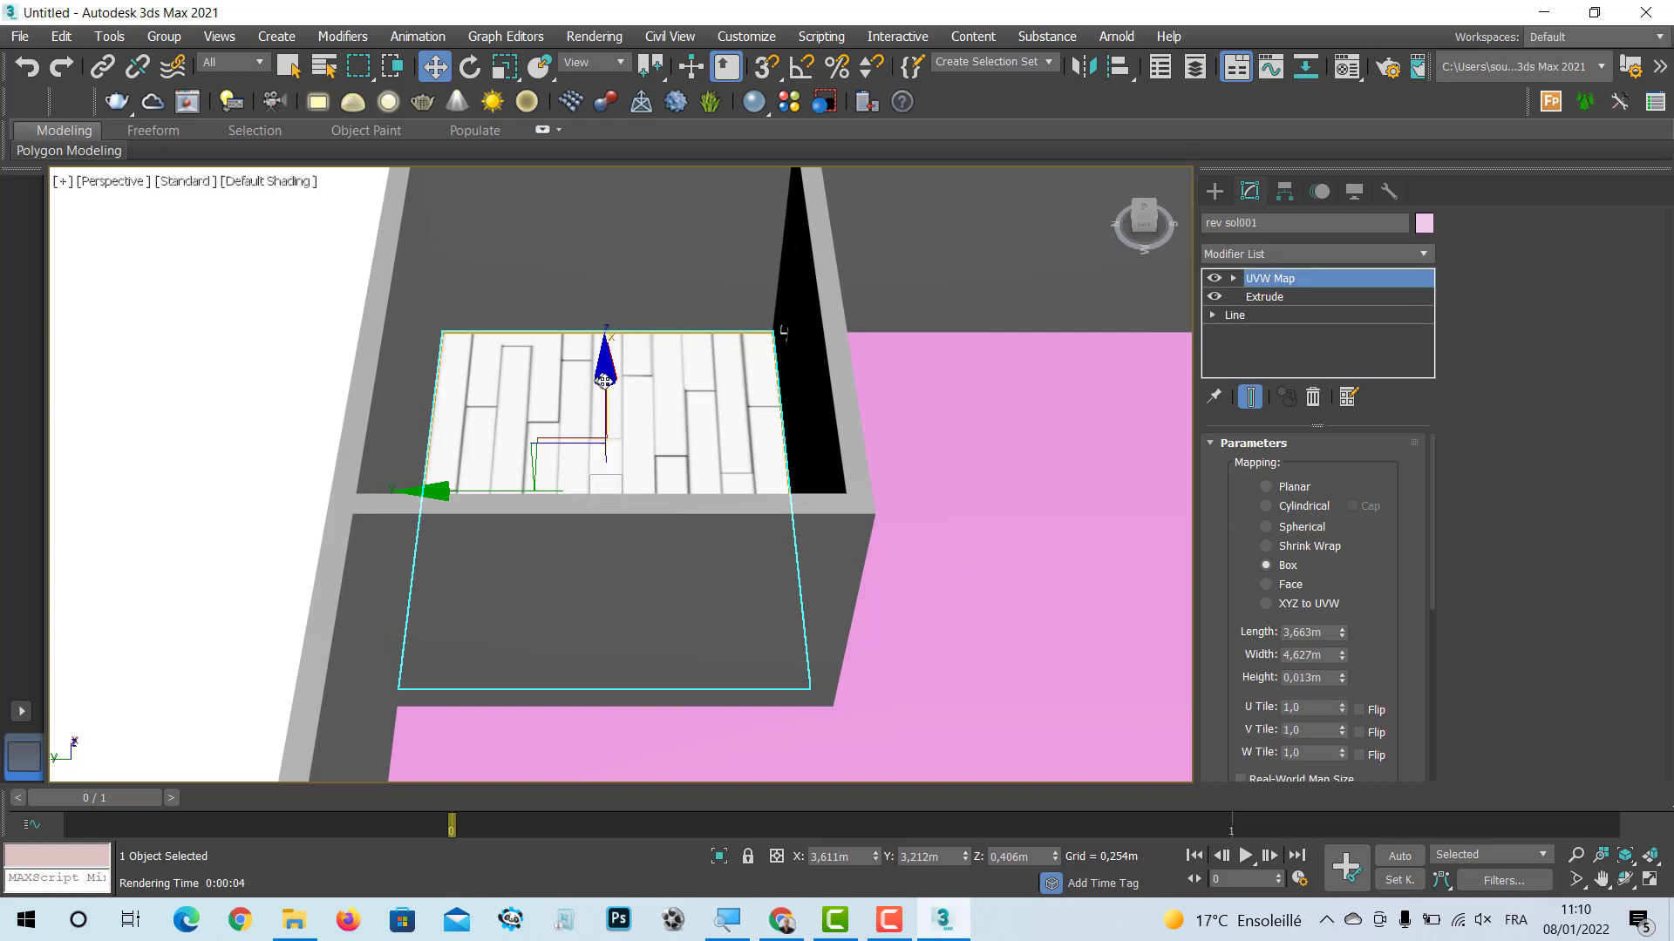
Step: Raise the copied floor vertically to just below the top of the small room's walls, at about Z 2.964 m
{"action": "left_click_drag", "start_coordinate": [607, 377], "coordinate": [613, 329]}
{"action": "right_click", "coordinate": [779, 413]}
{"action": "middle_click_drag", "start_coordinate": [733, 430], "coordinate": [593, 414], "text": "alt"}
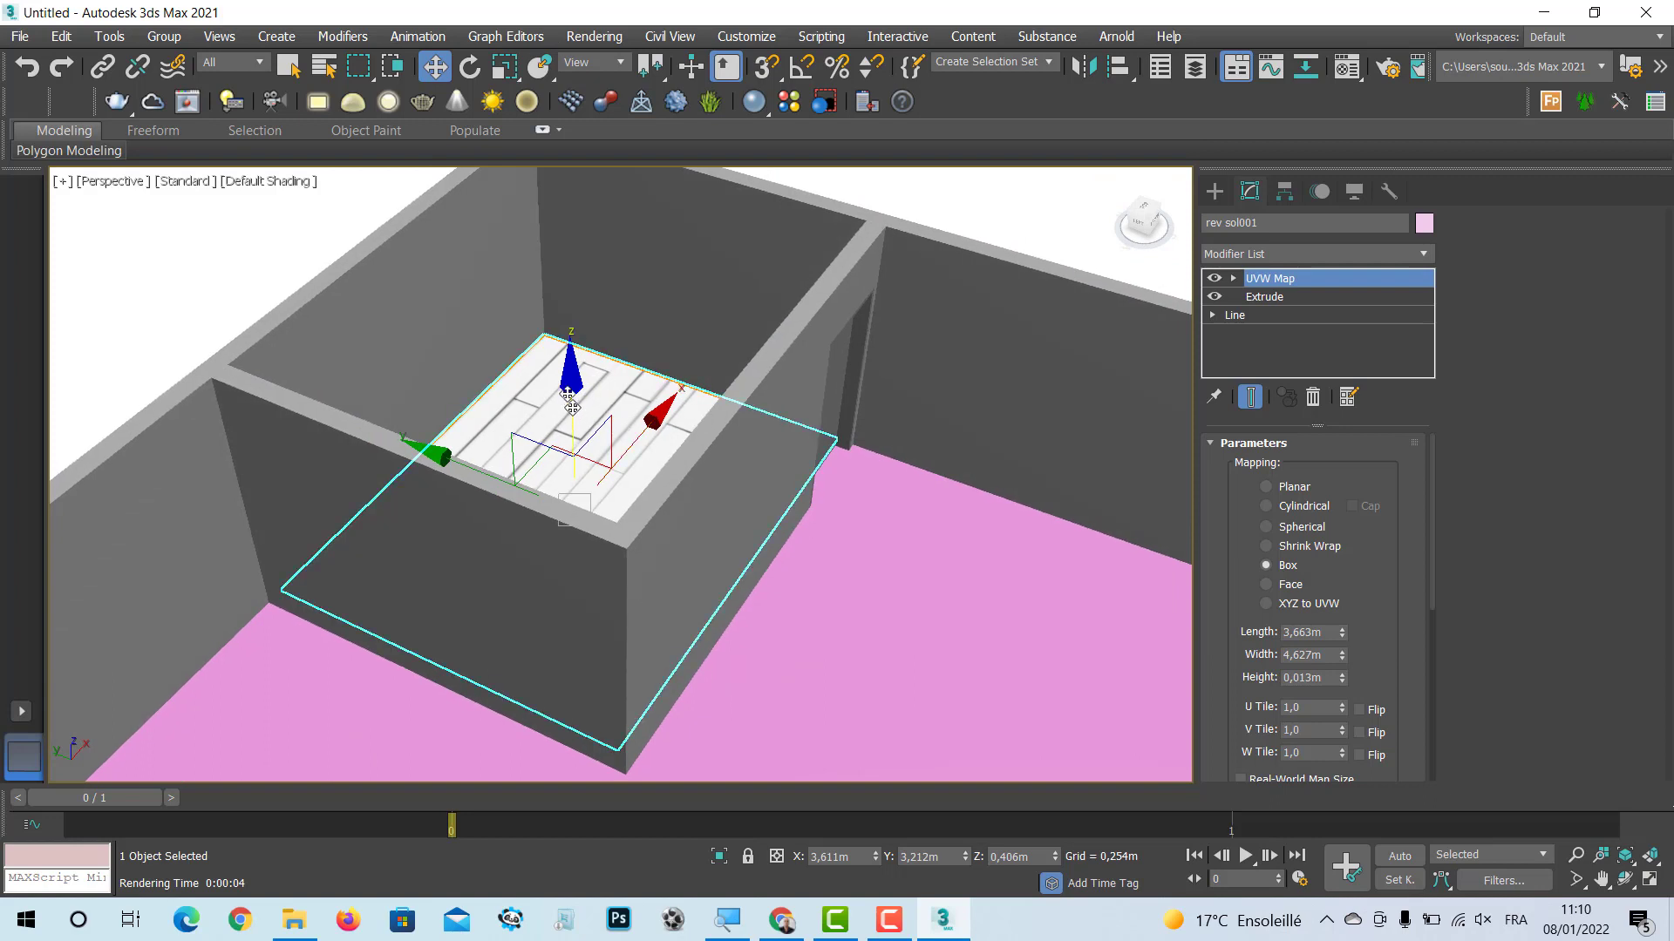
{"action": "left_click_drag", "start_coordinate": [571, 405], "coordinate": [520, 185]}
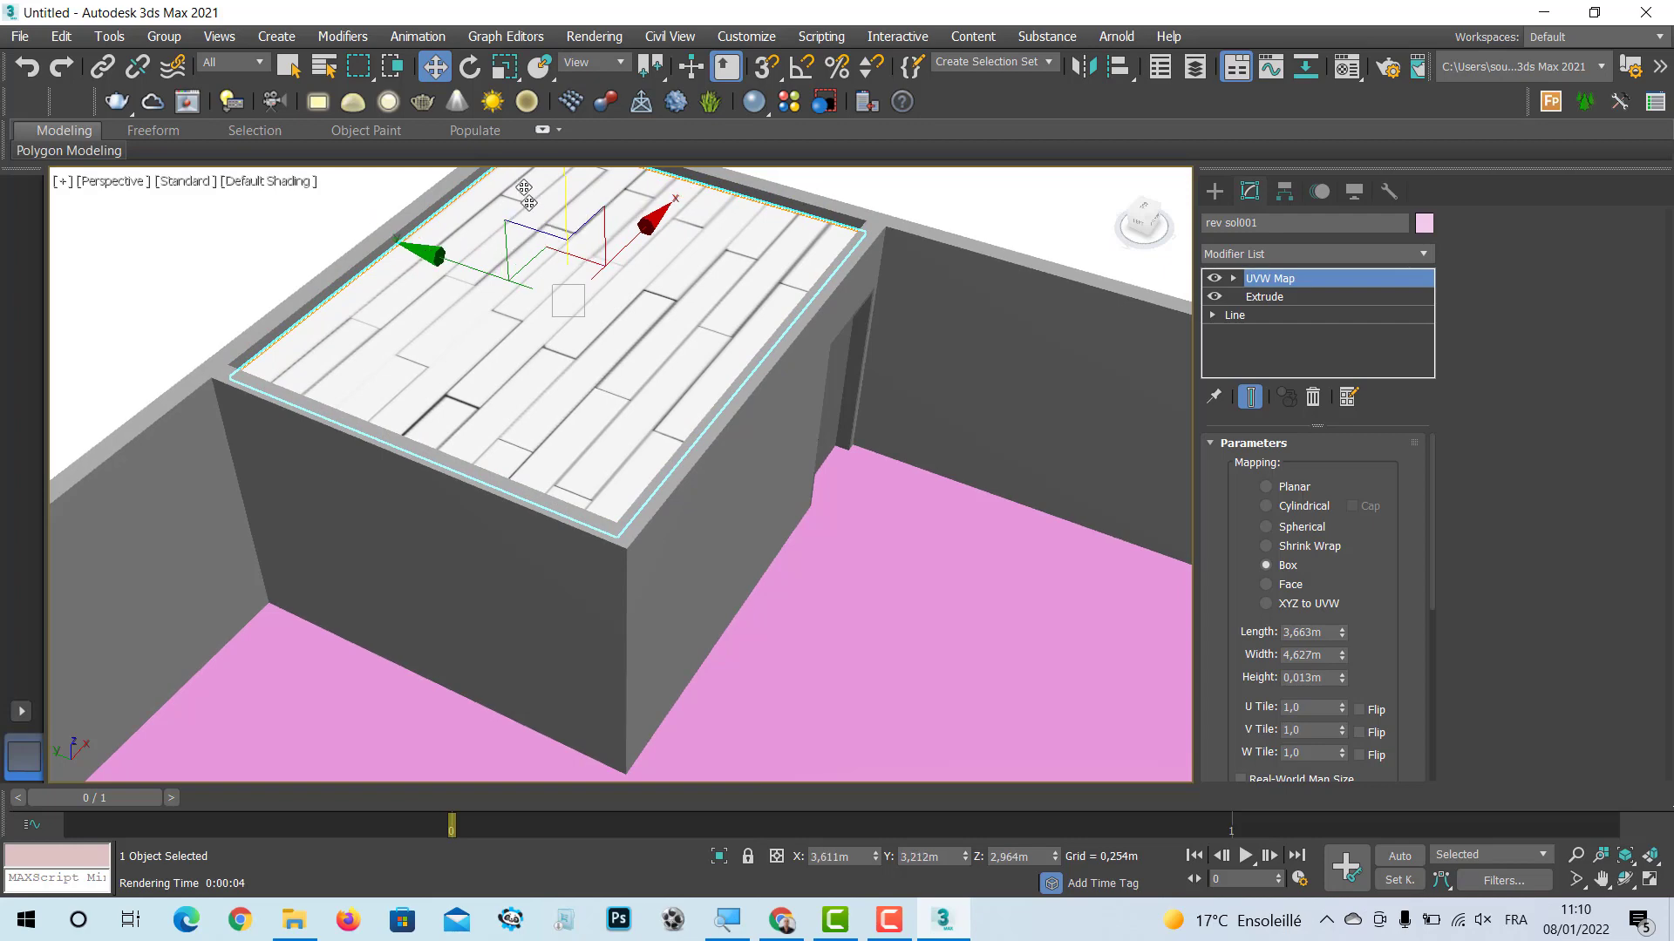
{"action": "middle_click_drag", "start_coordinate": [532, 209], "coordinate": [688, 510], "text": "alt"}
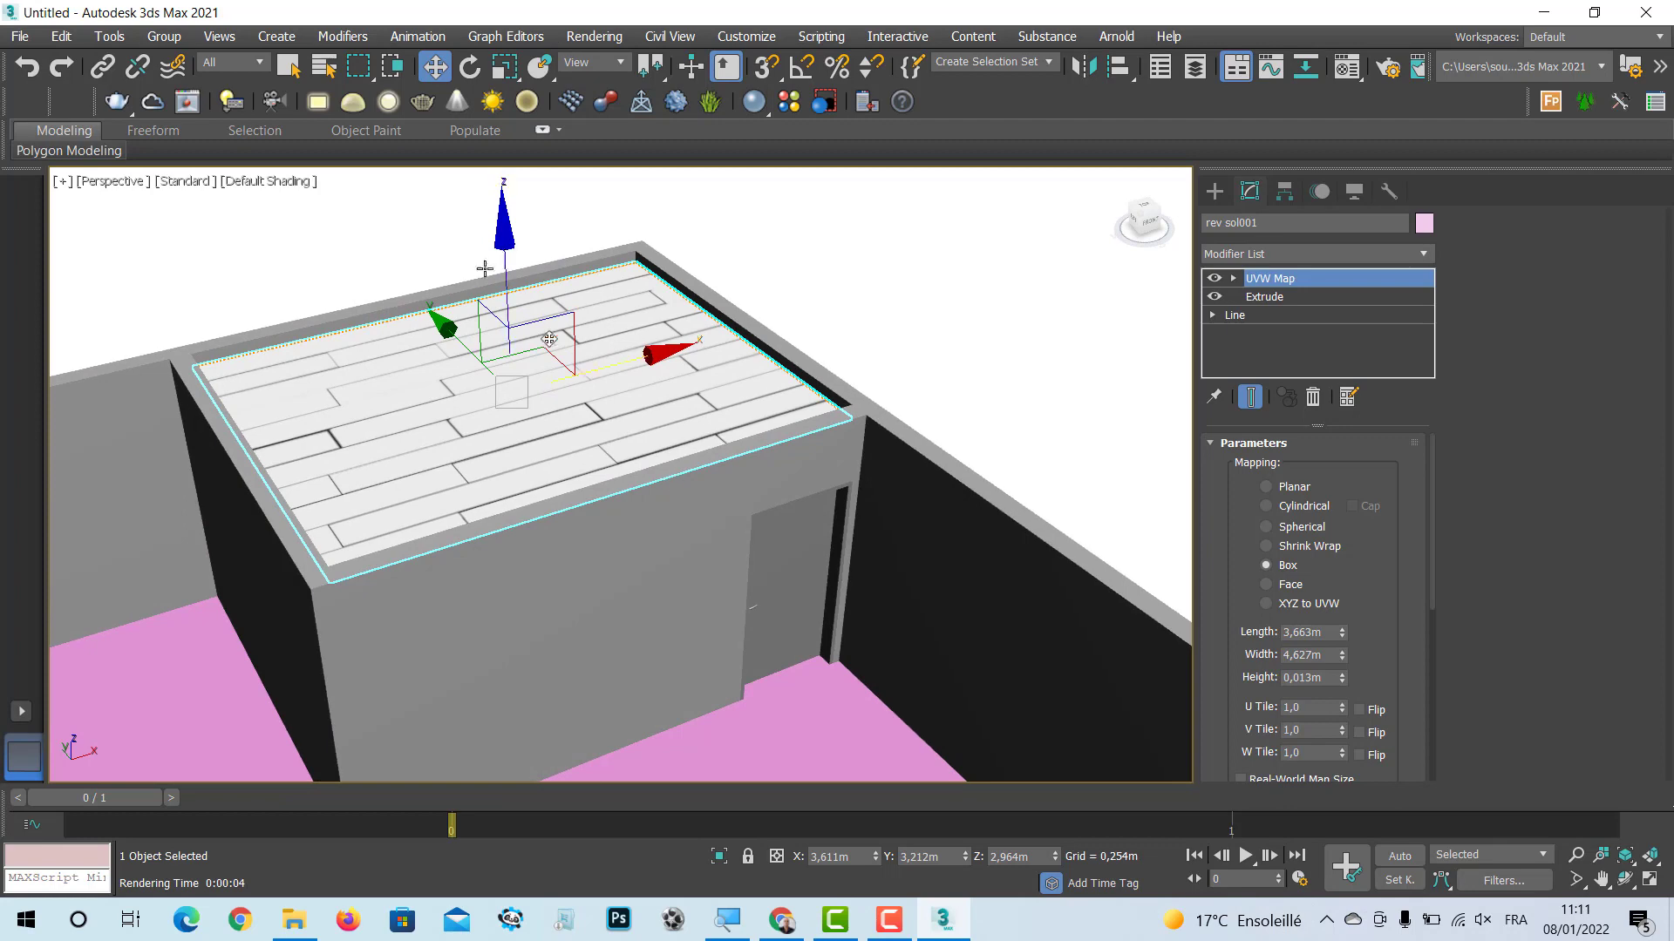
{"action": "left_click_drag", "start_coordinate": [507, 272], "coordinate": [504, 79]}
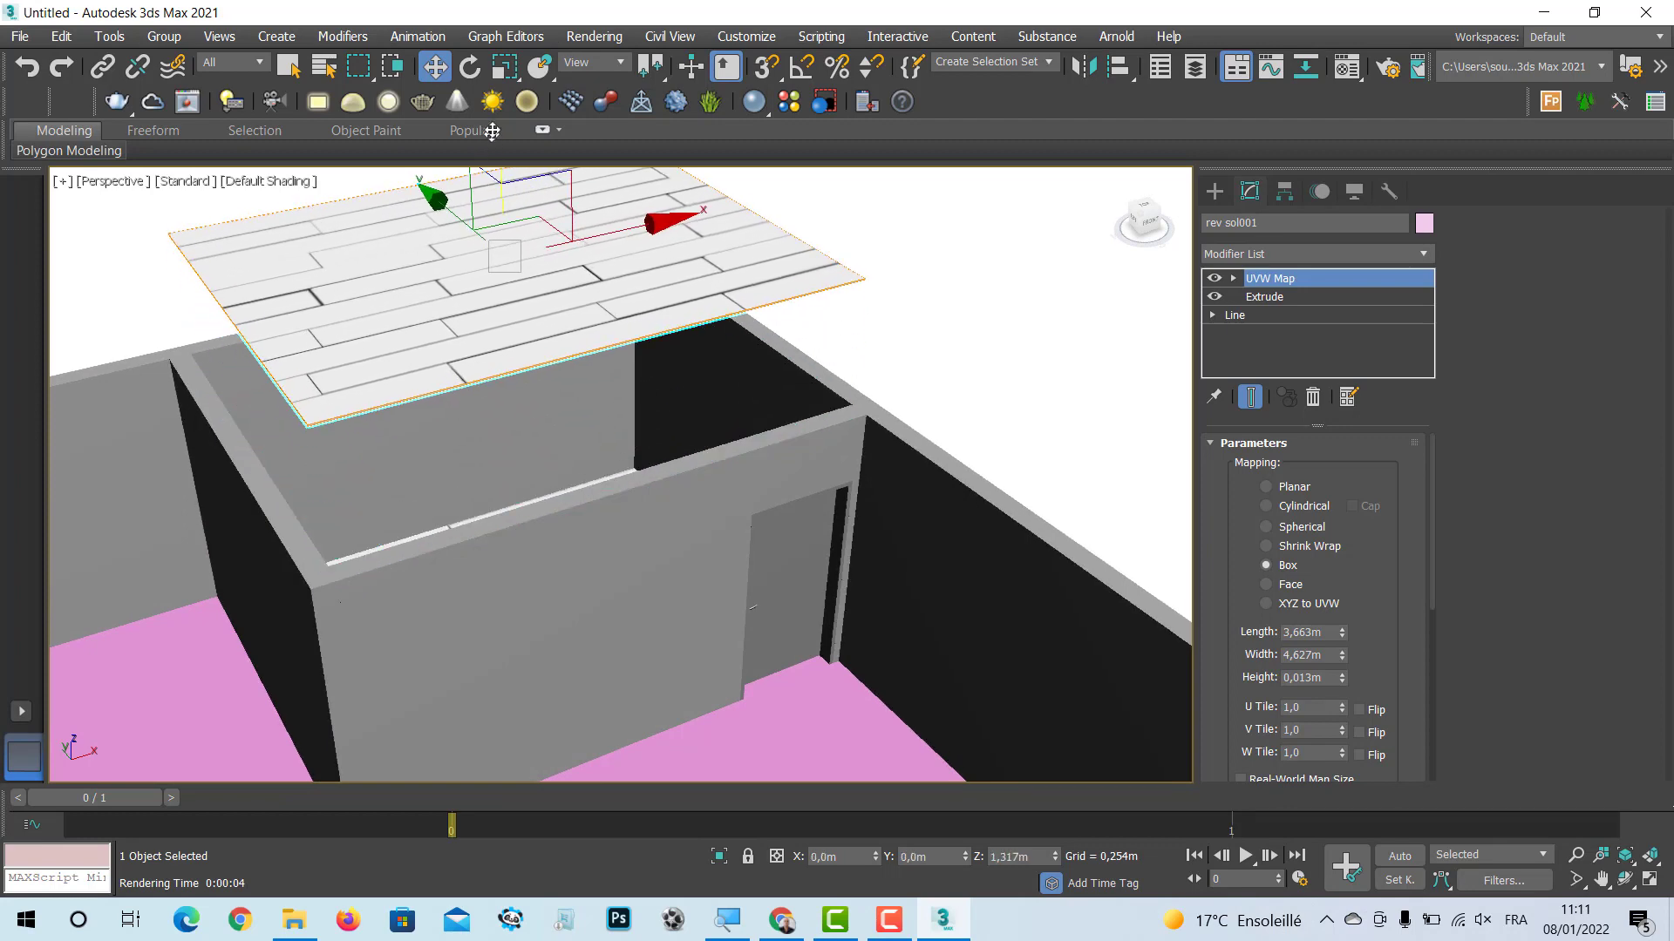
{"action": "middle_click_drag", "start_coordinate": [523, 288], "coordinate": [515, 358], "text": "alt"}
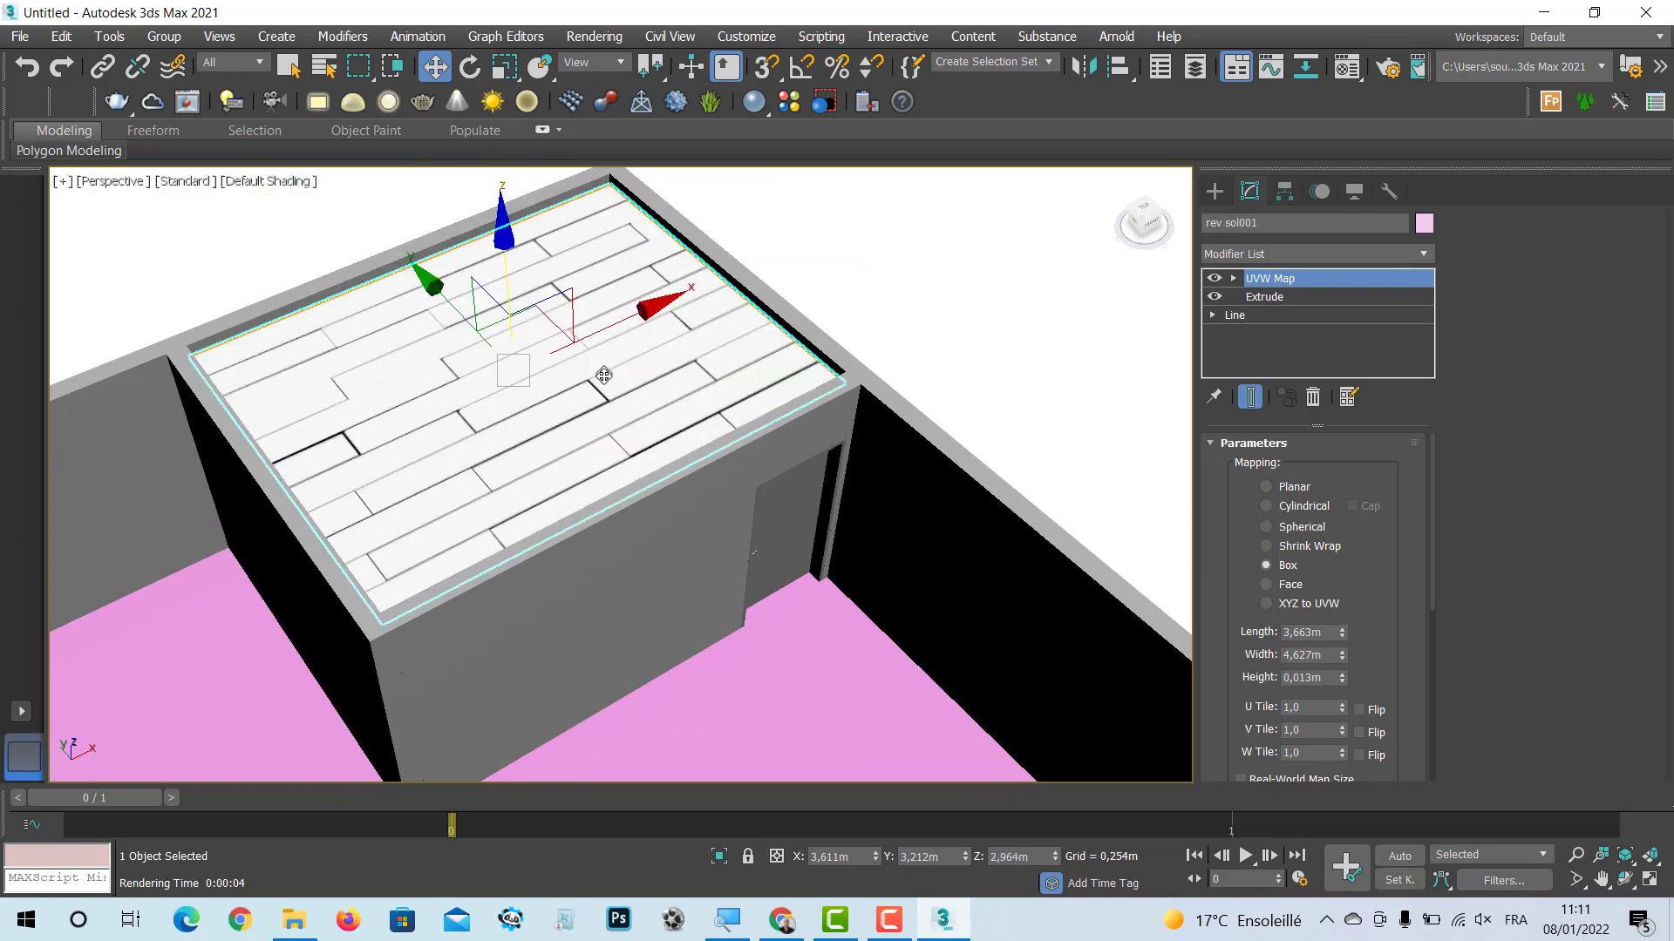
{"action": "key", "text": "ctrl+z"}
{"action": "middle_click_drag", "start_coordinate": [554, 363], "coordinate": [568, 395]}
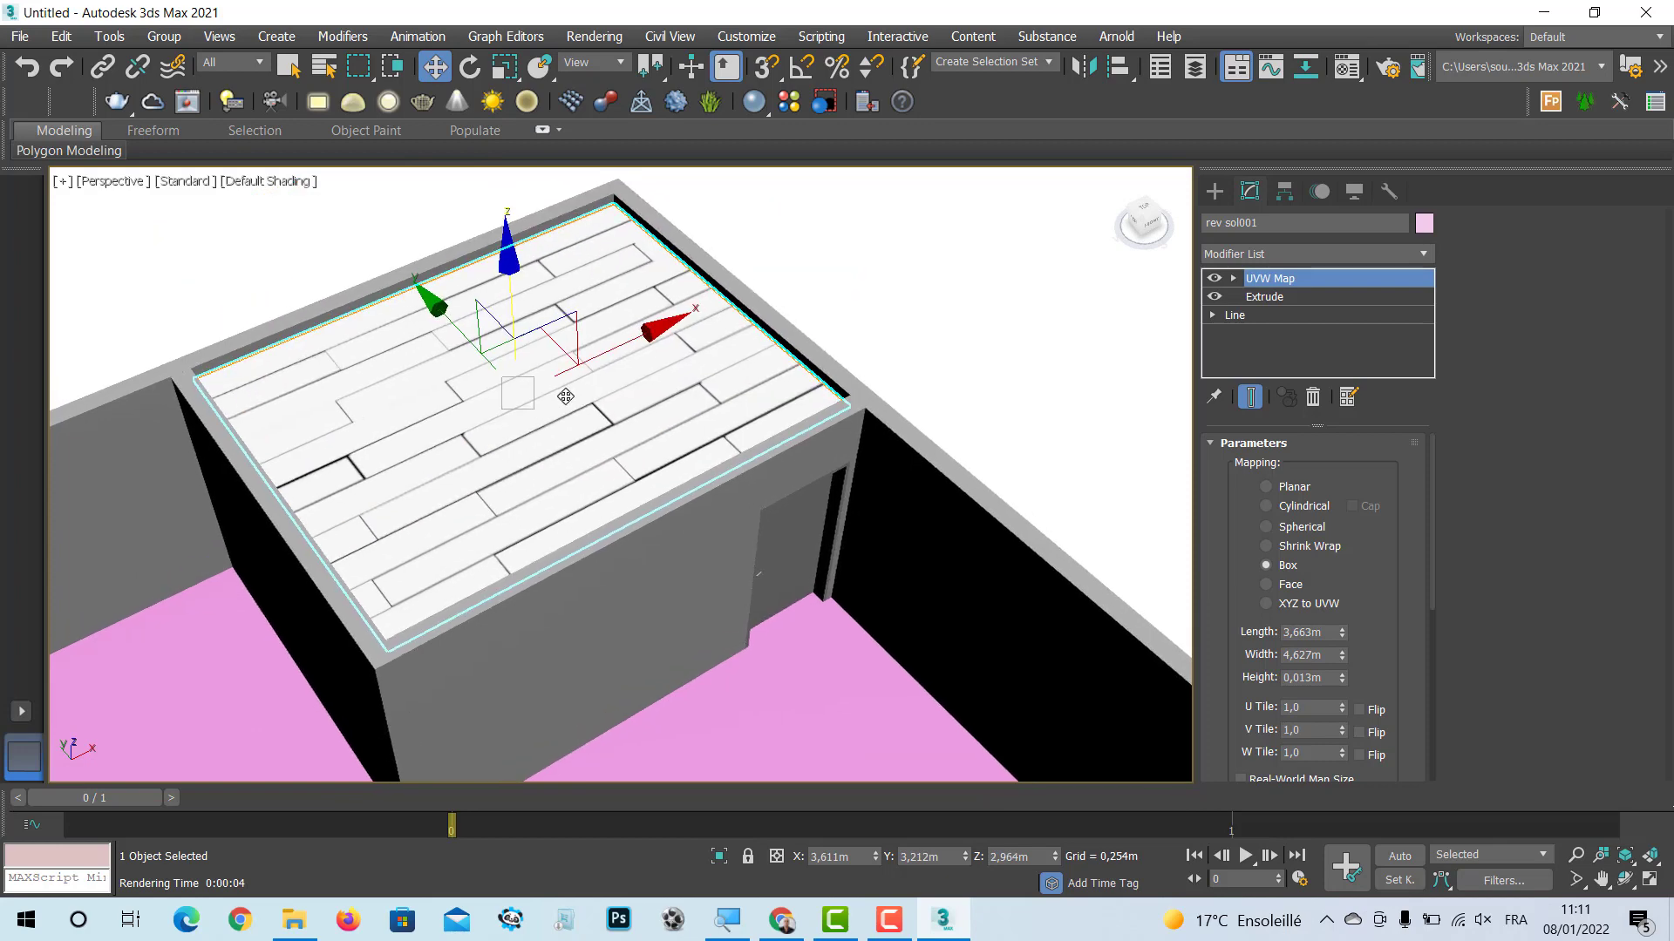
Step: Assign Material #2 to the raised copy and set its diffuse color to pure white, RGB 255, 255, 255
{"action": "key", "text": "m"}
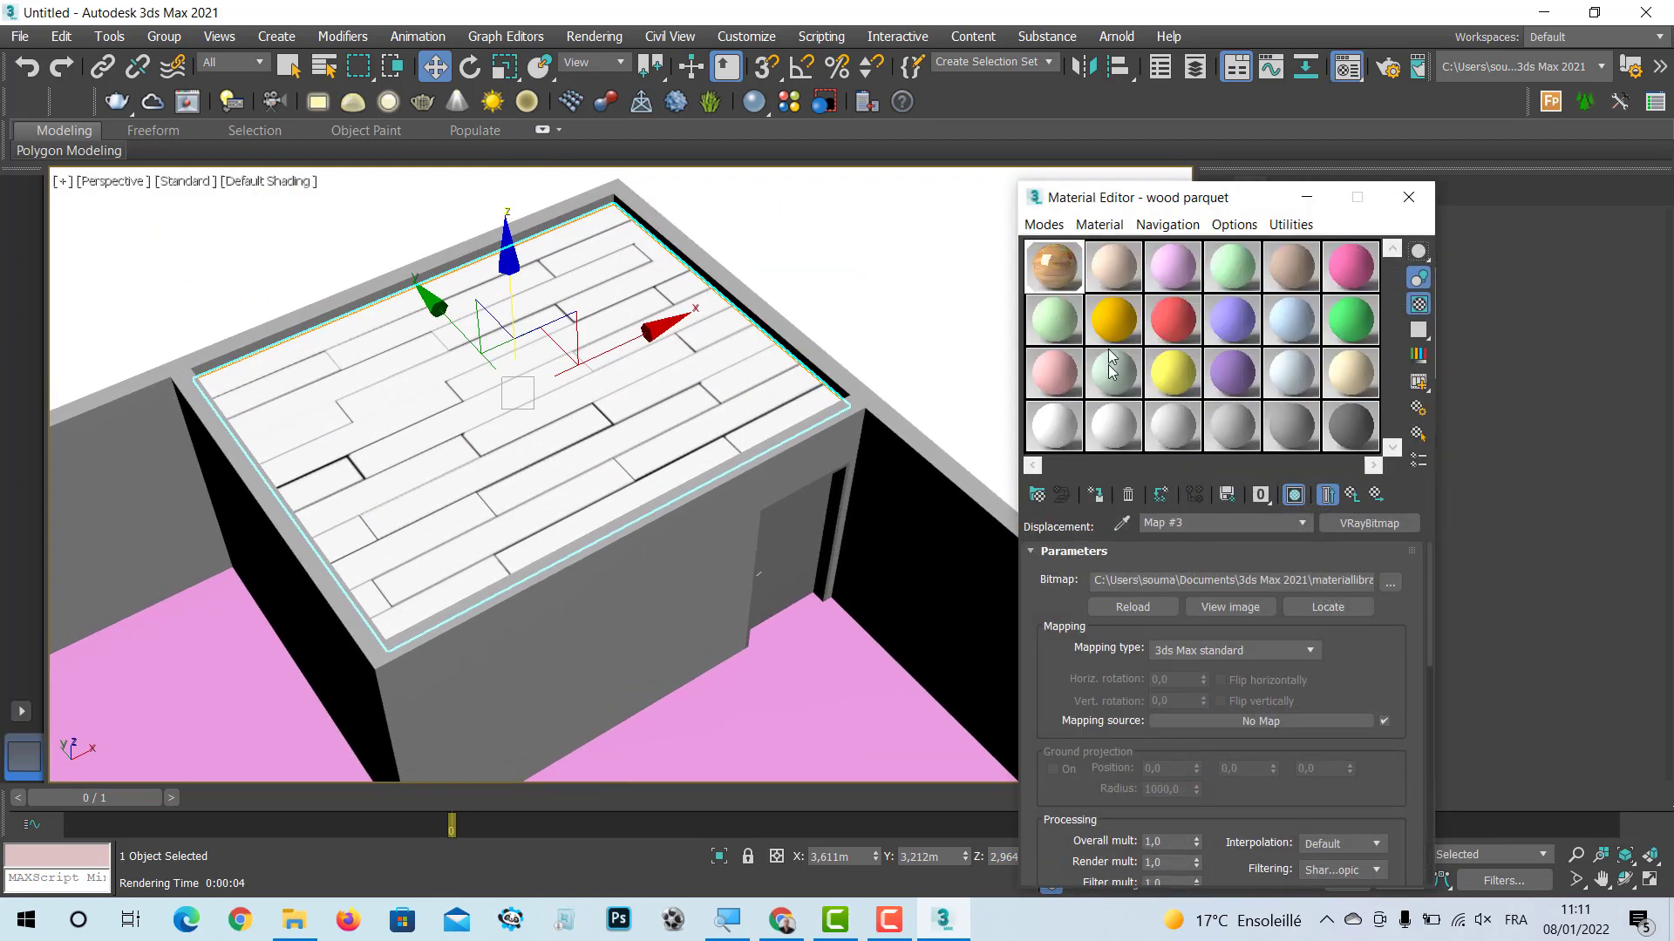
{"action": "left_click", "coordinate": [1121, 277]}
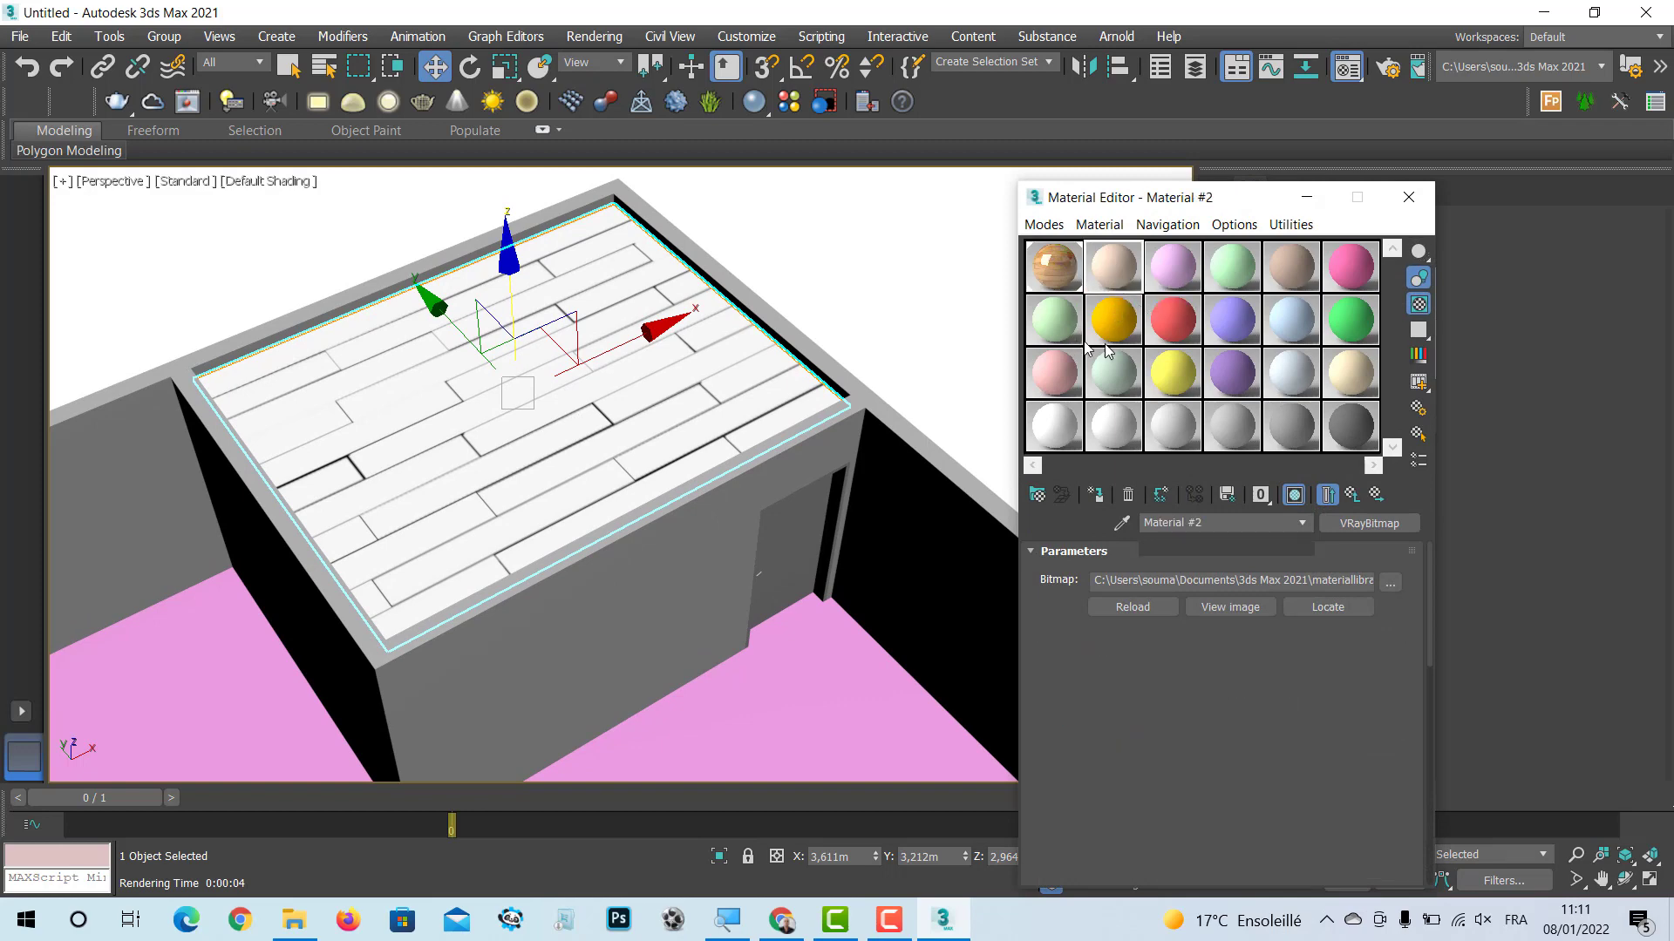
{"action": "left_click", "coordinate": [1094, 495]}
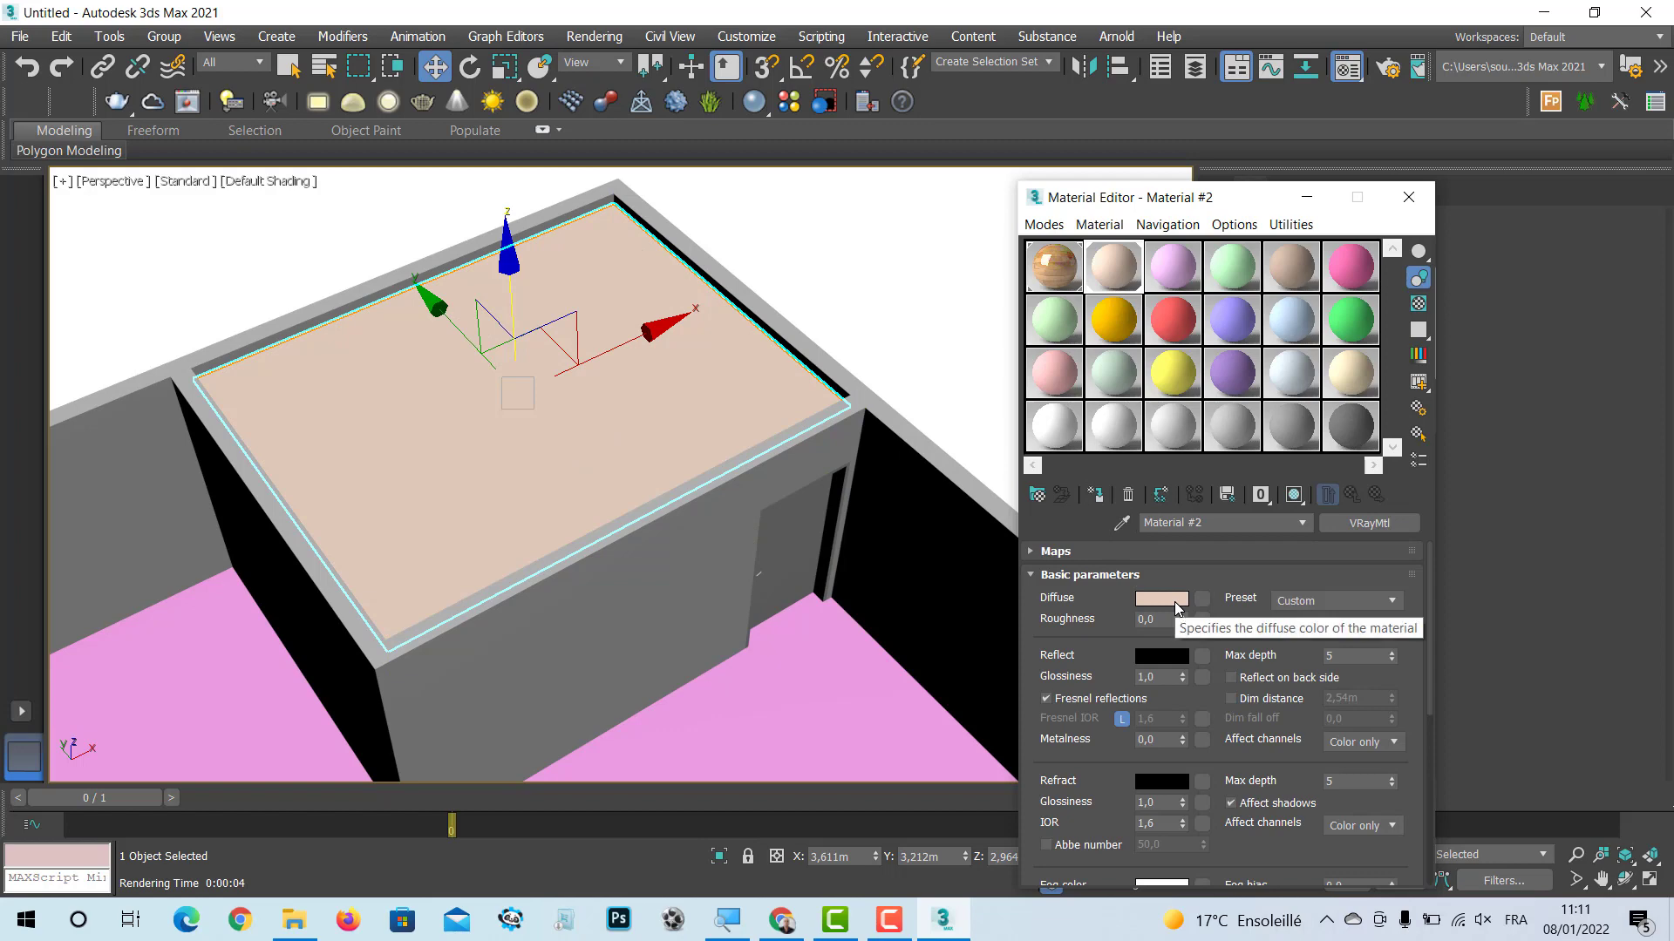
{"action": "left_click", "coordinate": [1172, 601]}
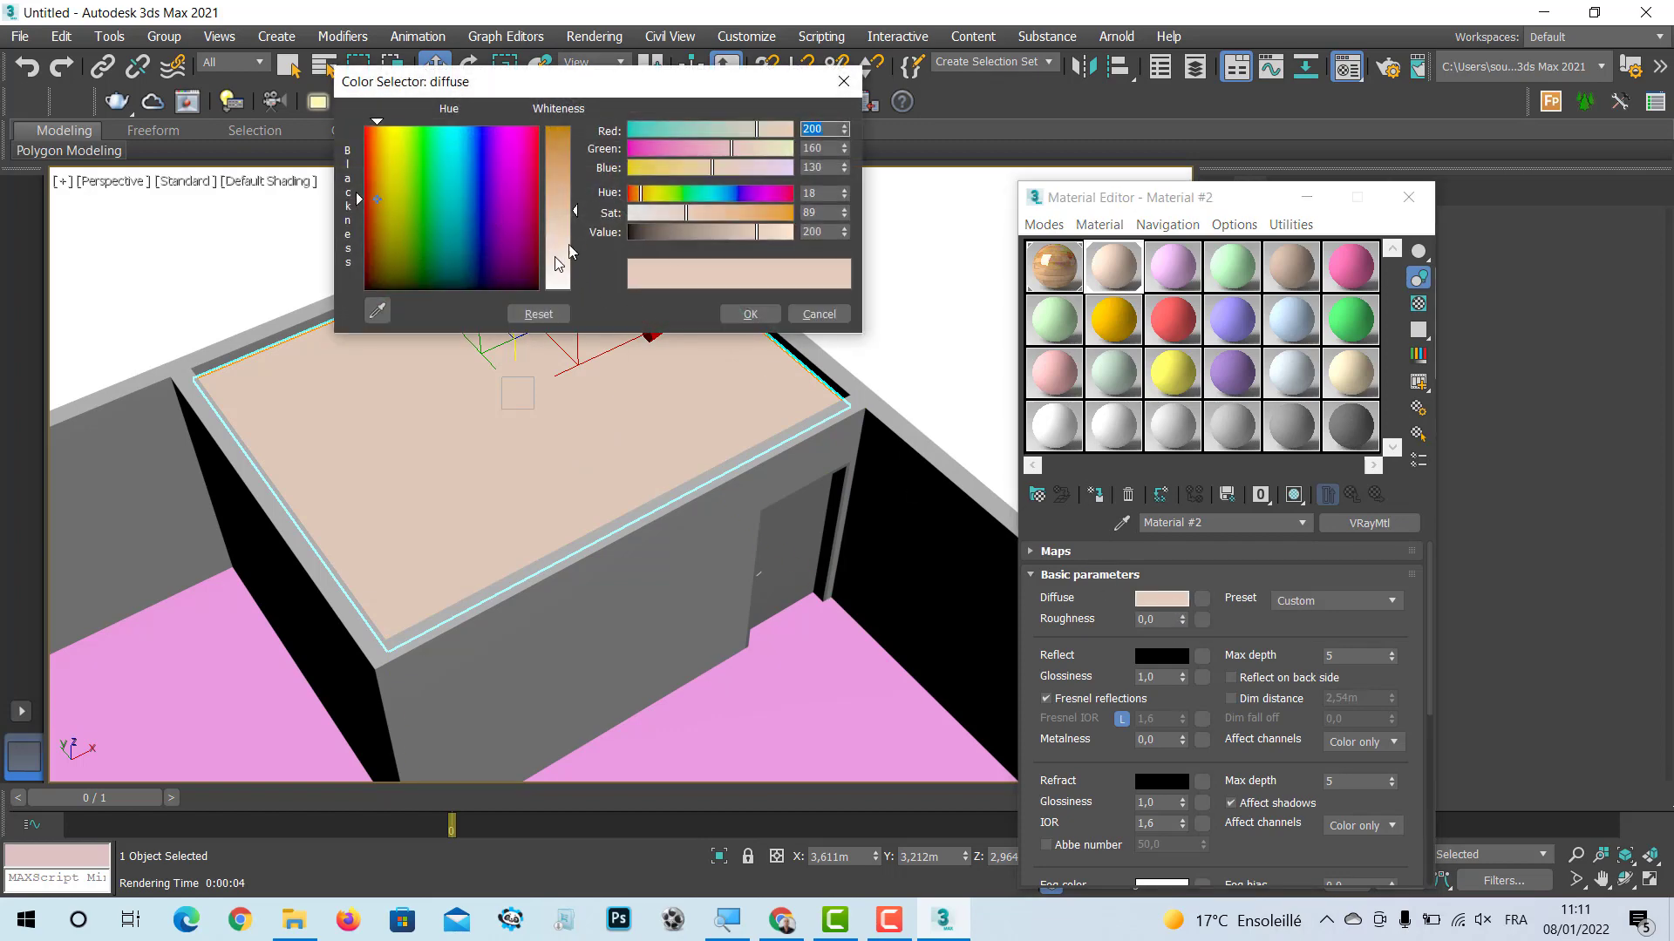
{"action": "left_click_drag", "start_coordinate": [577, 213], "coordinate": [577, 297]}
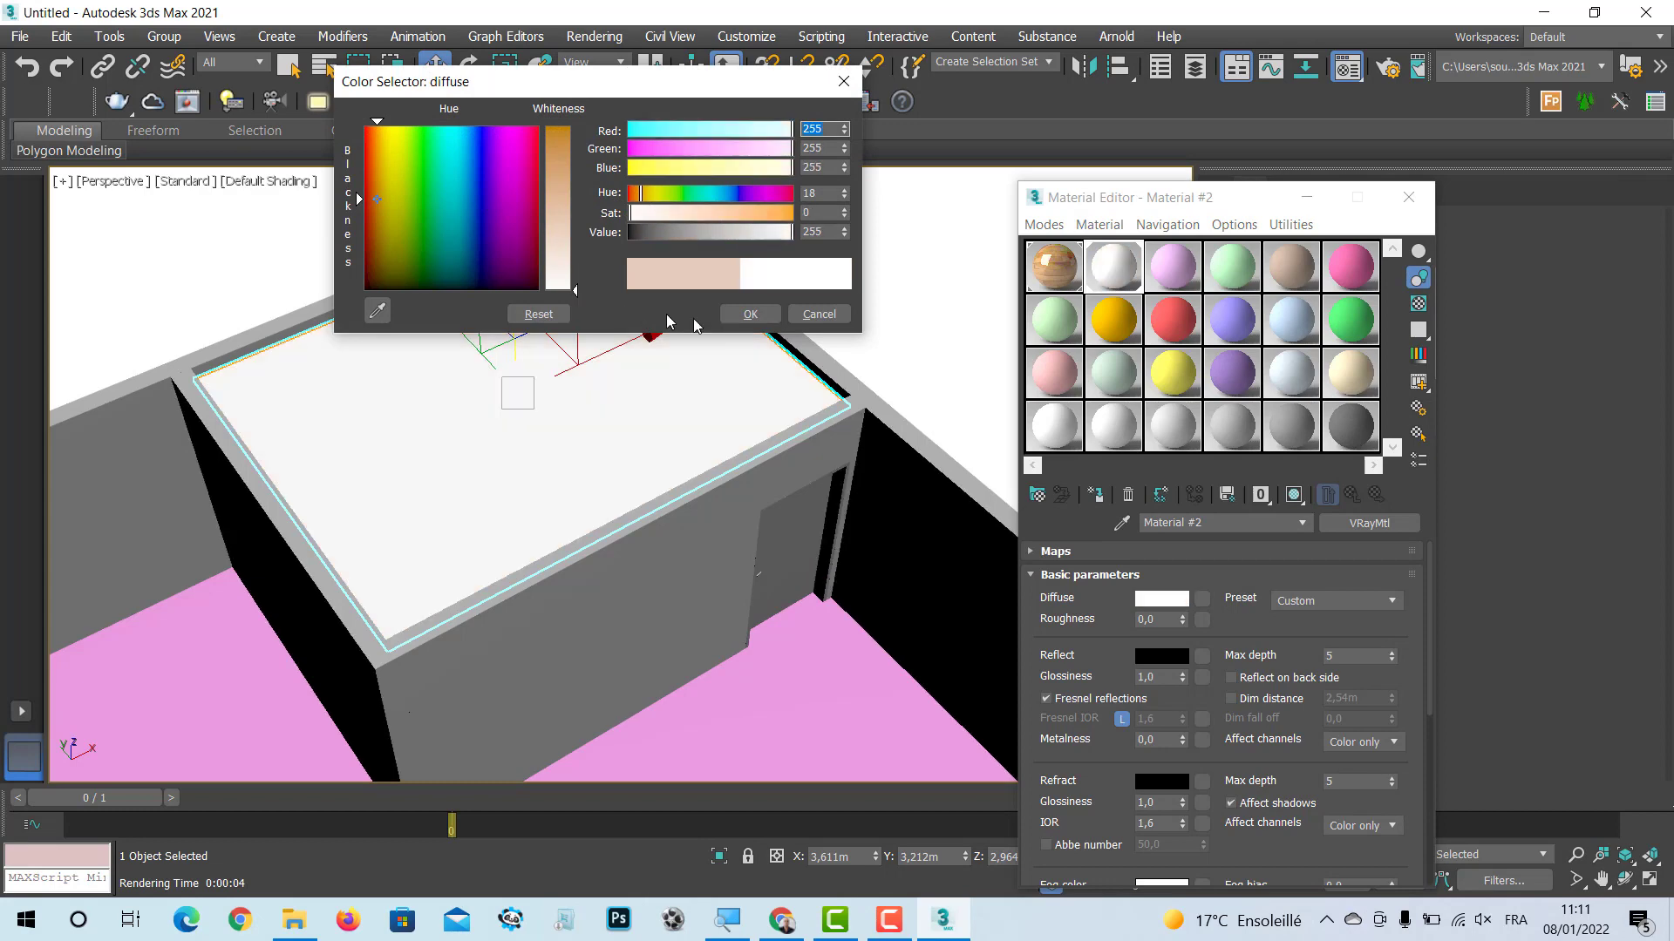
{"action": "left_click", "coordinate": [754, 319]}
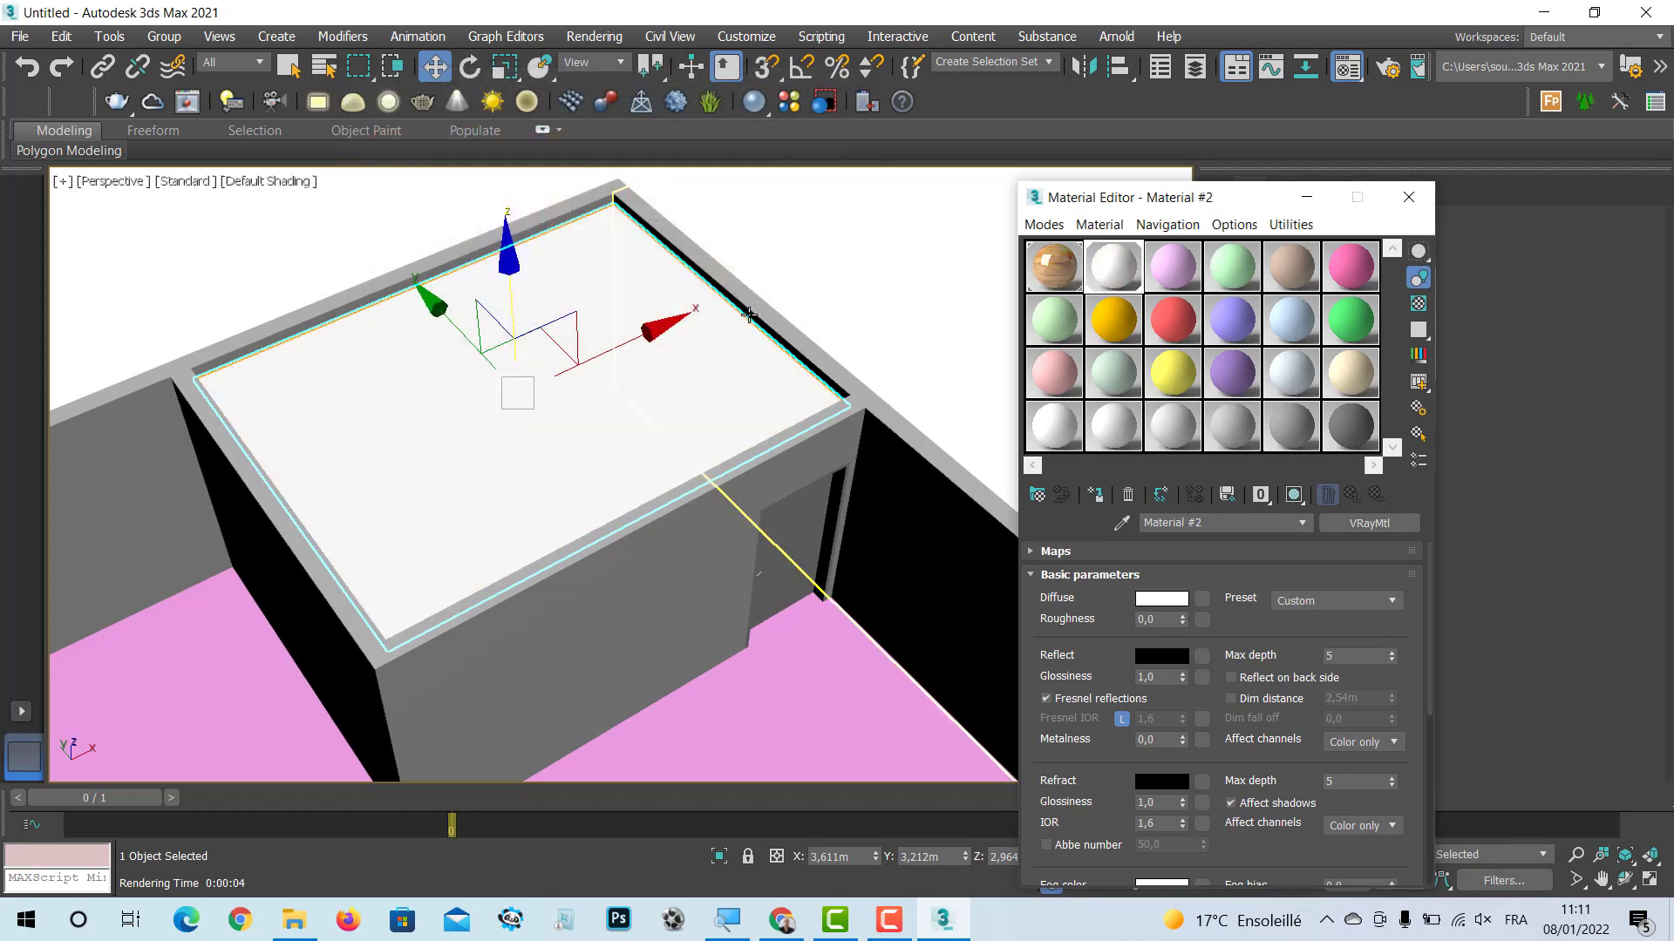
Step: Isolate the raised white slab so it is the only object shown in the perspective view
{"action": "left_click", "coordinate": [555, 389]}
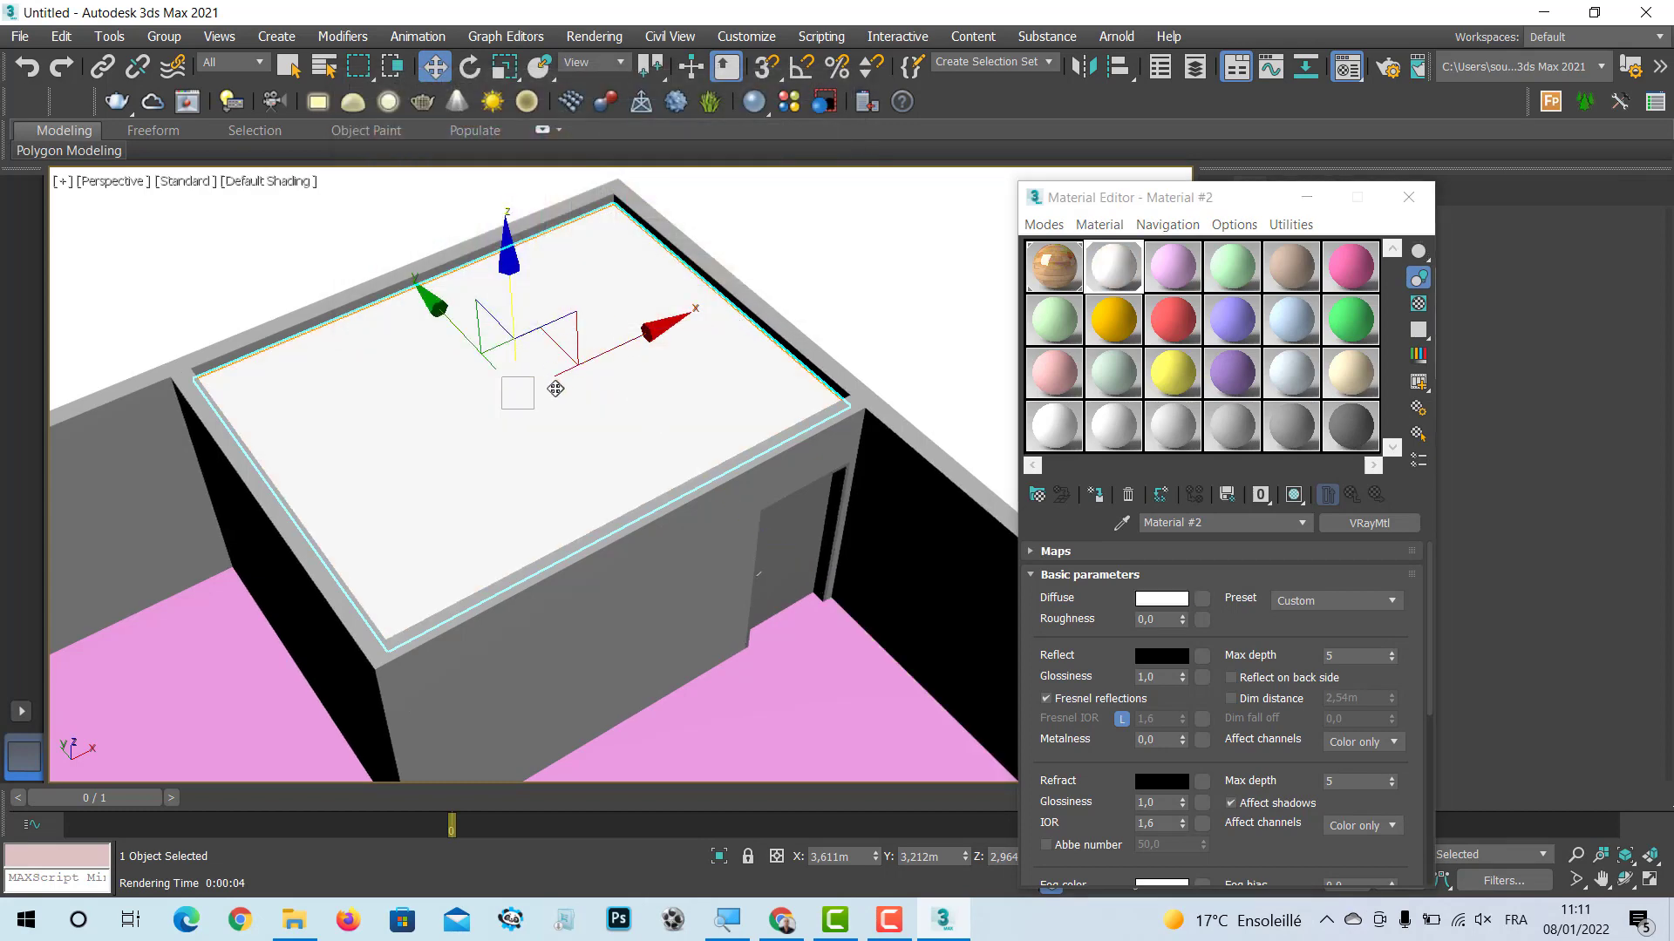
{"action": "middle_click_drag", "start_coordinate": [555, 389], "coordinate": [549, 384]}
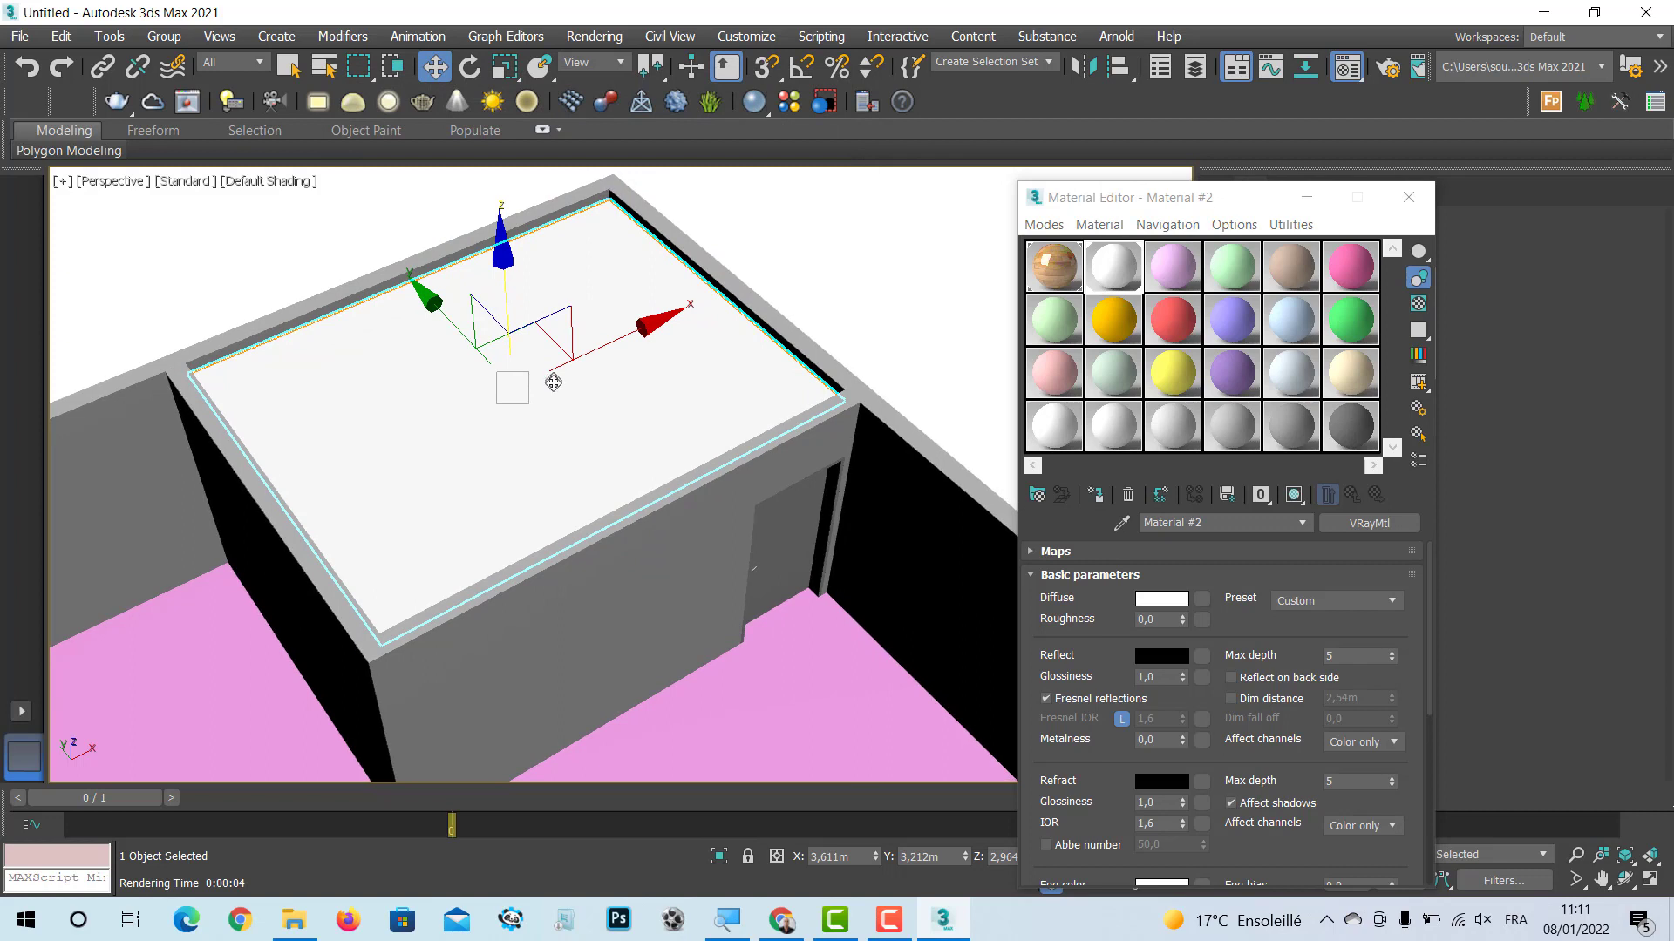
{"action": "left_click", "coordinate": [720, 858]}
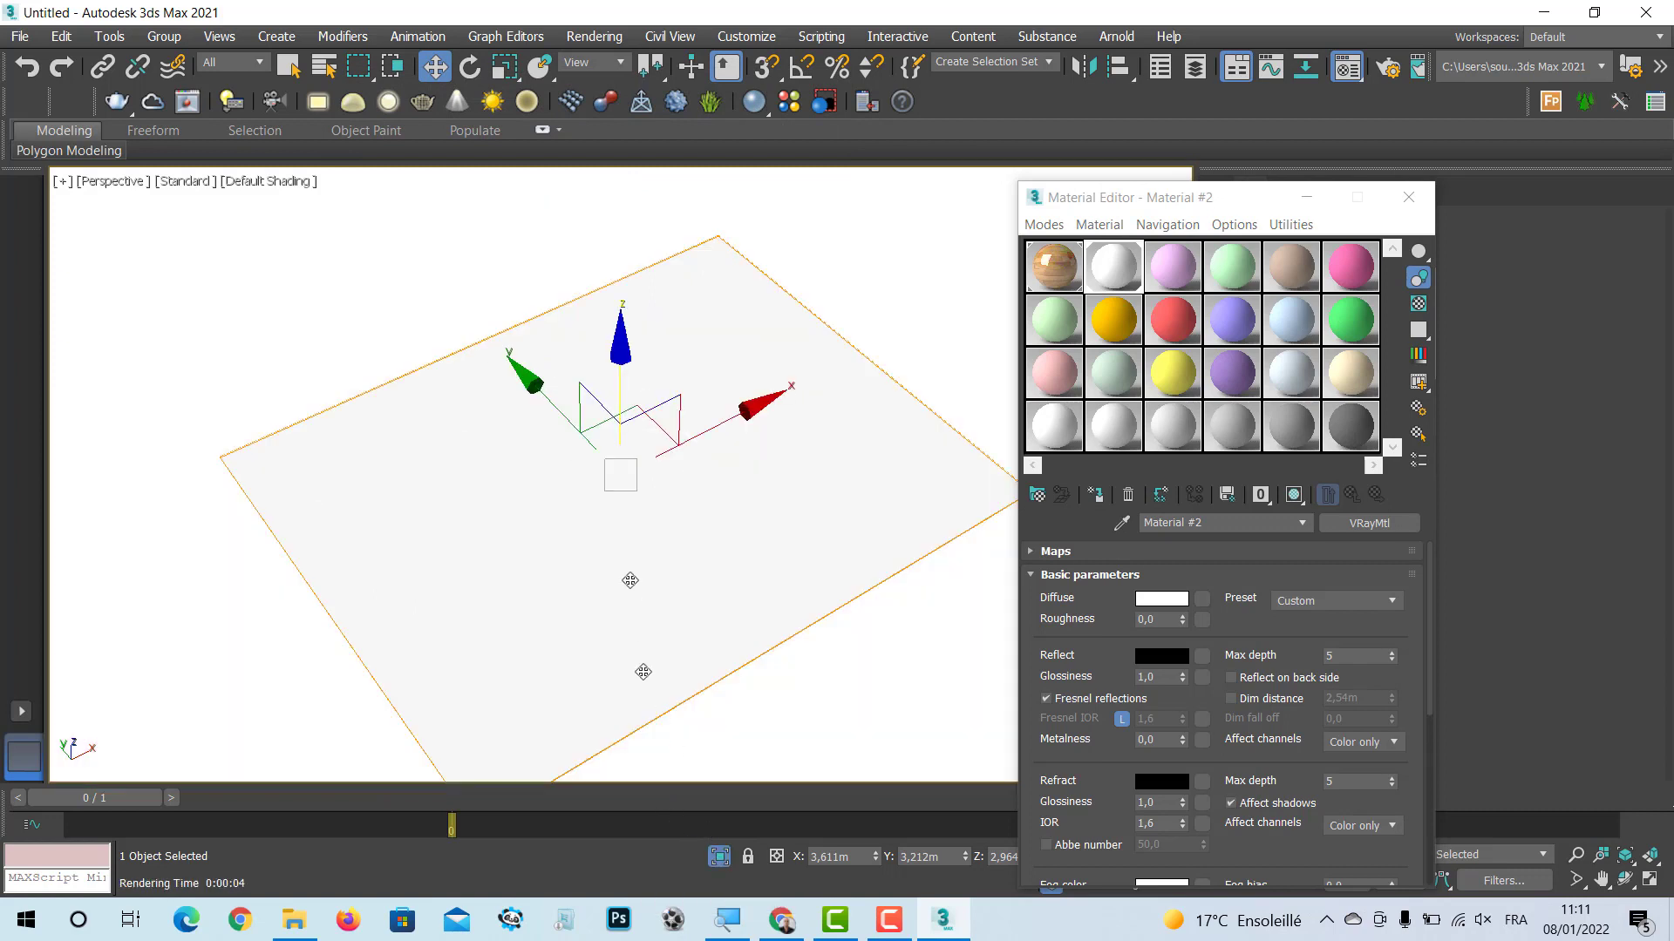
{"action": "middle_click_drag", "start_coordinate": [631, 533], "coordinate": [663, 505]}
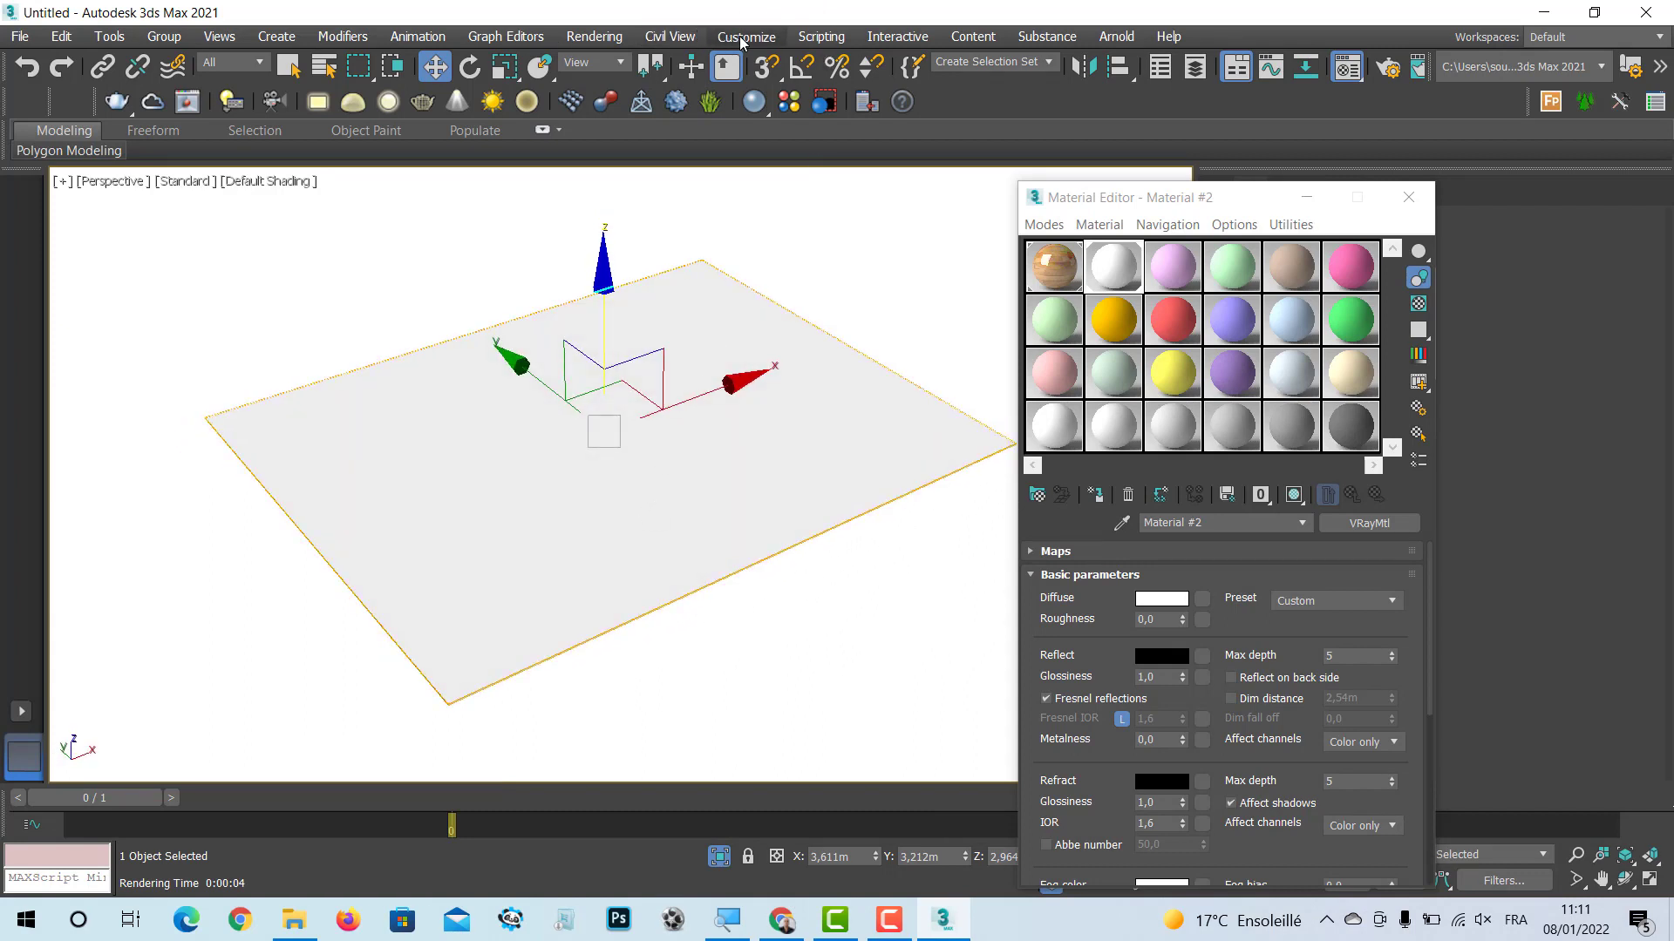
{"action": "left_click", "coordinate": [607, 41]}
{"action": "left_click", "coordinate": [762, 297]}
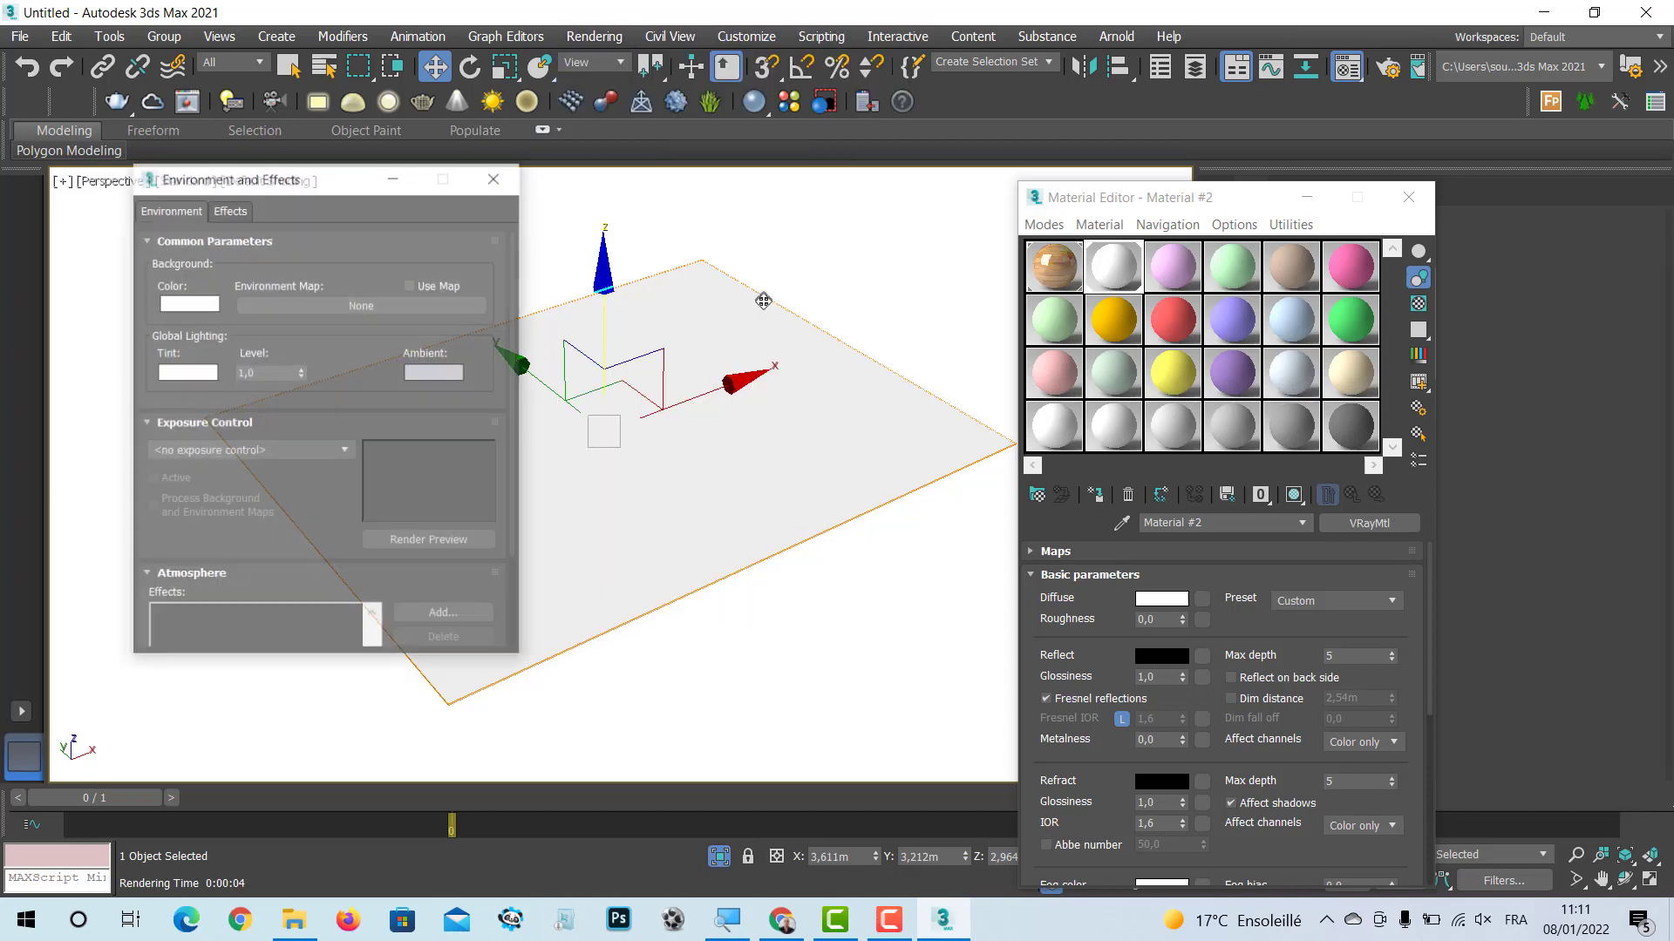
{"action": "left_click", "coordinate": [385, 301]}
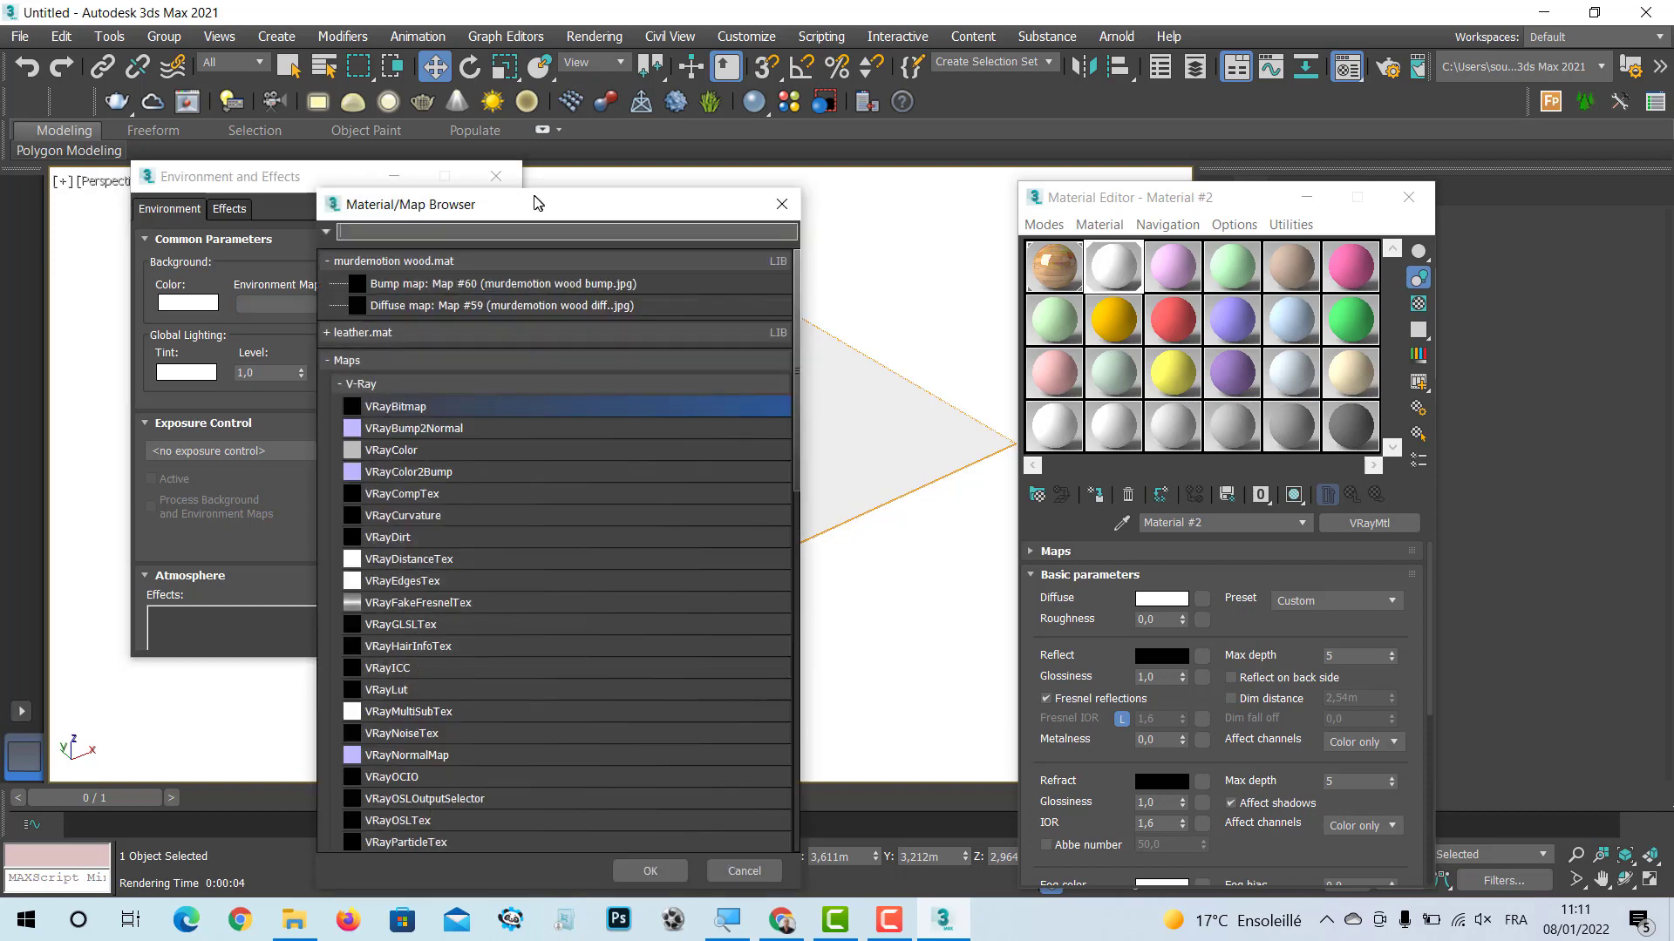
{"action": "left_click", "coordinate": [782, 204]}
{"action": "left_click", "coordinate": [495, 176]}
Step: Close the material editor to uncover the slab's modifier stack
{"action": "middle_click_drag", "start_coordinate": [694, 306], "coordinate": [655, 415], "text": "alt"}
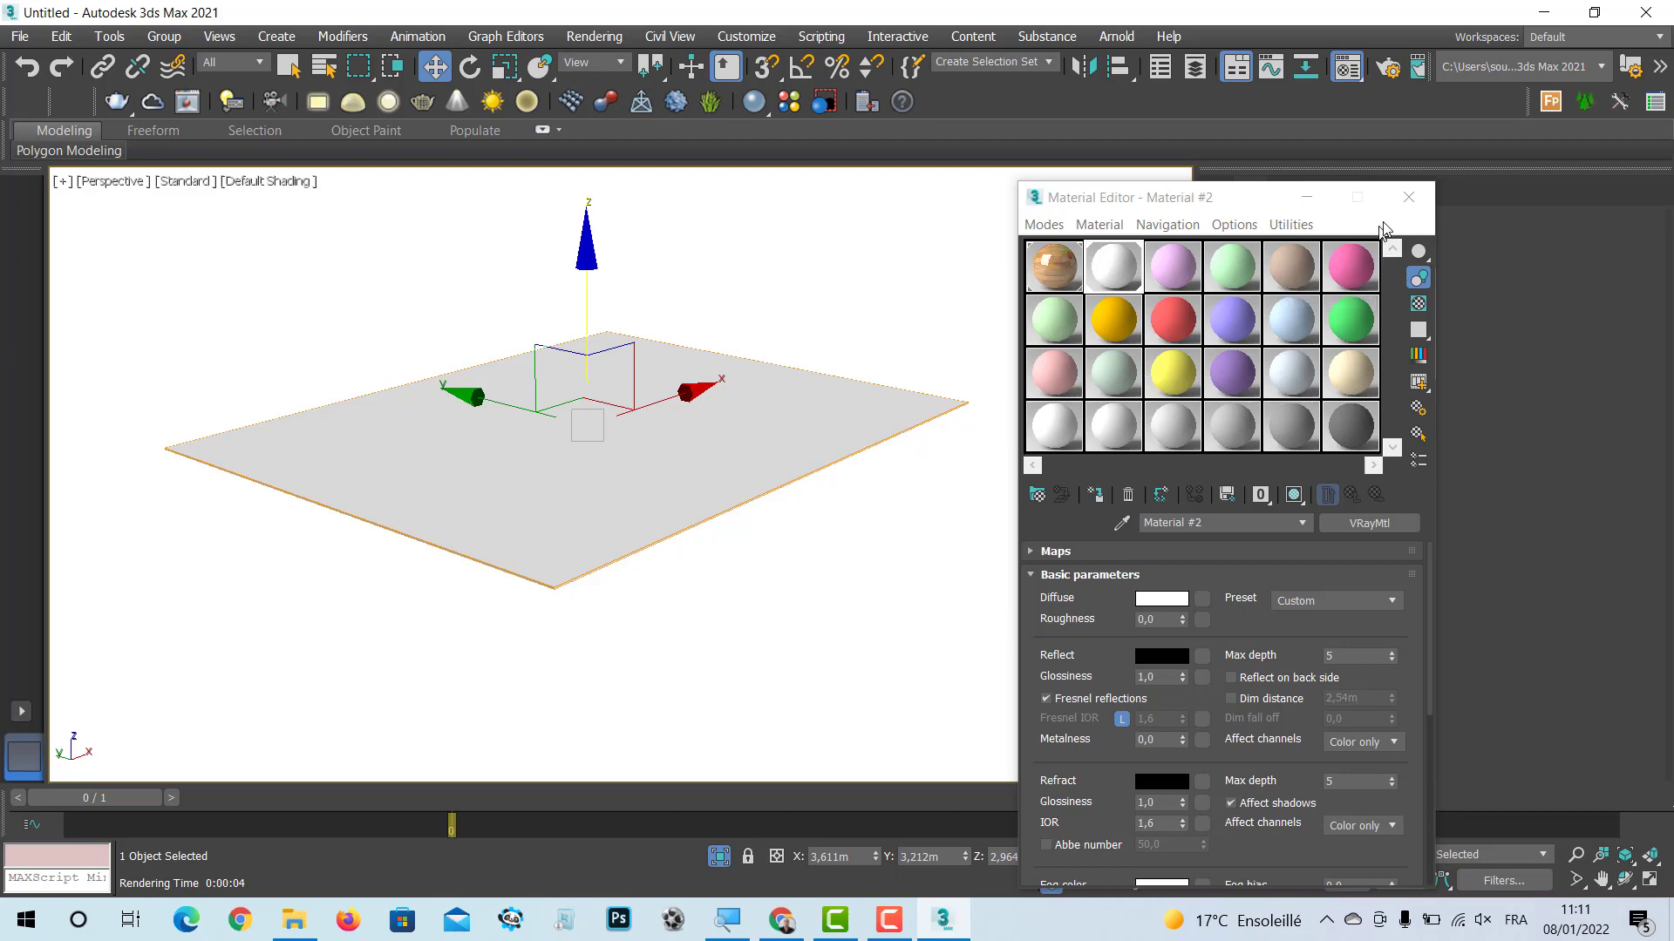
{"action": "left_click", "coordinate": [1408, 197]}
{"action": "left_click", "coordinate": [888, 920]}
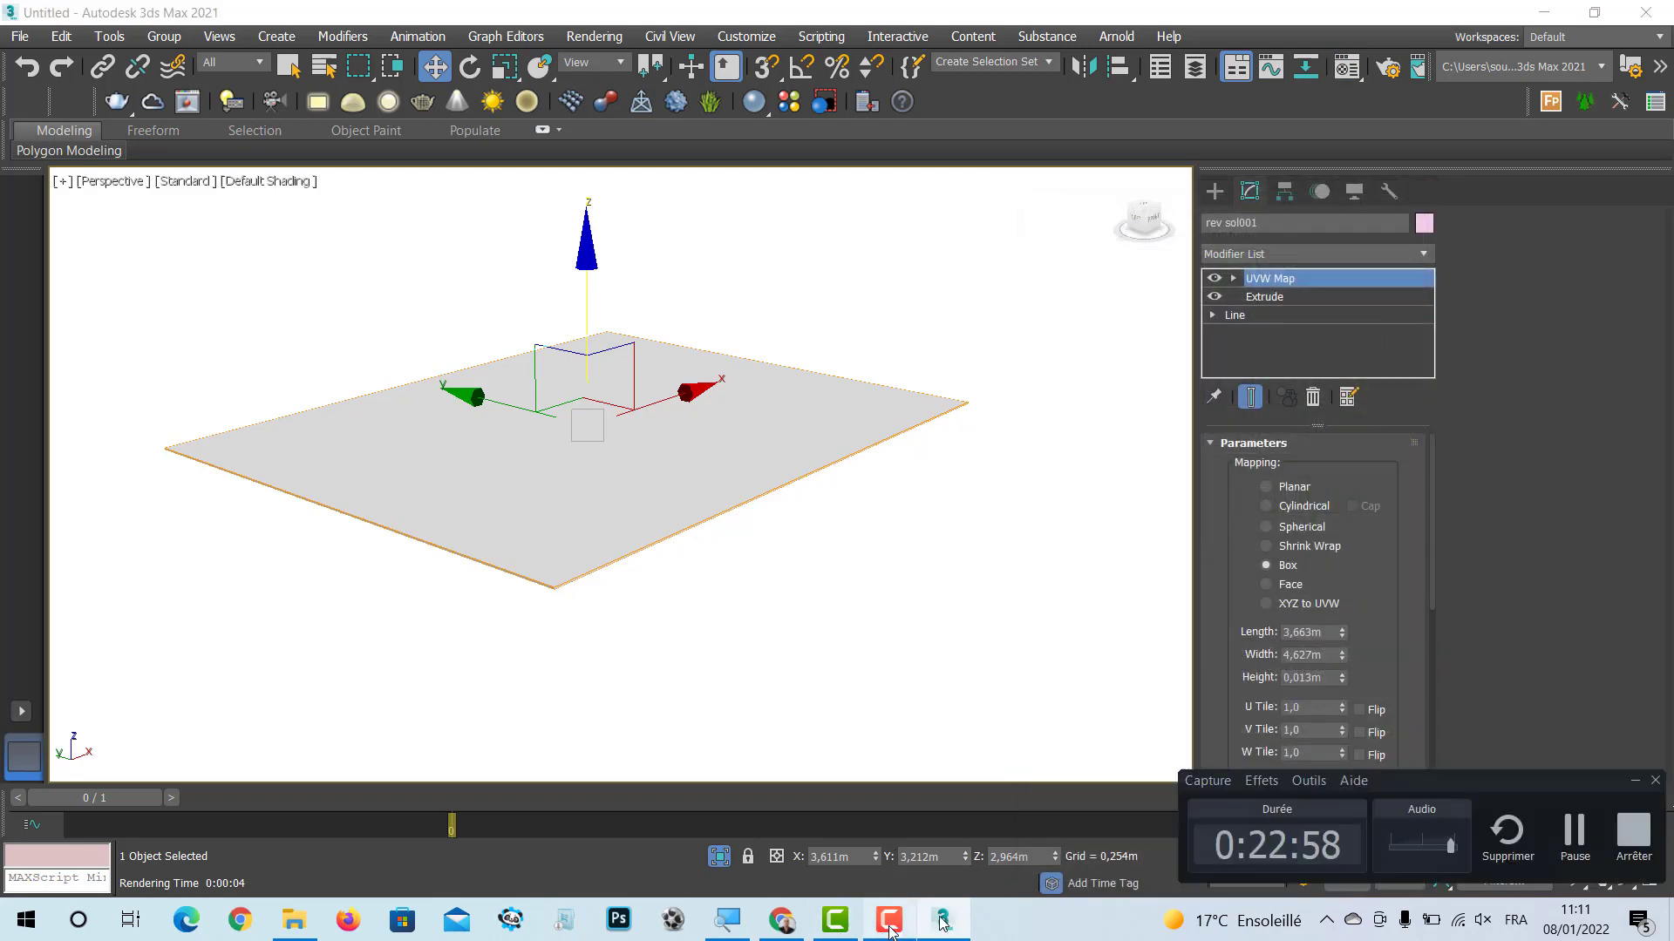
{"action": "left_click", "coordinate": [1569, 859]}
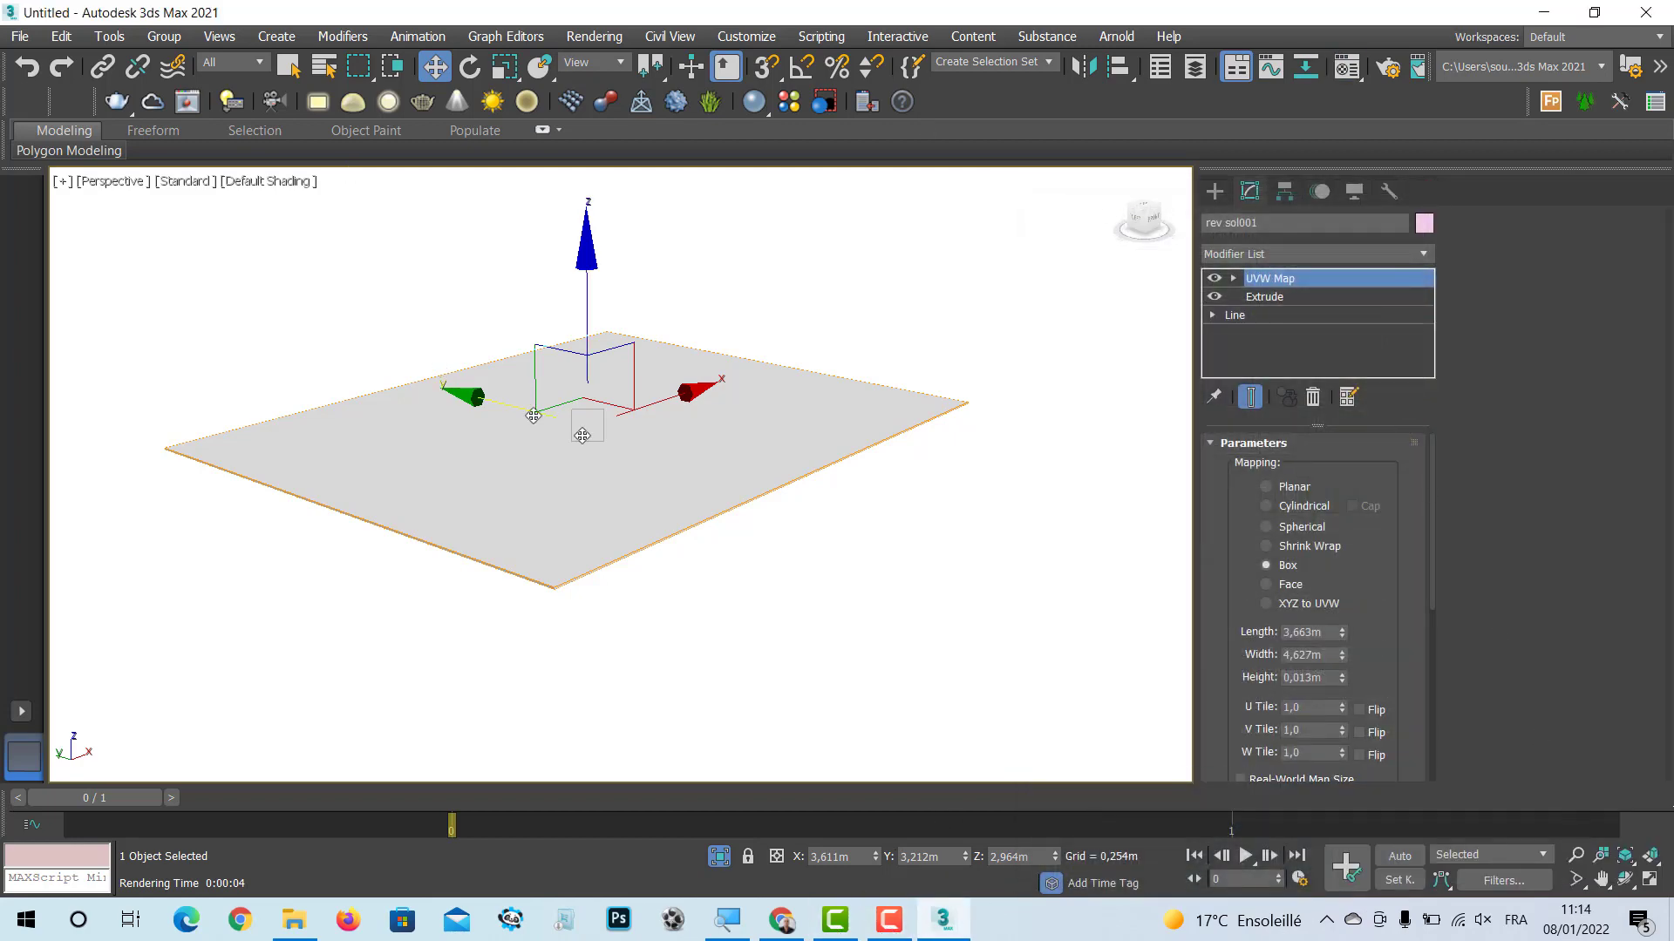
Step: Remove the UVW Map and Extrude modifiers from the isolated slab, keeping only its base line
{"action": "middle_click_drag", "start_coordinate": [577, 451], "coordinate": [602, 436]}
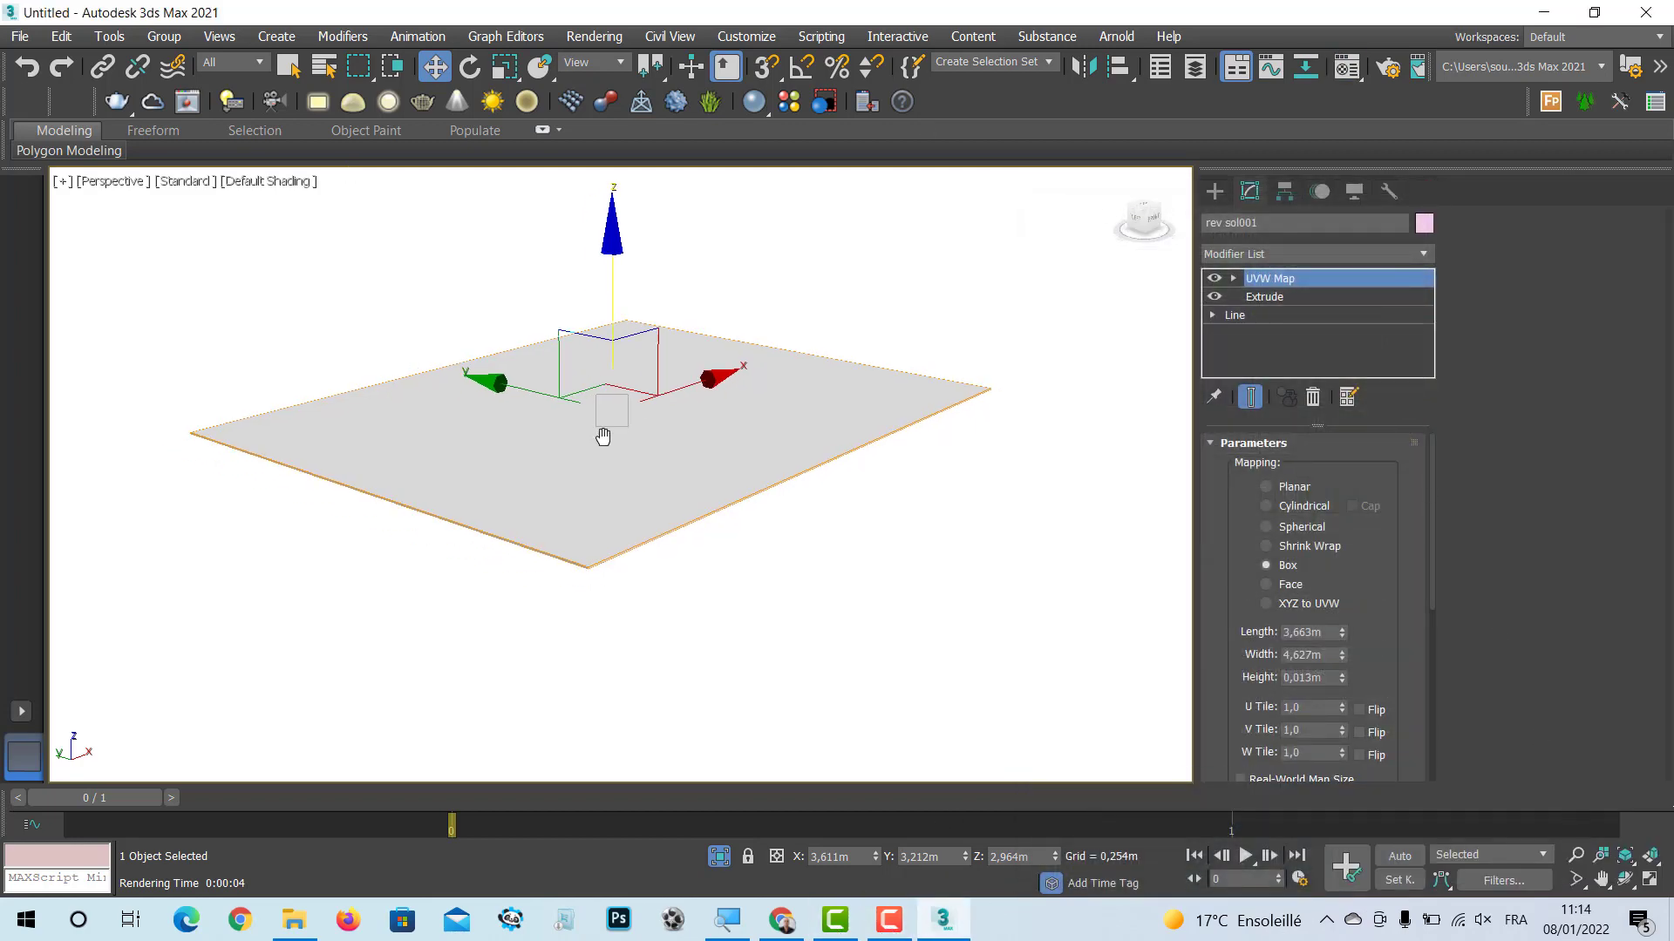
{"action": "mouse_move", "coordinate": [672, 516]}
{"action": "middle_mouse_down", "text": "alt"}
{"action": "mouse_move", "coordinate": [642, 486]}
{"action": "mouse_move", "coordinate": [683, 404]}
{"action": "mouse_move", "coordinate": [698, 441]}
{"action": "mouse_move", "coordinate": [651, 527]}
{"action": "middle_mouse_up", "text": "alt"}
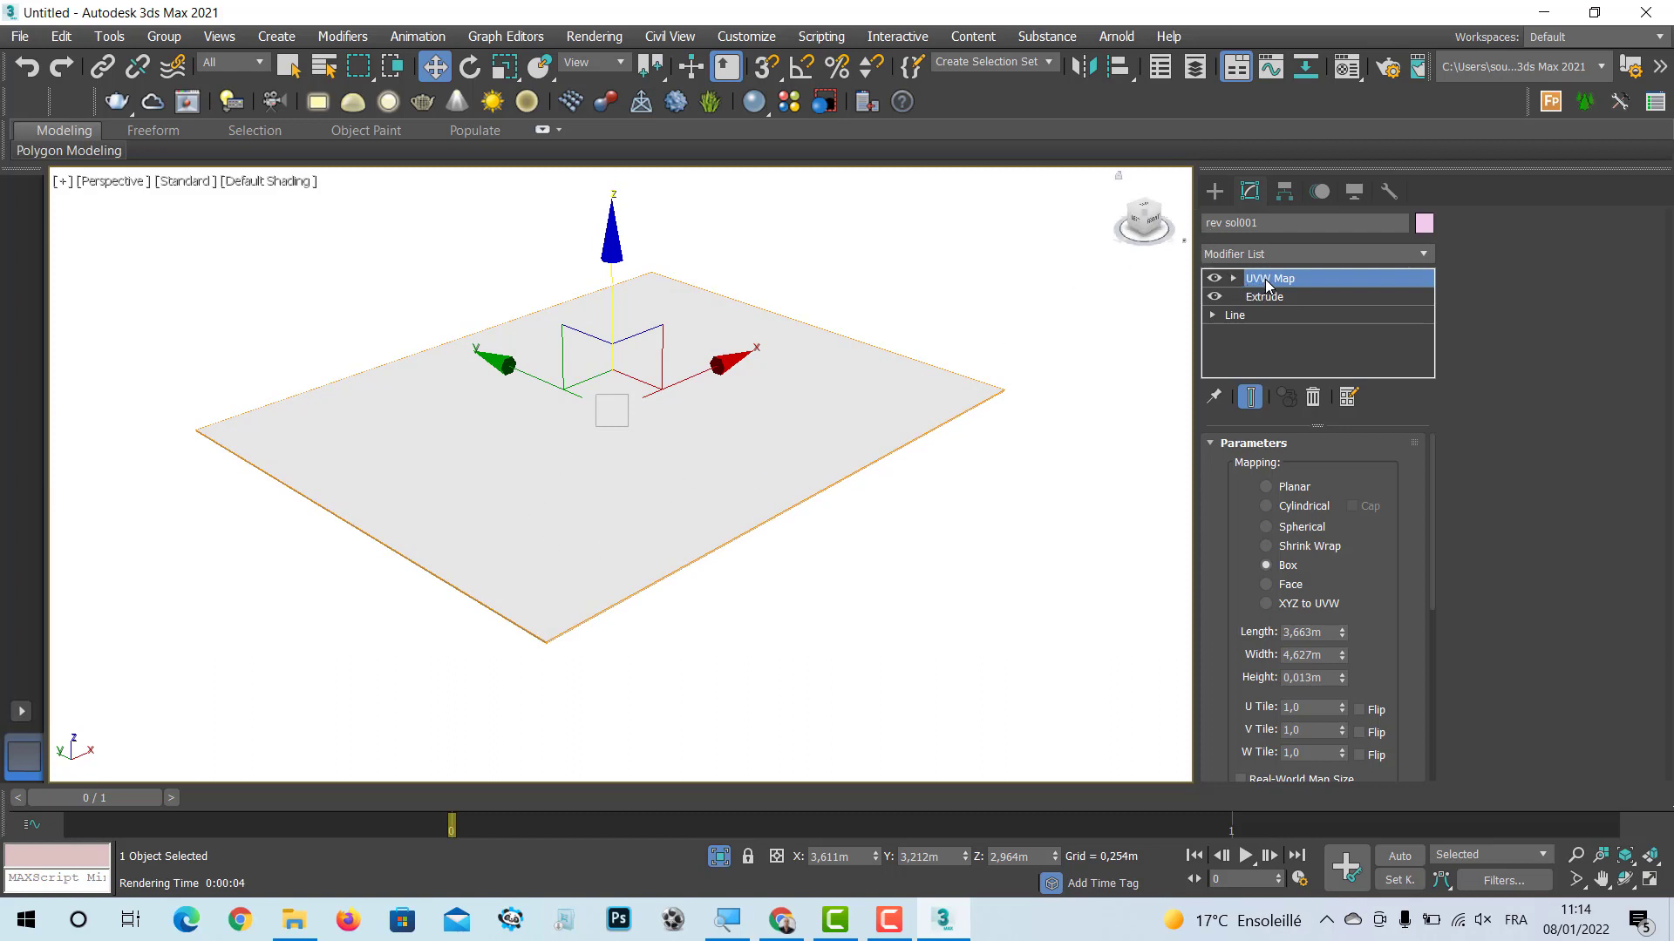
{"action": "left_click", "coordinate": [1270, 284]}
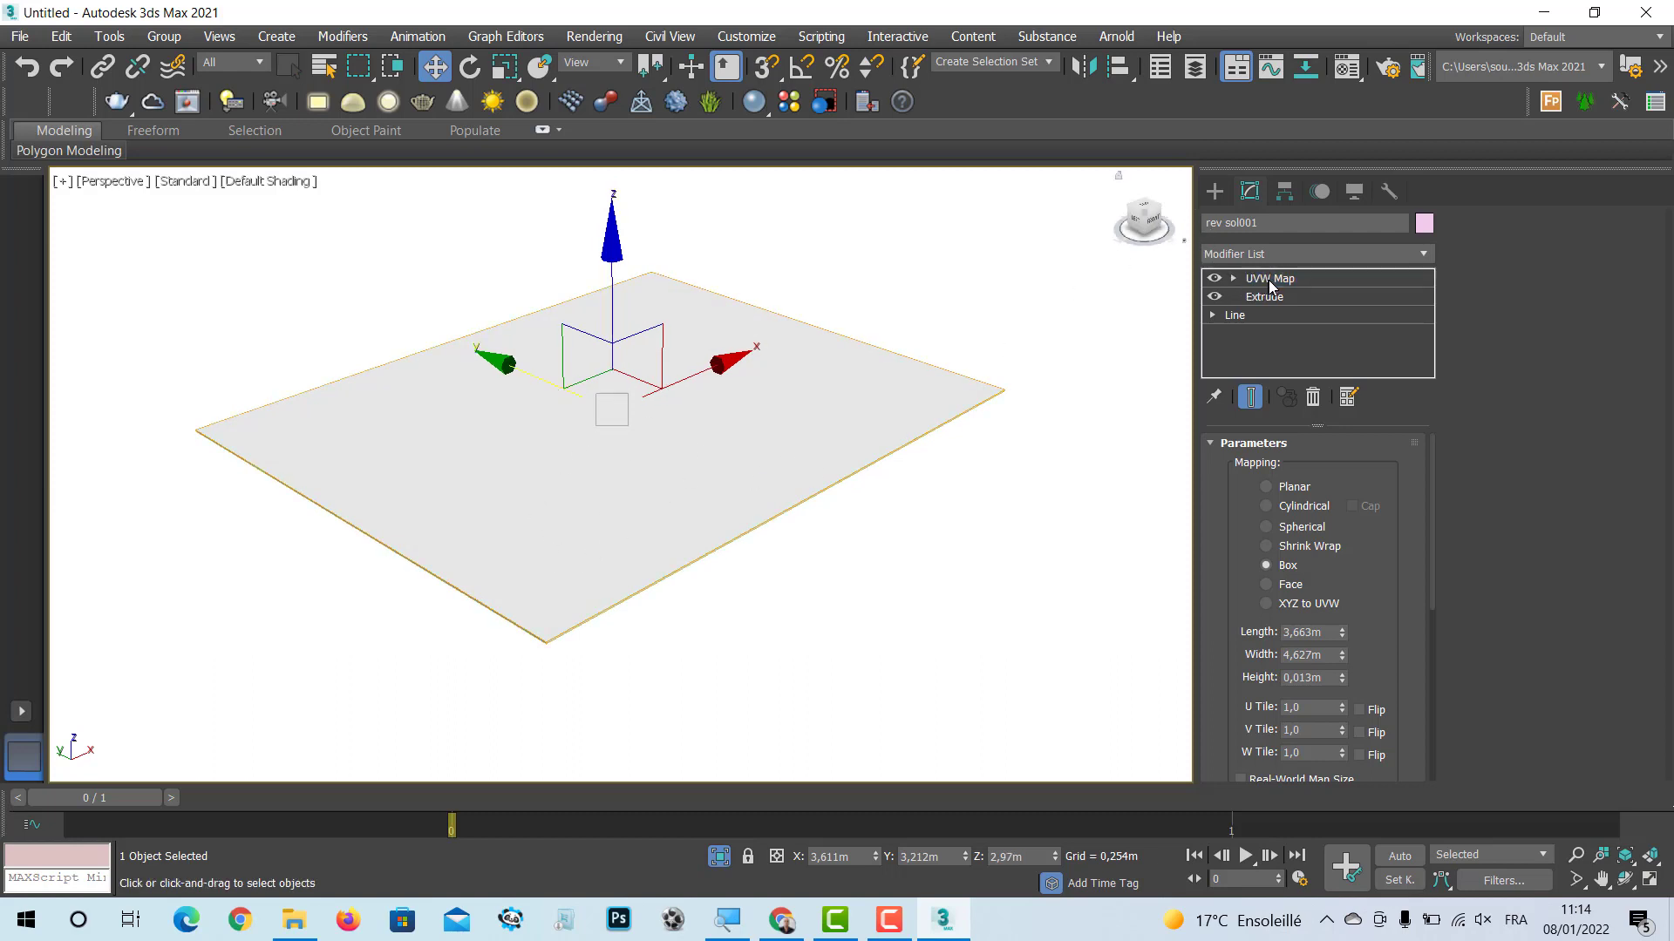
{"action": "left_click", "coordinate": [1314, 398]}
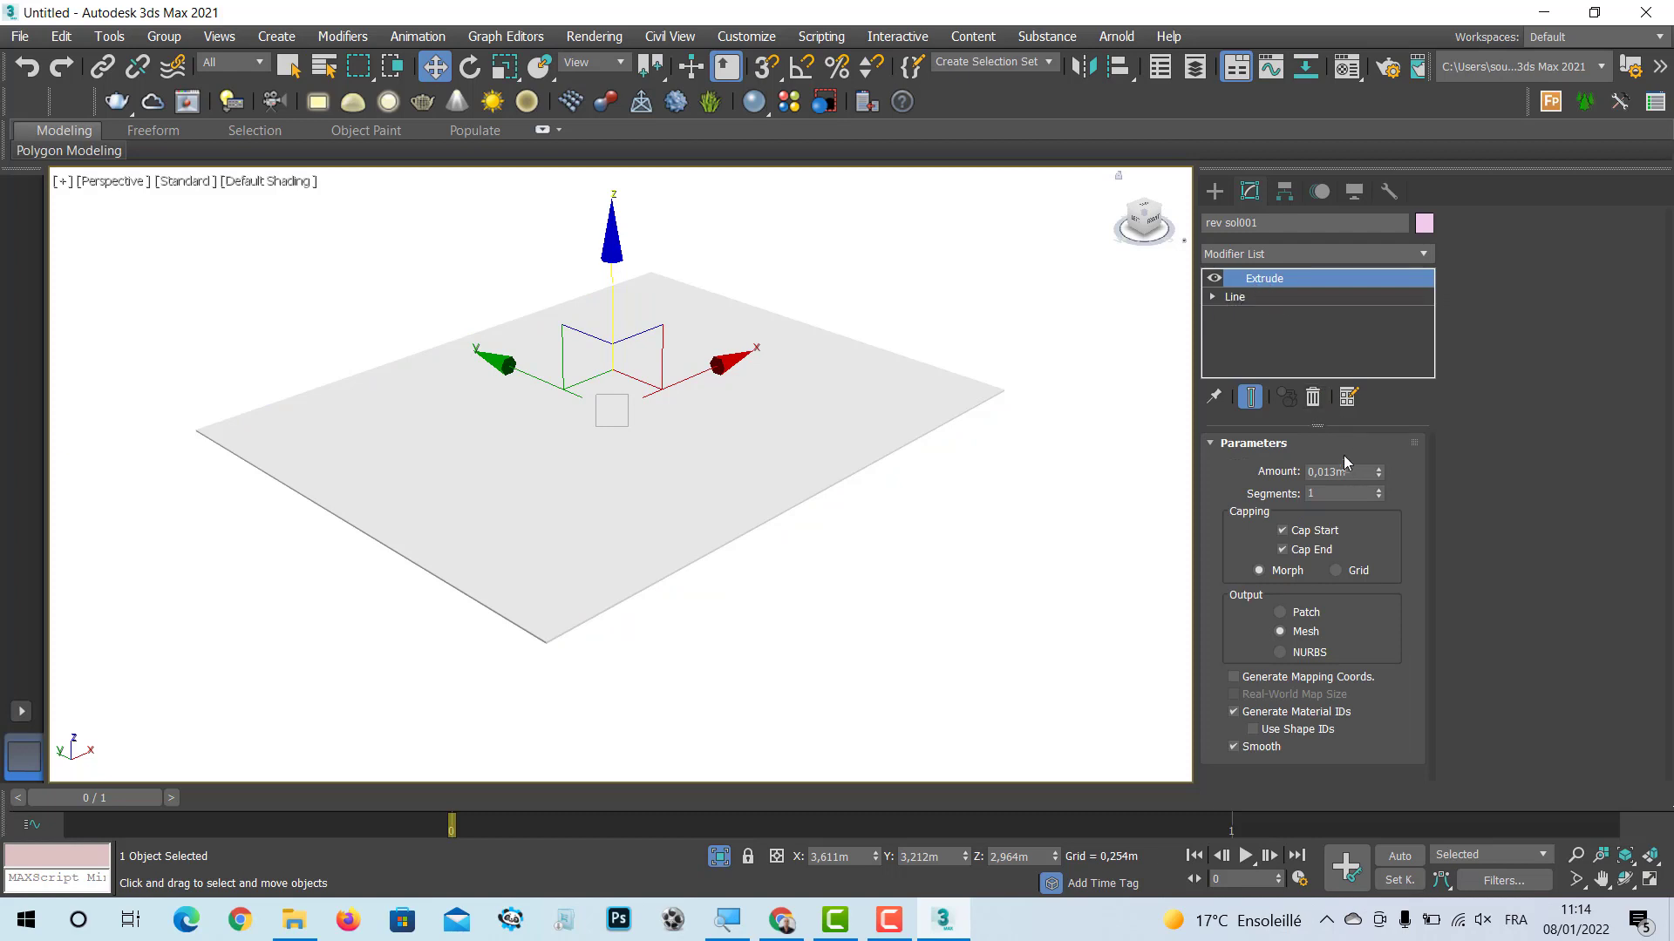
{"action": "left_click", "coordinate": [1313, 399]}
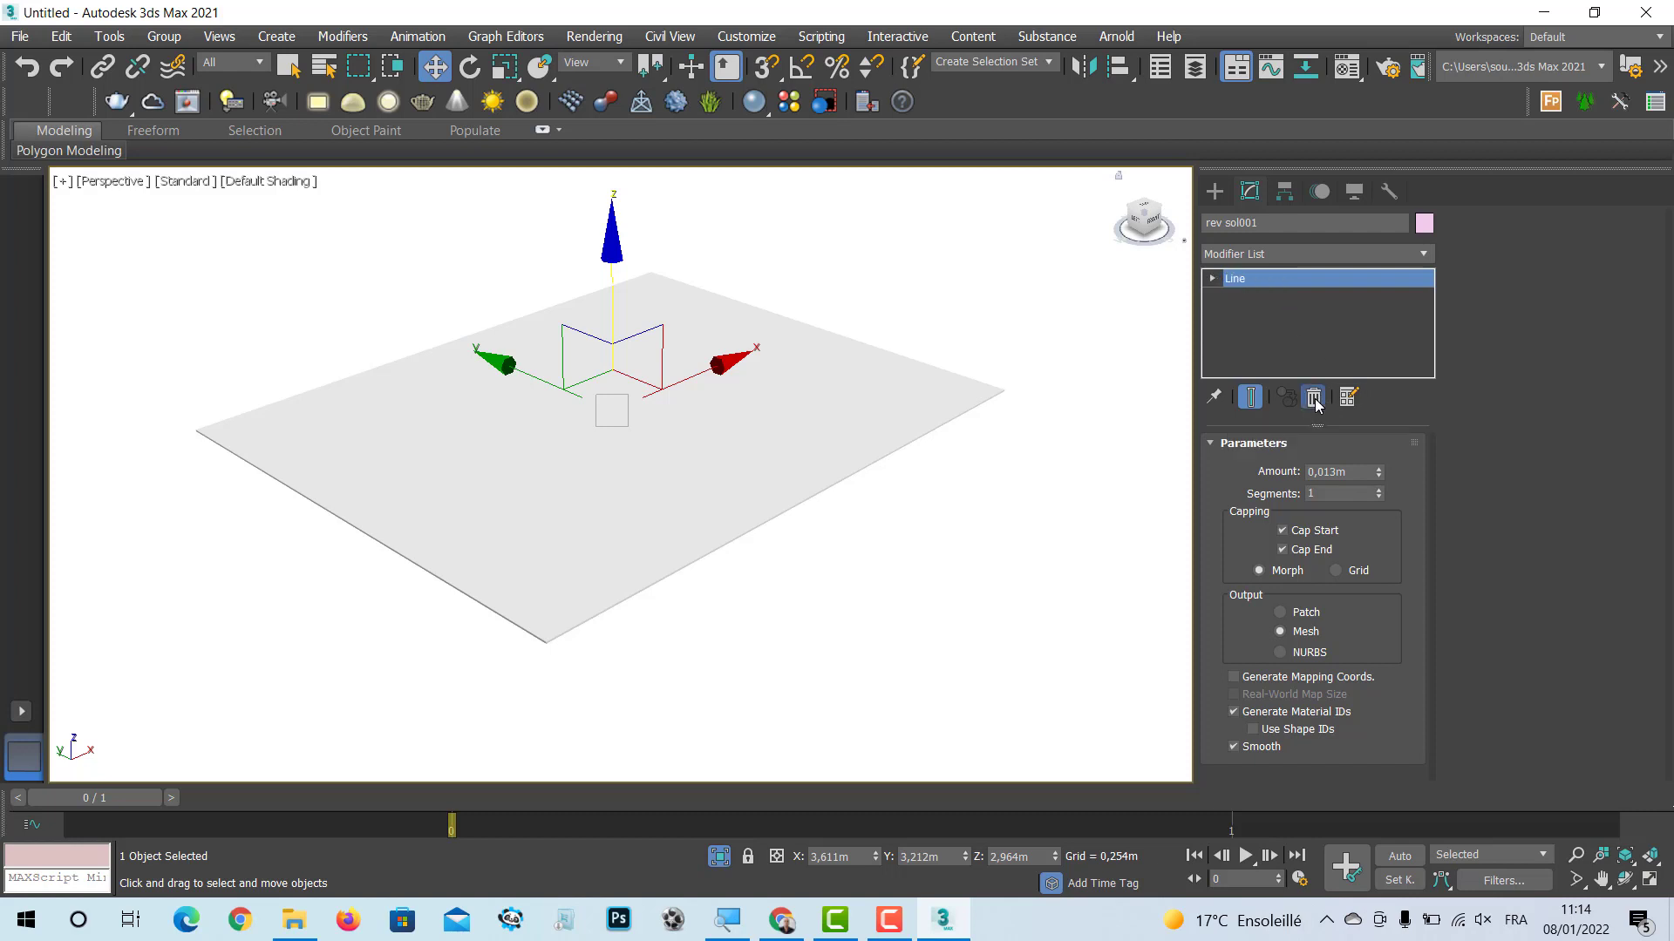
Step: Draw a square spline about 1 m on each side inside the ceiling outline in the top view
{"action": "left_click_drag", "start_coordinate": [927, 312], "coordinate": [800, 493]}
{"action": "key", "text": "alt+w"}
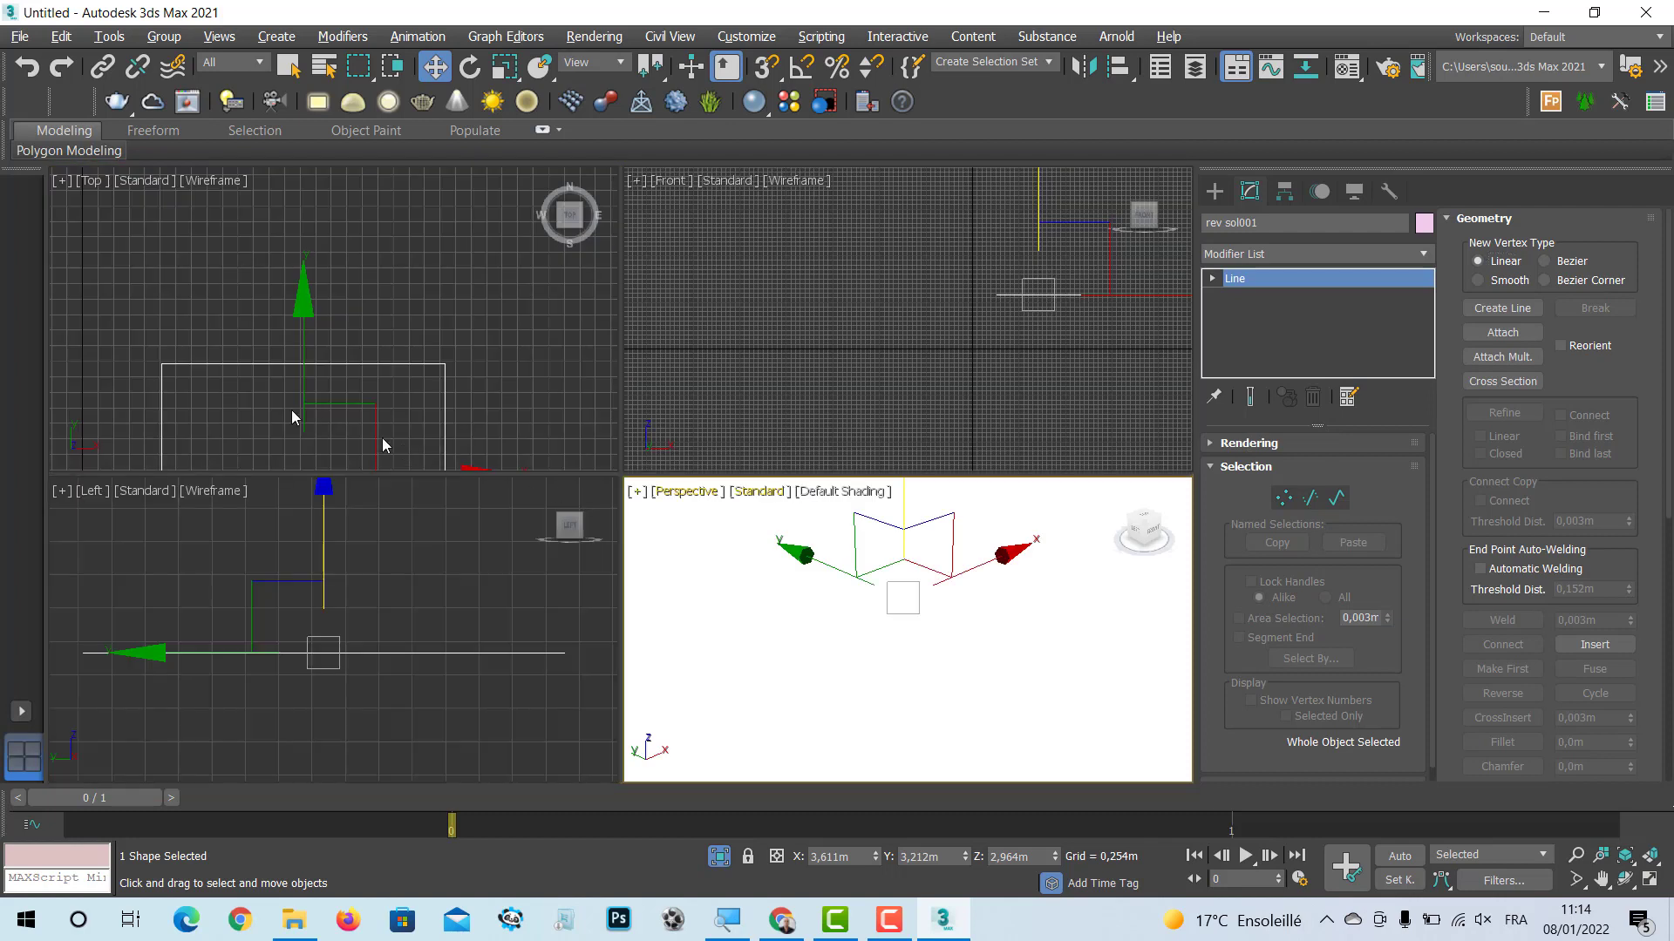
{"action": "key", "text": "alt+w"}
{"action": "middle_click_drag", "start_coordinate": [673, 521], "coordinate": [658, 373]}
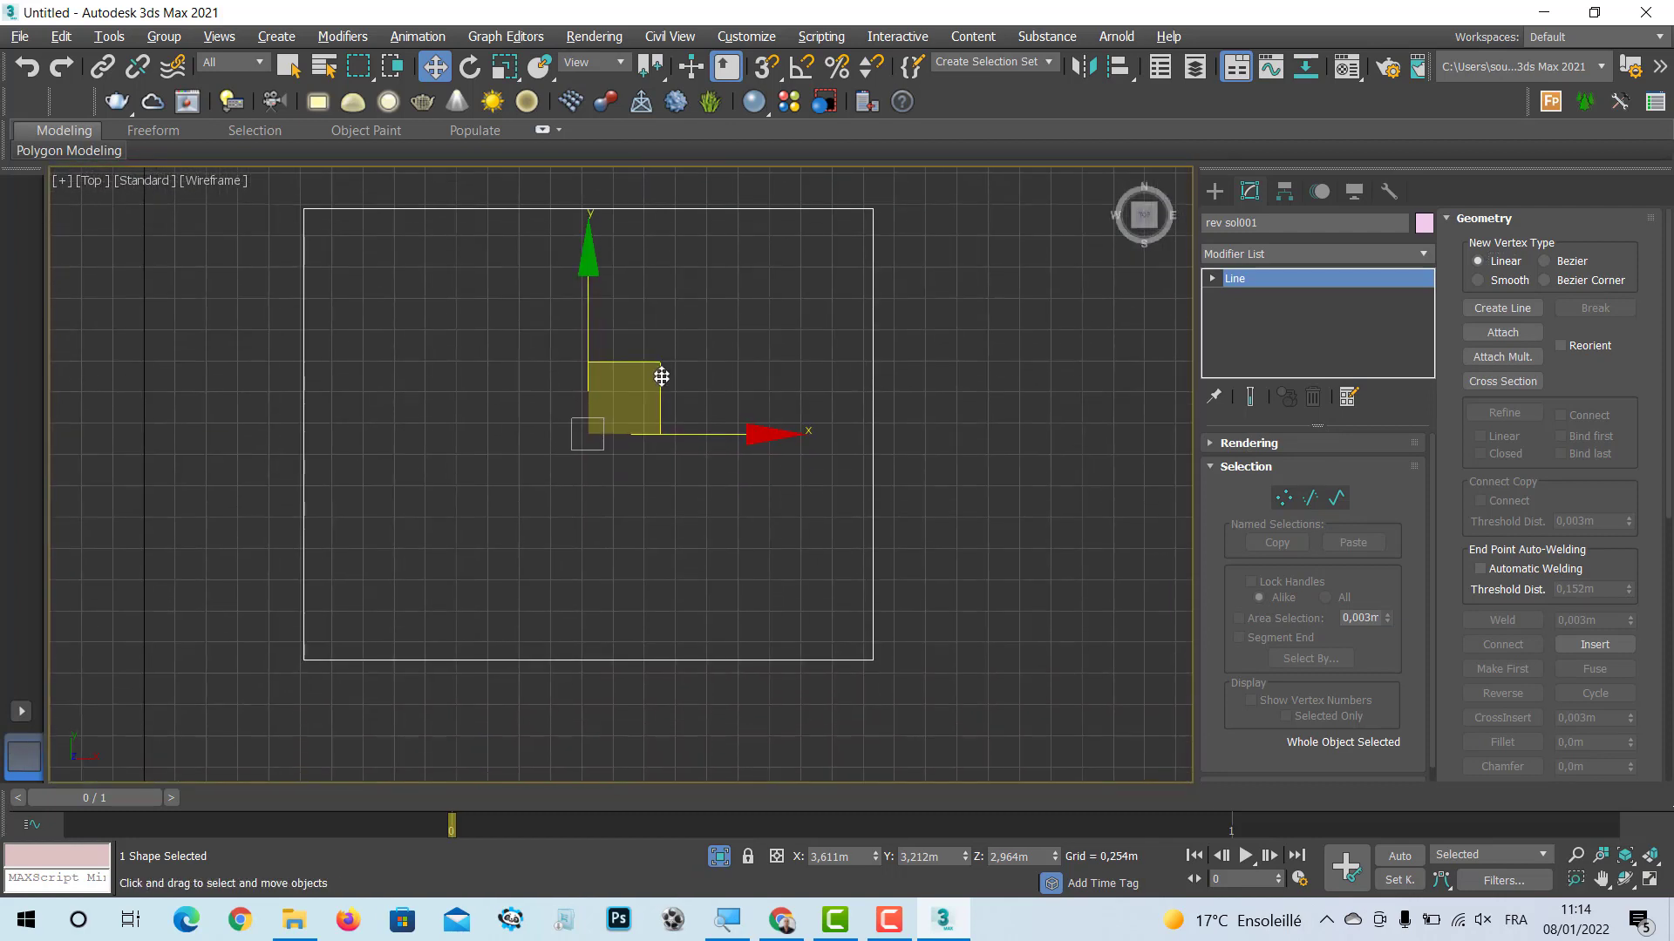
{"action": "left_click", "coordinate": [1216, 194]}
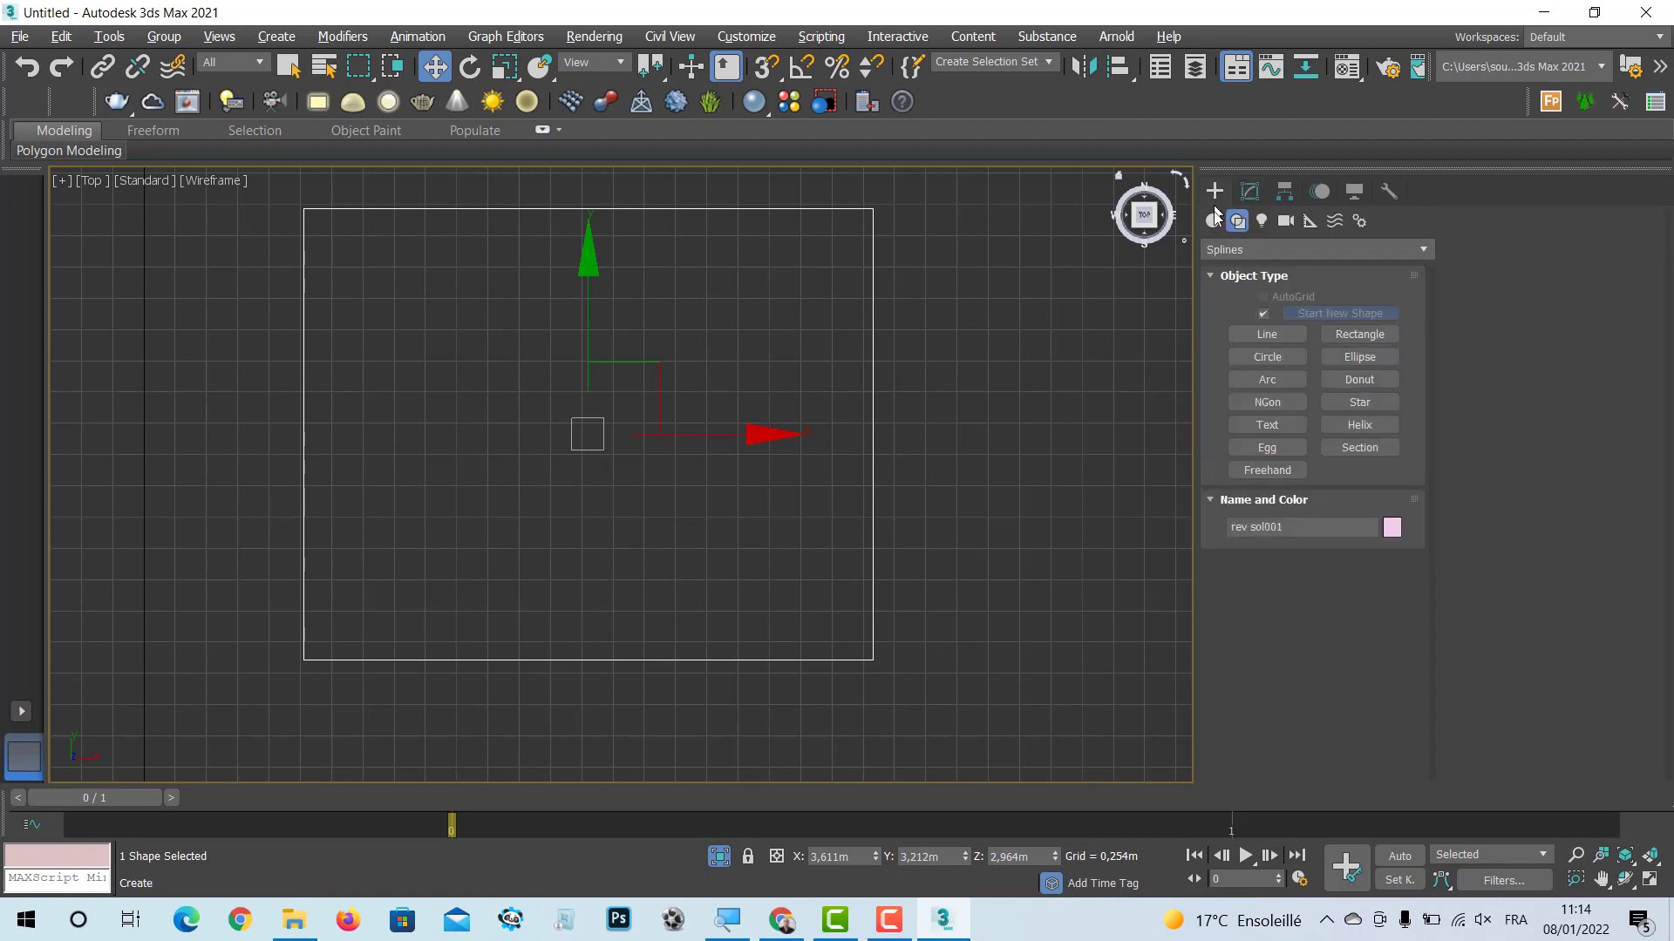
{"action": "left_click", "coordinate": [1343, 333]}
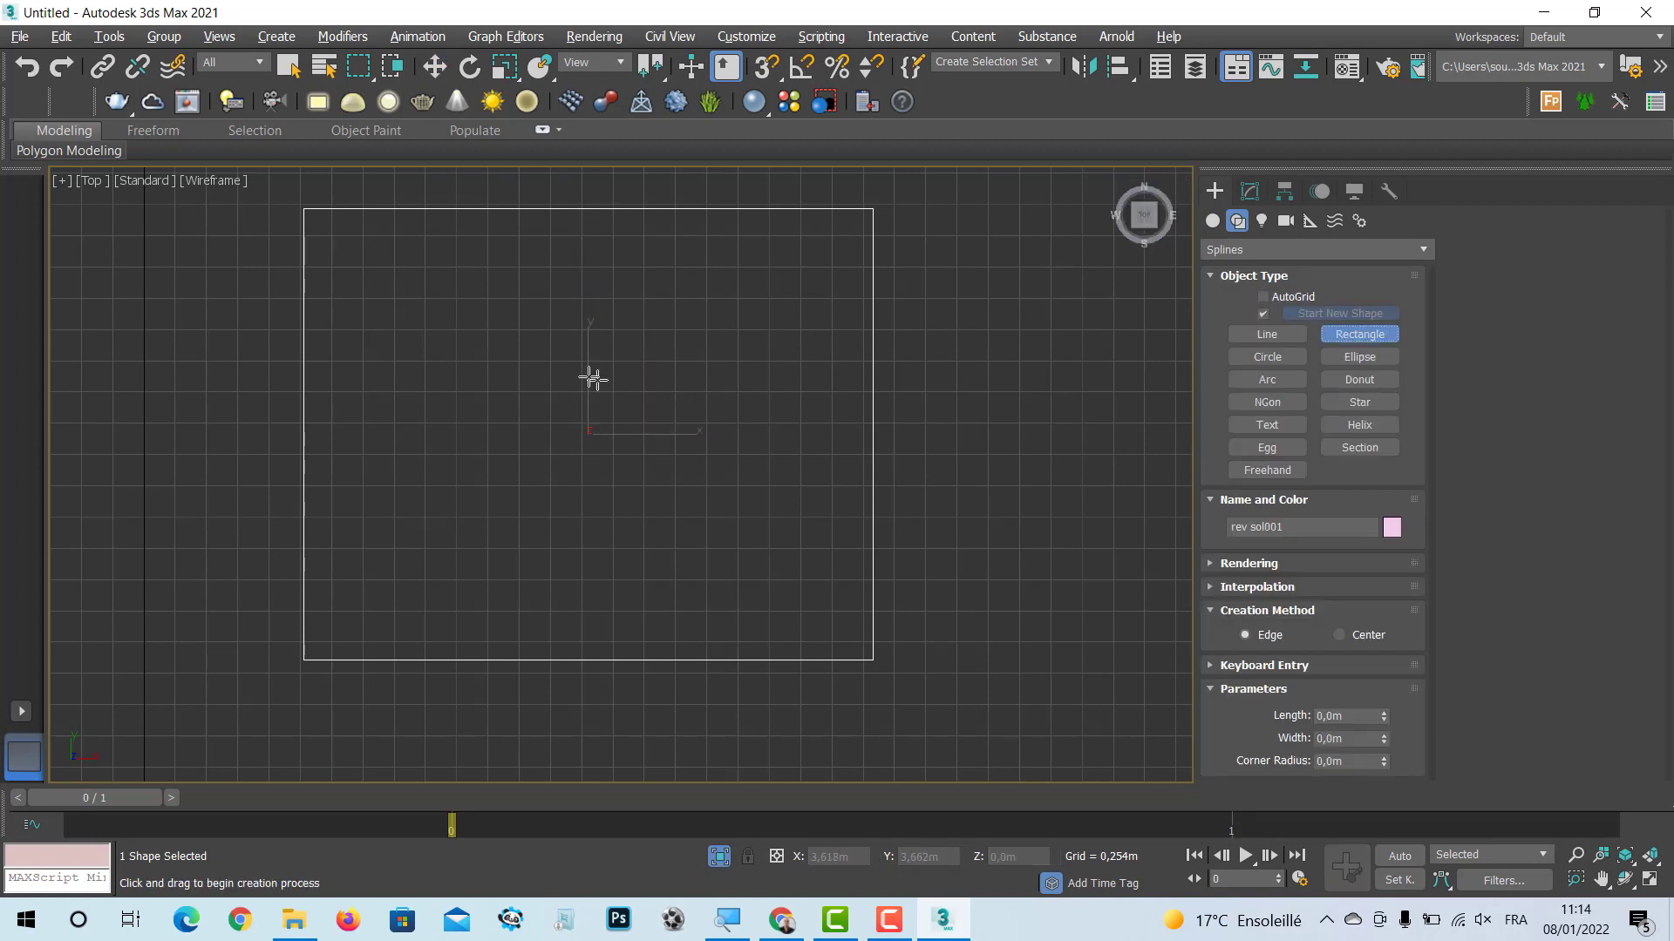
{"action": "left_click_drag", "start_coordinate": [506, 346], "coordinate": [629, 445]}
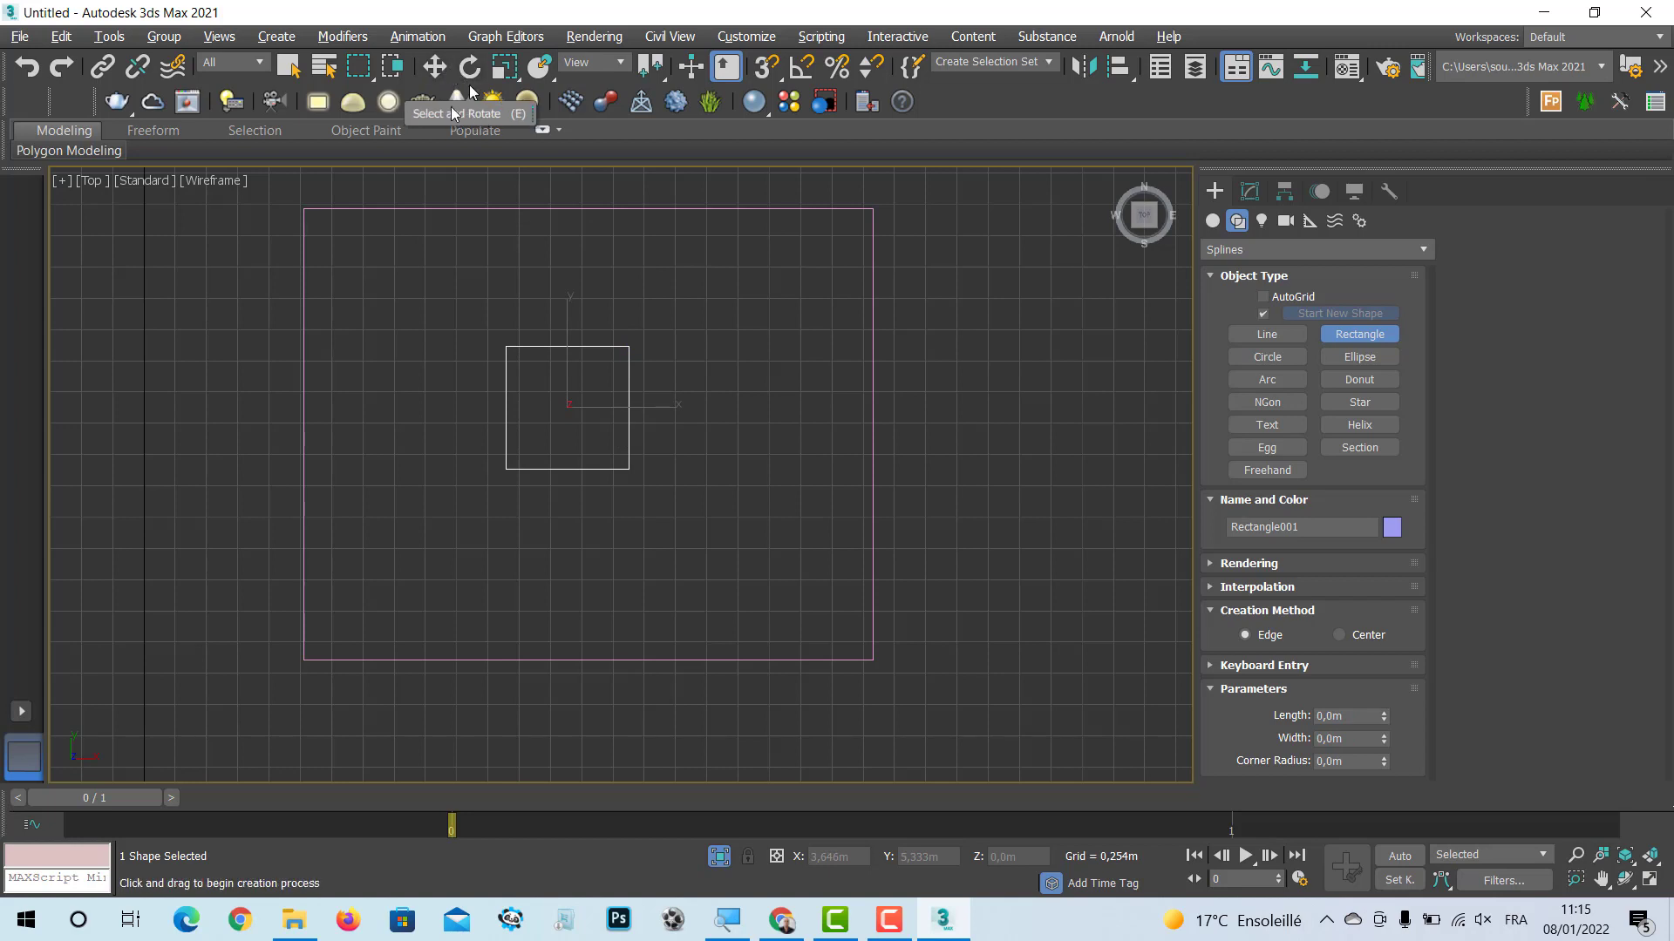
Step: Scale the square to about 175 percent and place it just inside the upper-right corner of the ceiling outline
{"action": "left_click", "coordinate": [434, 67]}
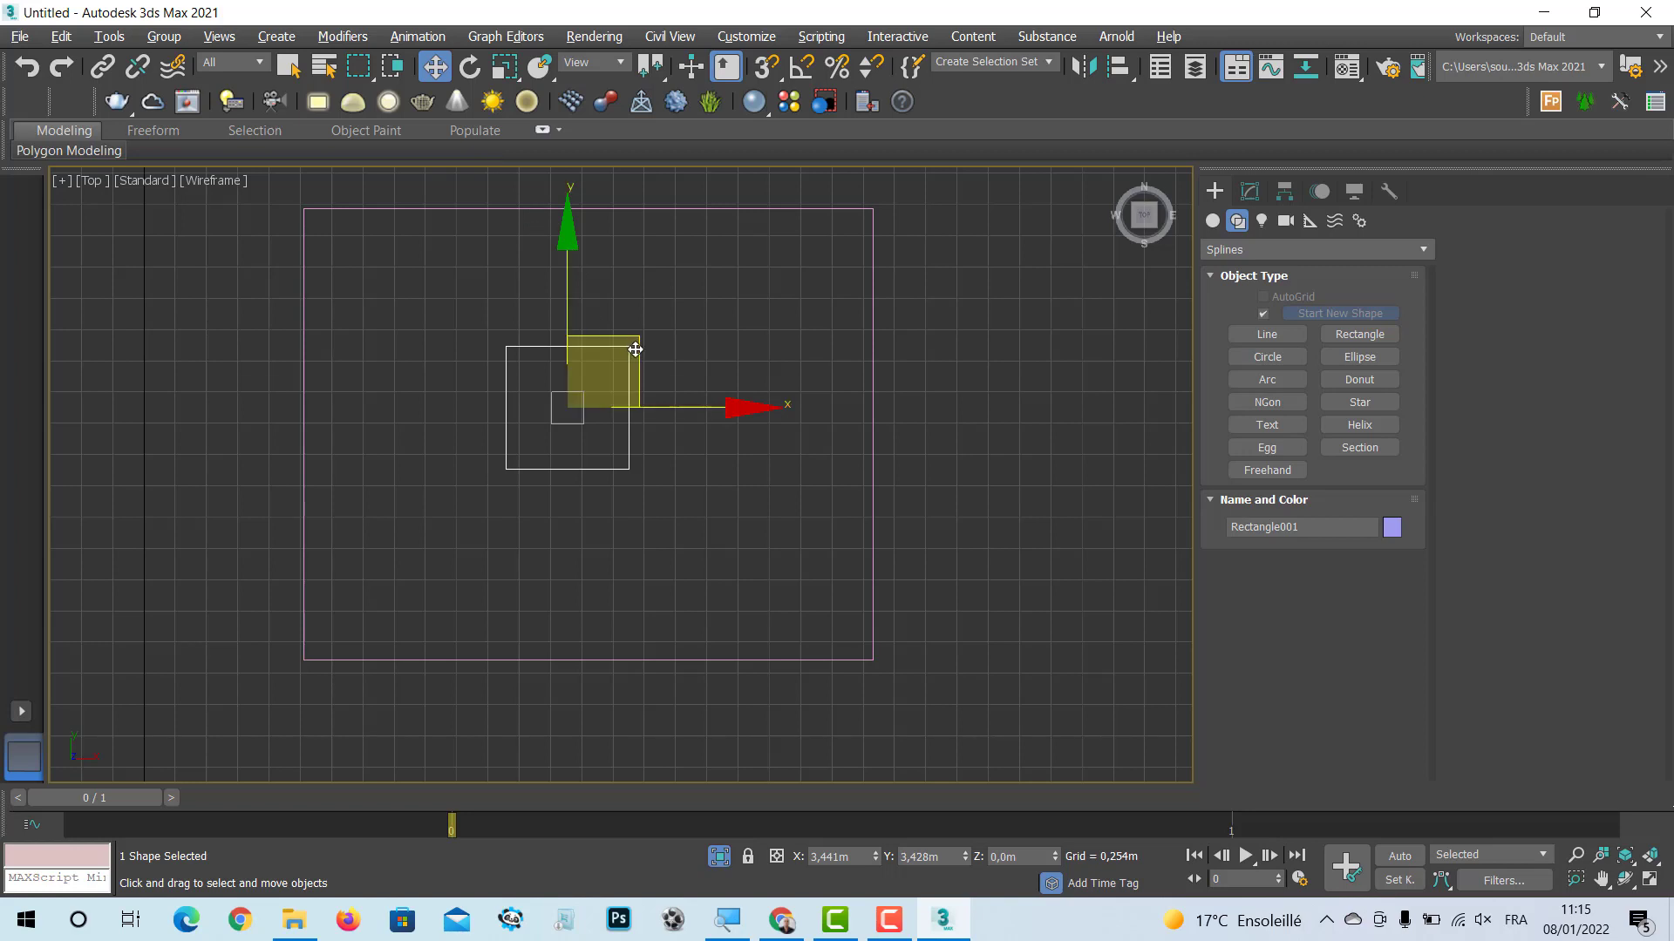
{"action": "left_click_drag", "start_coordinate": [638, 347], "coordinate": [871, 221]}
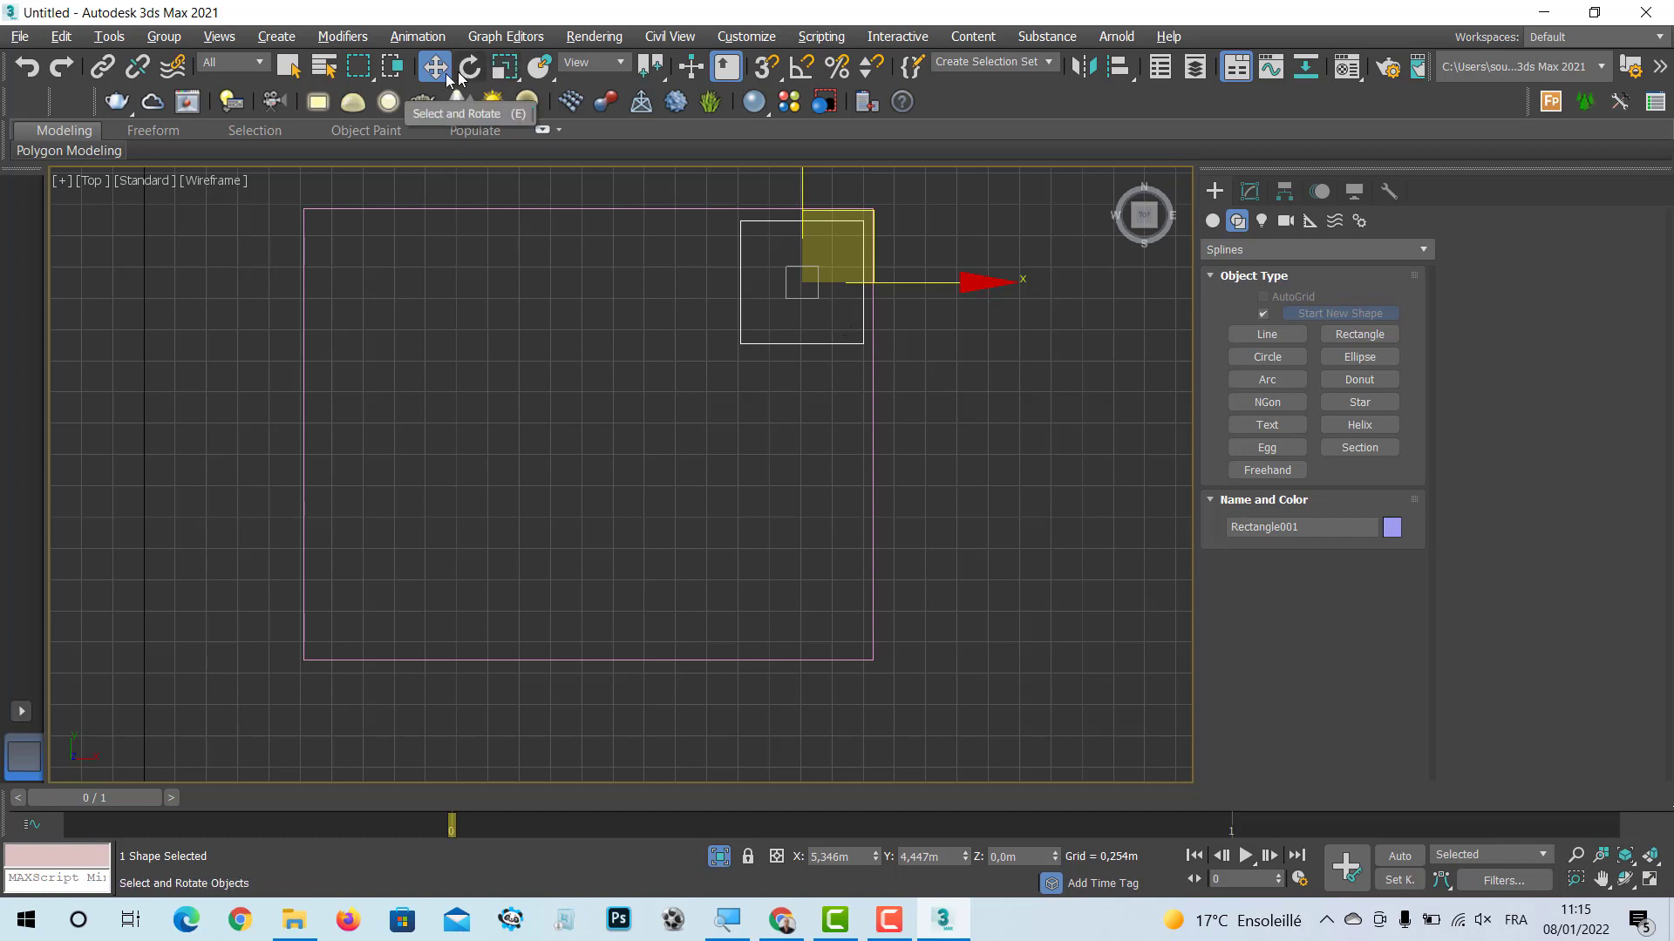
{"action": "left_click", "coordinate": [503, 67]}
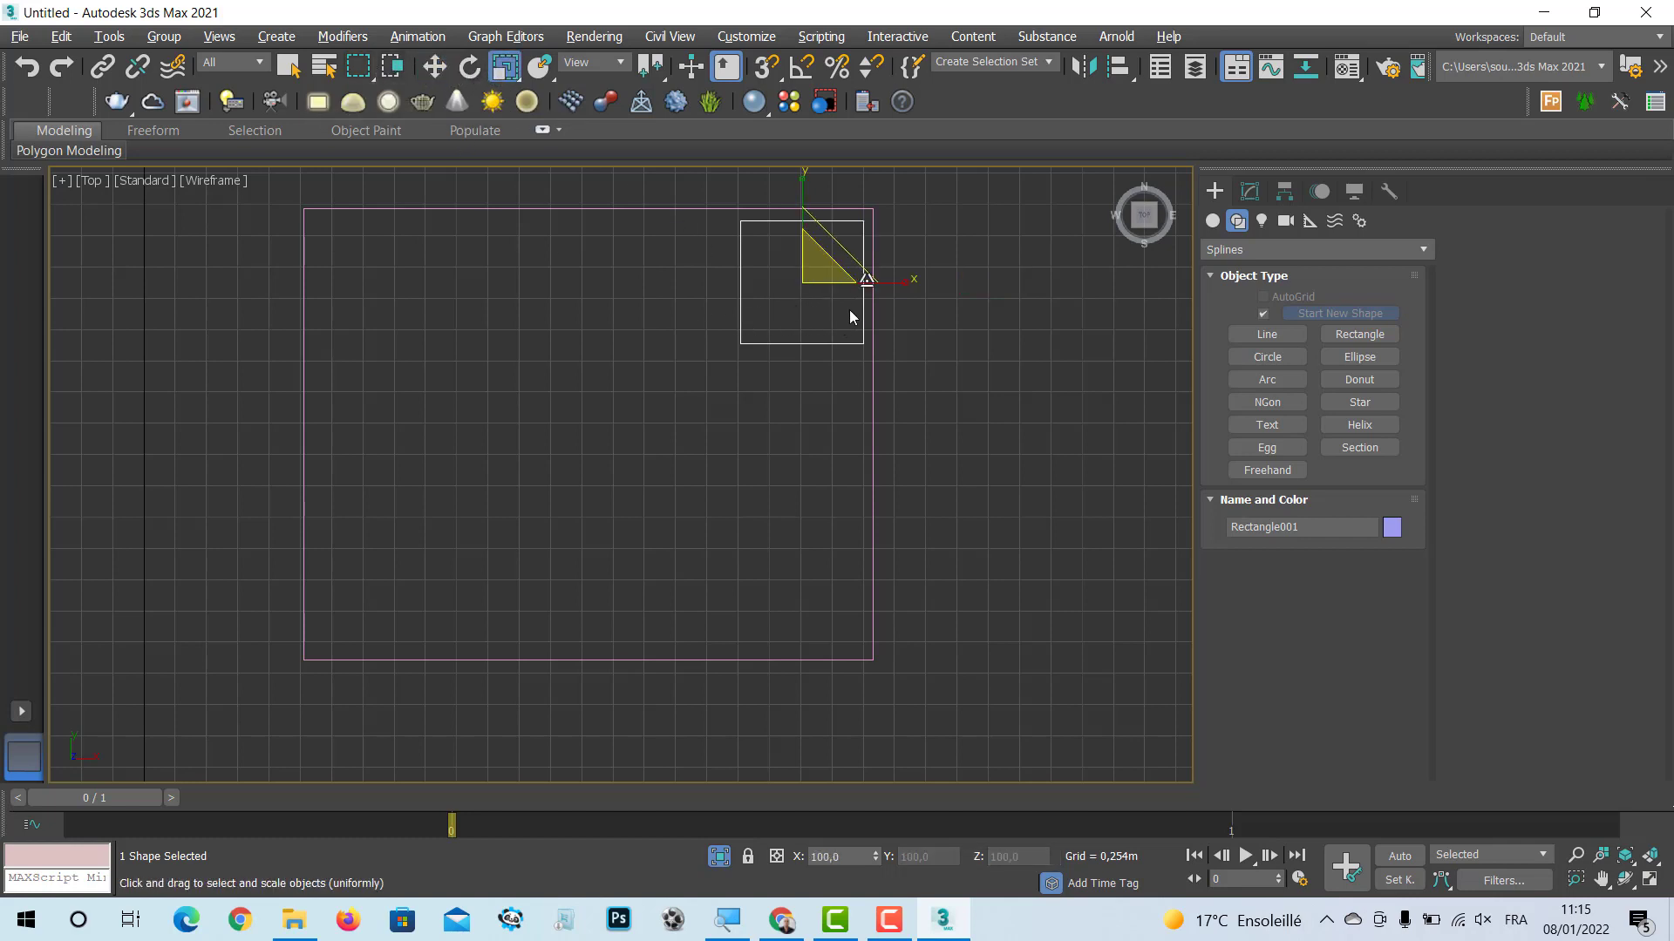
{"action": "left_click_drag", "start_coordinate": [820, 267], "coordinate": [824, 218]}
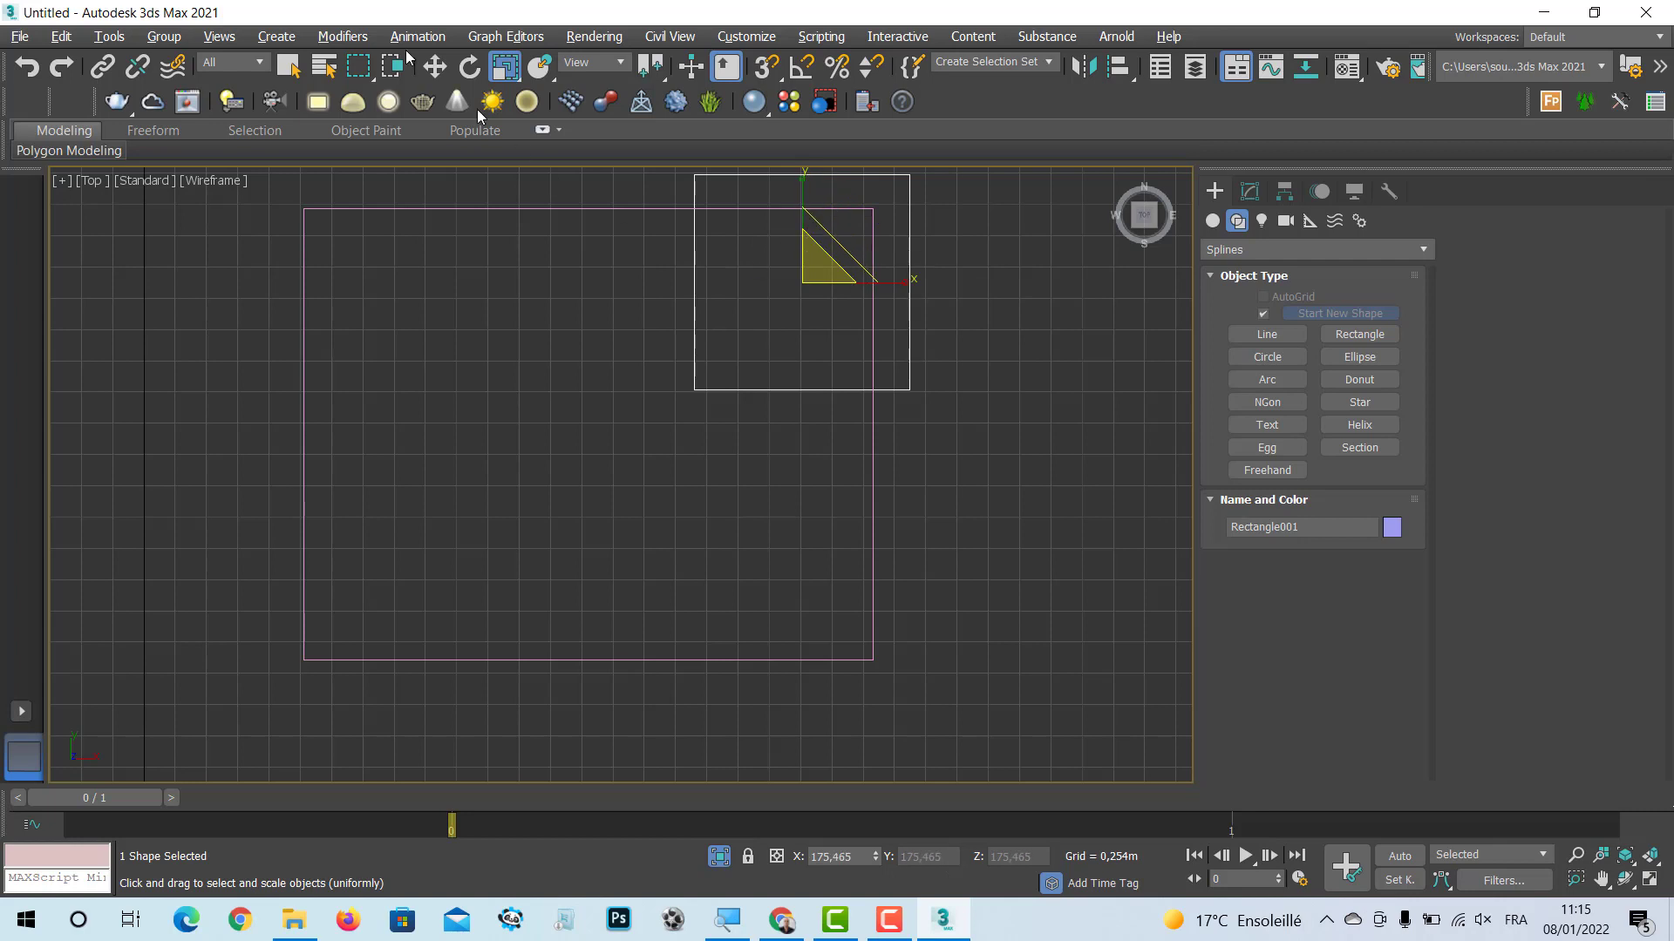
{"action": "left_click", "coordinate": [434, 66]}
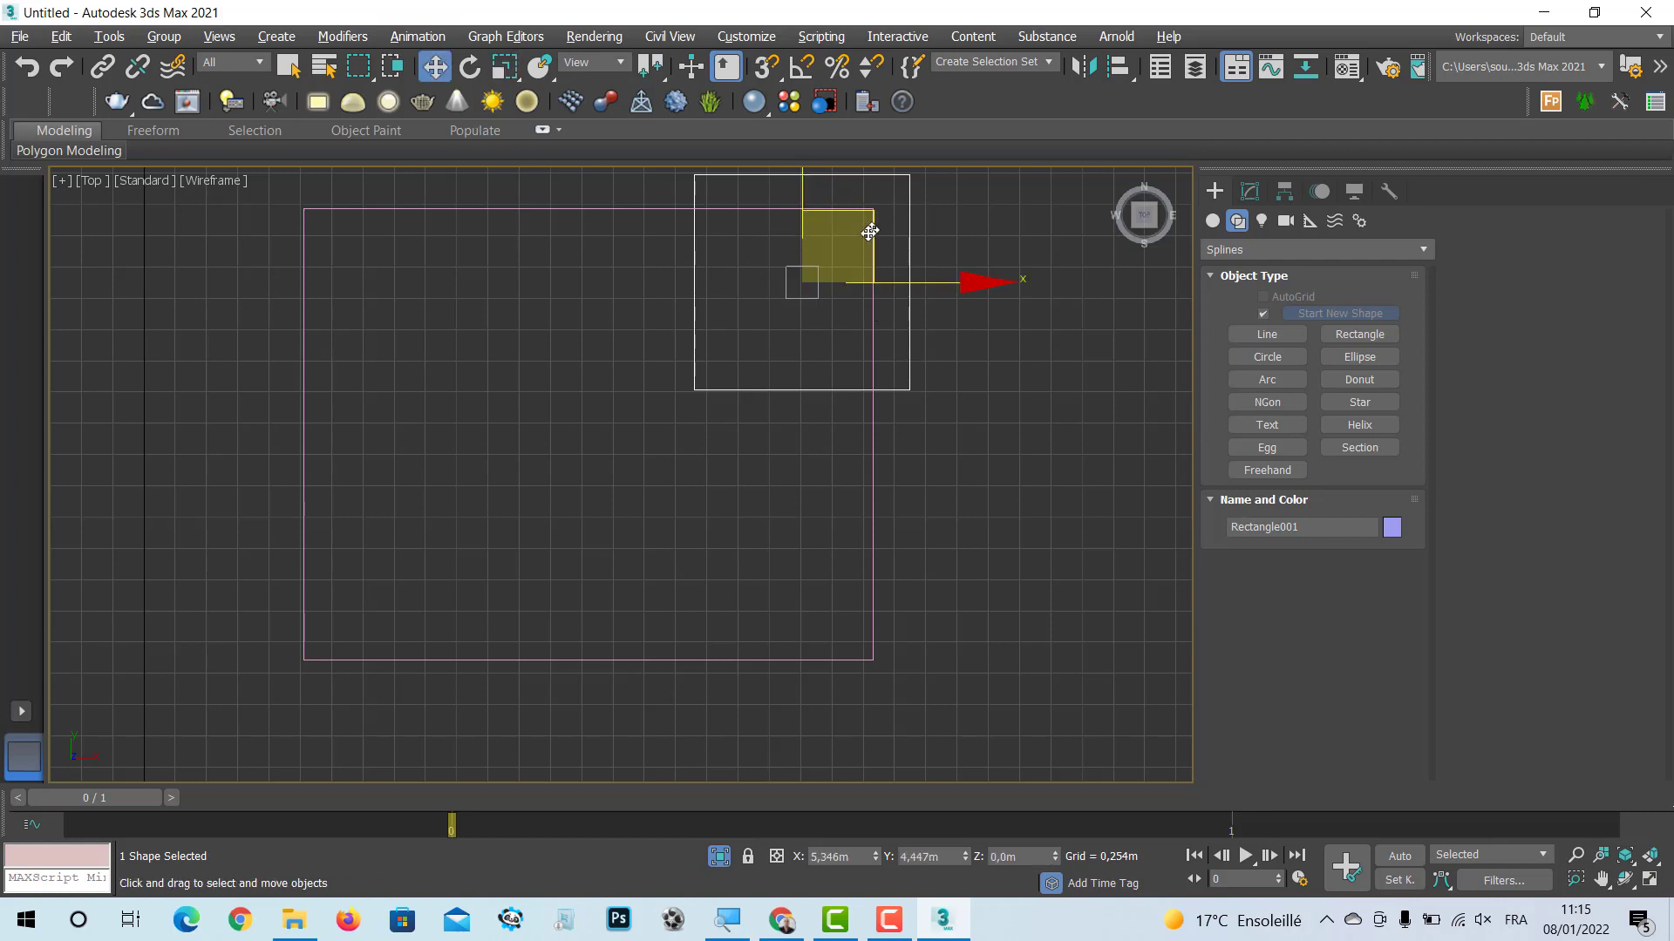
{"action": "left_click_drag", "start_coordinate": [869, 232], "coordinate": [829, 270]}
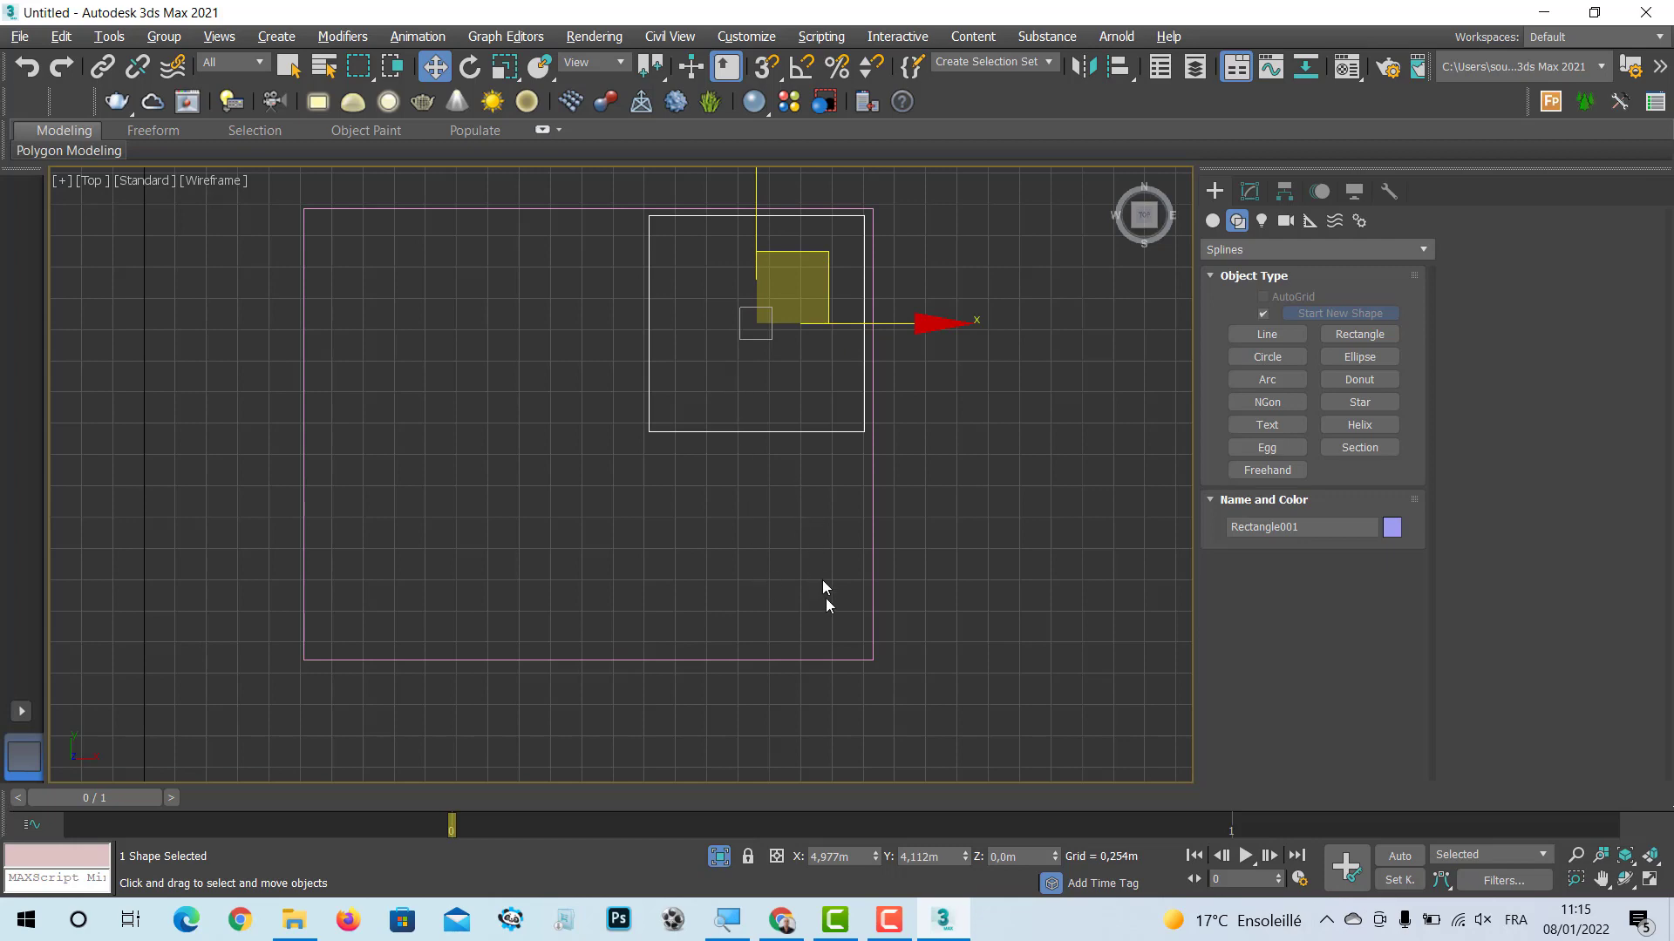
Step: Raise the square to the height of the ceiling outline by copying the outline's Z position of 2,964m to it
{"action": "key", "text": "alt+w"}
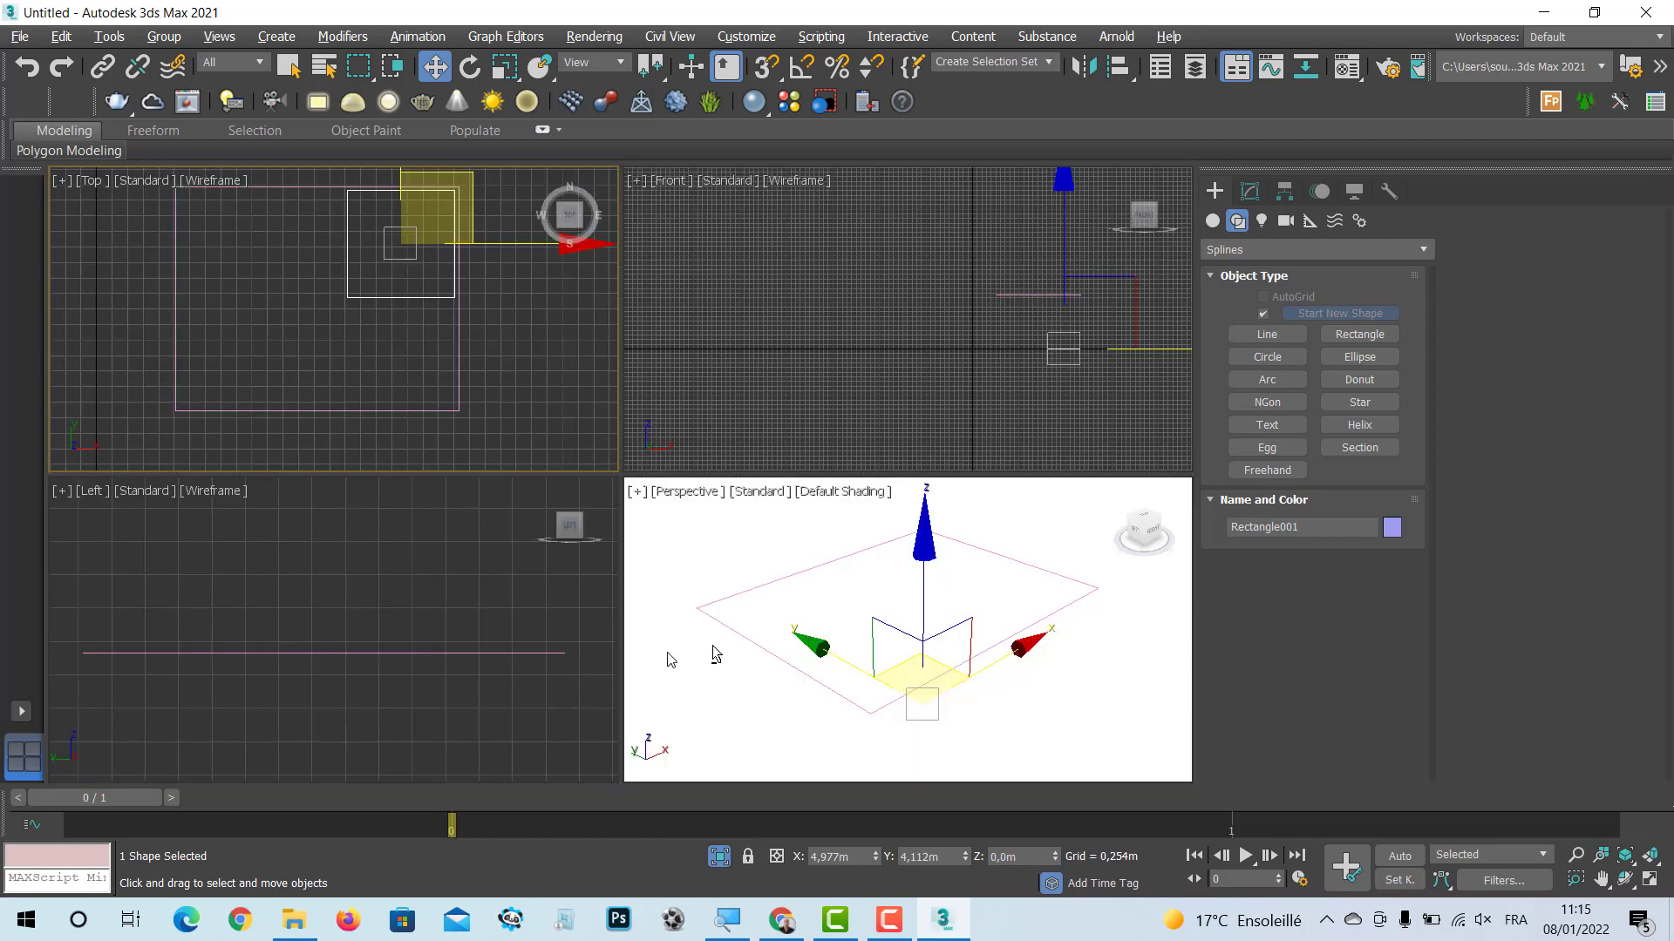
{"action": "right_click", "coordinate": [451, 638]}
{"action": "key", "text": "alt+w"}
{"action": "scroll", "coordinate": [488, 654], "scroll_direction": "down", "scroll_amount": 5}
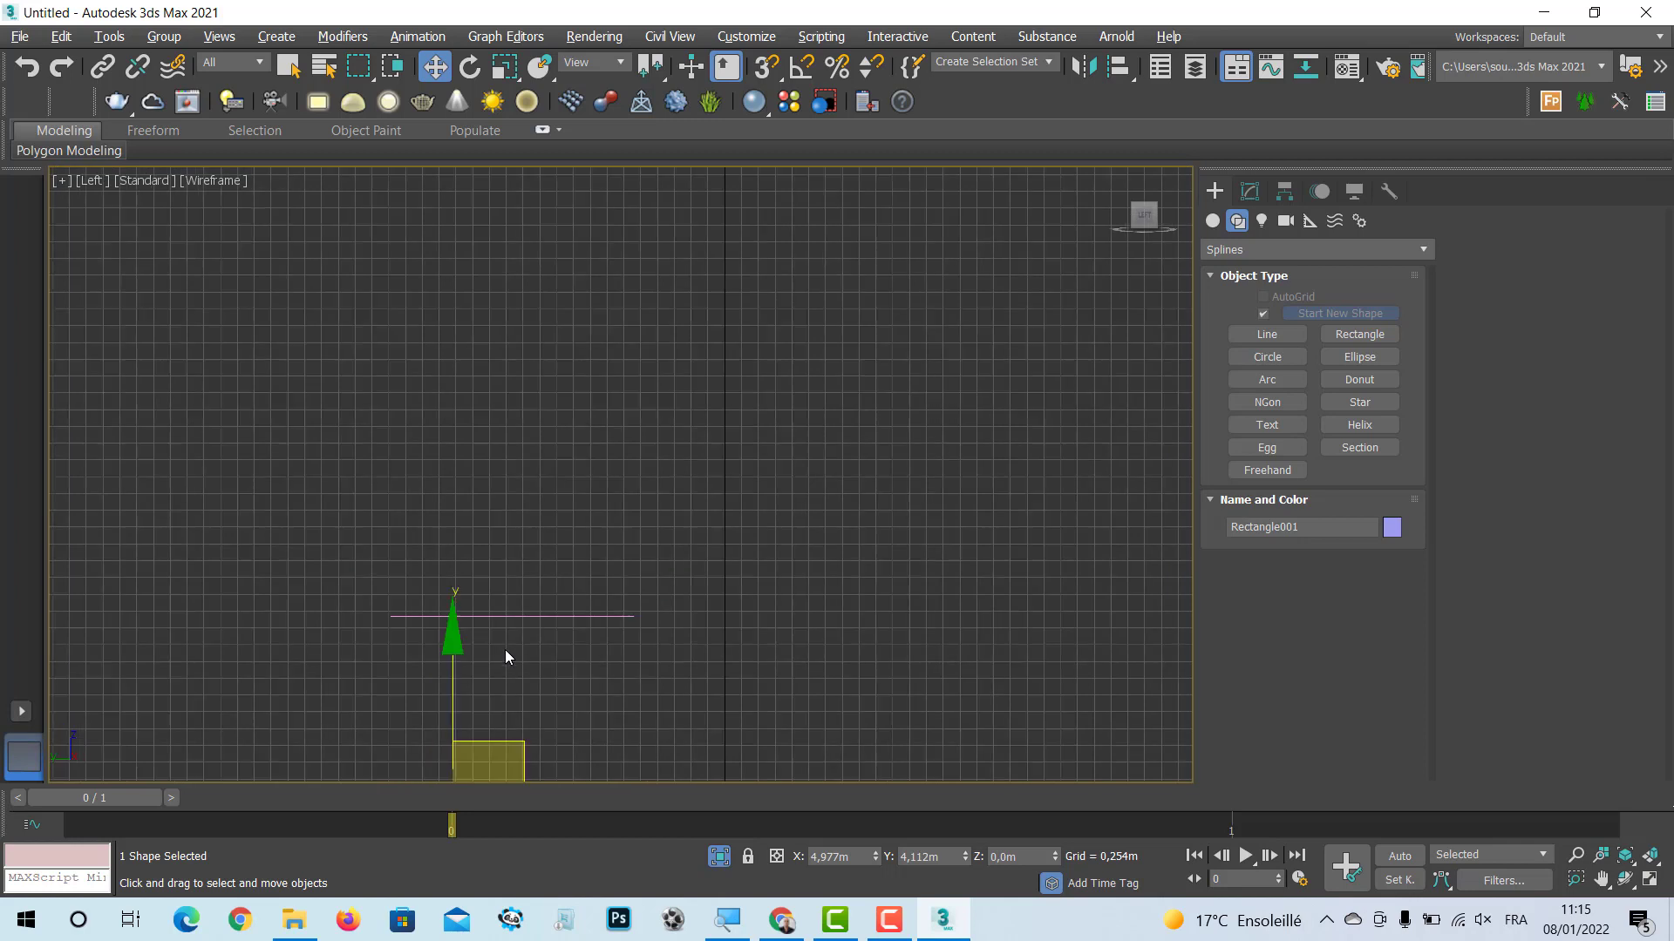
{"action": "middle_click_drag", "start_coordinate": [505, 651], "coordinate": [514, 531]}
{"action": "scroll", "coordinate": [465, 654], "scroll_direction": "up", "scroll_amount": 2}
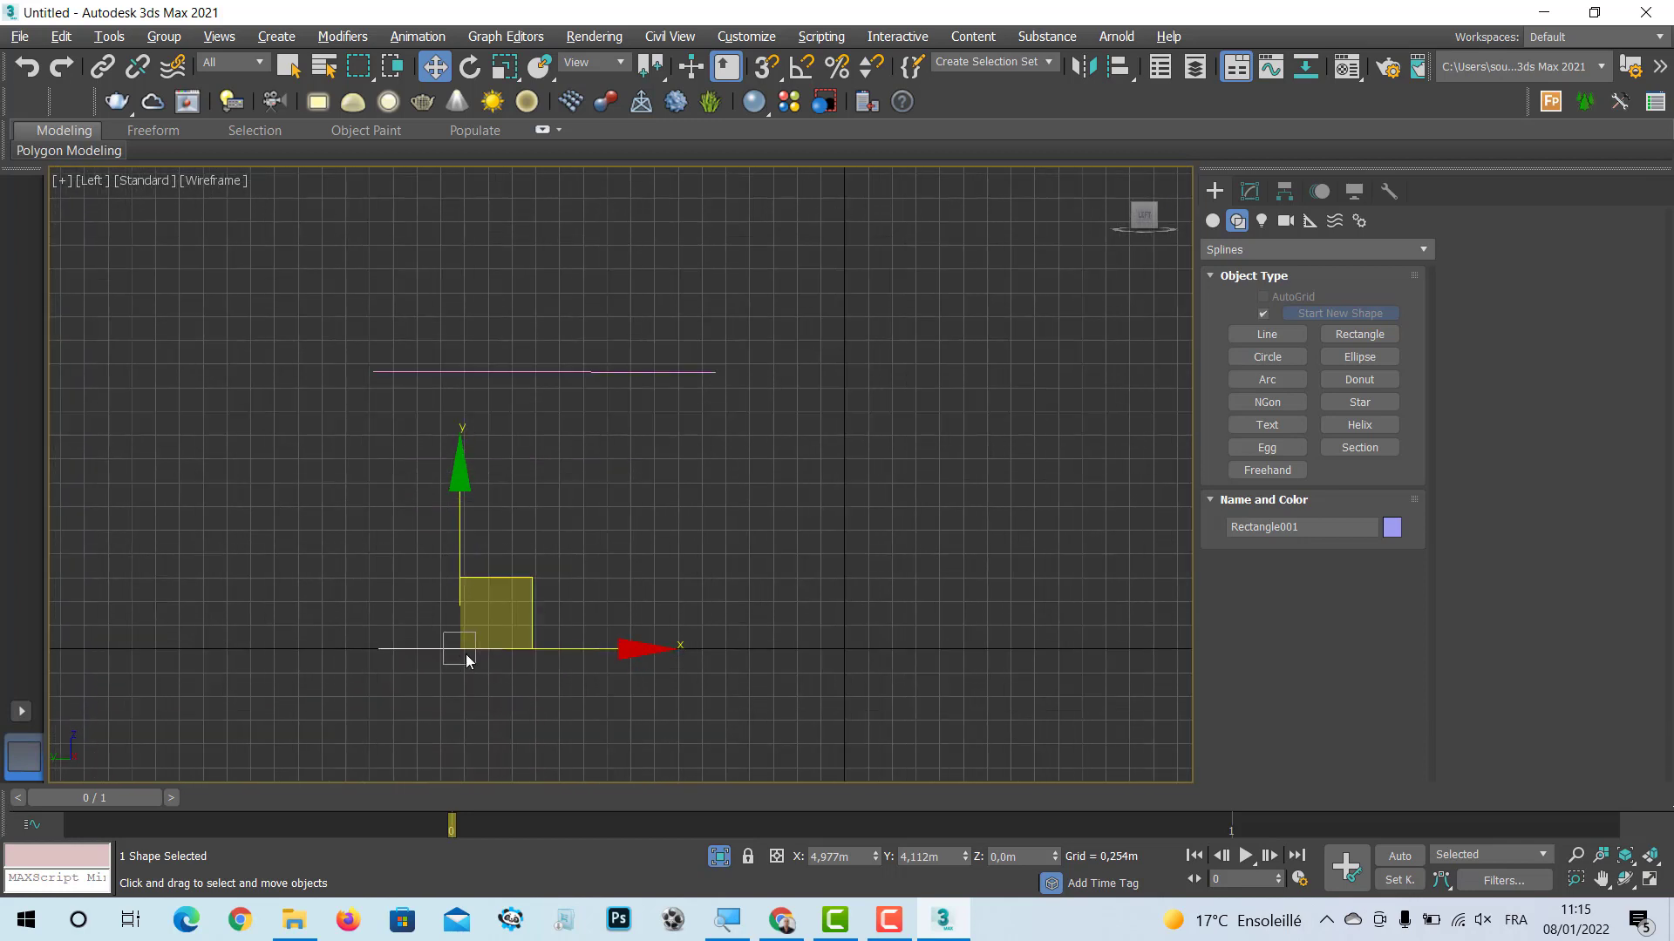
{"action": "left_click", "coordinate": [605, 373]}
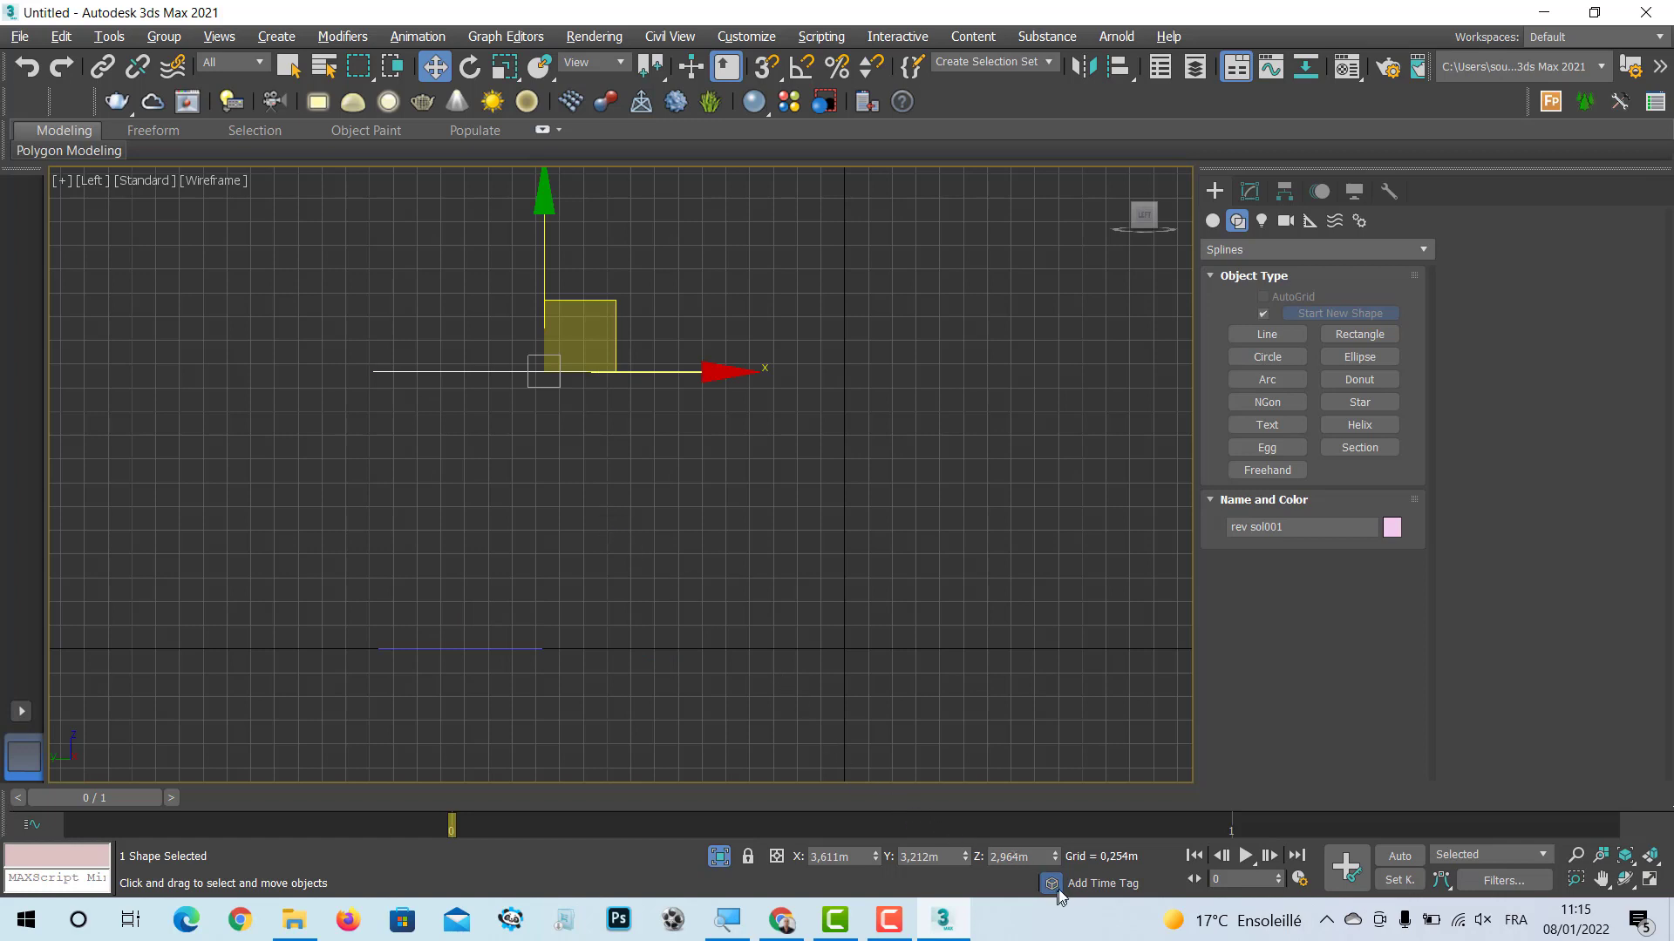
{"action": "left_click", "coordinate": [1011, 857]}
{"action": "key", "text": "ctrl+c"}
{"action": "left_click", "coordinate": [493, 651]}
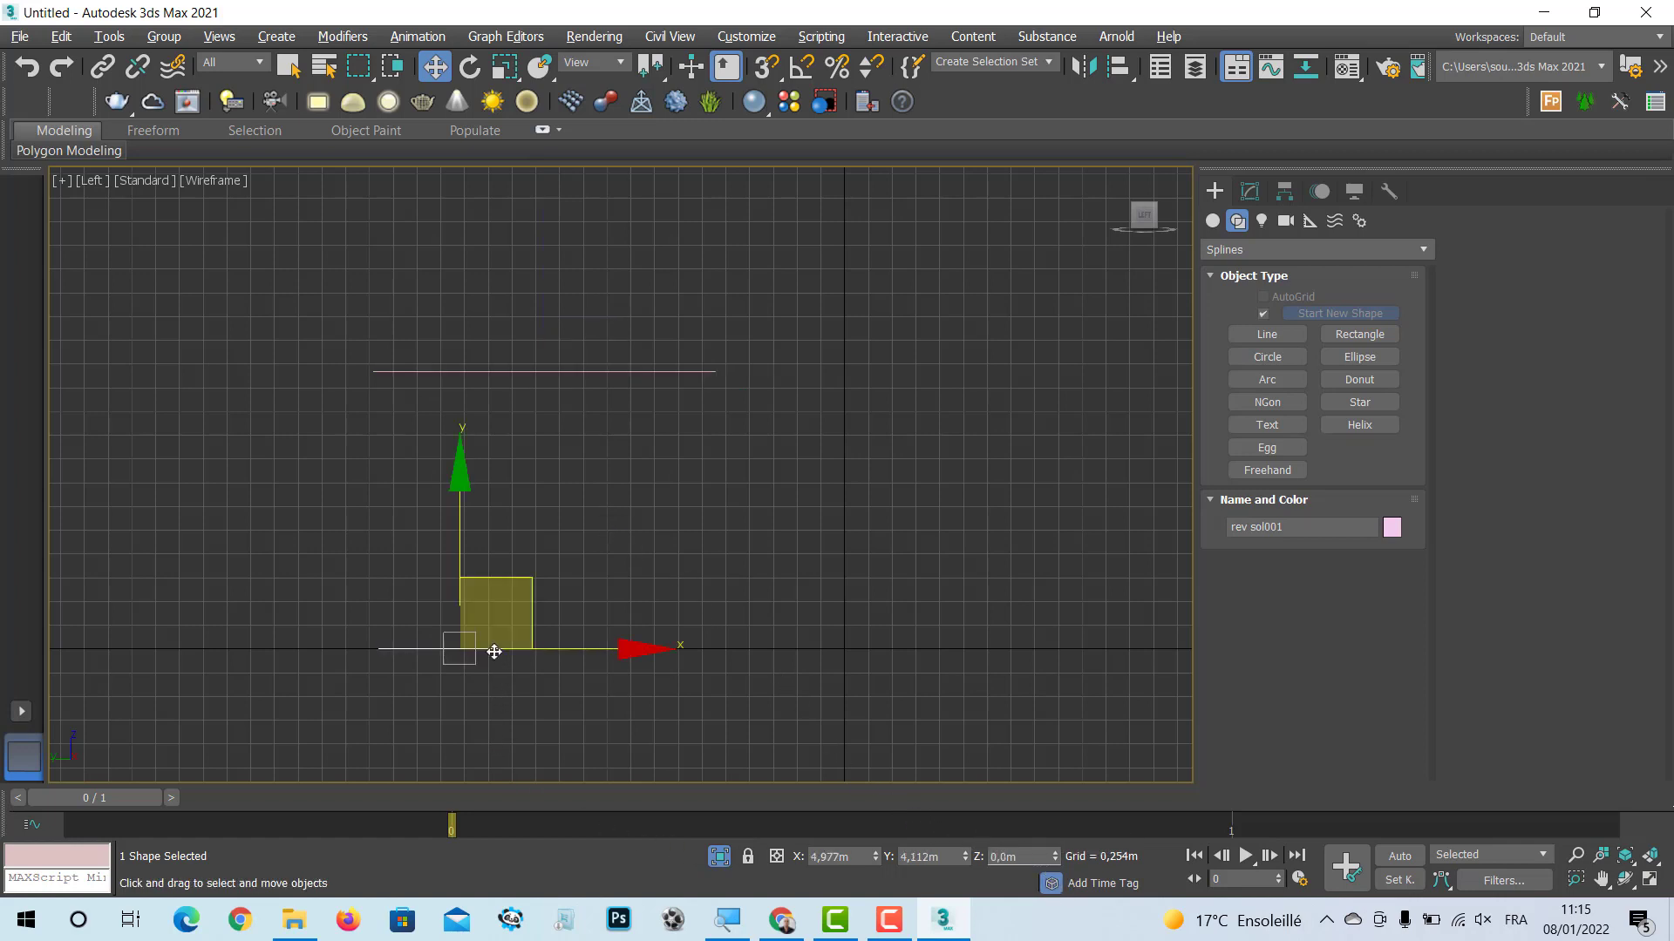
{"action": "left_click", "coordinate": [1012, 857]}
{"action": "key", "text": "ctrl+v"}
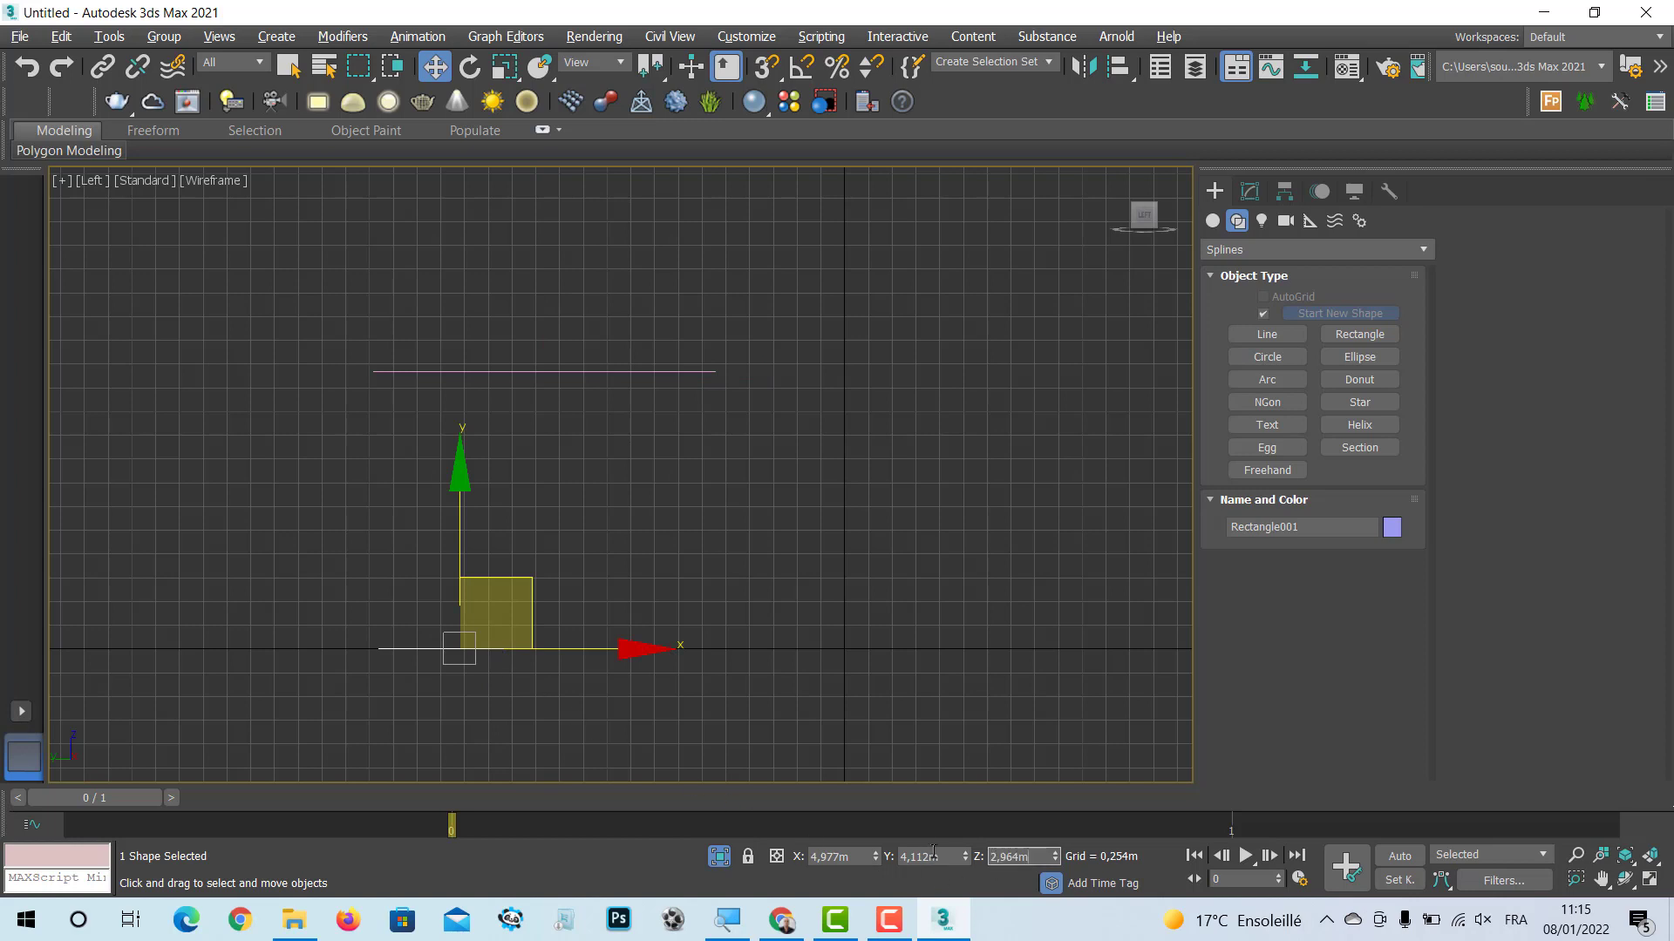
{"action": "key", "text": "Return"}
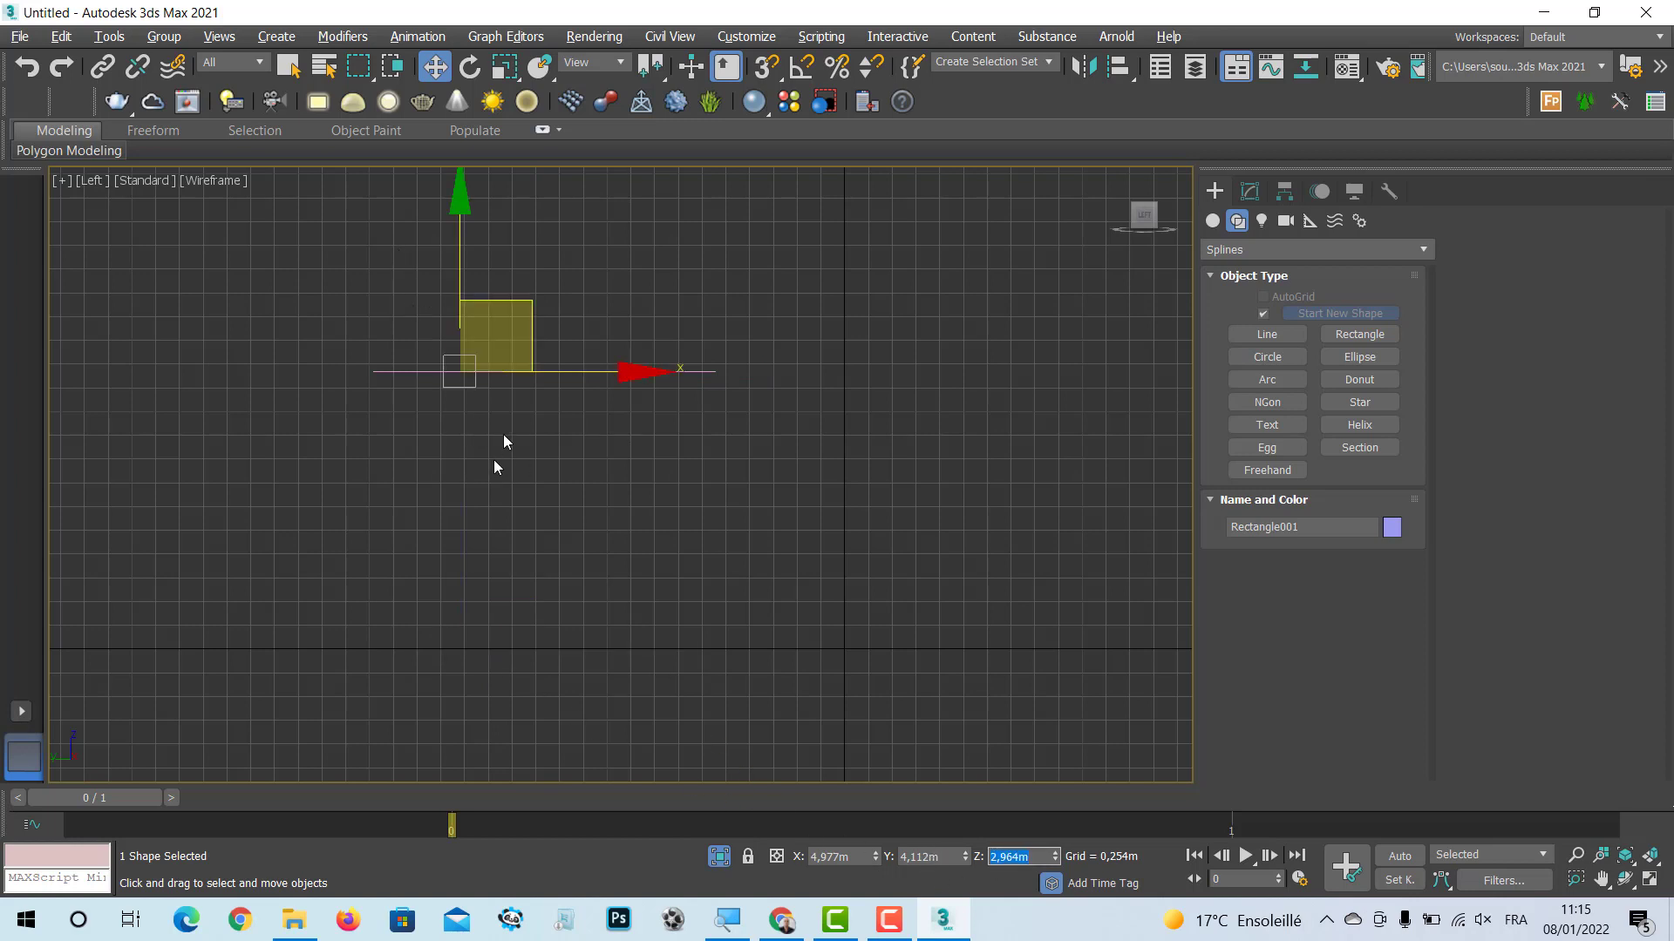
Step: In the top view, clone the square as an instance diagonally towards the middle of the ceiling outline
{"action": "key", "text": "alt+w"}
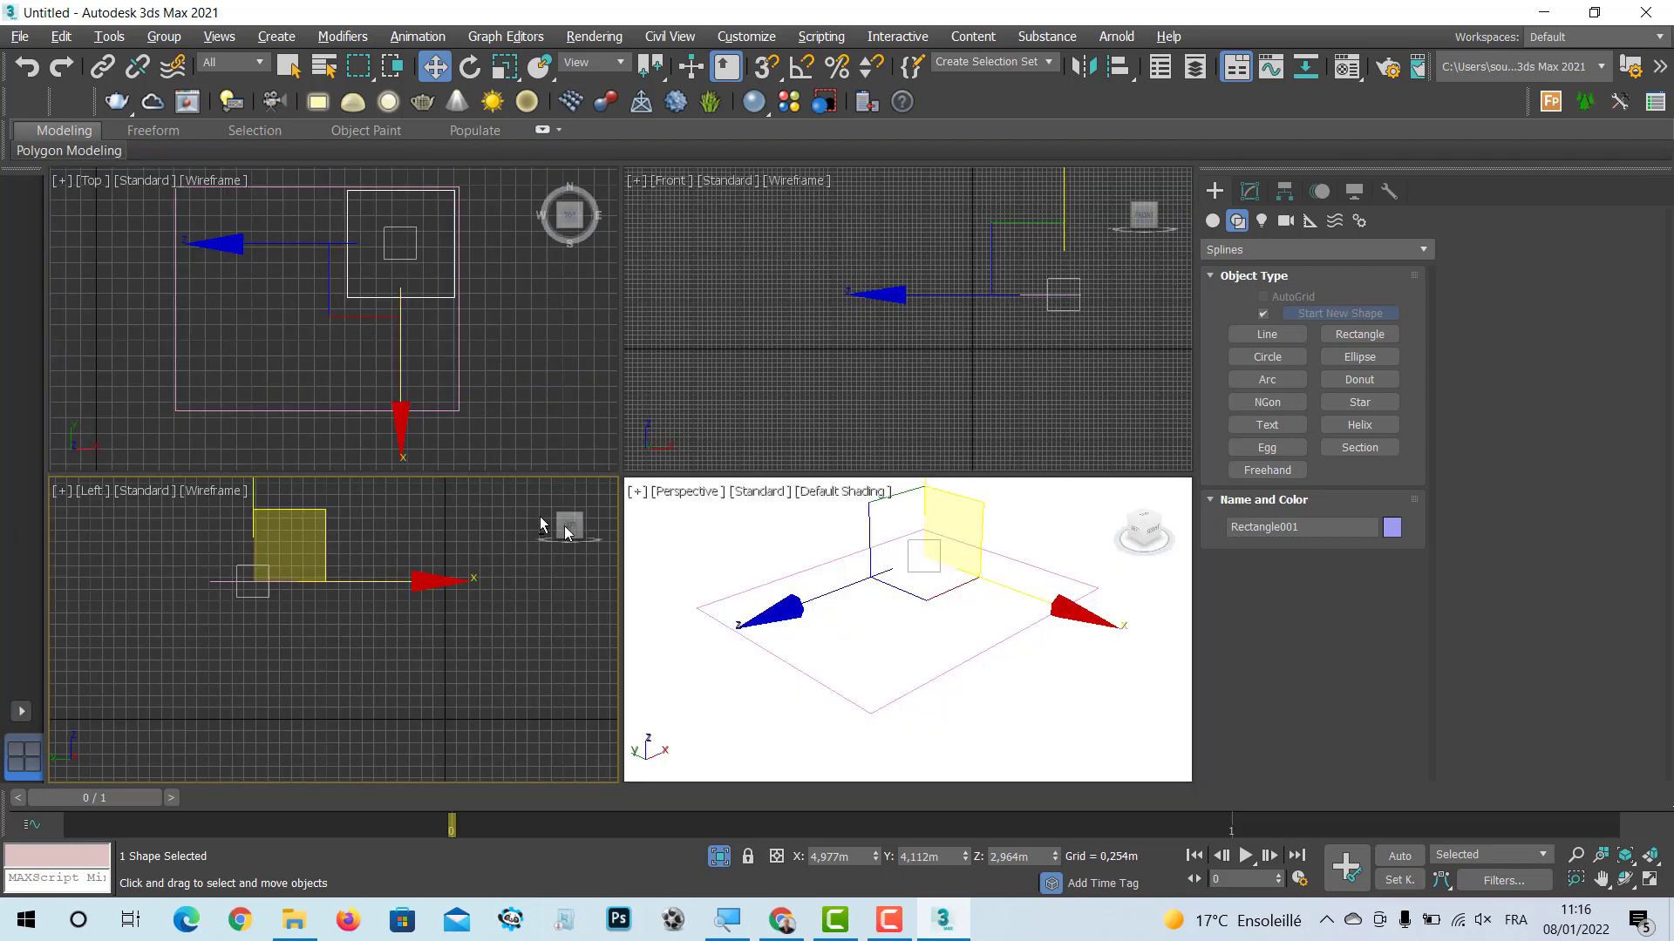
{"action": "middle_click_drag", "start_coordinate": [472, 415], "coordinate": [440, 360]}
{"action": "key", "text": "alt+w"}
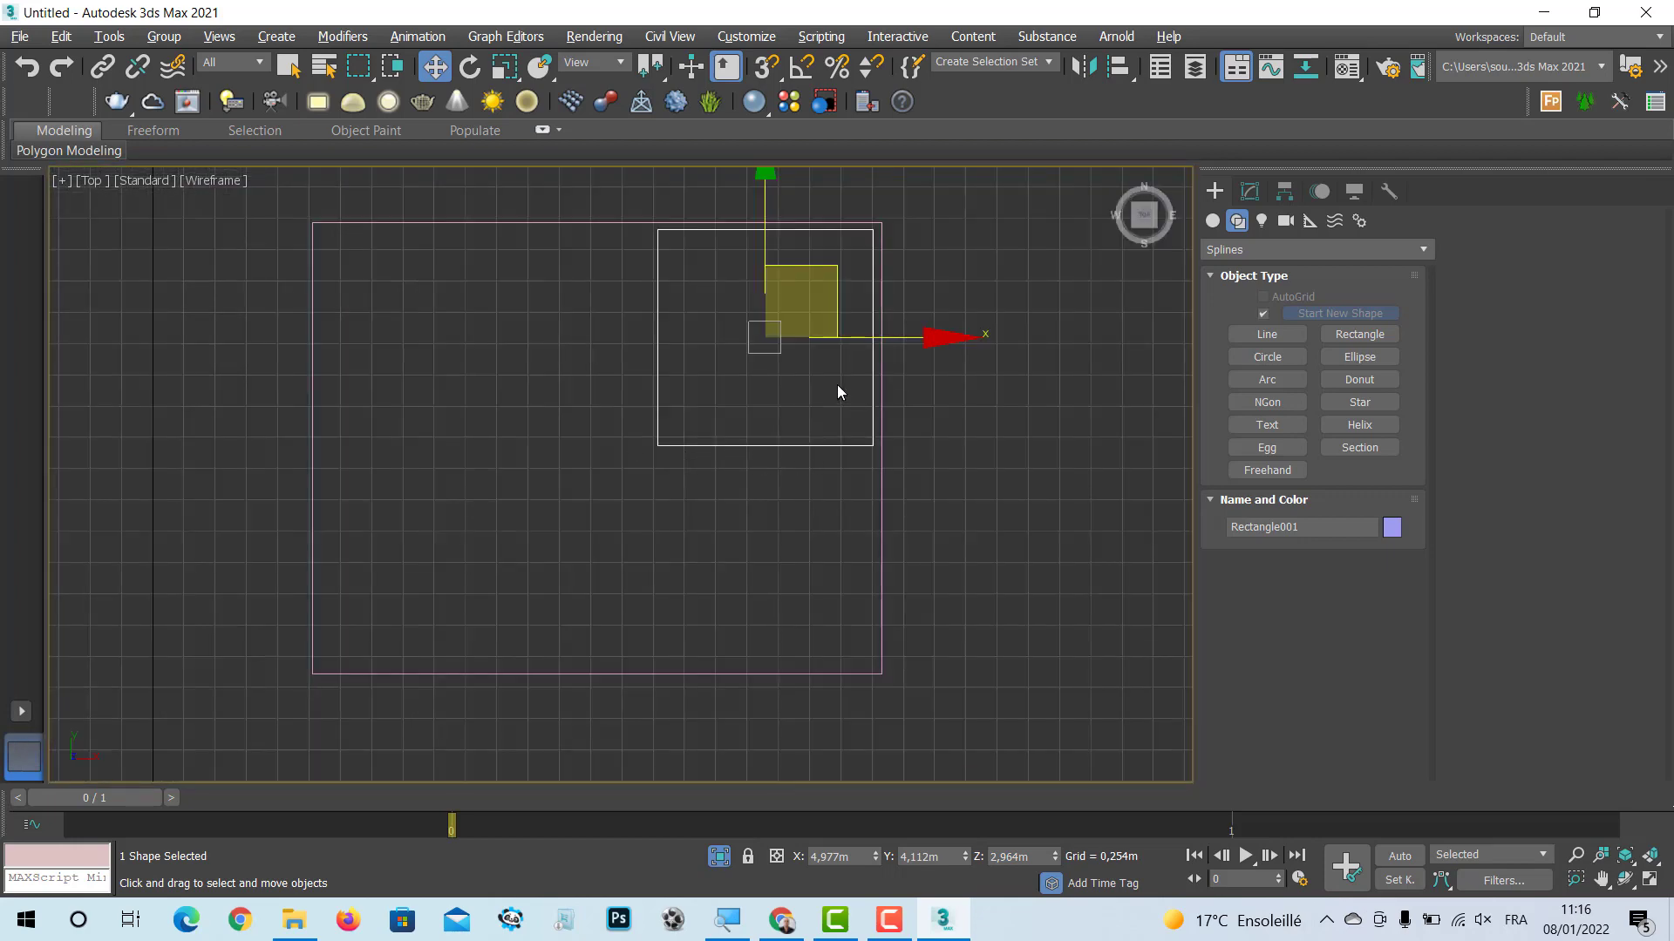
{"action": "left_click_drag", "start_coordinate": [837, 280], "coordinate": [680, 419], "text": "shift"}
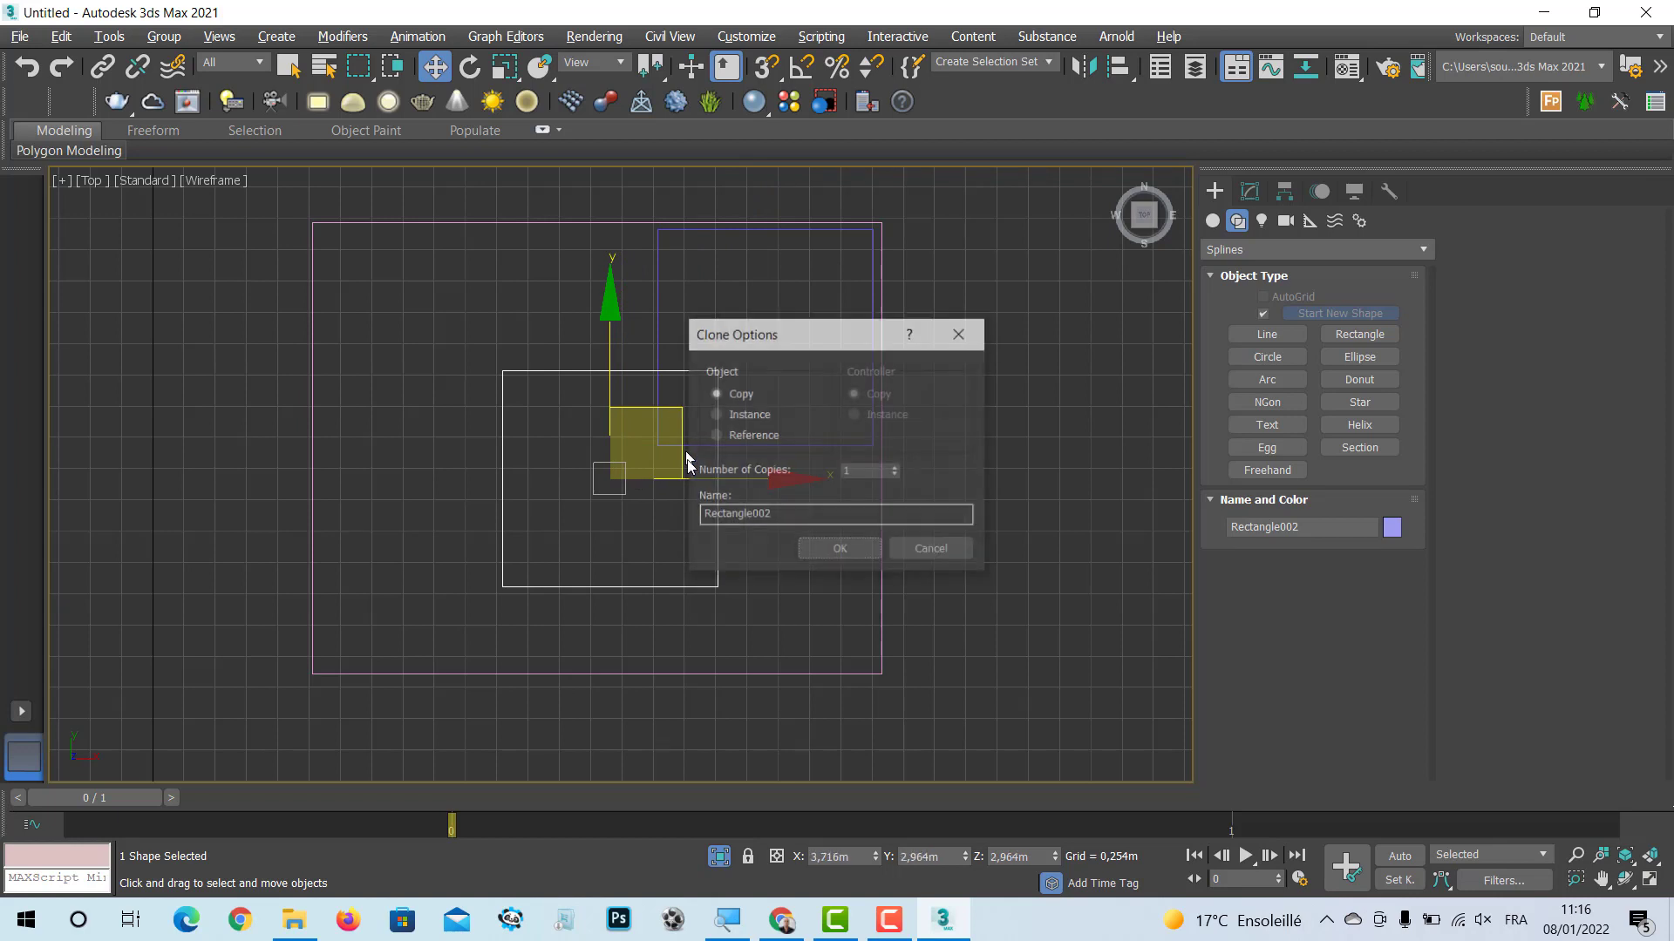
{"action": "left_click", "coordinate": [745, 398]}
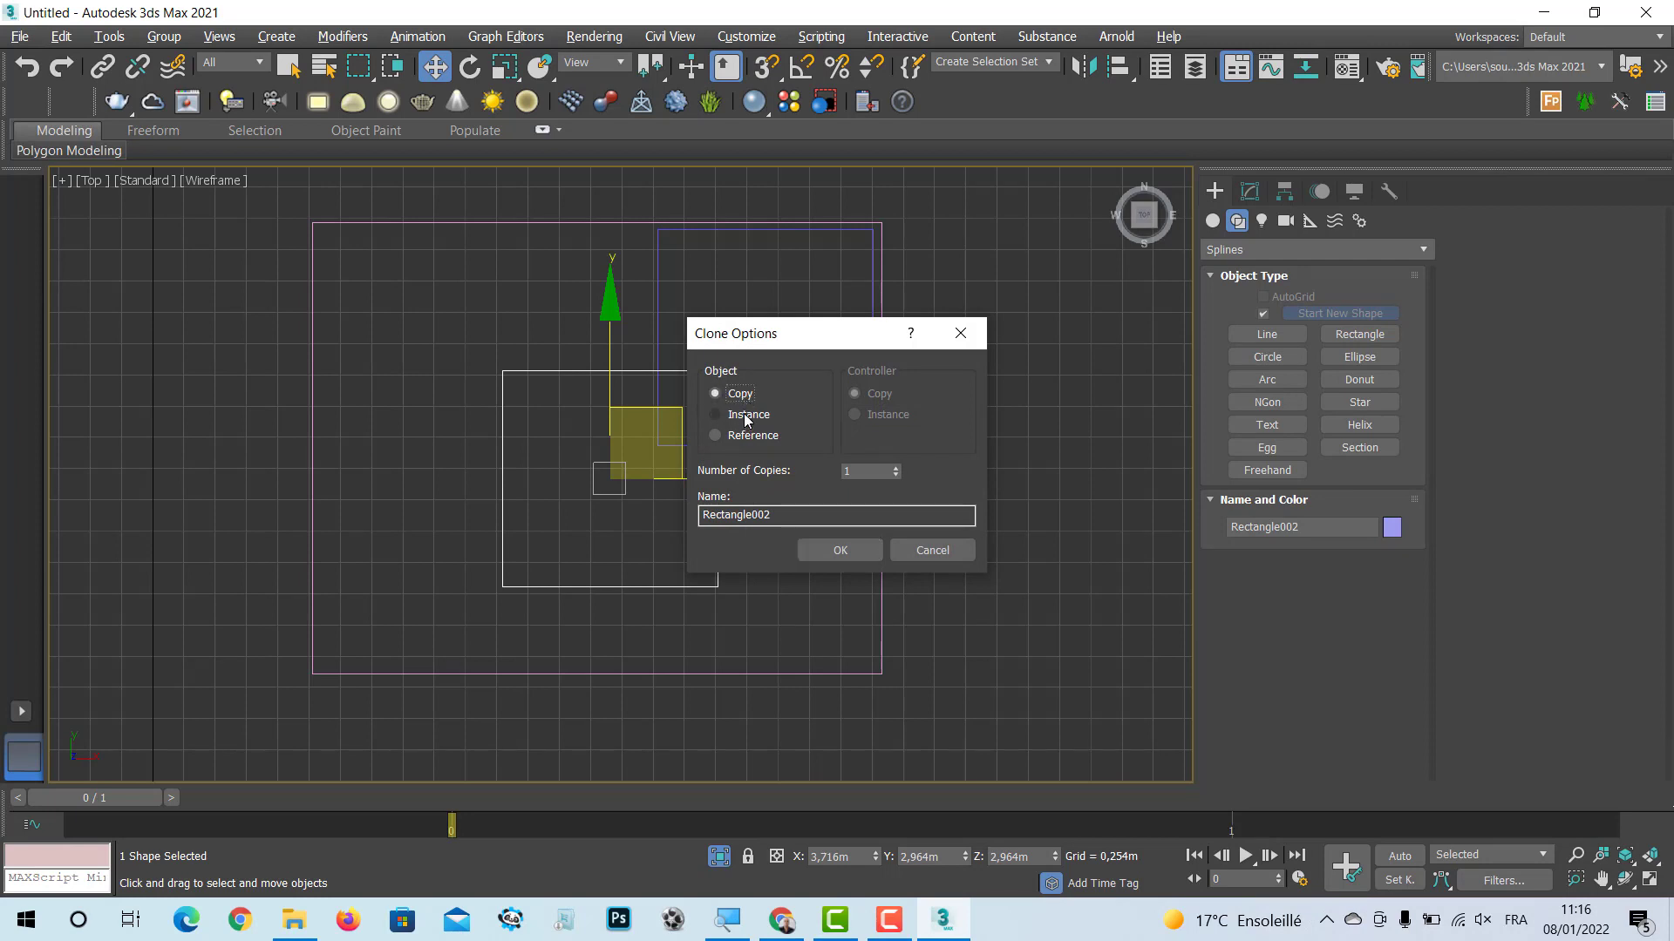
{"action": "left_click", "coordinate": [838, 550]}
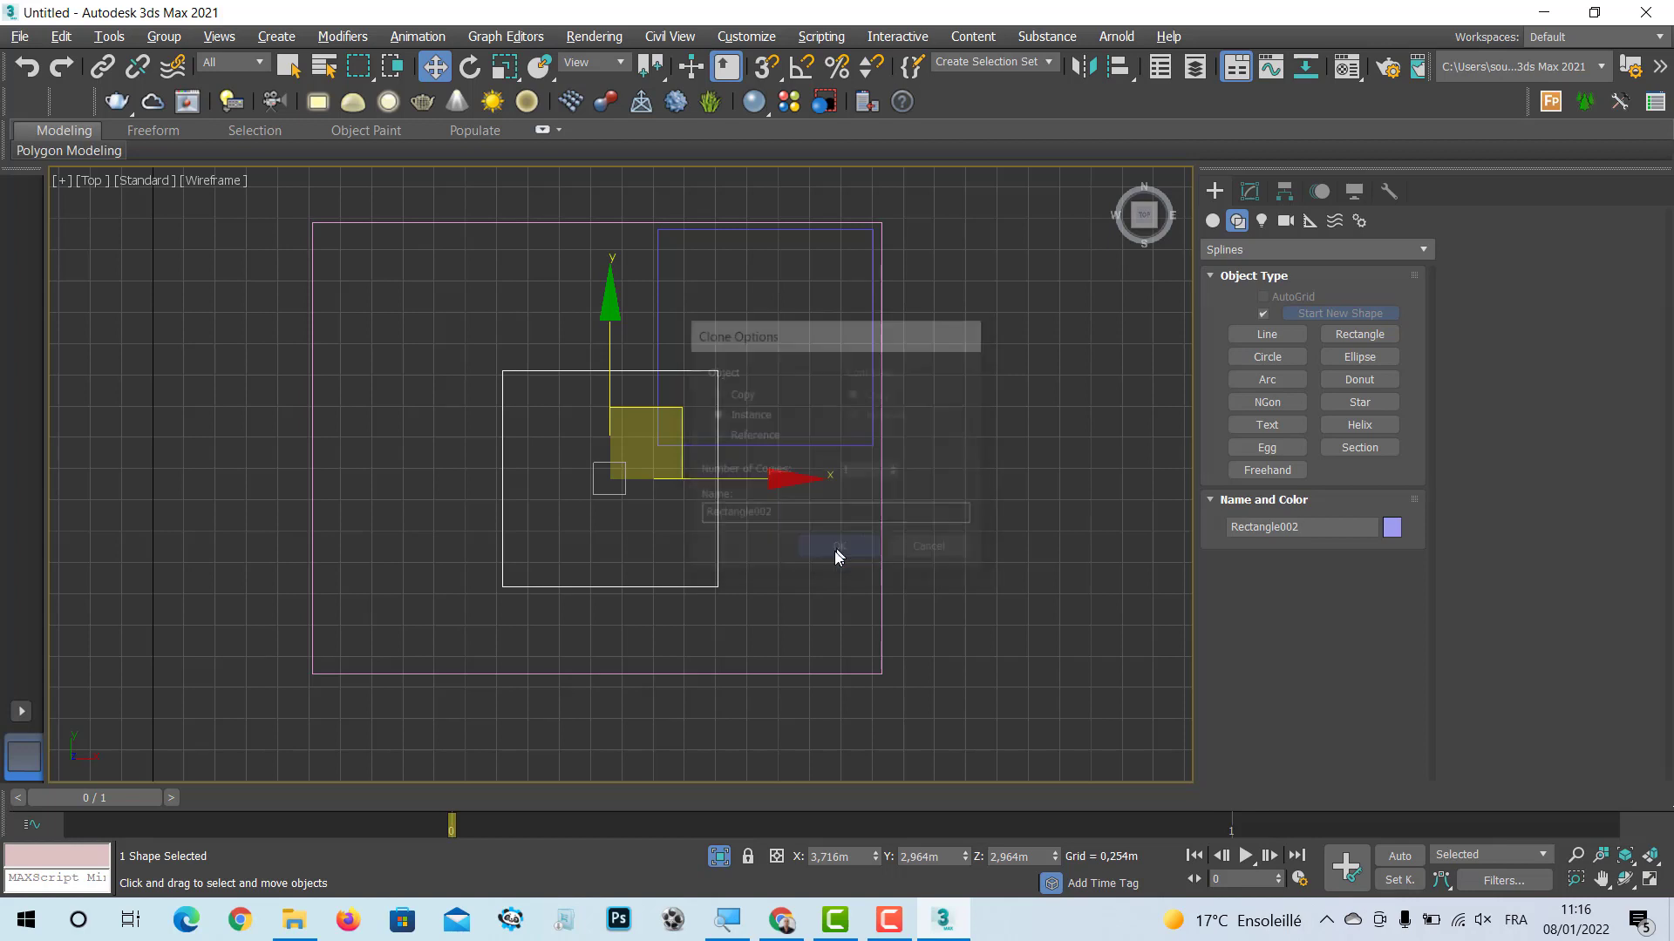
Step: Clone the middle square as another instance and place it just inside the lower-left corner of the ceiling outline
{"action": "mouse_move", "coordinate": [675, 425]}
{"action": "left_mouse_down"}
{"action": "mouse_move", "coordinate": [516, 490]}
{"action": "mouse_move", "coordinate": [523, 561]}
{"action": "left_mouse_up"}
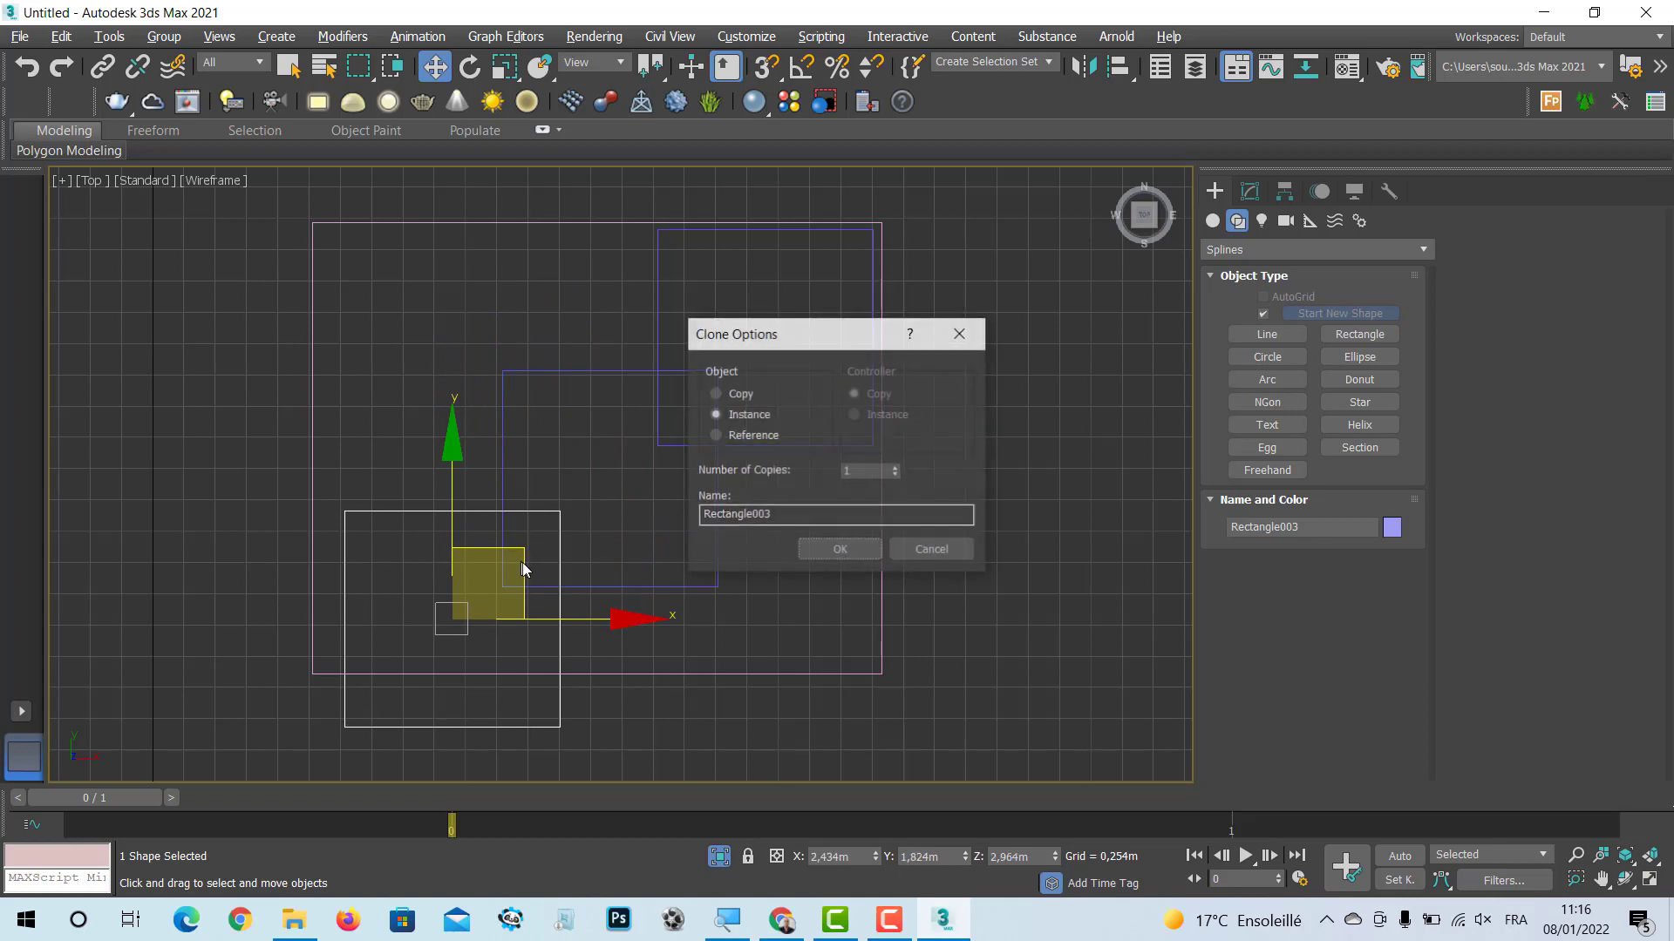
{"action": "left_click", "coordinate": [833, 549]}
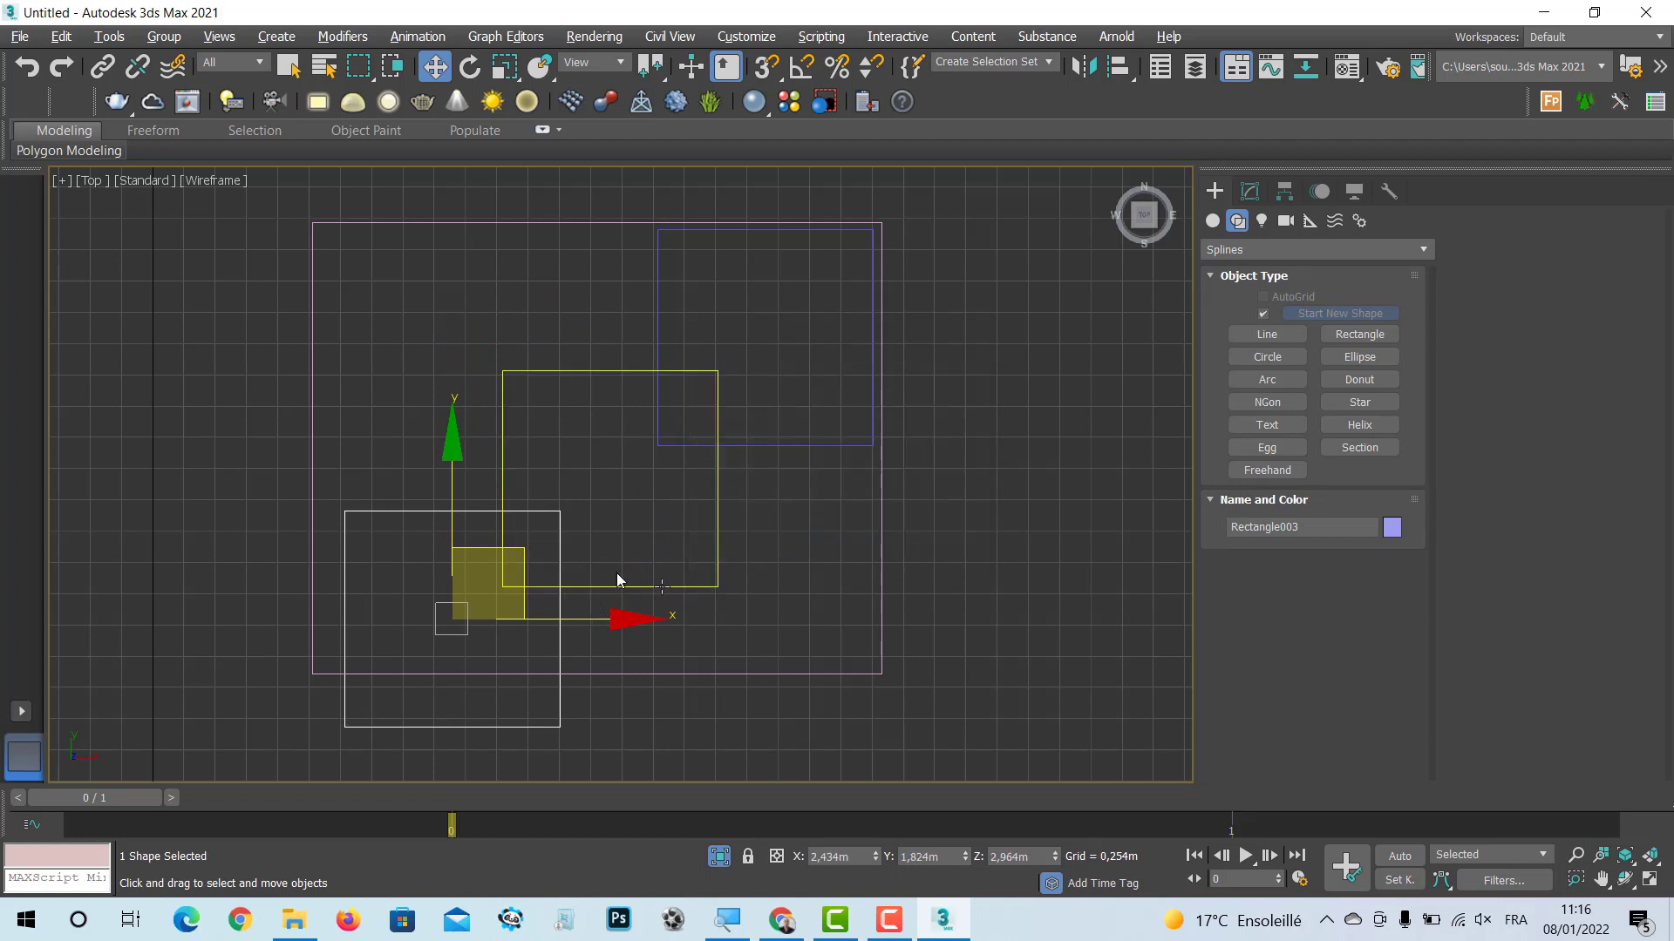
{"action": "left_click", "coordinate": [510, 537]}
{"action": "left_click", "coordinate": [454, 514]}
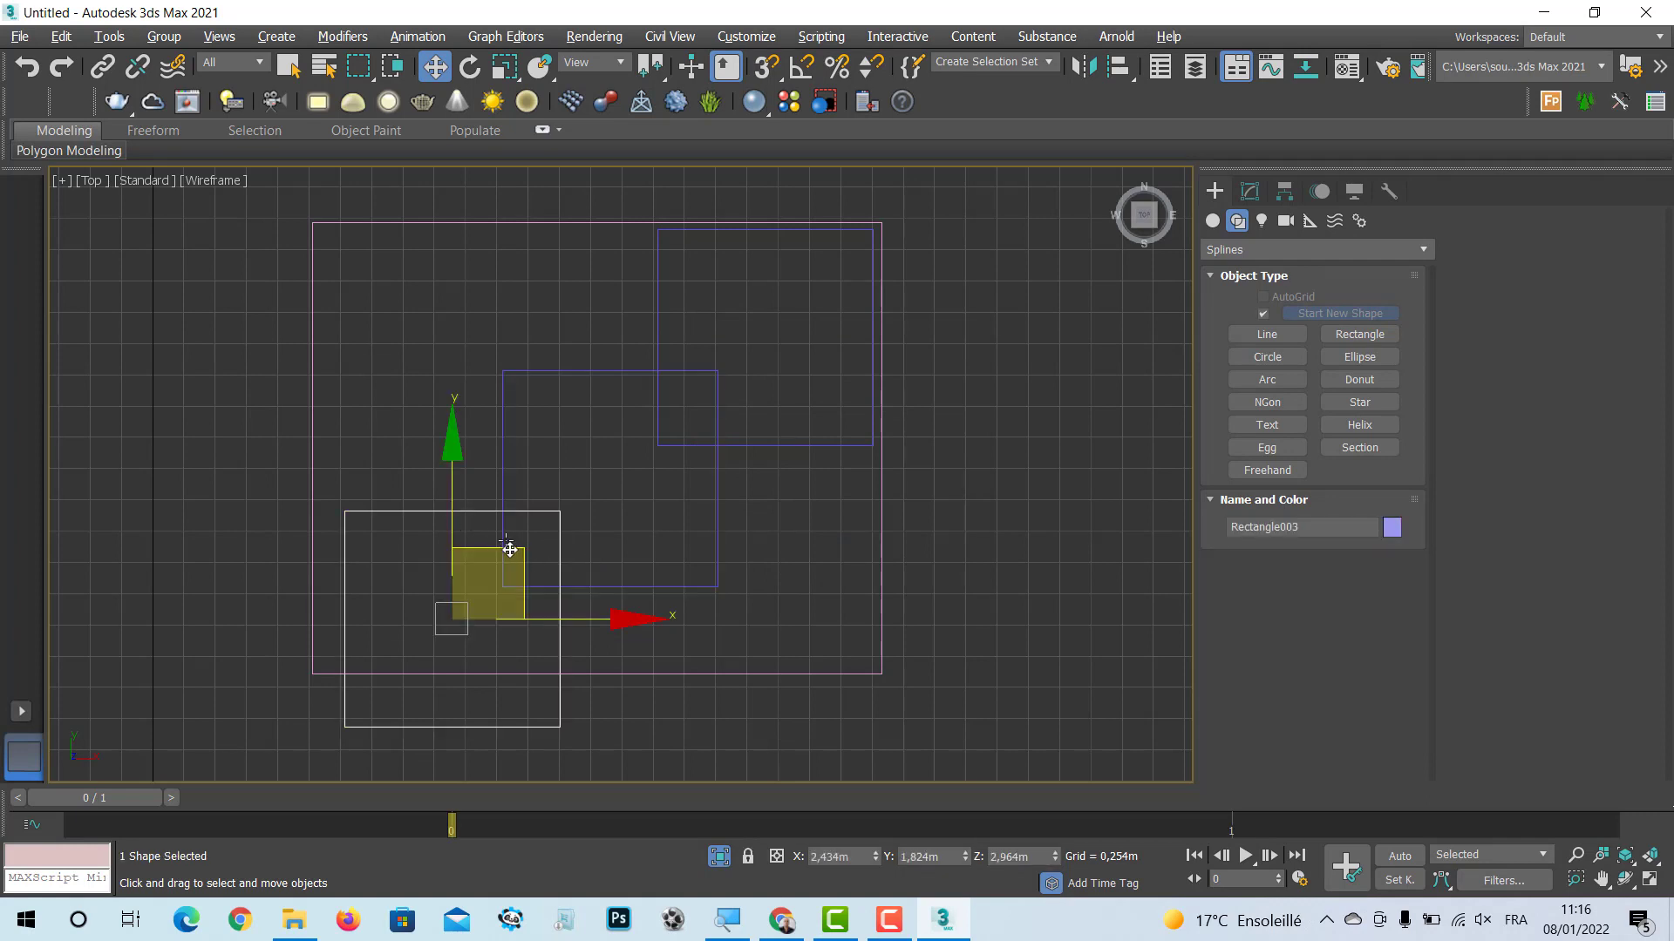
{"action": "left_click_drag", "start_coordinate": [520, 554], "coordinate": [498, 494]}
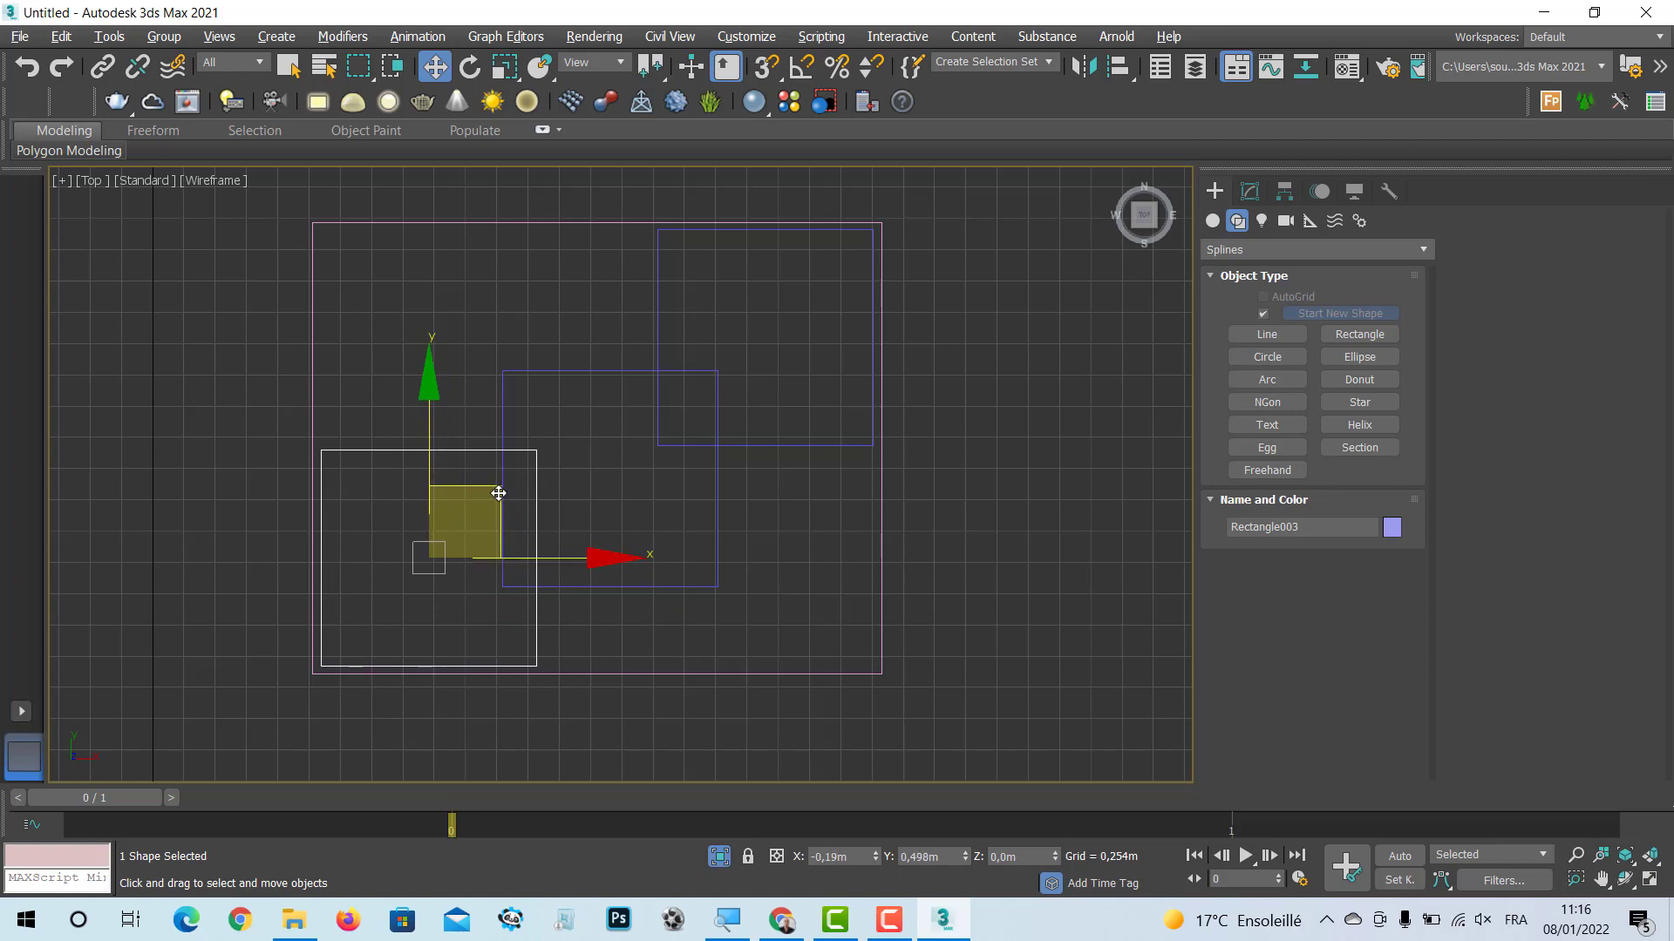
Step: Centre the middle square between the corner squares and clone the upper-right square as an instance into the lower-right corner
{"action": "left_click", "coordinate": [702, 512]}
{"action": "mouse_move", "coordinate": [676, 434]}
{"action": "left_mouse_down"}
{"action": "mouse_move", "coordinate": [660, 393]}
{"action": "mouse_move", "coordinate": [757, 478]}
{"action": "mouse_move", "coordinate": [838, 513]}
{"action": "left_mouse_up"}
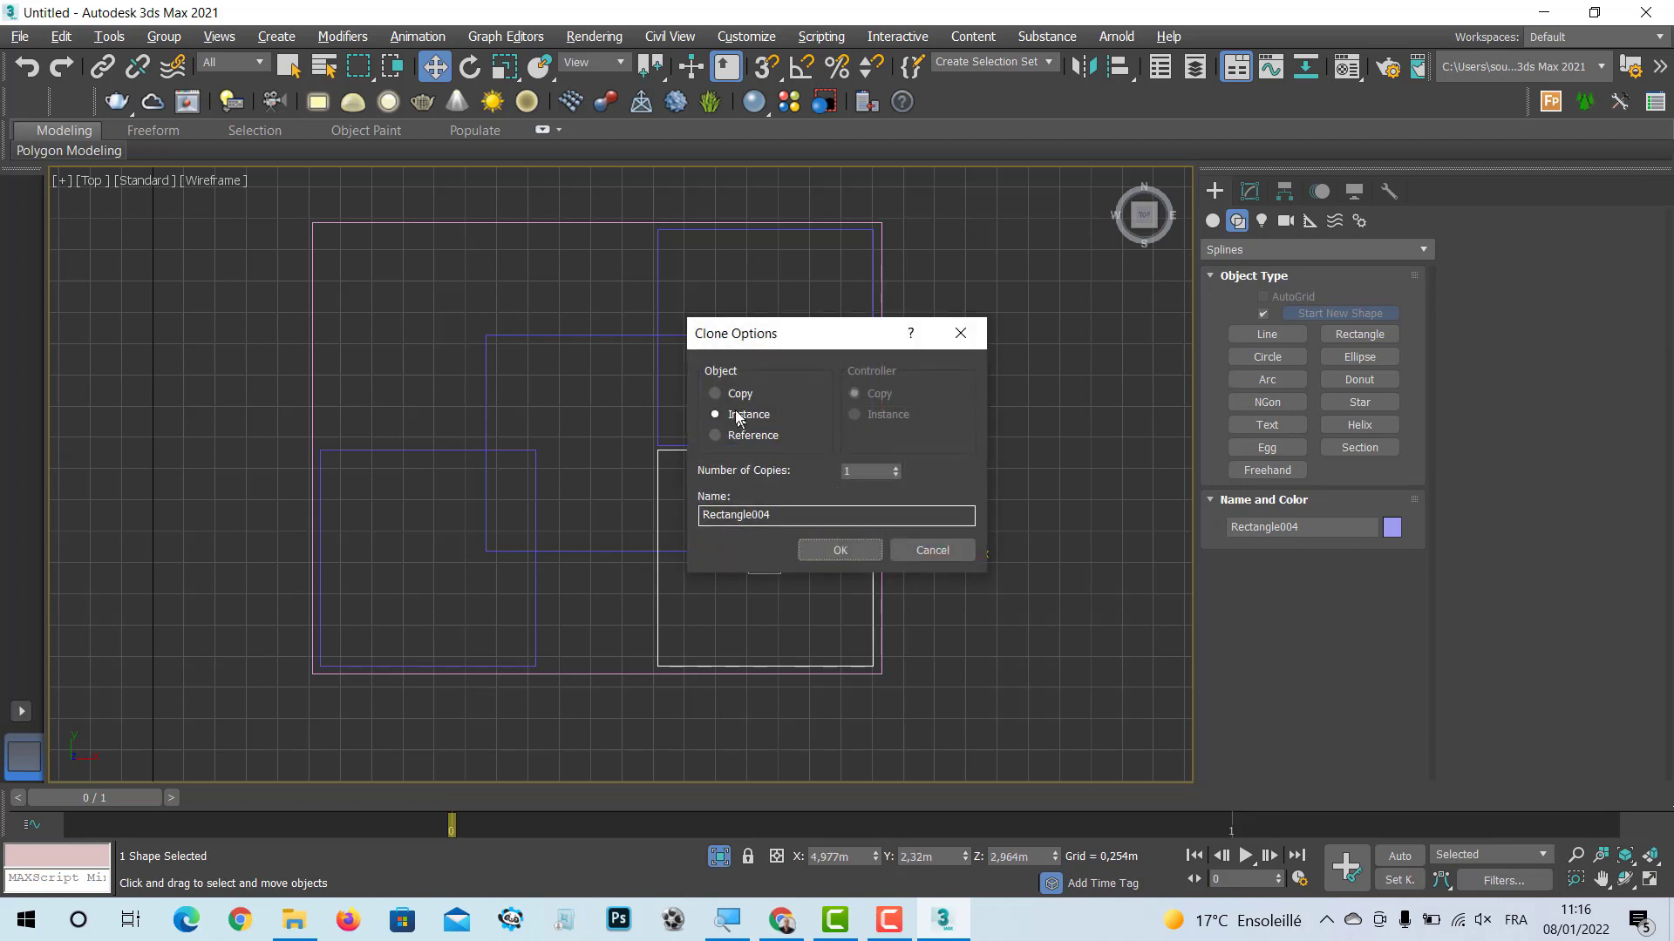
{"action": "left_click", "coordinate": [839, 549]}
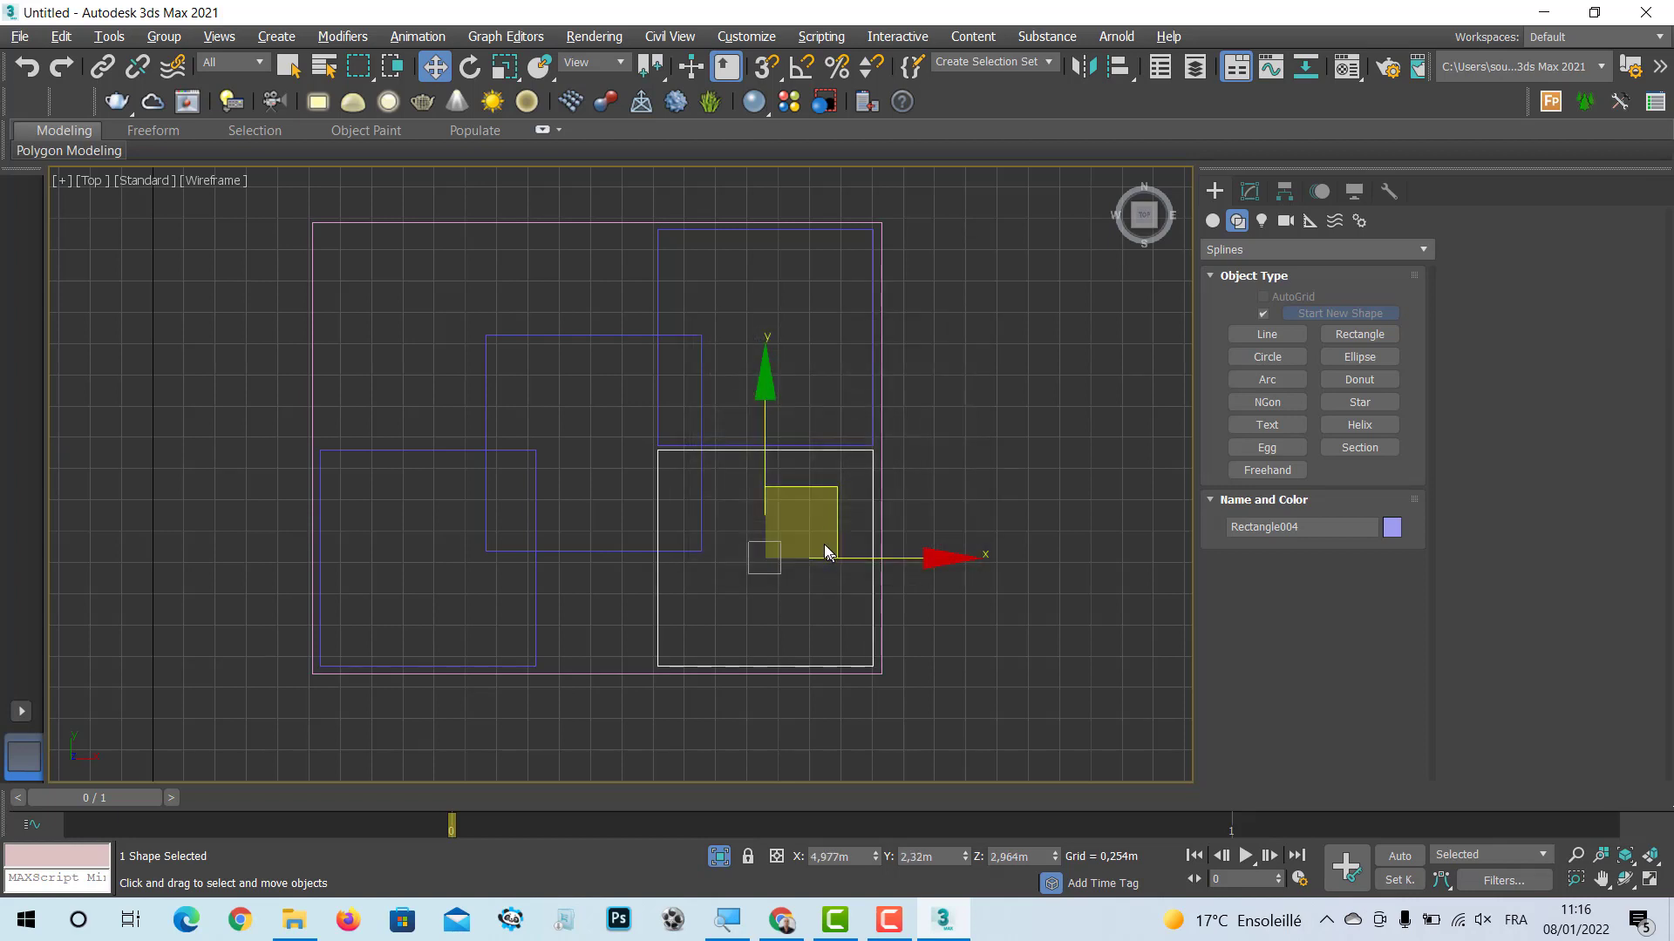
Step: Shrink the lower-right square, fit it into its corner and clone it into the outline's upper-left corner
{"action": "left_click", "coordinate": [514, 76]}
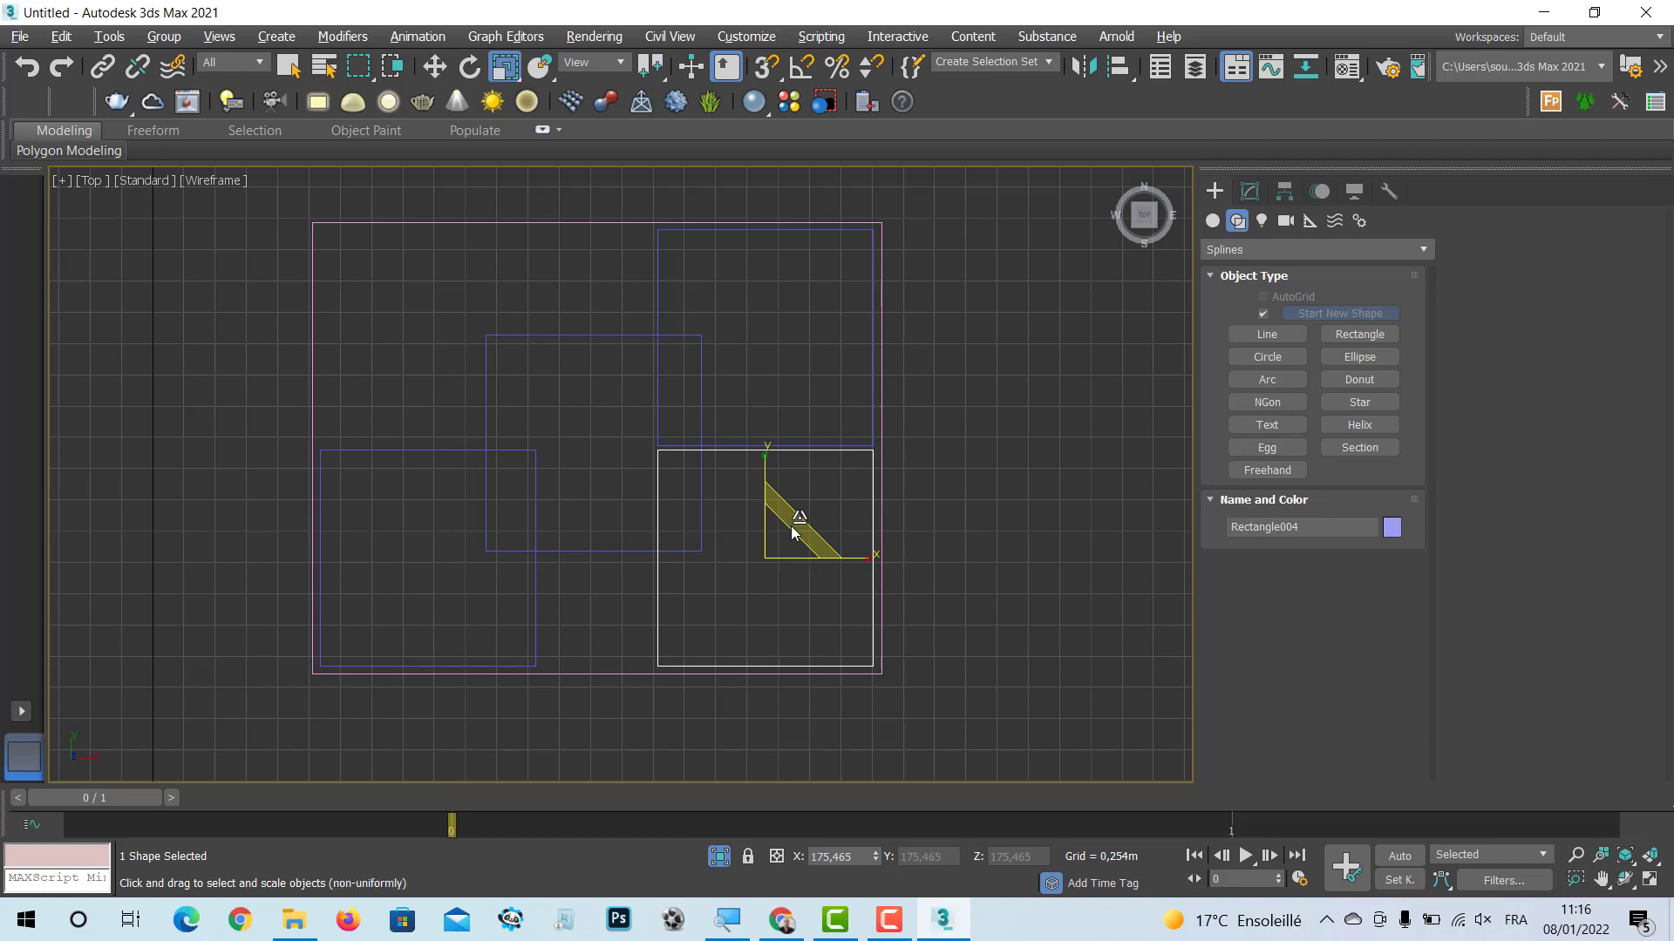
{"action": "left_click_drag", "start_coordinate": [778, 534], "coordinate": [952, 717]}
{"action": "mouse_move", "coordinate": [778, 527]}
{"action": "left_mouse_down"}
{"action": "mouse_move", "coordinate": [778, 506]}
{"action": "mouse_move", "coordinate": [892, 556]}
{"action": "mouse_move", "coordinate": [571, 292]}
{"action": "mouse_move", "coordinate": [441, 219]}
{"action": "left_mouse_up"}
{"action": "left_click", "coordinate": [435, 67]}
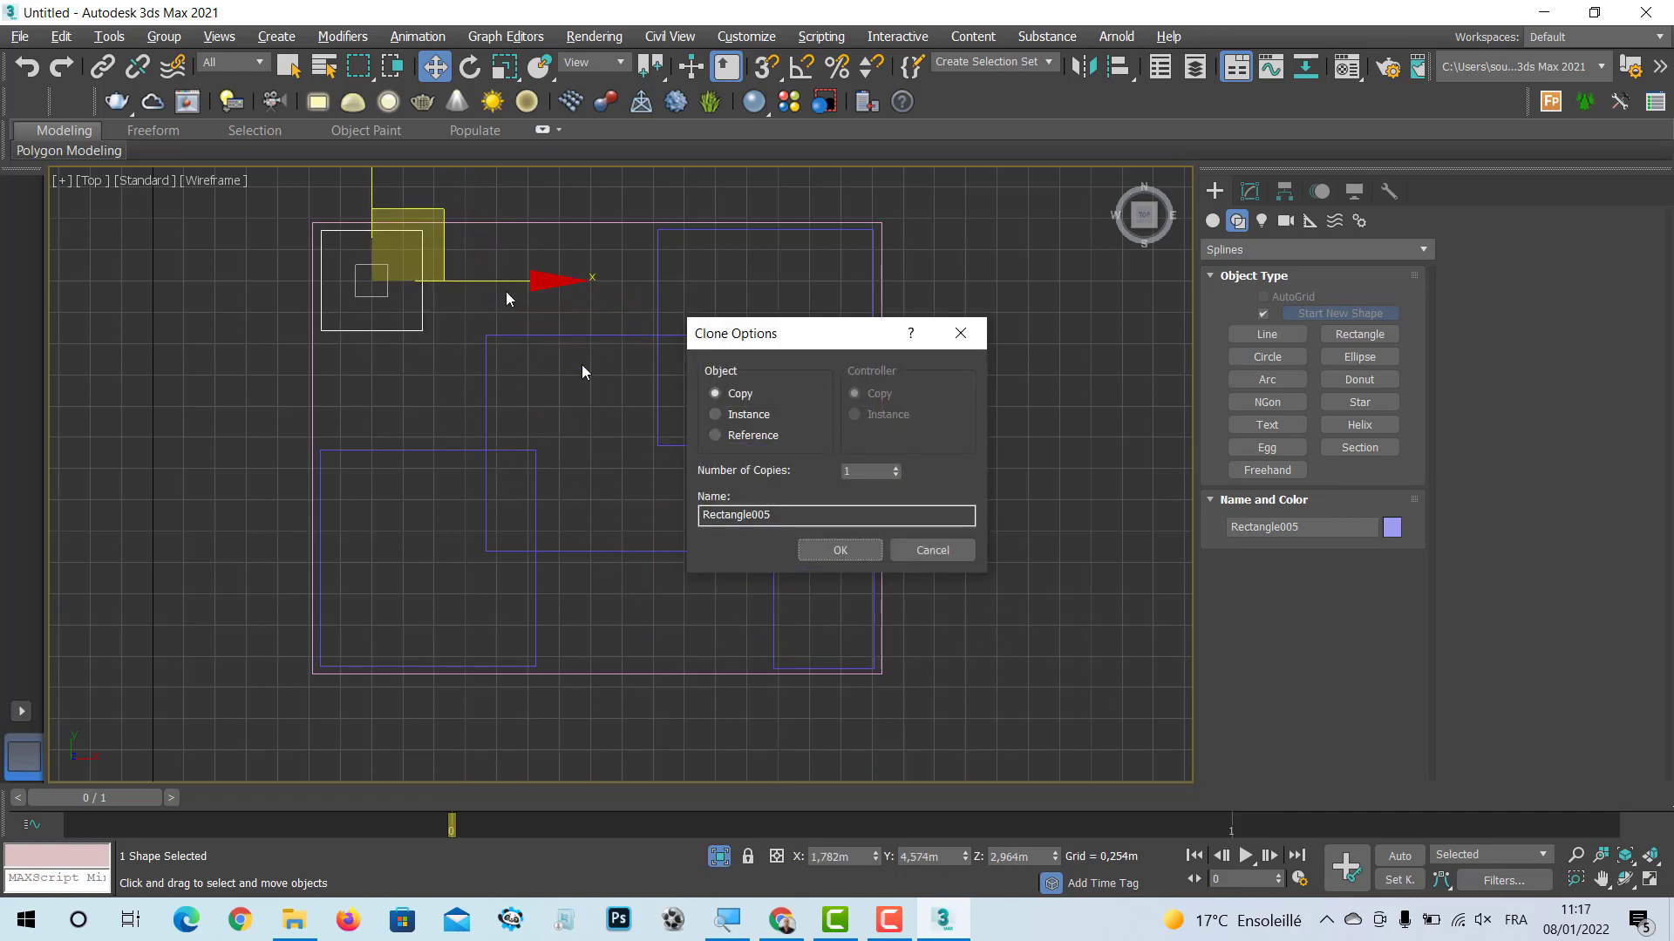
{"action": "left_click", "coordinate": [842, 552]}
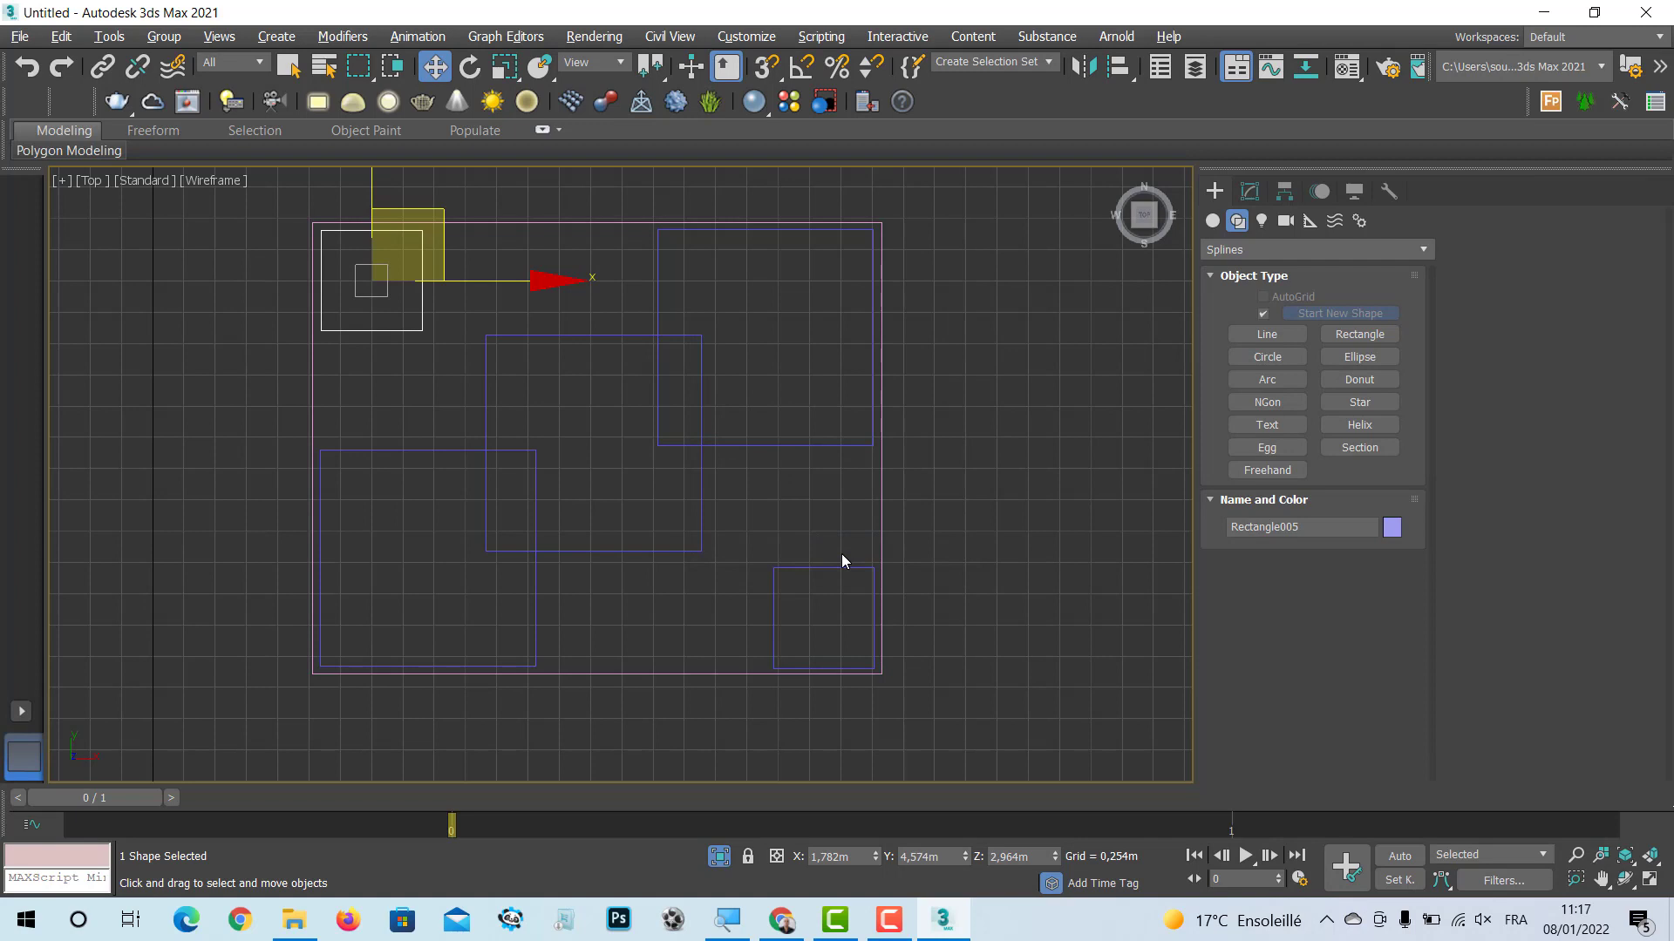
Step: Try adjusting the upper-right square's length parameter and select the small lower-right square
{"action": "left_click", "coordinate": [751, 446]}
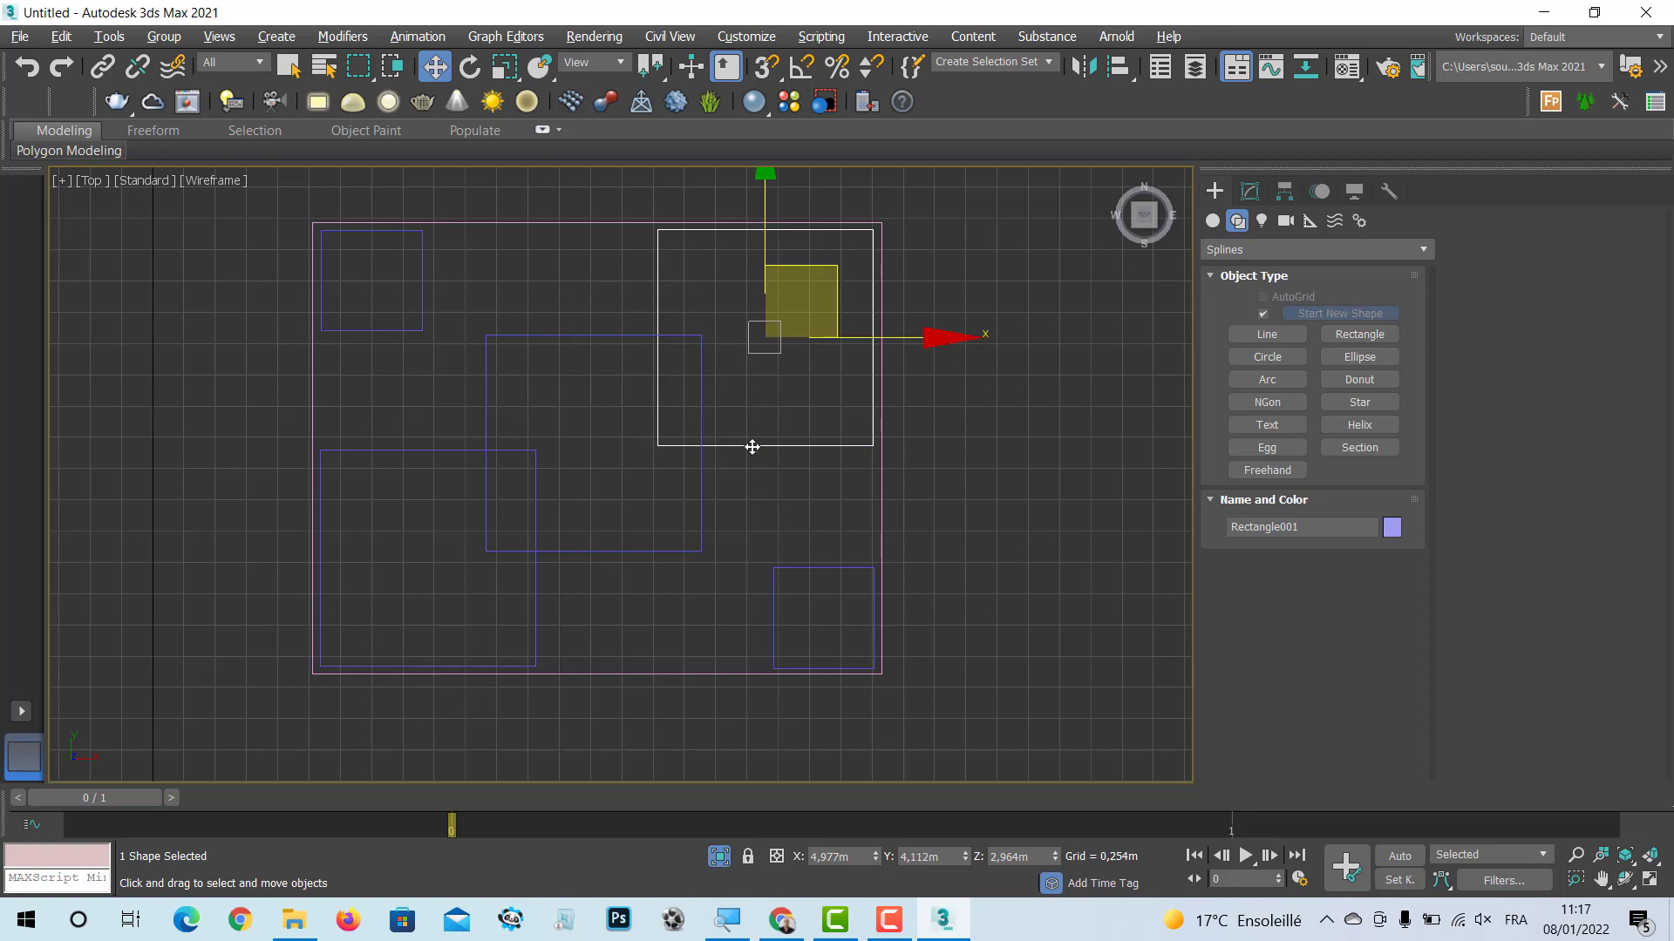
{"action": "left_click", "coordinate": [1250, 192]}
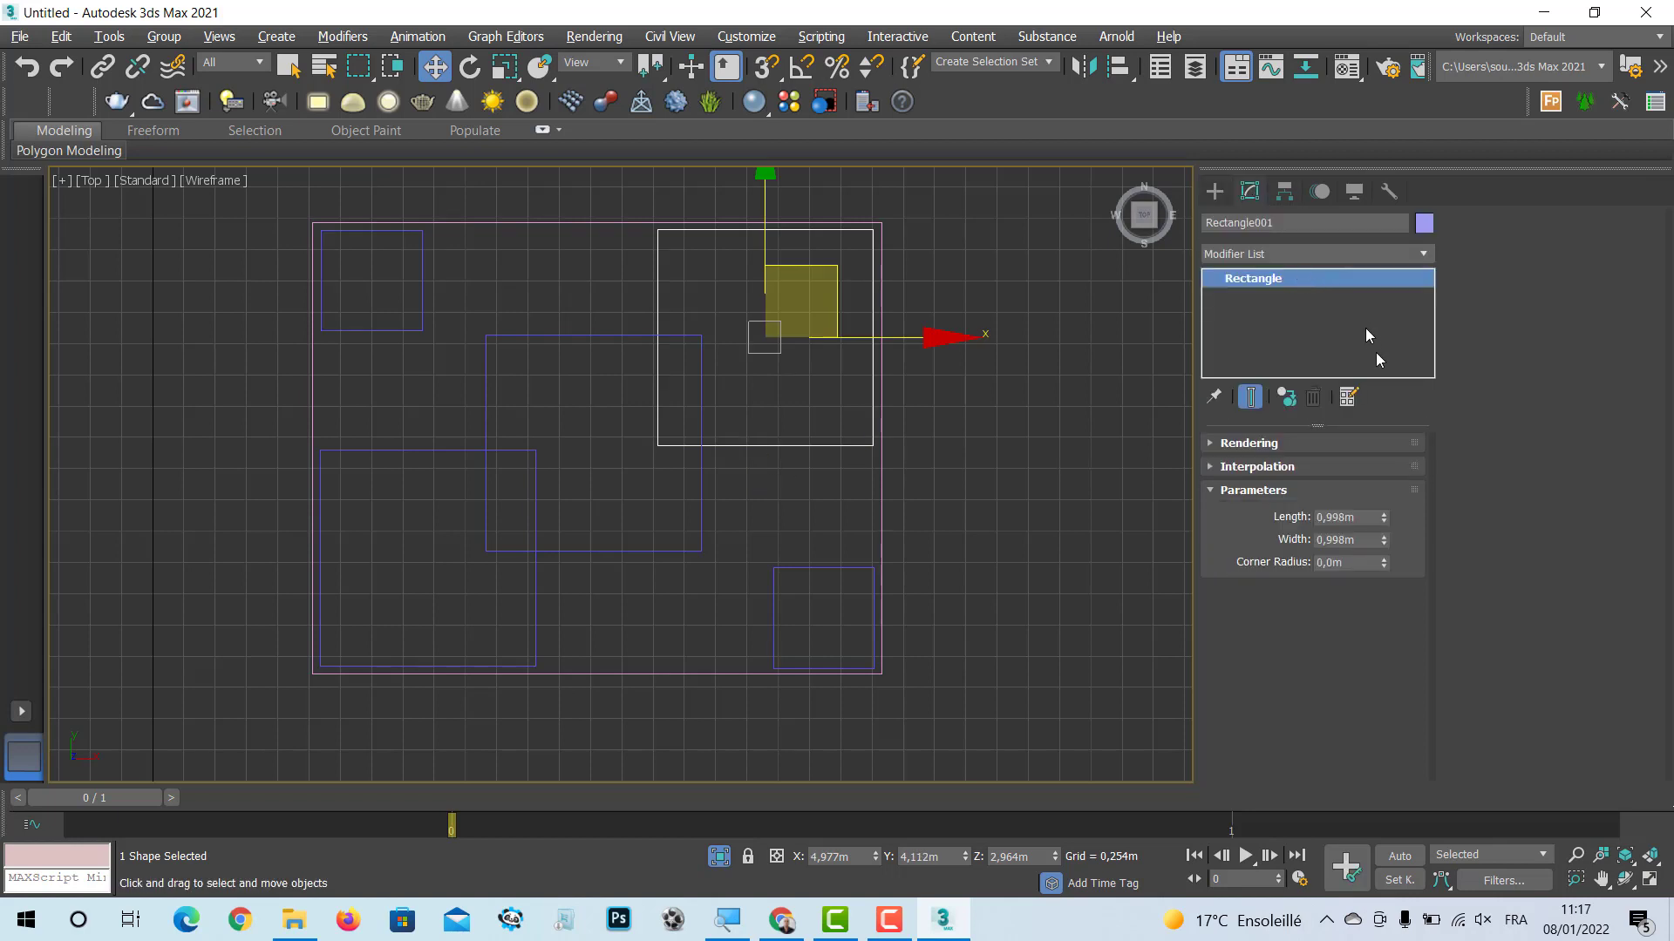
{"action": "left_click_drag", "start_coordinate": [1383, 520], "coordinate": [1383, 519]}
{"action": "left_click", "coordinate": [1383, 522]}
{"action": "left_click", "coordinate": [863, 577]}
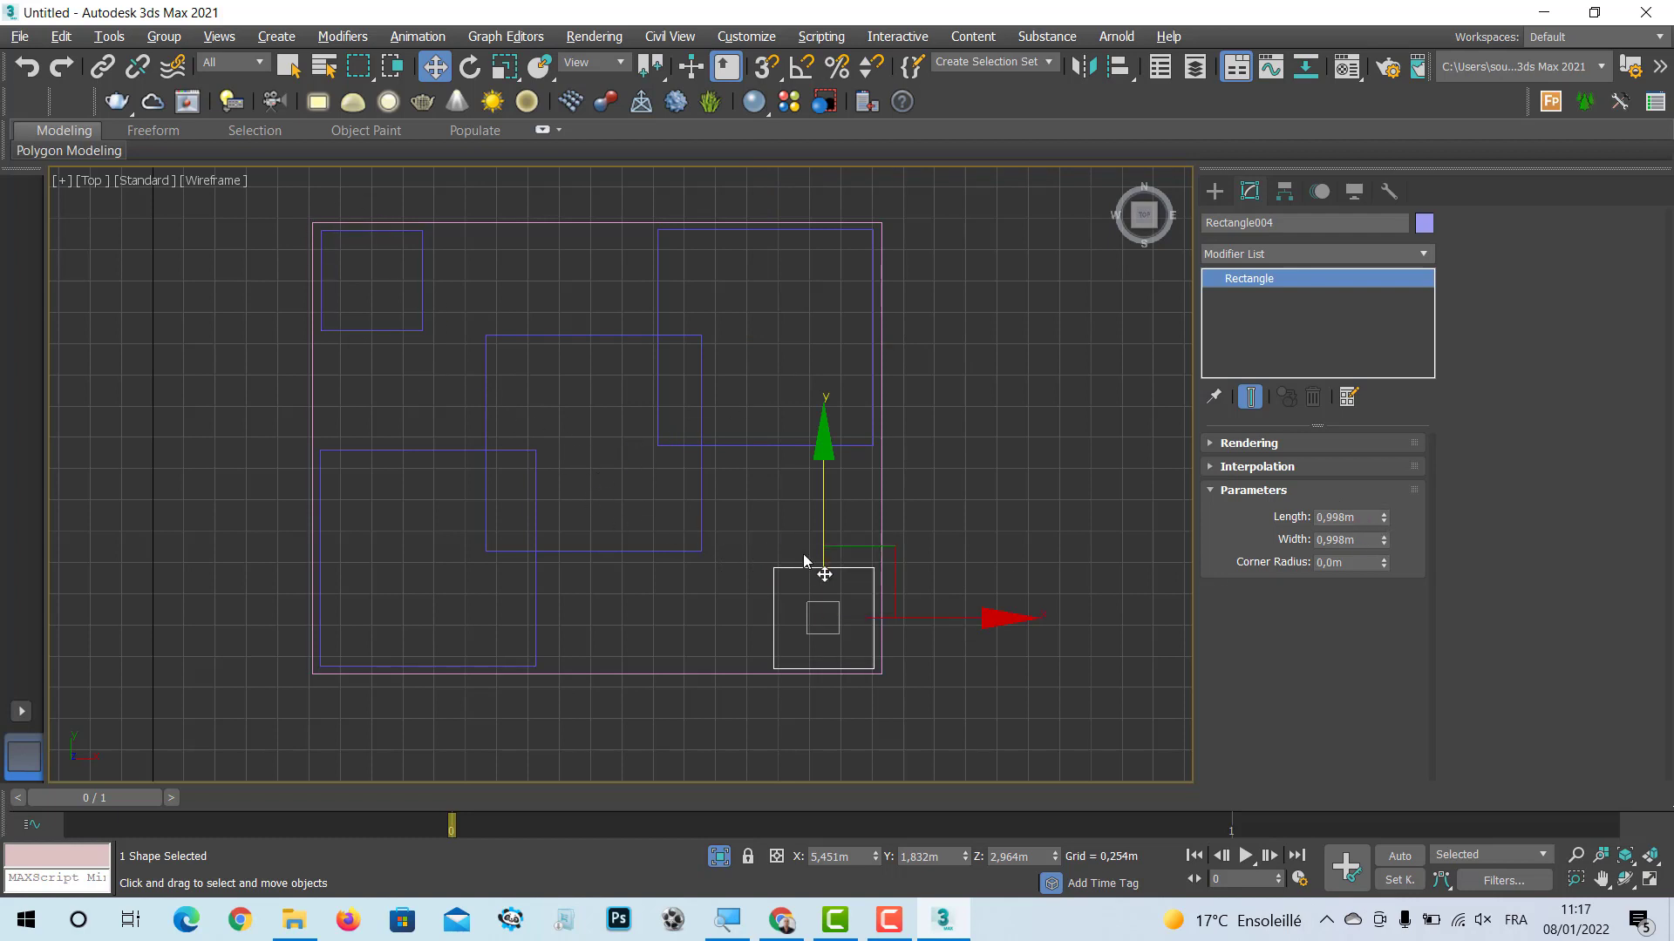
Step: Enlarge the upper-left square uniformly by about a third and fit it into the ceiling outline's corner
{"action": "left_click", "coordinate": [421, 305]}
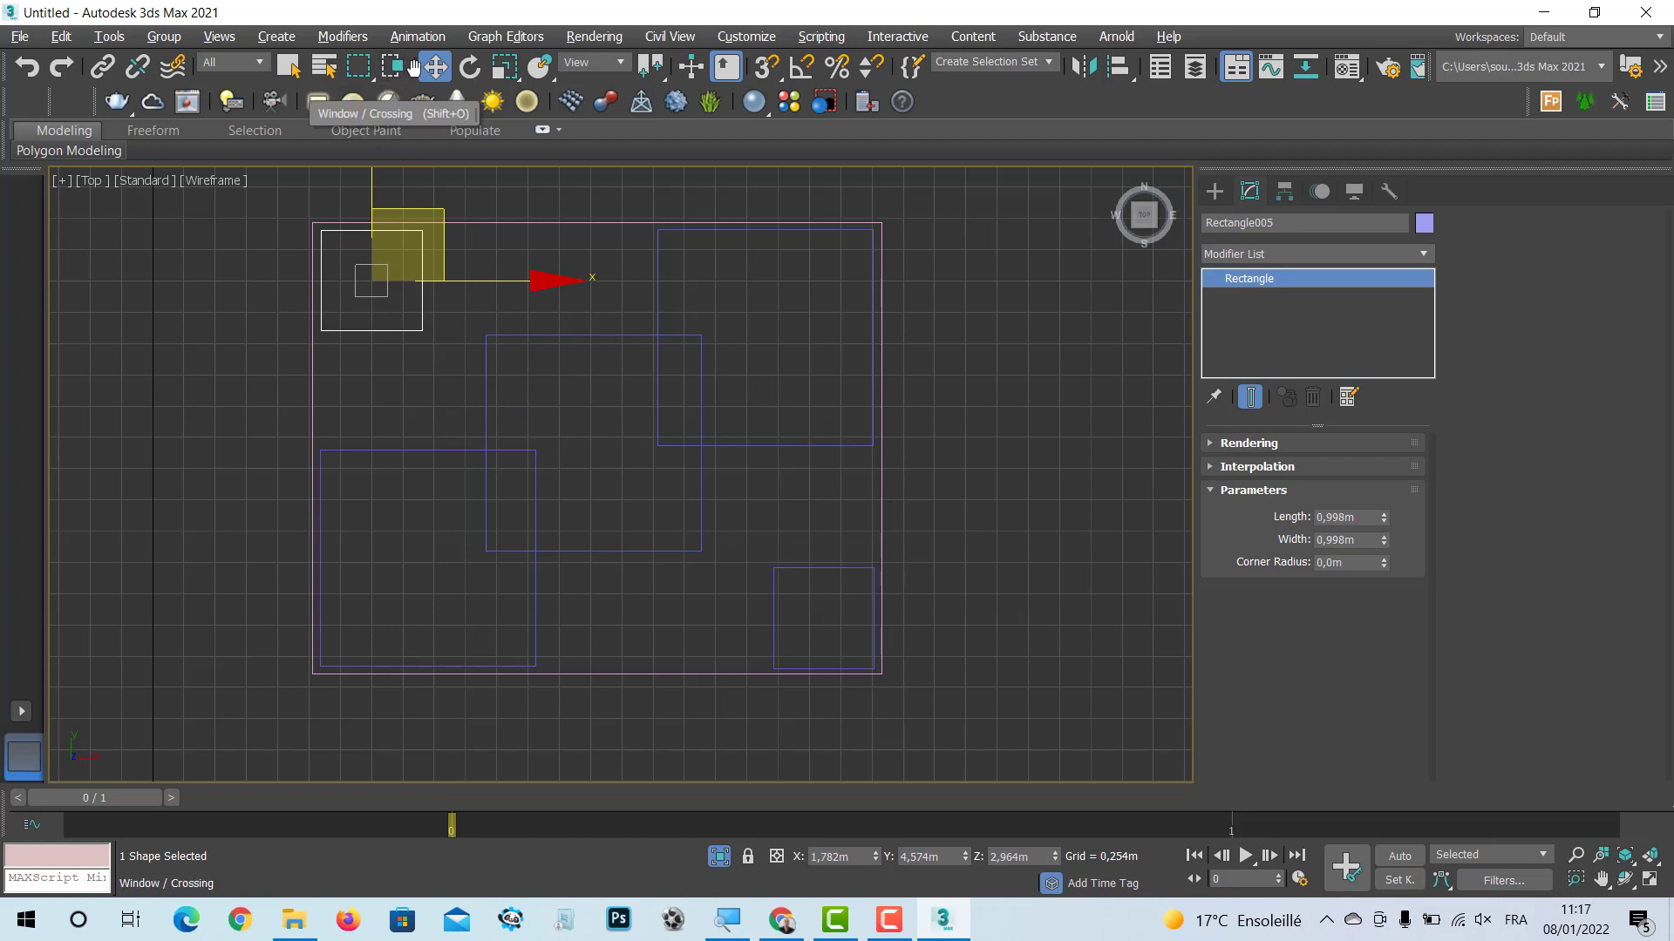
{"action": "left_click", "coordinate": [502, 75]}
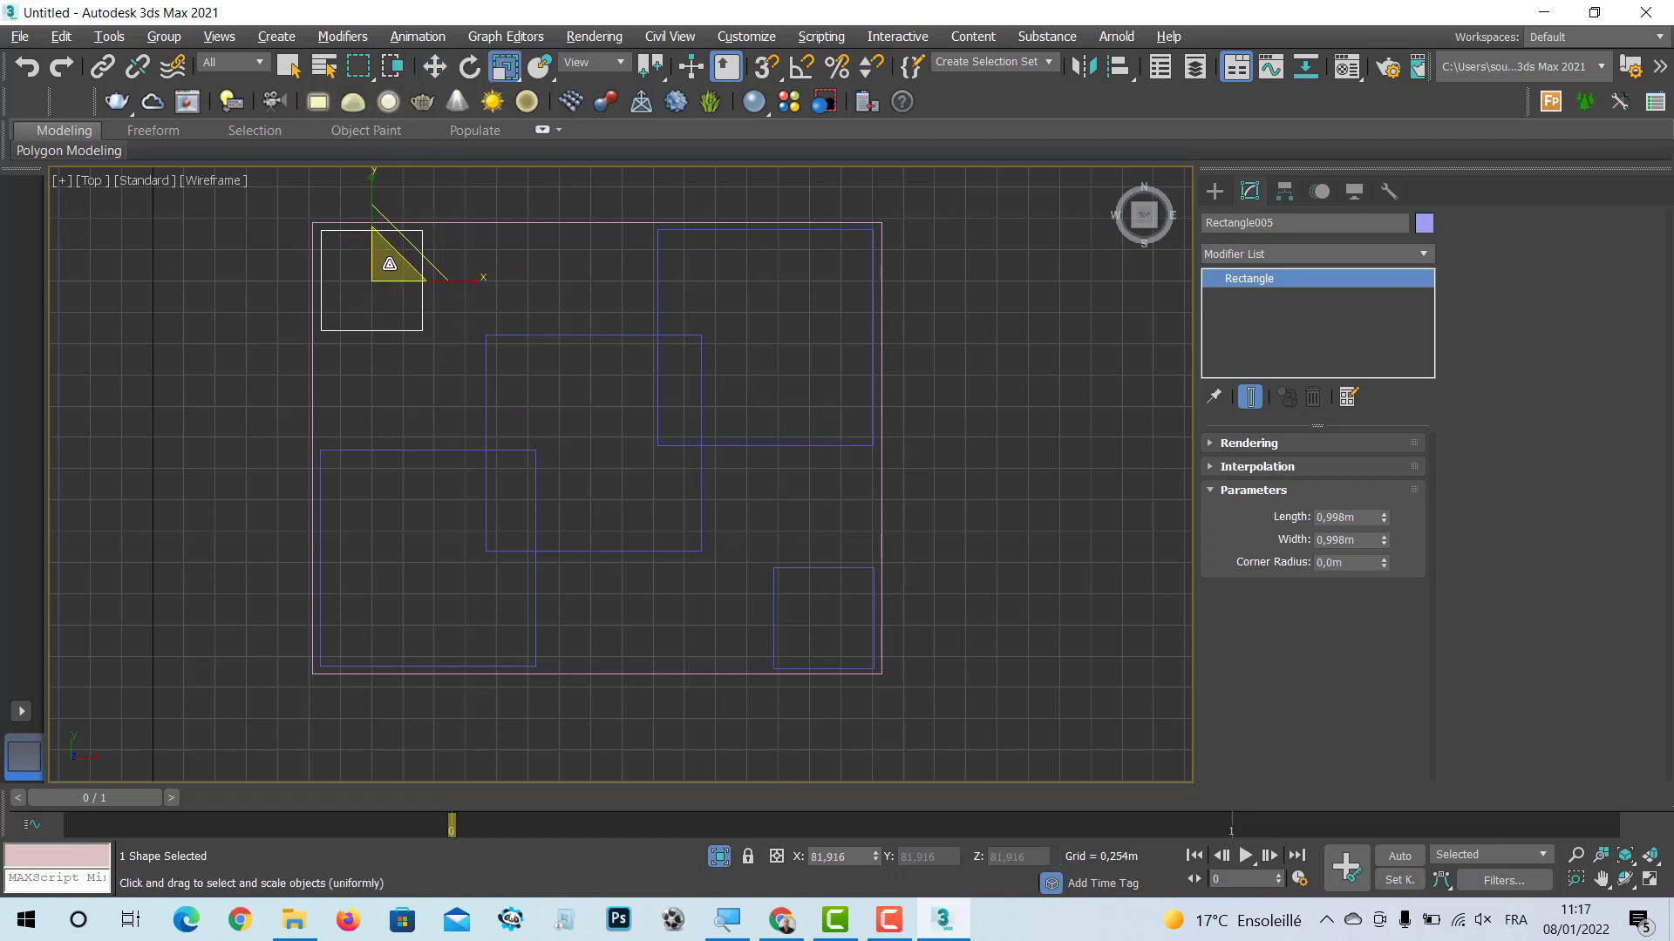
{"action": "left_click_drag", "start_coordinate": [384, 254], "coordinate": [452, 233]}
{"action": "left_click", "coordinate": [434, 67]}
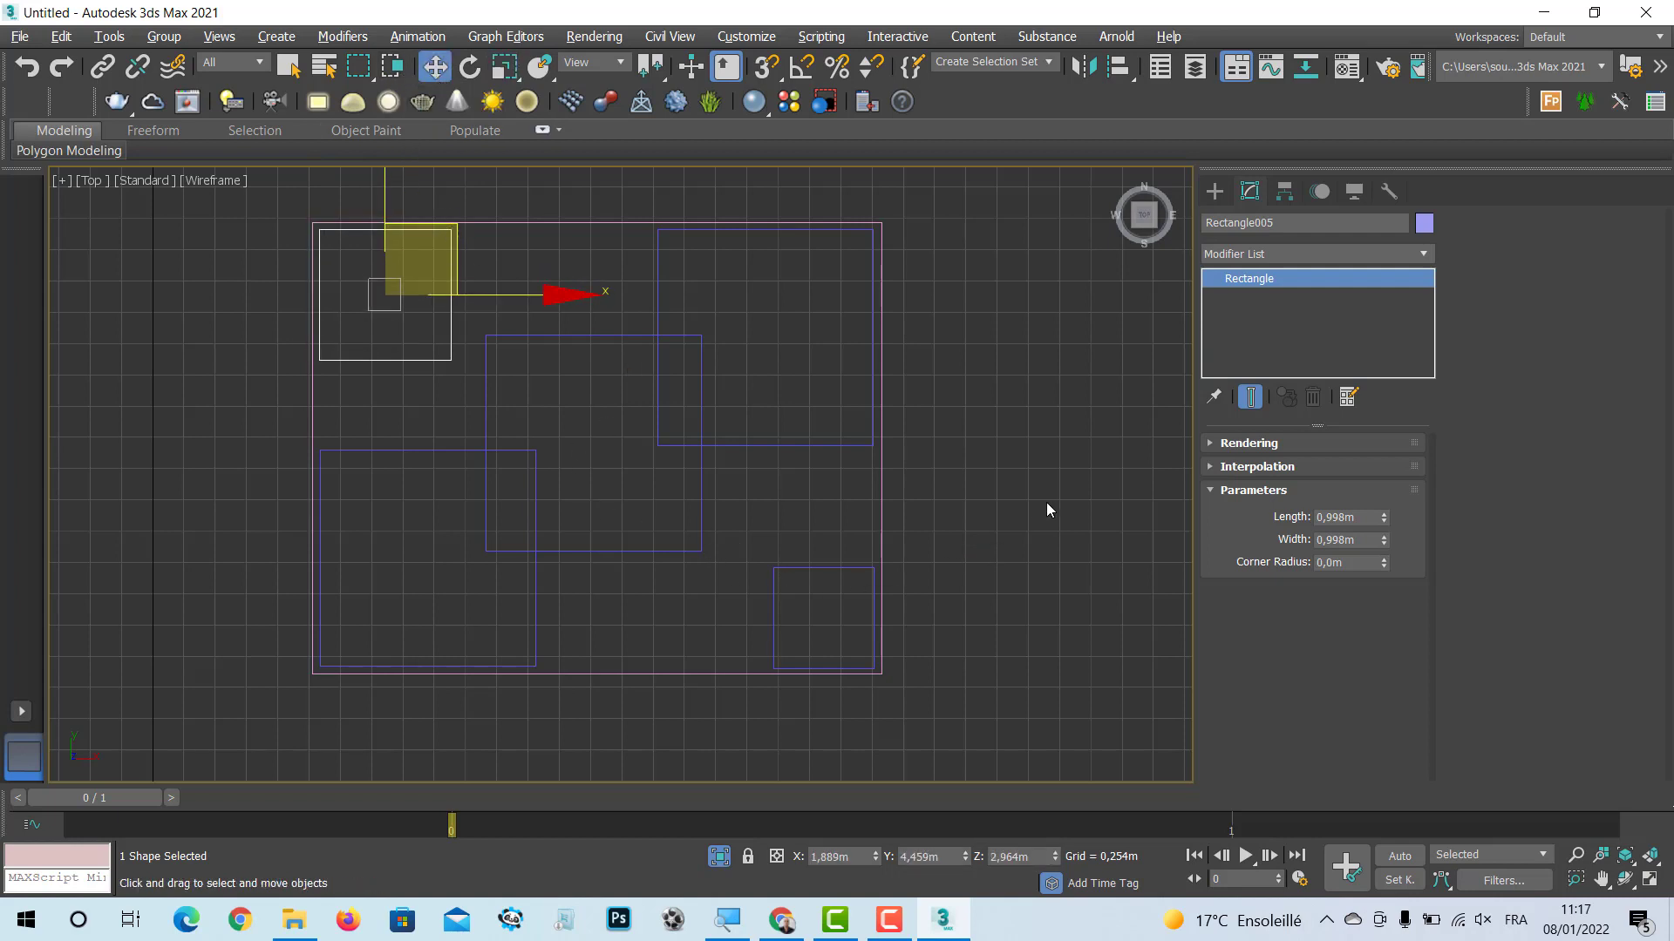
{"action": "left_click", "coordinate": [861, 500]}
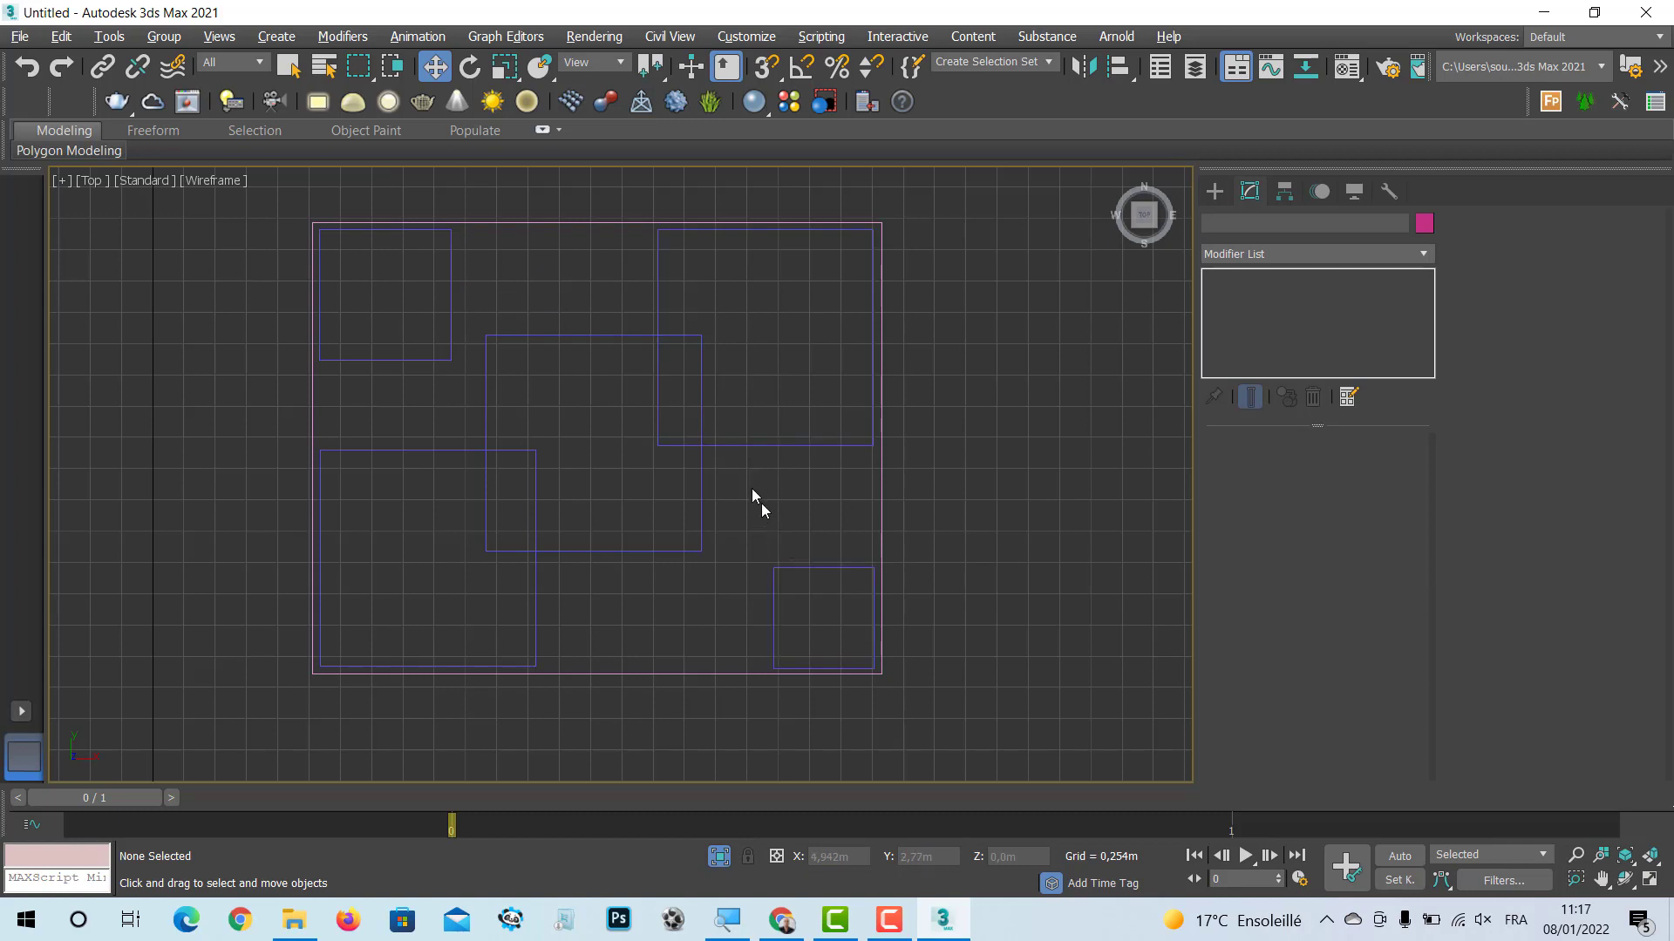
Step: Try an Extrude modifier on the upper-right square, inspect the overlapping squares in perspective and undo the extrusion
{"action": "left_click", "coordinate": [732, 445]}
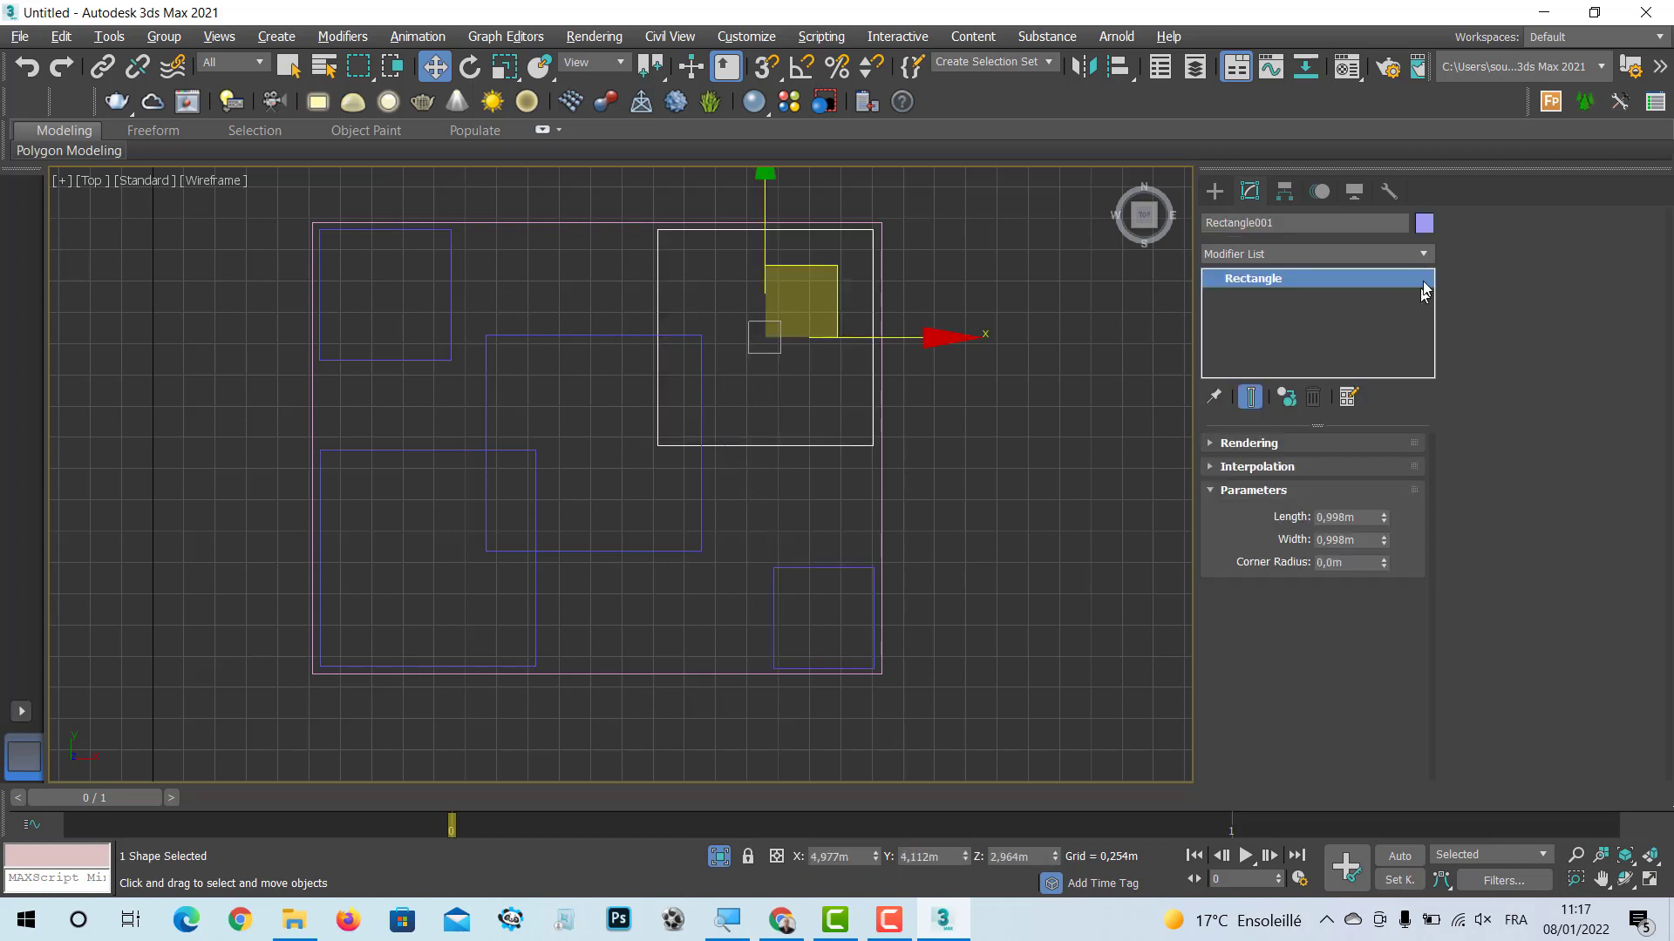
{"action": "left_click", "coordinate": [1423, 254]}
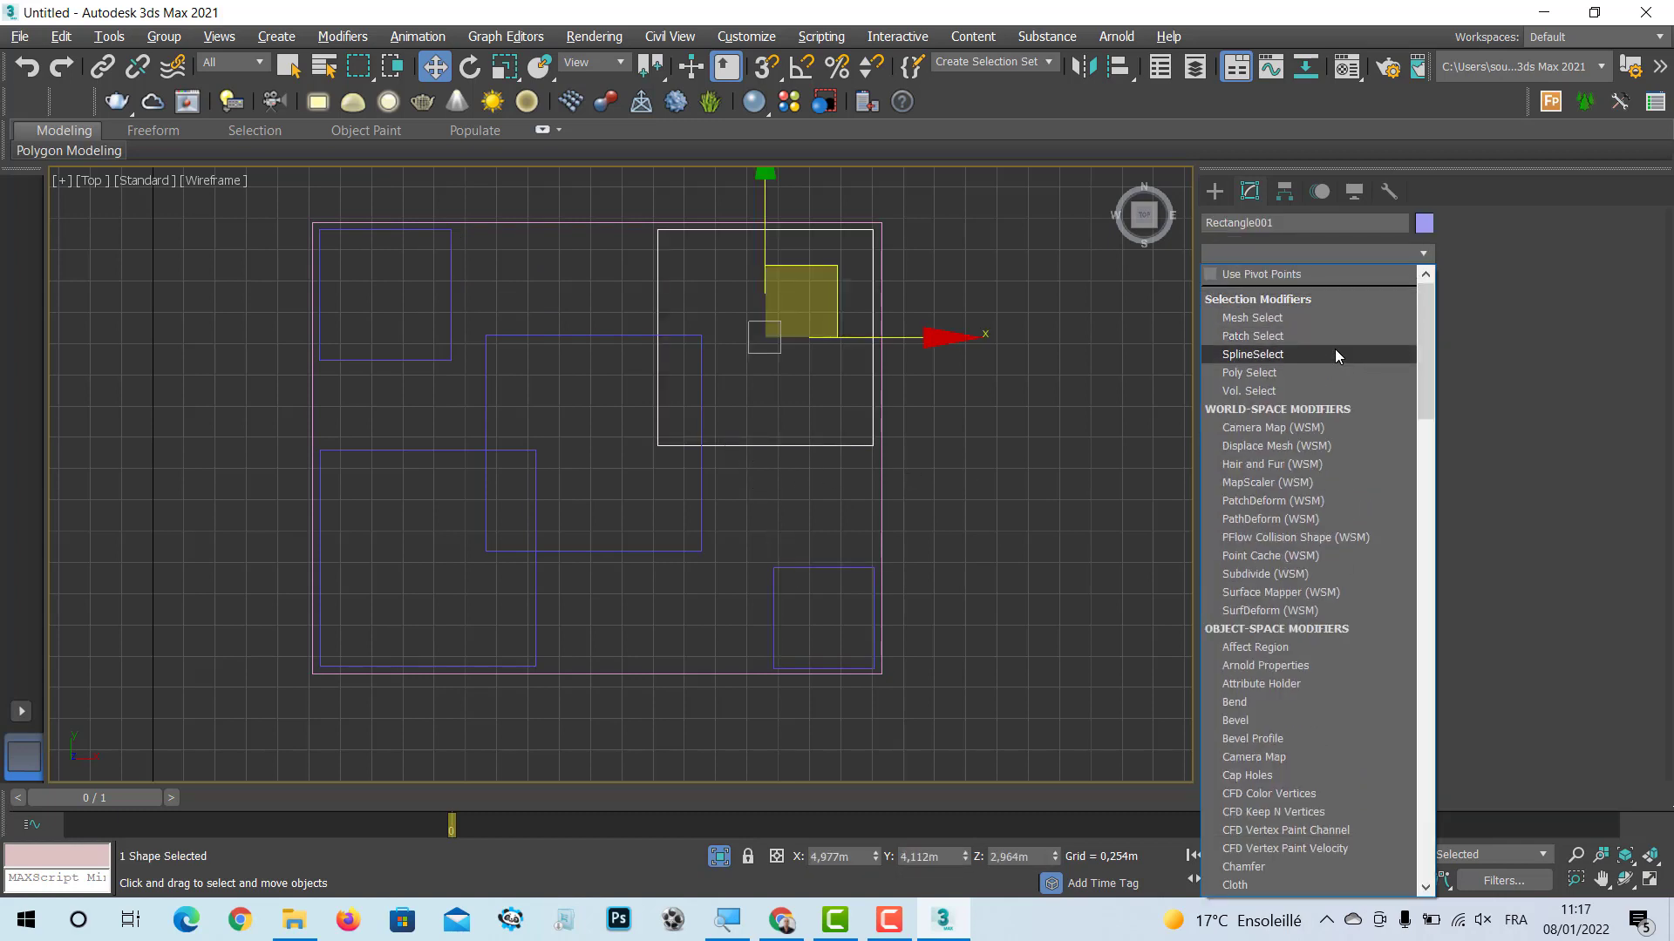
{"action": "type", "text": "ex"}
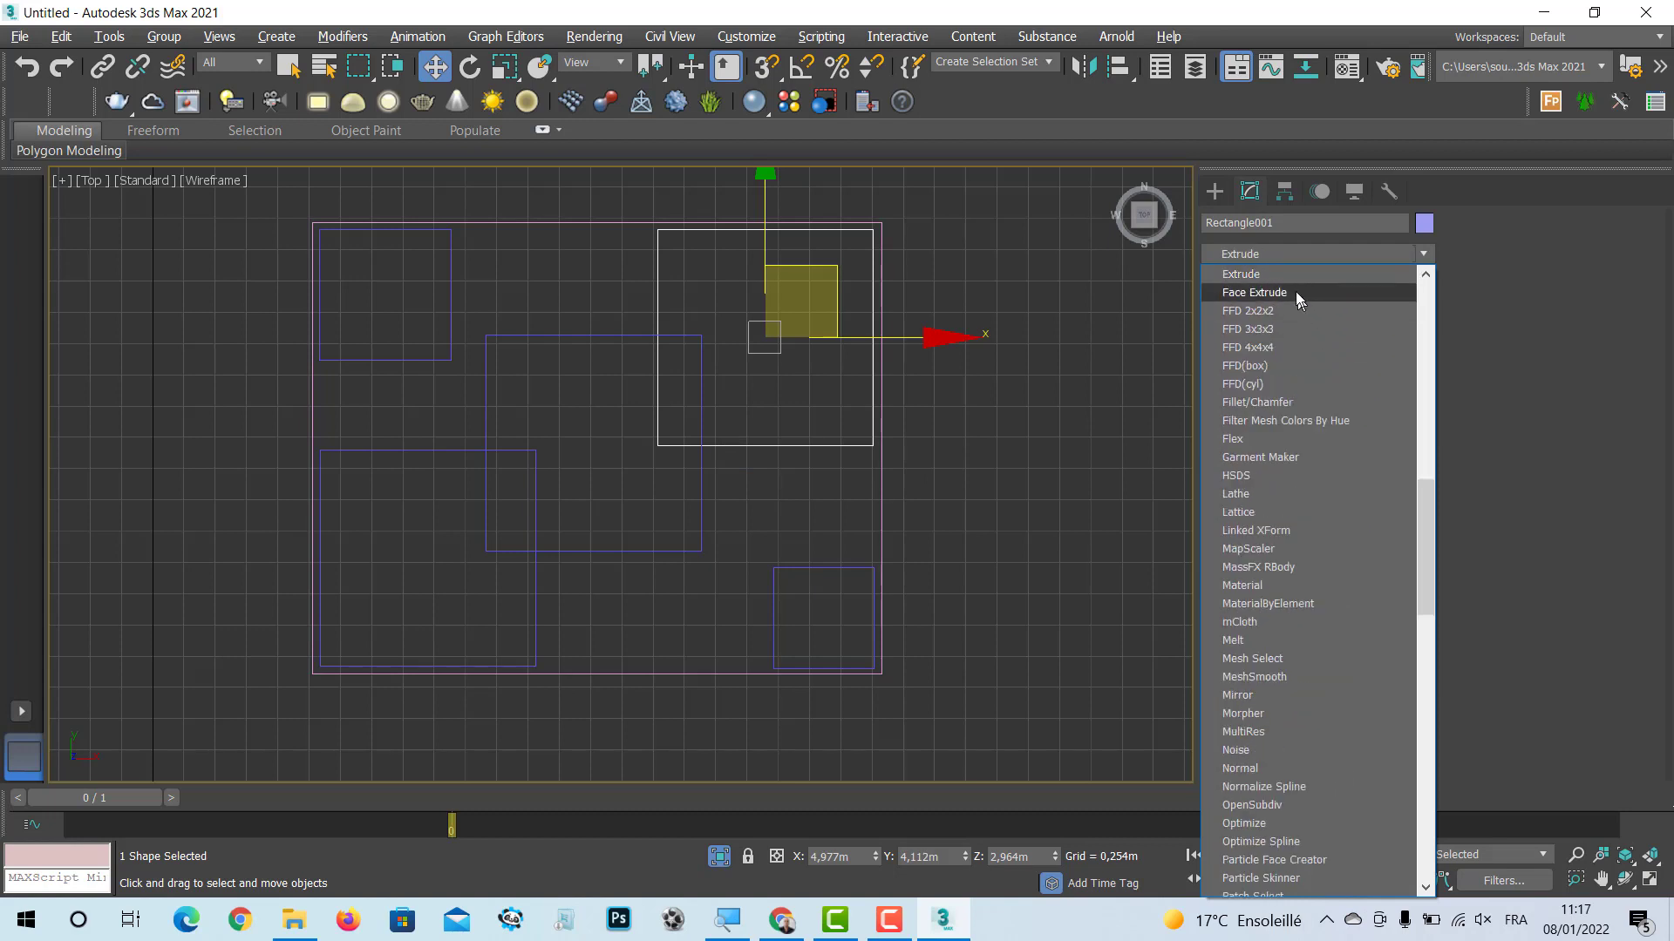
{"action": "left_click", "coordinate": [1289, 275]}
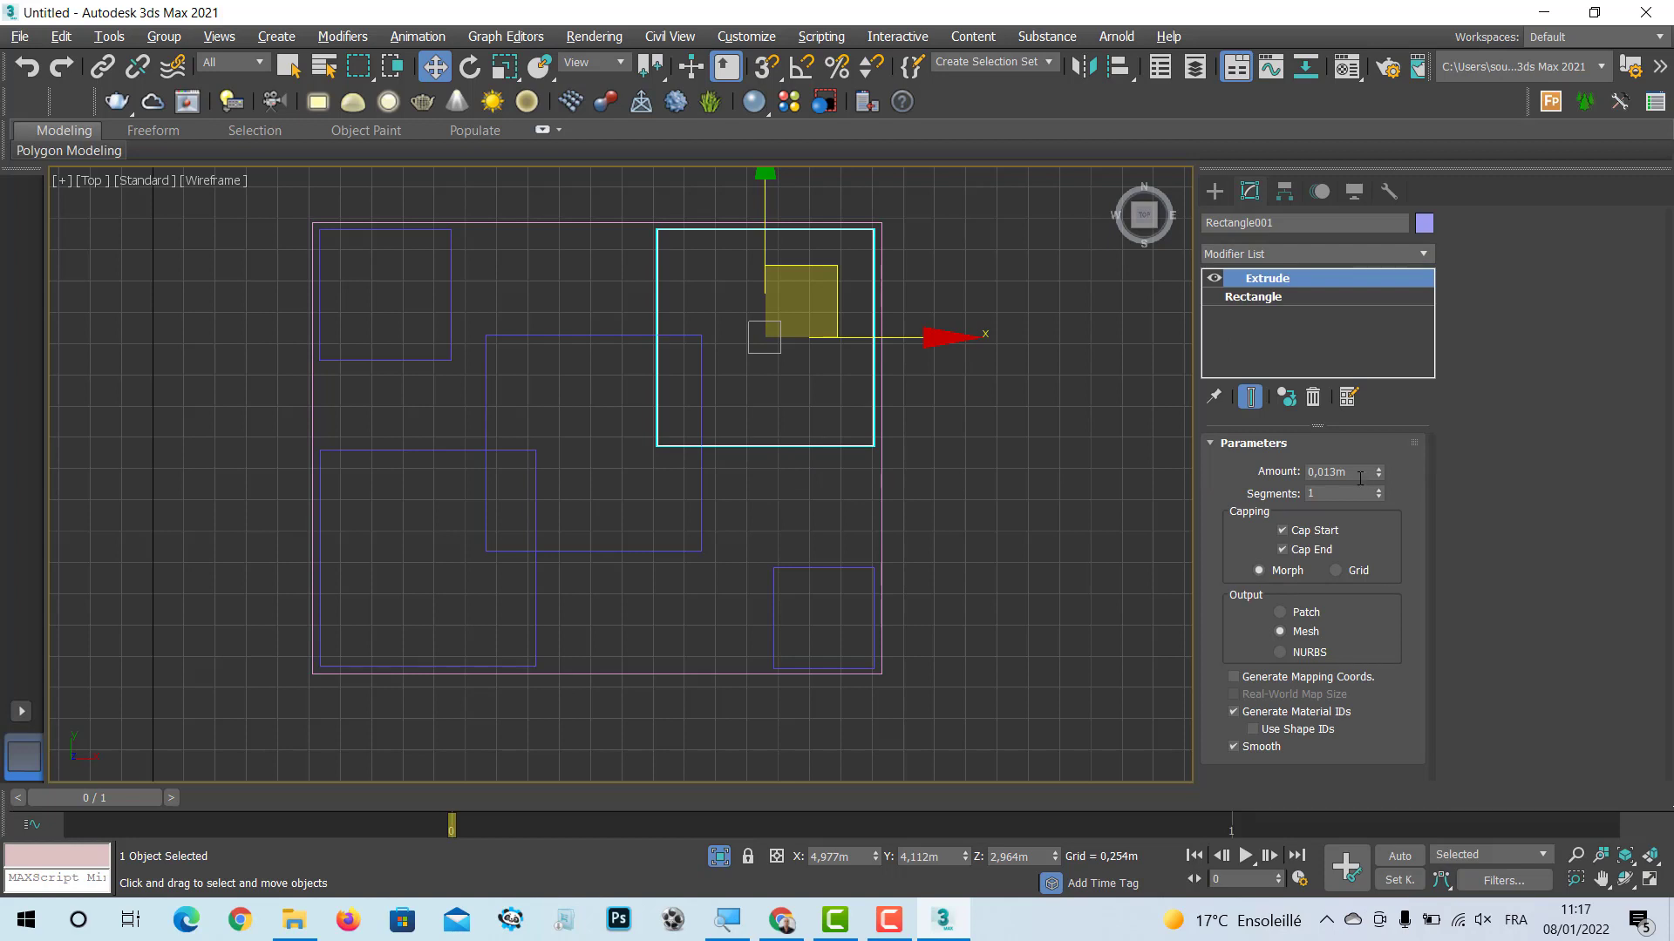
{"action": "key", "text": "alt+w"}
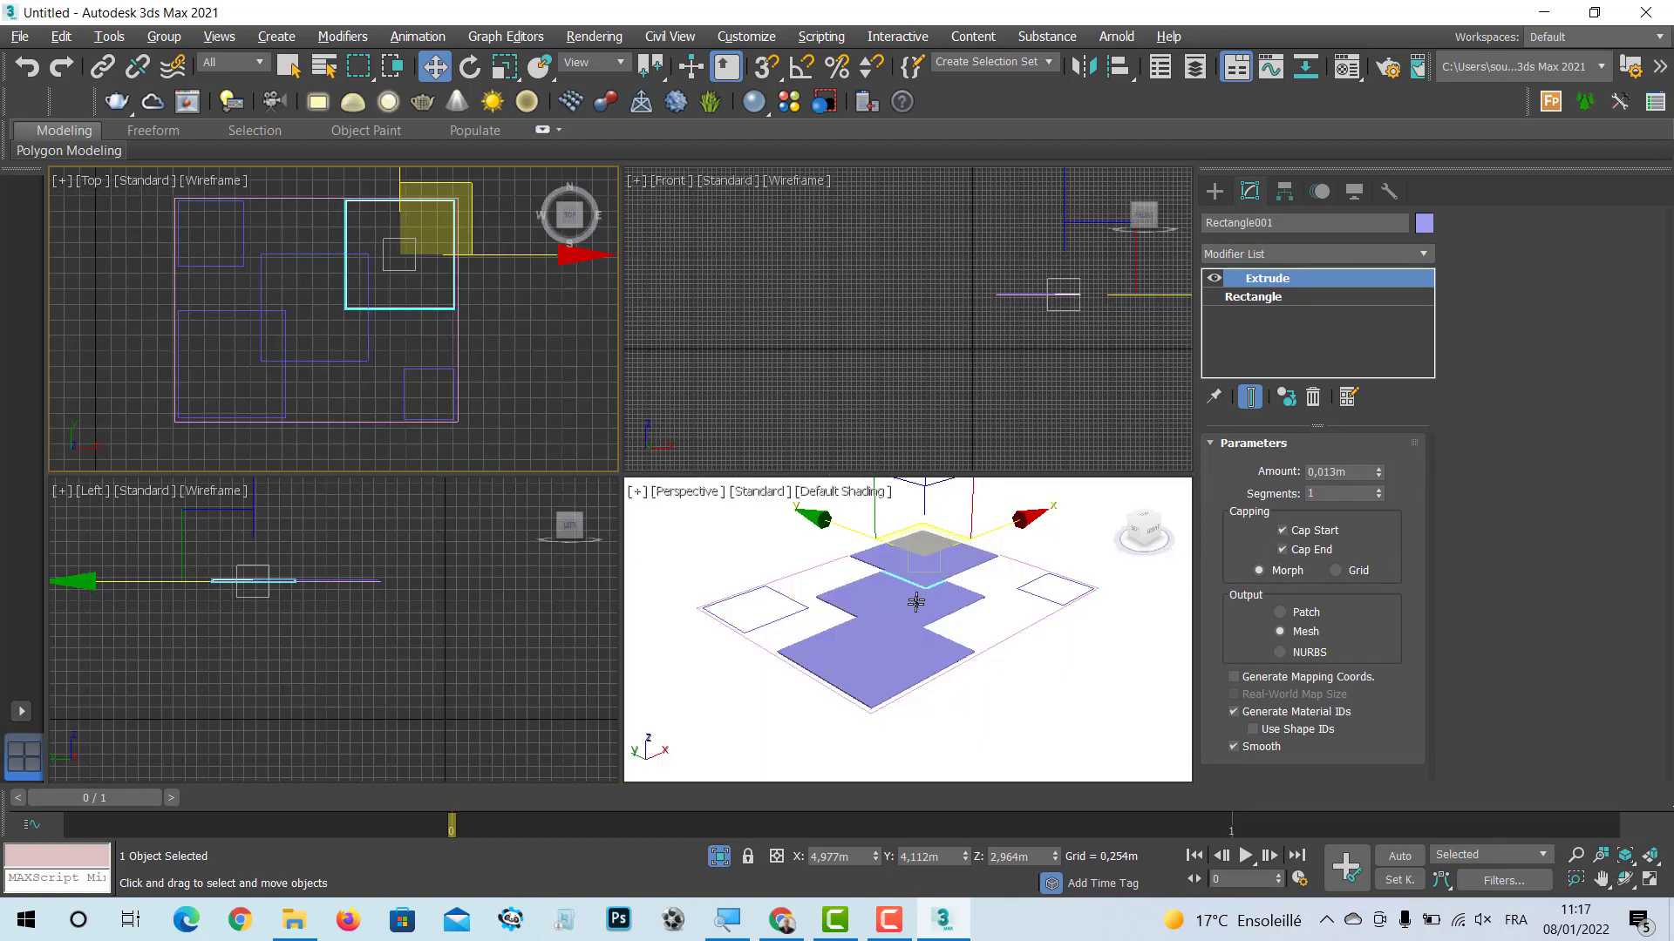
{"action": "right_click", "coordinate": [916, 610]}
{"action": "middle_click_drag", "start_coordinate": [967, 635], "coordinate": [893, 630], "text": "alt"}
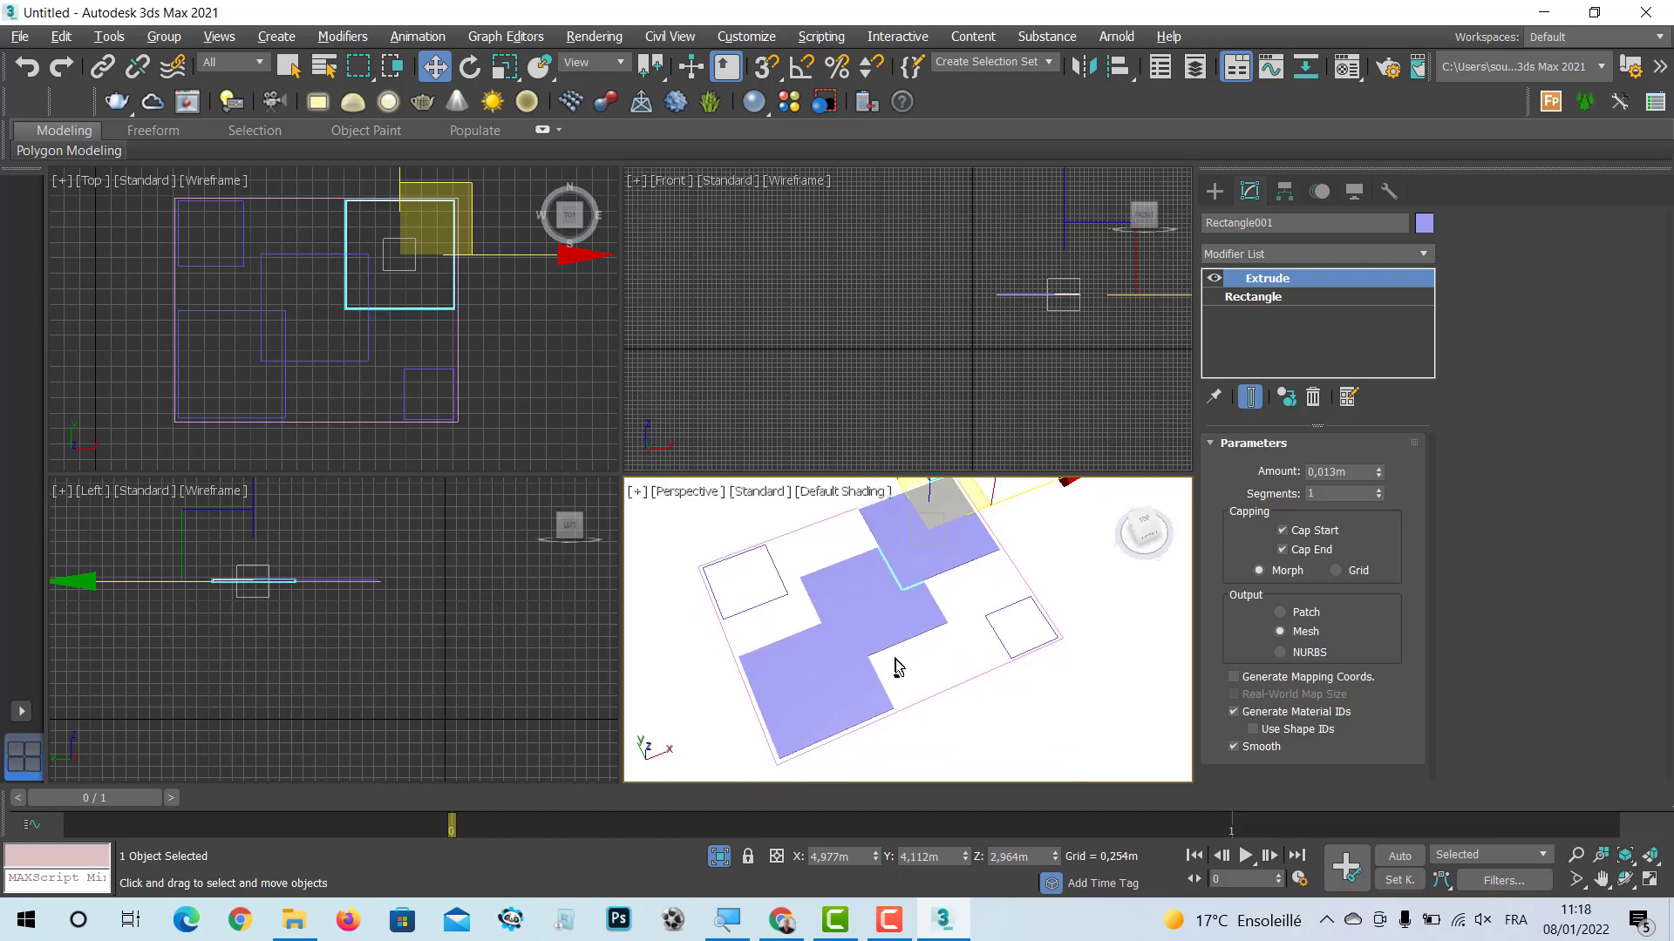
{"action": "key", "text": "alt+w"}
{"action": "middle_click_drag", "start_coordinate": [818, 517], "coordinate": [747, 474], "text": "alt"}
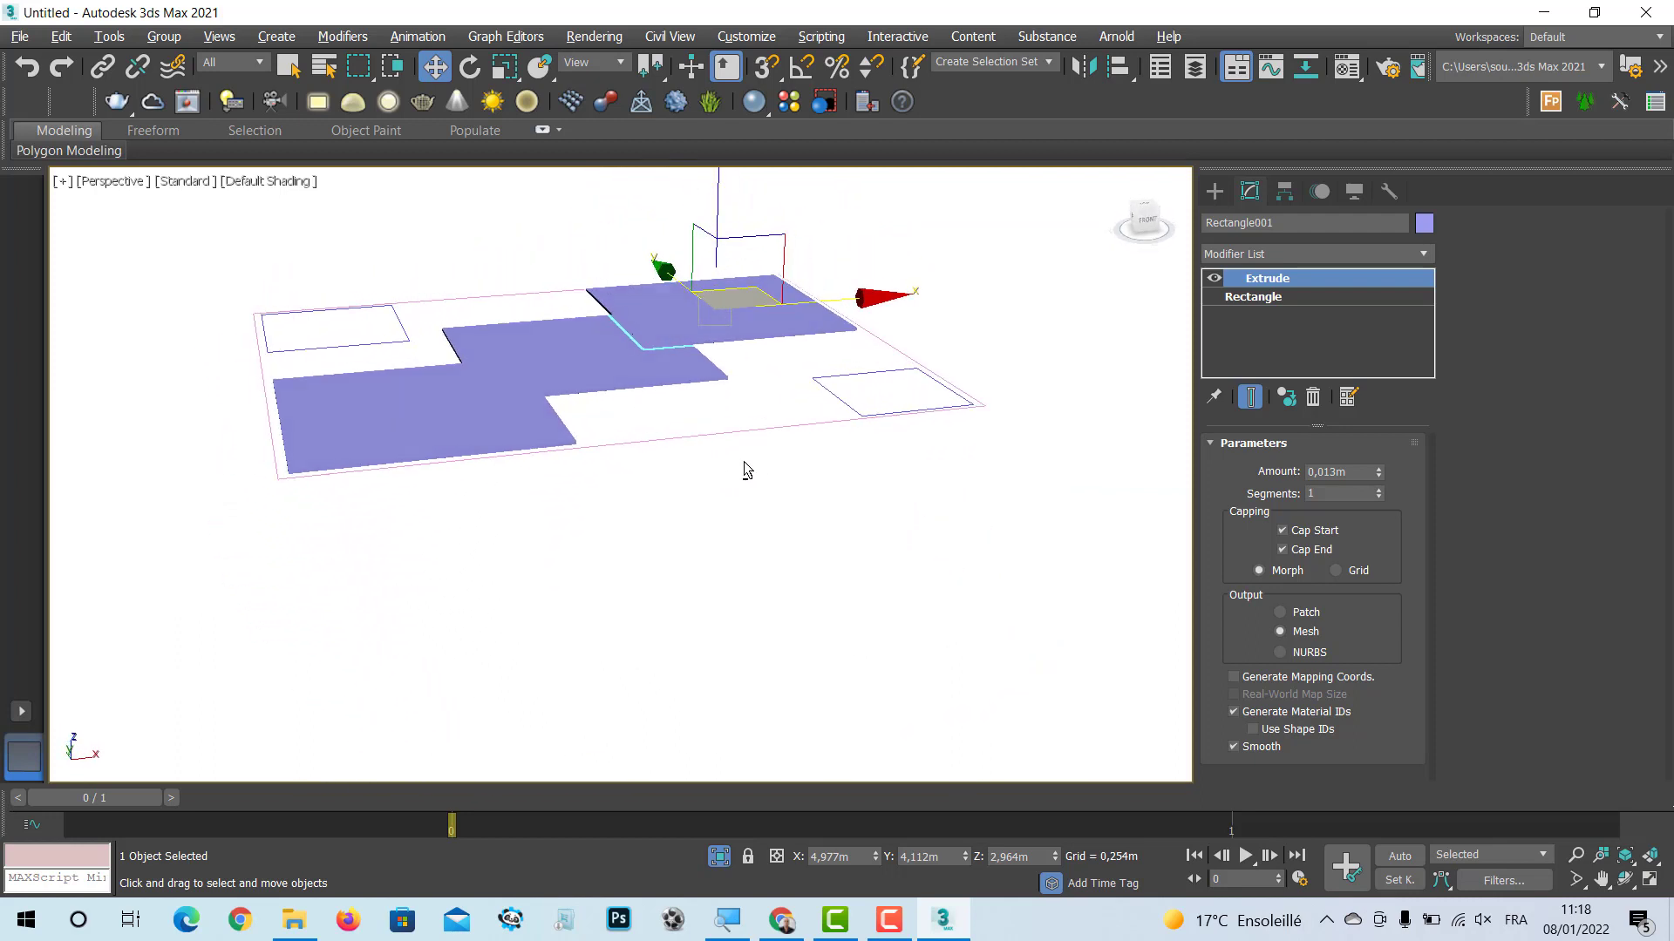
{"action": "middle_click_drag", "start_coordinate": [686, 429], "coordinate": [690, 434]}
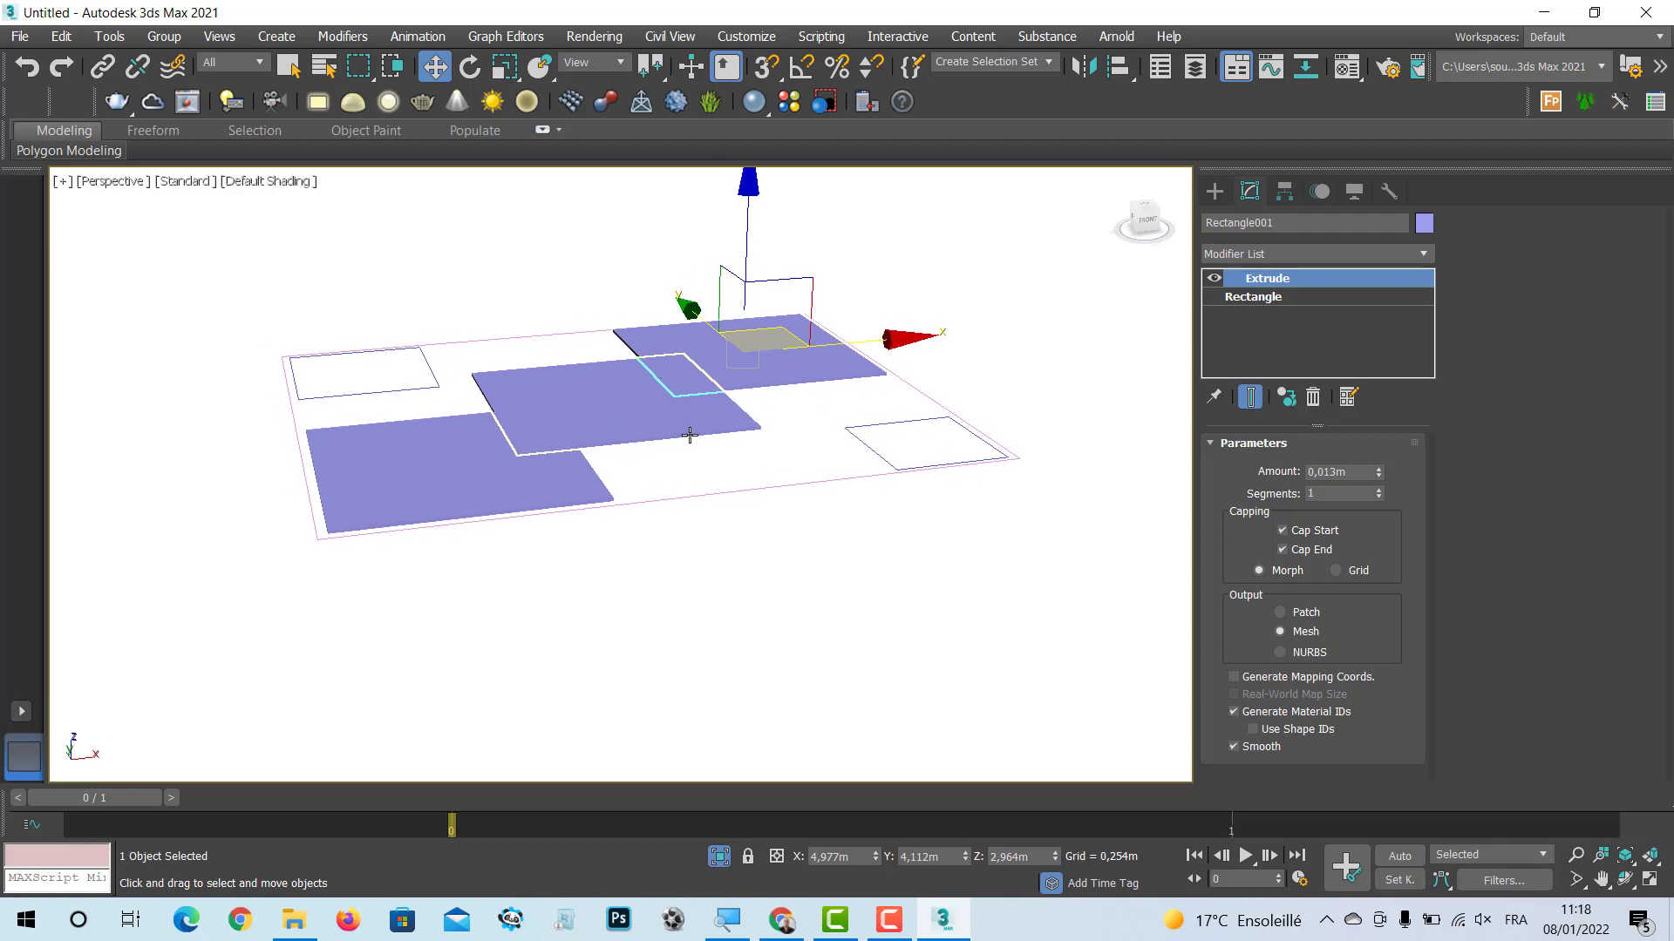
{"action": "key", "text": "ctrl+z"}
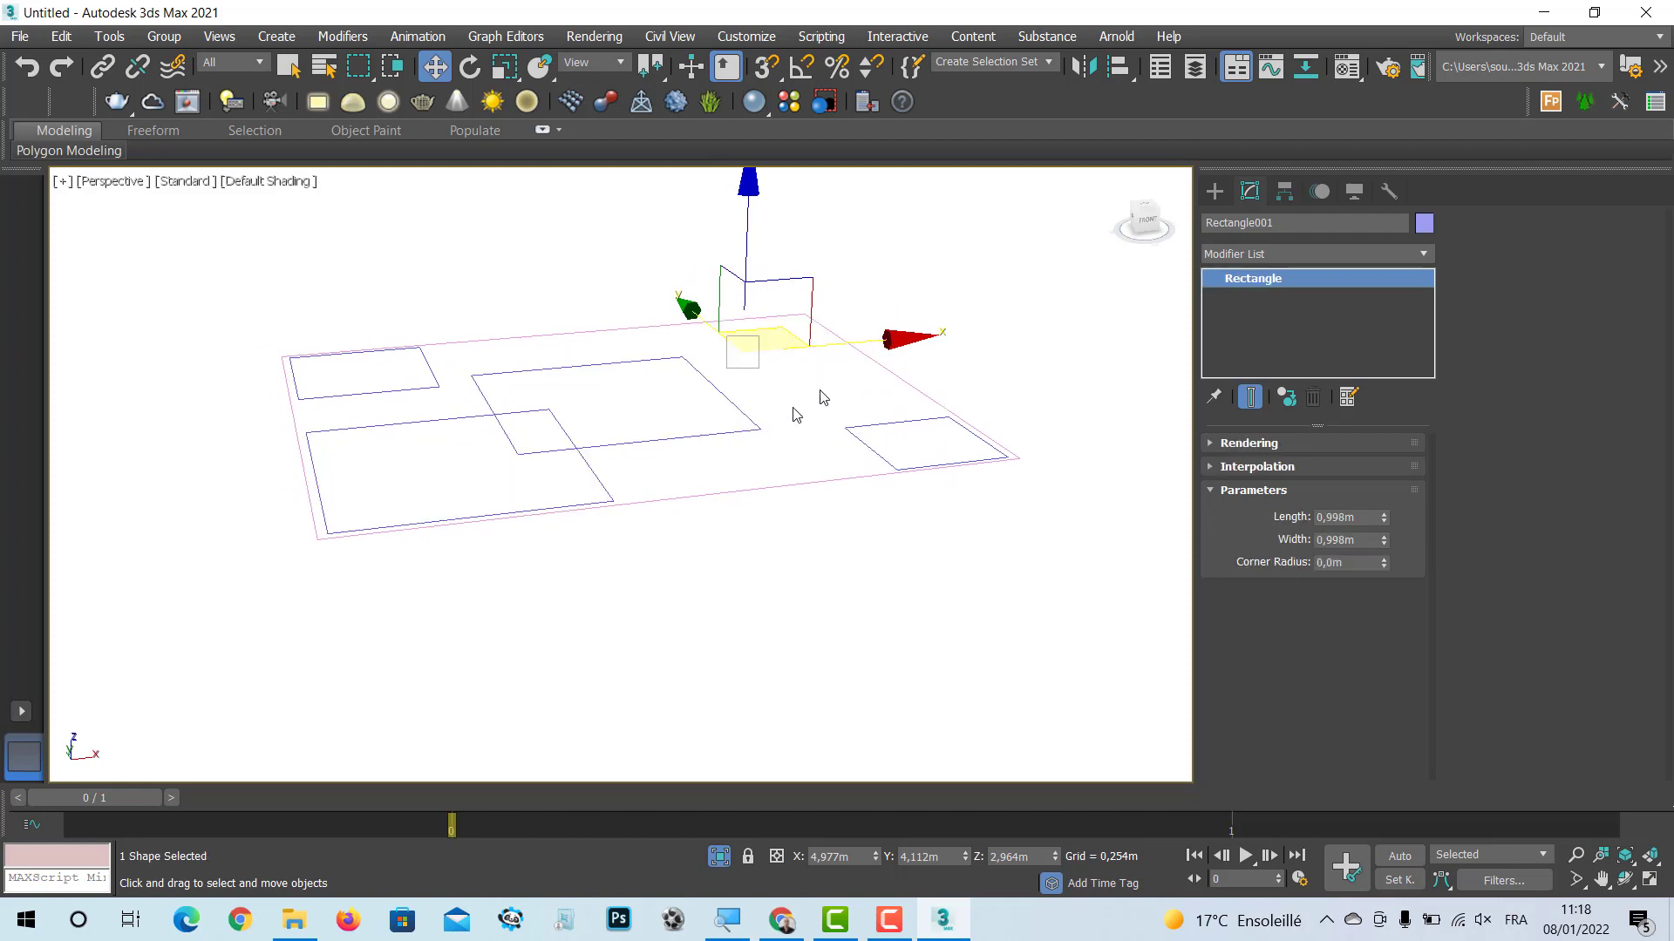
Step: In the top view, convert the large upper-right square to an editable spline
{"action": "key", "text": "alt+w"}
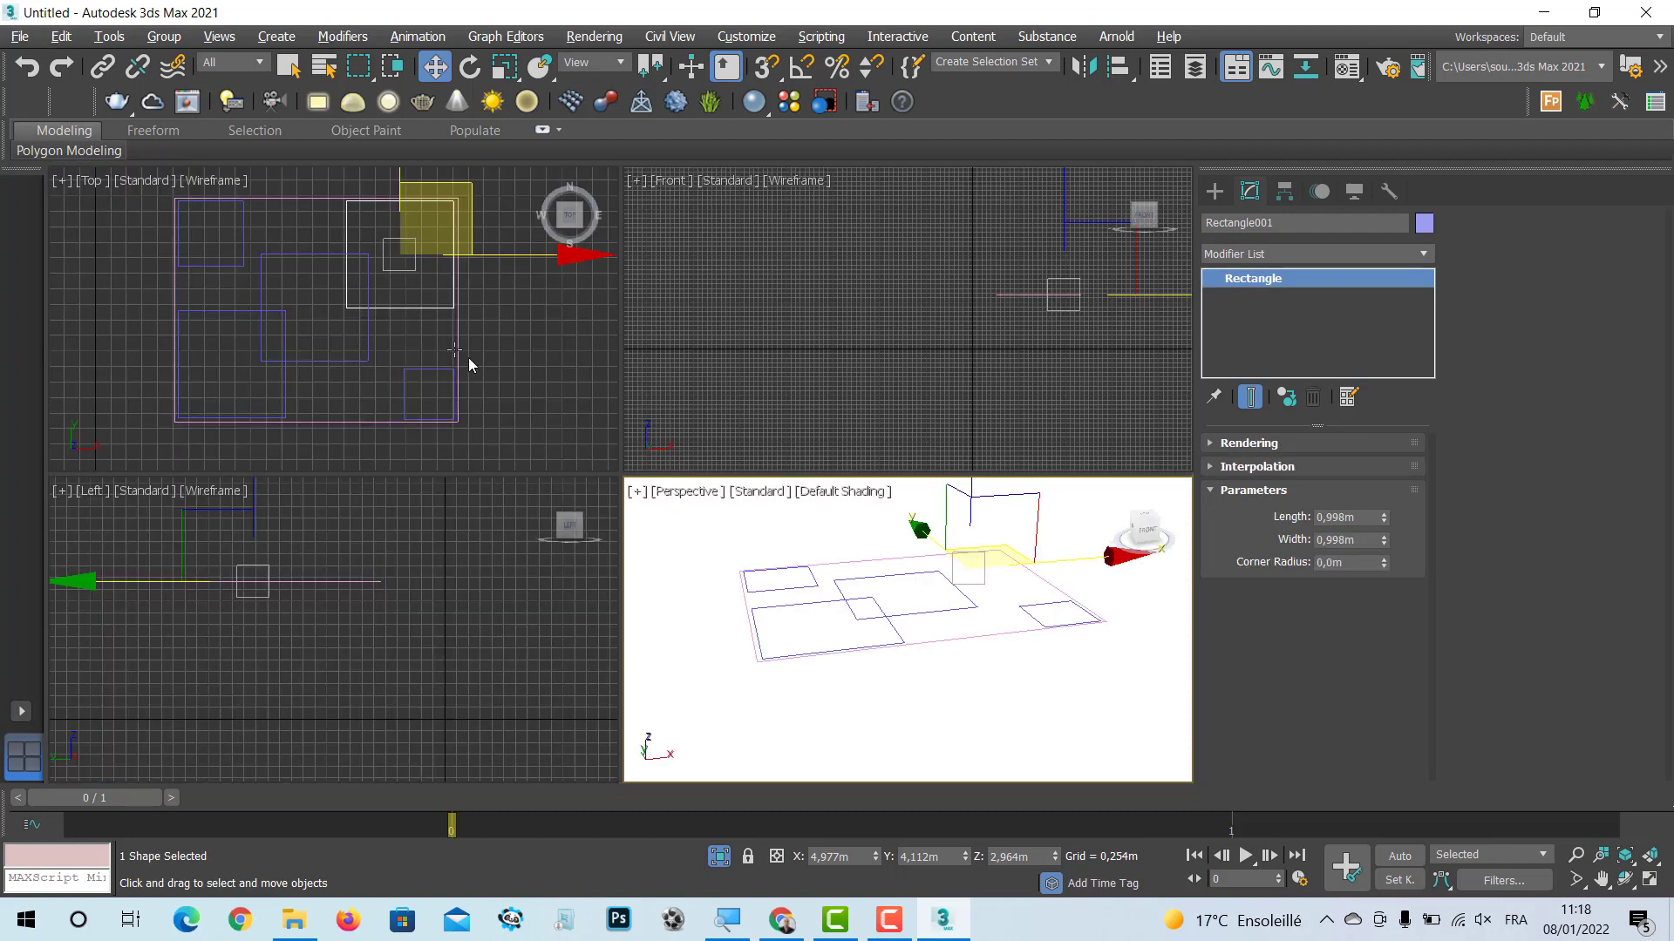
{"action": "middle_click_drag", "start_coordinate": [468, 358], "coordinate": [483, 370]}
{"action": "key", "text": "alt+w"}
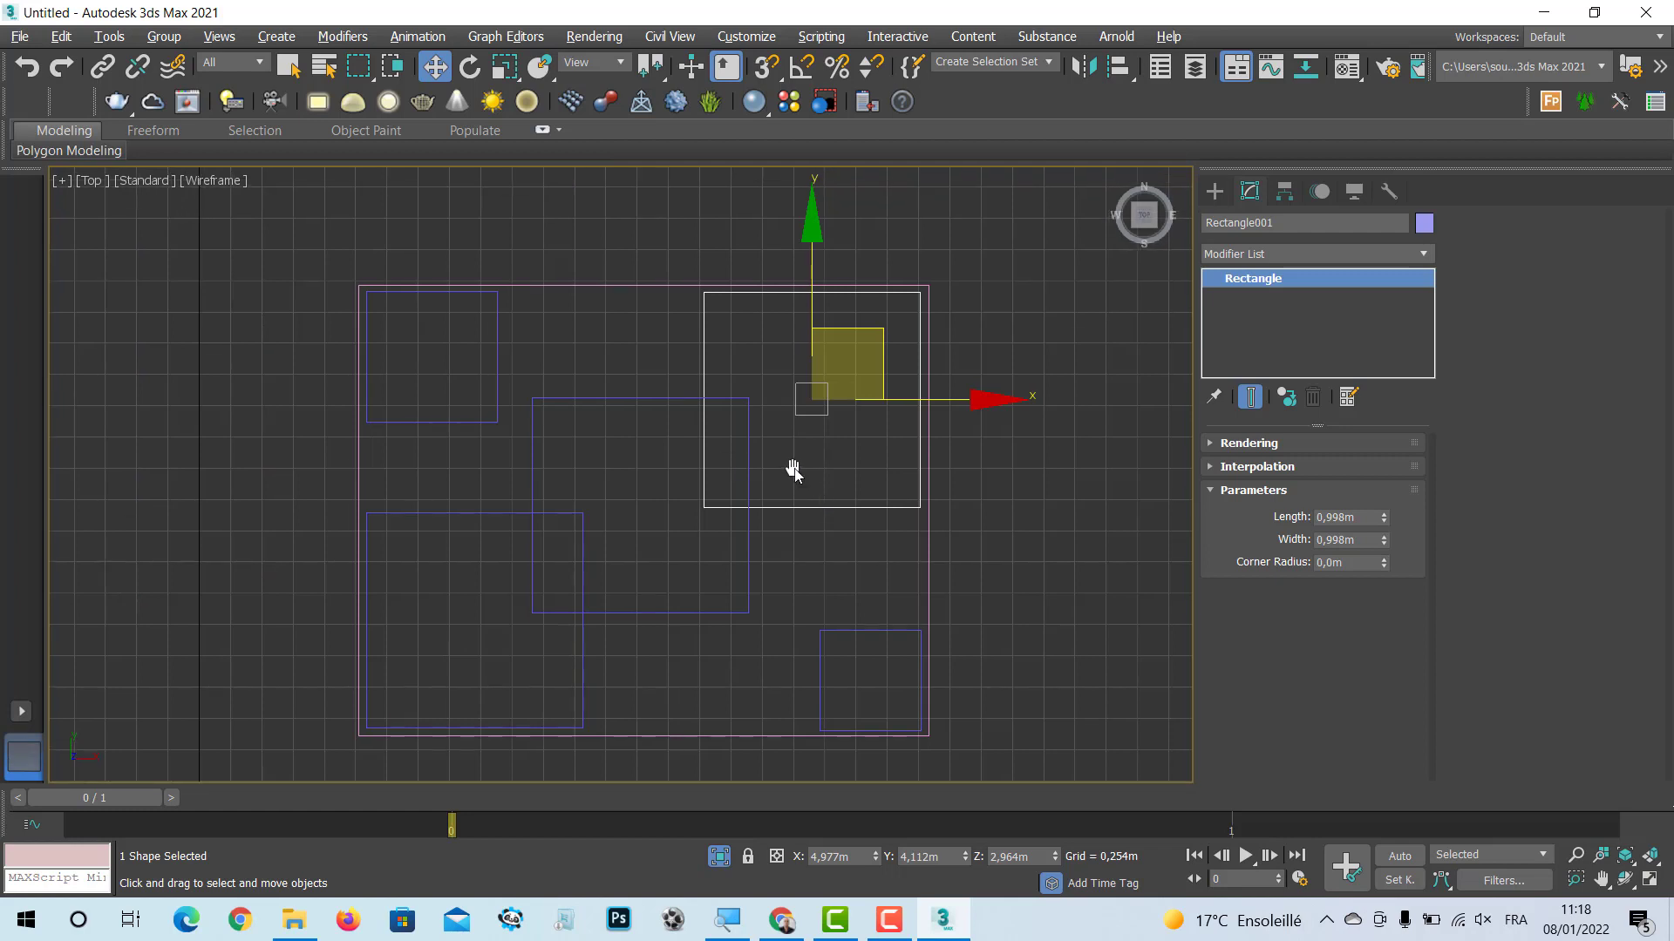
{"action": "left_click", "coordinate": [768, 557]}
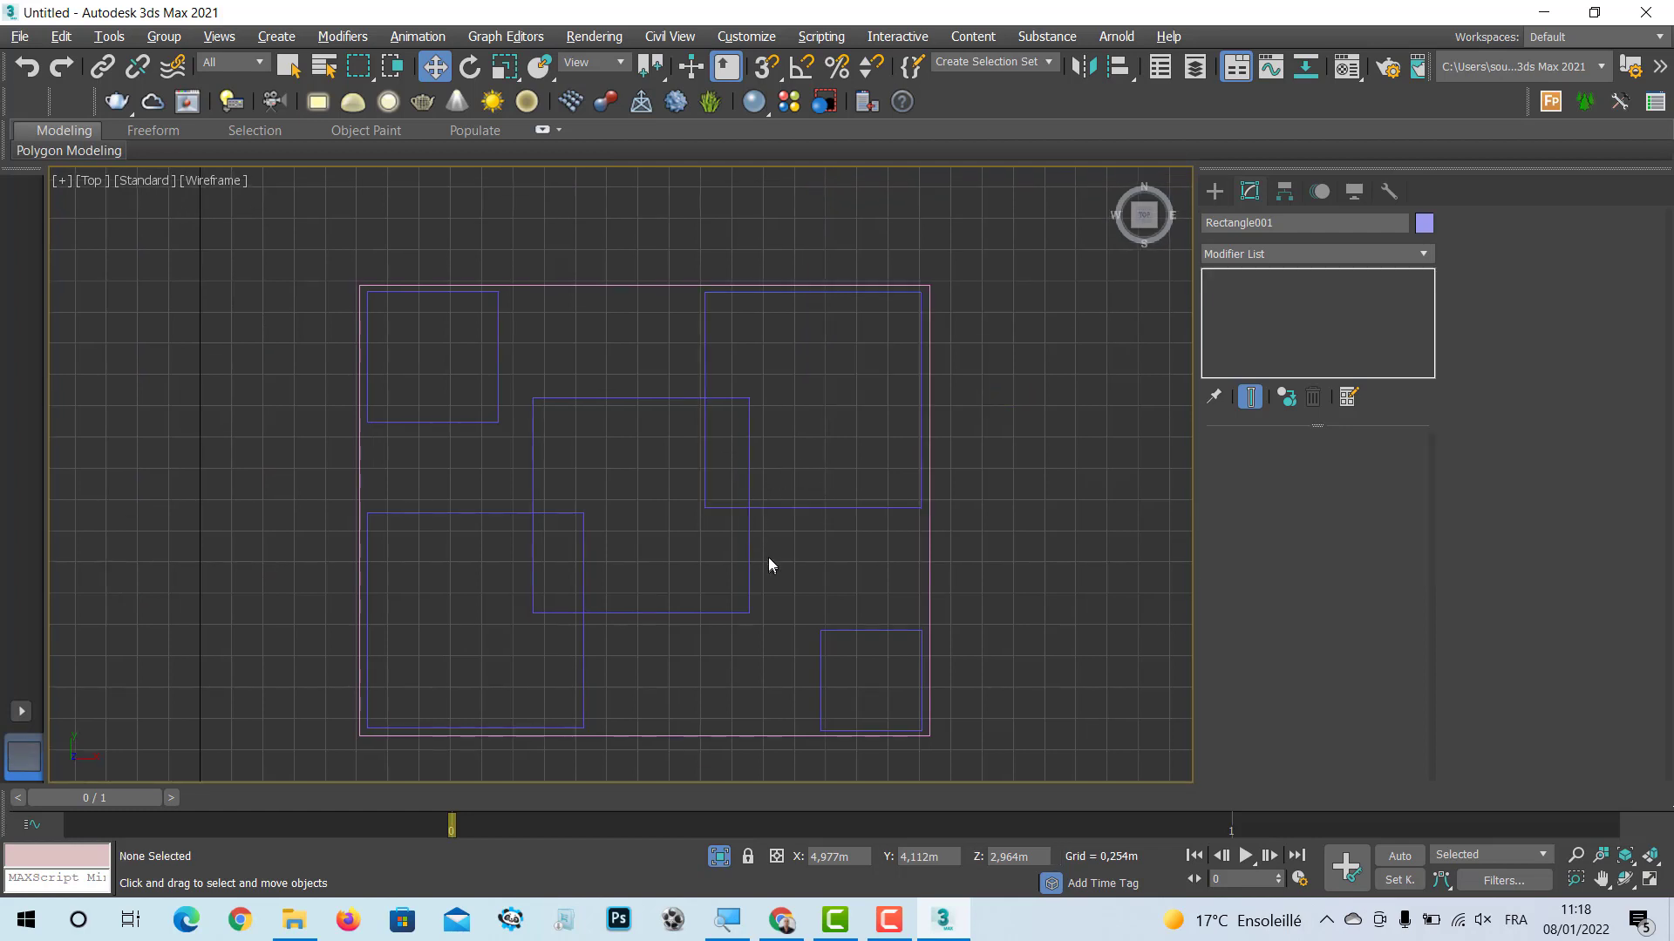
{"action": "left_click", "coordinate": [757, 508]}
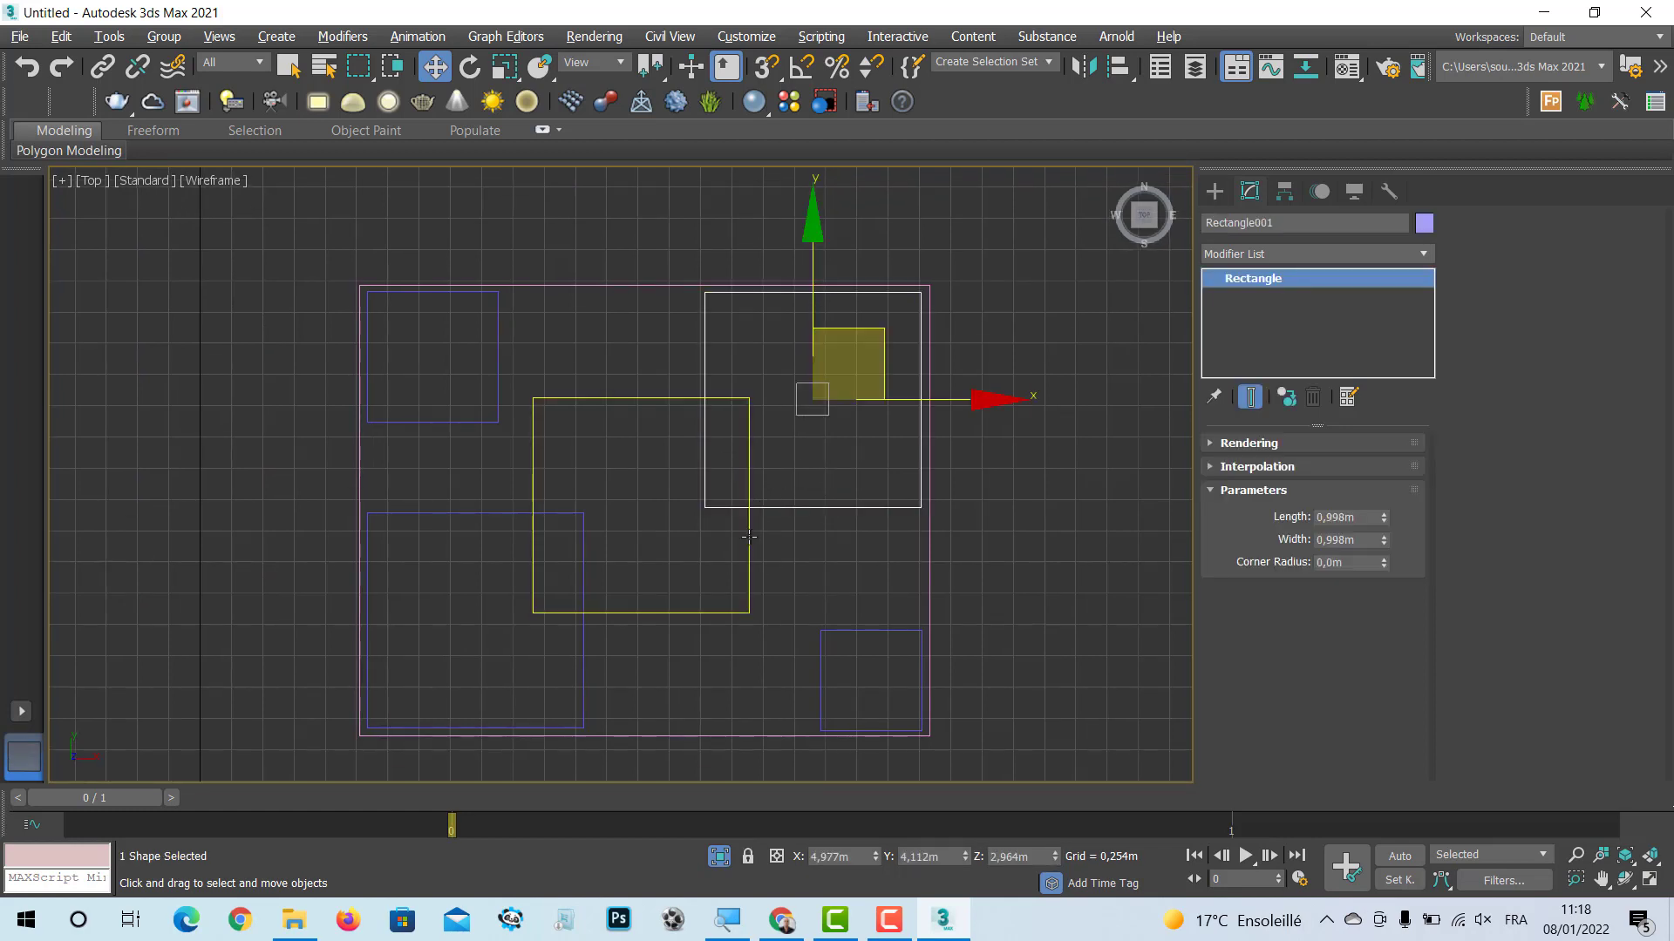
{"action": "left_click", "coordinate": [749, 538]}
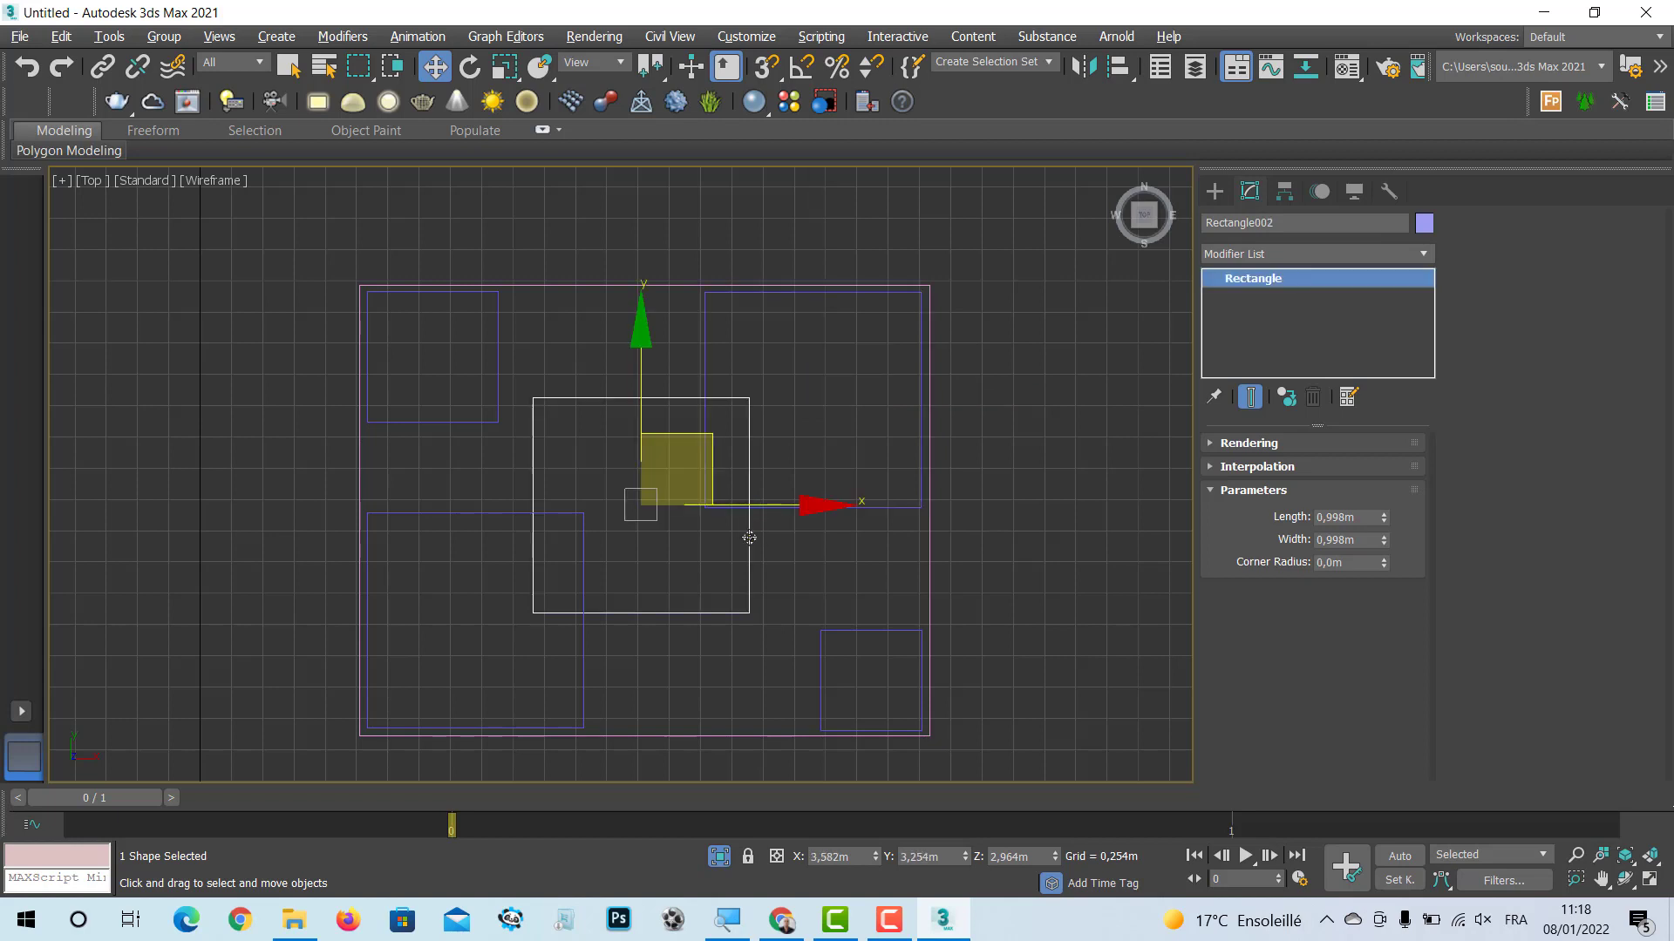
{"action": "left_click", "coordinate": [873, 510]}
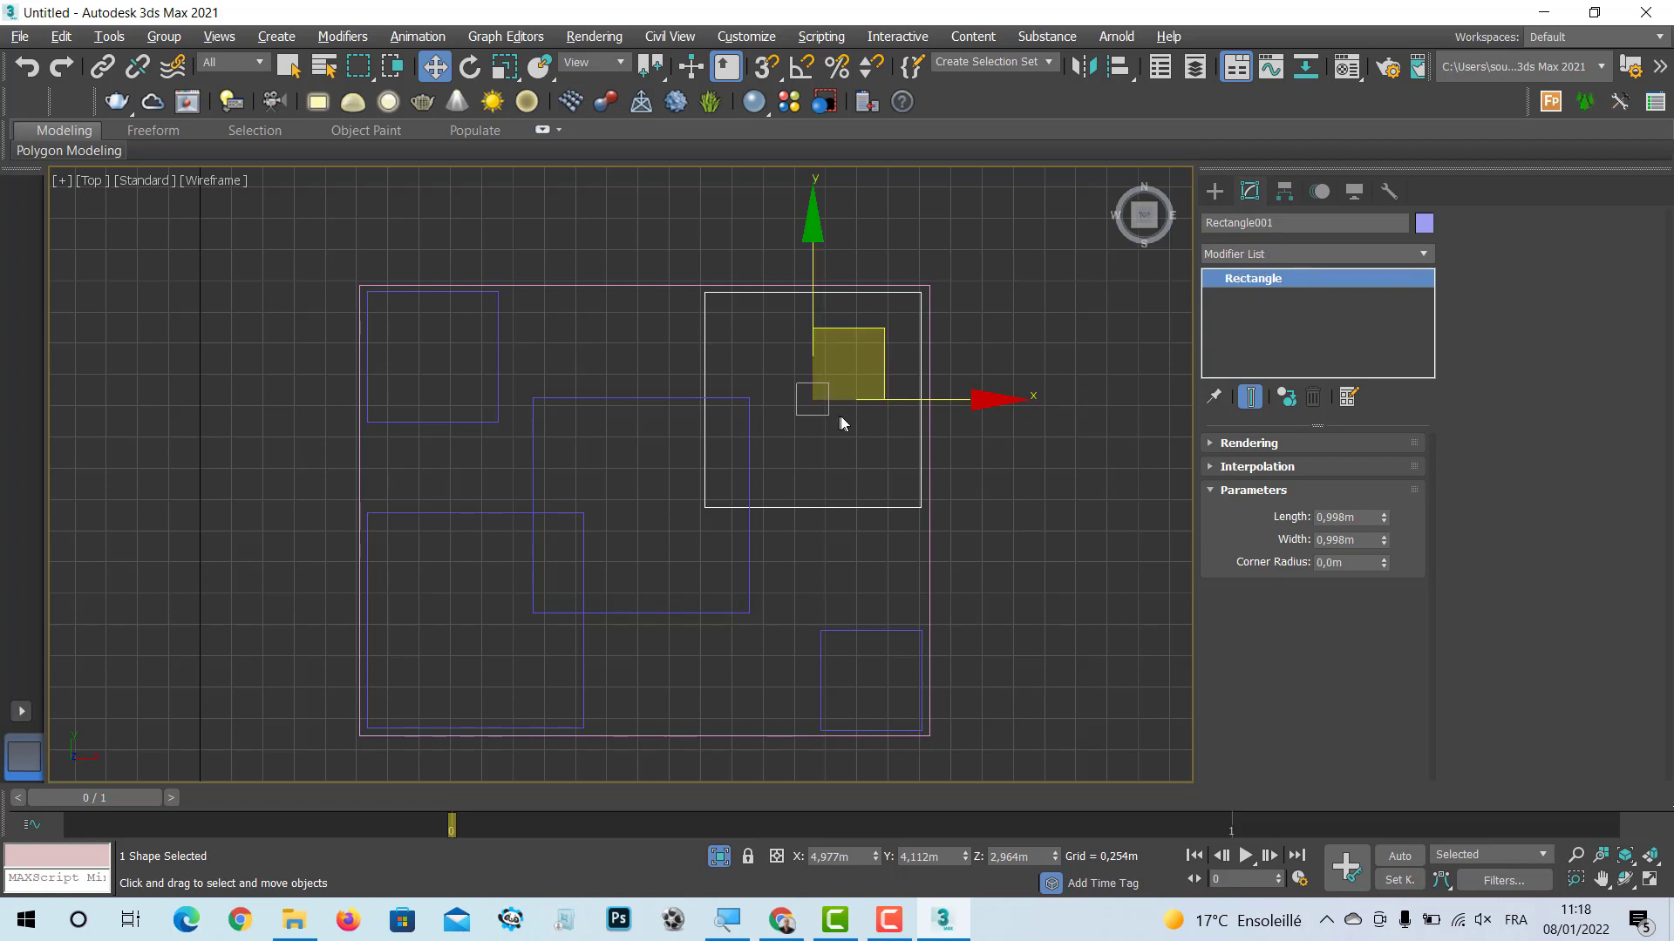
{"action": "right_click", "coordinate": [772, 452]}
{"action": "mouse_move", "coordinate": [996, 686]}
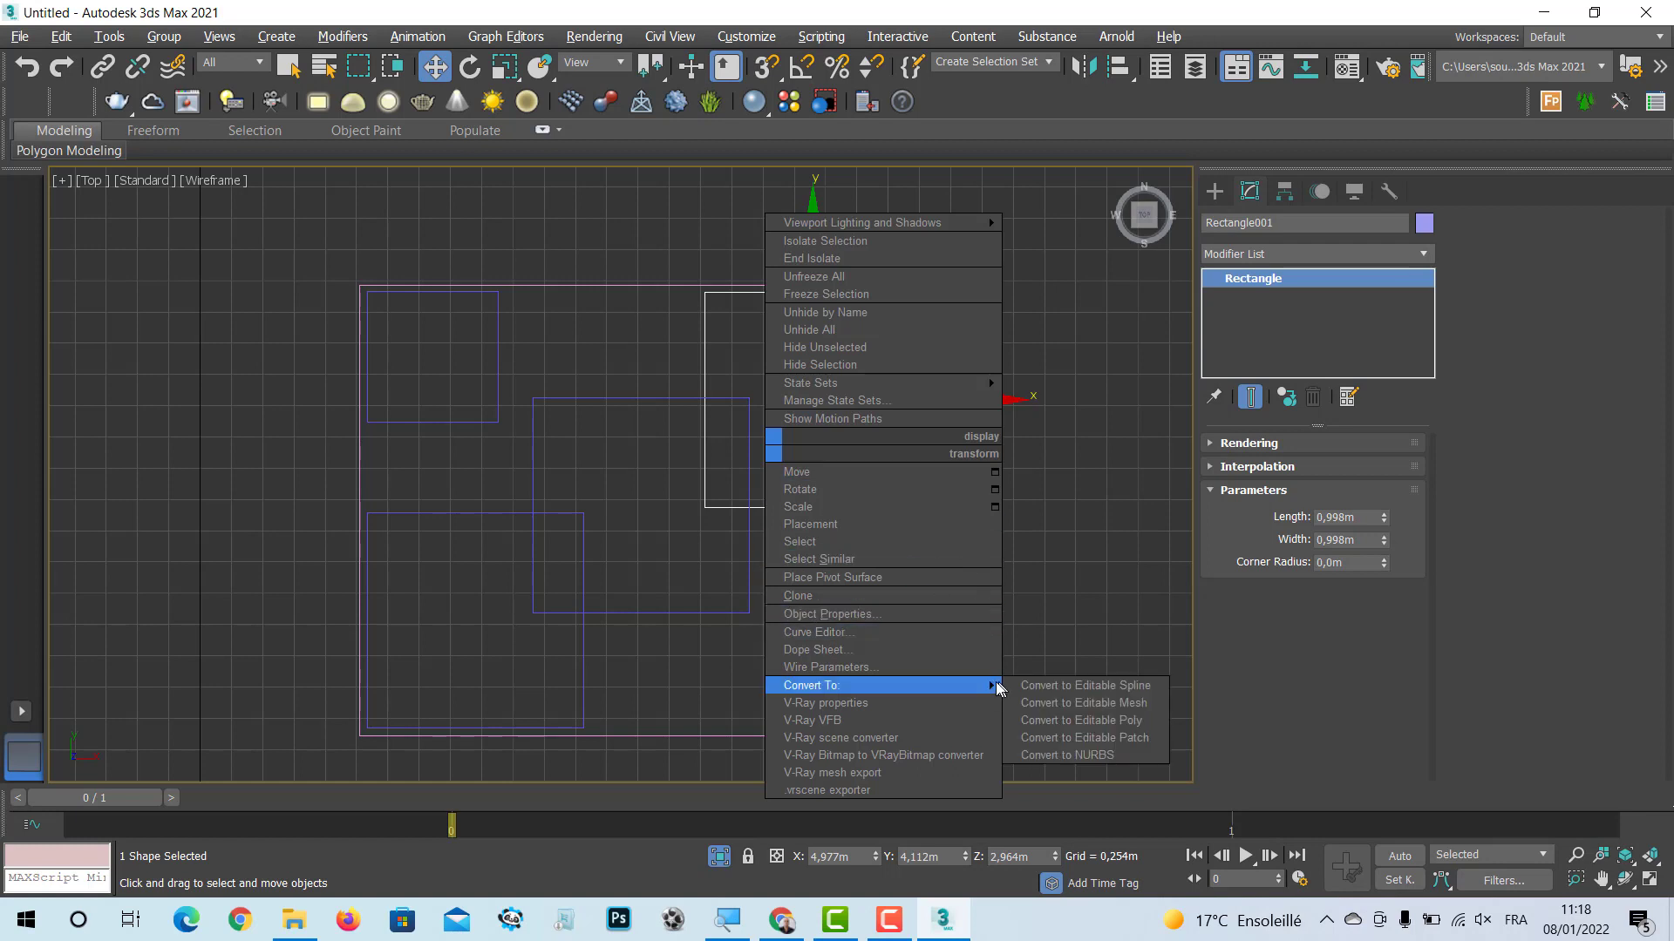
{"action": "left_click", "coordinate": [1123, 687]}
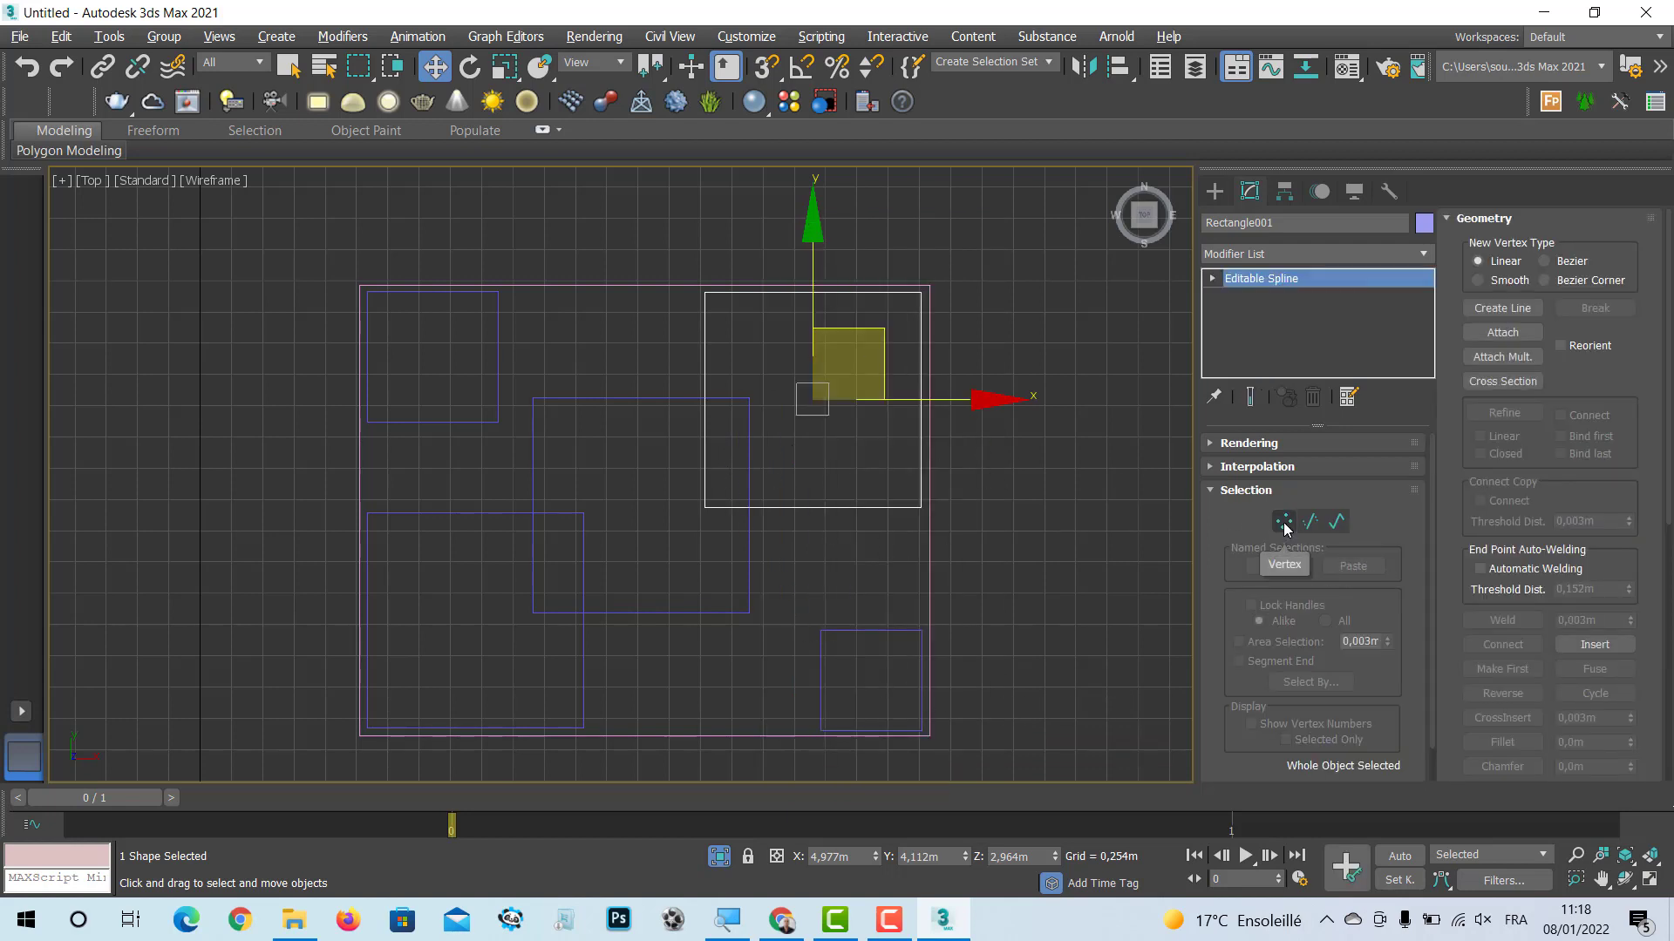
Step: Attach the middle and lower-left squares to the upper-right square's editable spline
{"action": "left_click", "coordinate": [1519, 337]}
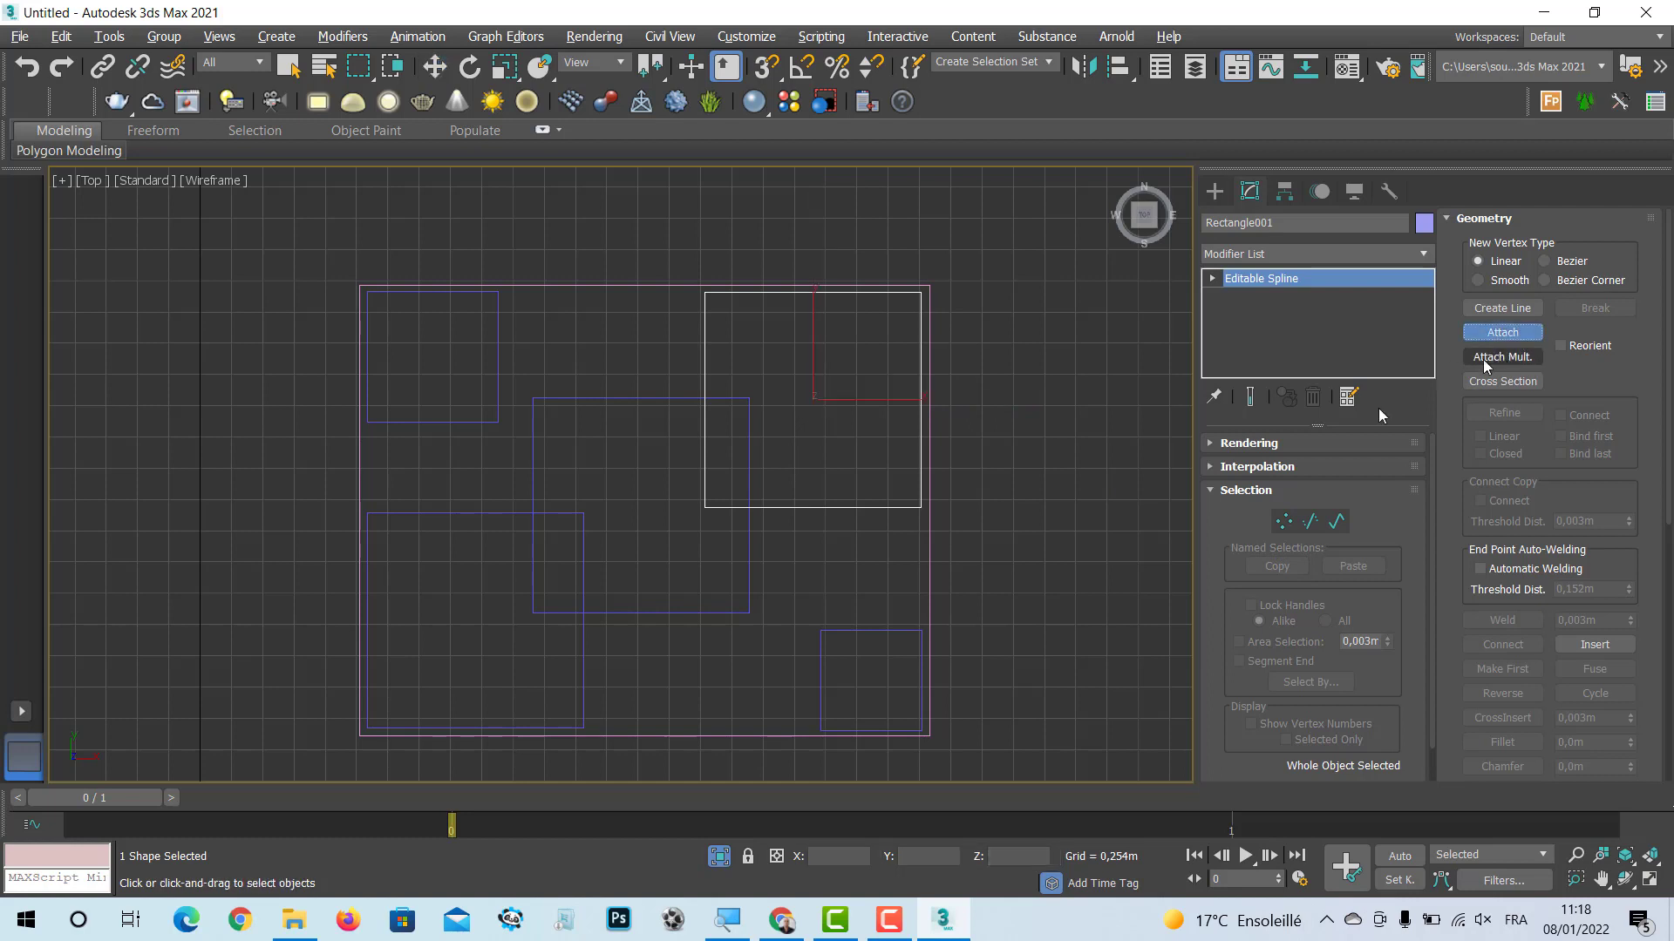
{"action": "left_click", "coordinate": [749, 580]}
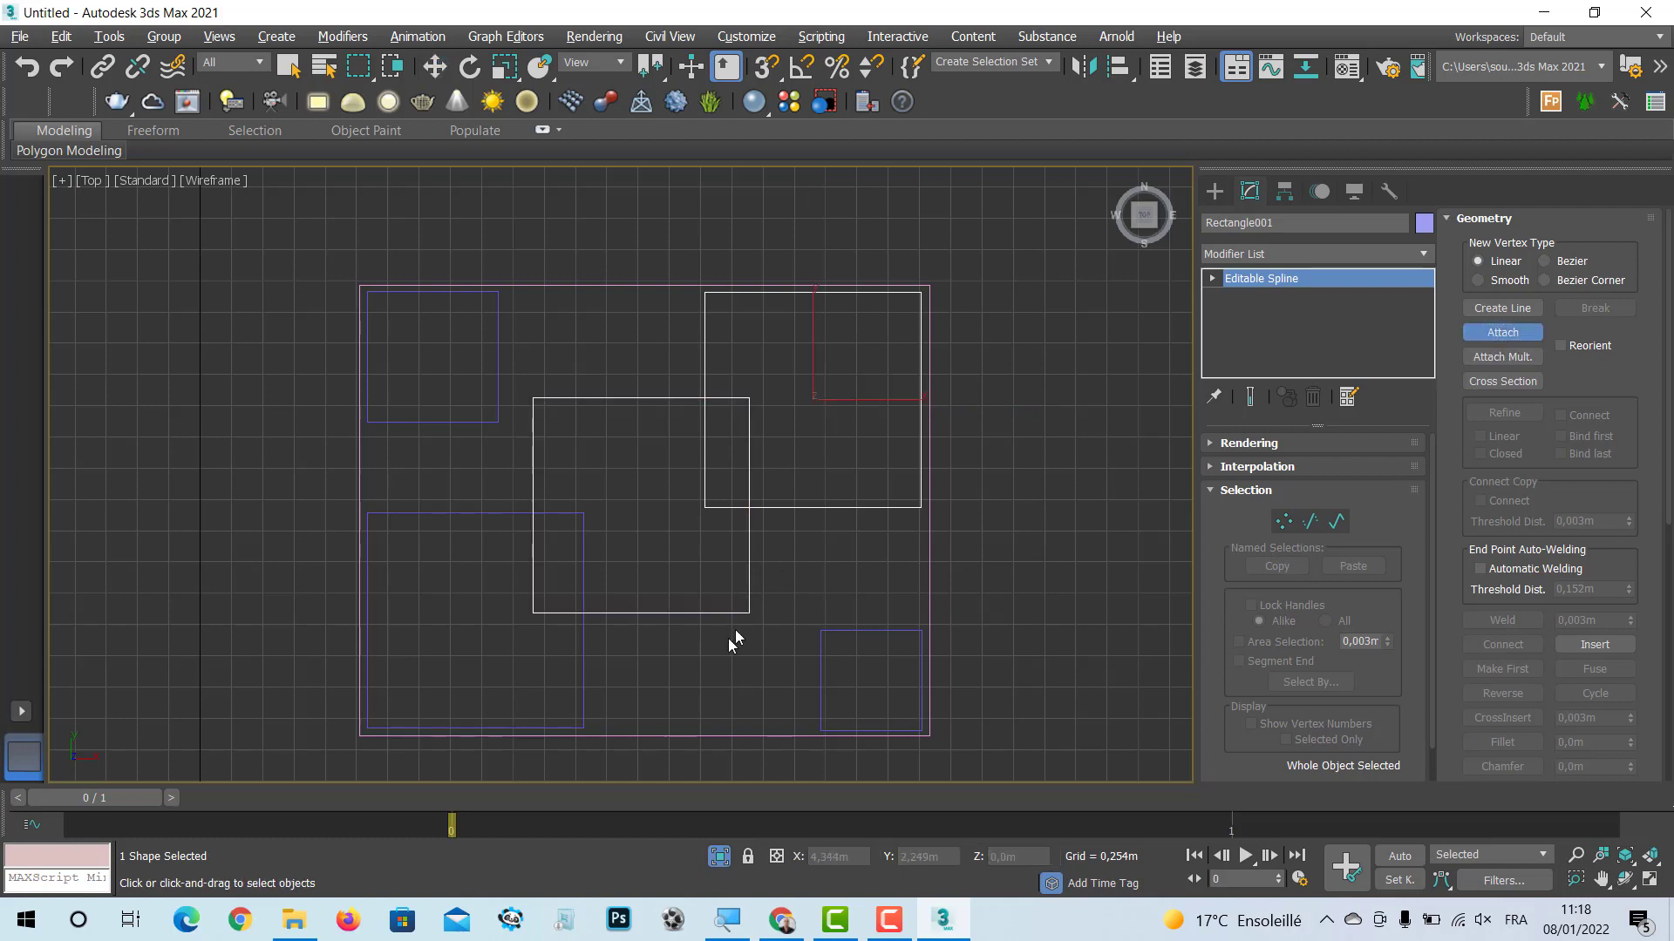
{"action": "left_click", "coordinate": [584, 681]}
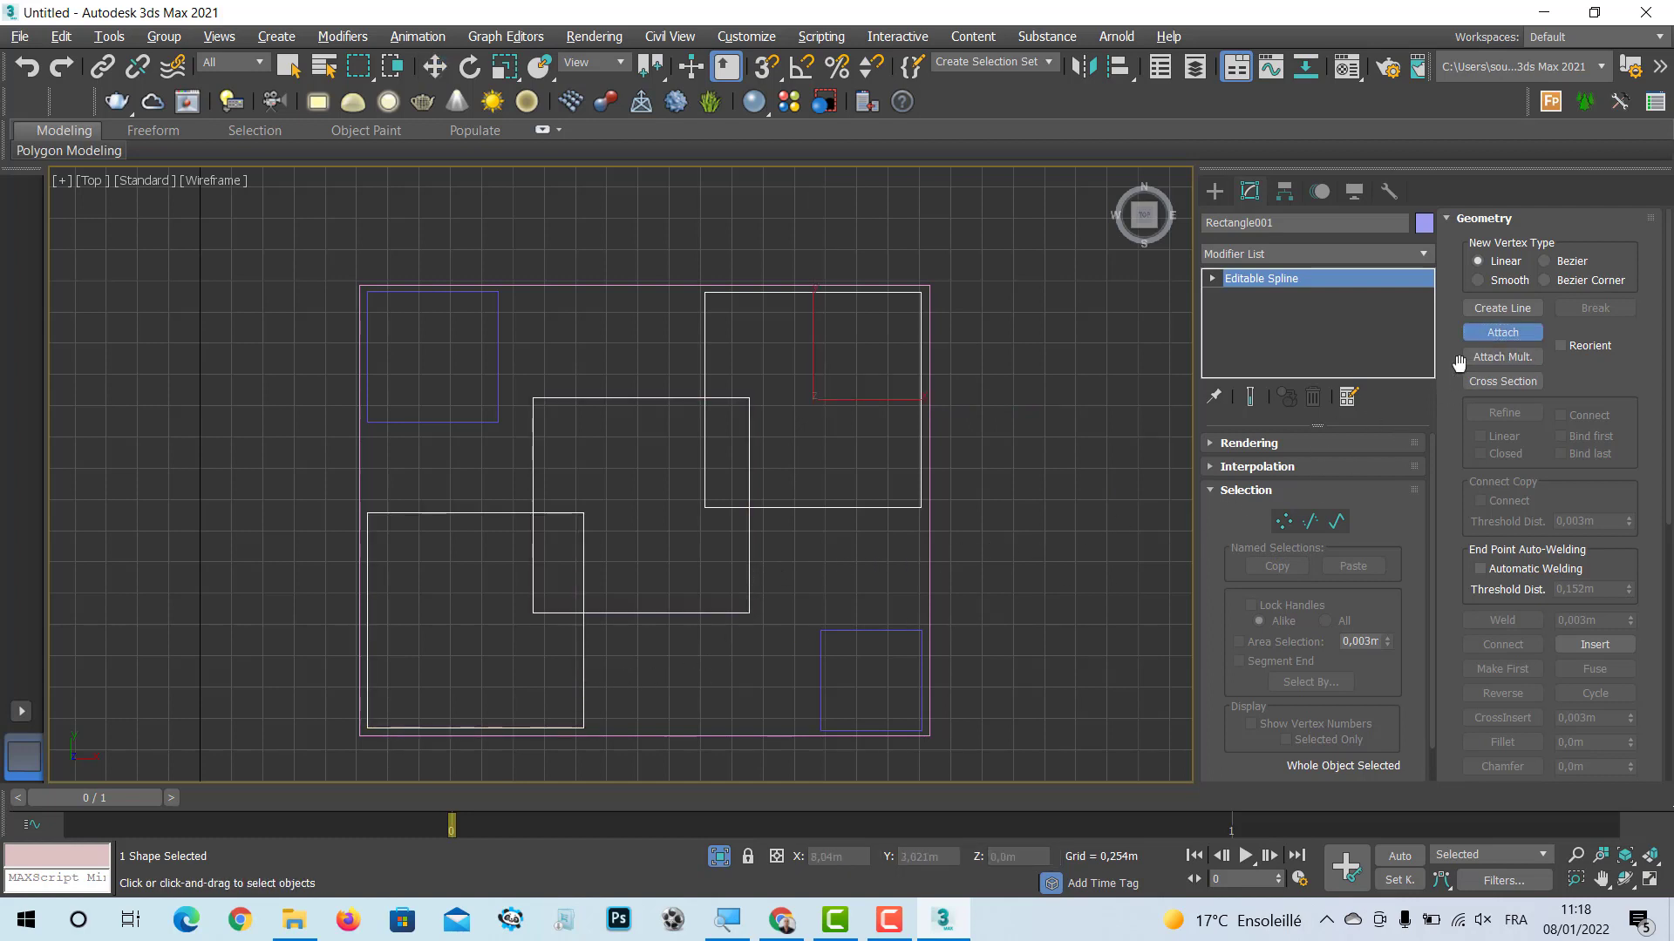
{"action": "left_click", "coordinate": [1496, 335]}
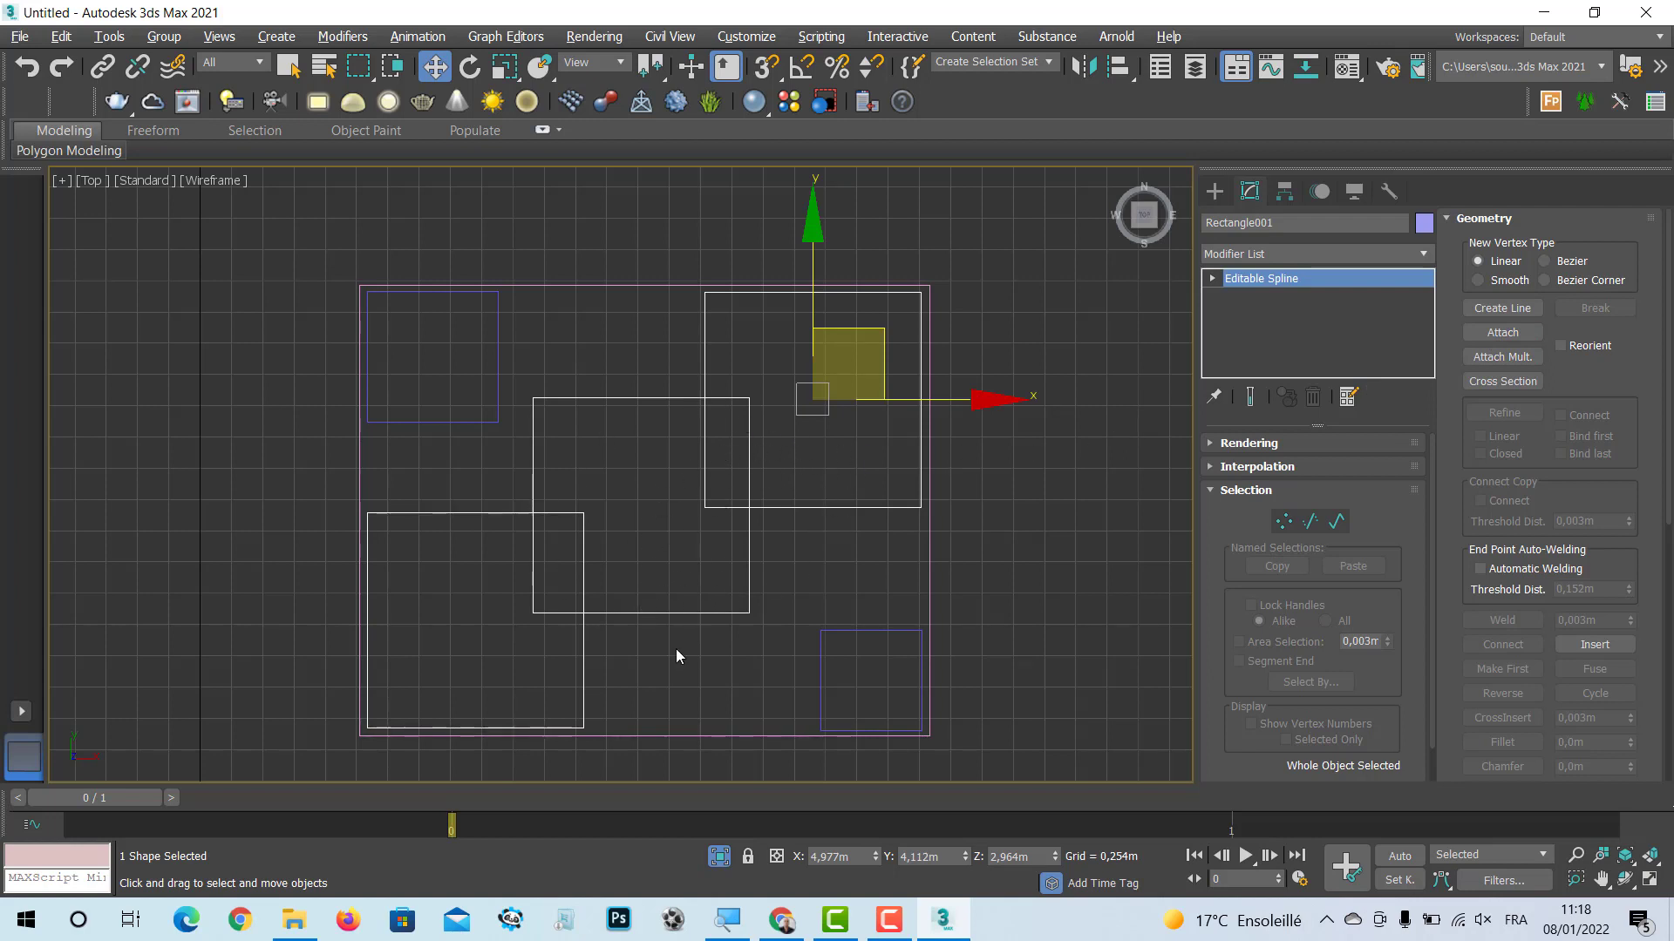
Step: At spline level, trim away the middle square's corners that overlap the upper-right and lower-left squares
{"action": "left_click", "coordinate": [1337, 522]}
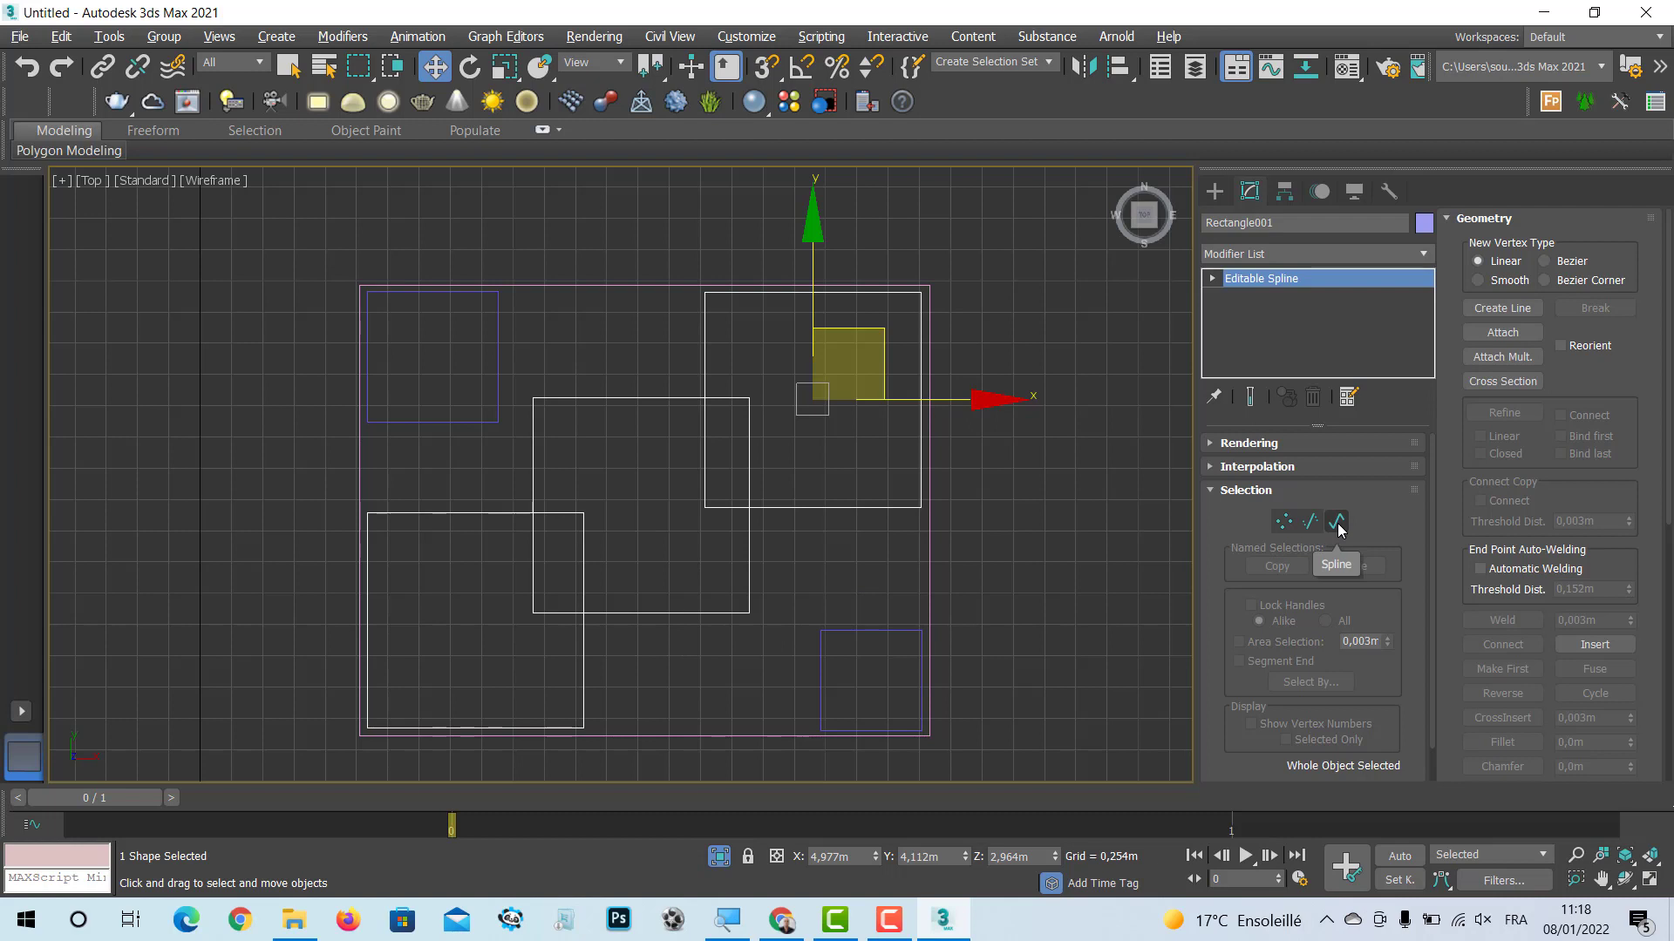
{"action": "left_click", "coordinate": [849, 509]}
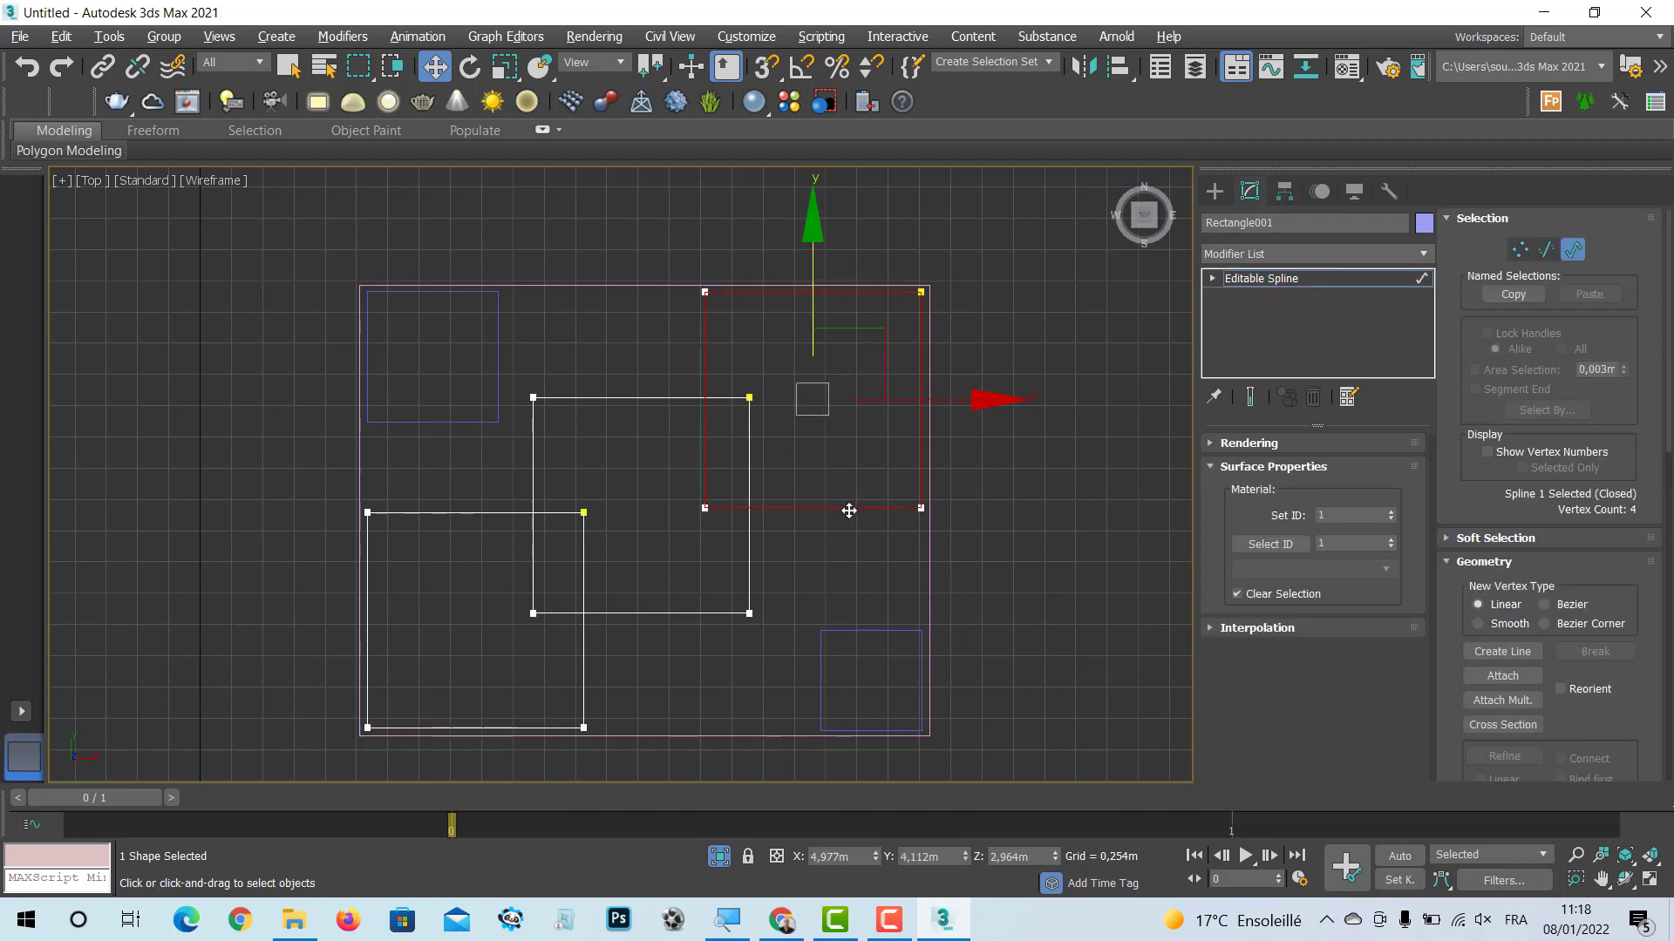
{"action": "left_click", "coordinate": [749, 562]}
{"action": "left_click", "coordinate": [584, 660]}
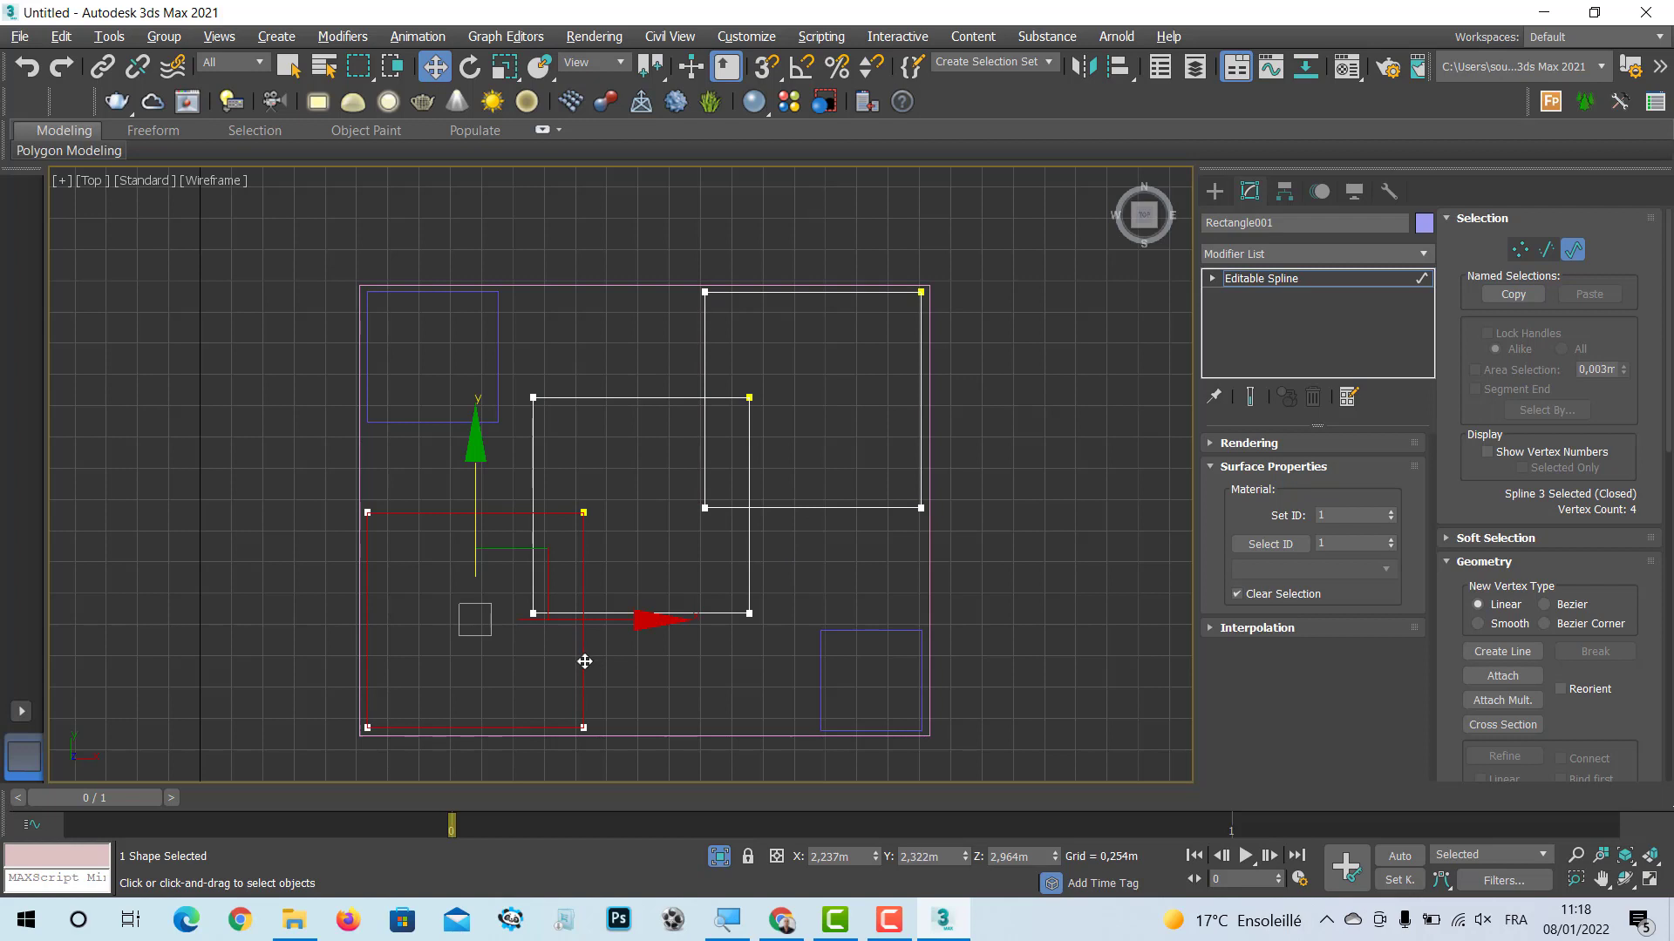
{"action": "left_click", "coordinate": [826, 507]}
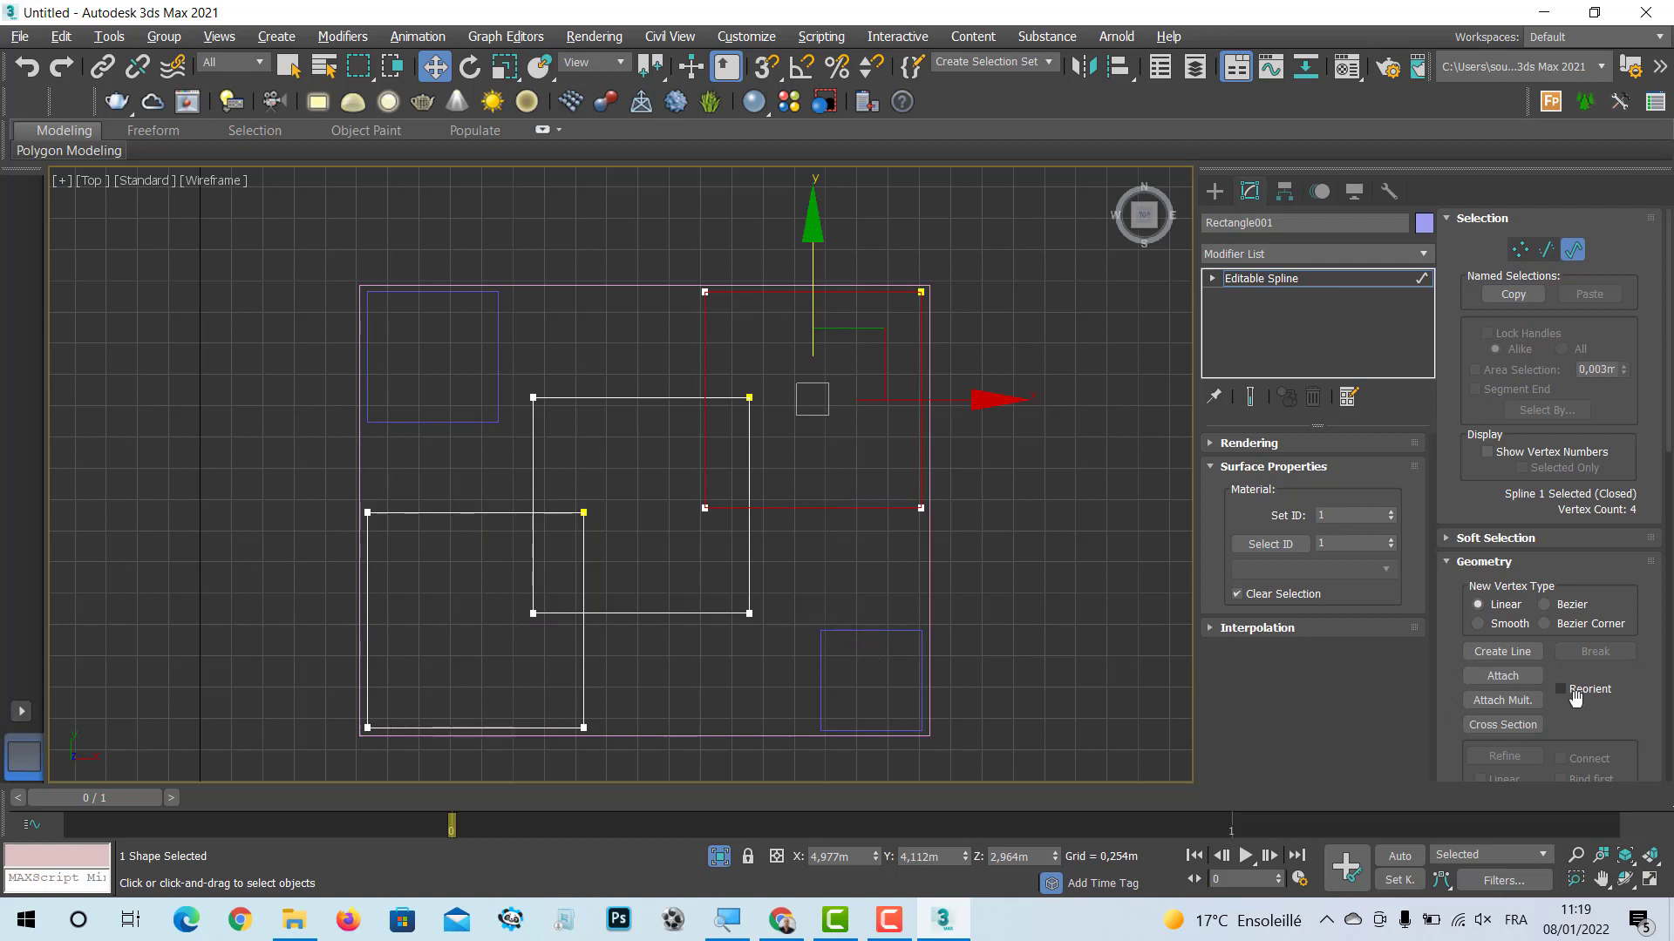
{"action": "left_click_drag", "start_coordinate": [1559, 704], "coordinate": [1559, 527]}
{"action": "scroll", "coordinate": [1609, 579], "scroll_direction": "down", "scroll_amount": 5}
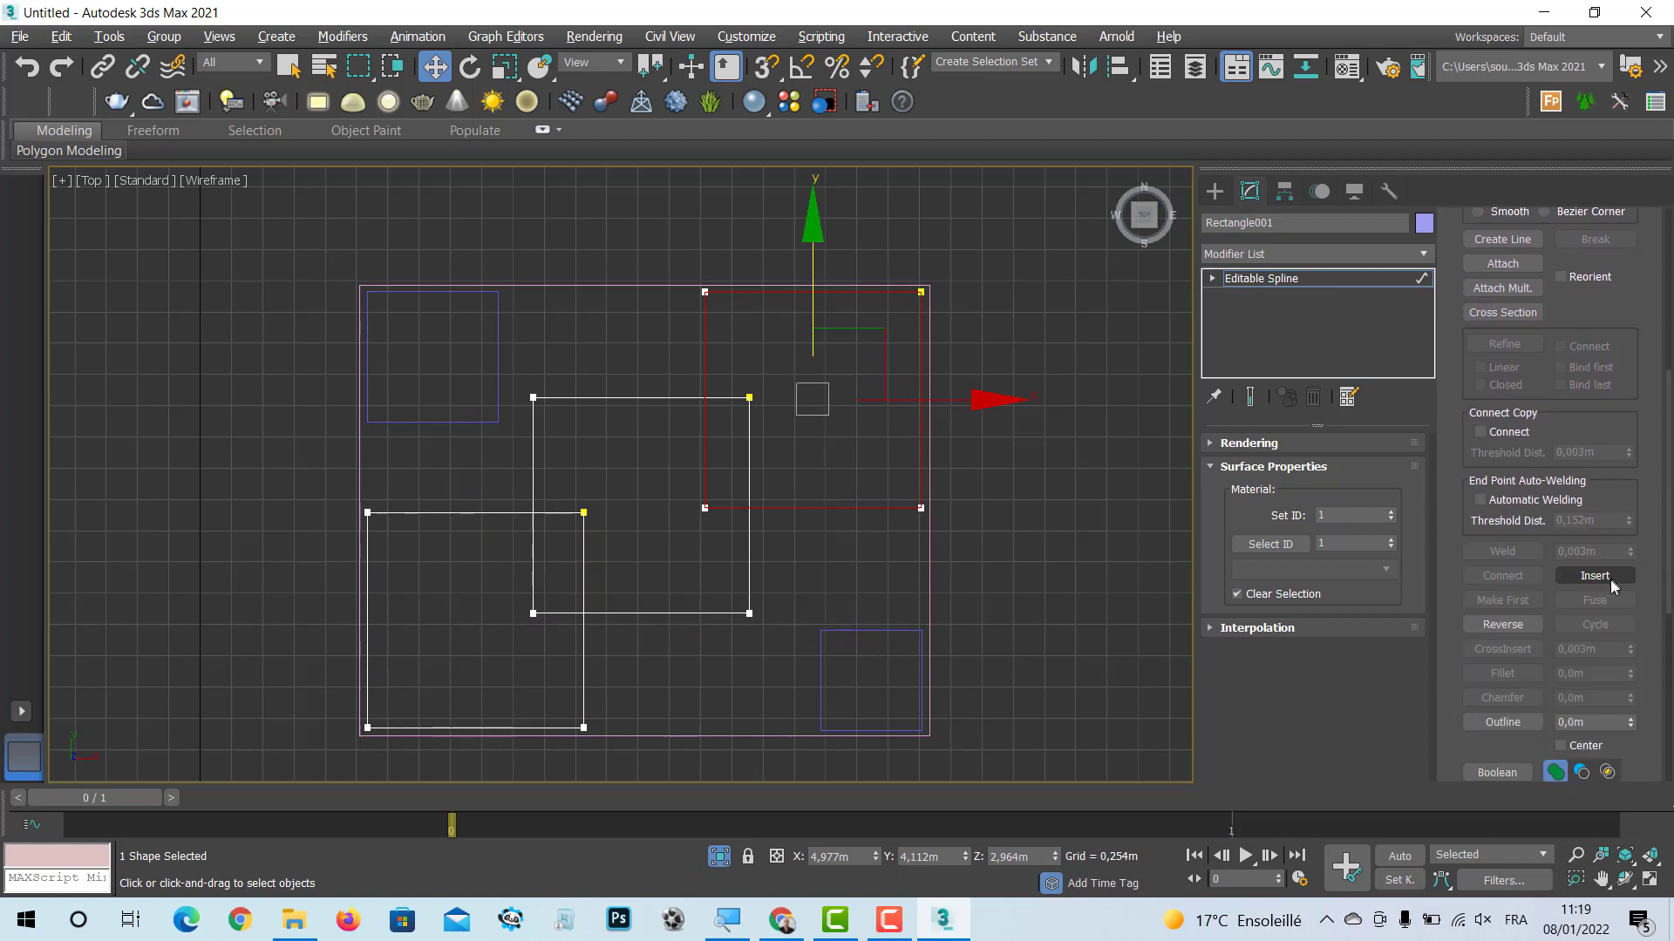
{"action": "scroll", "coordinate": [1609, 580], "scroll_direction": "down", "scroll_amount": 2}
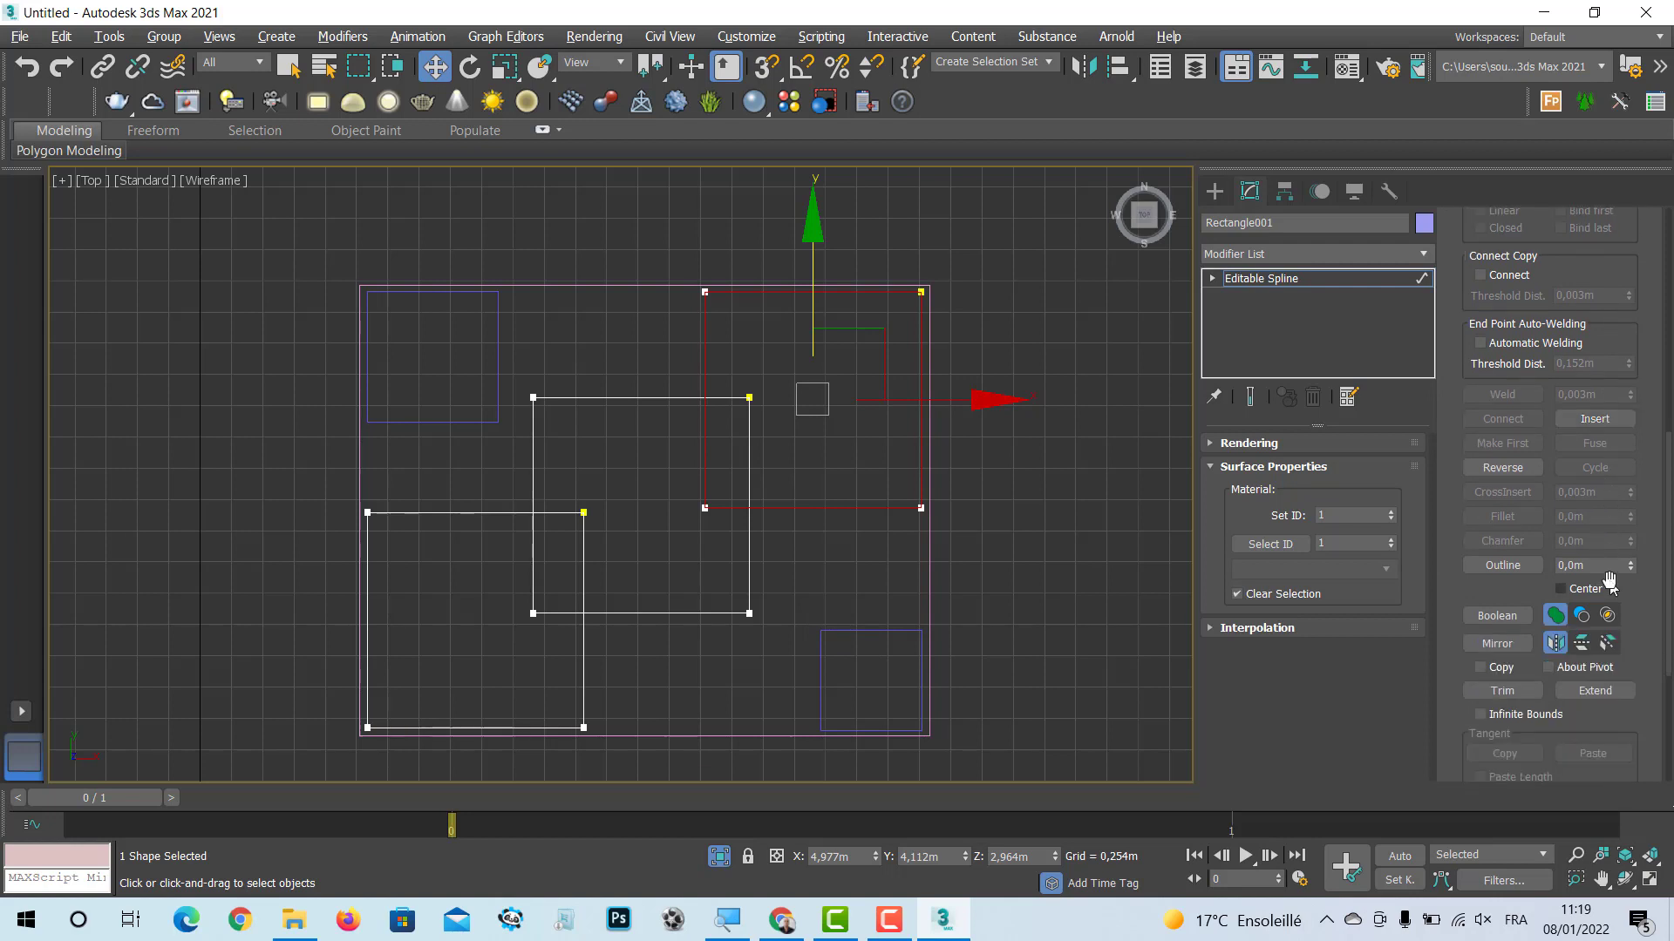
{"action": "left_click", "coordinate": [1503, 691]}
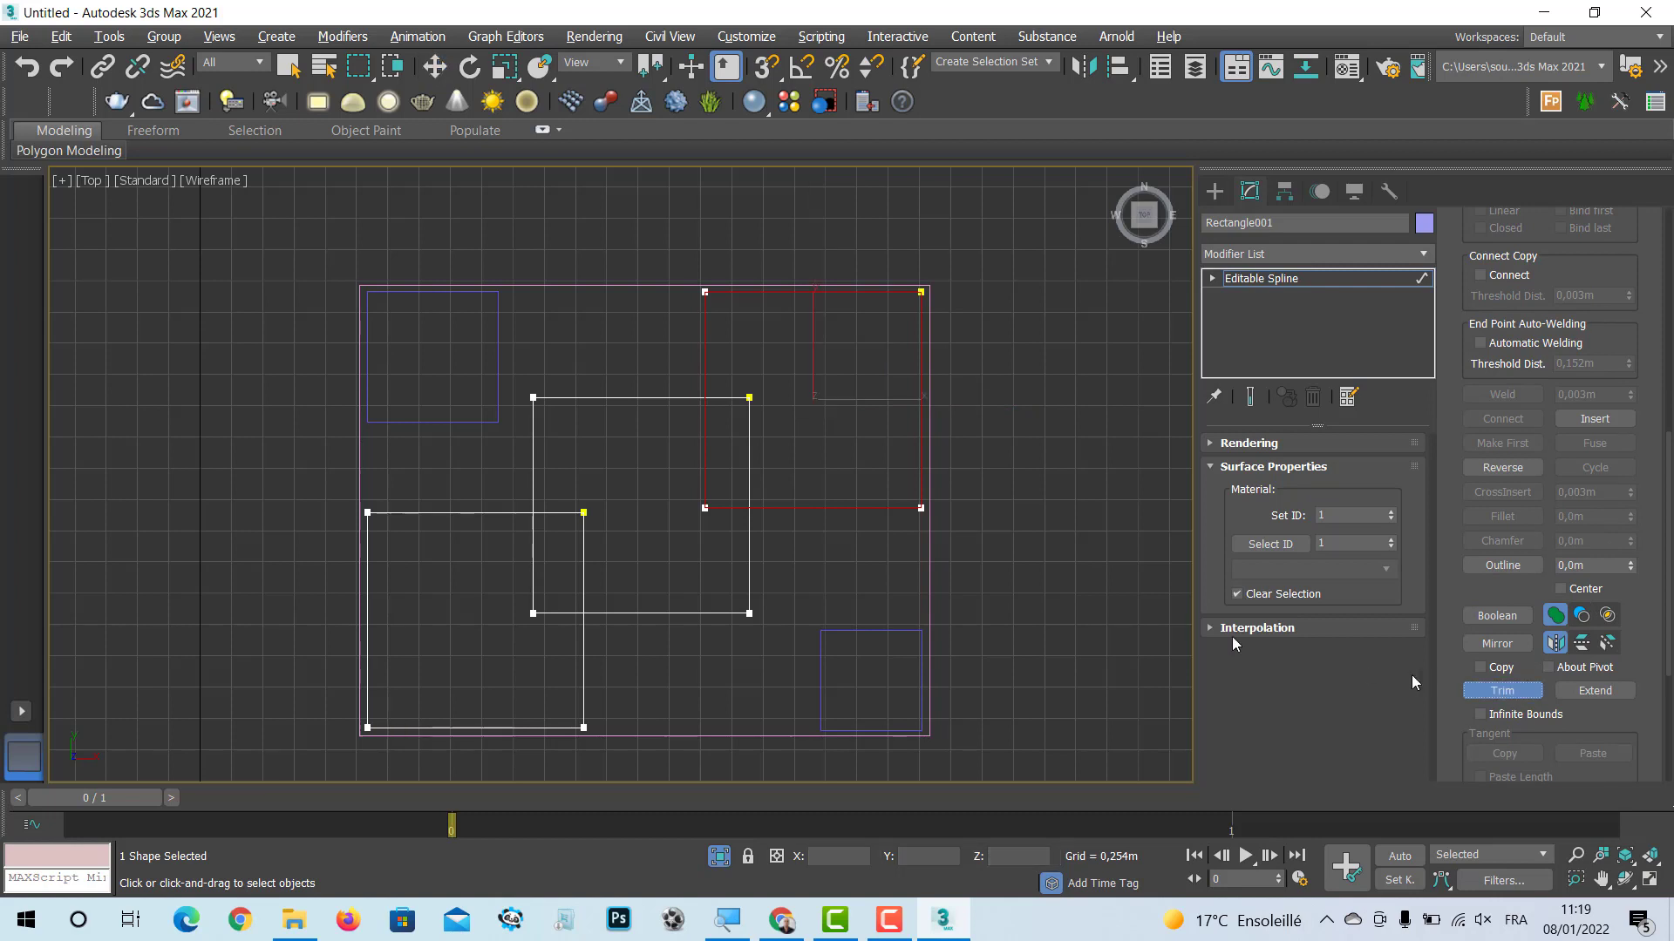
{"action": "left_click", "coordinate": [748, 475]}
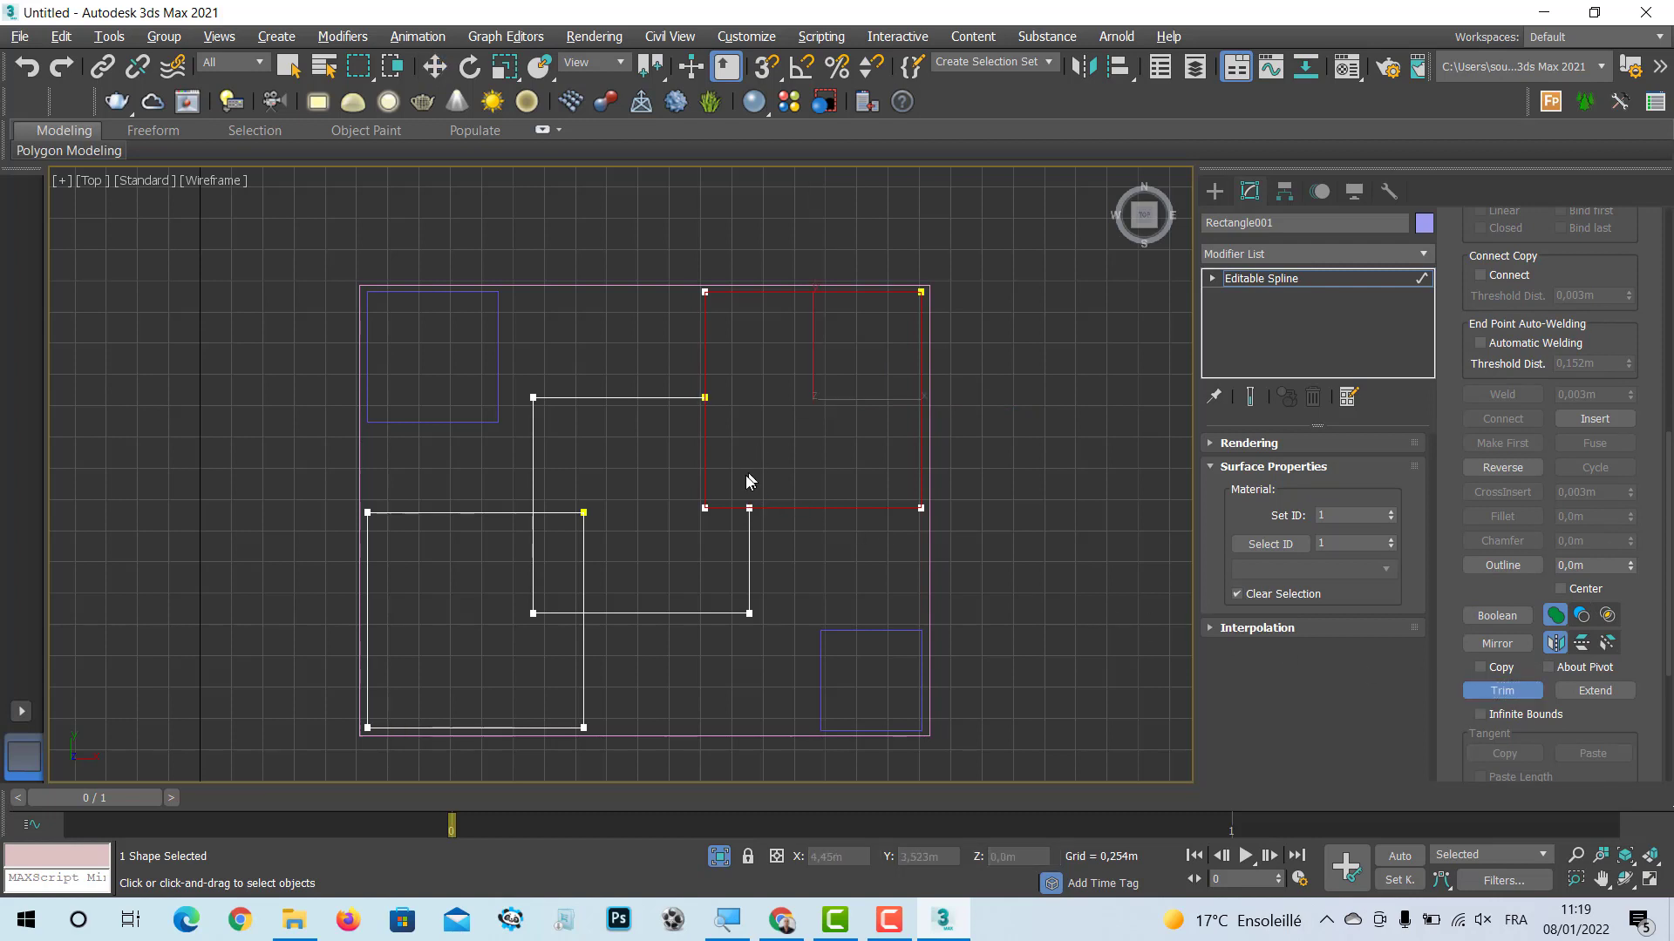
{"action": "left_click", "coordinate": [583, 540]}
{"action": "key", "text": "ctrl+z"}
{"action": "left_click", "coordinate": [534, 582]}
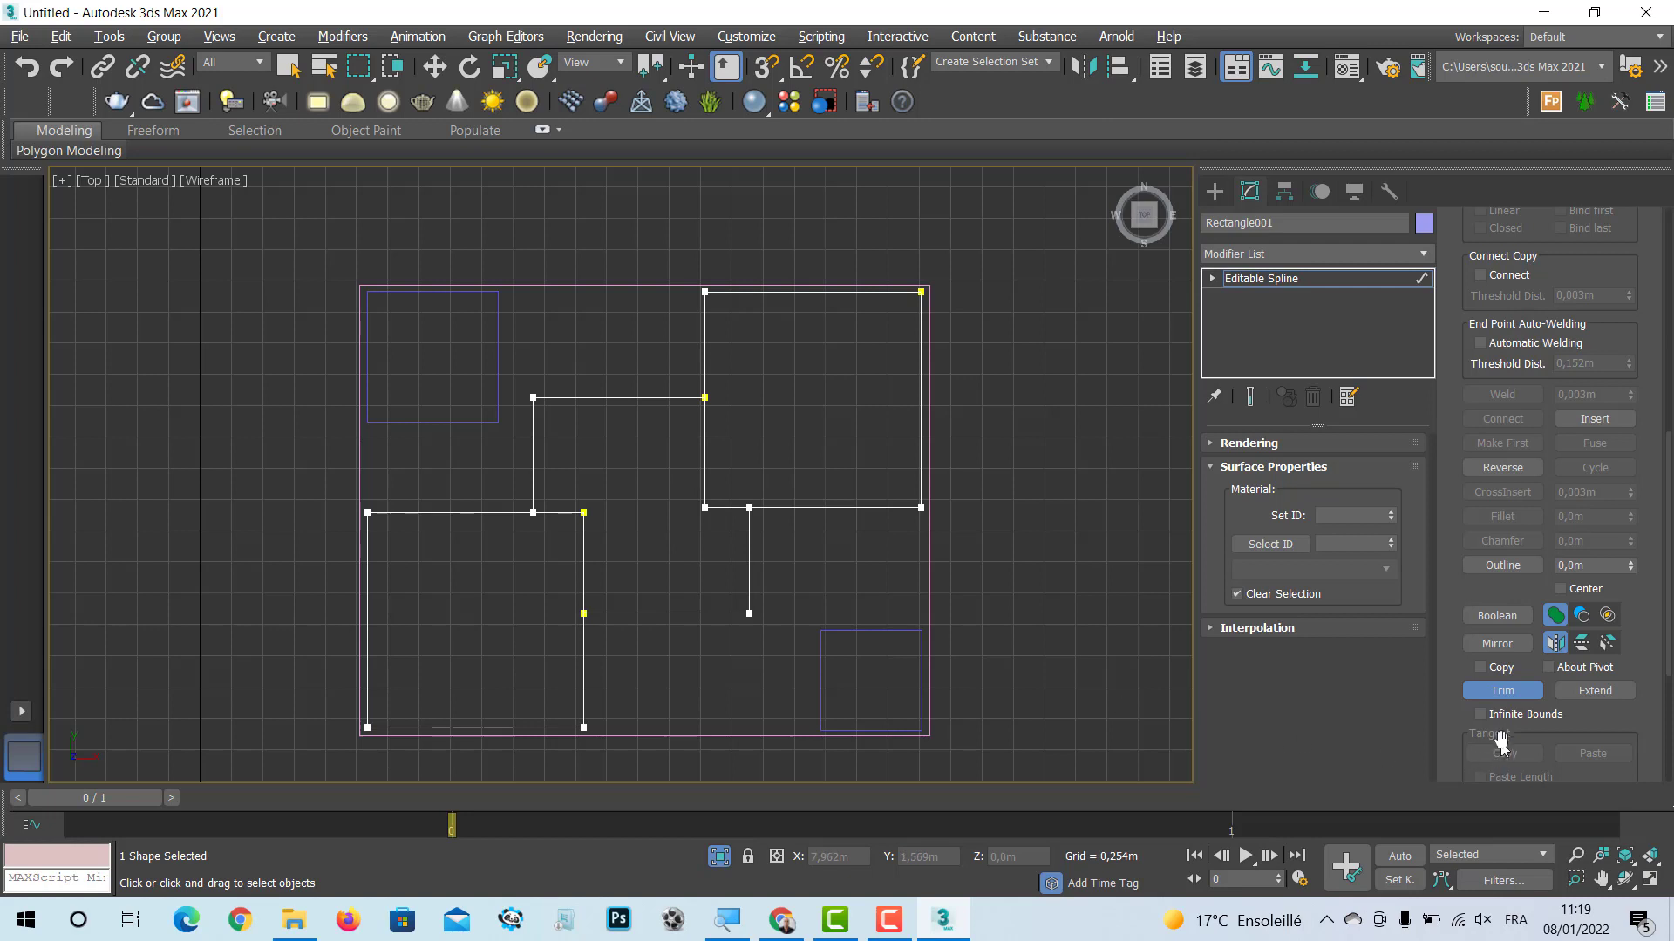
{"action": "left_click", "coordinate": [1508, 694]}
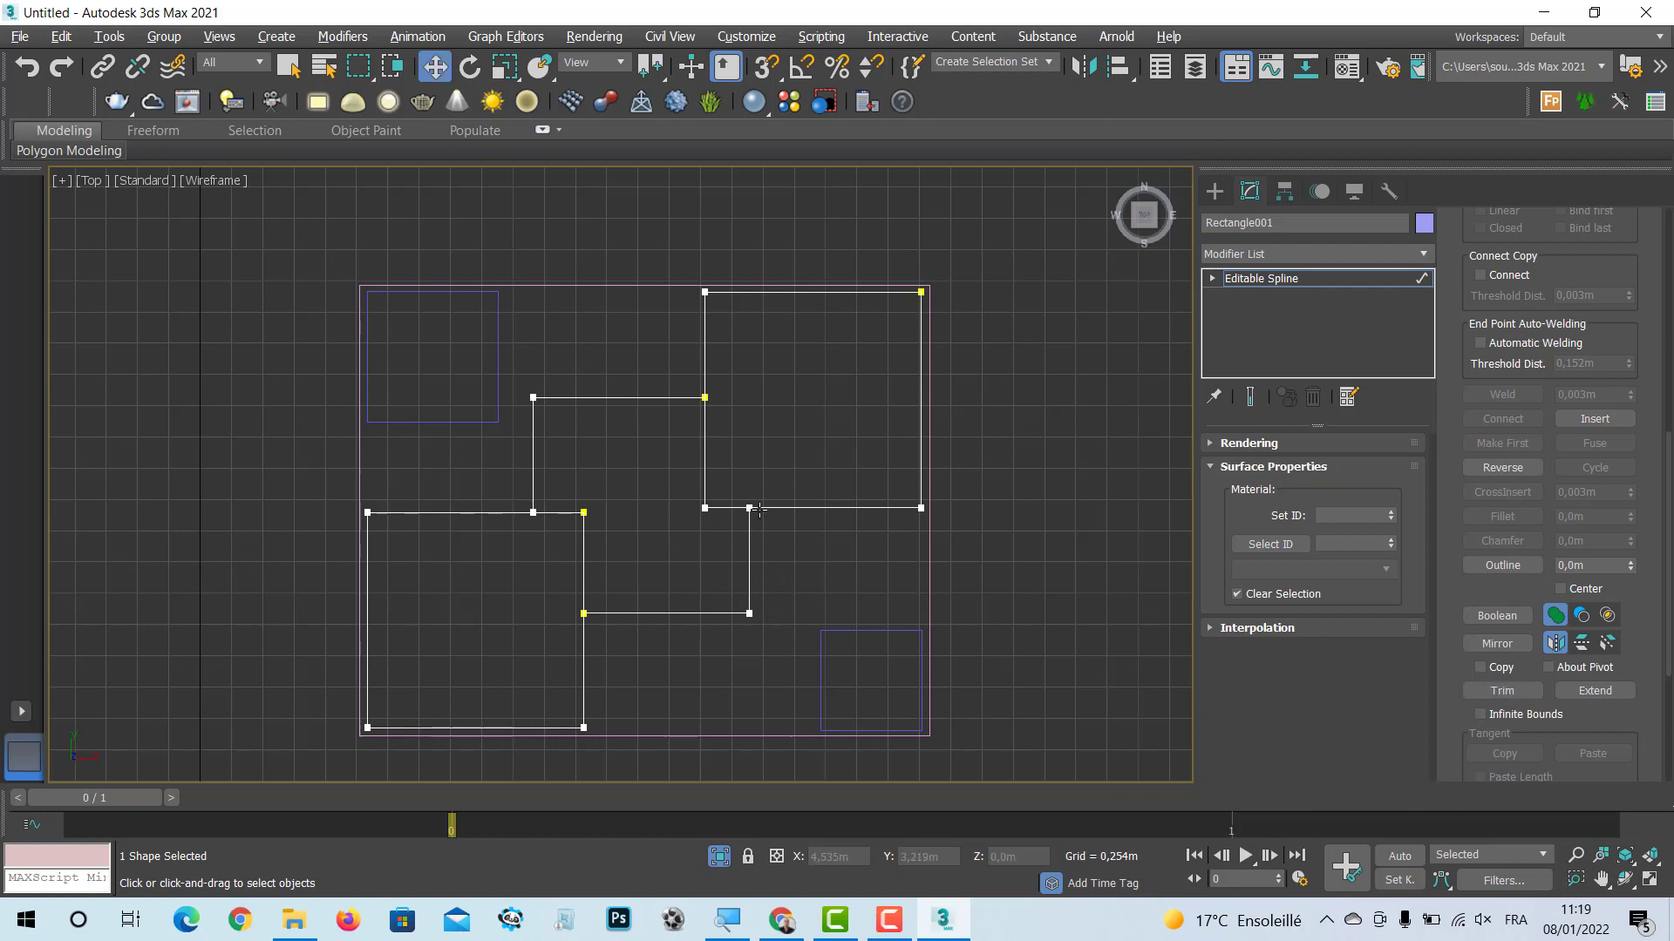
Step: Leave spline level and try an Extrude modifier on the trimmed three-square spline
{"action": "key", "text": "alt+w"}
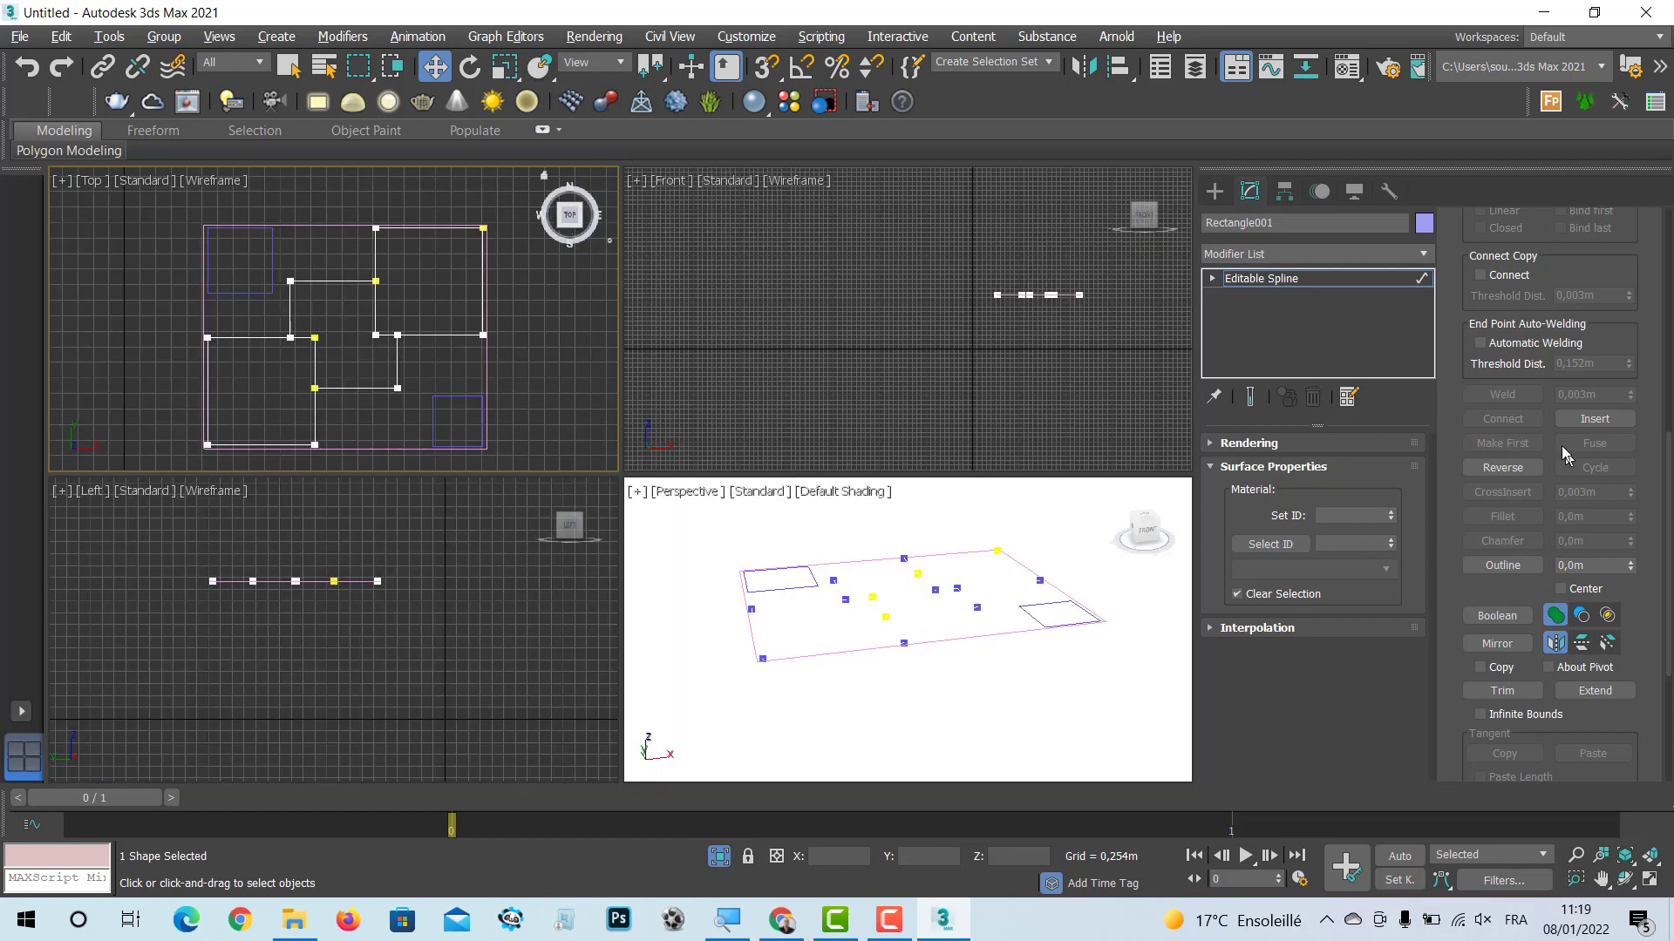
{"action": "scroll", "coordinate": [1613, 410], "scroll_direction": "up", "scroll_amount": 5}
{"action": "scroll", "coordinate": [1616, 419], "scroll_direction": "up", "scroll_amount": 2}
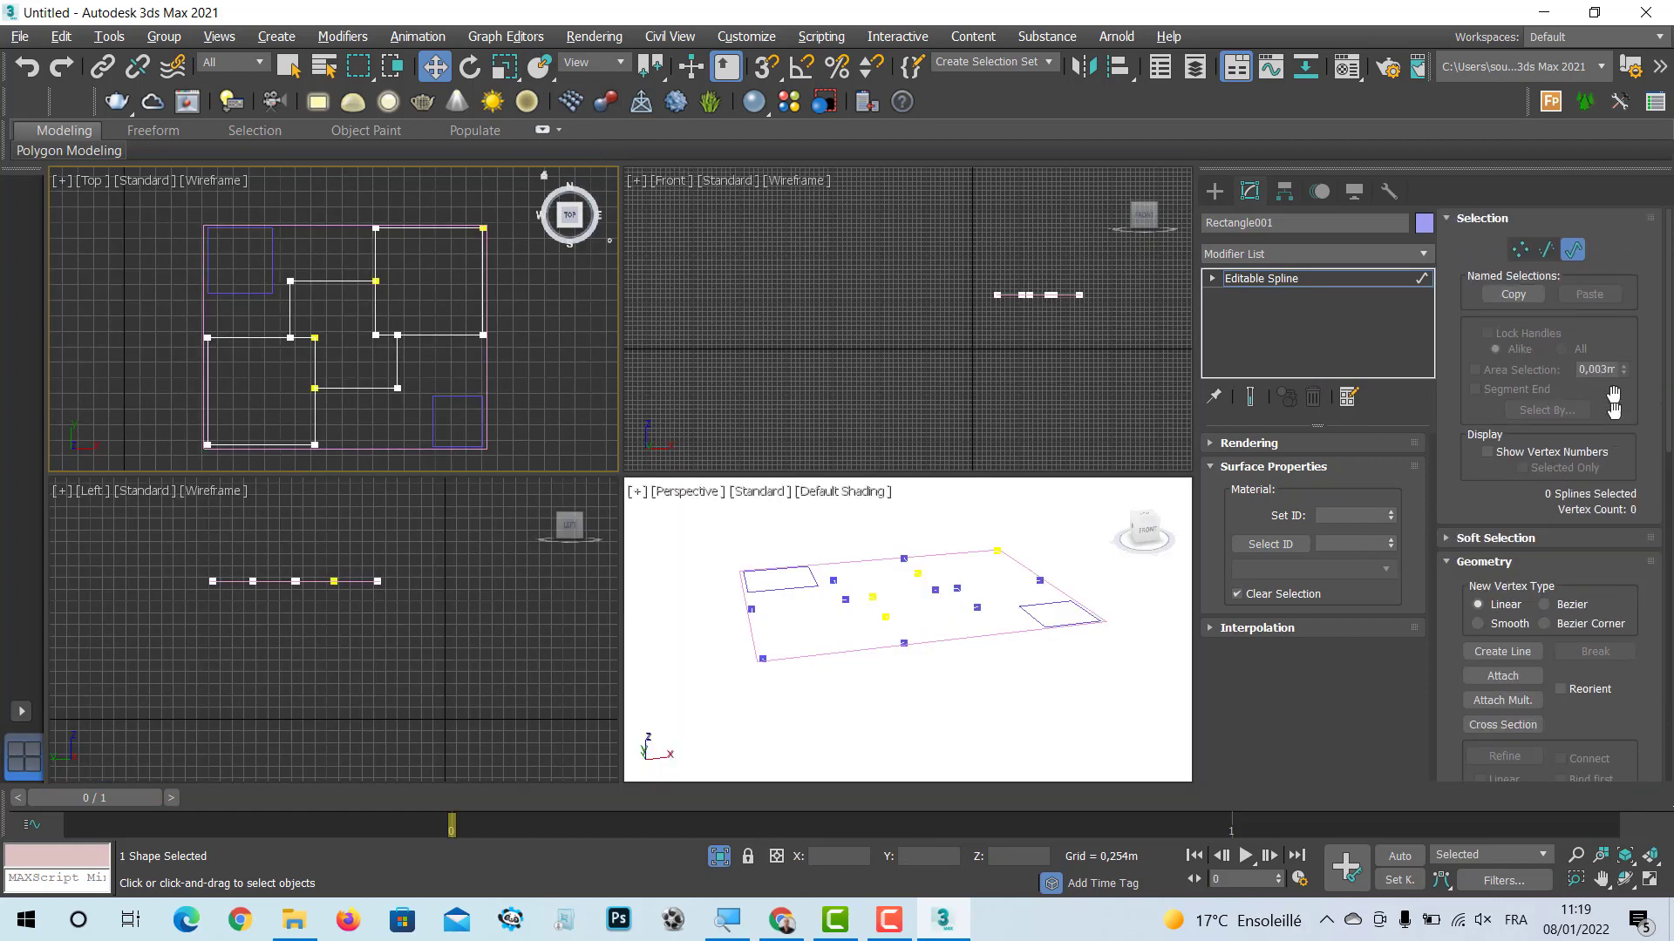
{"action": "left_click", "coordinate": [1561, 261]}
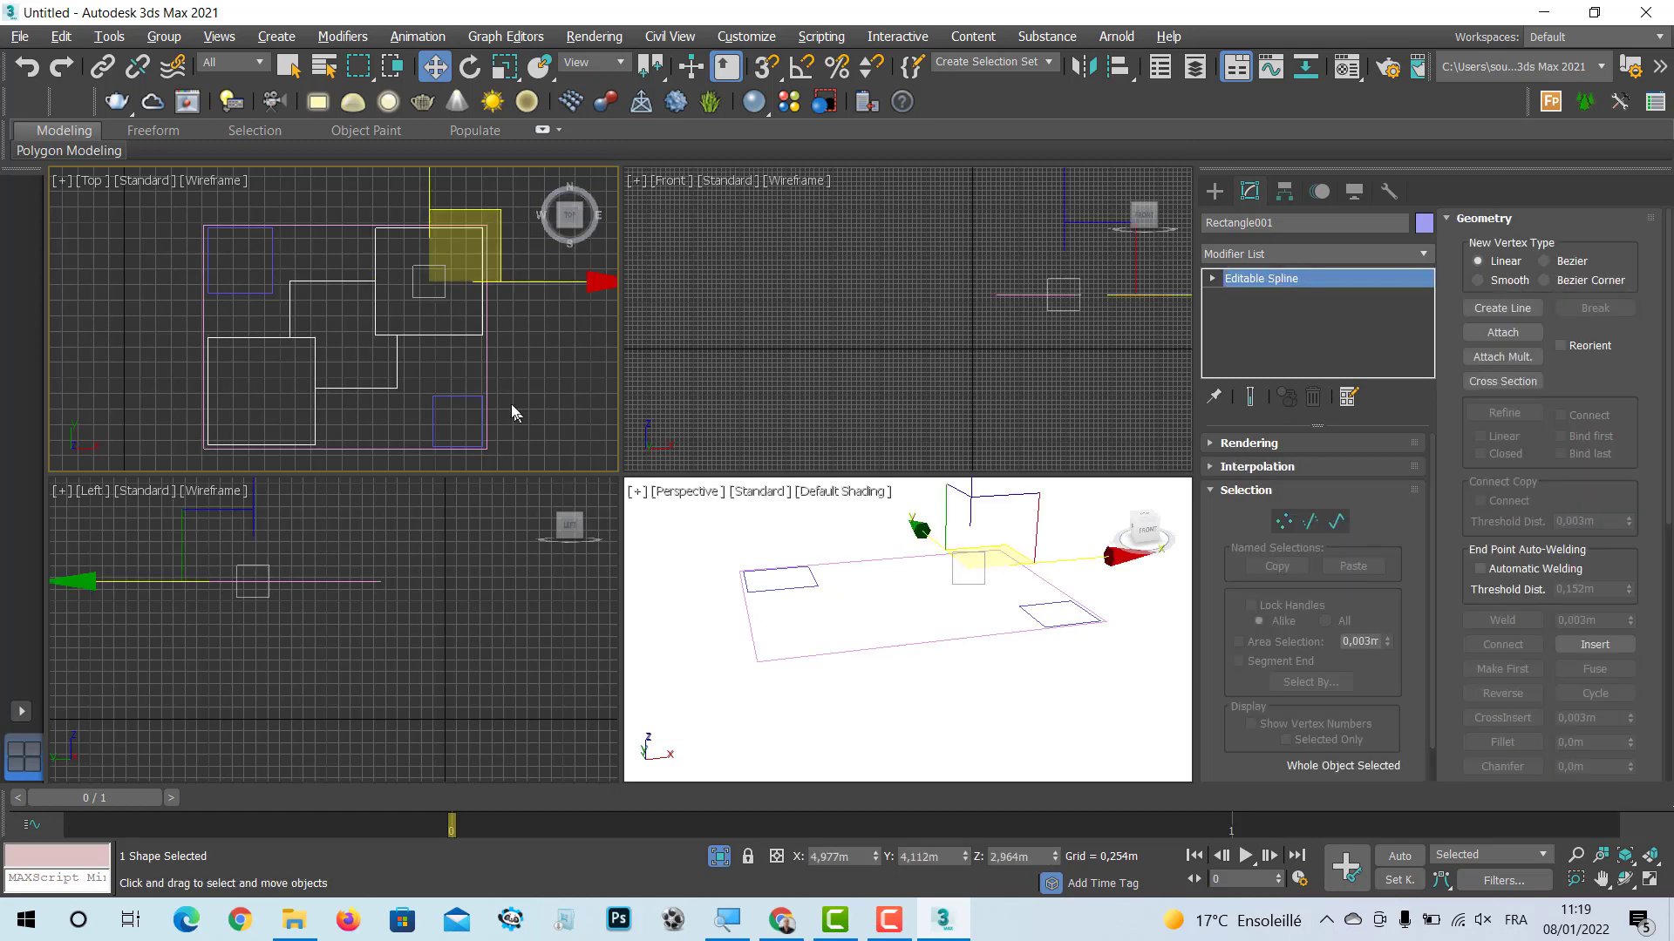
{"action": "left_click", "coordinate": [417, 364]}
{"action": "left_click", "coordinate": [420, 333]}
{"action": "left_click", "coordinate": [1424, 252]}
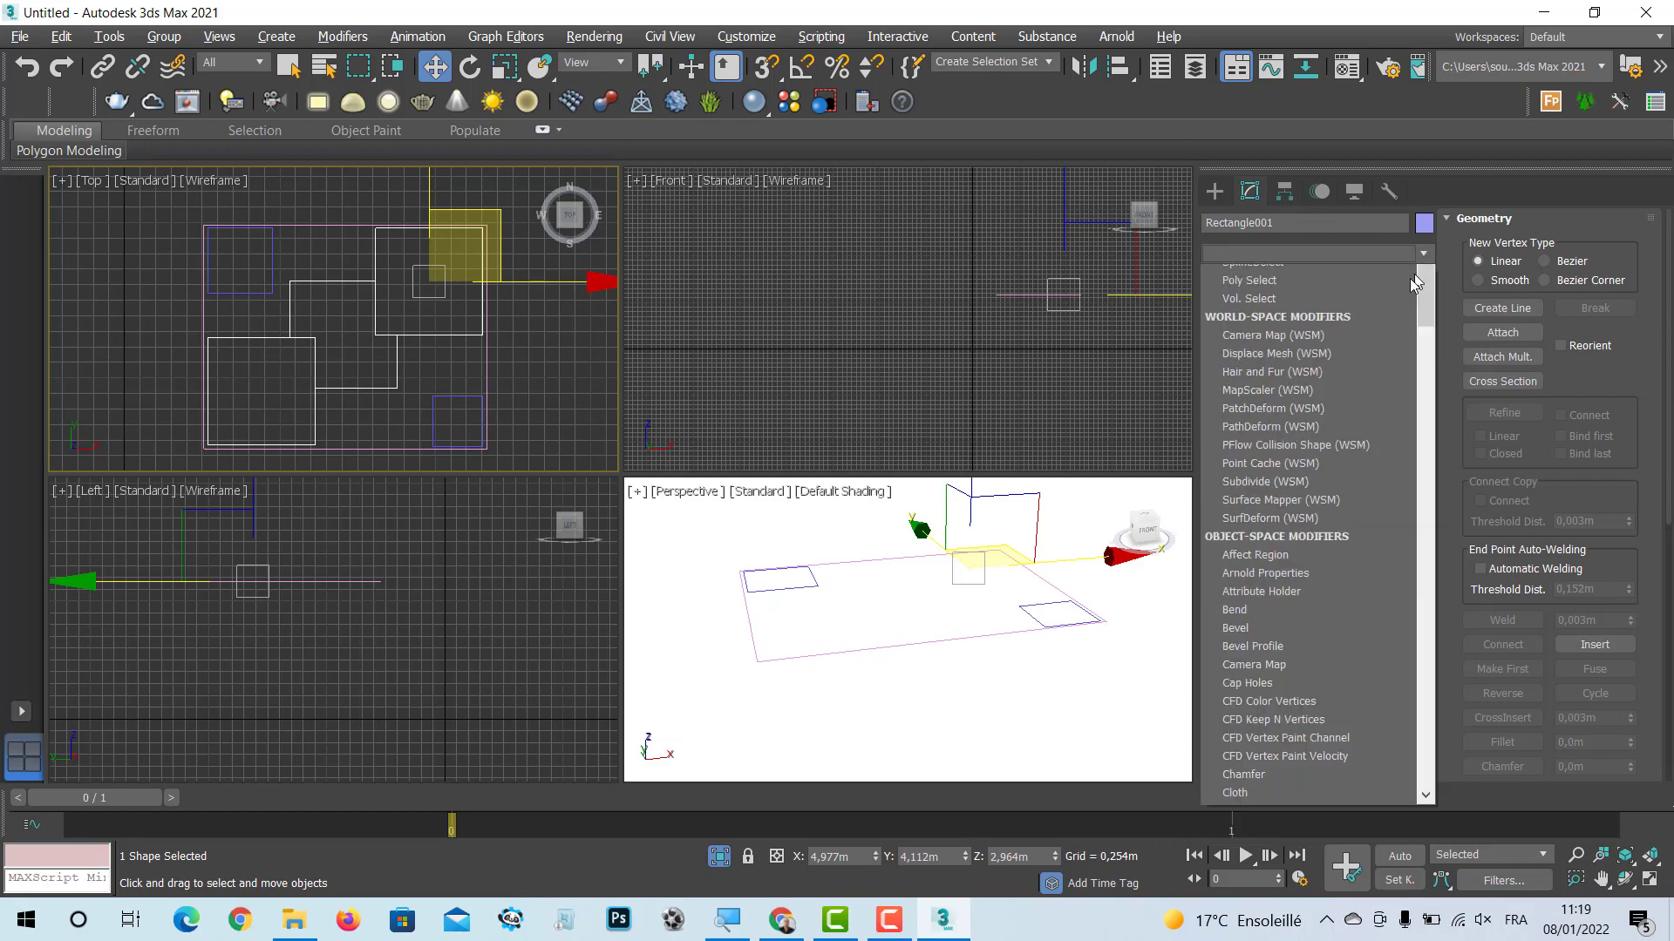
{"action": "type", "text": "ex"}
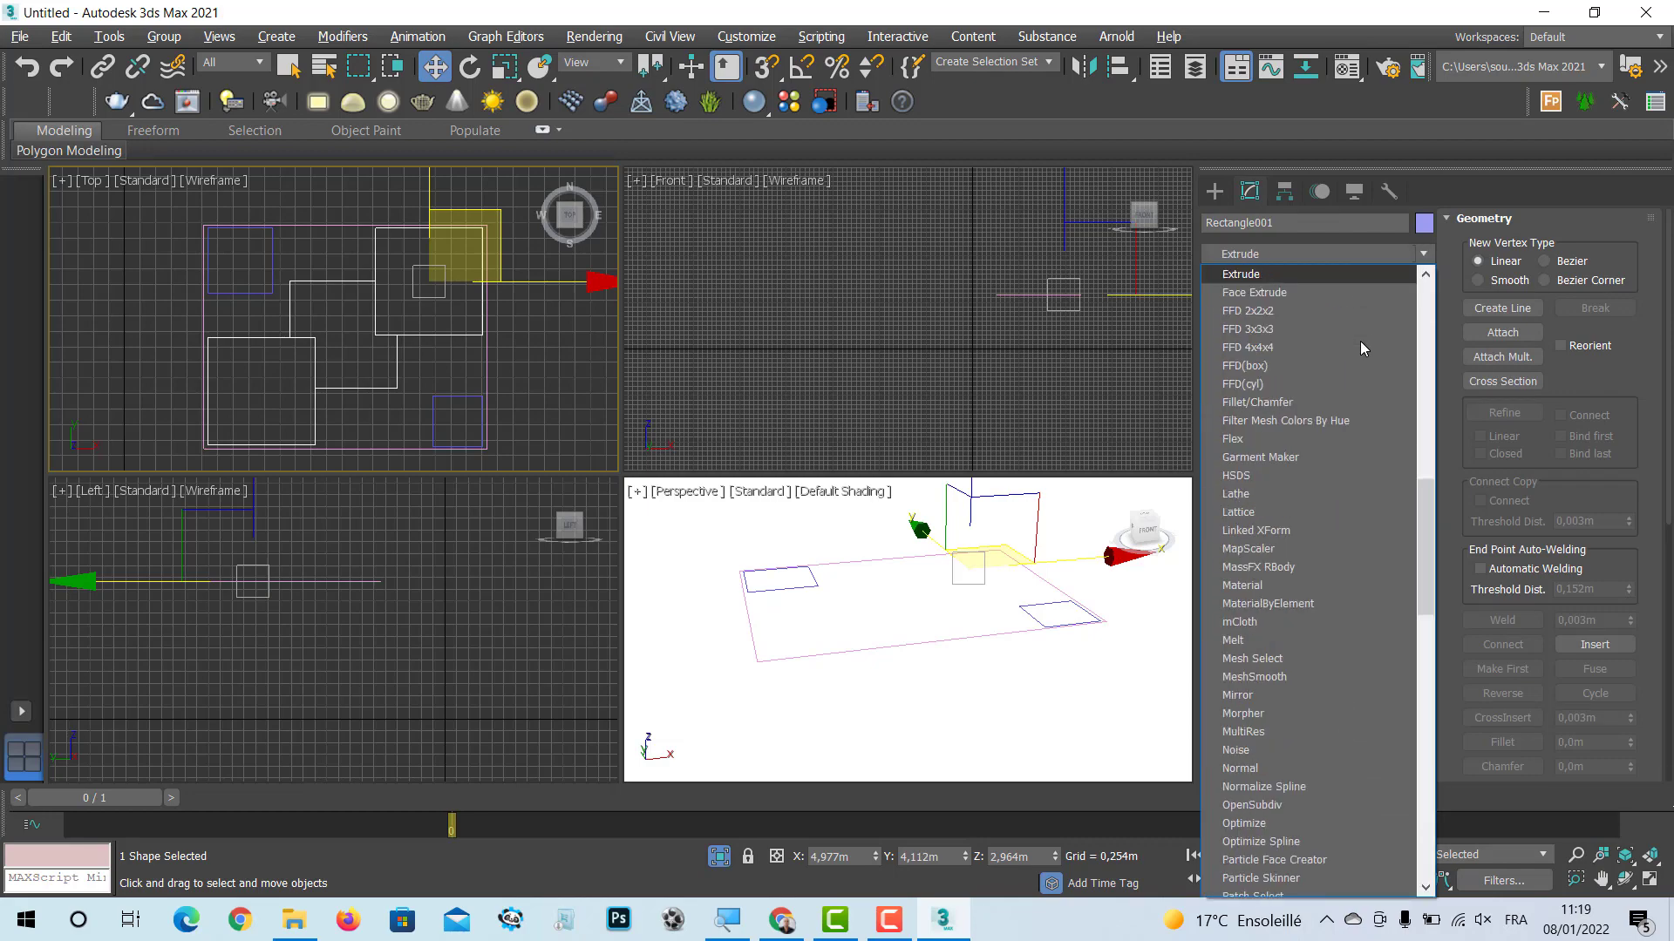
{"action": "left_click", "coordinate": [1248, 274]}
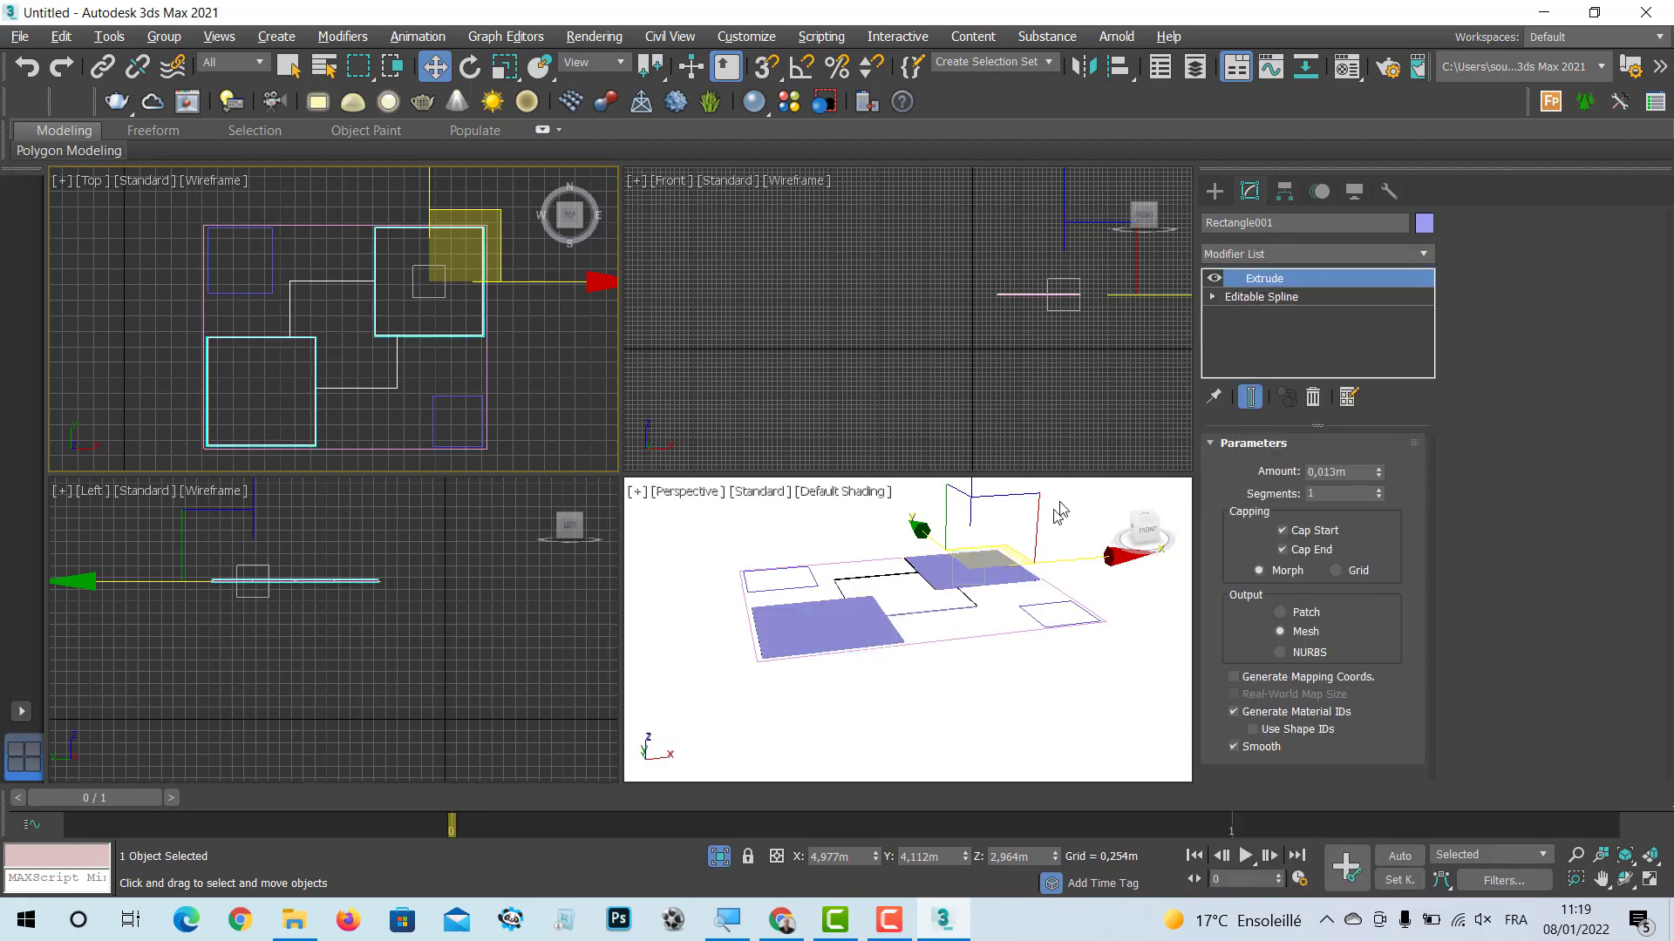
Step: Set the extrusion amount to 0,051m, inspect the shape in perspective and remove the Extrude modifier
{"action": "left_click", "coordinate": [932, 600]}
{"action": "key", "text": "alt+w"}
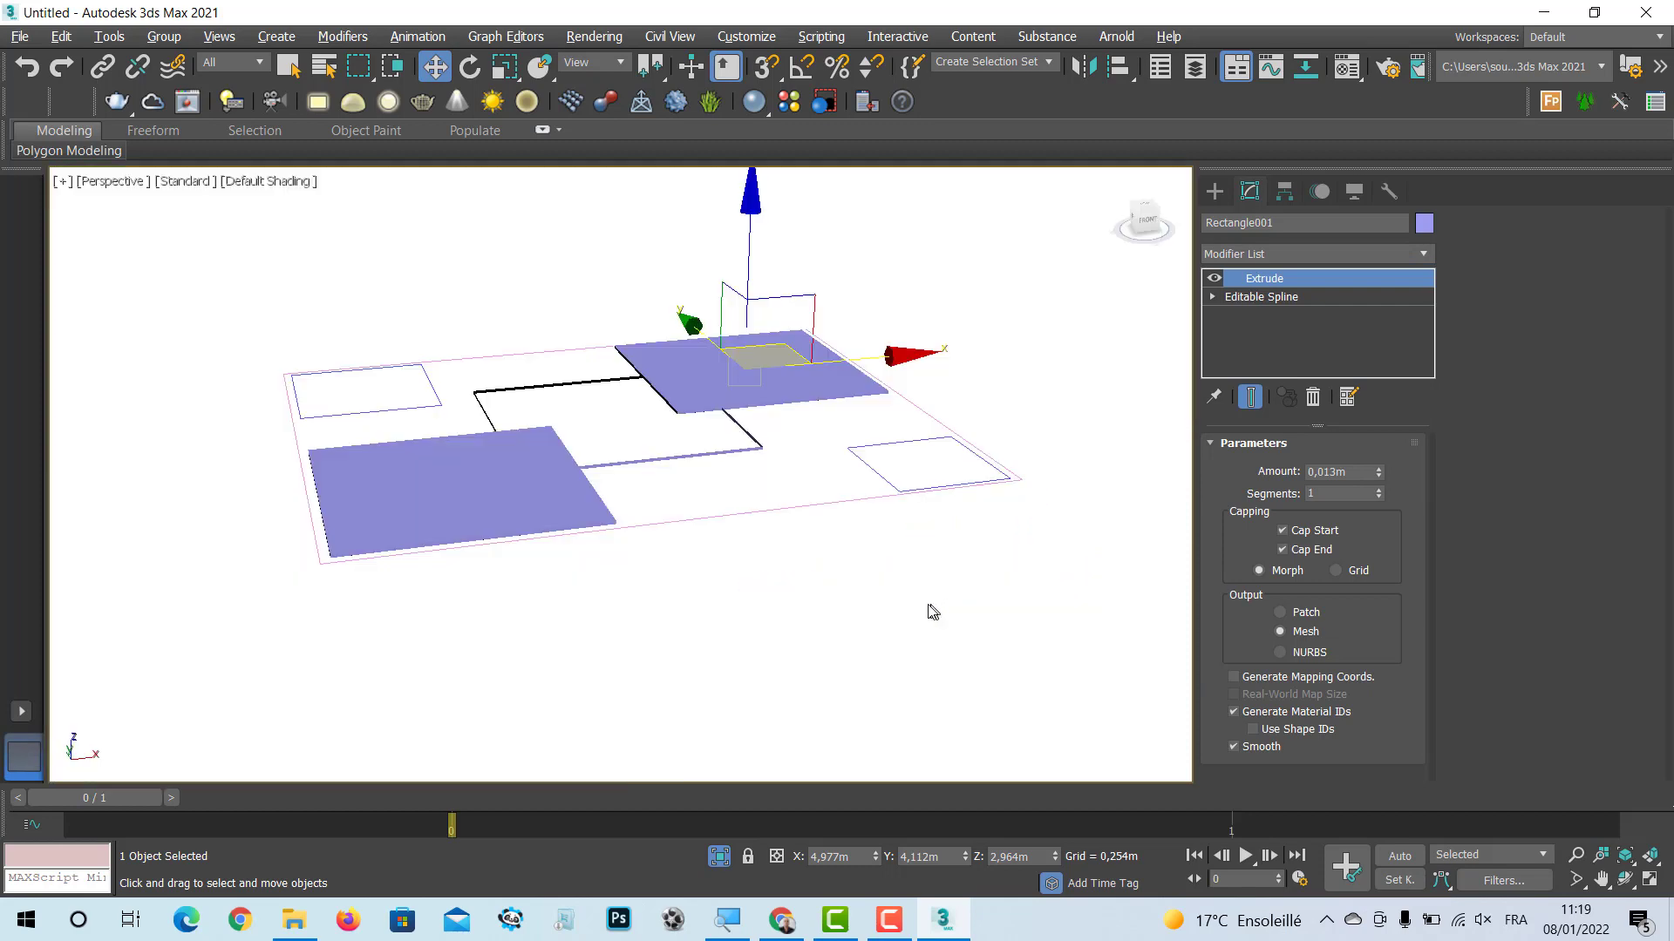
{"action": "scroll", "coordinate": [761, 540], "scroll_direction": "up", "scroll_amount": 2}
{"action": "middle_click_drag", "start_coordinate": [761, 540], "coordinate": [728, 489], "text": "alt"}
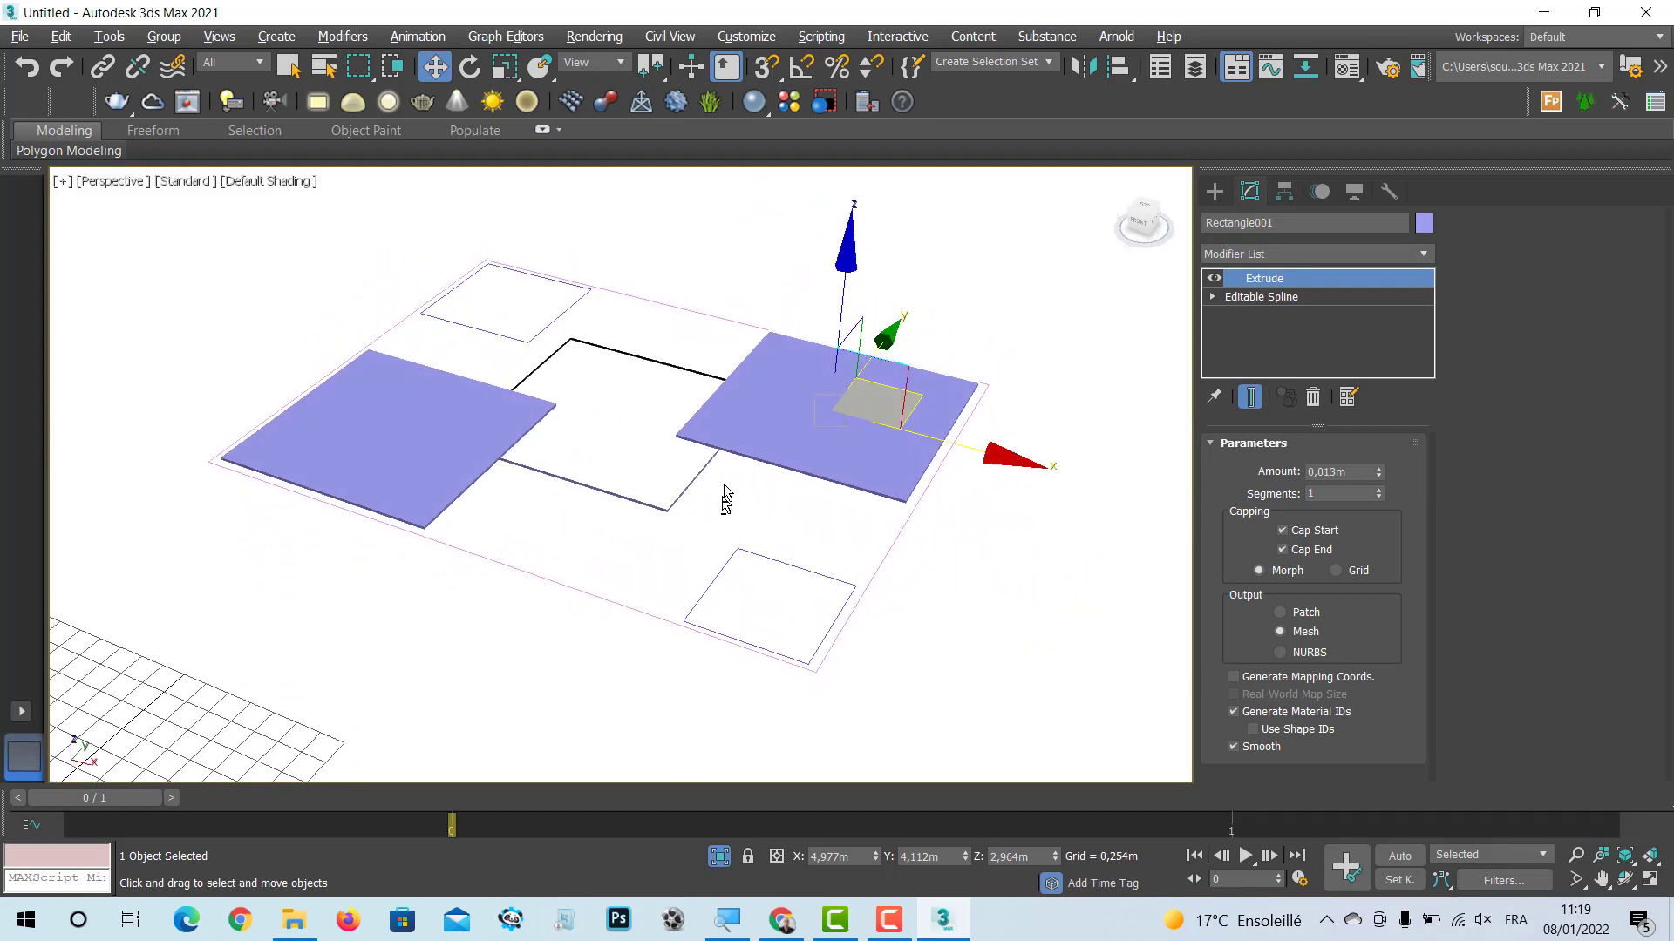
{"action": "mouse_move", "coordinate": [1379, 472]}
{"action": "left_mouse_down"}
{"action": "mouse_move", "coordinate": [1378, 453]}
{"action": "mouse_move", "coordinate": [1374, 472]}
{"action": "left_mouse_up"}
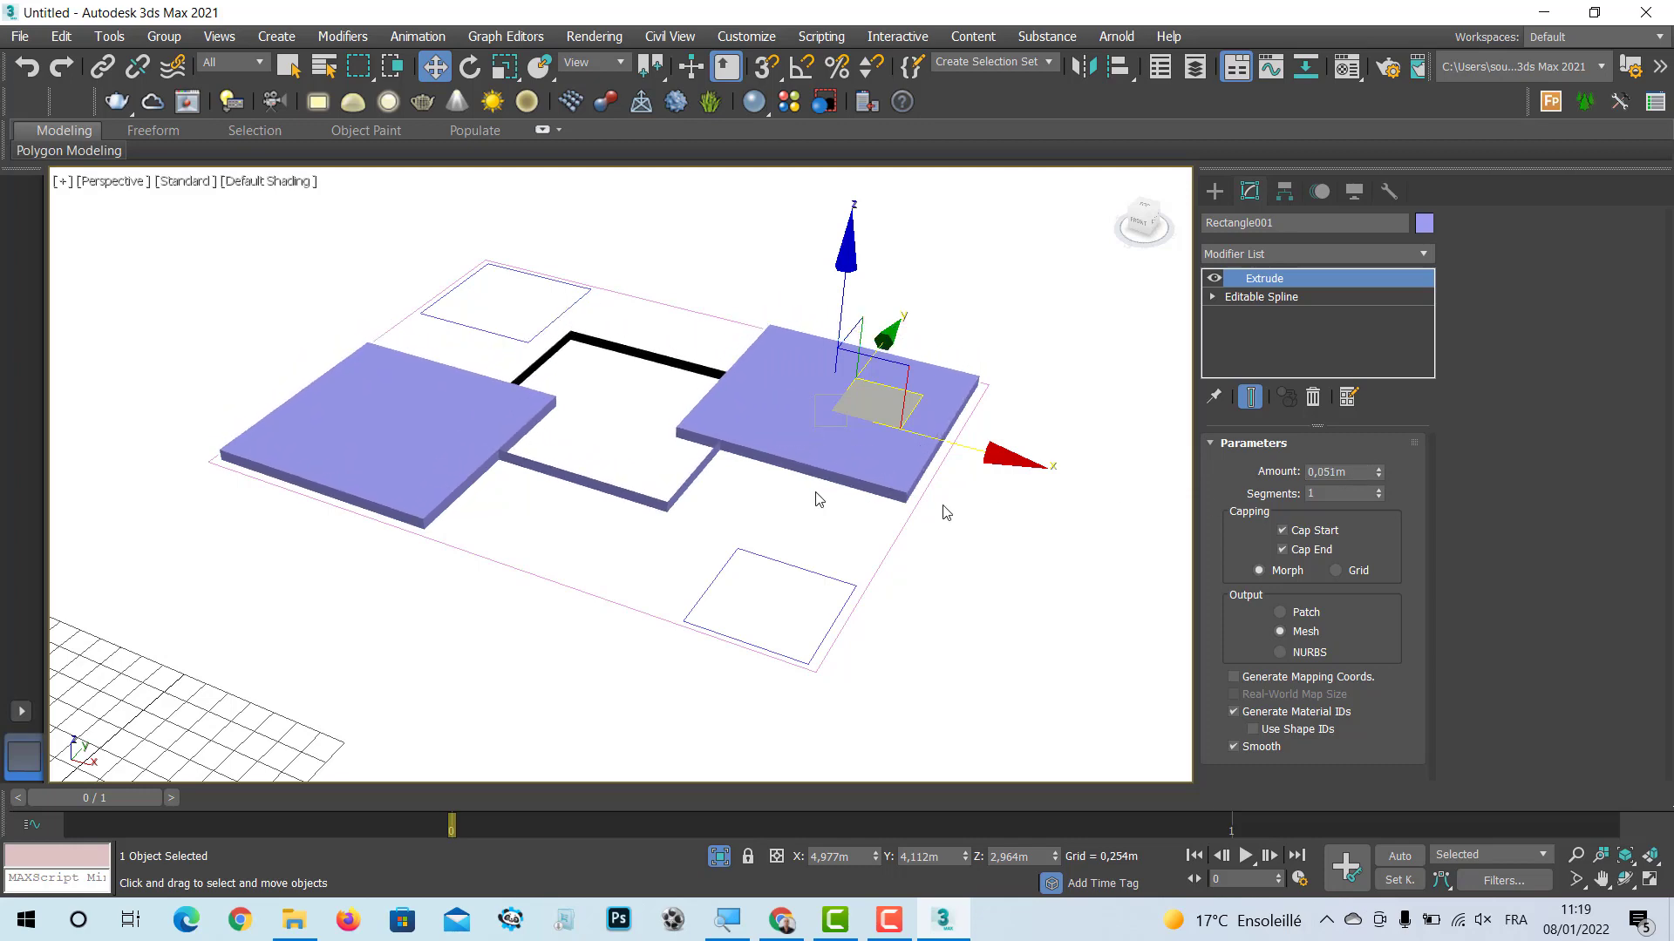
{"action": "middle_click_drag", "start_coordinate": [691, 474], "coordinate": [695, 534], "text": "alt"}
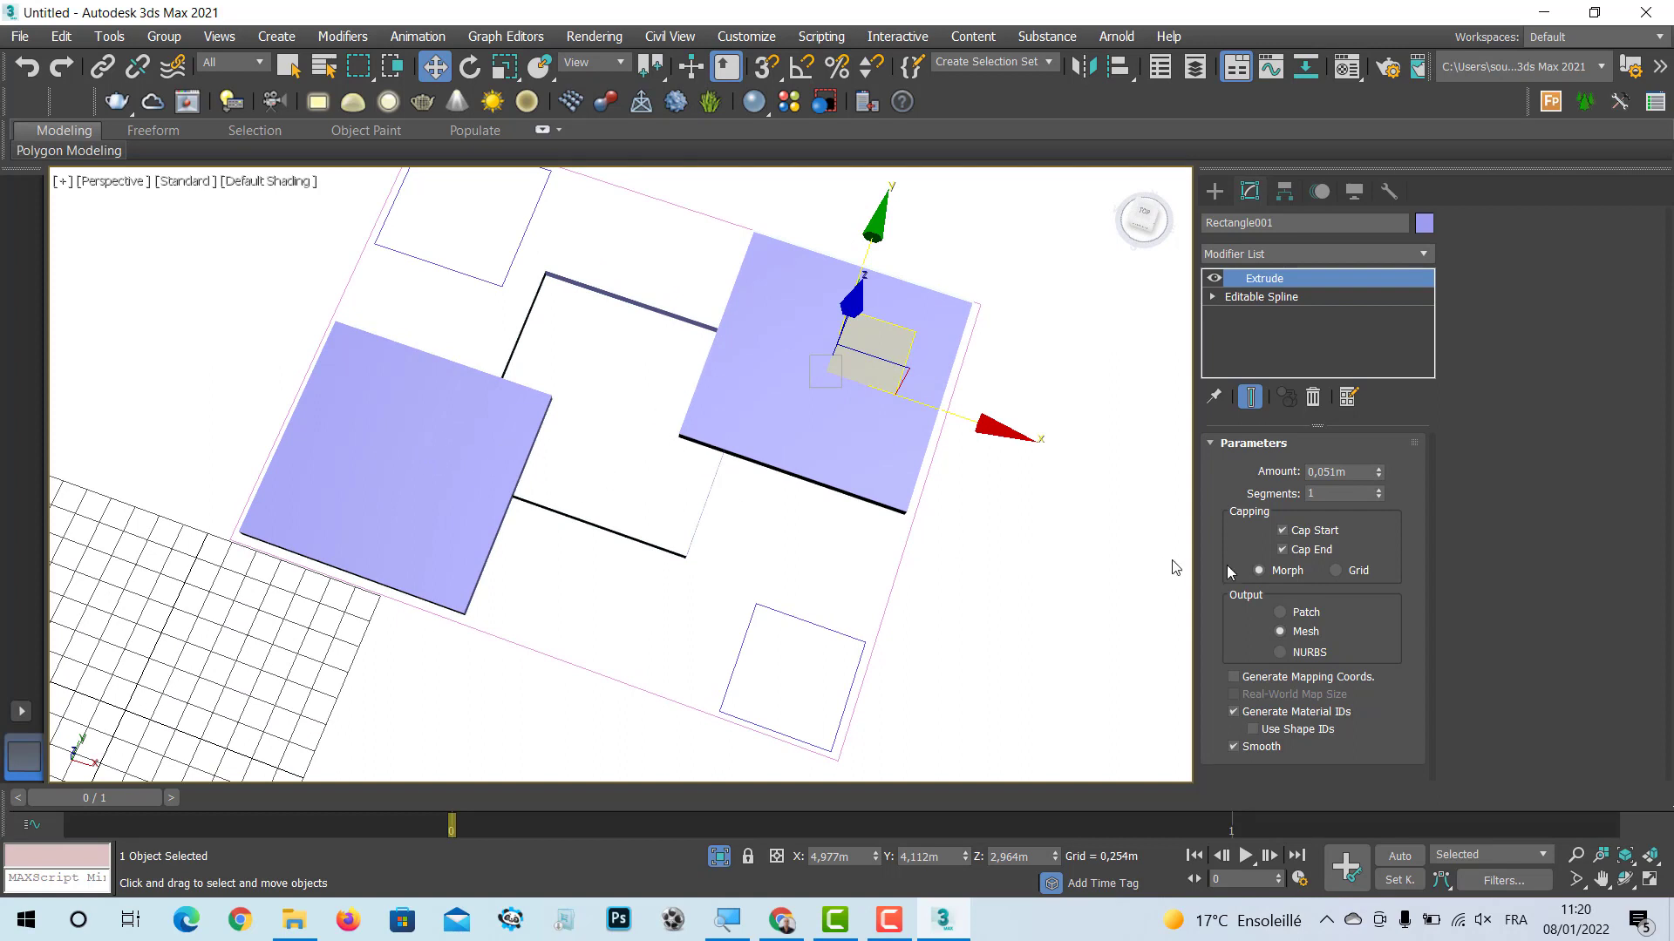
{"action": "left_click", "coordinate": [1313, 398]}
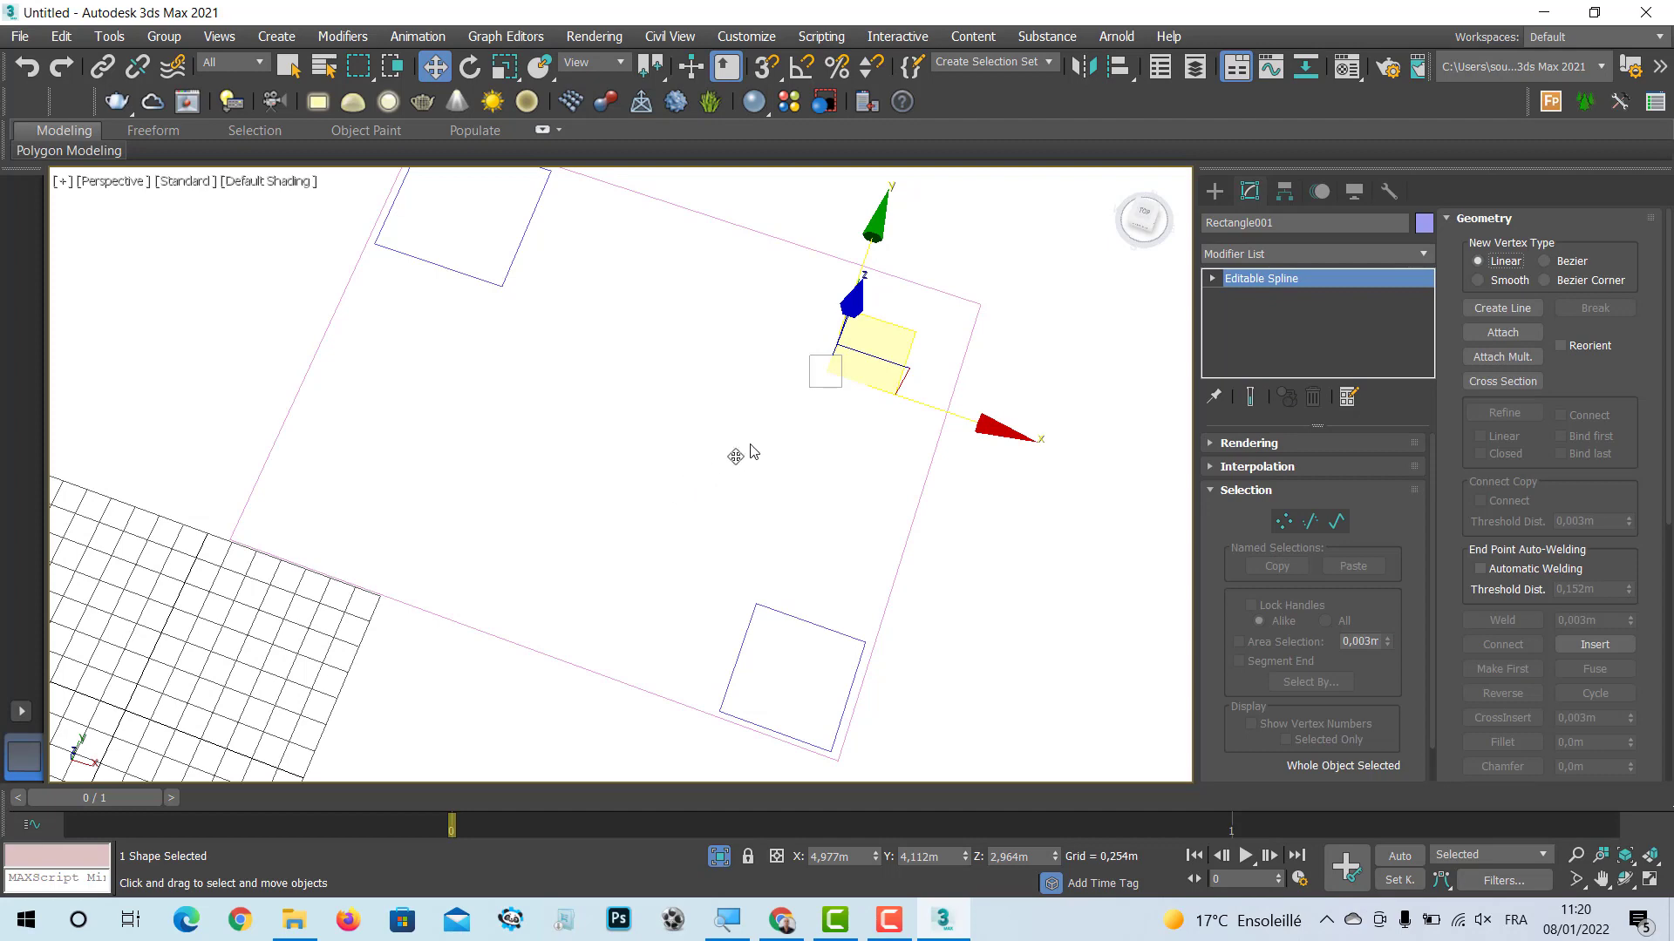
Step: In the top view, check the middle square's two remaining open pieces by selecting each at spline level
{"action": "key", "text": "alt+w"}
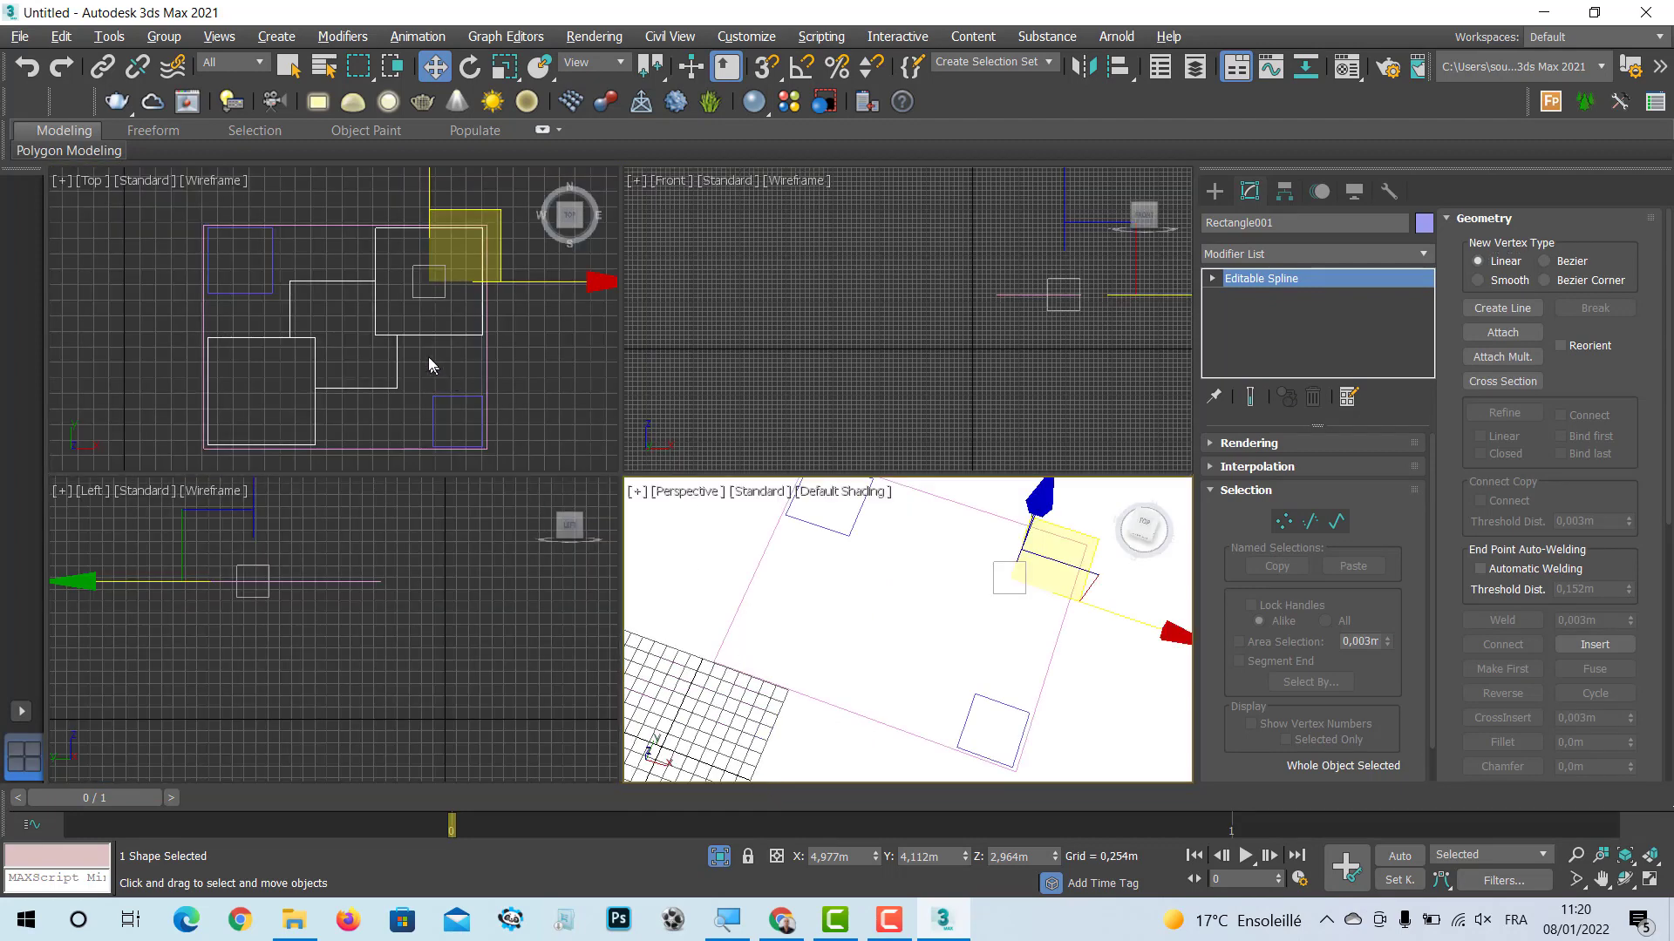
{"action": "middle_click_drag", "start_coordinate": [427, 357], "coordinate": [438, 366]}
{"action": "key", "text": "alt+w"}
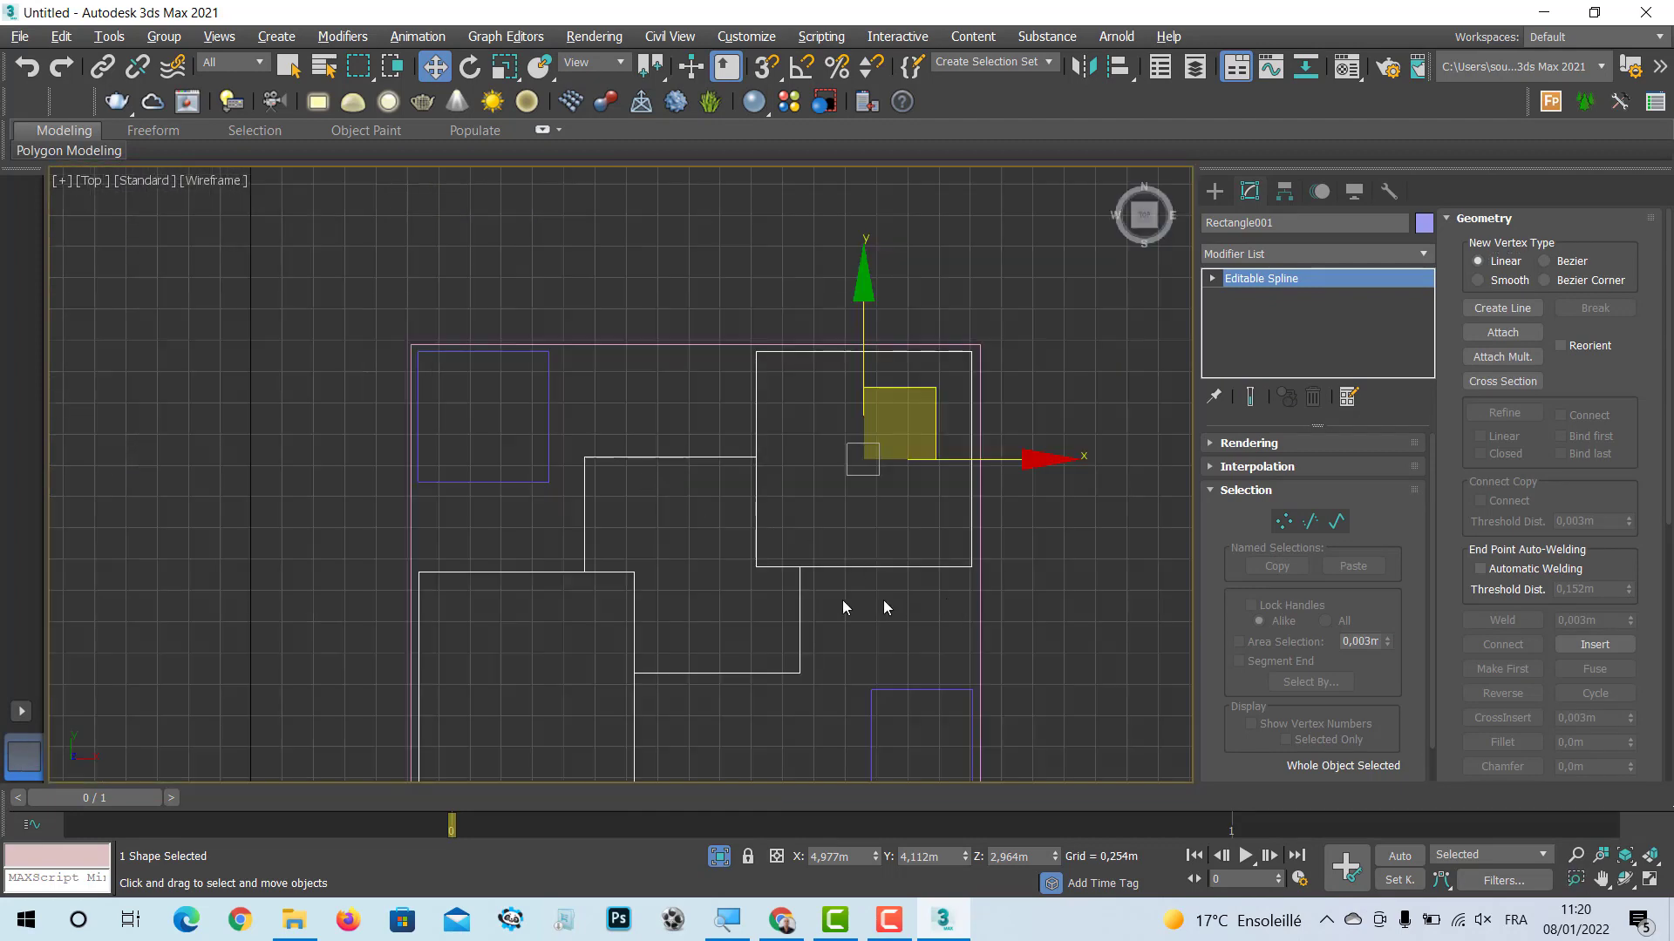
{"action": "left_click", "coordinate": [1341, 521]}
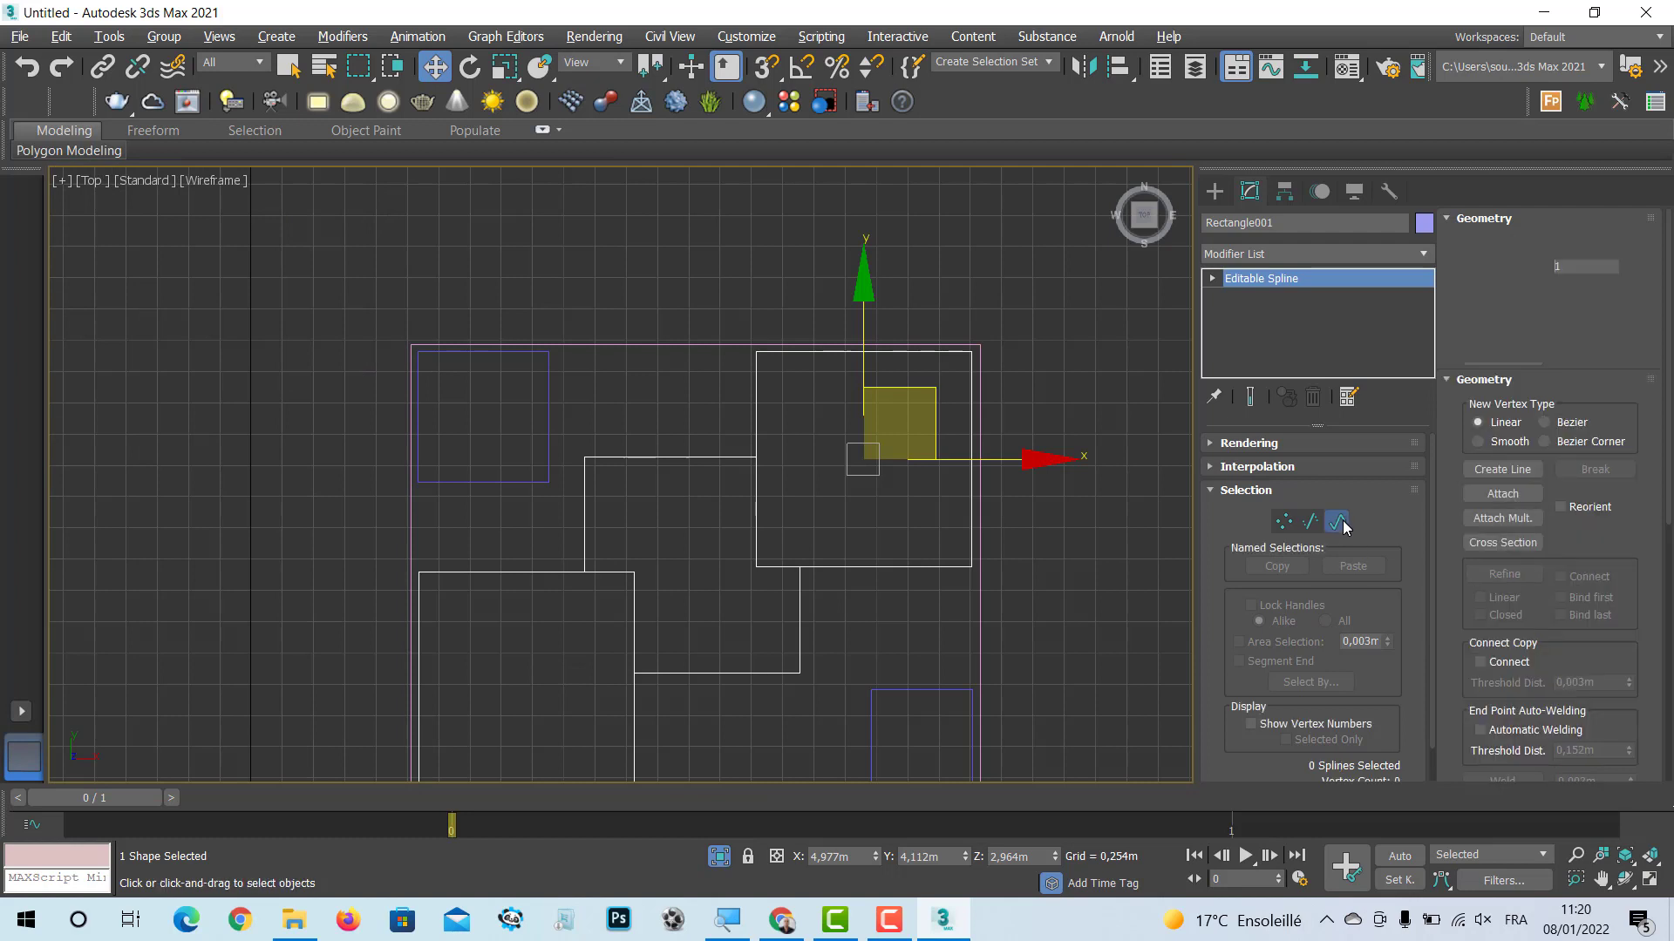
{"action": "left_click", "coordinate": [800, 622]}
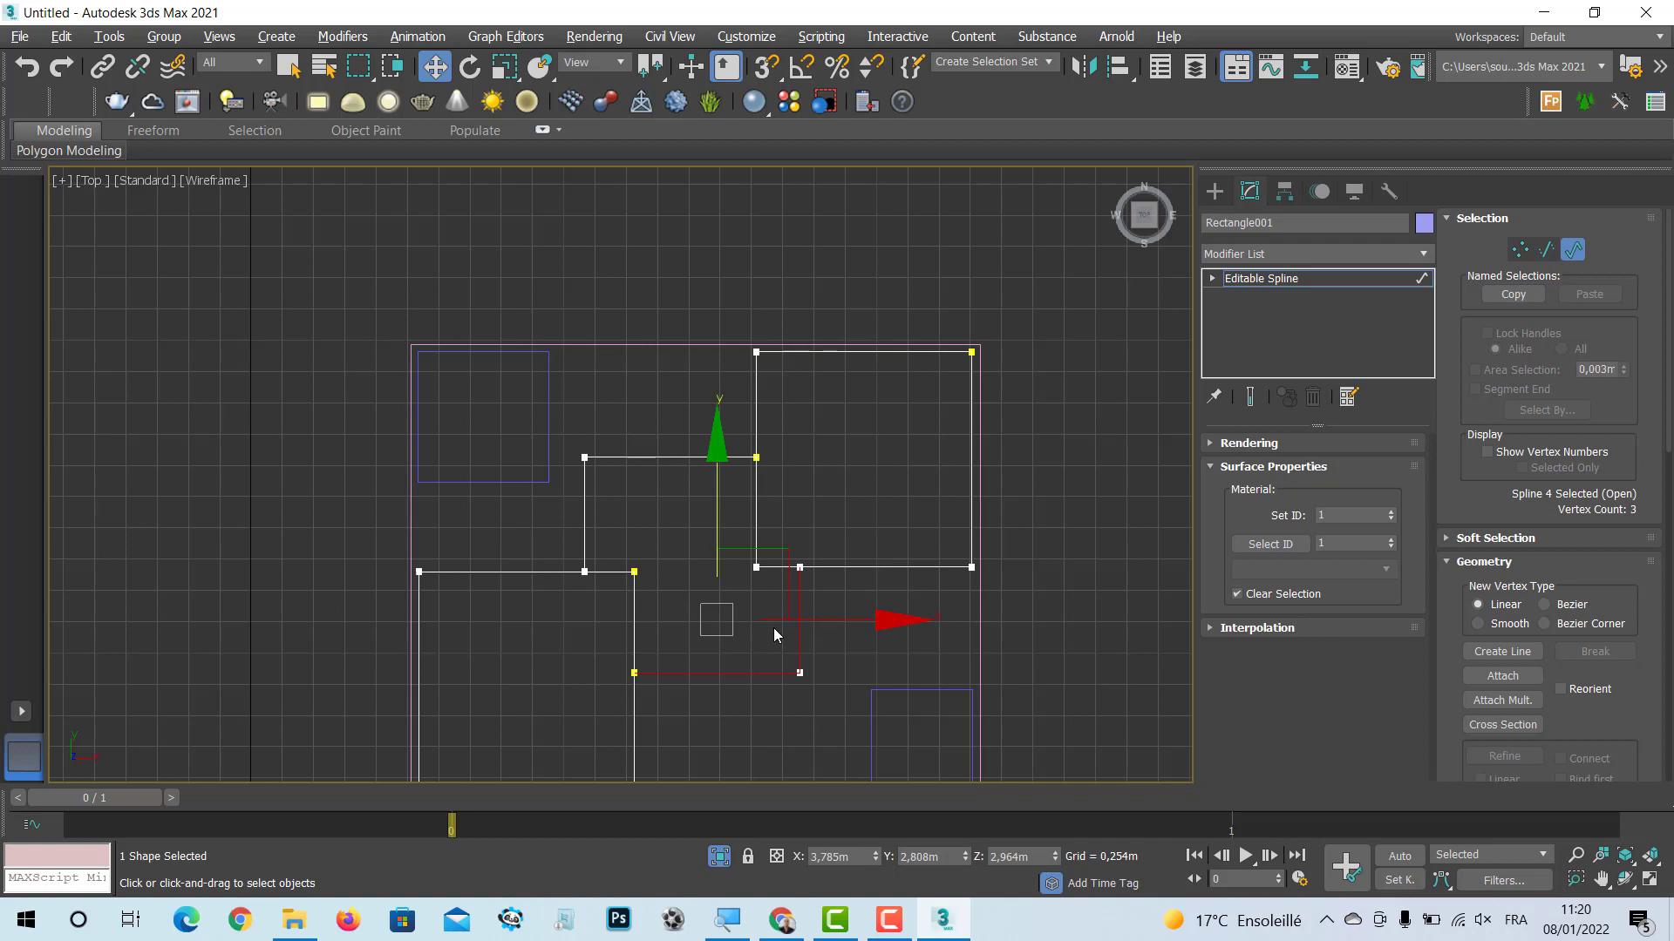
{"action": "left_click", "coordinate": [737, 458]}
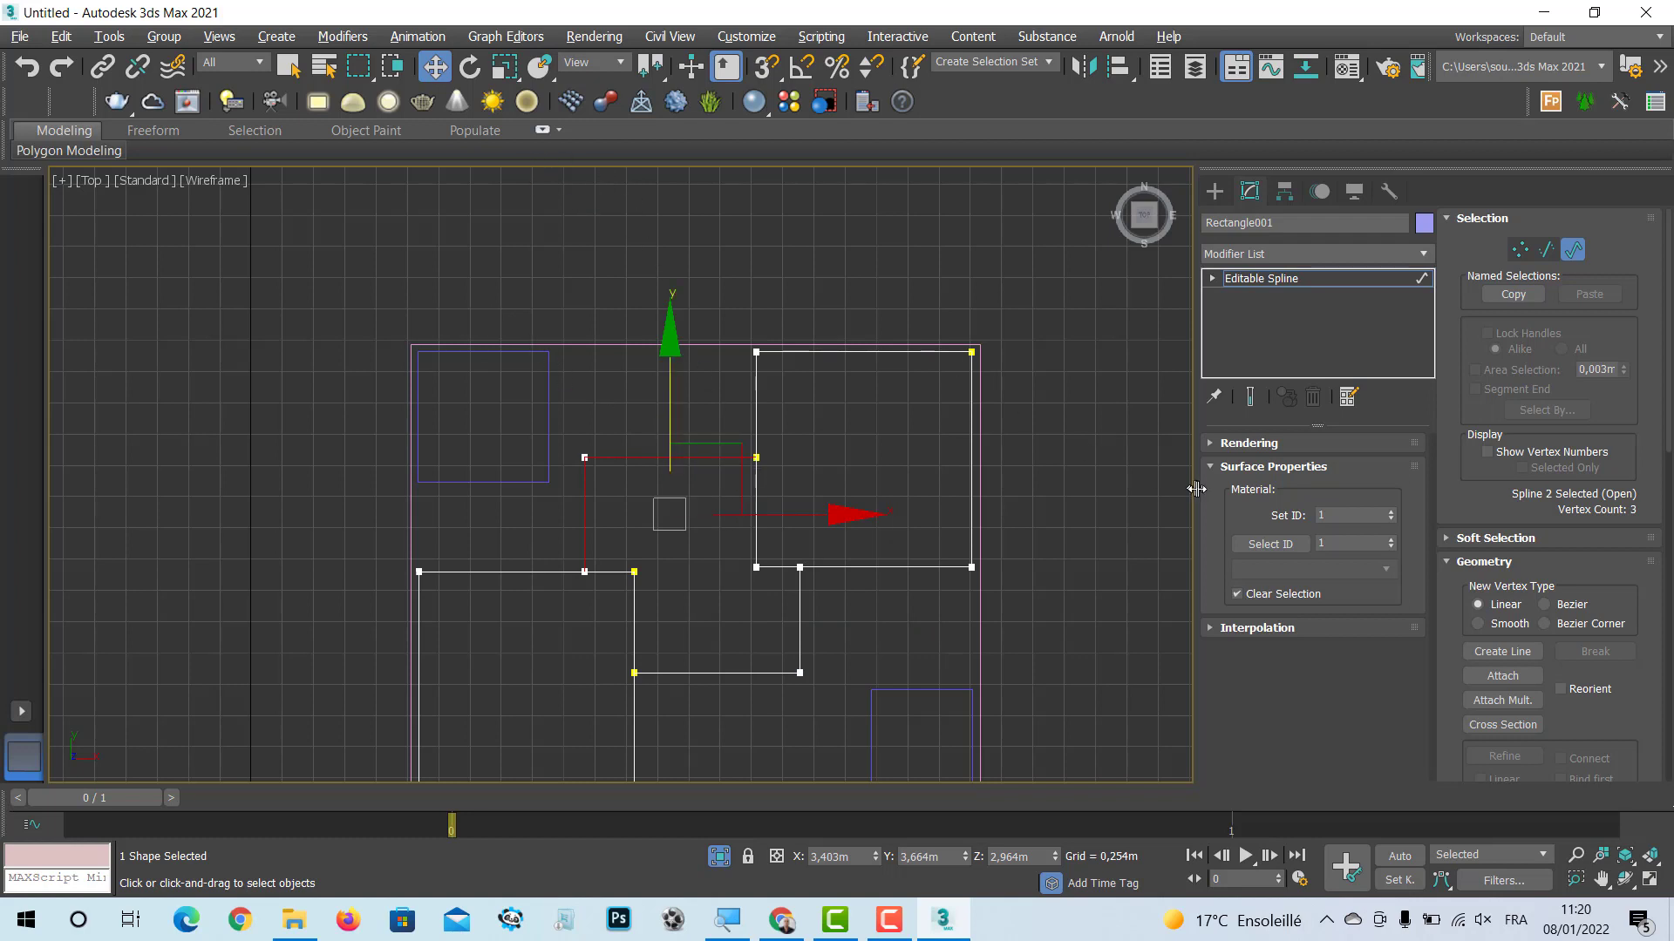
Step: At vertex level, move the middle square's two open ends about 0.1 m away from the upper-right square, one left and one down
{"action": "left_click", "coordinate": [1519, 250]}
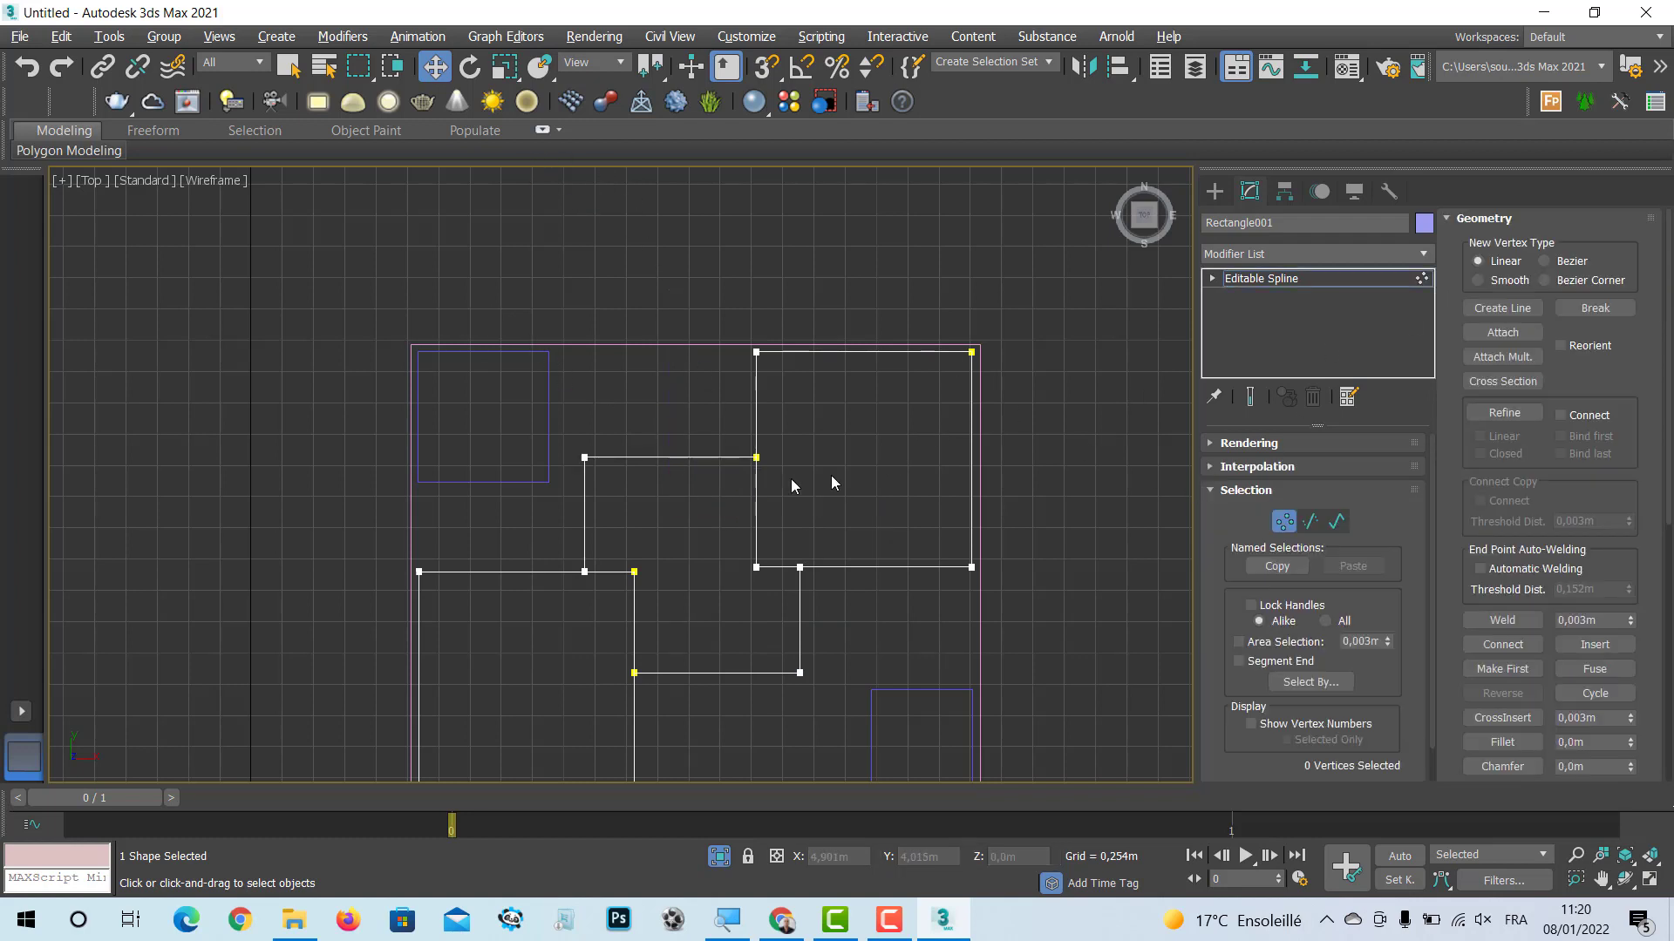
{"action": "left_click", "coordinate": [756, 456]}
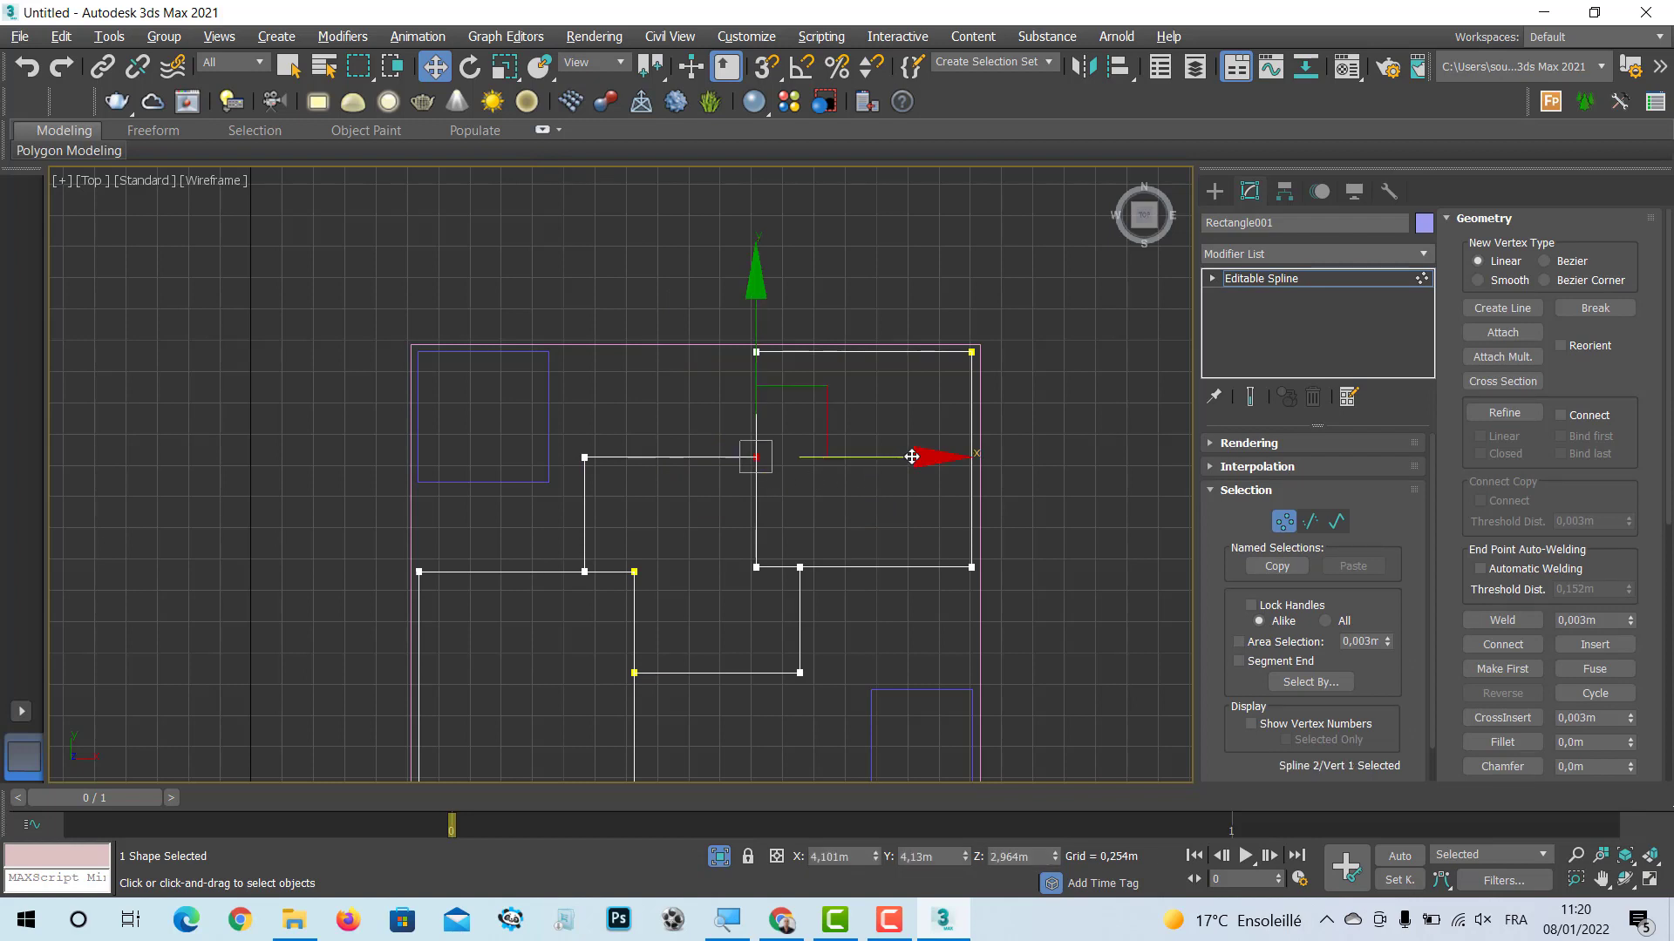
{"action": "left_click_drag", "start_coordinate": [912, 457], "coordinate": [900, 457]}
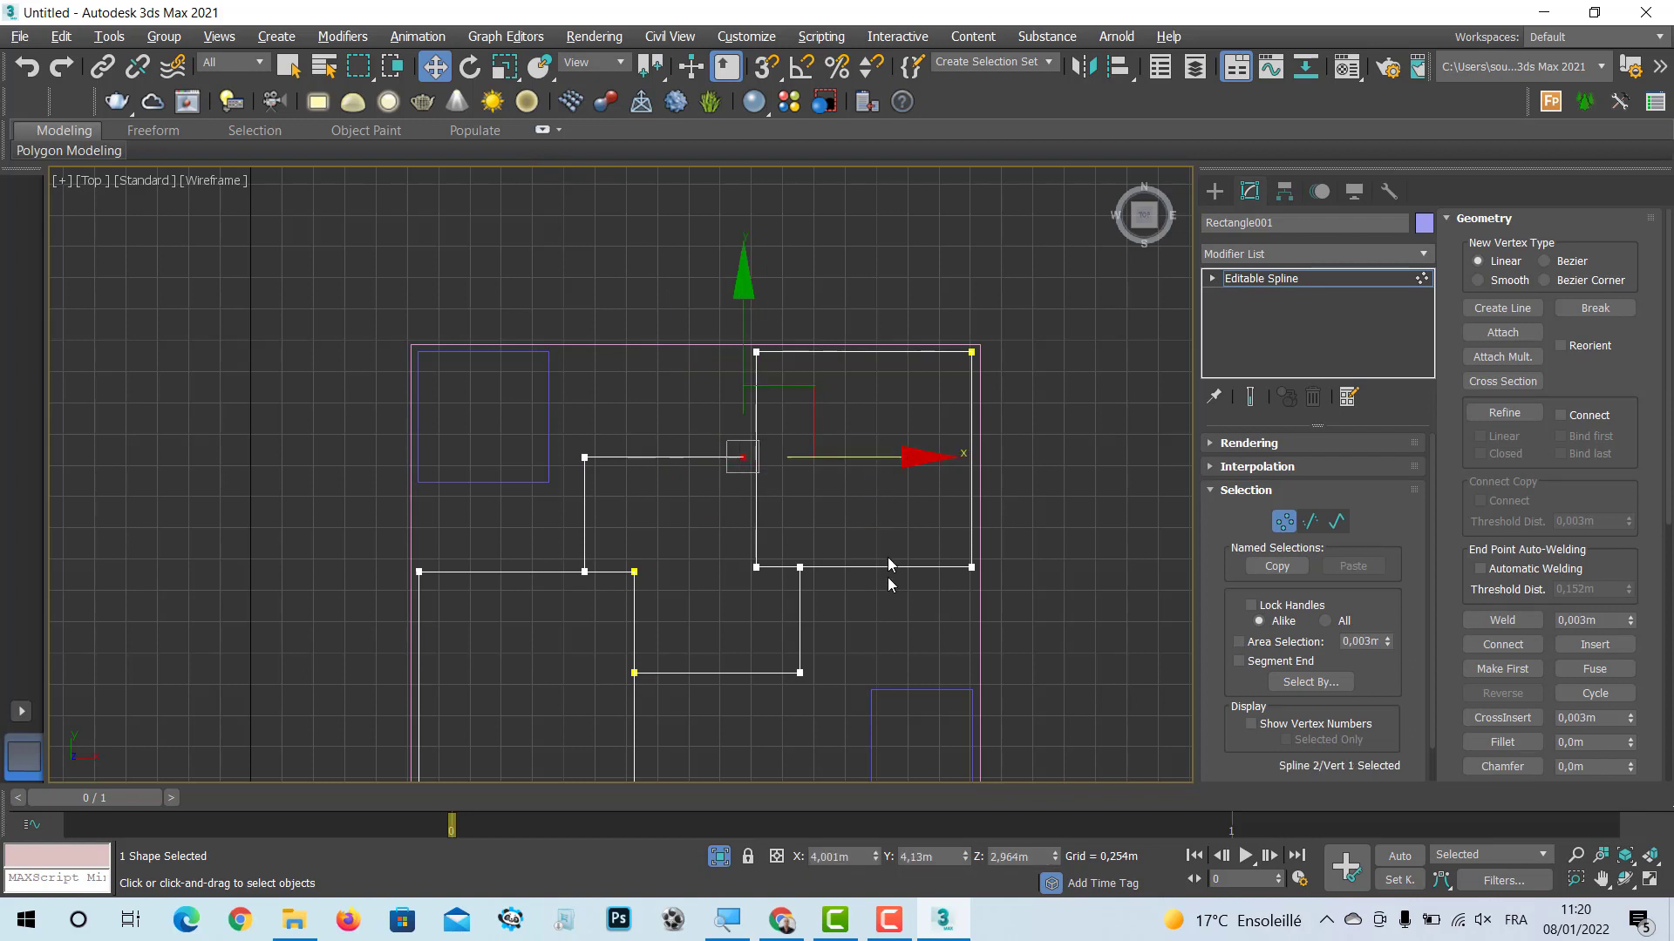
{"action": "left_click", "coordinate": [800, 568]}
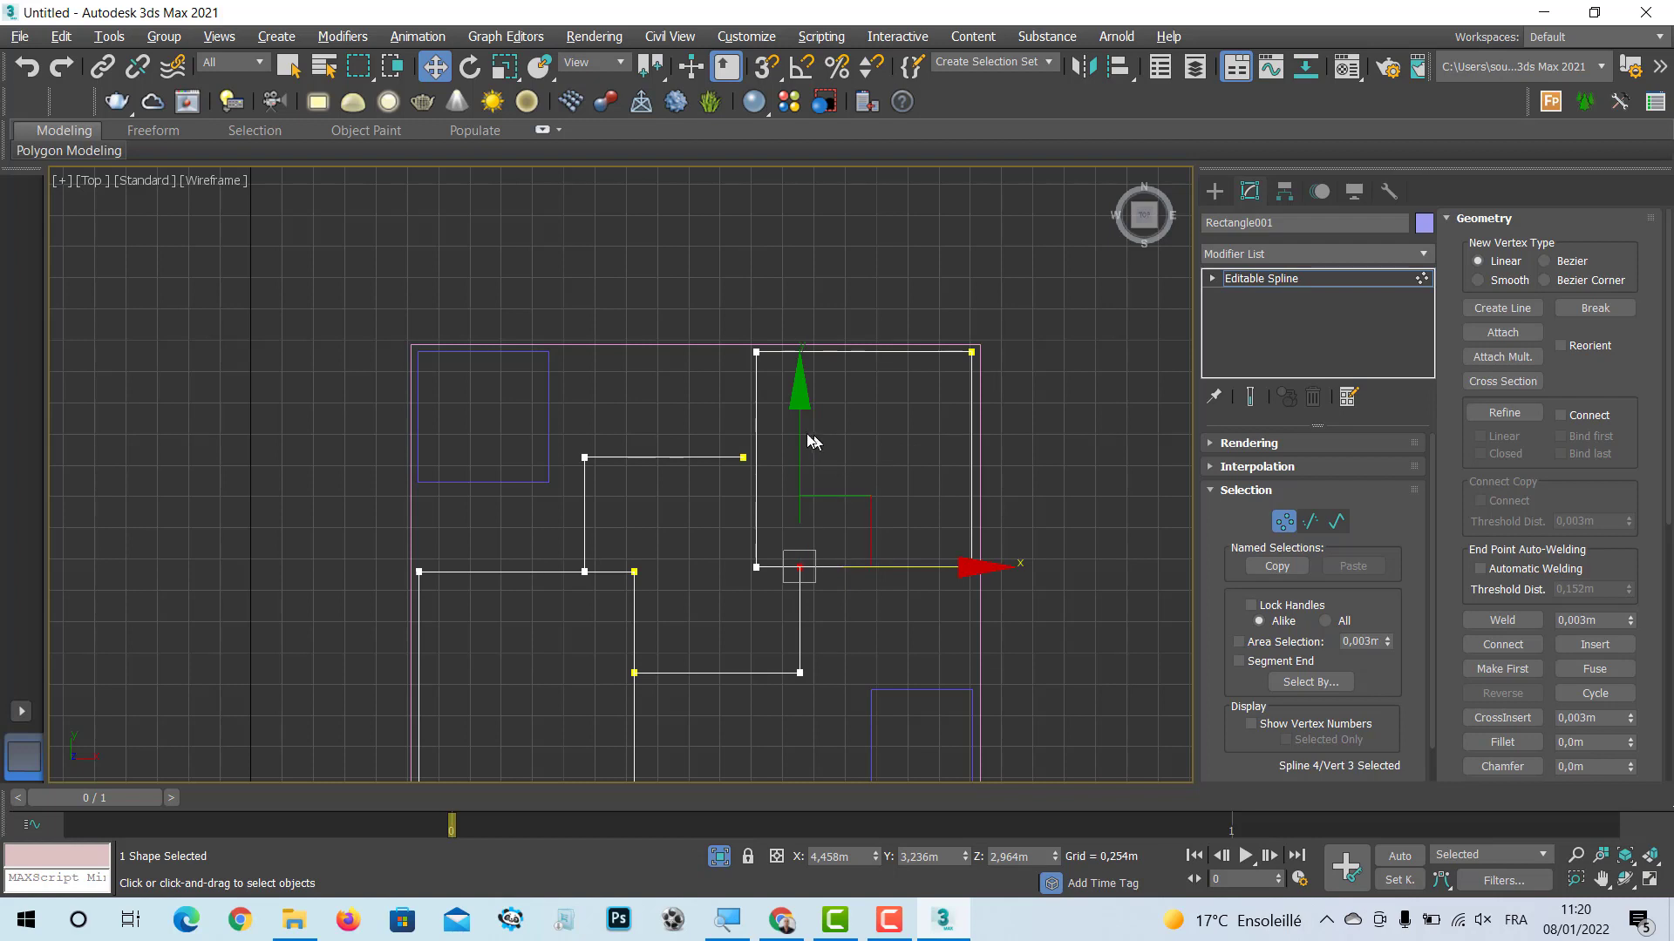
{"action": "left_click_drag", "start_coordinate": [794, 425], "coordinate": [795, 436]}
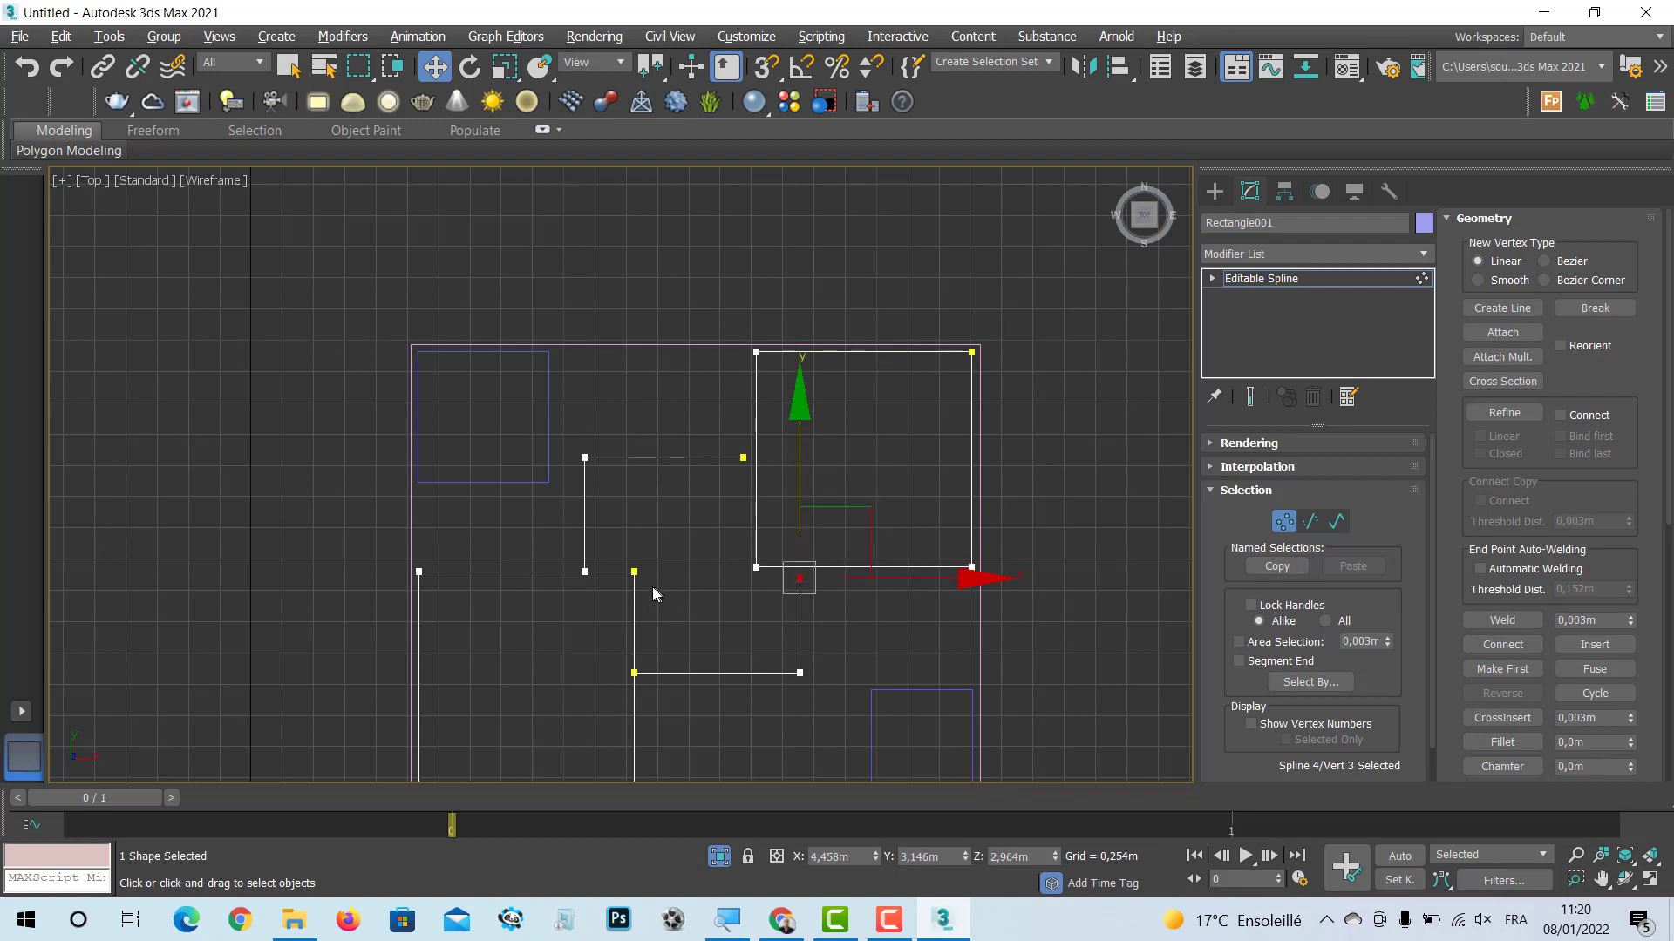
Step: Move the middle square's two open ends away from the lower-left square, one up to Y 3,263m and one right to X 3,177m
{"action": "left_click", "coordinate": [584, 572]}
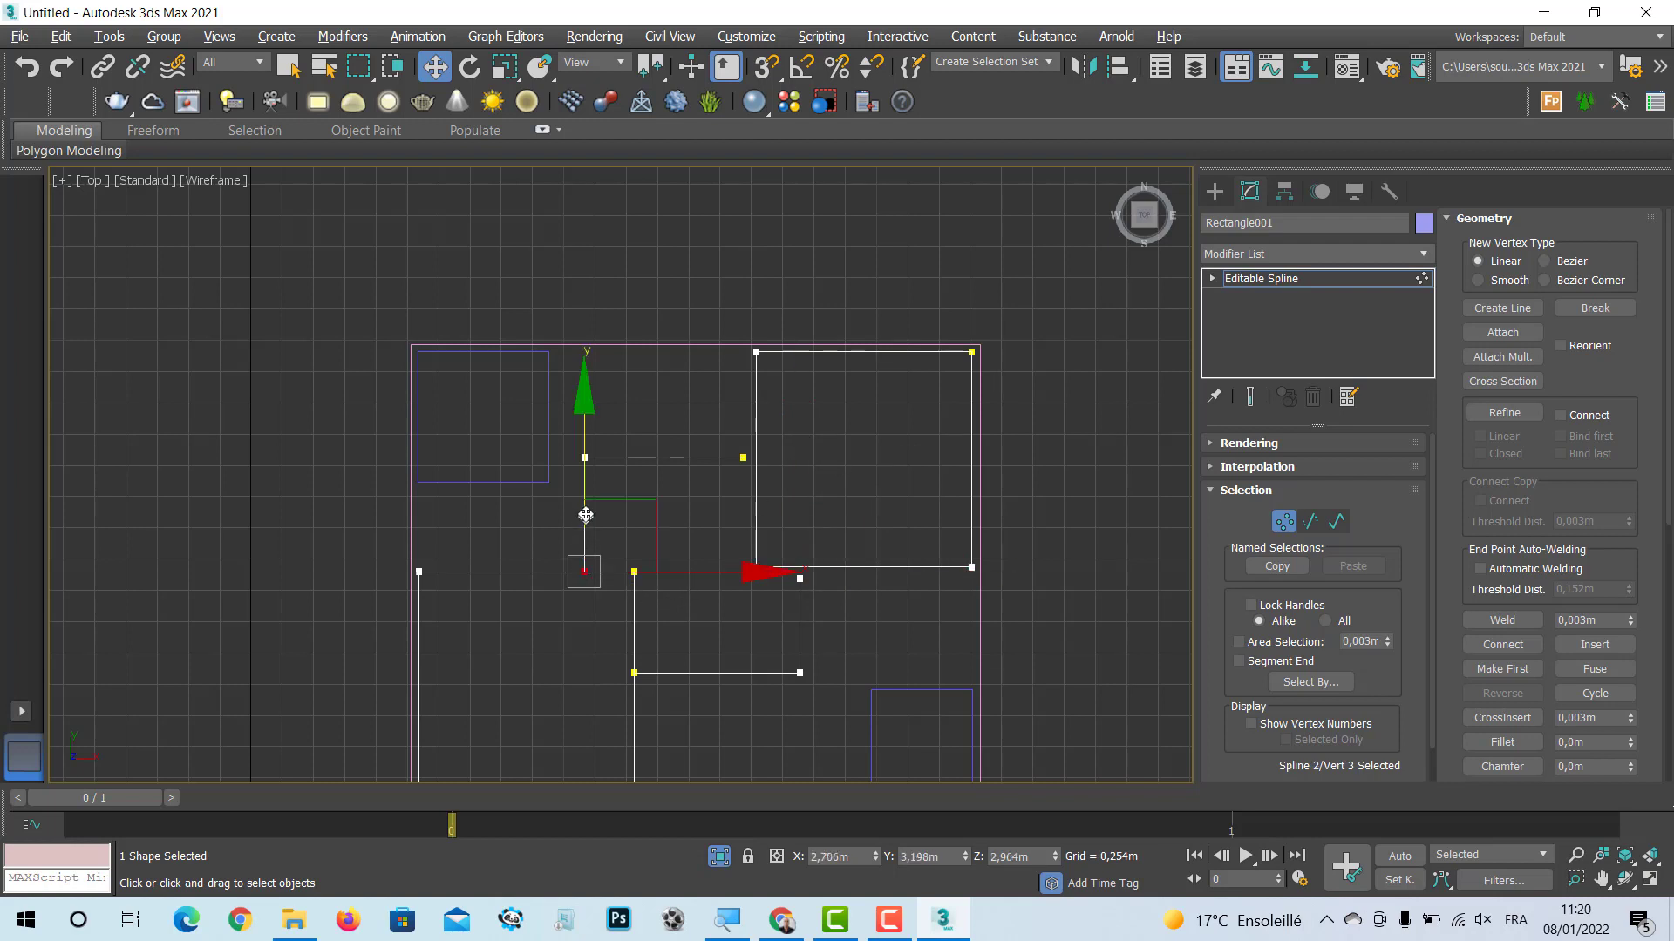
{"action": "left_click_drag", "start_coordinate": [586, 516], "coordinate": [586, 507]}
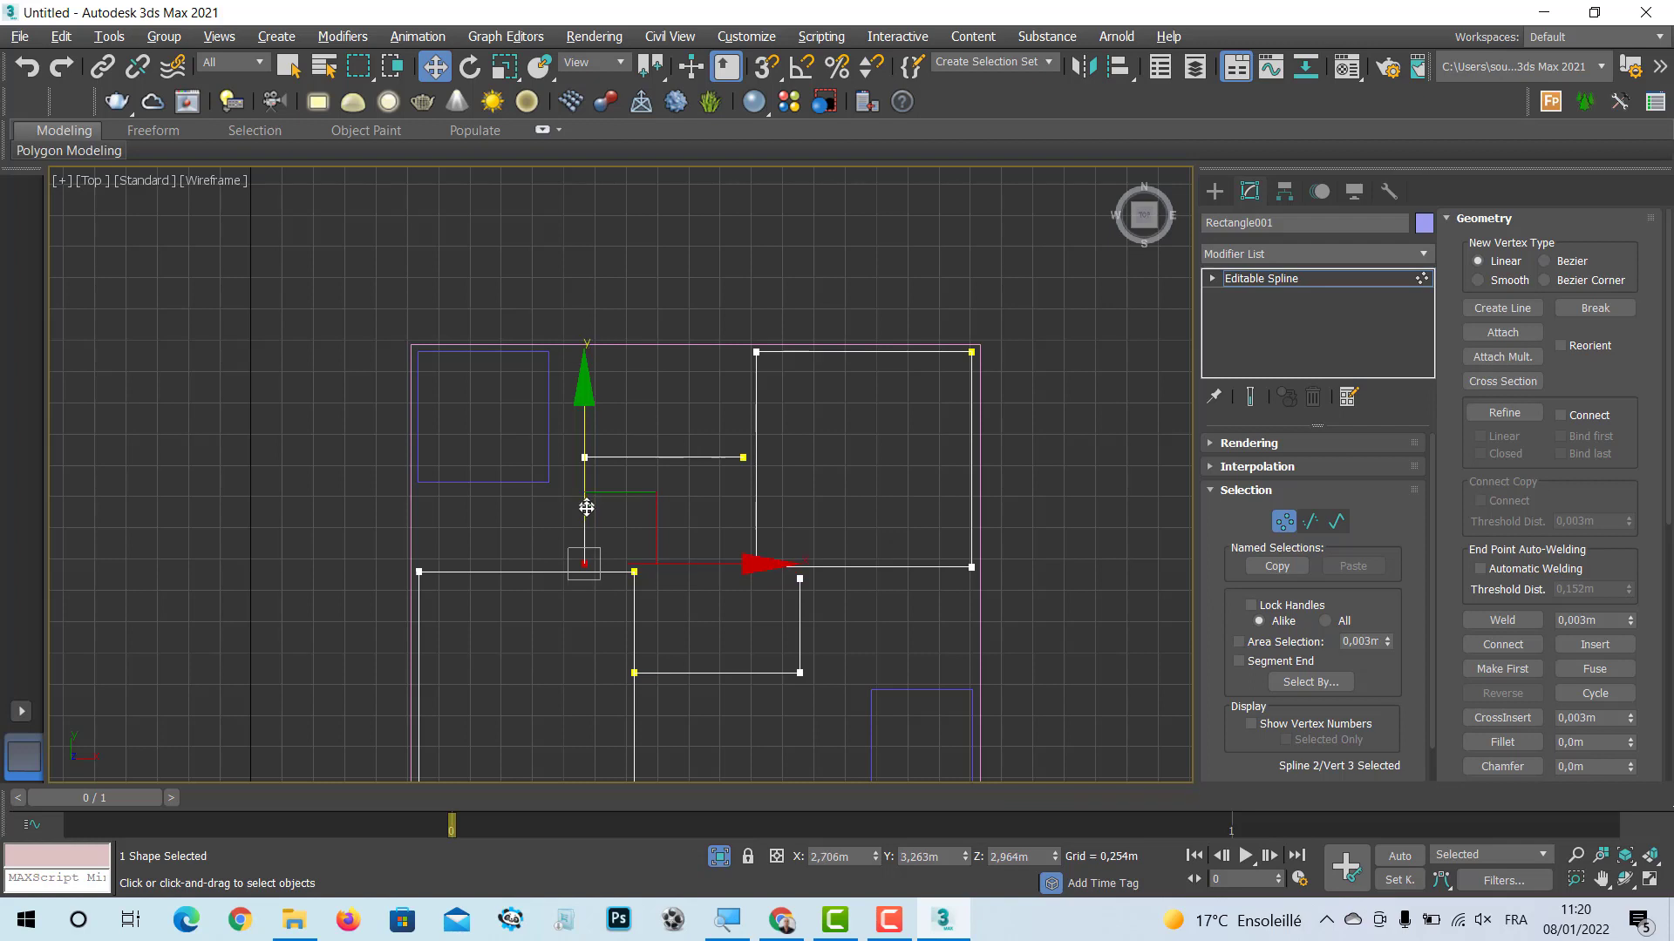
{"action": "left_click", "coordinate": [634, 673]}
{"action": "left_click_drag", "start_coordinate": [725, 674], "coordinate": [733, 674]}
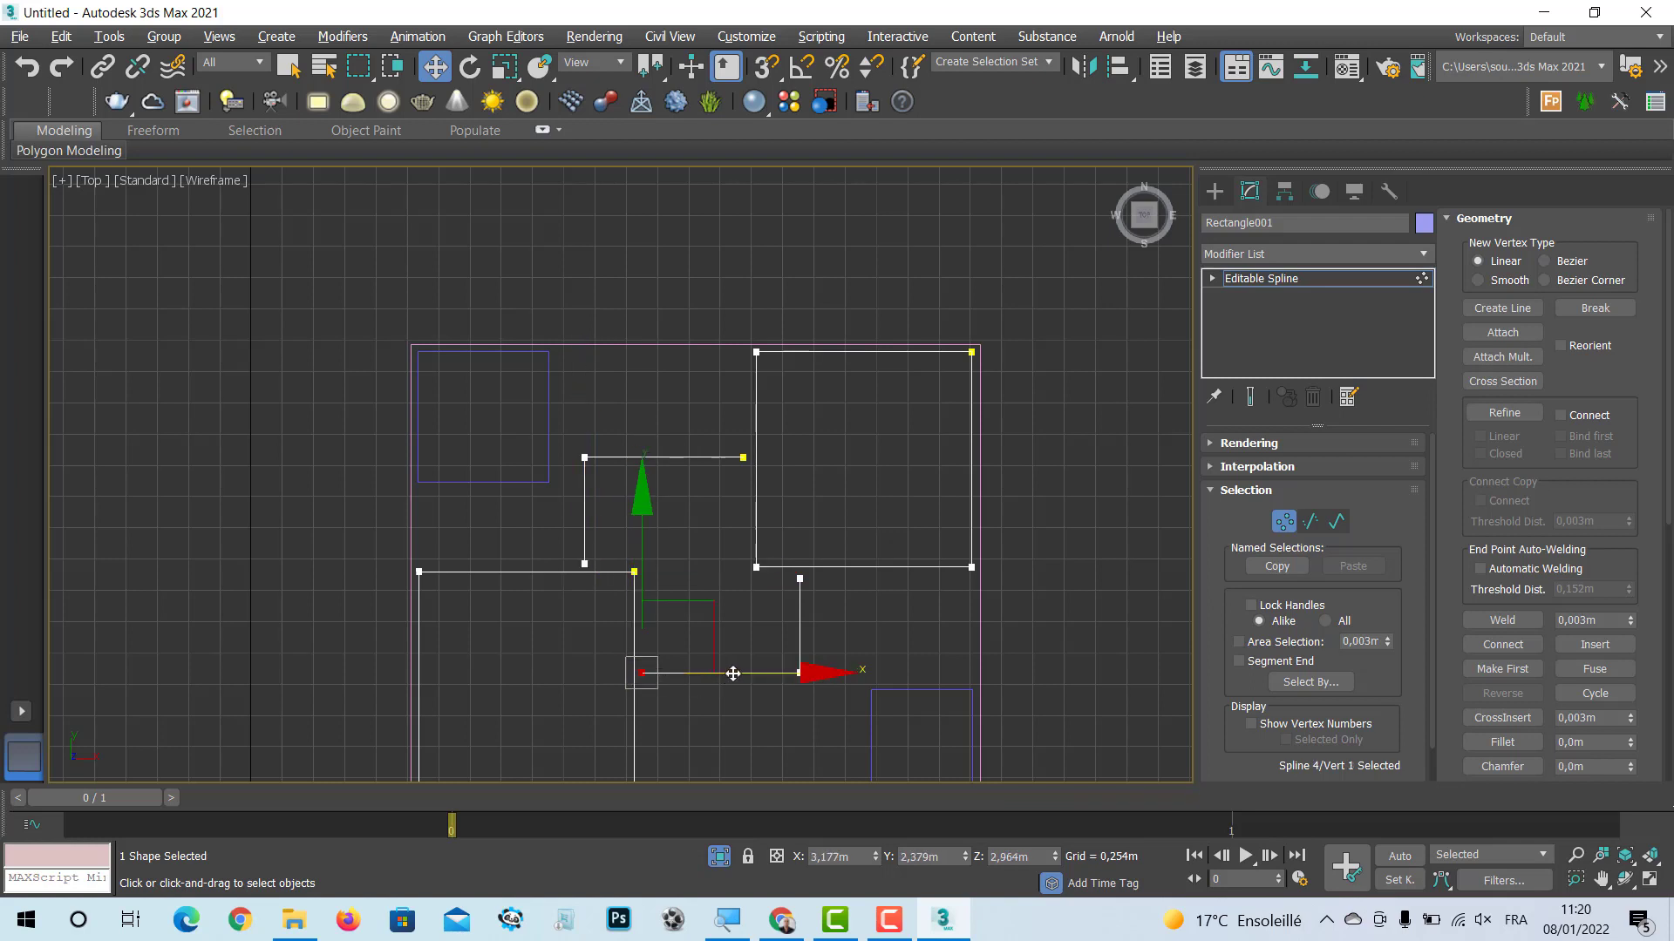
Step: Refine the middle square's two open pieces by adding a vertex close to each of their four open ends
{"action": "scroll", "coordinate": [734, 673], "scroll_direction": "up", "scroll_amount": 3}
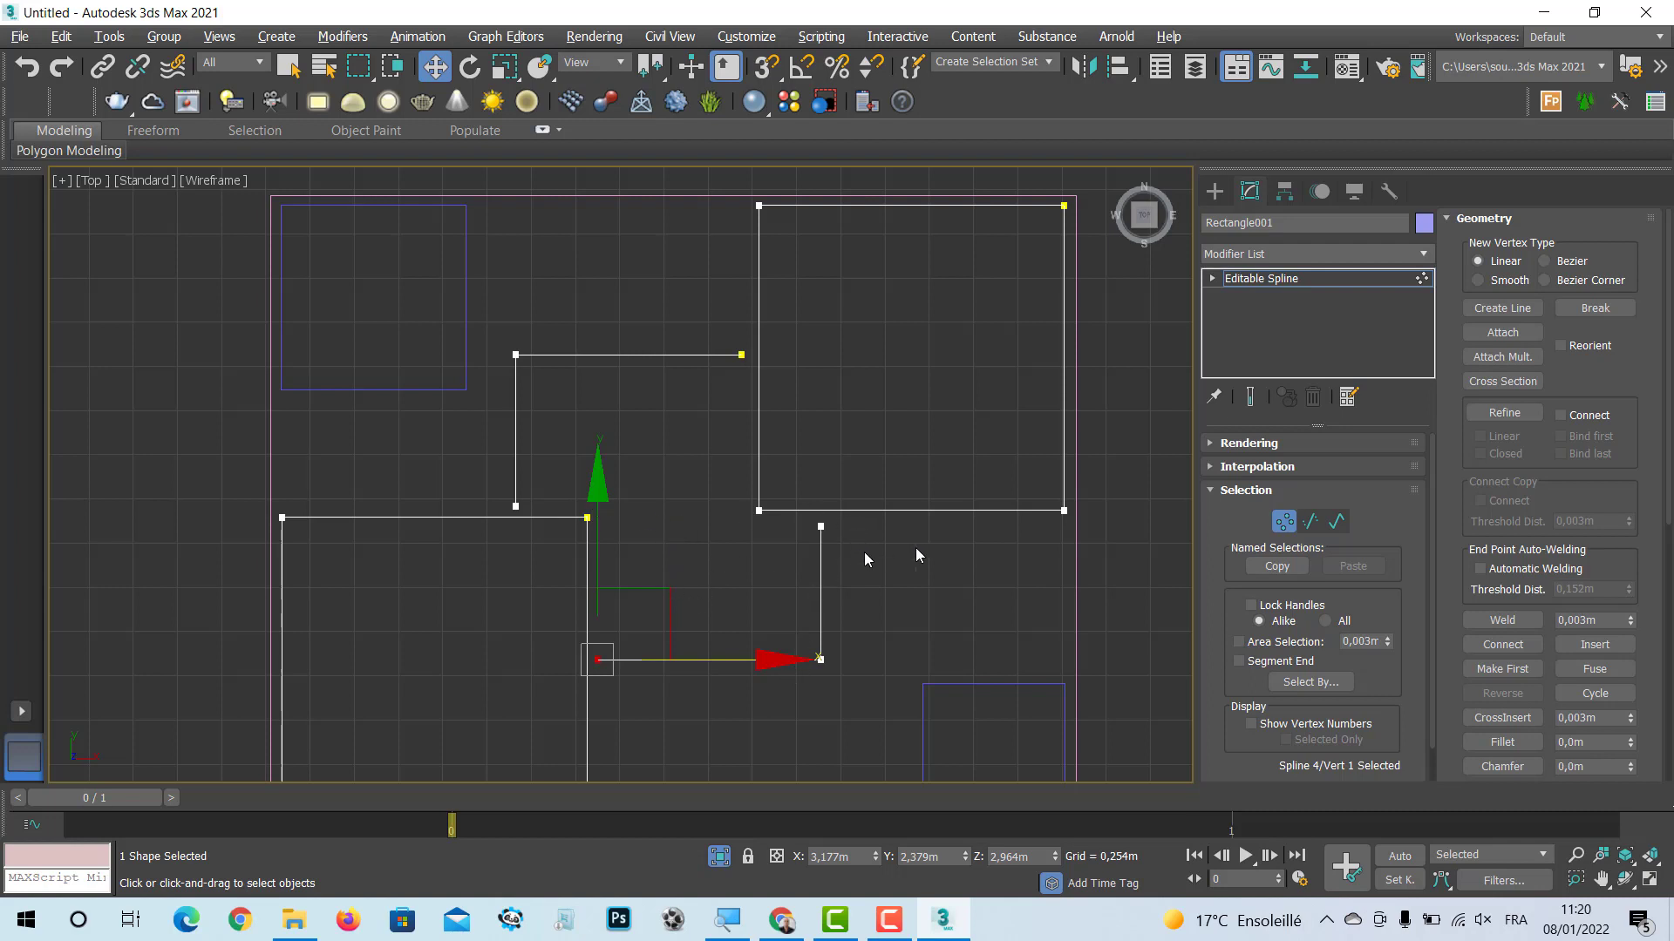
{"action": "left_click", "coordinate": [1531, 621]}
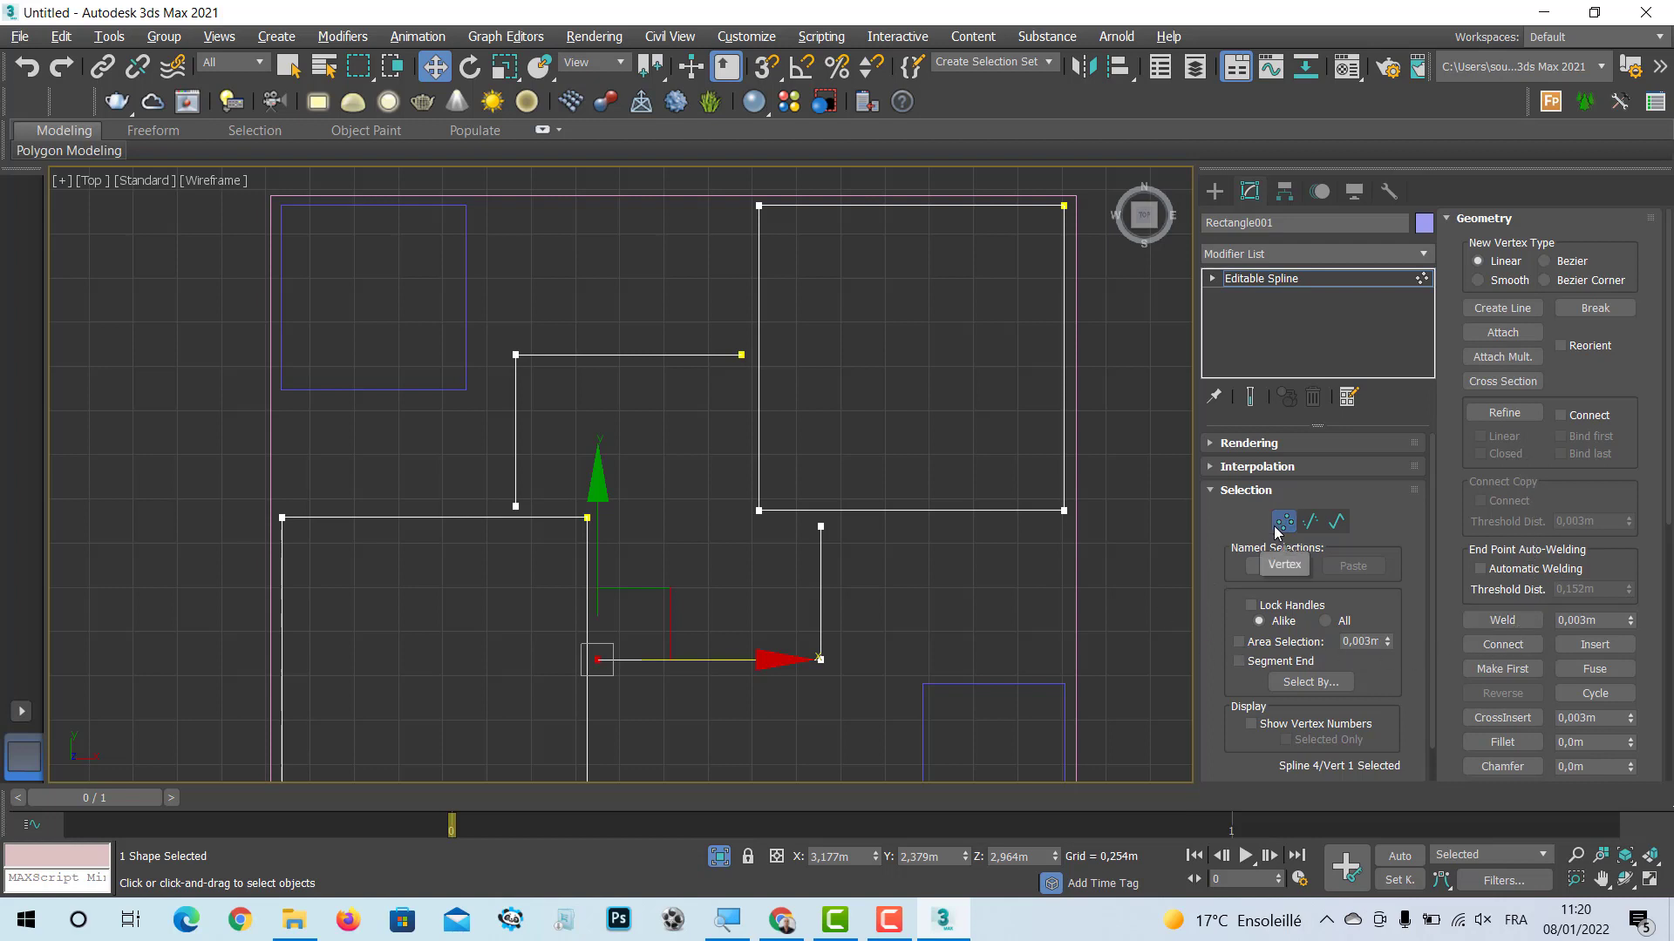
{"action": "left_click", "coordinate": [1506, 414]}
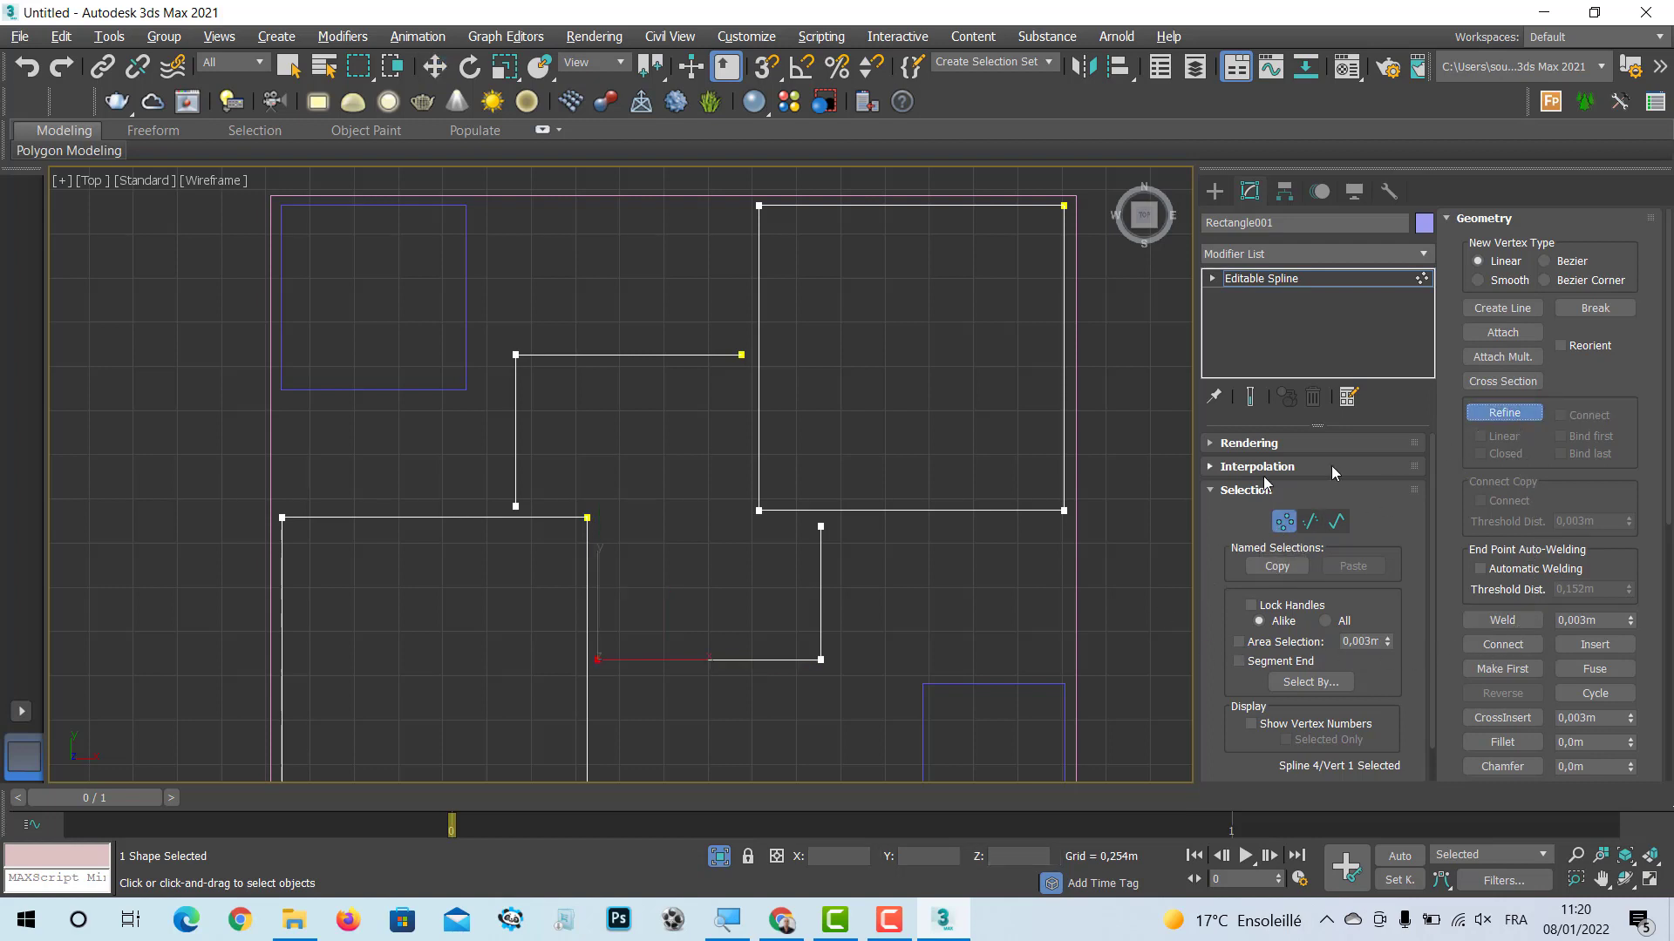
{"action": "left_click", "coordinate": [820, 540]}
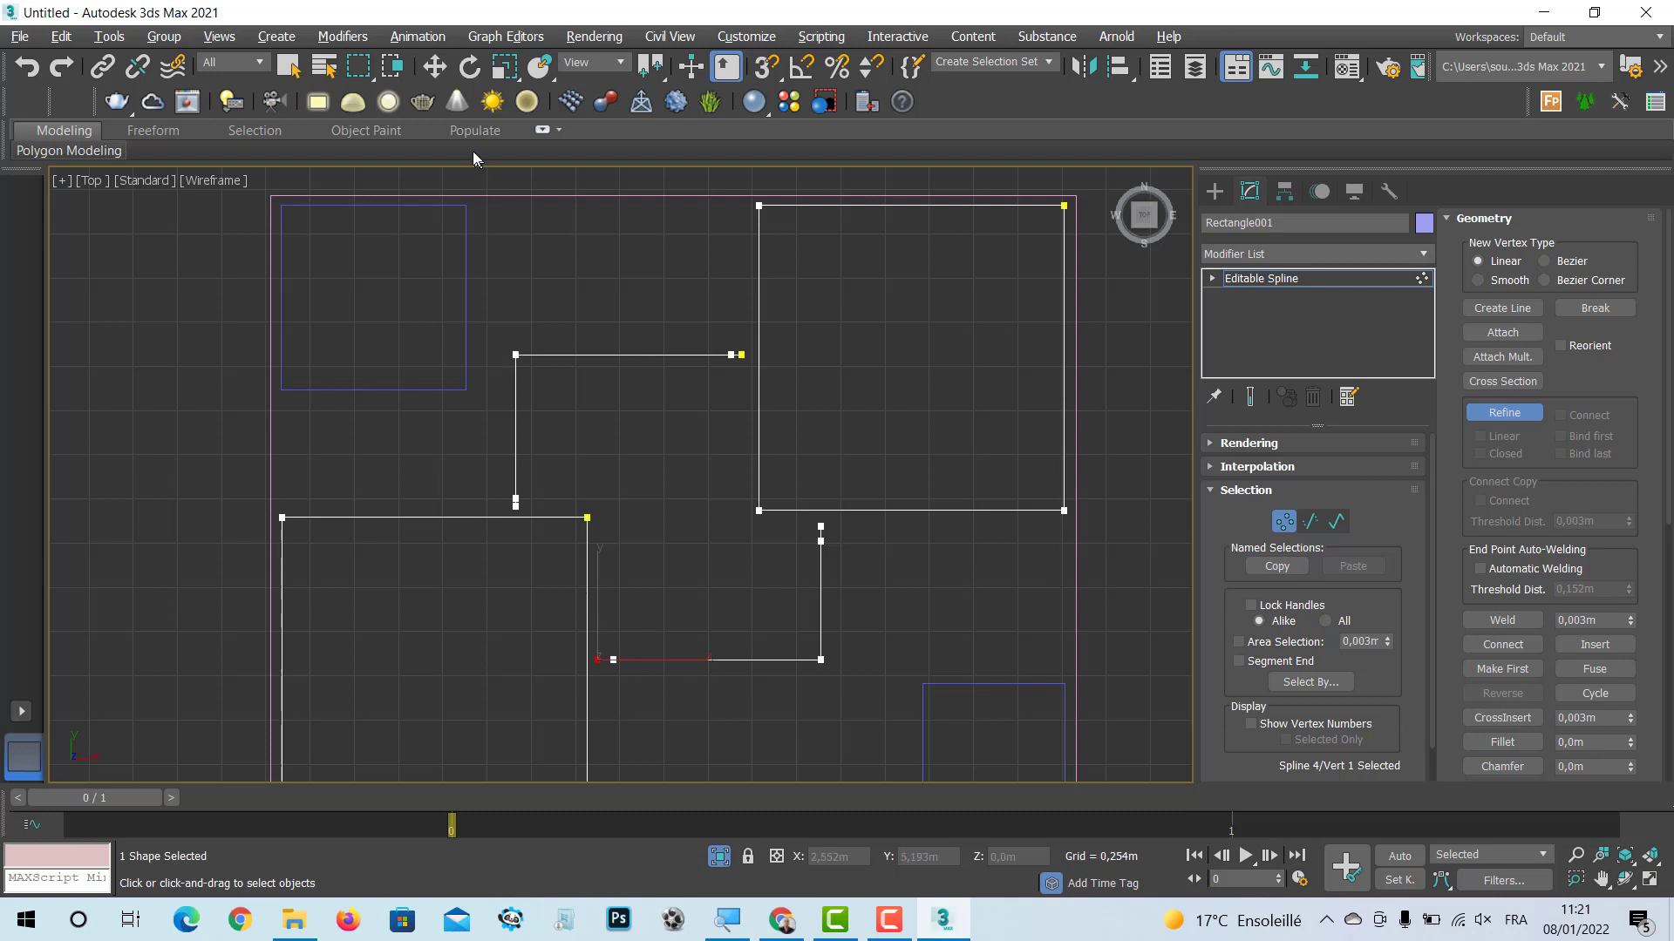
{"action": "key", "text": "w"}
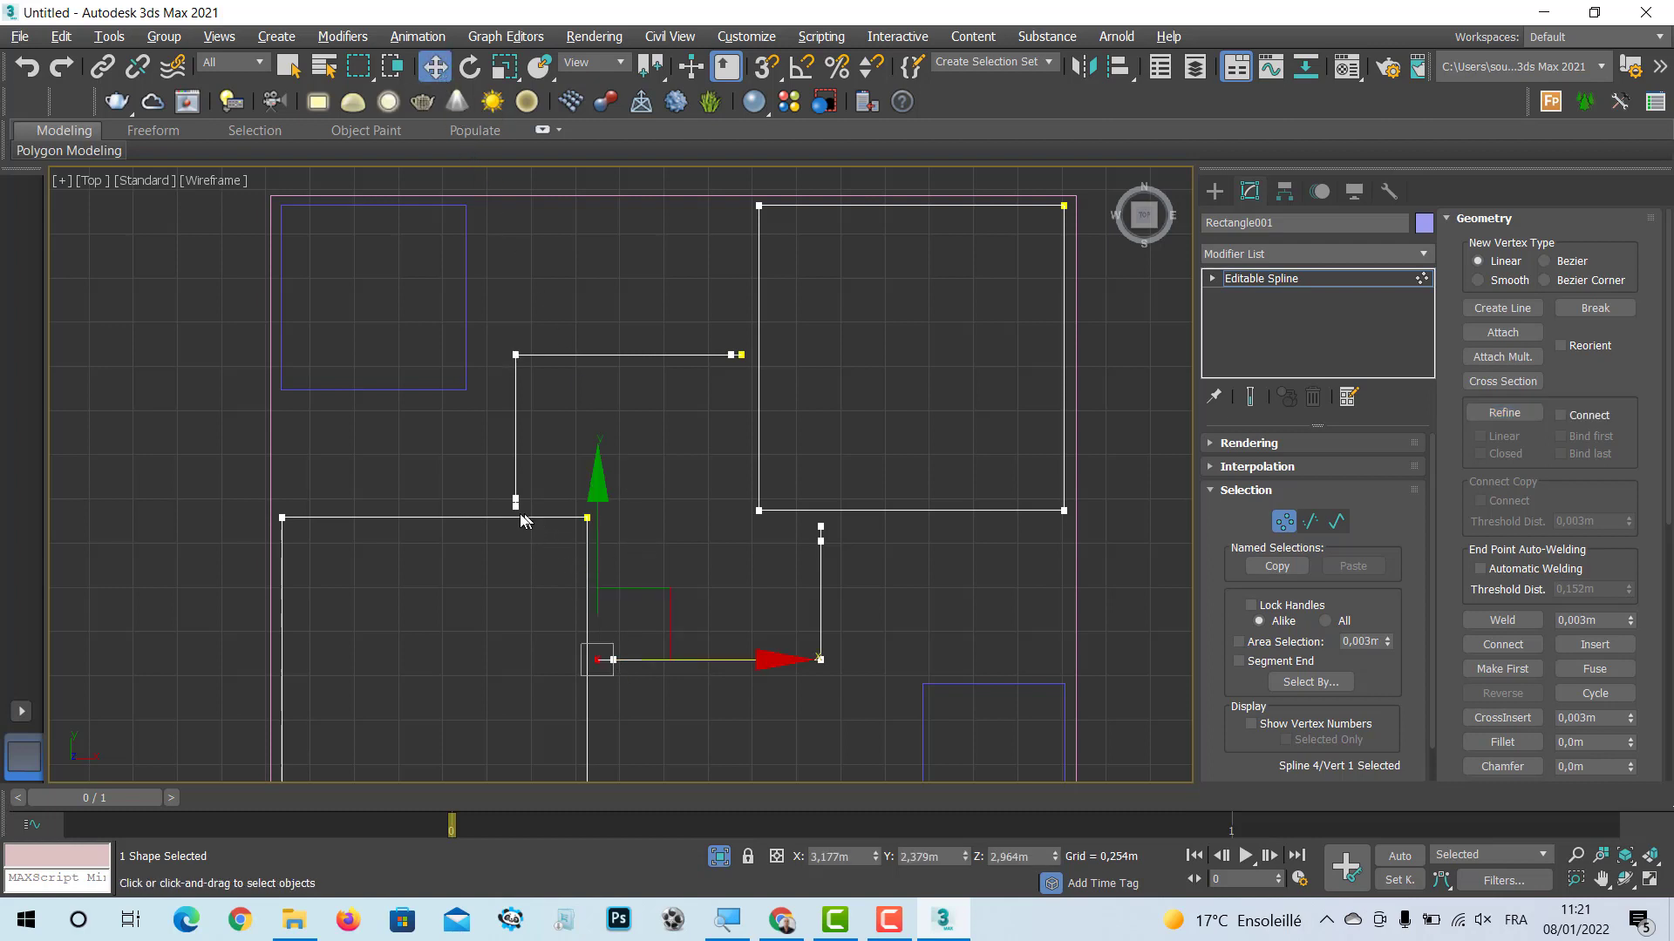
Step: Move the upper-left piece's lower end vertex right to X 3,182m, just past the lower-left square's corner
{"action": "left_click", "coordinate": [516, 500]}
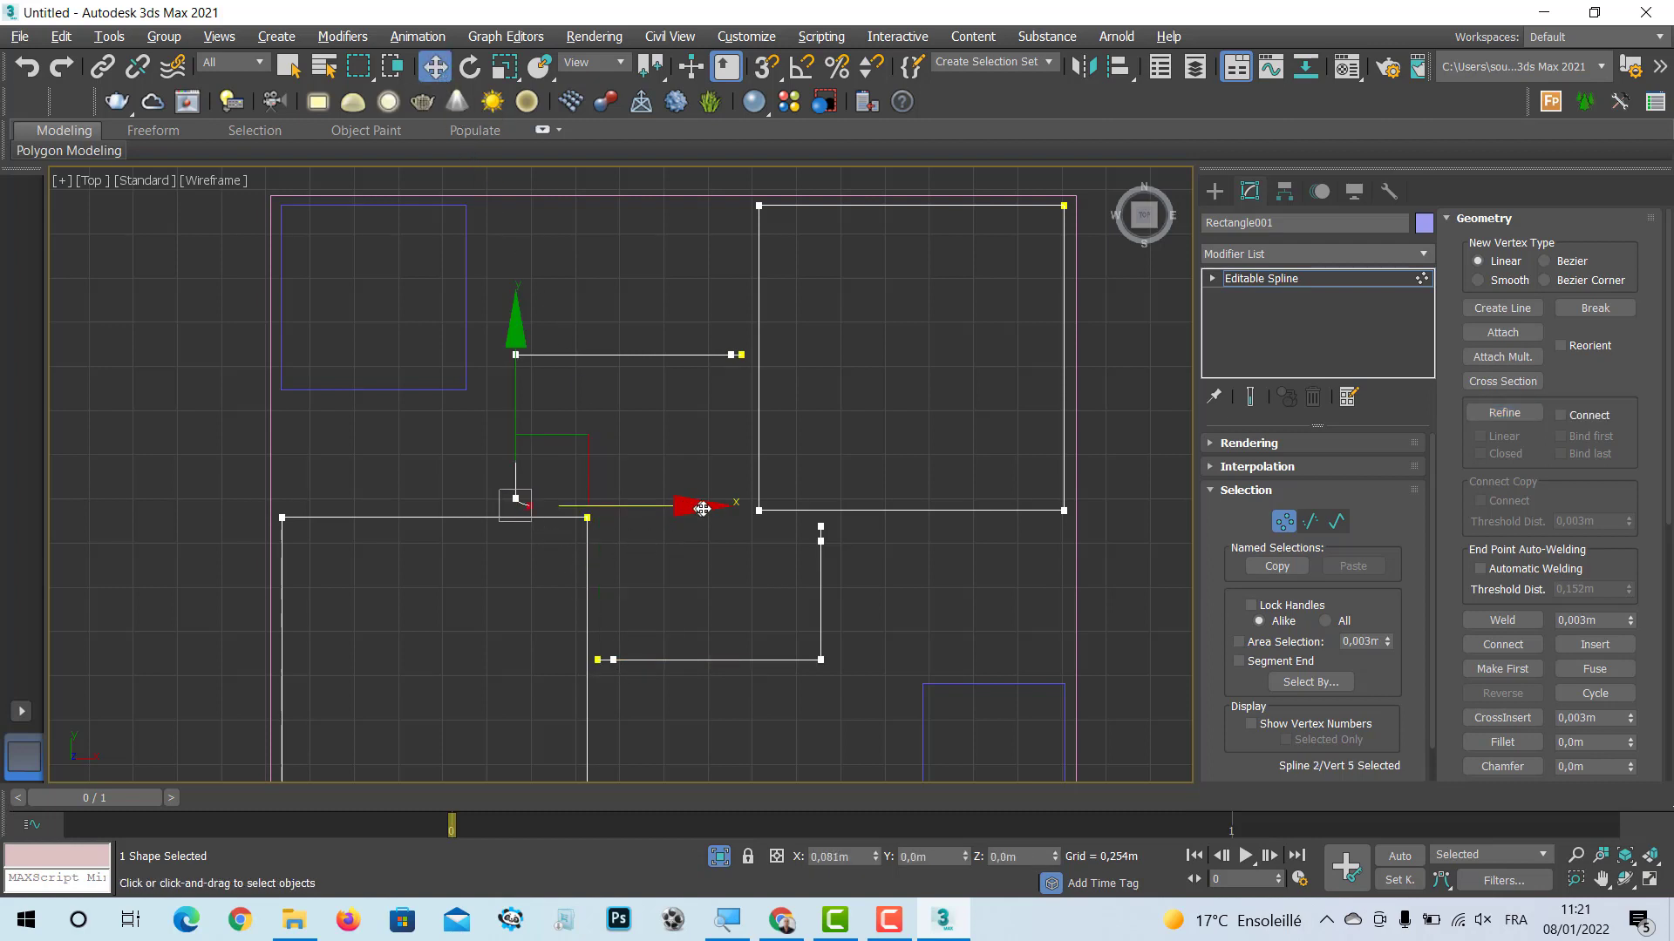
{"action": "left_click_drag", "start_coordinate": [703, 509], "coordinate": [767, 501]}
{"action": "scroll", "coordinate": [600, 507], "scroll_direction": "up", "scroll_amount": 2}
{"action": "middle_click_drag", "start_coordinate": [601, 514], "coordinate": [608, 501]}
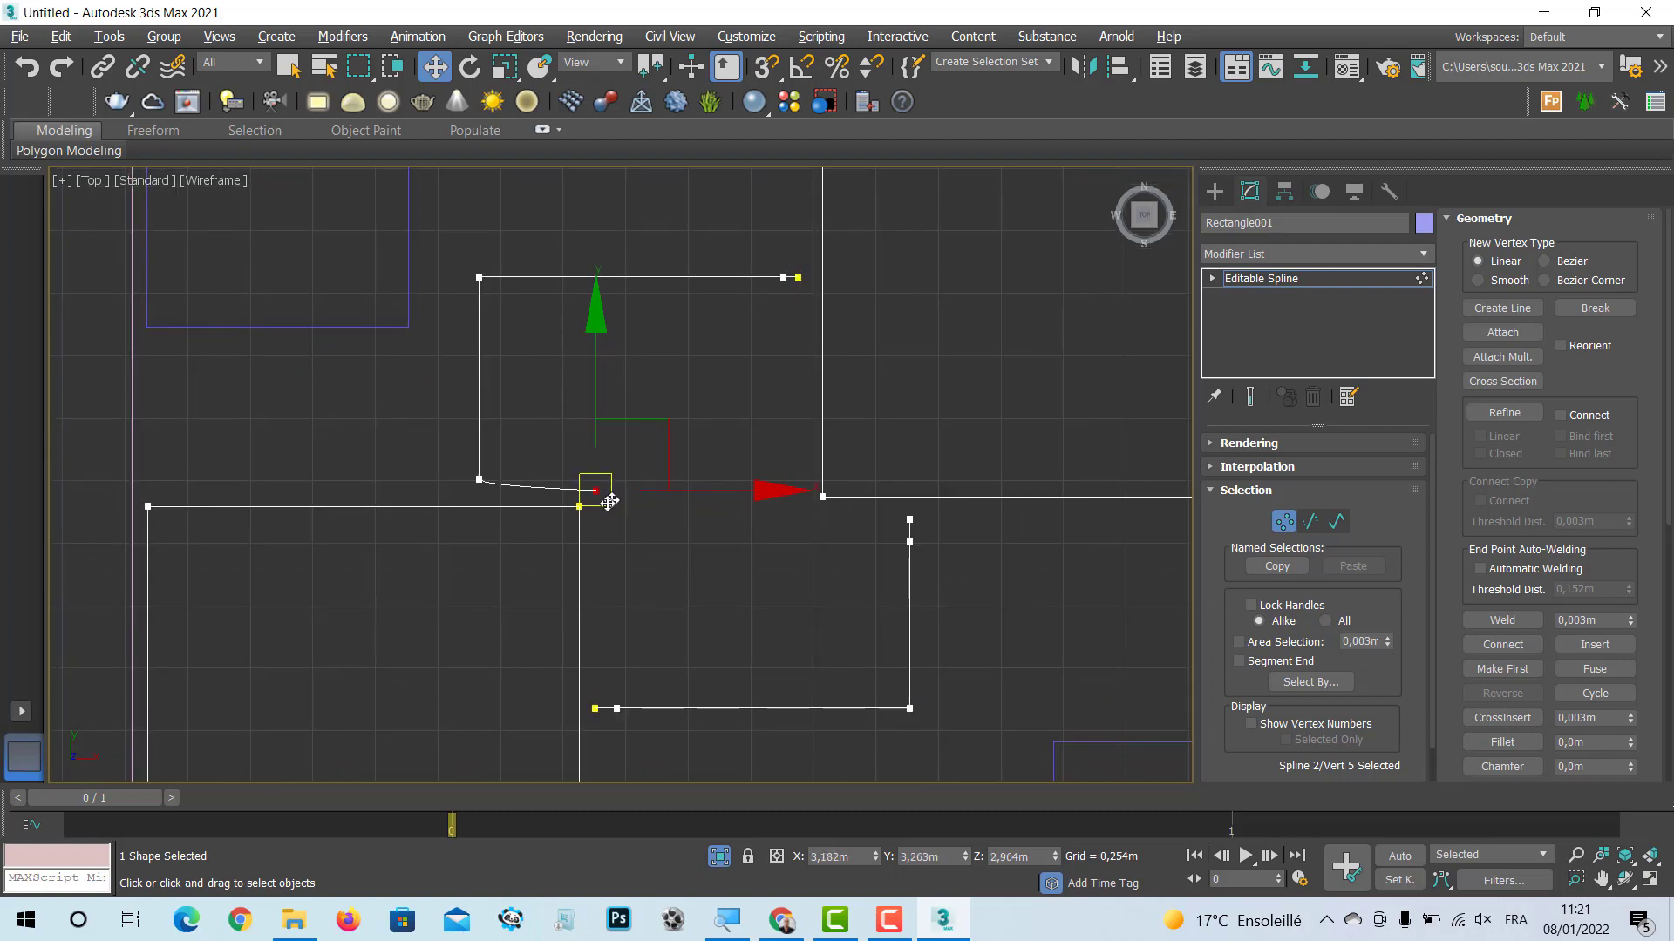
Step: Level the upper-left piece's lower end vertex with its neighbouring corner vertex by setting its Y to 3,308m
{"action": "left_click", "coordinate": [480, 481]}
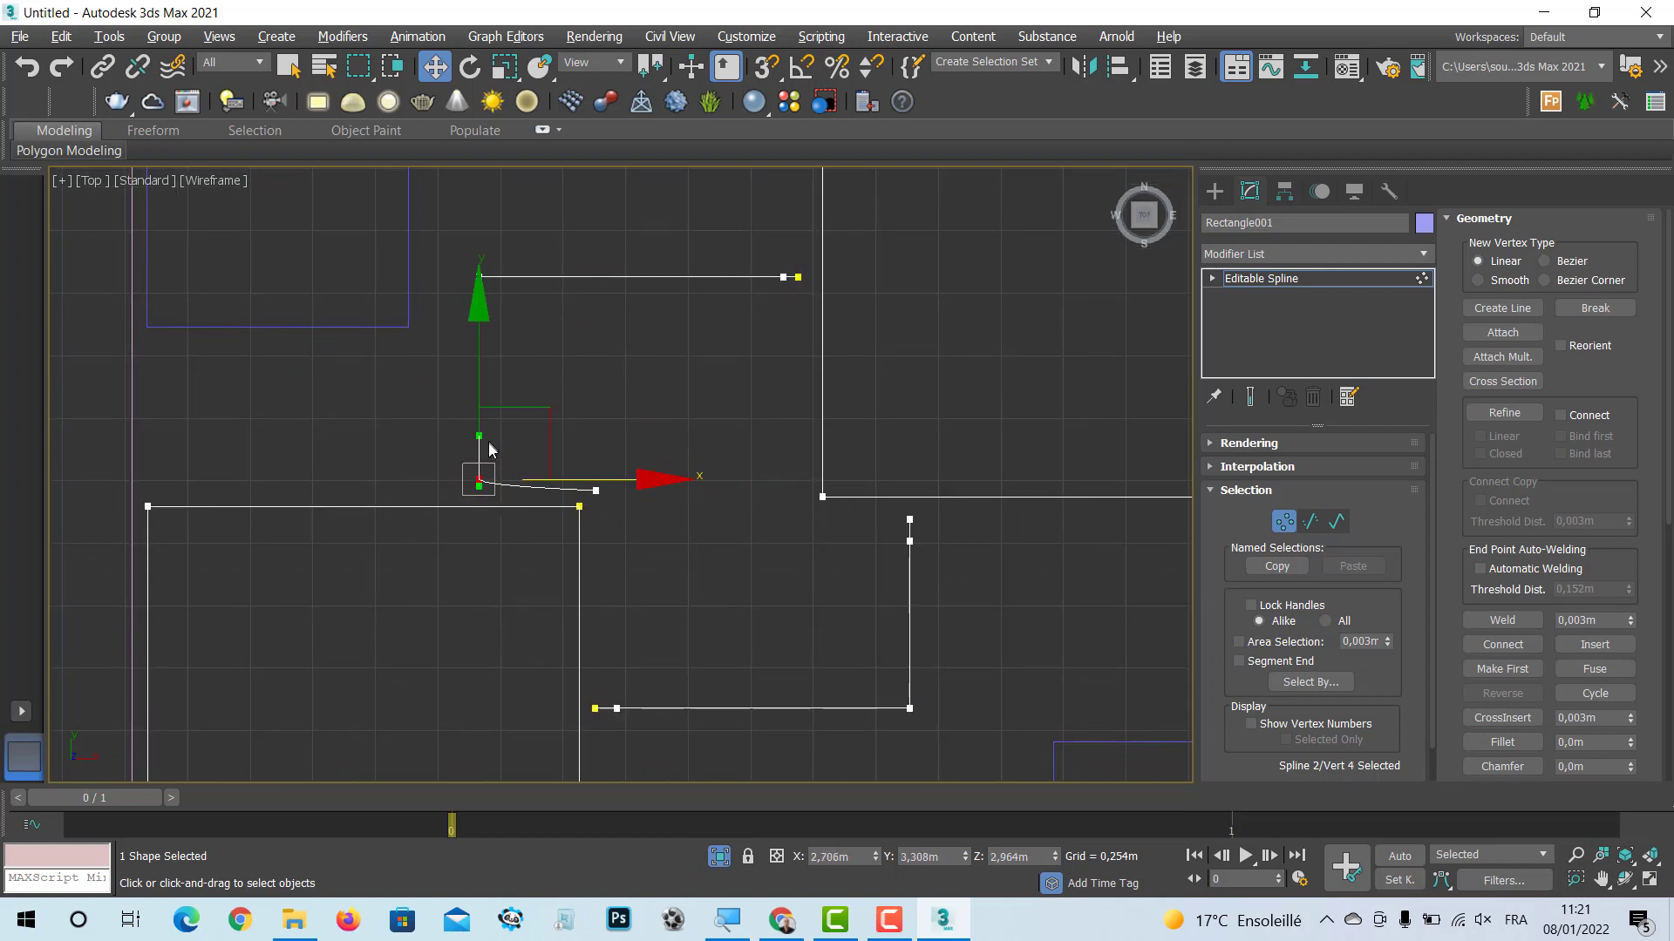
{"action": "left_click_drag", "start_coordinate": [480, 400], "coordinate": [485, 400]}
{"action": "key", "text": "ctrl+z"}
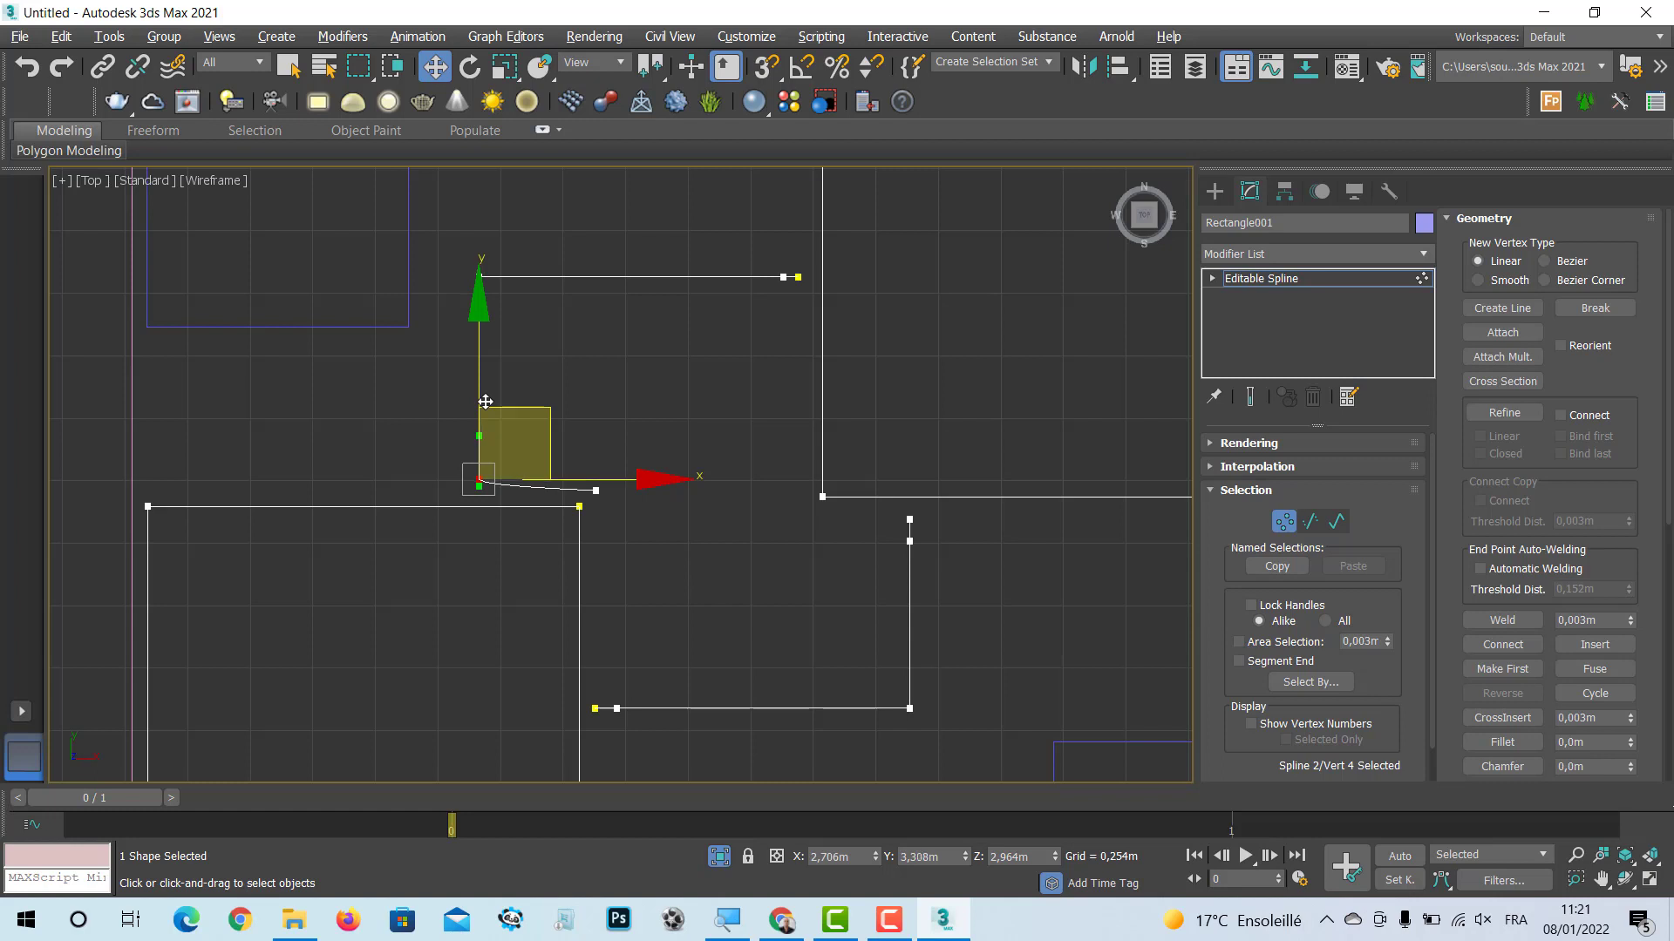
{"action": "left_click_drag", "start_coordinate": [944, 855], "coordinate": [918, 856]}
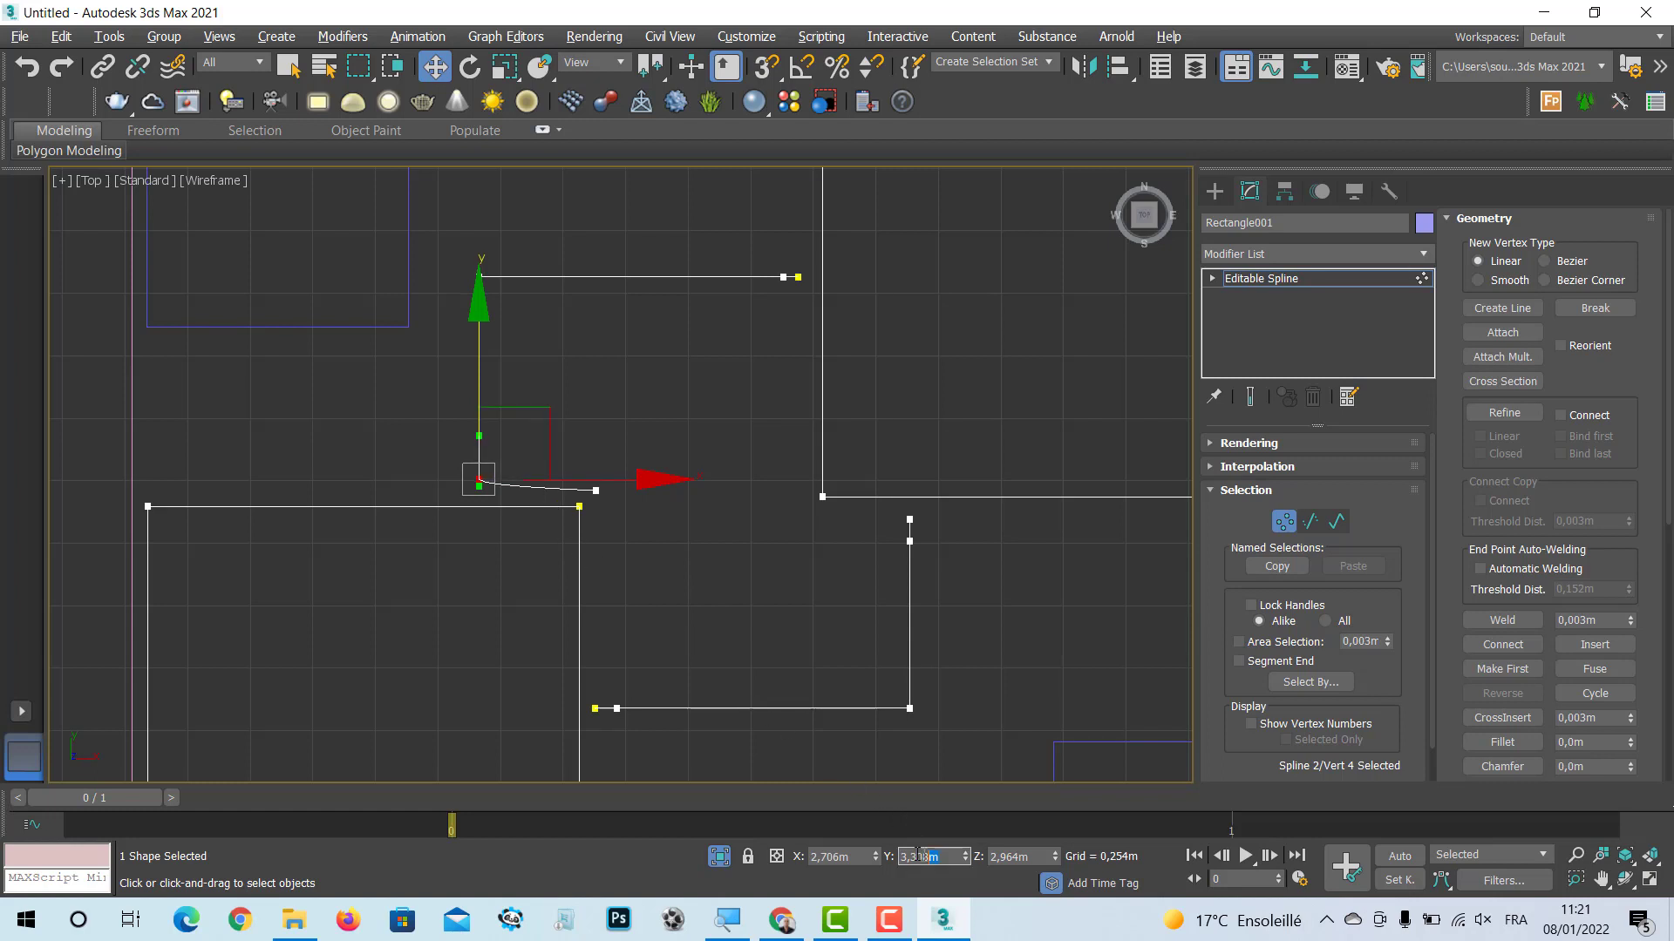
{"action": "left_click", "coordinate": [596, 490]}
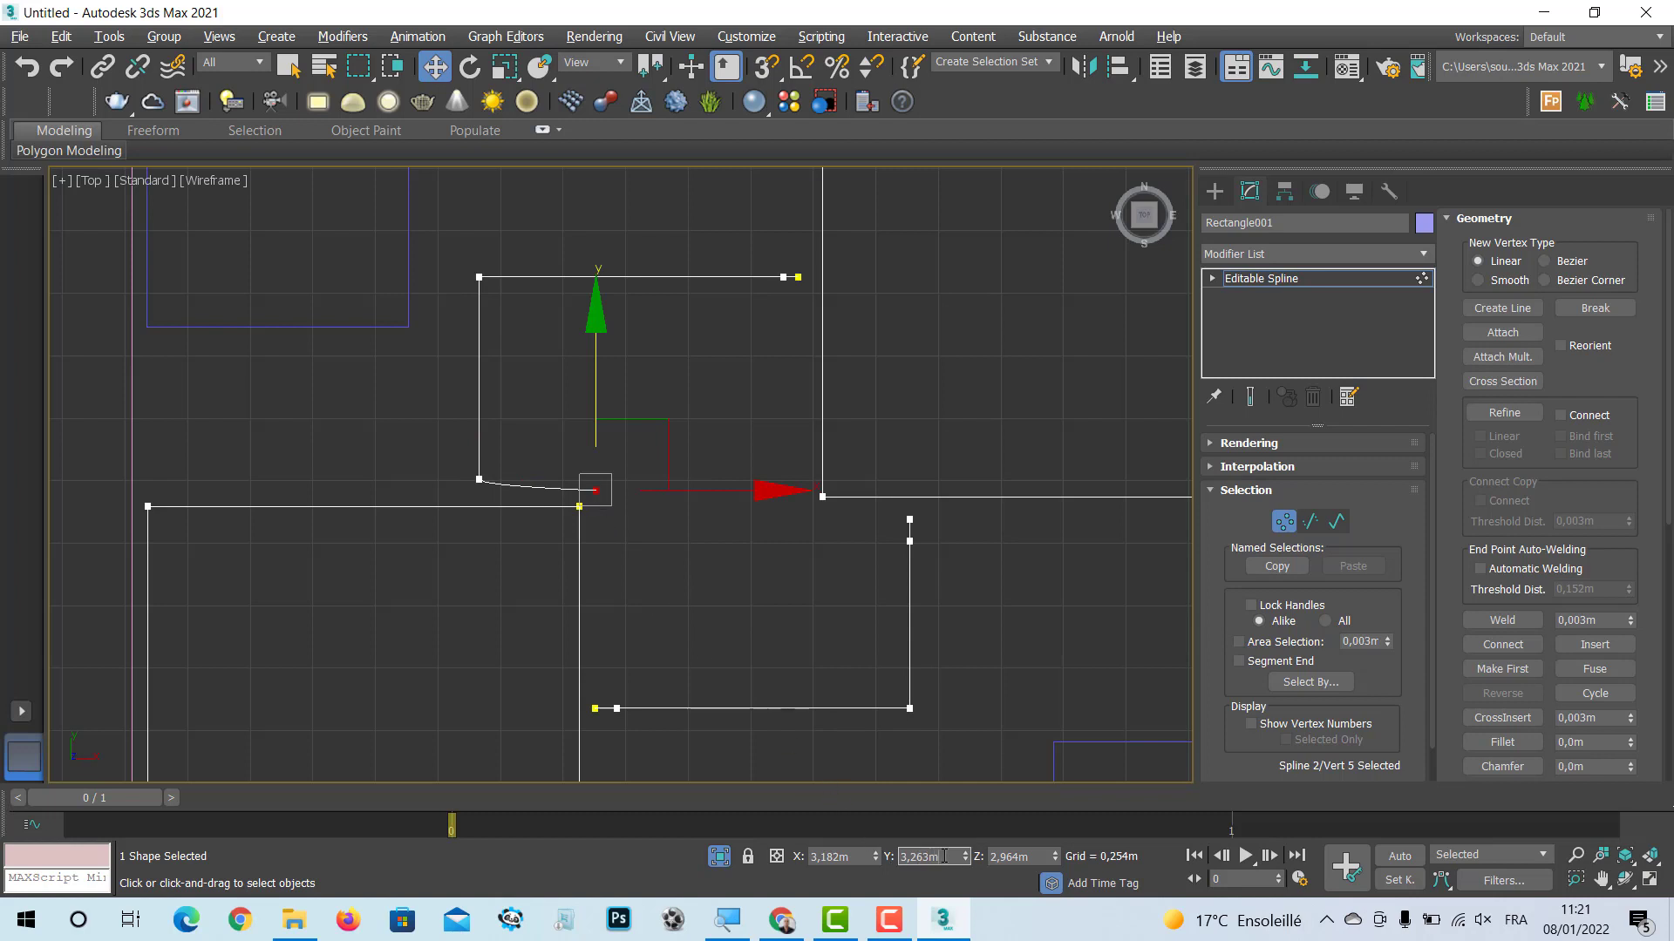
{"action": "type", "text": "3,308m"}
{"action": "key", "text": "Return"}
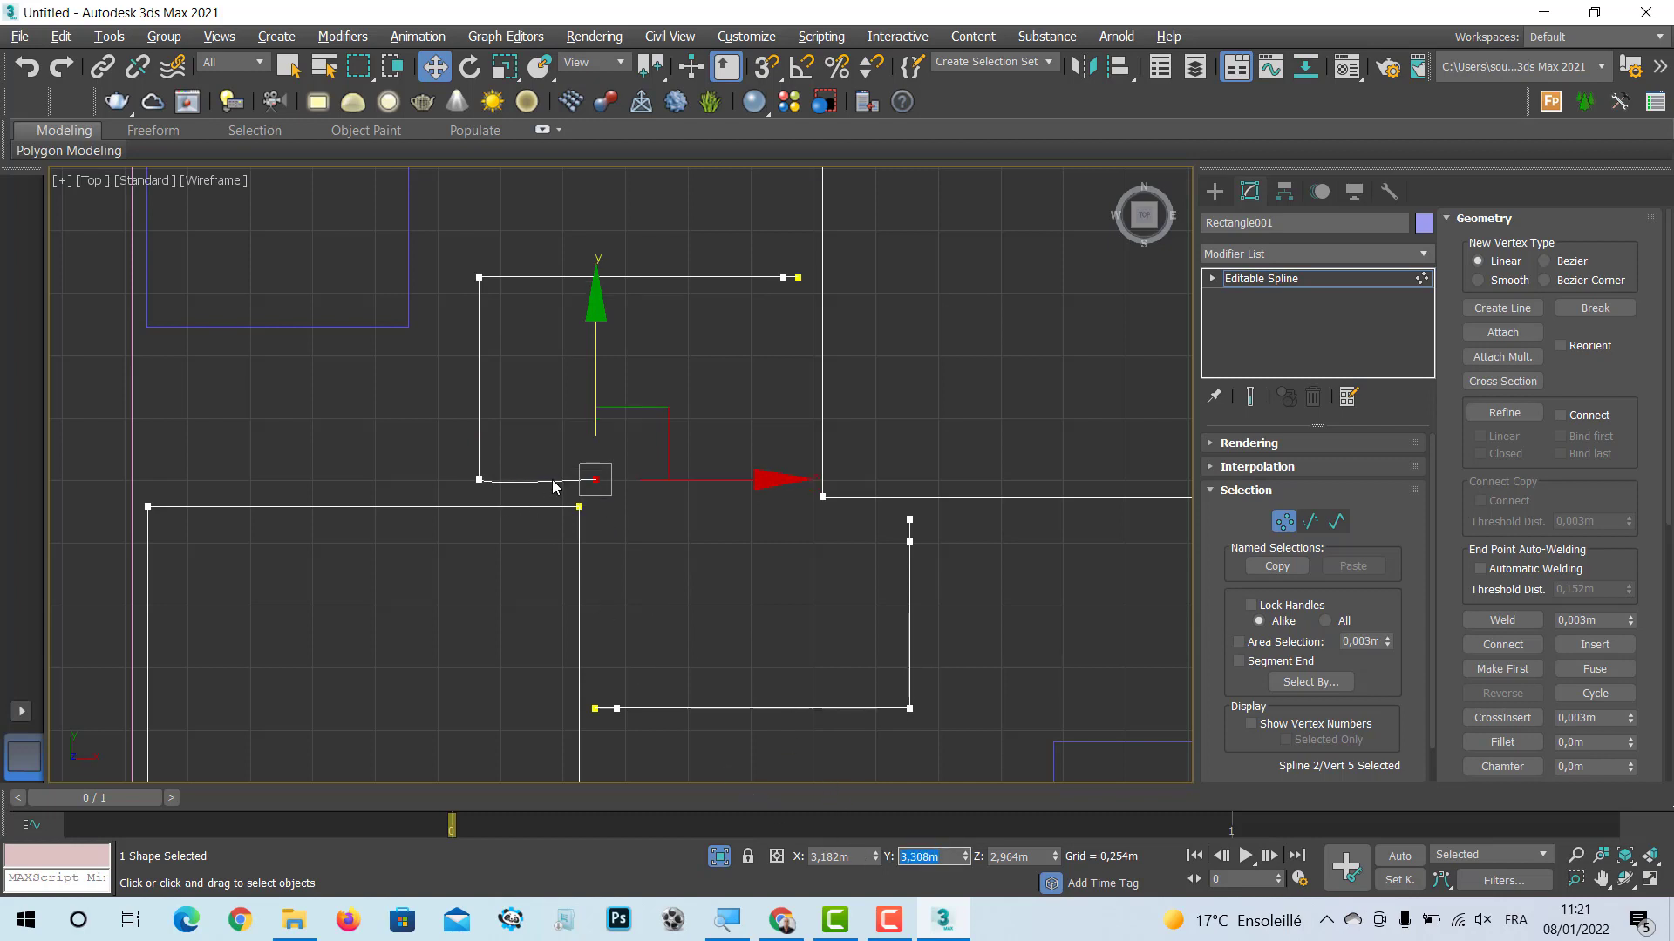
Step: Convert the upper-left piece's lower-left vertex to the Corner type so that its bottom segment runs straight
{"action": "scroll", "coordinate": [553, 487], "scroll_direction": "up", "scroll_amount": 3}
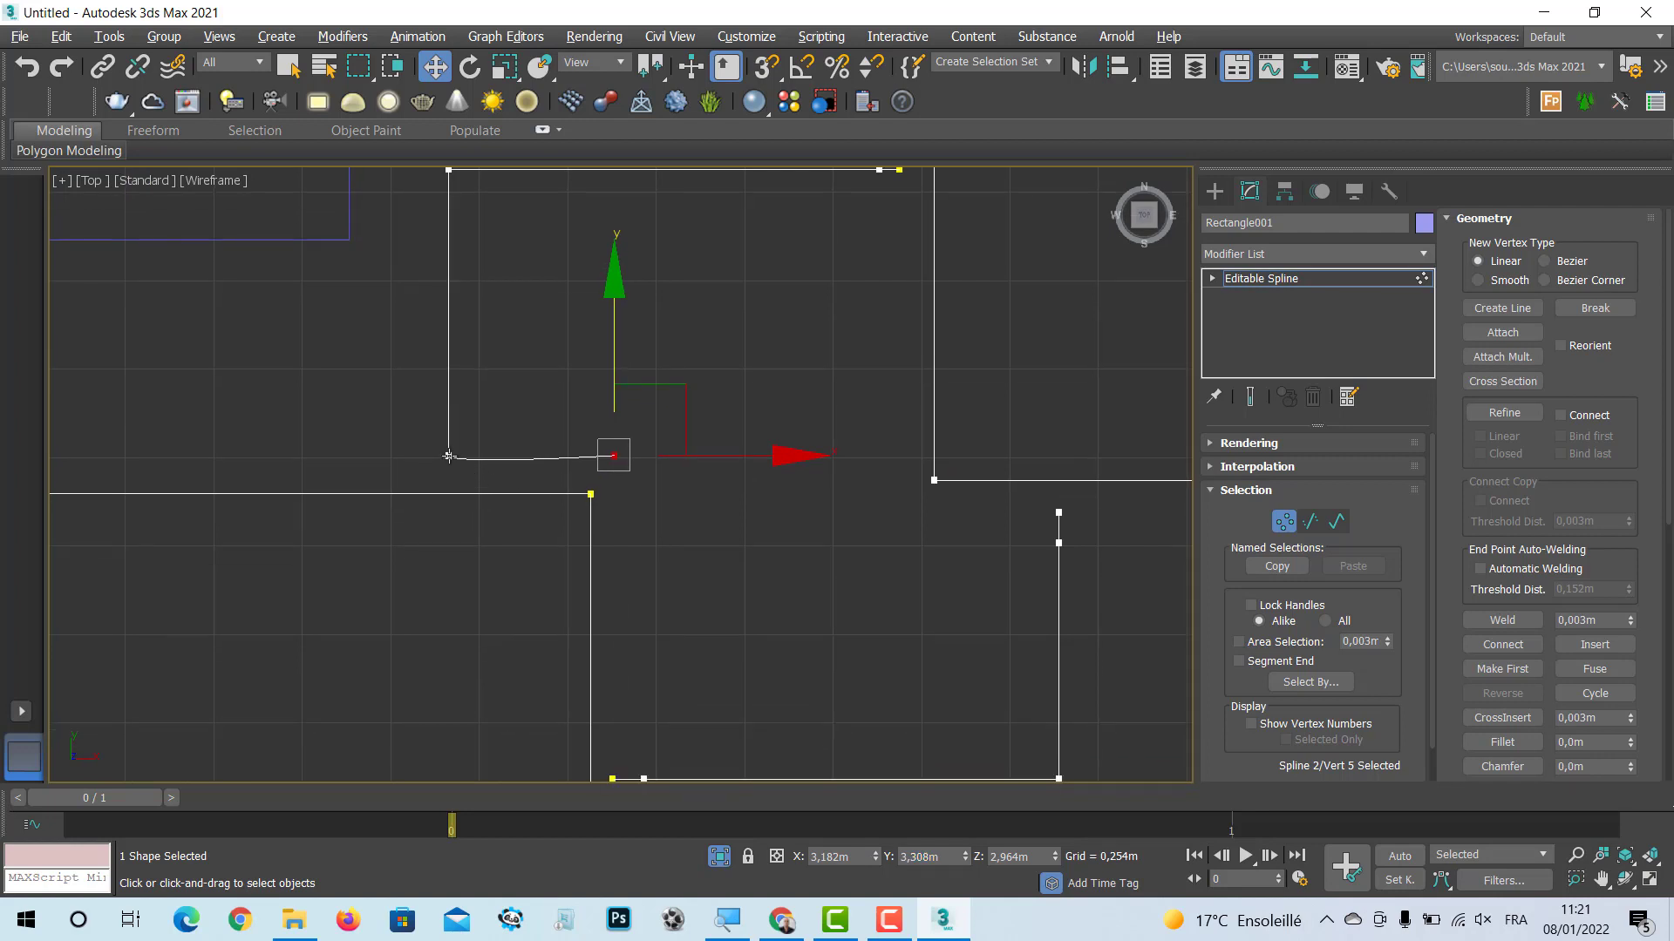
{"action": "left_click", "coordinate": [448, 455]}
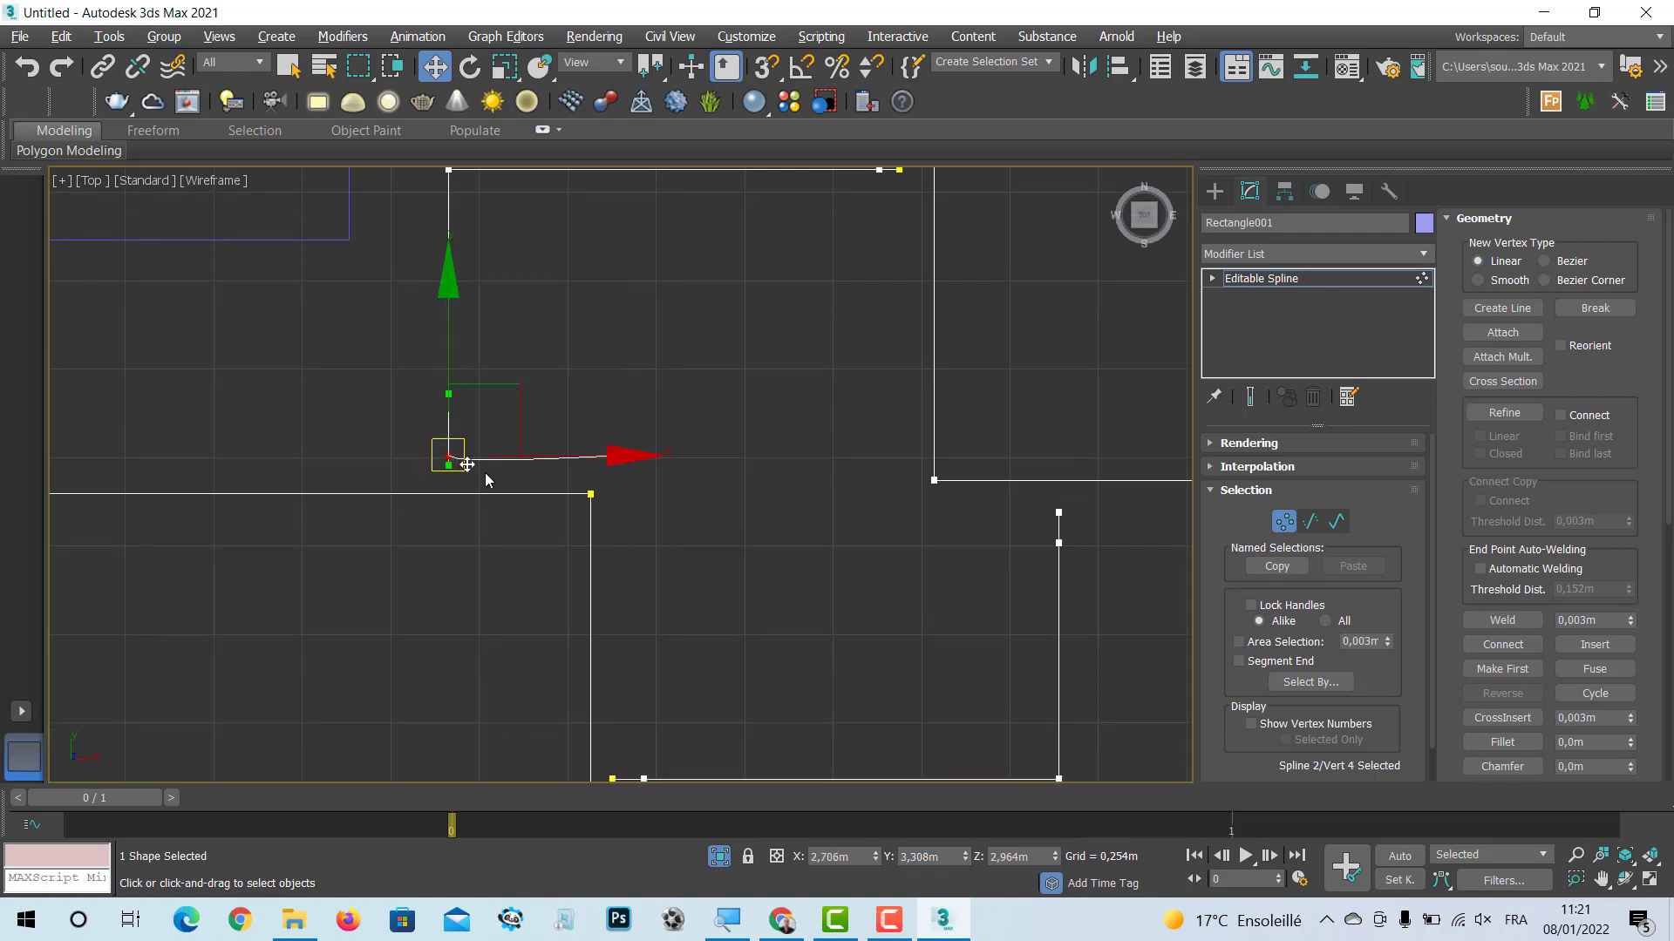
{"action": "right_click", "coordinate": [505, 487]}
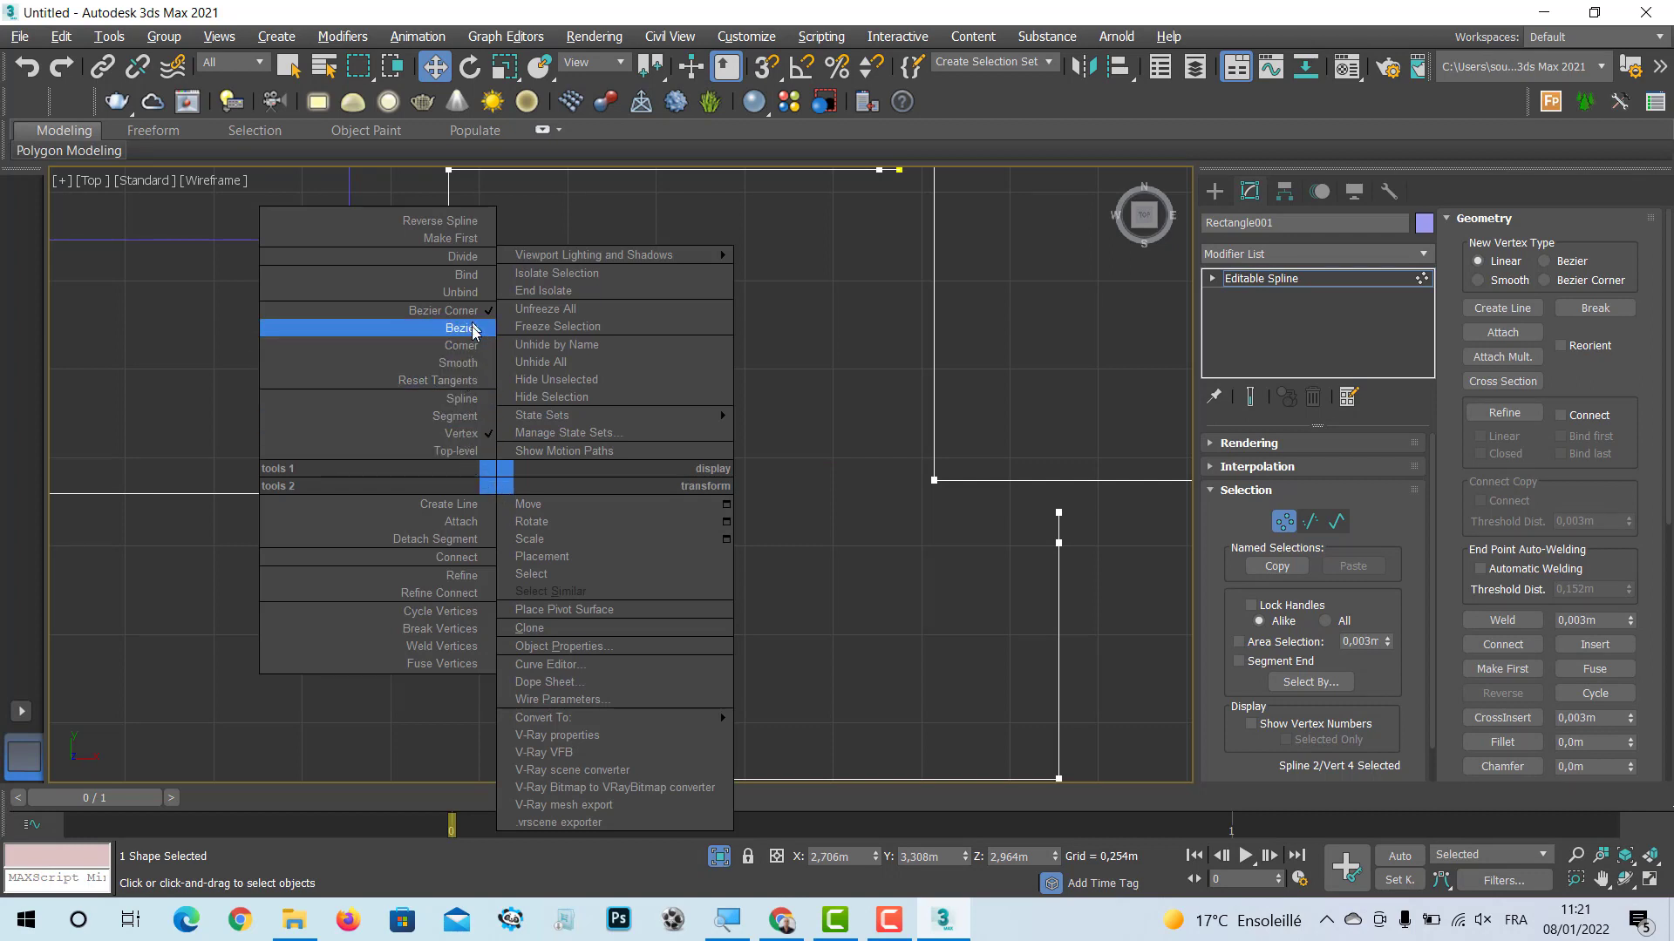
{"action": "left_click", "coordinate": [474, 351]}
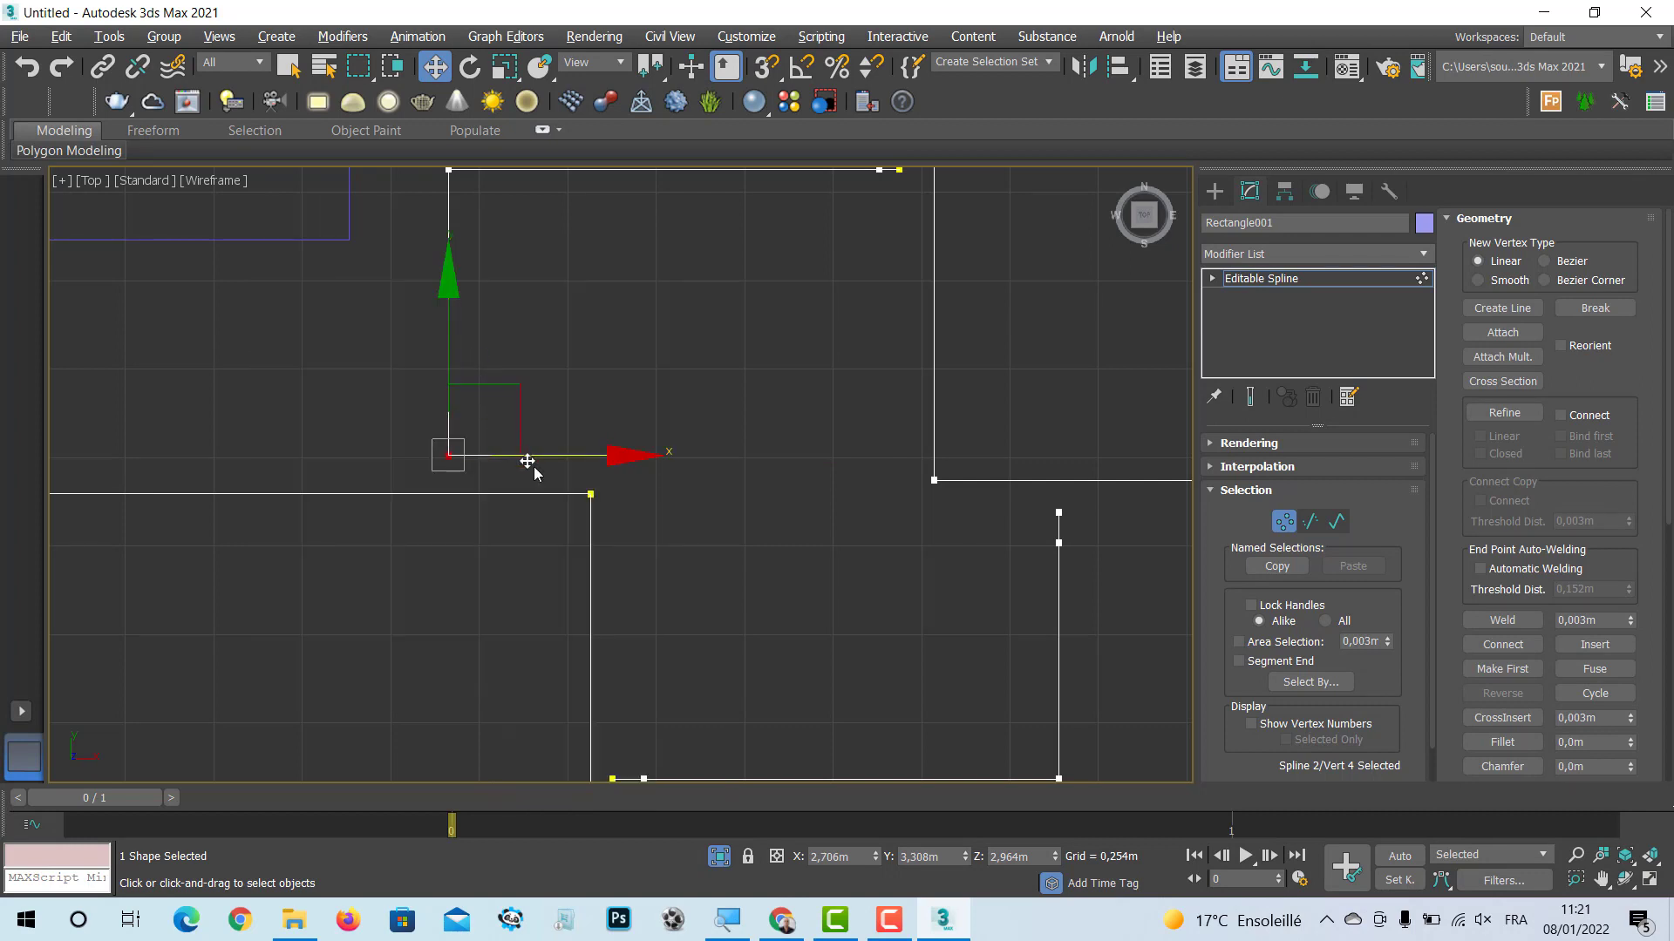
Step: Move the lower-right piece's left end vertex to X 3,257m, Y 3,305m, beside the upper-left piece's lower end
{"action": "middle_click_drag", "start_coordinate": [647, 671], "coordinate": [644, 619]}
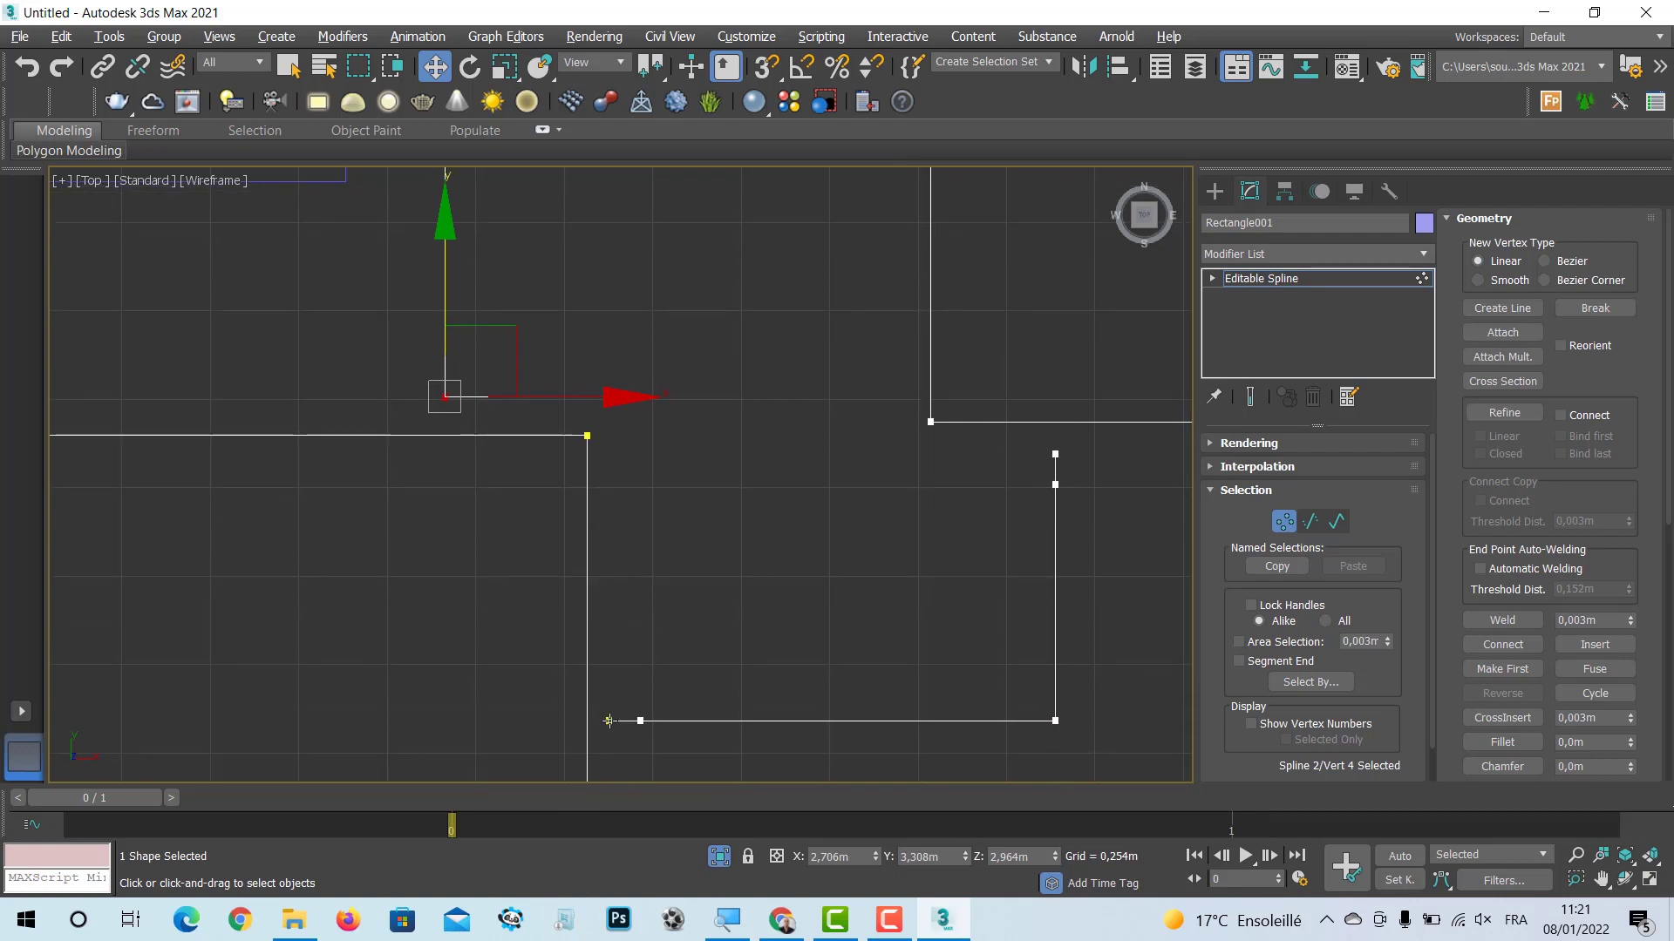
{"action": "left_click", "coordinate": [609, 720]}
{"action": "left_click_drag", "start_coordinate": [607, 621], "coordinate": [631, 568]}
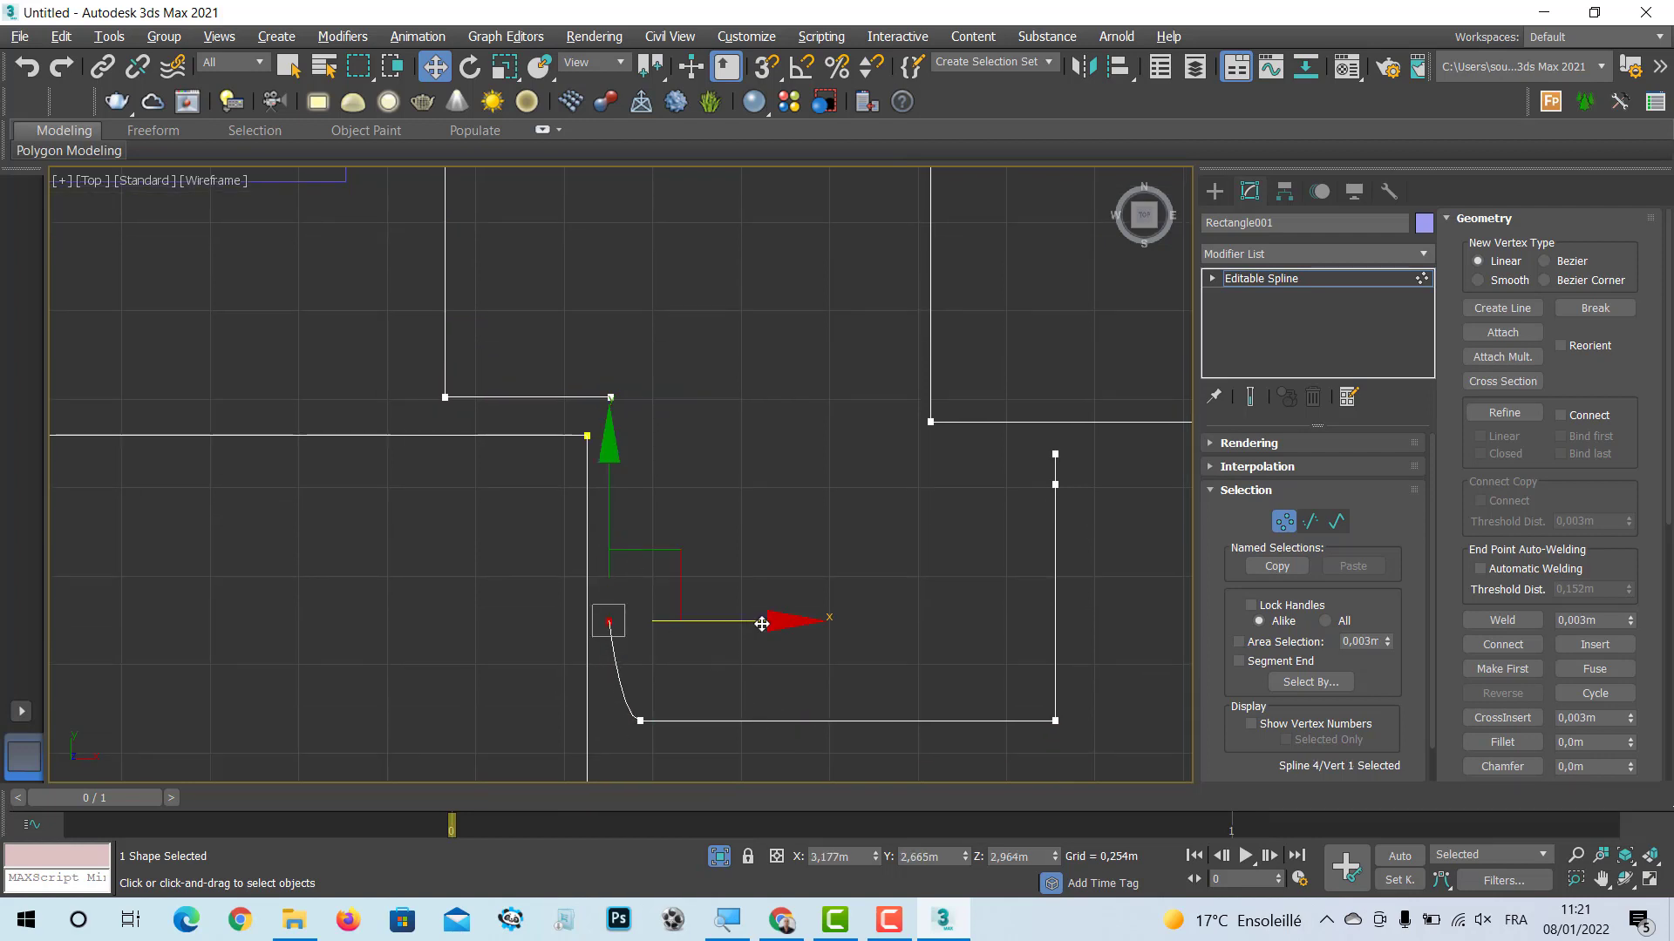
{"action": "left_click_drag", "start_coordinate": [761, 624], "coordinate": [789, 624]}
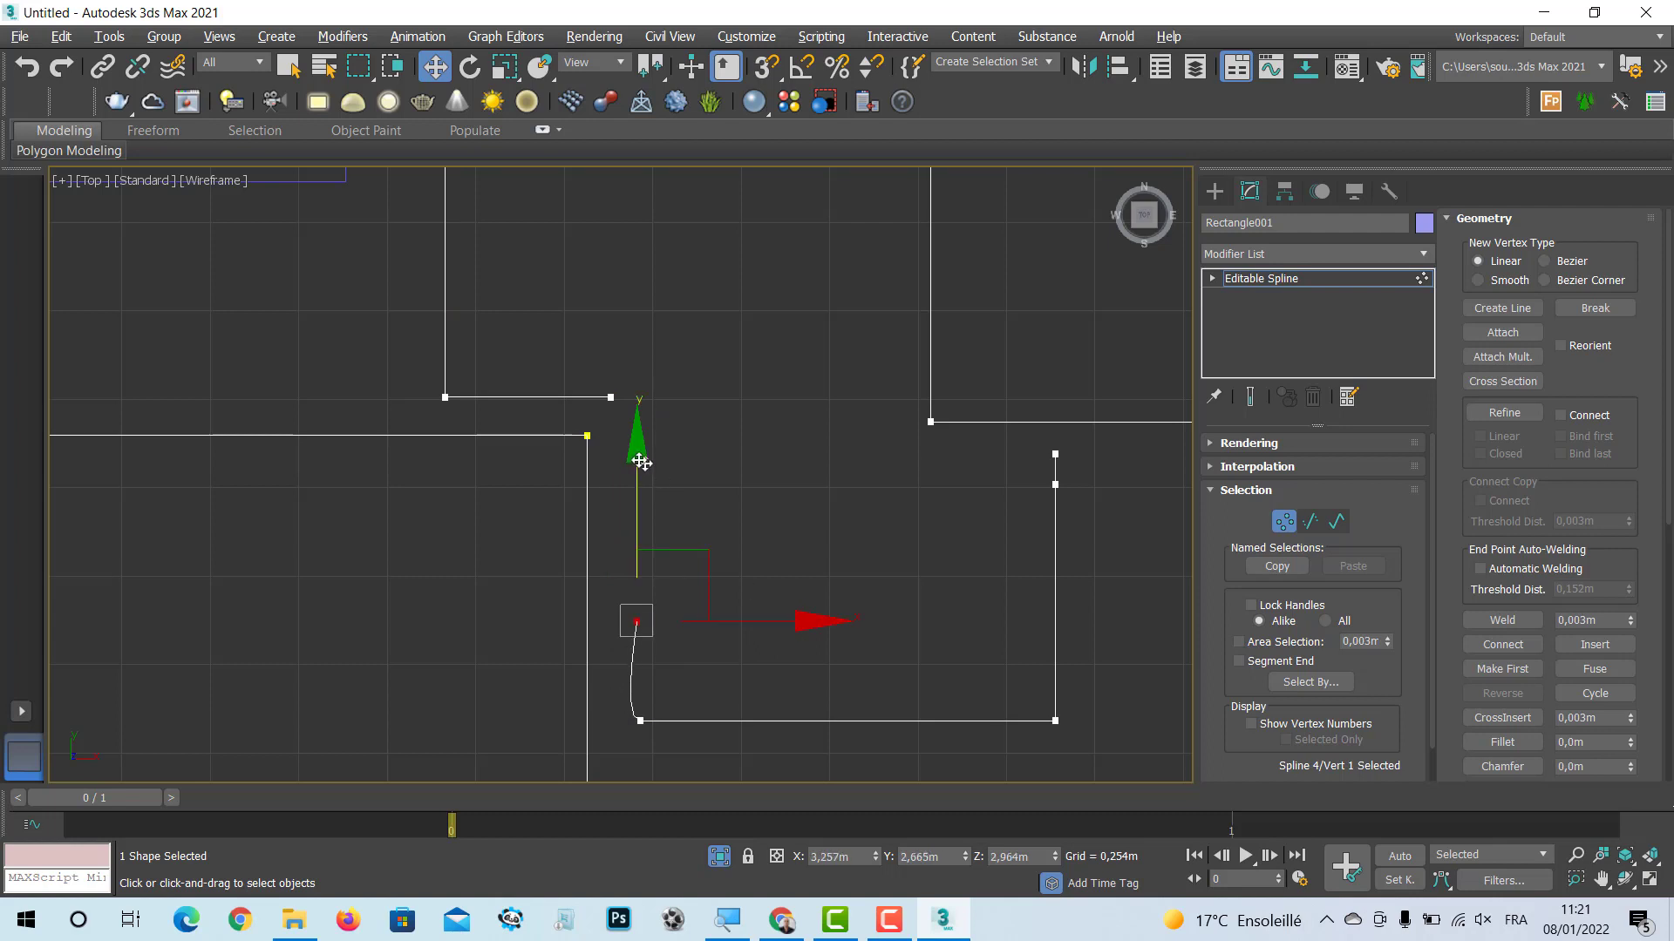
{"action": "left_click_drag", "start_coordinate": [641, 462], "coordinate": [631, 246]}
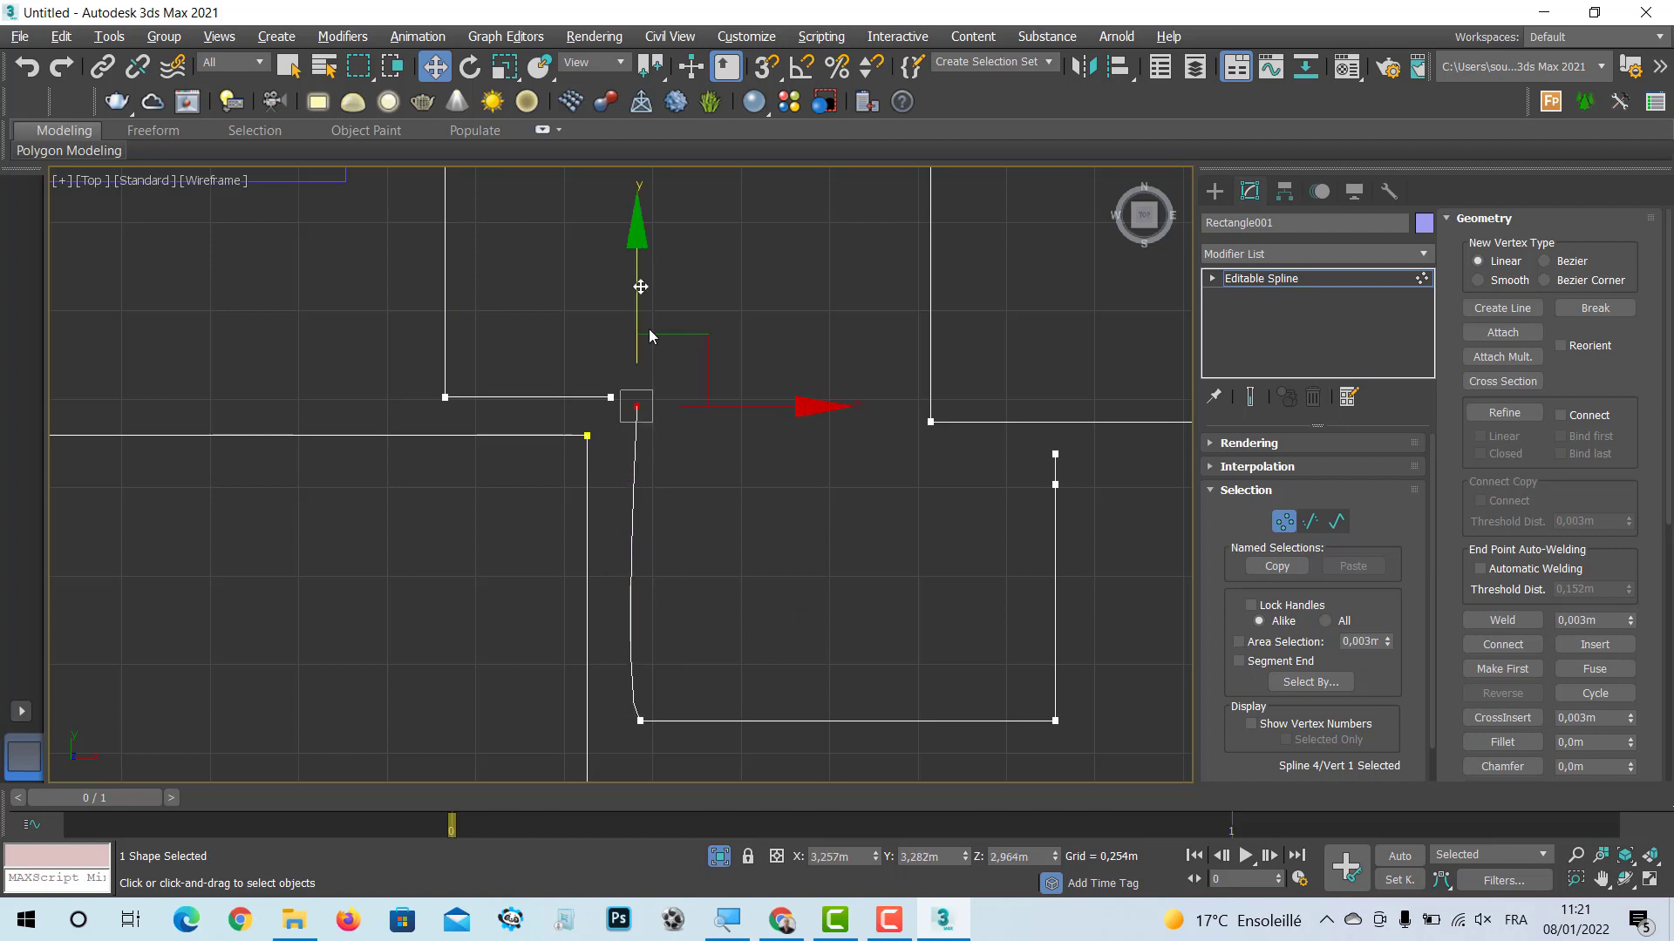
{"action": "scroll", "coordinate": [652, 403], "scroll_direction": "up", "scroll_amount": 5}
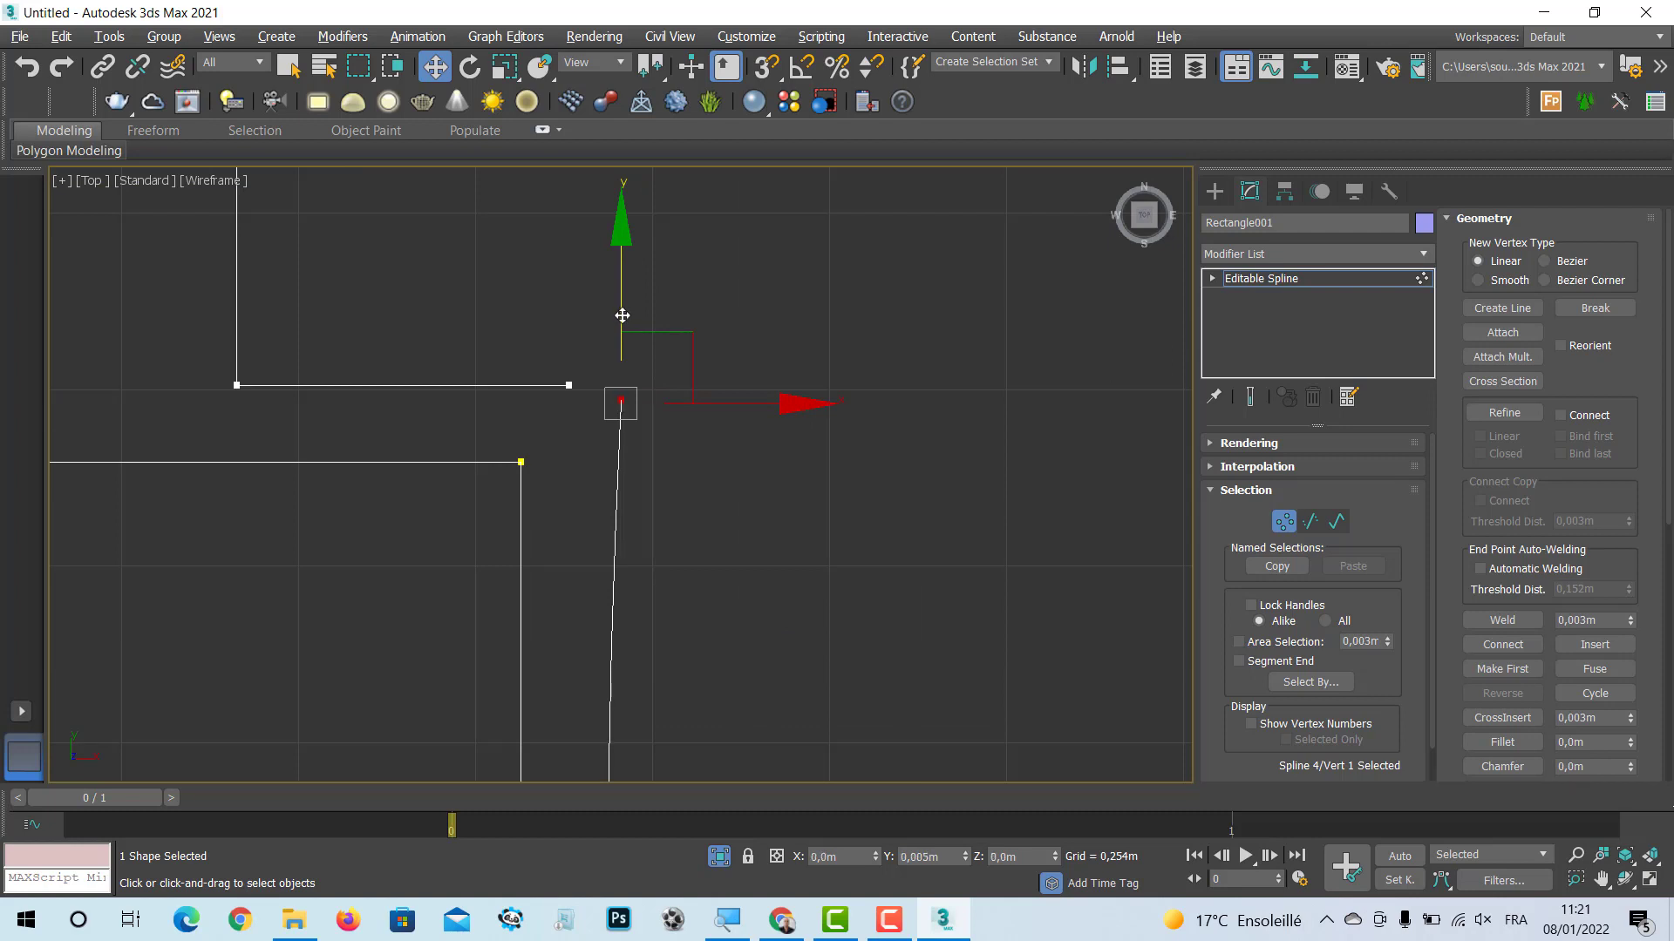
{"action": "left_click_drag", "start_coordinate": [621, 310], "coordinate": [620, 301]}
Step: Convert the lower-right piece's lower-left vertex to the Corner type to straighten the segment rising from it
{"action": "scroll", "coordinate": [656, 495], "scroll_direction": "down", "scroll_amount": 5}
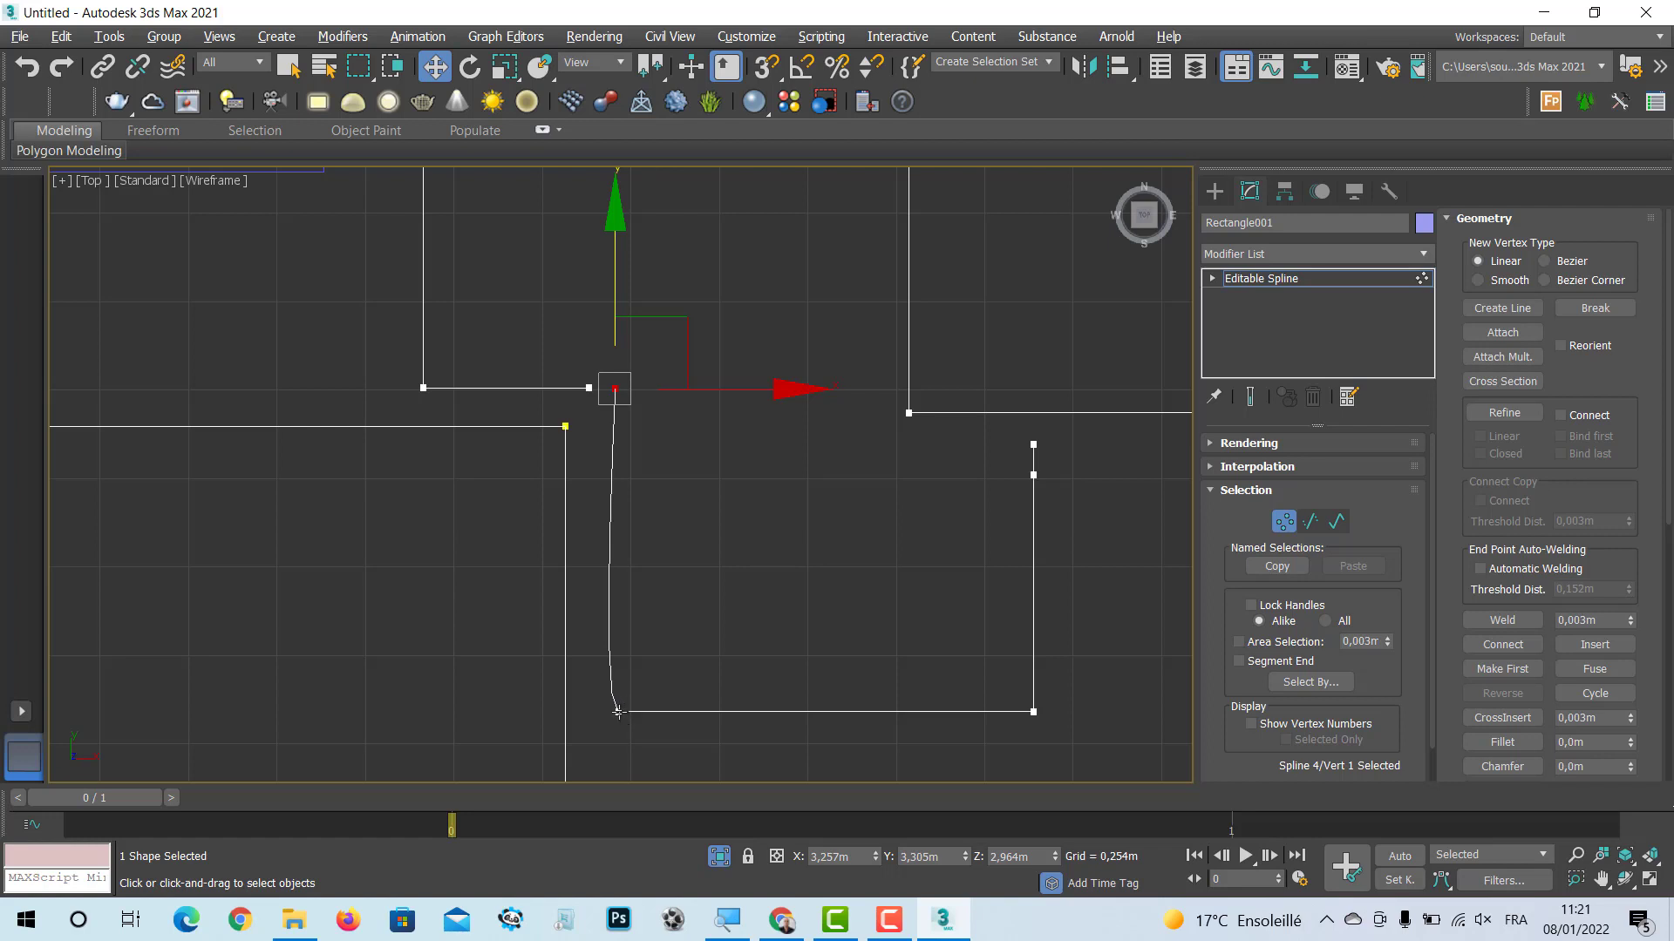
{"action": "left_click", "coordinate": [618, 712]}
{"action": "right_click", "coordinate": [643, 544]}
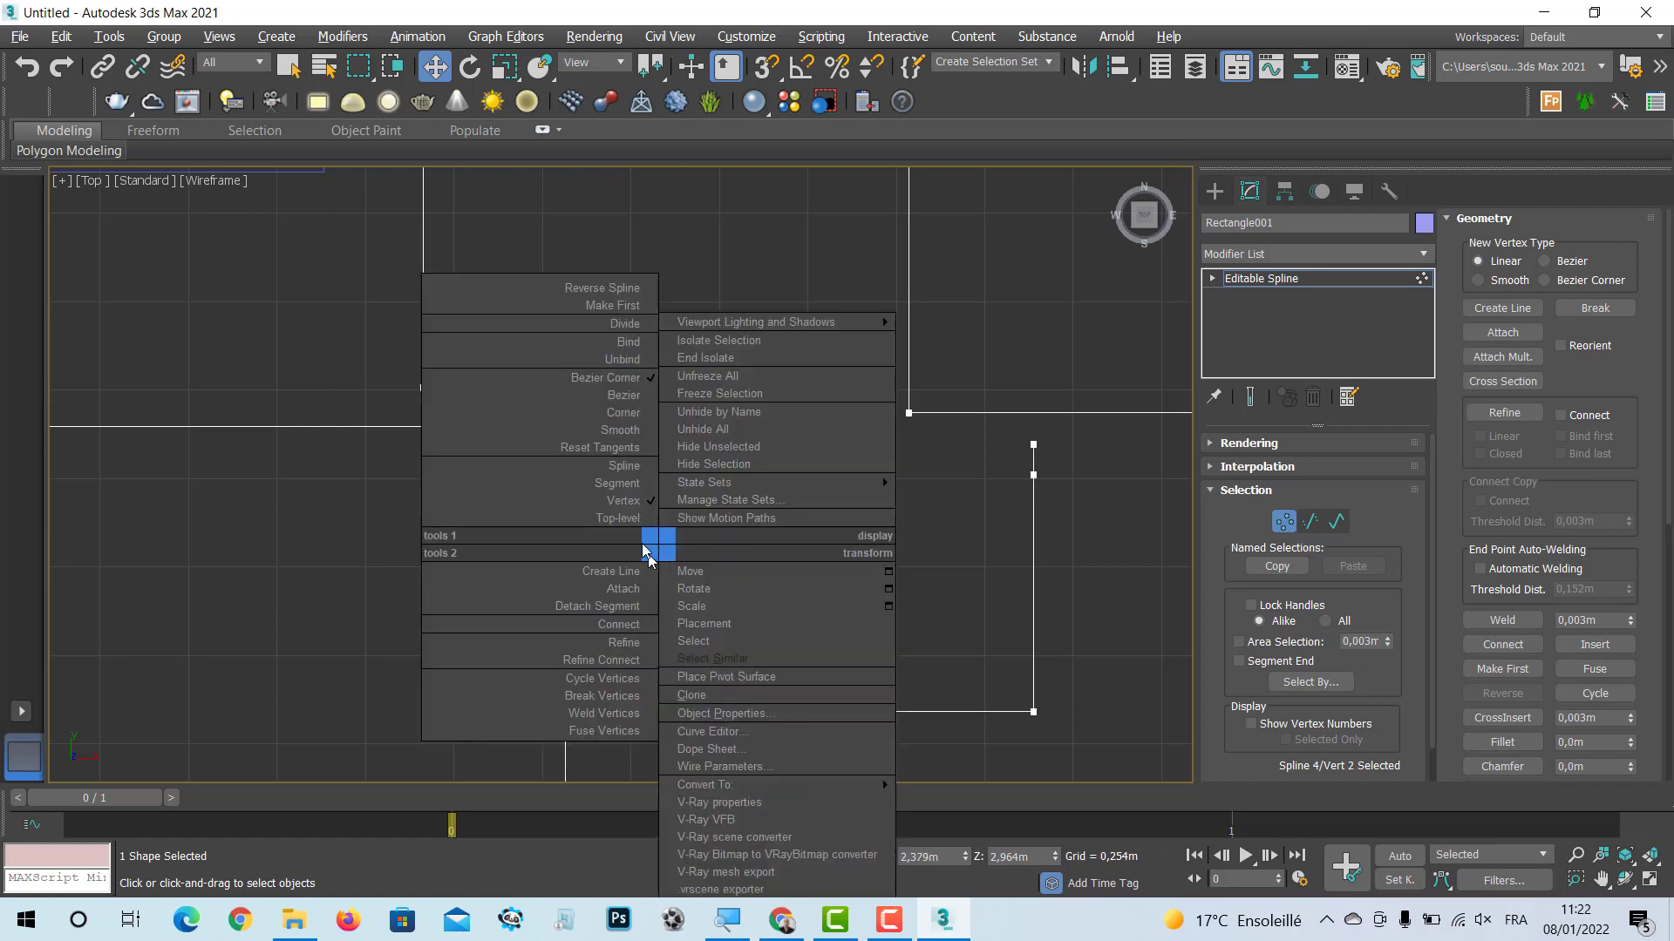
{"action": "left_click", "coordinate": [635, 415]}
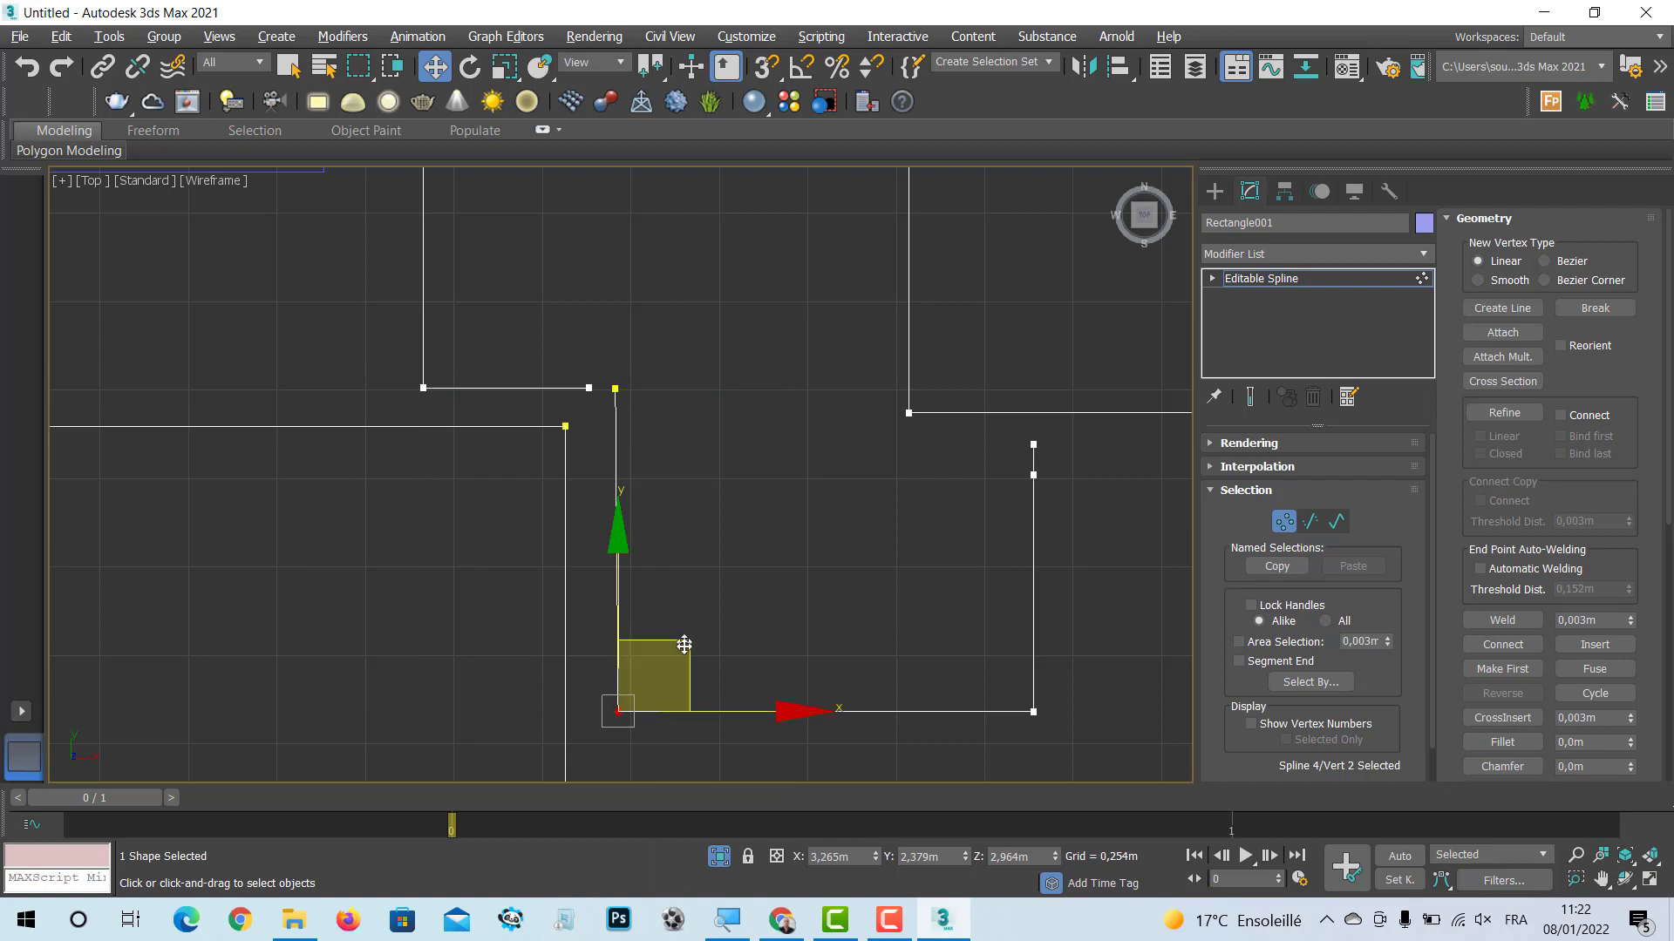
Step: Align the lower-right piece's raised end vertex with the corner below it by copying that corner's X value of 3,265m
{"action": "left_click", "coordinate": [614, 388]}
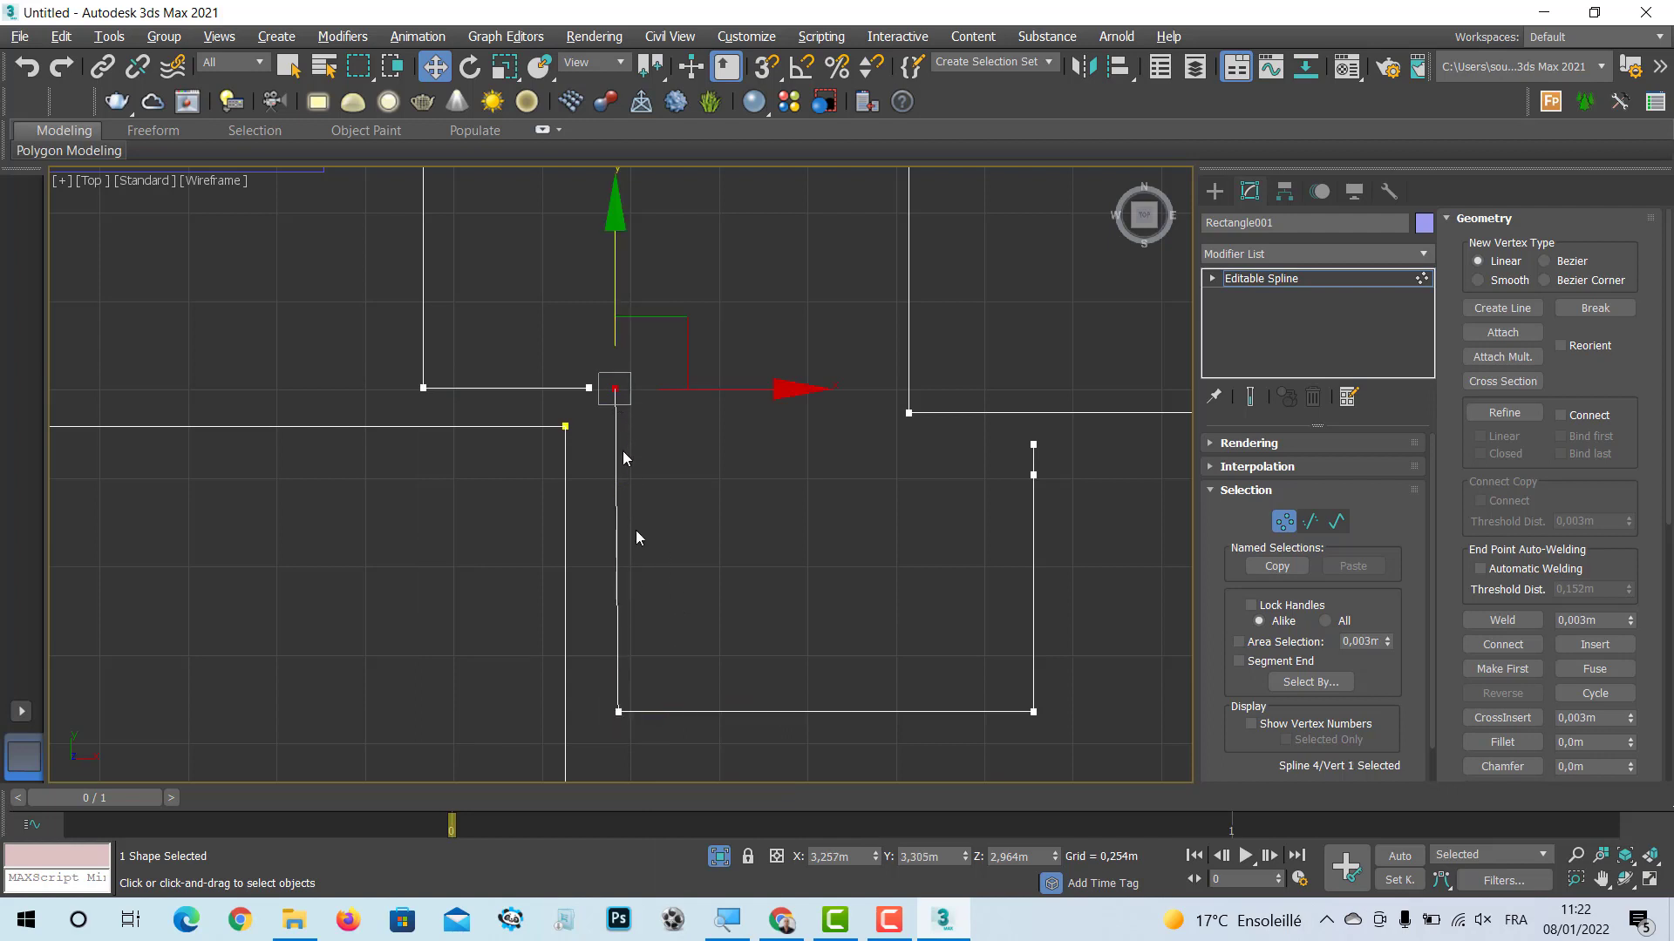
{"action": "left_click", "coordinate": [618, 713]}
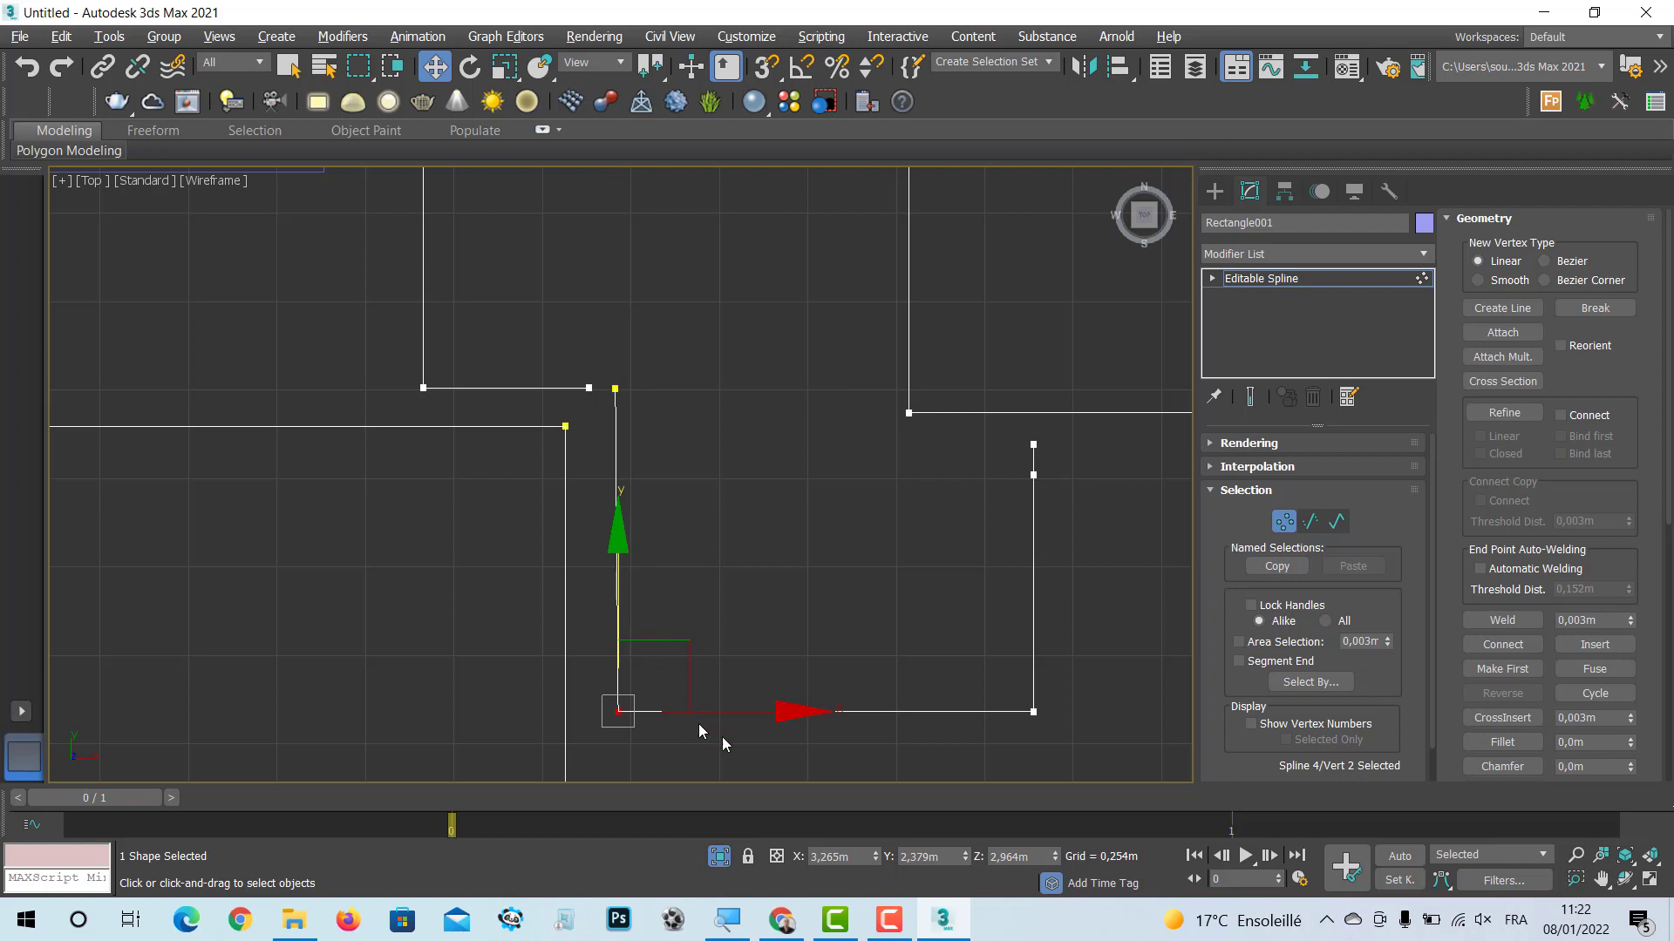
{"action": "mouse_move", "coordinate": [781, 715]}
{"action": "left_mouse_down"}
{"action": "mouse_move", "coordinate": [758, 715]}
{"action": "mouse_move", "coordinate": [780, 716]}
{"action": "left_mouse_up"}
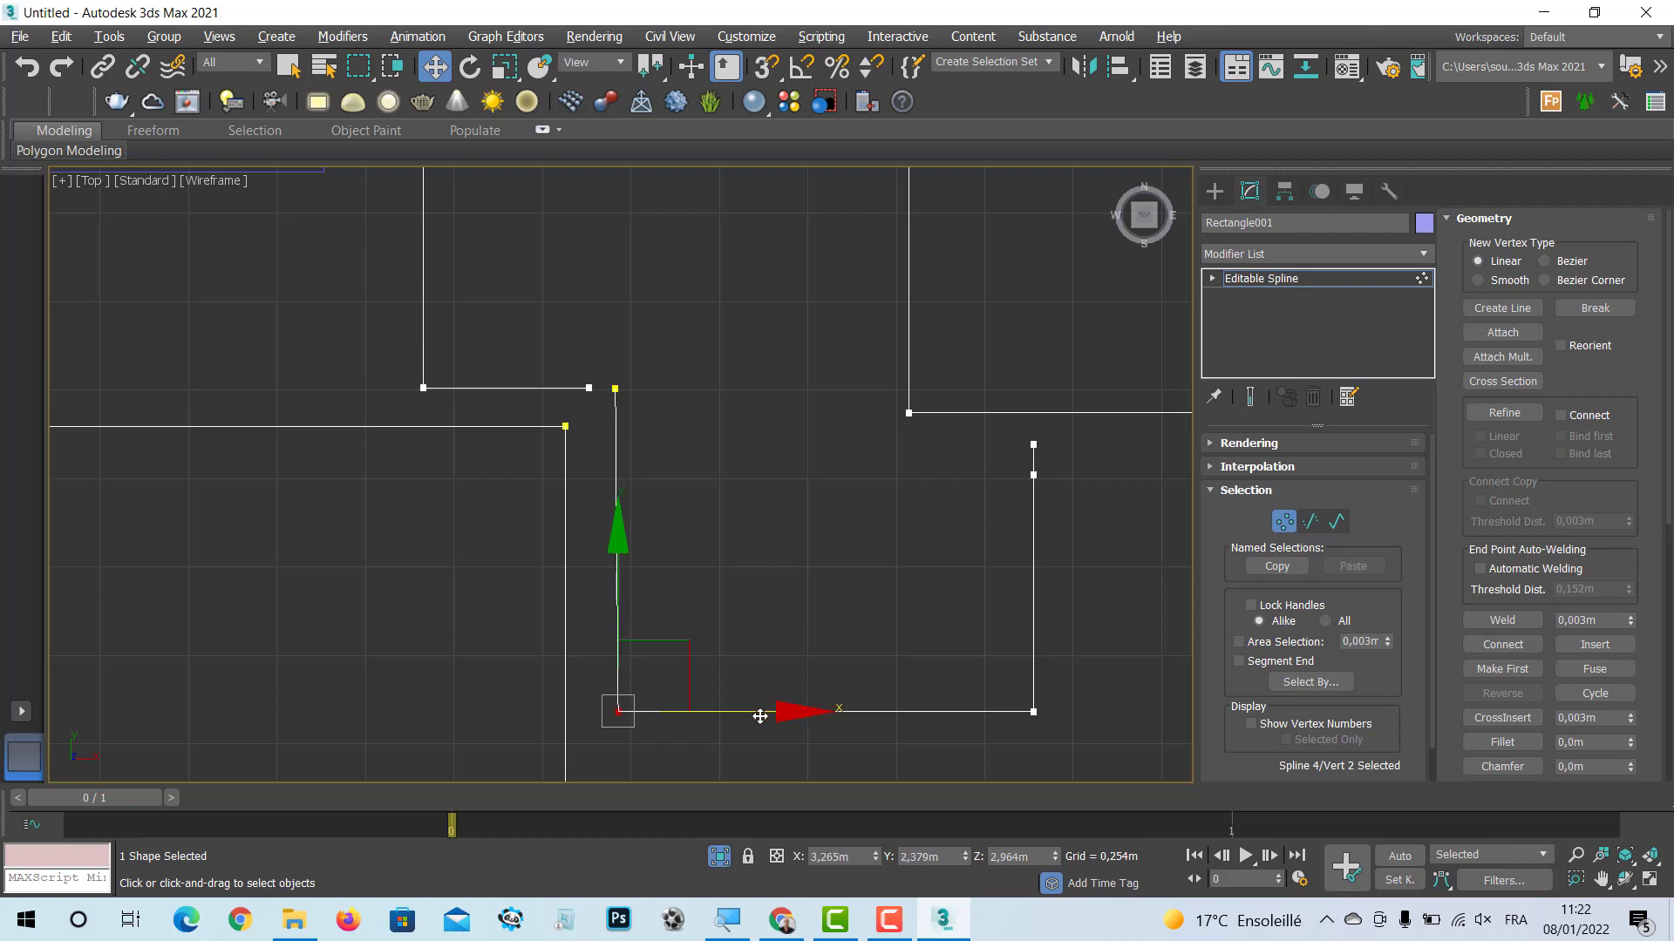
{"action": "double_click", "coordinate": [859, 858]}
{"action": "key", "text": "ctrl+c"}
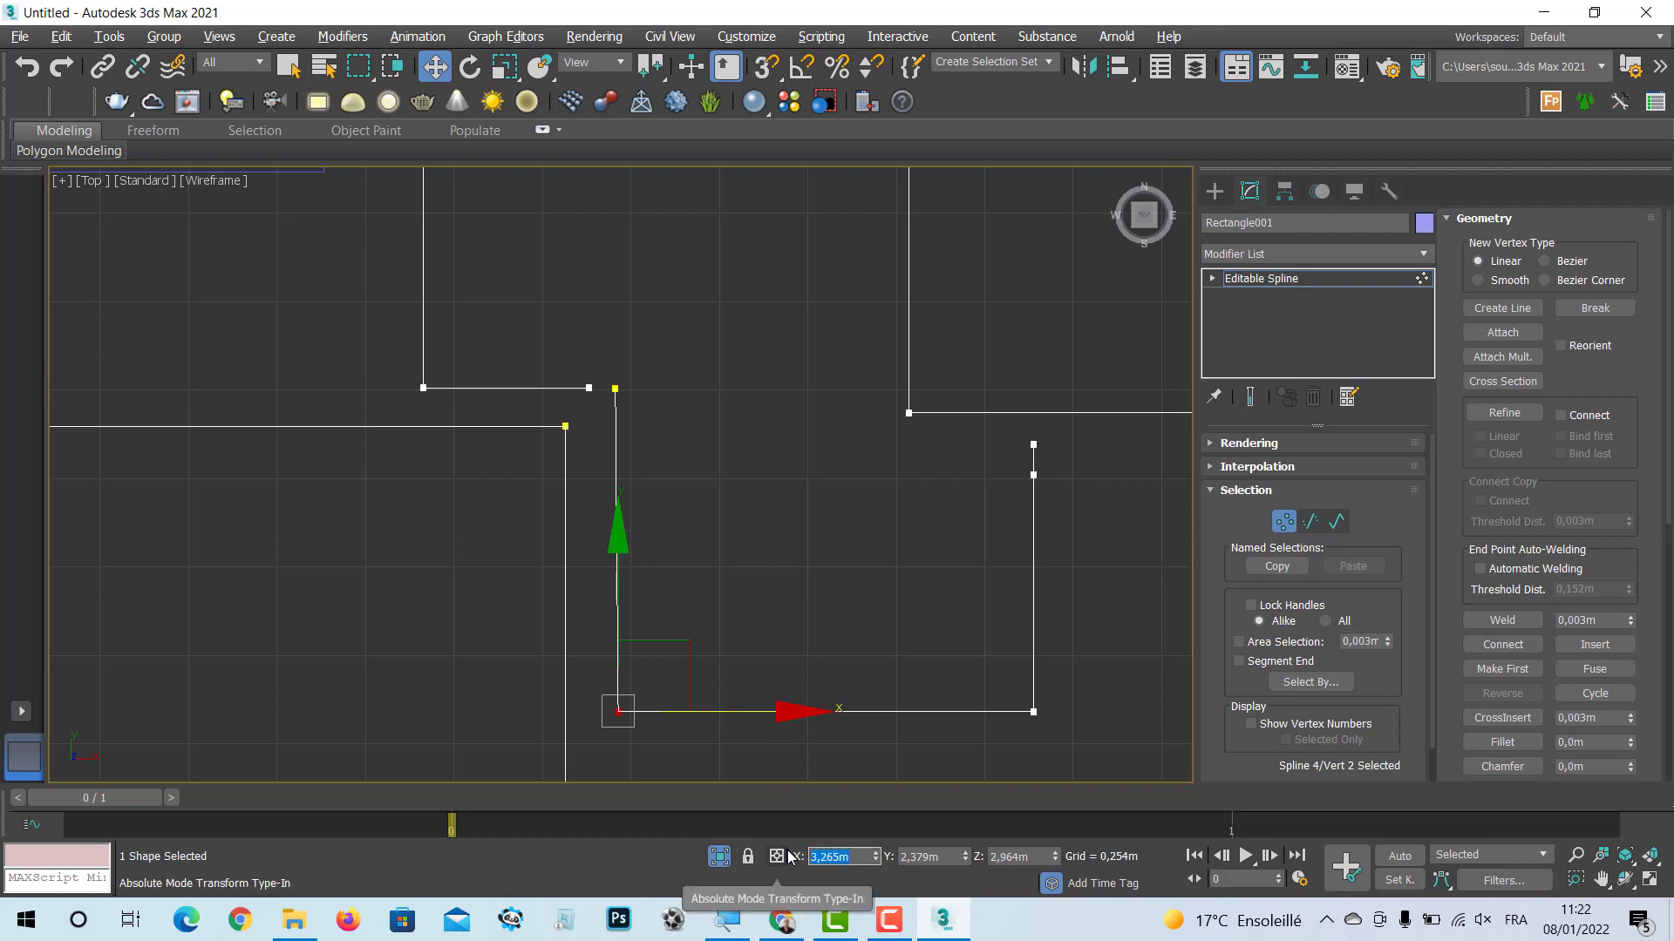
{"action": "left_click", "coordinate": [615, 388]}
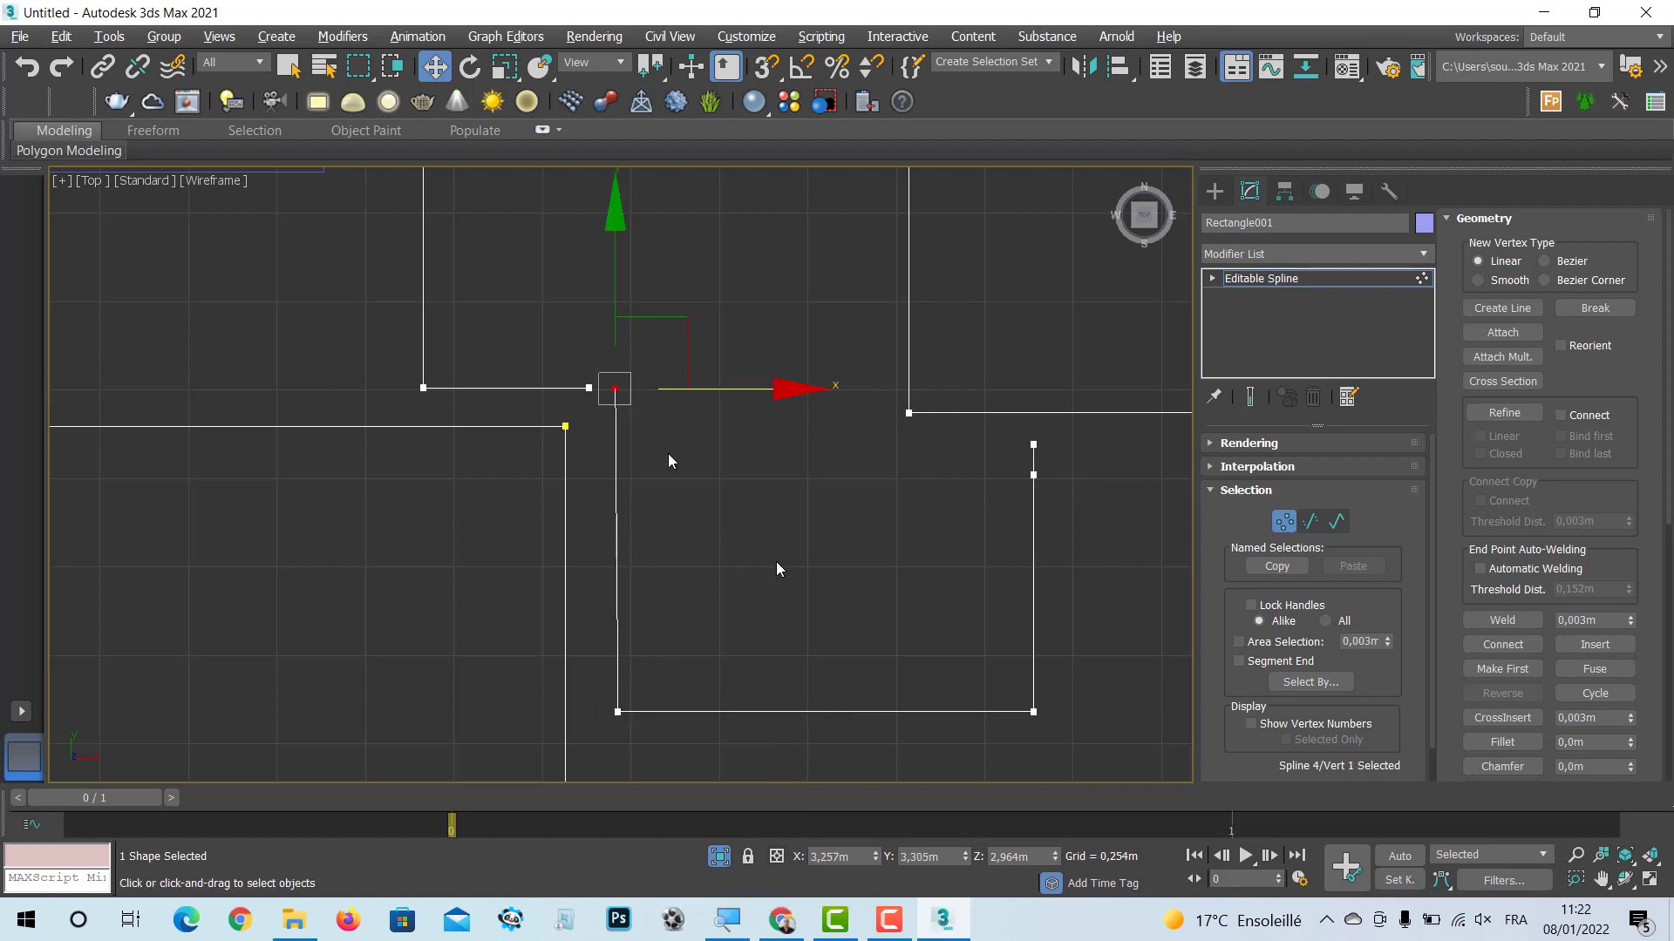
{"action": "double_click", "coordinate": [860, 856]}
{"action": "key", "text": "ctrl+v"}
{"action": "key", "text": "Return"}
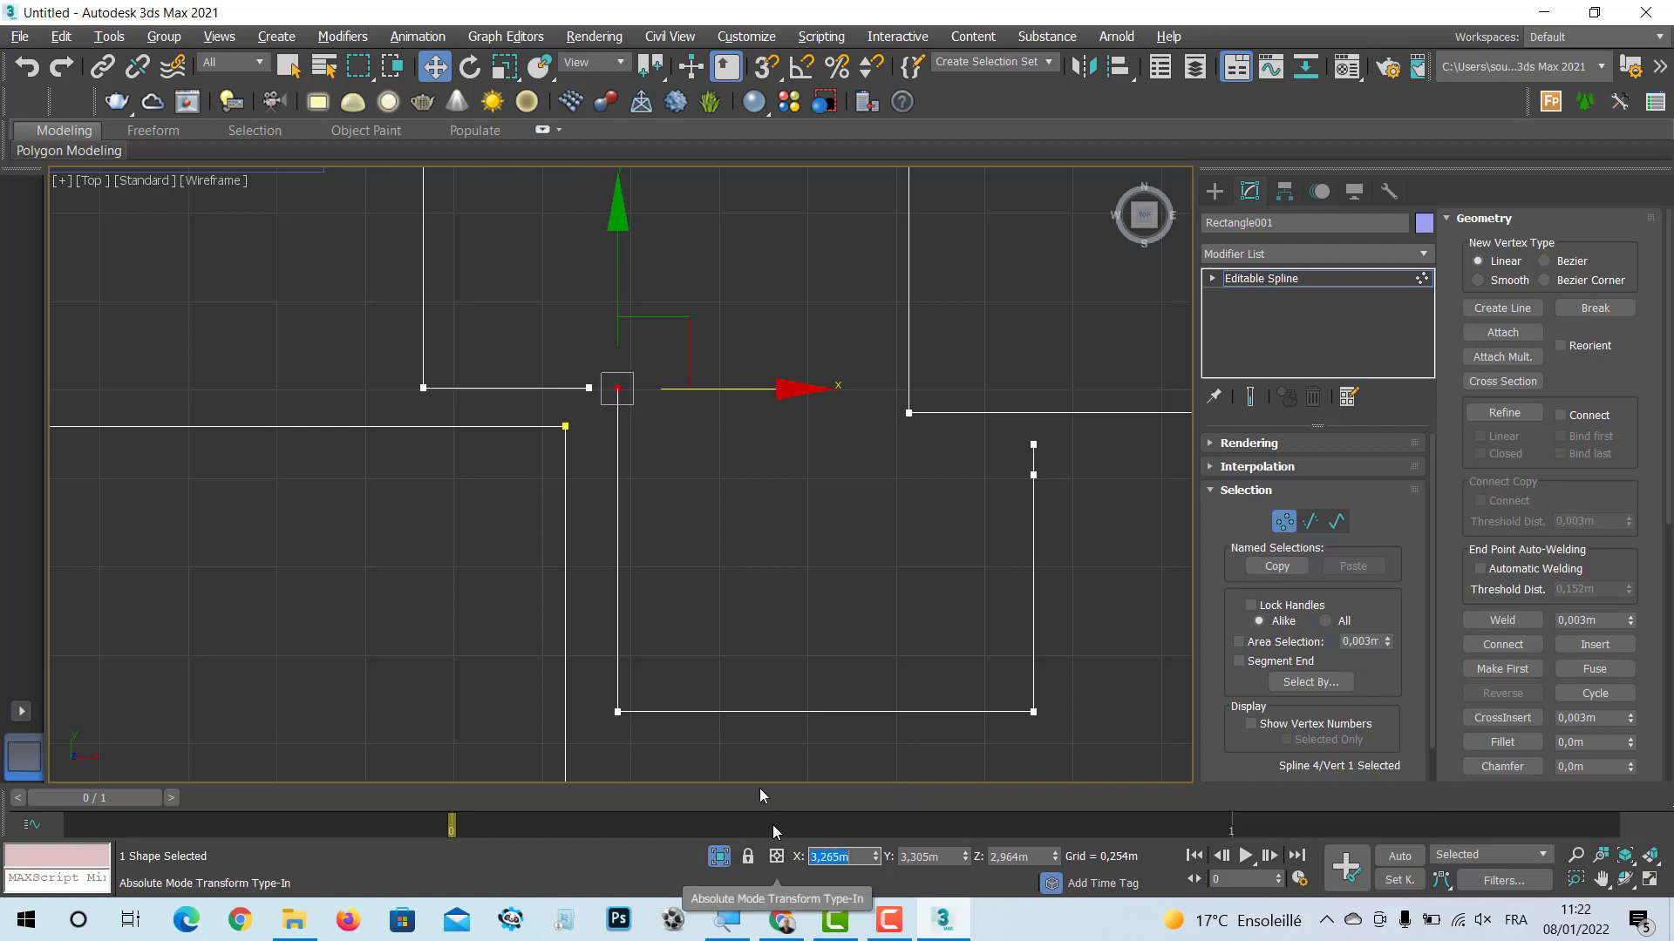
Step: Move the upper-left piece's lower end vertex right to X 3,262m and weld it to the lower-right piece's adjacent end
{"action": "scroll", "coordinate": [609, 385], "scroll_direction": "up", "scroll_amount": 5}
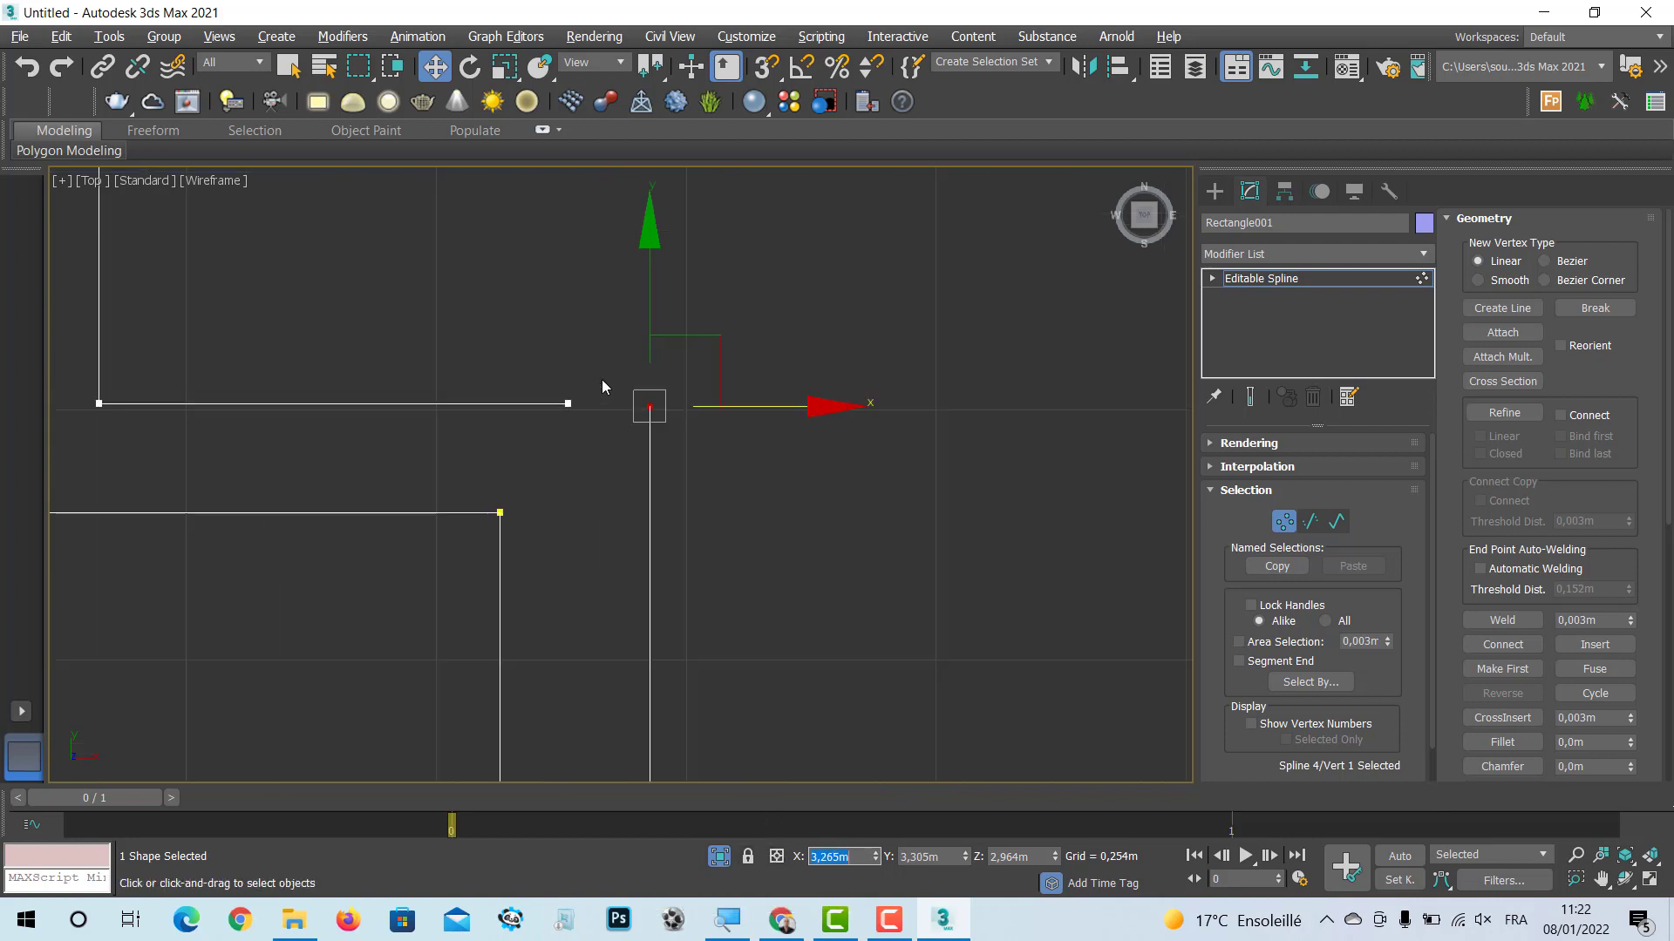
{"action": "left_click", "coordinate": [527, 415]}
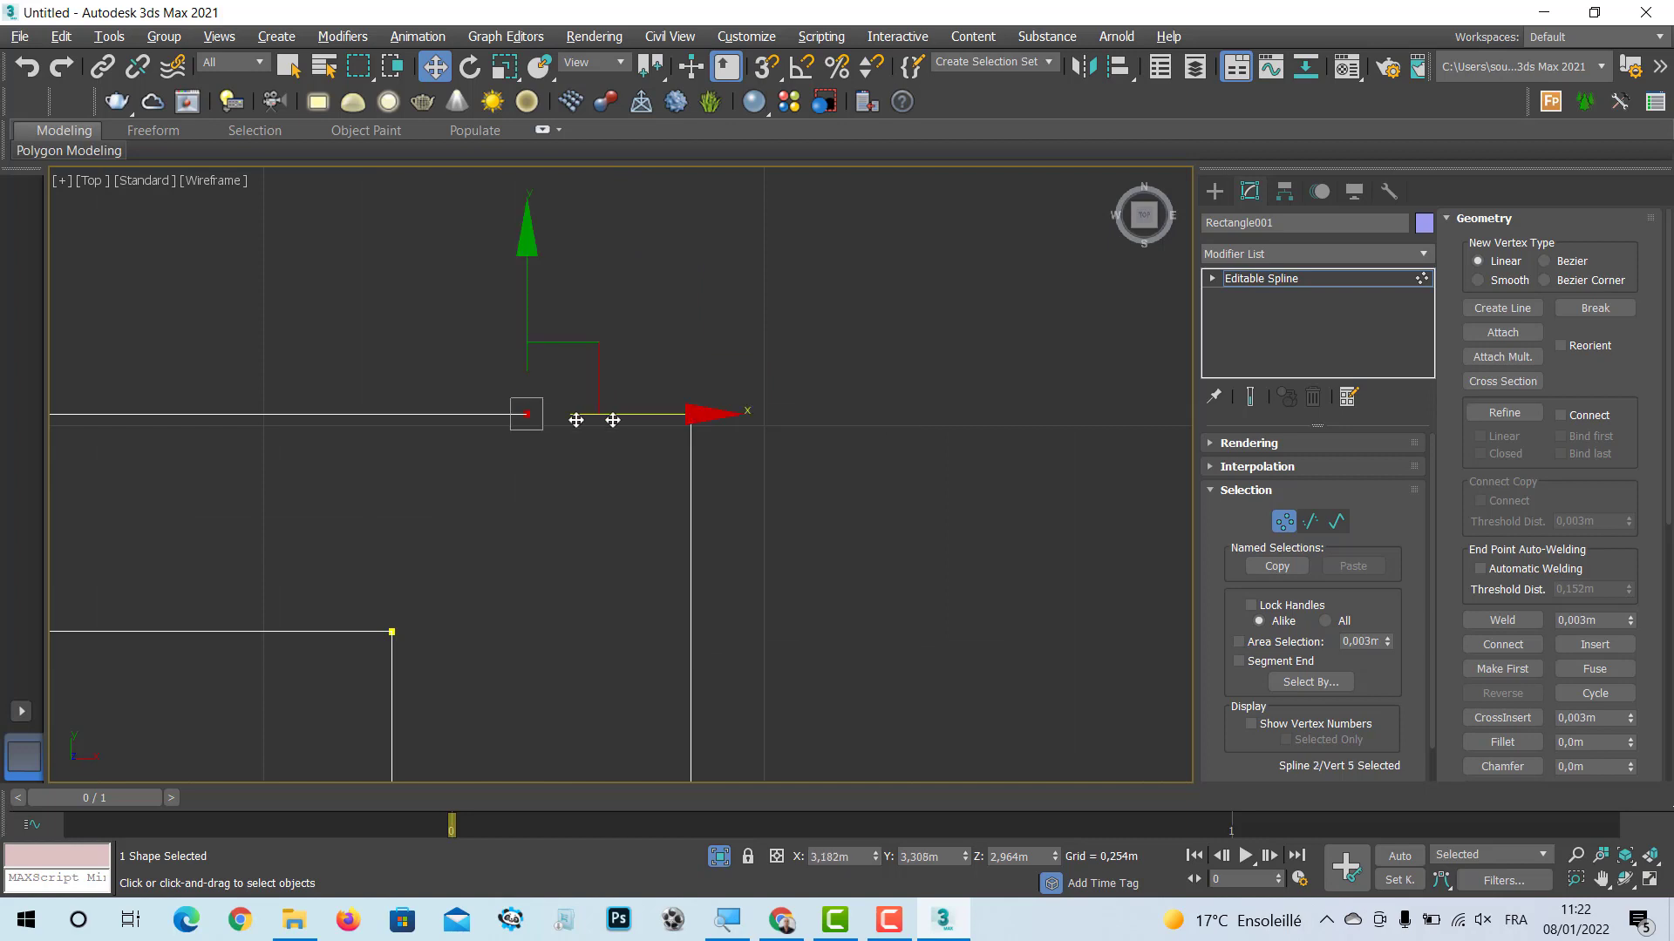
{"action": "left_click_drag", "start_coordinate": [697, 415], "coordinate": [796, 418]}
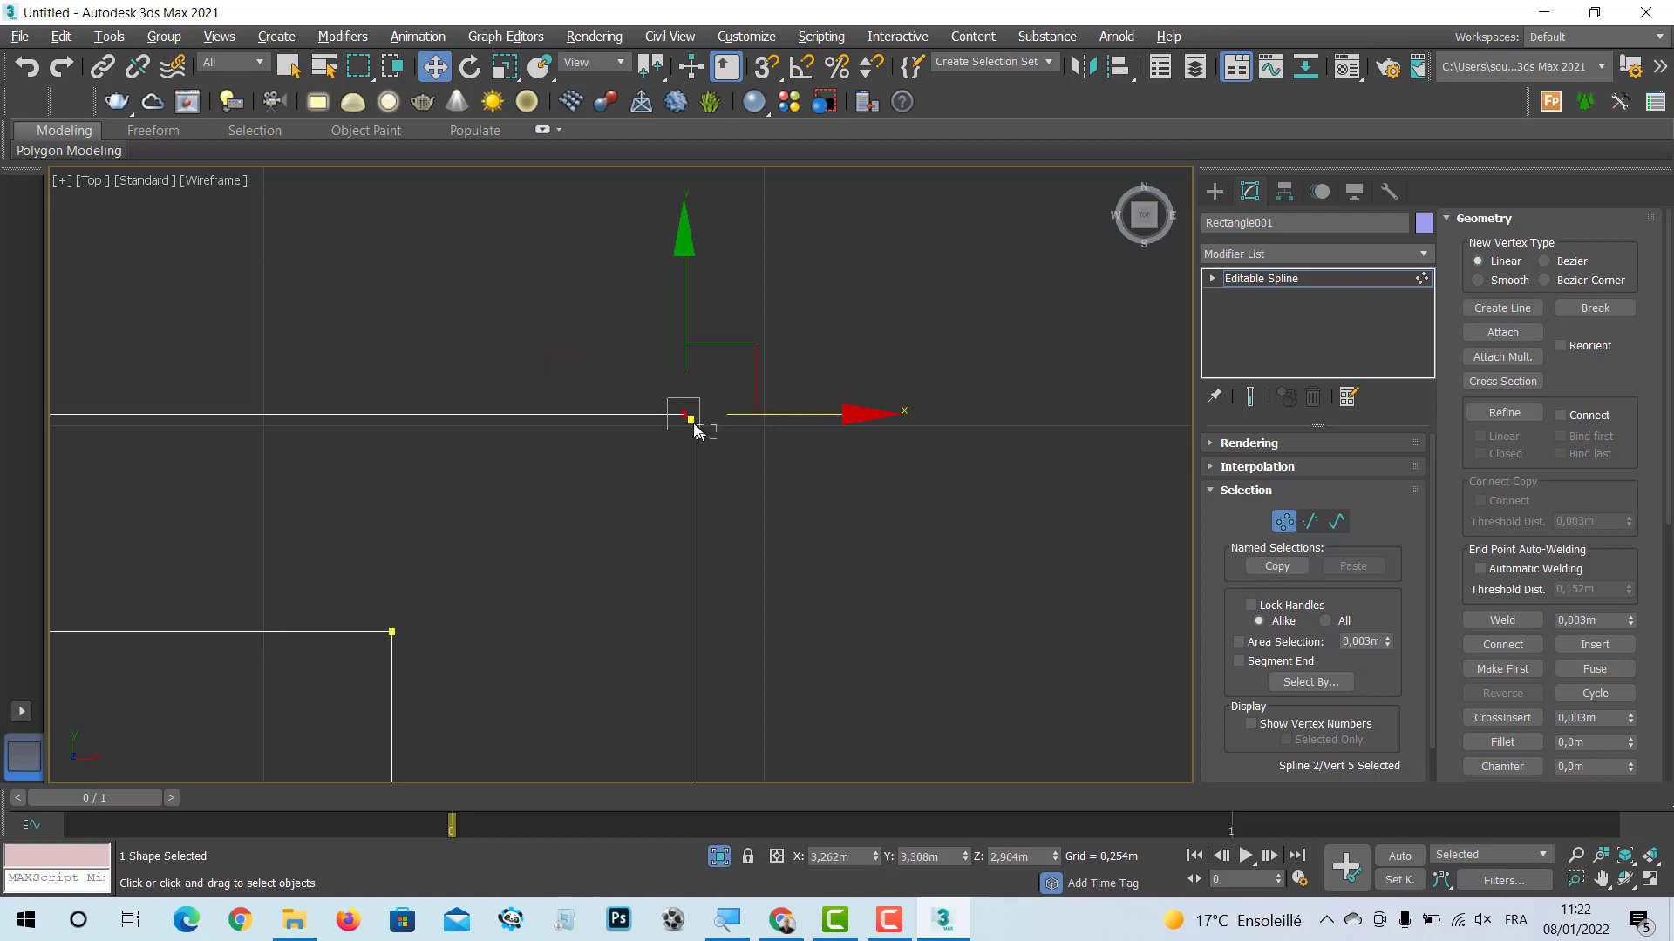
{"action": "left_click_drag", "start_coordinate": [695, 430], "coordinate": [671, 405]}
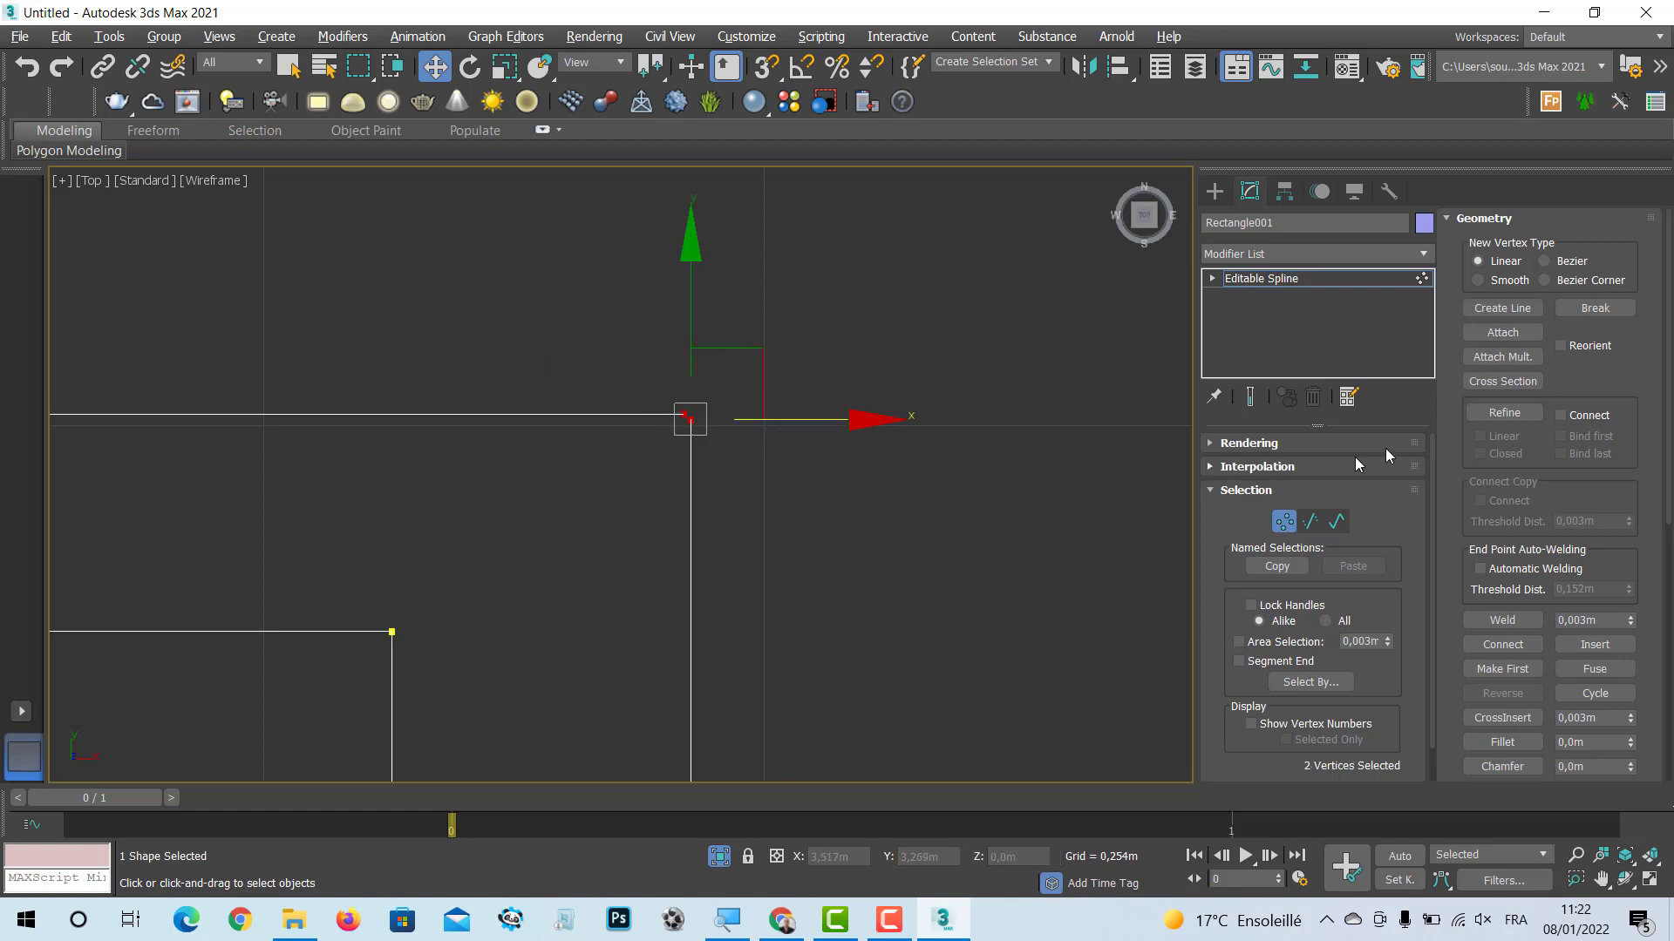
{"action": "left_click", "coordinate": [1502, 620]}
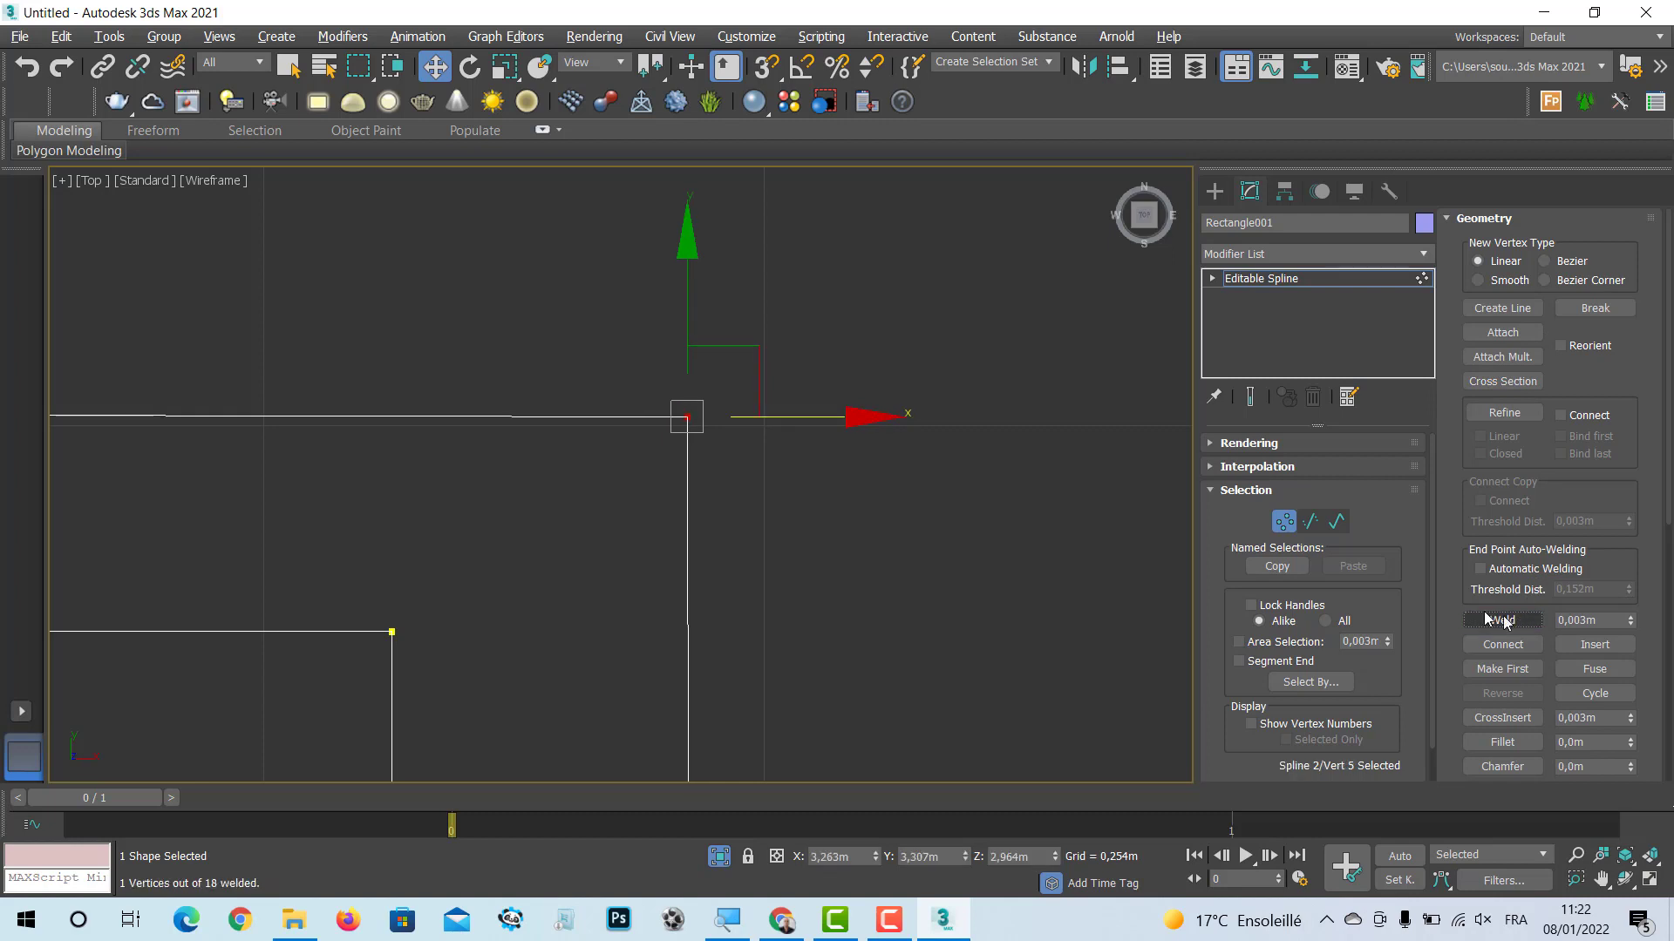
Step: Move the open end vertex below the upper-right square left to X 4,047m, just past that square's corner
{"action": "scroll", "coordinate": [1016, 511], "scroll_direction": "down", "scroll_amount": 5}
{"action": "middle_click_drag", "start_coordinate": [1016, 538], "coordinate": [490, 536]}
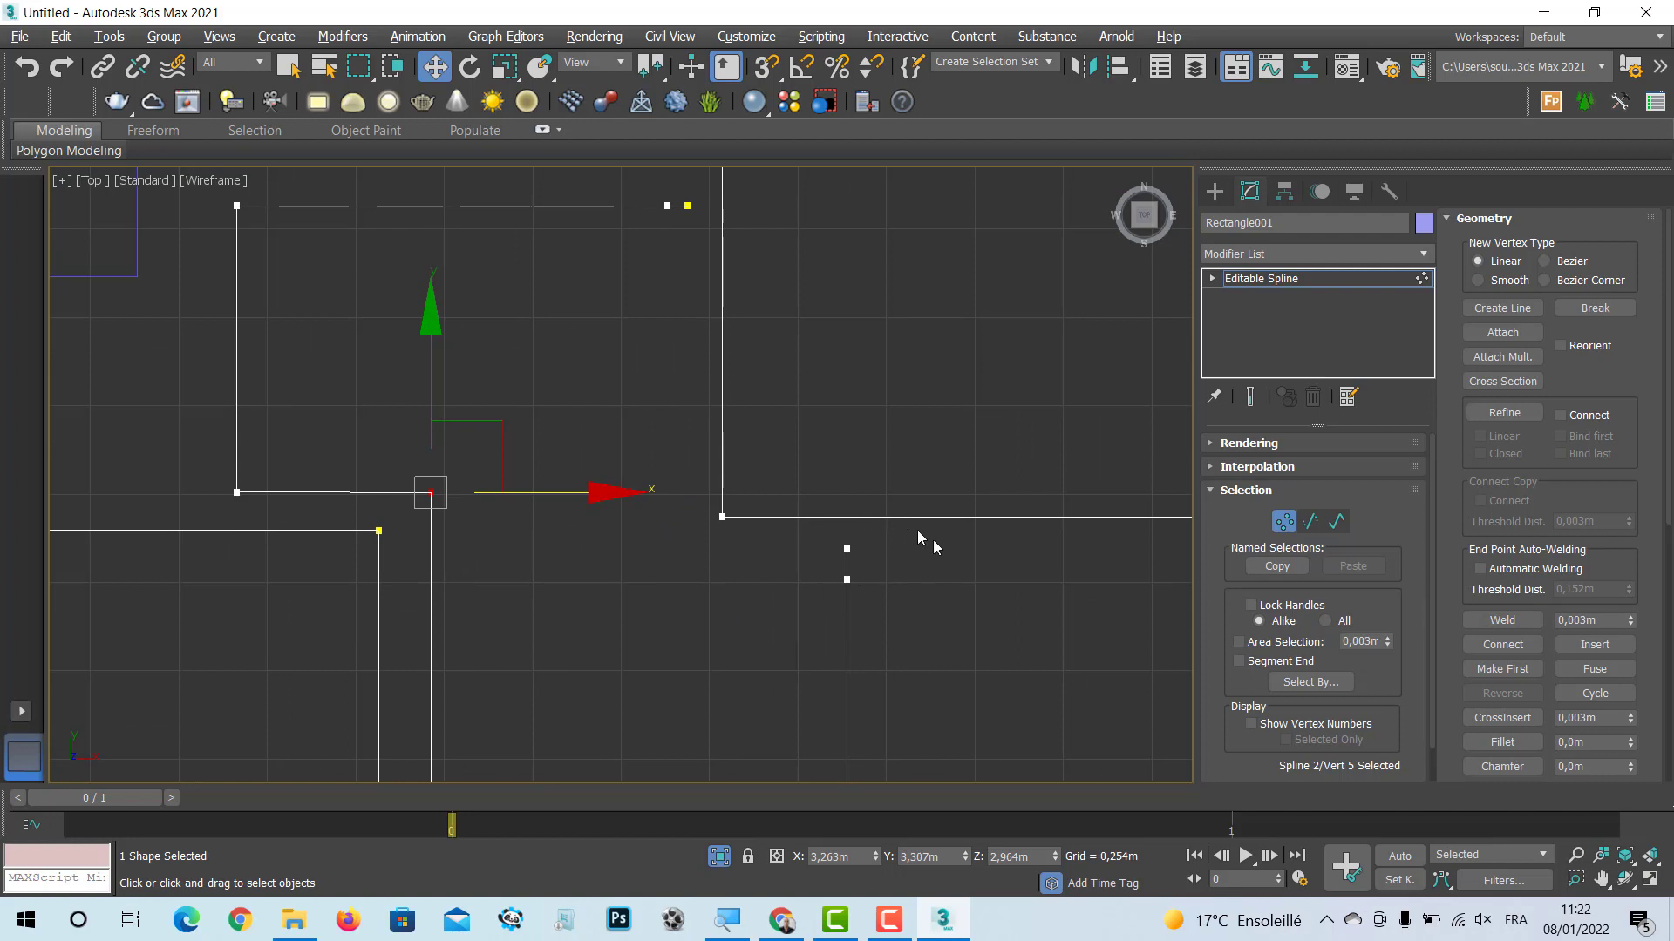
{"action": "left_click", "coordinate": [846, 549]}
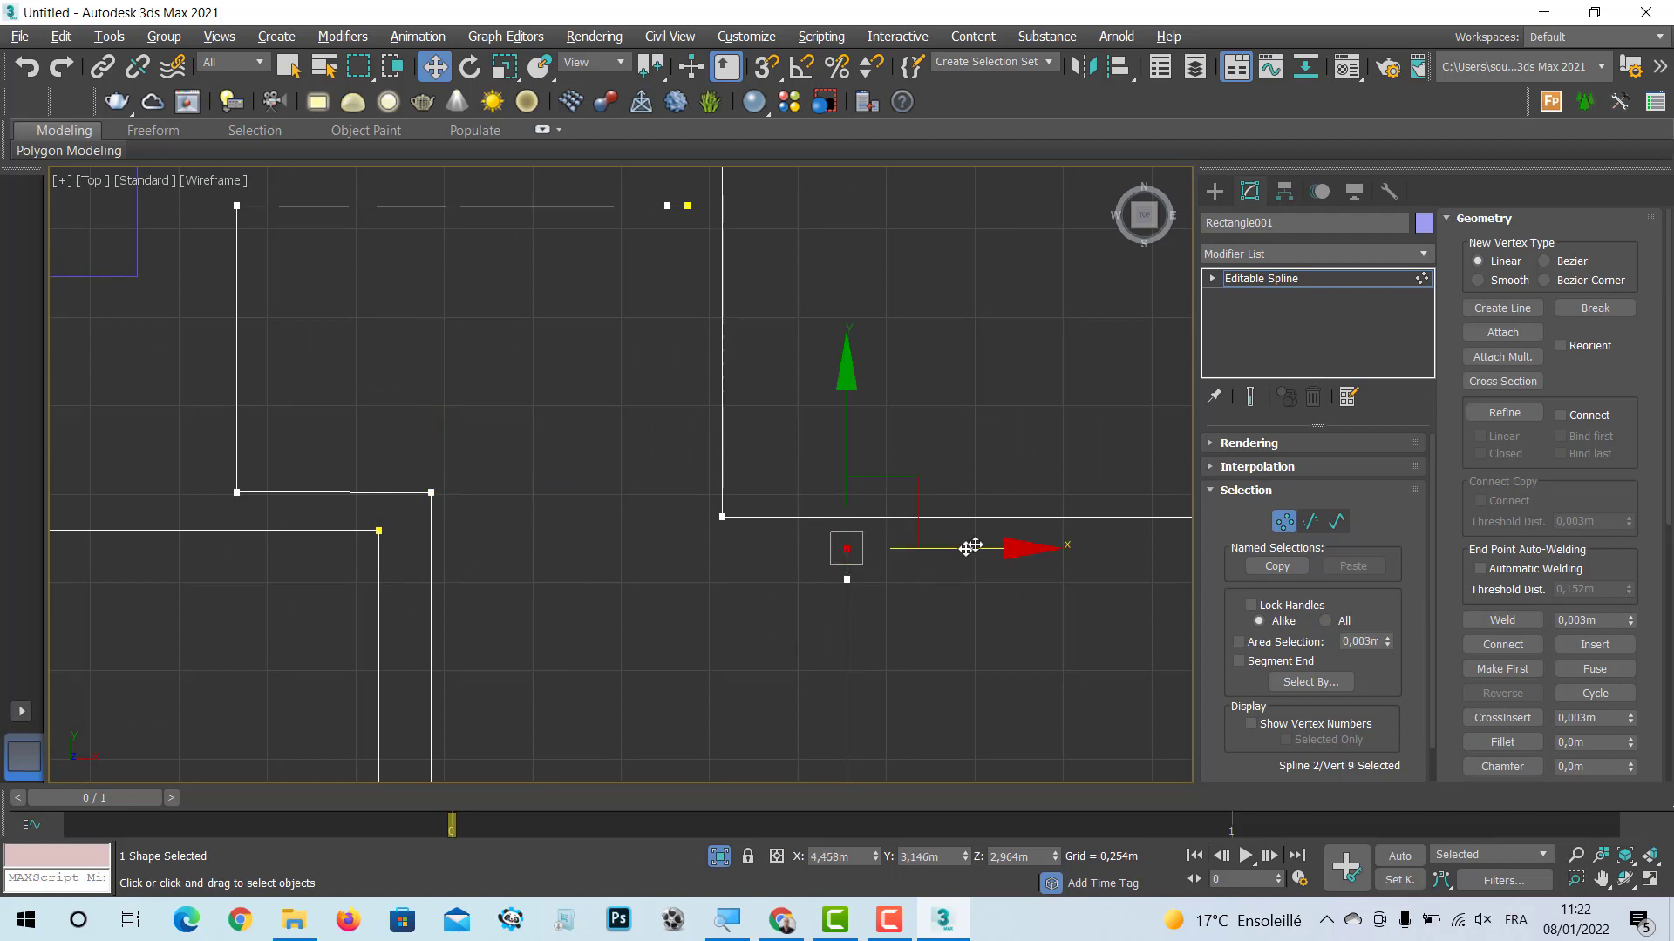
{"action": "left_click_drag", "start_coordinate": [979, 550], "coordinate": [837, 549]}
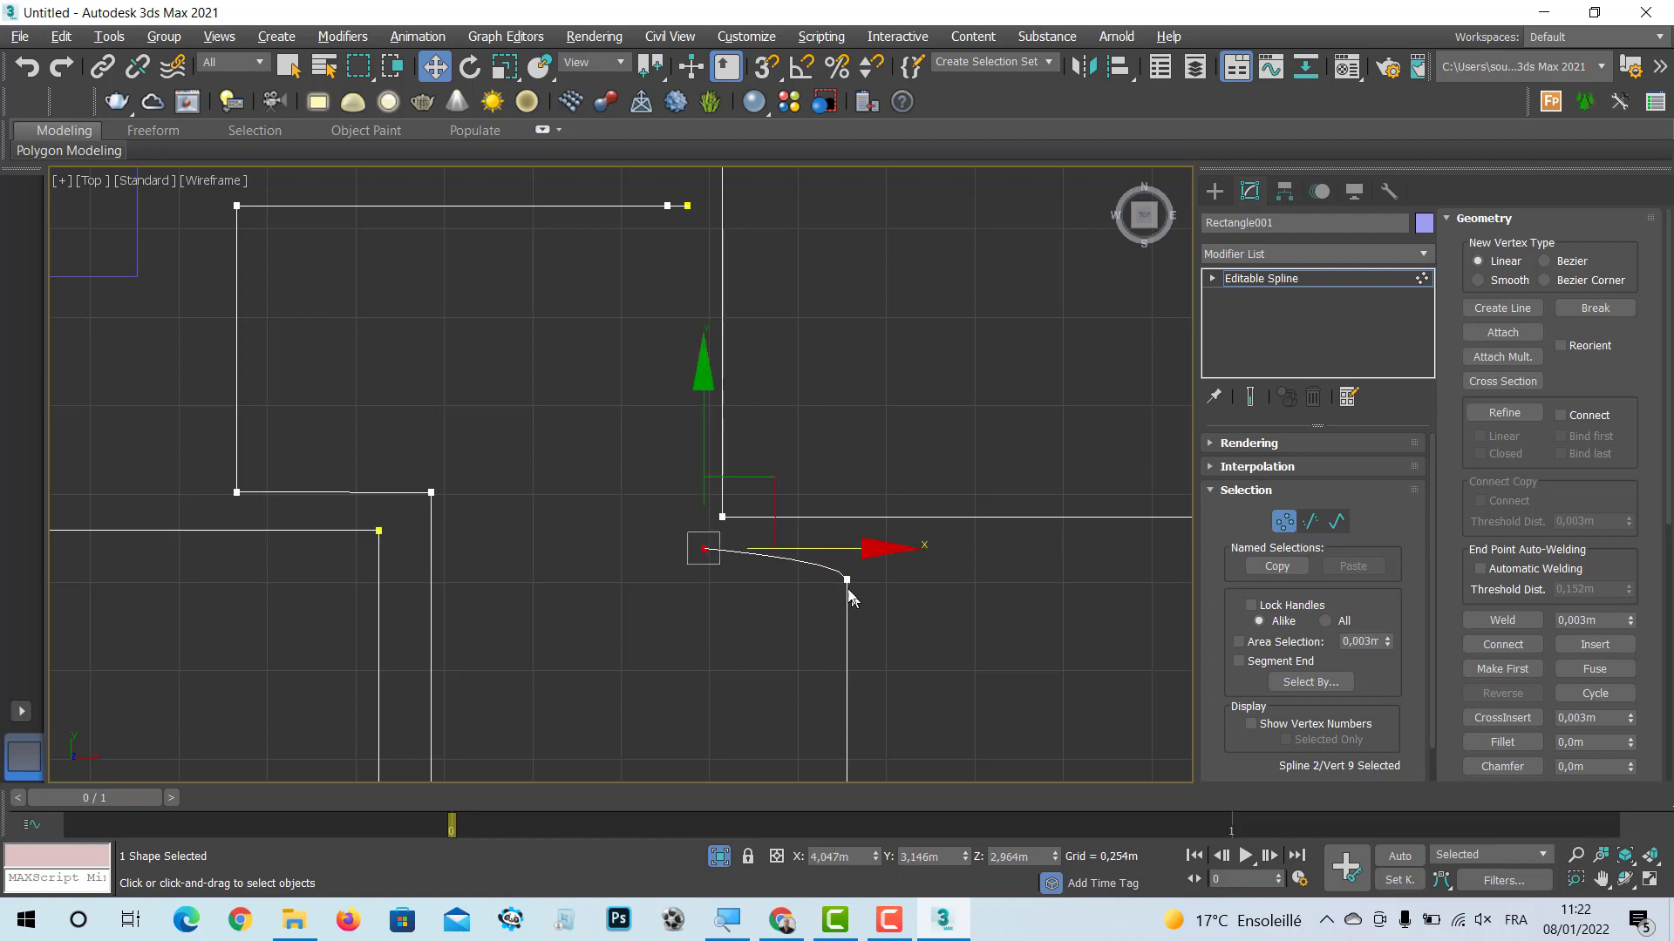
Step: Convert the vertex next to that moved end to the Corner type and raise it to Y 3,146m, level with the end
{"action": "left_click", "coordinate": [846, 579]}
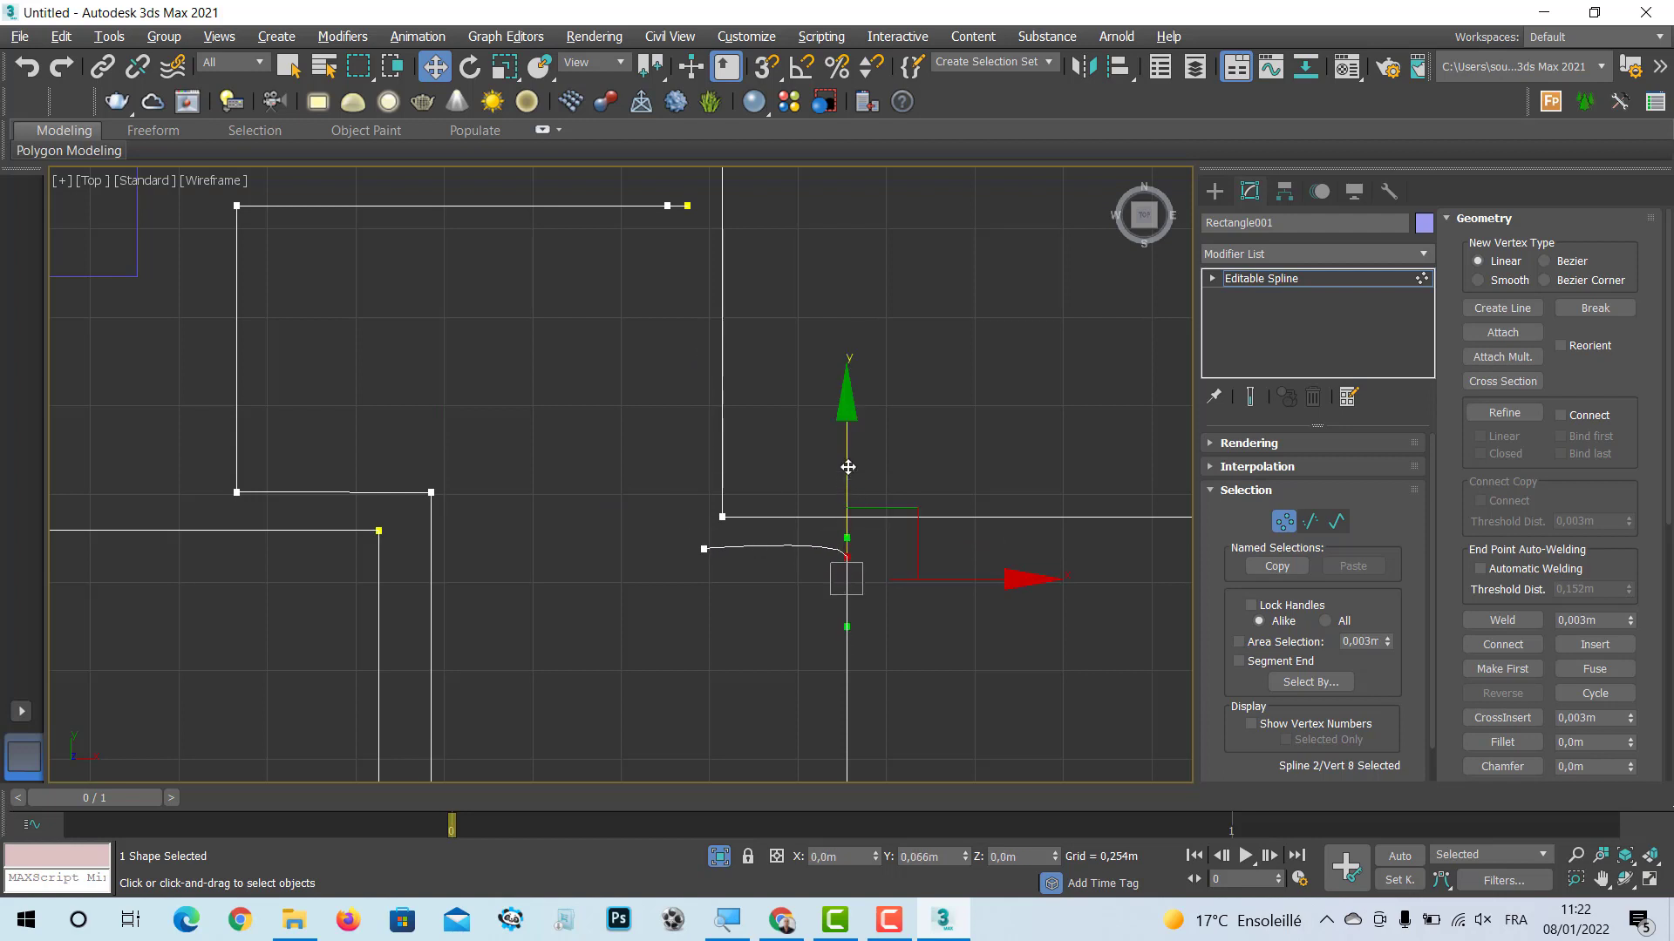
{"action": "right_click", "coordinate": [842, 547]}
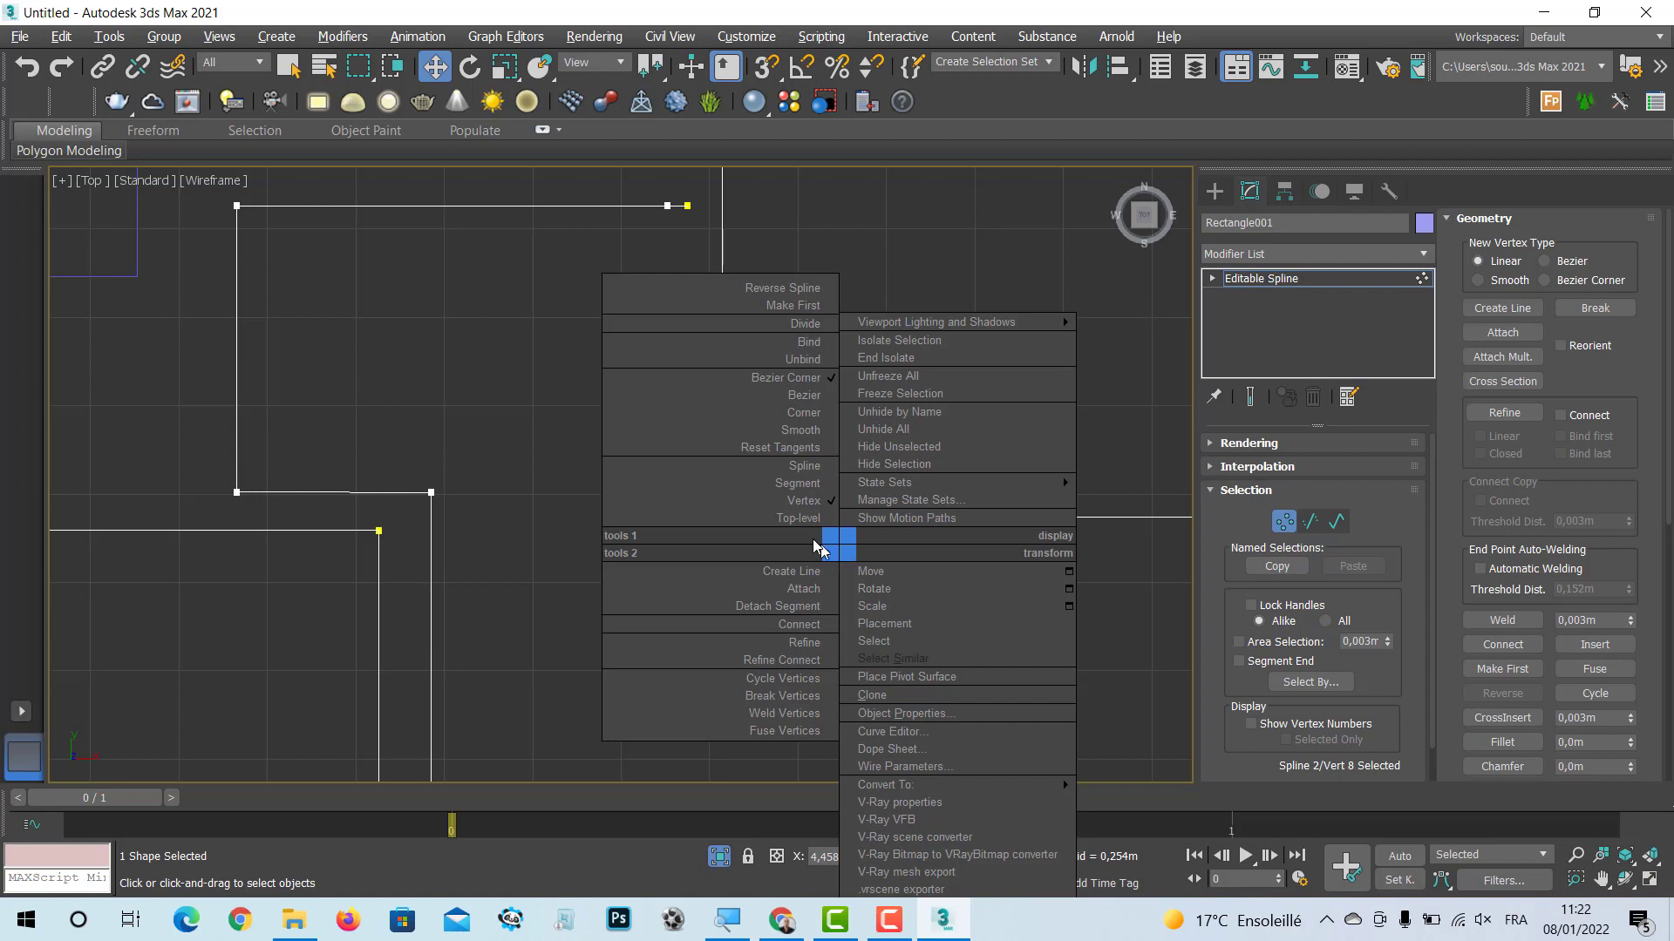
{"action": "left_click", "coordinate": [809, 413]}
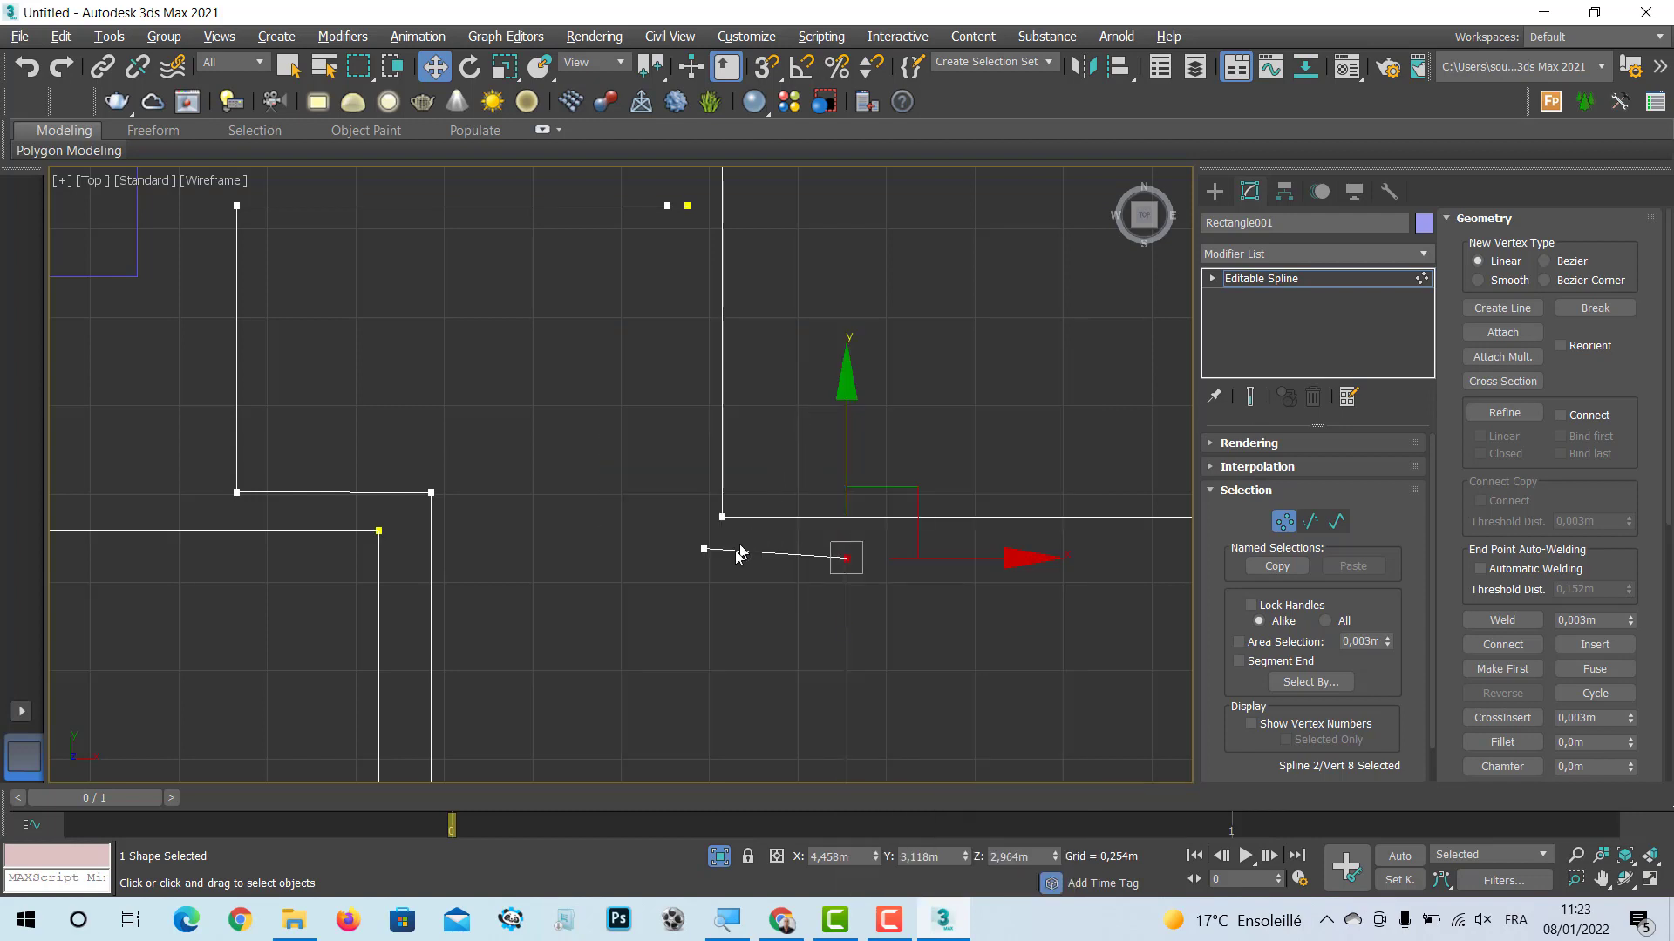
{"action": "left_click_drag", "start_coordinate": [847, 471], "coordinate": [845, 446]}
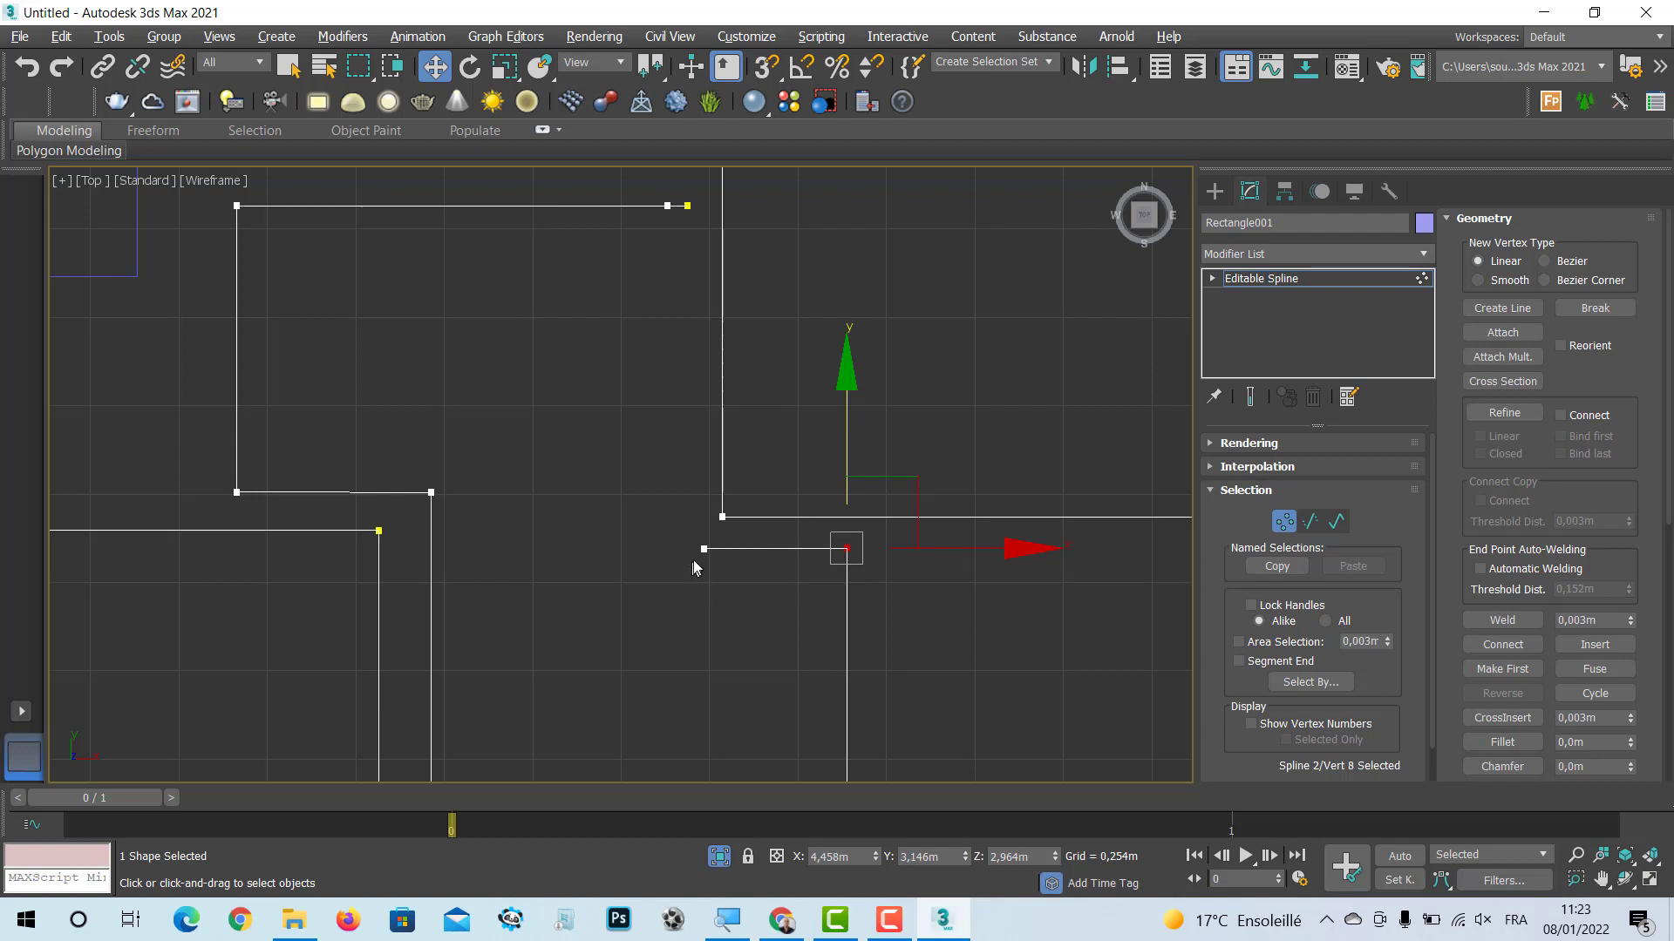
Step: Move the middle outline's open upper-right end vertex down to Y 3,154m, beside the other open end below
{"action": "left_click", "coordinate": [688, 206]}
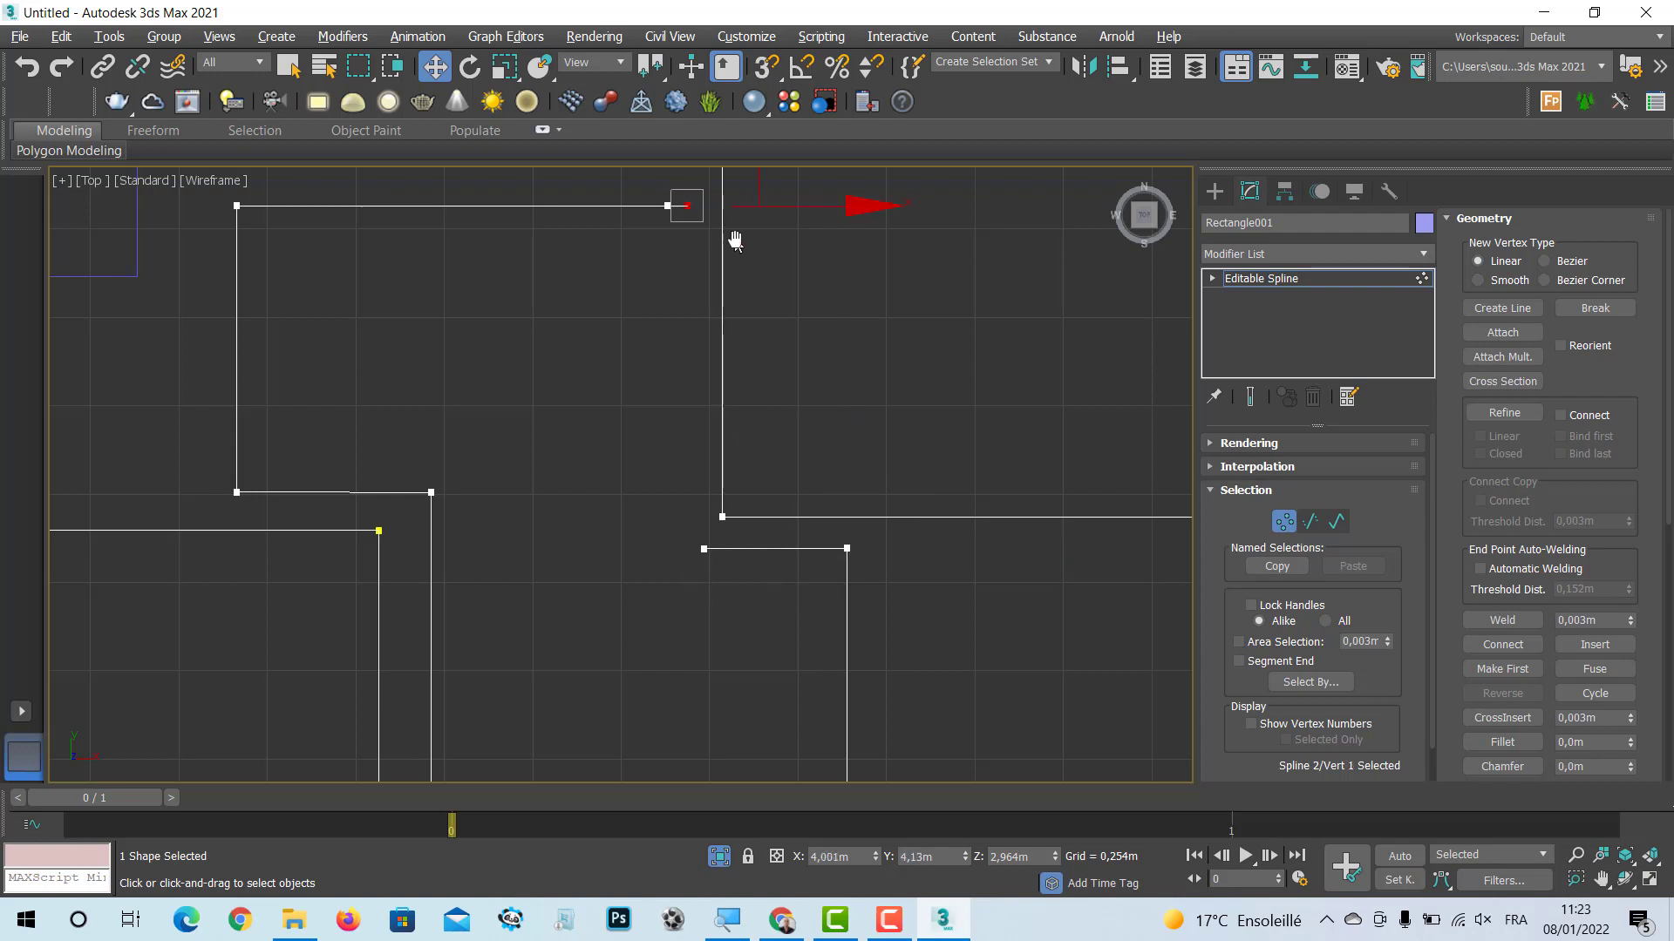
{"action": "middle_click_drag", "start_coordinate": [732, 239], "coordinate": [723, 375]}
{"action": "left_click_drag", "start_coordinate": [674, 237], "coordinate": [685, 568]}
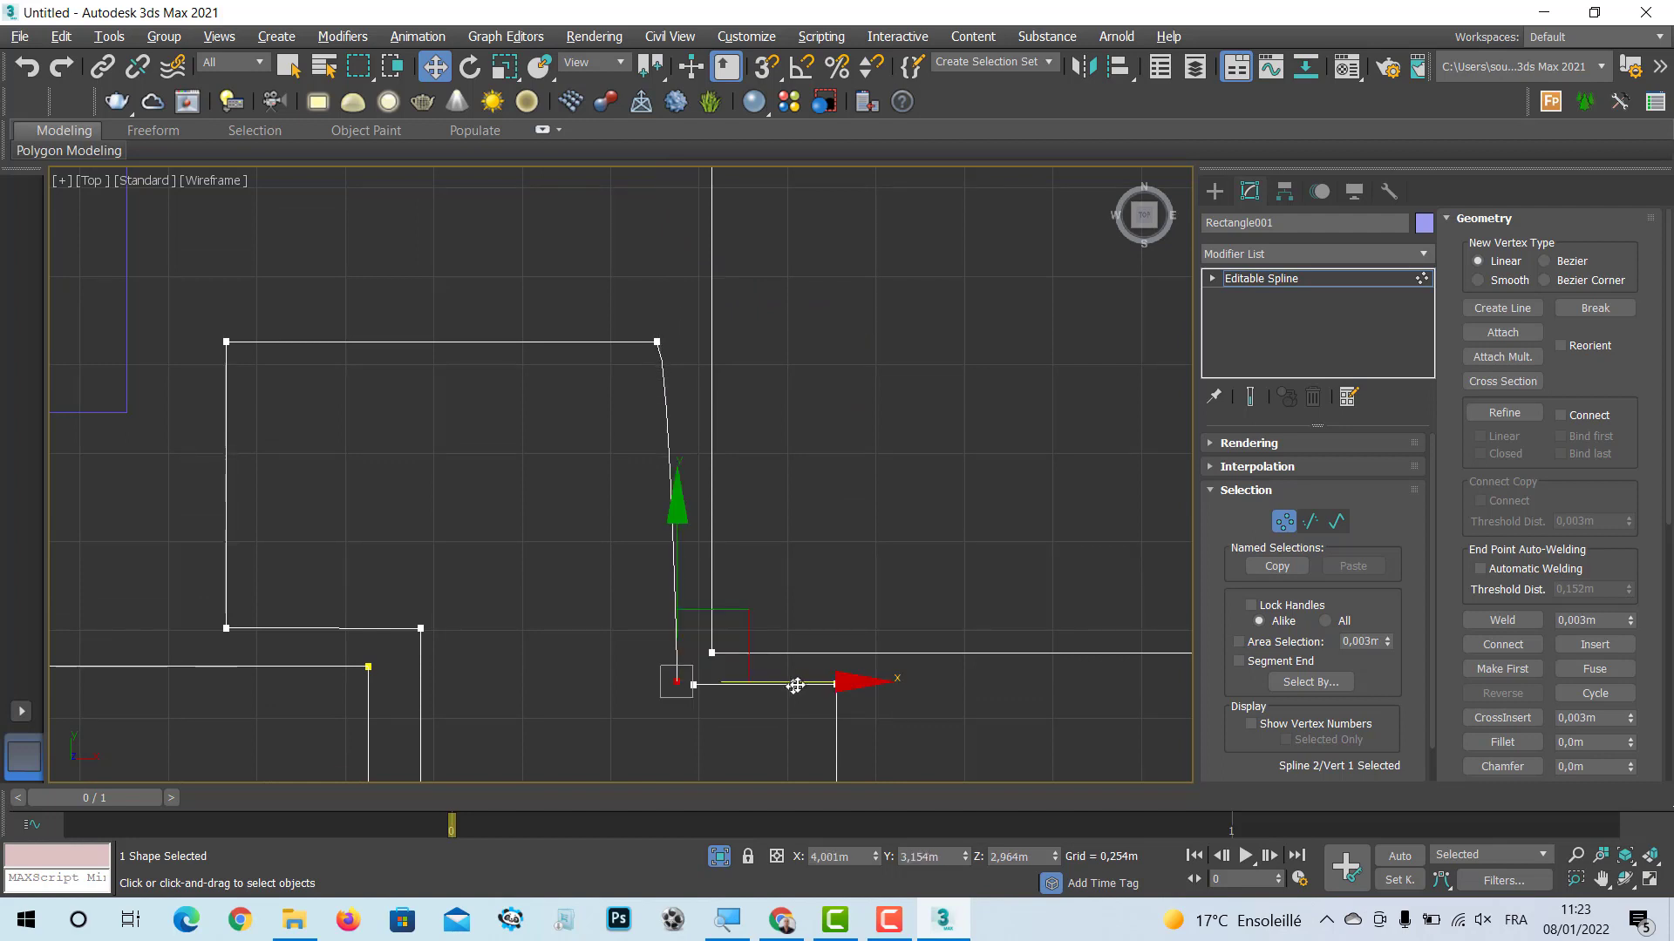
Step: Move the vertex above that lowered end right to X 4,021m and convert it to the Corner type
{"action": "left_click", "coordinate": [657, 343]}
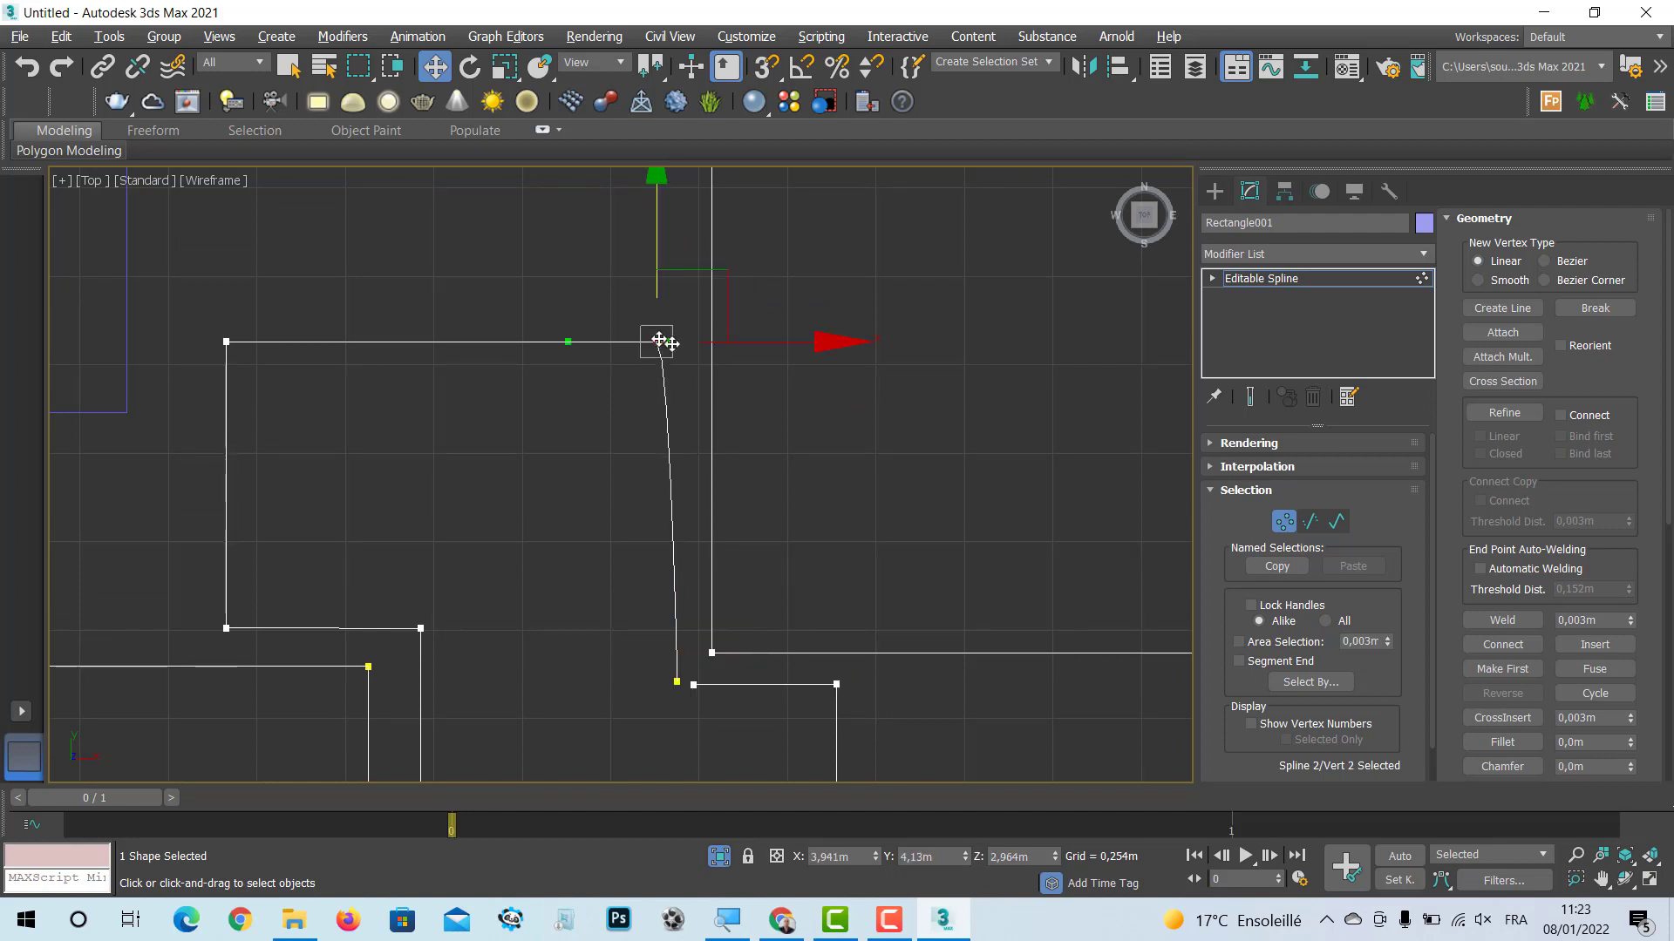
{"action": "left_click_drag", "start_coordinate": [789, 345], "coordinate": [812, 346]}
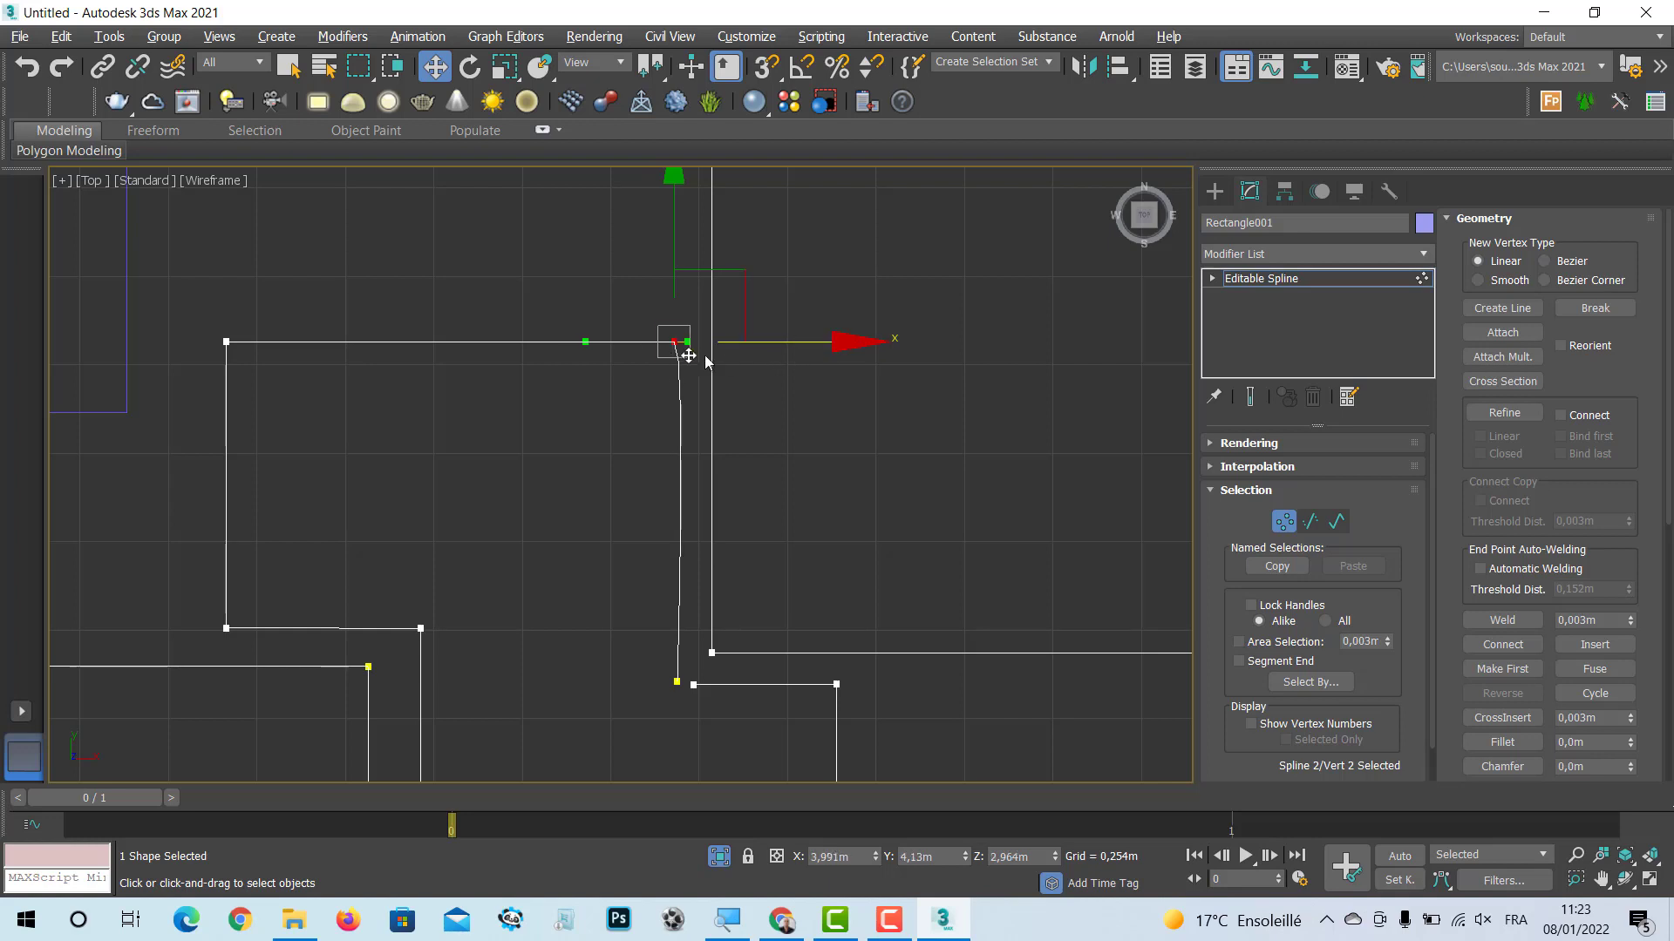
{"action": "right_click", "coordinate": [684, 360]}
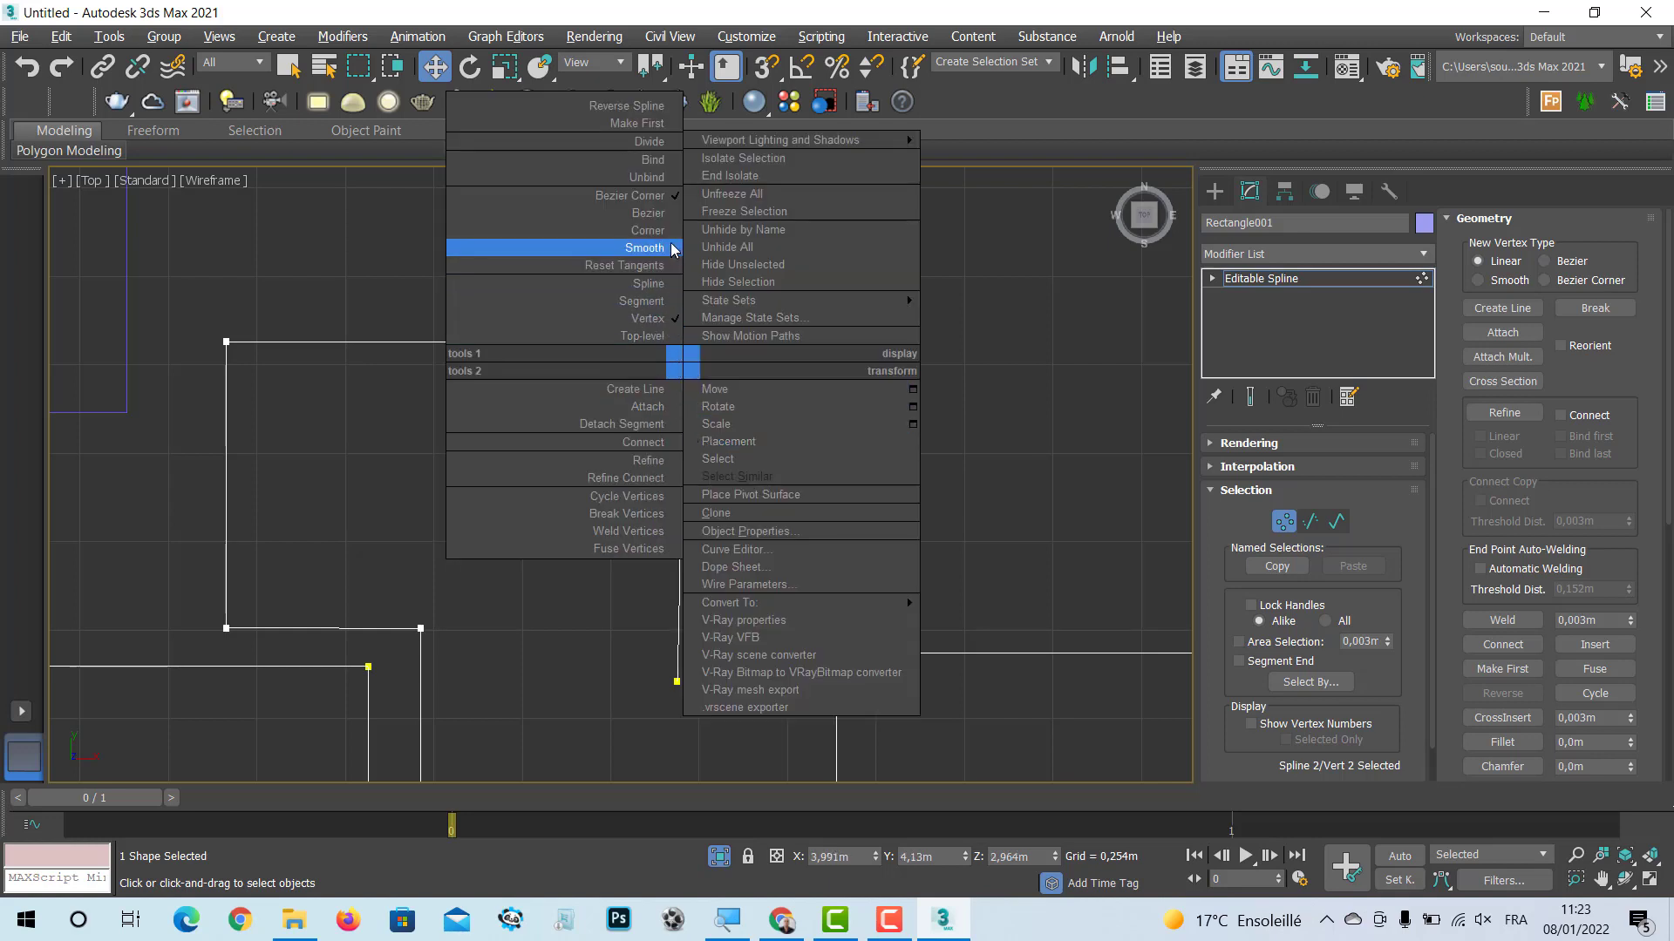
{"action": "left_click", "coordinate": [647, 230]}
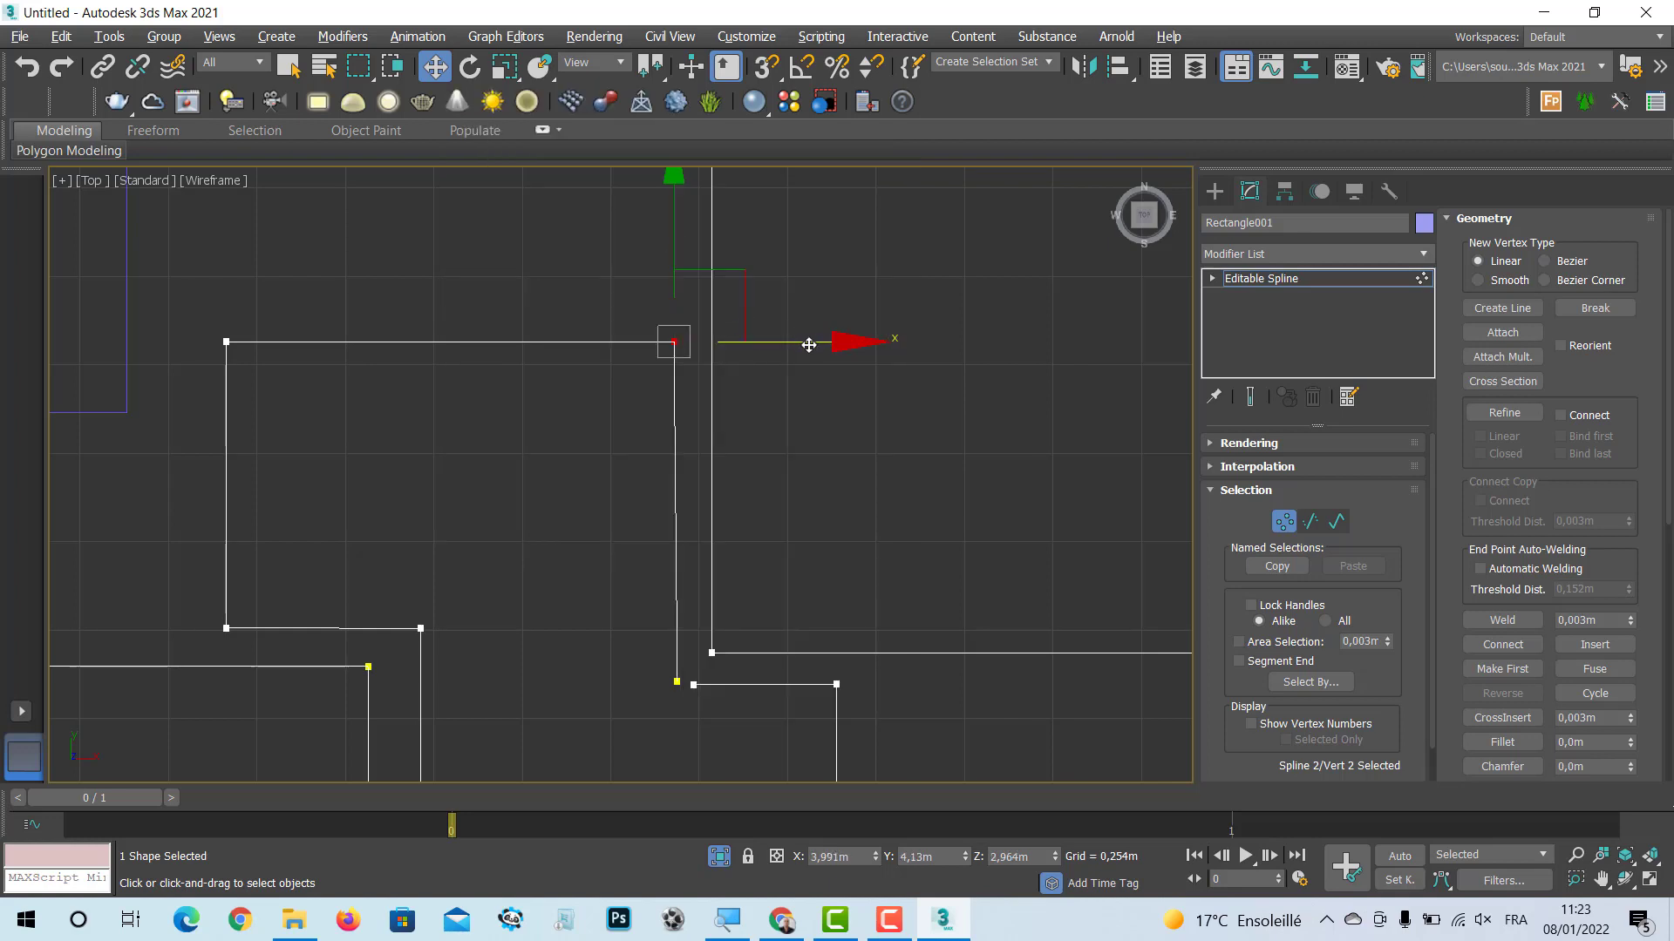
{"action": "left_click_drag", "start_coordinate": [808, 345], "coordinate": [825, 346]}
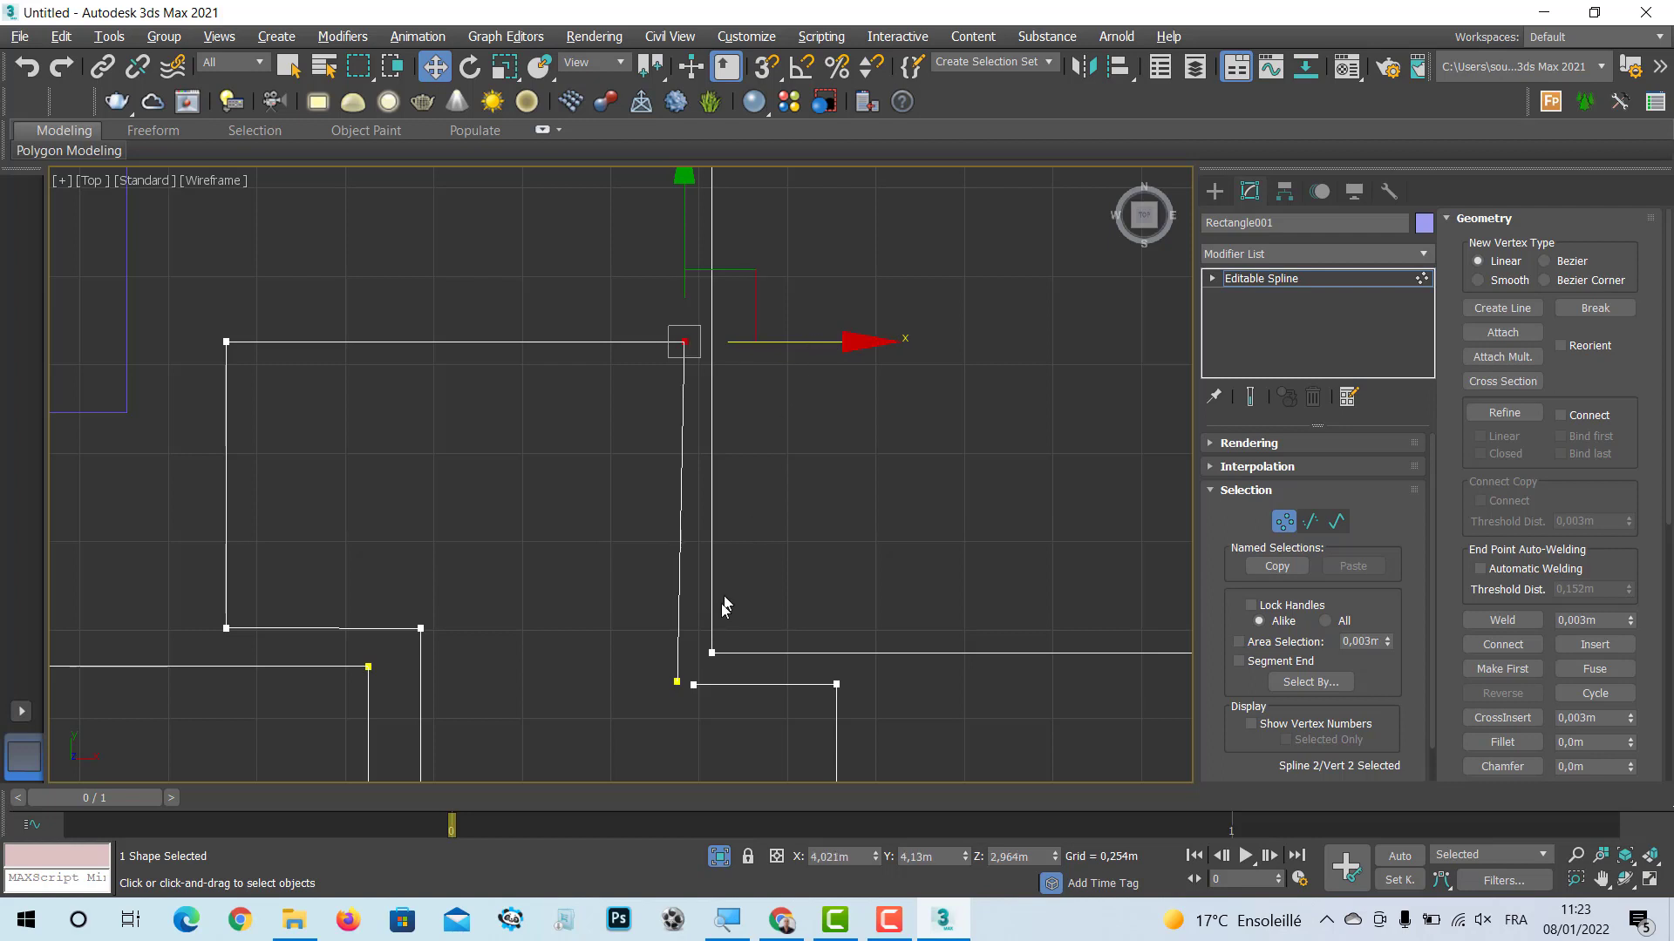
Step: Move the lowered end vertex right to X 4,024m and try to weld it to the neighbouring open end
{"action": "left_click", "coordinate": [680, 683]}
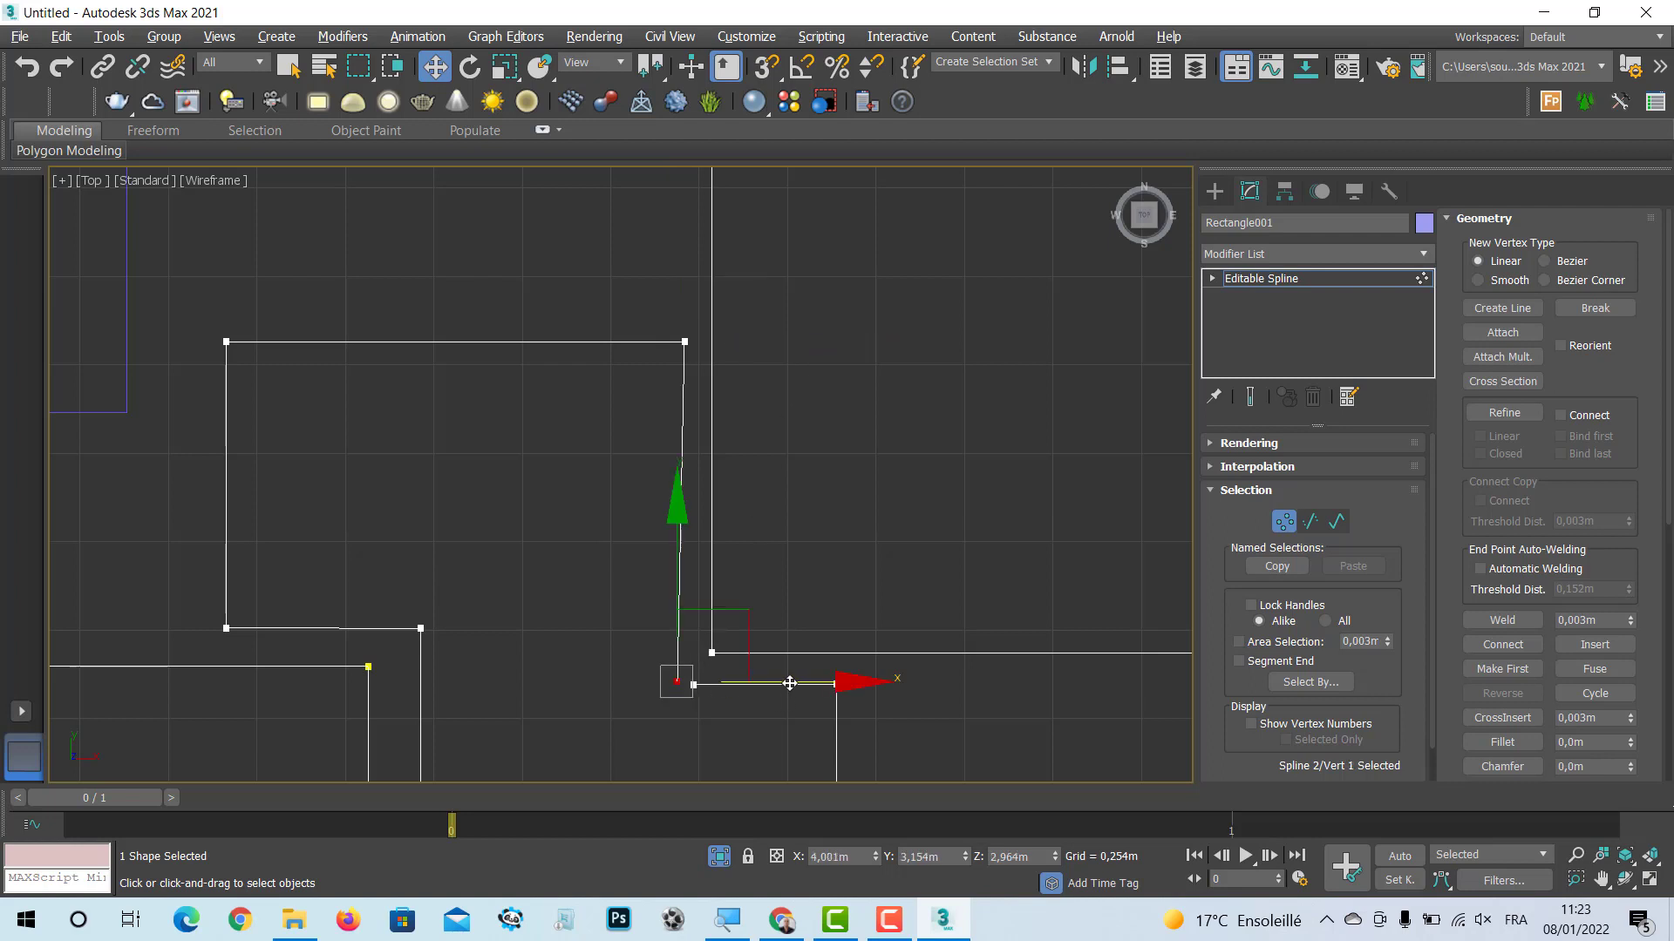
{"action": "left_click_drag", "start_coordinate": [789, 683], "coordinate": [796, 683]}
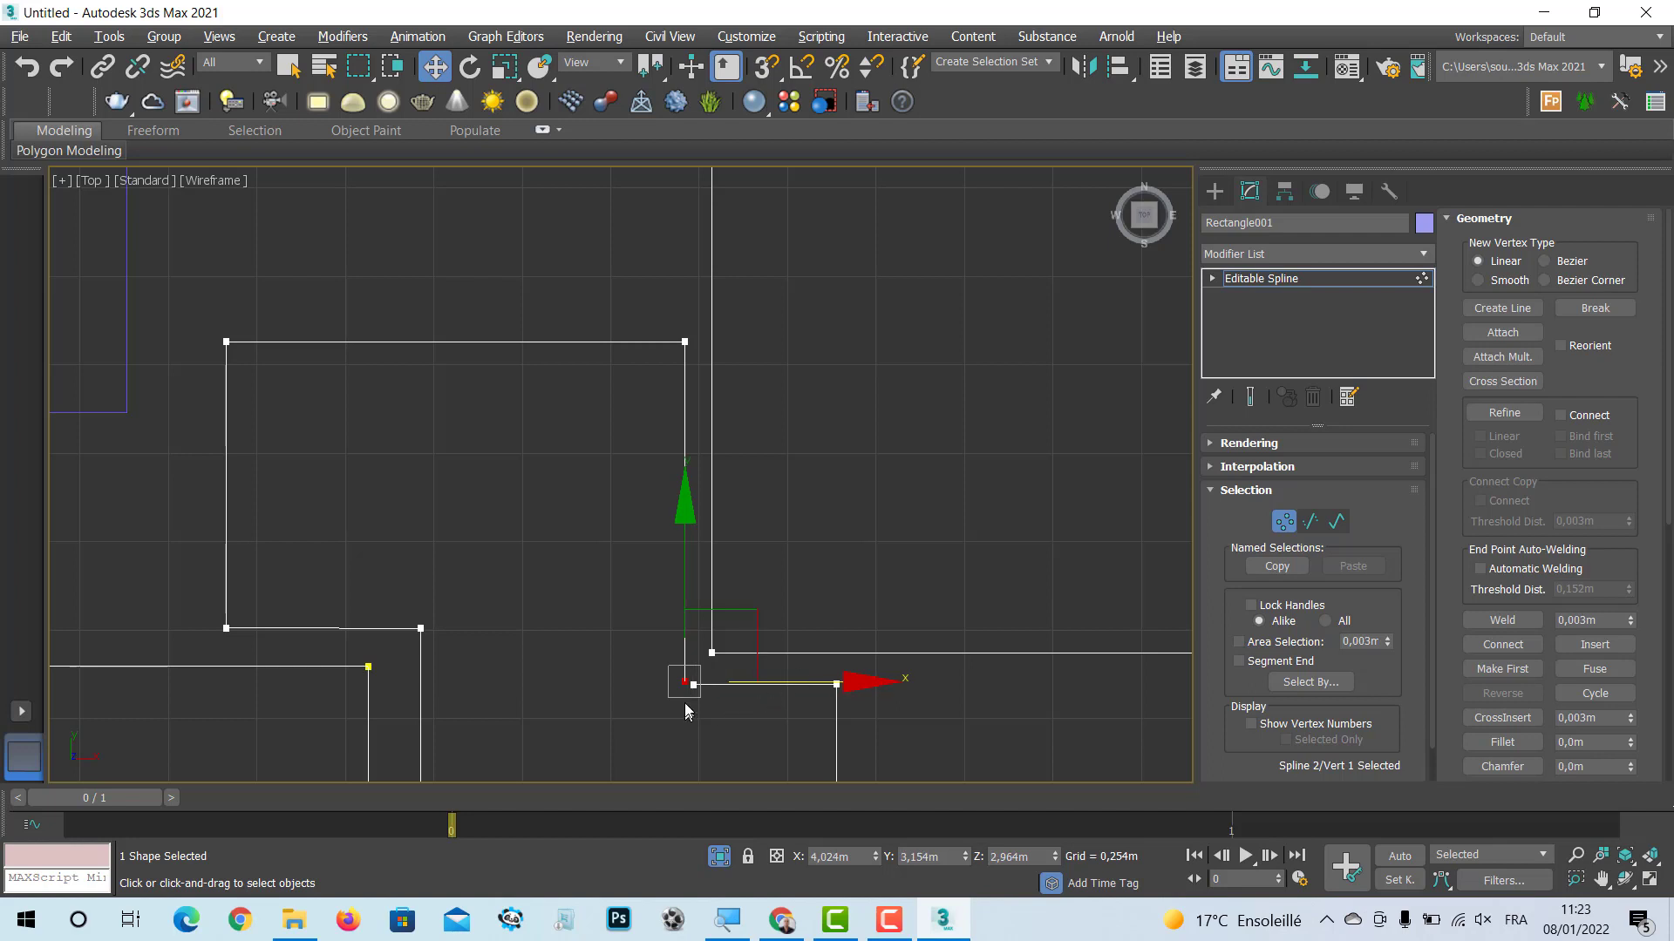
{"action": "scroll", "coordinate": [685, 702], "scroll_direction": "up", "scroll_amount": 5}
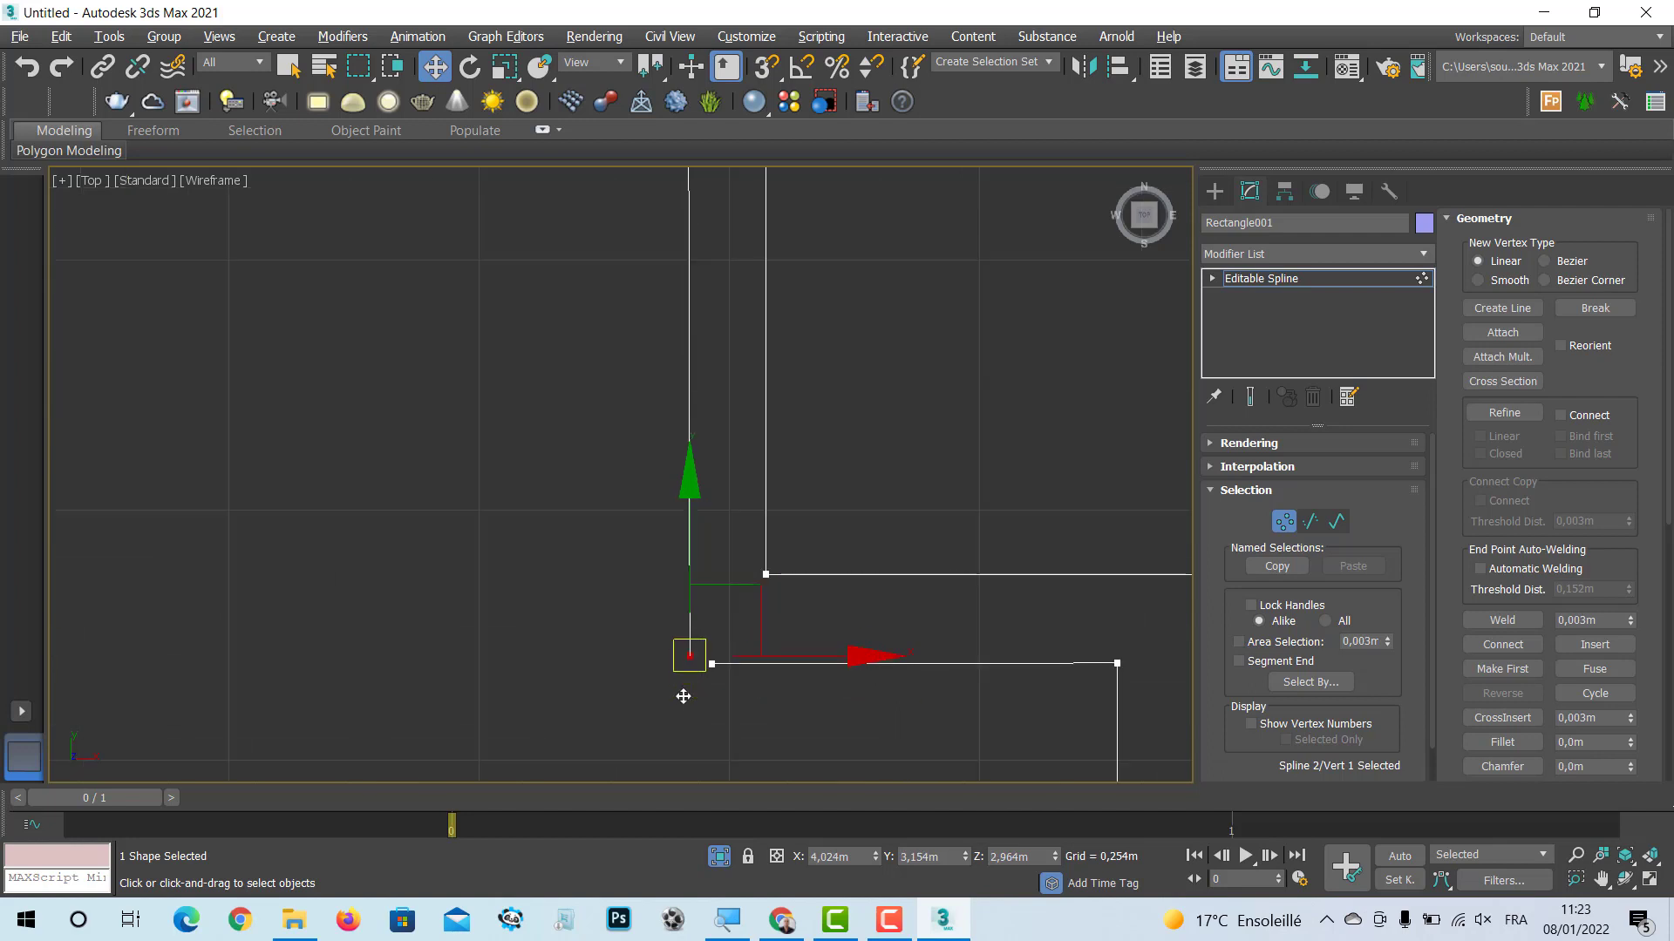
{"action": "left_click", "coordinate": [724, 652]}
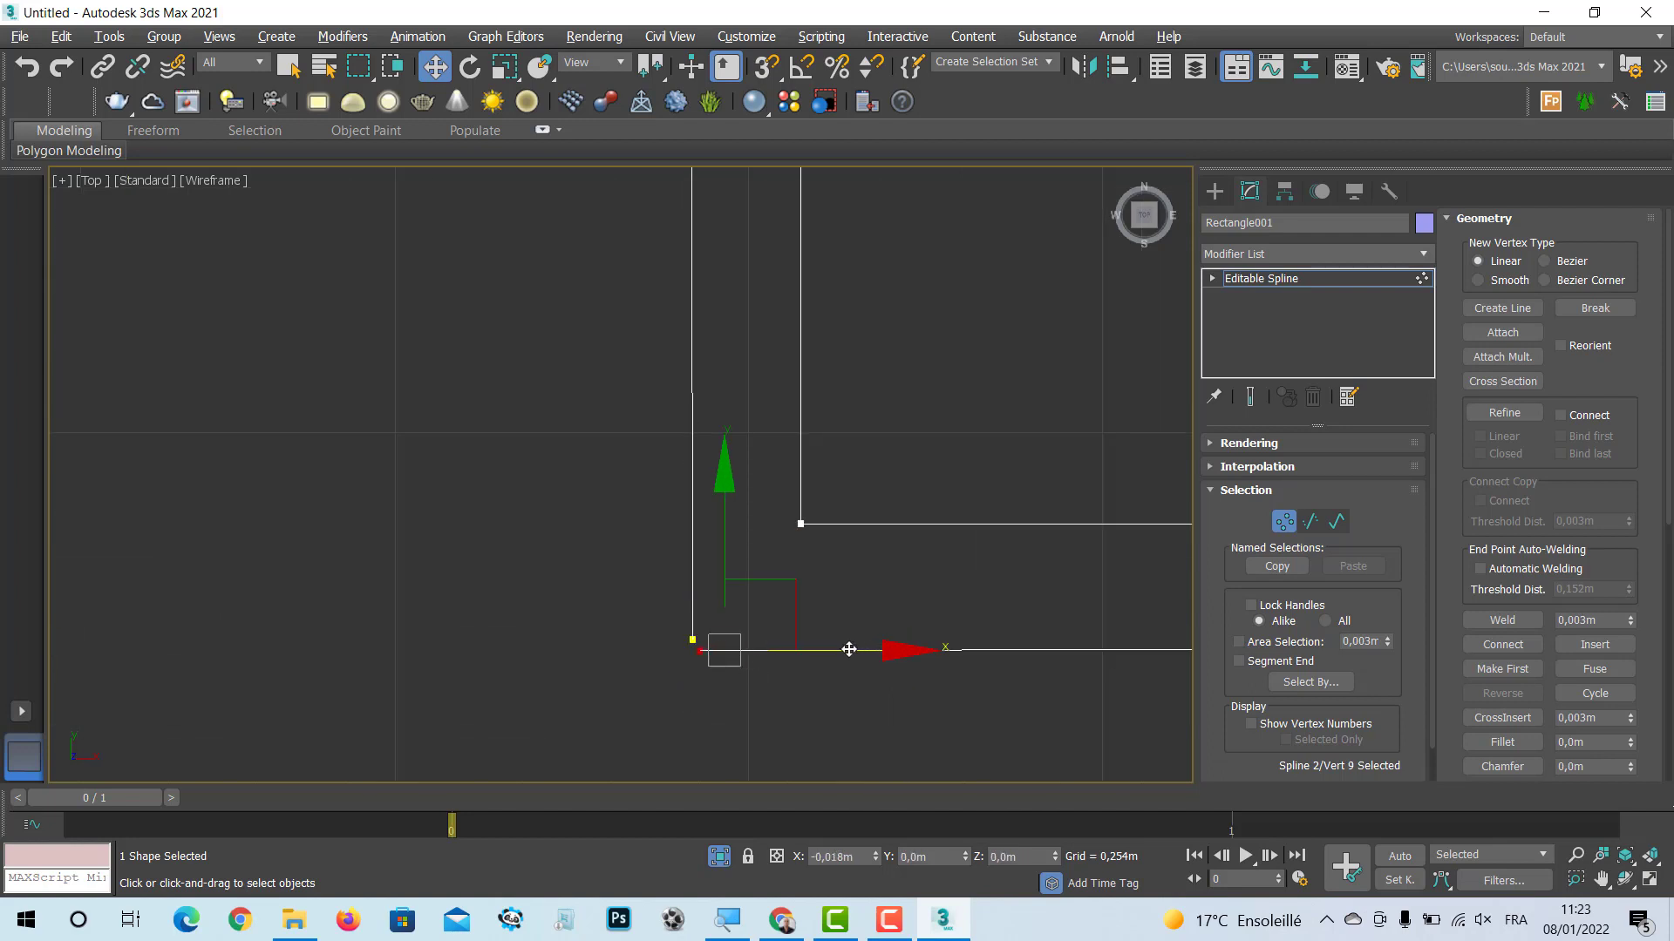
{"action": "left_click", "coordinate": [693, 640]}
{"action": "left_click_drag", "start_coordinate": [654, 635], "coordinate": [729, 687]}
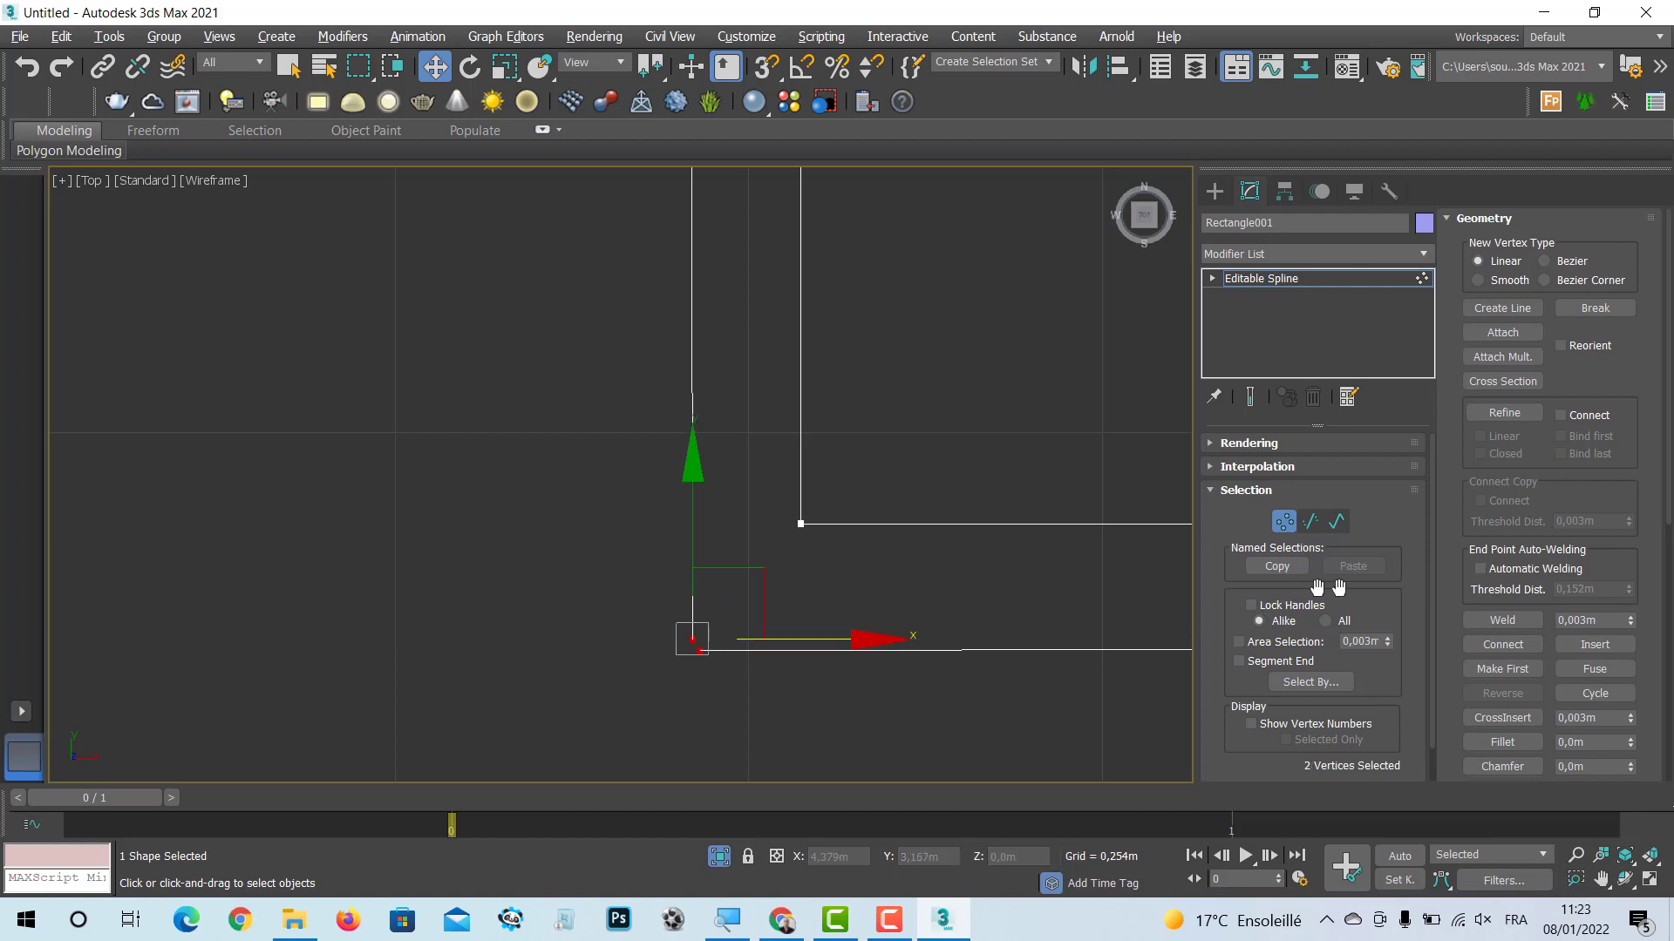
{"action": "left_click", "coordinate": [1503, 621]}
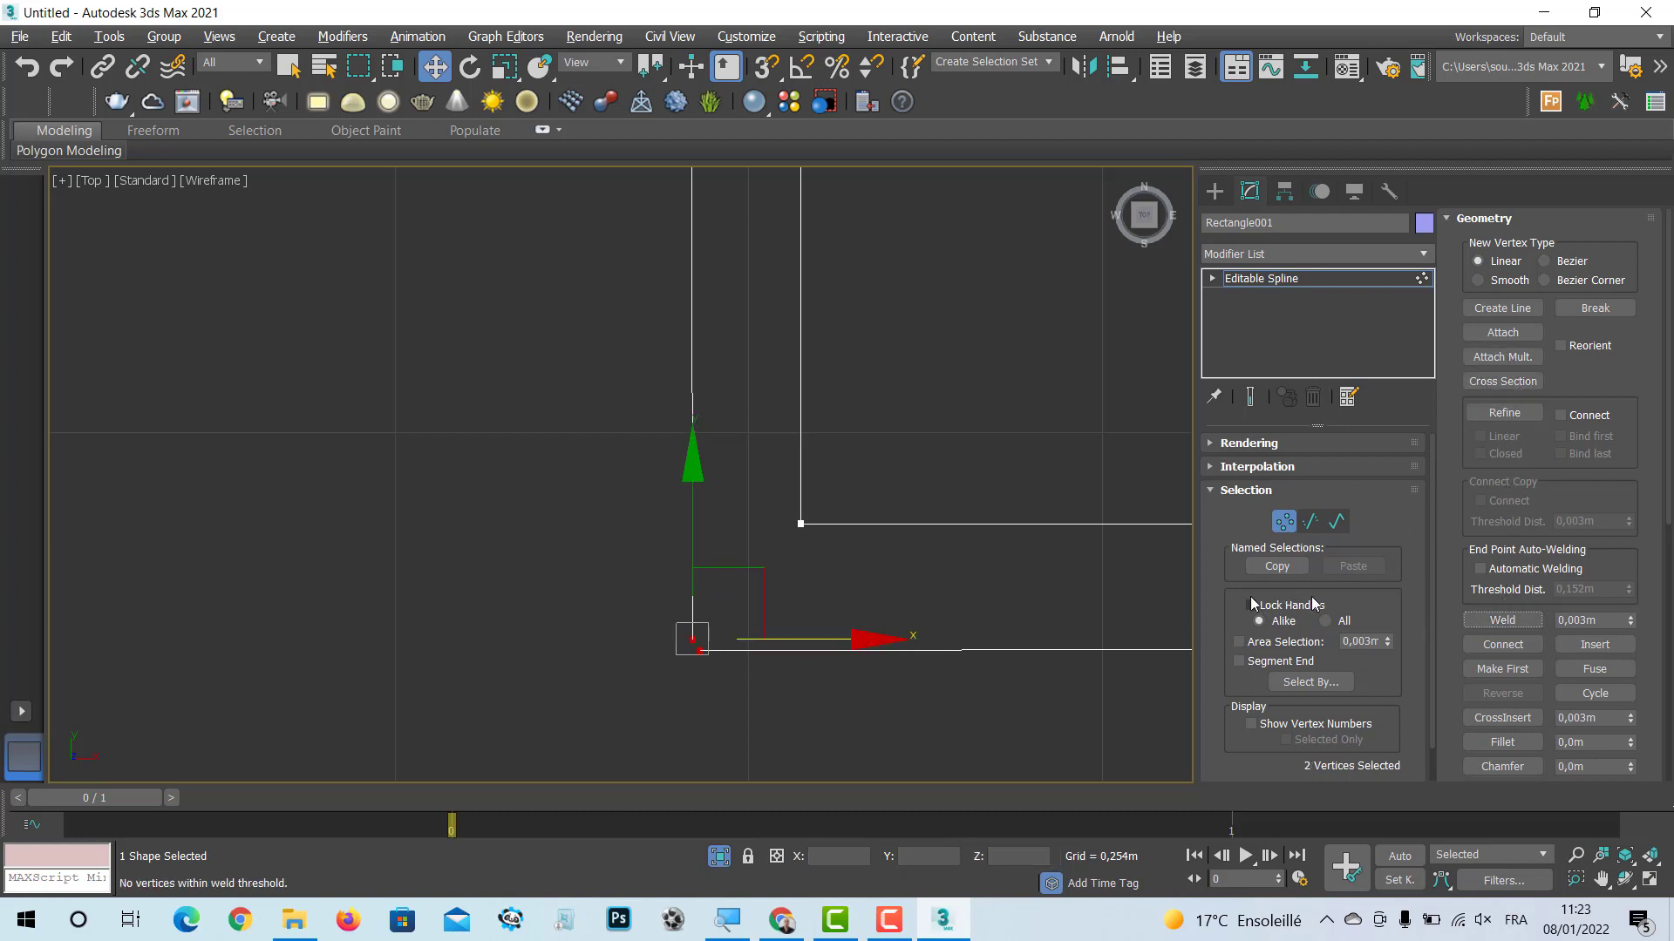
Step: Lower the end vertex at X 4,024m to Y 3,146m, level with the neighbouring open end
{"action": "scroll", "coordinate": [699, 646], "scroll_direction": "up", "scroll_amount": 4}
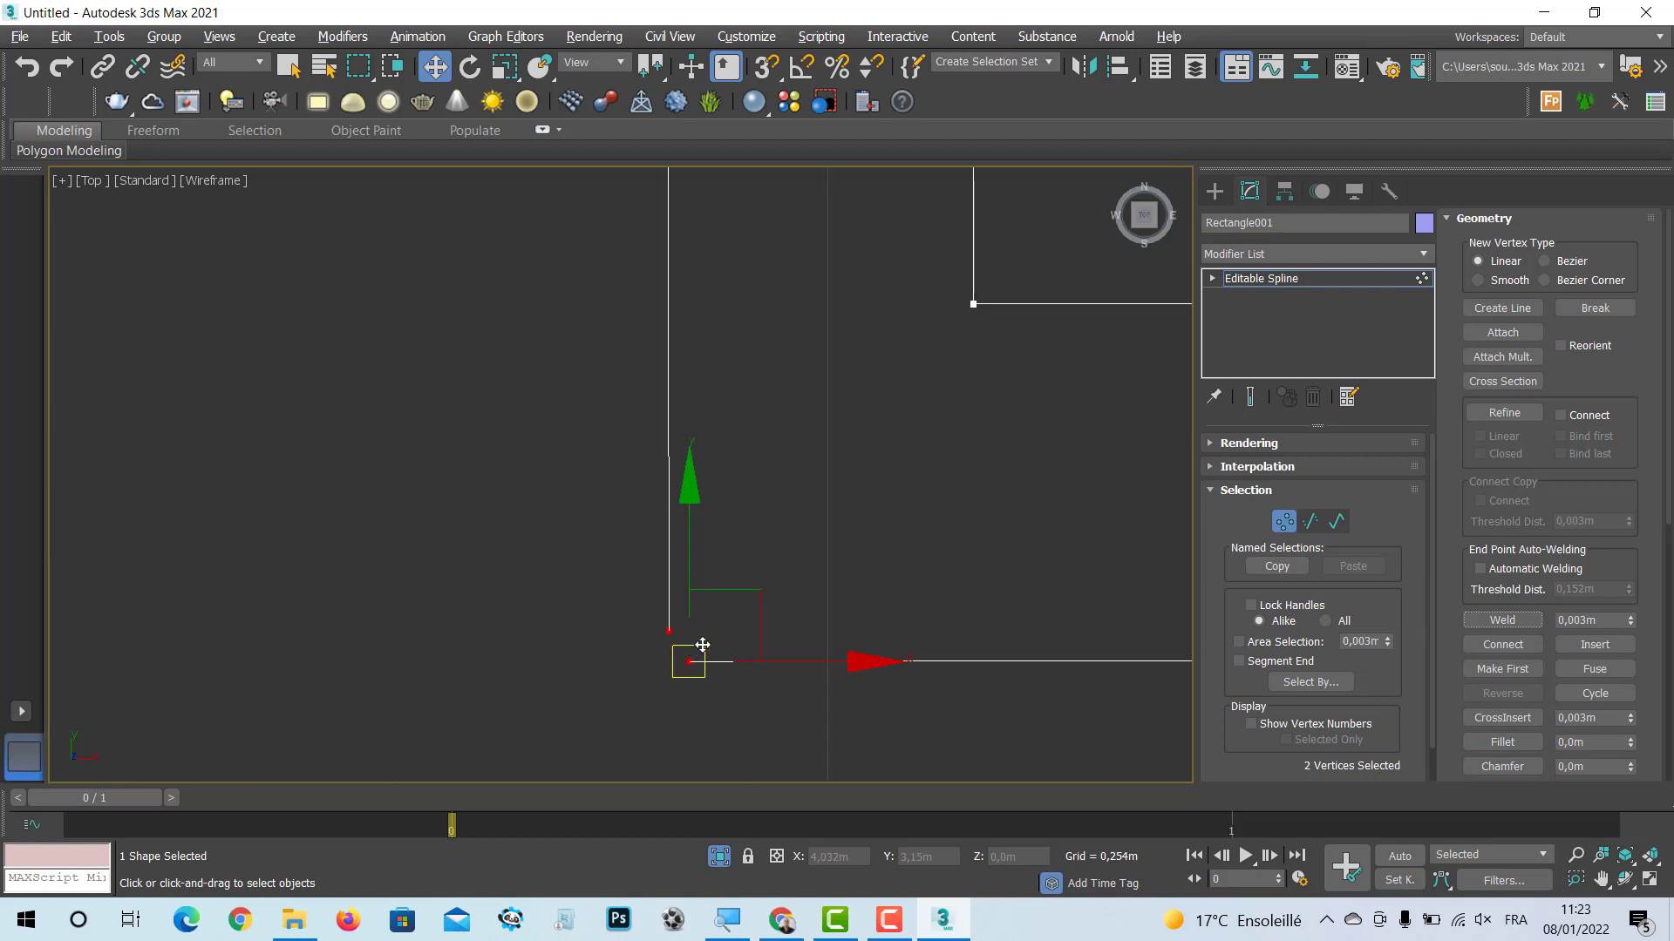
{"action": "left_click", "coordinate": [655, 625]}
{"action": "left_click", "coordinate": [652, 625]}
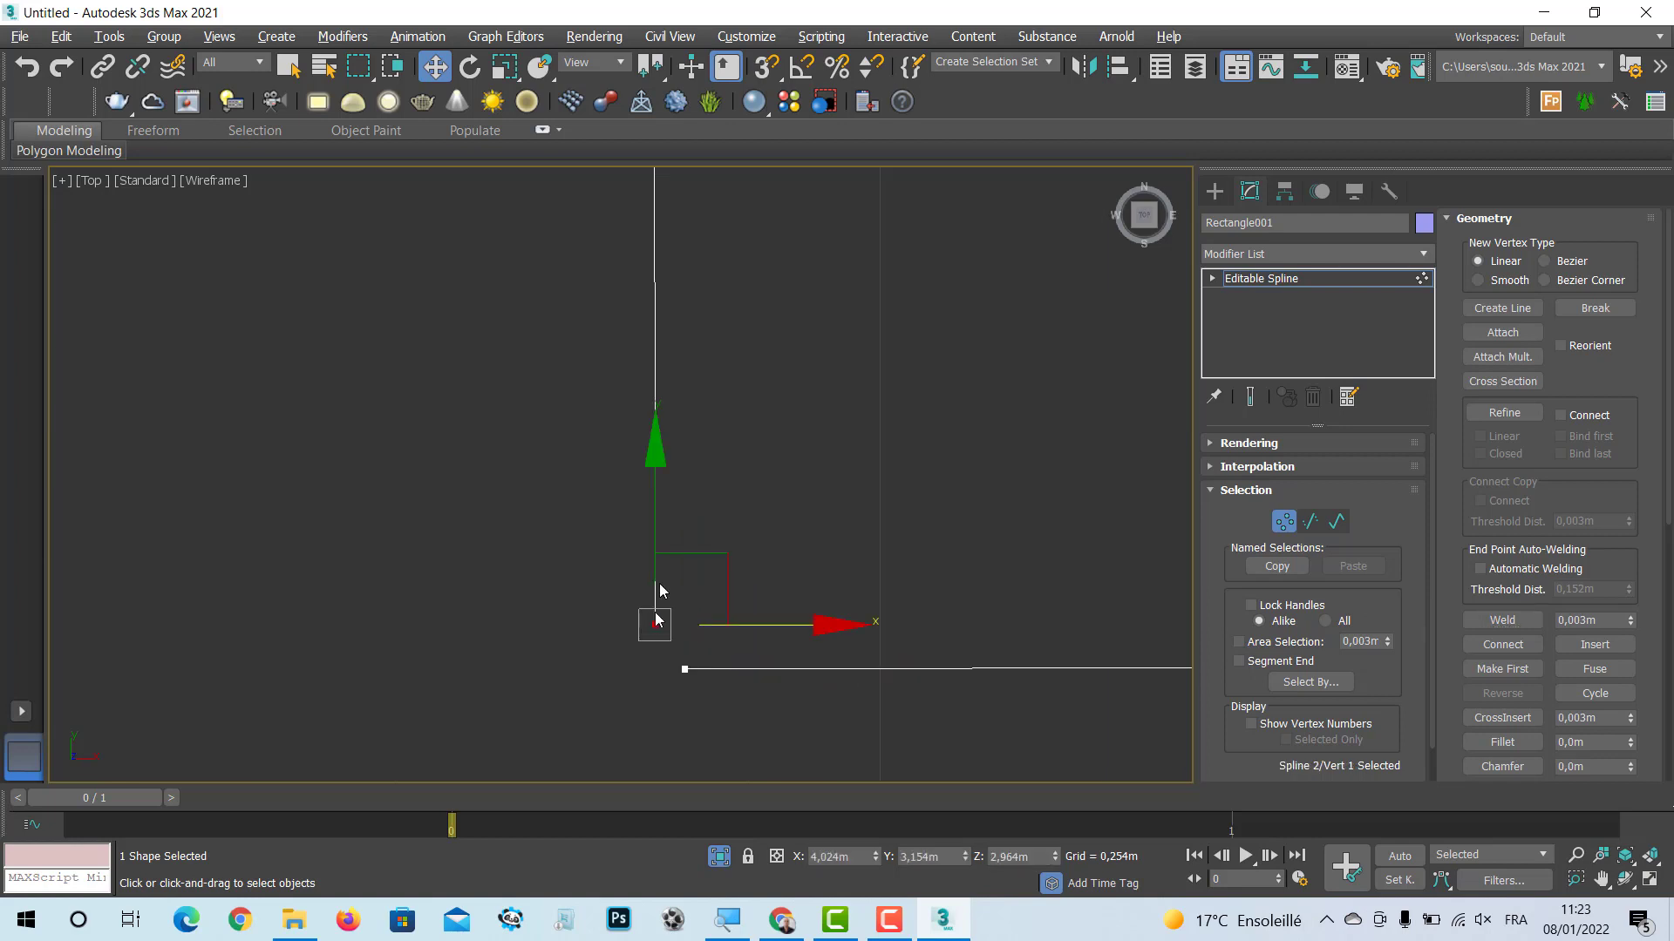
{"action": "left_click_drag", "start_coordinate": [657, 514], "coordinate": [657, 544]}
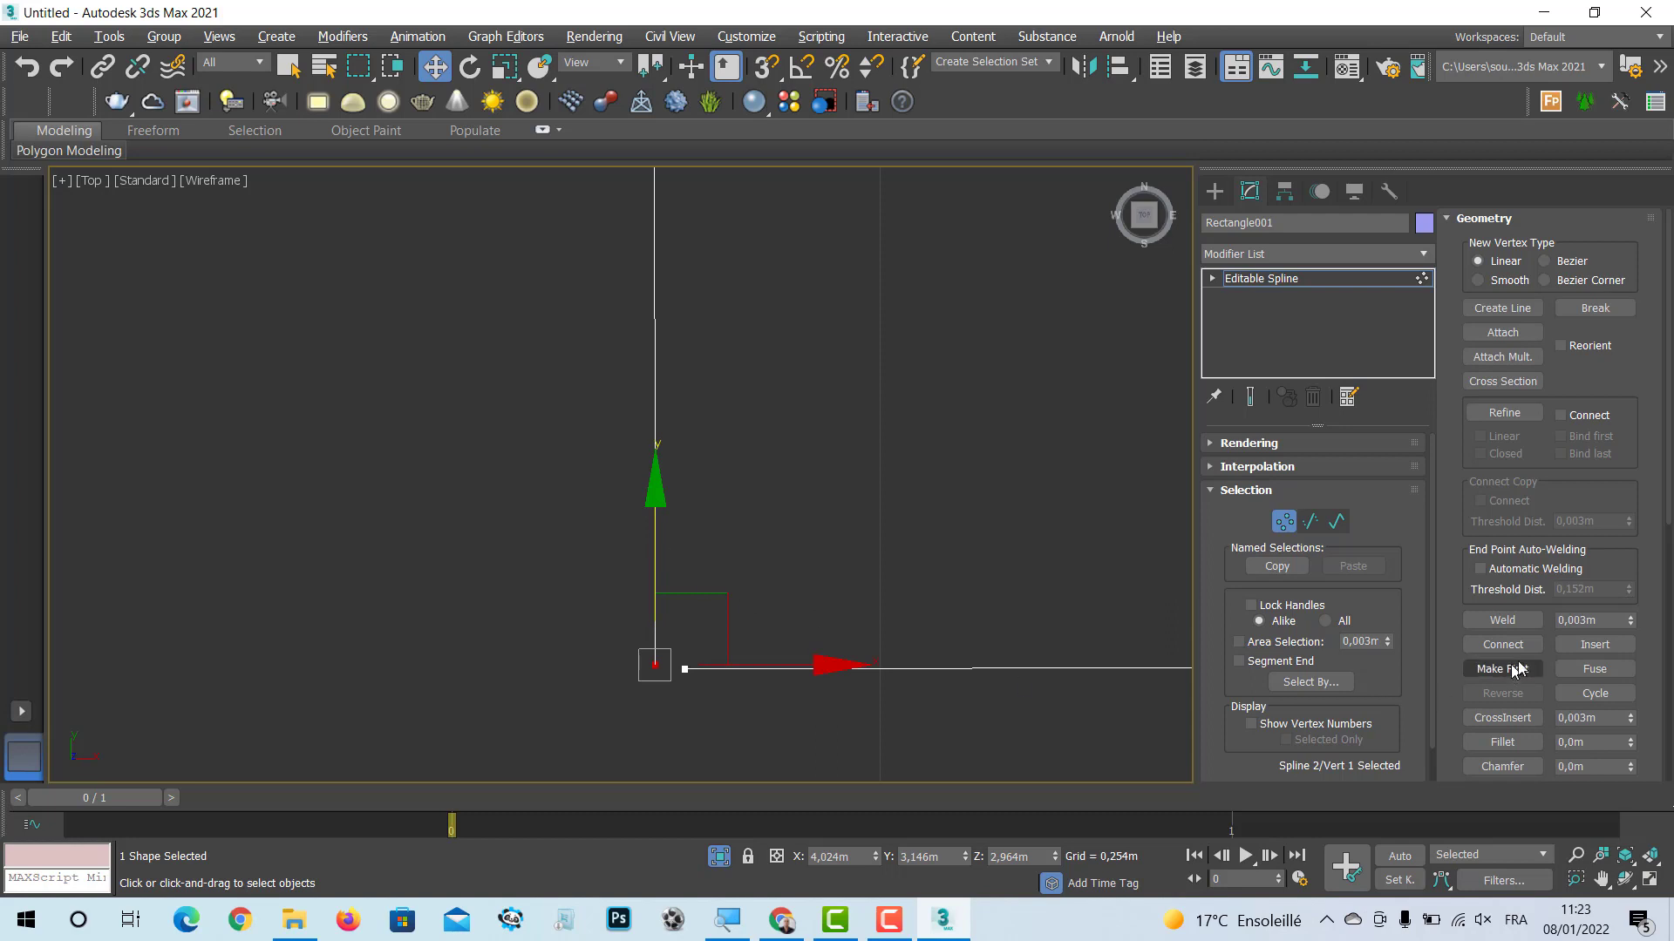
Step: Move the neighbouring open end left beside the lowered end vertex and weld the two together
{"action": "left_click", "coordinate": [732, 704]}
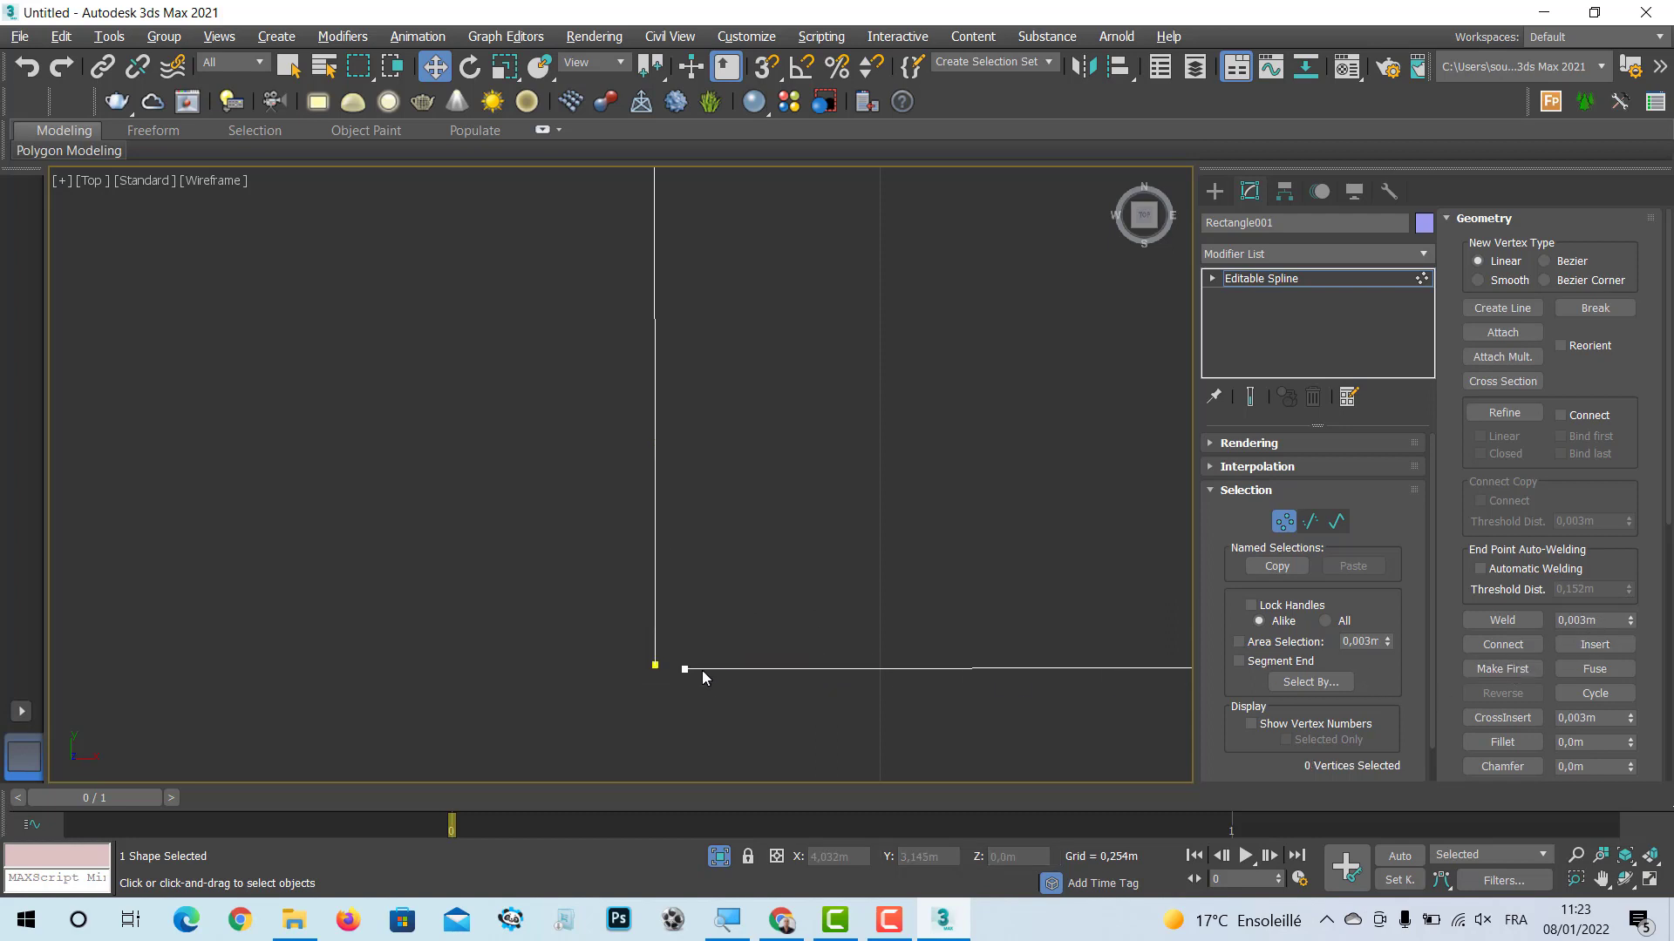
{"action": "left_click", "coordinate": [684, 670]}
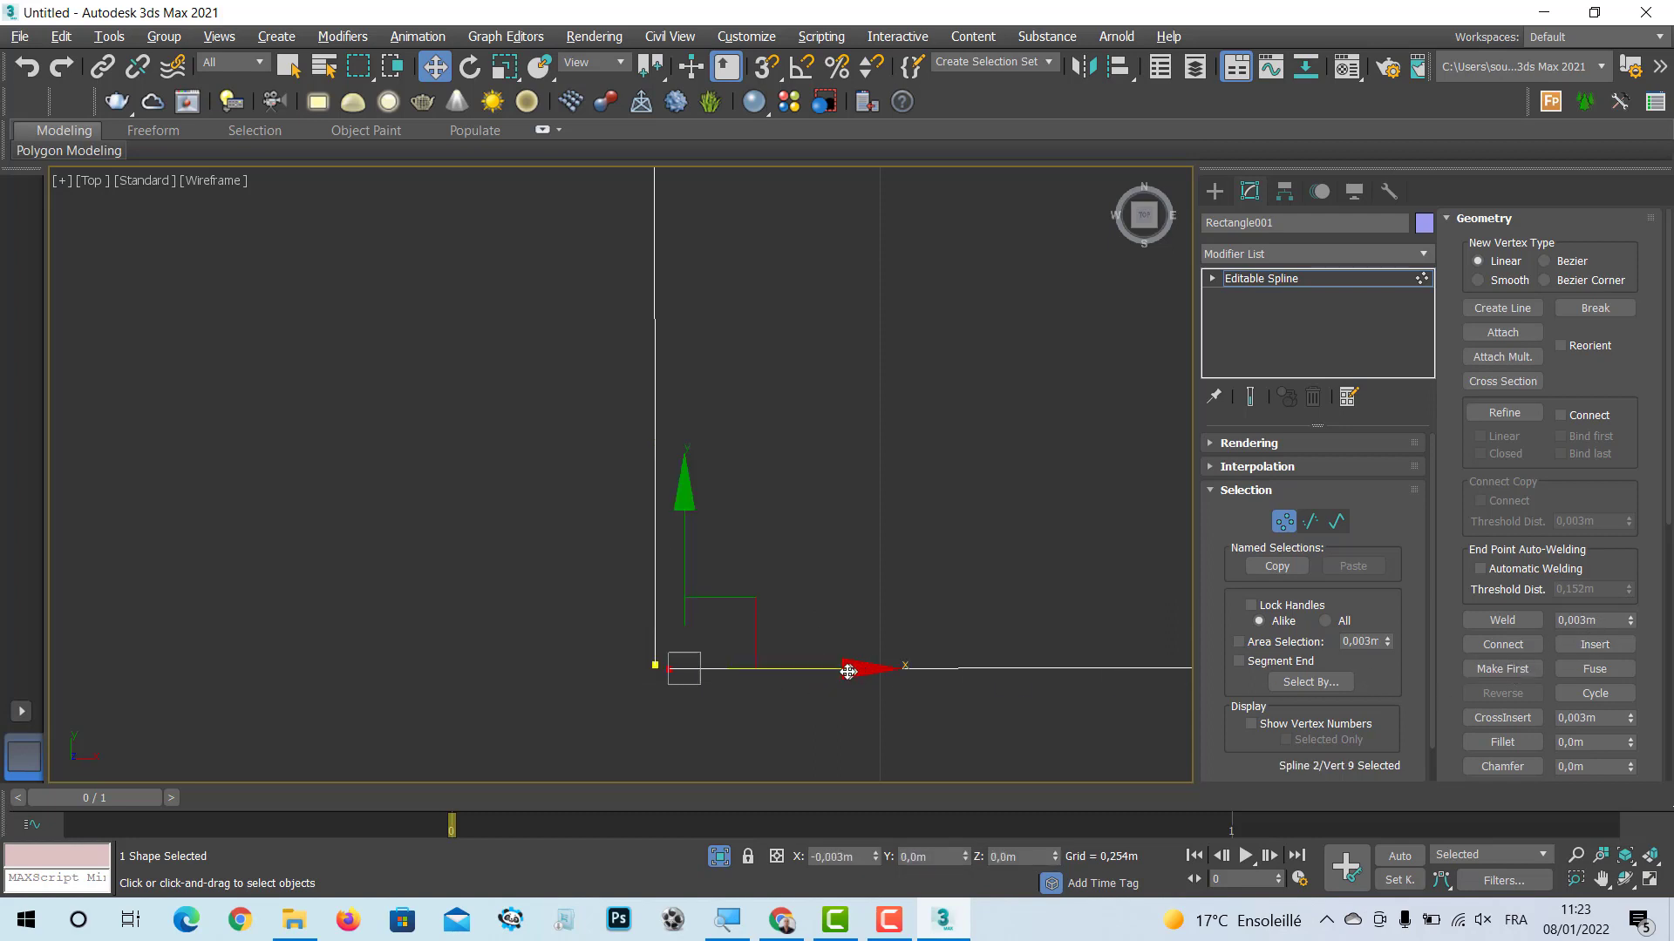
{"action": "left_click_drag", "start_coordinate": [843, 672], "coordinate": [743, 690]}
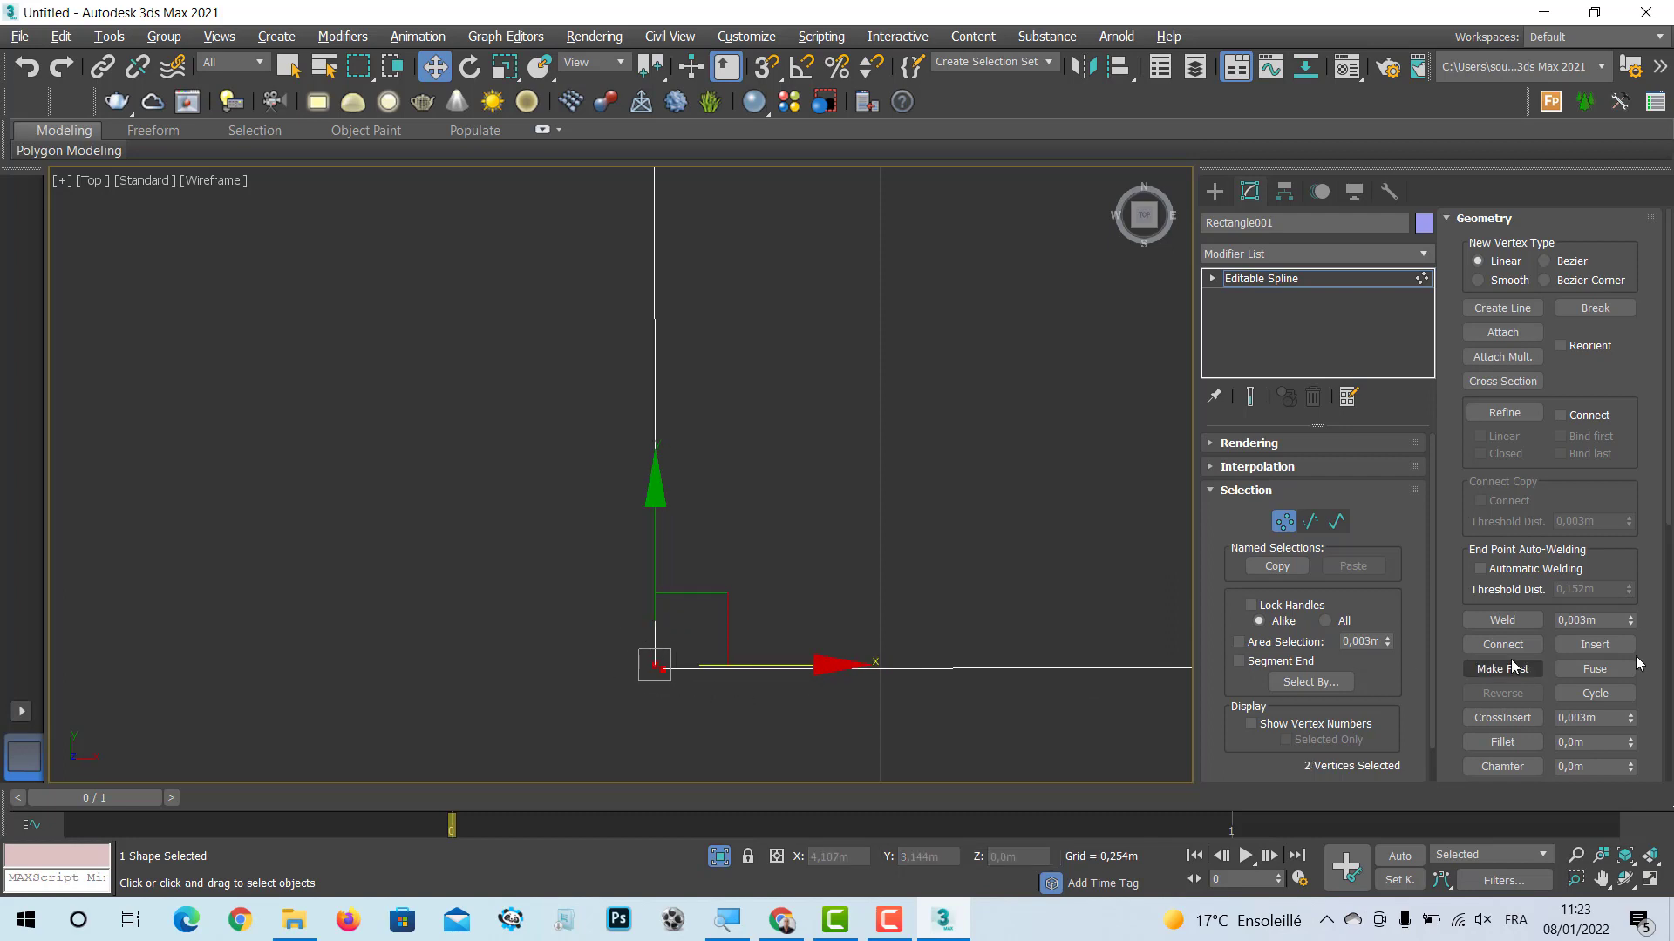
{"action": "left_click", "coordinate": [1502, 619]}
Step: Nudge the middle outline's upper-right corner into line with the welded corner below, check the other corners and finish vertex editing
{"action": "scroll", "coordinate": [897, 625], "scroll_direction": "down", "scroll_amount": 8}
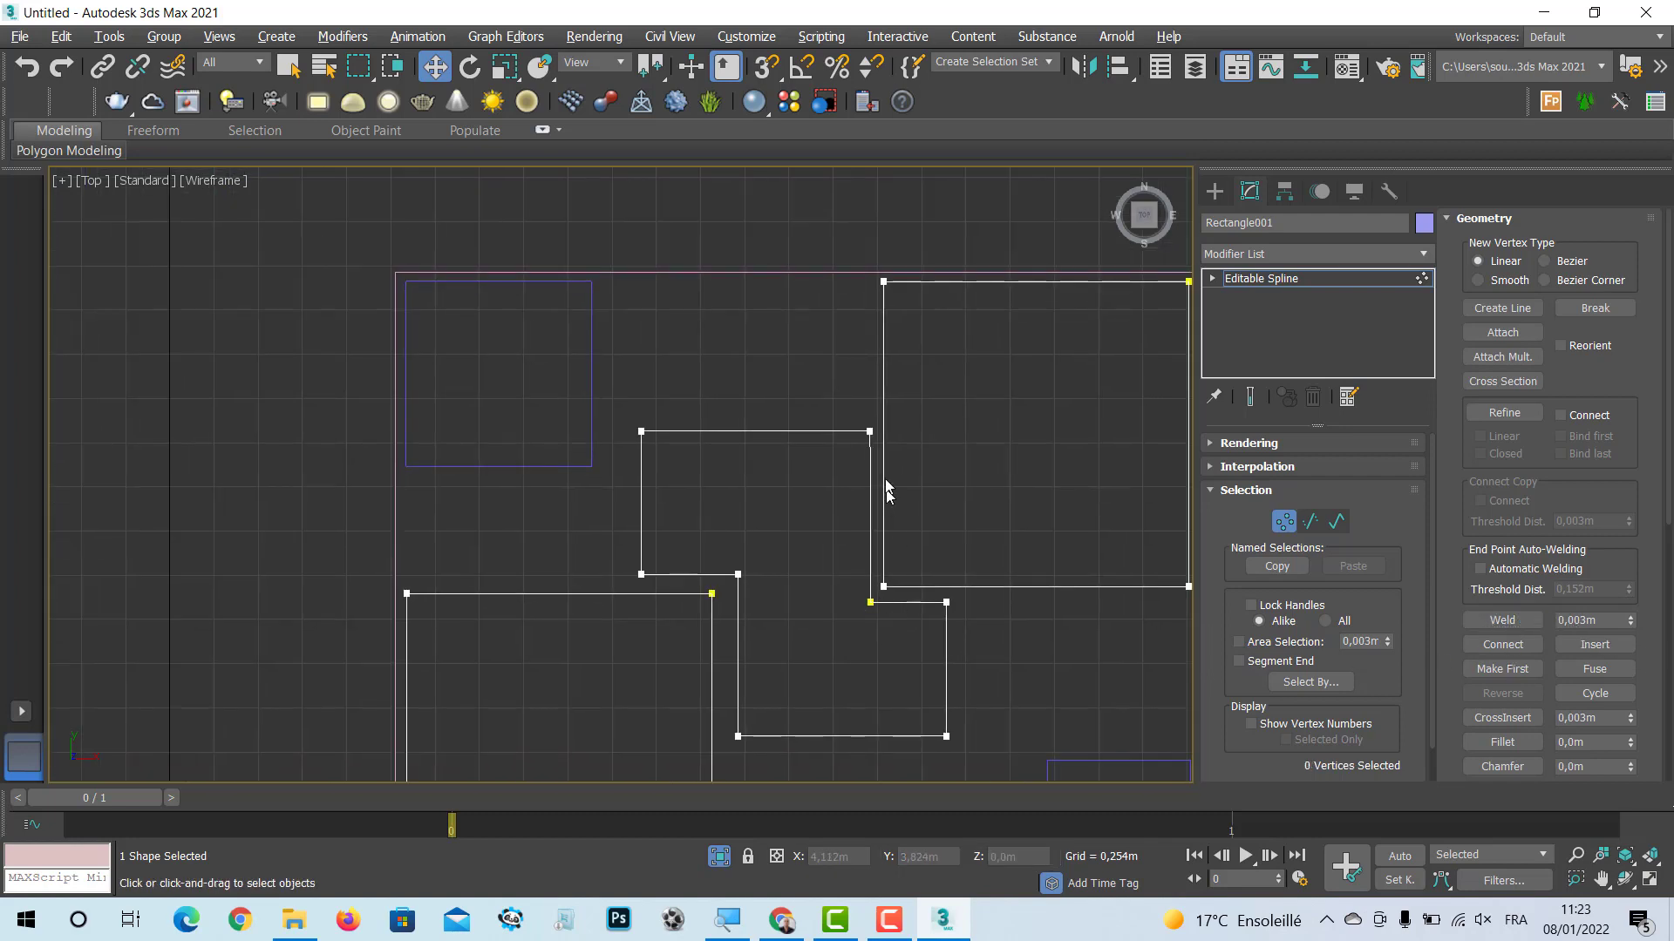
{"action": "left_click", "coordinate": [870, 431]}
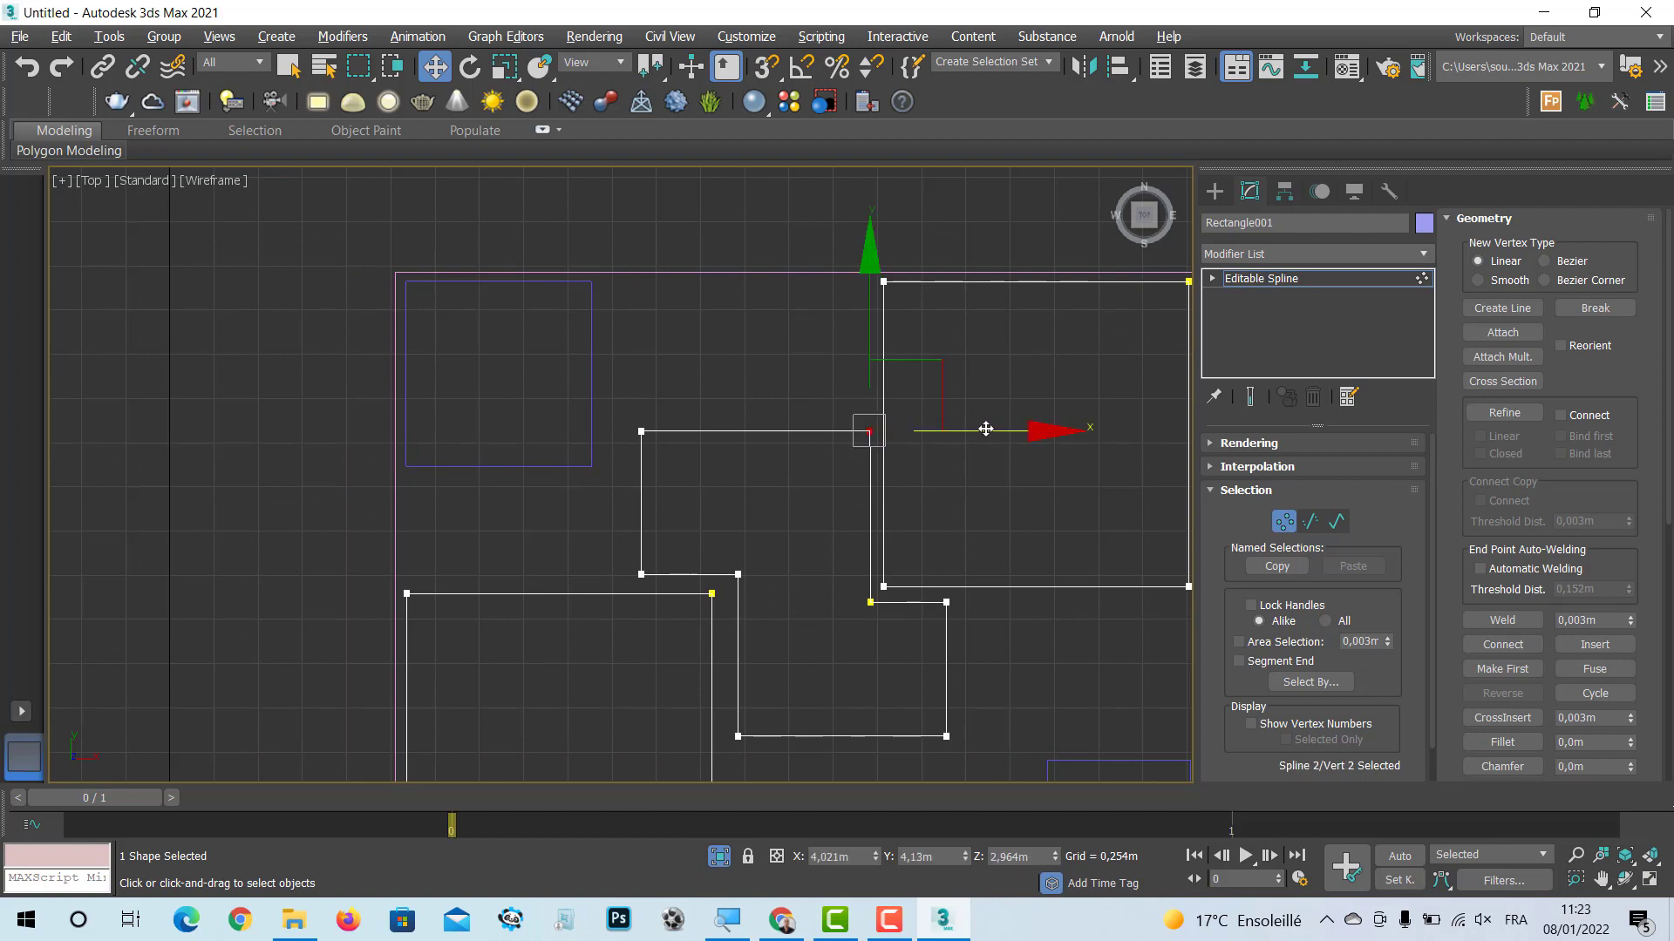
{"action": "left_click_drag", "start_coordinate": [986, 429], "coordinate": [985, 430]}
{"action": "left_click", "coordinate": [668, 459]}
{"action": "left_click", "coordinate": [641, 434]}
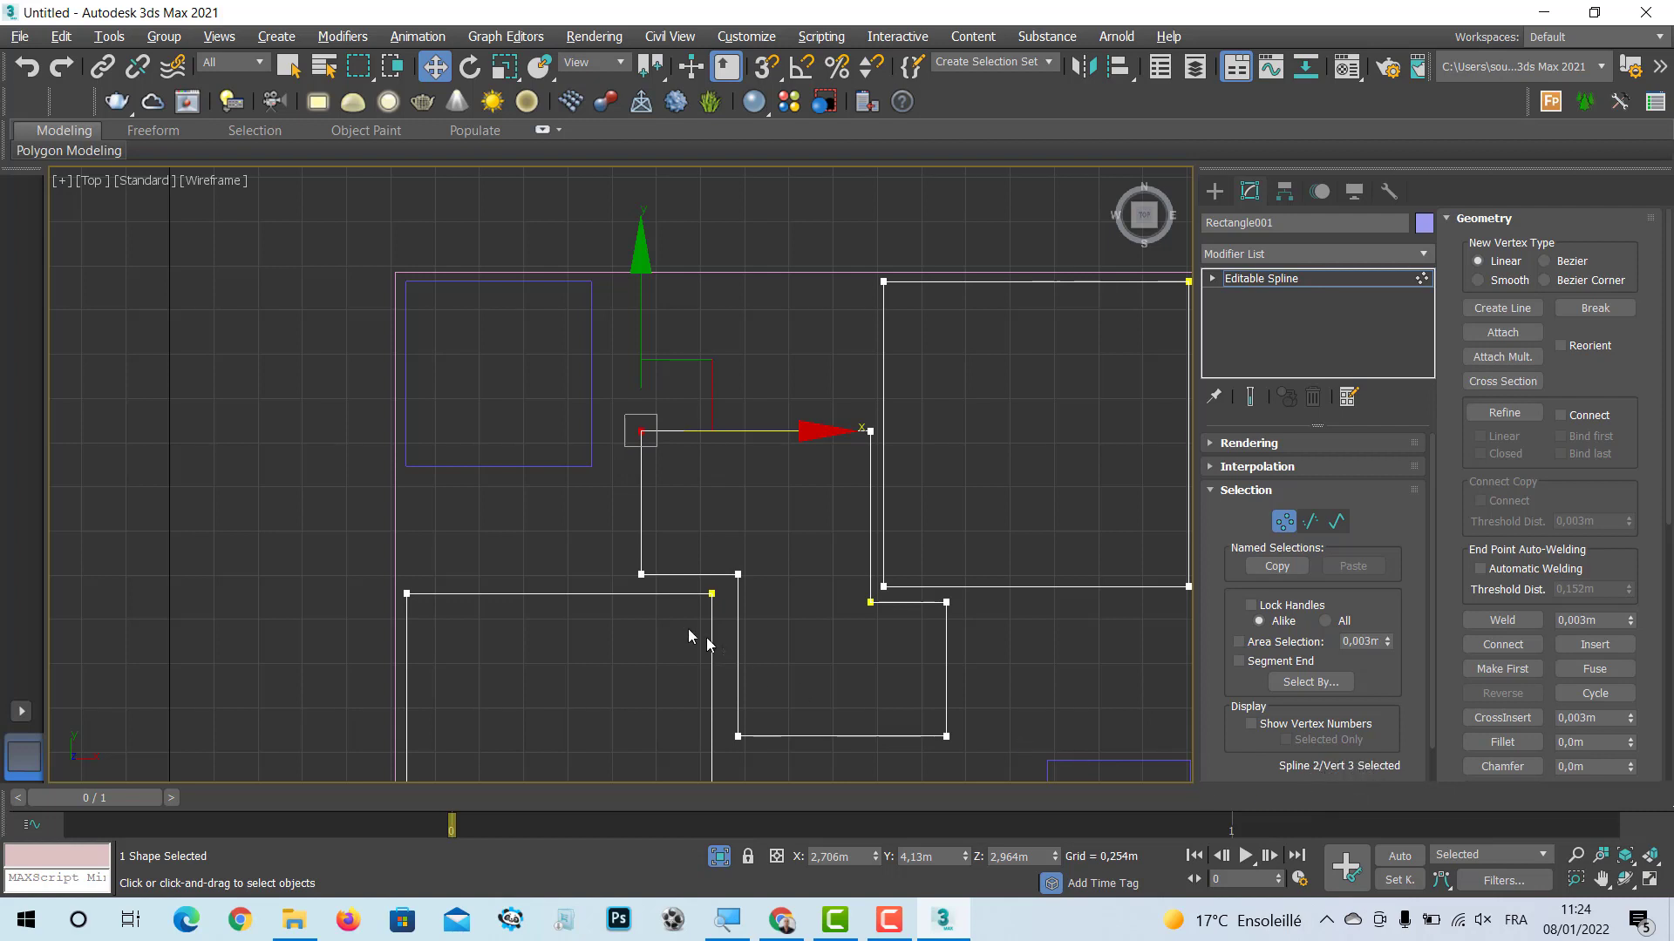
{"action": "left_click", "coordinate": [641, 574]}
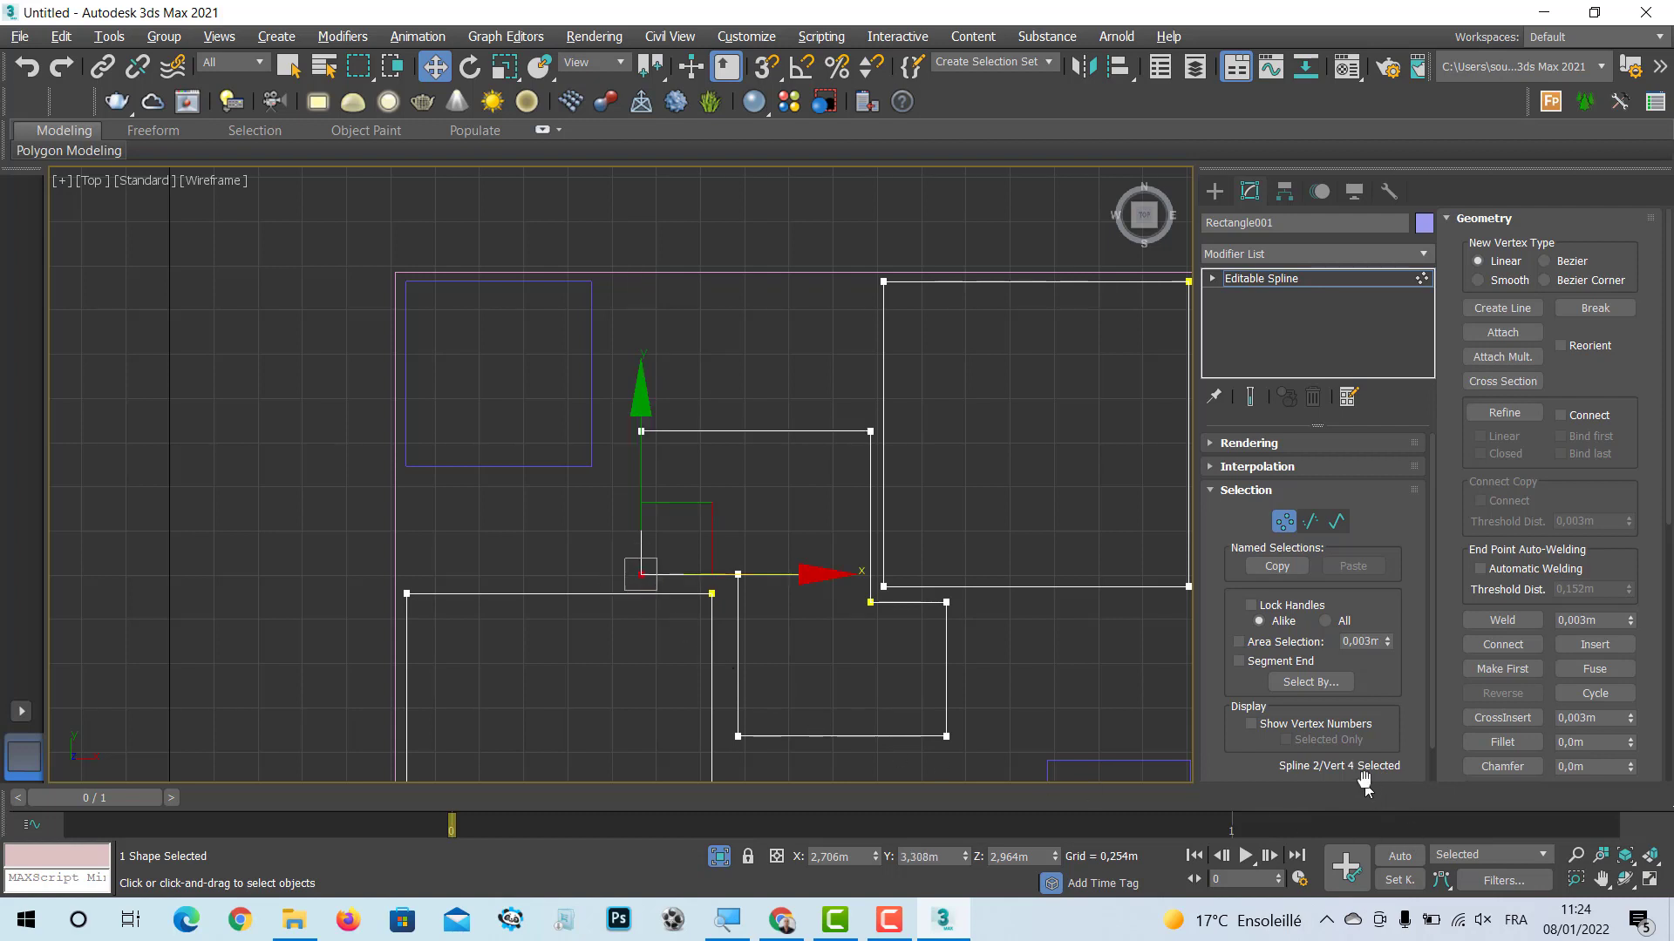
{"action": "left_click", "coordinate": [738, 574]}
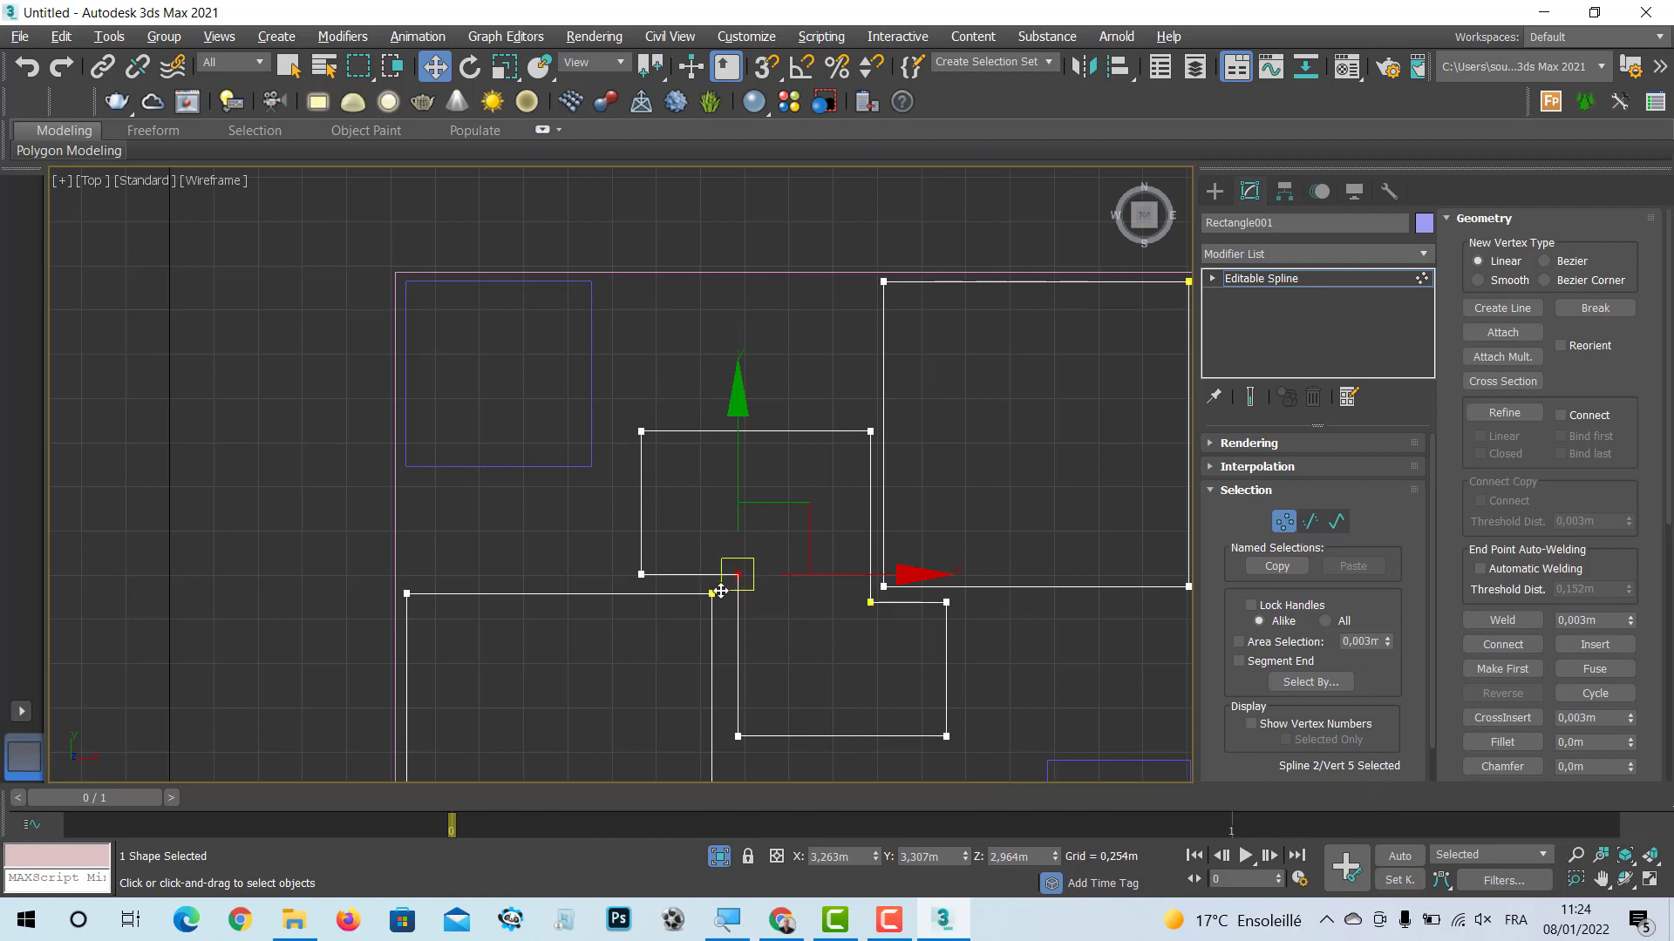
{"action": "left_click", "coordinate": [1284, 521]}
Step: Switch to the perspective view and apply an Extrude modifier with an amount of 0,051m to the joined spline
{"action": "middle_click_drag", "start_coordinate": [966, 613], "coordinate": [912, 603]}
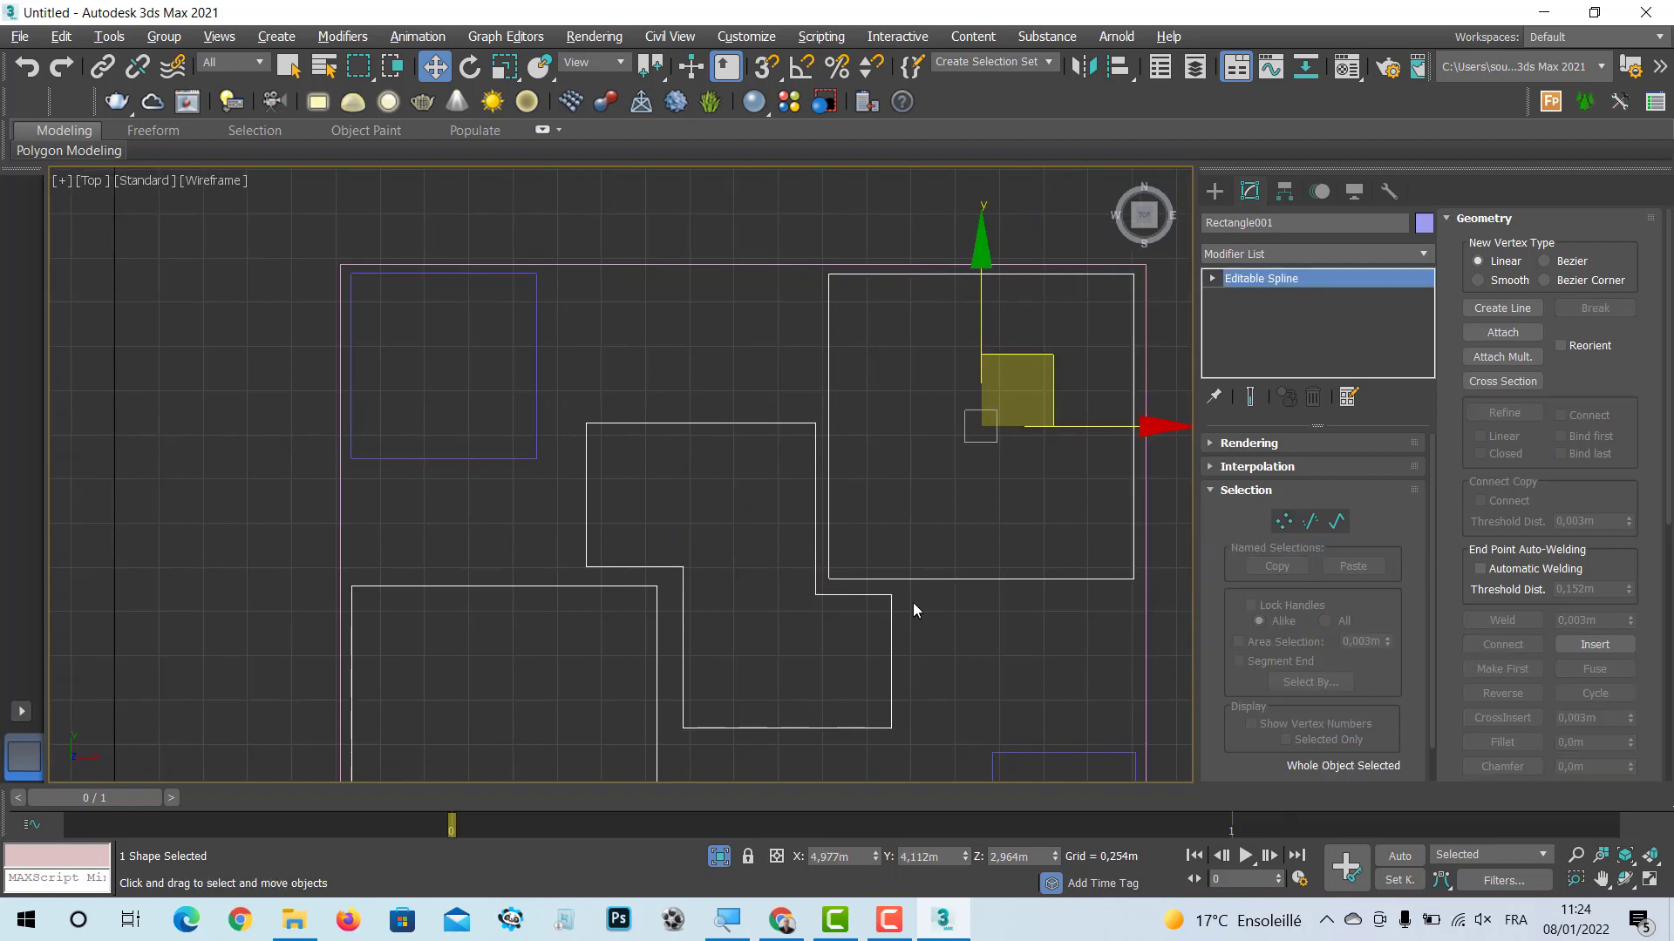
{"action": "key", "text": "alt+w"}
{"action": "middle_click_drag", "start_coordinate": [1002, 636], "coordinate": [744, 500], "text": "alt"}
{"action": "key", "text": "alt+w"}
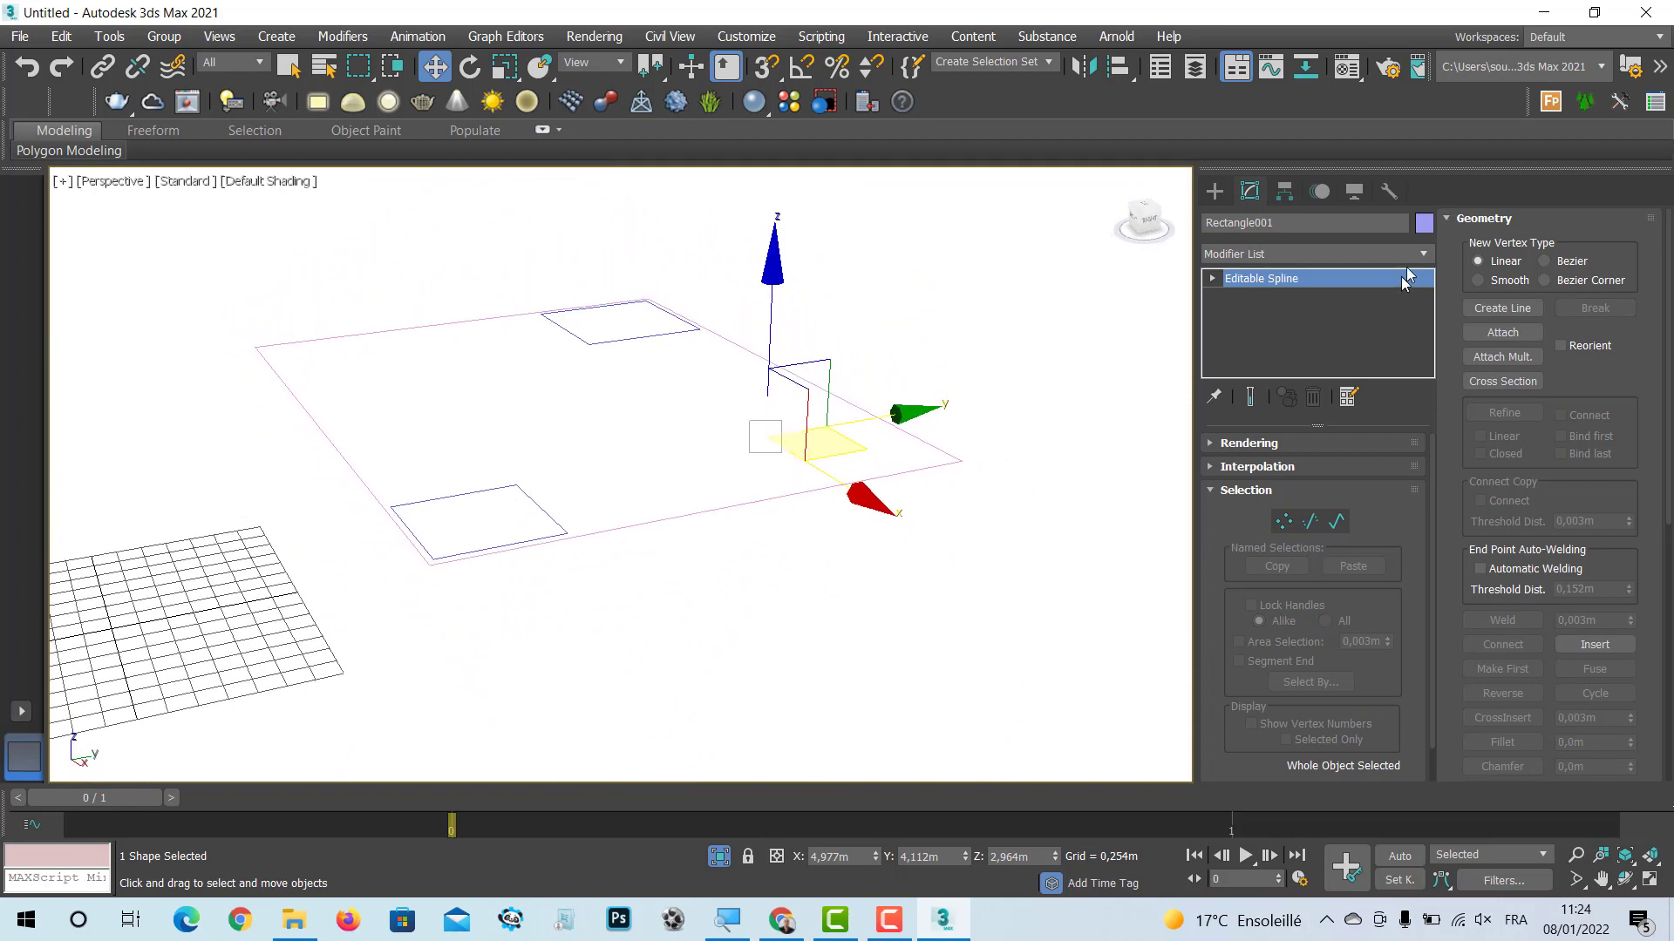
{"action": "left_click", "coordinate": [1424, 254]}
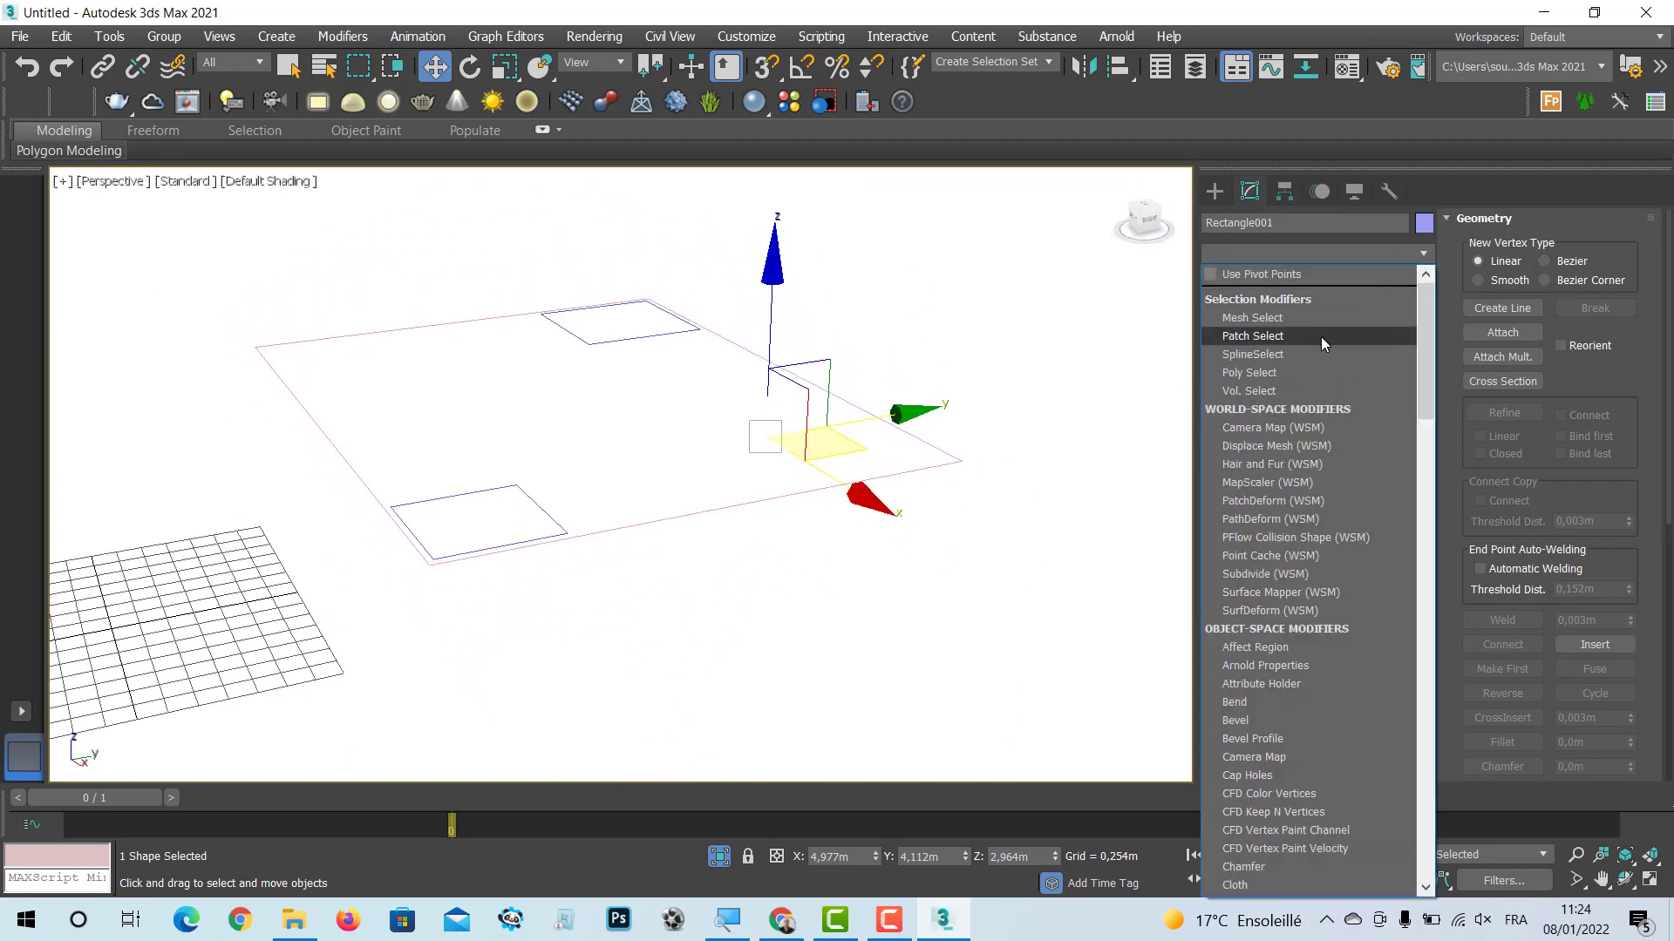
{"action": "scroll", "coordinate": [1321, 337], "scroll_direction": "down", "scroll_amount": 1}
{"action": "type", "text": "ex"}
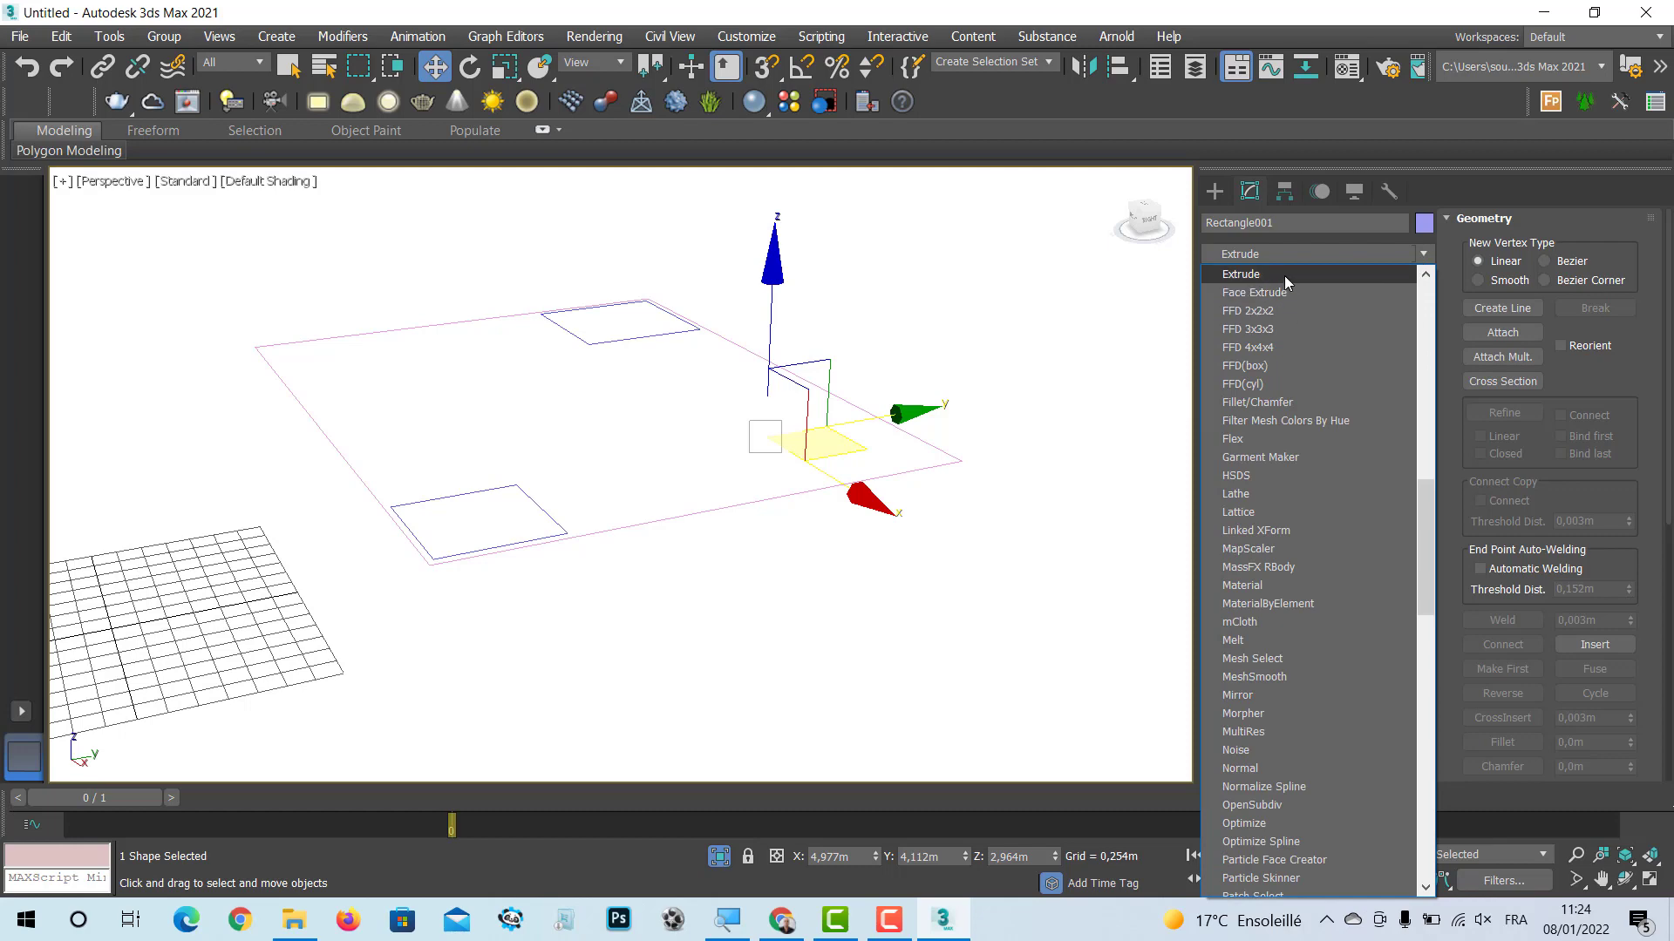
{"action": "left_click", "coordinate": [1284, 276]}
Step: Instance the joined spline's Extrude modifier onto both small corner squares and end the isolation to bring back the whole room
{"action": "middle_click_drag", "start_coordinate": [614, 413], "coordinate": [638, 480]}
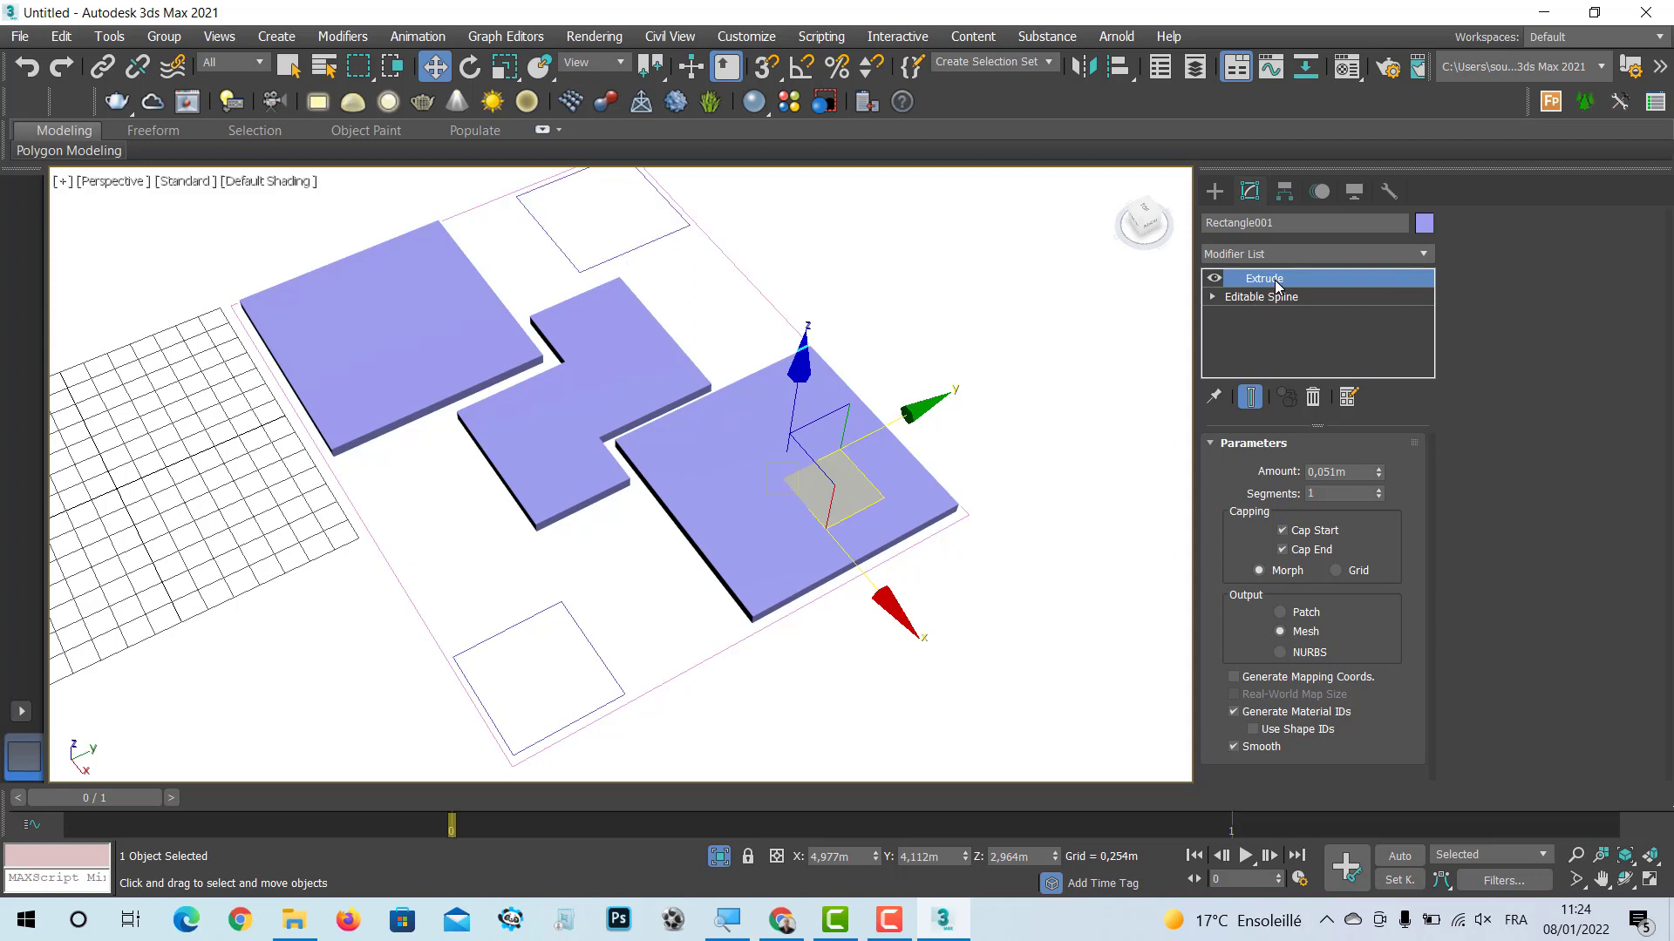
{"action": "left_click_drag", "start_coordinate": [1275, 280], "coordinate": [635, 290]}
{"action": "left_click_drag", "start_coordinate": [622, 260], "coordinate": [620, 262], "text": "ctrl"}
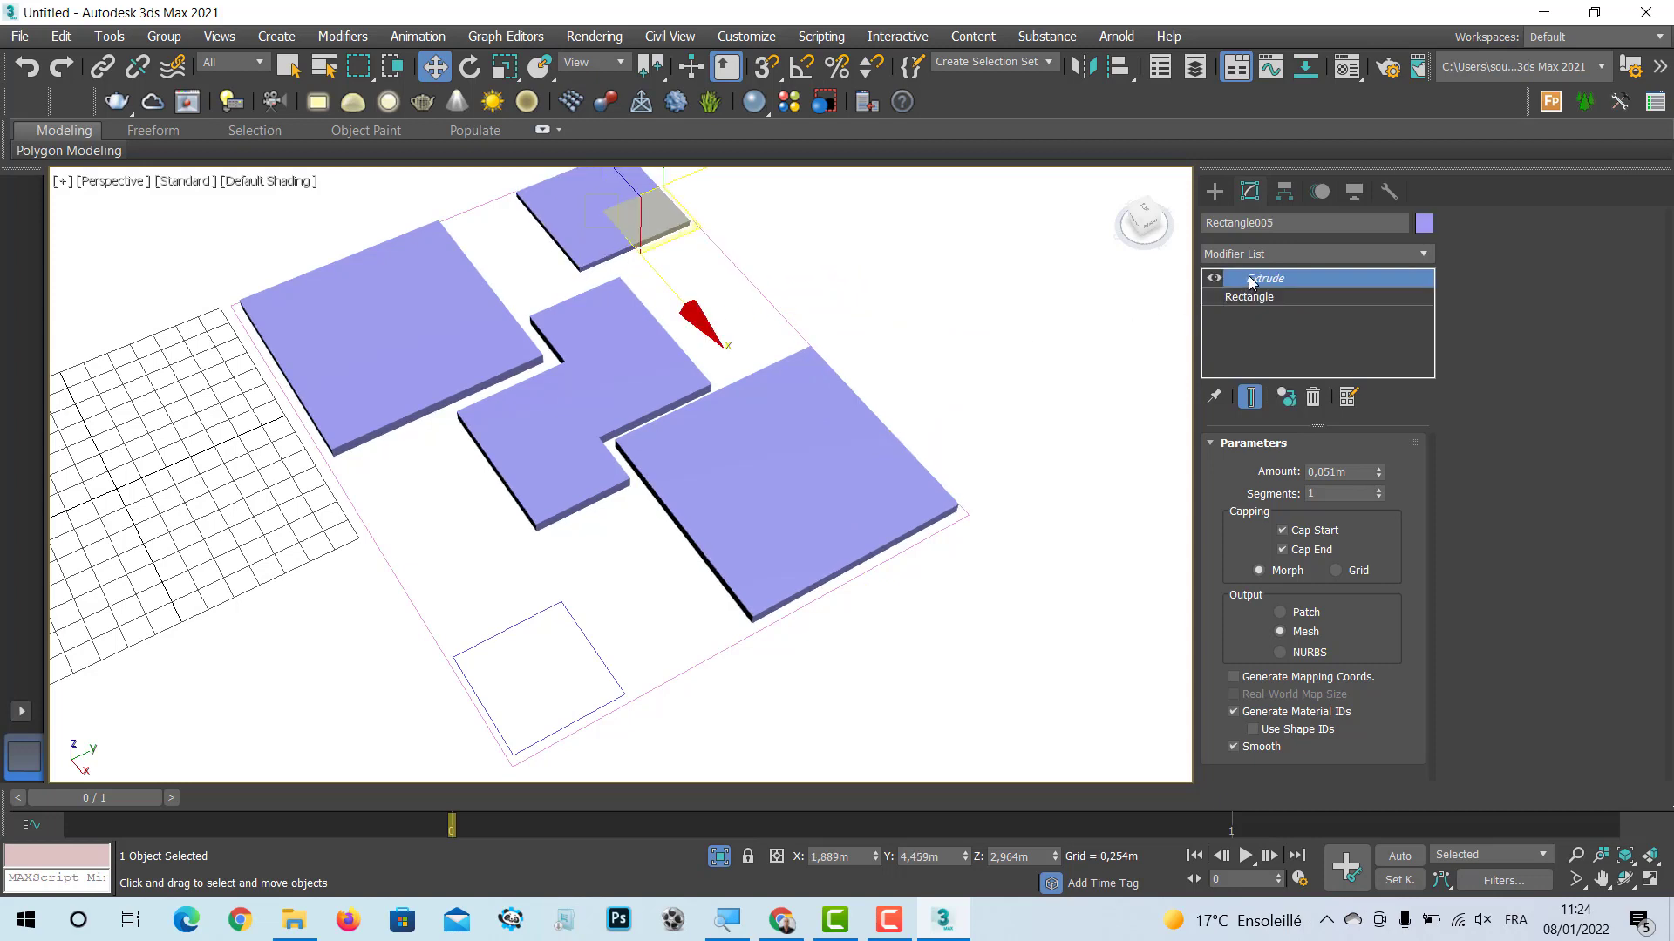
{"action": "left_click_drag", "start_coordinate": [1252, 281], "coordinate": [589, 643], "text": "shift"}
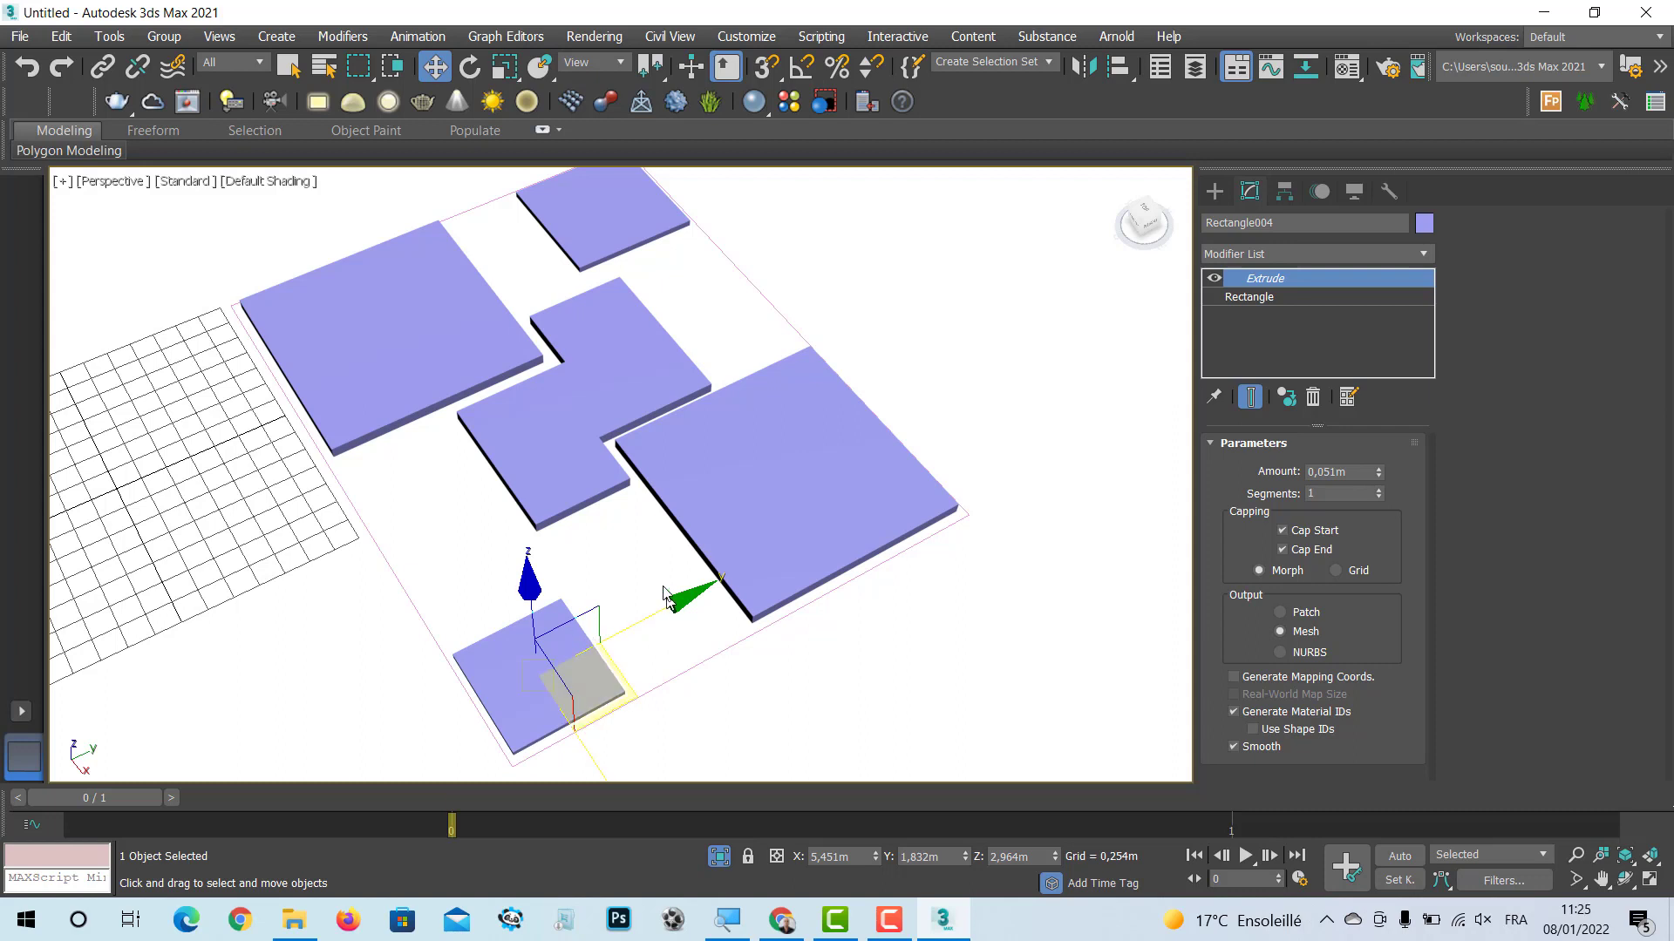
{"action": "left_click", "coordinate": [720, 856]}
{"action": "middle_click_drag", "start_coordinate": [655, 544], "coordinate": [727, 549], "text": "alt"}
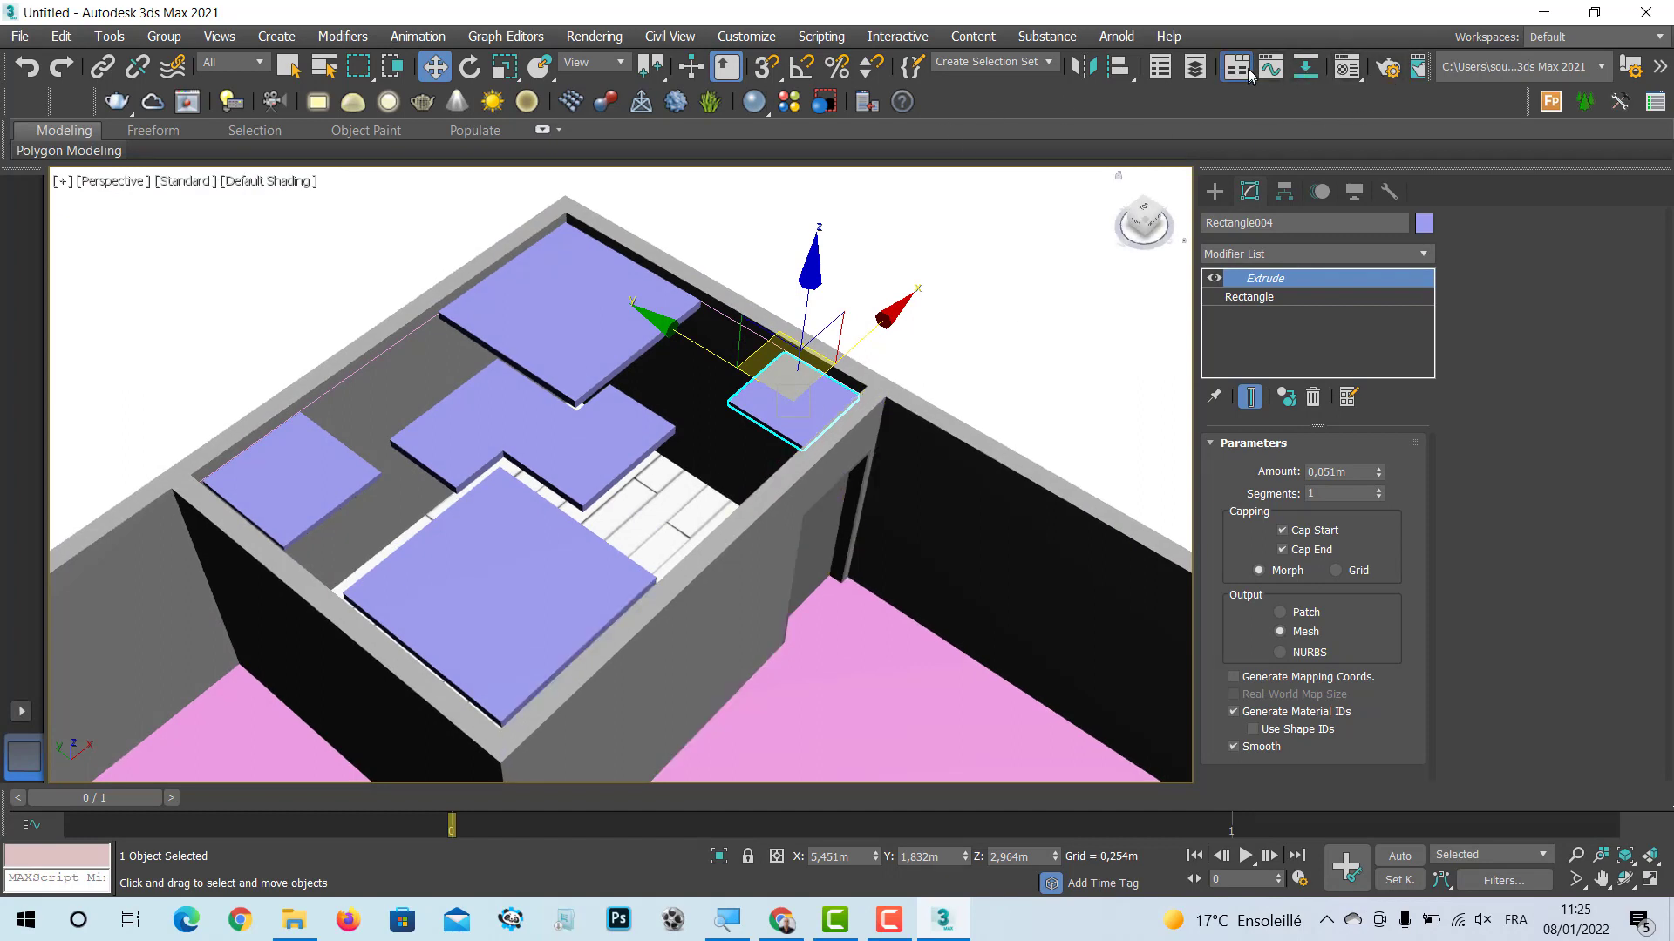
Step: Browse the scene's layers and objects in the Layer Explorer, including the rev sol floor shapes and the contents of the rezdech layer
{"action": "left_click", "coordinate": [1194, 69]}
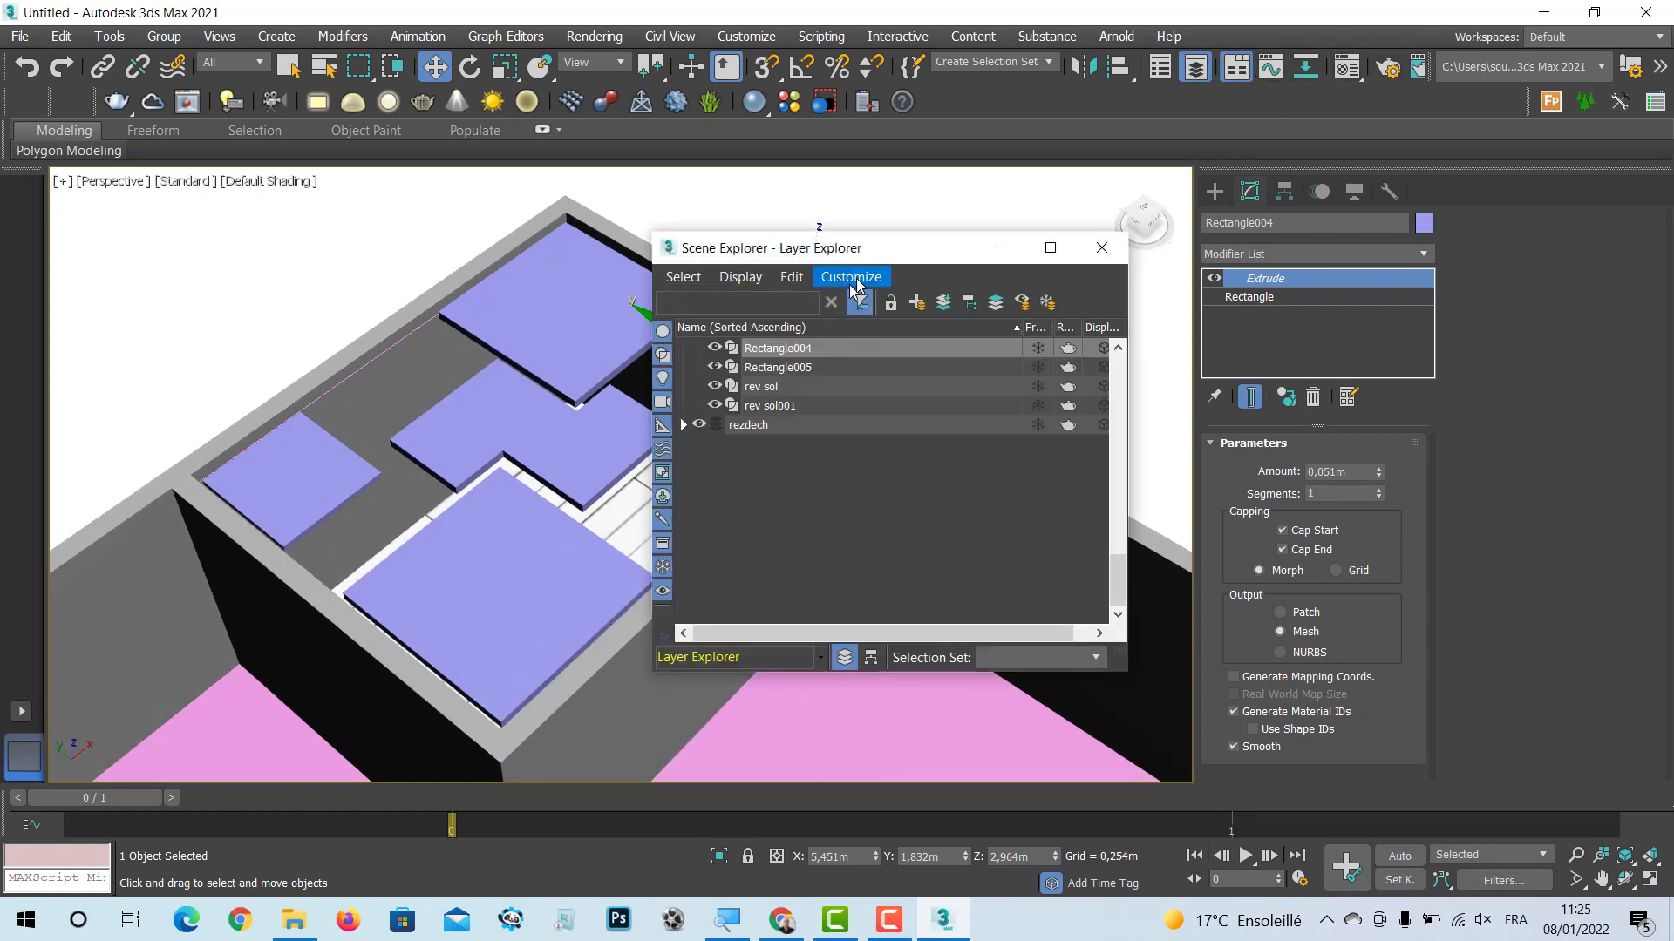
{"action": "left_click", "coordinate": [758, 477]}
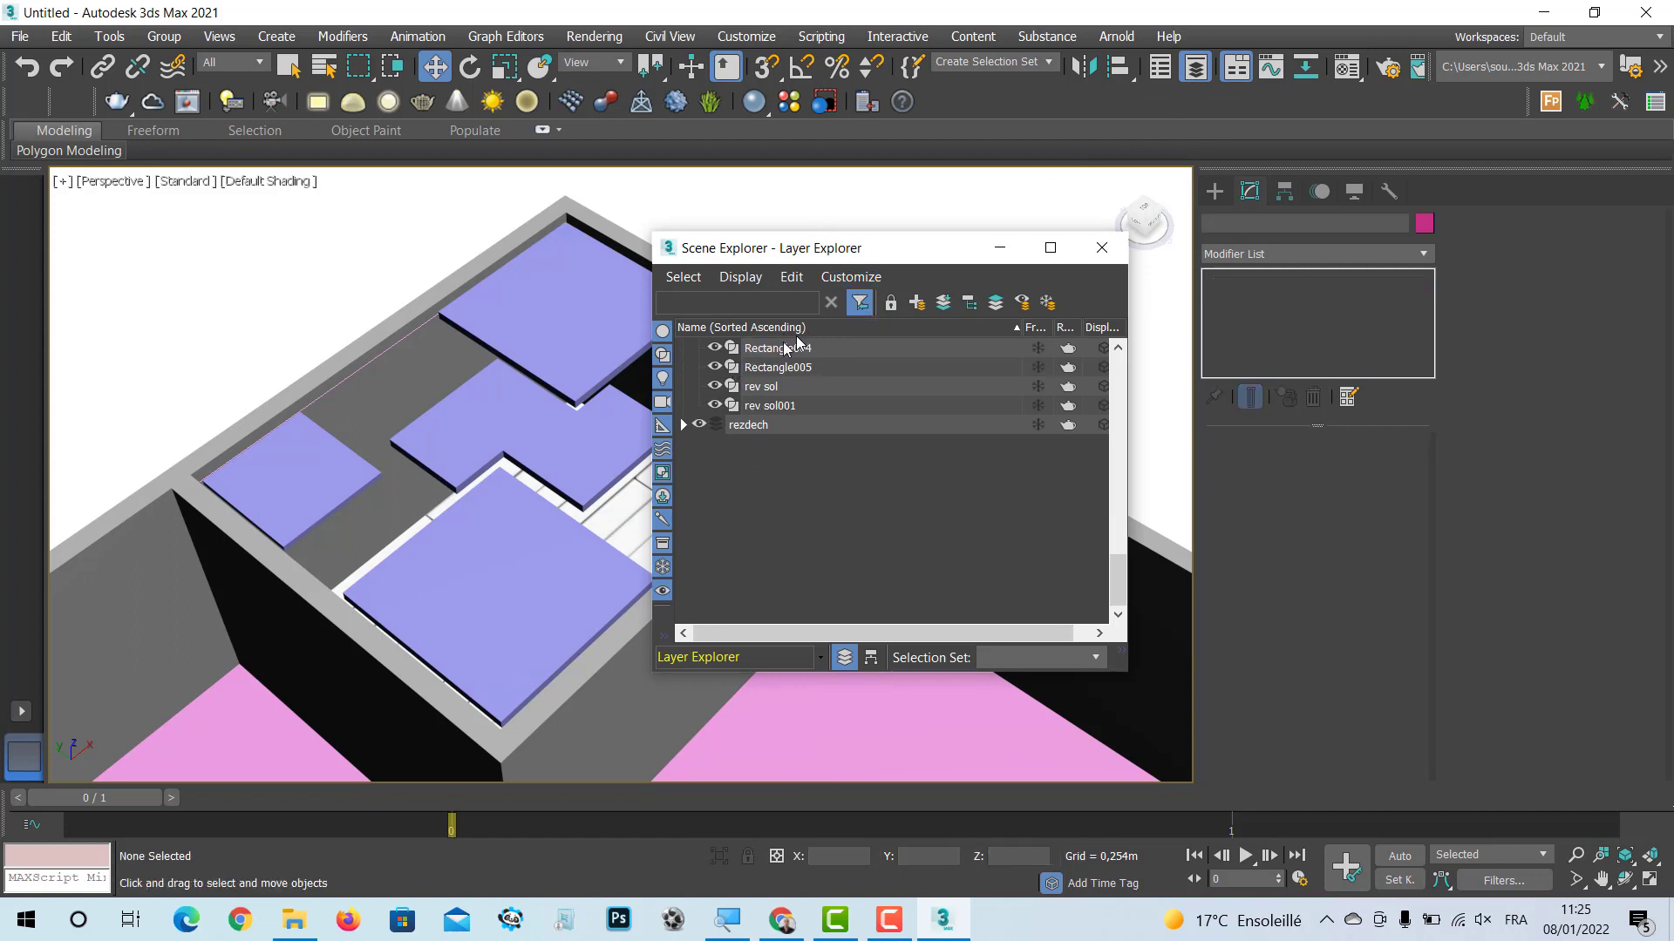
{"action": "left_click", "coordinate": [757, 351]}
{"action": "left_click", "coordinate": [760, 388]}
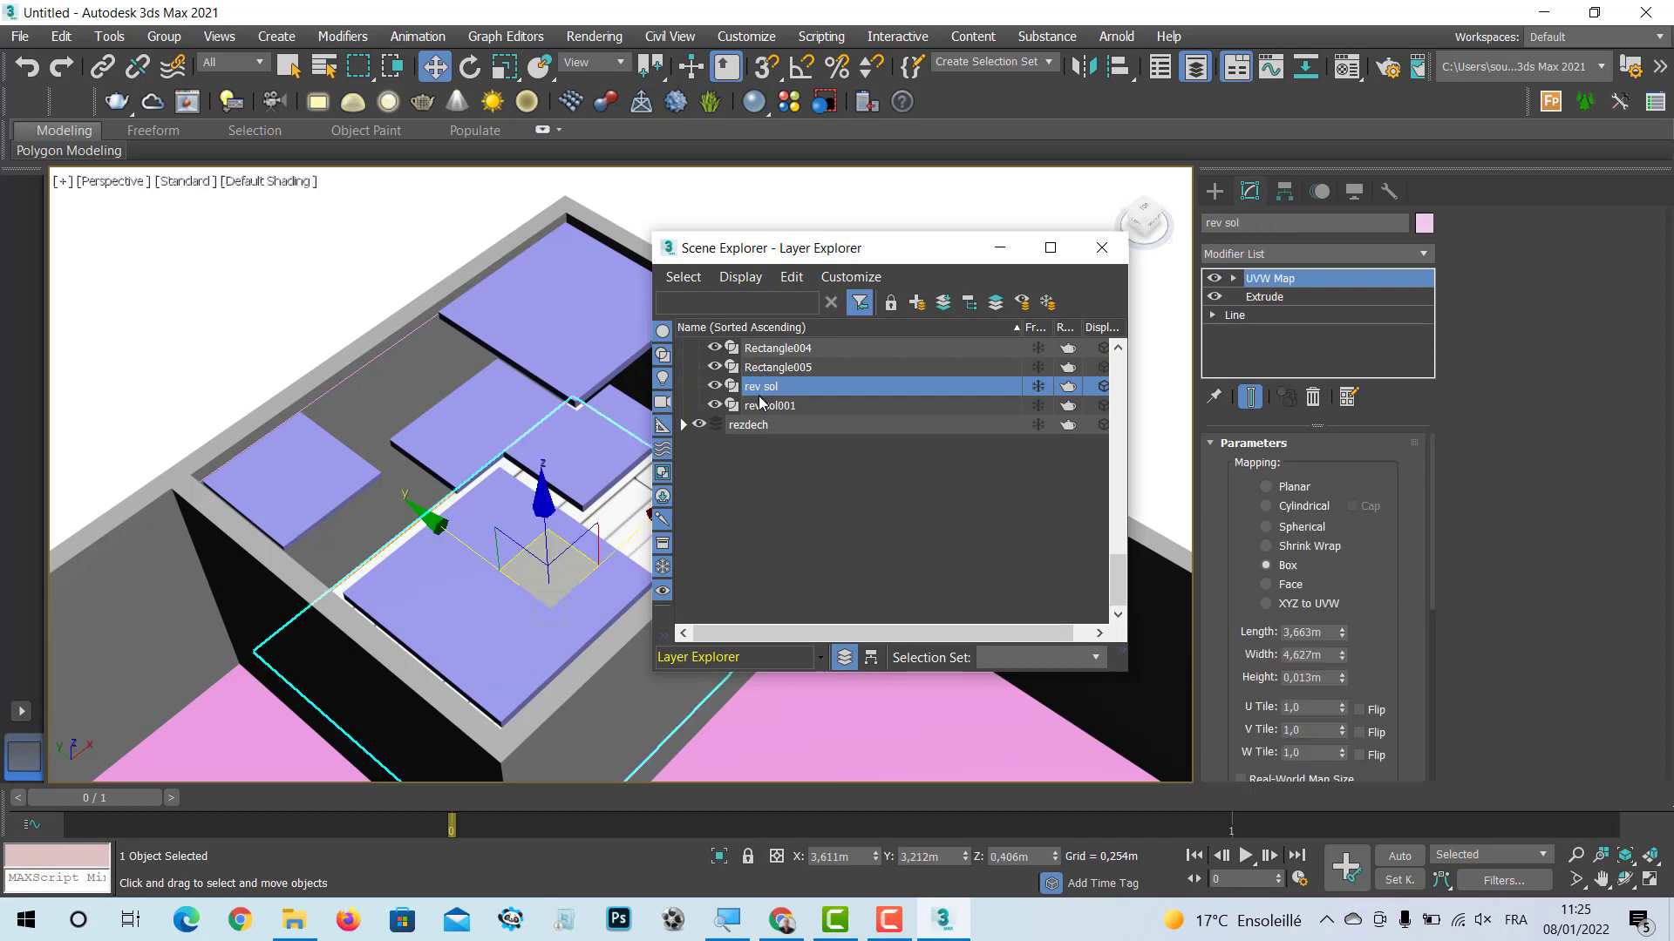
{"action": "left_click", "coordinate": [771, 369]}
{"action": "left_click", "coordinate": [779, 350]}
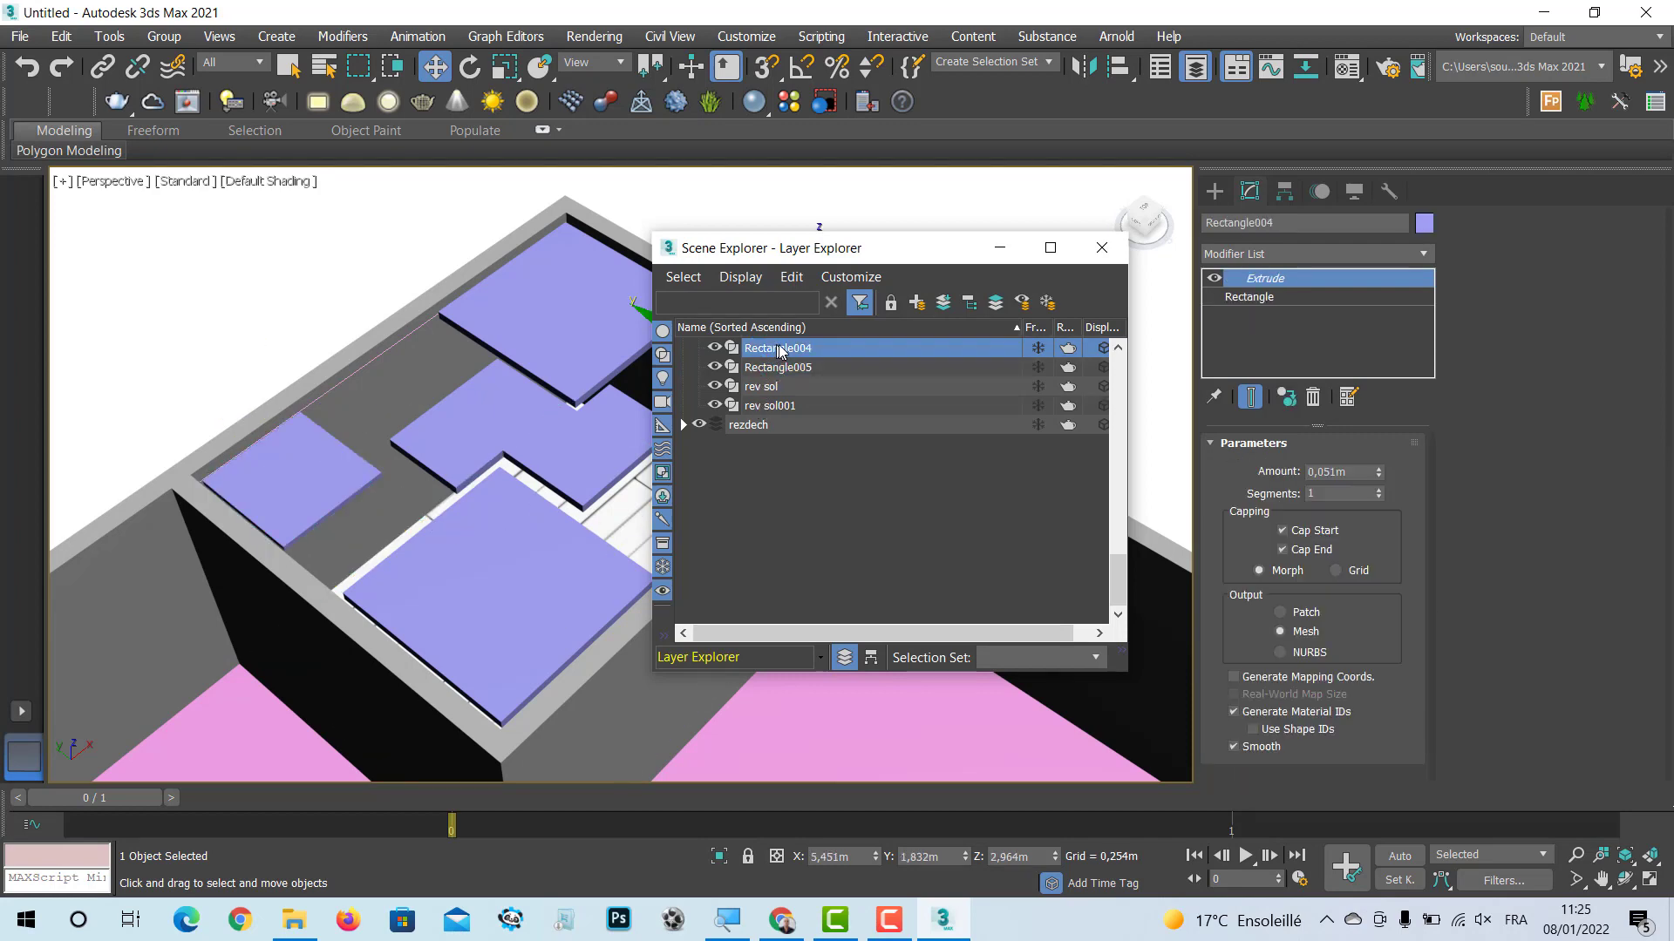
{"action": "left_click_drag", "start_coordinate": [915, 259], "coordinate": [1118, 261]}
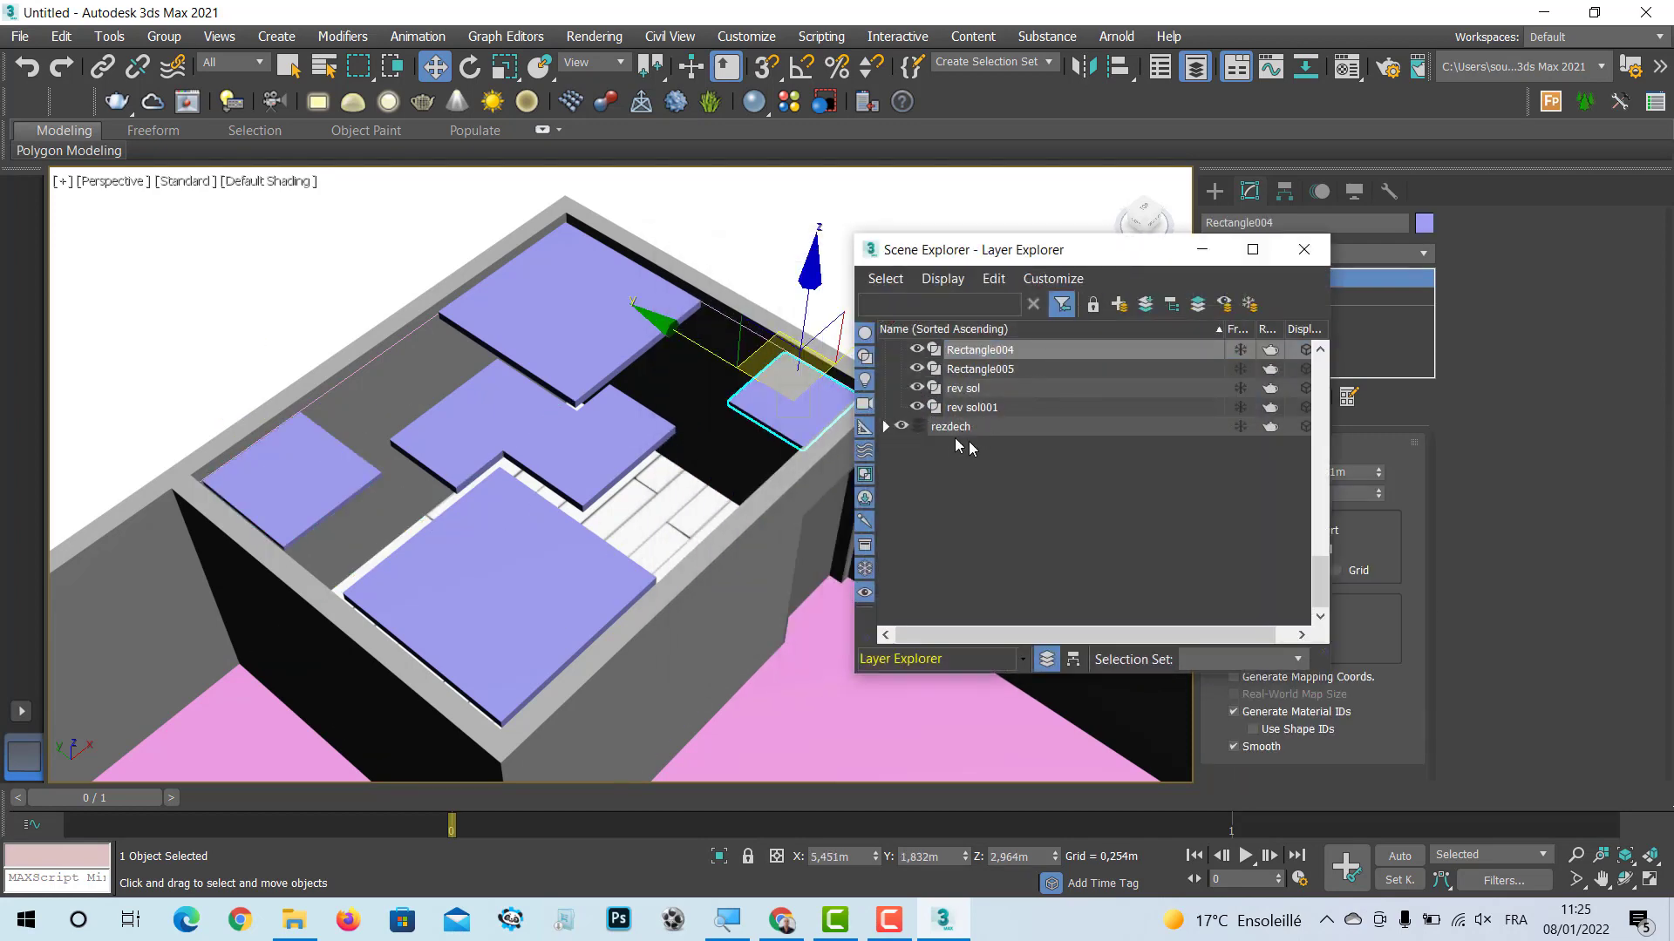
{"action": "left_click", "coordinate": [920, 388]}
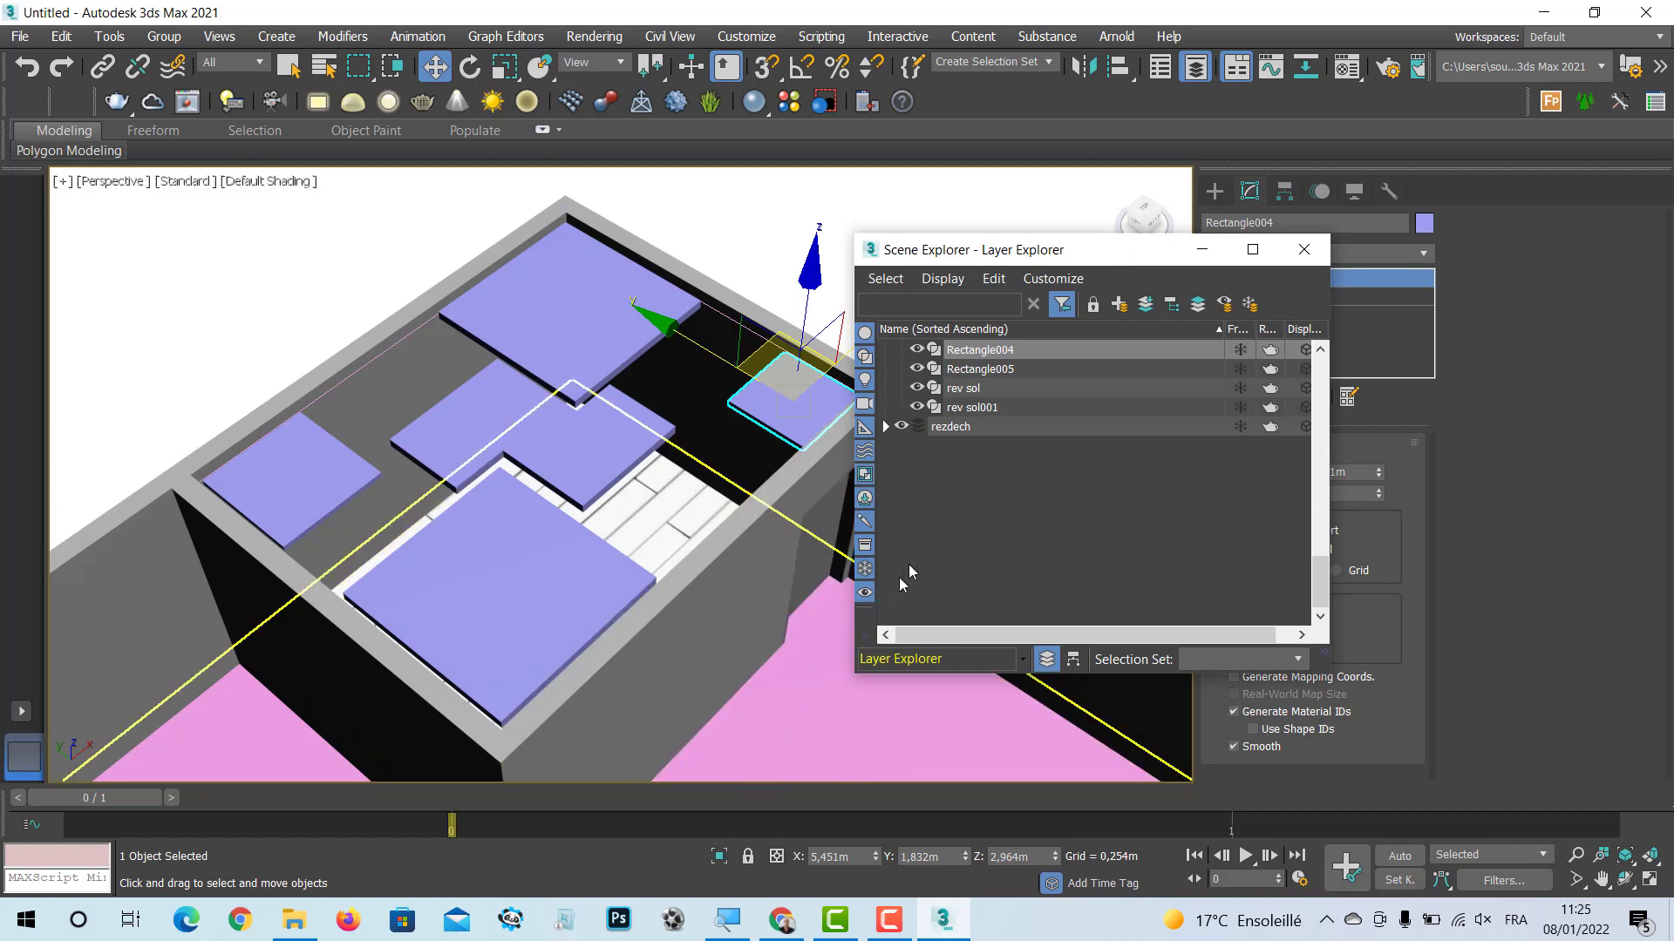
{"action": "left_click", "coordinate": [887, 427]}
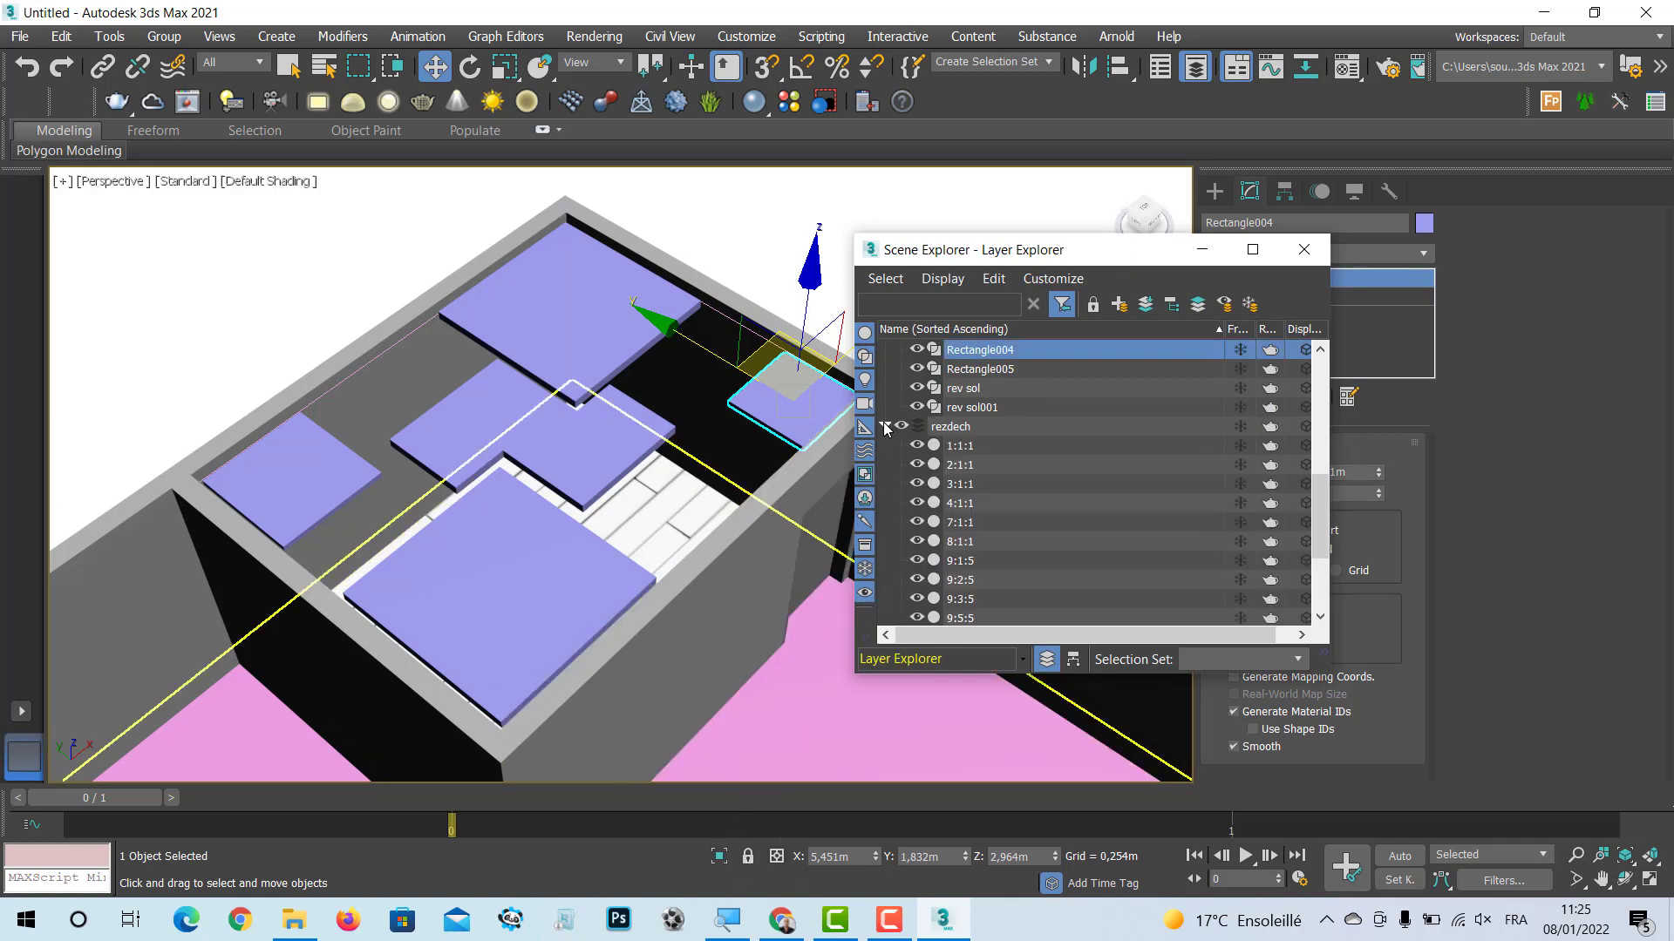
{"action": "left_click", "coordinate": [887, 426]}
{"action": "scroll", "coordinate": [1059, 383], "scroll_direction": "up", "scroll_amount": 5}
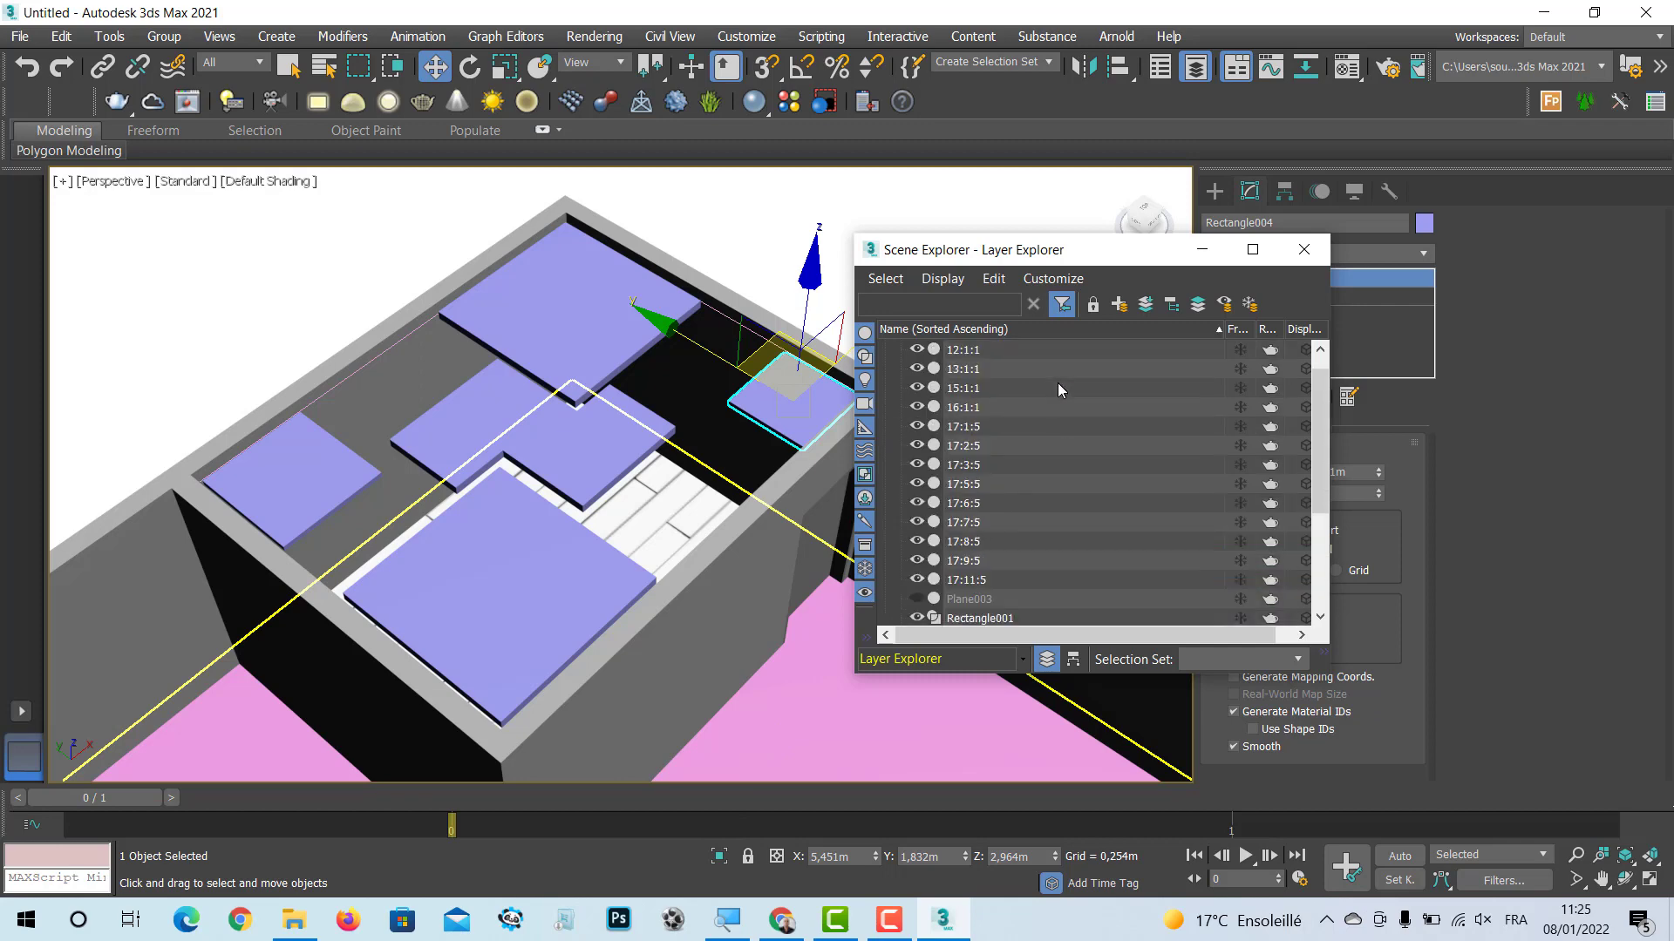
Step: Collapse the 1er etage layer and switch its visibility off and on to check which objects belong to it
{"action": "left_click", "coordinate": [888, 369]}
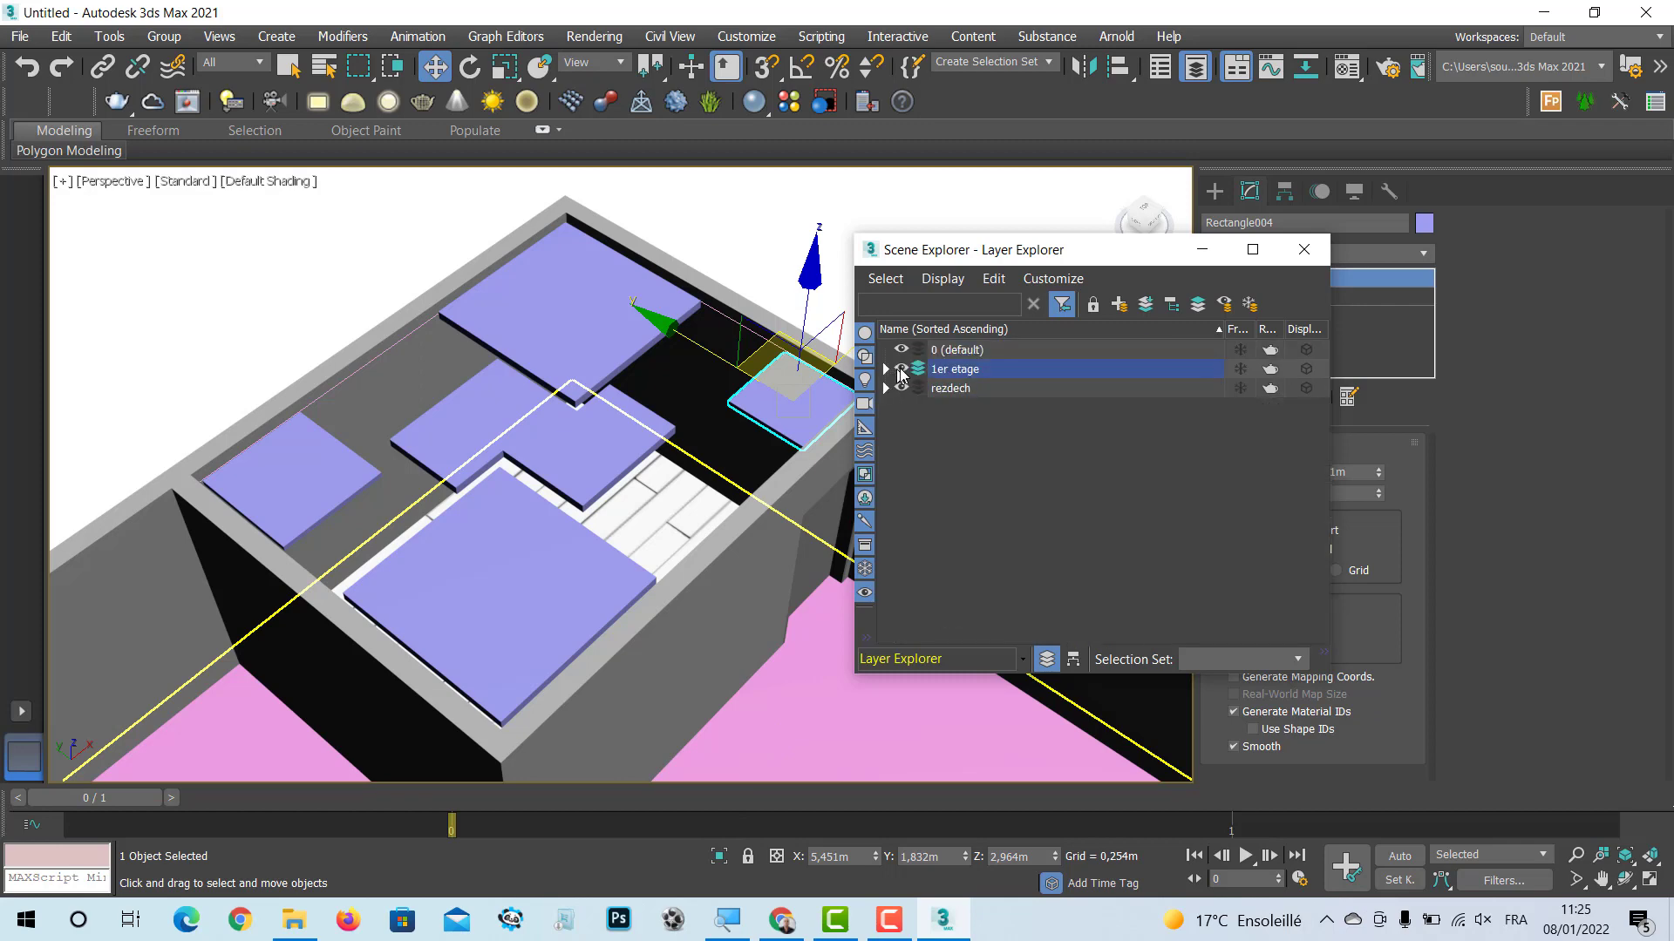
{"action": "left_click", "coordinate": [903, 370]}
{"action": "left_click", "coordinate": [904, 370]}
{"action": "left_click", "coordinate": [903, 370]}
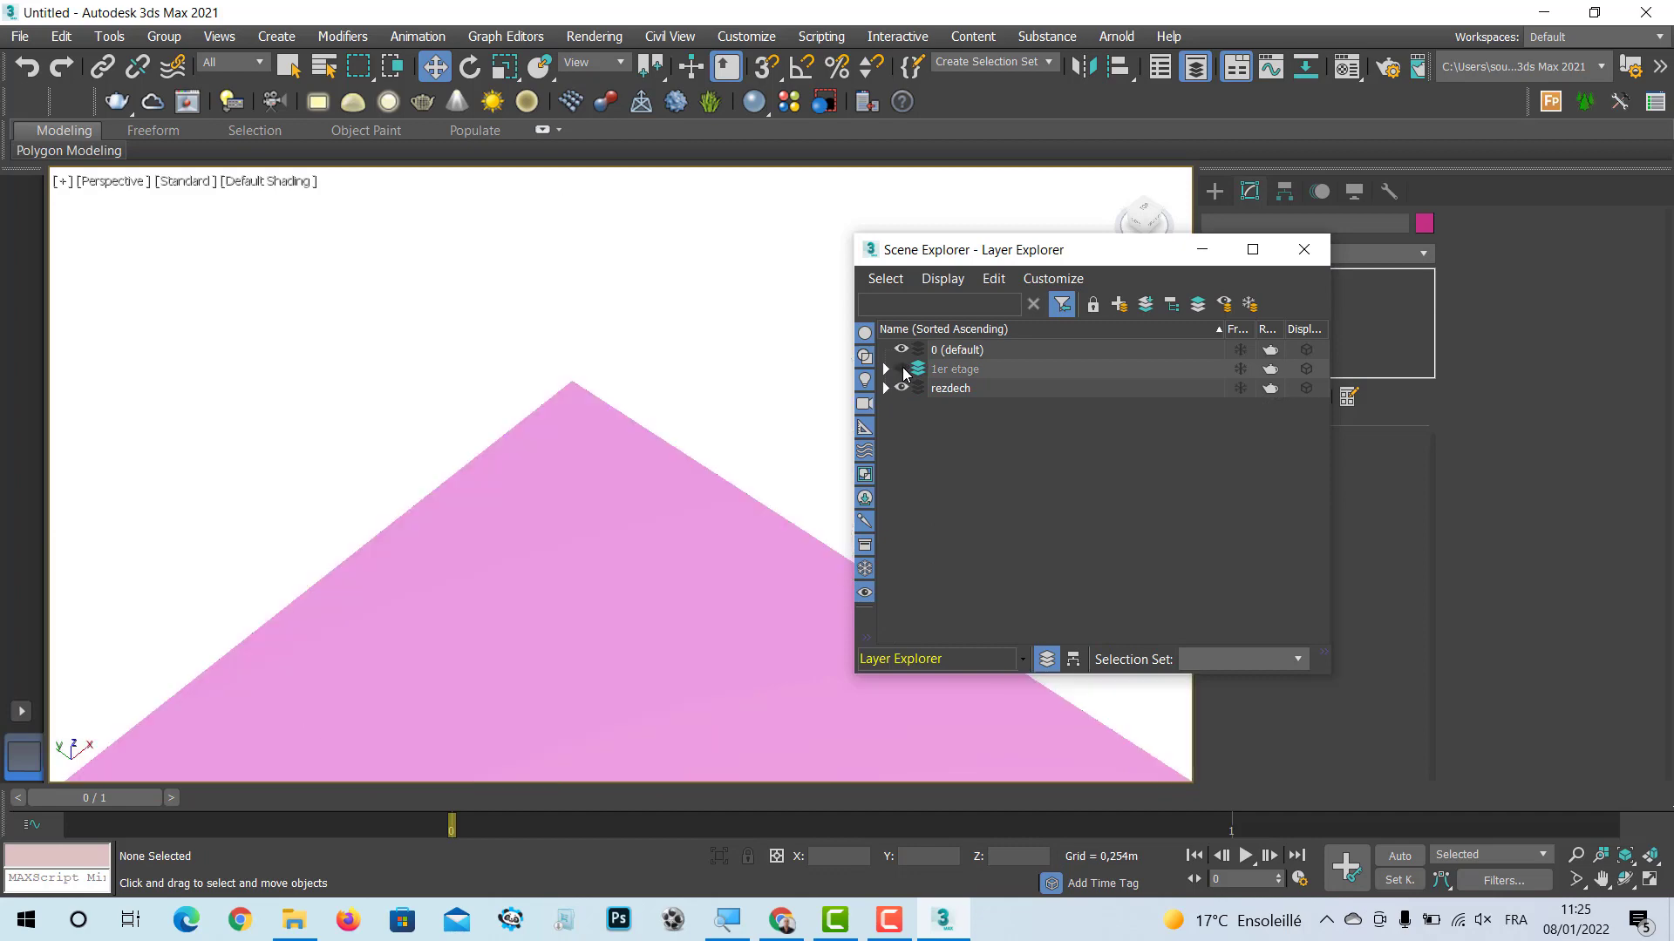
{"action": "left_click", "coordinate": [903, 369]}
{"action": "left_click", "coordinate": [903, 370]}
{"action": "left_click", "coordinate": [903, 370]}
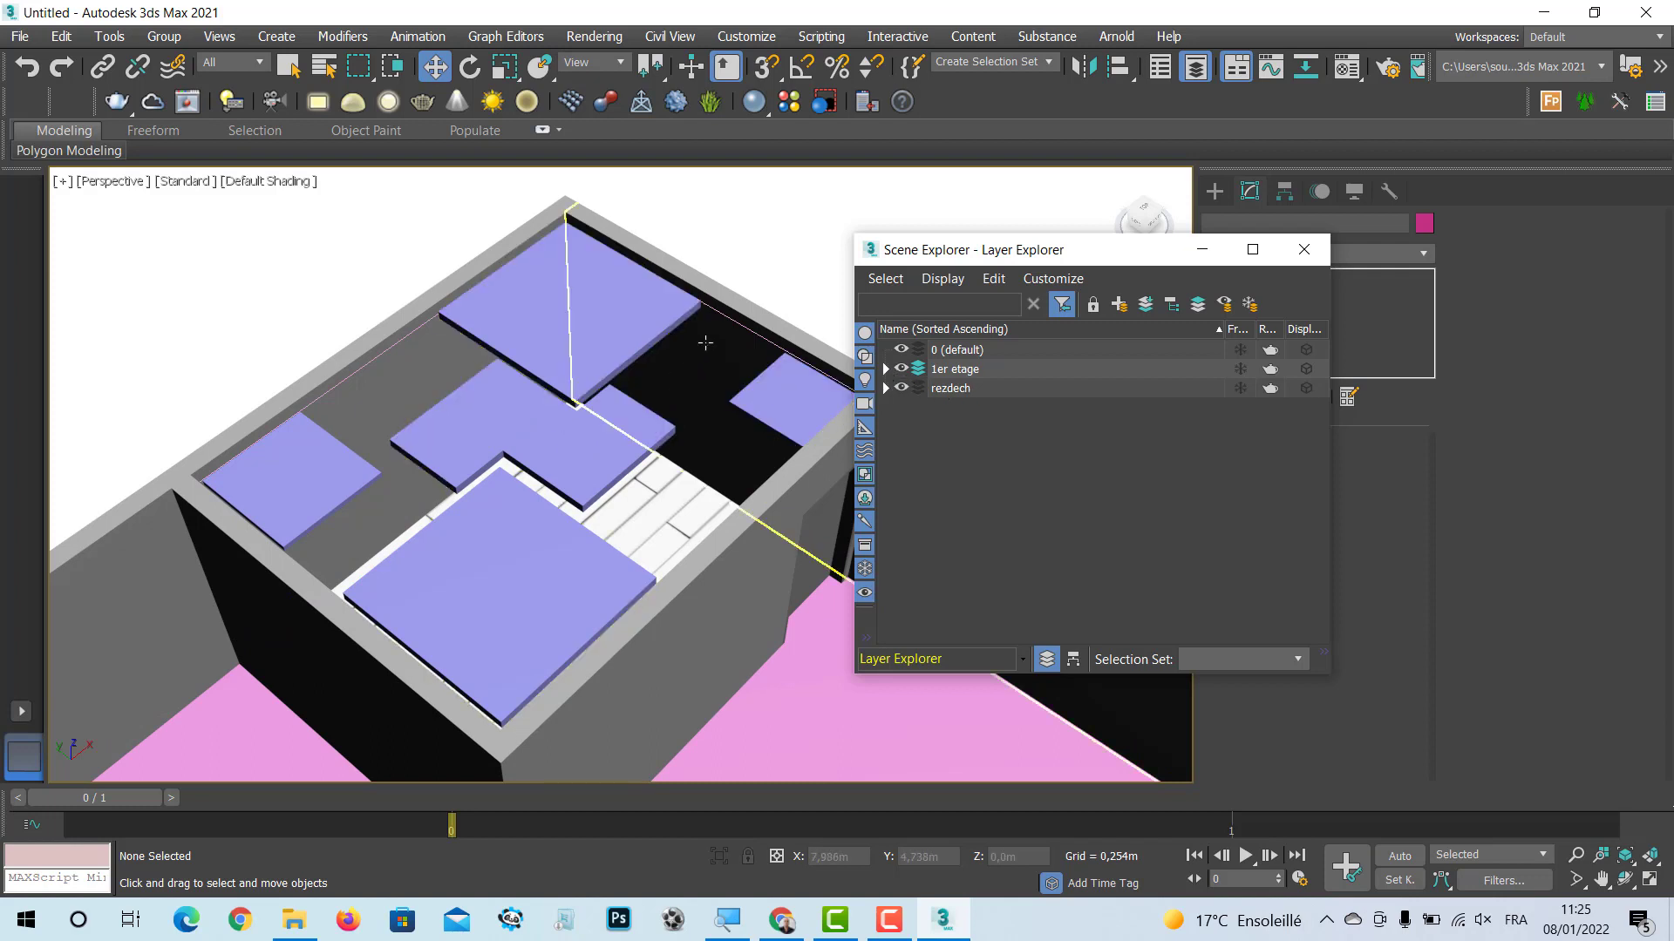
Step: Select the room's long wall 10:1:1, isolate it in the viewport and close the Layer Explorer
{"action": "left_click", "coordinate": [406, 366]}
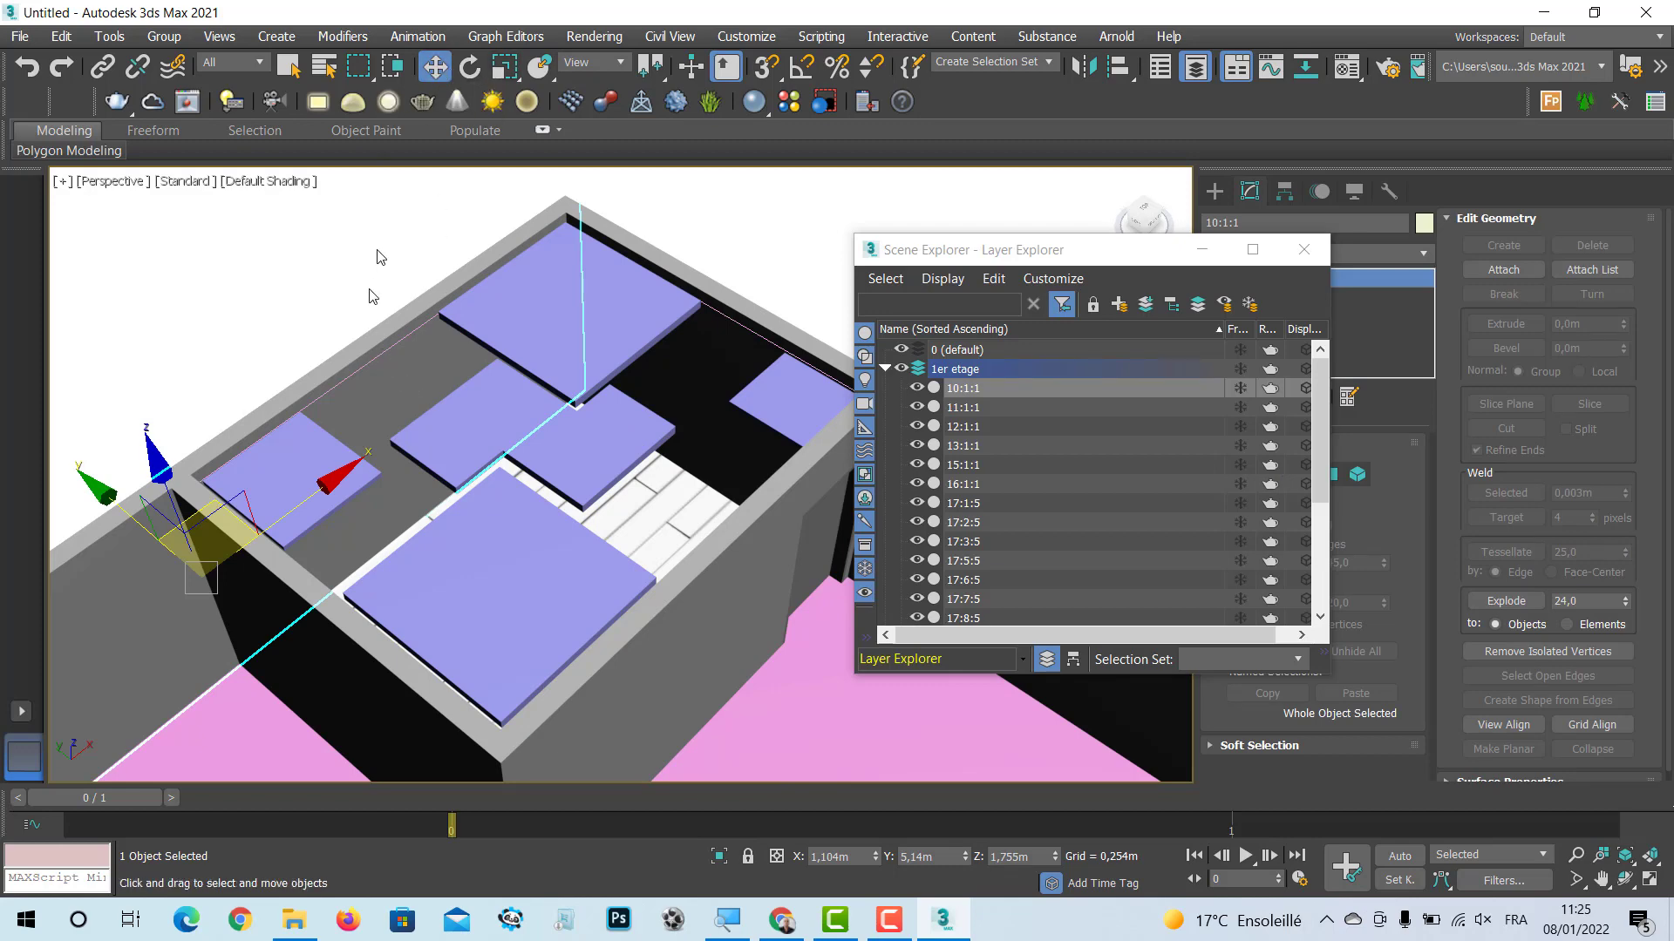
{"action": "left_click", "coordinate": [353, 324]}
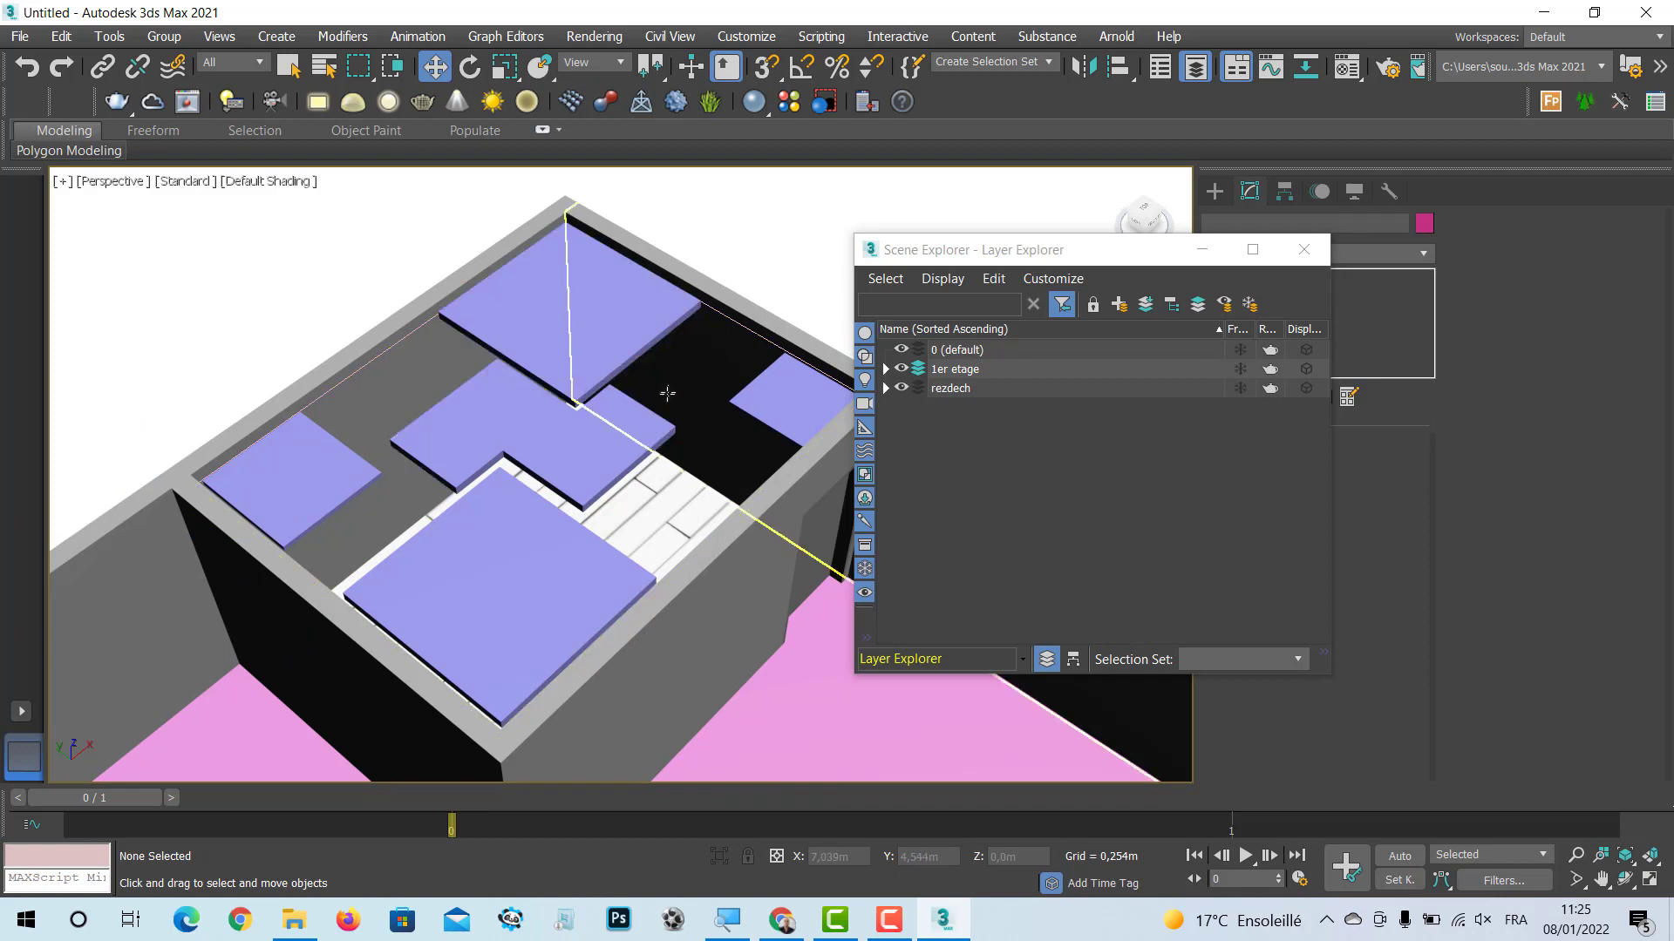
{"action": "left_click", "coordinate": [382, 344]}
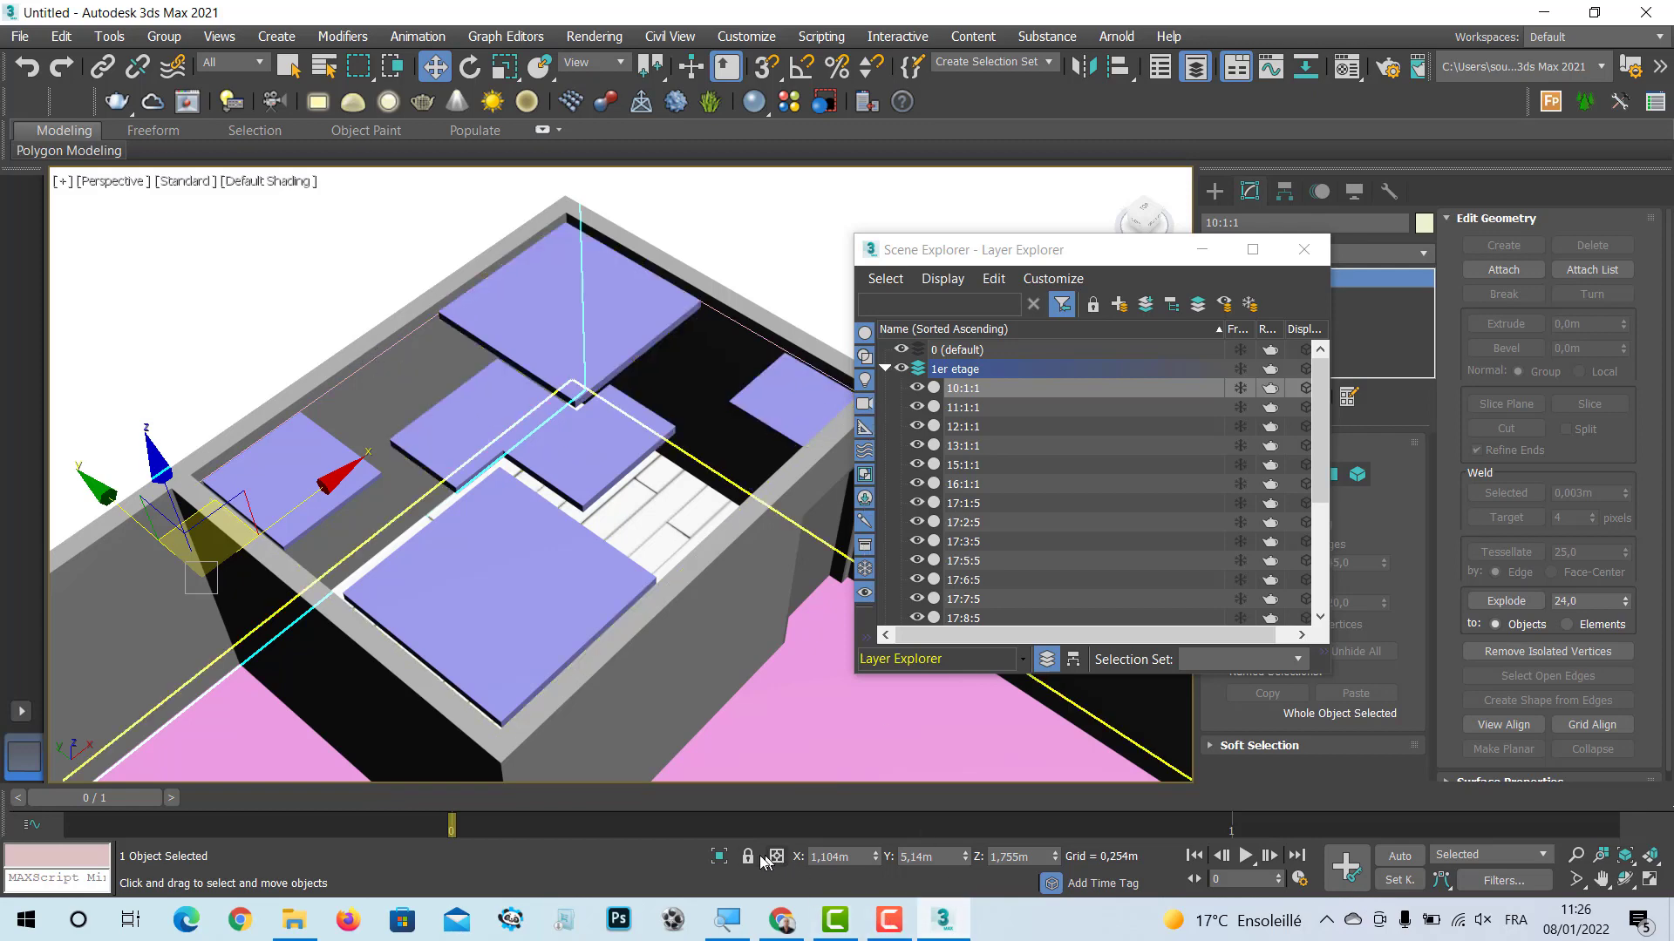
{"action": "left_click", "coordinate": [718, 857]}
{"action": "middle_click_drag", "start_coordinate": [695, 555], "coordinate": [587, 508], "text": "alt"}
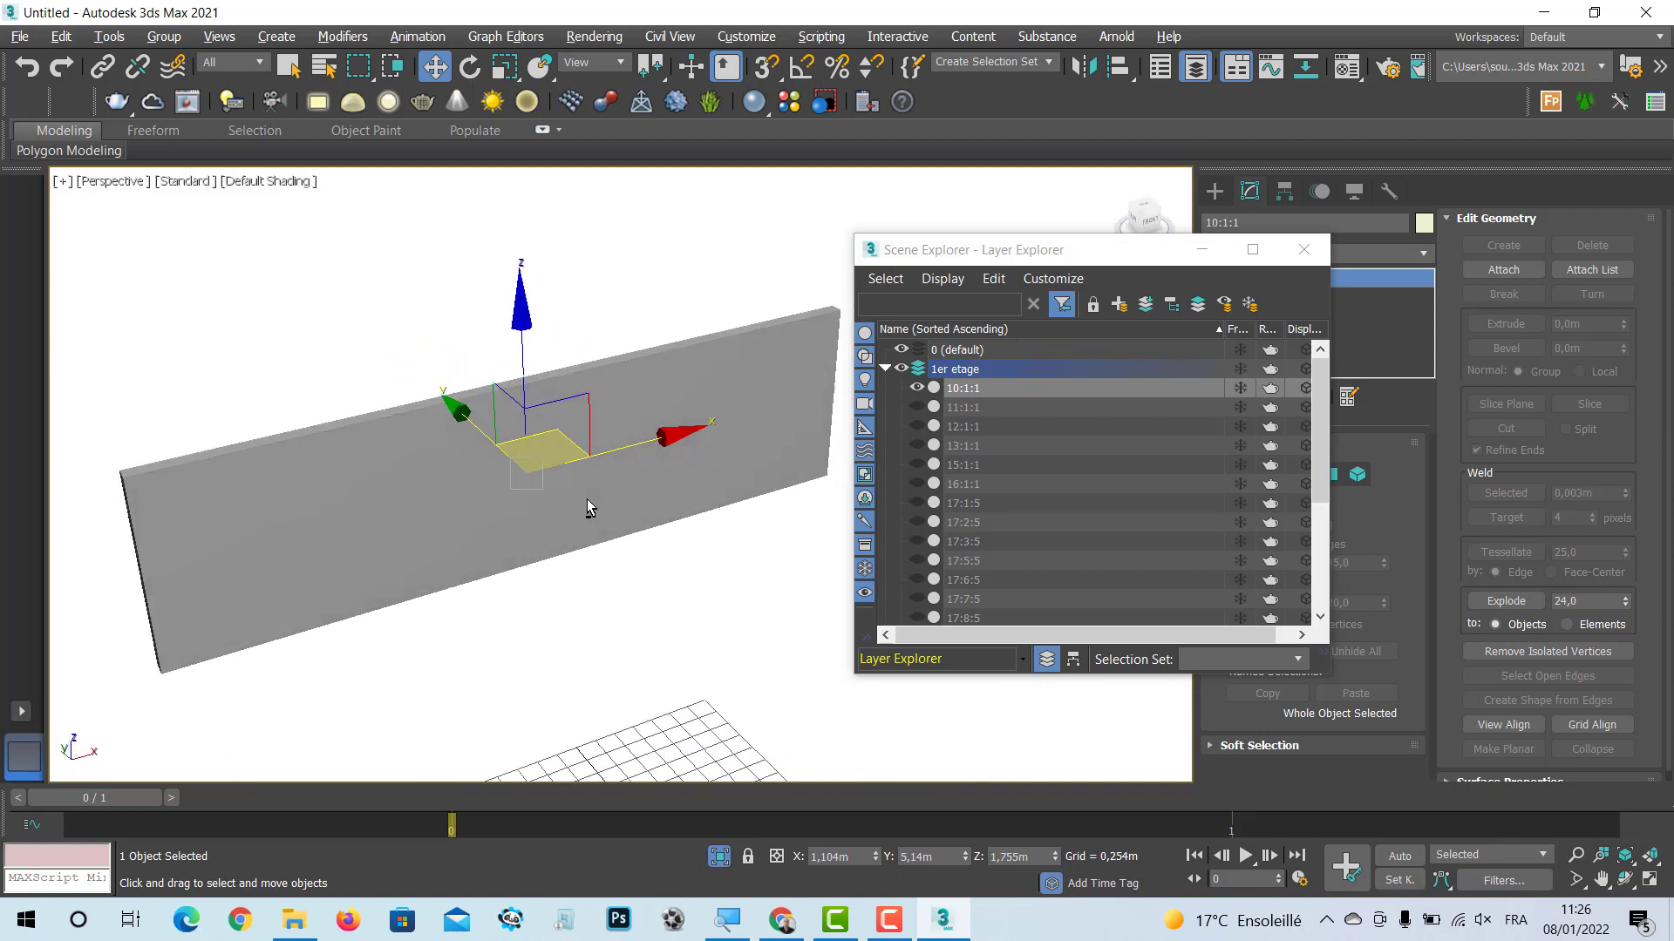
{"action": "left_click", "coordinate": [1304, 251]}
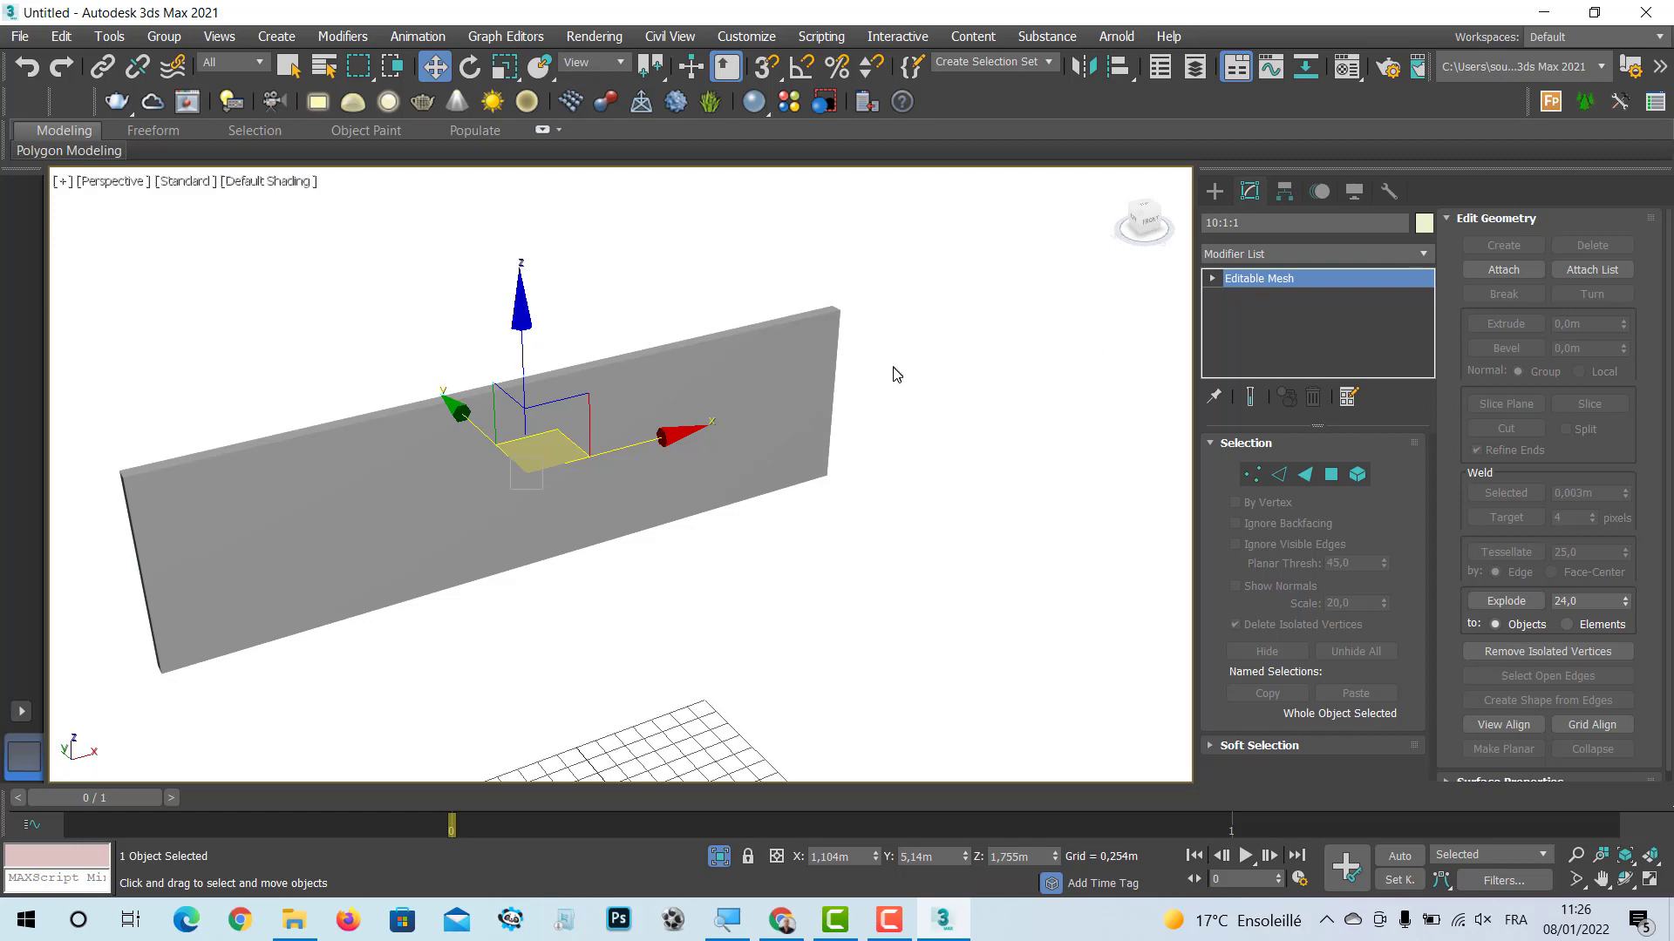
Step: Assign the pink Material #3 to the isolated wall and close the Material Editor
{"action": "key", "text": "m"}
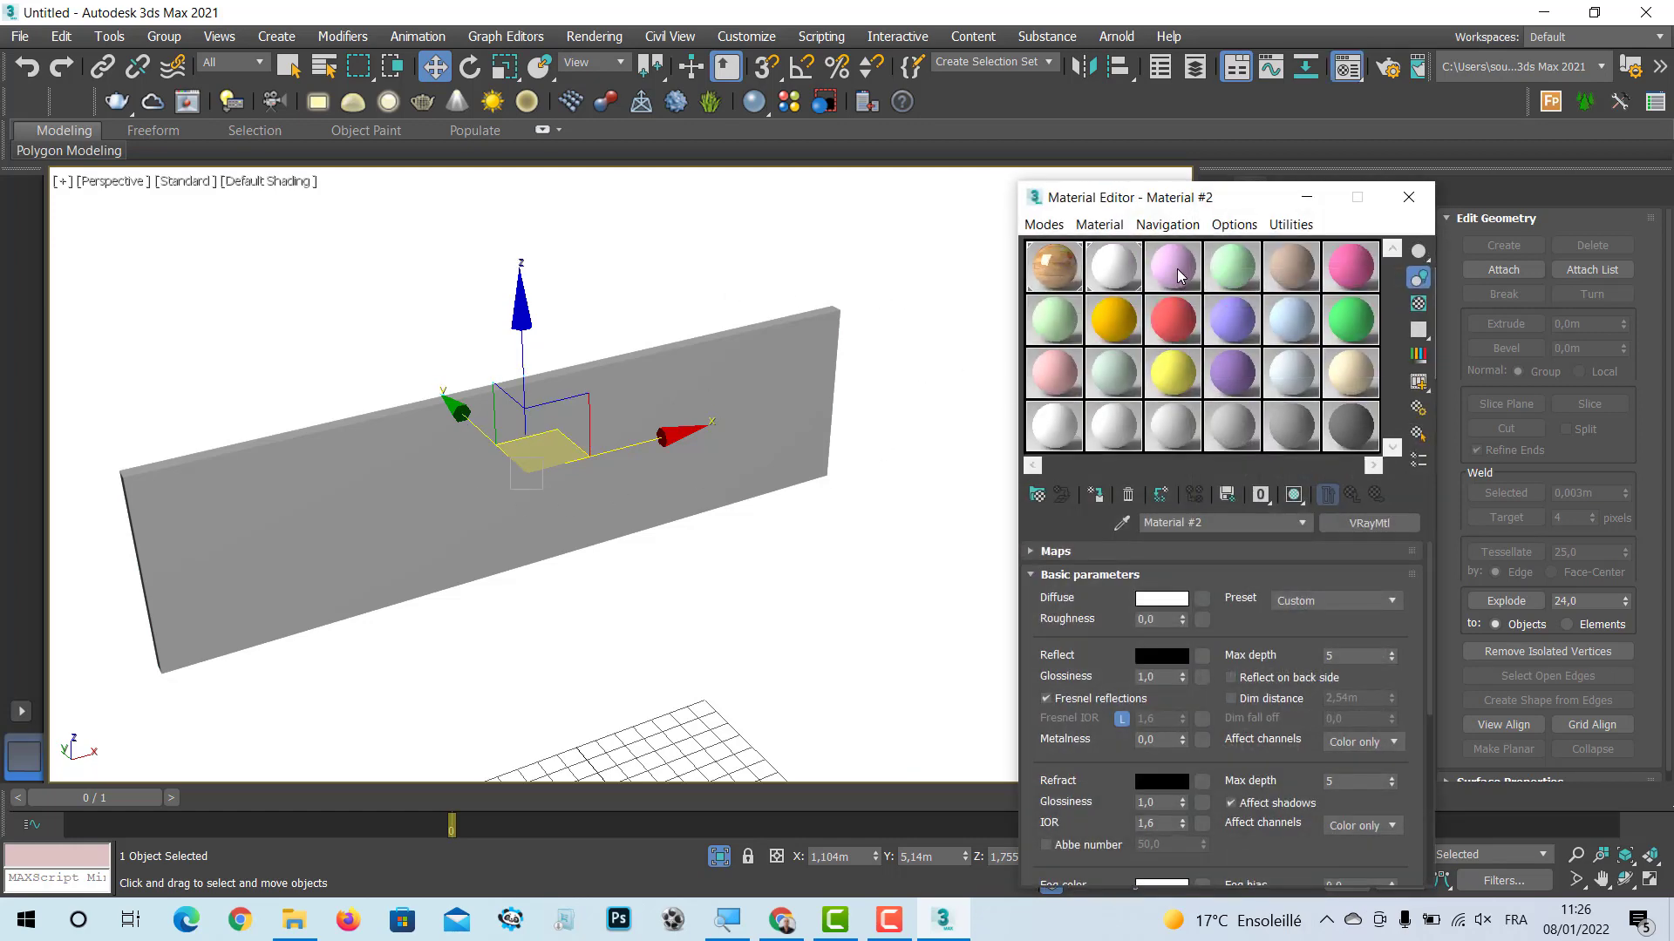
{"action": "left_click", "coordinate": [1178, 276]}
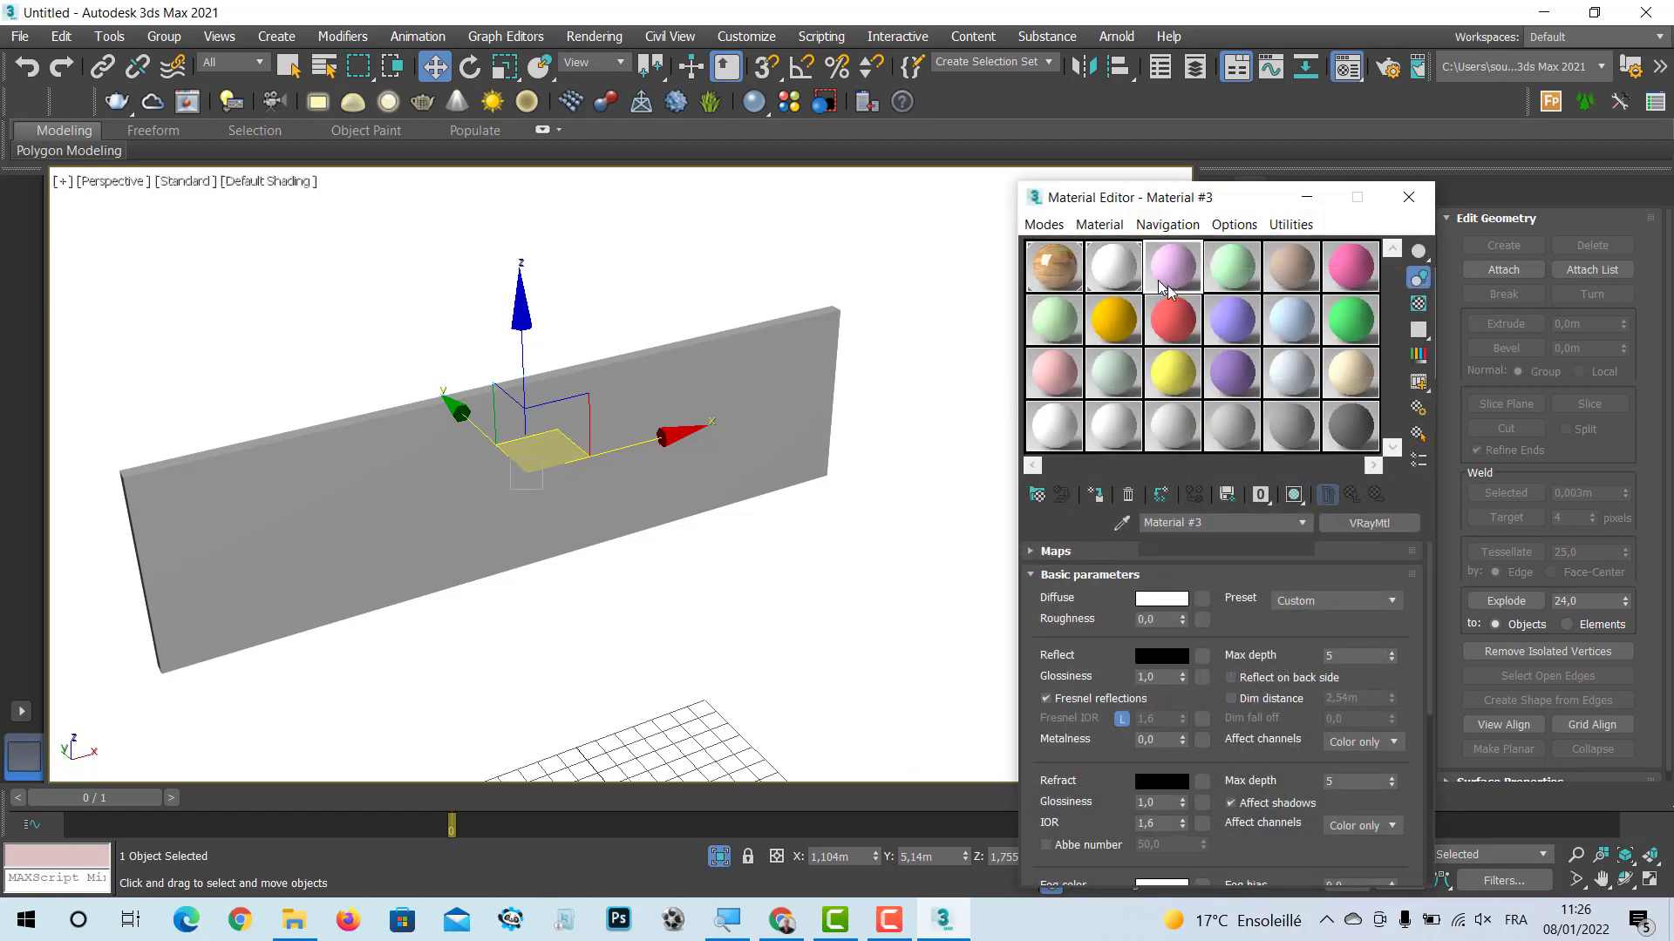
{"action": "left_click", "coordinate": [1097, 495]}
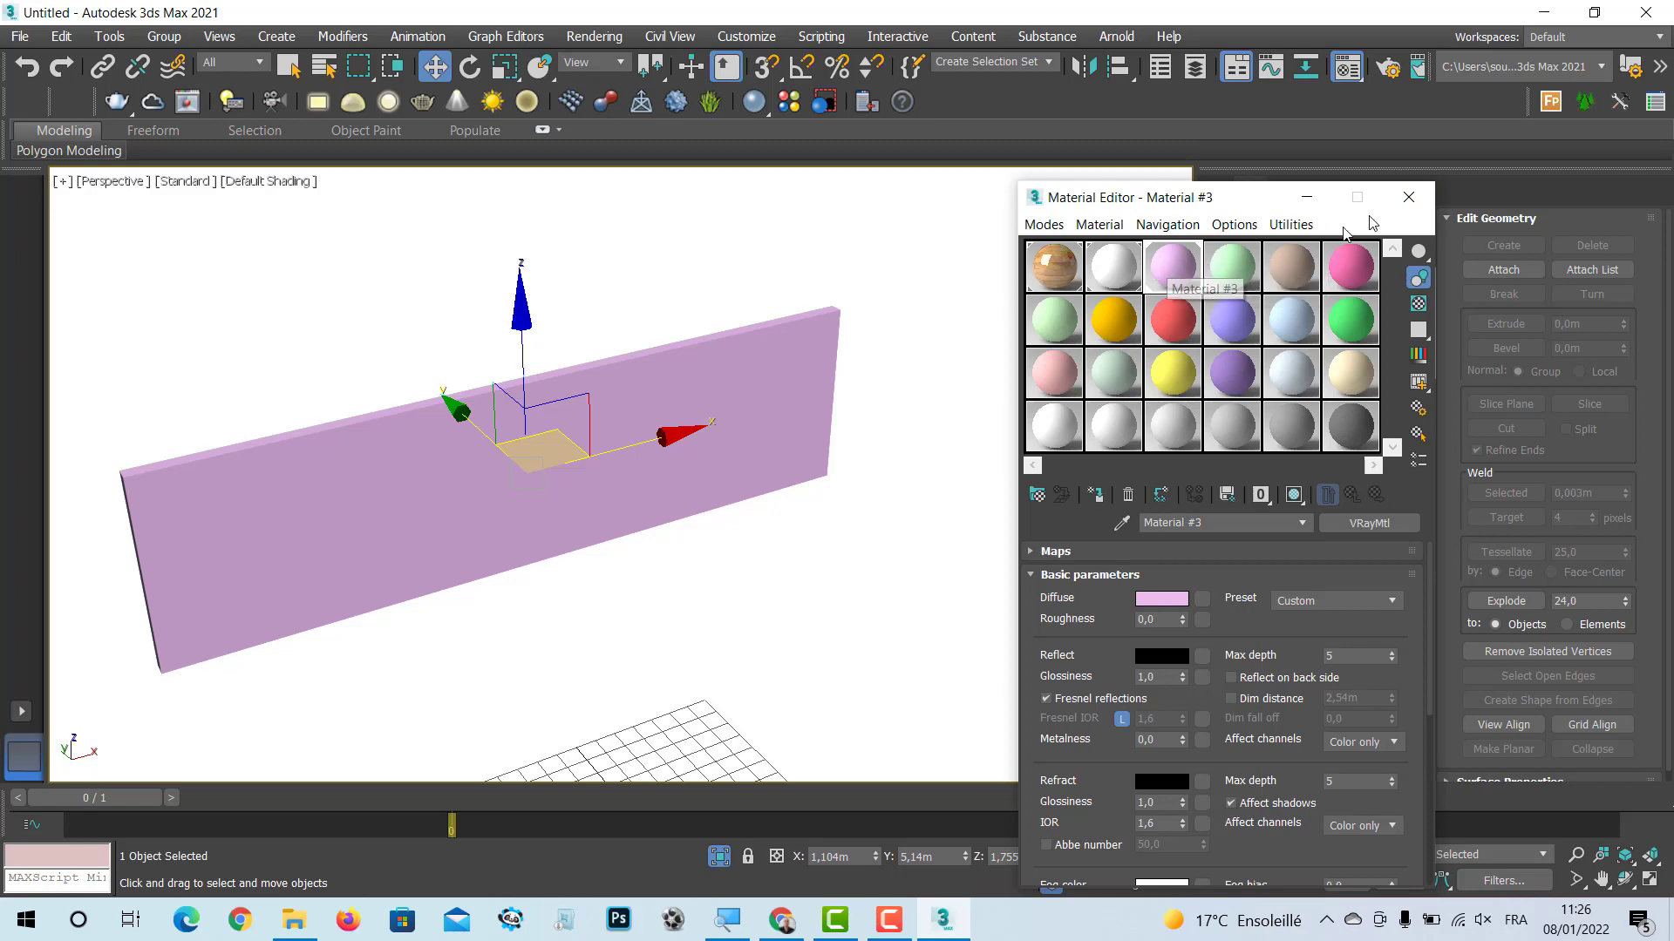
{"action": "left_click", "coordinate": [1407, 197]}
{"action": "middle_click_drag", "start_coordinate": [677, 418], "coordinate": [704, 414]}
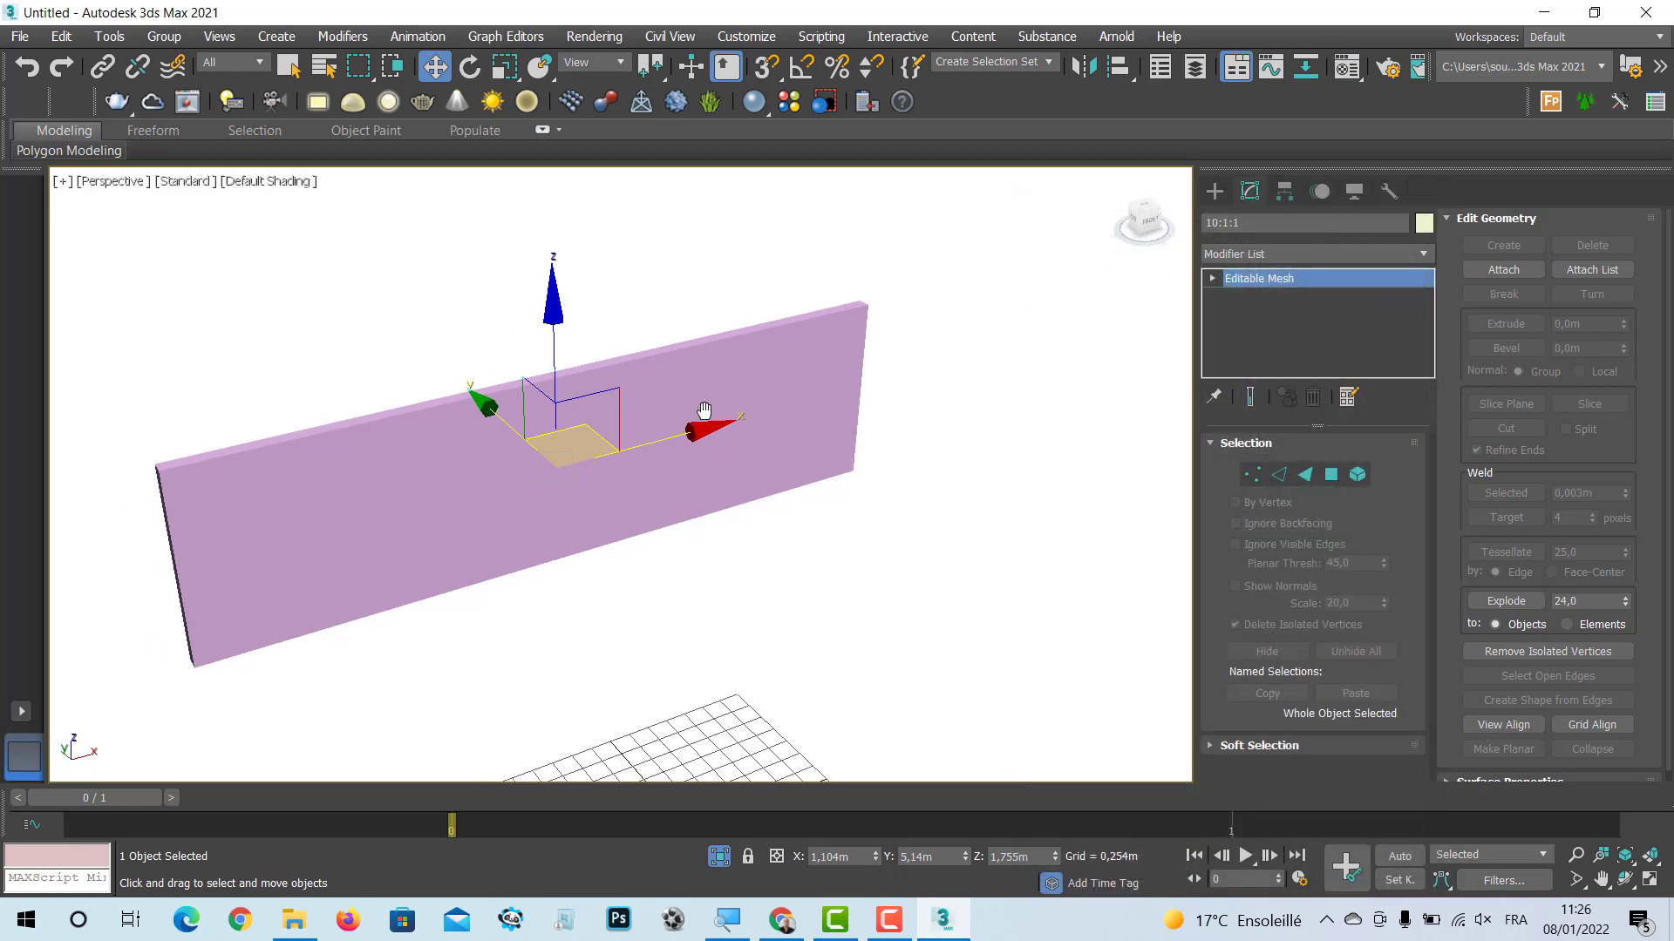
Step: Select the wall mesh's long edges at edge level, examine its triangulation from several angles and clear the selection
{"action": "left_click", "coordinate": [1303, 477]}
{"action": "left_click", "coordinate": [1281, 477]}
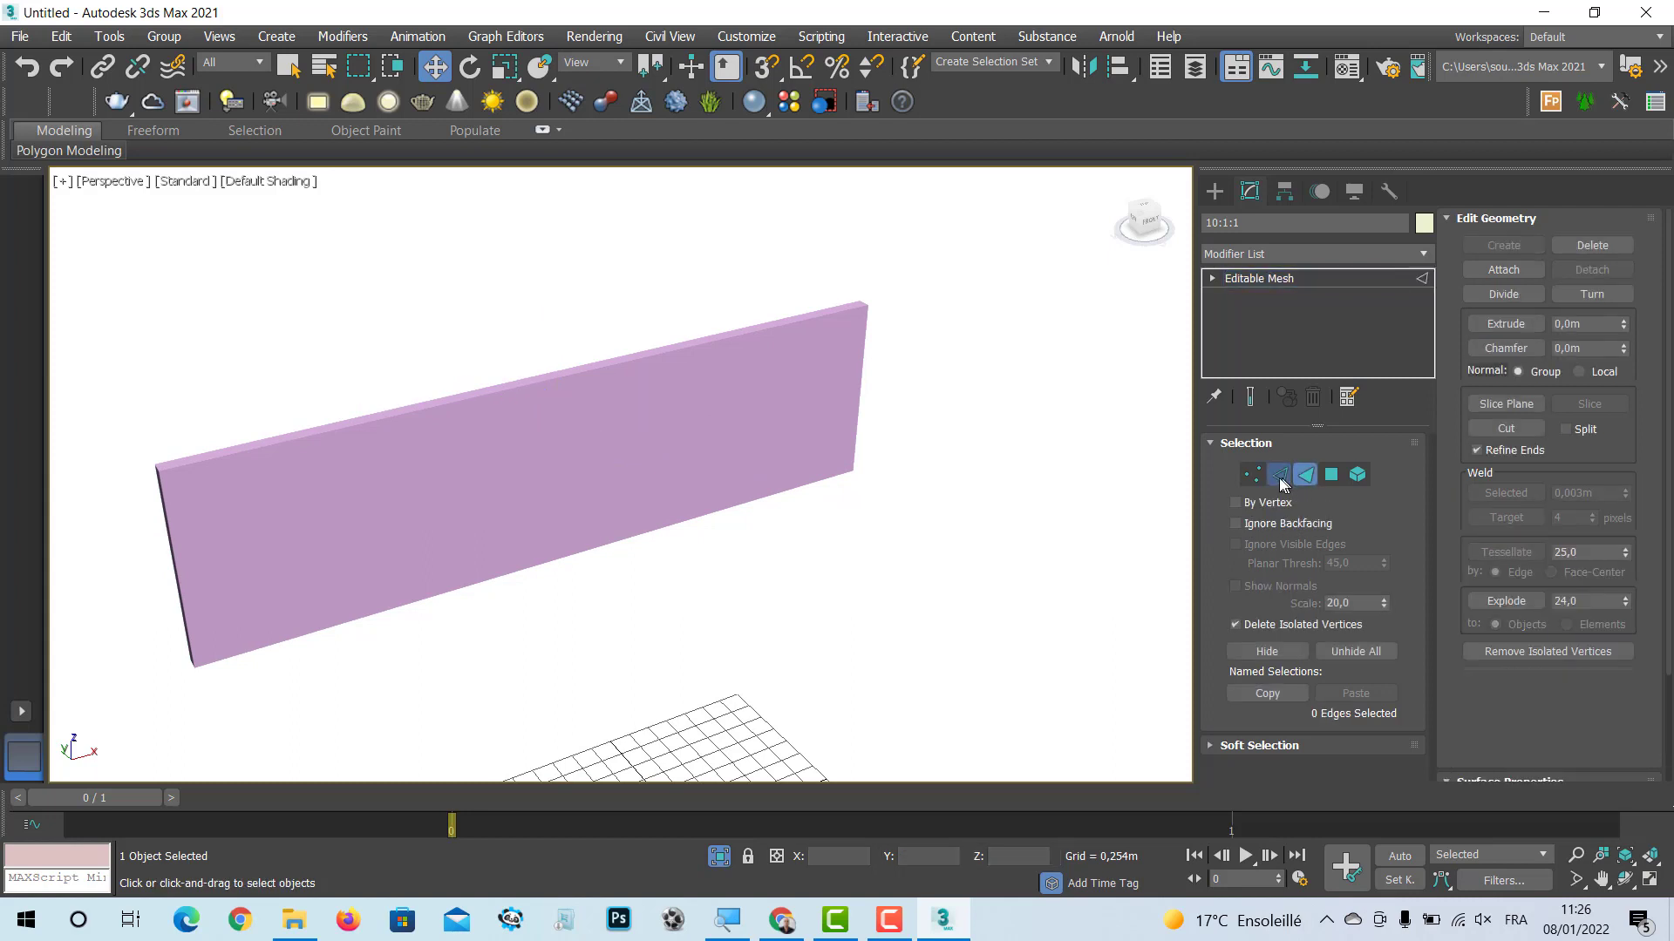
{"action": "left_click_drag", "start_coordinate": [433, 334], "coordinate": [589, 631]}
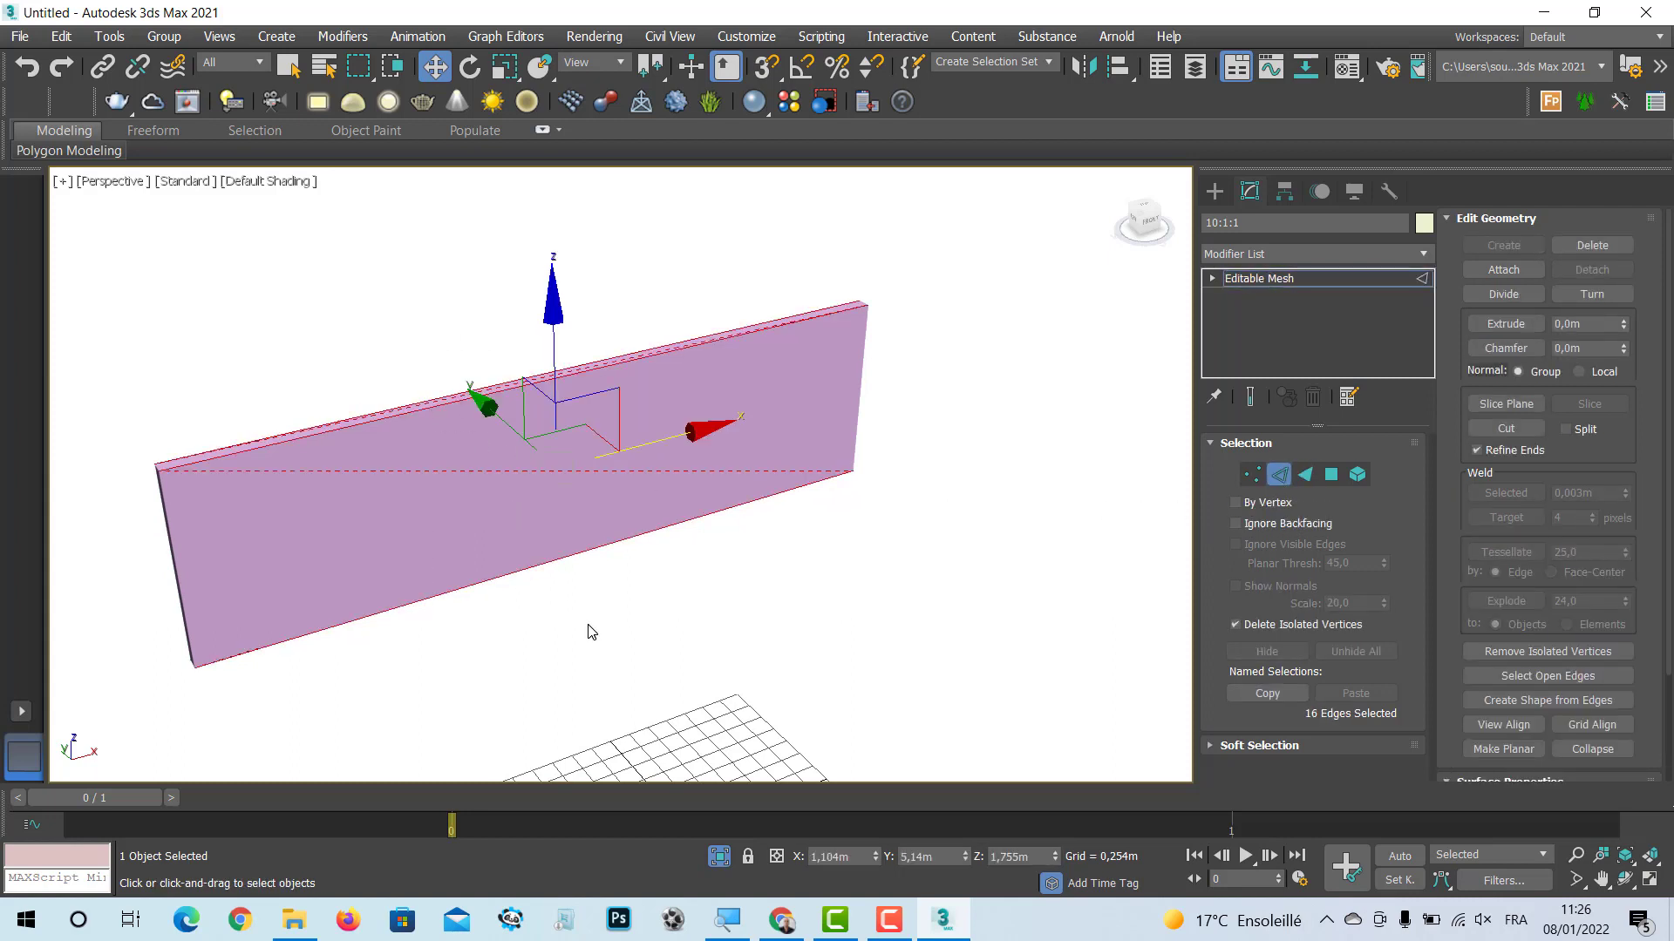
{"action": "middle_click_drag", "start_coordinate": [558, 477], "coordinate": [712, 456]}
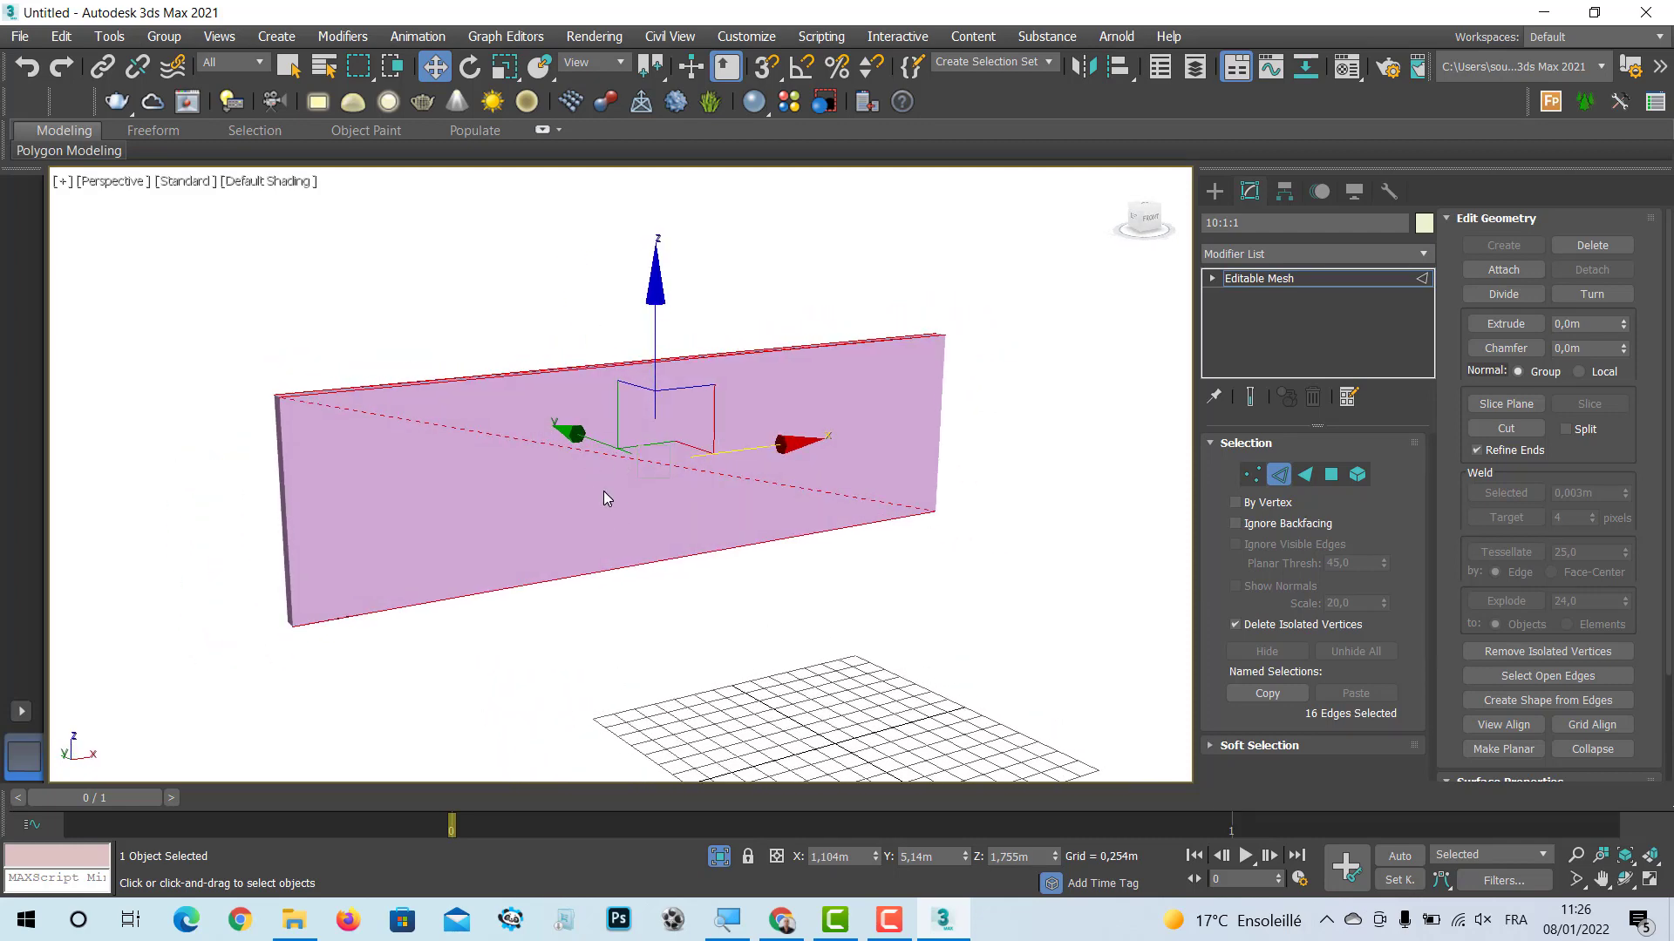
{"action": "middle_click_drag", "start_coordinate": [603, 490], "coordinate": [673, 490], "text": "alt"}
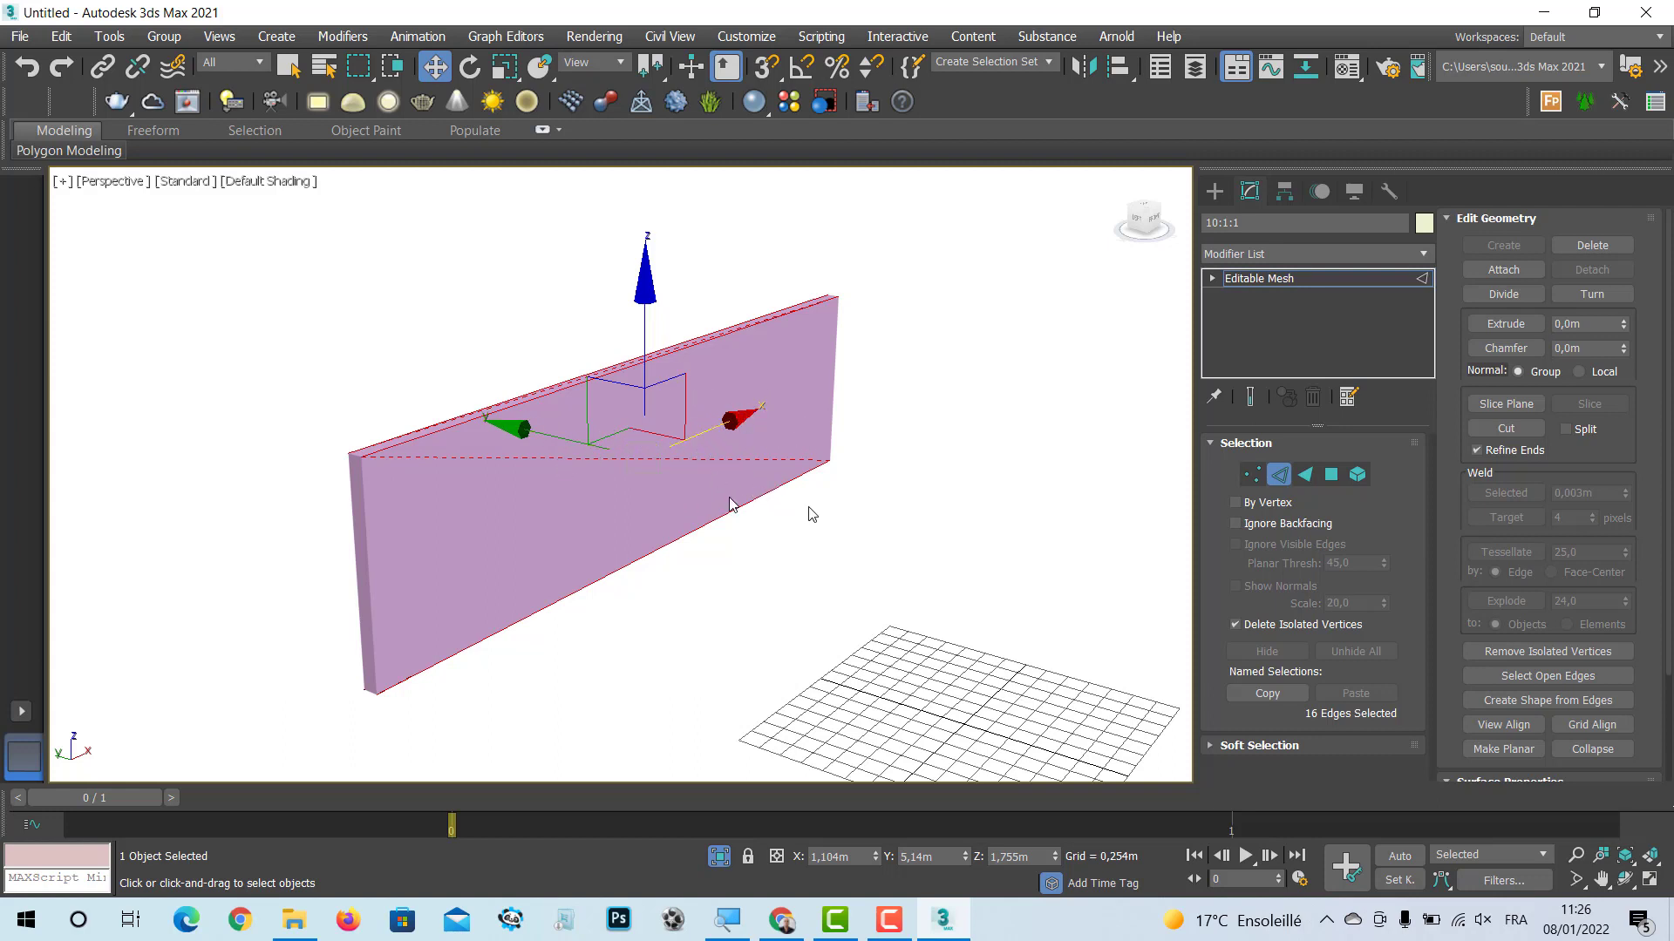
{"action": "left_click", "coordinate": [878, 545]}
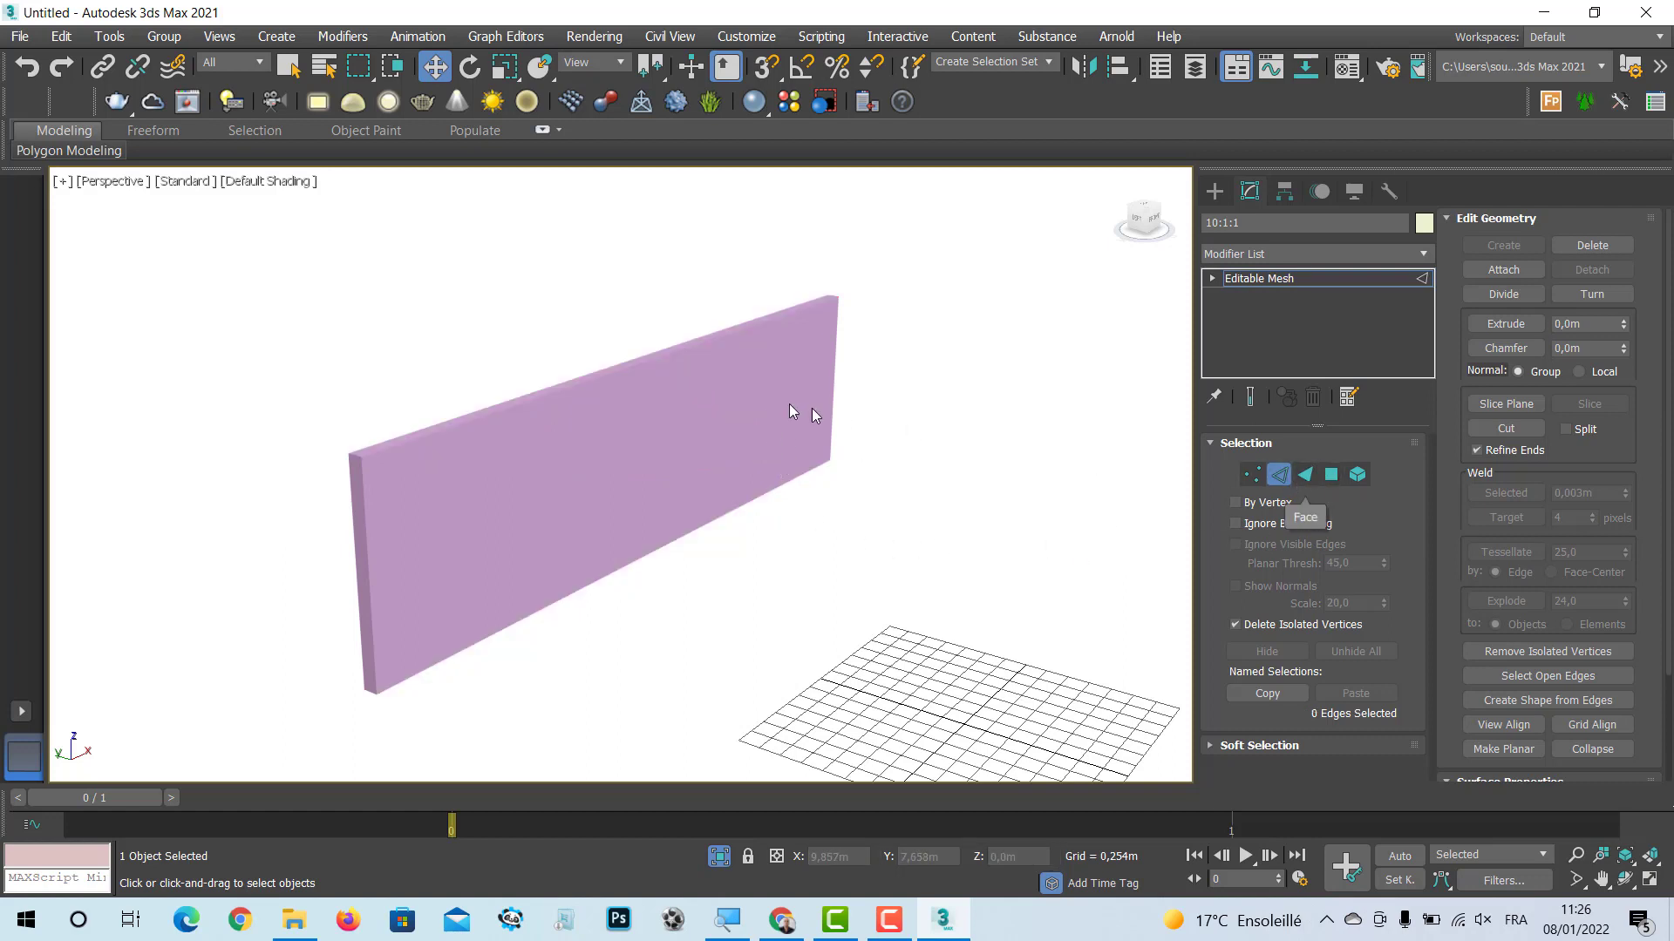
Step: Check the wall's individual triangular faces by selecting each half of the broad side, and leave face level
{"action": "left_click", "coordinate": [1304, 476]}
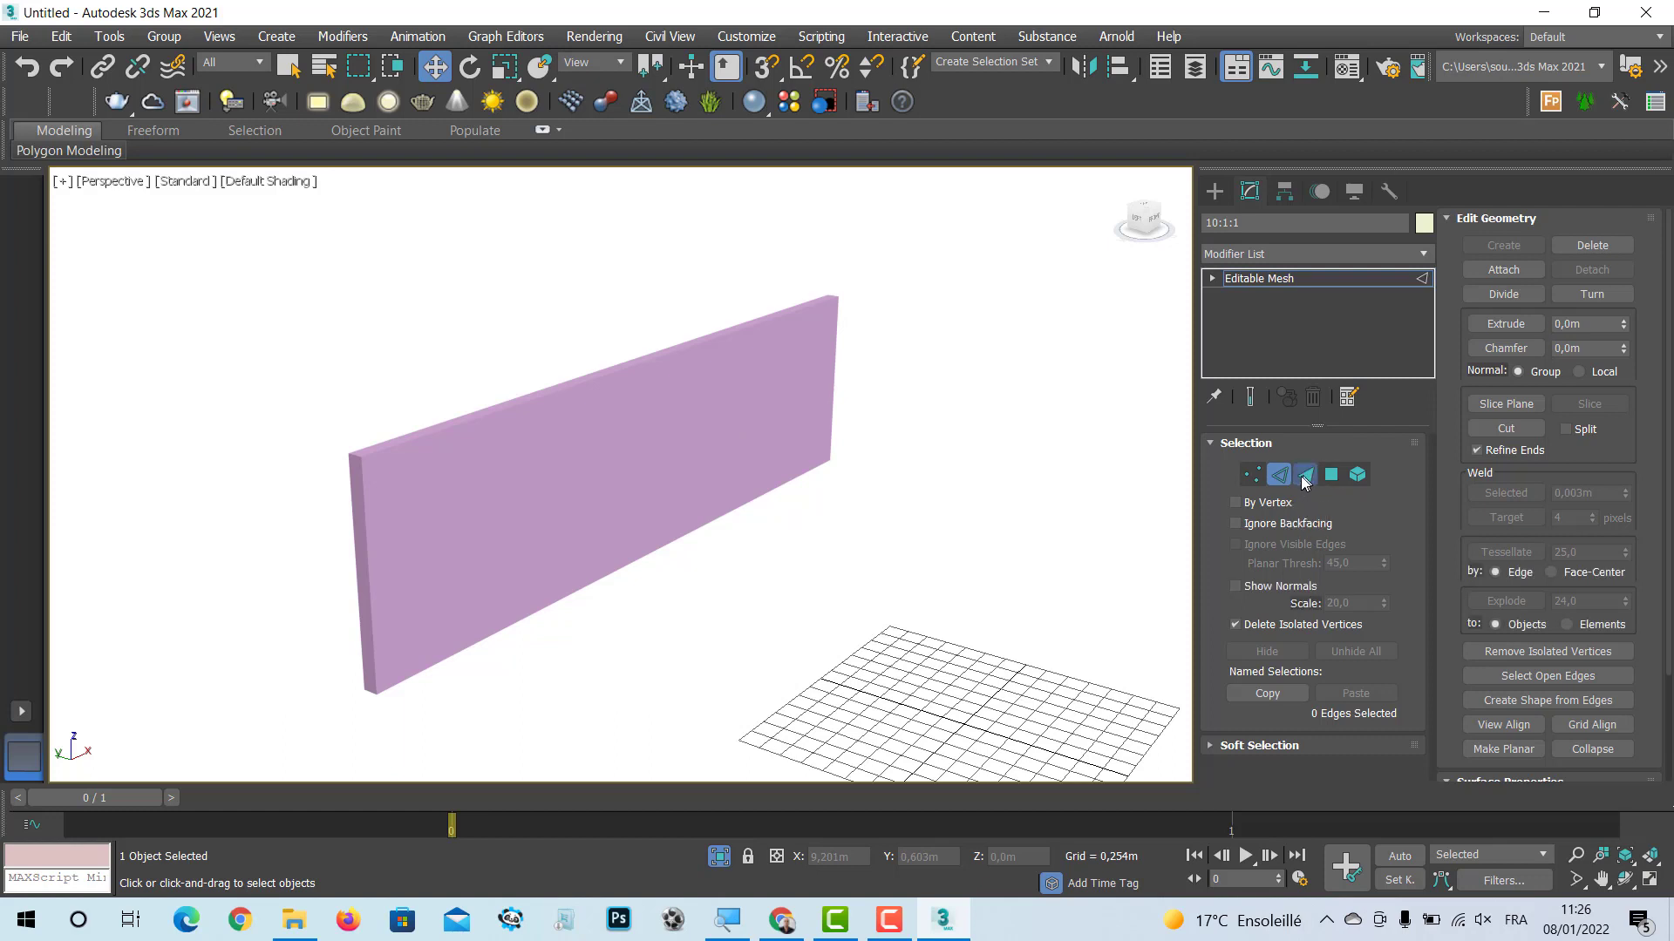
{"action": "left_click", "coordinate": [688, 419]}
{"action": "left_click", "coordinate": [576, 489]}
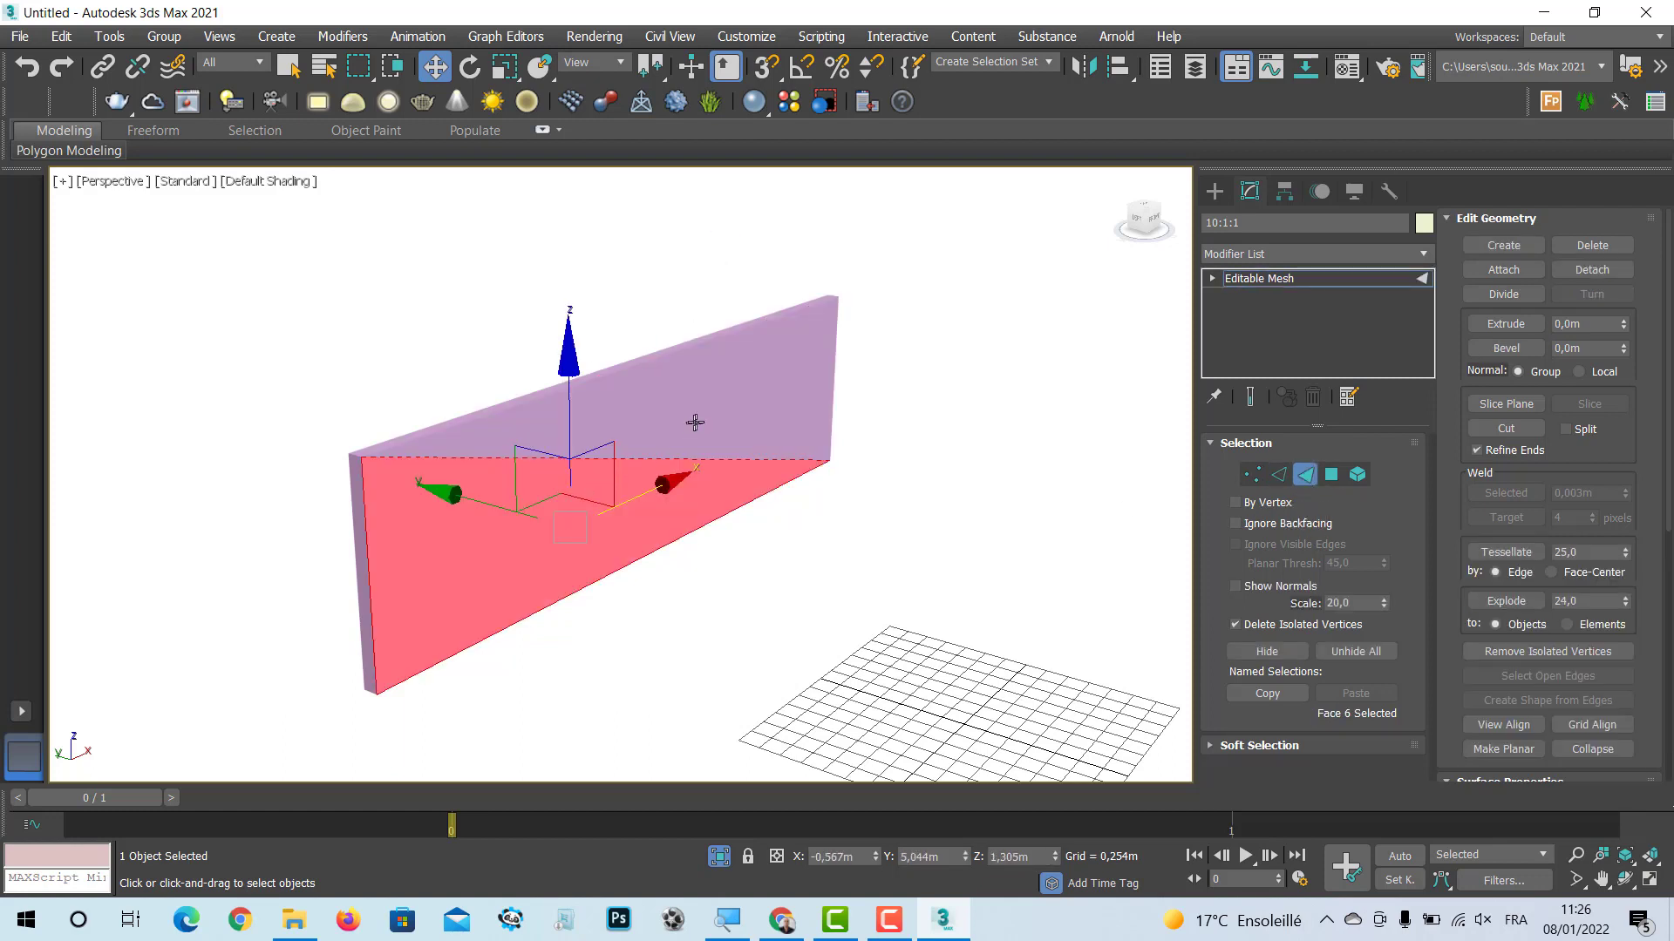
{"action": "left_click", "coordinate": [694, 423]}
{"action": "left_click", "coordinate": [610, 482]}
{"action": "left_click", "coordinate": [684, 437]}
{"action": "left_click", "coordinate": [628, 486]}
{"action": "left_click", "coordinate": [1311, 479]}
Step: Convert the wall to an Editable Poly and select its broad rear face at polygon level
{"action": "right_click", "coordinate": [737, 370]}
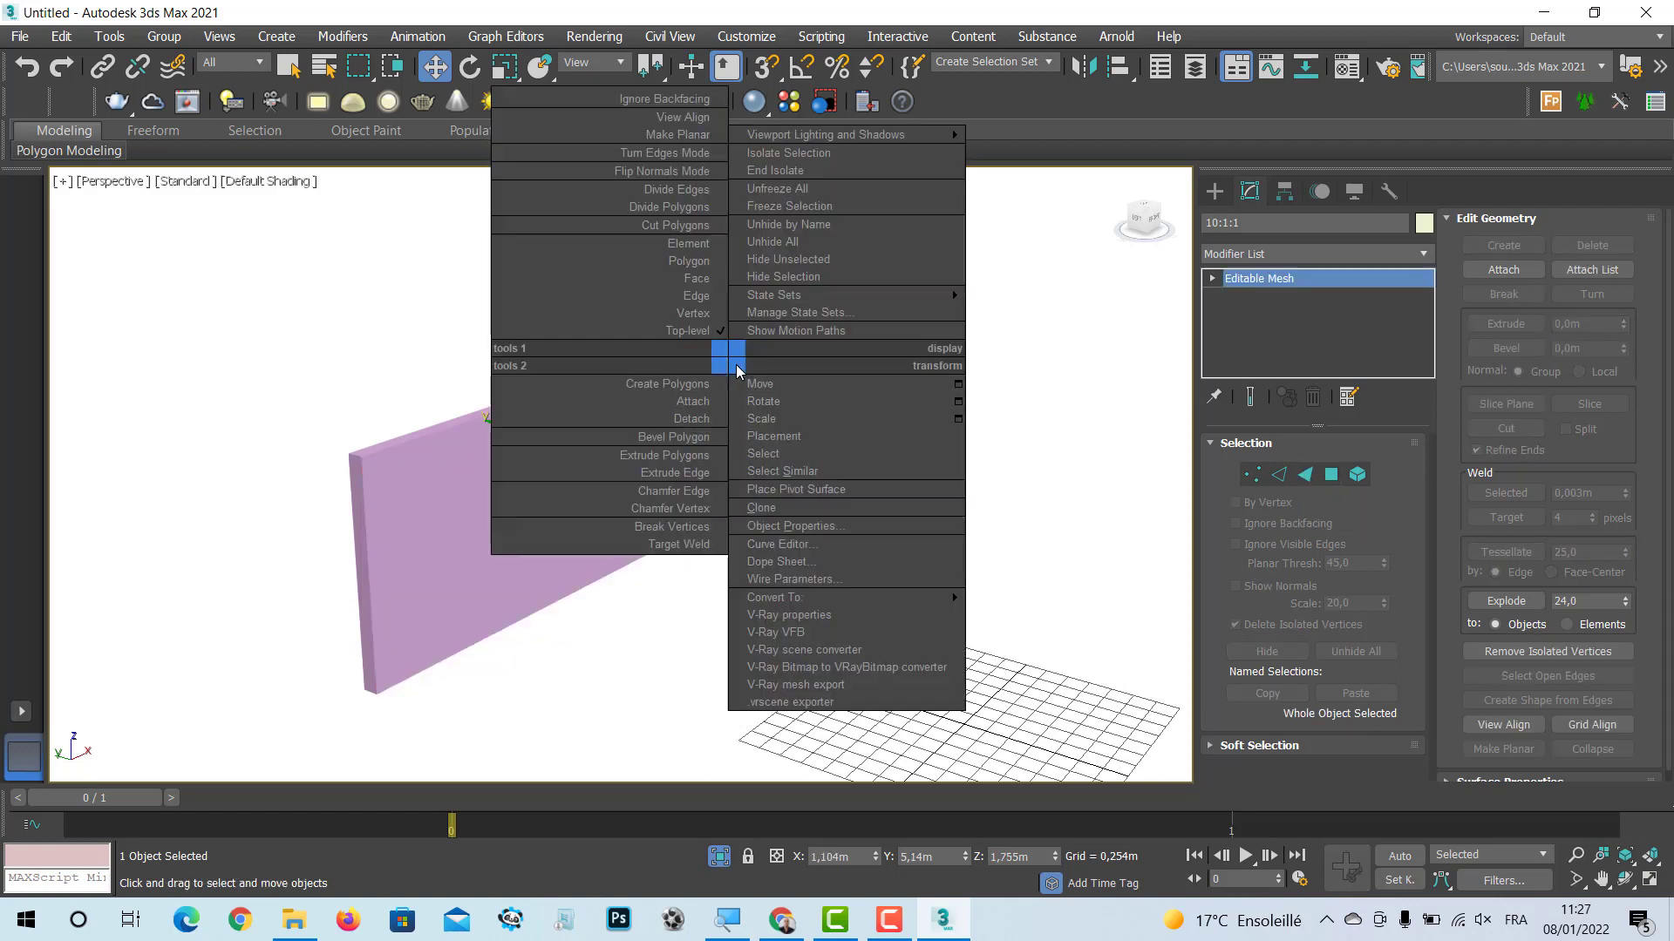
{"action": "mouse_move", "coordinate": [926, 601]}
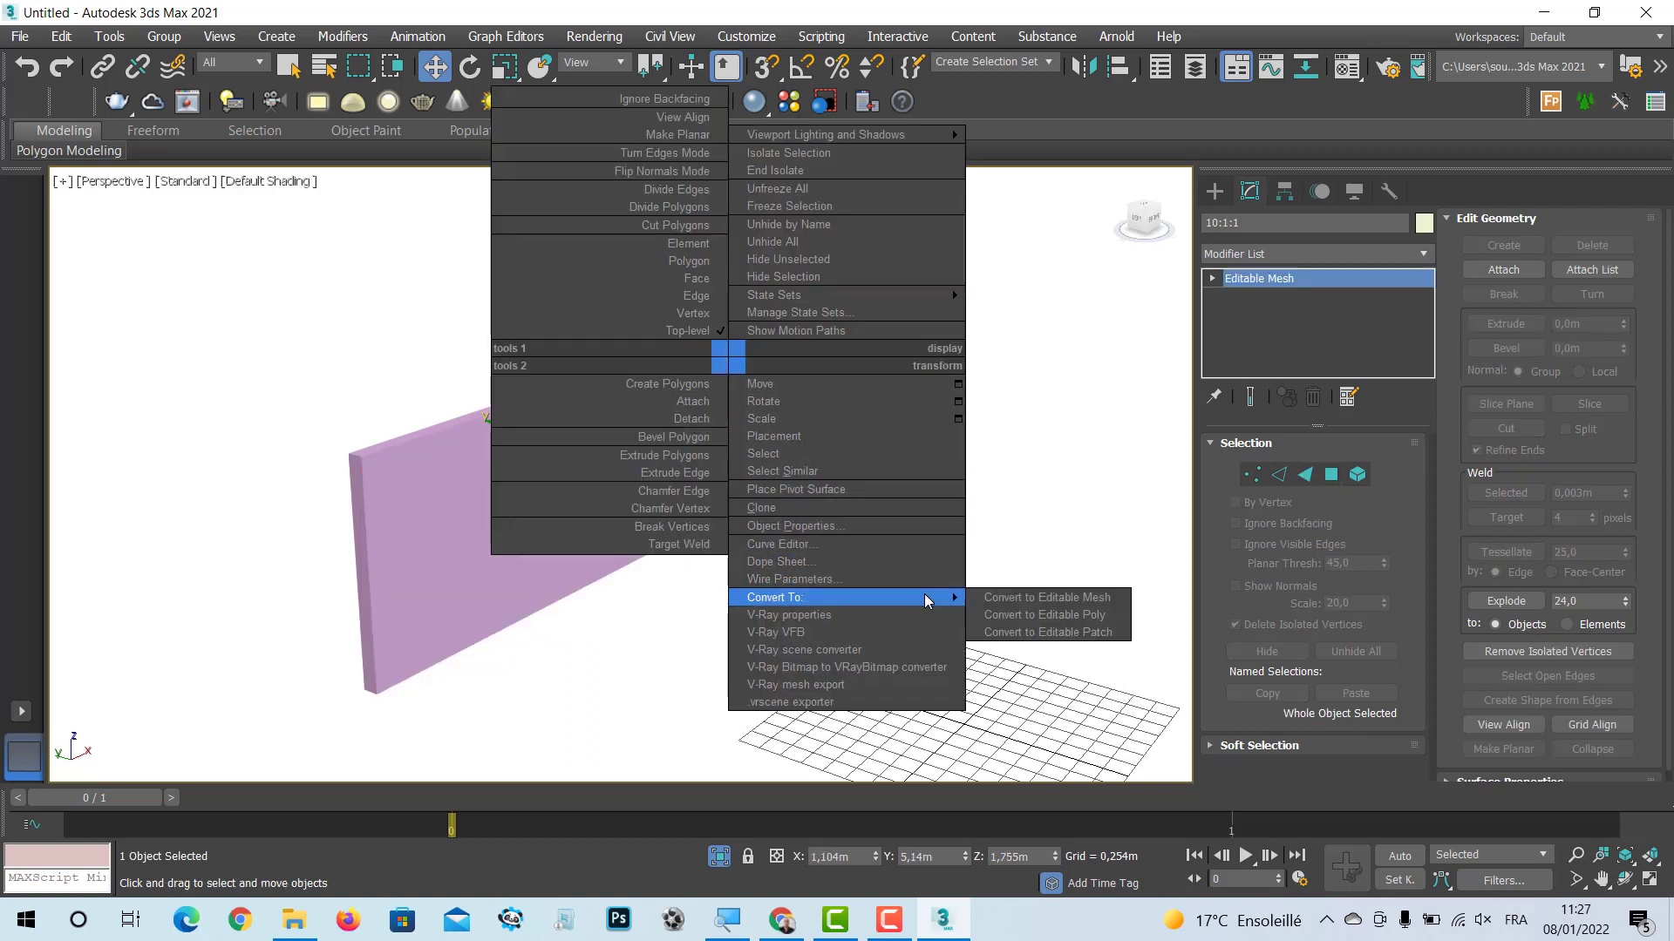
{"action": "left_click", "coordinate": [1011, 614]}
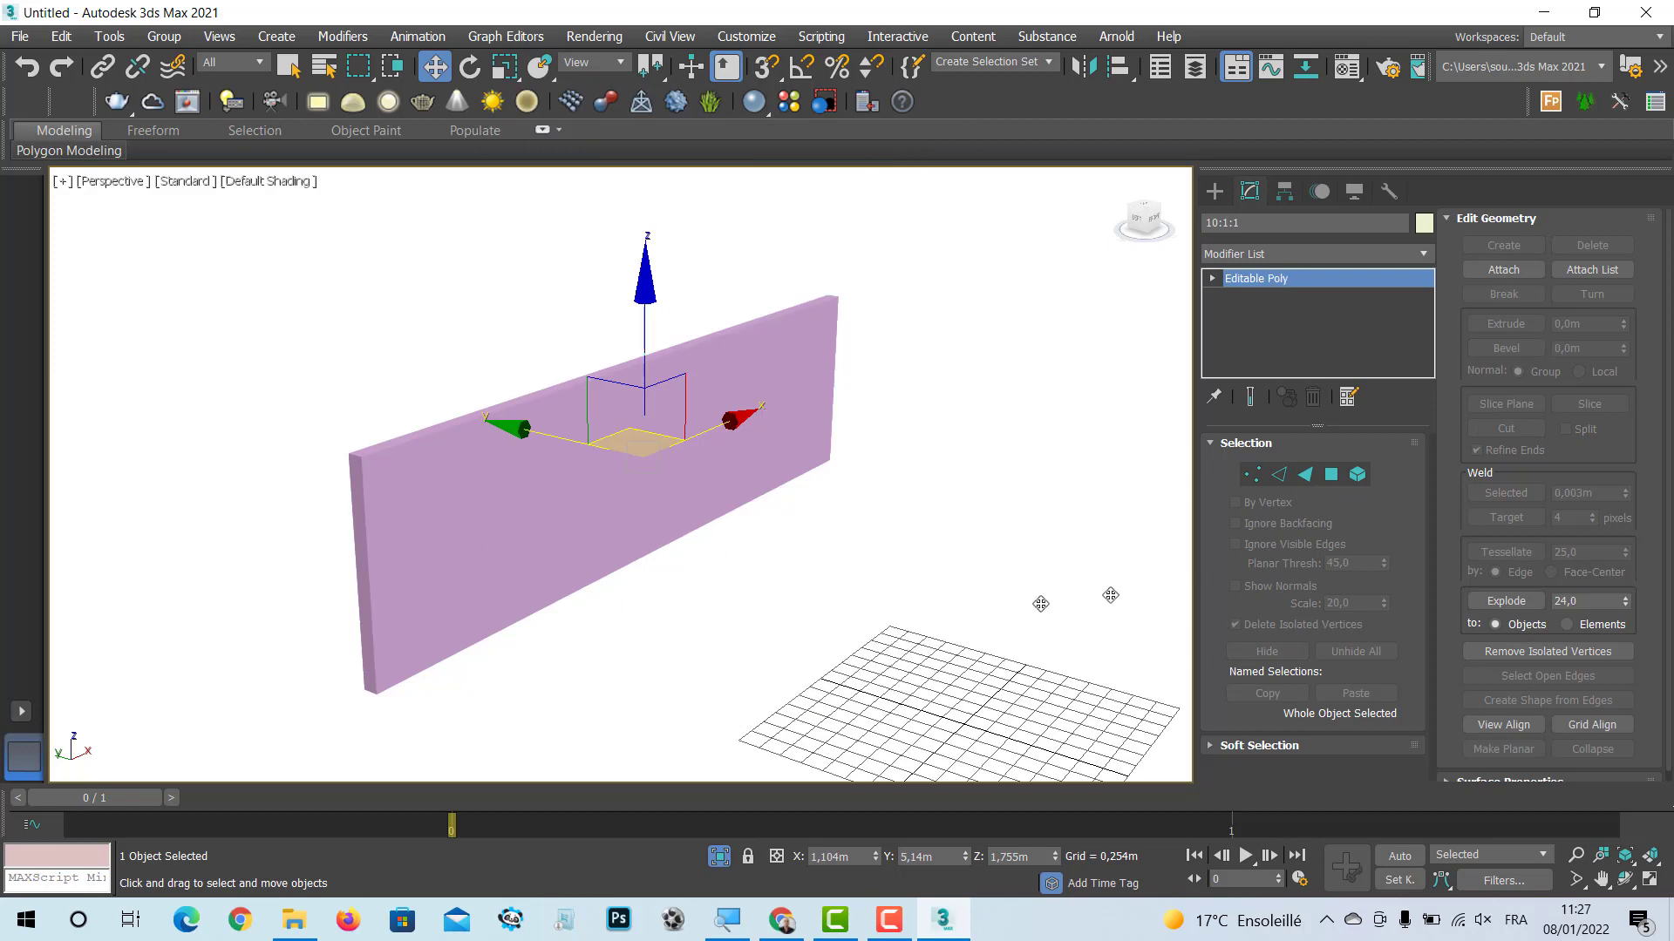
{"action": "left_click", "coordinate": [1330, 471]}
{"action": "left_click", "coordinate": [748, 567]}
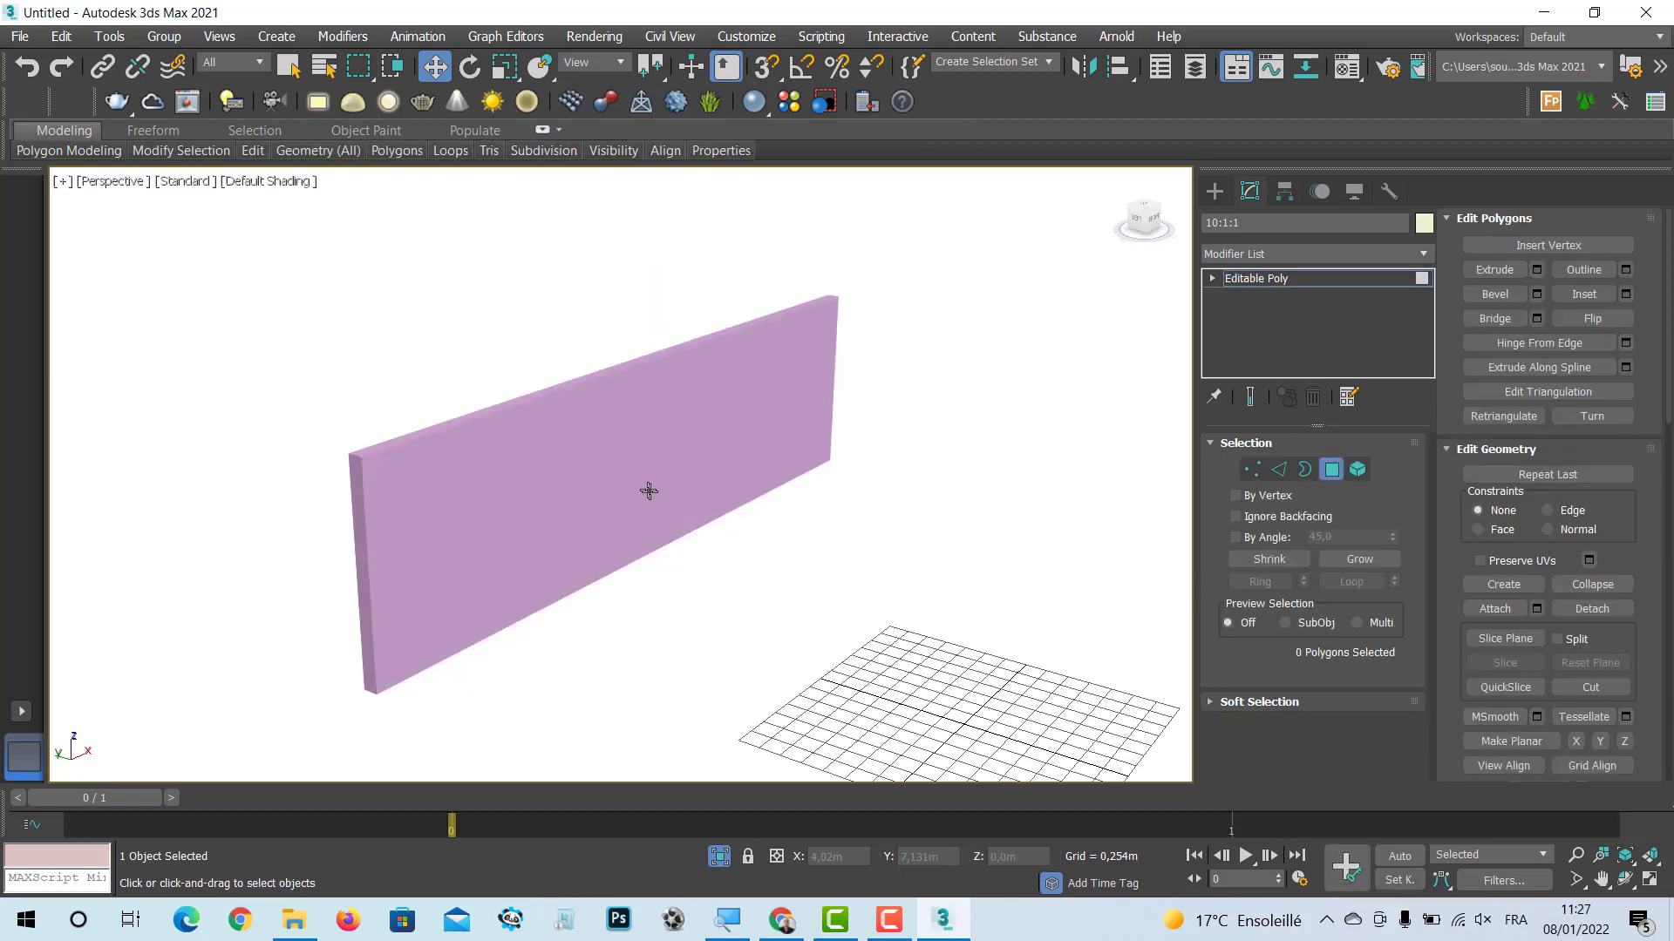
{"action": "left_click", "coordinate": [649, 491]}
{"action": "middle_click_drag", "start_coordinate": [815, 451], "coordinate": [820, 510], "text": "alt"}
{"action": "left_click", "coordinate": [808, 480]}
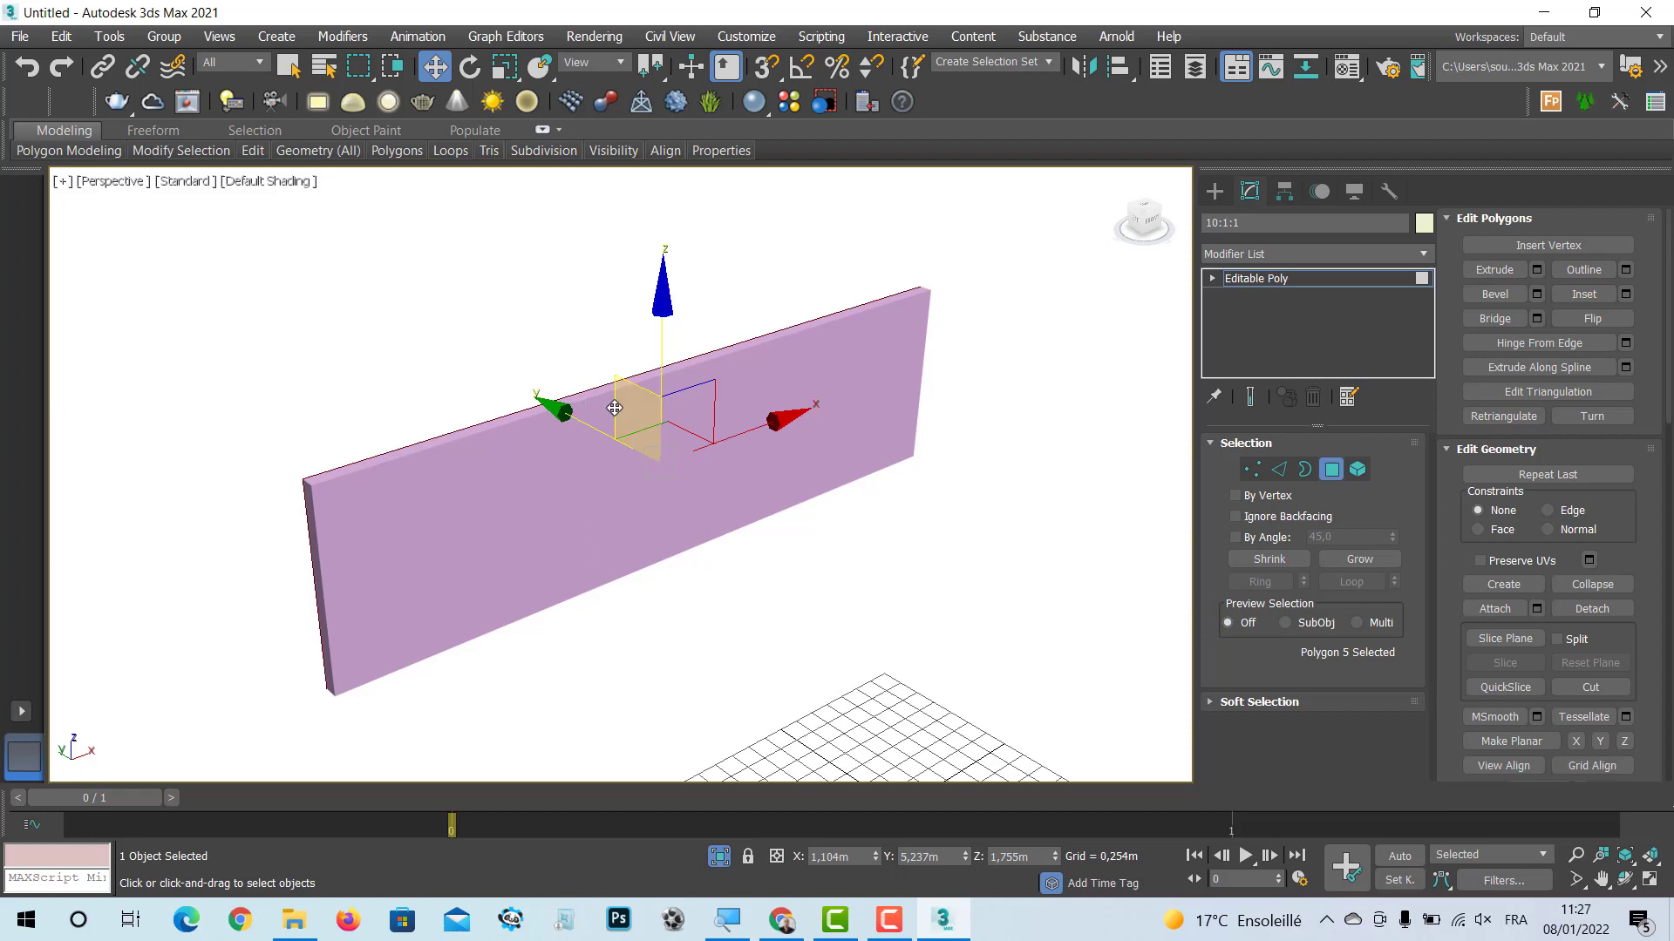
Step: Switch the perspective viewport's shading to show Edged Faces on the wall
{"action": "key", "text": "F4"}
{"action": "key", "text": "F4"}
{"action": "key", "text": "F4"}
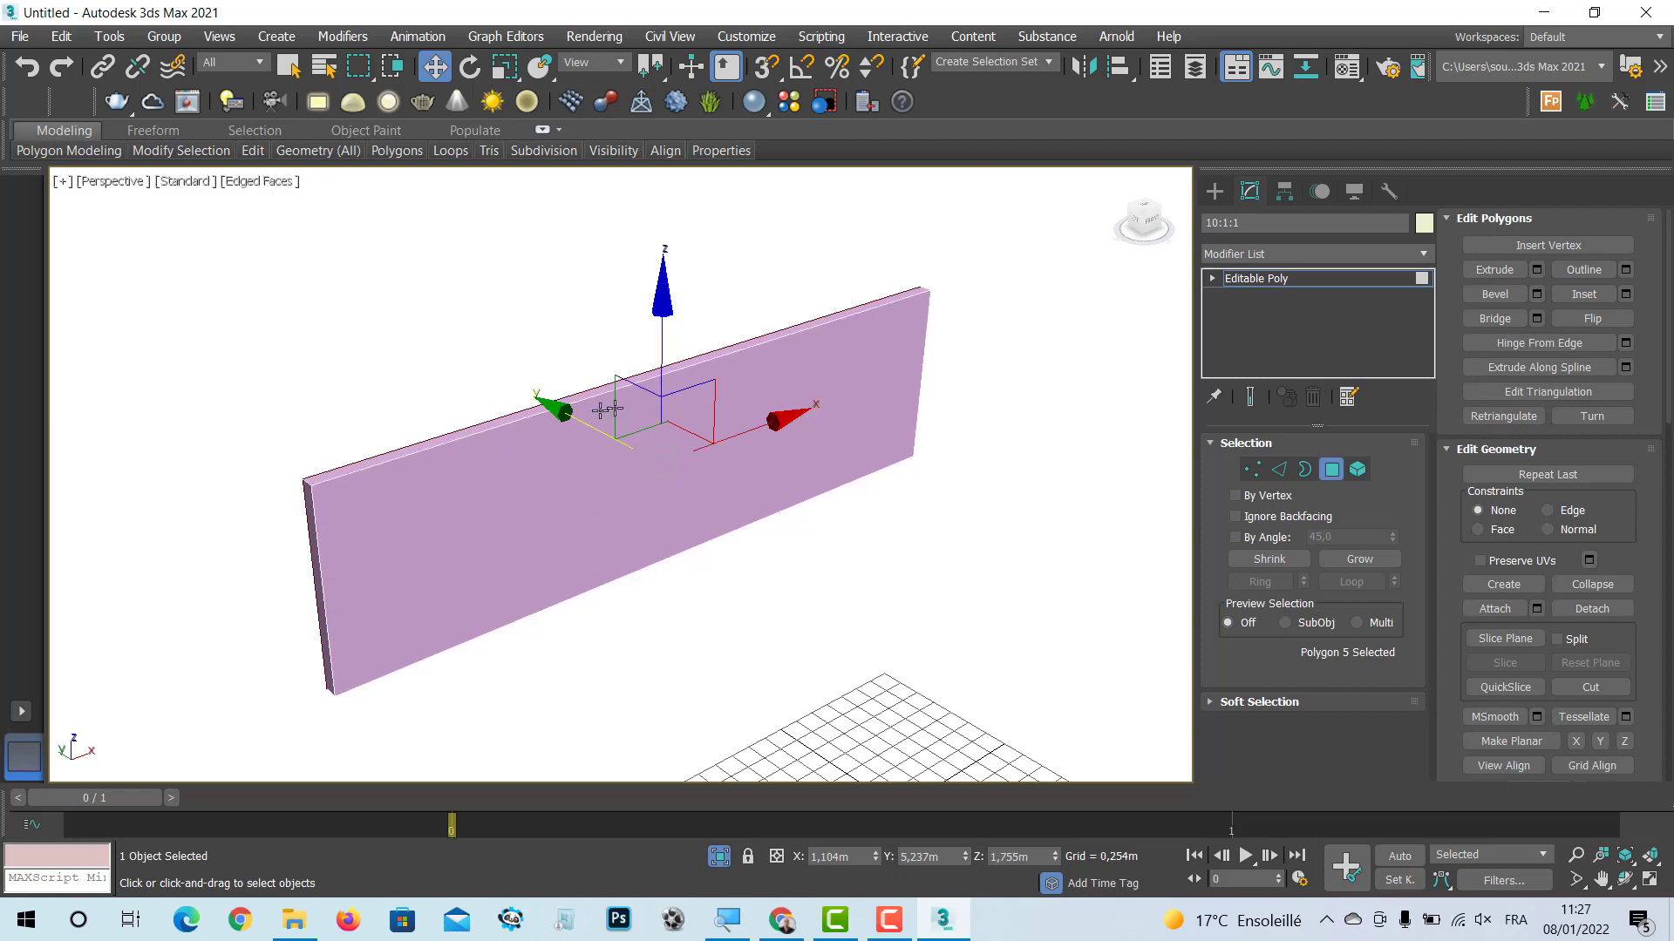
{"action": "key", "text": "F4"}
{"action": "left_click", "coordinate": [266, 188]}
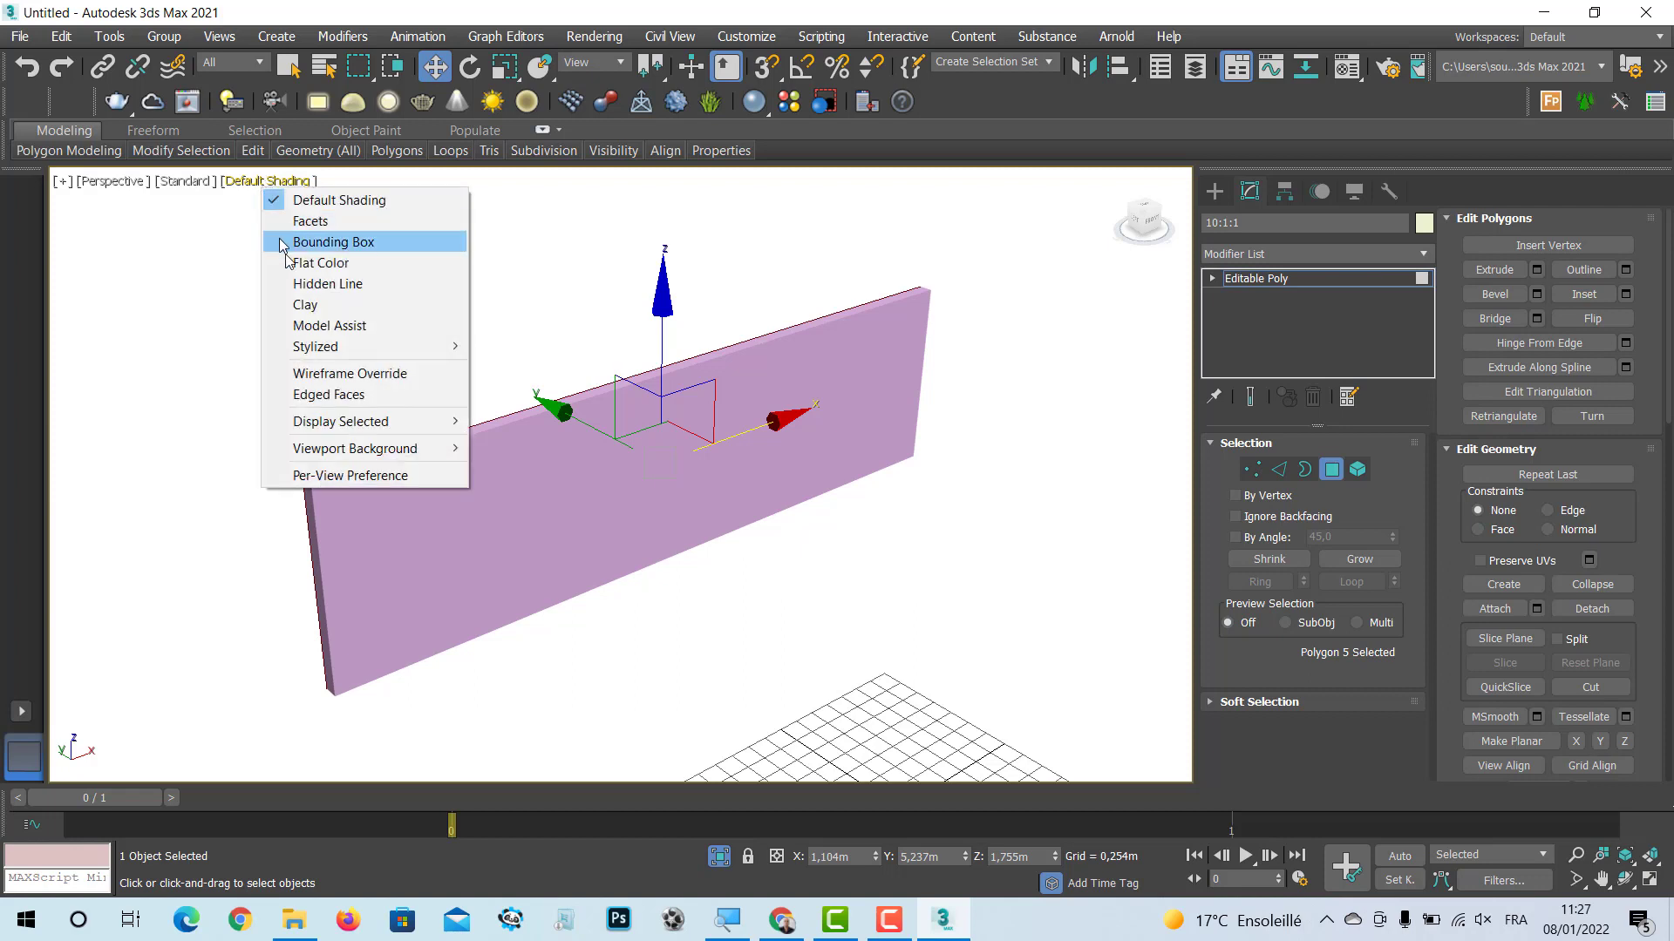
{"action": "left_click", "coordinate": [338, 401]}
{"action": "middle_click_drag", "start_coordinate": [740, 489], "coordinate": [716, 478]}
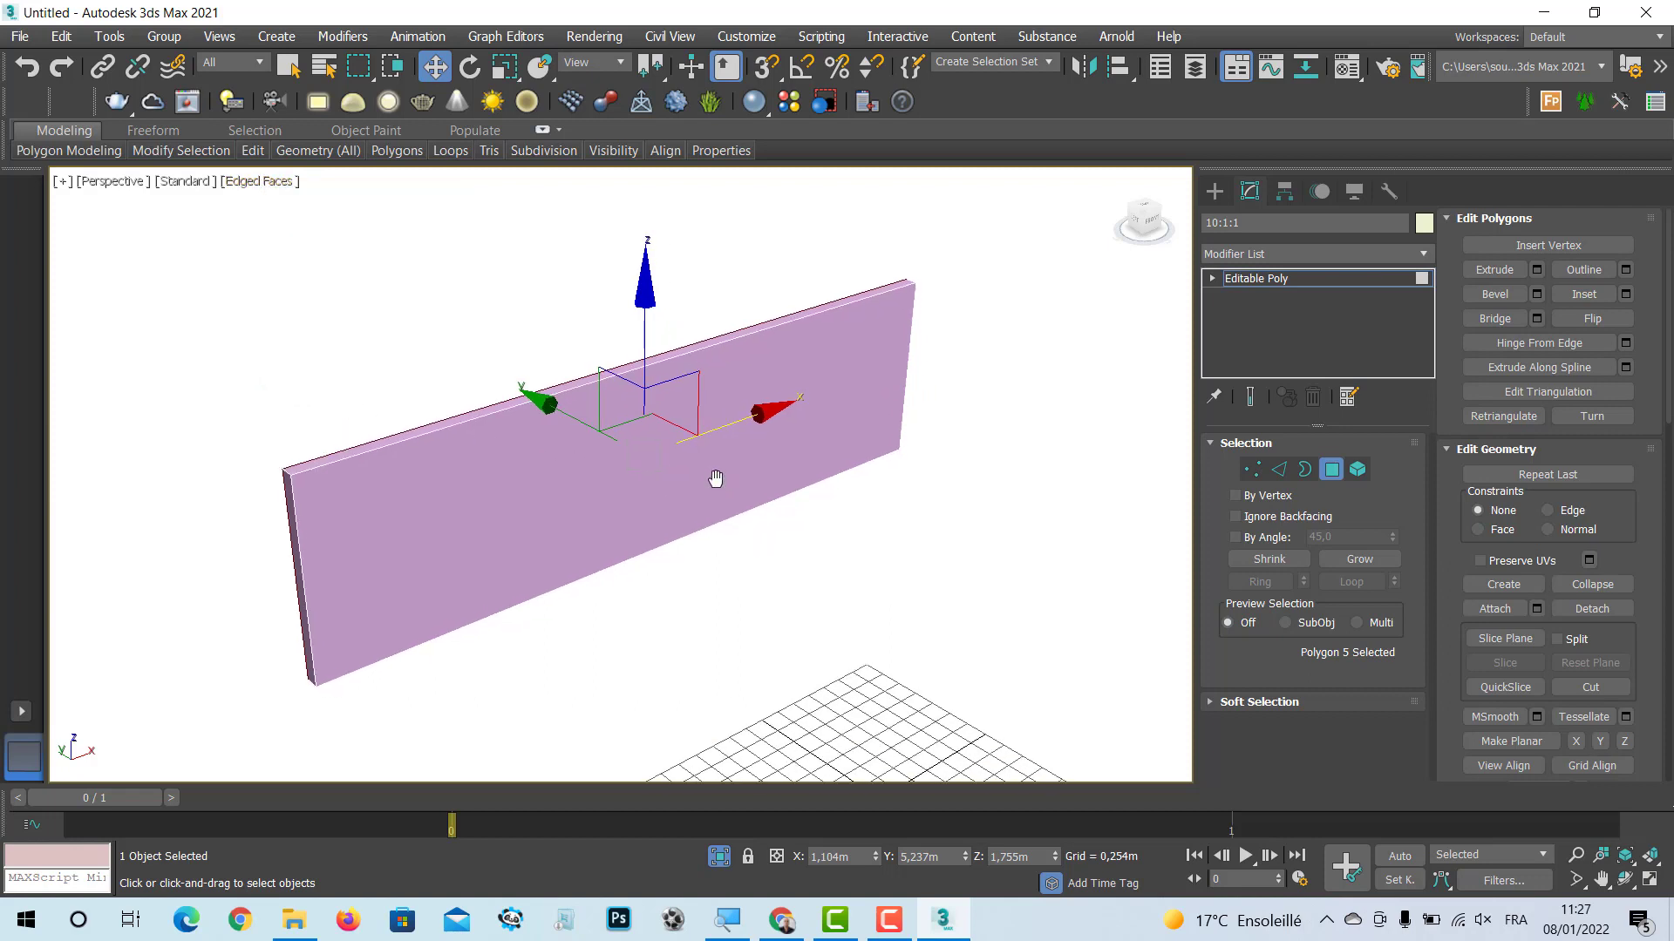
Step: Select the isolated wall's four long horizontal edges at edge level
{"action": "left_click", "coordinate": [1279, 469]}
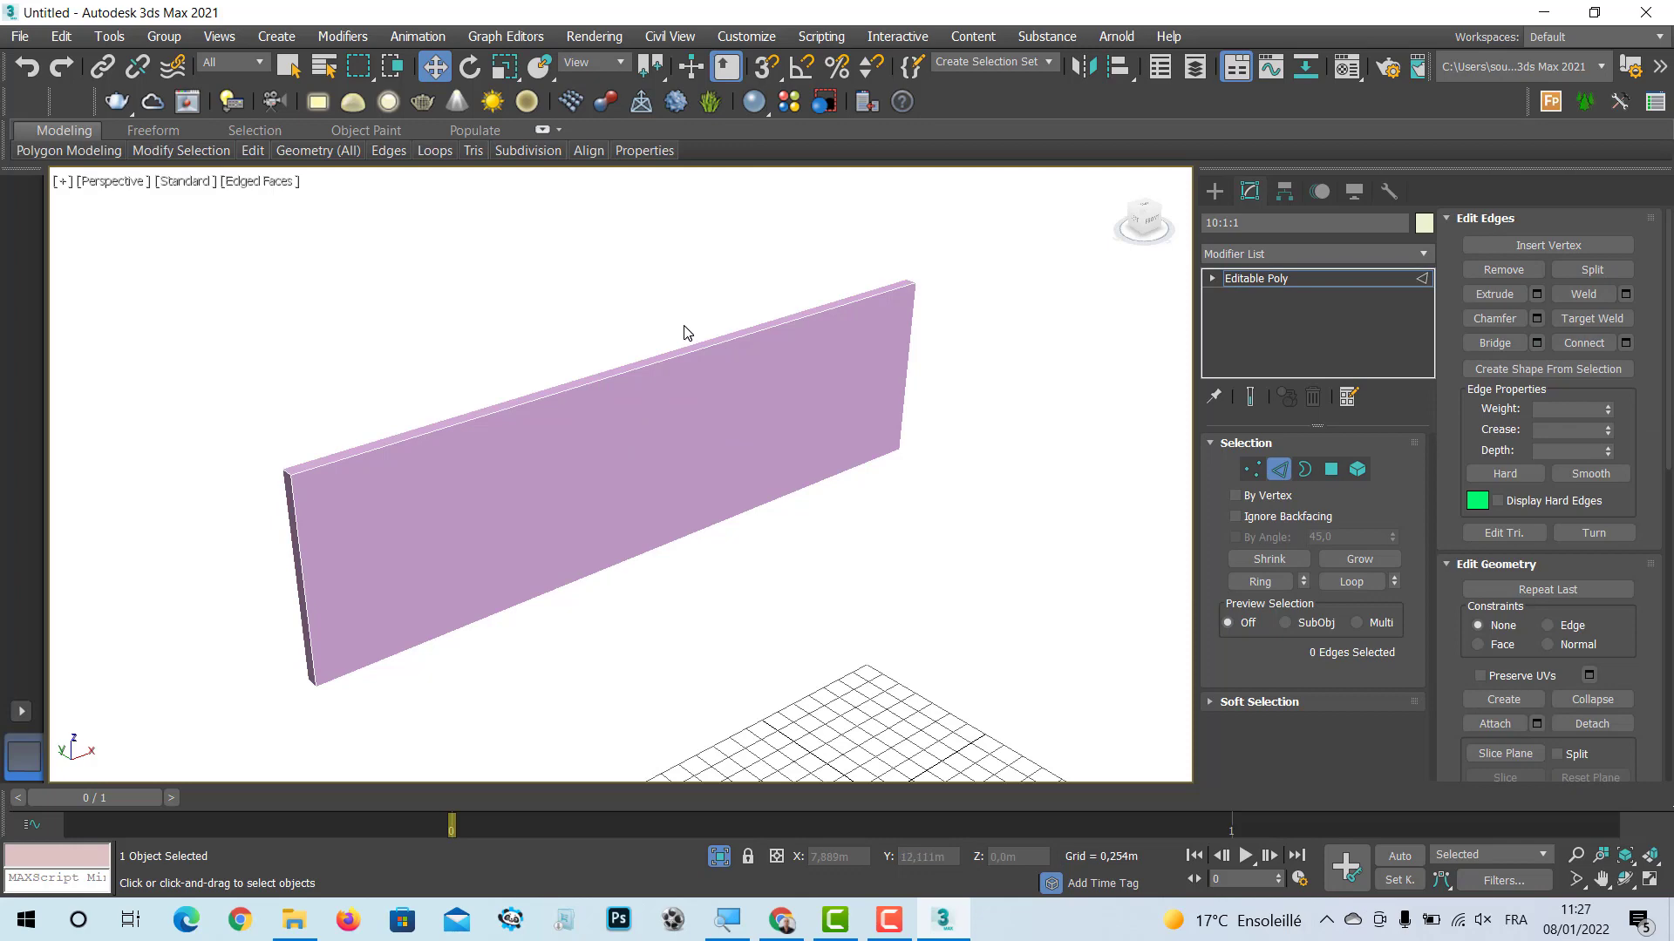
{"action": "left_click_drag", "start_coordinate": [729, 569], "coordinate": [733, 577]}
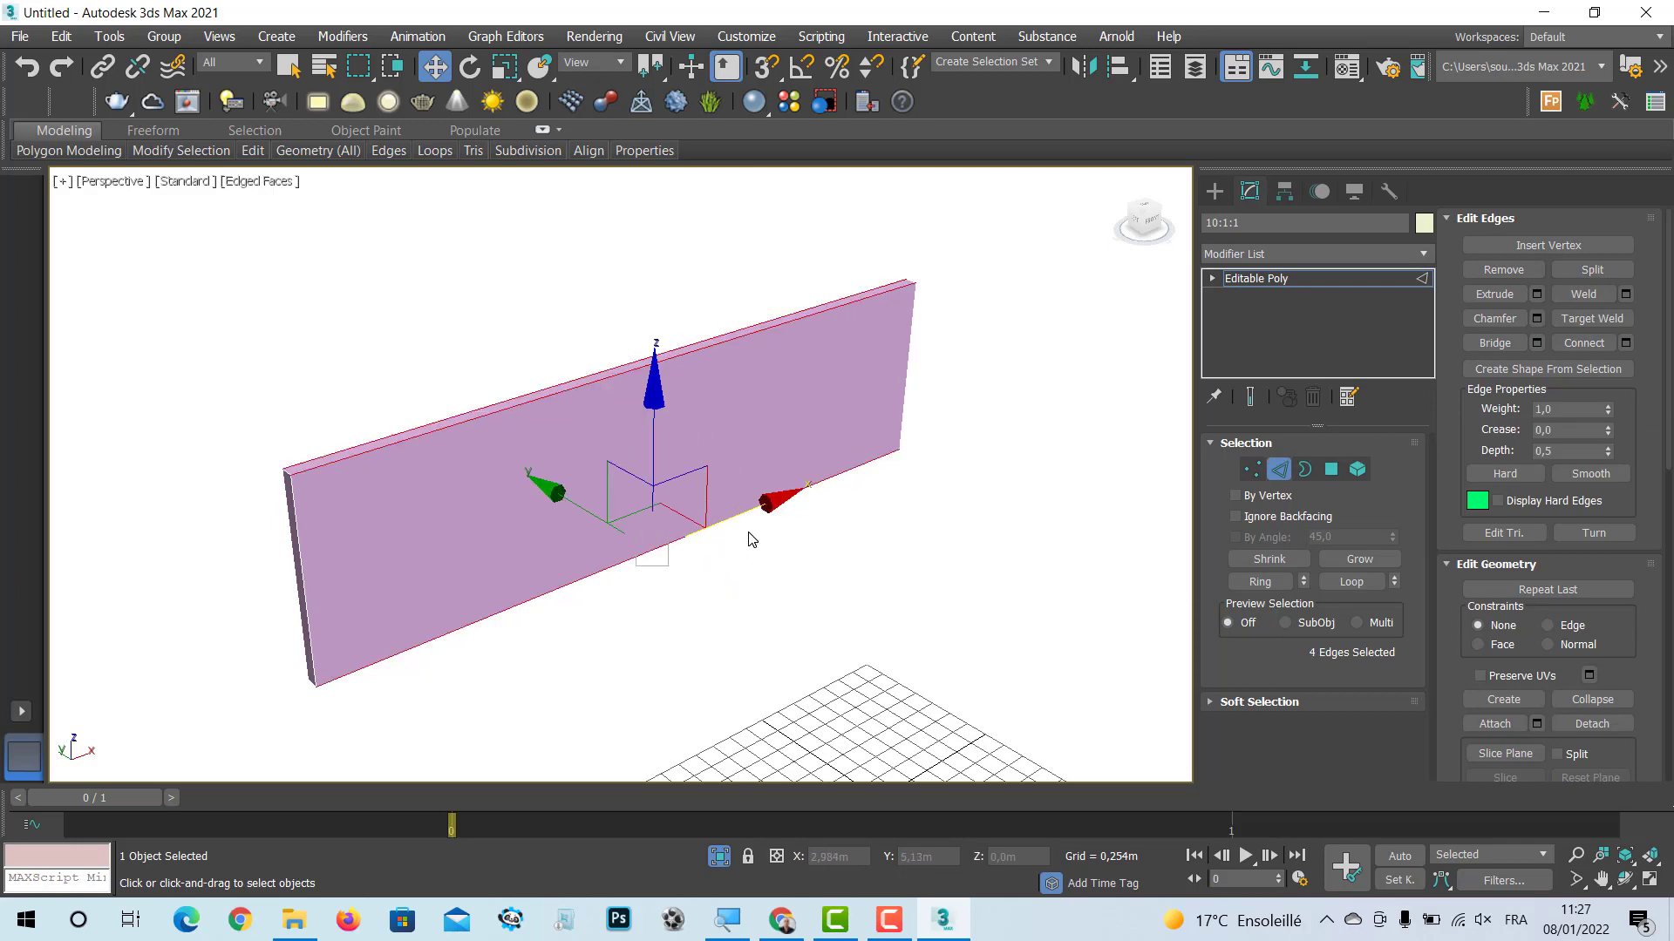
{"action": "key", "text": "alt+w"}
{"action": "middle_click_drag", "start_coordinate": [272, 643], "coordinate": [430, 627]}
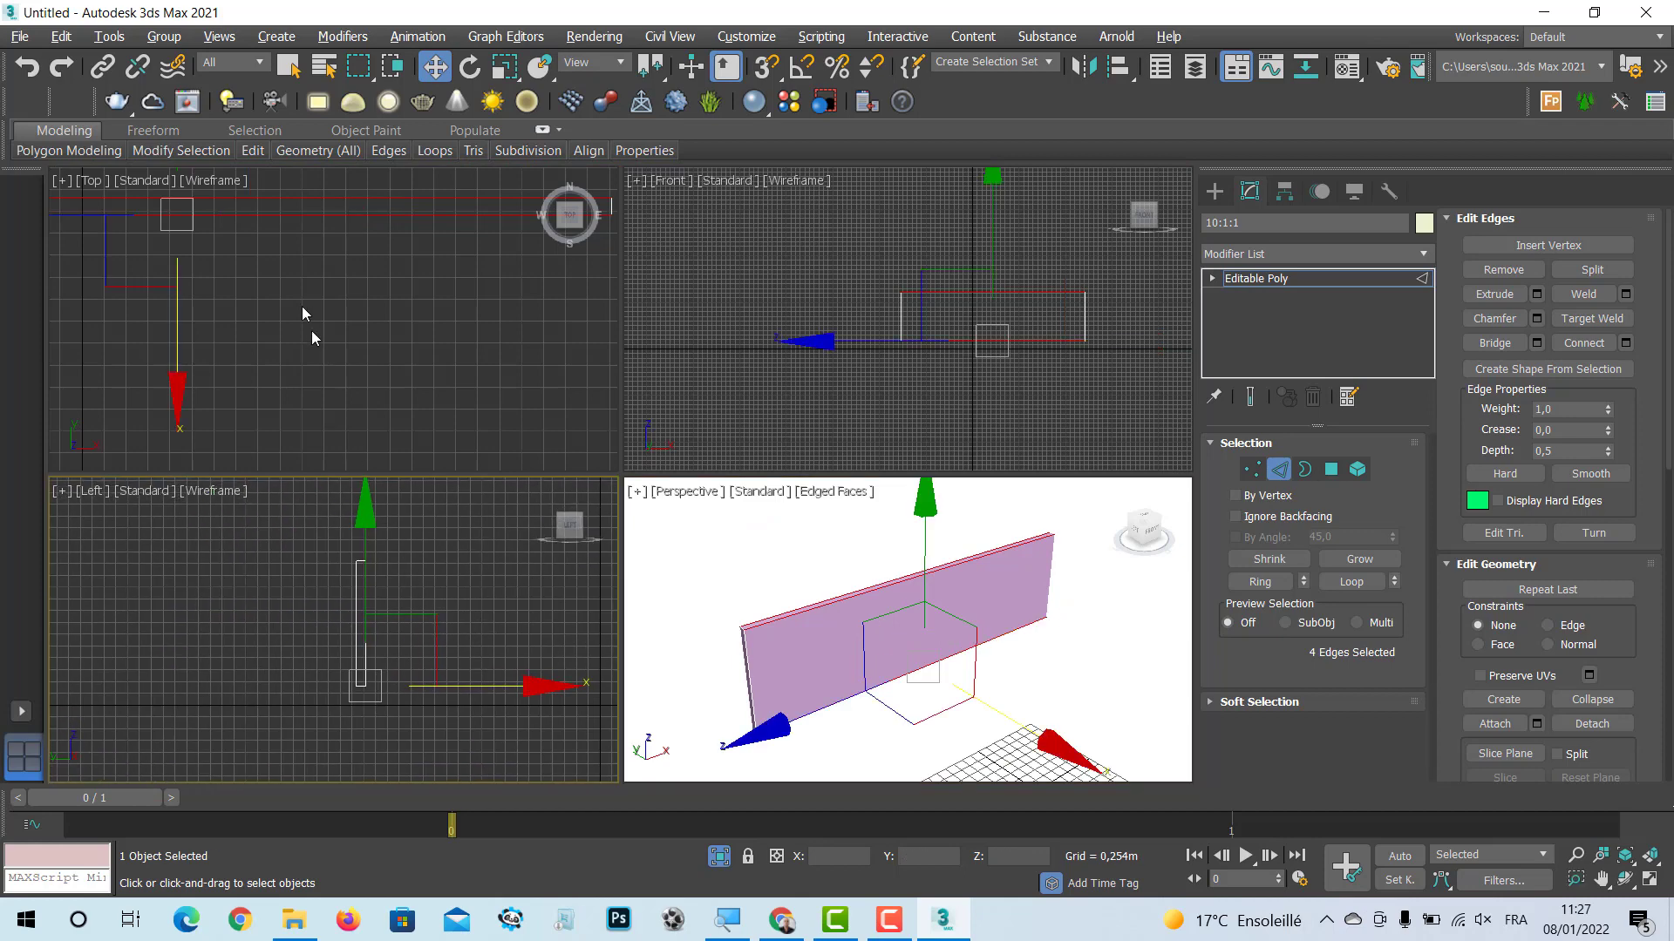
{"action": "middle_click_drag", "start_coordinate": [307, 321], "coordinate": [337, 348]}
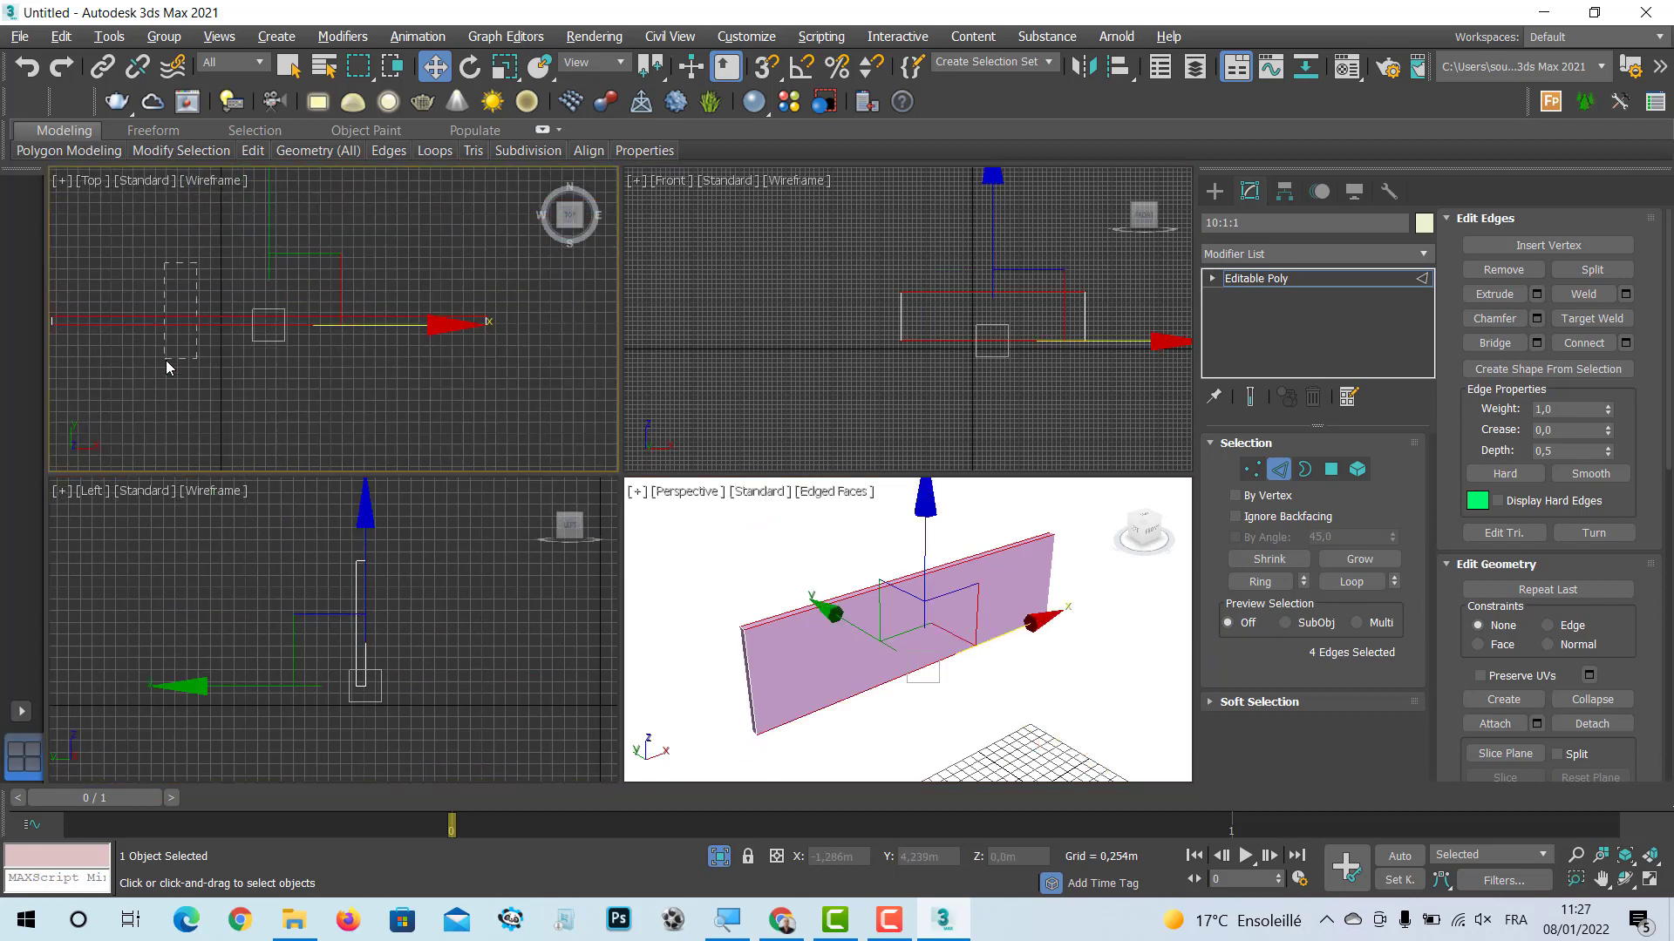
{"action": "middle_click", "coordinate": [884, 602]}
{"action": "key", "text": "alt+w"}
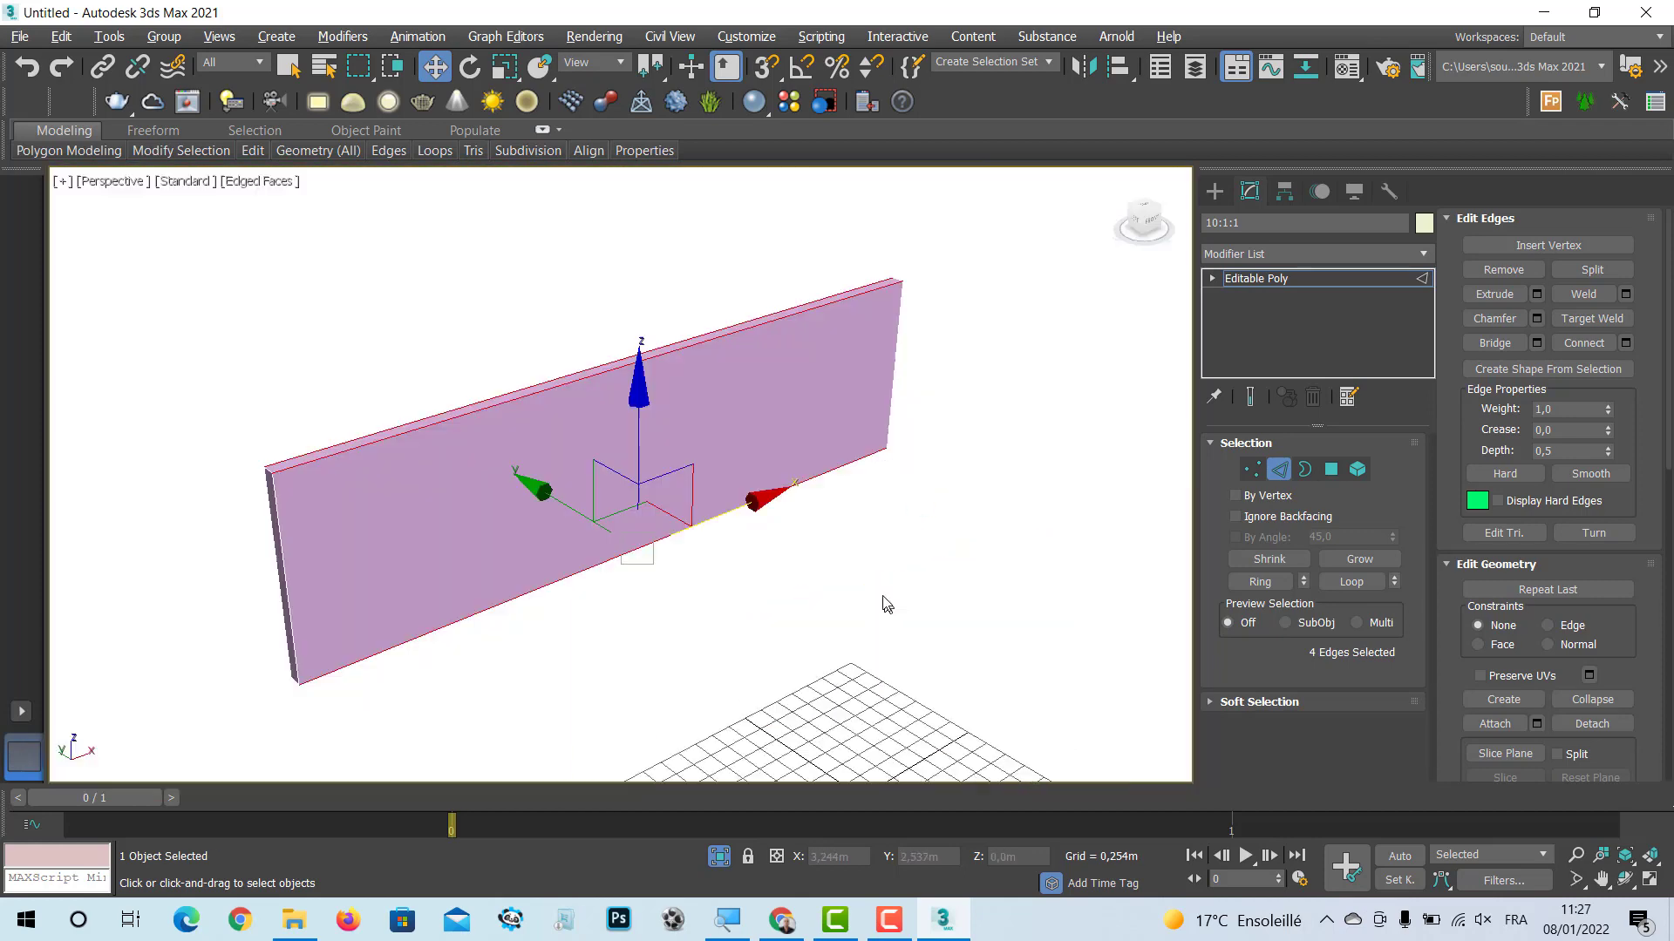
{"action": "middle_click_drag", "start_coordinate": [885, 601], "coordinate": [598, 395], "text": "alt"}
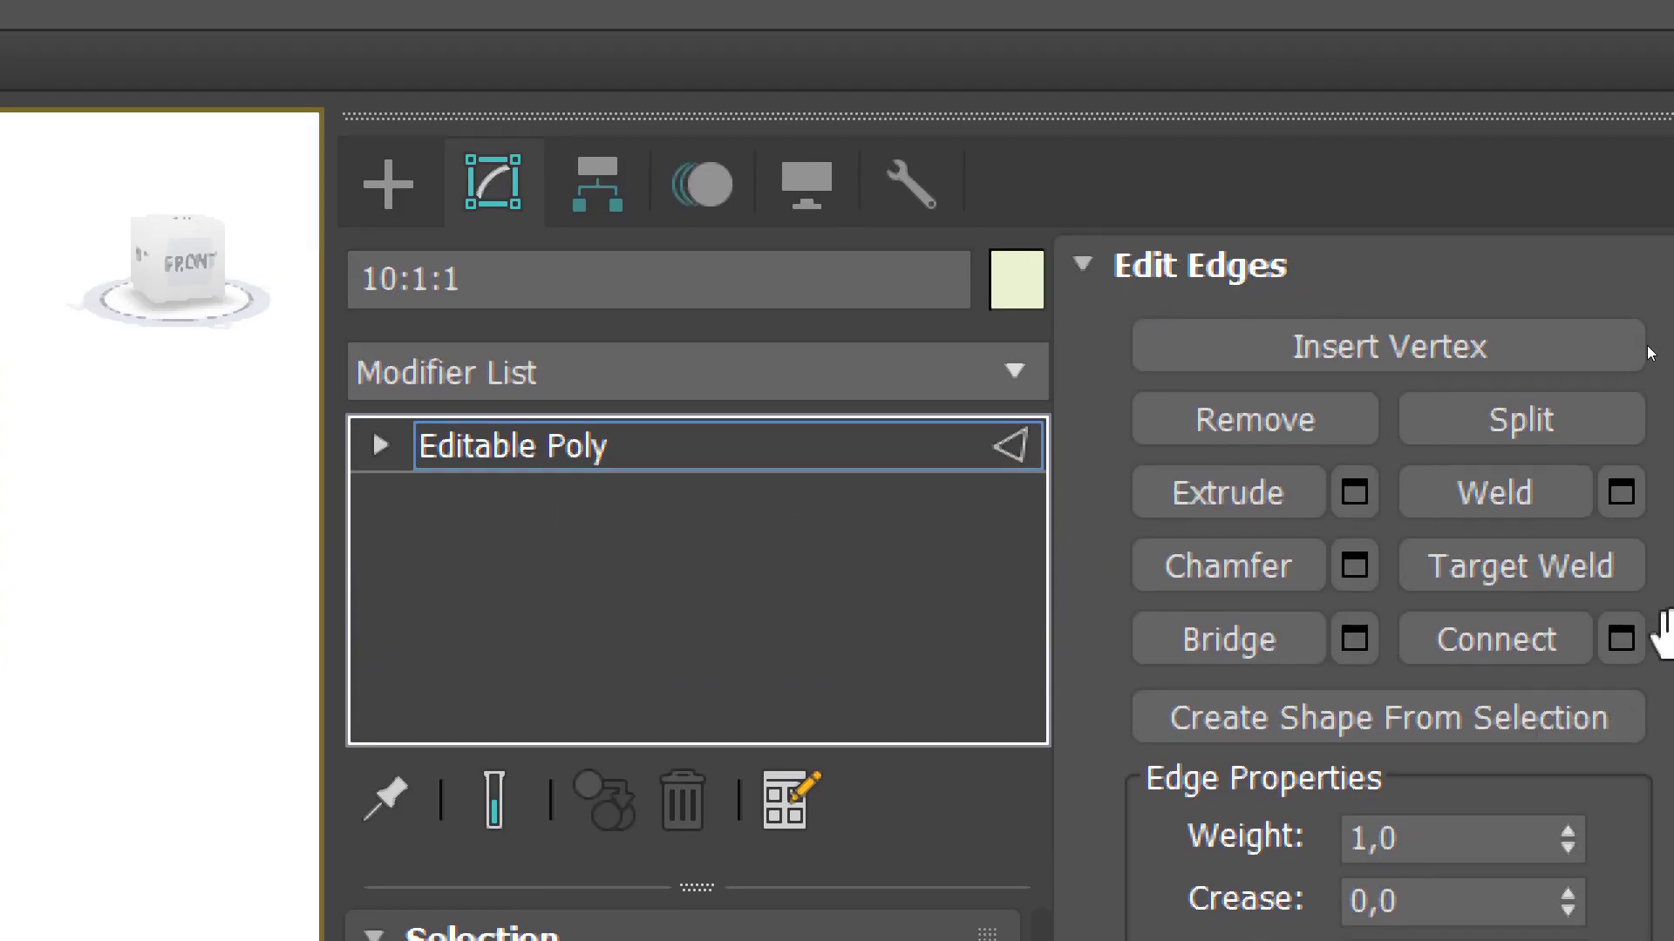
Step: Open the Connect Edges settings for the wall's selected long edges and set the segments to 2
{"action": "left_click", "coordinate": [1590, 640]}
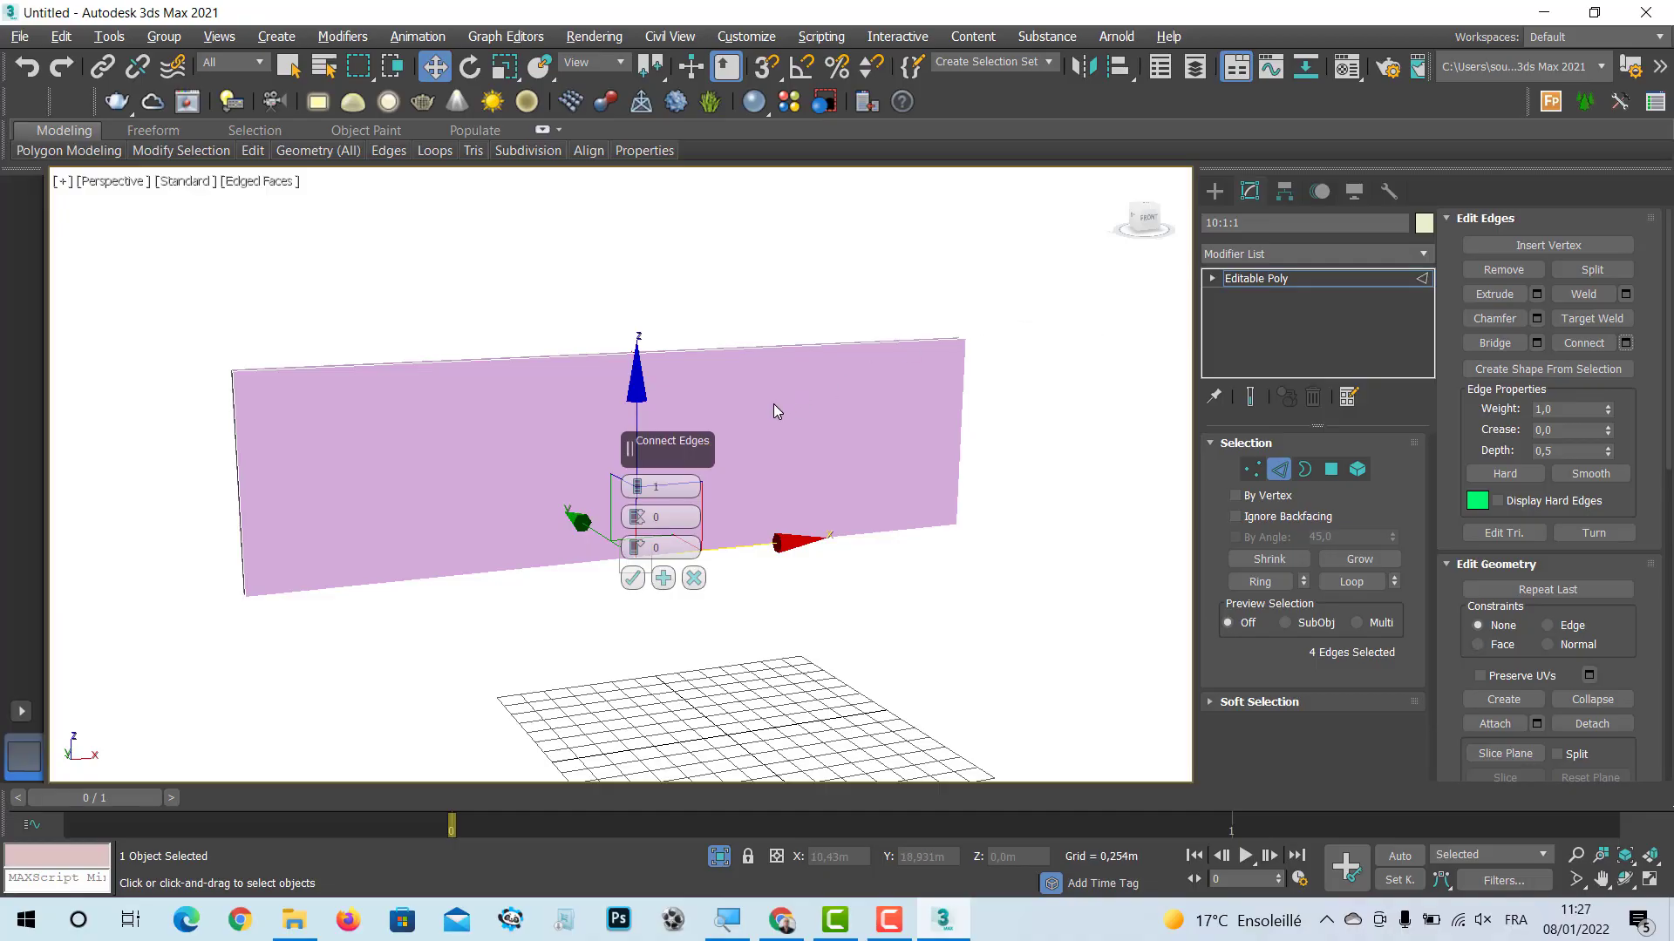
{"action": "middle_click_drag", "start_coordinate": [775, 408], "coordinate": [816, 453], "text": "alt"}
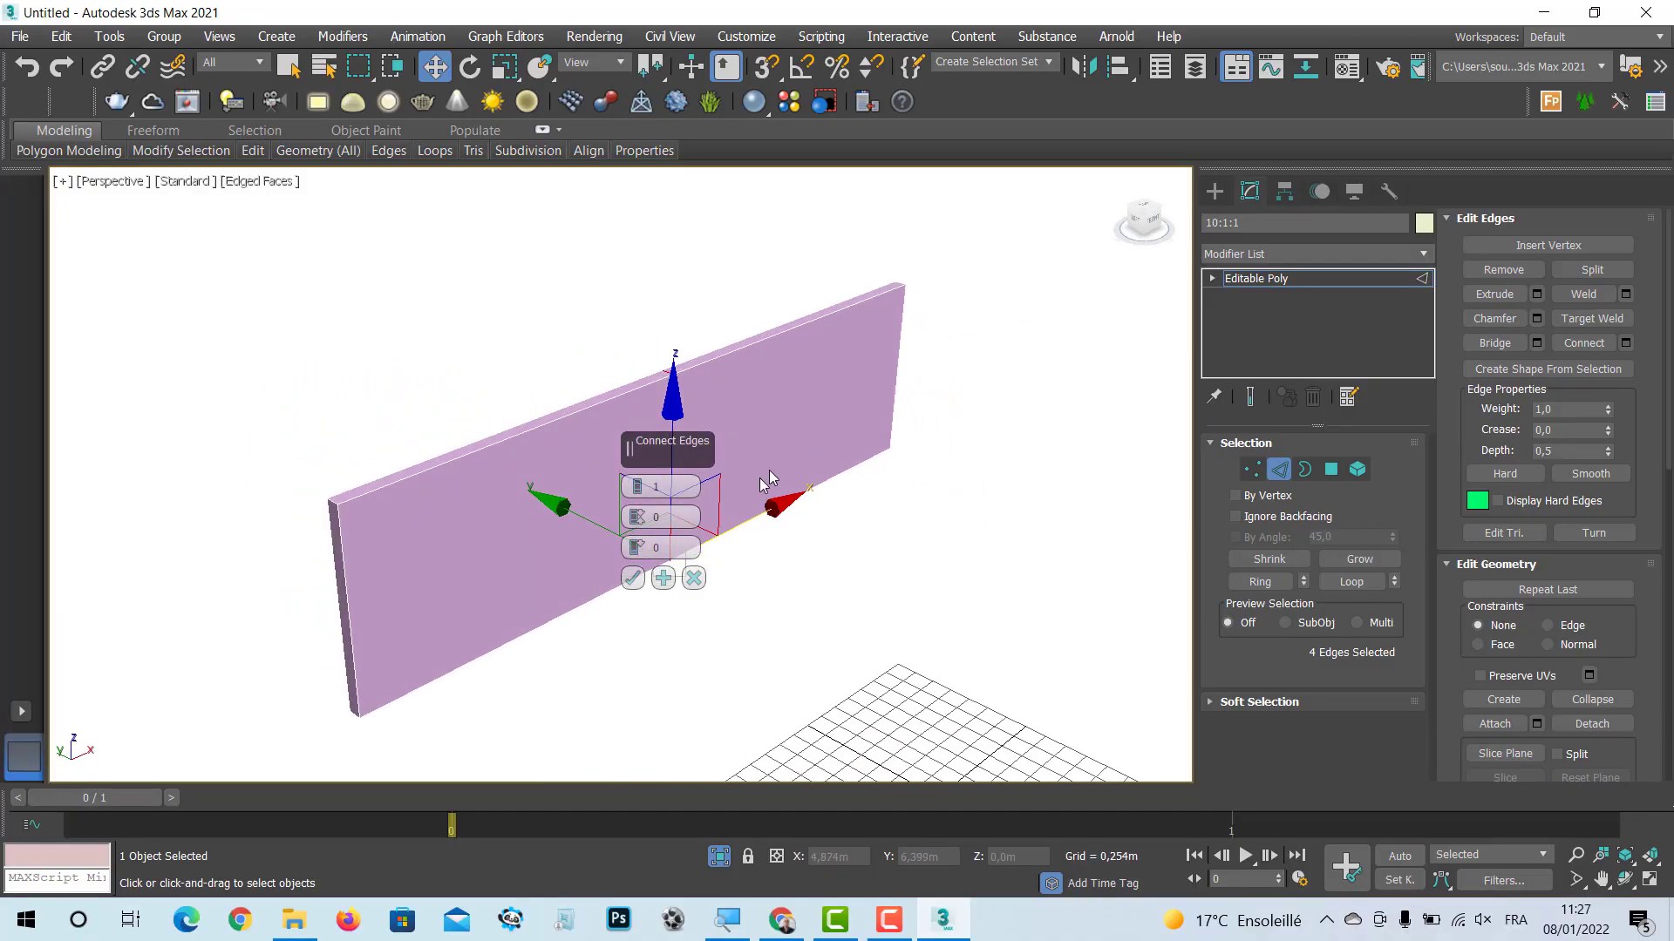
{"action": "left_click_drag", "start_coordinate": [668, 445], "coordinate": [956, 409]}
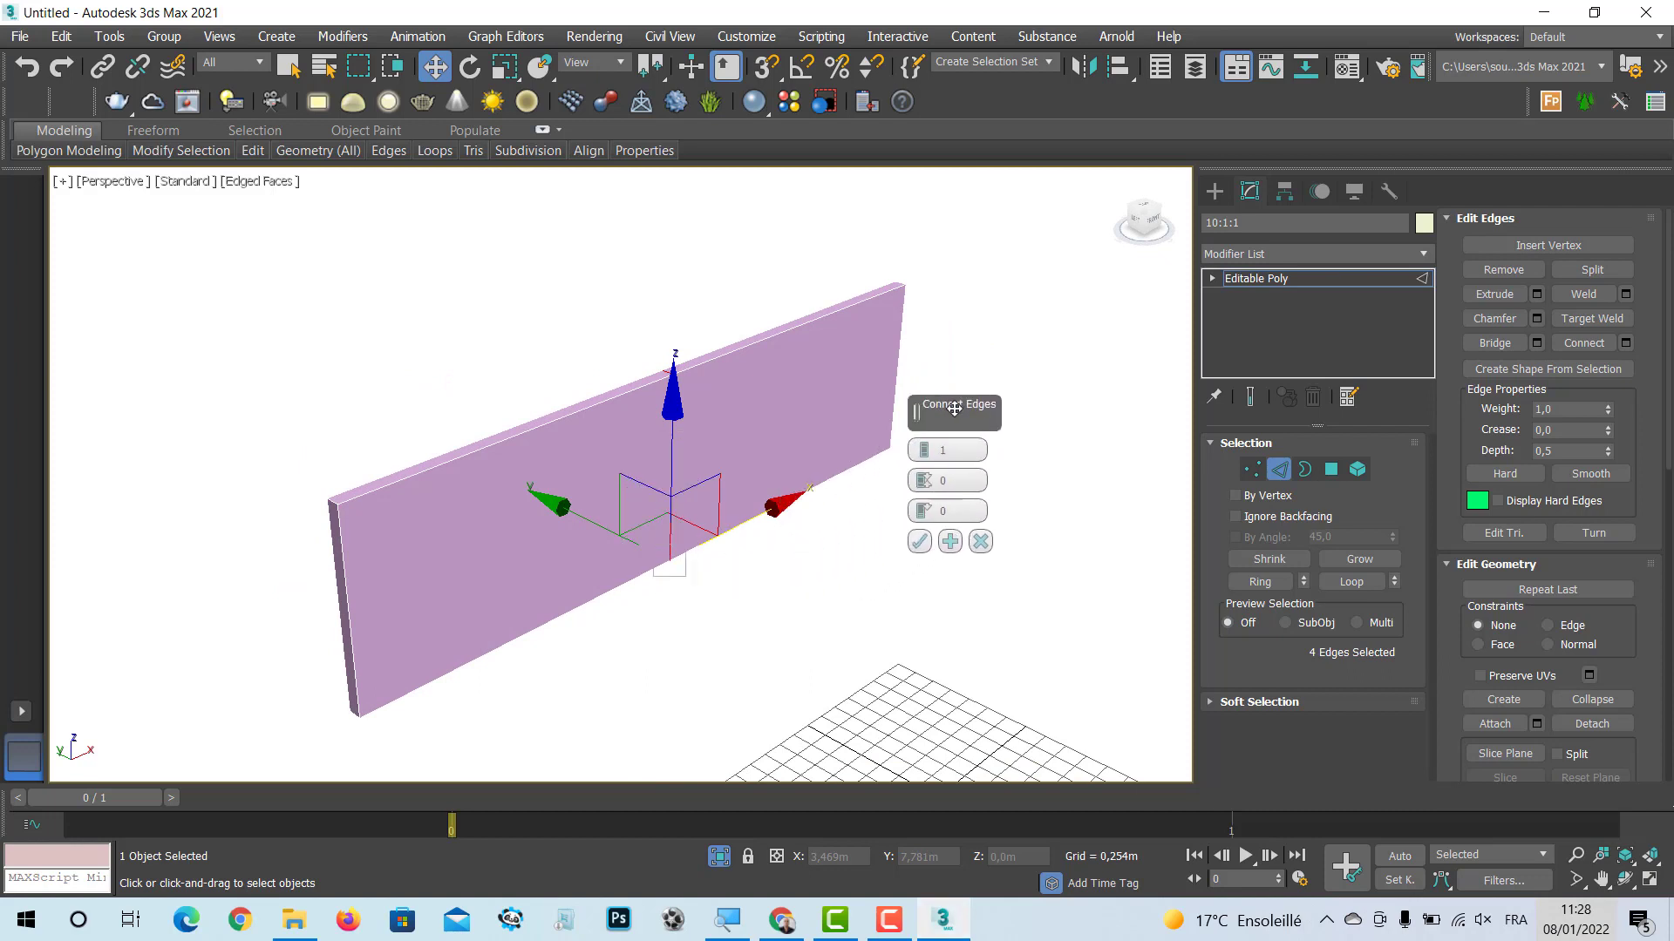
{"action": "left_click", "coordinate": [925, 450]}
{"action": "middle_click_drag", "start_coordinate": [689, 475], "coordinate": [654, 460], "text": "alt"}
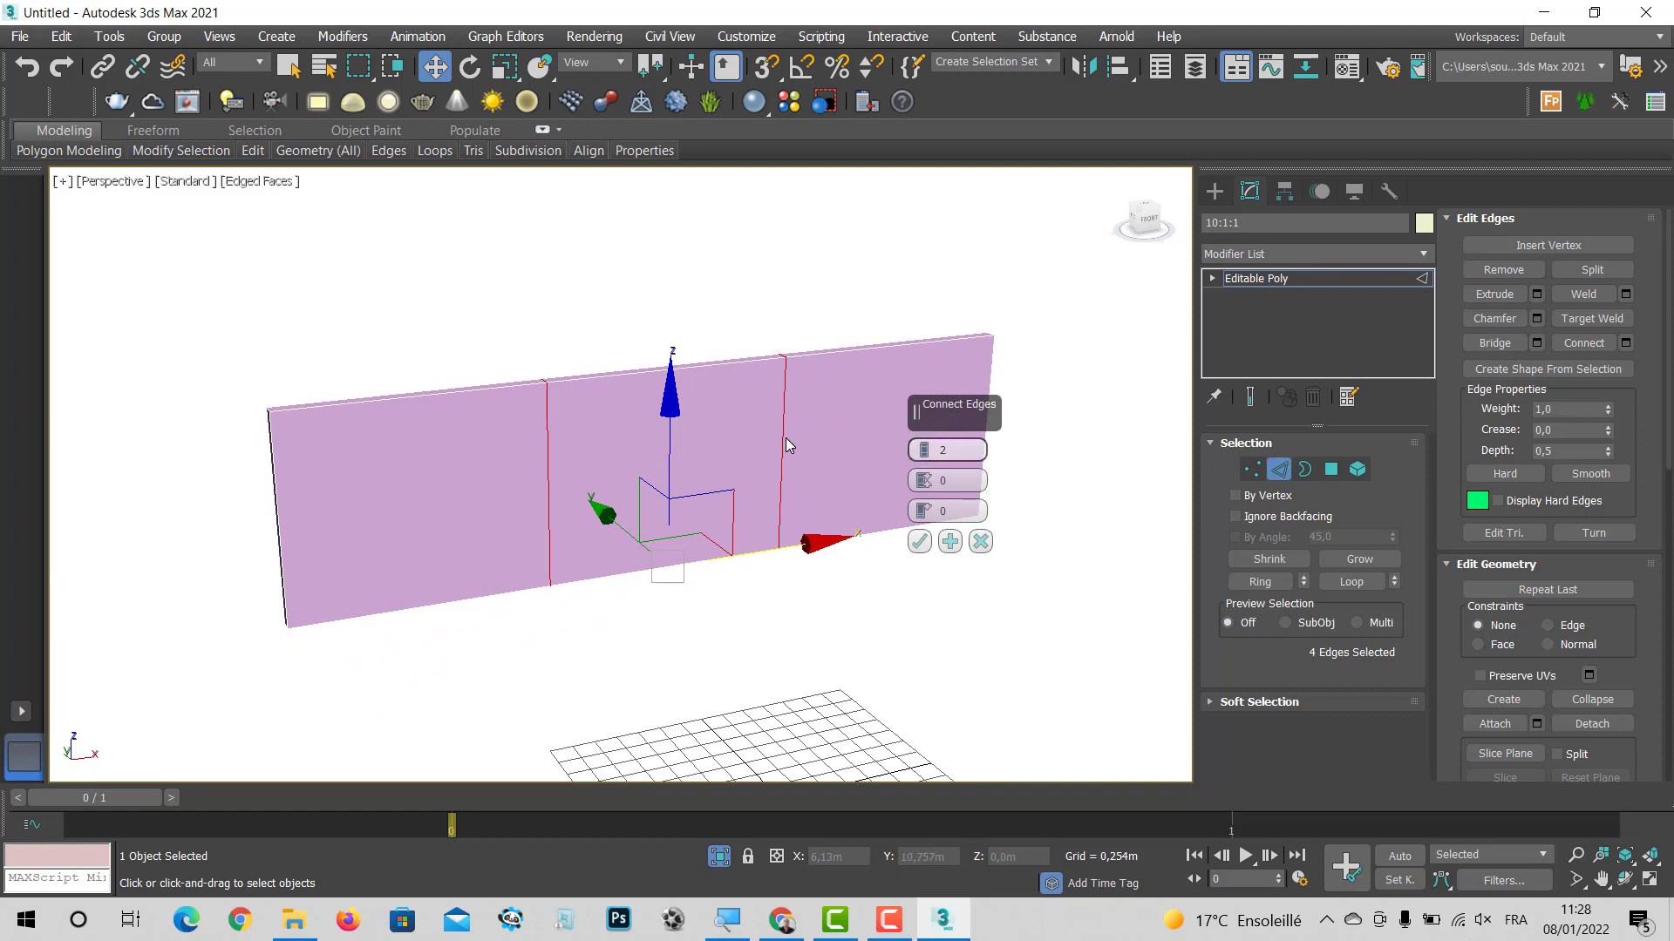
{"action": "left_click_drag", "start_coordinate": [939, 450], "coordinate": [881, 469]}
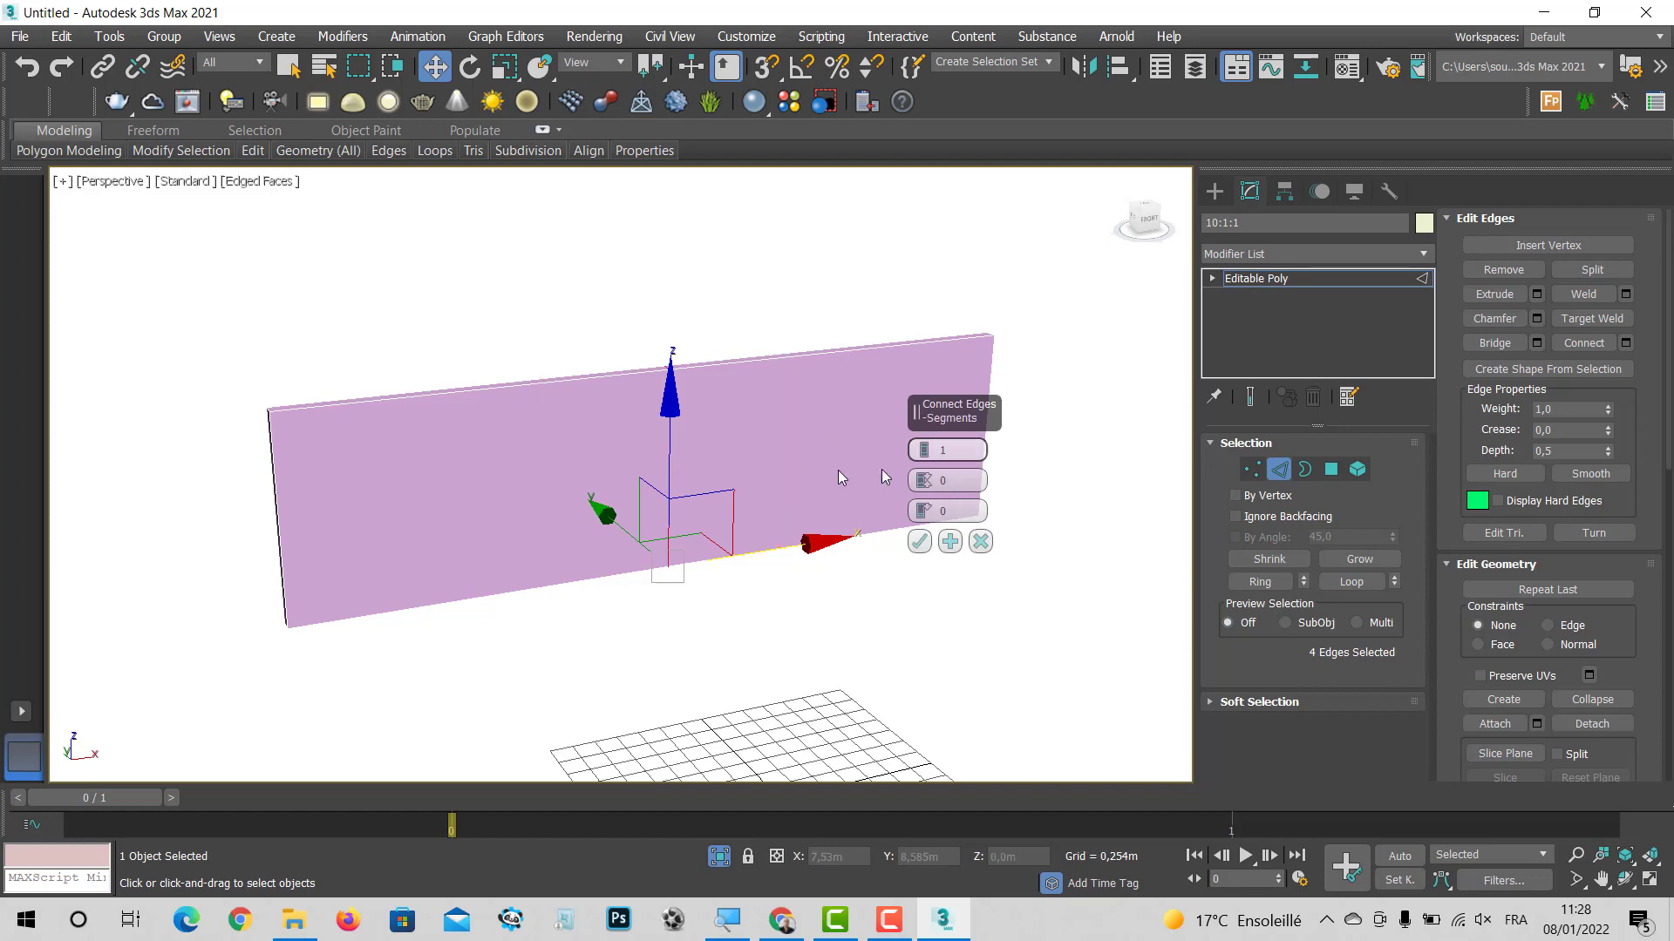
{"action": "left_click", "coordinate": [924, 449]}
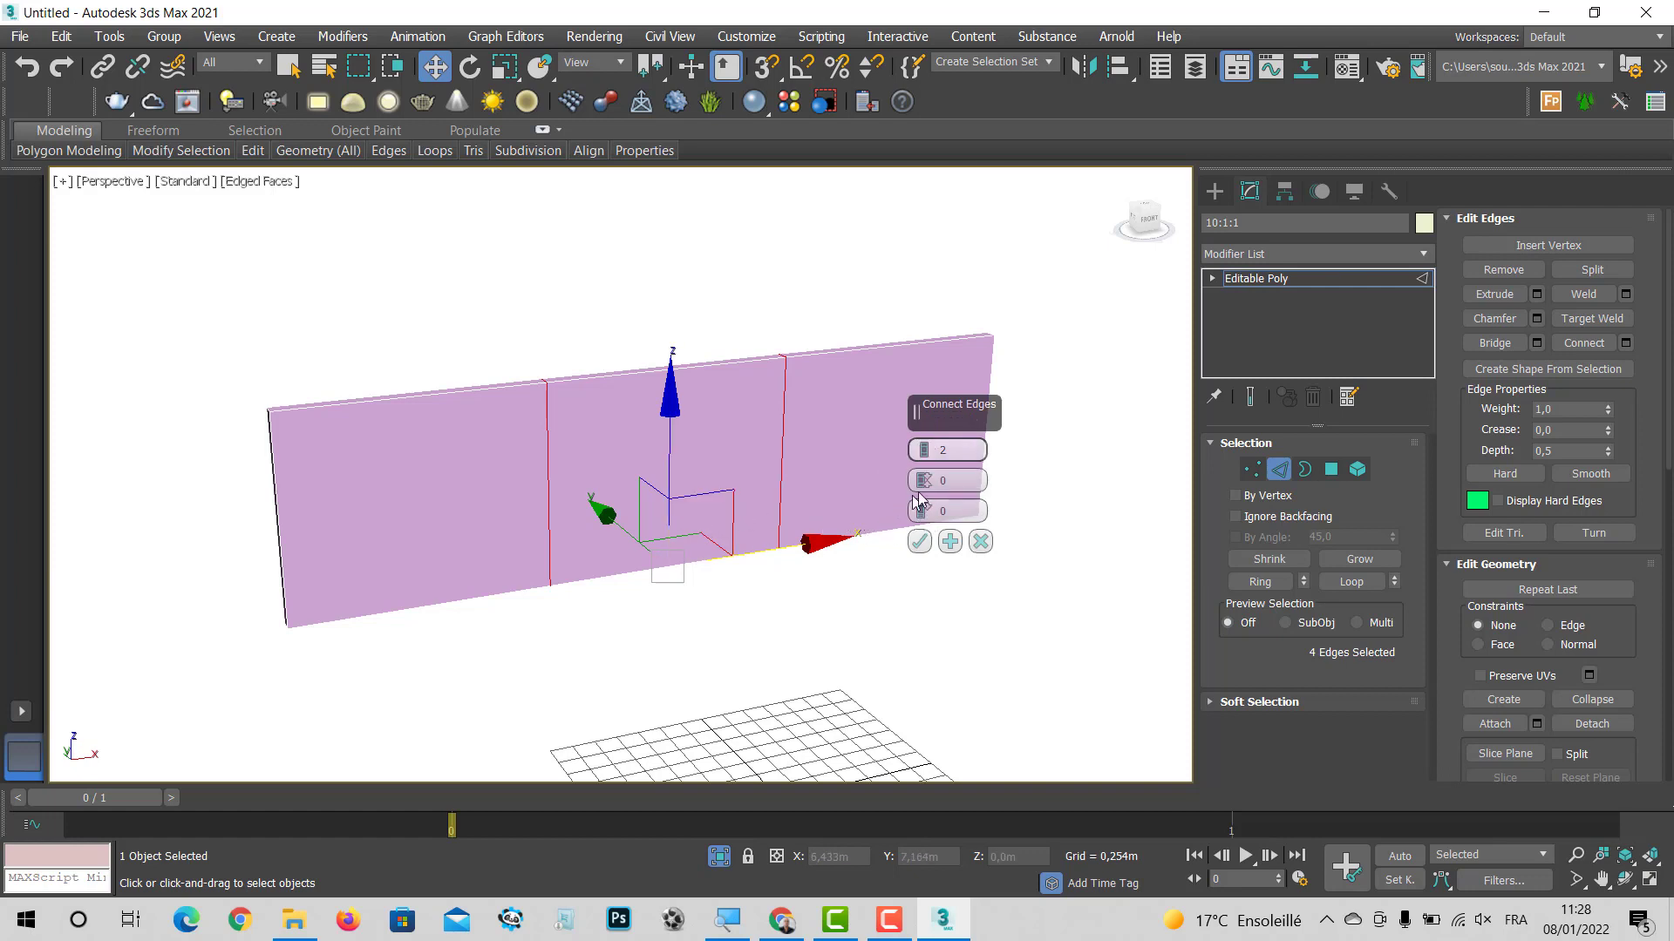
Step: Exit isolation, fit the two connecting edge loops to the room with pinch -24 and slide -108, and apply the connection
{"action": "left_click", "coordinate": [924, 488]}
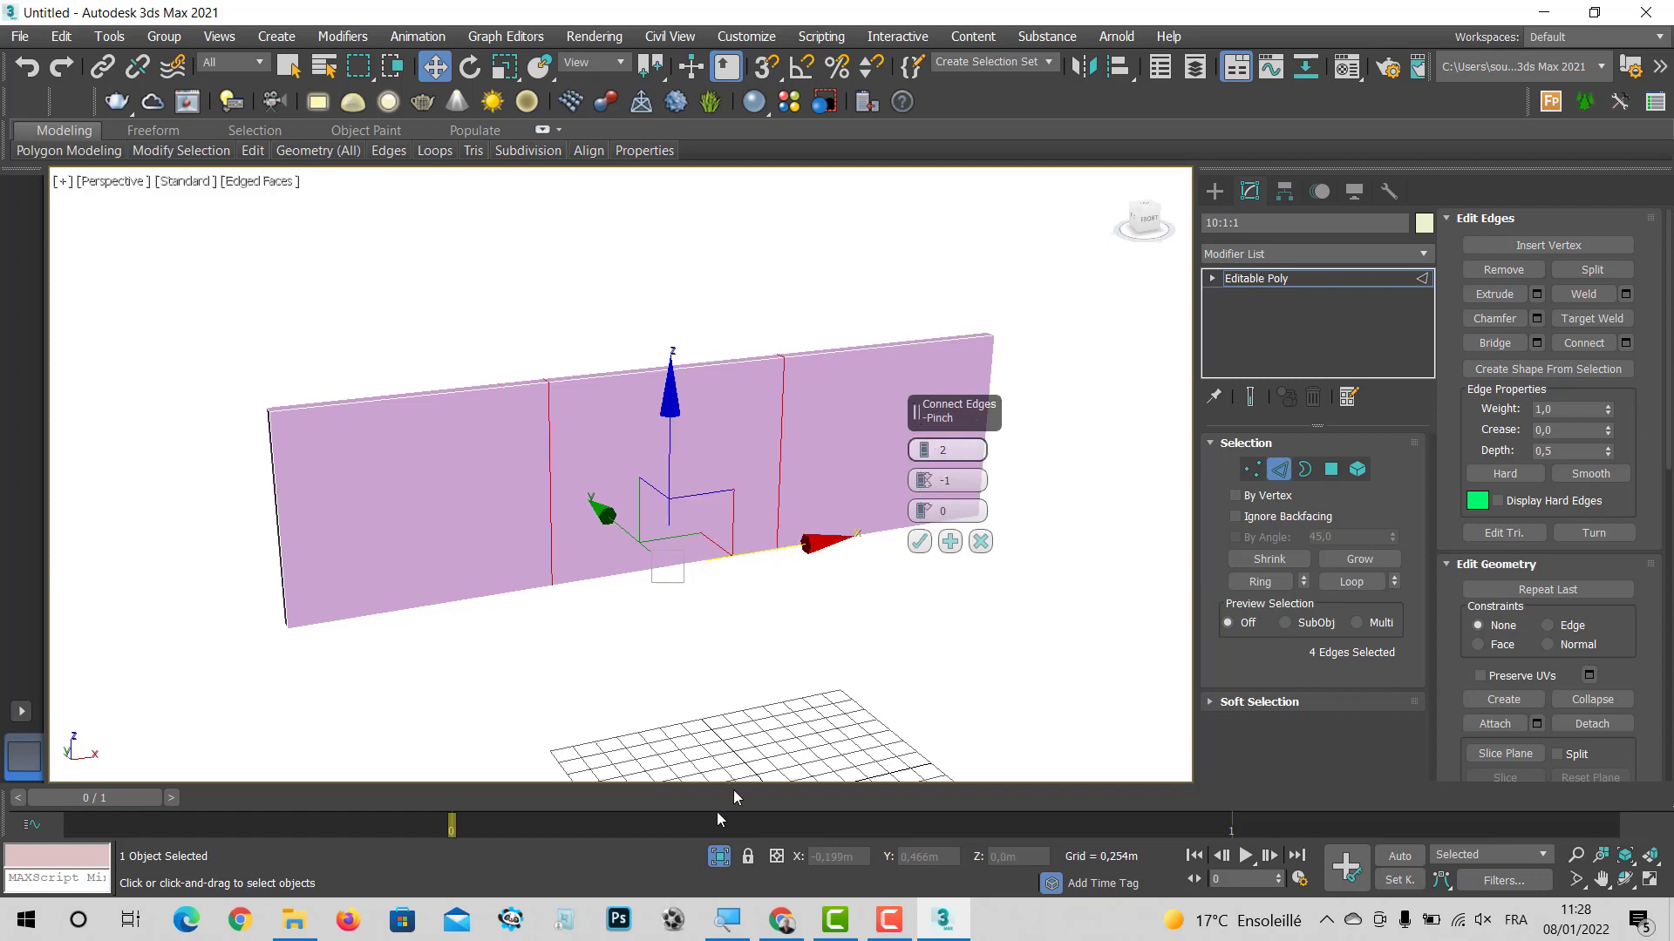
{"action": "left_click", "coordinate": [720, 855]}
{"action": "middle_click_drag", "start_coordinate": [636, 517], "coordinate": [463, 555], "text": "alt"}
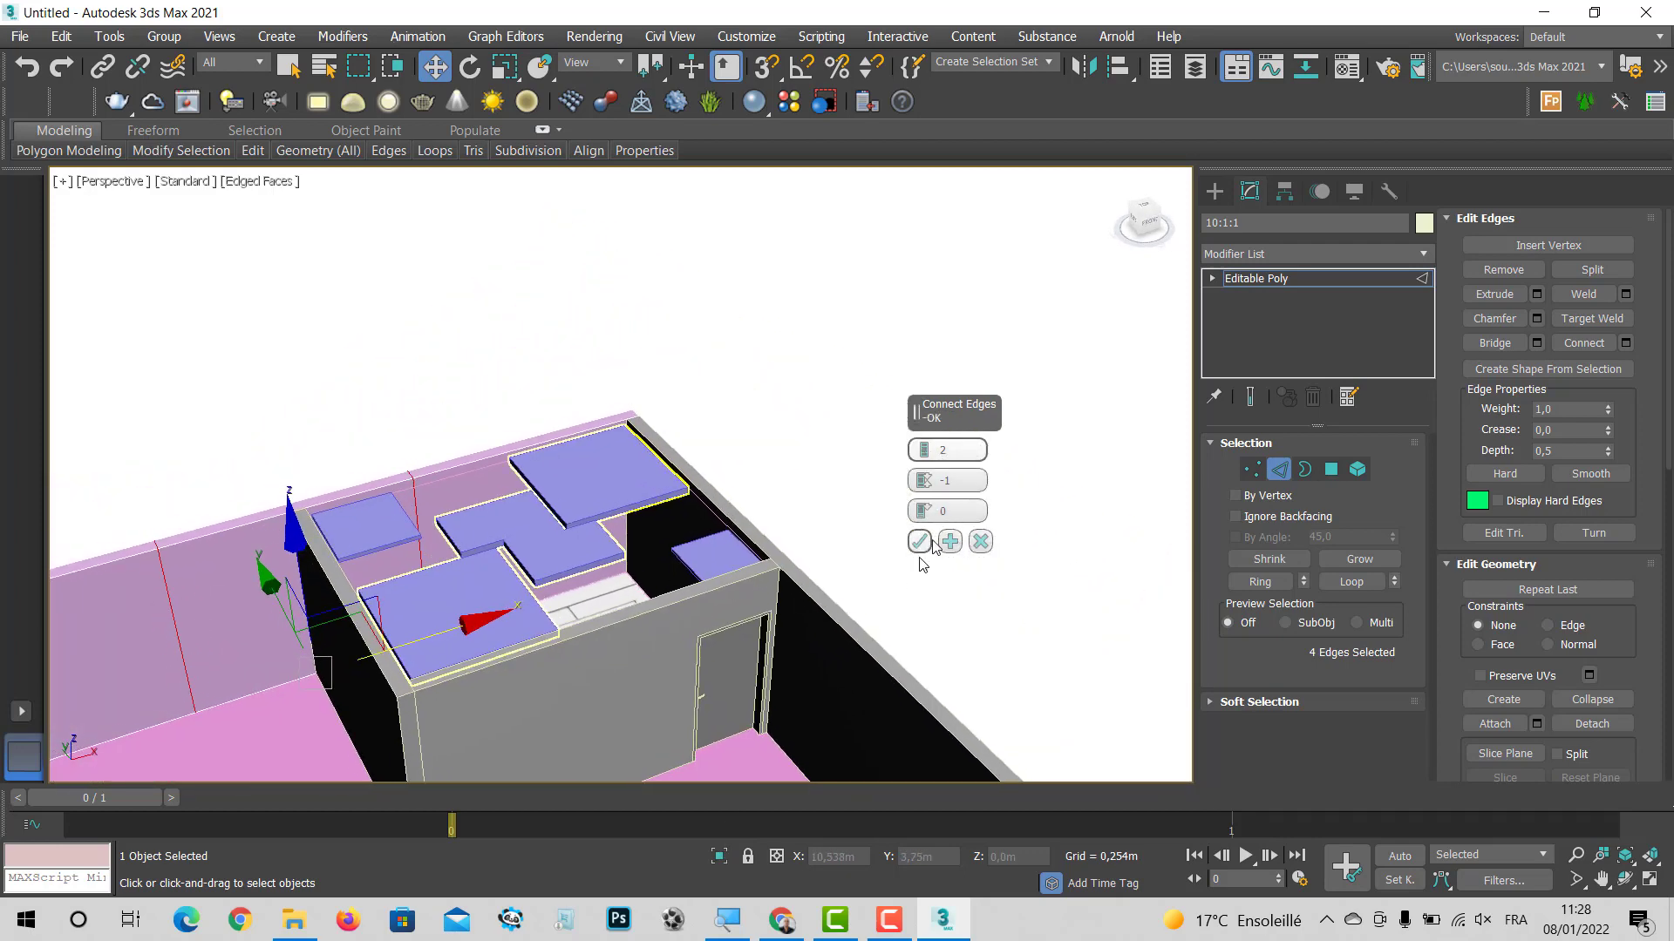
{"action": "left_click_drag", "start_coordinate": [925, 522], "coordinate": [944, 734]}
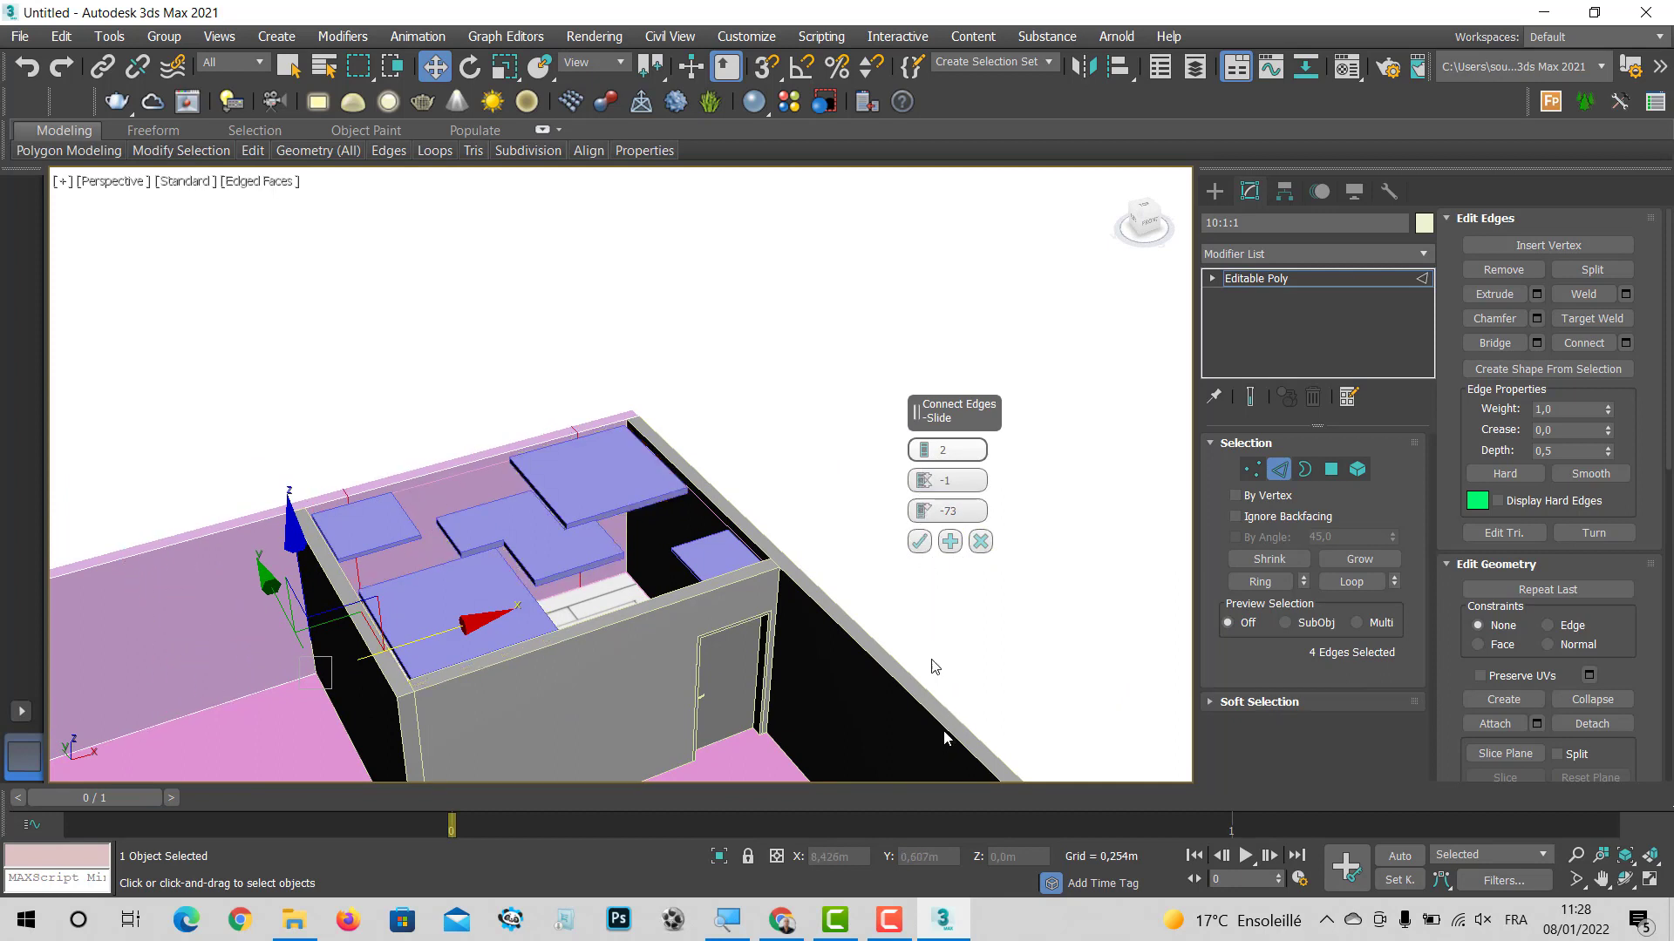
{"action": "middle_click_drag", "start_coordinate": [611, 565], "coordinate": [565, 572], "text": "alt"}
{"action": "left_click_drag", "start_coordinate": [924, 514], "coordinate": [910, 619]}
{"action": "middle_click_drag", "start_coordinate": [581, 631], "coordinate": [640, 642], "text": "alt"}
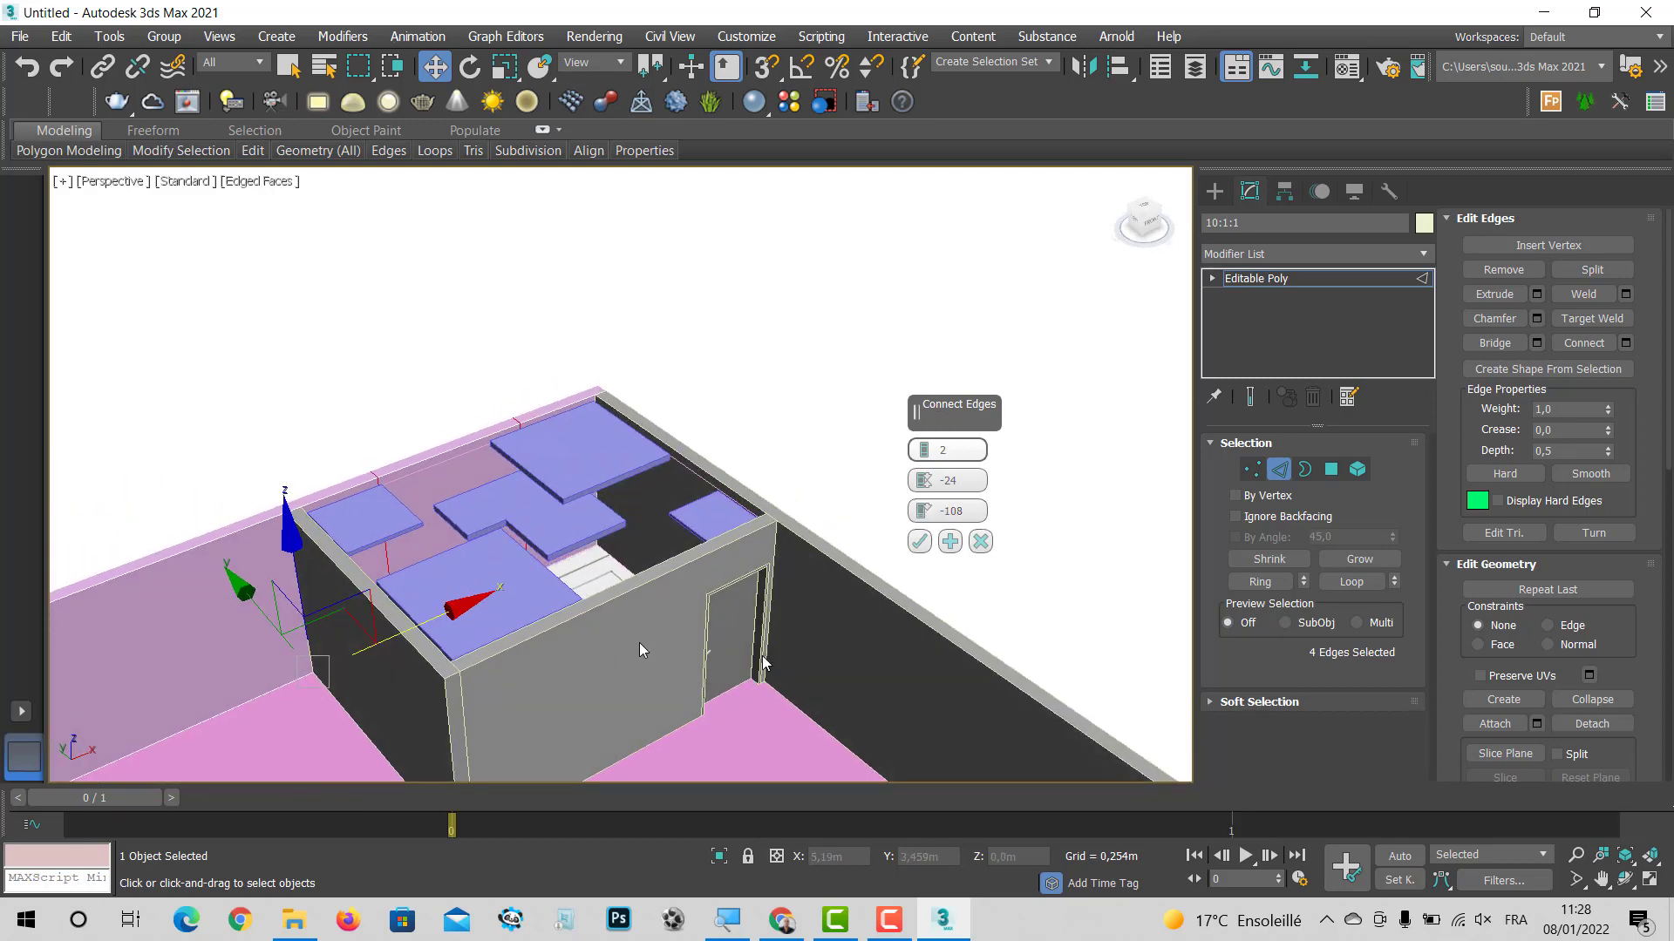
{"action": "left_click", "coordinate": [917, 546]}
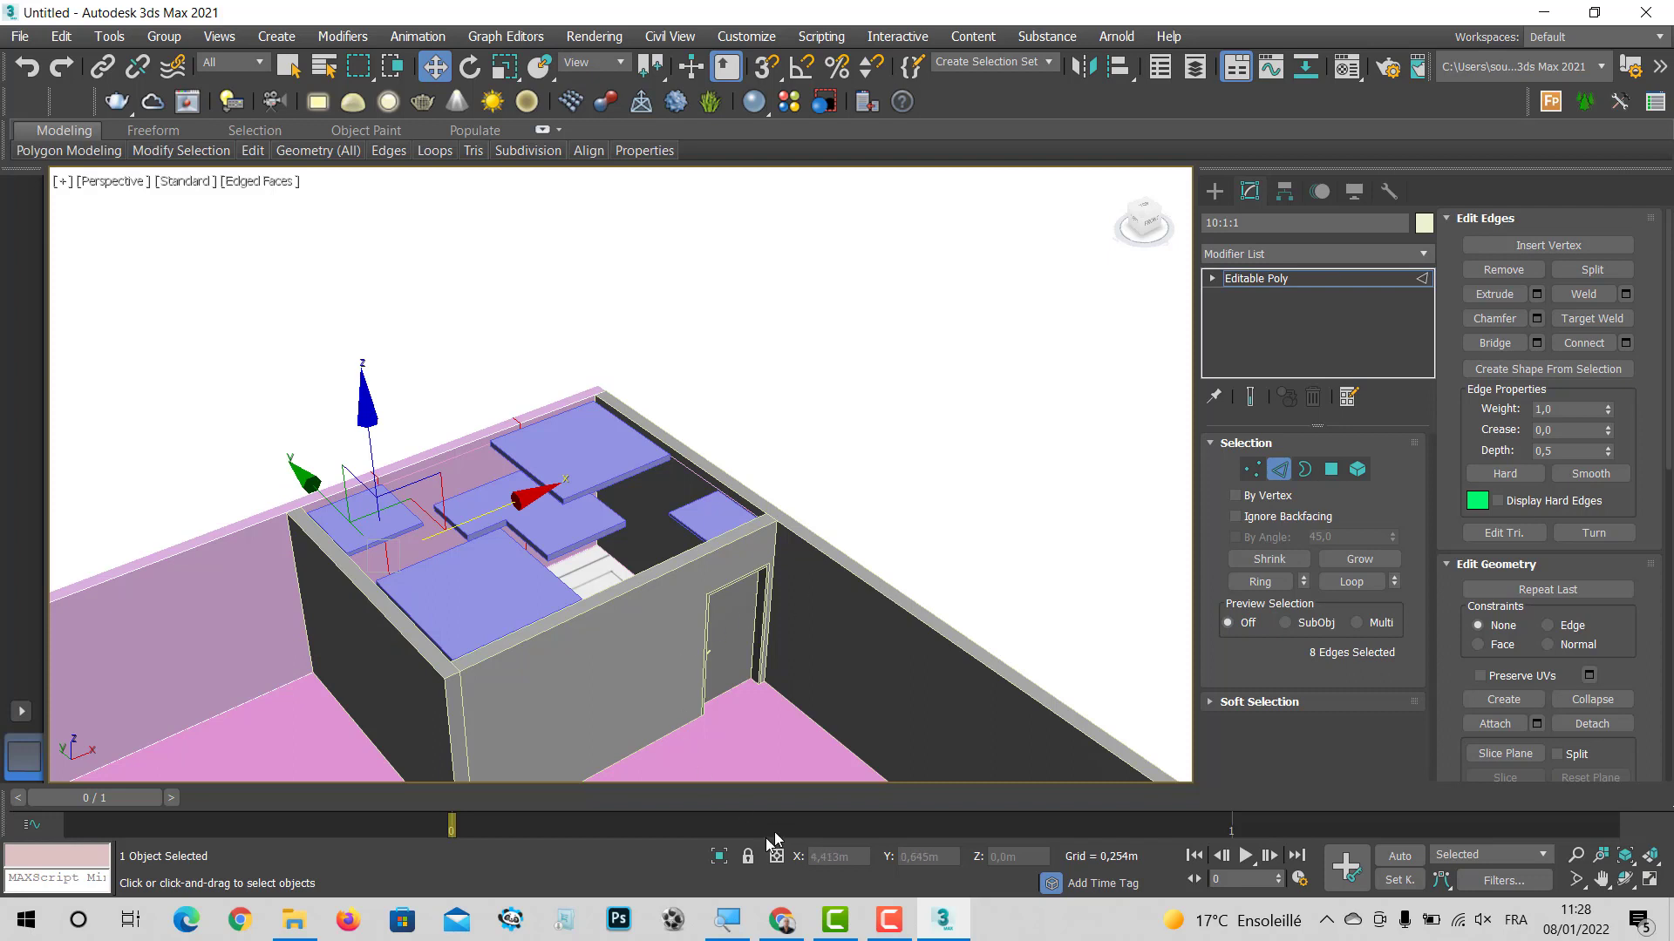
Step: Isolate the wall again and select the middle polygon between the two new edge loops at polygon level
{"action": "left_click", "coordinate": [718, 856]}
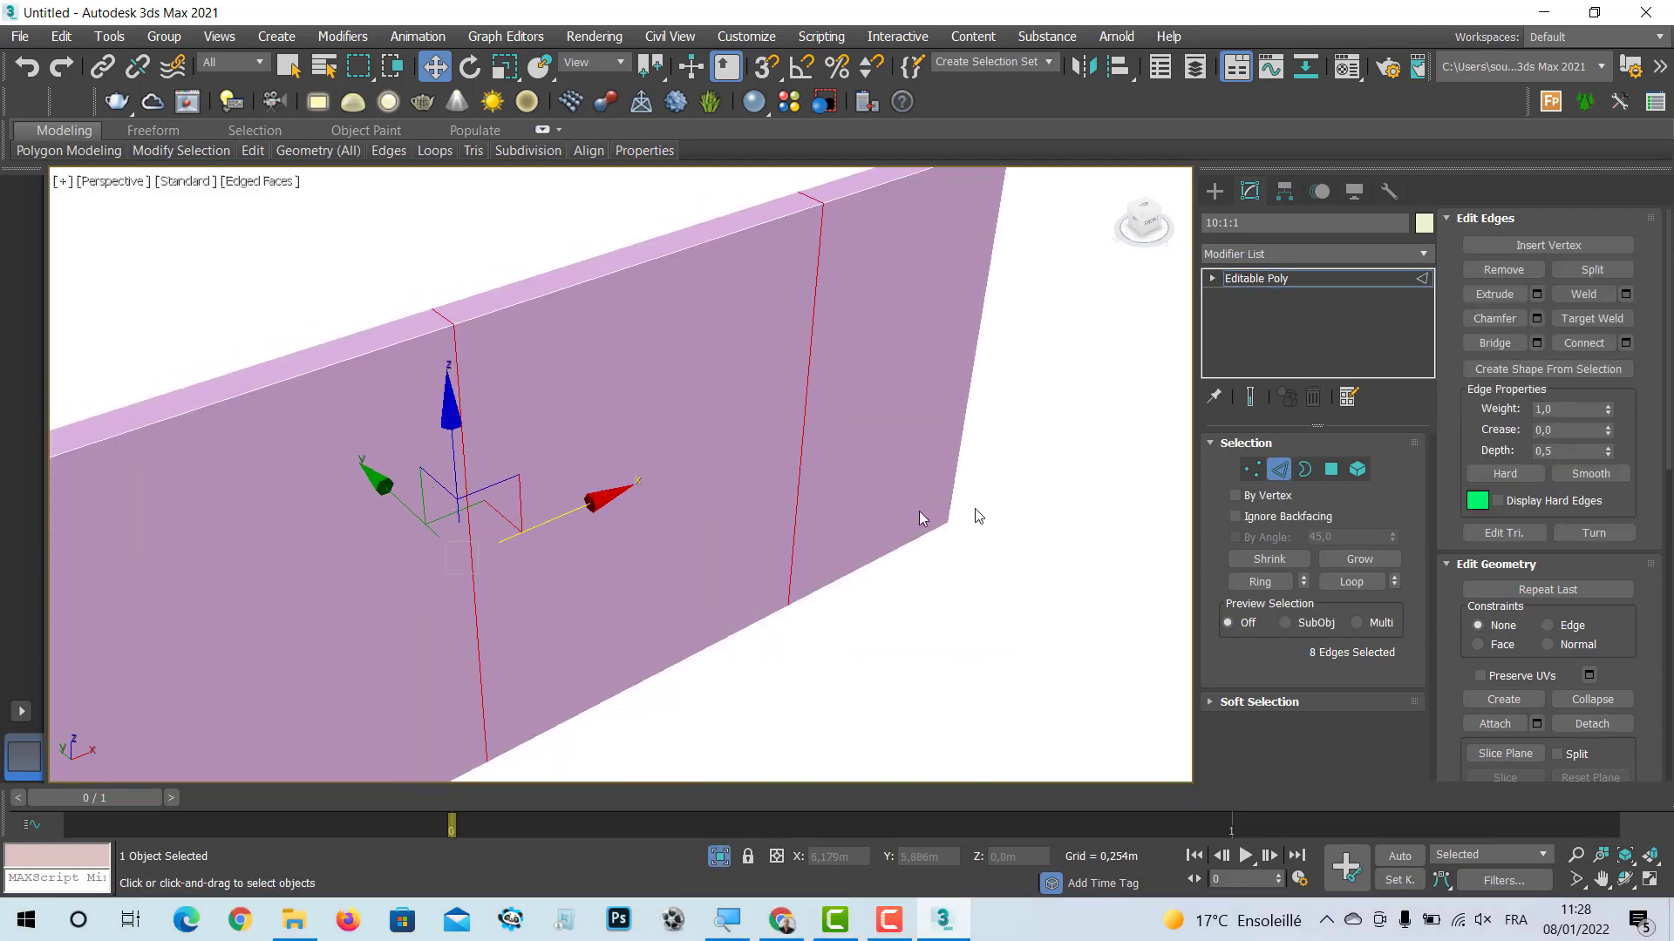
{"action": "left_click", "coordinate": [1331, 470]}
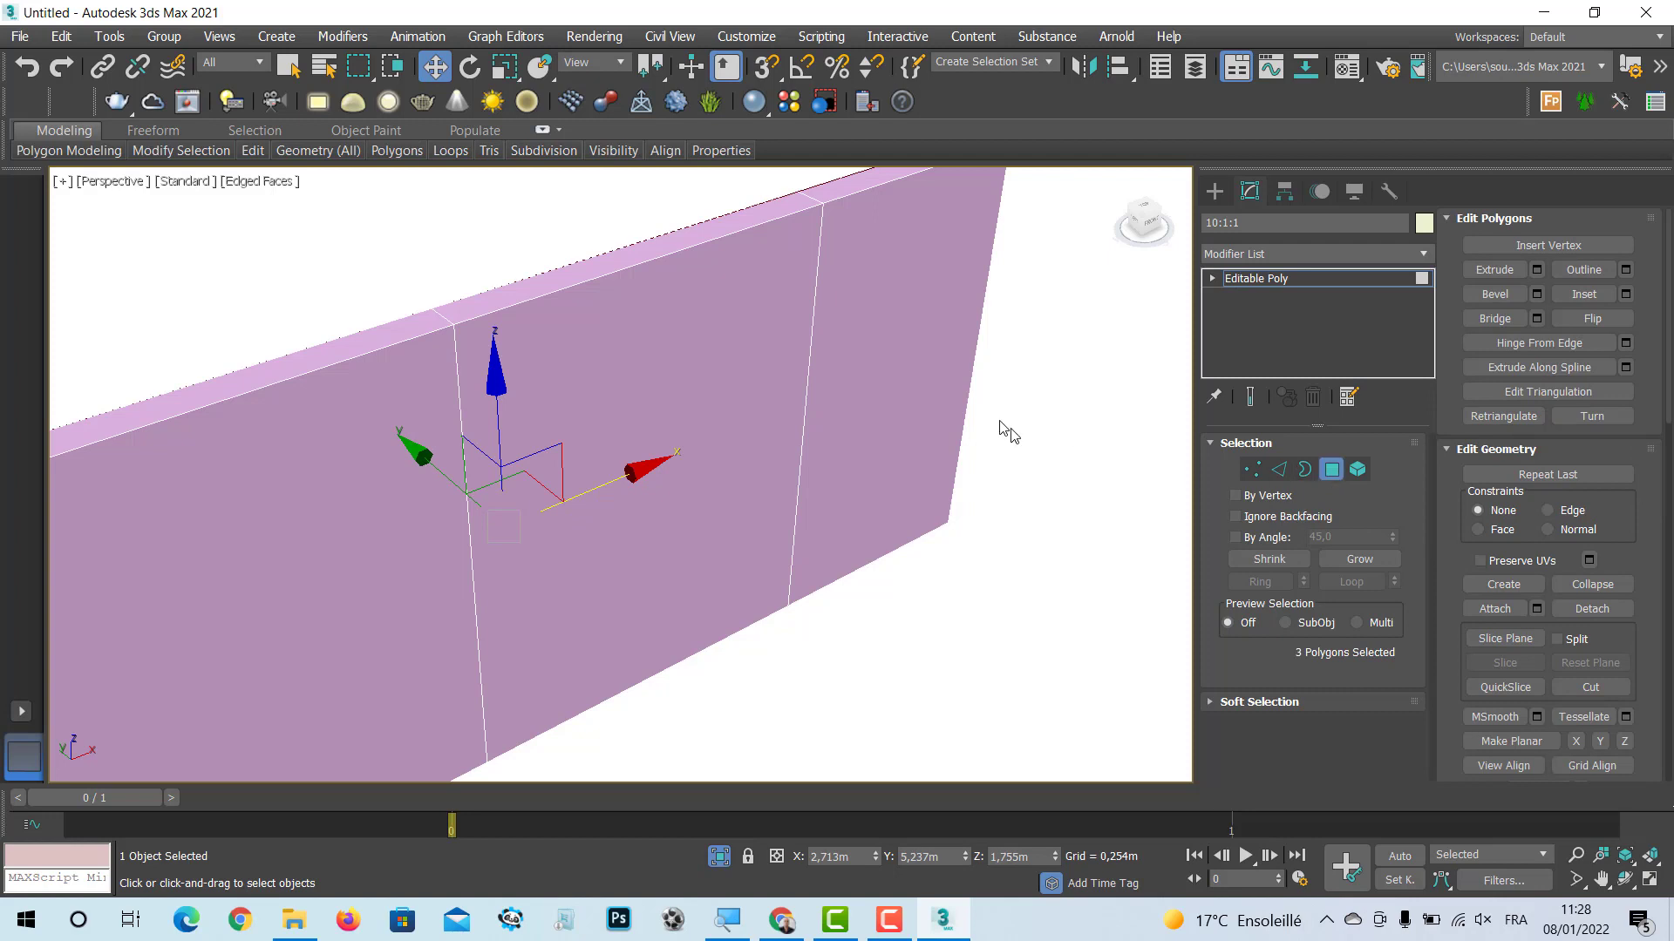
{"action": "left_click", "coordinate": [954, 390]}
{"action": "left_click", "coordinate": [726, 435]}
{"action": "left_click", "coordinate": [380, 527]}
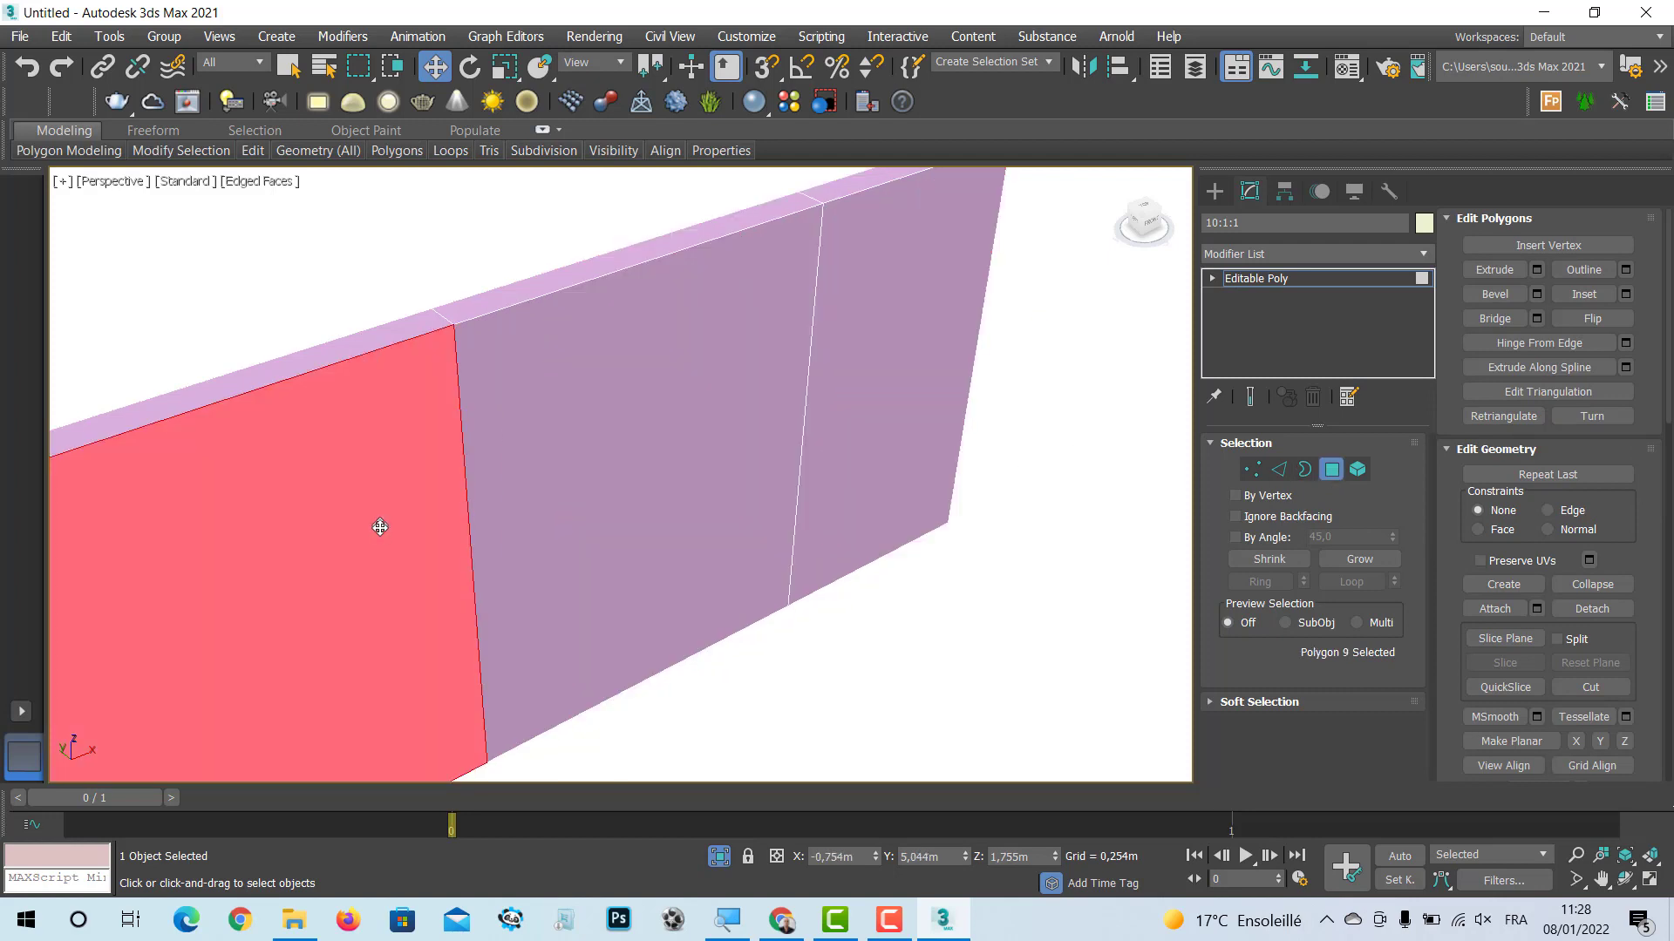
{"action": "left_click", "coordinate": [688, 429]}
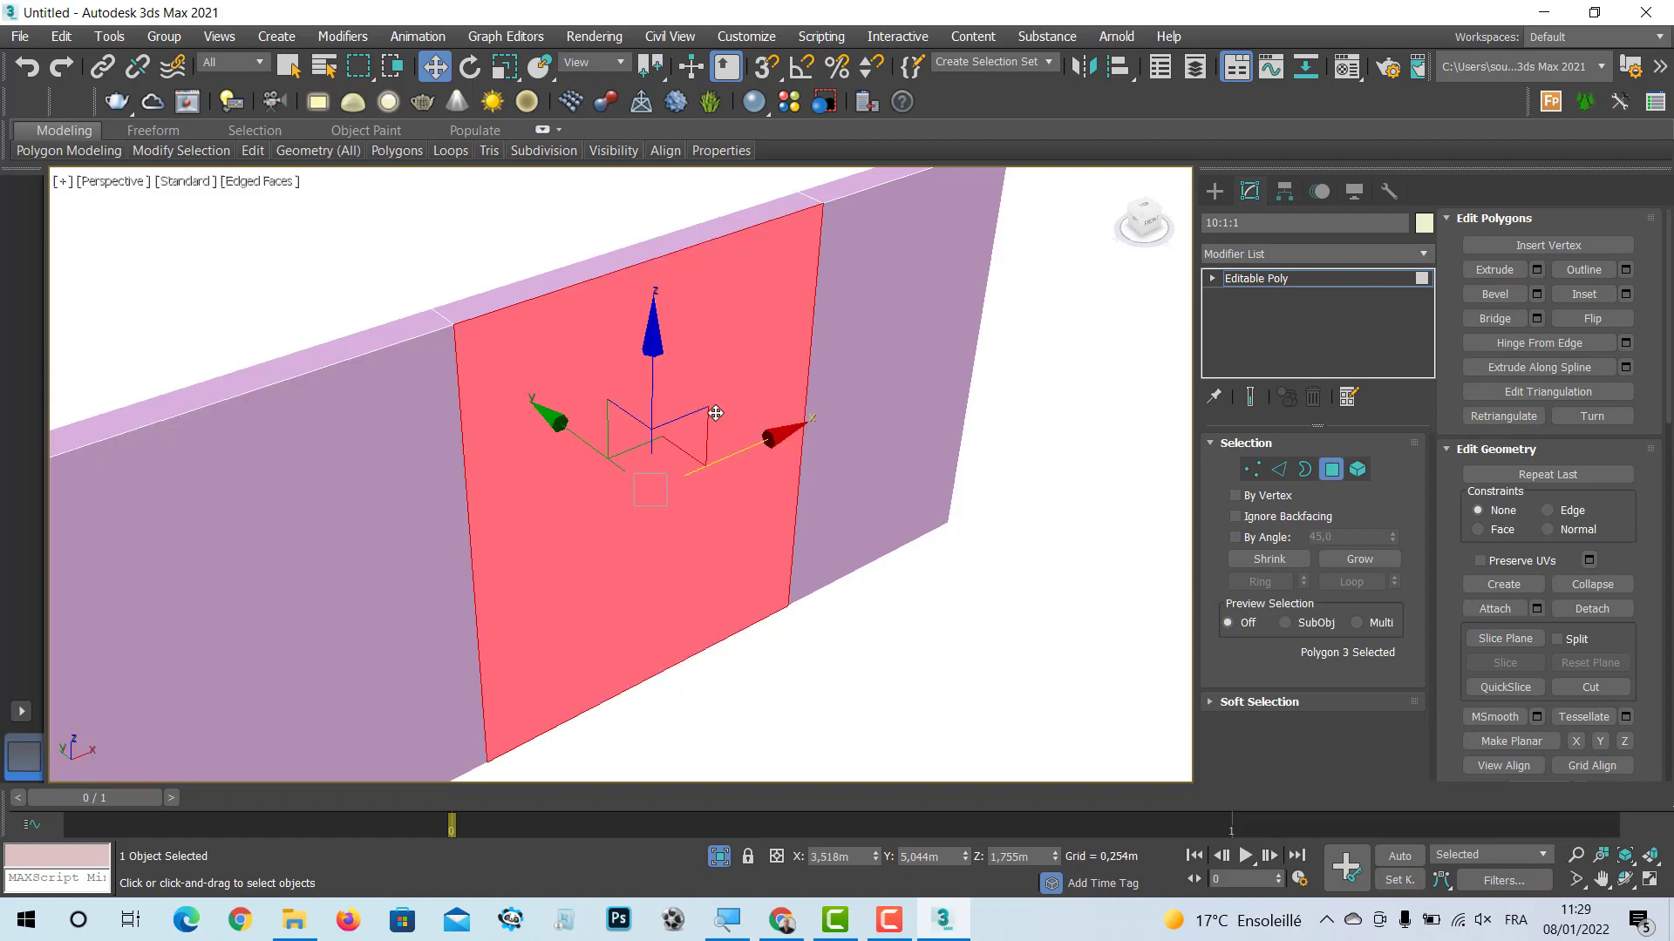
Step: Try pulling the wall's middle polygon out along the Y axis, and undo the move
{"action": "key", "text": "m"}
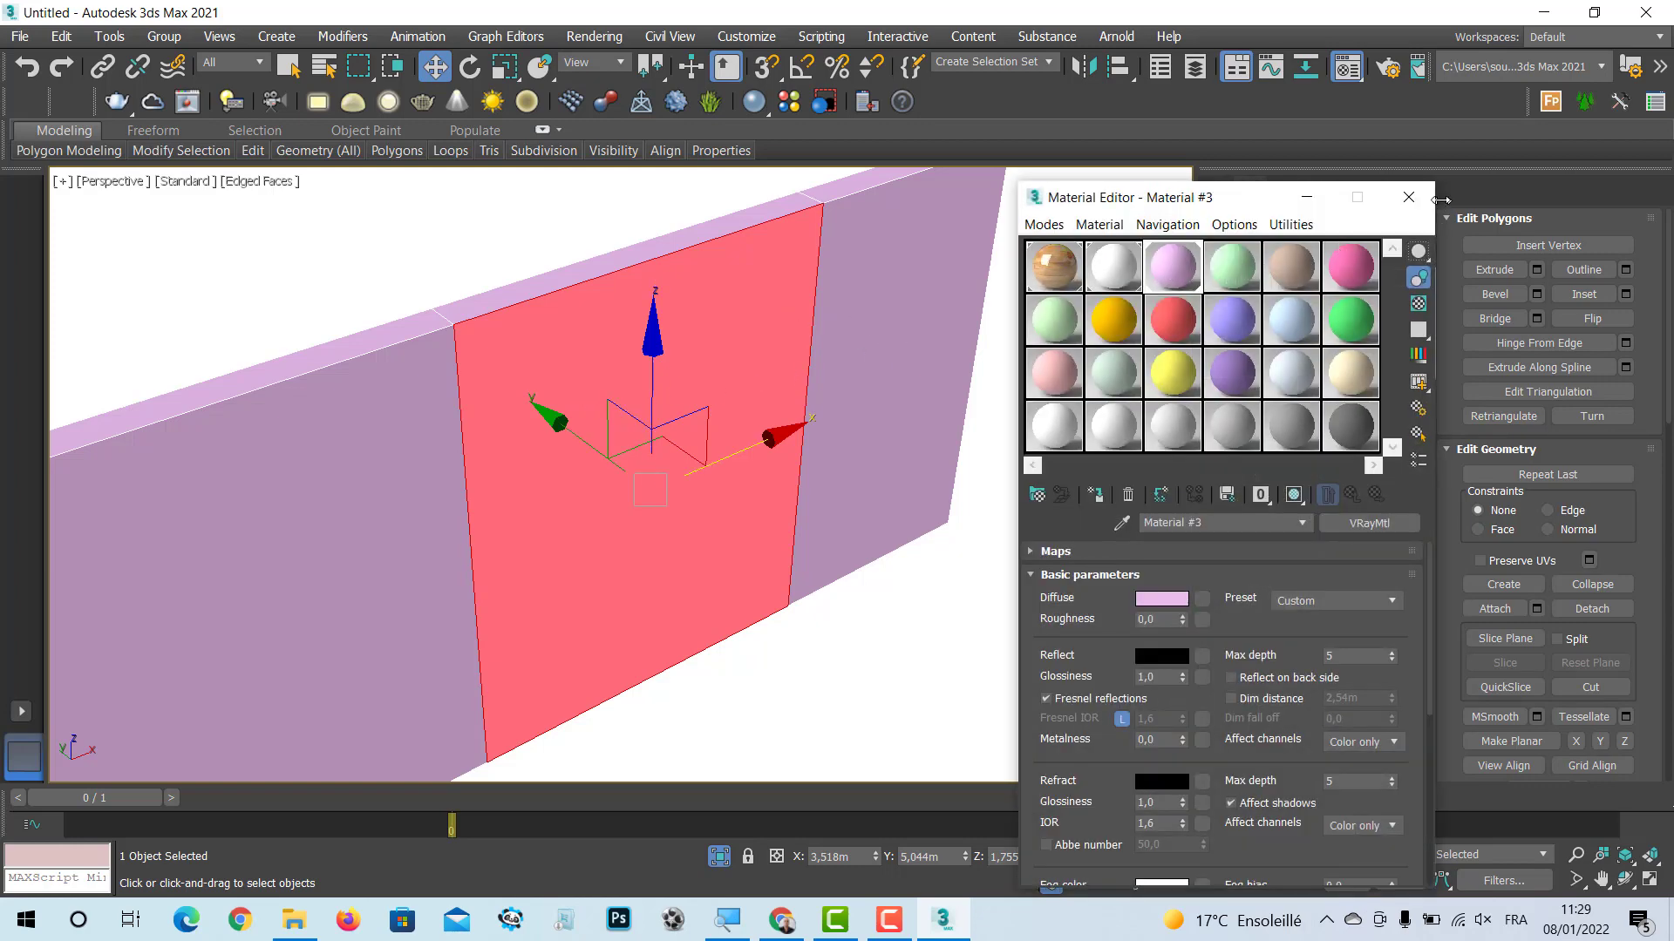
{"action": "left_click", "coordinate": [1410, 199]}
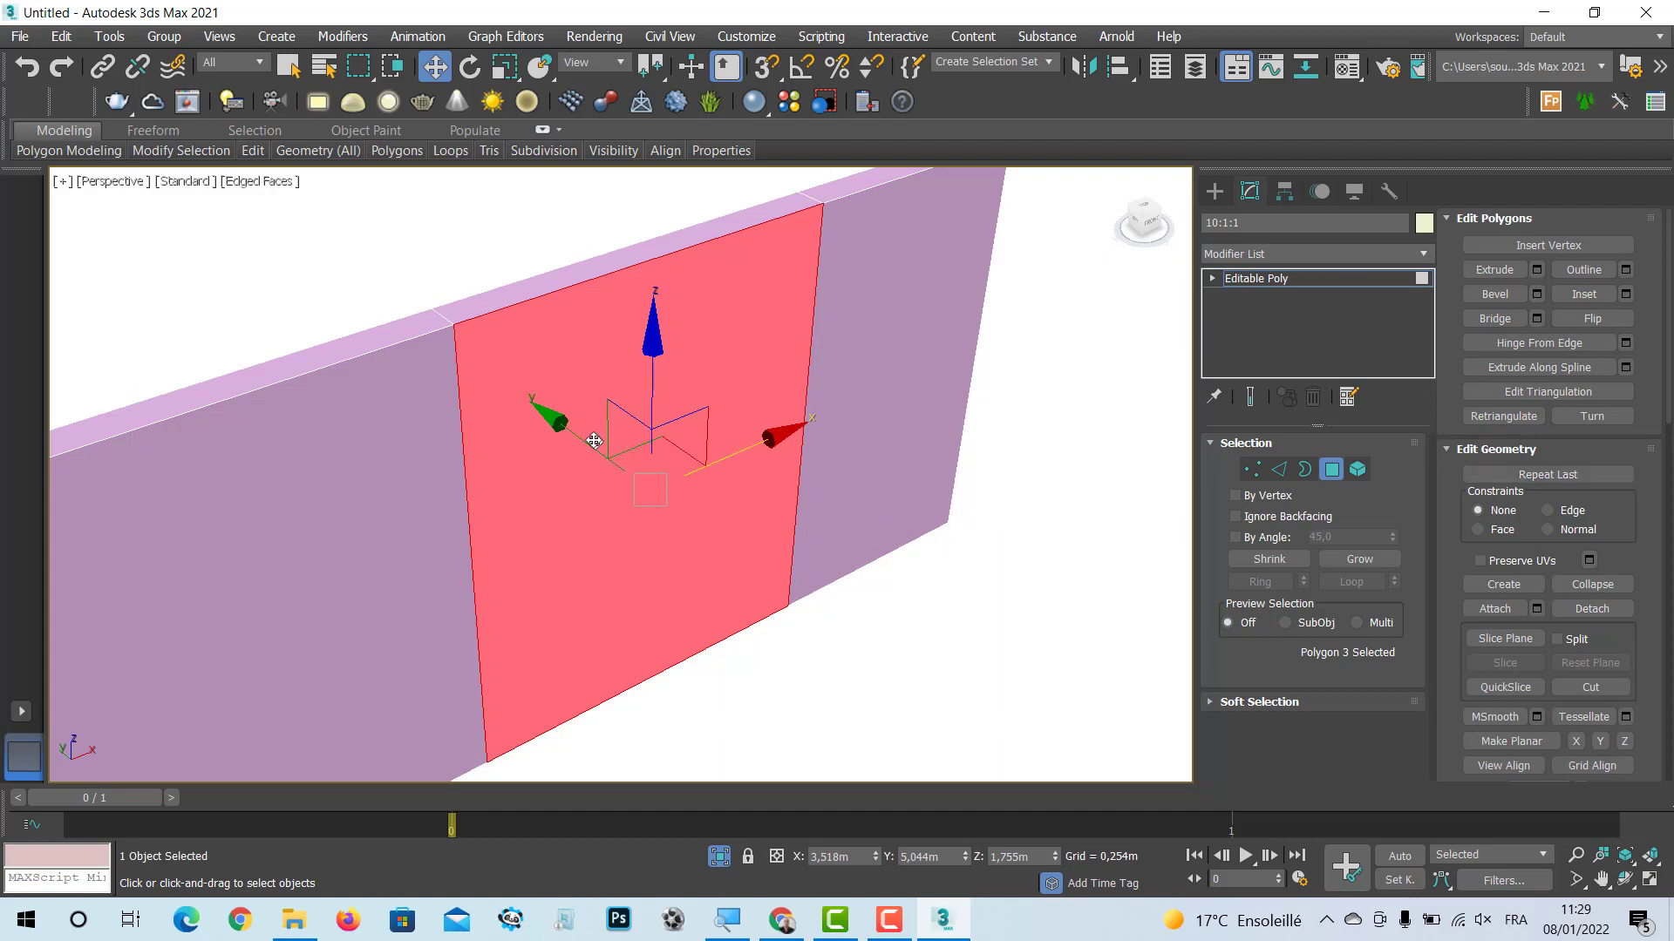
{"action": "left_click_drag", "start_coordinate": [567, 424], "coordinate": [677, 597]}
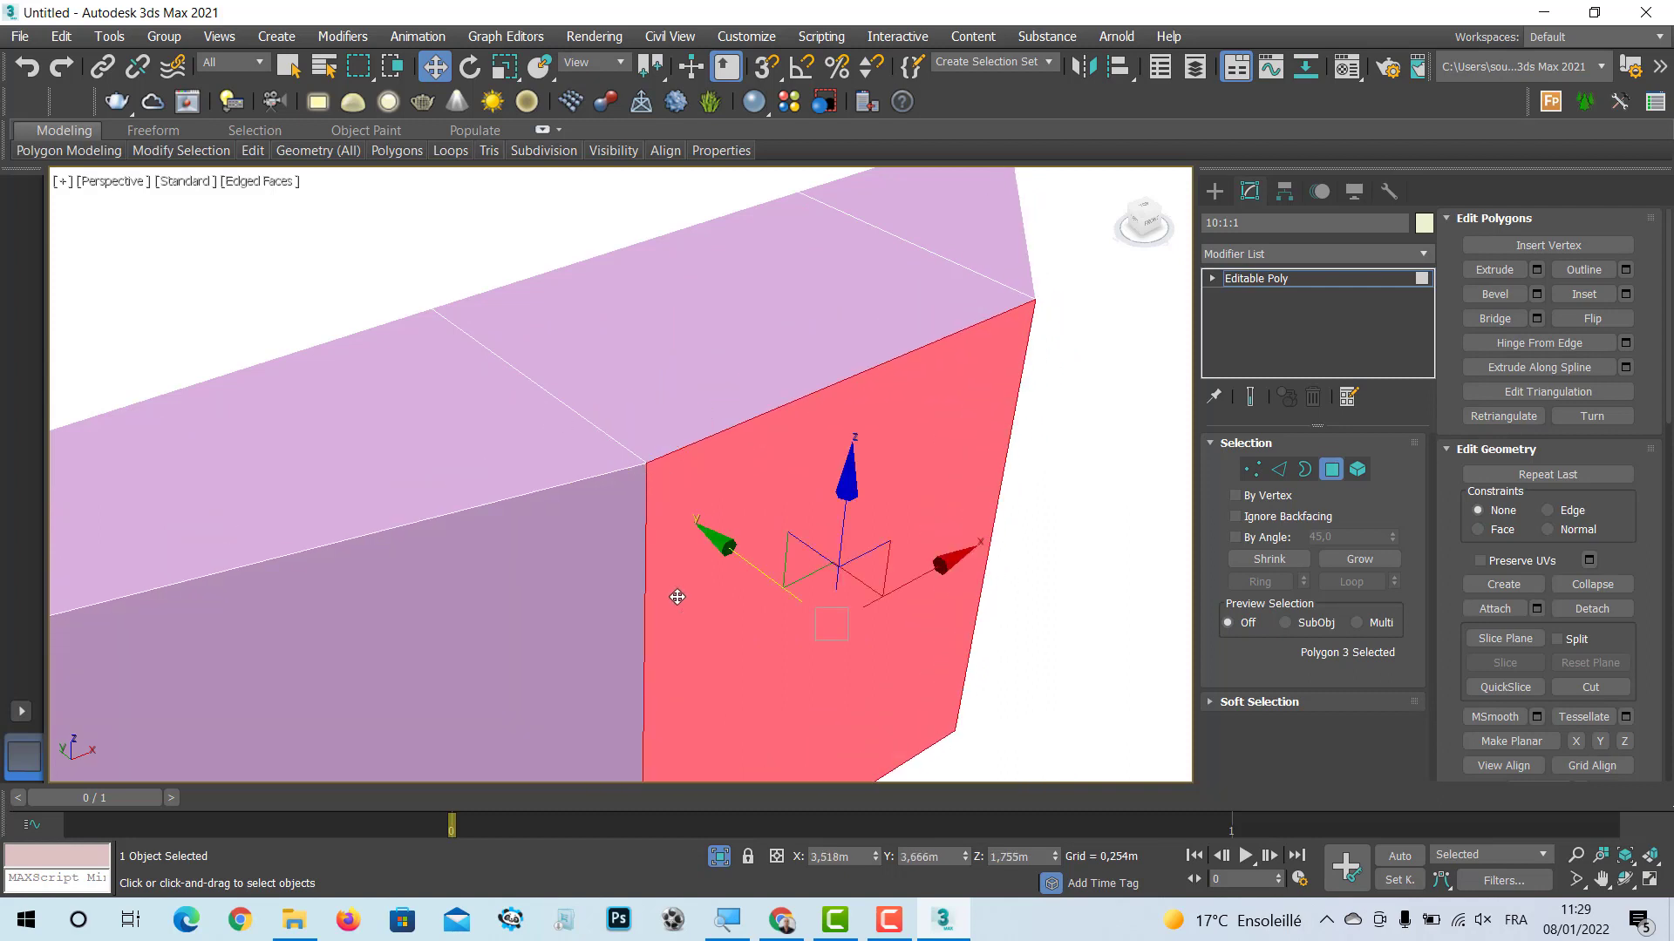
{"action": "key", "text": "ctrl+z"}
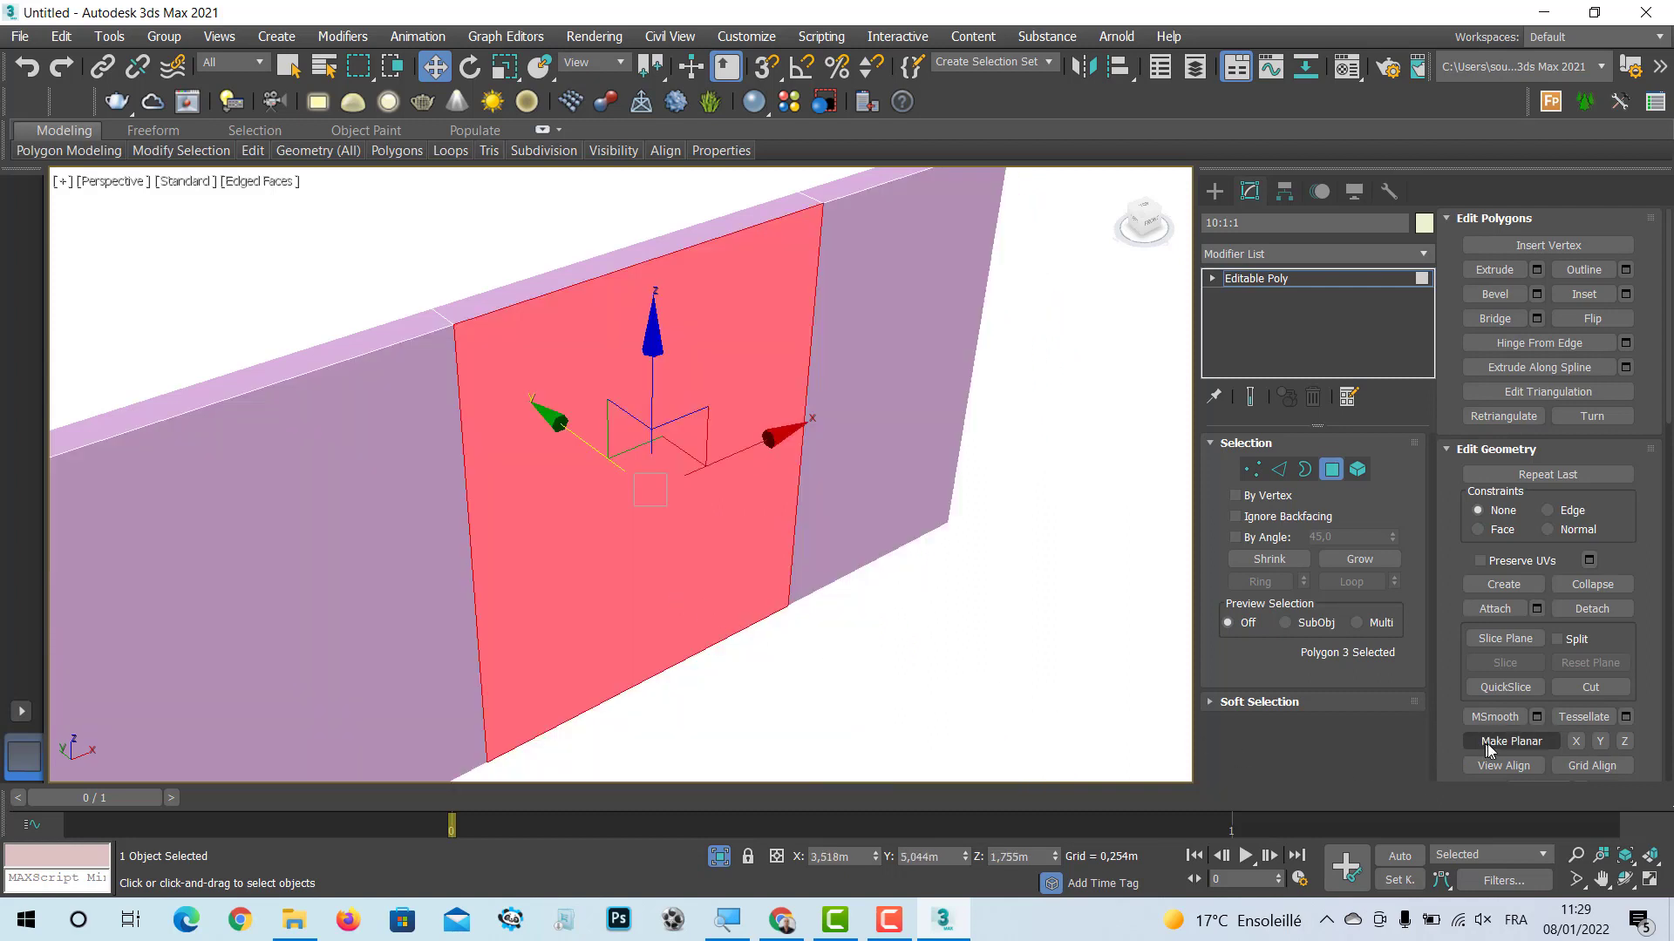
Step: Detach the middle polygon as a separate object named "mur sep", leave polygon level and select the detached panel
{"action": "left_click", "coordinate": [1588, 611]}
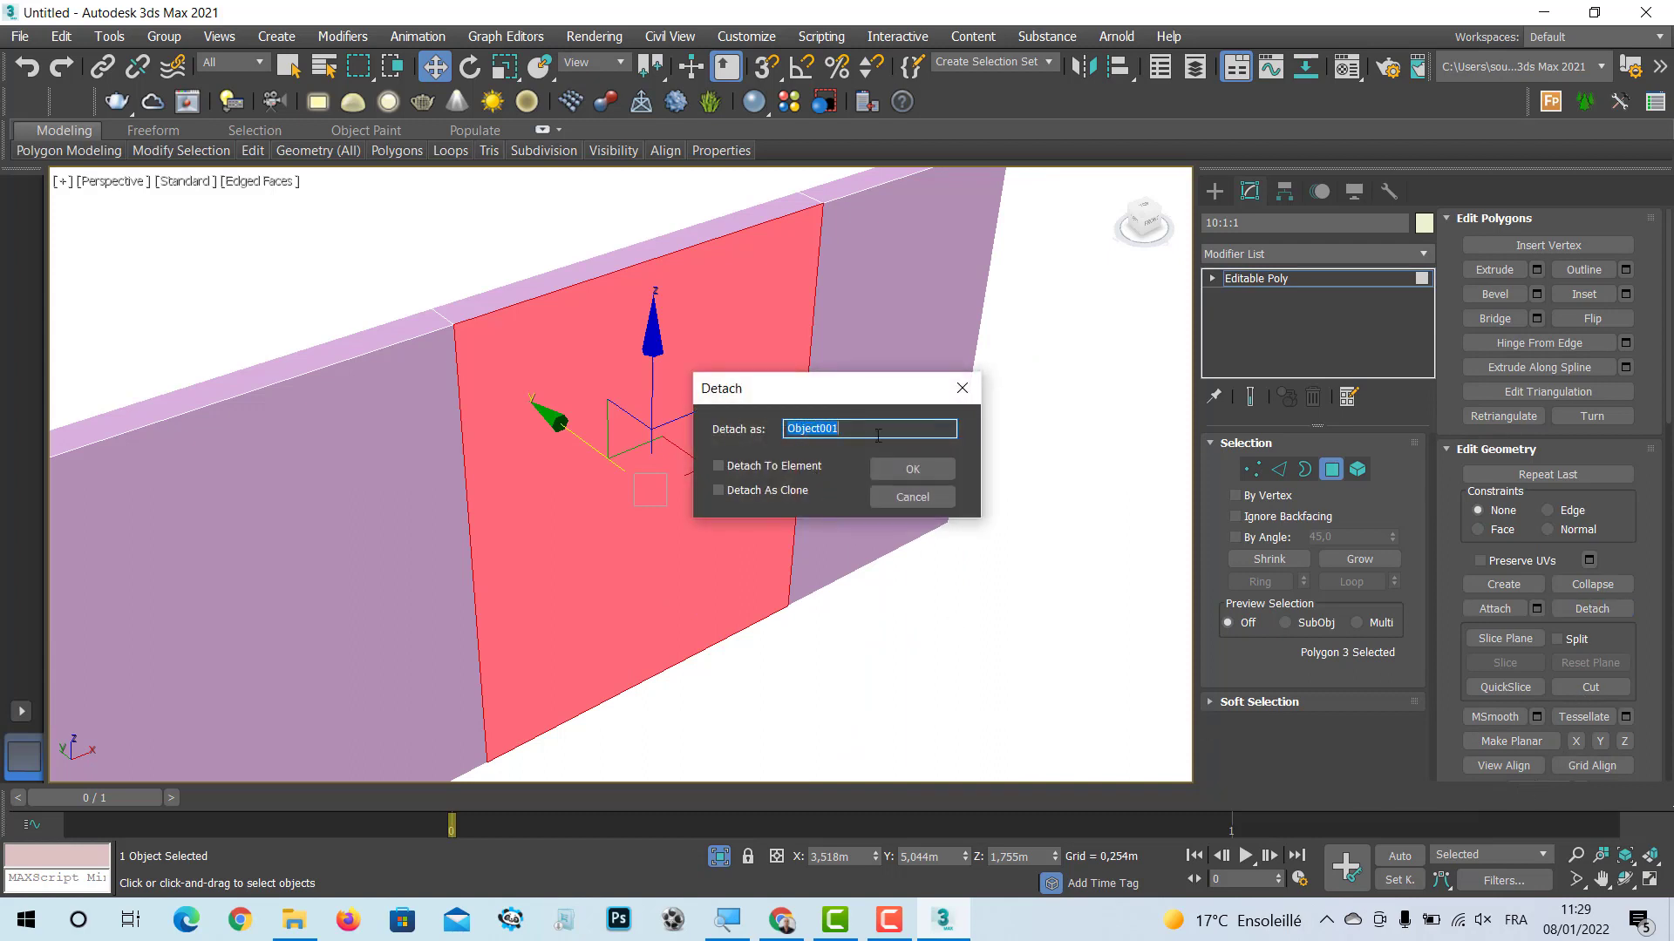
{"action": "type", "text": "mur sep"}
{"action": "left_click", "coordinate": [906, 471]}
{"action": "left_click", "coordinate": [1334, 471]}
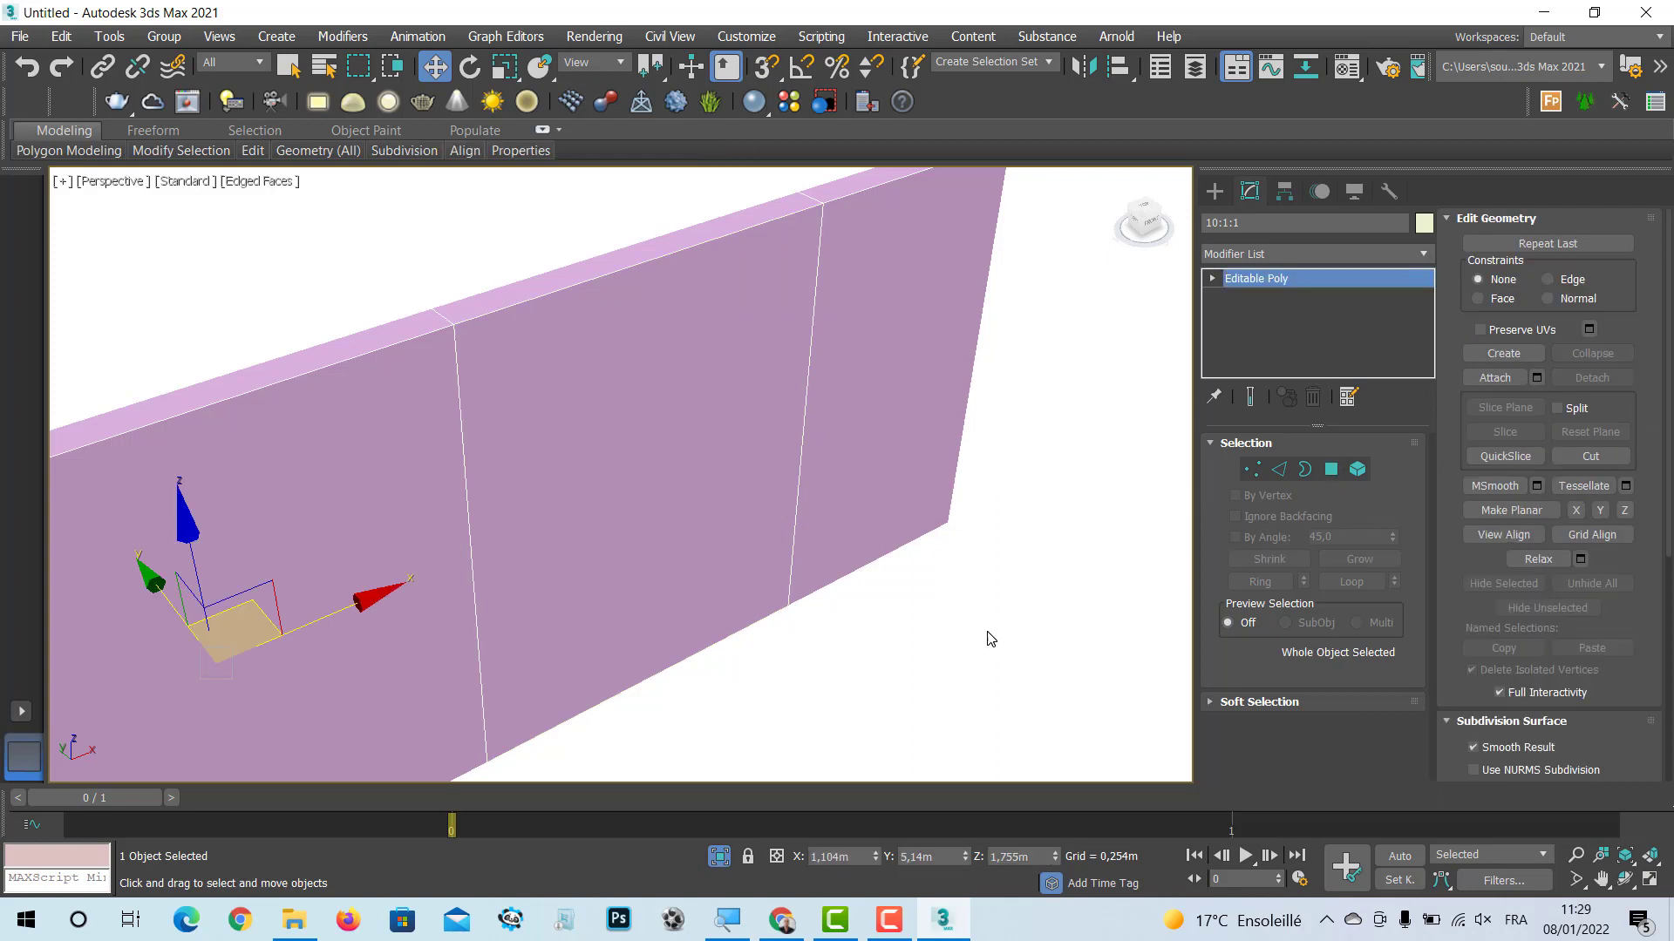
{"action": "left_click", "coordinate": [990, 635]}
{"action": "left_click", "coordinate": [892, 348]}
{"action": "left_click", "coordinate": [627, 409]}
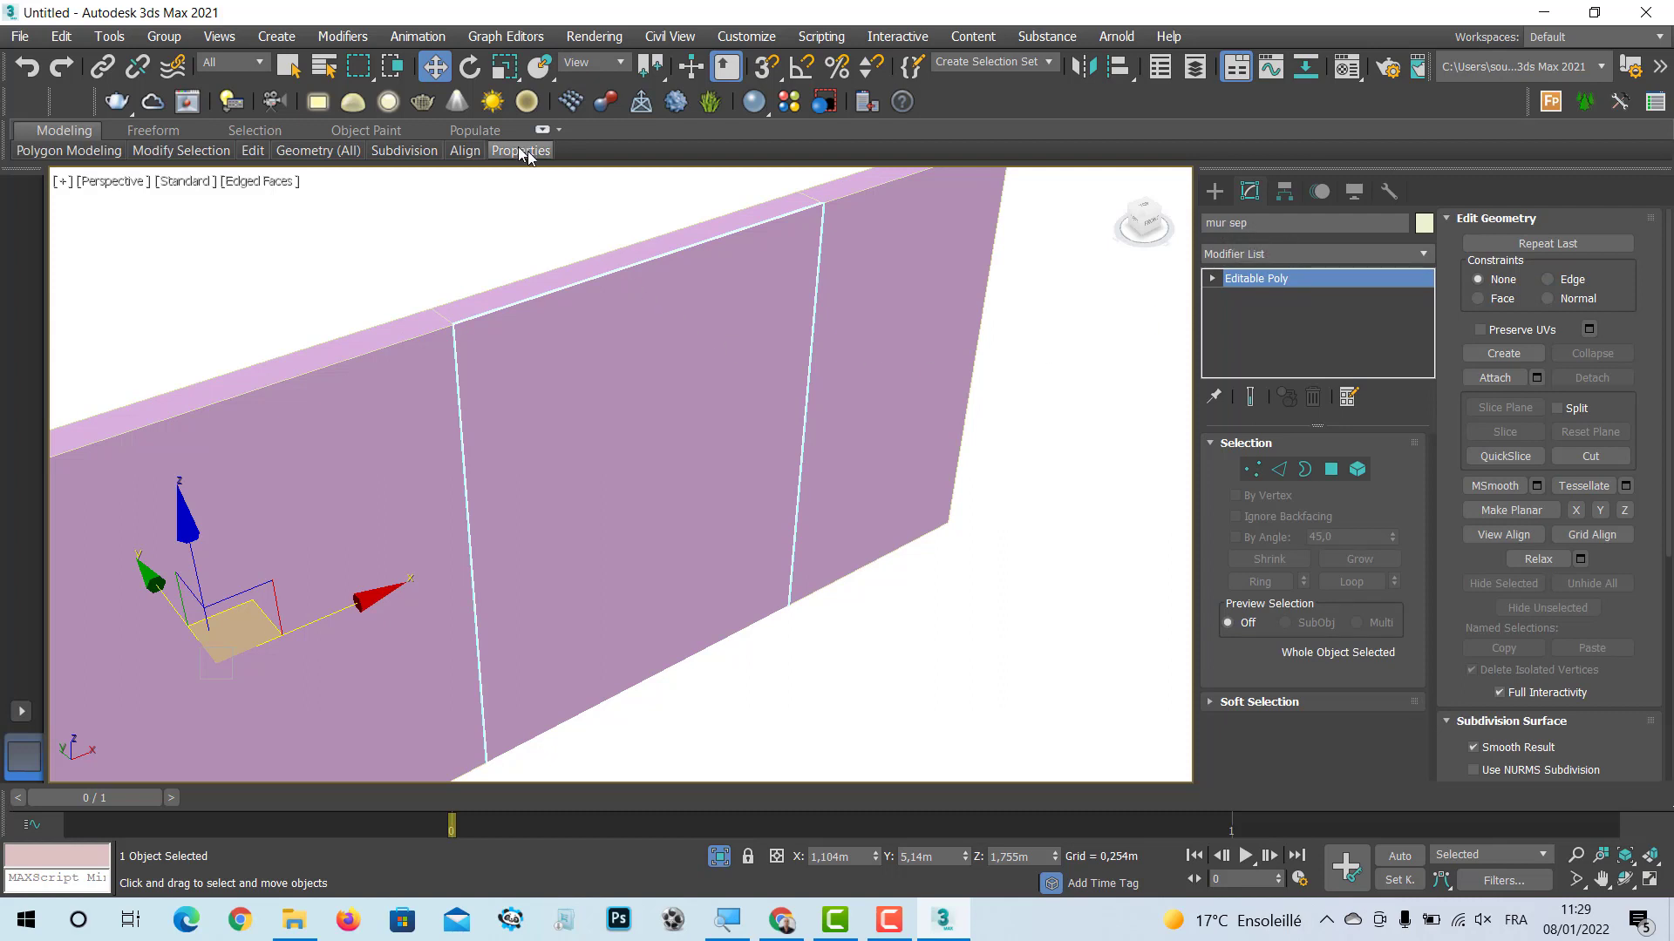
{"action": "middle_click_drag", "start_coordinate": [404, 628], "coordinate": [515, 624]}
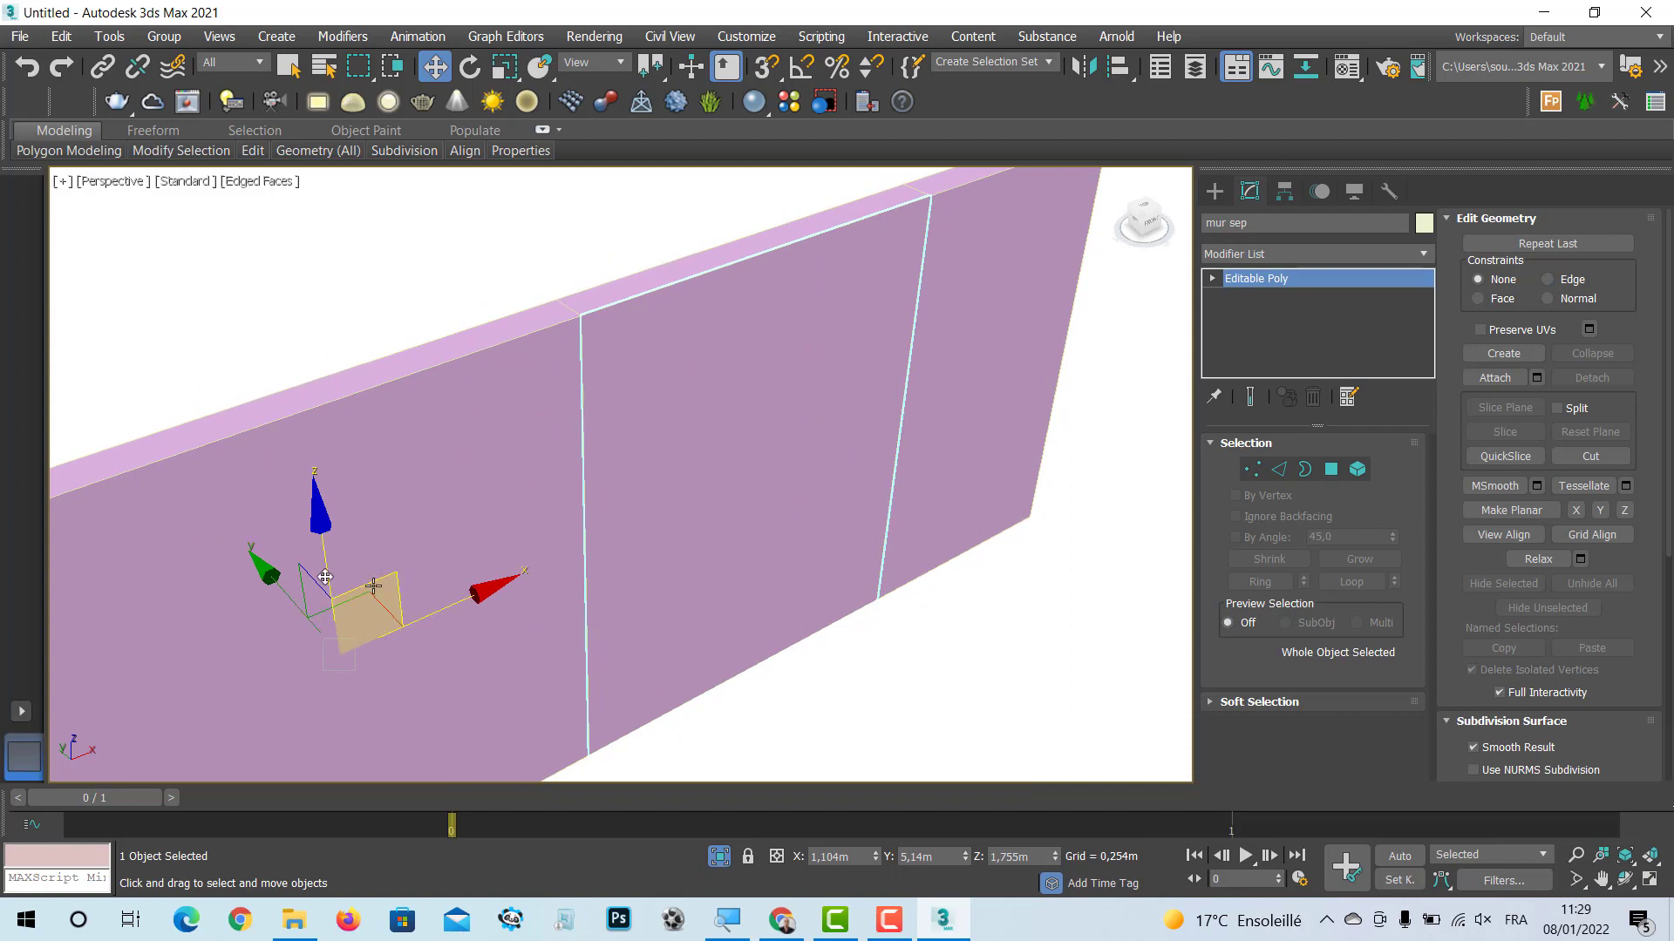
Step: Center the mur sep panel's pivot to the object, and undo a trial move of the panel along the Y axis
{"action": "left_click", "coordinate": [1284, 192]}
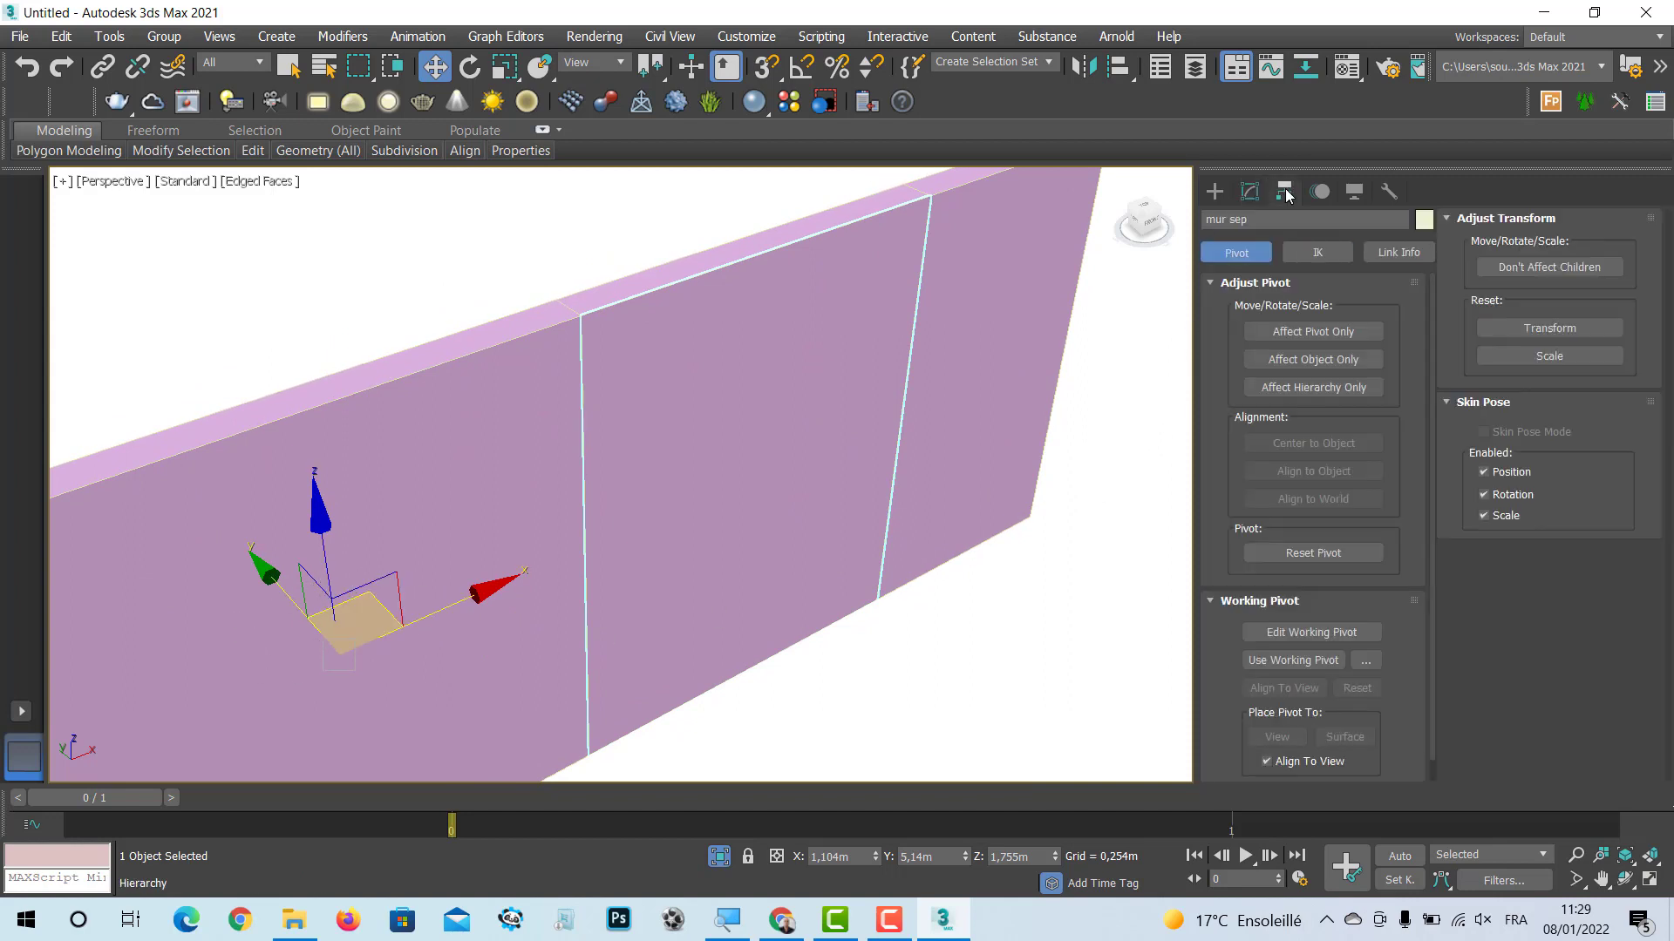
{"action": "left_click", "coordinate": [1316, 331]}
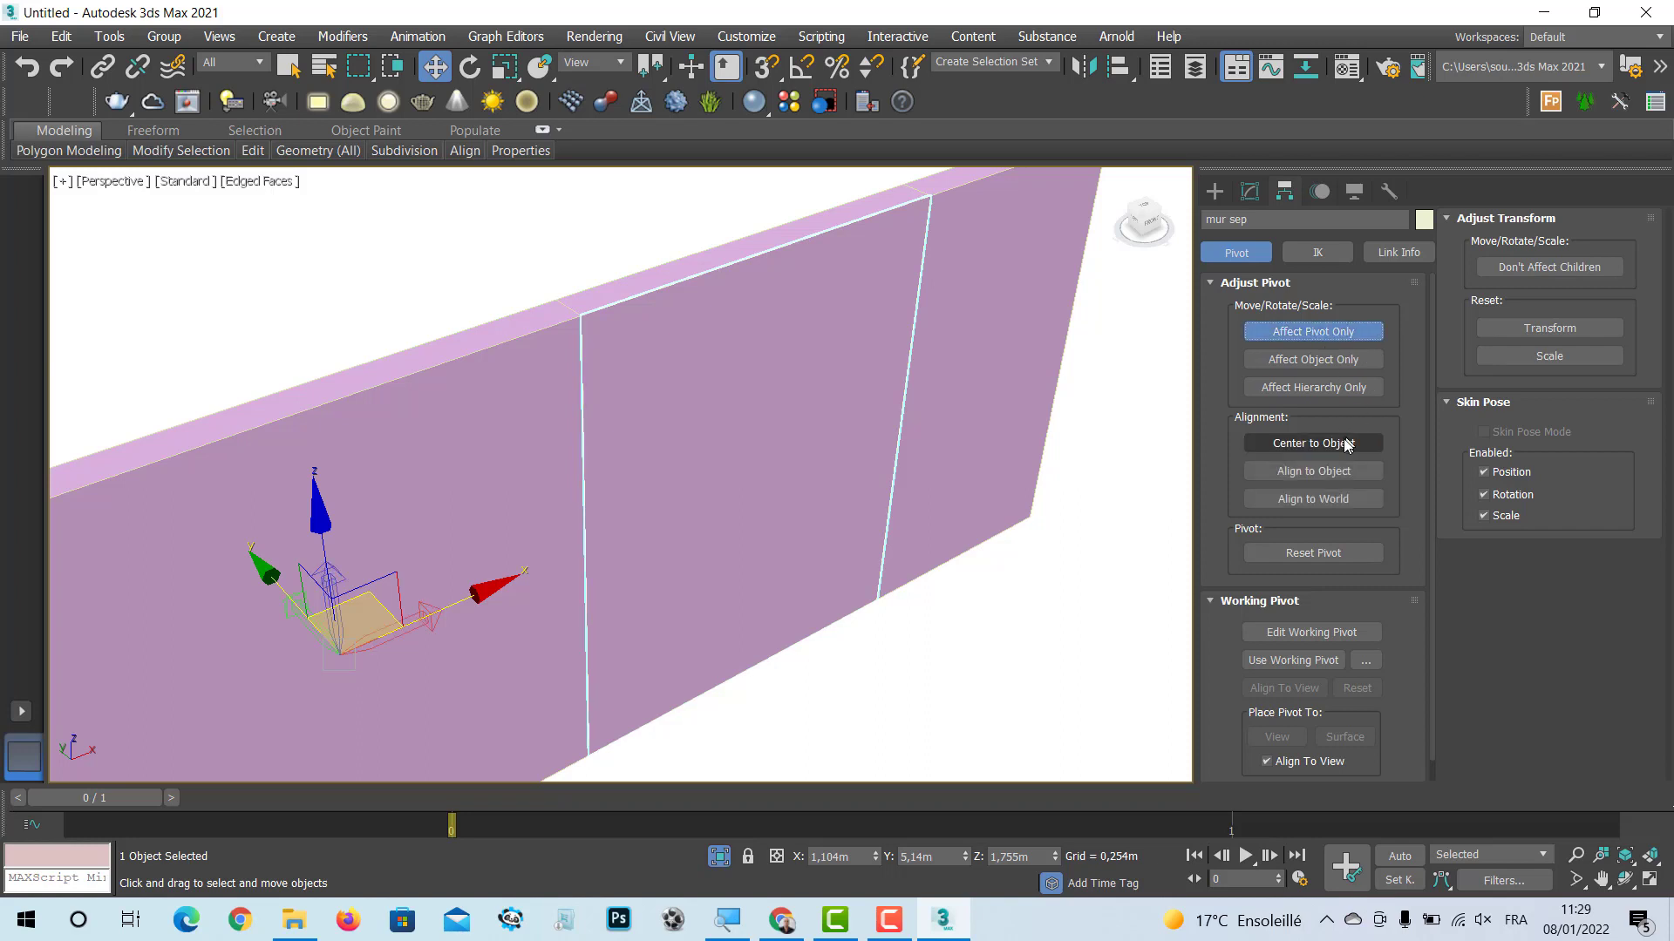
{"action": "left_click", "coordinate": [1346, 442]}
{"action": "left_click", "coordinate": [1312, 331]}
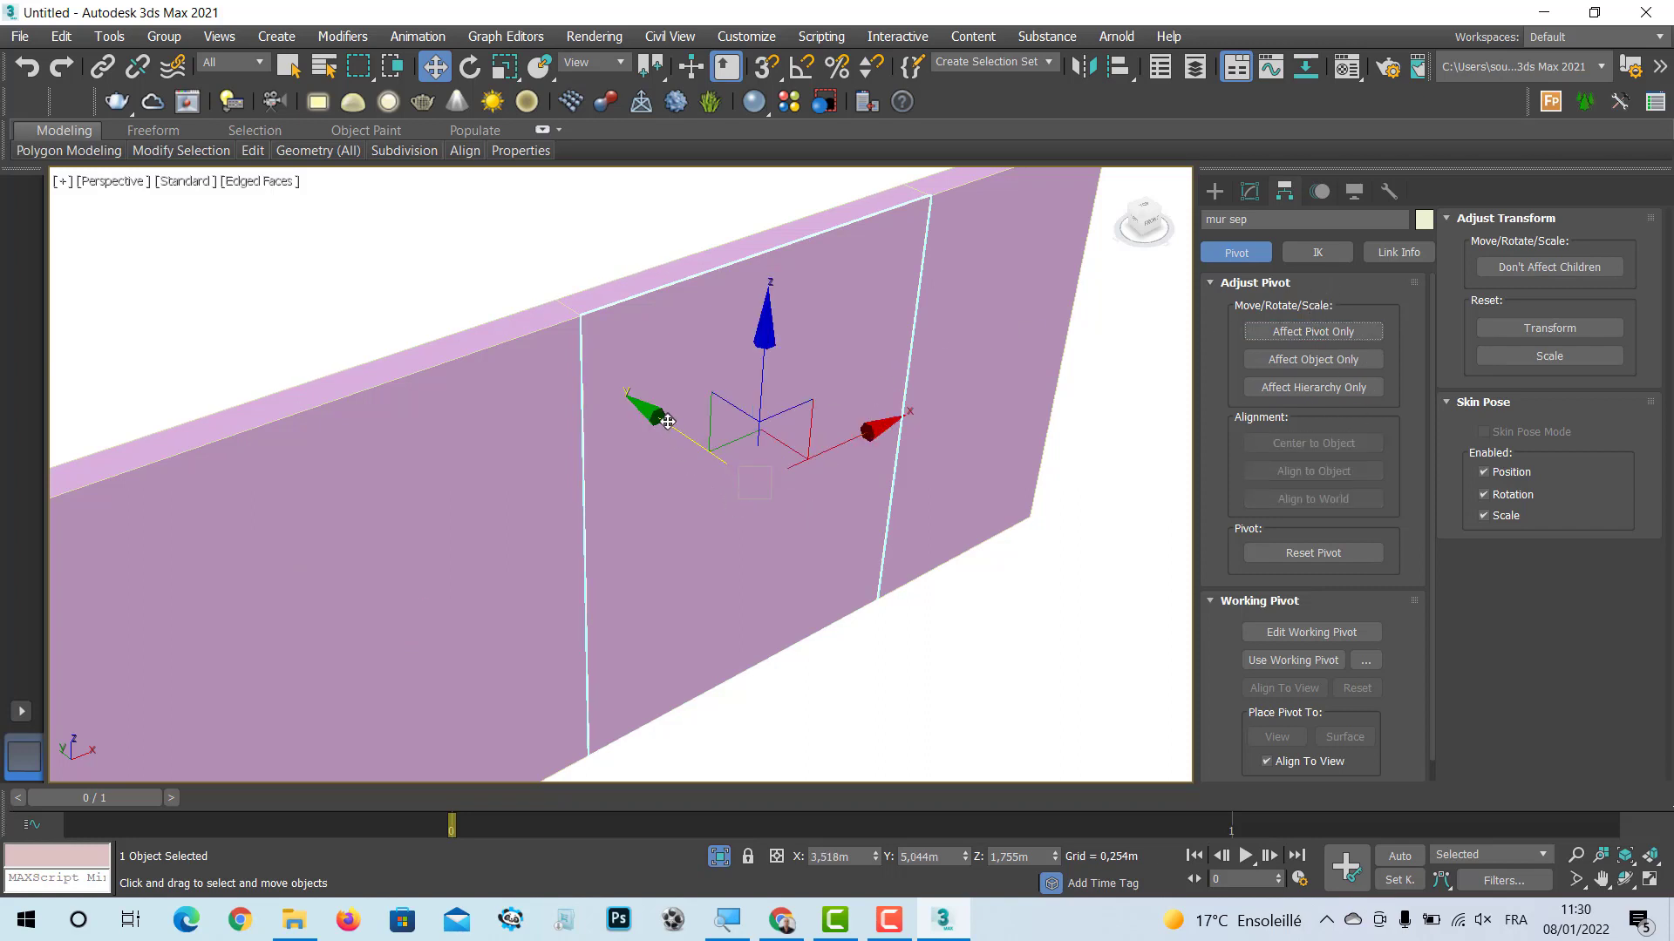
{"action": "left_click_drag", "start_coordinate": [668, 422], "coordinate": [783, 557]}
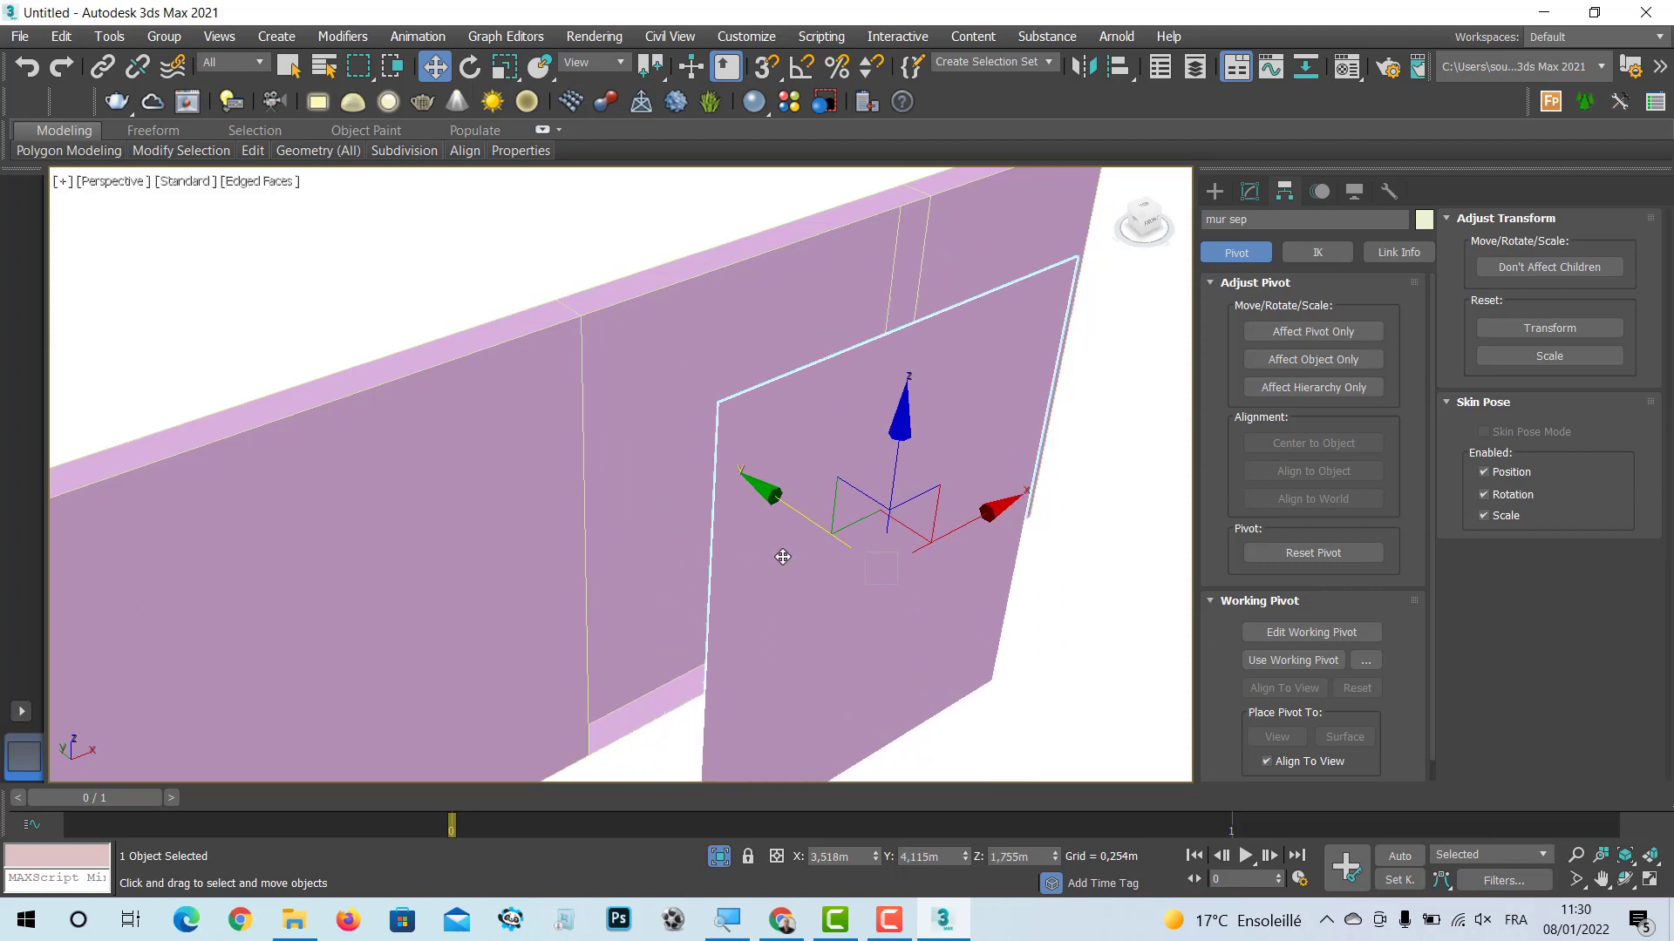
{"action": "key", "text": "ctrl+z"}
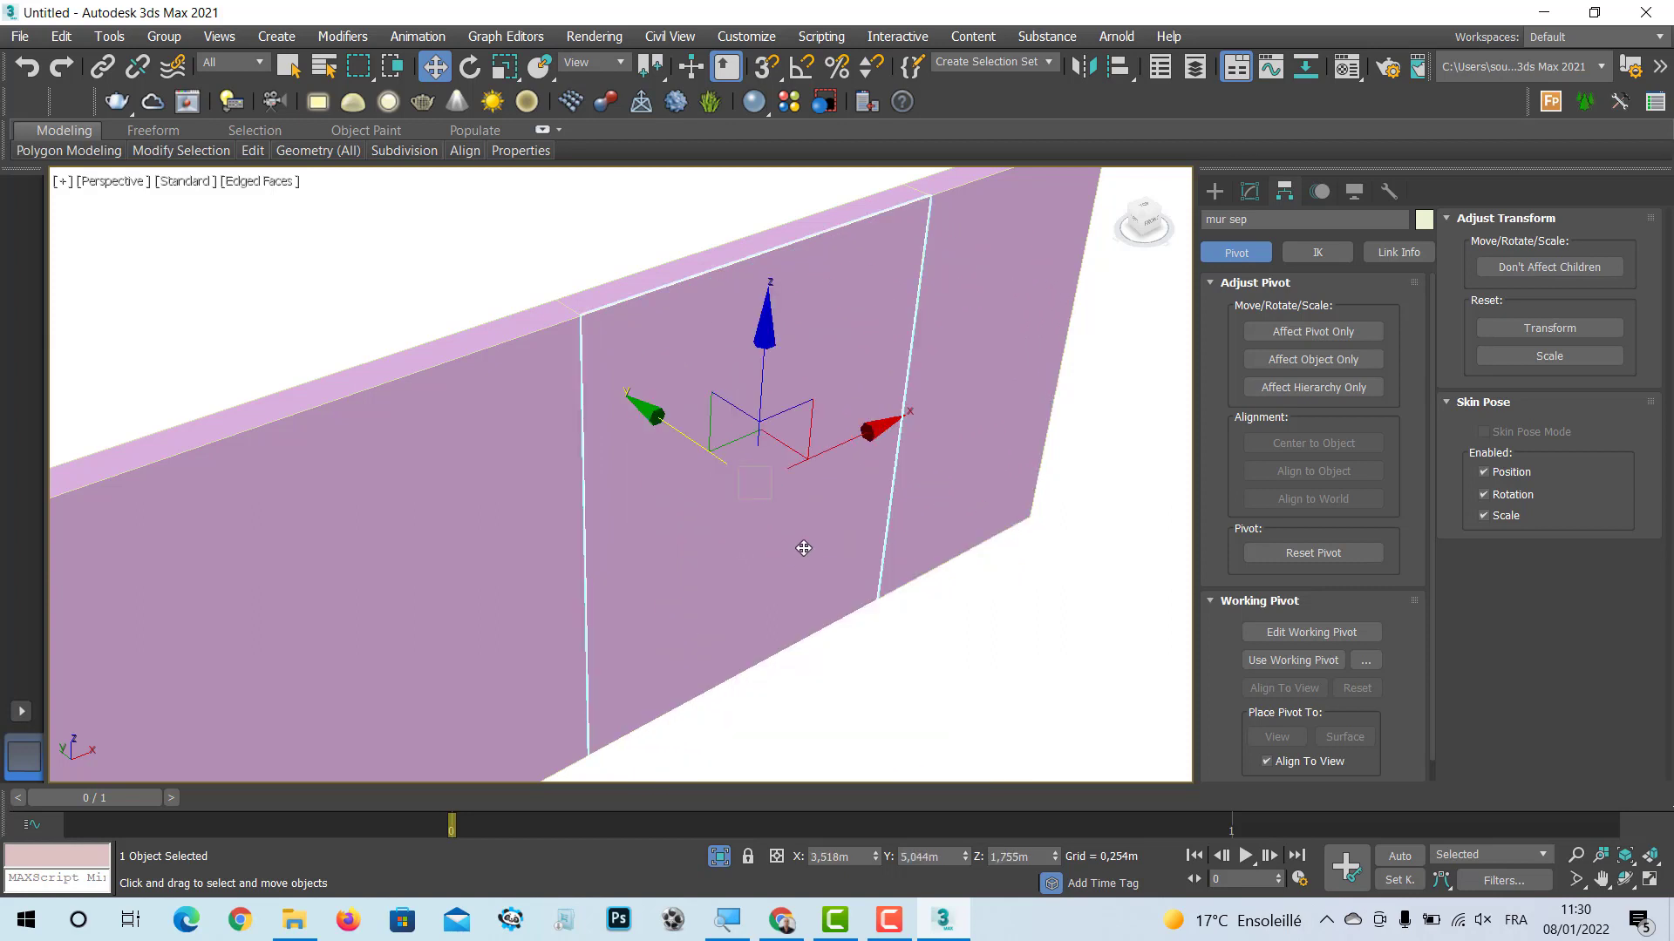
Step: Assign the light green Material #4 to the mur sep panel and exit isolation to show the whole room
{"action": "key", "text": "m"}
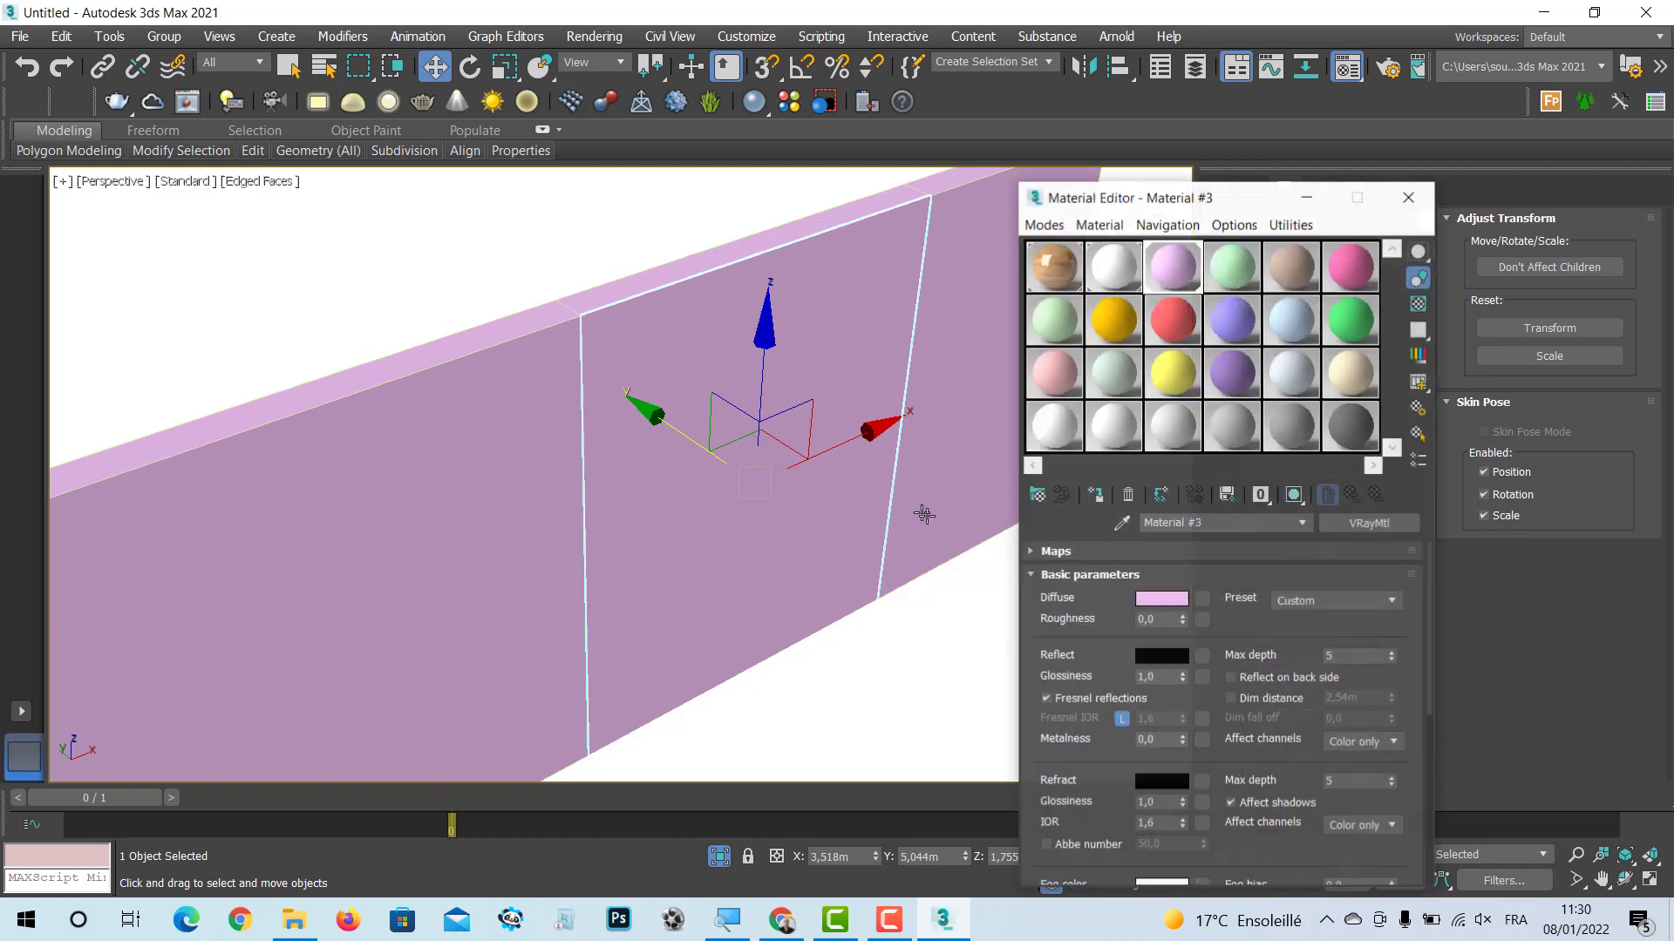
{"action": "left_click", "coordinate": [1232, 266]}
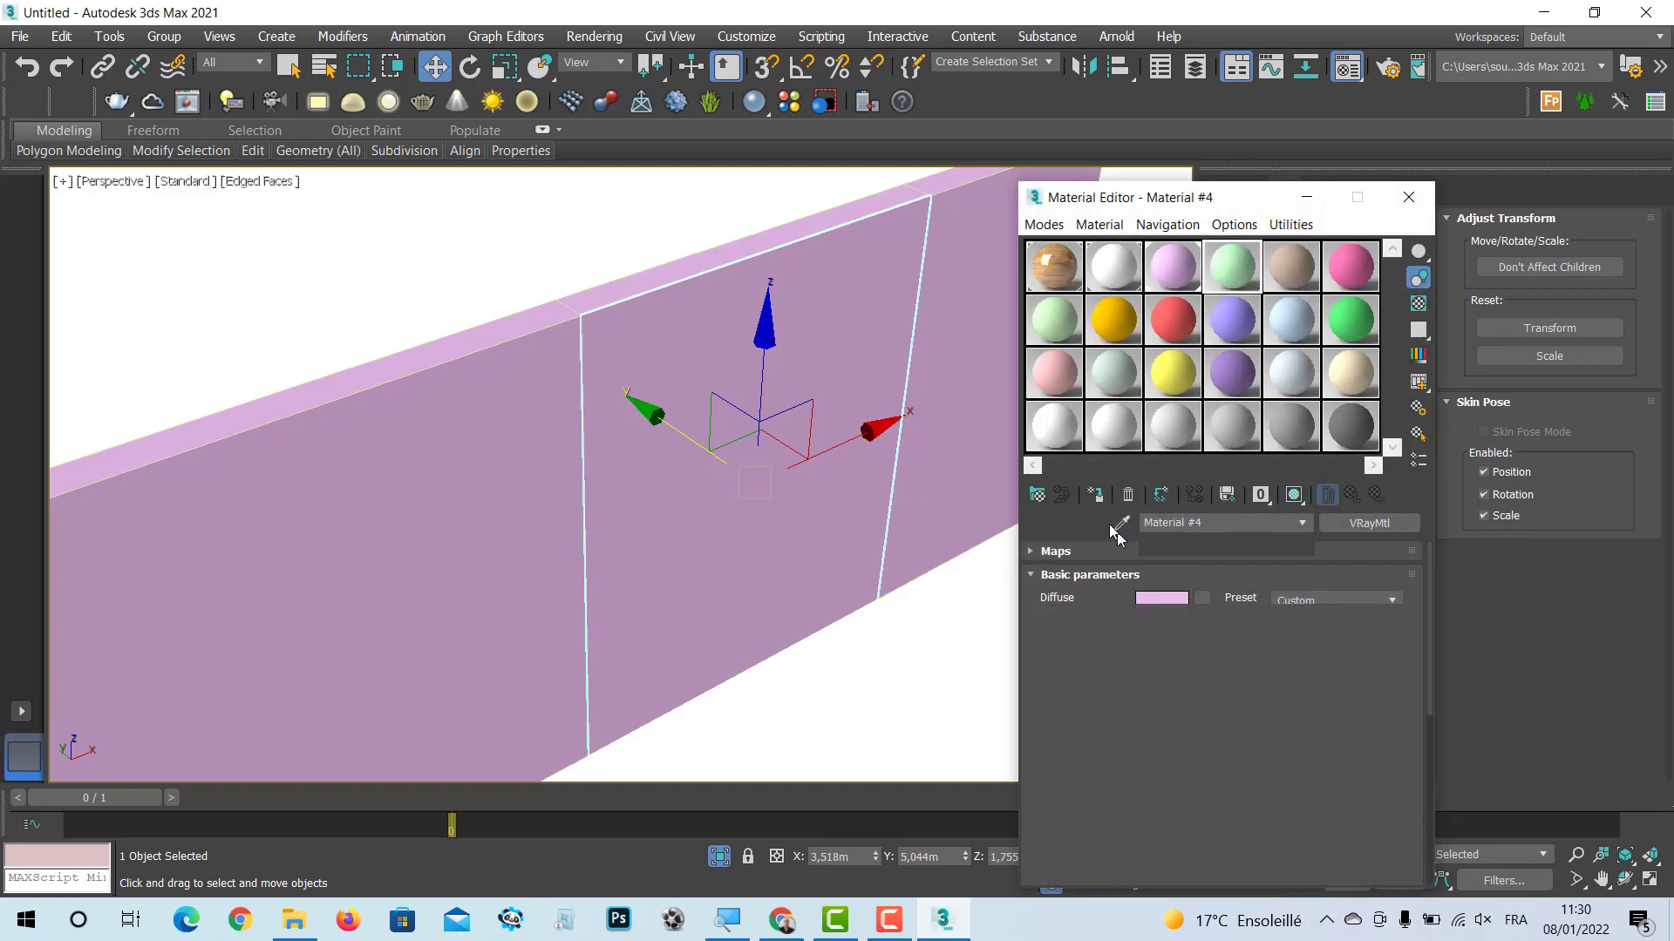
{"action": "left_click", "coordinate": [1100, 498]}
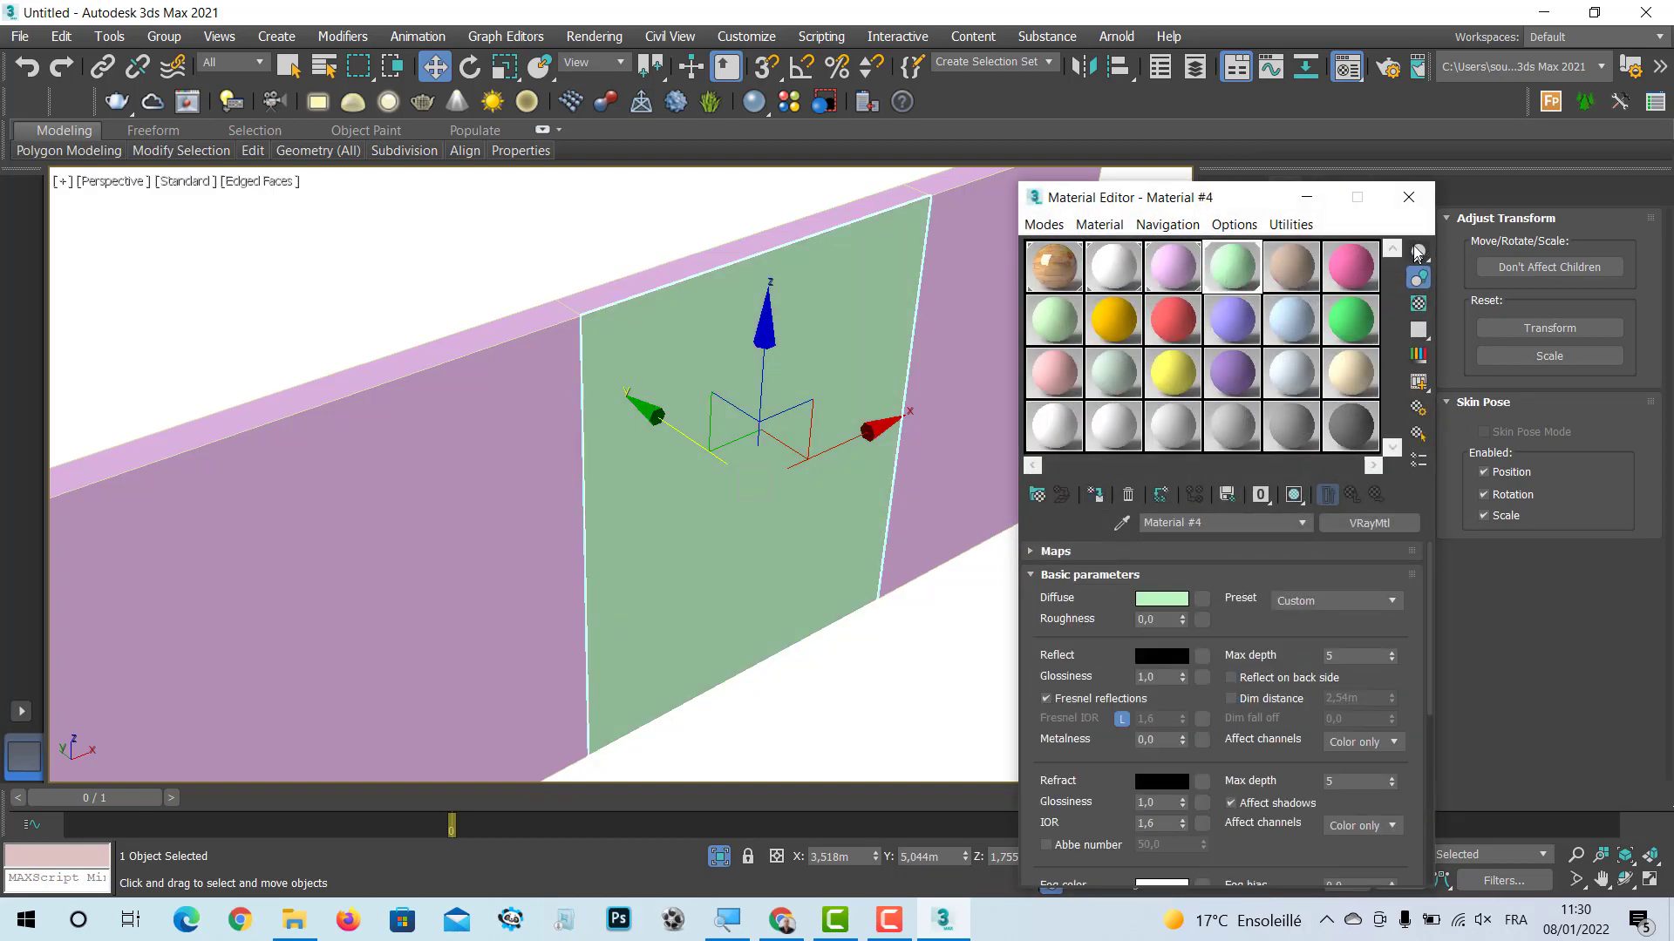
{"action": "left_click", "coordinate": [1410, 197]}
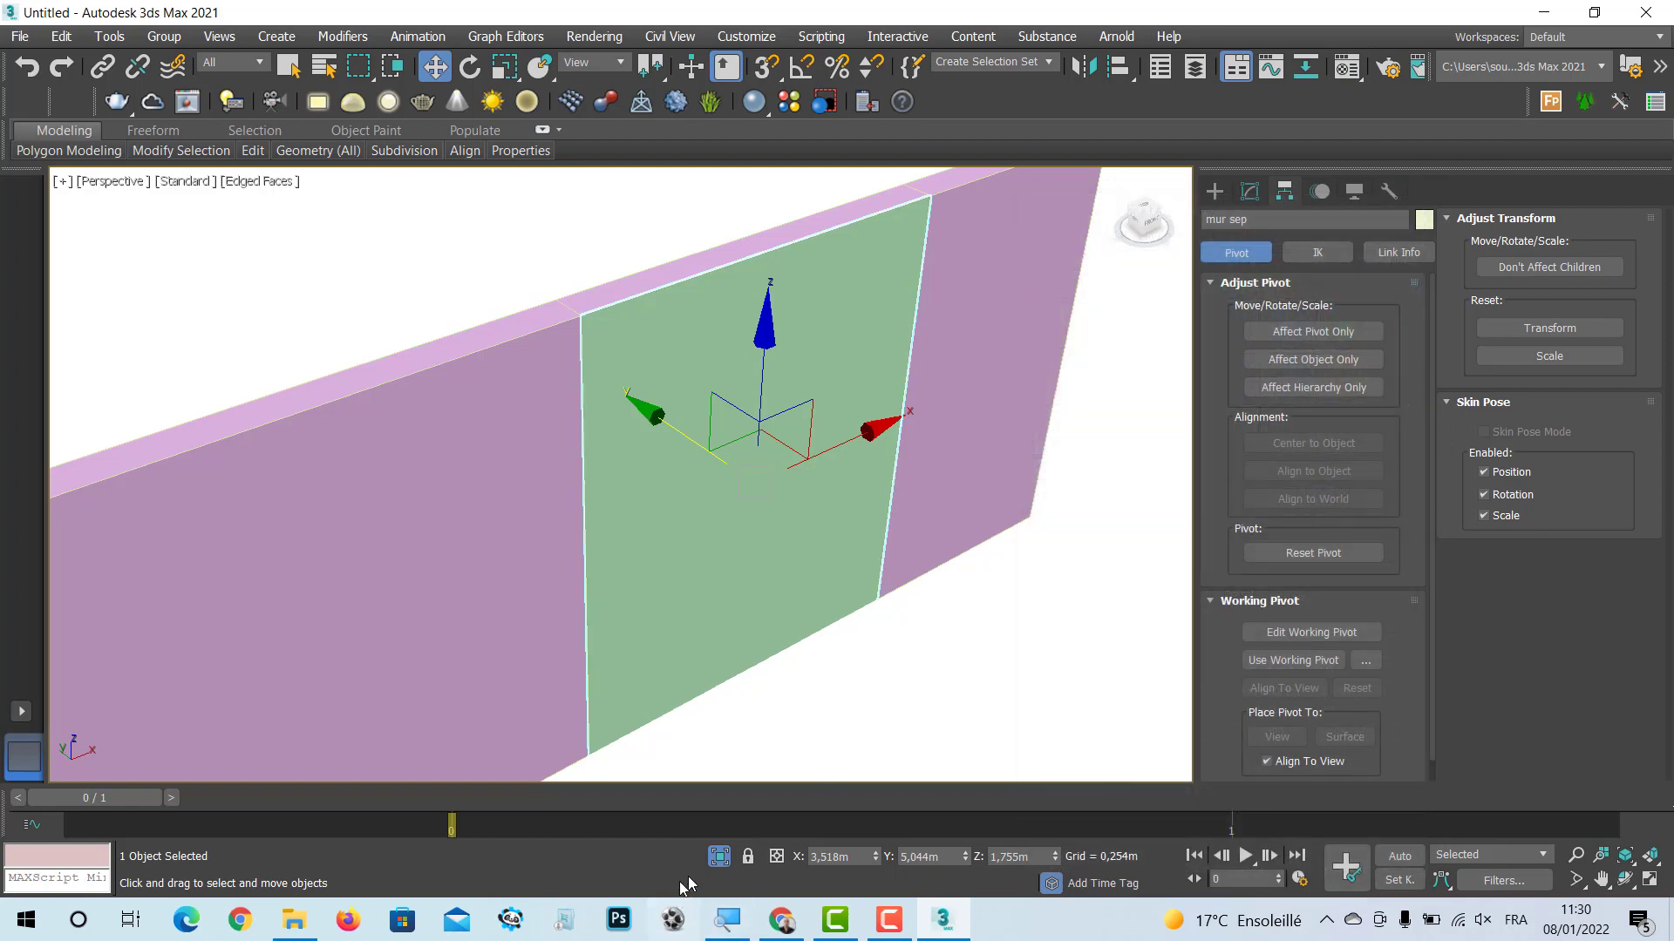
{"action": "left_click", "coordinate": [719, 856]}
{"action": "middle_click_drag", "start_coordinate": [537, 590], "coordinate": [542, 578], "text": "alt"}
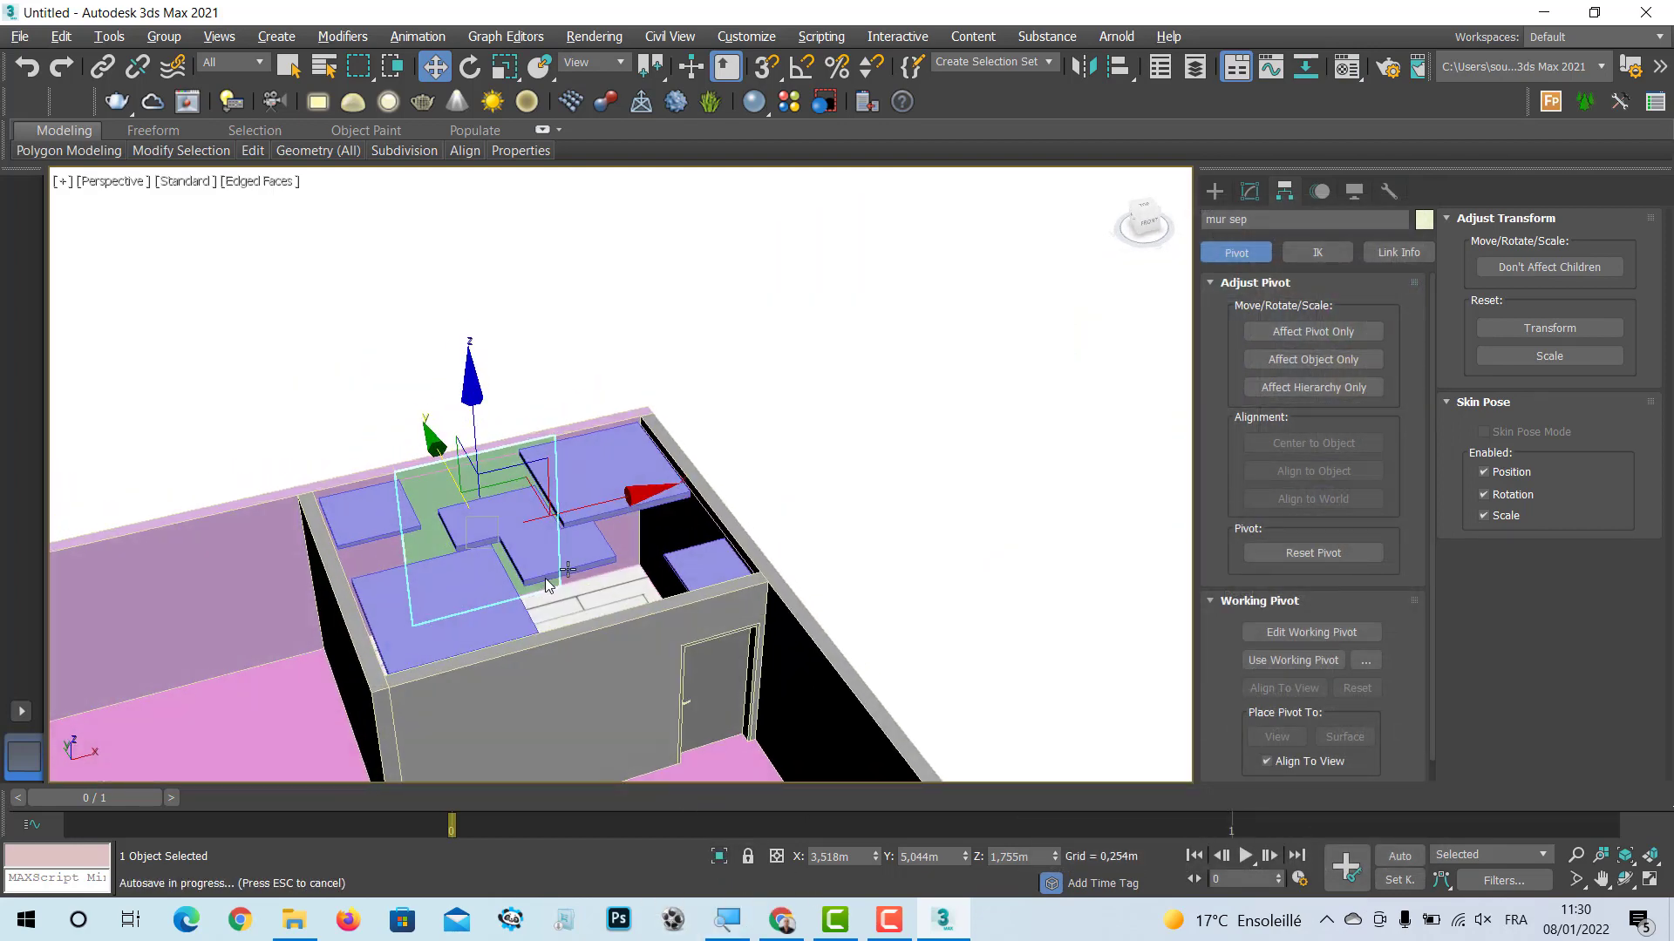